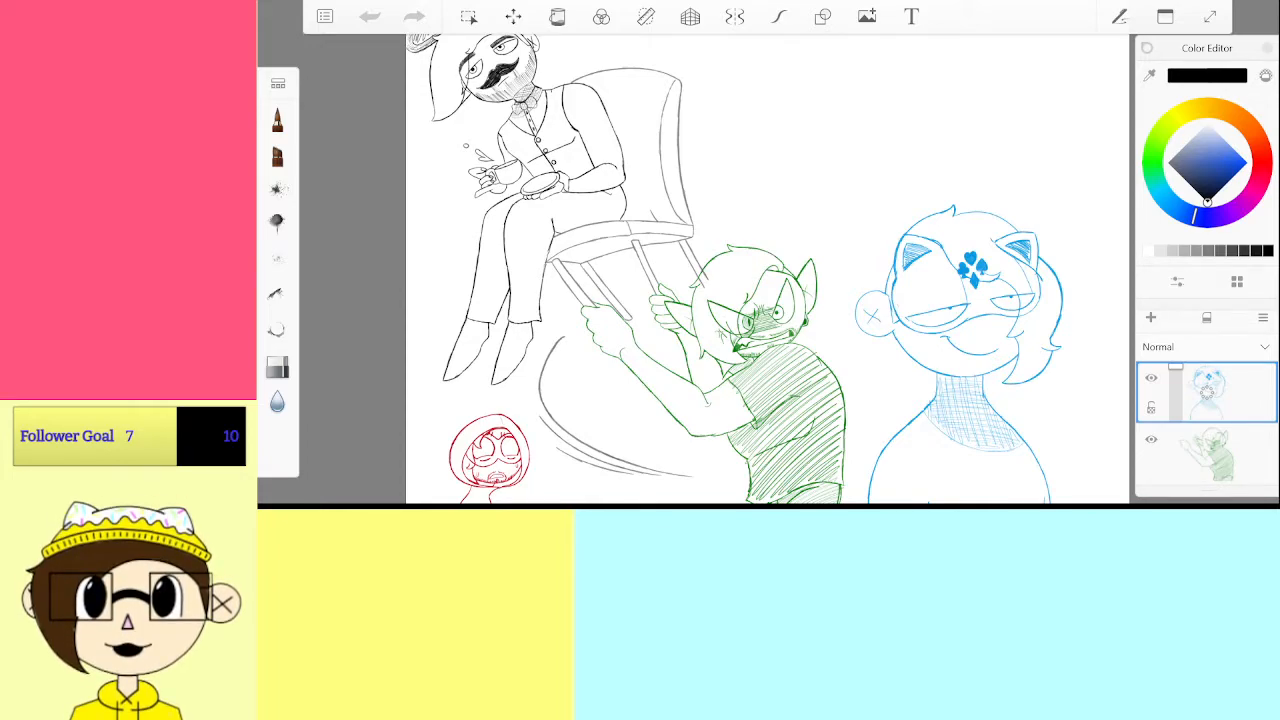
Load the Personal brush set from the Brush Library into the brush palette and select the Sky Blue pencil
left_click_drag(928, 502, 930, 506)
key("ctrl+z")
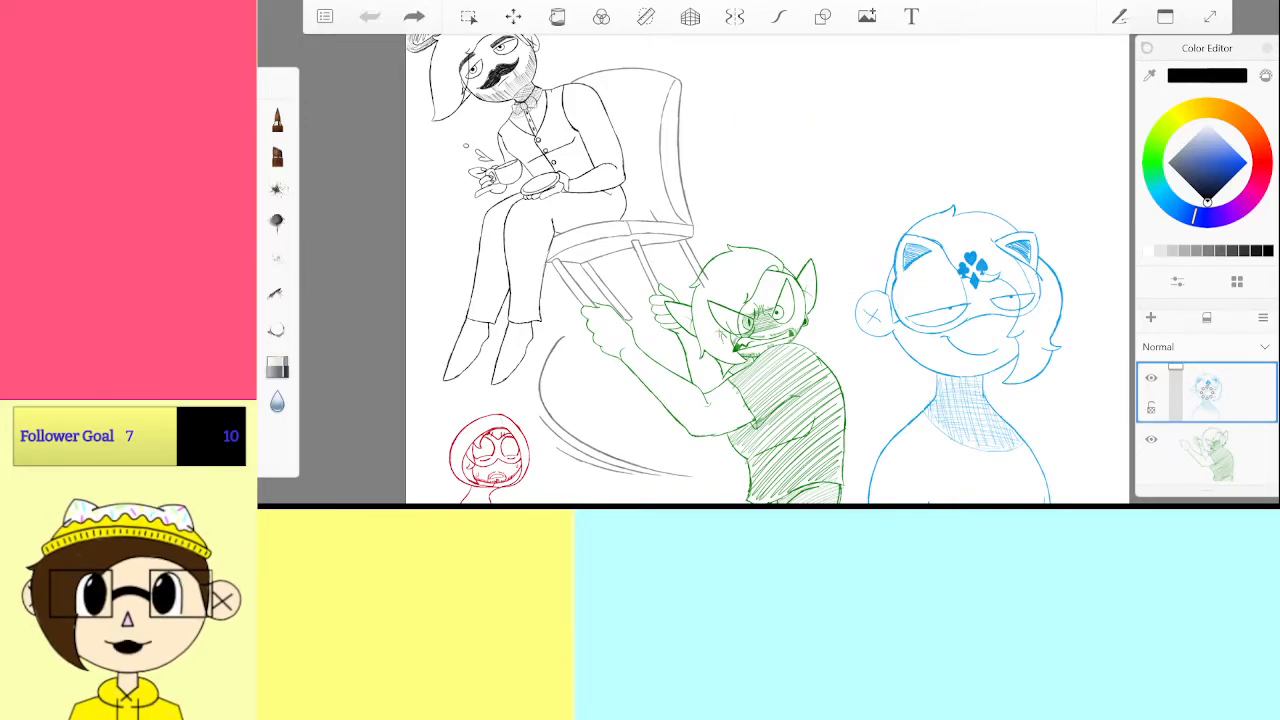
left_click(278, 84)
left_click(278, 84)
left_click(278, 84)
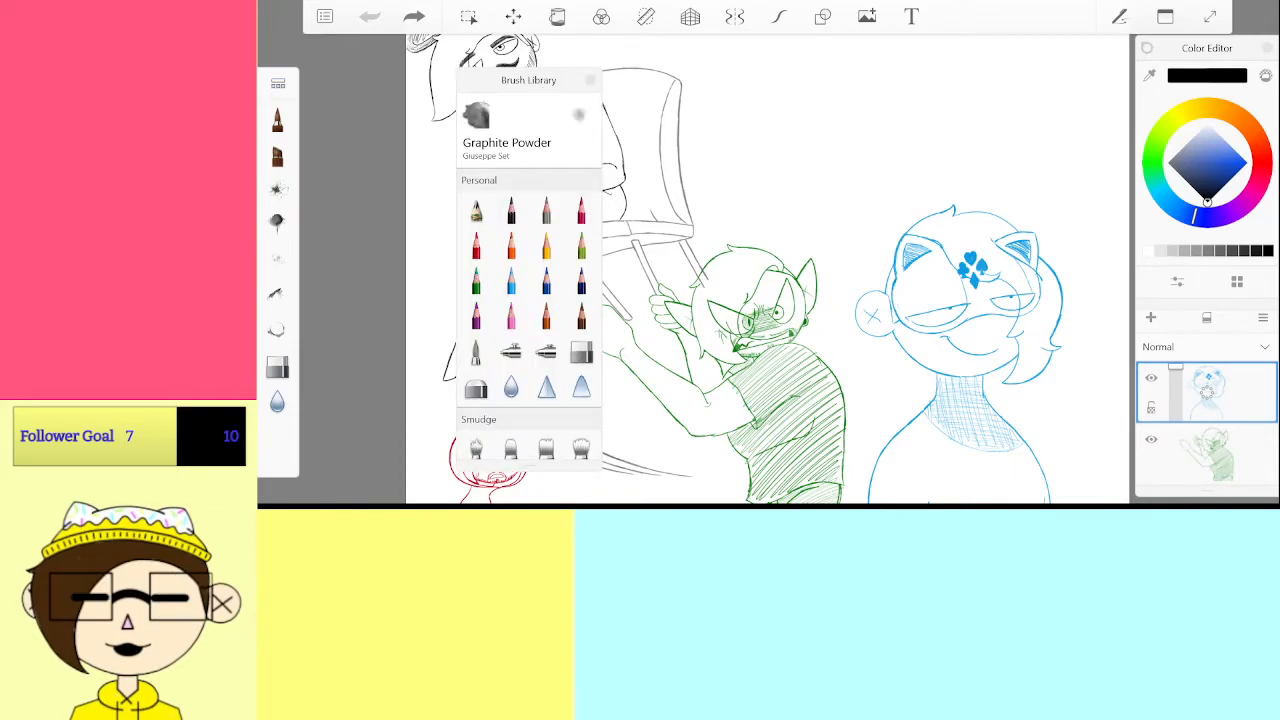
mouse_move(538, 84)
left_mouse_down()
mouse_move(400, 86)
mouse_move(383, 53)
left_mouse_up()
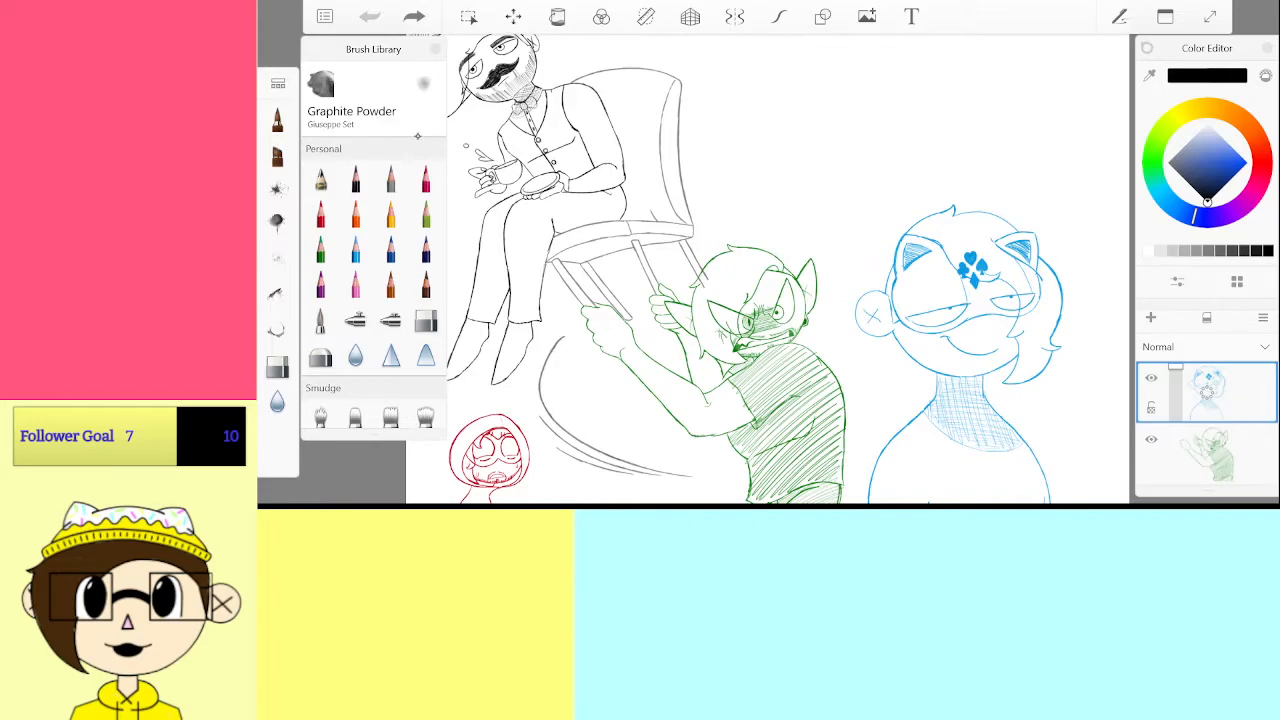
left_click(430, 147)
mouse_move(431, 147)
left_mouse_down()
mouse_move(518, 151)
mouse_move(479, 147)
left_mouse_up()
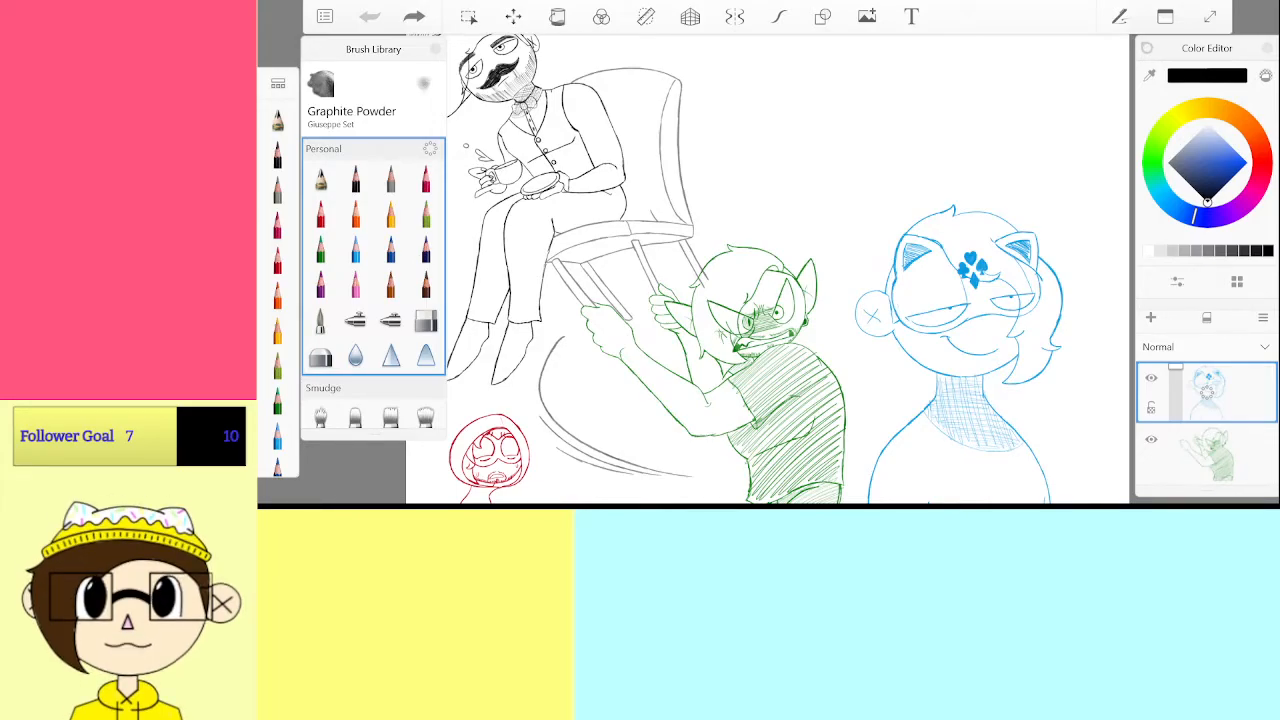
left_click(355, 249)
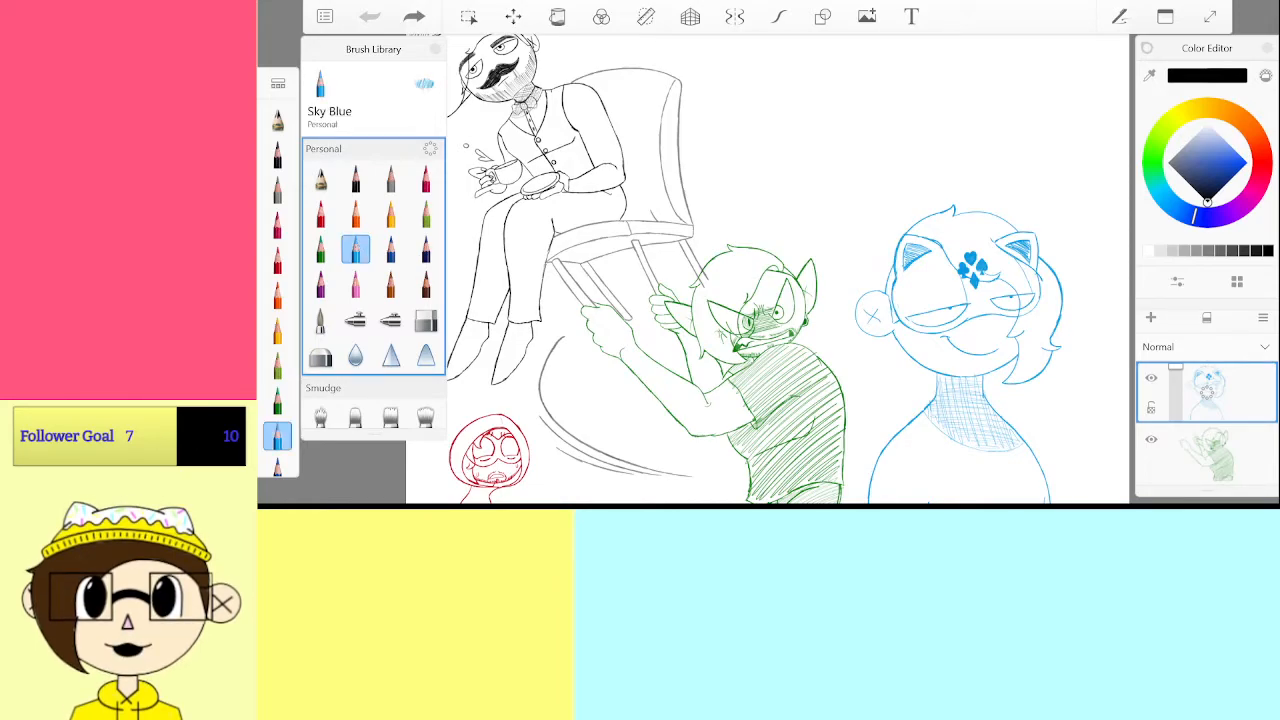
Open the Sky Blue pencil's brush properties and dock them directly beside the brush palette
left_click(1207, 393)
left_click(277, 89)
left_click(277, 84)
double_click(277, 436)
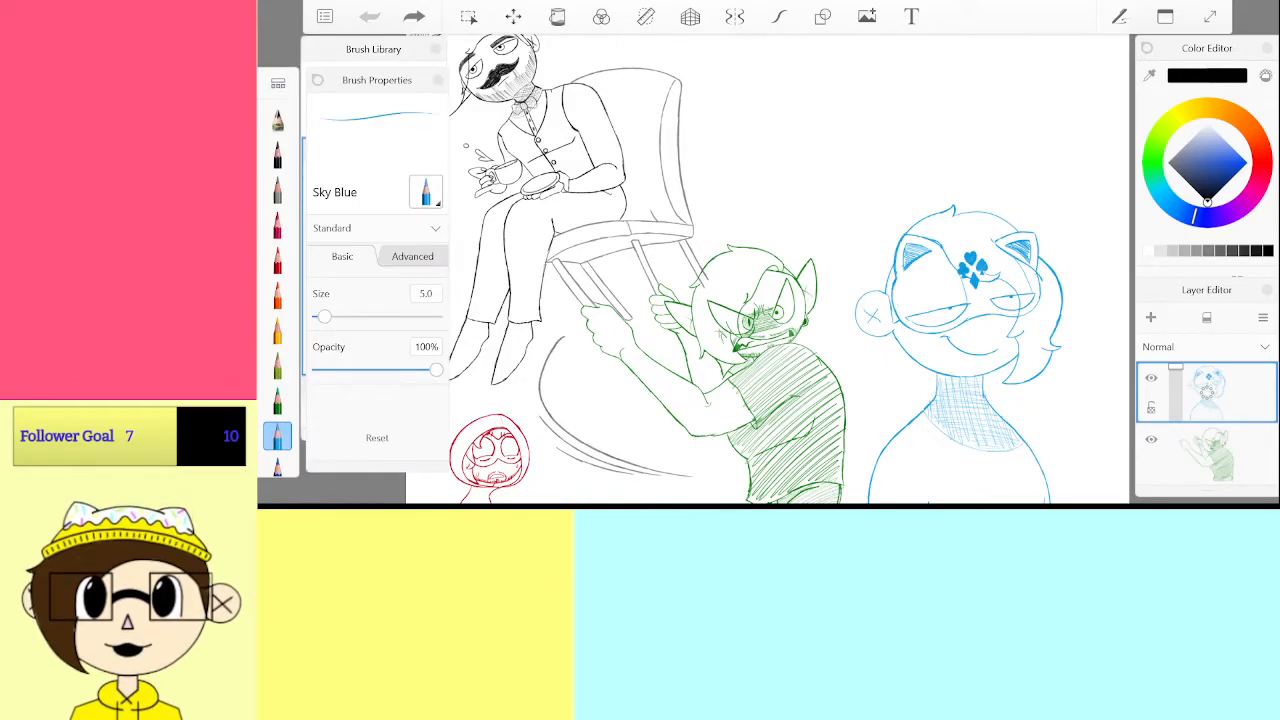
left_click_drag(380, 82, 521, 57)
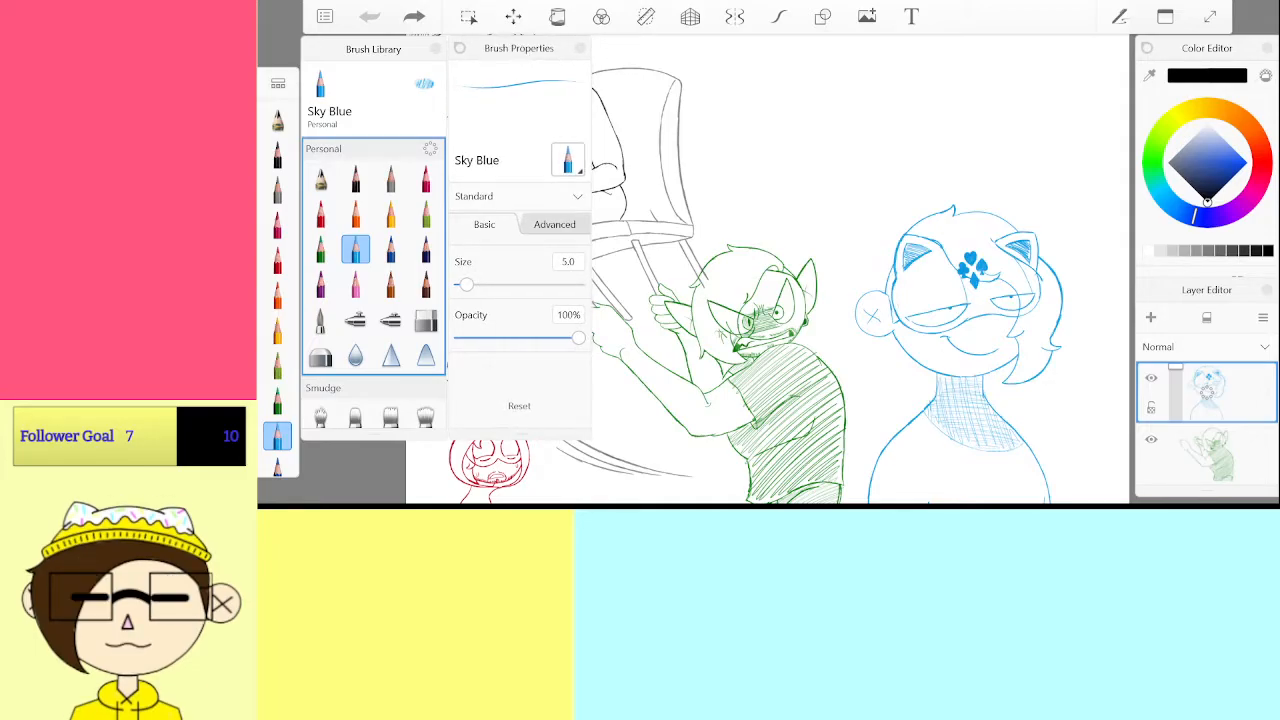
mouse_move(405, 56)
left_mouse_down()
mouse_move(367, 197)
mouse_move(388, 190)
left_mouse_up()
left_click_drag(414, 108, 805, 92)
mouse_move(494, 59)
left_mouse_down()
mouse_move(363, 48)
mouse_move(361, 14)
left_mouse_up()
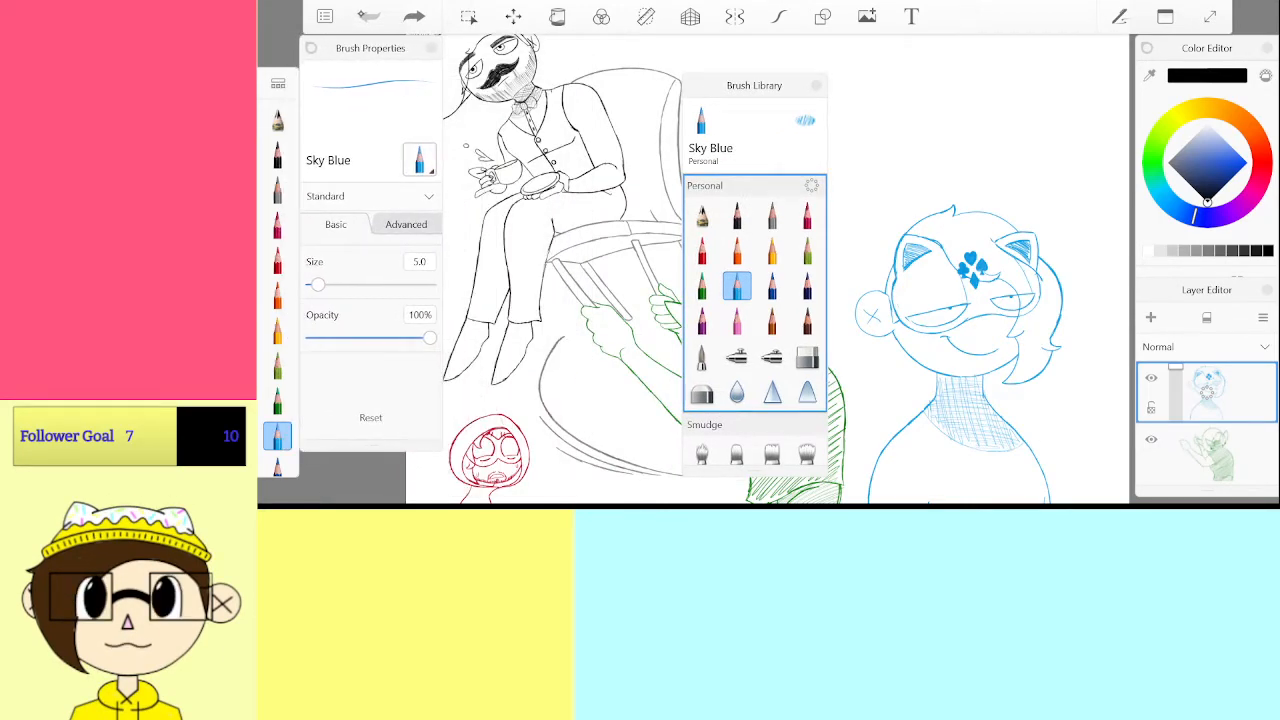
Lengthen the brush properties panel and close the Brush Library, leaving the Sky Blue properties open
mouse_move(754, 85)
left_mouse_down()
mouse_move(515, 54)
mouse_move(495, 30)
left_mouse_up()
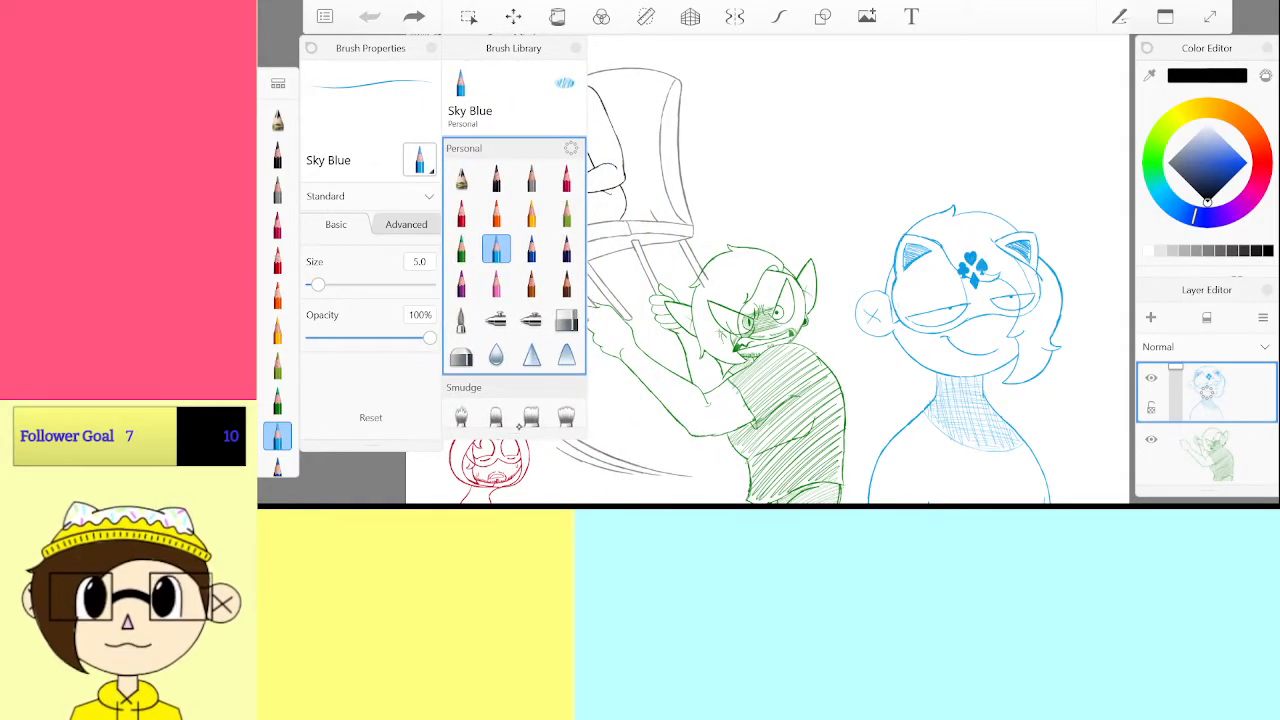
left_click_drag(519, 428, 508, 494)
left_click_drag(377, 446, 375, 498)
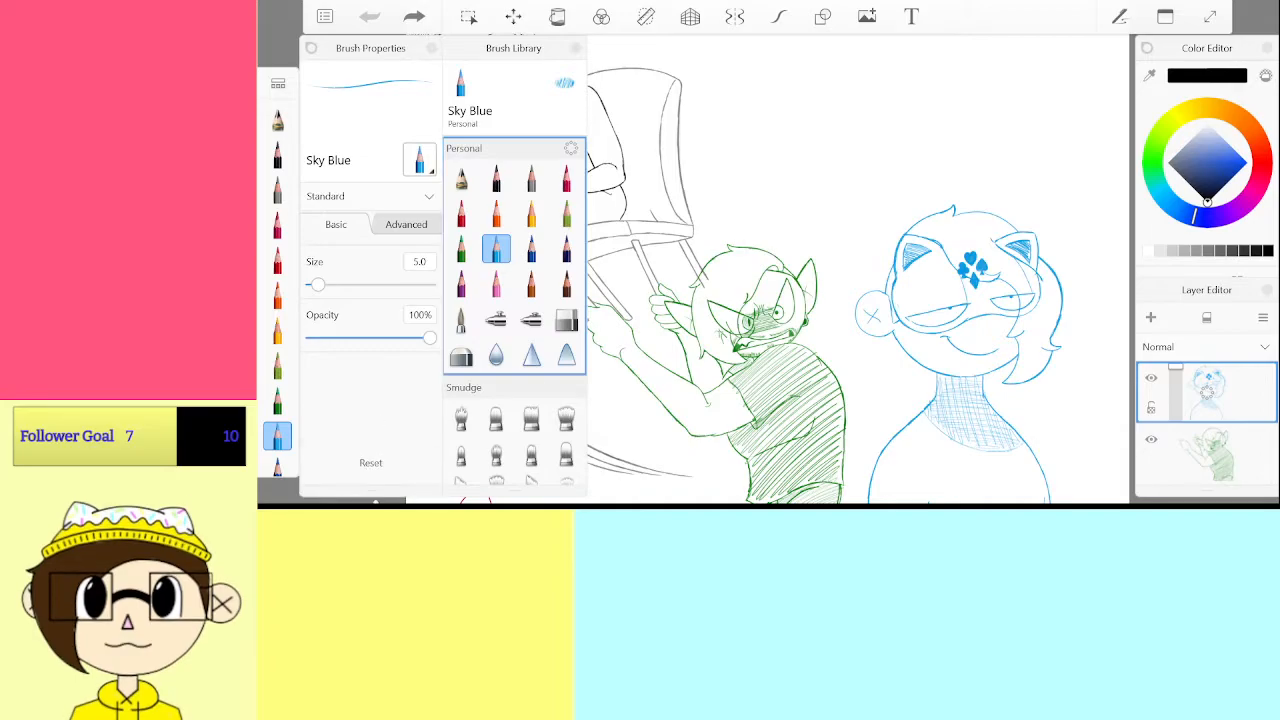
left_click(432, 48)
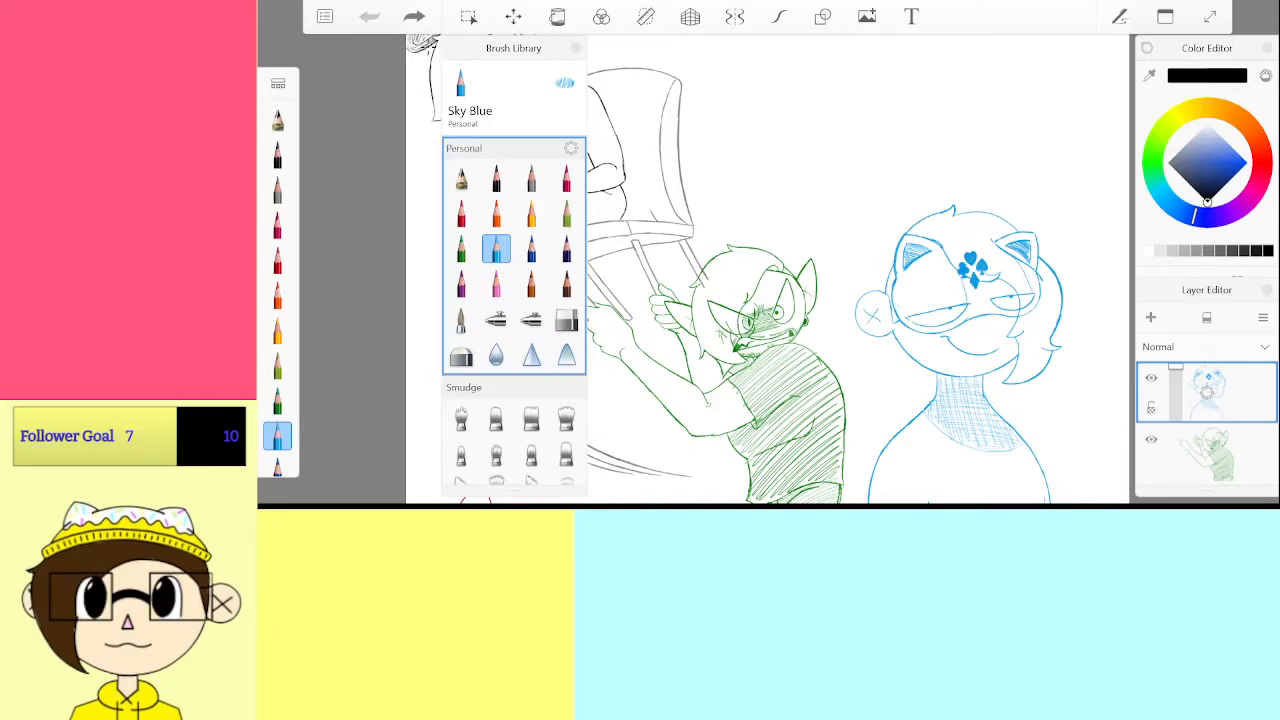
left_click(576, 48)
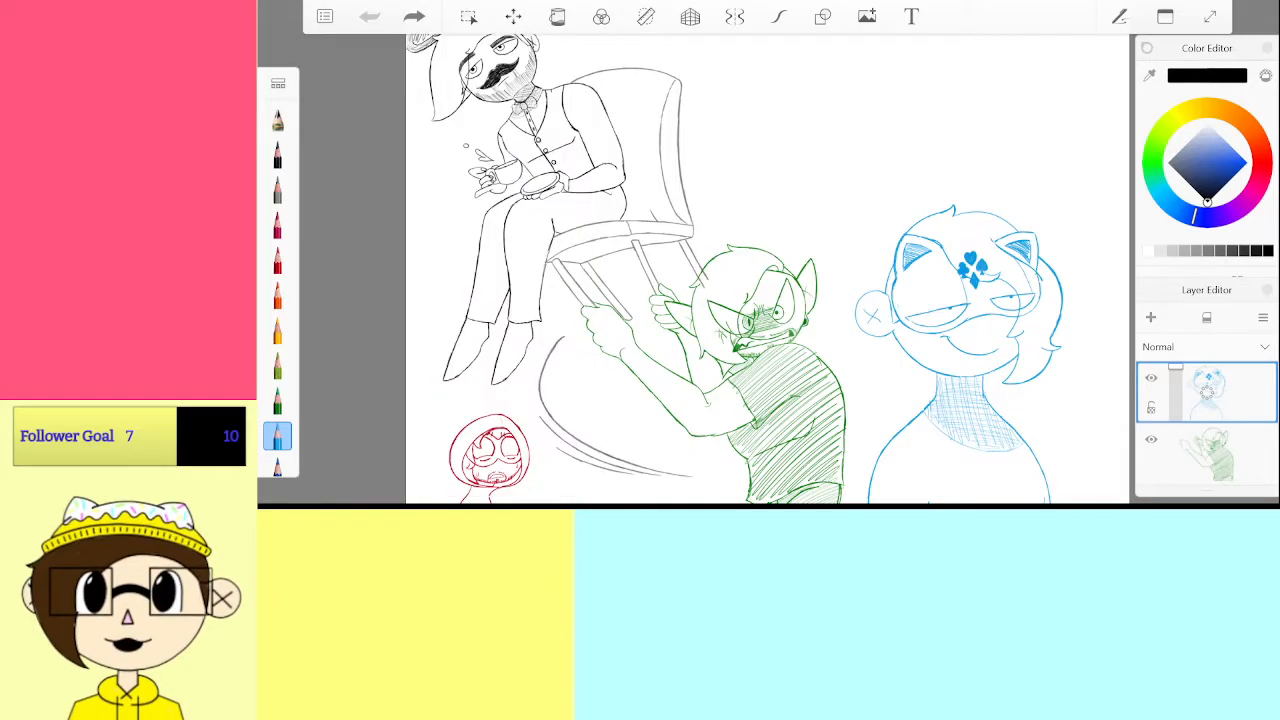
double_click(269, 436)
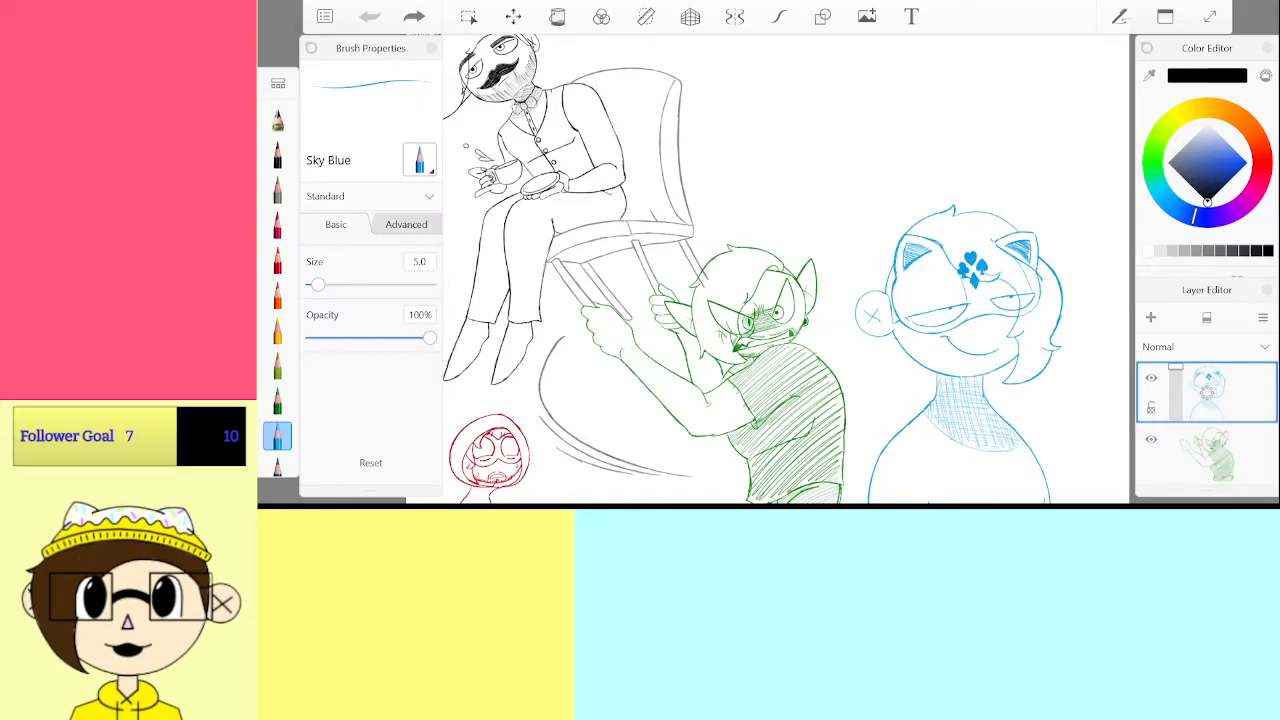
Undo the last stroke on the blue character and make the layer with the four character portraits visible
scroll(960, 300, "up", 8)
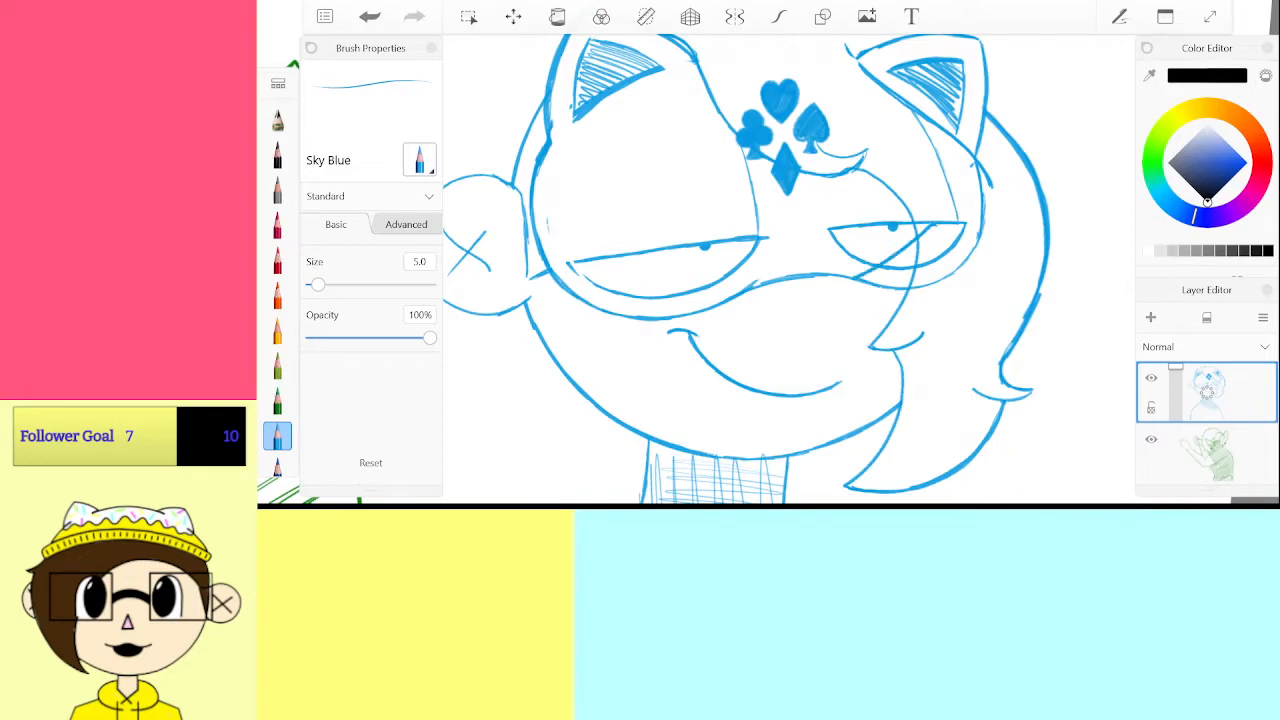
key("ctrl+z")
scroll(746, 223, "down", 3)
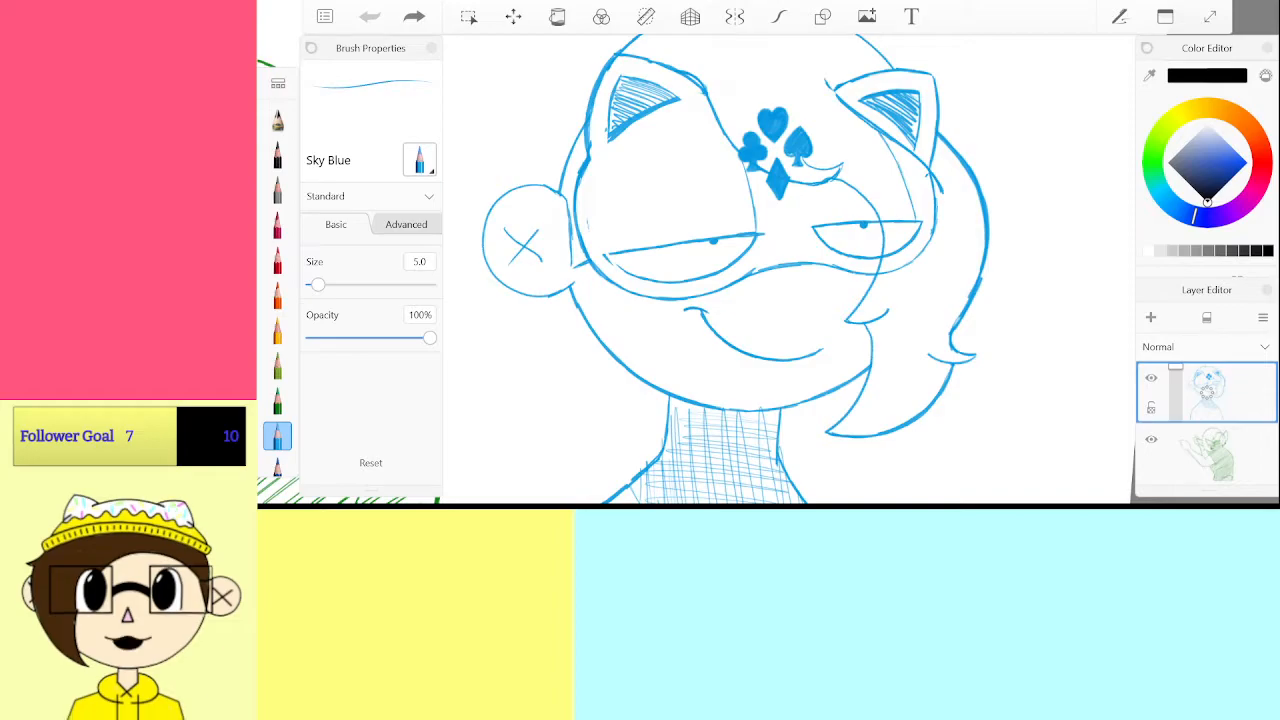
scroll(788, 268, "down", 5)
scroll(760, 268, "down", 3)
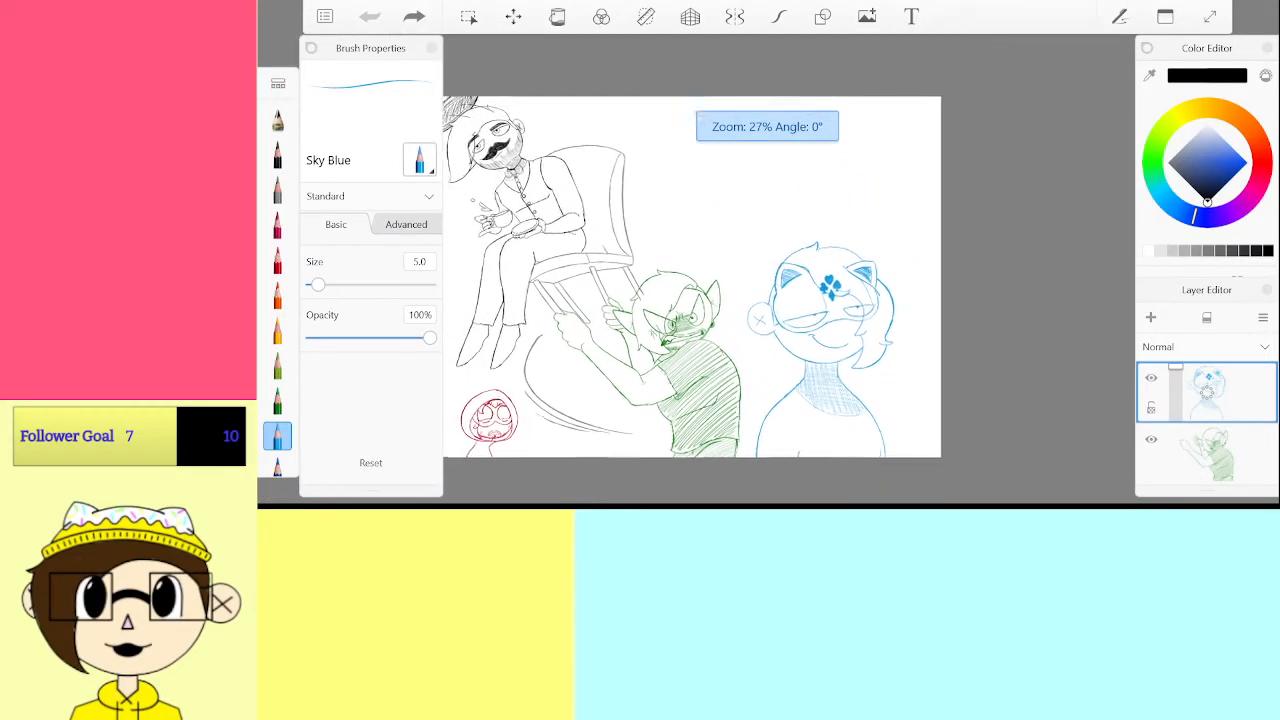
mouse_move(1219, 469)
left_mouse_down()
mouse_move(1211, 408)
mouse_move(1216, 445)
left_mouse_up()
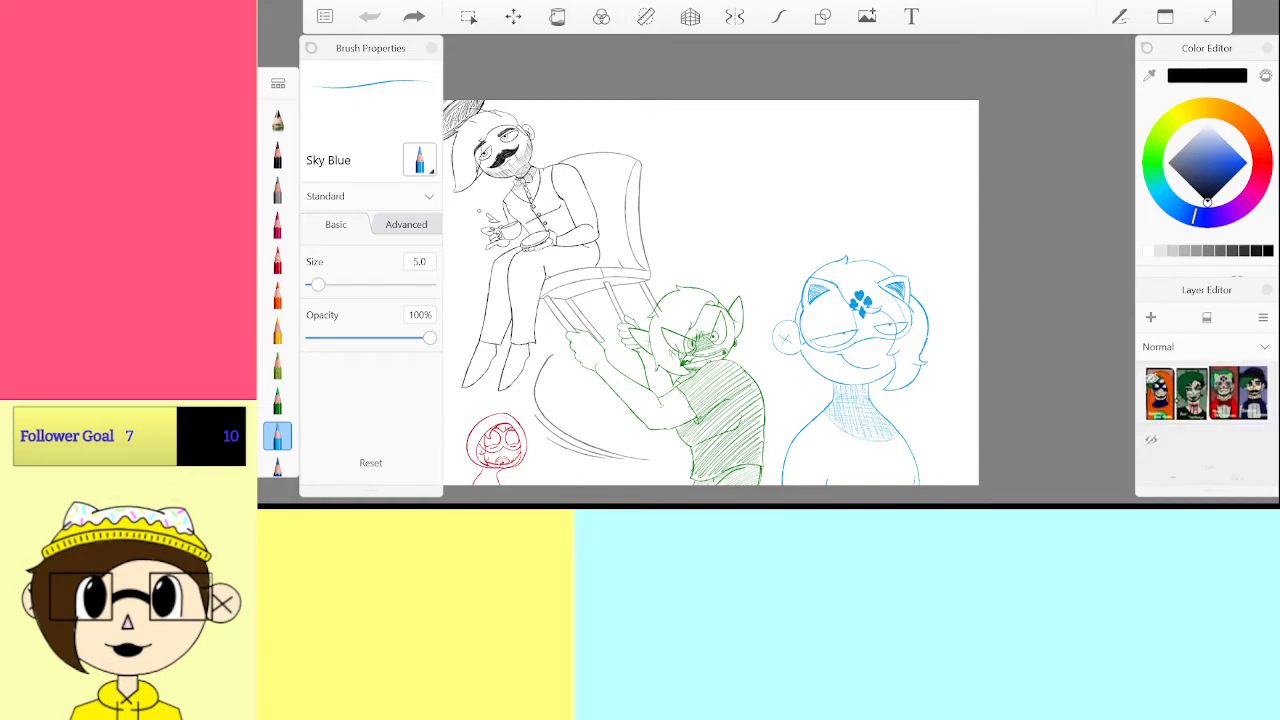
left_click(1151, 378)
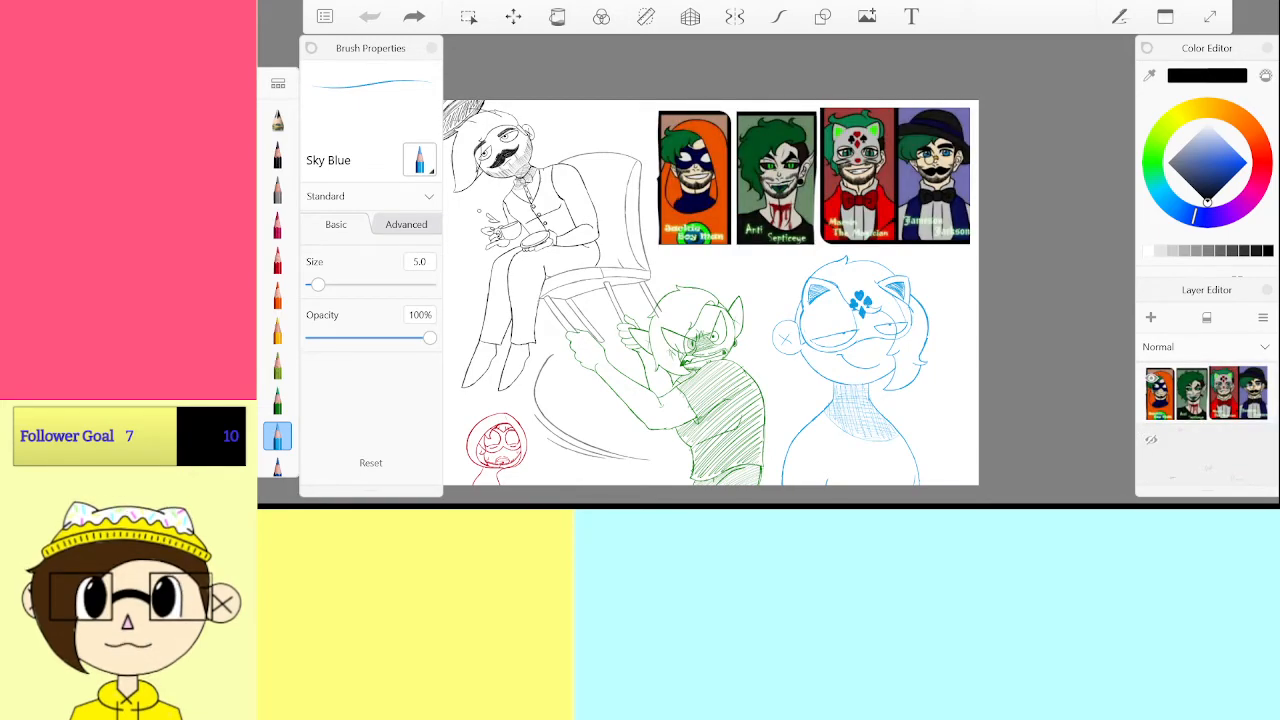
left_click_drag(1208, 400, 1192, 494)
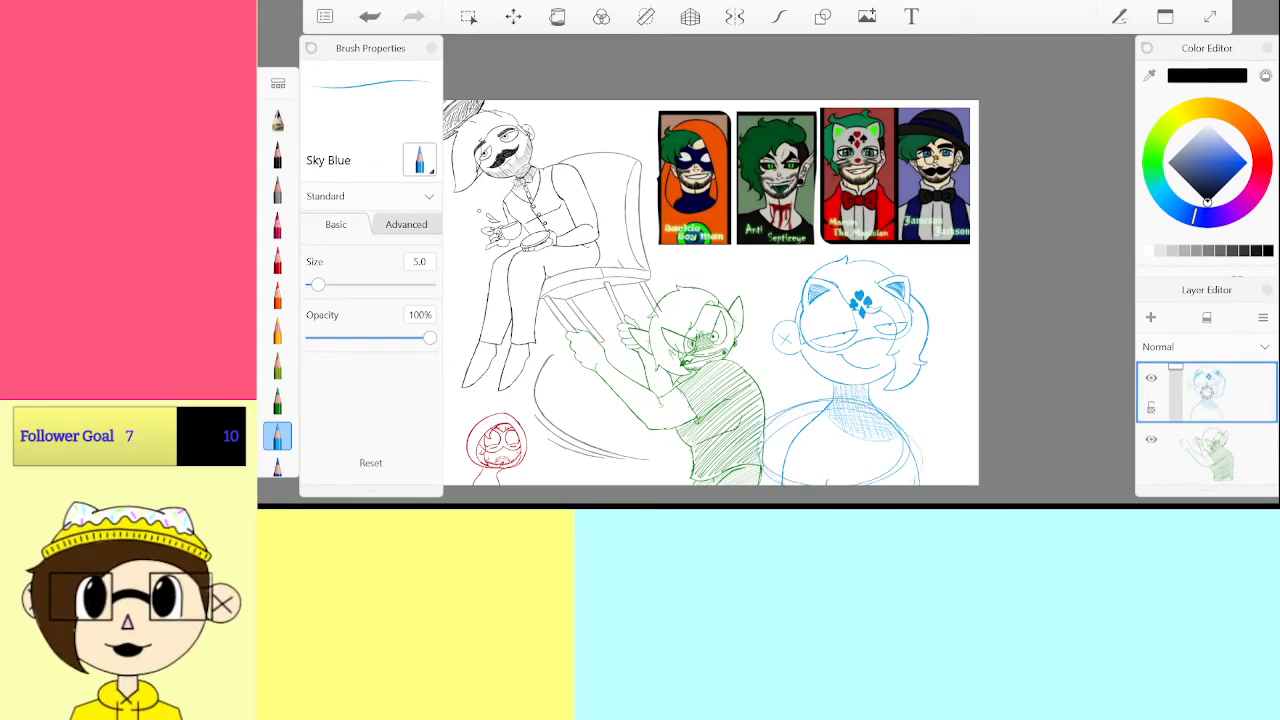
Check the hidden layer directly above the Background by toggling its visibility, and return to the blue sketch layer
left_click_drag(1226, 474, 1251, 332)
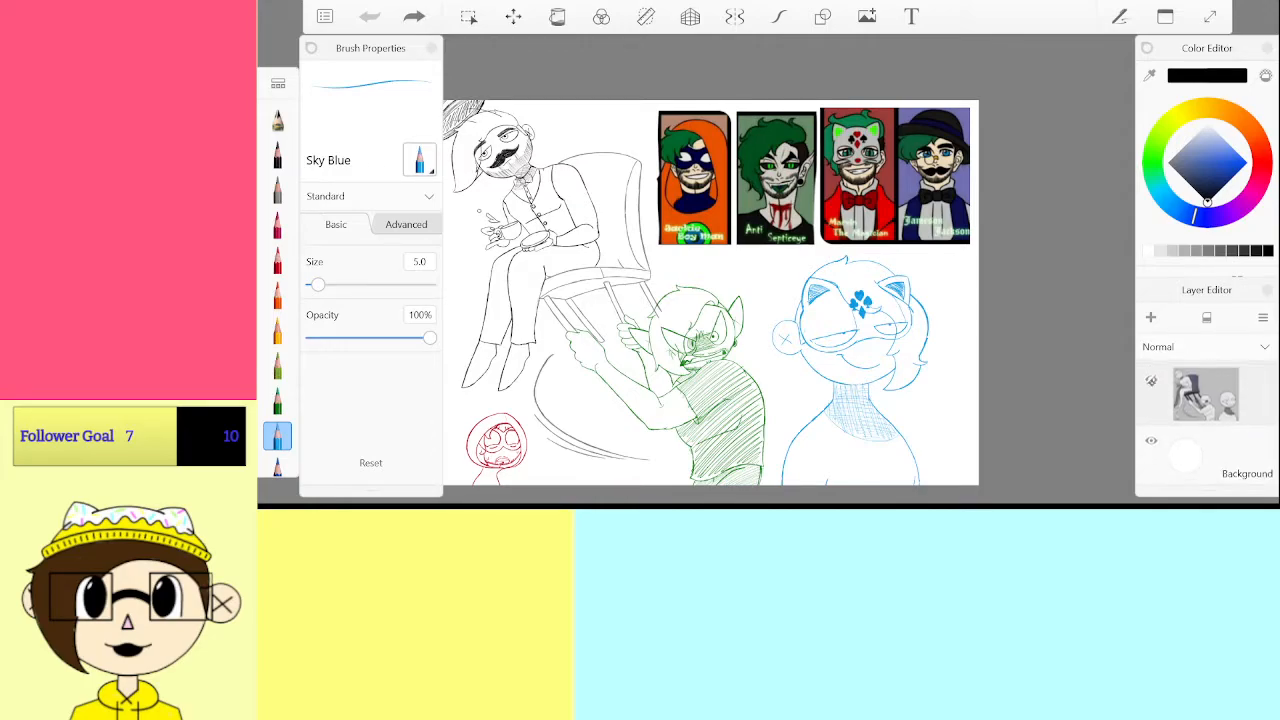
left_click(1151, 380)
left_click(1151, 378)
left_click_drag(1232, 388, 1230, 468)
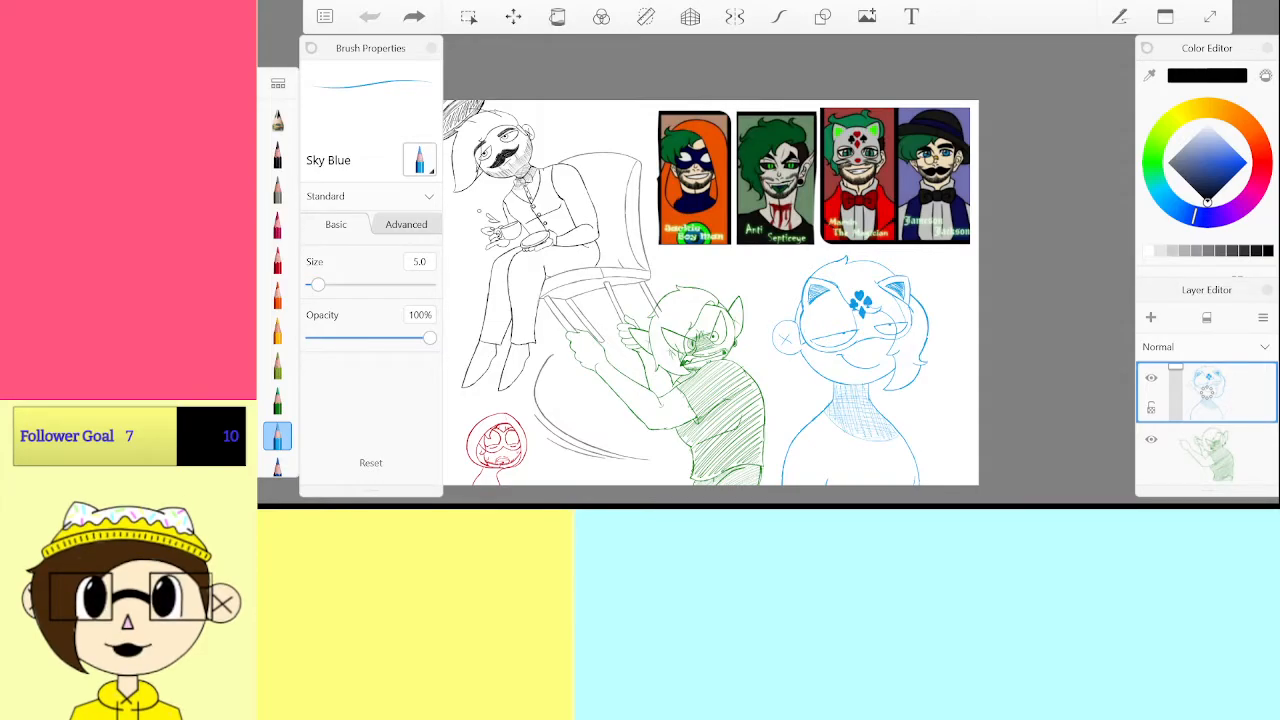
Examine Marvin The Magician's outfit in the reference portraits, circling it temporarily and undoing the mark
scroll(710, 300, "up", 4)
scroll(710, 300, "down", 2)
scroll(820, 158, "up", 5)
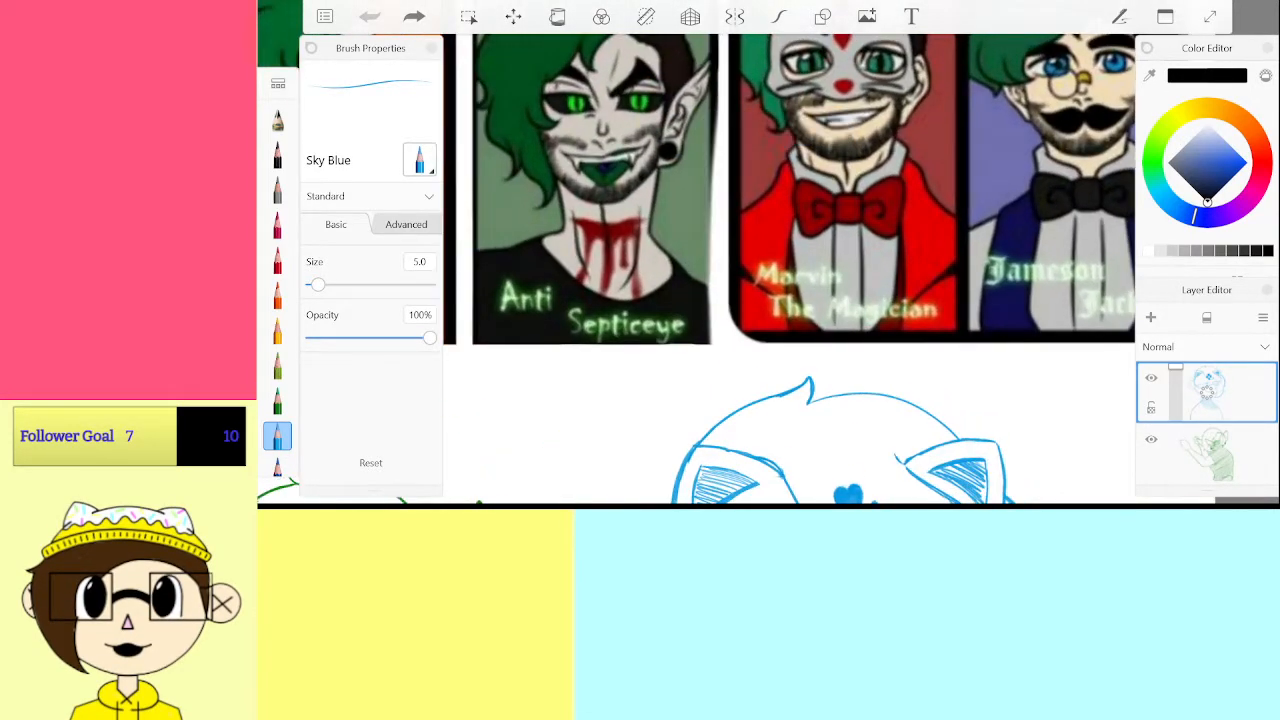
mouse_move(795, 132)
left_mouse_down()
mouse_move(722, 290)
mouse_move(855, 175)
left_mouse_up()
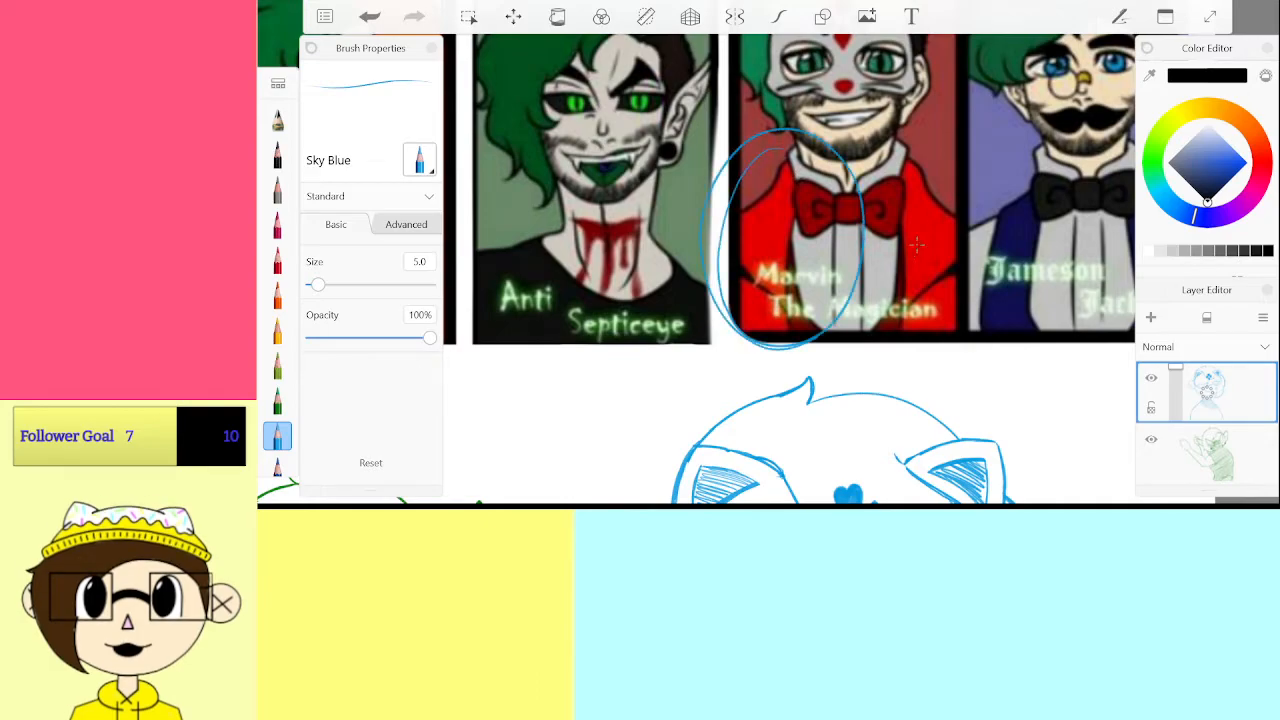
key("ctrl+z")
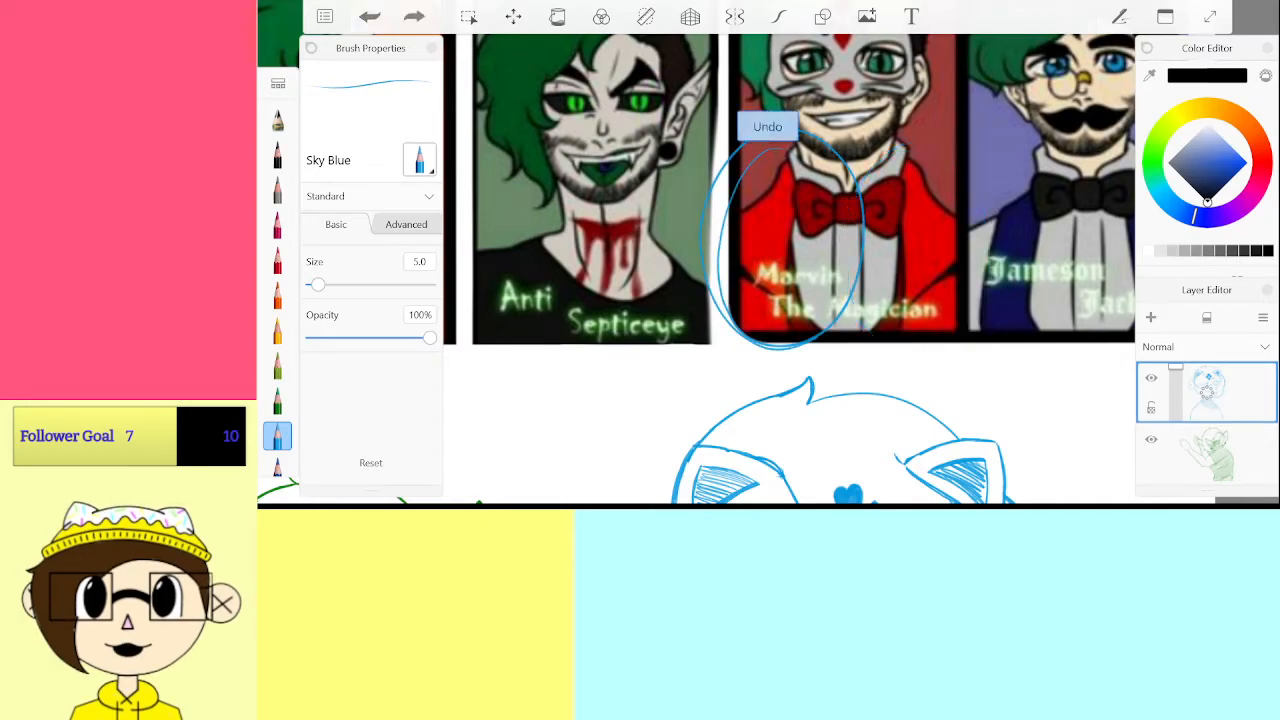
scroll(780, 270, "down", 5)
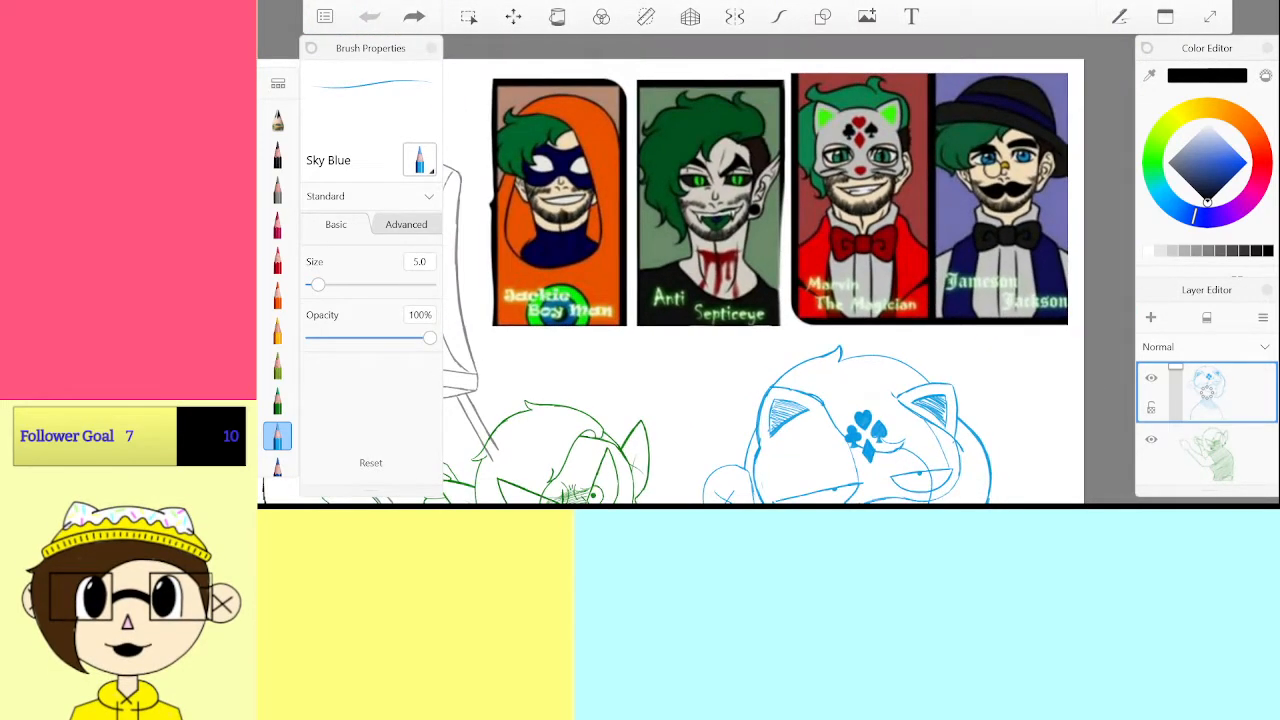
scroll(738, 300, "down", 2)
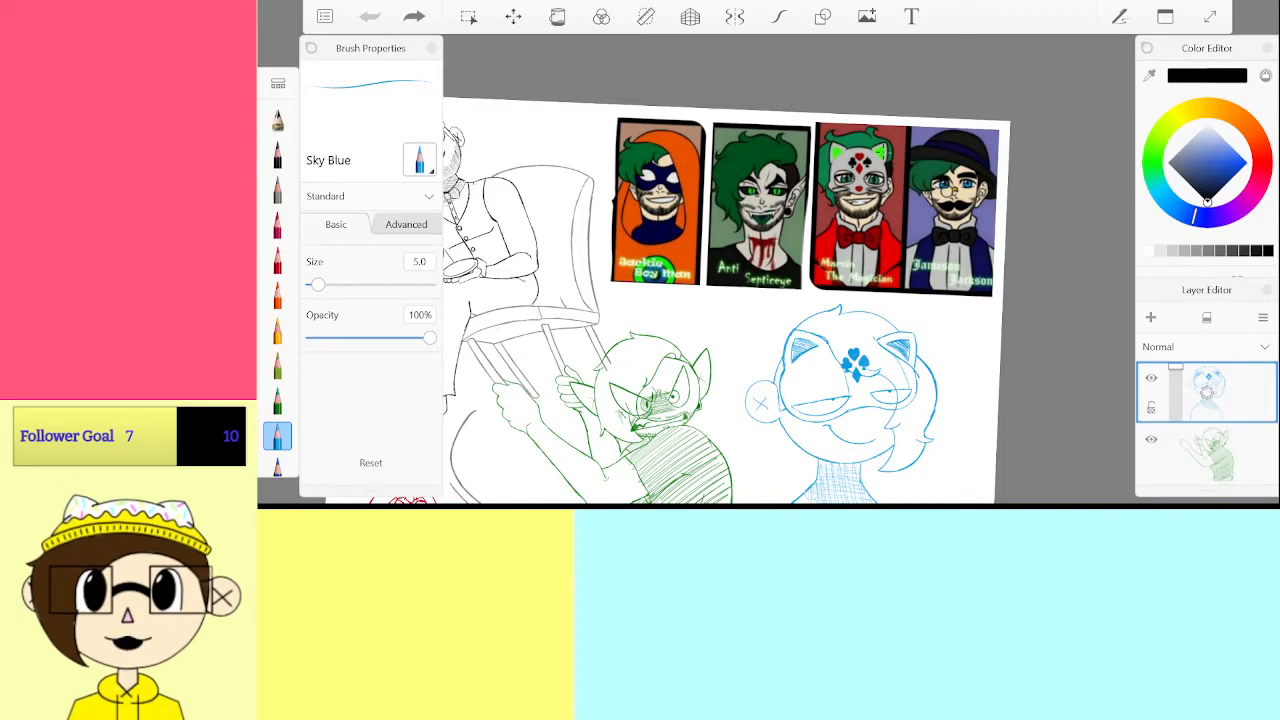
key("ctrl+z")
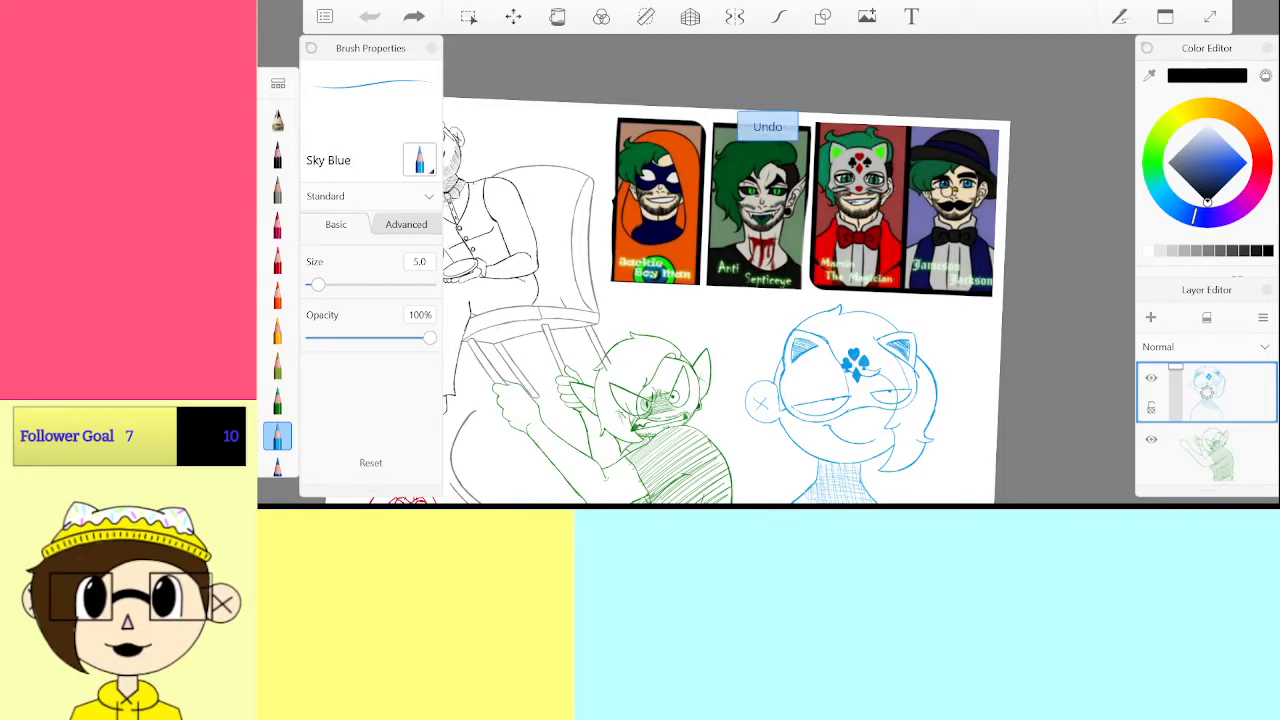
Clean up the linework around the blue character's mask and ear with the Hard Eraser at size 10.0
scroll(790, 270, "up", 5)
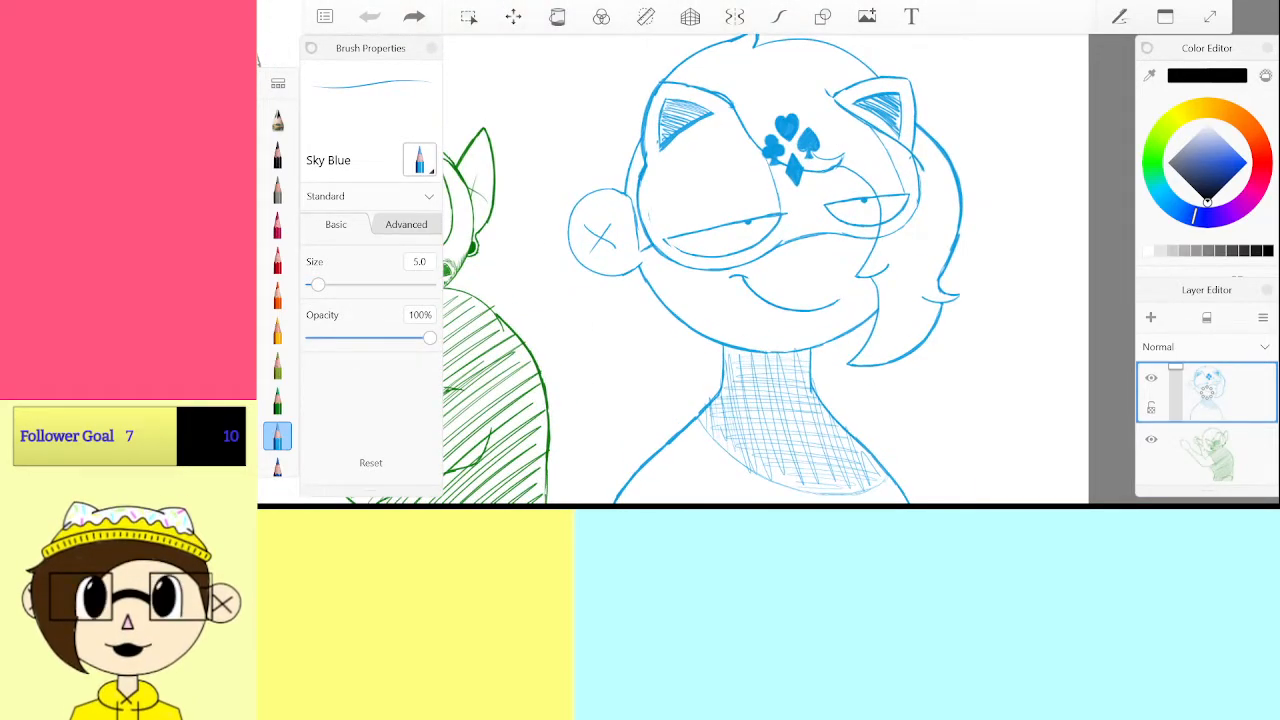
scroll(277, 280, "down", 3)
left_click(277, 315)
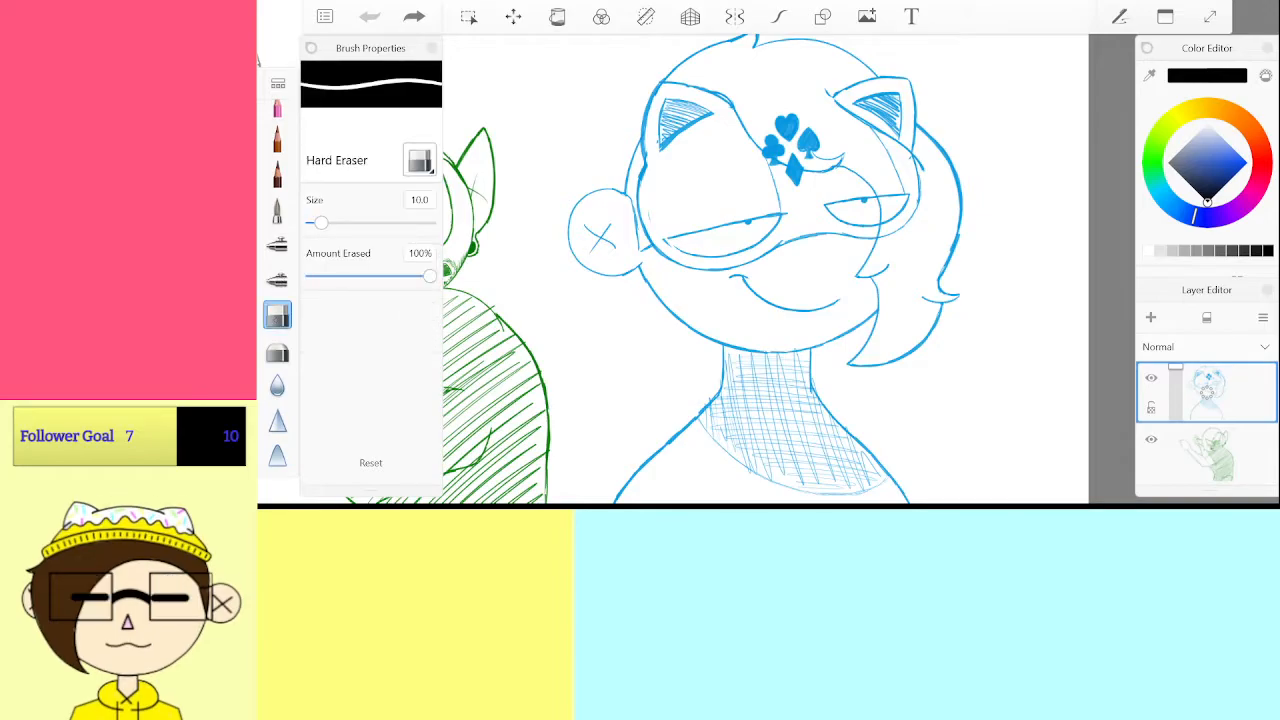
scroll(690, 195, "up", 5)
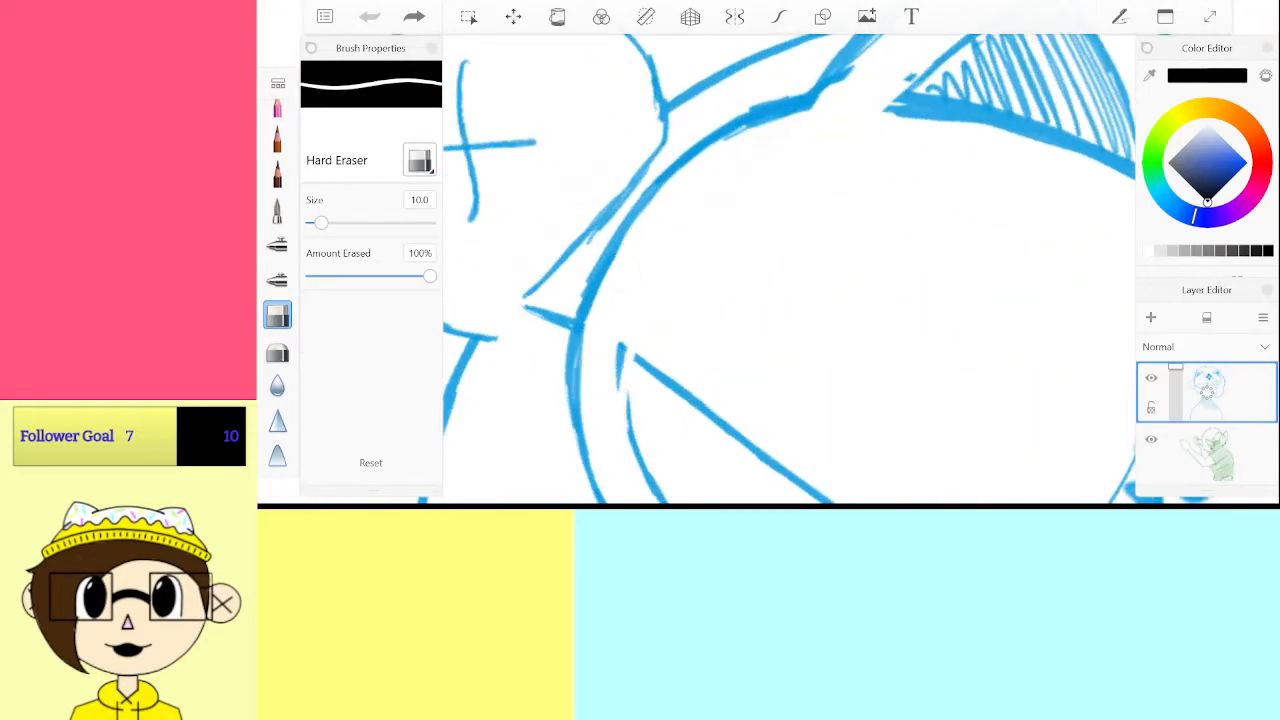
scroll(690, 270, "down", 5)
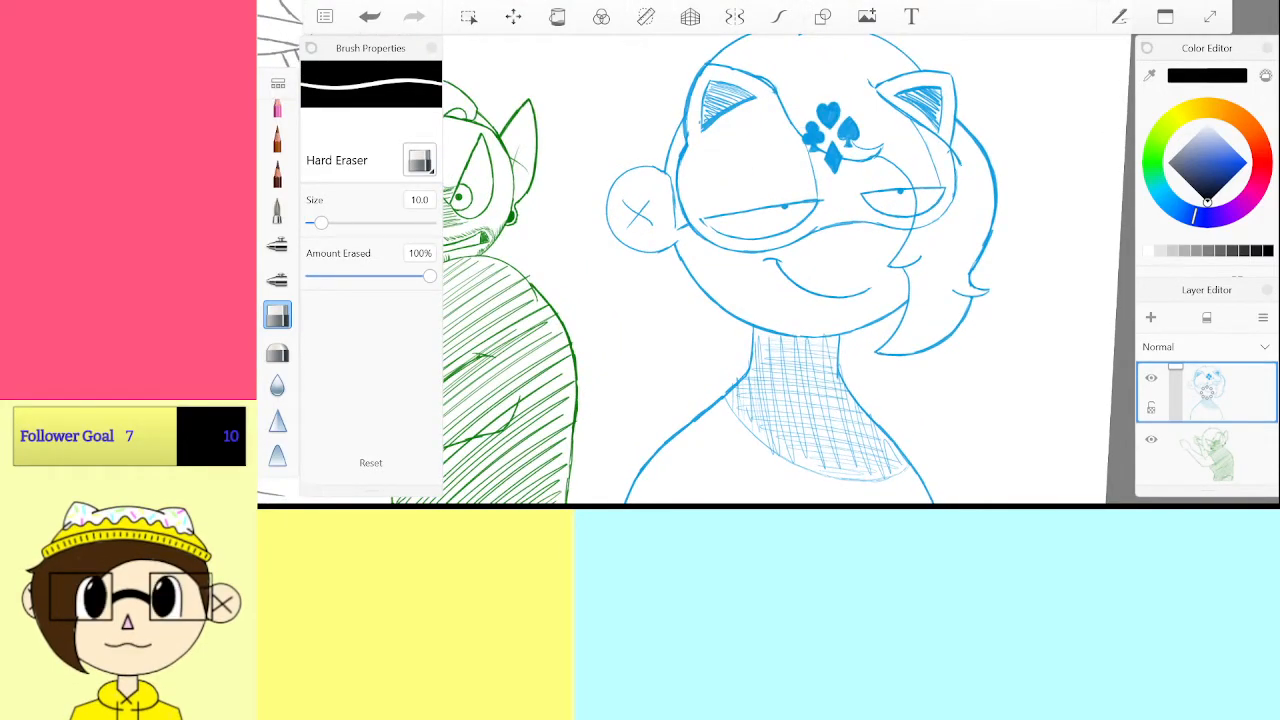
Switch back to the Sky Blue pencil and add a new layer above the blue character sketch
scroll(278, 380, "up", 5)
left_click(279, 403)
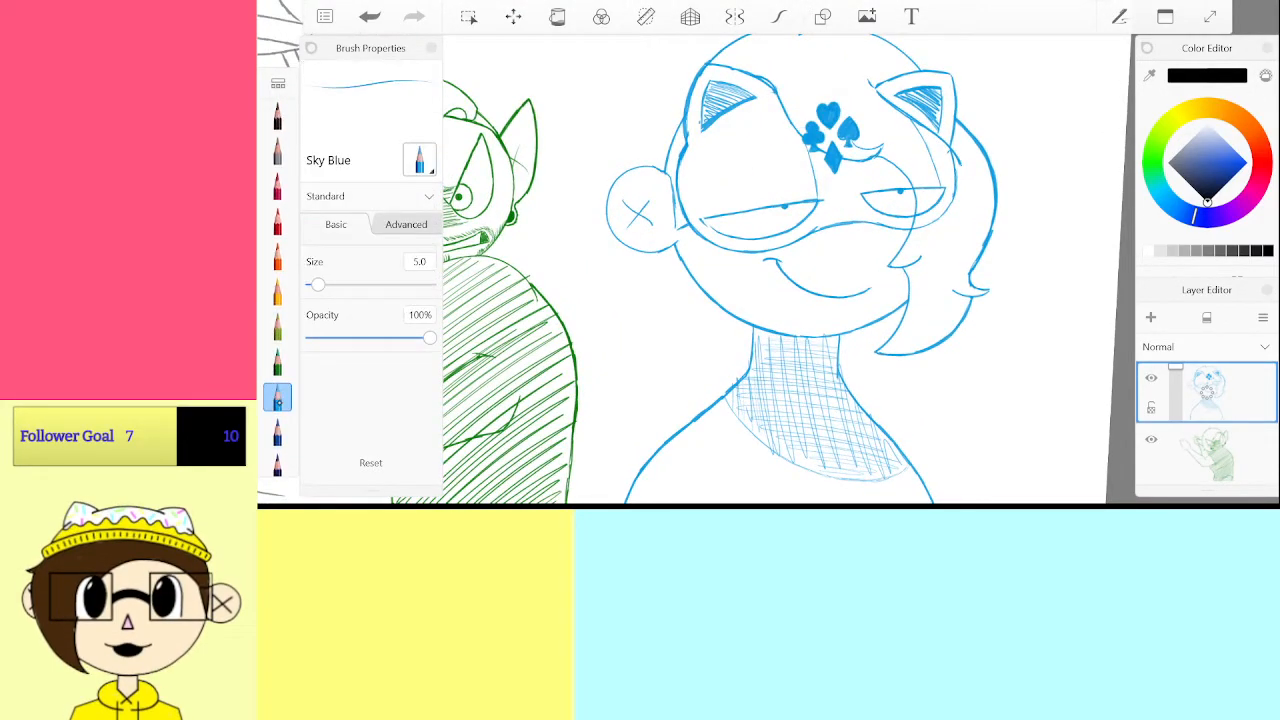
scroll(690, 270, "down", 5)
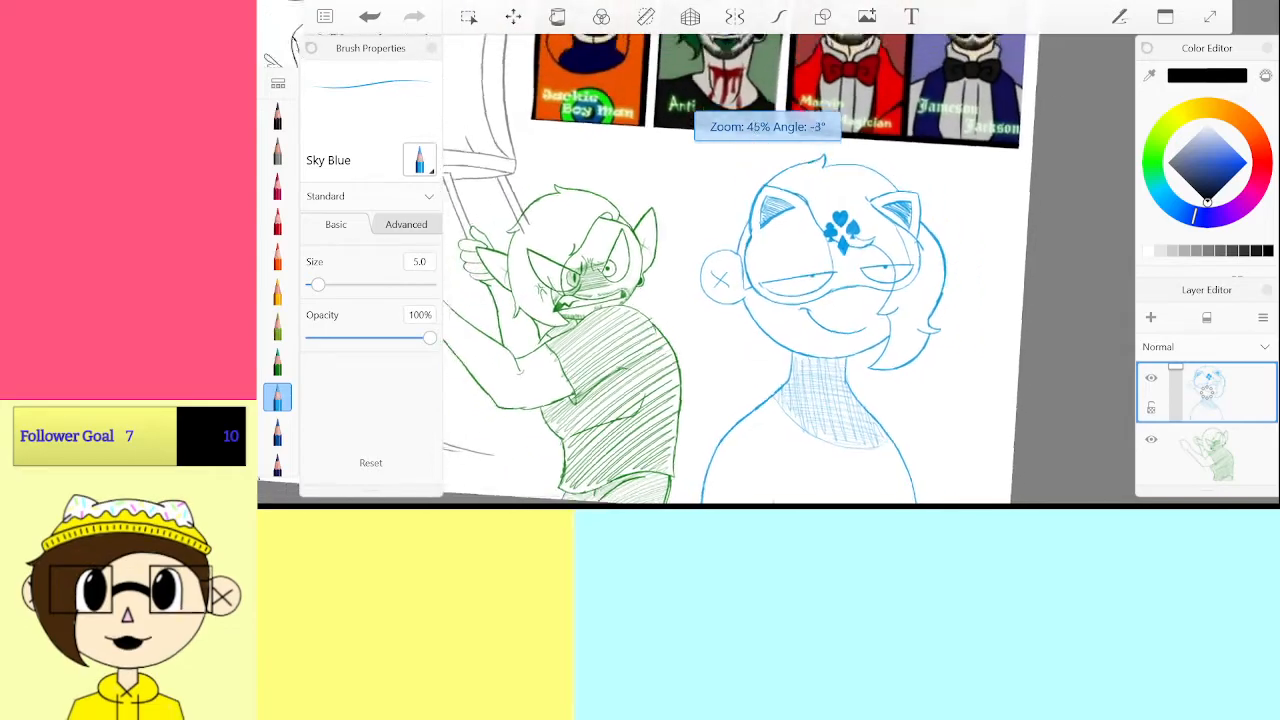
left_click(1150, 317)
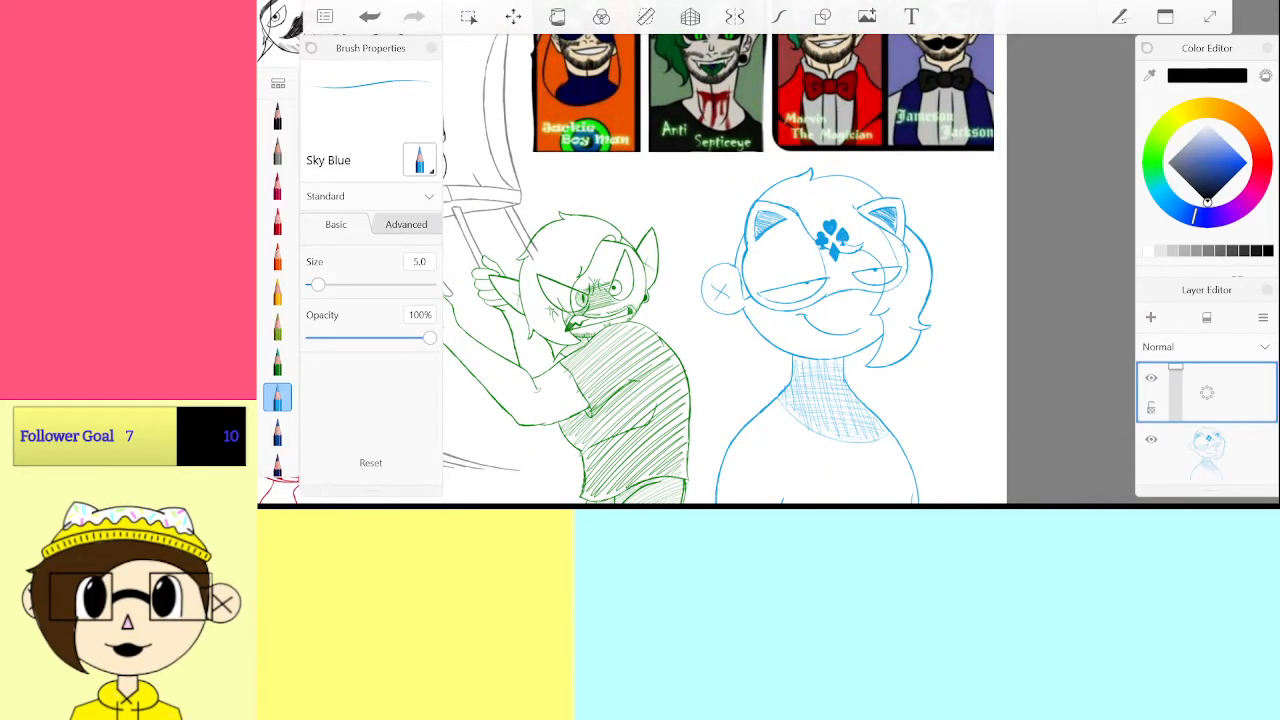
scroll(720, 270, "down", 2)
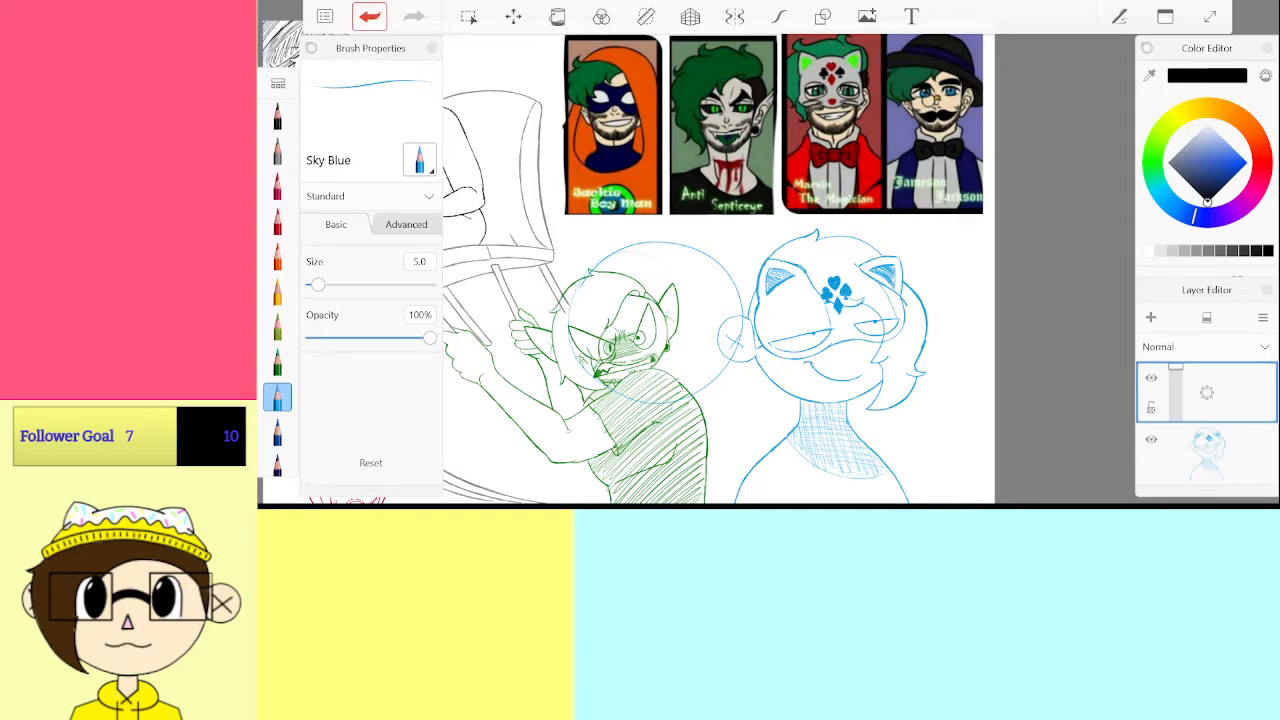
Undo the large circle drawn between the green and blue characters, and inspect the blue character's neck and shoulders
left_click(369, 16)
scroll(912, 281, "up", 2)
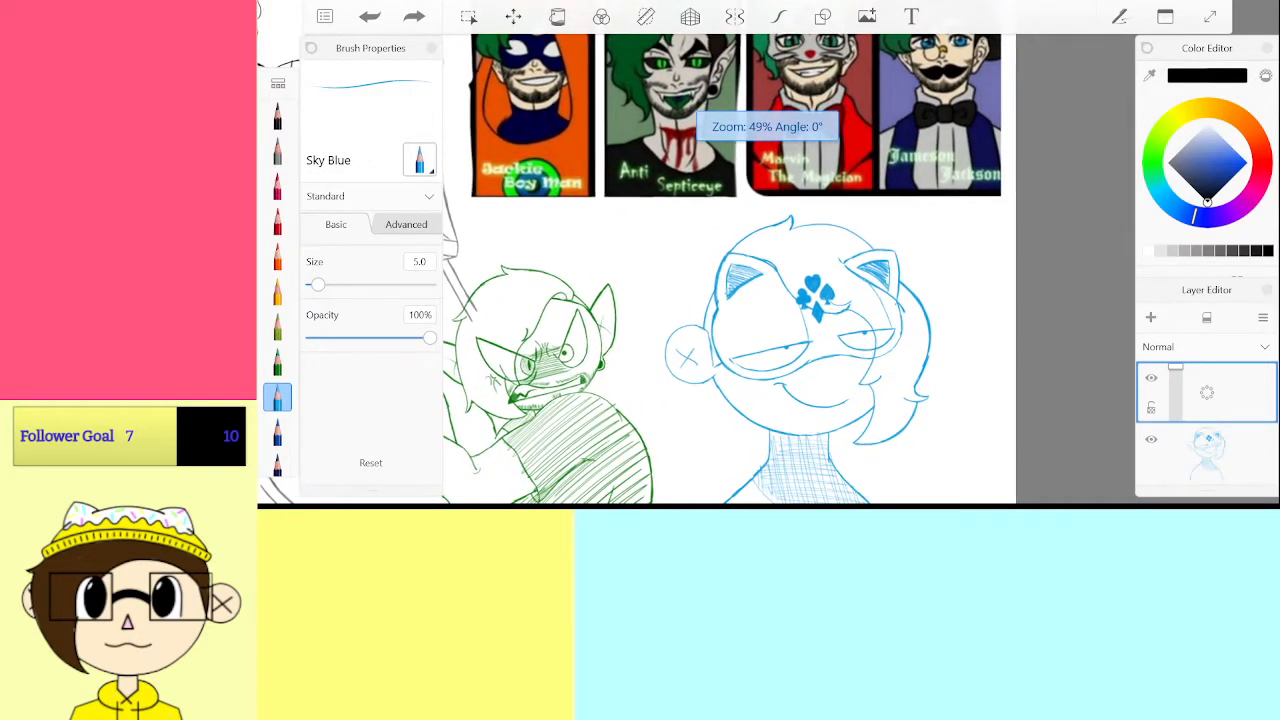
scroll(680, 270, "down", 2)
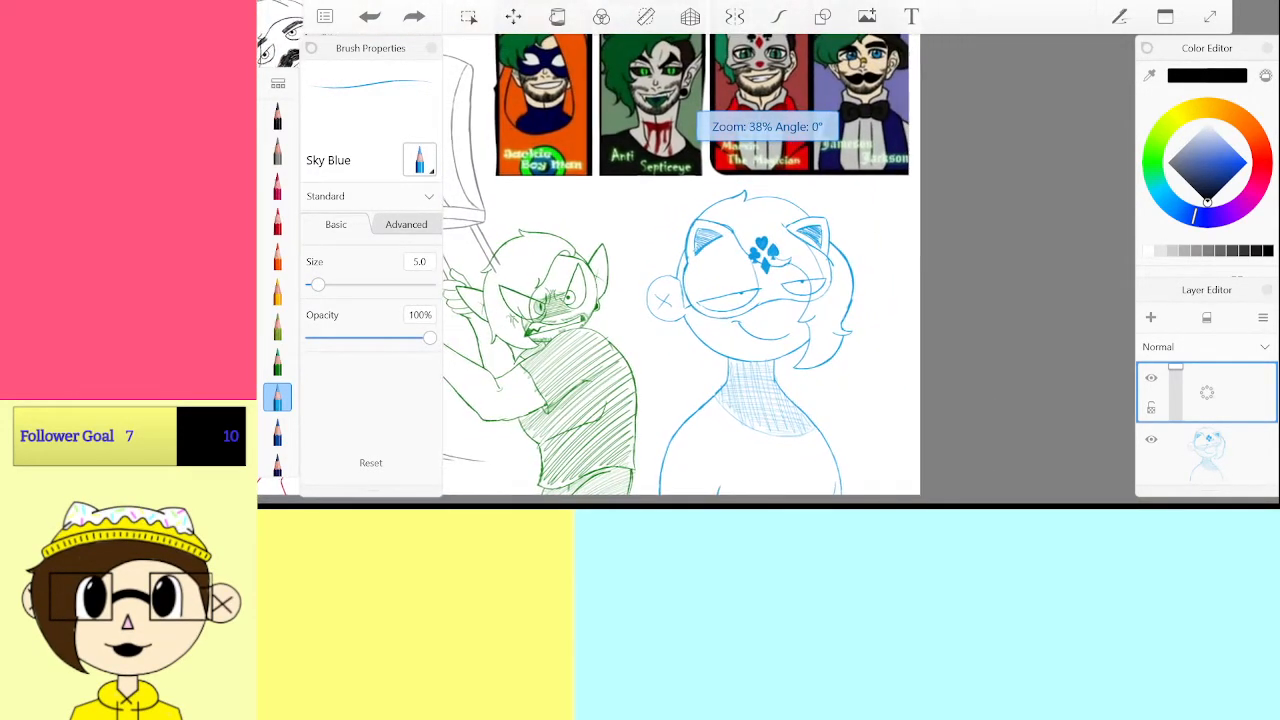
scroll(770, 450, "up", 5)
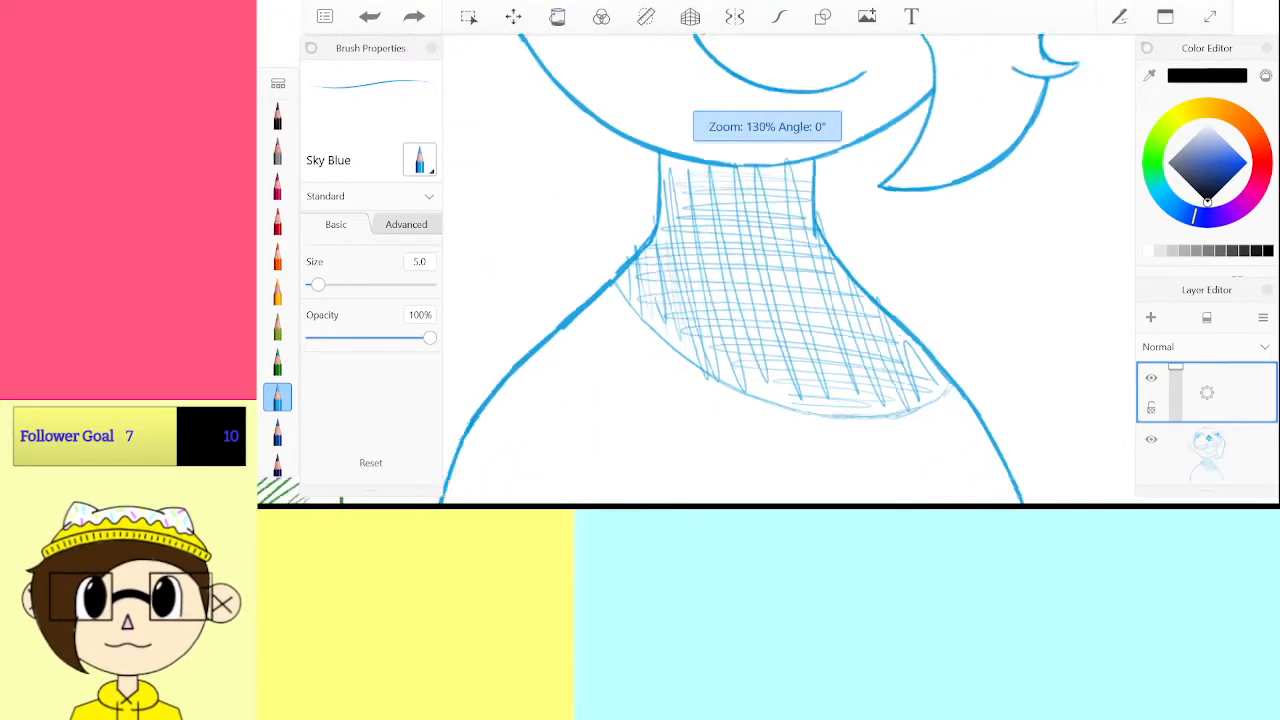
scroll(750, 270, "down", 2)
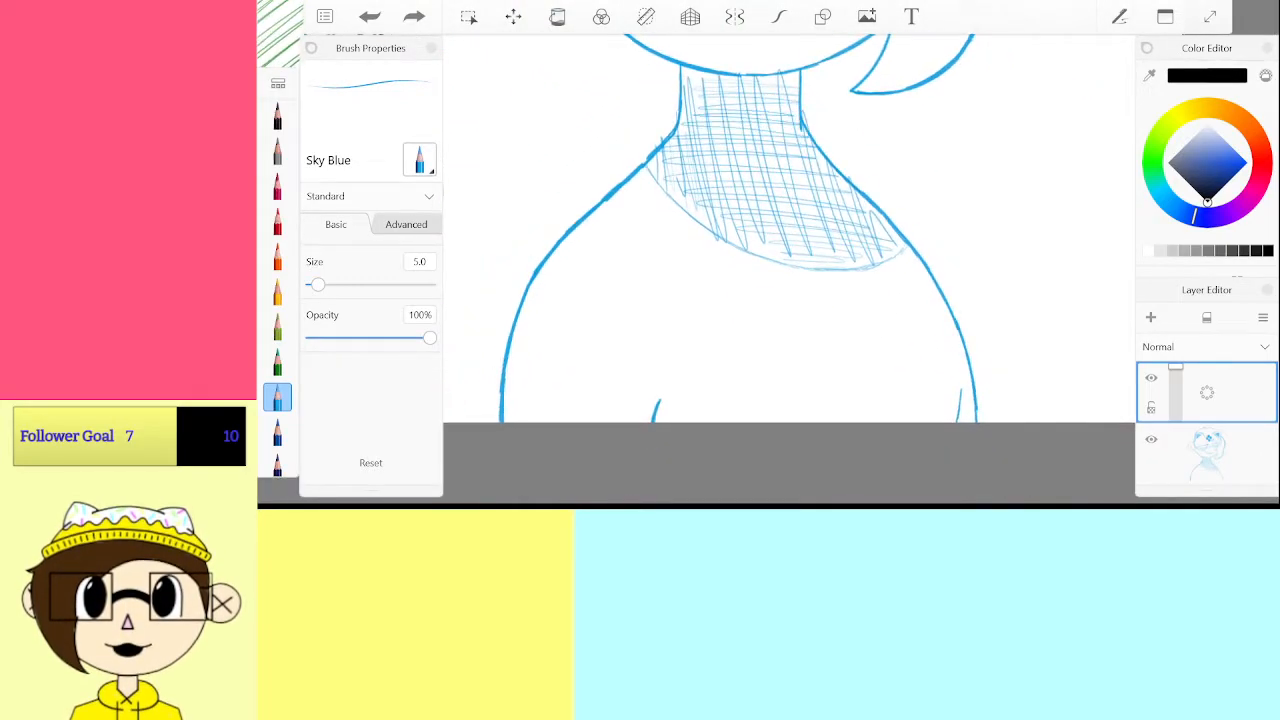
scroll(790, 250, "down", 4)
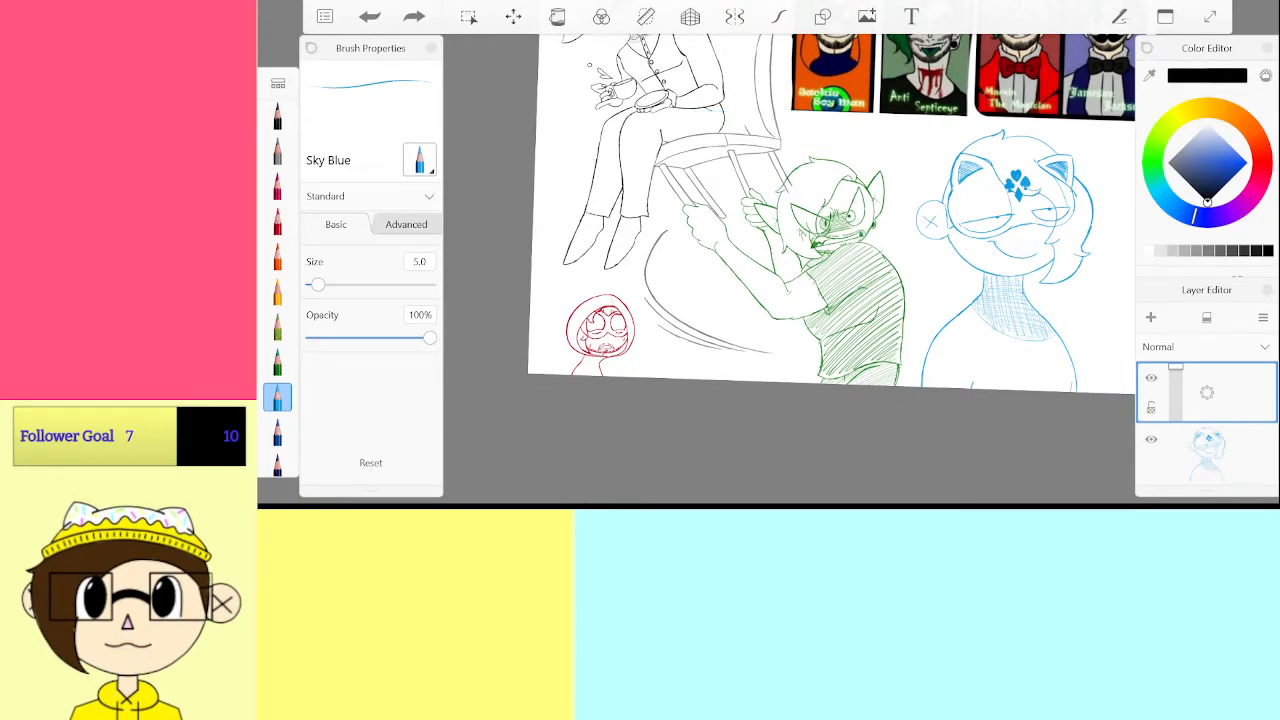
scroll(770, 250, "up", 3)
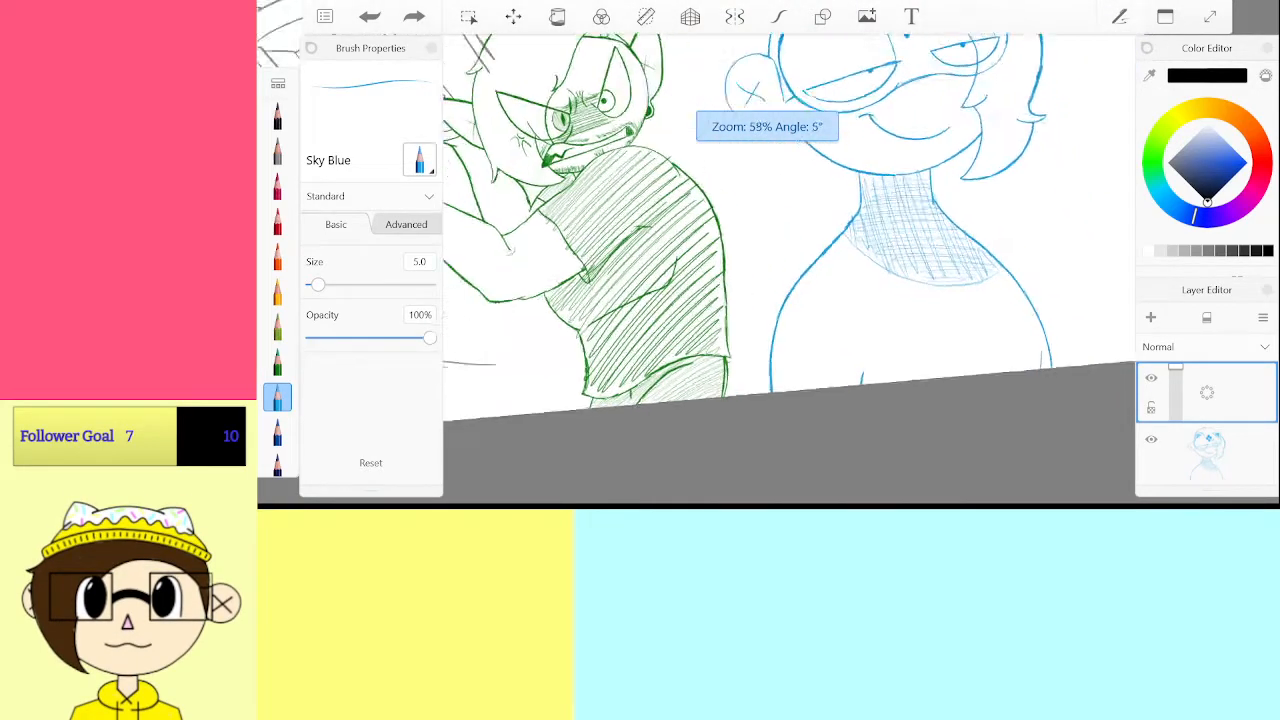
scroll(790, 260, "up", 4)
scroll(790, 260, "down", 3)
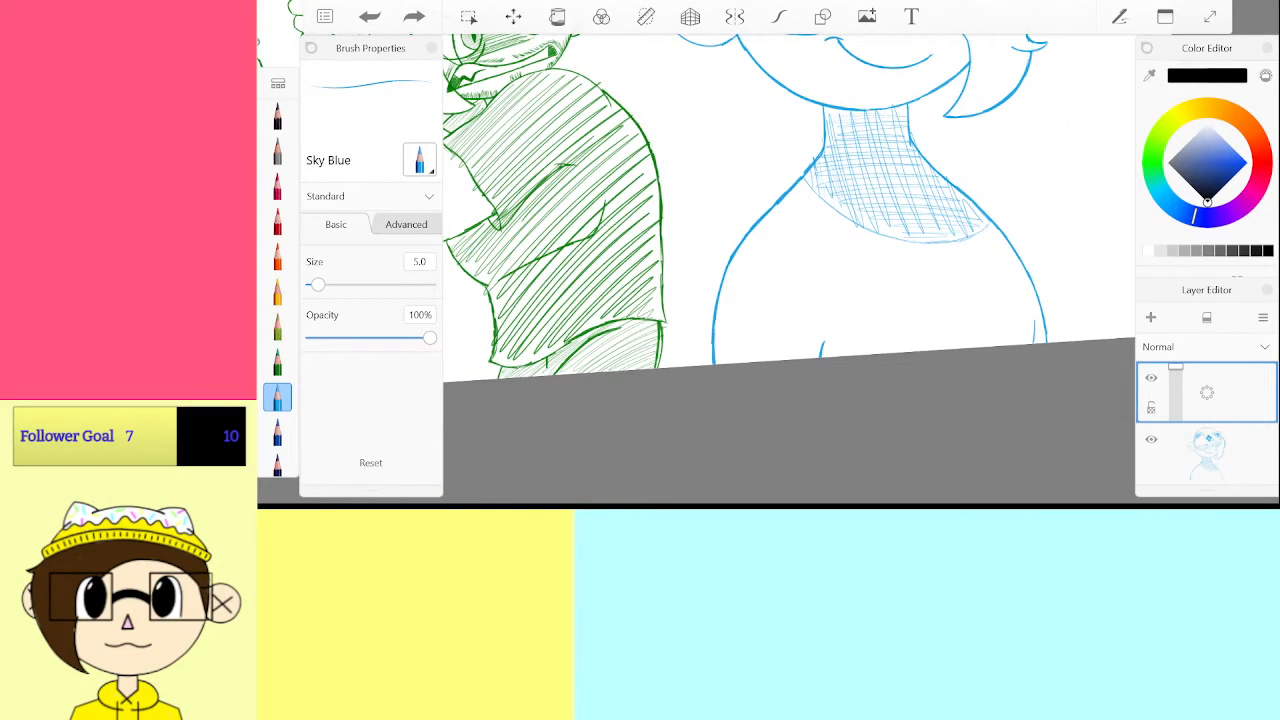
scroll(790, 260, "up", 3)
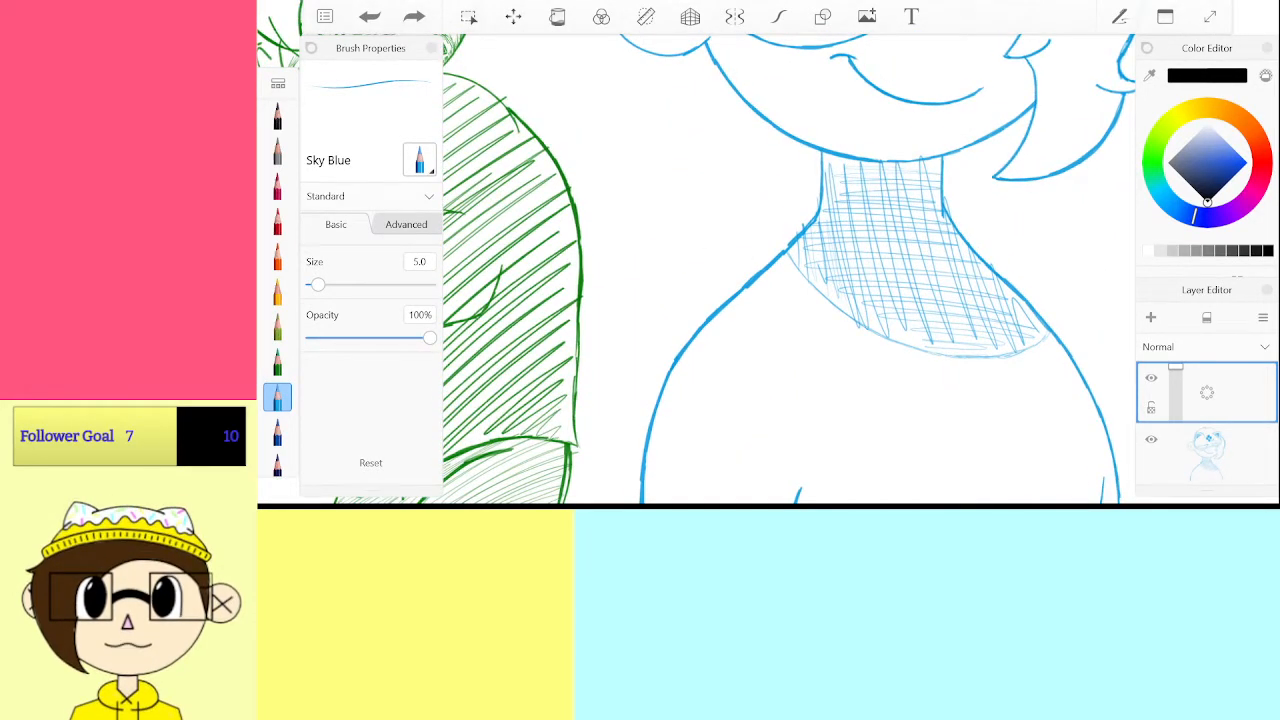
scroll(850, 270, "up", 3)
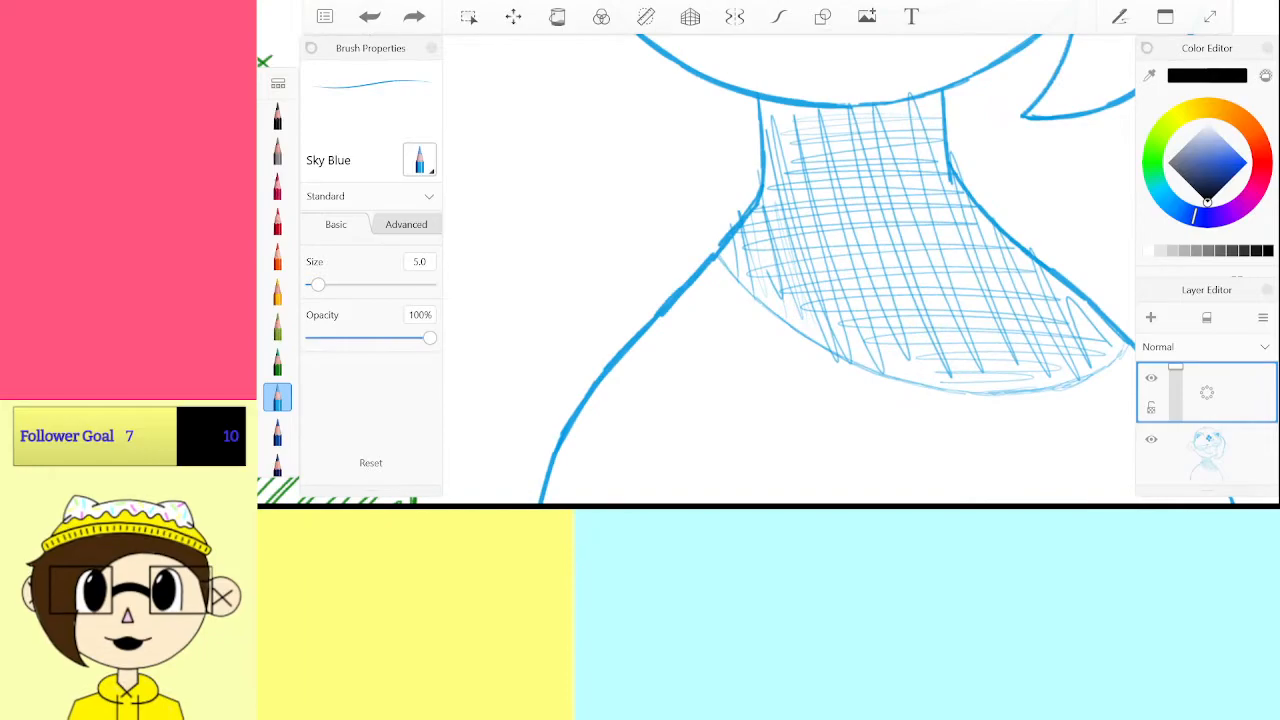
Draw the bow tie's two upper edges as a V across the blue character's neck, running inward from each side
mouse_move(930, 282)
left_mouse_down()
mouse_move(918, 256)
mouse_move(755, 182)
left_mouse_up()
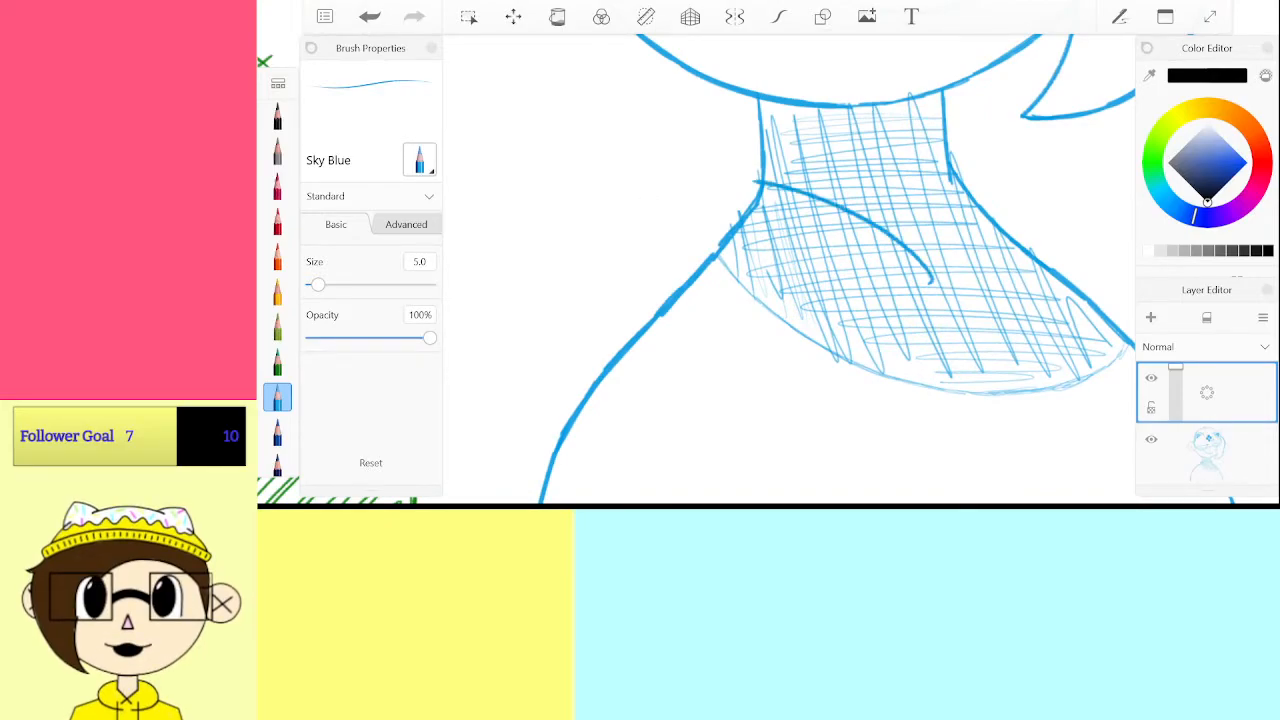
scroll(850, 270, "up", 3)
left_click_drag(727, 440, 779, 287)
scroll(790, 270, "down", 4)
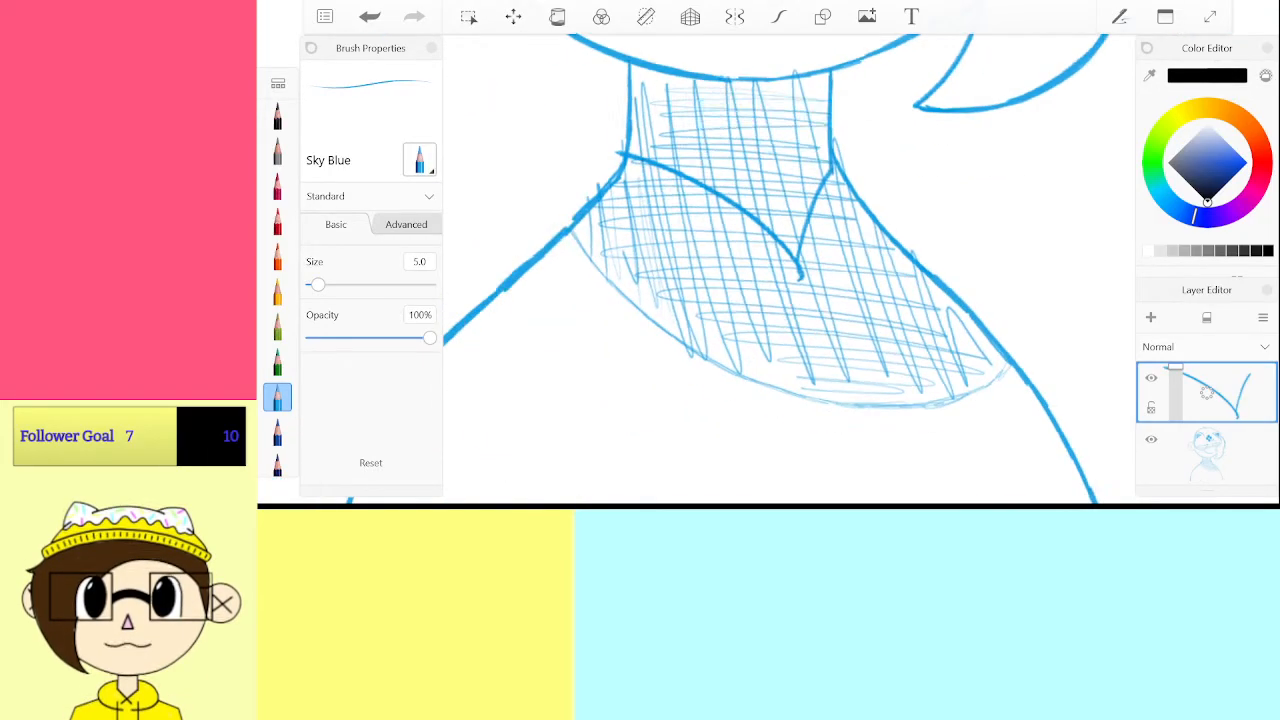
scroll(685, 460, "up", 2)
Draw the larger bow loop's rounded inner end from the V's point and its lower edge up to the shoulder, undoing the first oversized curve
left_click_drag(833, 230, 540, 268)
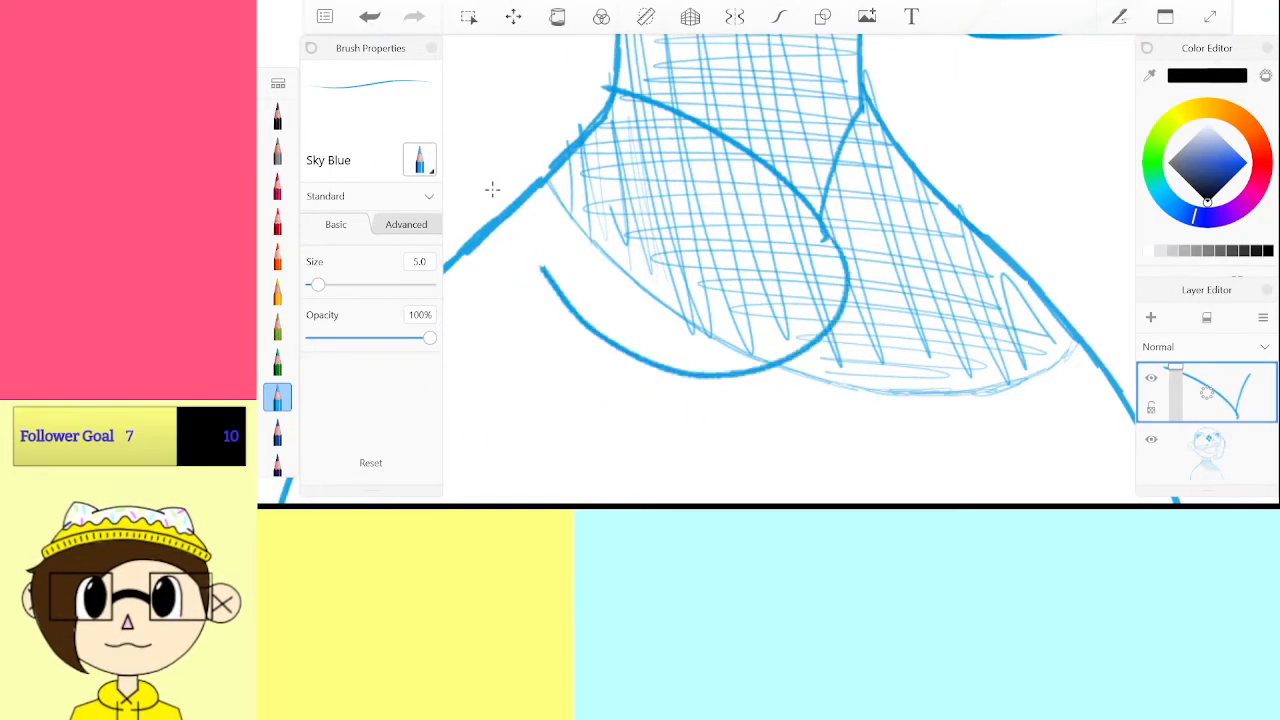
left_click(369, 16)
scroll(790, 270, "up", 5)
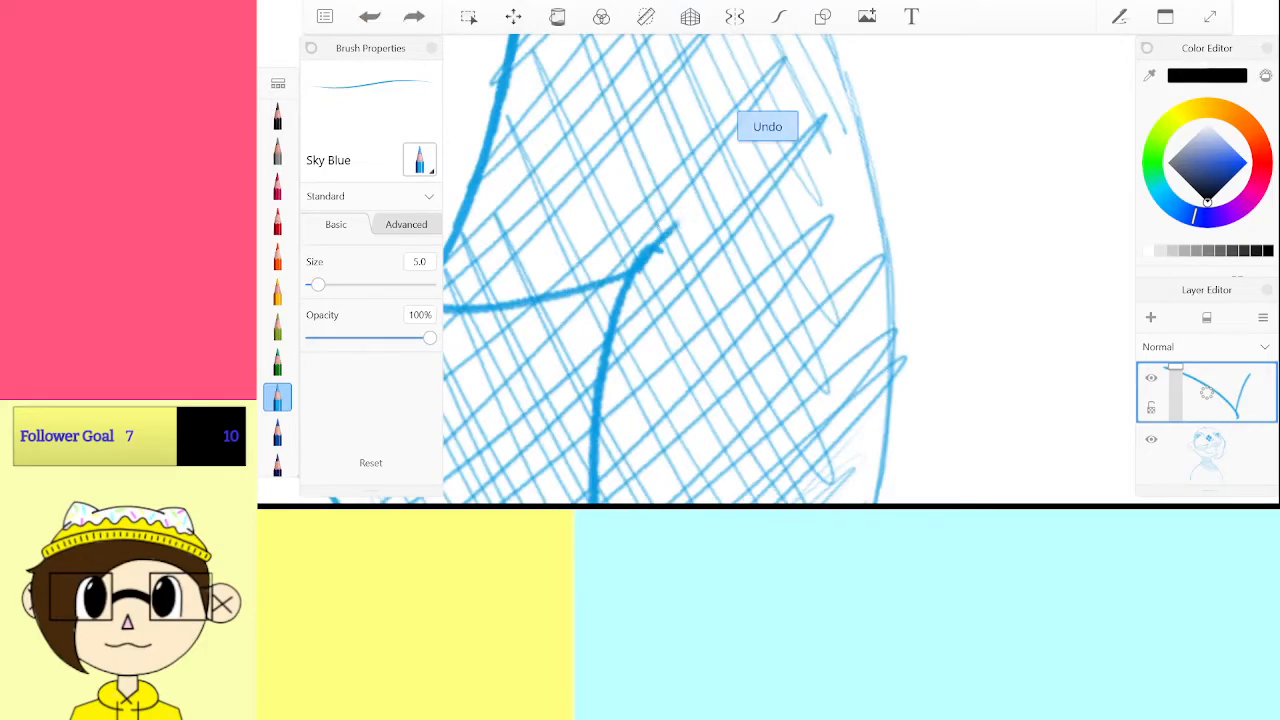
mouse_move(634, 260)
left_mouse_down()
mouse_move(860, 172)
mouse_move(905, 228)
left_mouse_up()
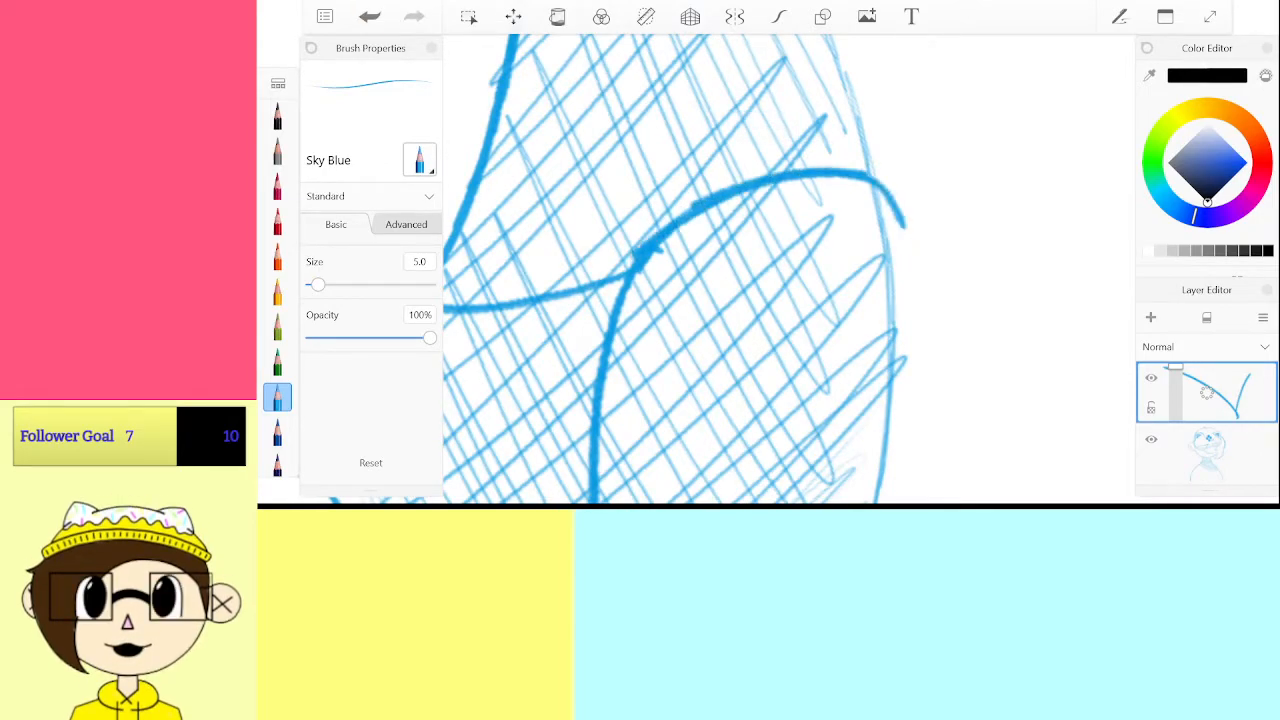
scroll(790, 270, "down", 3)
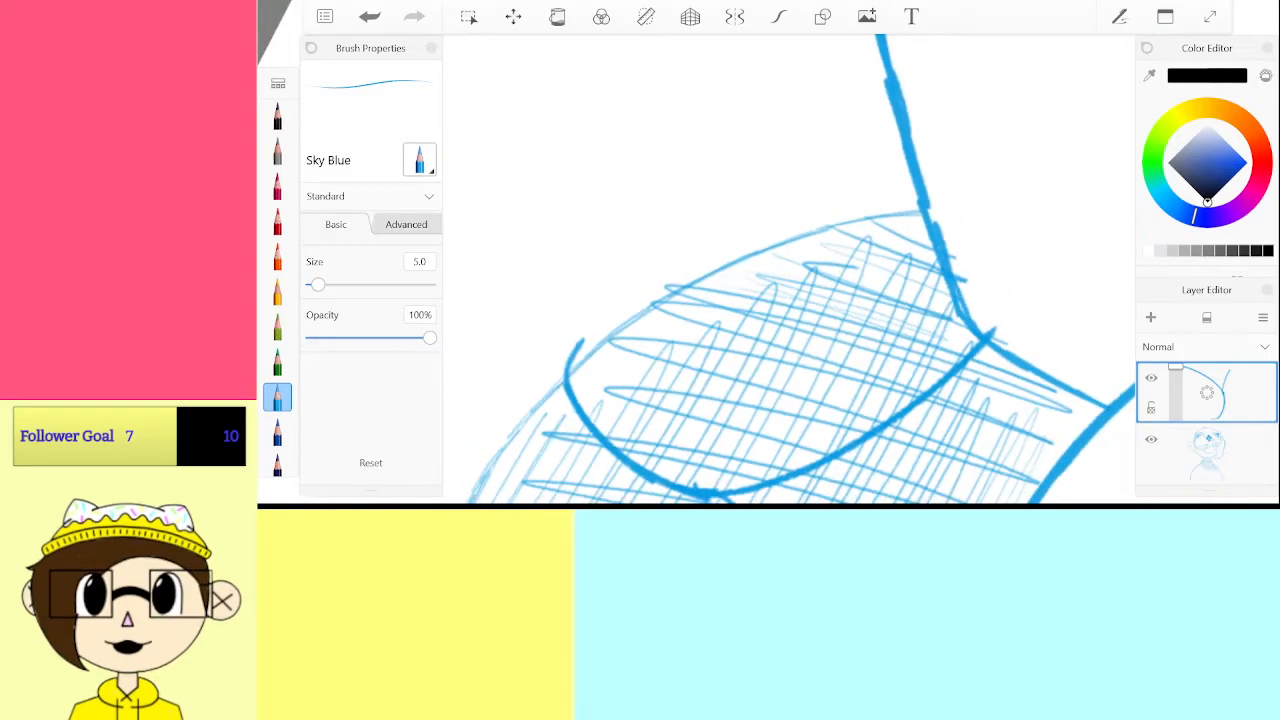
left_click_drag(578, 352, 658, 277)
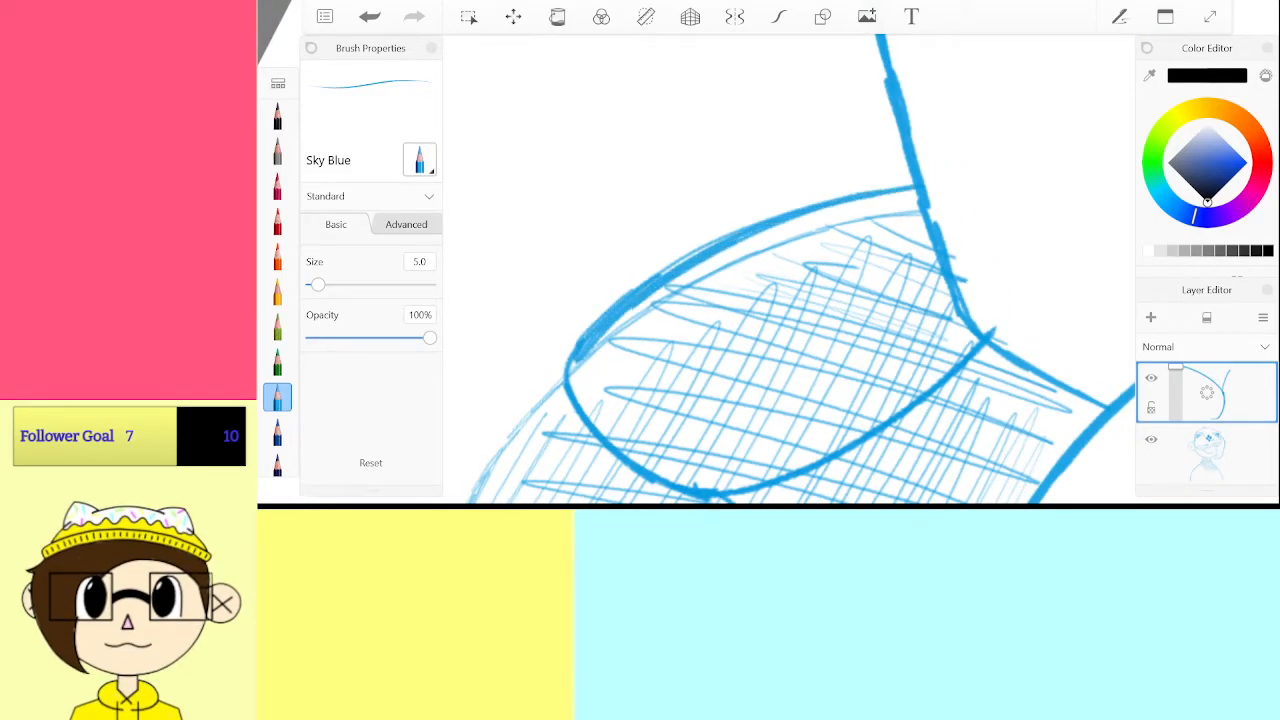
Draw the smaller bow loop's lower edge, curving from the larger loop's inner end up to the opposite shoulder line
scroll(788, 268, "down", 5)
scroll(788, 268, "up", 8)
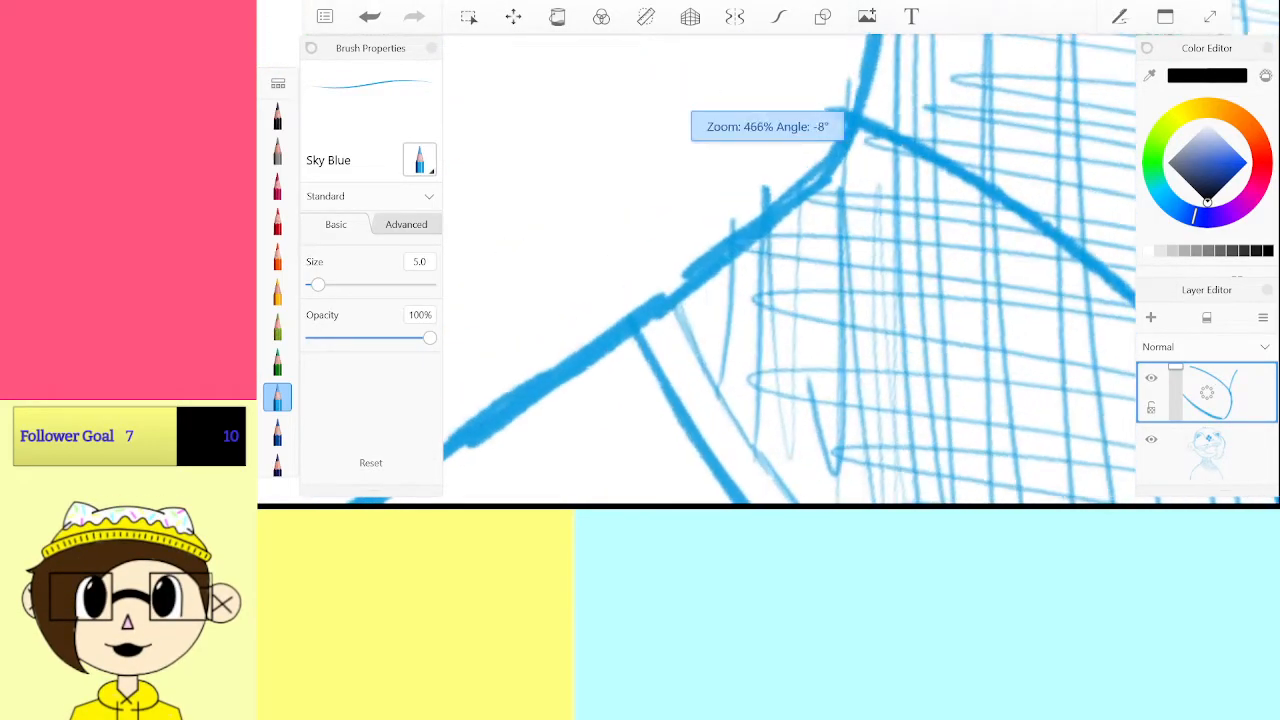
scroll(788, 268, "down", 6)
scroll(788, 268, "up", 5)
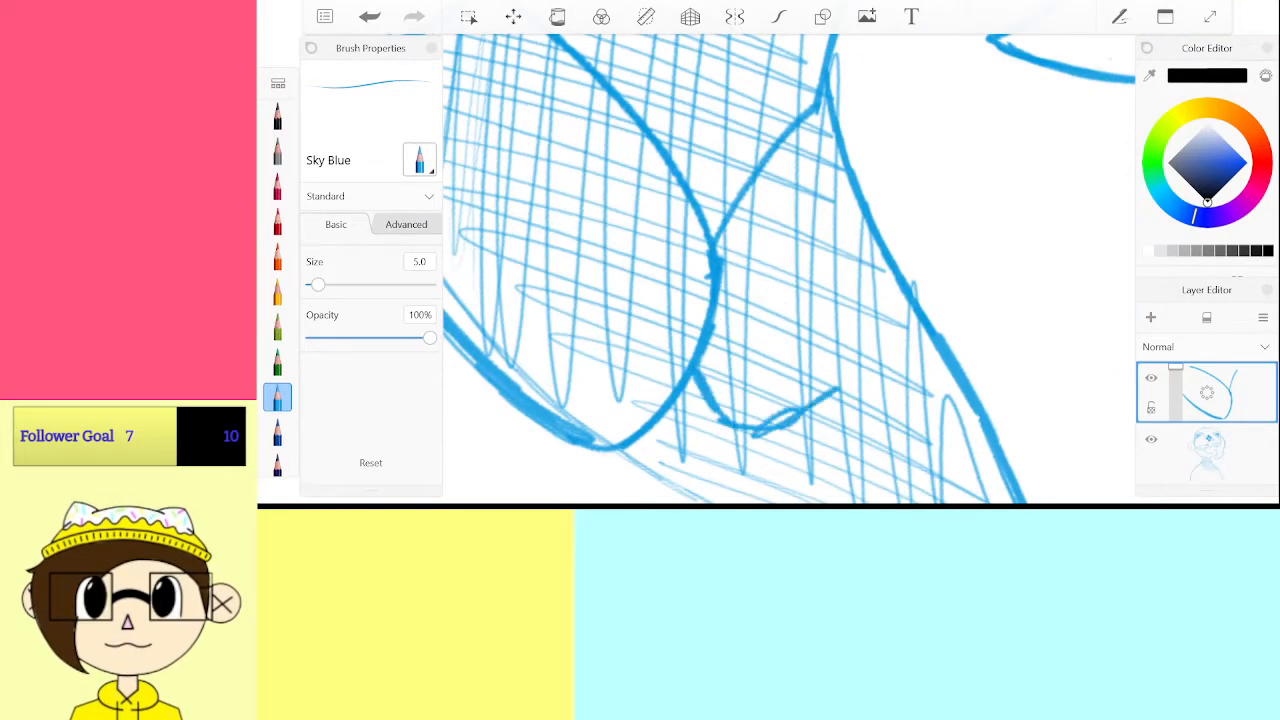
left_click_drag(778, 433, 914, 308)
scroll(788, 268, "down", 4)
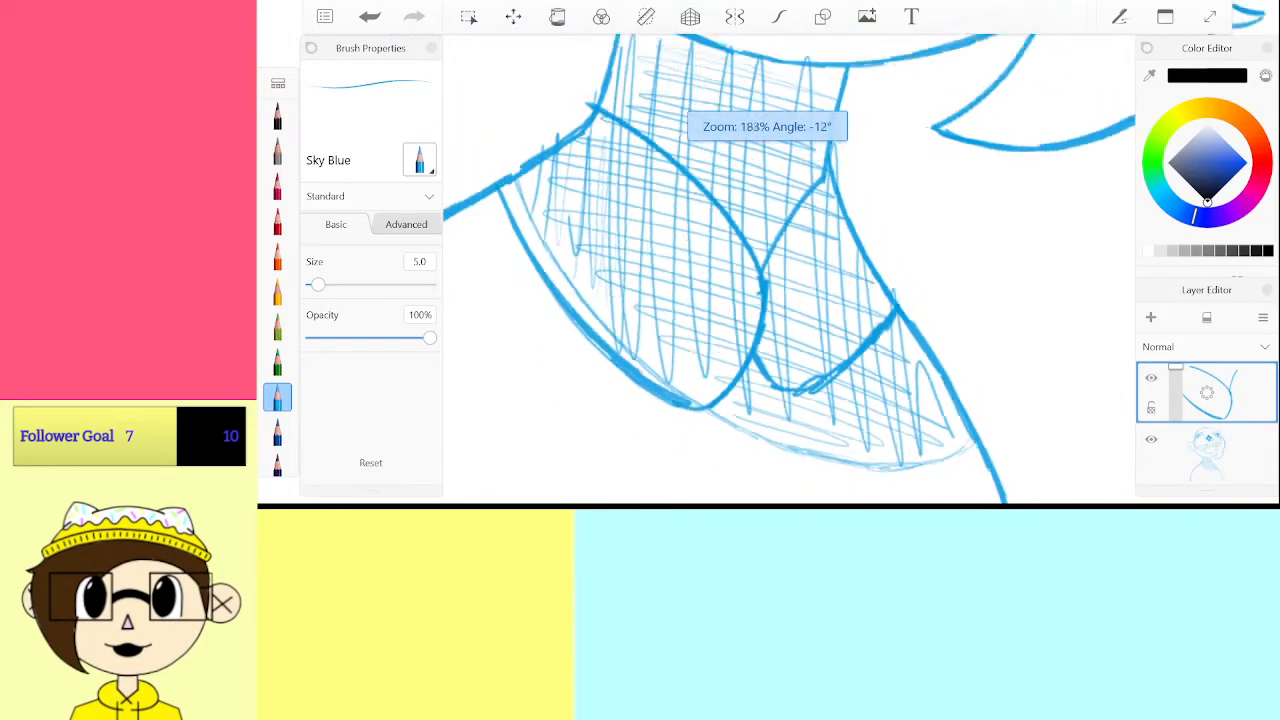
Draw curved collar lines from both shoulders to the bow loops' lower edges, redoing the larger loop's line until it blends in
scroll(788, 268, "down", 5)
scroll(788, 268, "up", 3)
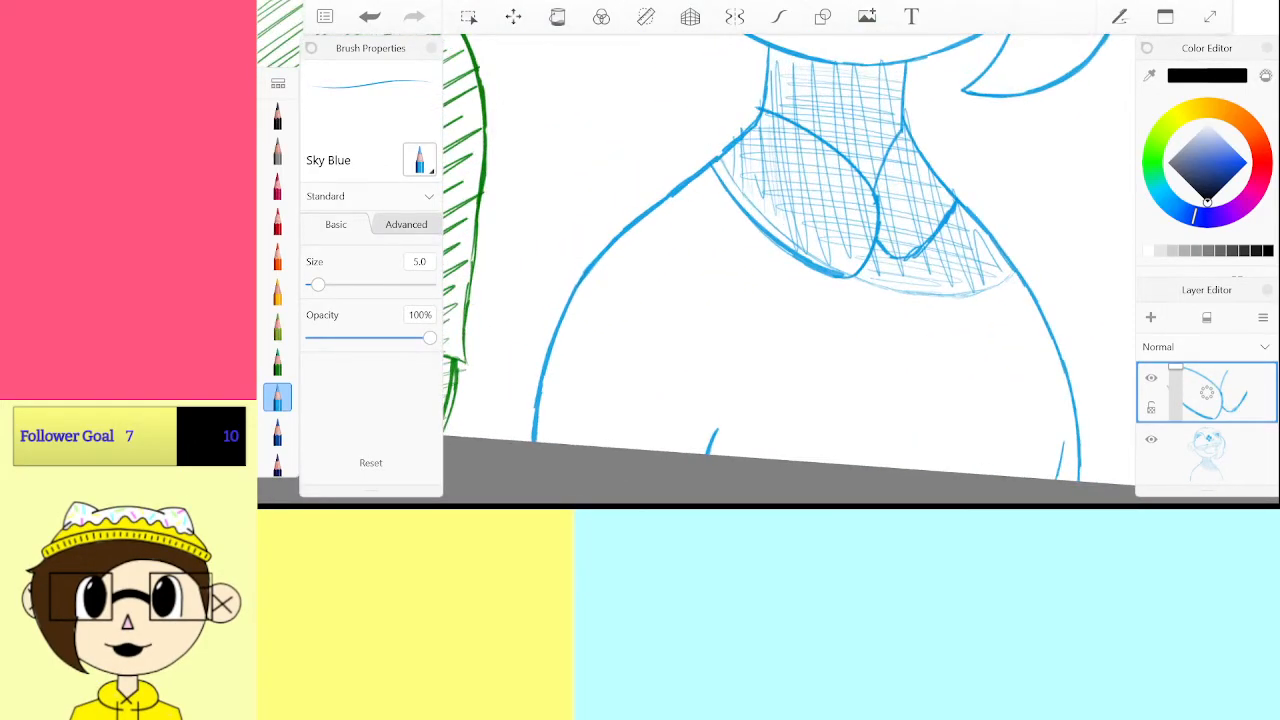
scroll(788, 268, "up", 4)
mouse_move(803, 261)
left_mouse_down()
mouse_move(670, 250)
mouse_move(590, 296)
left_mouse_up()
scroll(788, 268, "up", 3)
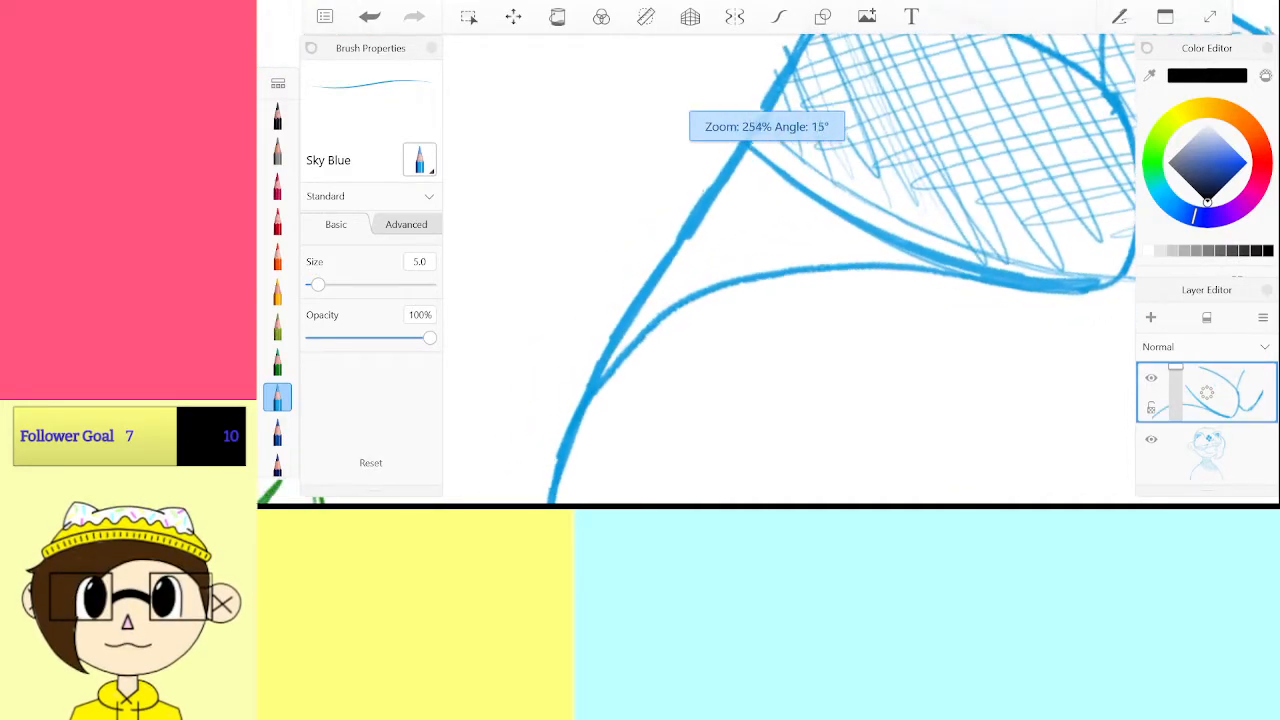
key("ctrl+z")
left_click_drag(924, 279, 1052, 297)
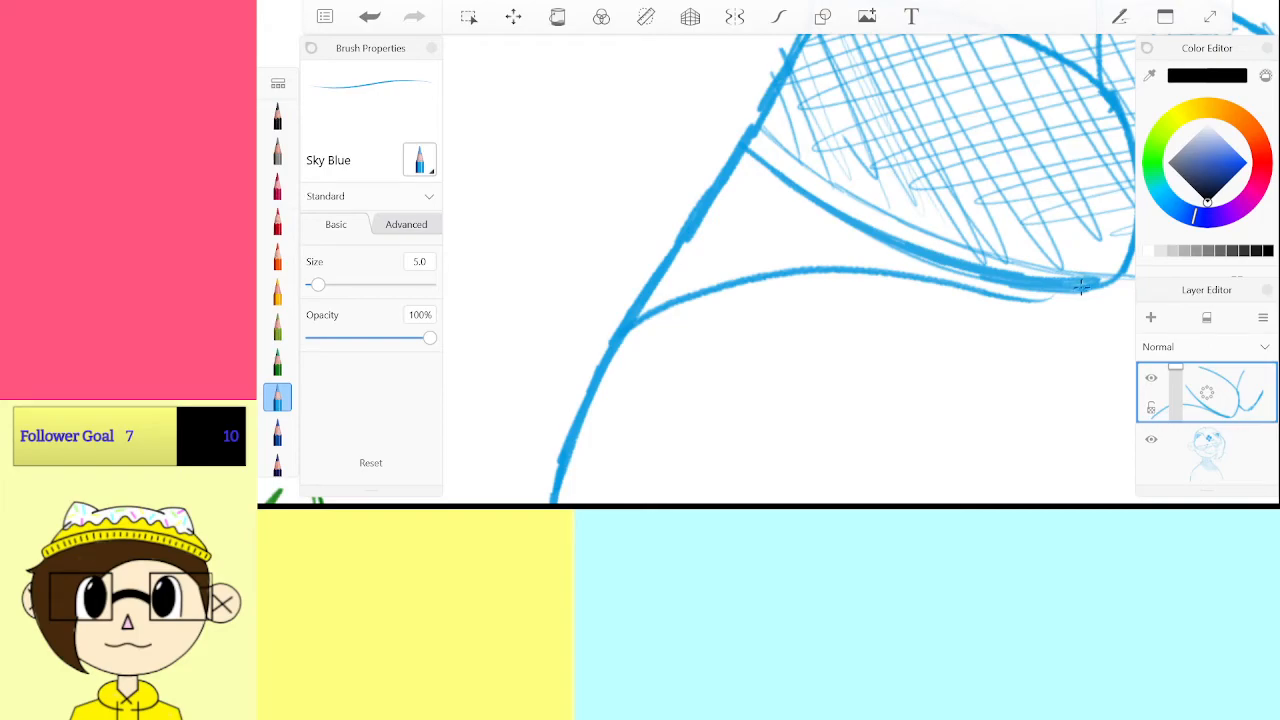
key("ctrl+z")
left_click_drag(846, 270, 1060, 292)
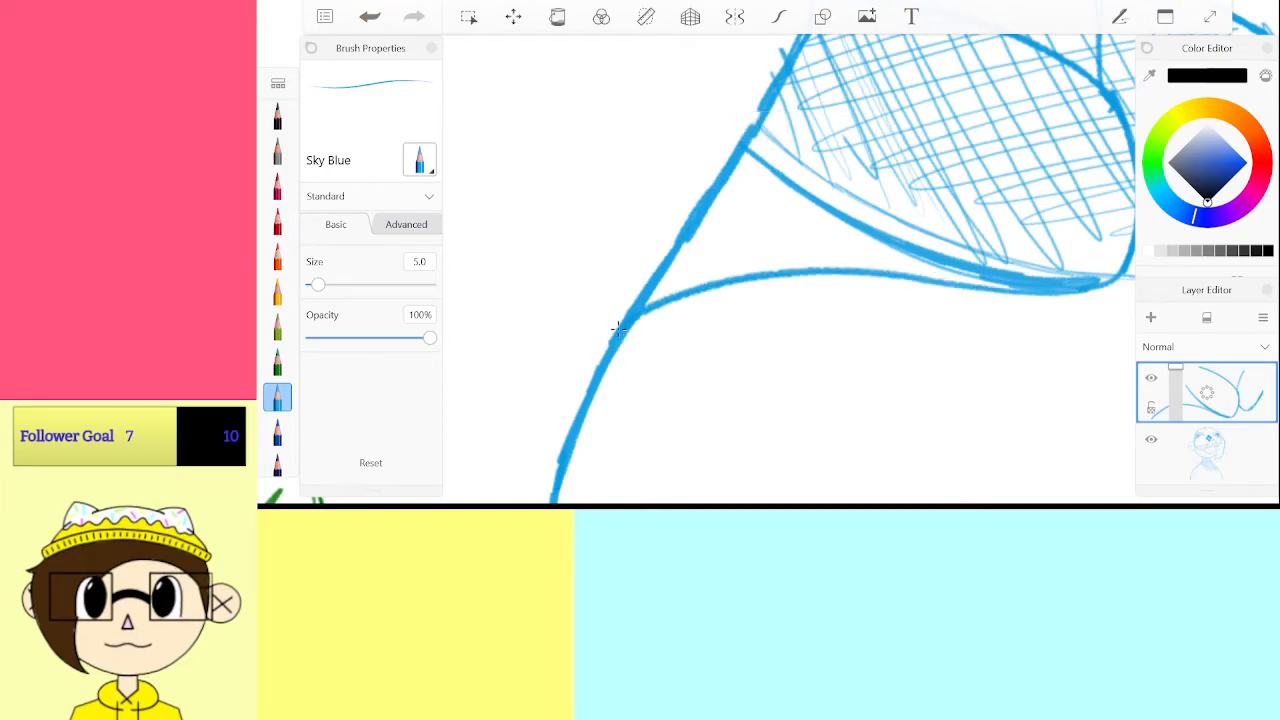
scroll(790, 270, "down", 5)
scroll(790, 270, "up", 5)
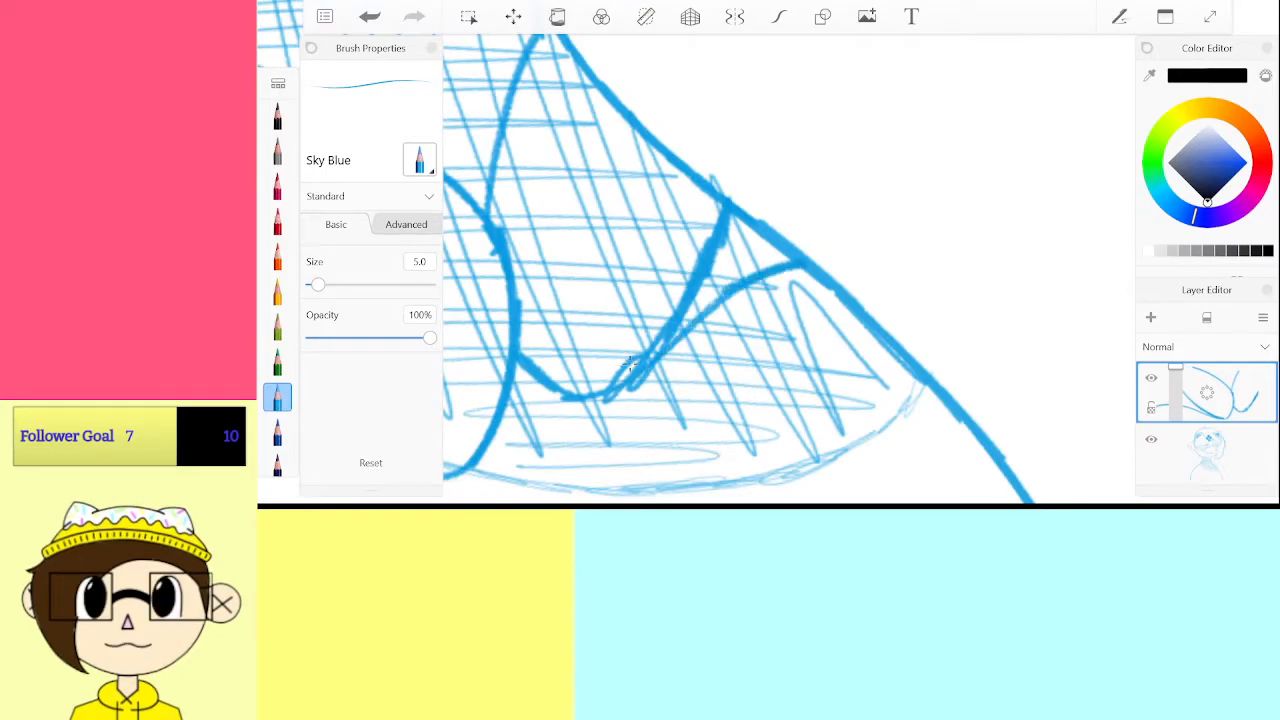
scroll(630, 362, "down", 3)
Close the larger bow loop with a wavy outer edge bulging past the neck and shoulder line
scroll(630, 362, "up", 5)
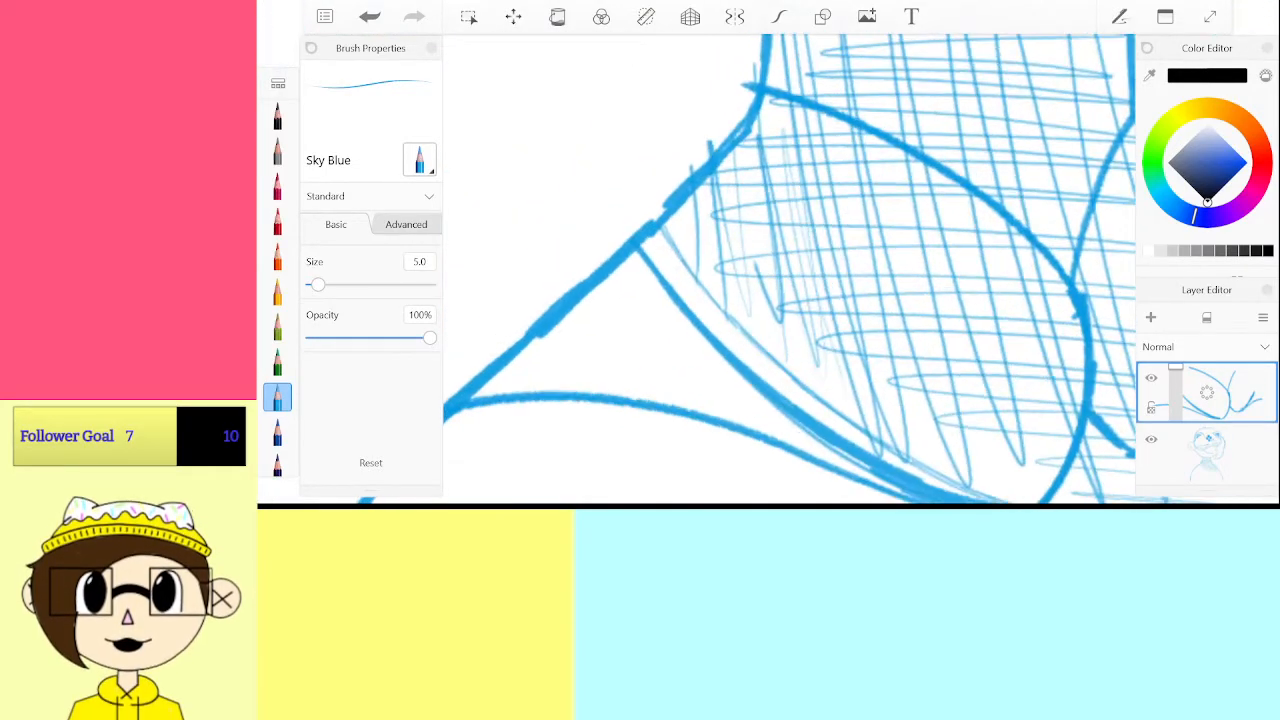
scroll(790, 270, "up", 2)
left_click_drag(764, 153, 808, 138)
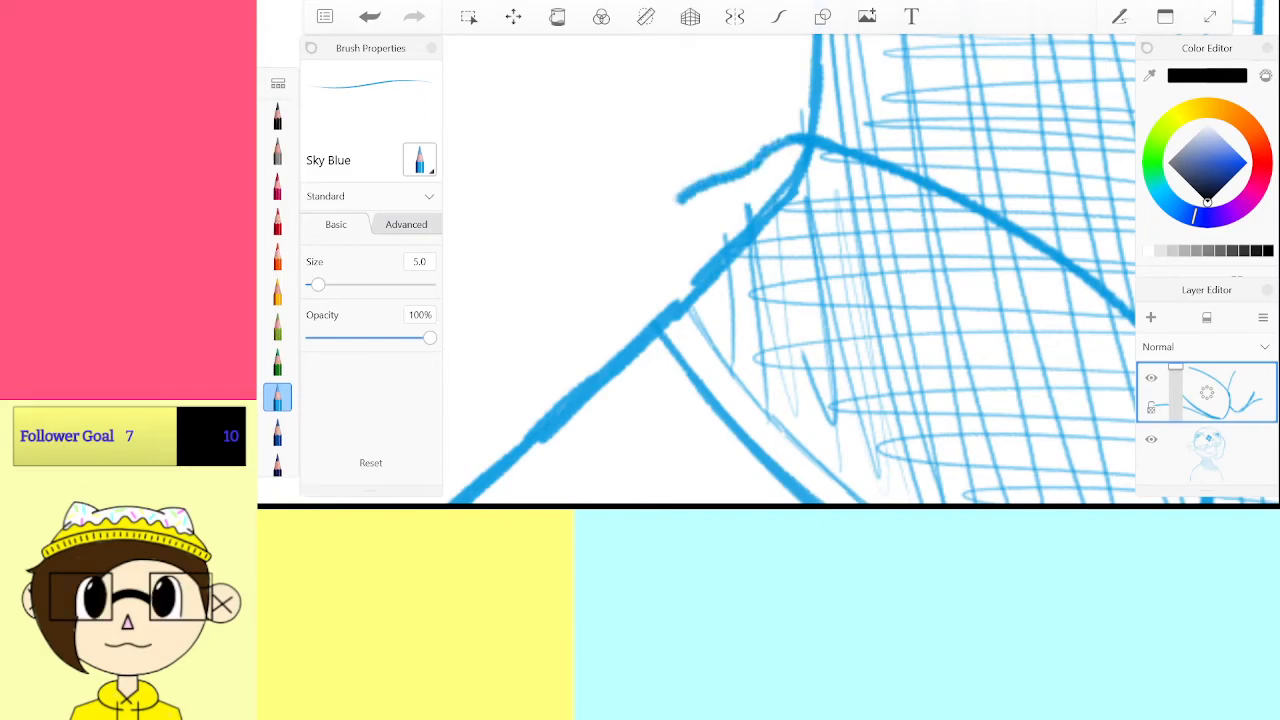
scroll(790, 270, "down", 3)
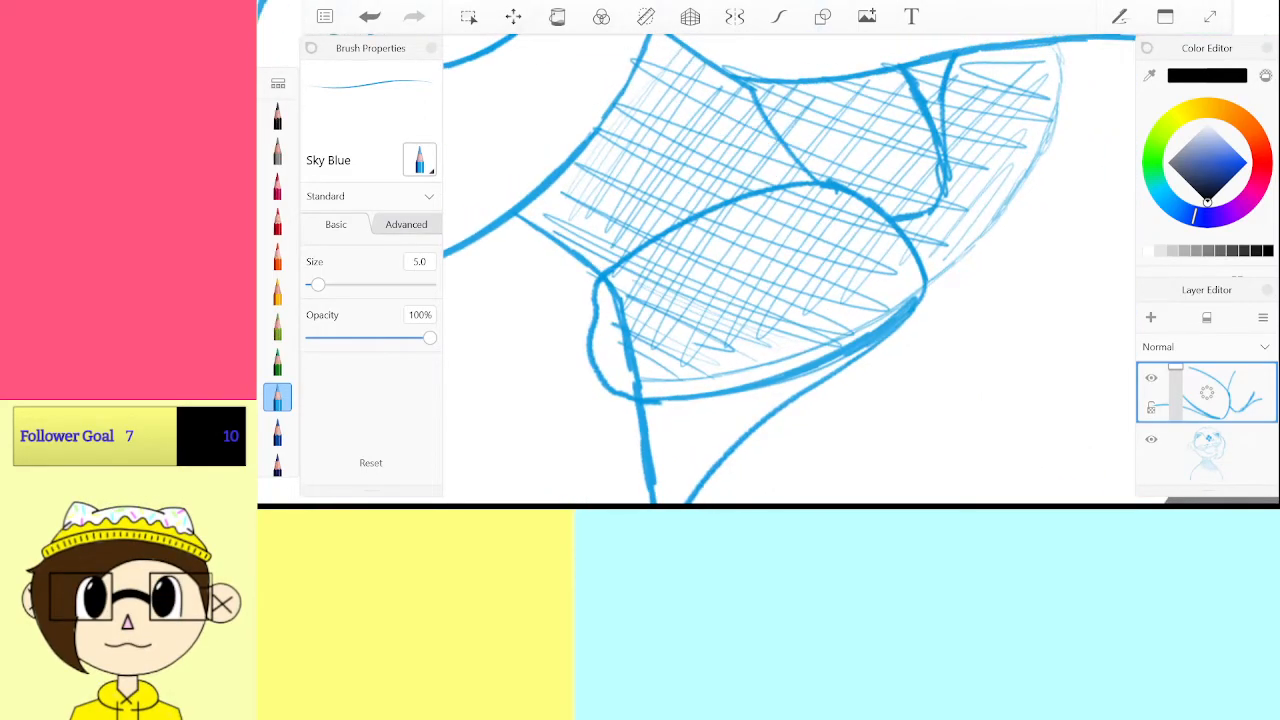
Extend the smaller bow loop's lower edge to the shoulder line and close the loop with a wavy outer edge
scroll(941, 258, "up", 5)
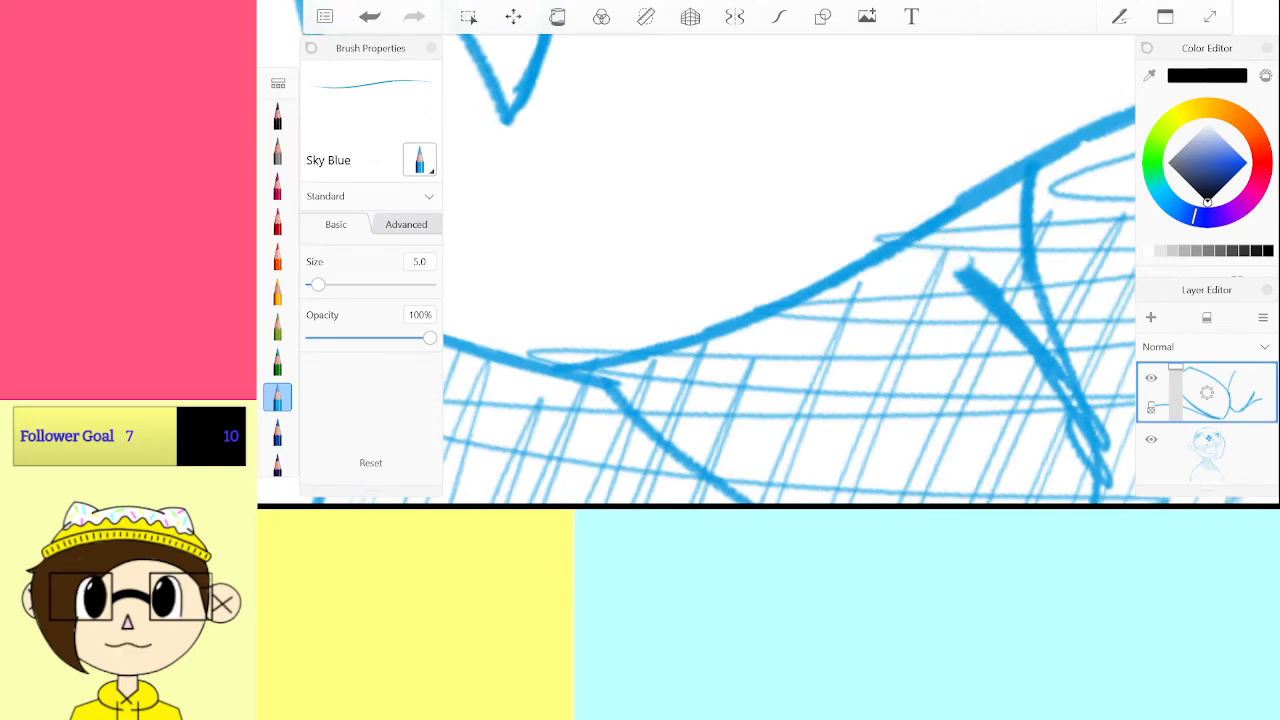
left_click_drag(940, 240, 980, 272)
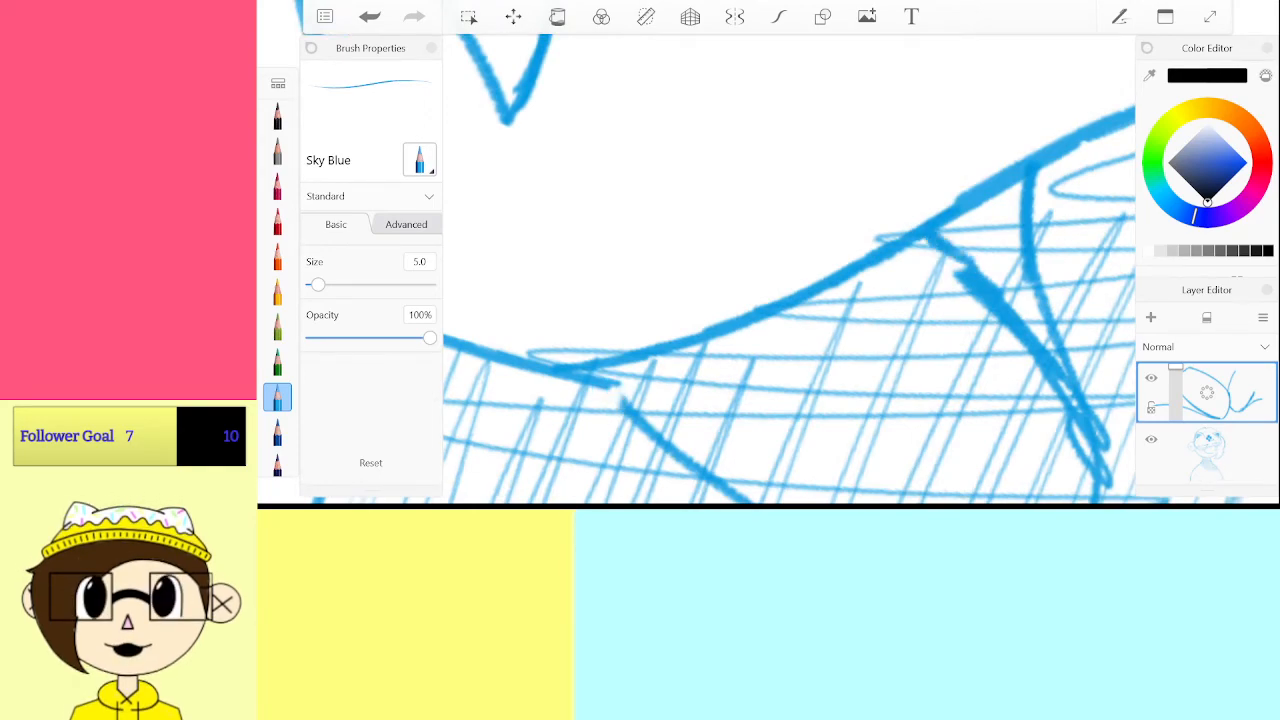
left_click_drag(830, 232, 615, 335)
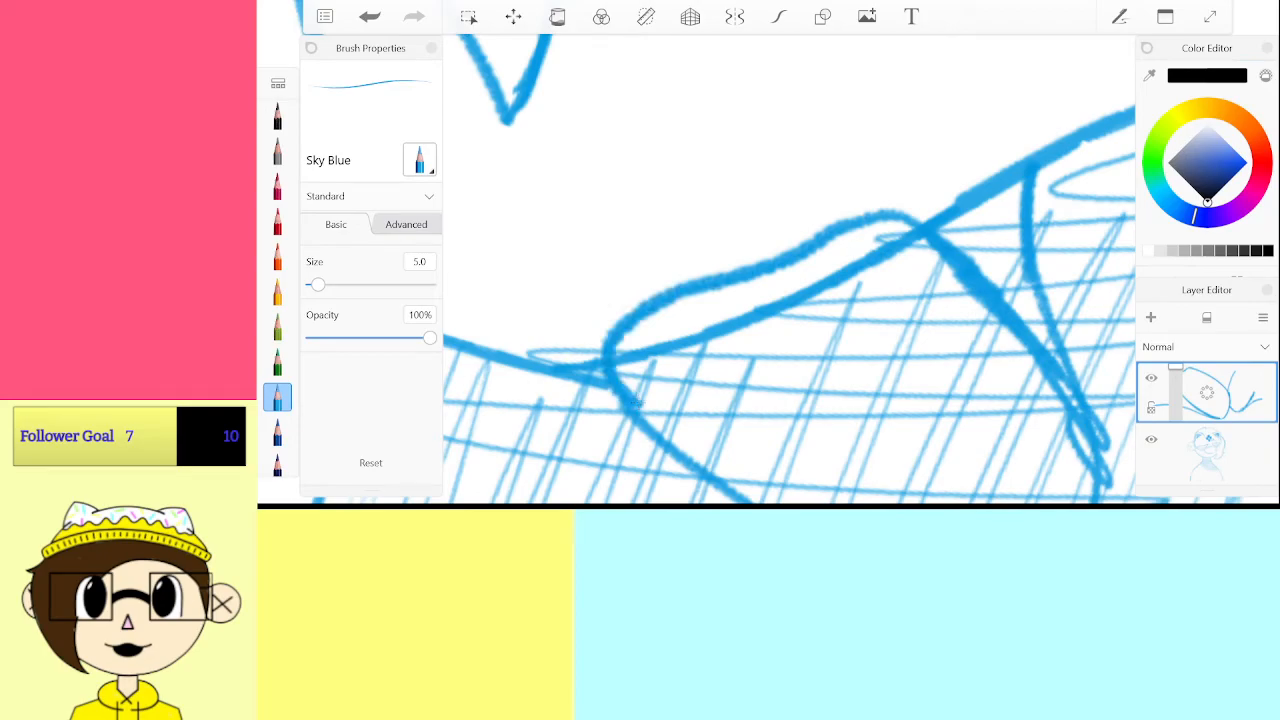
scroll(790, 270, "down", 10)
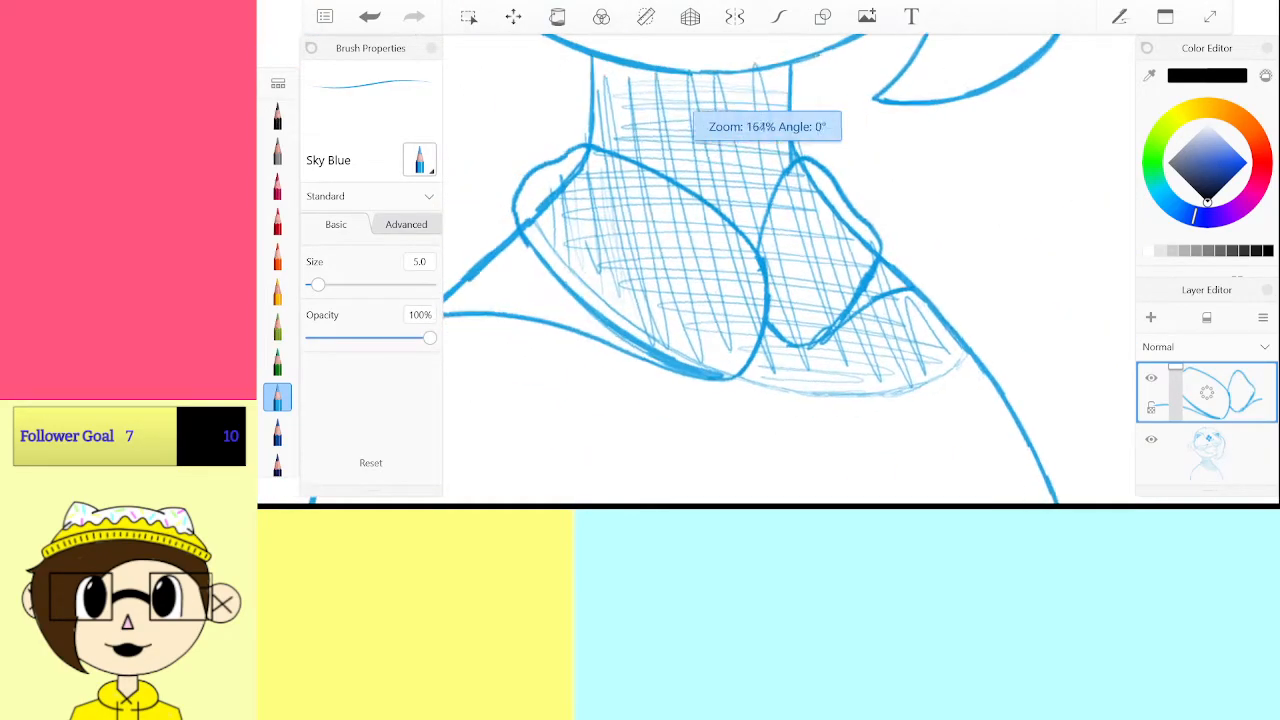
scroll(790, 270, "down", 4)
Try a circular knot with a smaller inner circle where the two bow loops meet, and undo both circles
scroll(790, 260, "up", 10)
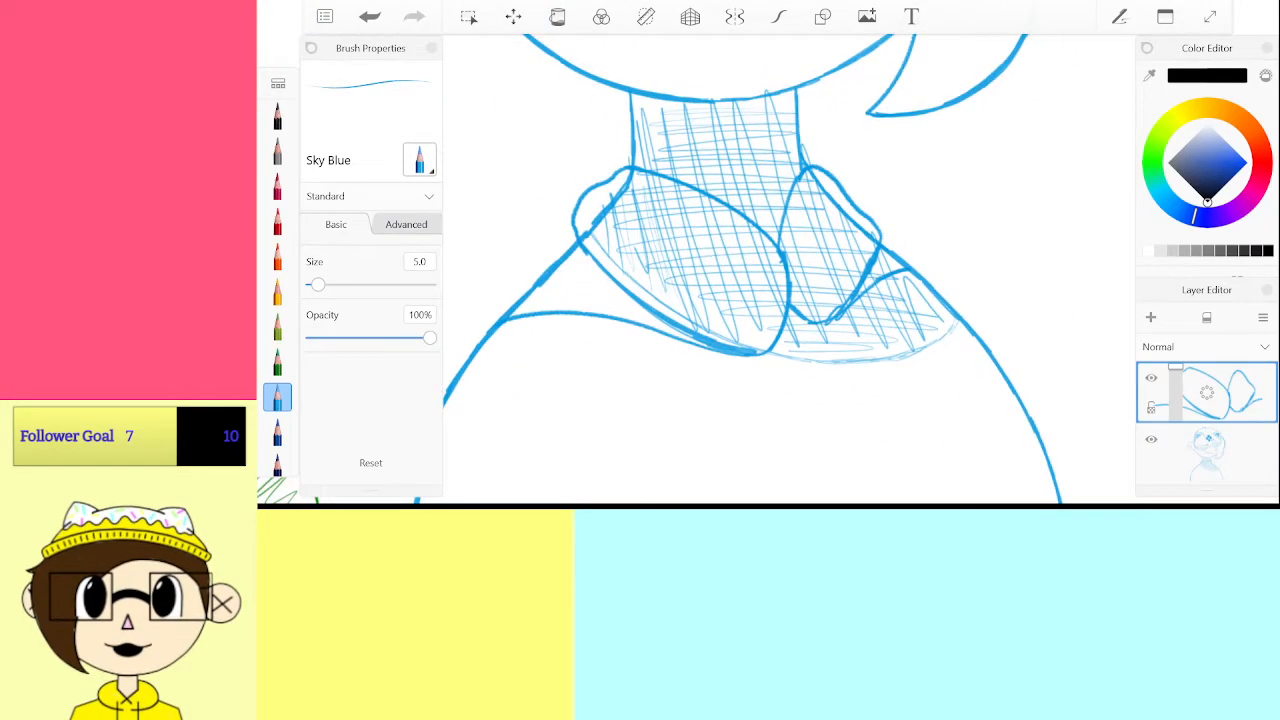
mouse_move(718, 232)
left_mouse_down()
mouse_move(750, 222)
mouse_move(682, 312)
left_mouse_up()
scroll(762, 256, "up", 5)
scroll(762, 256, "down", 2)
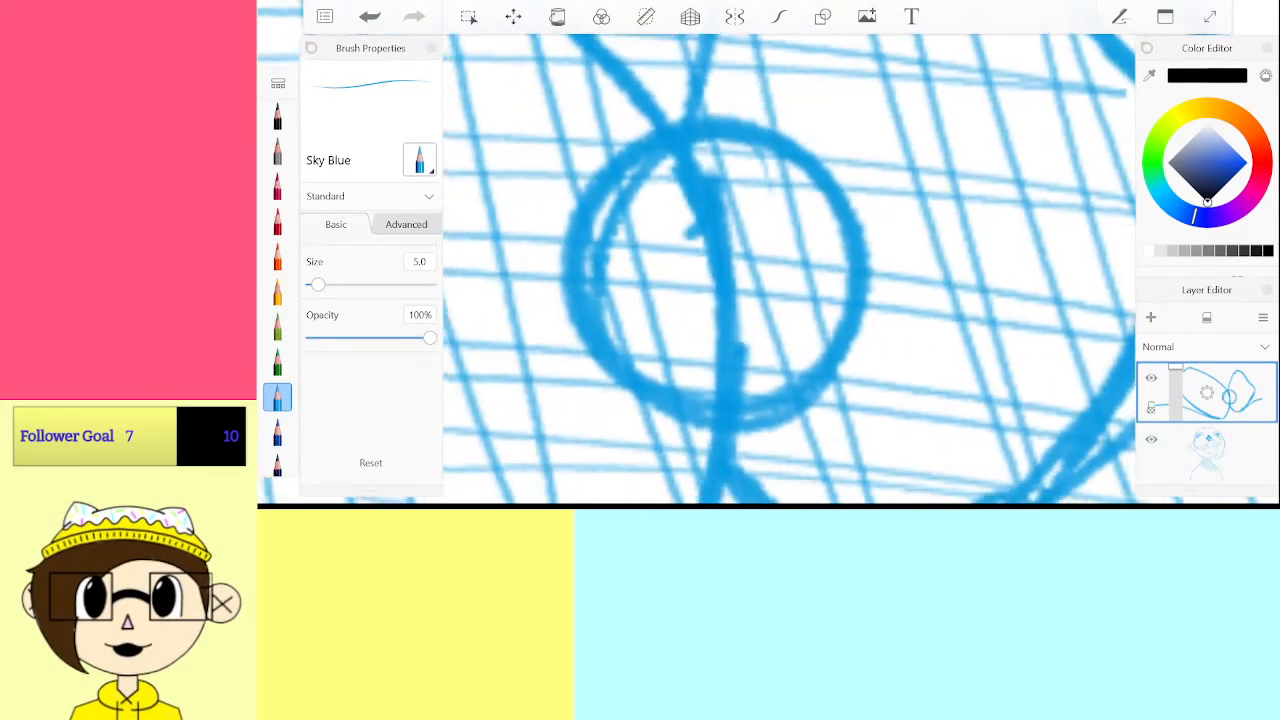
mouse_move(700, 212)
left_mouse_down()
mouse_move(722, 340)
mouse_move(692, 336)
left_mouse_up()
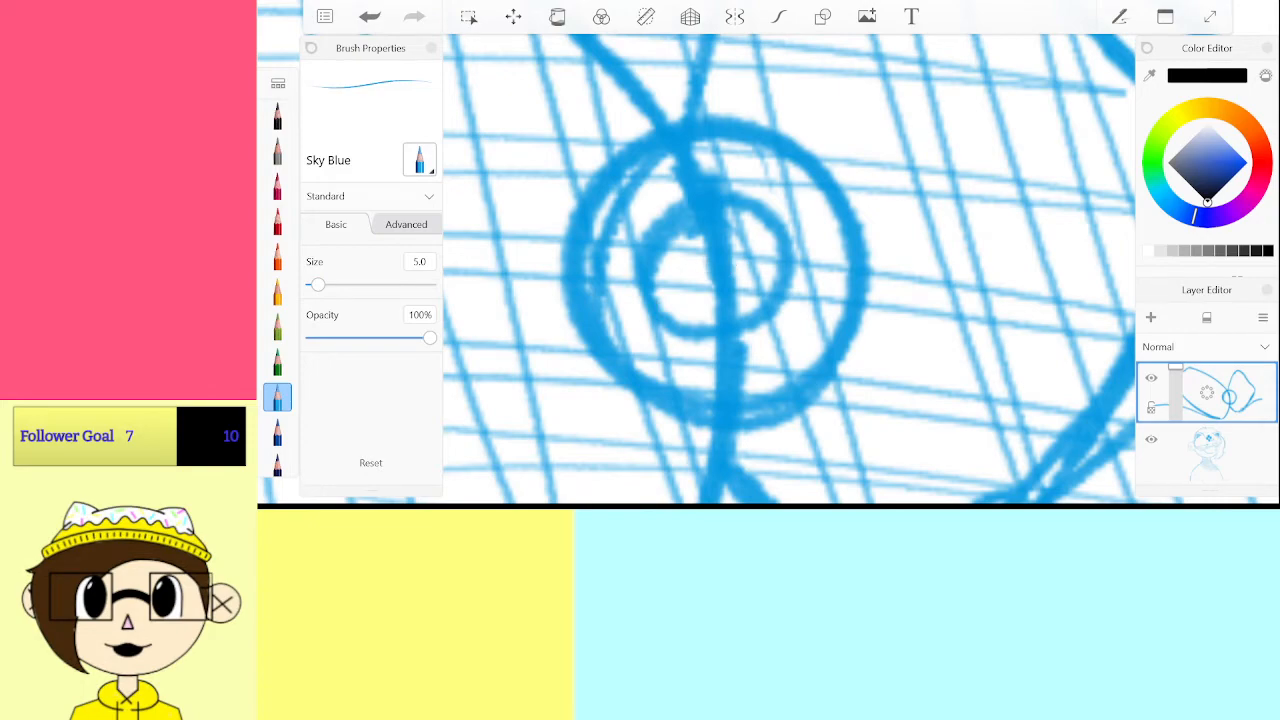
key("ctrl+z")
key("ctrl+z")
key("ctrl+z")
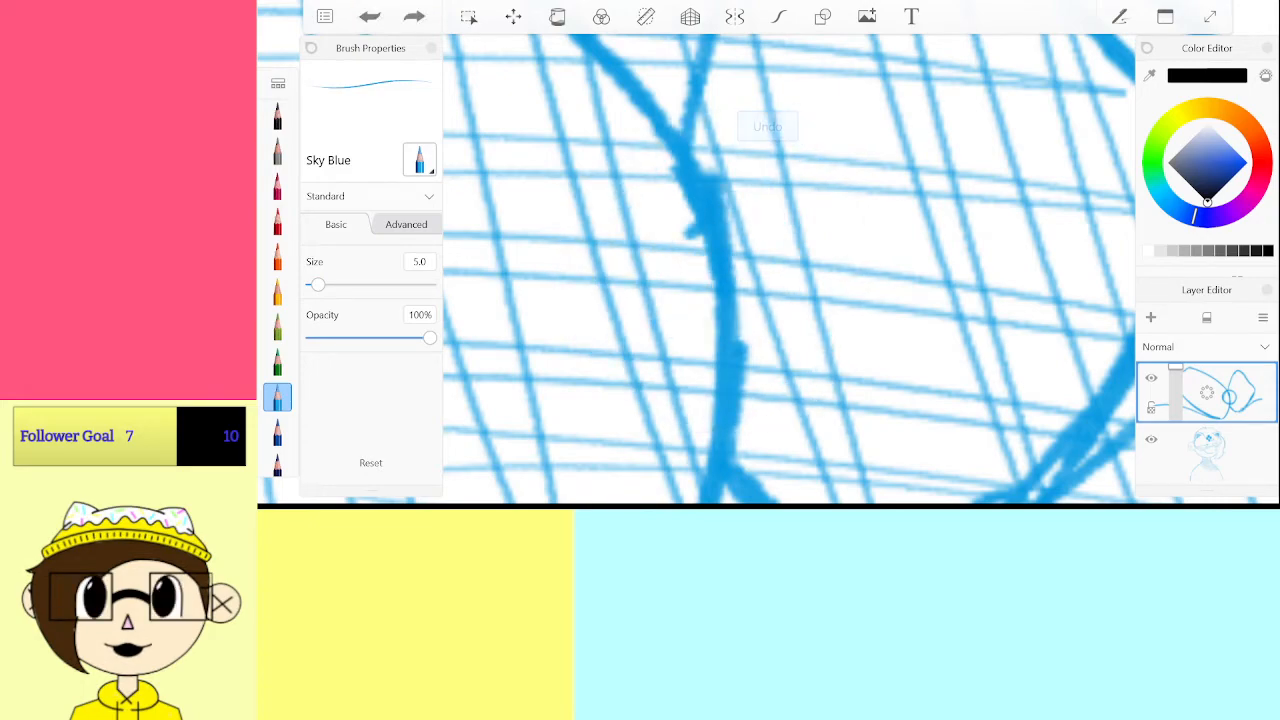
Draw the bow tie's circular knot where the two loops meet, with a smaller inner circle and a solid center dot
mouse_move(770, 140)
left_mouse_down()
mouse_move(545, 340)
mouse_move(860, 200)
mouse_move(780, 120)
left_mouse_up()
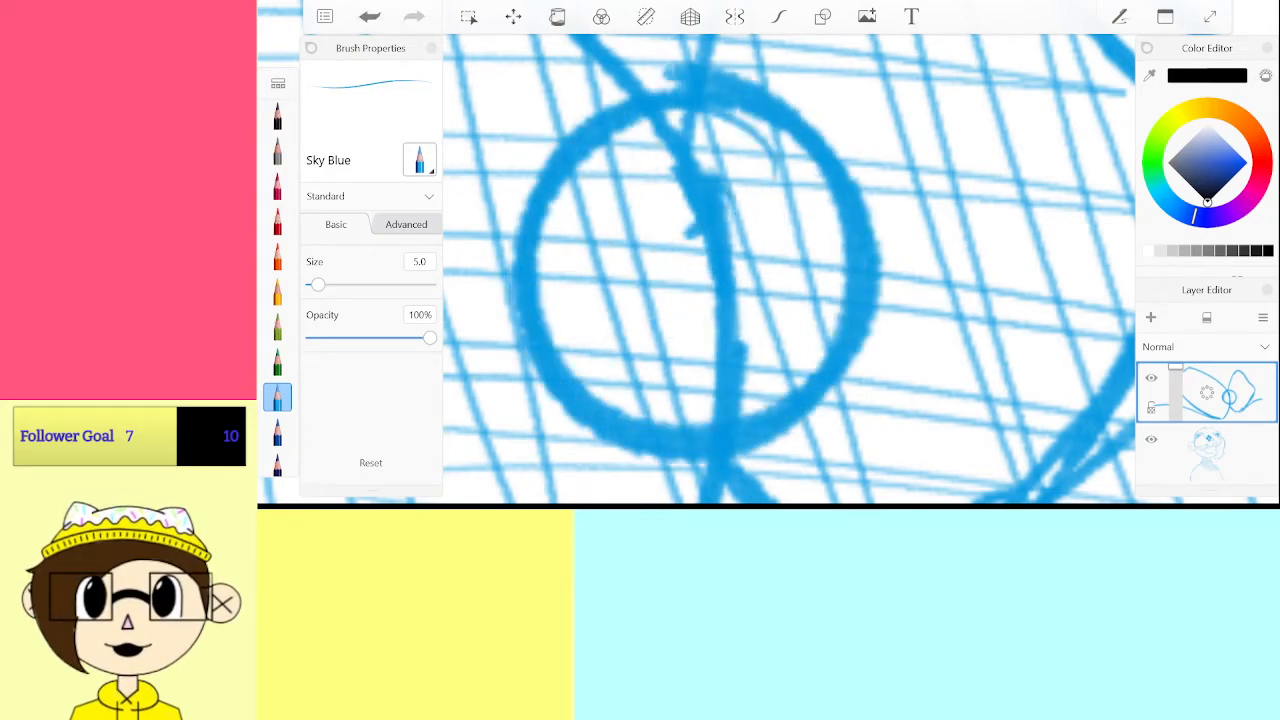
mouse_move(678, 174)
left_mouse_down()
mouse_move(690, 150)
mouse_move(576, 324)
left_mouse_up()
key("ctrl+z")
mouse_move(700, 172)
left_mouse_down()
mouse_move(784, 328)
mouse_move(820, 238)
mouse_move(740, 168)
left_mouse_up()
mouse_move(704, 298)
left_mouse_down()
mouse_move(690, 245)
mouse_move(700, 280)
mouse_move(708, 268)
left_mouse_up()
scroll(706, 268, "down", 10)
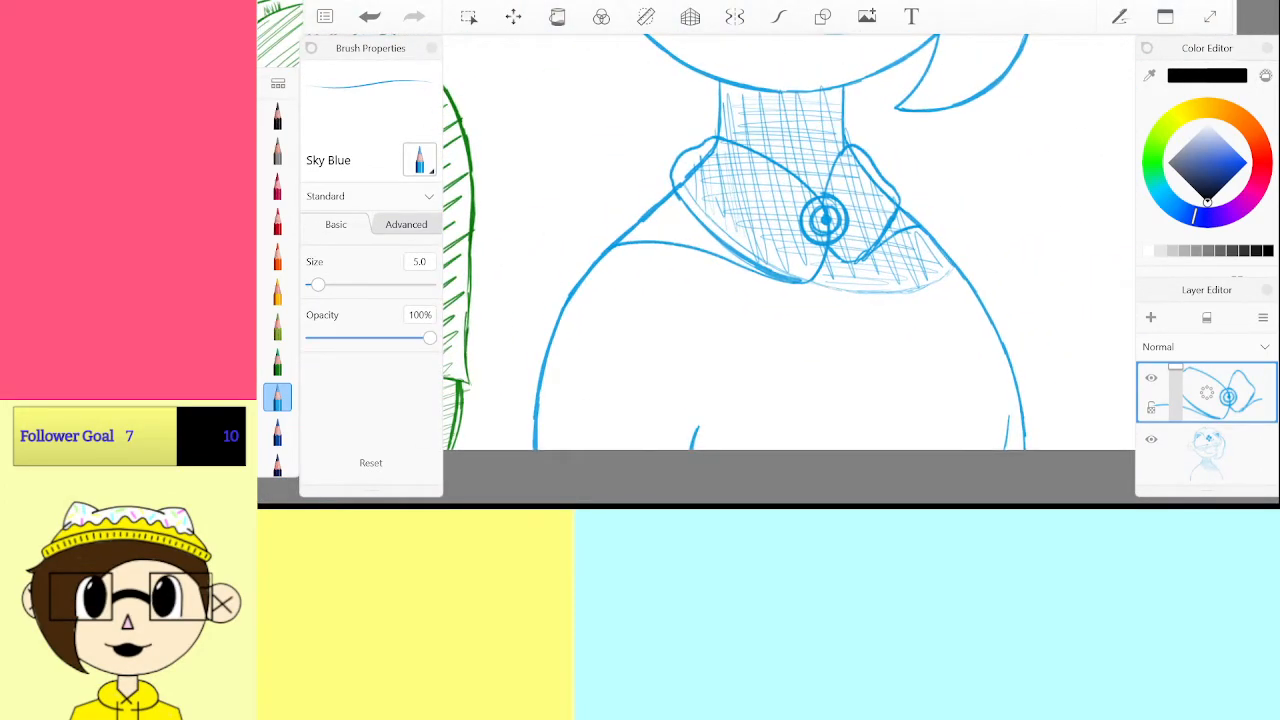
Try a rounded line across the lower torso linking the two inner arm lines, and undo it
scroll(790, 250, "up", 3)
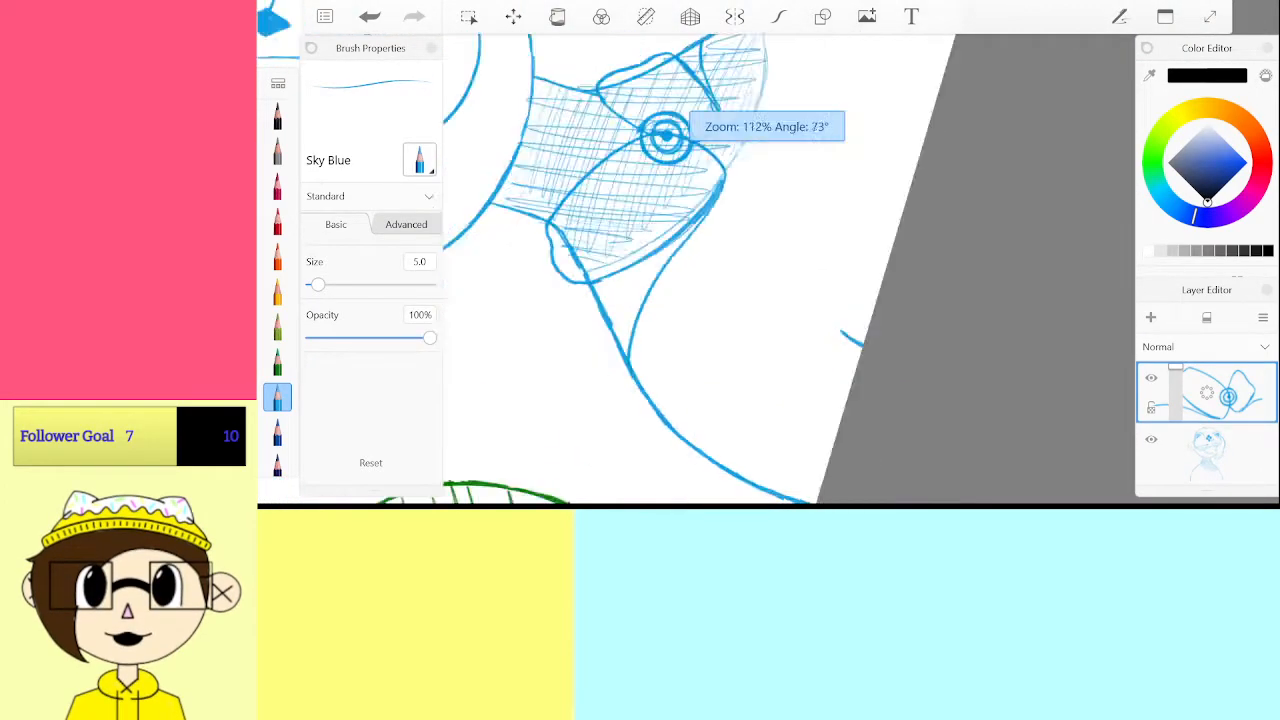
scroll(790, 250, "down", 3)
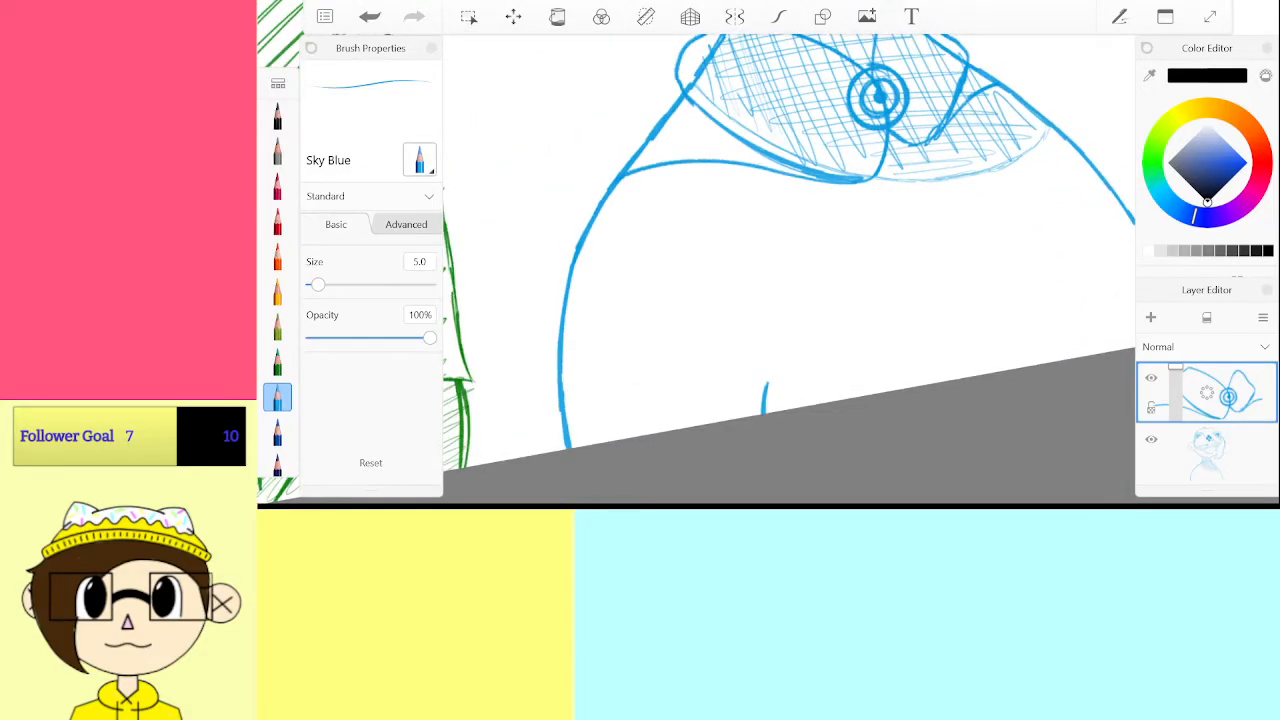
scroll(790, 220, "down", 4)
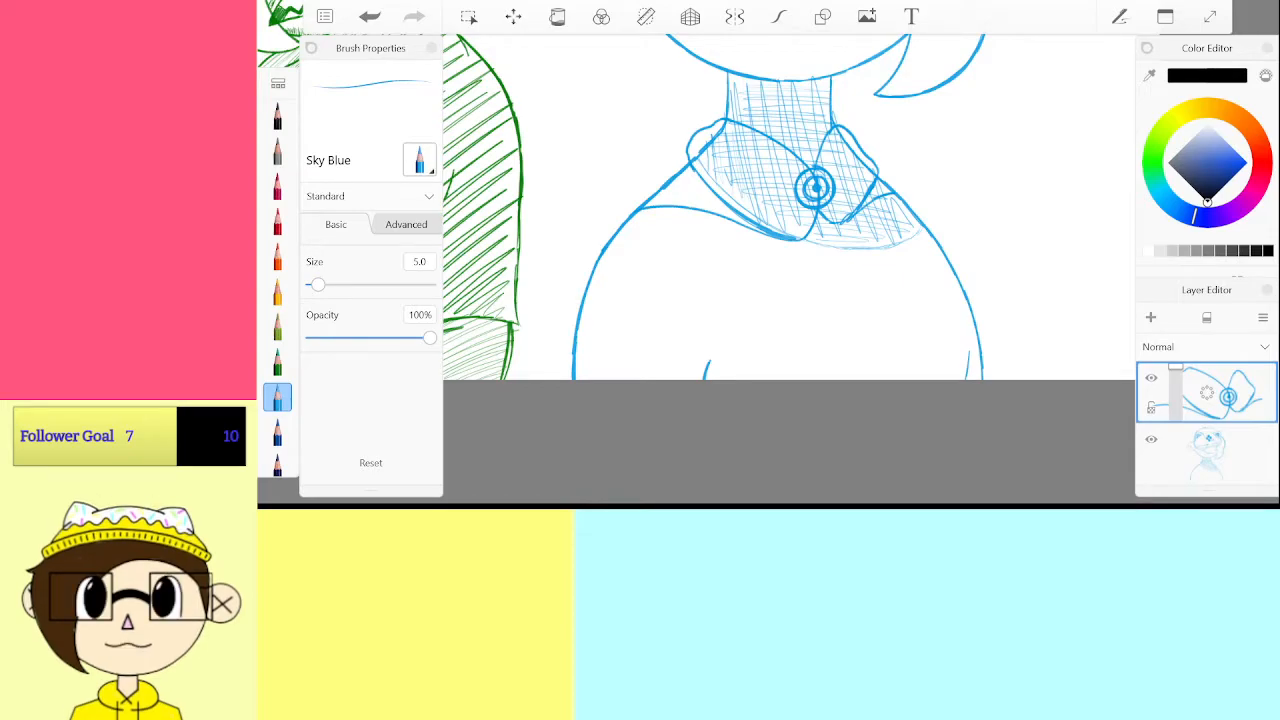
scroll(790, 220, "up", 4)
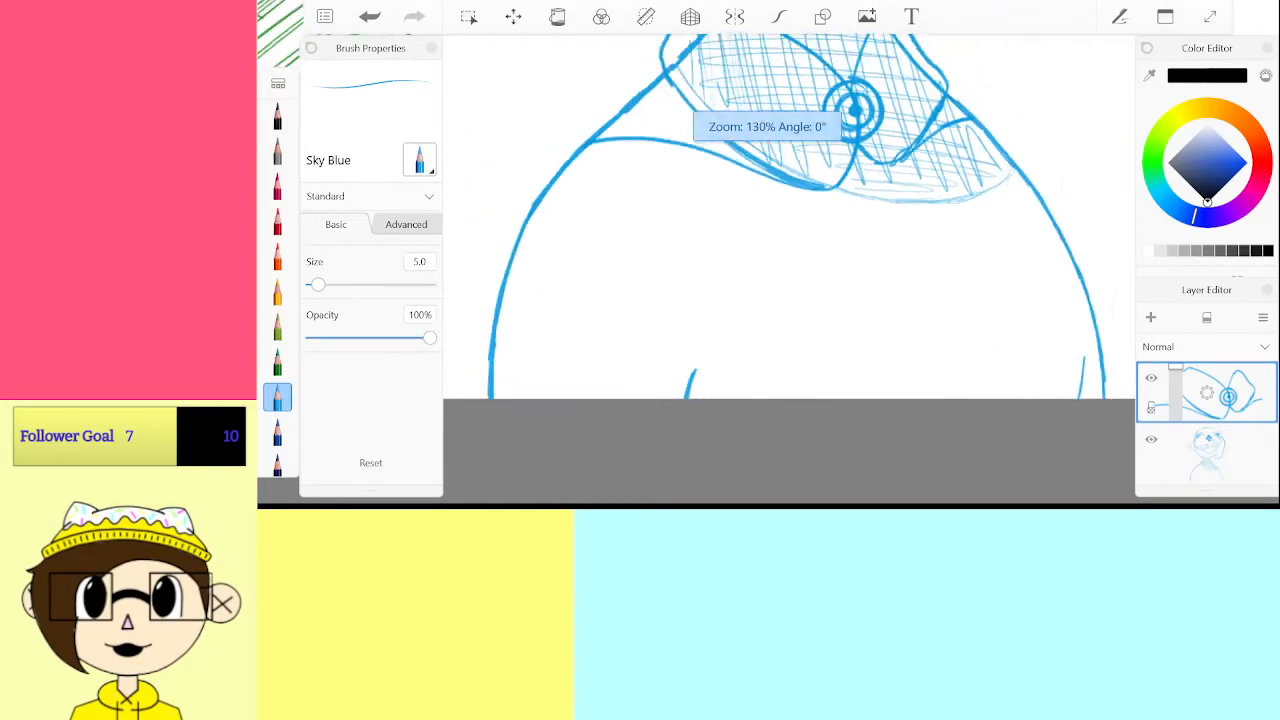
scroll(790, 220, "down", 3)
scroll(790, 220, "up", 3)
scroll(790, 220, "down", 2)
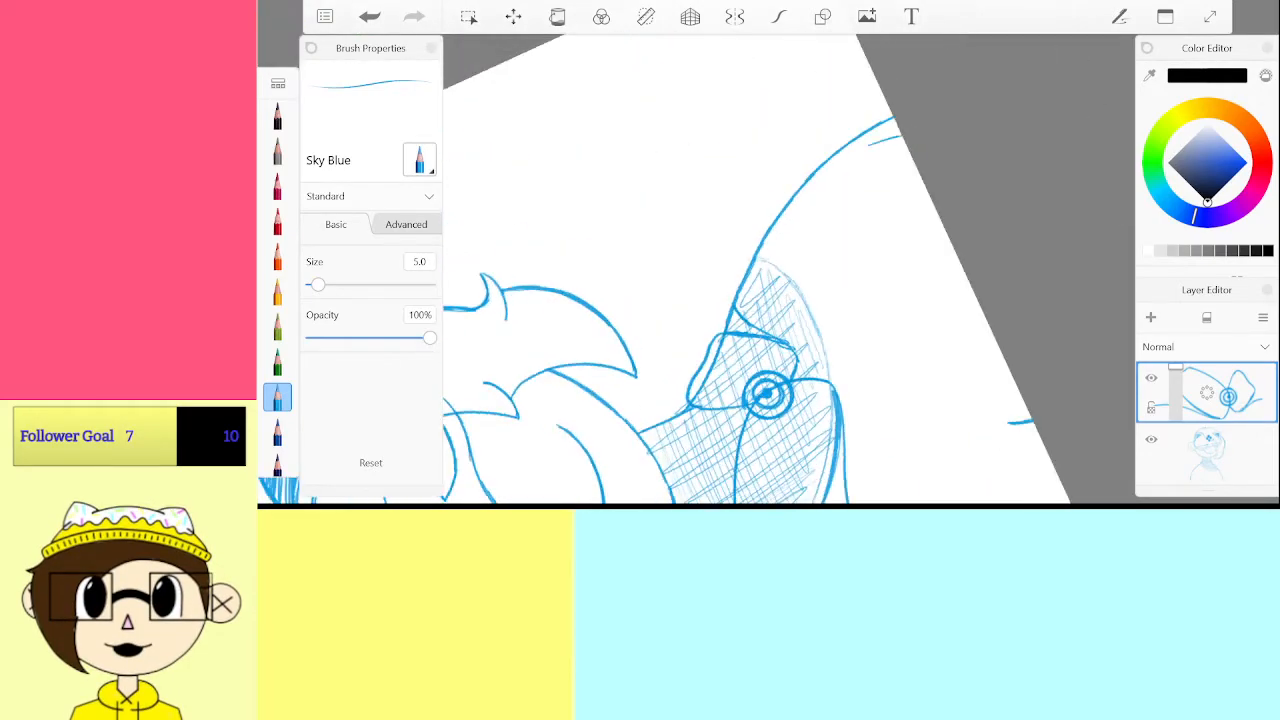
scroll(790, 270, "up", 5)
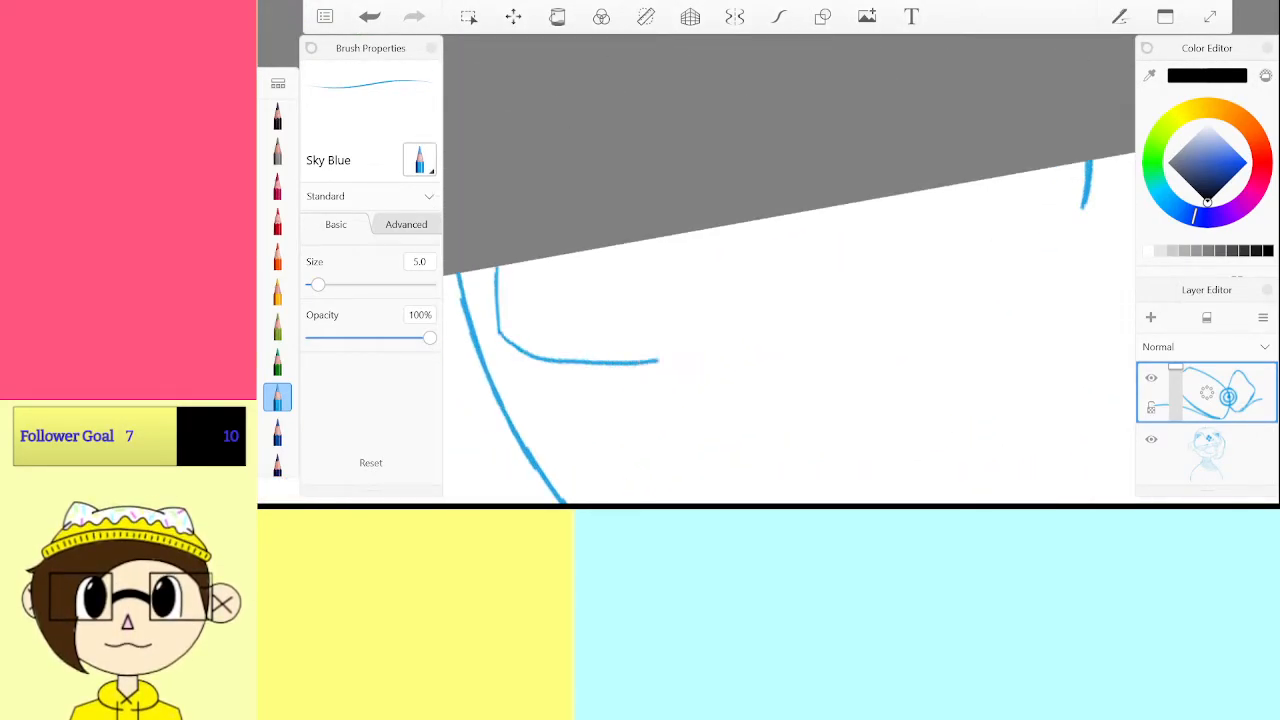
mouse_move(998, 291)
left_mouse_down()
mouse_move(1055, 262)
mouse_move(1088, 200)
left_mouse_up()
scroll(790, 270, "down", 4)
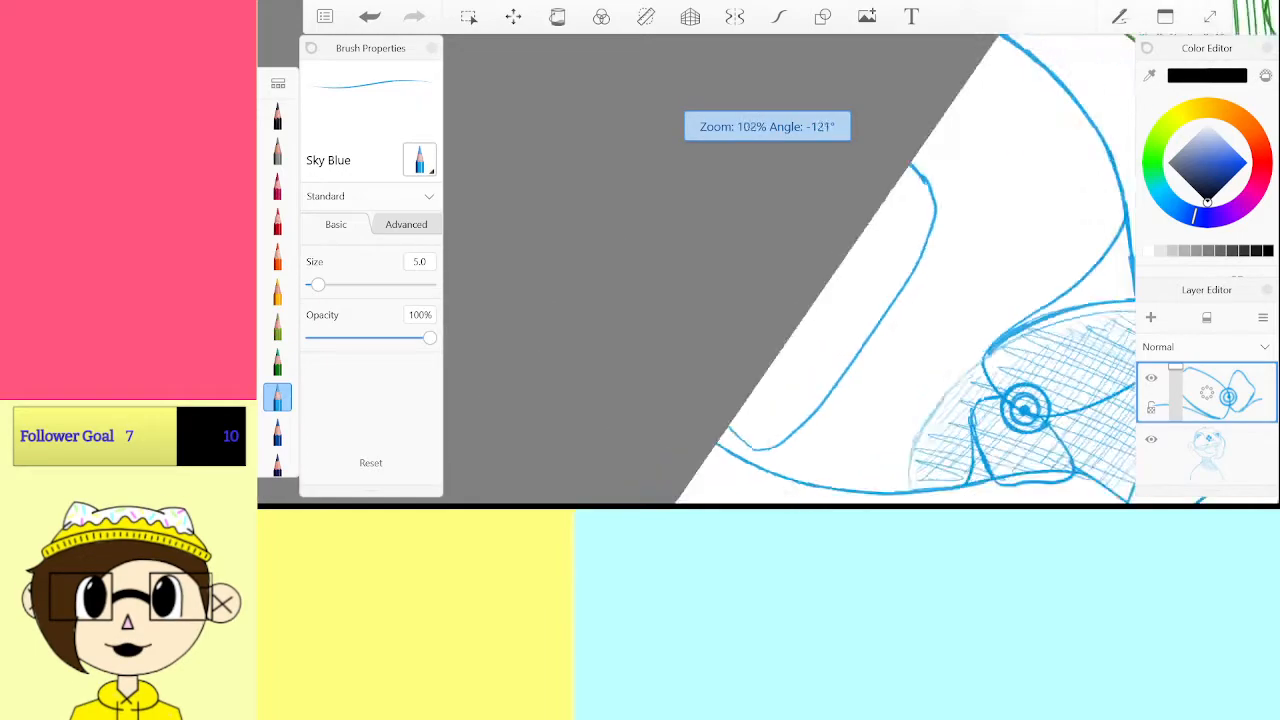
scroll(790, 270, "up", 3)
key("ctrl+z")
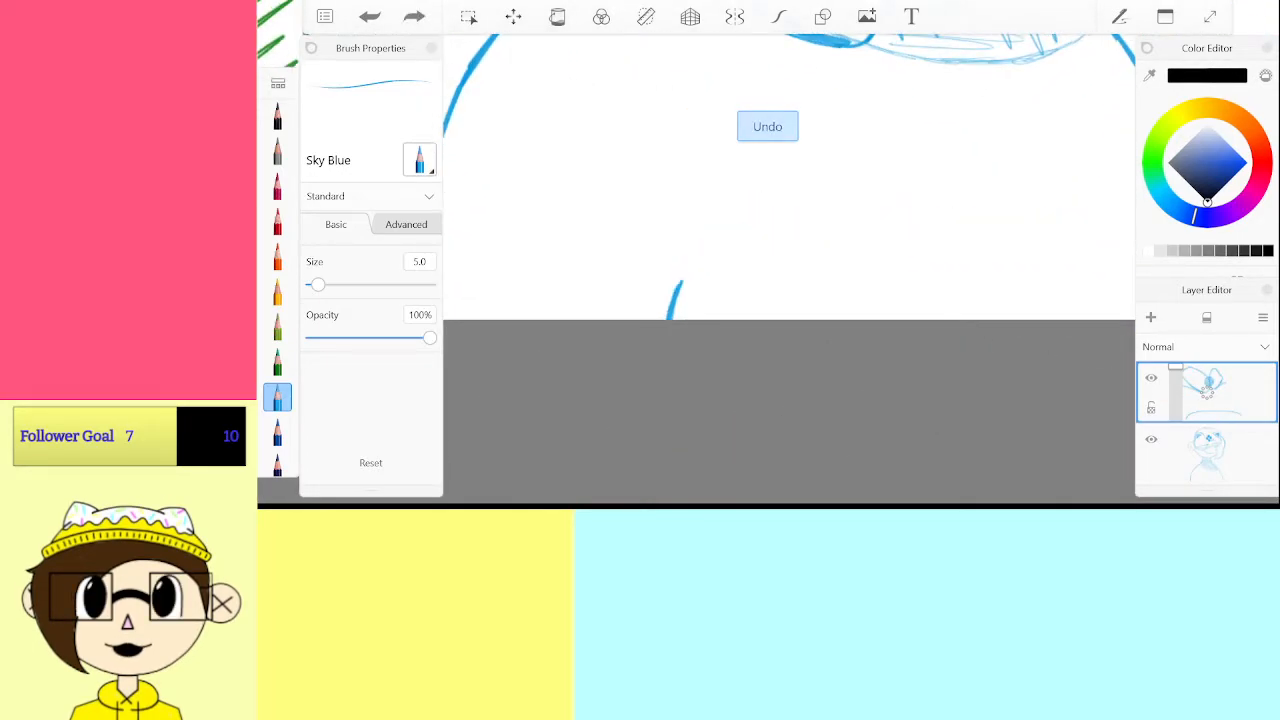
scroll(790, 270, "down", 2)
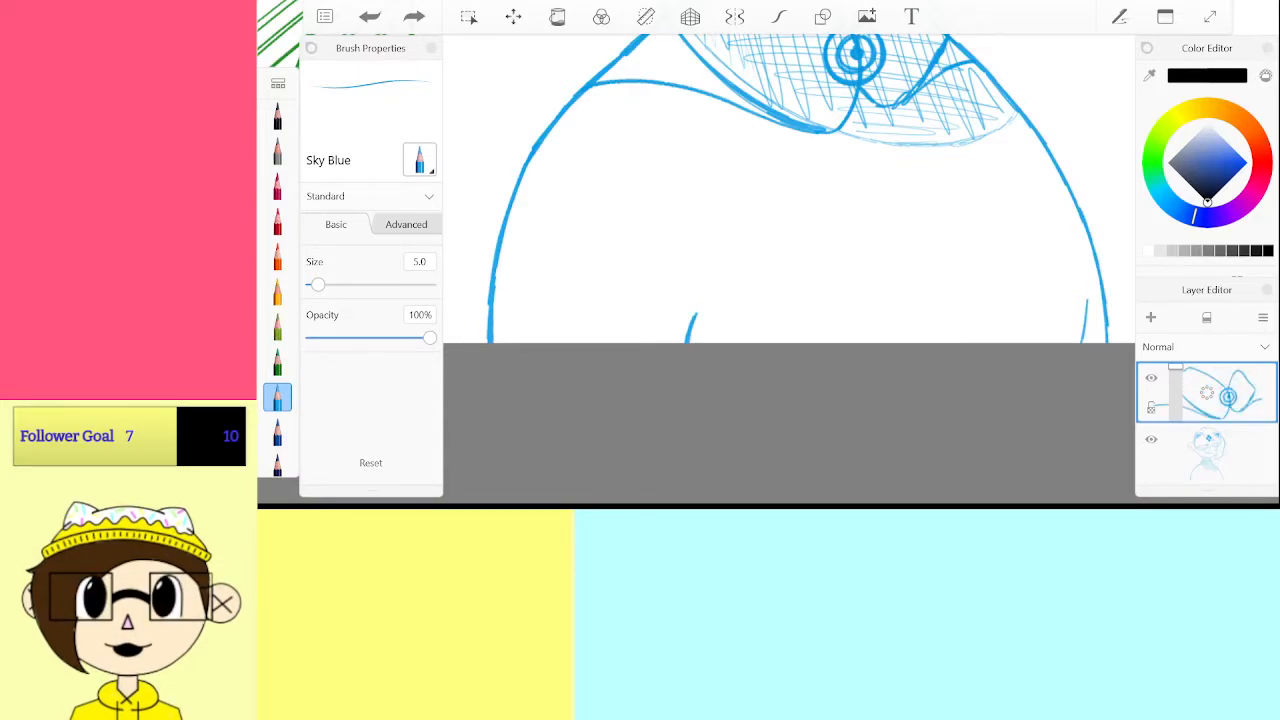
Draw an arched sleeve hem from each inner arm line to the outer arm outline
scroll(790, 270, "up", 3)
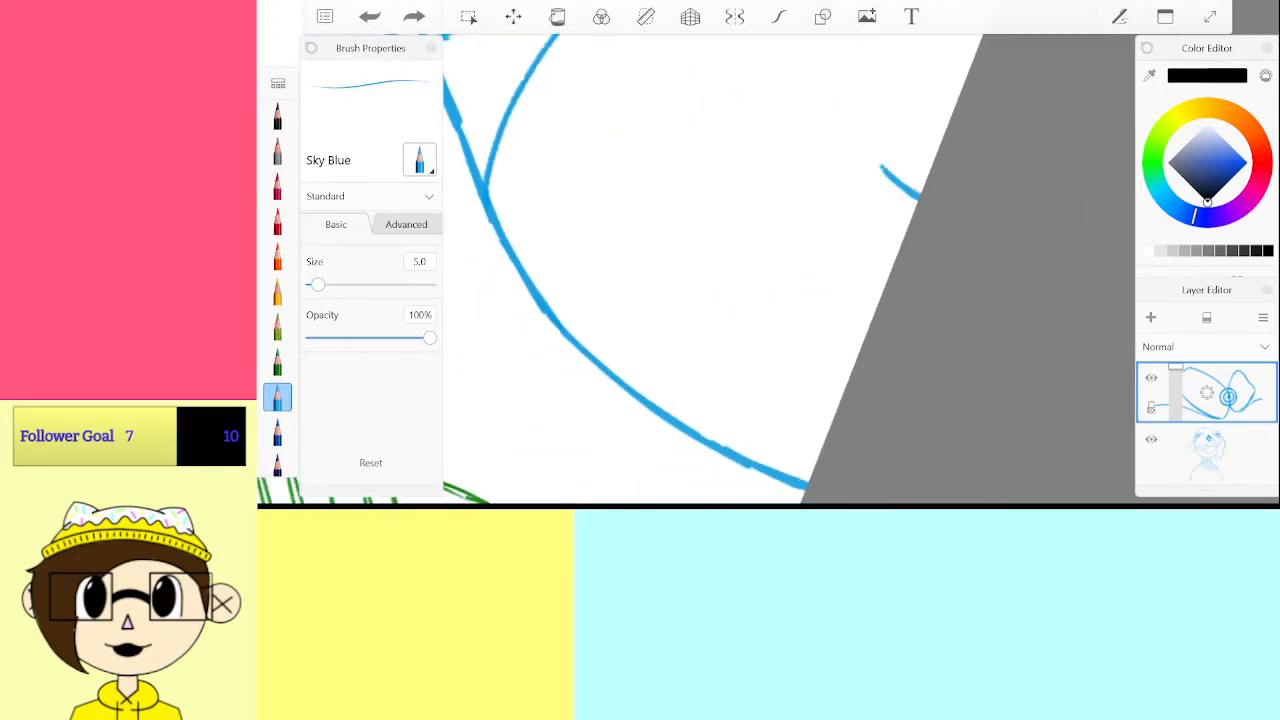
scroll(790, 270, "down", 1)
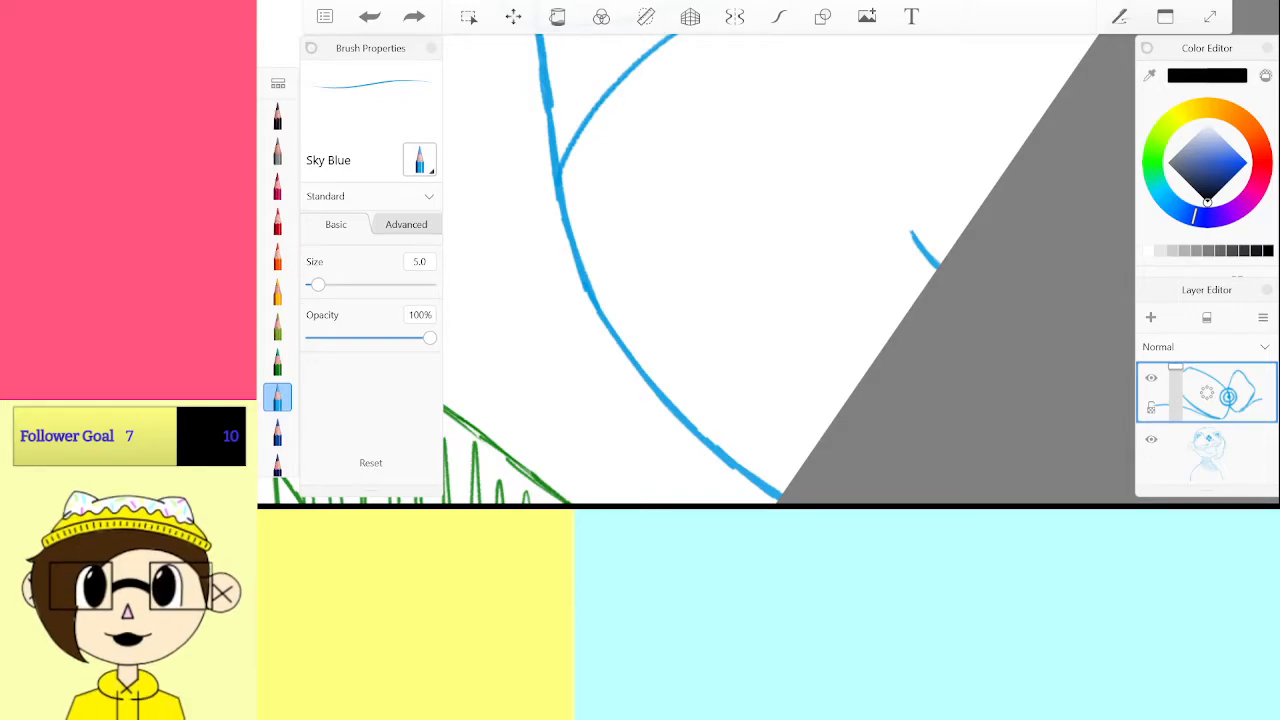
scroll(755, 290, "up", 5)
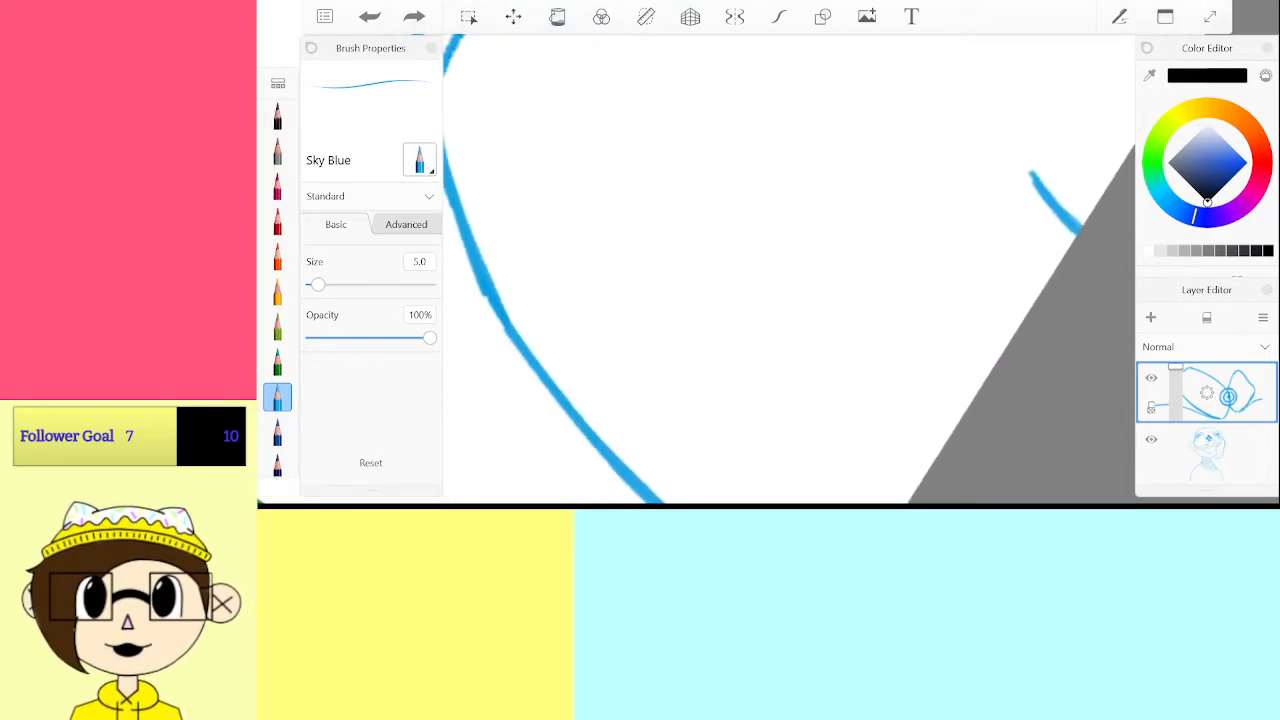
mouse_move(1043, 176)
left_mouse_down()
mouse_move(678, 262)
mouse_move(542, 380)
left_mouse_up()
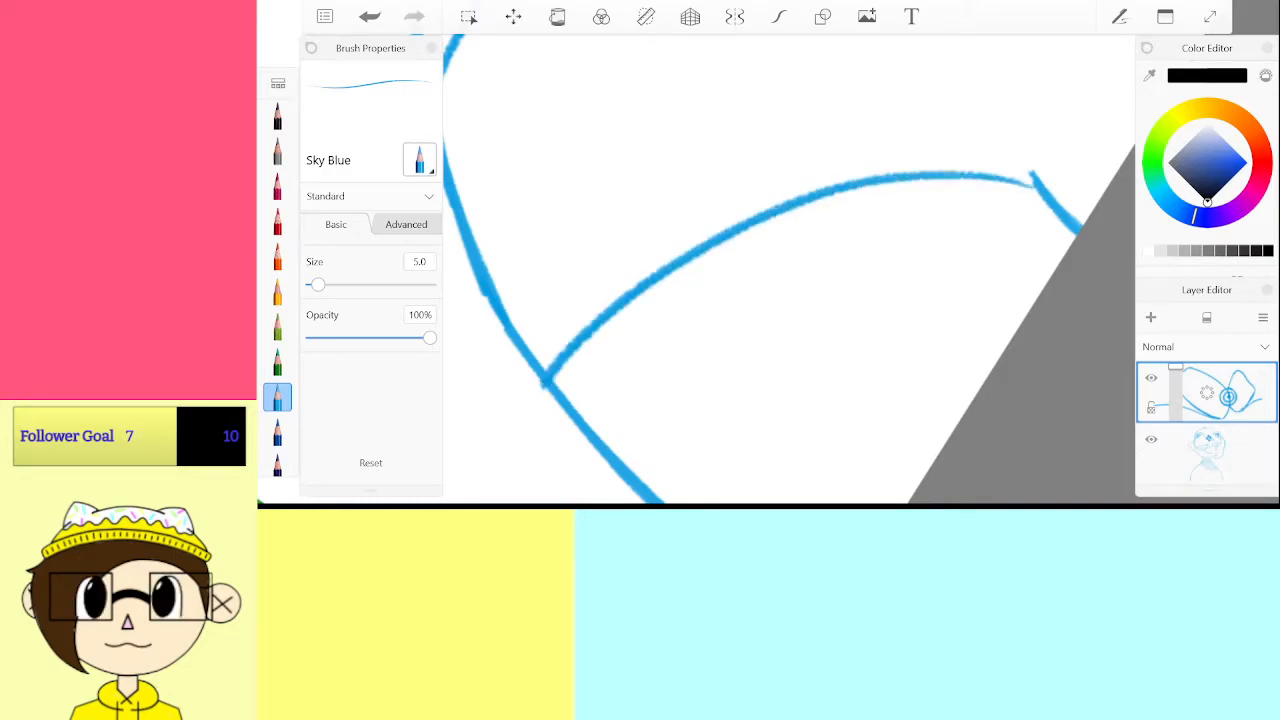
scroll(790, 270, "down", 5)
scroll(790, 270, "up", 5)
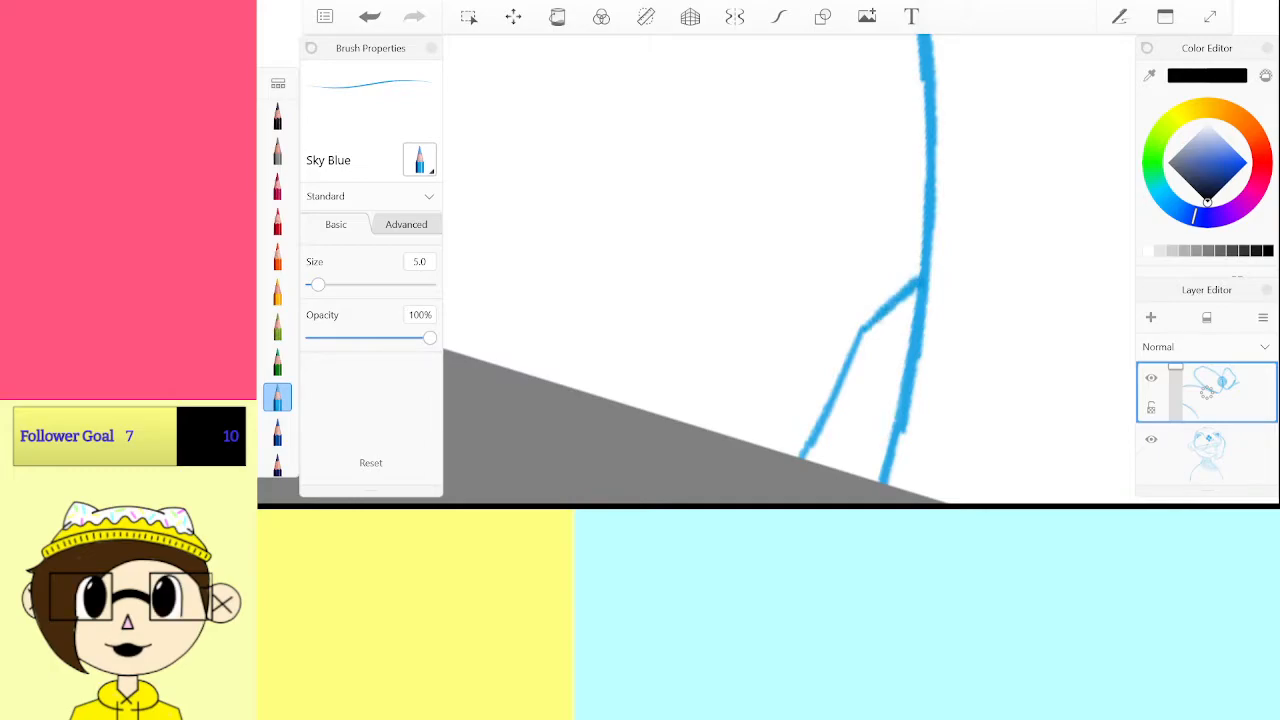
scroll(790, 270, "down", 5)
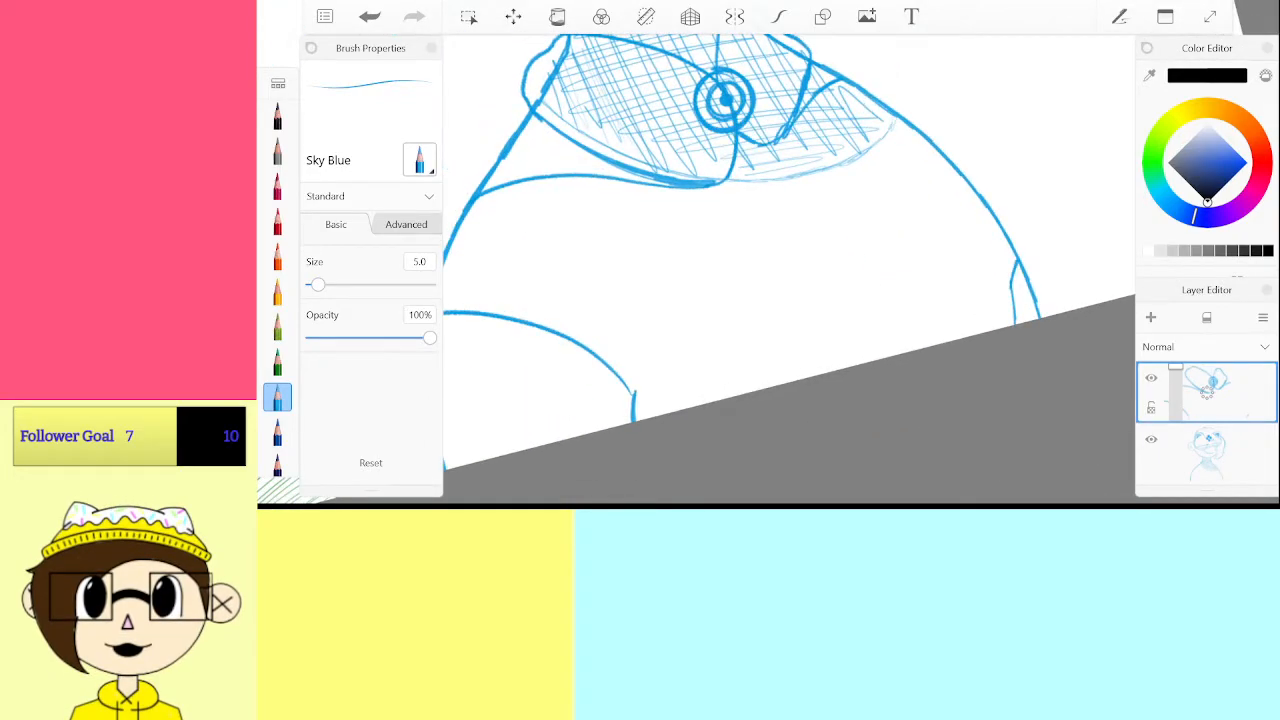
Try a curved armhole line from the shoulder to the inner arm line, and undo it together with both arched sleeve hems
scroll(790, 270, "up", 3)
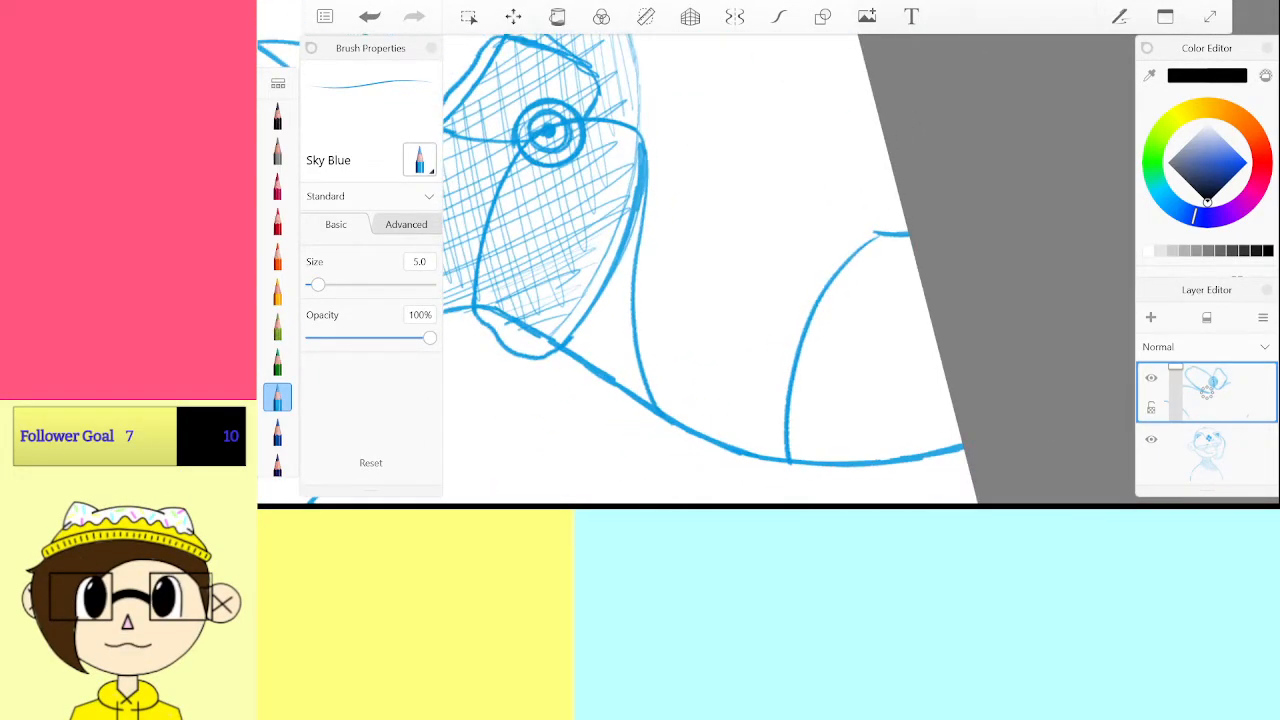
mouse_move(597, 365)
left_mouse_down()
mouse_move(681, 283)
mouse_move(797, 225)
left_mouse_up()
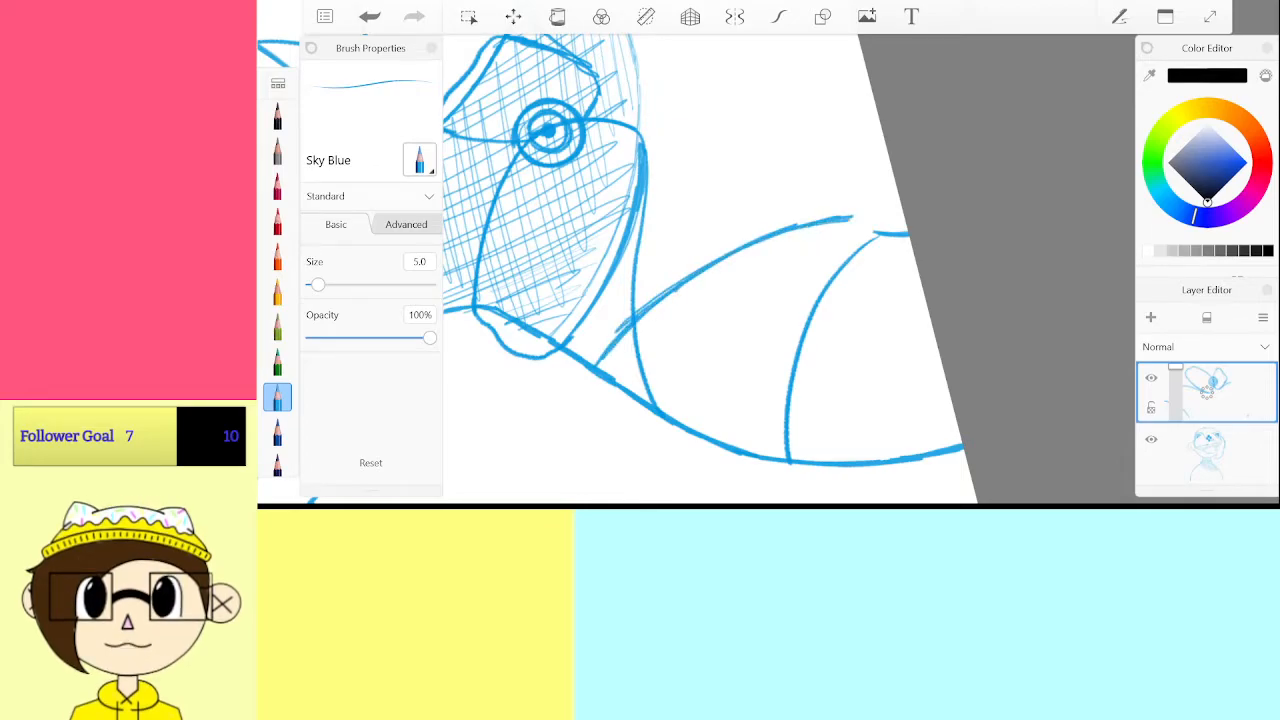
scroll(790, 270, "down", 3)
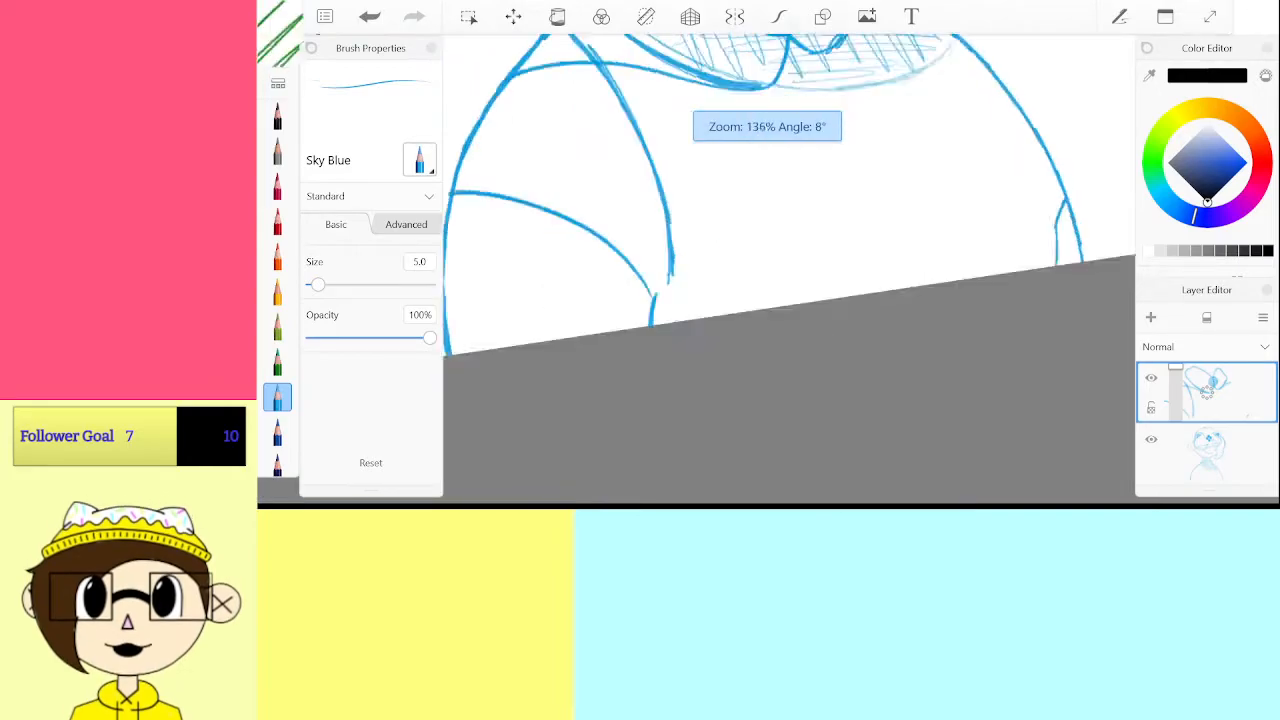
scroll(790, 270, "down", 3)
key("ctrl+z")
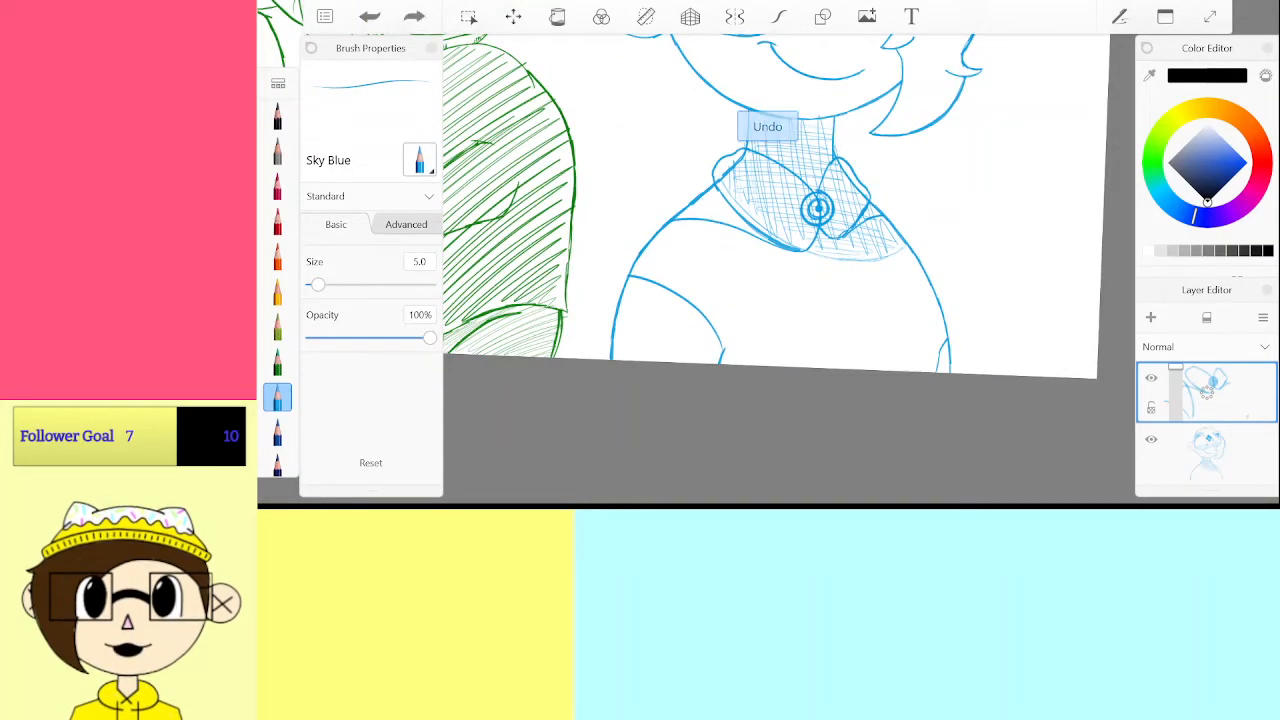
scroll(790, 270, "up", 3)
scroll(800, 265, "up", 1)
key("ctrl+z")
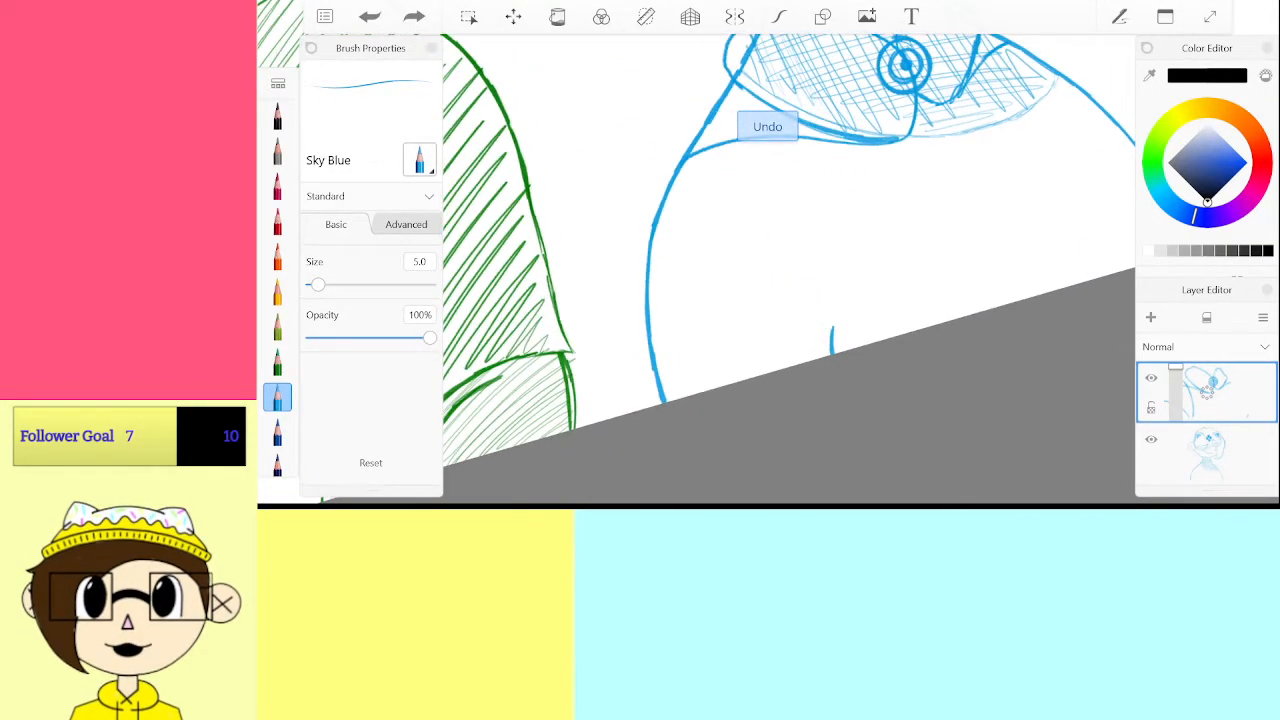
Draw a shallow, downward-sagging sleeve hem from the tip of the wider arm's inner line to its outer outline
scroll(790, 270, "down", 5)
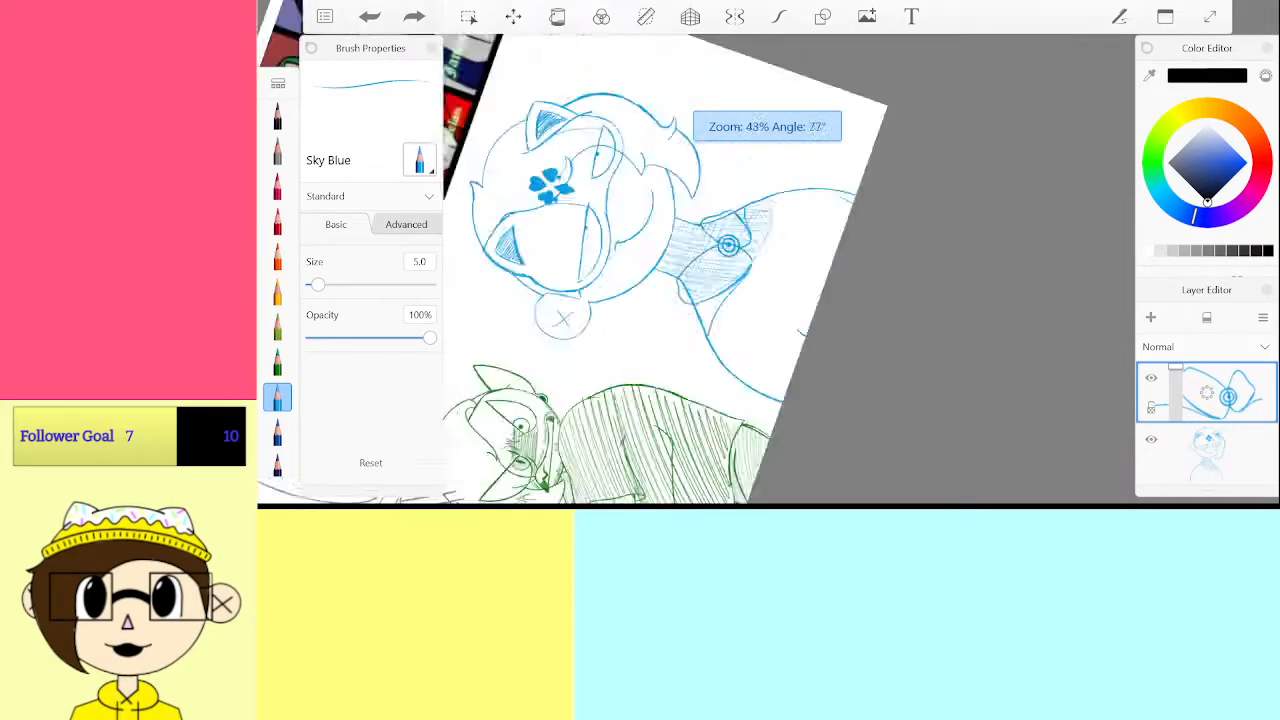
scroll(790, 270, "up", 5)
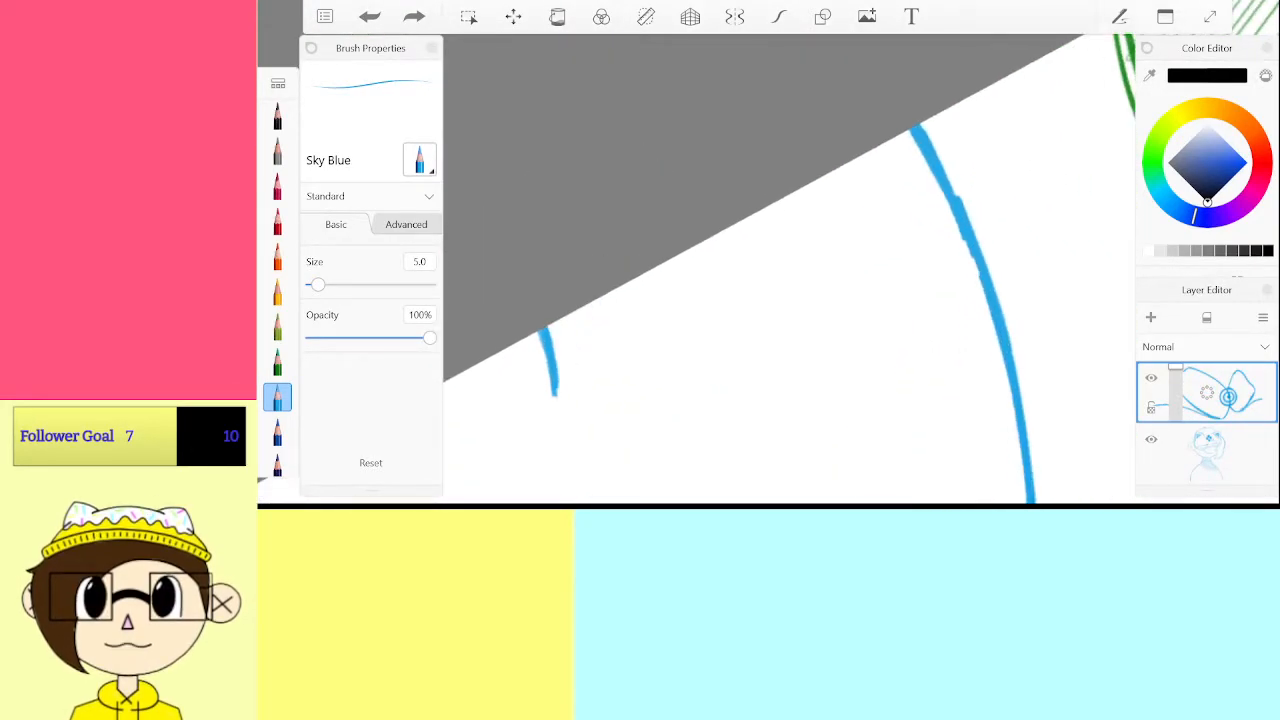
left_click_drag(555, 391, 622, 340)
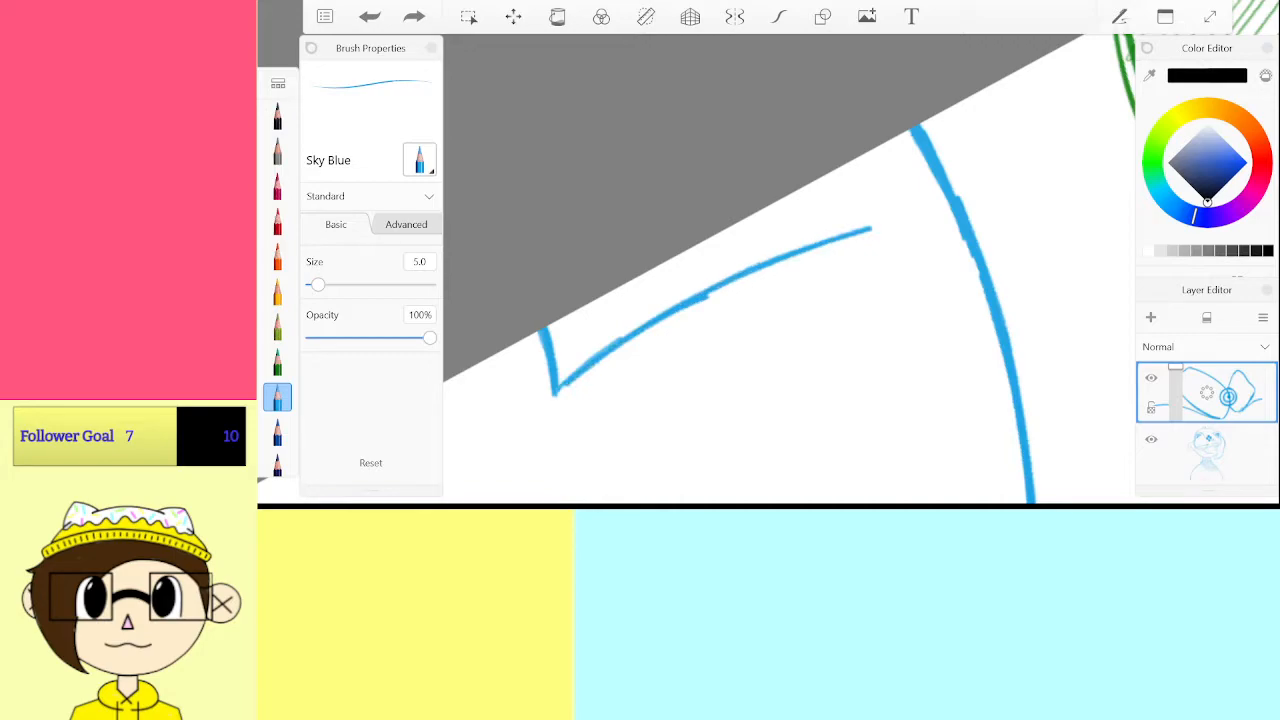
scroll(790, 270, "down", 5)
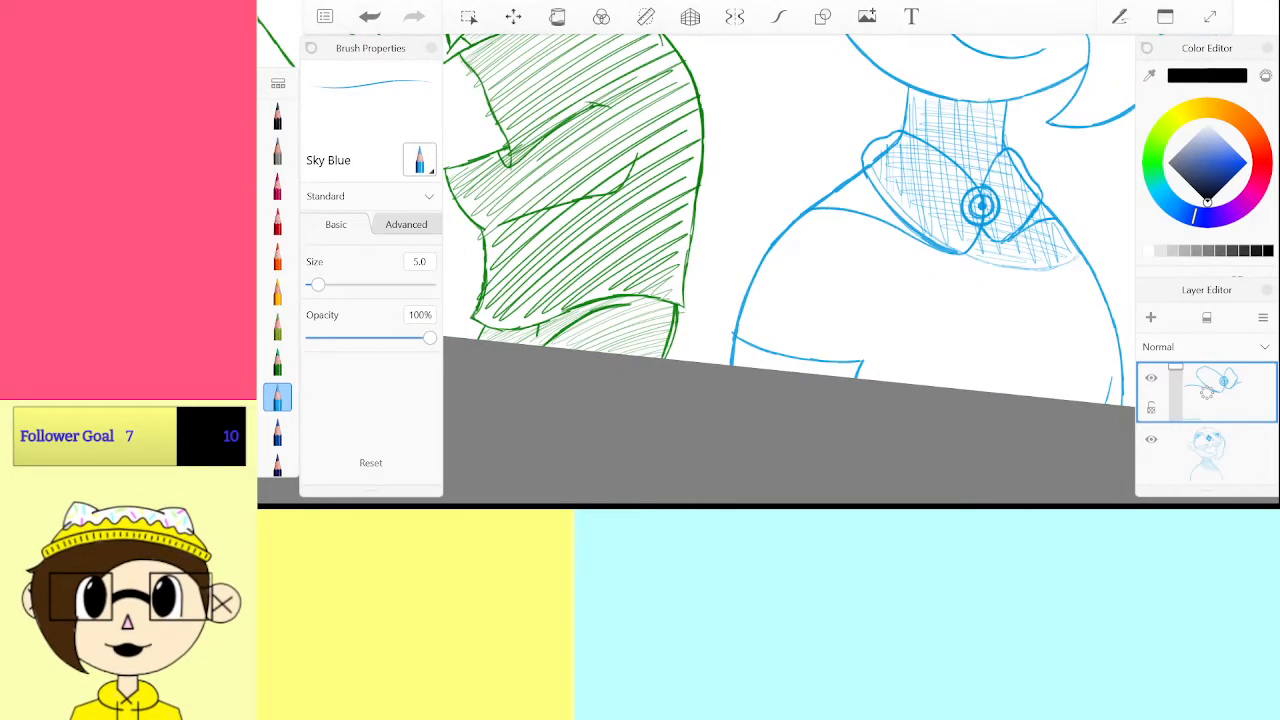
left_click_drag(790, 270, 692, 256)
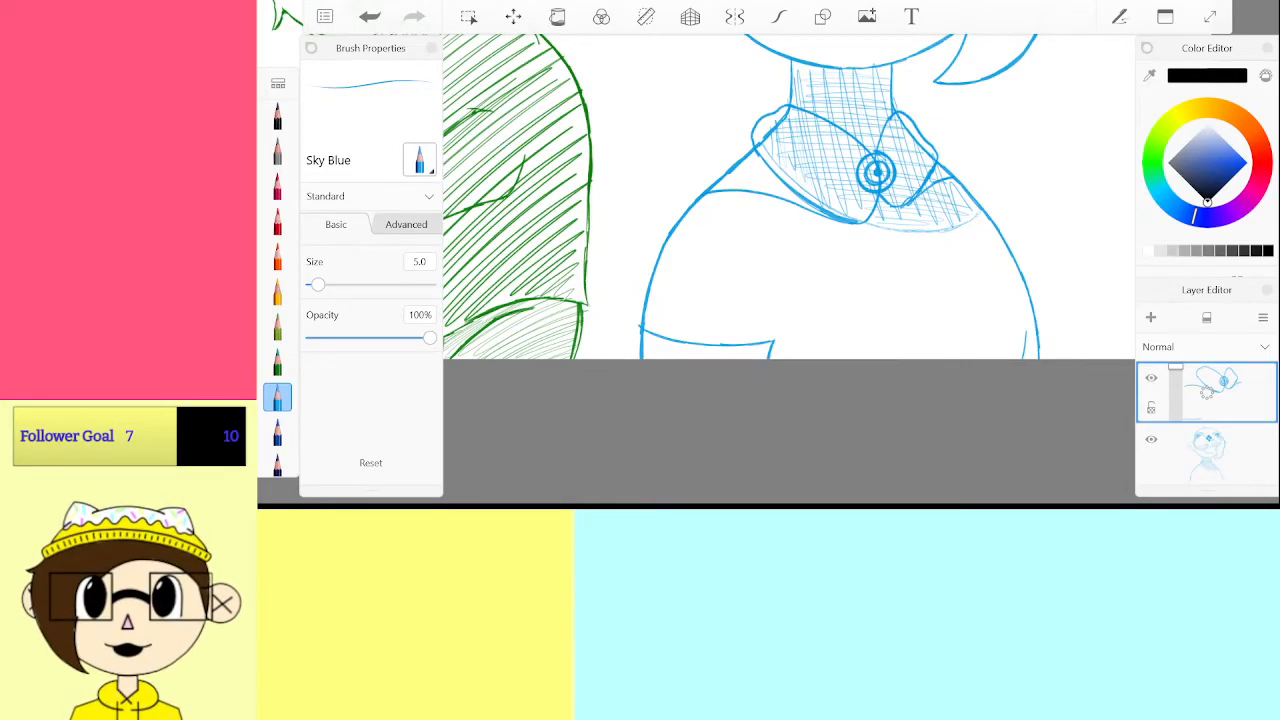
scroll(790, 200, "up", 3)
scroll(790, 270, "up", 3)
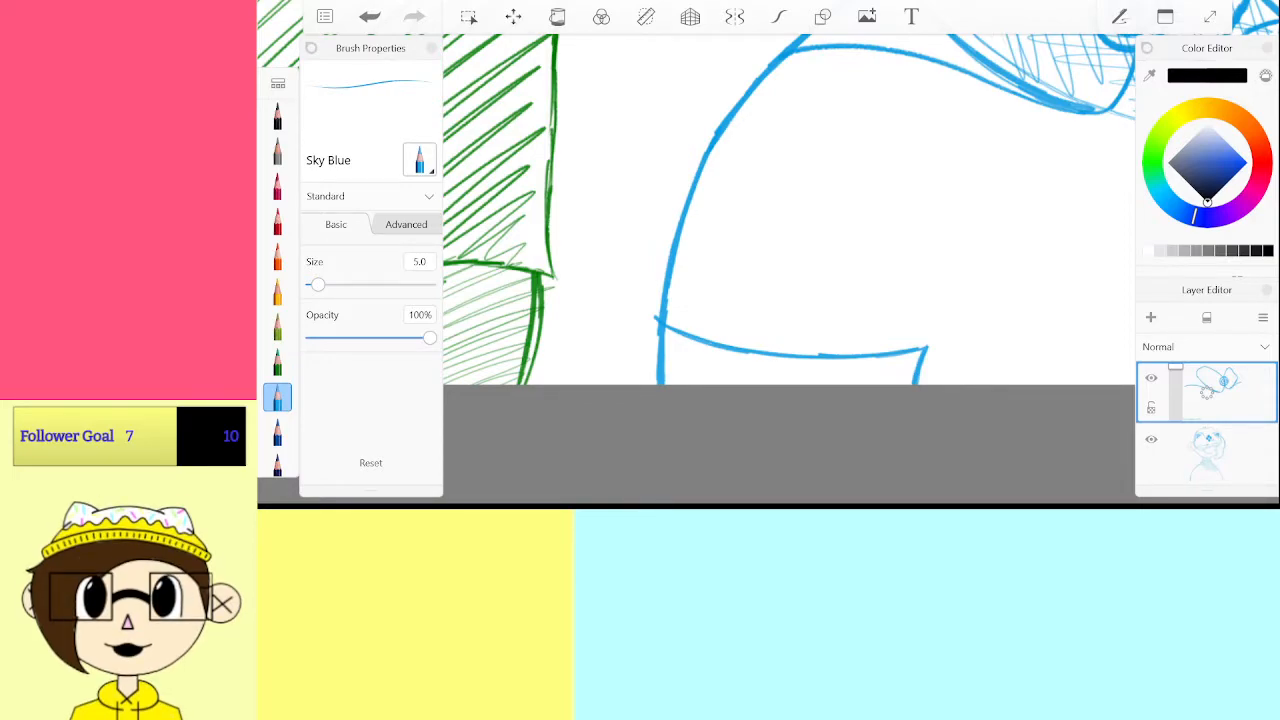
scroll(790, 210, "down", 4)
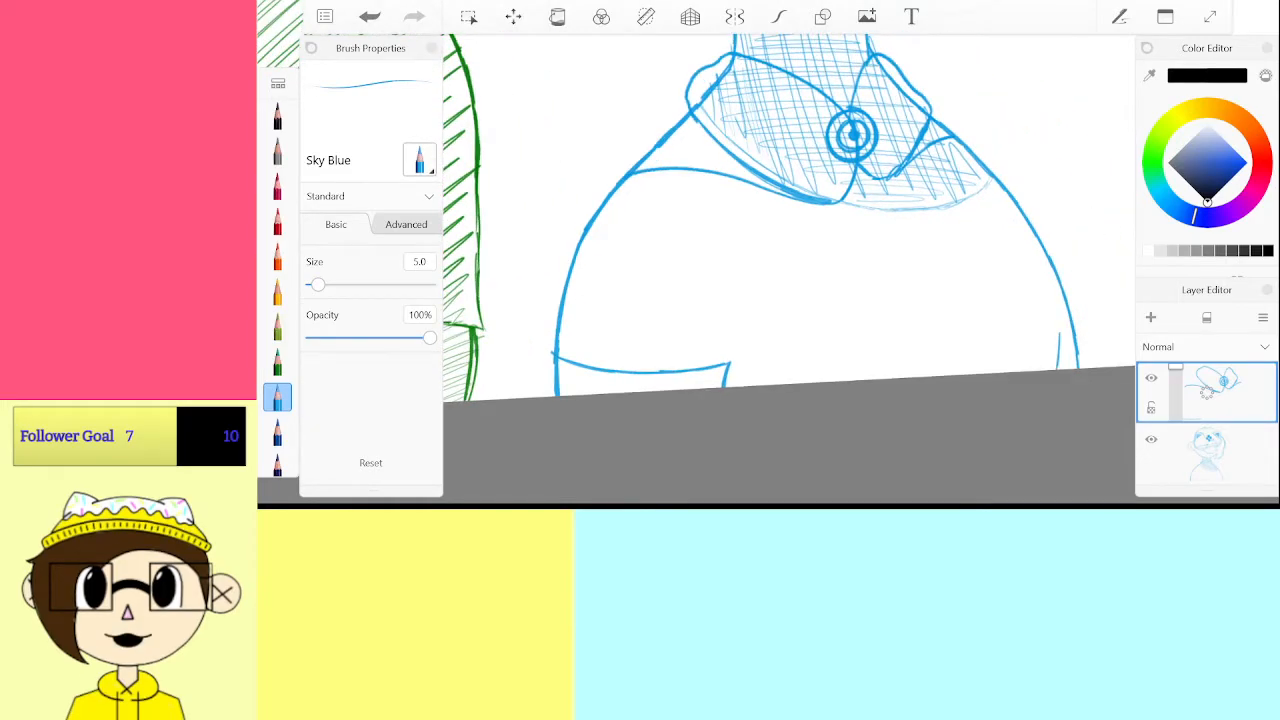
Close the narrower arm's sleeve with a short hem from its inner line to the outer outline
scroll(846, 369, "up", 6)
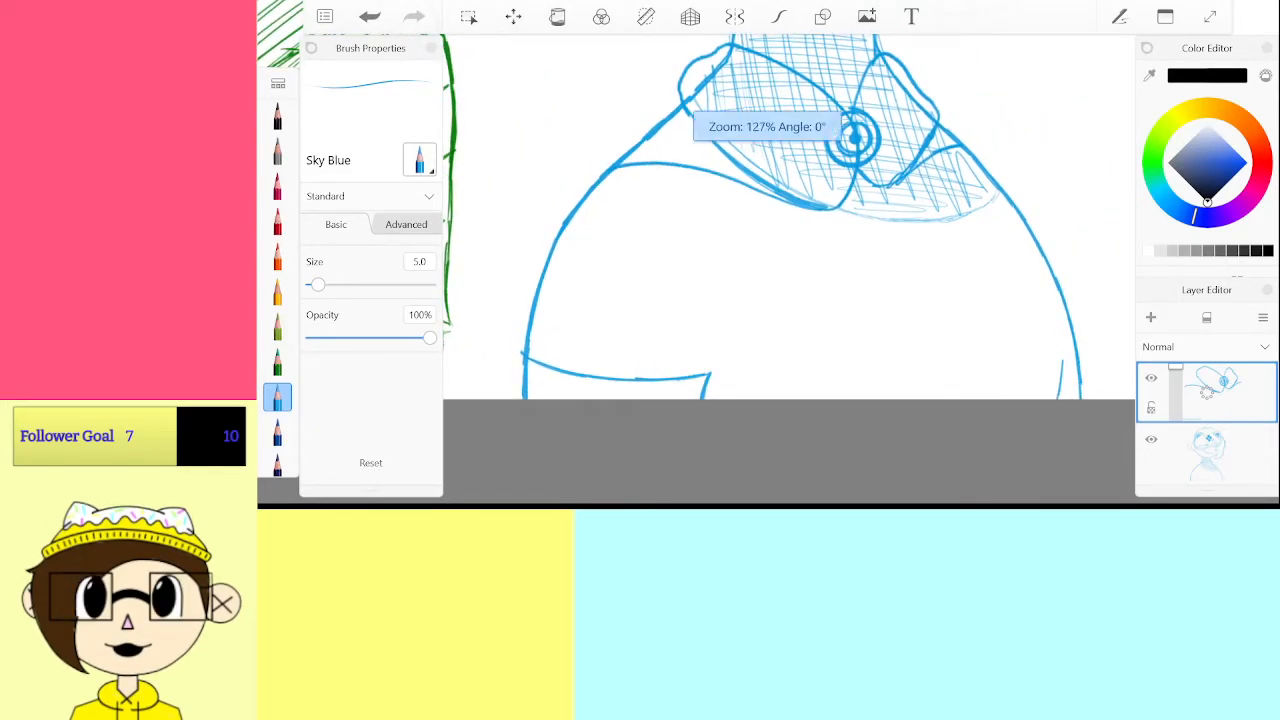
left_click_drag(834, 378, 886, 380)
scroll(790, 270, "down", 6)
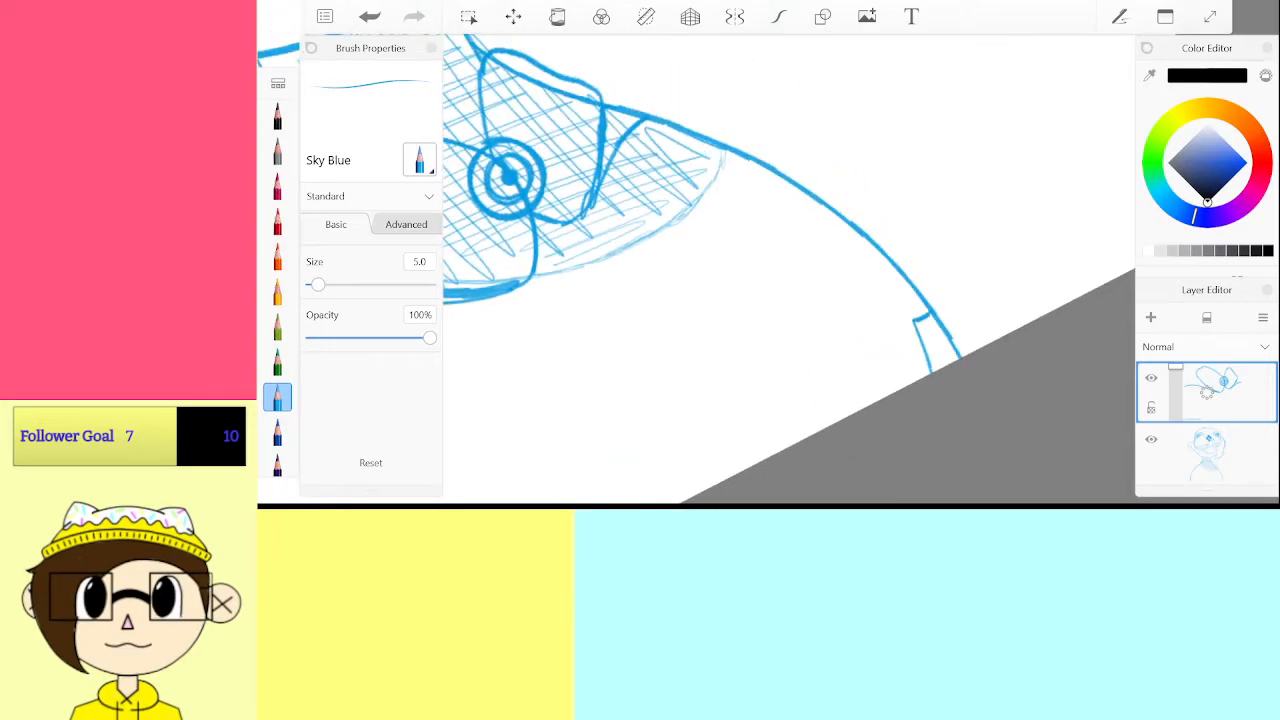
scroll(765, 350, "up", 3)
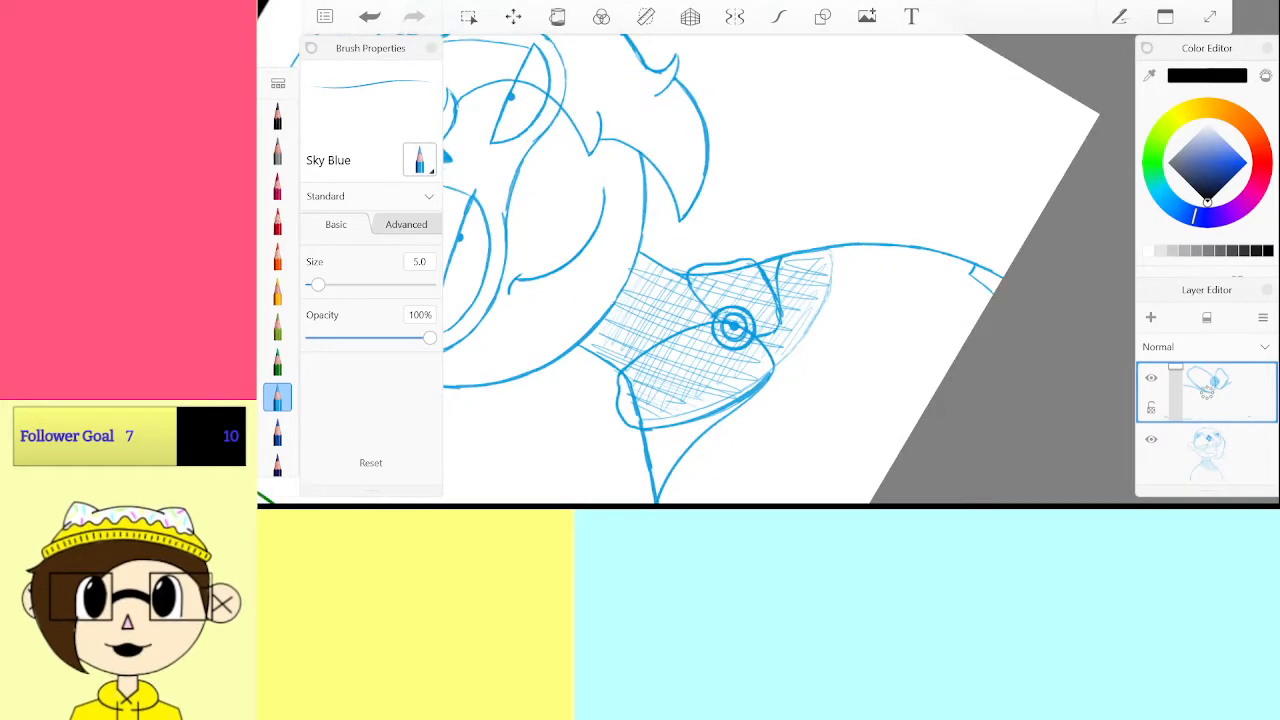
scroll(765, 330, "down", 2)
scroll(790, 270, "up", 2)
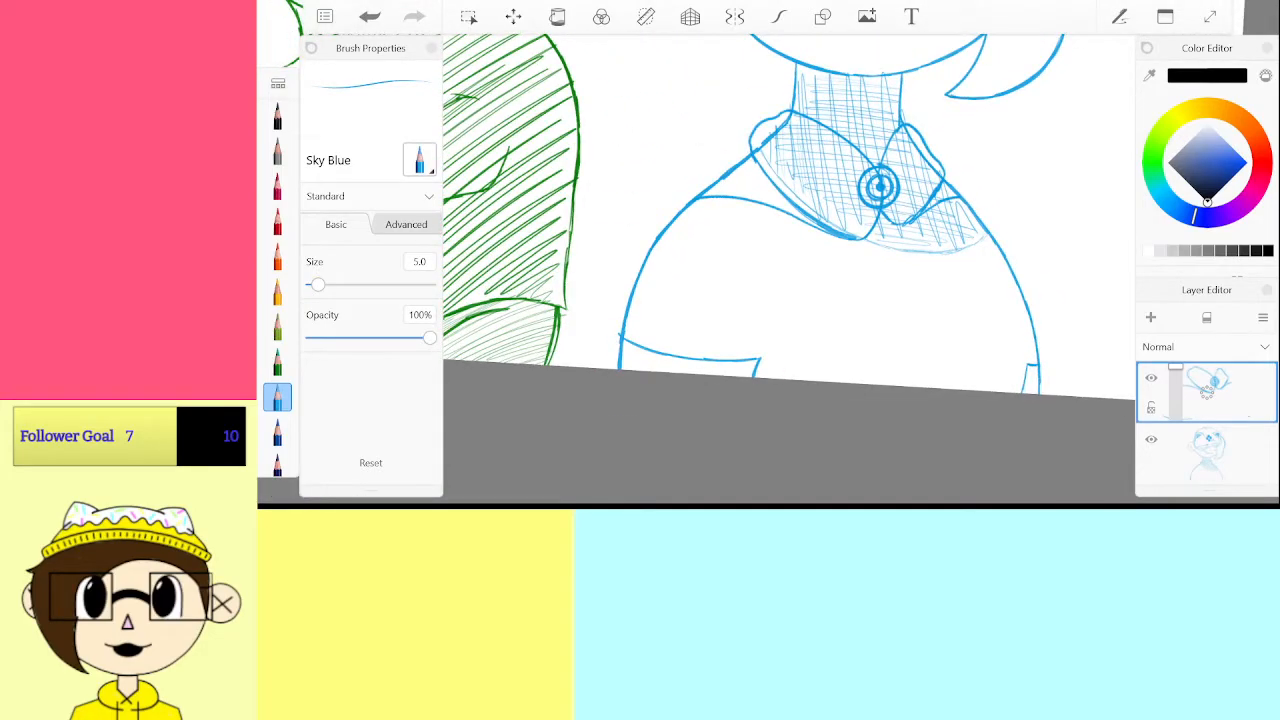
scroll(790, 270, "up", 1)
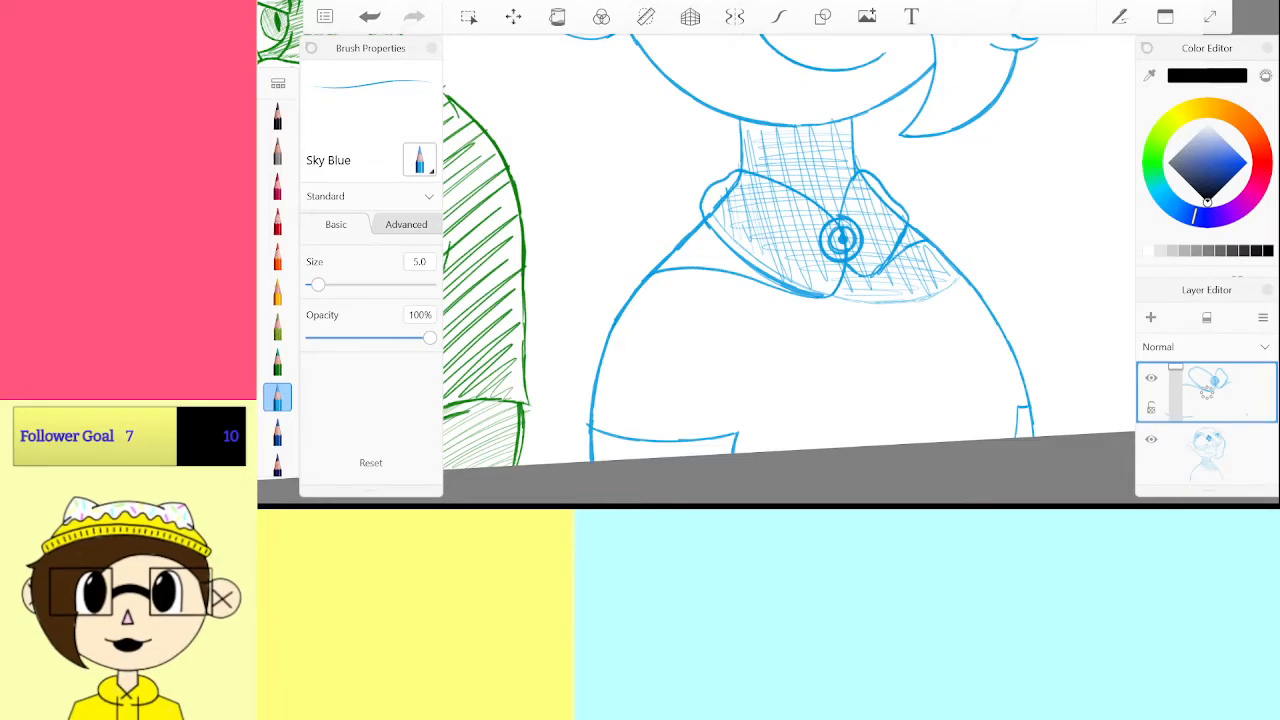
scroll(790, 270, "up", 2)
scroll(790, 270, "down", 1)
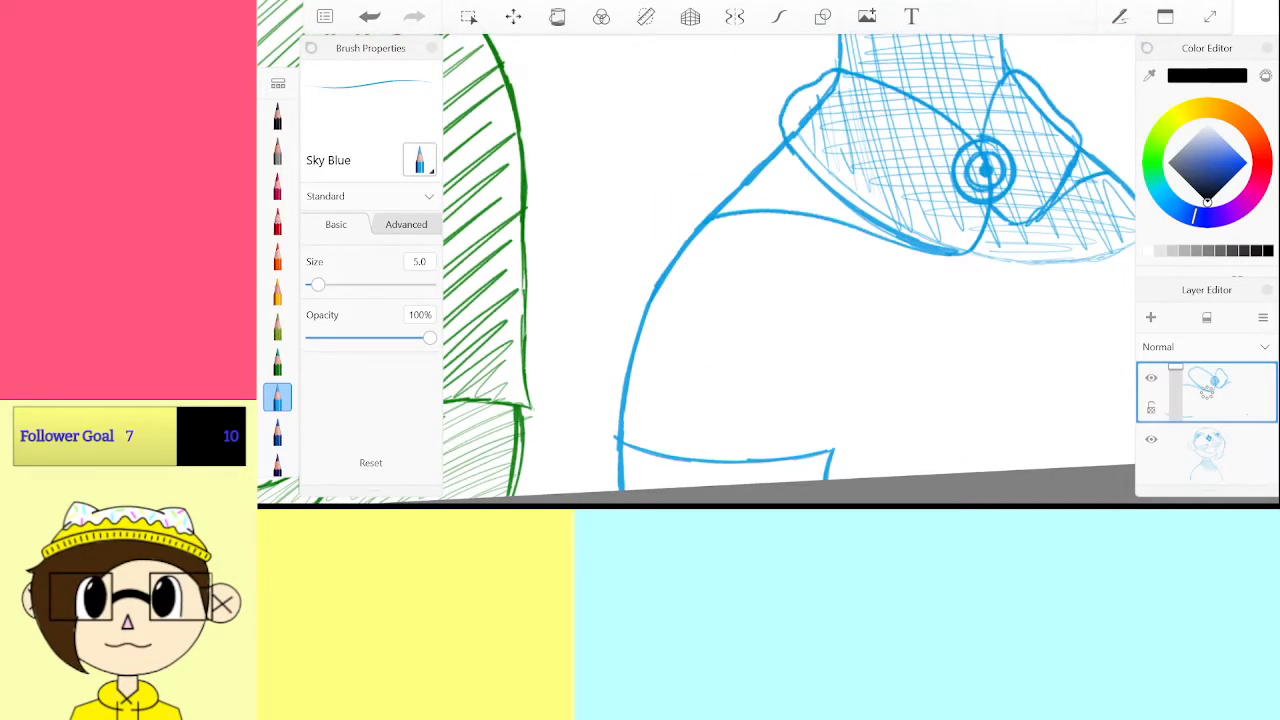
Try joining the two inner arm lines with a straight line across the chest, undoing and redrawing it once
scroll(790, 270, "up", 3)
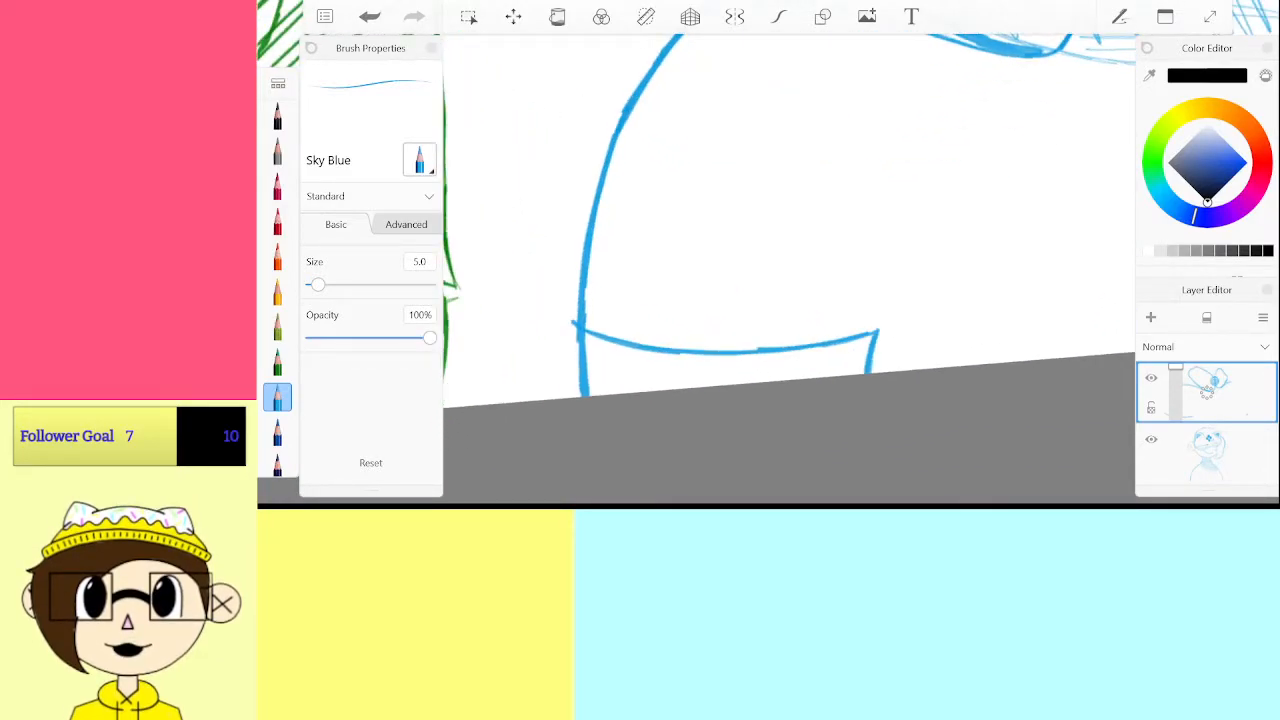
scroll(790, 270, "down", 3)
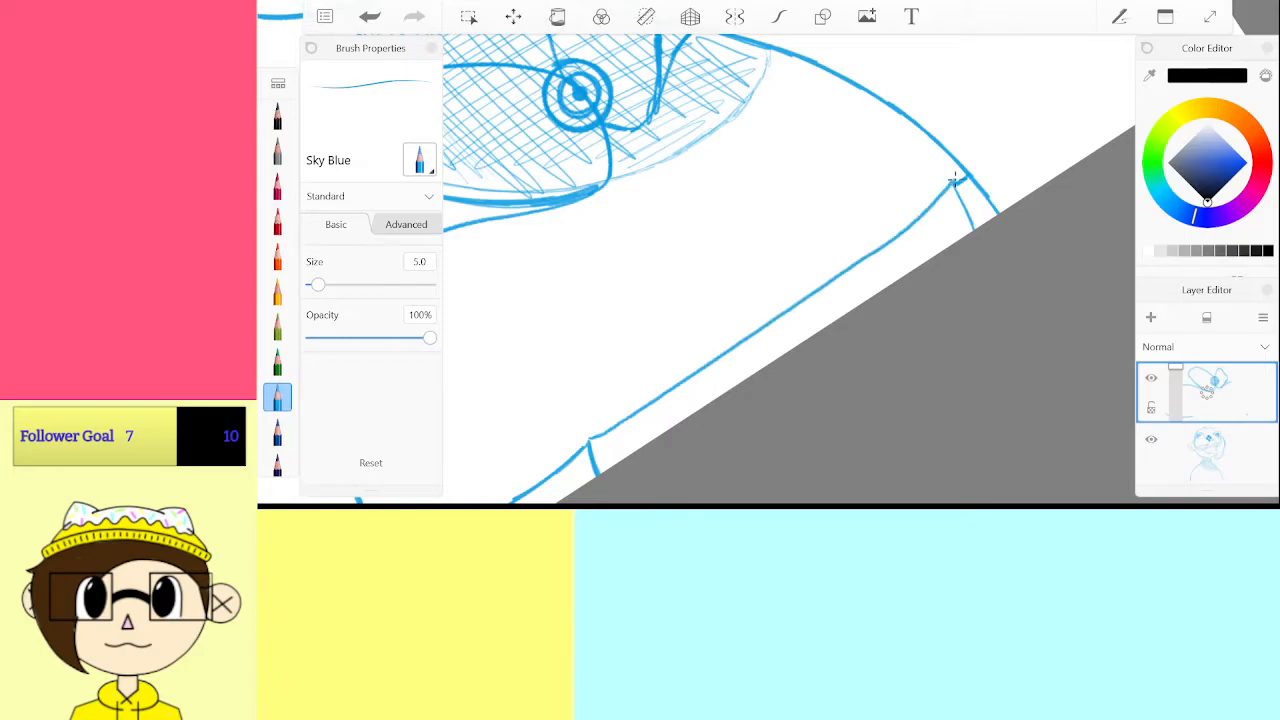
key("ctrl+z")
scroll(790, 270, "down", 3)
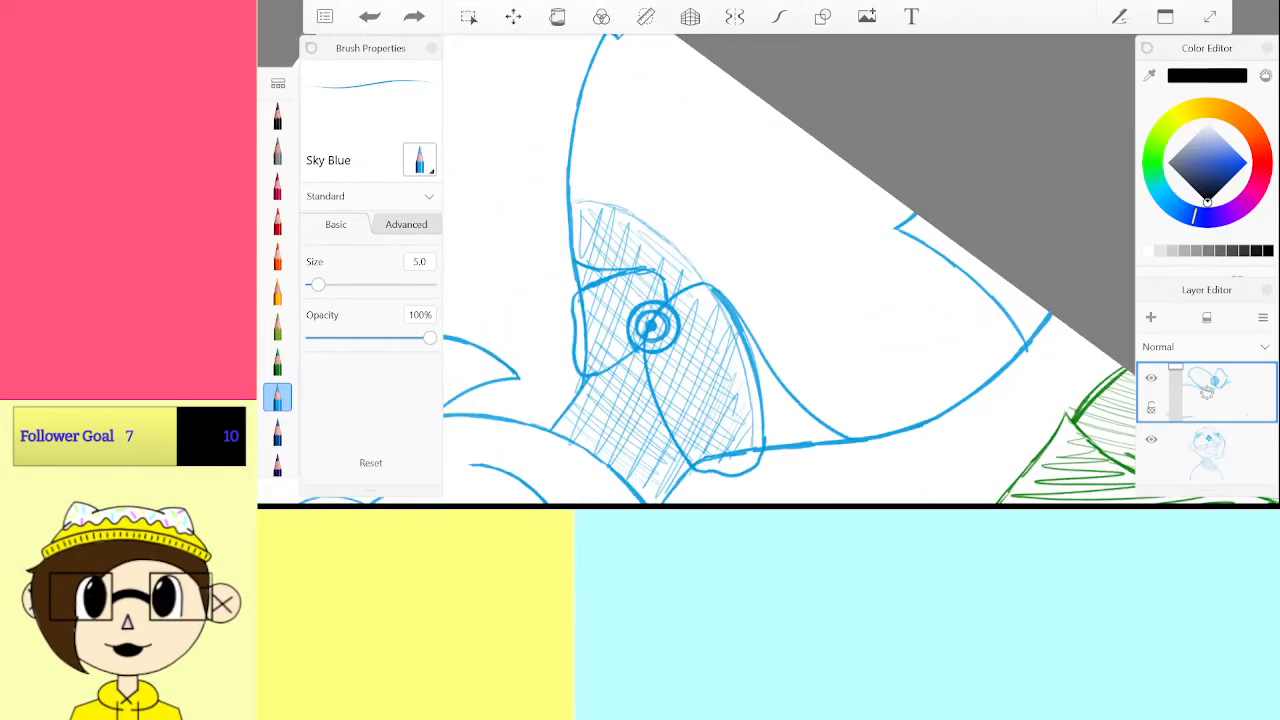
scroll(790, 270, "up", 3)
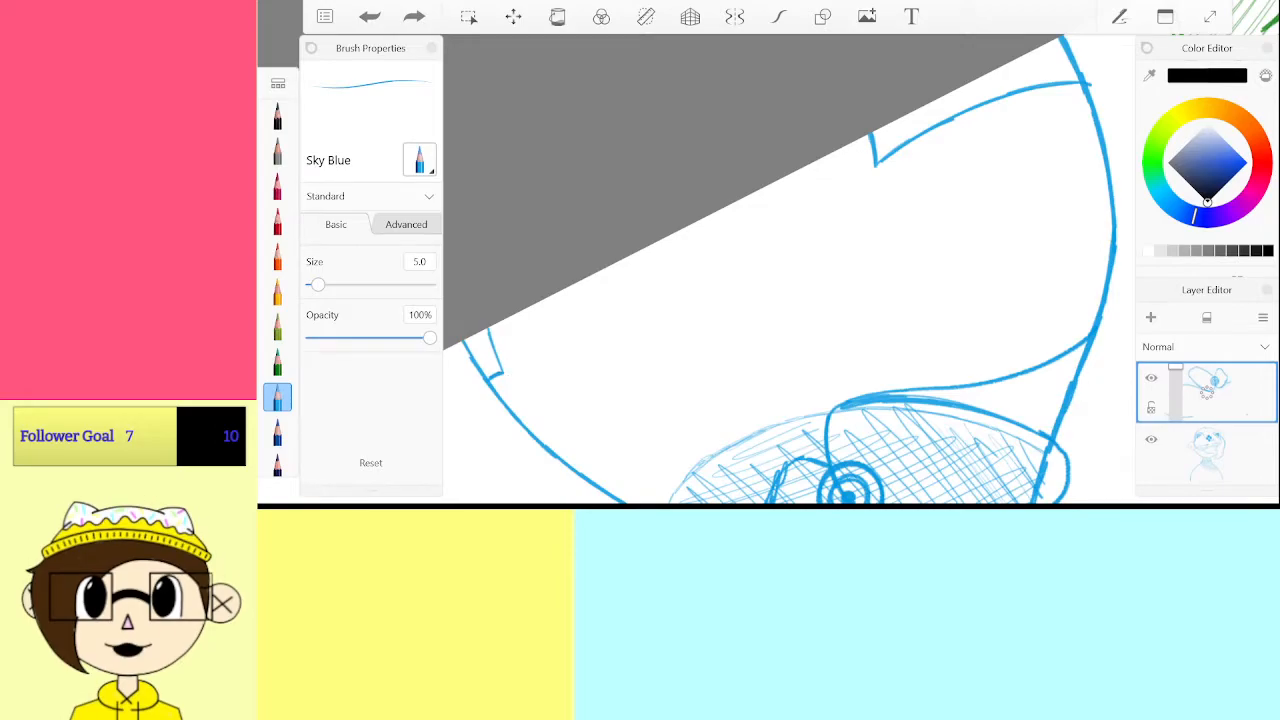
left_click_drag(731, 236, 874, 165)
scroll(790, 270, "down", 5)
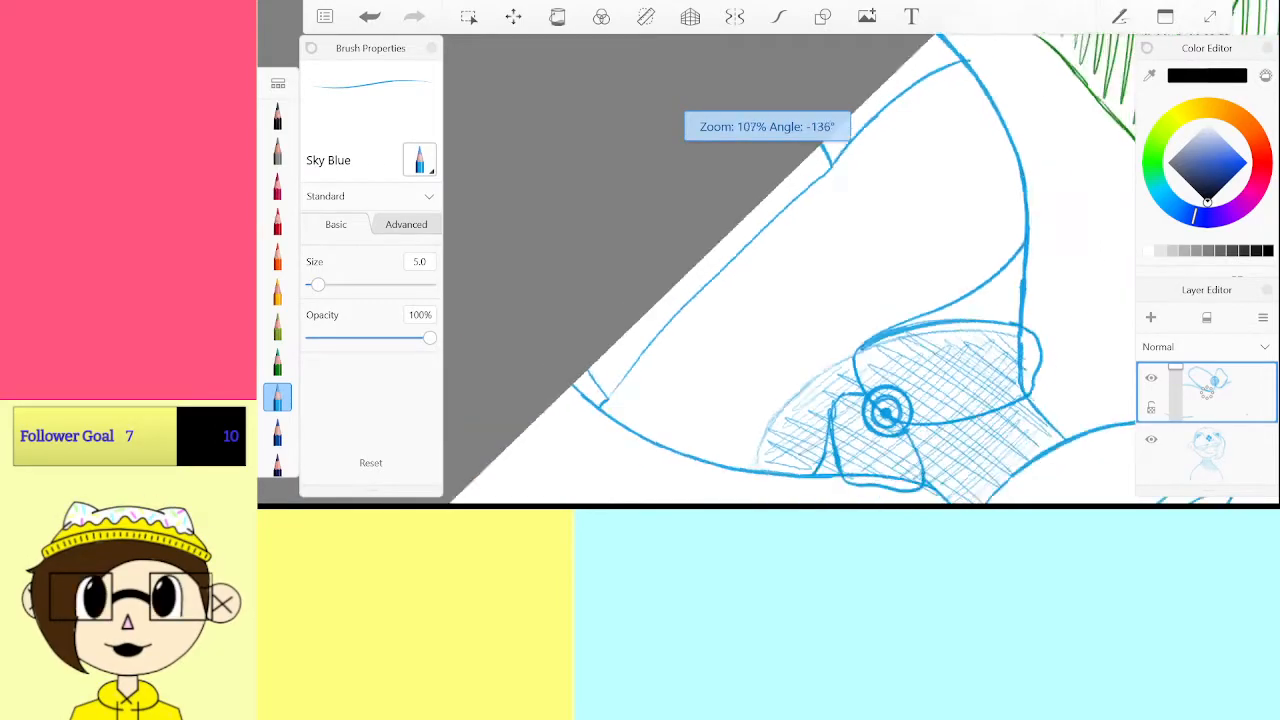
scroll(790, 270, "up", 3)
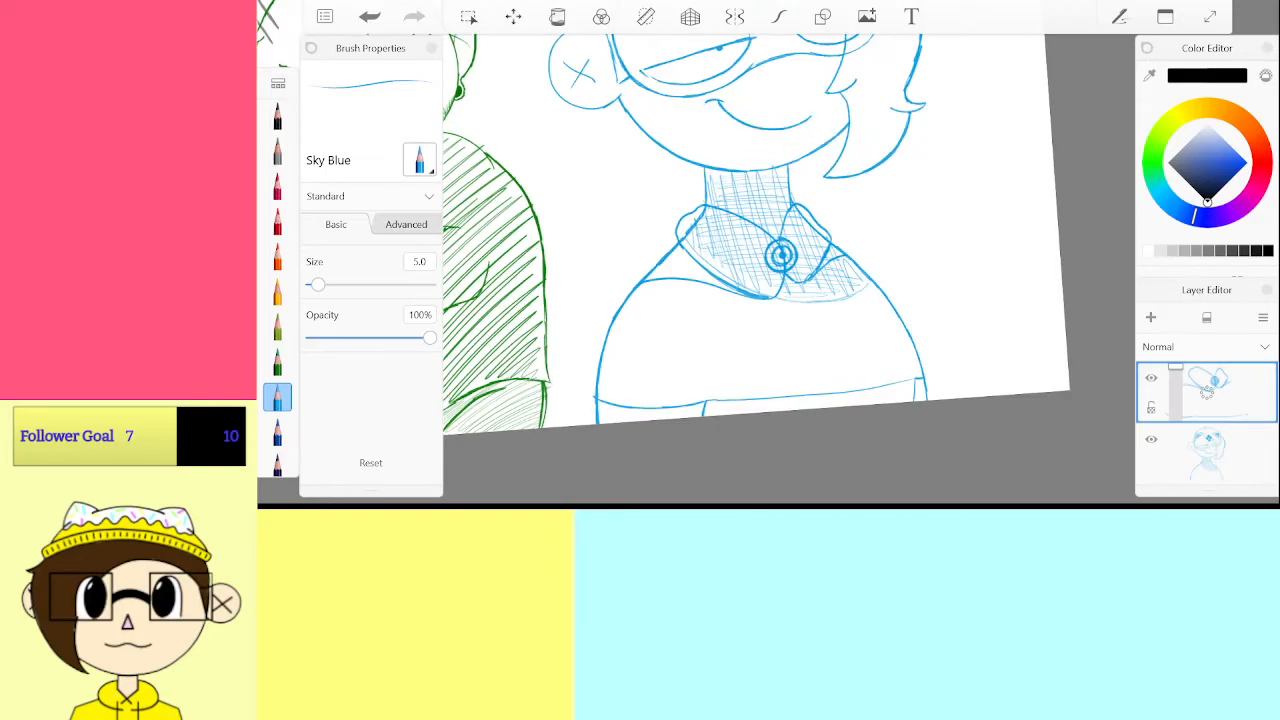
Undo the line across the chest and both sleeve hems back to the bare inner arm lines
scroll(790, 270, "up", 2)
key("ctrl+z")
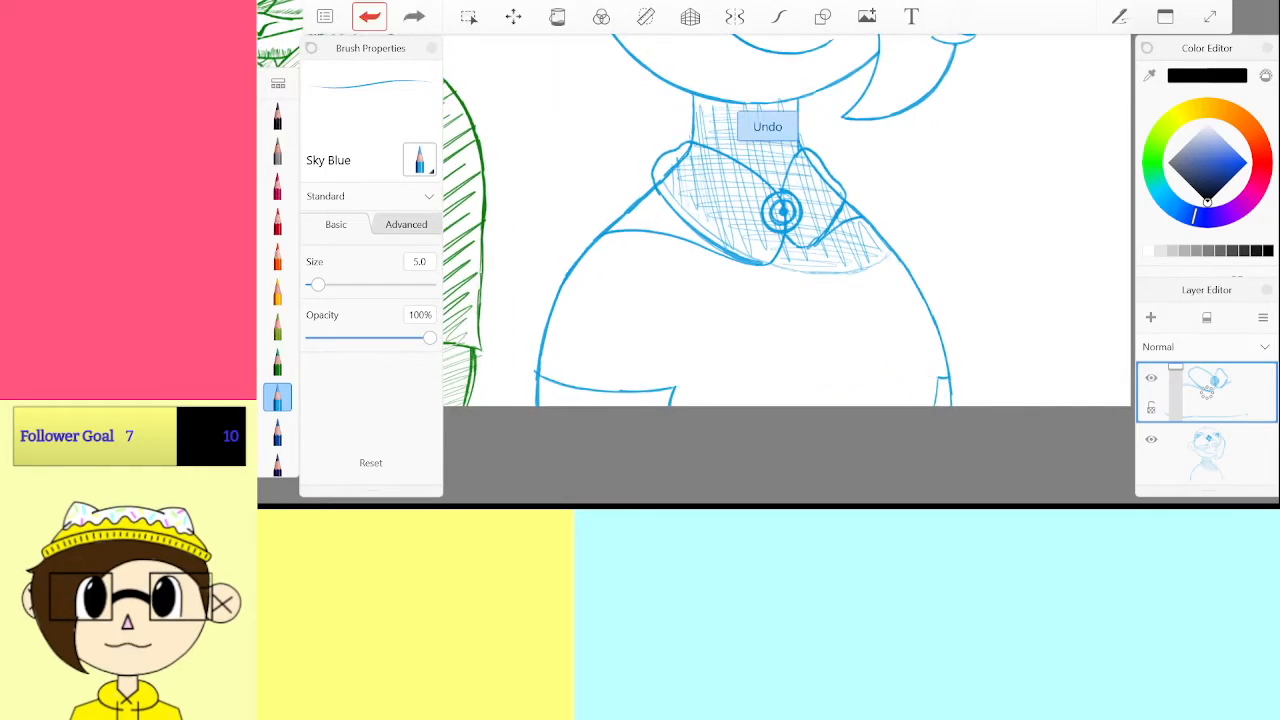
scroll(790, 270, "up", 5)
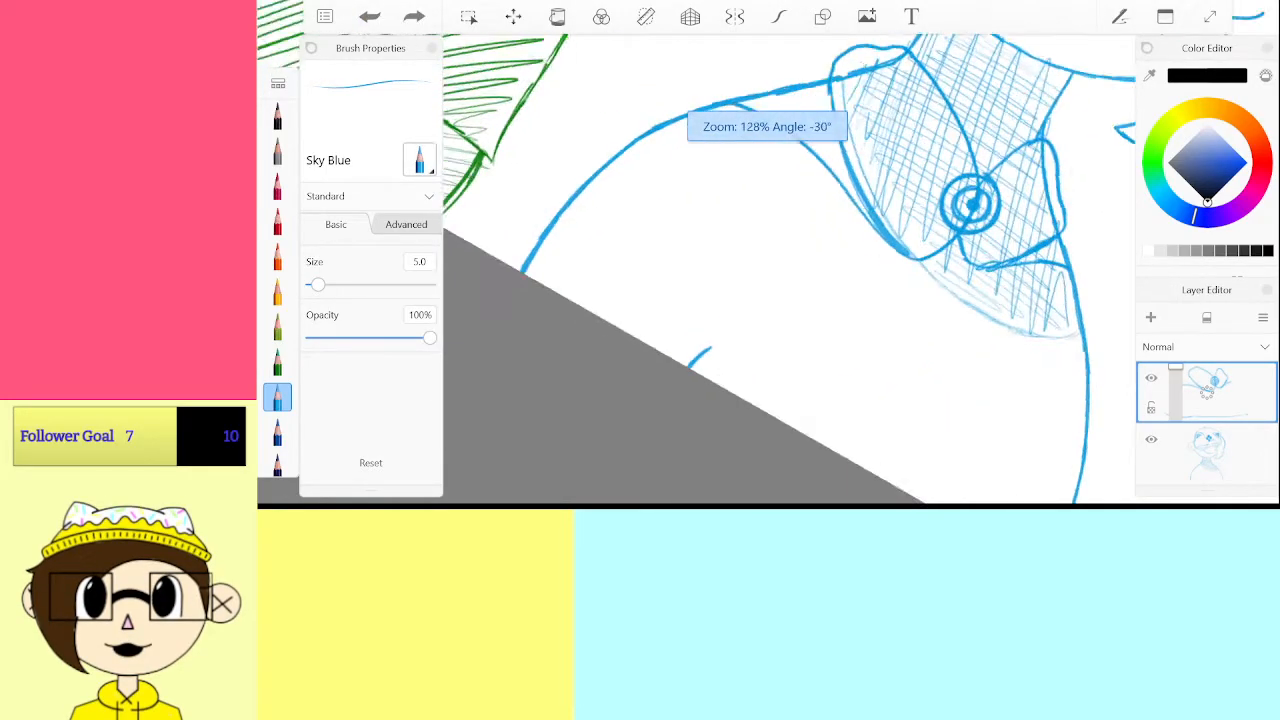
Lengthen the wider arm's inner line upward on the lower body sketch layer, undoing and redrawing the extension until it fits
left_click(1207, 454)
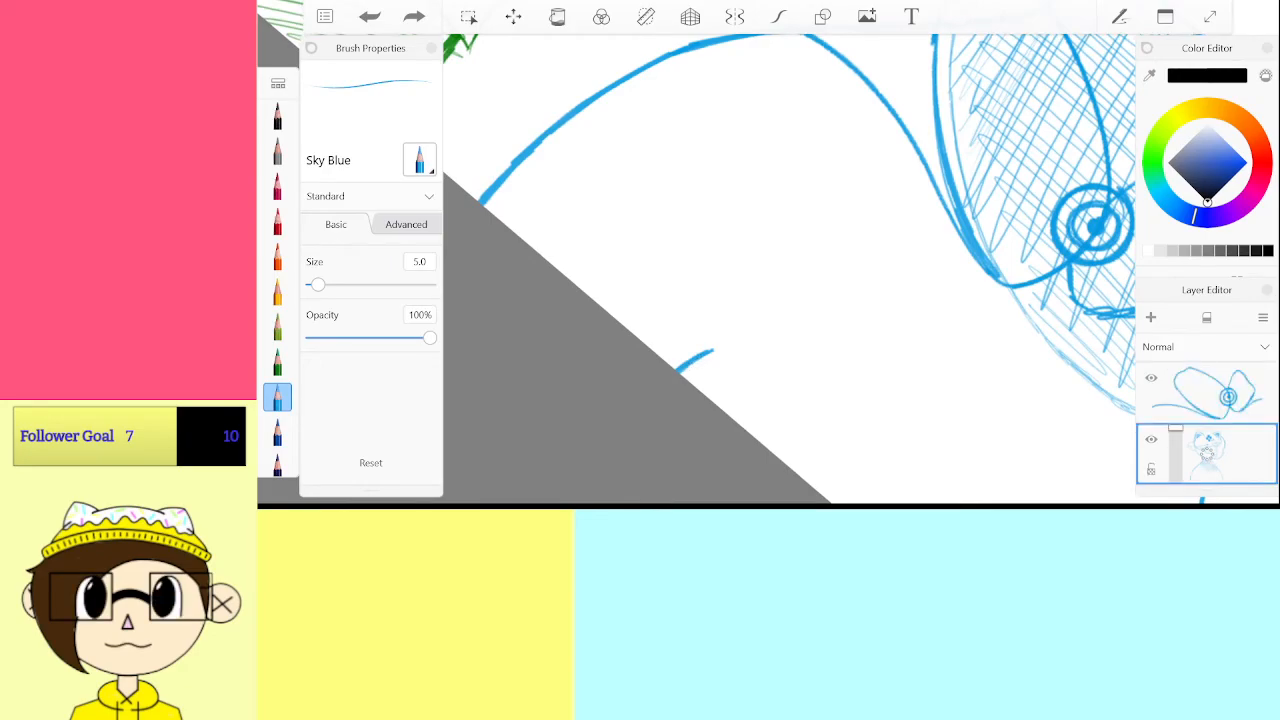
left_click_drag(698, 356, 738, 328)
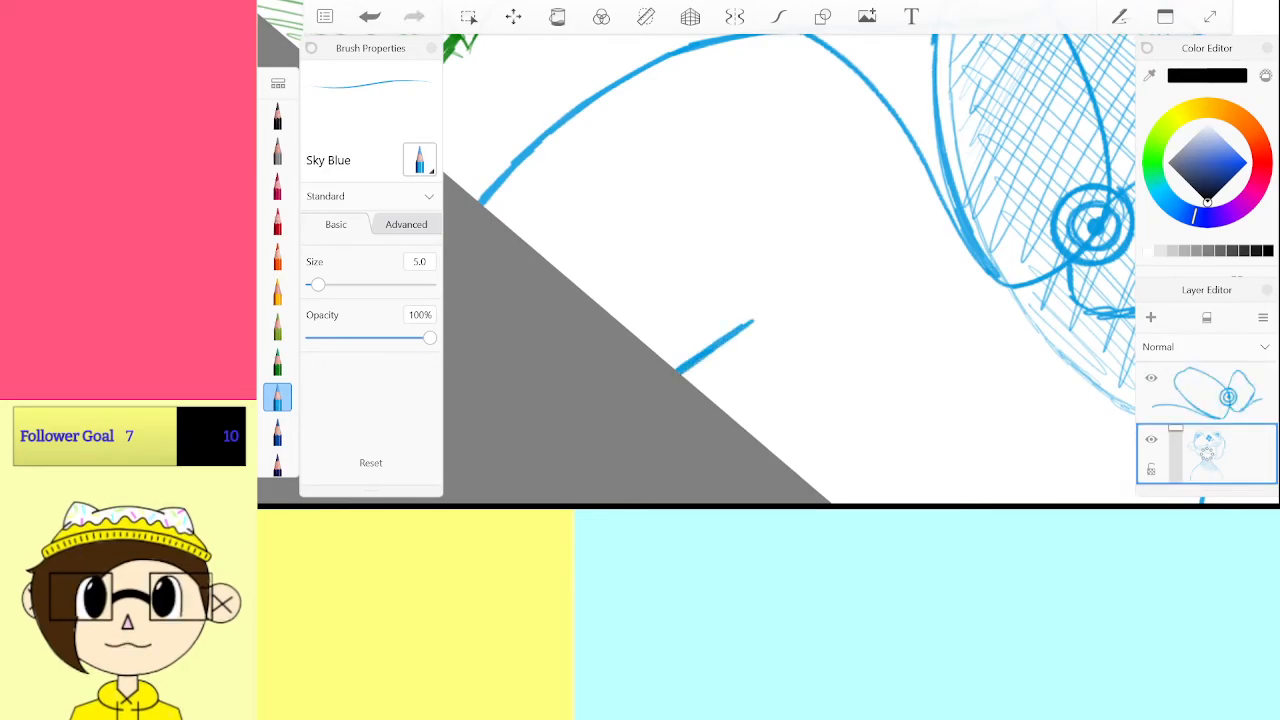
scroll(790, 270, "down", 3)
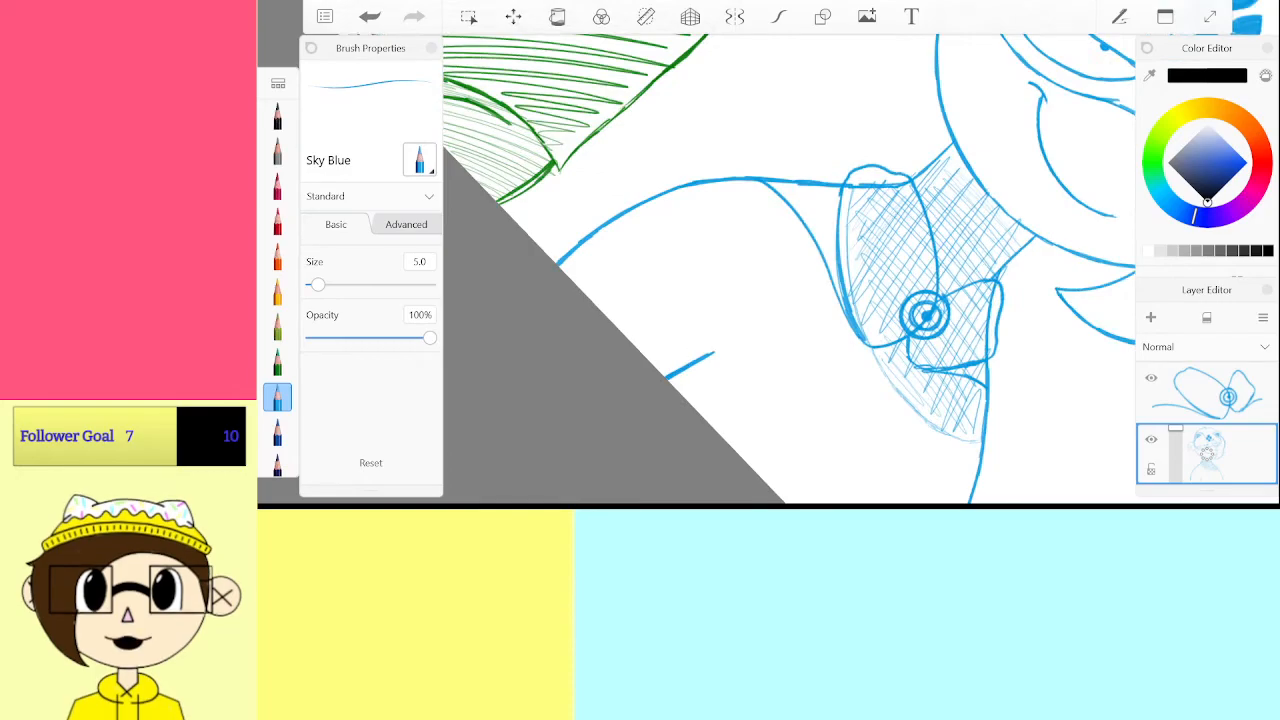
left_click_drag(680, 370, 718, 350)
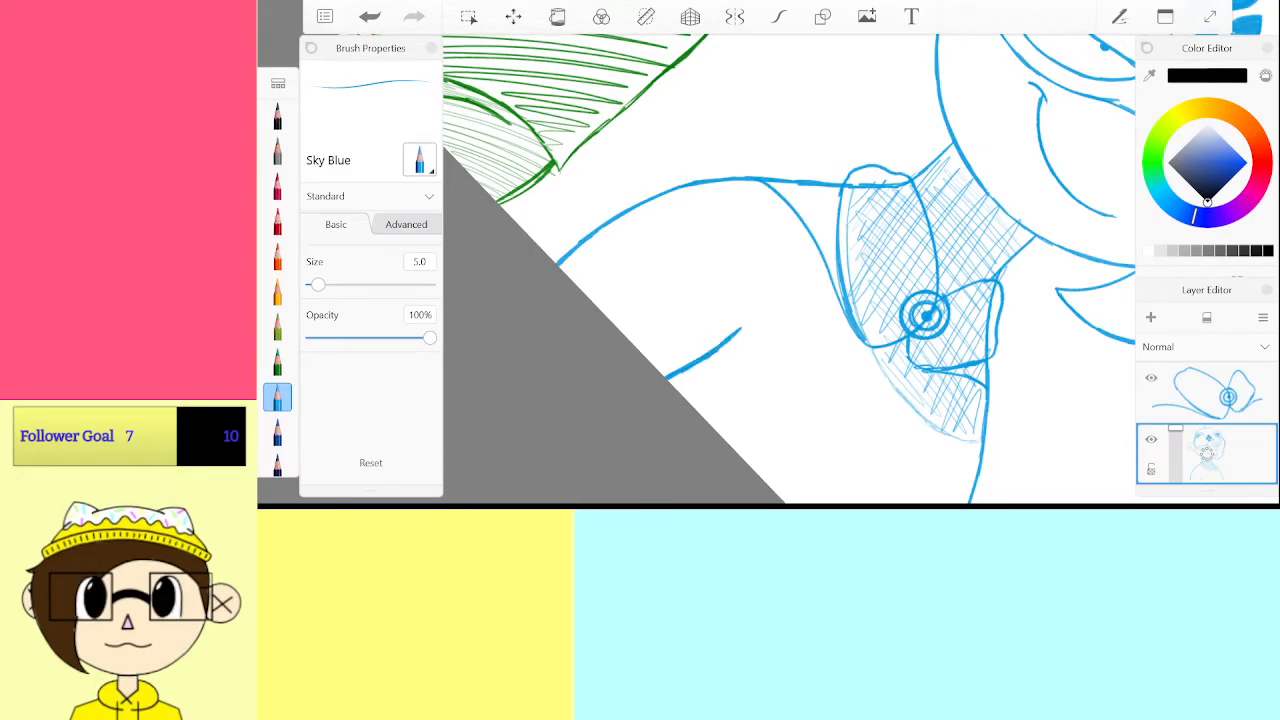
scroll(700, 300, "up", 1)
left_click(369, 17)
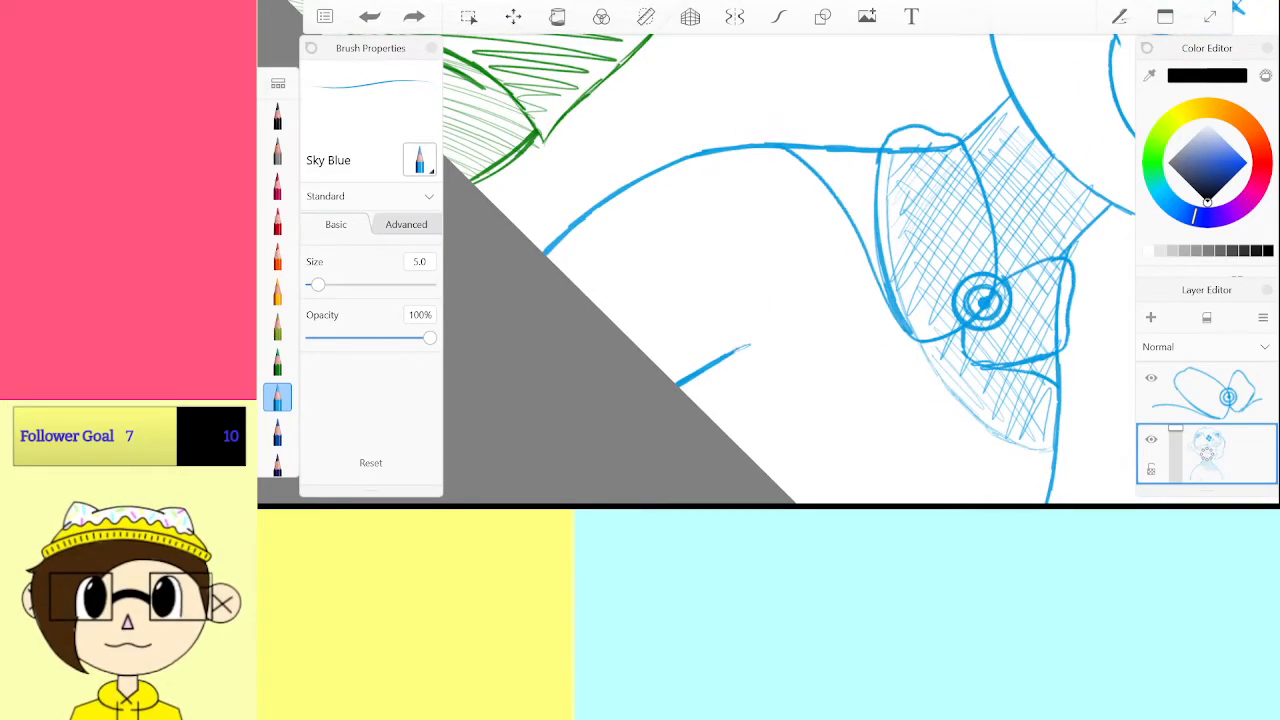
scroll(770, 270, "down", 2)
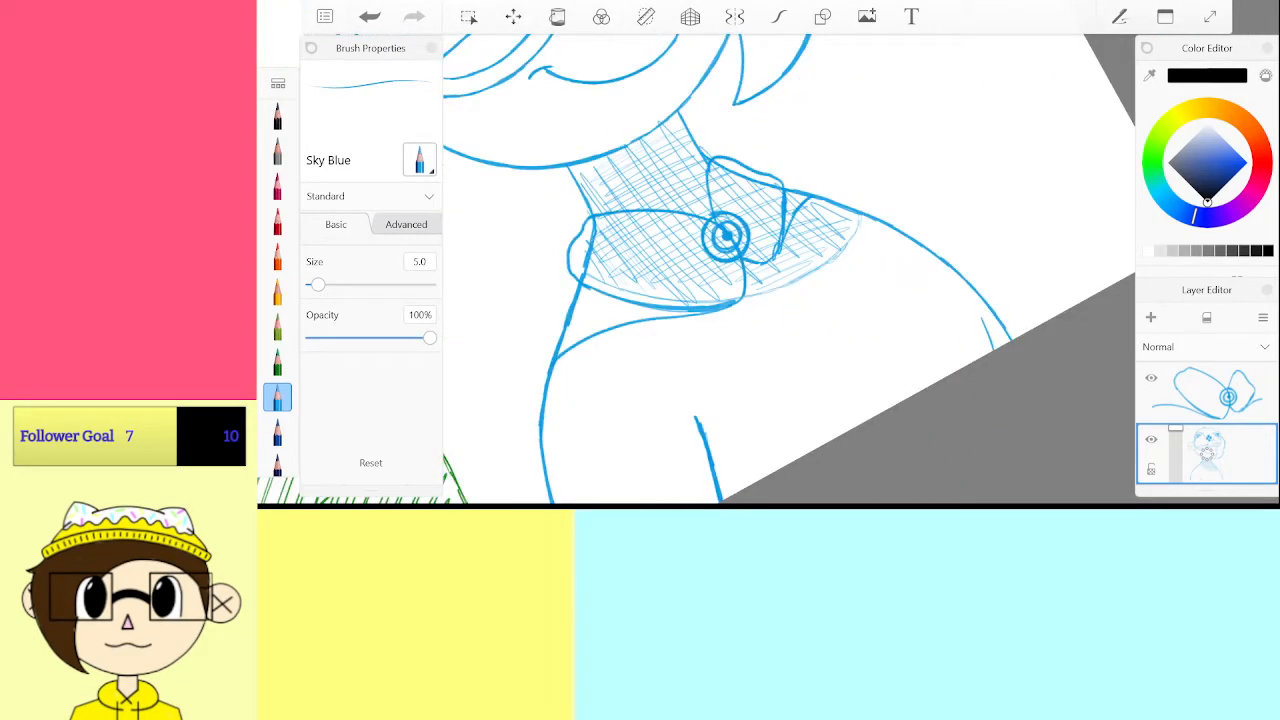
Extend the narrower arm's inner line upward along the outer arm outline and strengthen its tip
scroll(770, 270, "up", 4)
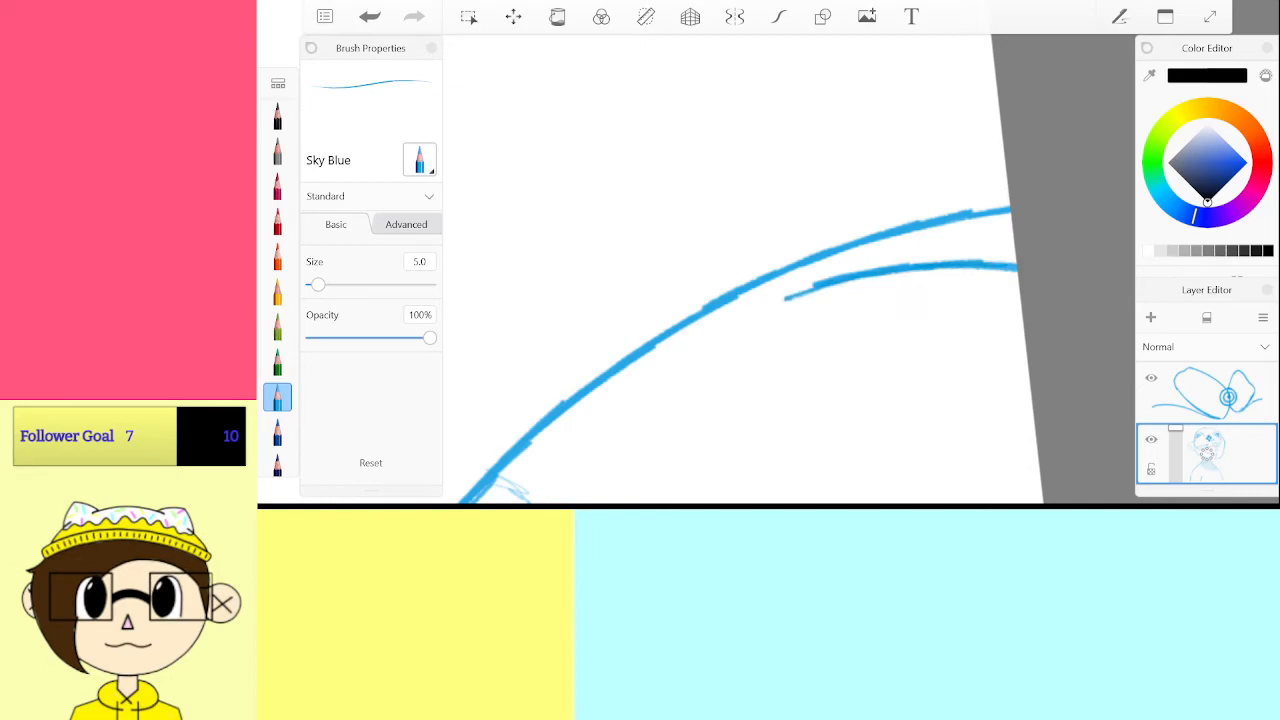
scroll(790, 270, "down", 4)
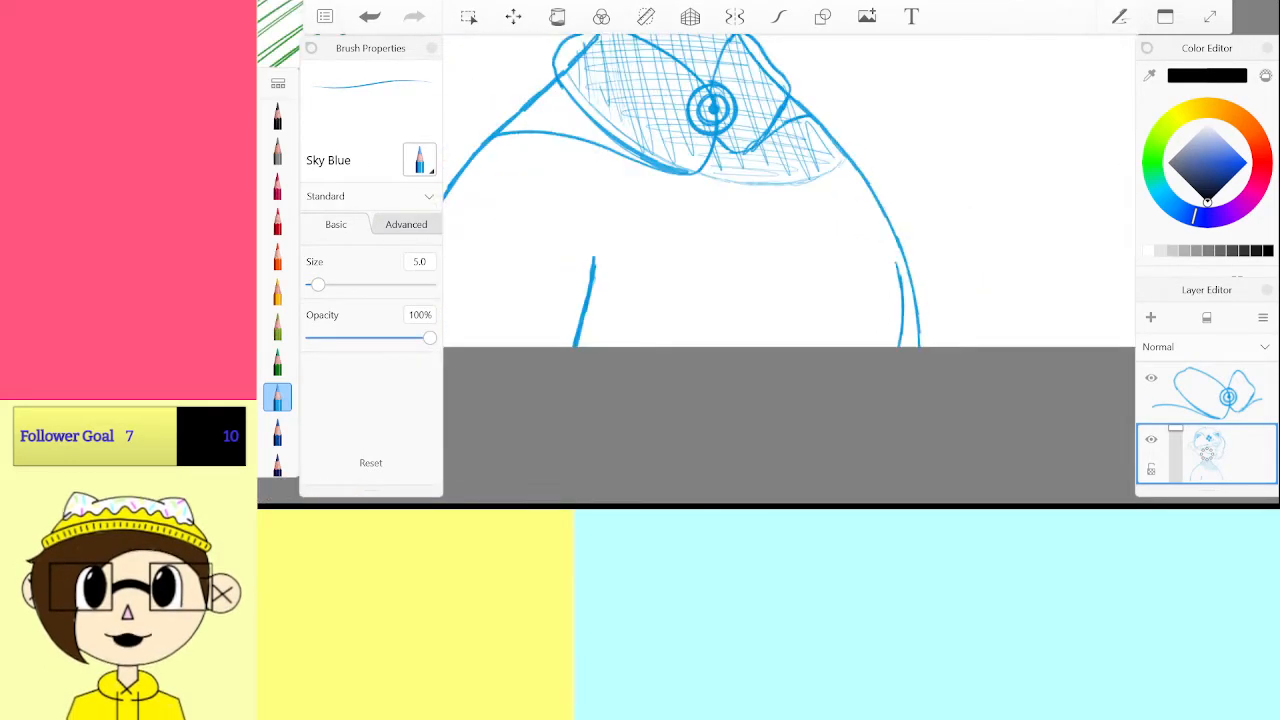
scroll(790, 270, "up", 1)
scroll(790, 270, "up", 5)
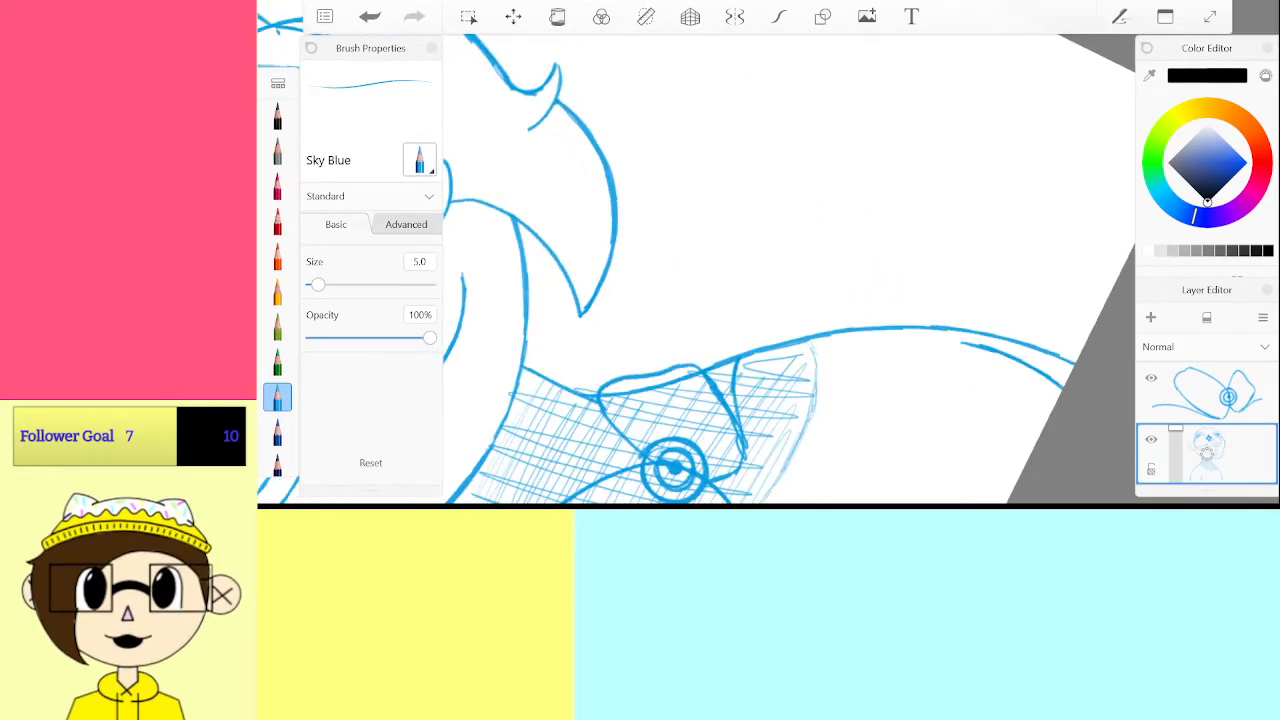
left_click_drag(797, 305, 919, 263)
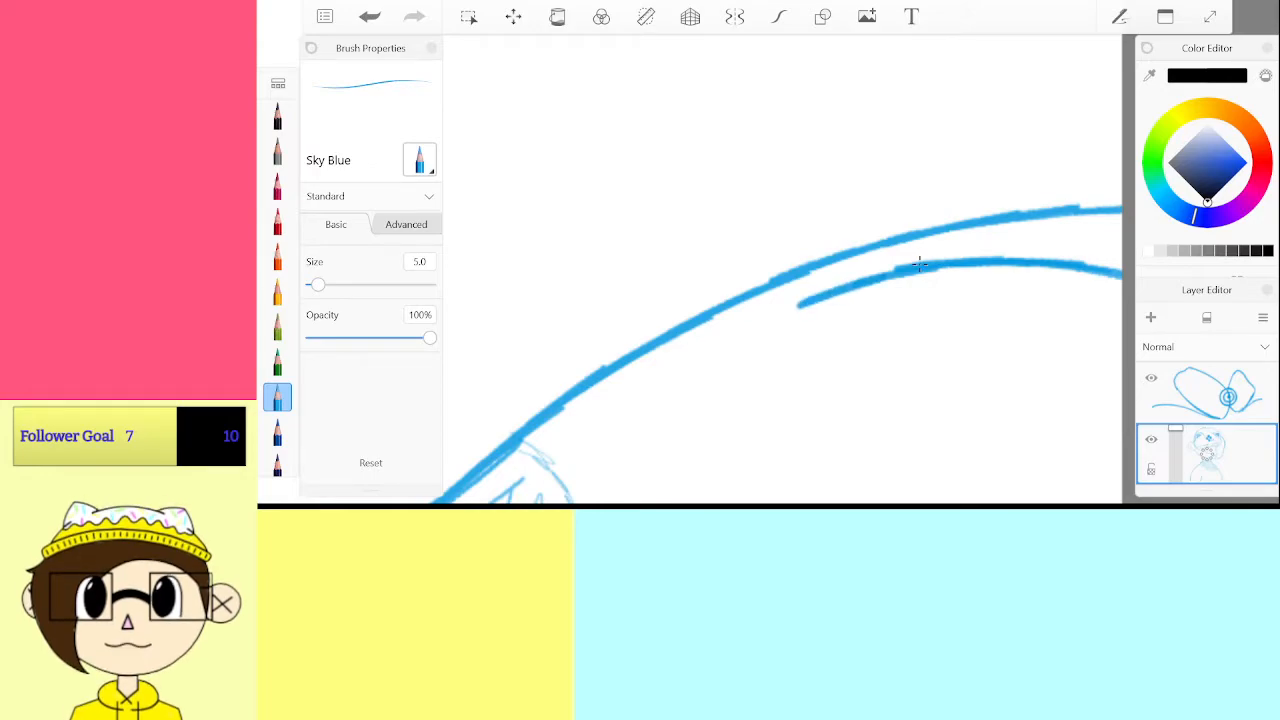
scroll(790, 270, "down", 5)
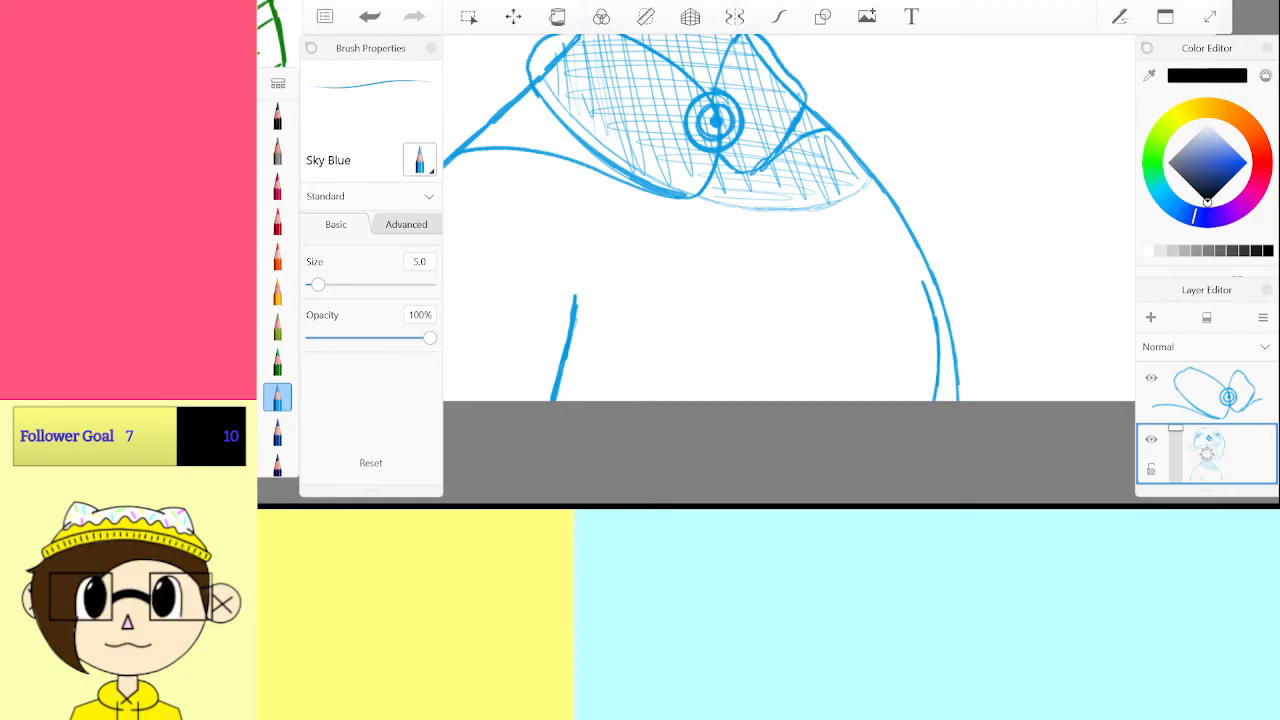
Draw a lower collar curve from the wider arm's shoulder to the bow tie's lower tip, replacing the body-layer attempt with one on the bow tie layer
scroll(789, 218, "down", 1)
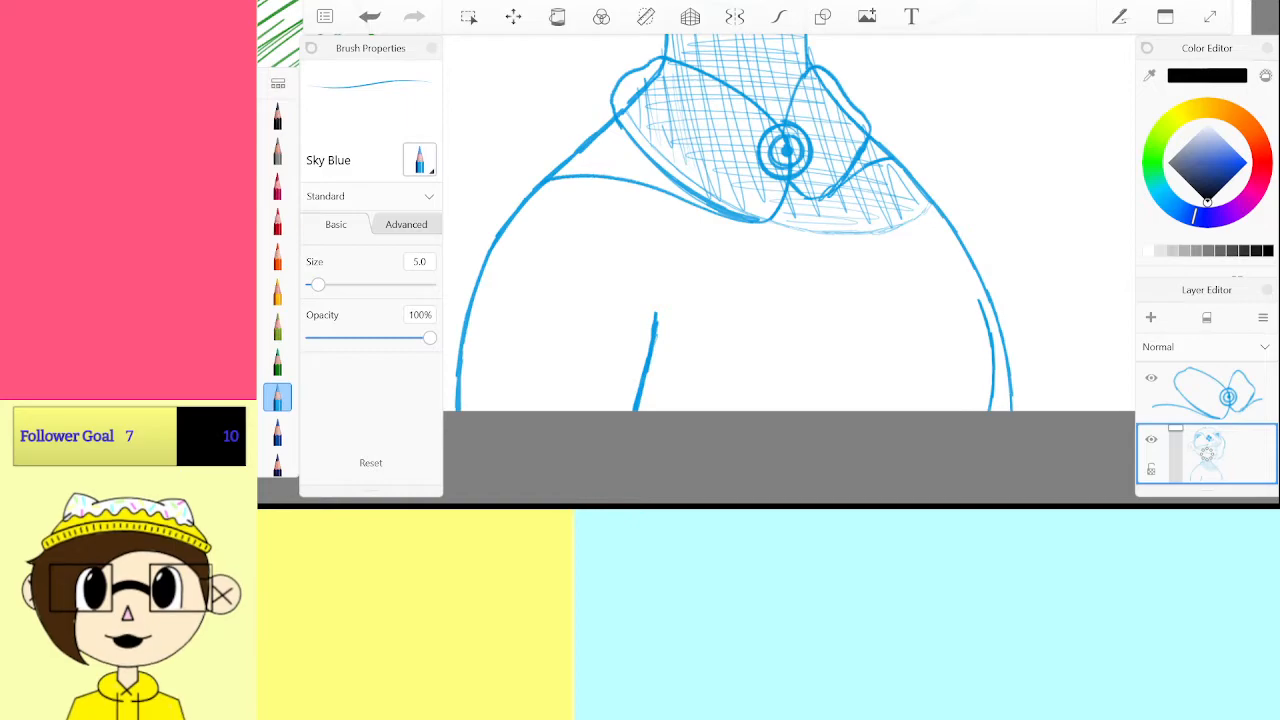
scroll(789, 235, "up", 5)
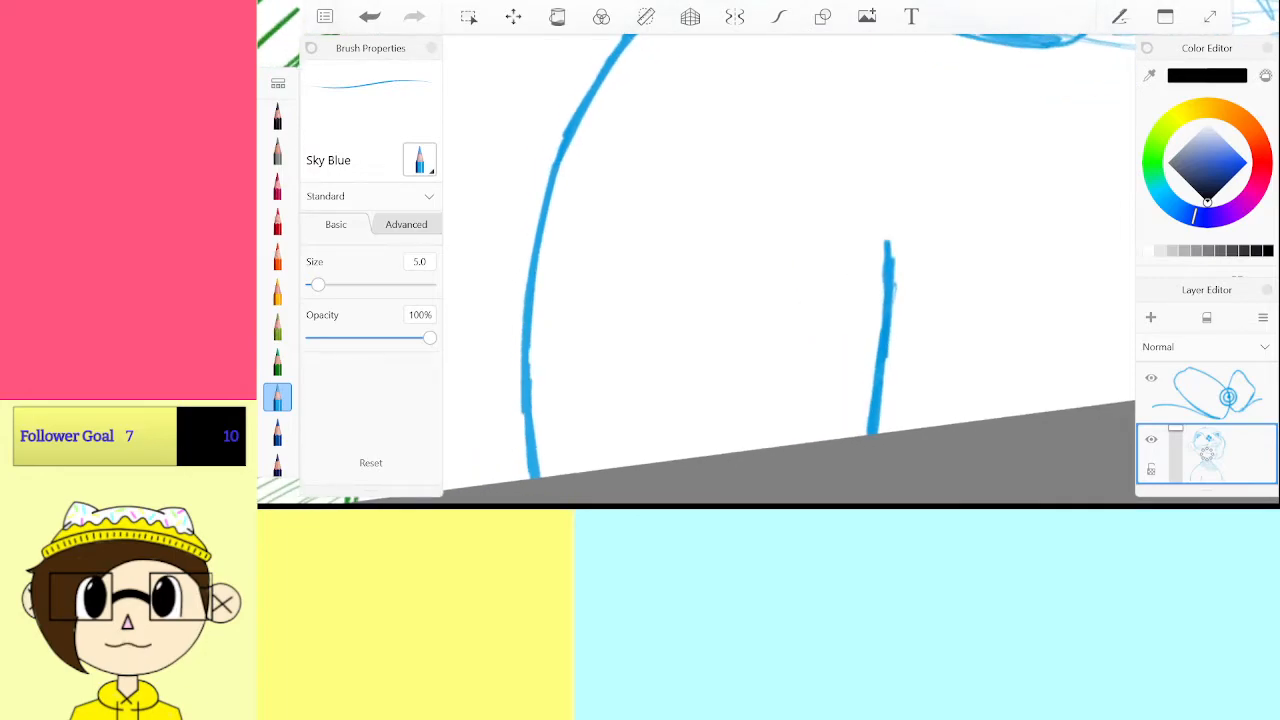
scroll(789, 235, "down", 5)
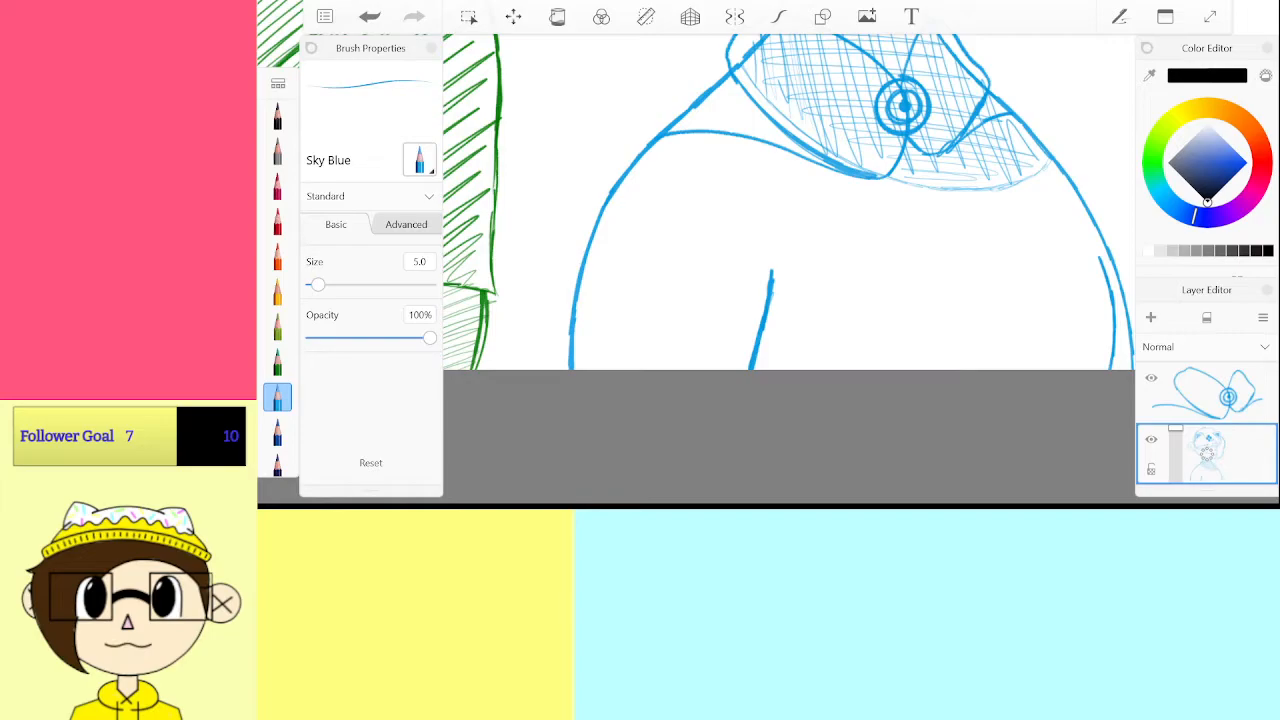
scroll(789, 235, "up", 2)
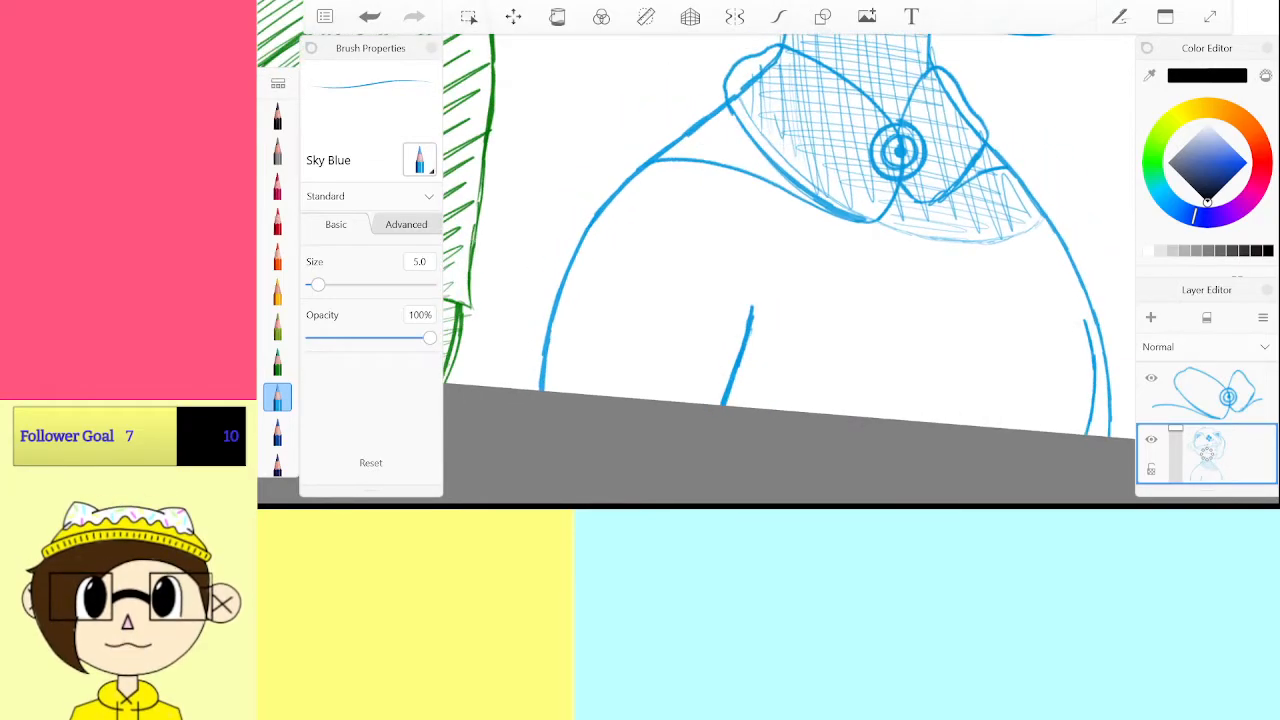
scroll(789, 235, "up", 2)
scroll(789, 260, "up", 2)
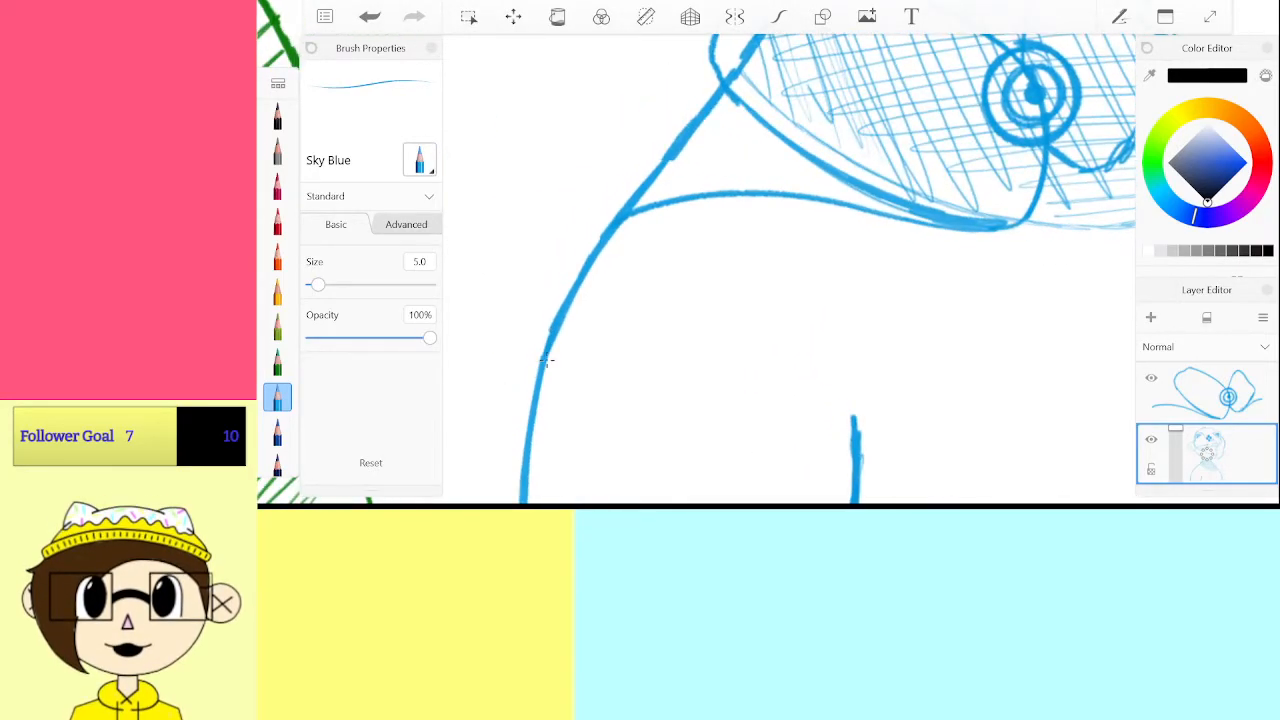
left_click_drag(560, 322, 815, 237)
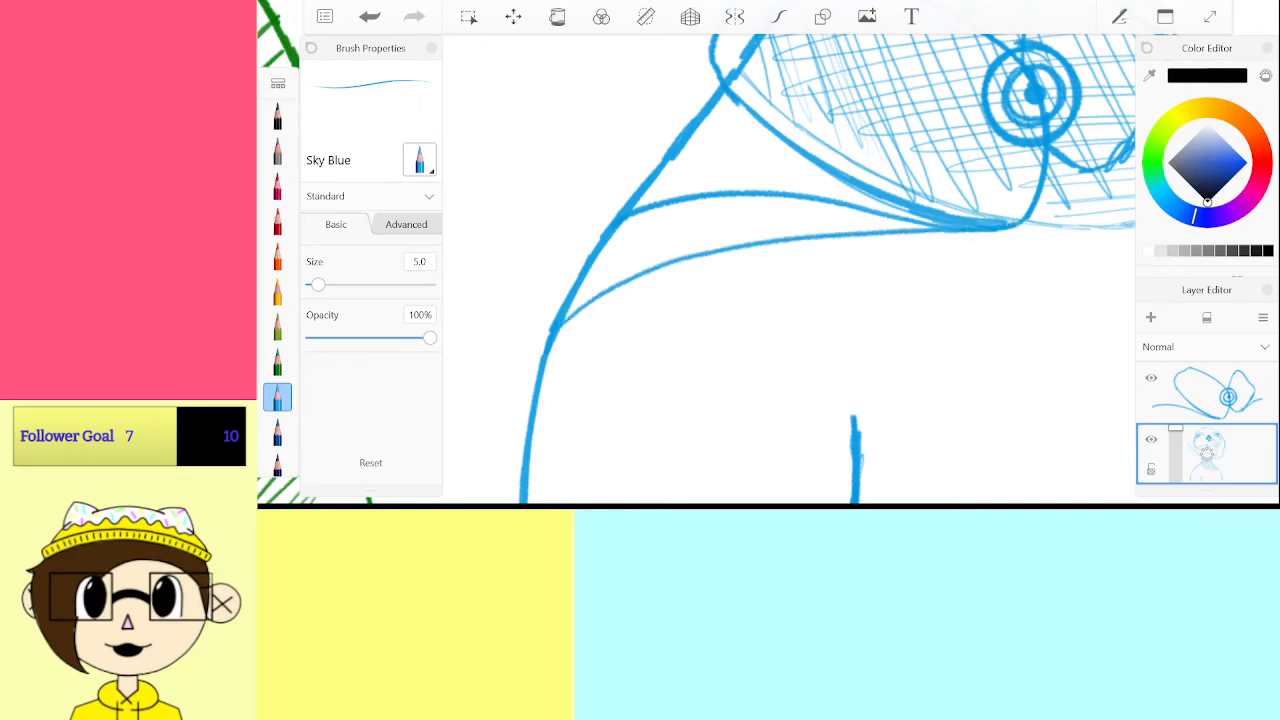
scroll(278, 300, "down", 3)
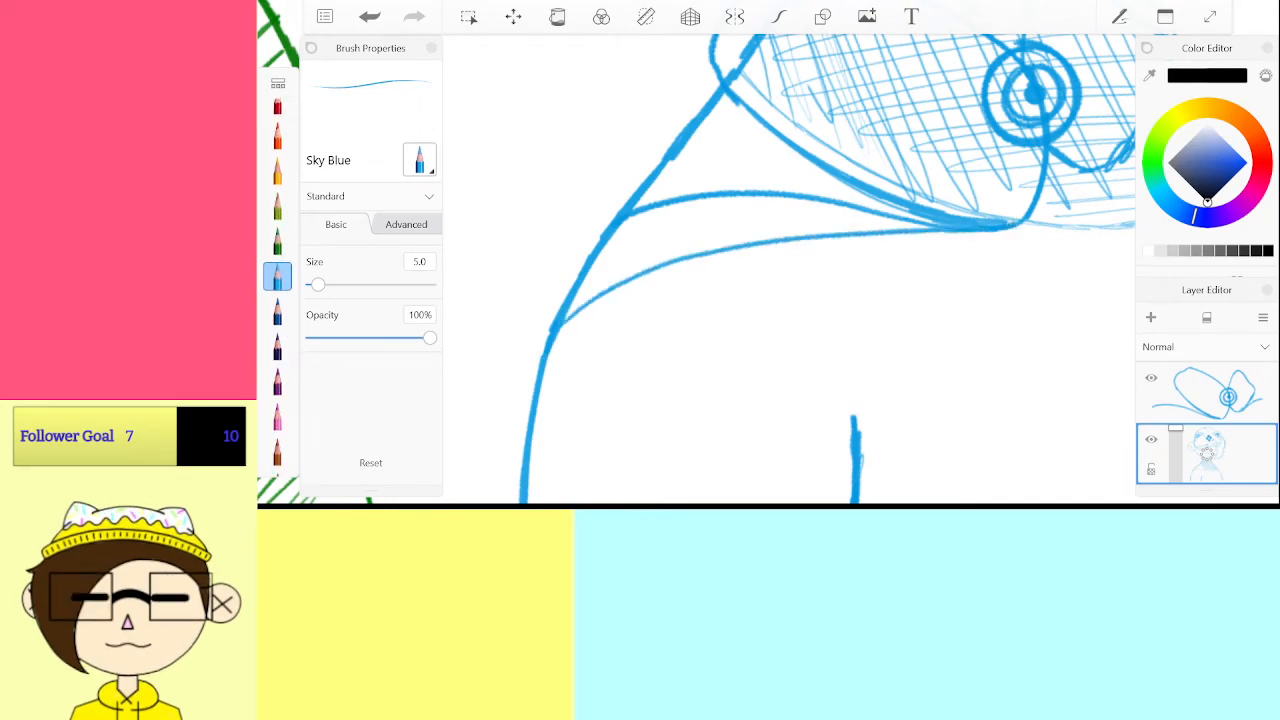
left_click(1207, 393)
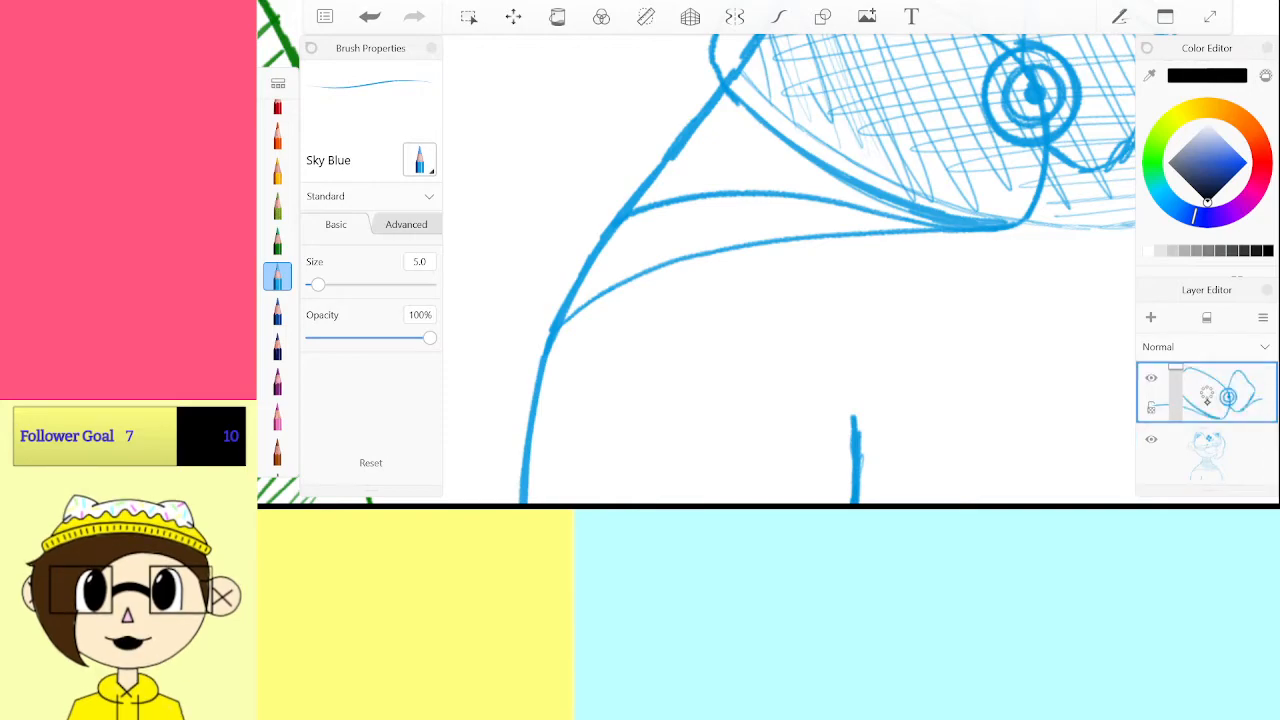
key("ctrl+z")
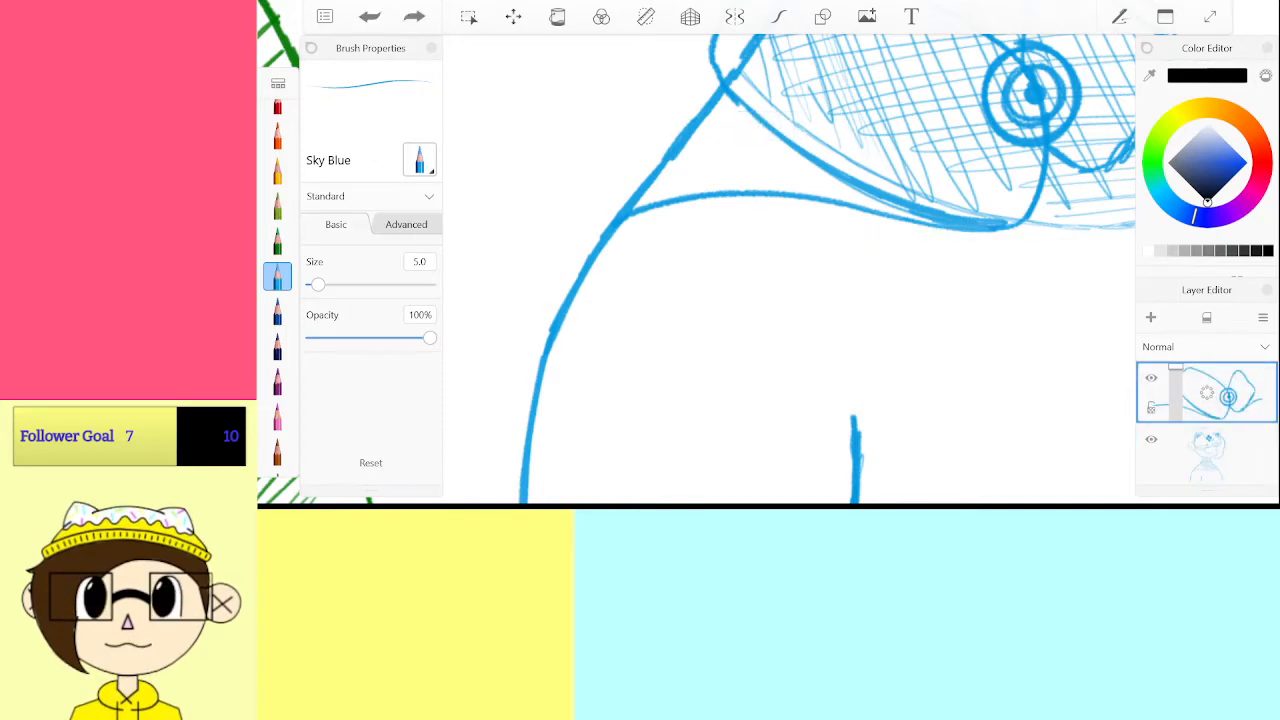
mouse_move(552, 330)
left_mouse_down()
mouse_move(735, 246)
mouse_move(1005, 225)
left_mouse_up()
Erase the old upper collar curve between the shoulder outline and the bow tie with the Hard Eraser
scroll(278, 290, "down", 5)
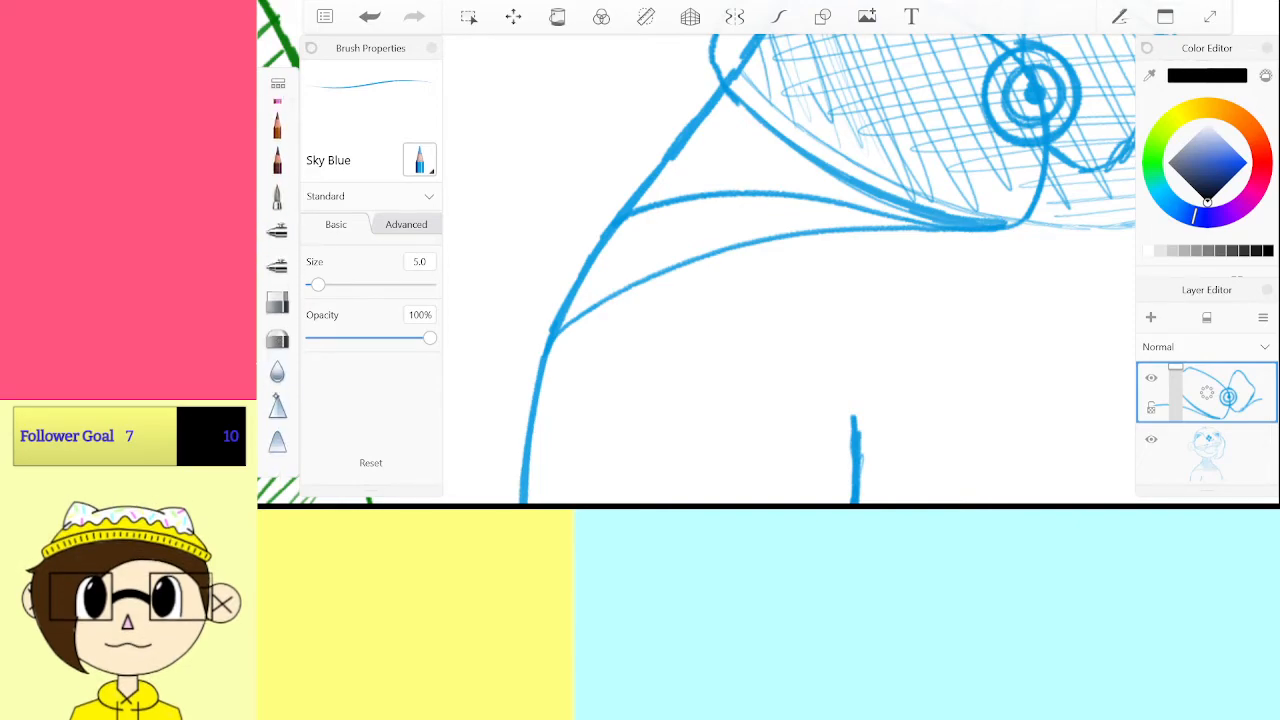
left_click(278, 316)
scroll(720, 230, "up", 3)
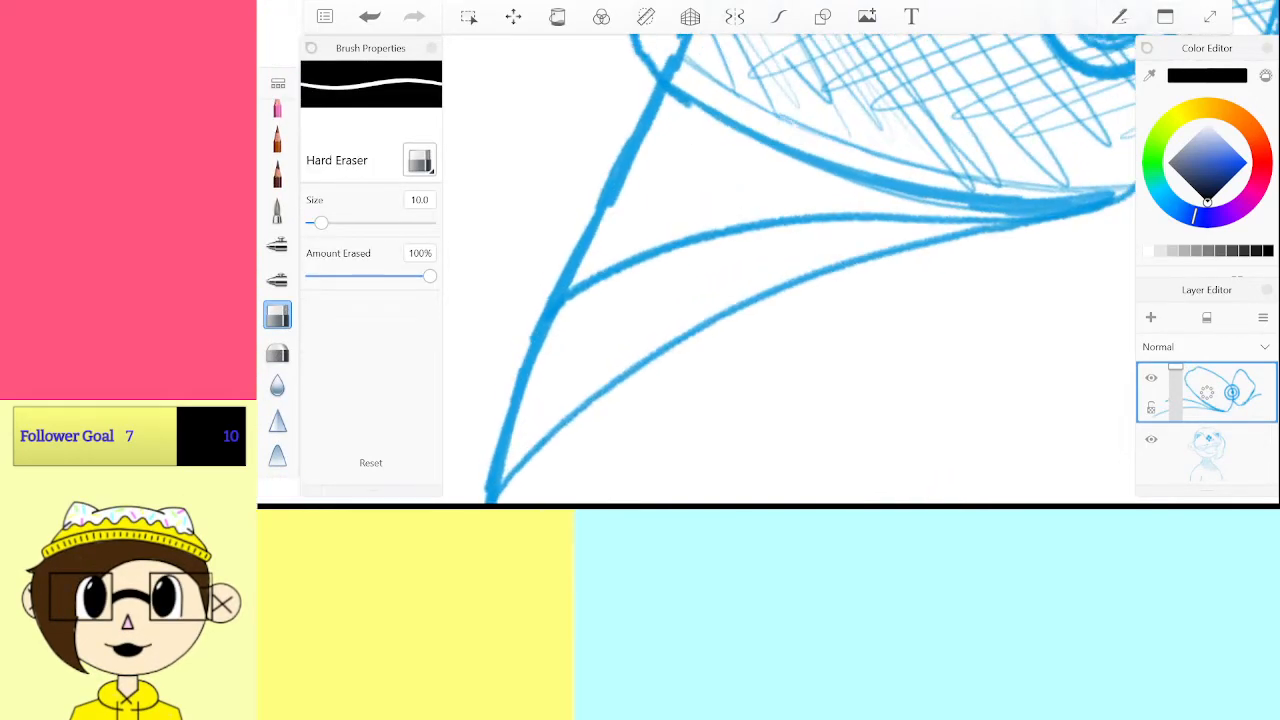
mouse_move(616, 268)
left_mouse_down()
mouse_move(568, 302)
mouse_move(772, 224)
mouse_move(1018, 214)
left_mouse_up()
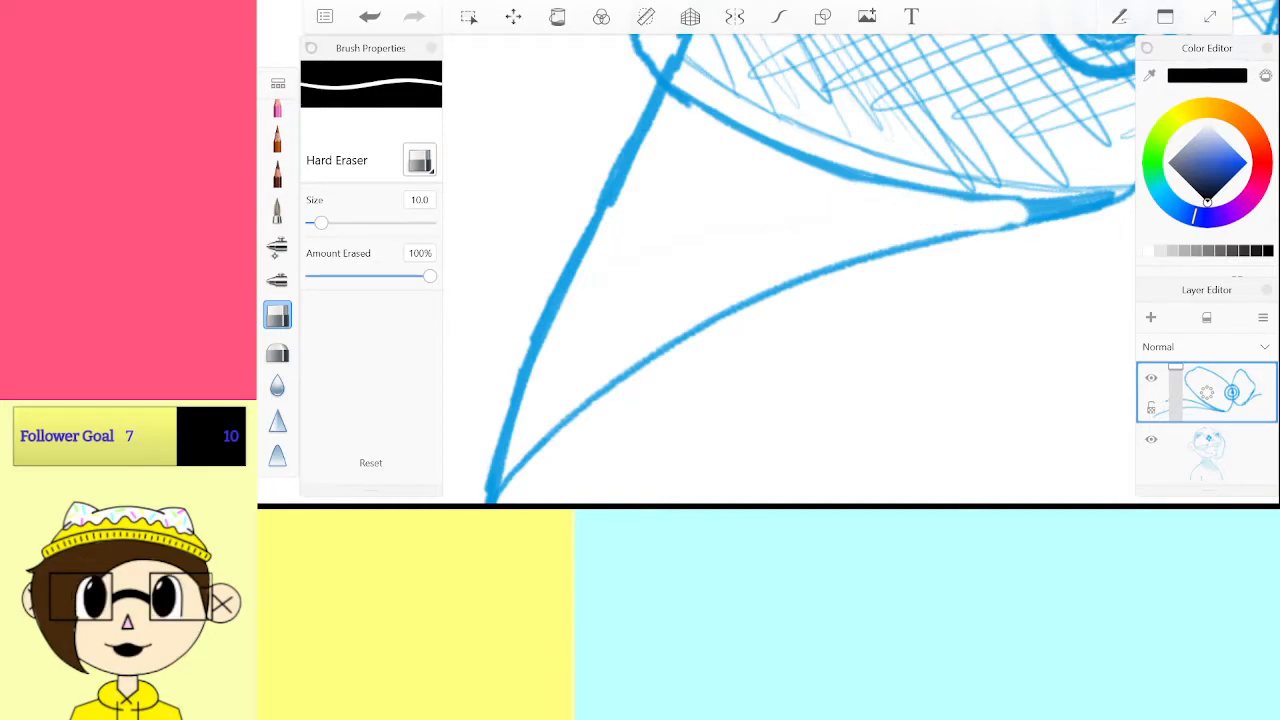
Repair the collar curve and the bow tie's lower edge with the Sky Blue pencil where the eraser cut into them
scroll(278, 260, "up", 5)
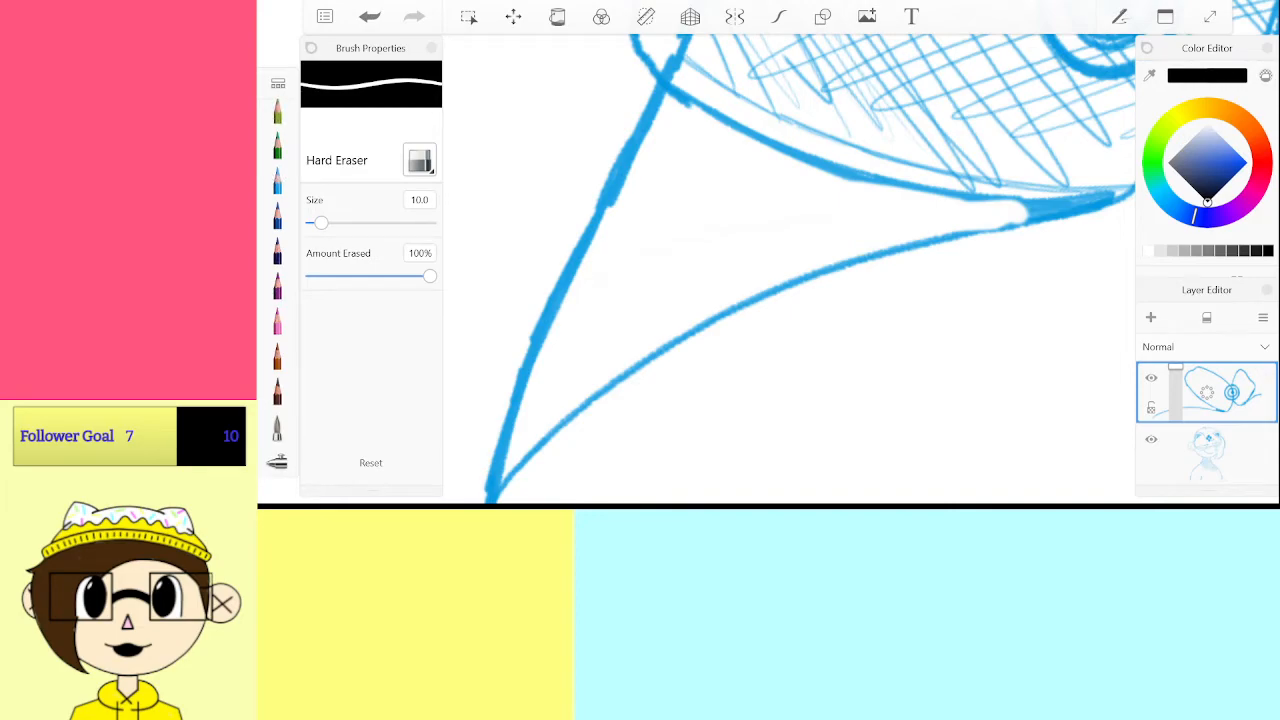
left_click(278, 181)
left_click_drag(930, 239, 1072, 214)
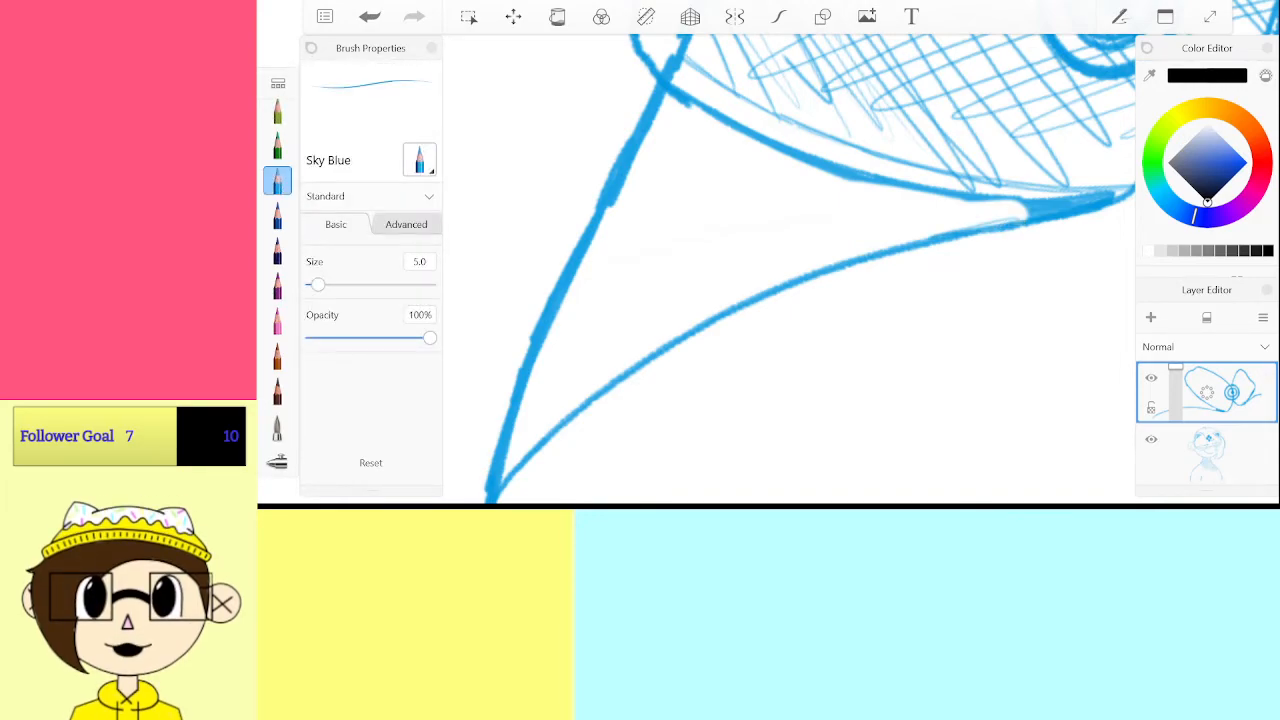
left_click_drag(920, 190, 1038, 204)
scroll(990, 190, "down", 10)
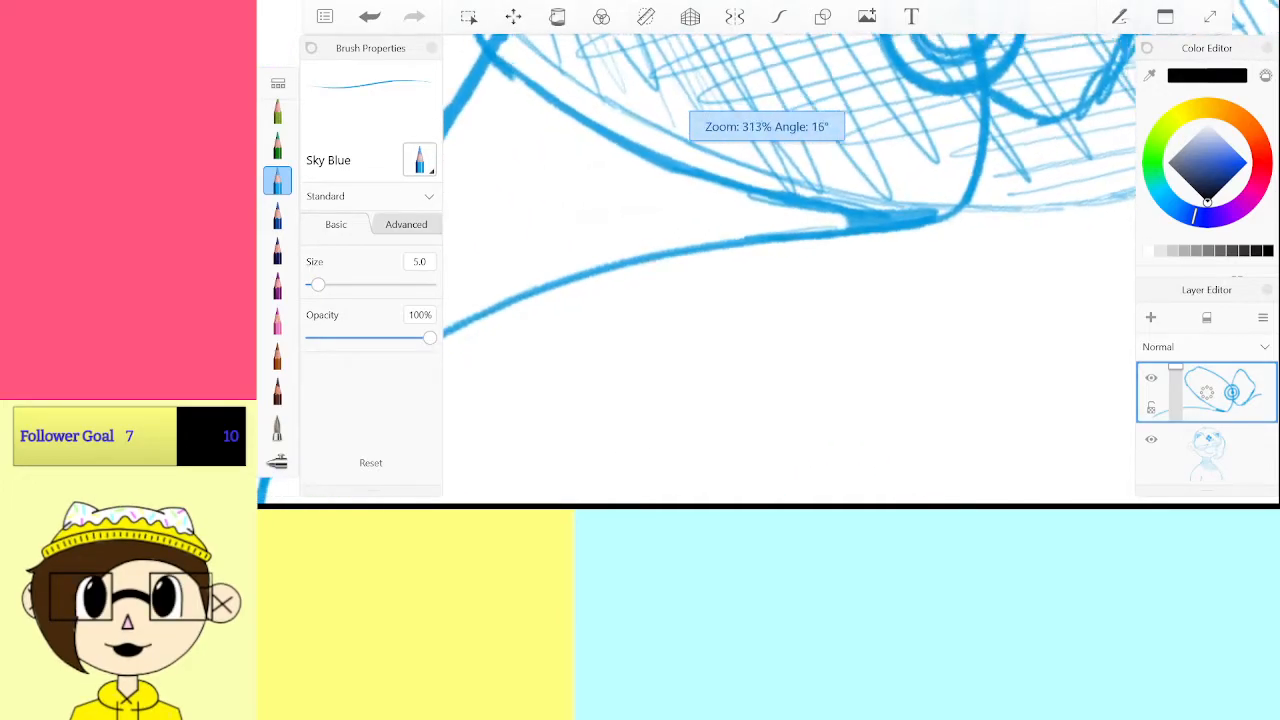
scroll(606, 326, "up", 10)
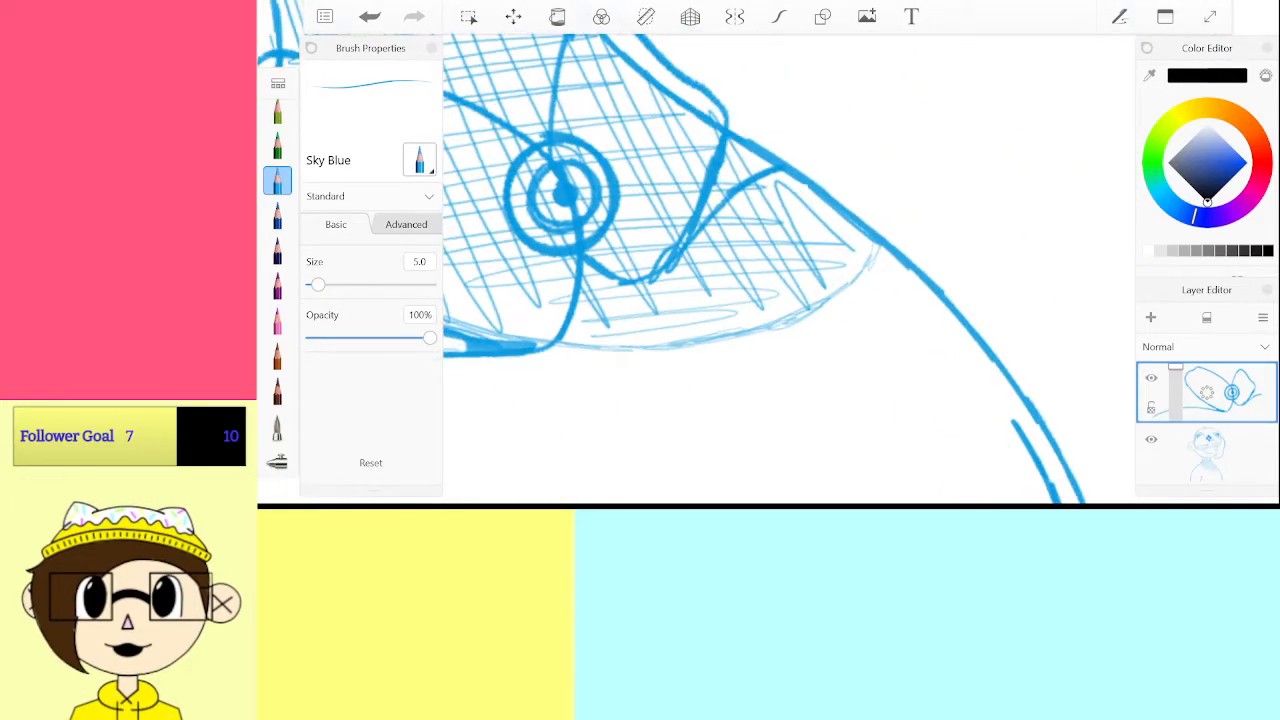
Draw a collar curve from the narrower arm's shoulder to the bow tie's lower tip, replacing the first attempt with a lower one
mouse_move(606, 326)
left_mouse_down()
mouse_move(809, 232)
mouse_move(922, 210)
left_mouse_up()
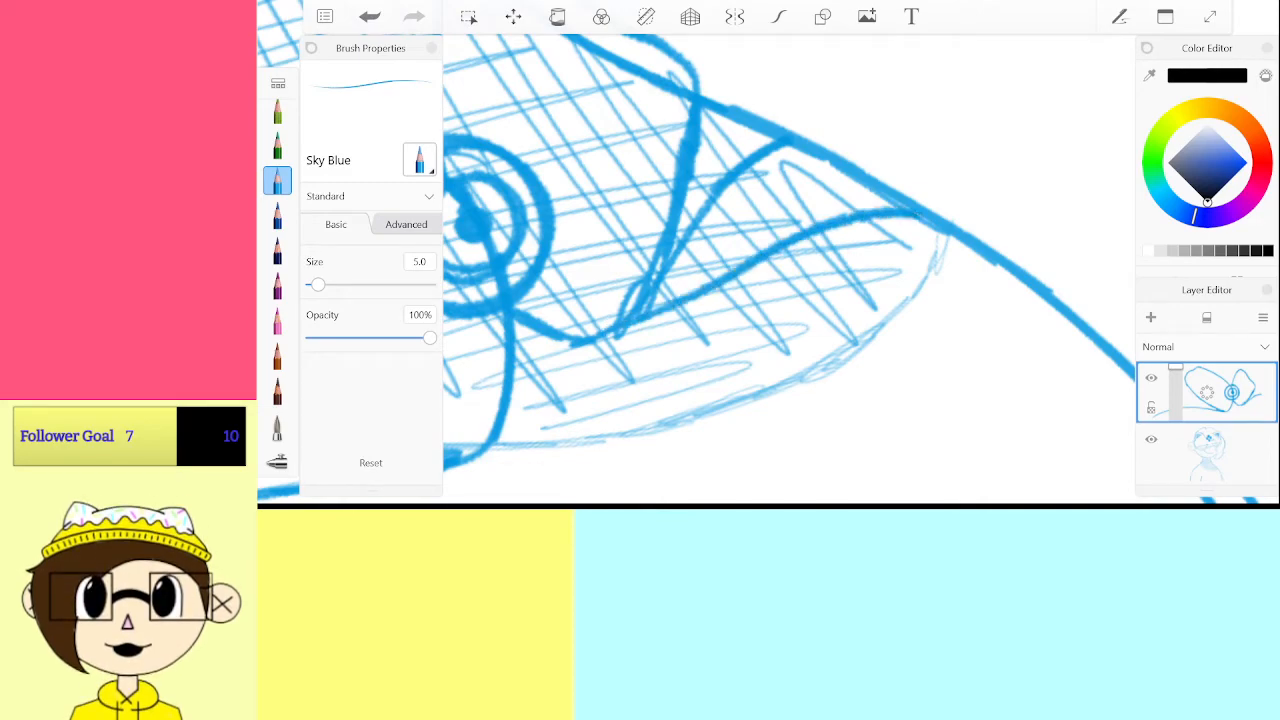
key("ctrl+z")
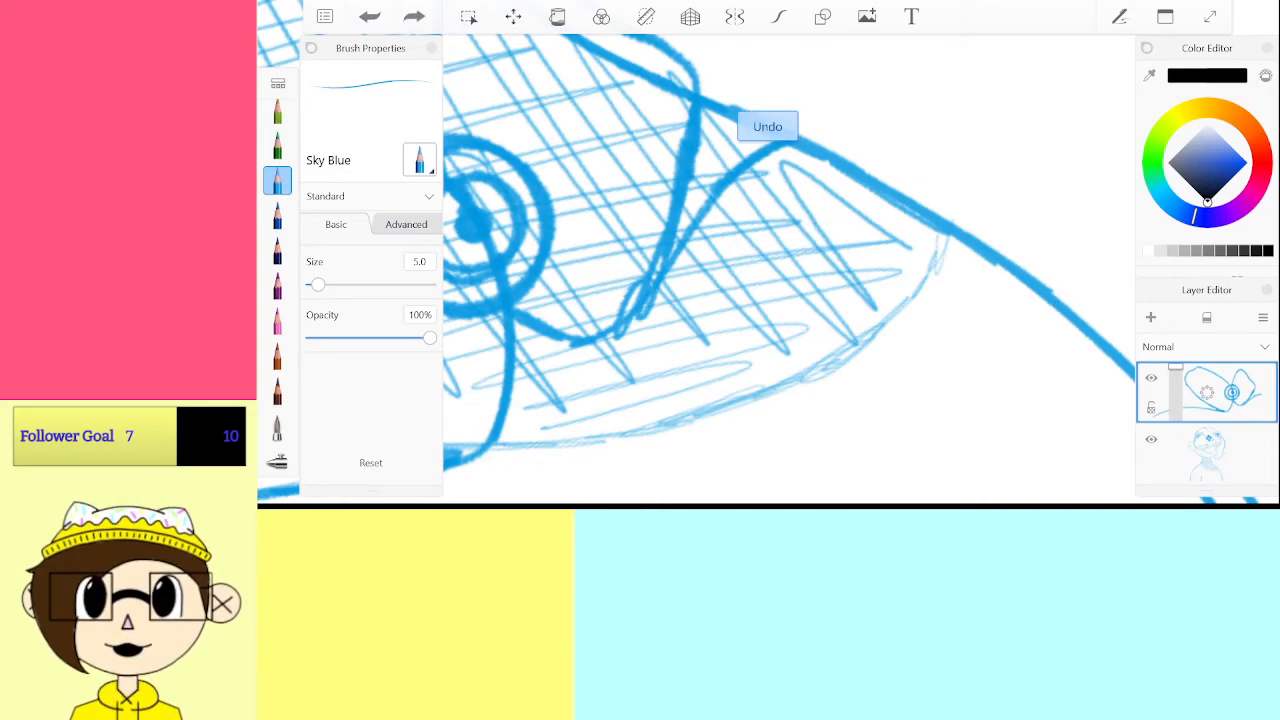
mouse_move(955, 240)
left_mouse_down()
mouse_move(888, 237)
mouse_move(762, 252)
mouse_move(570, 345)
left_mouse_up()
Erase the old upper collar curve between the narrower arm's shoulder outline and the bow tie with the Hard Eraser
left_click_drag(278, 444, 278, 210)
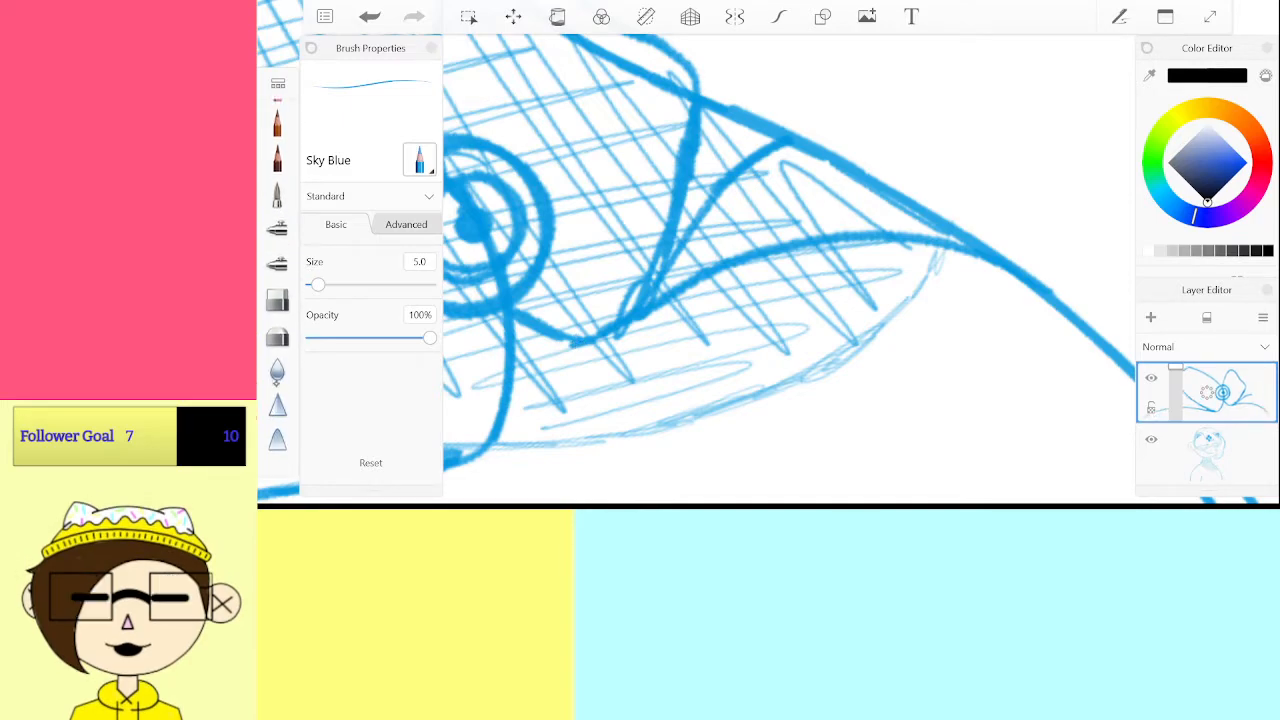
left_click(278, 316)
mouse_move(718, 188)
left_mouse_down()
mouse_move(790, 143)
mouse_move(690, 232)
left_mouse_up()
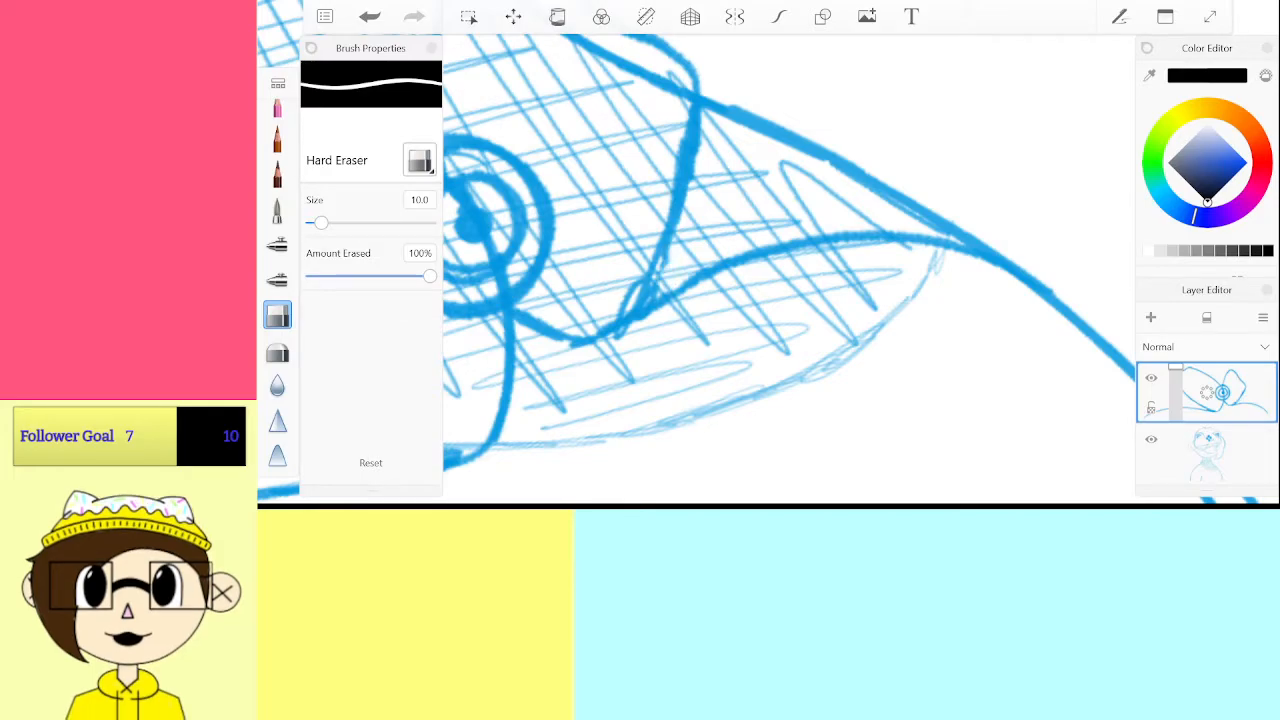
scroll(790, 268, "down", 8)
scroll(850, 190, "up", 10)
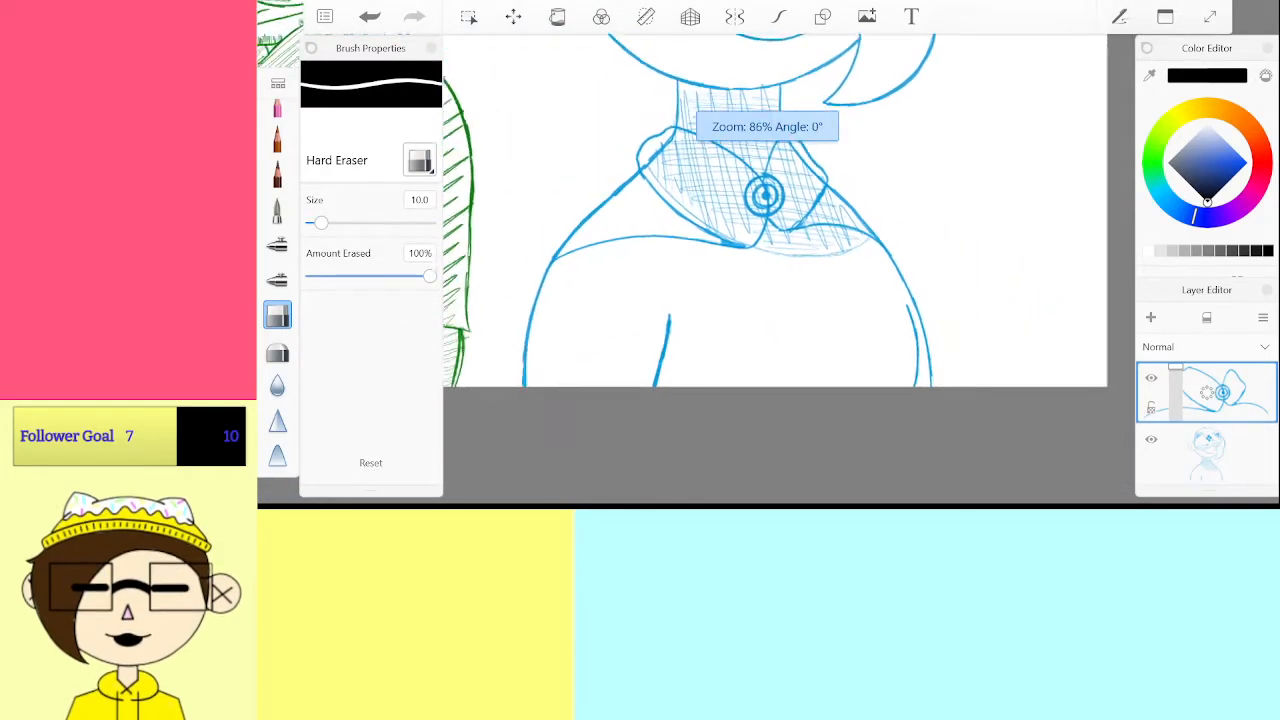
scroll(848, 182, "up", 2)
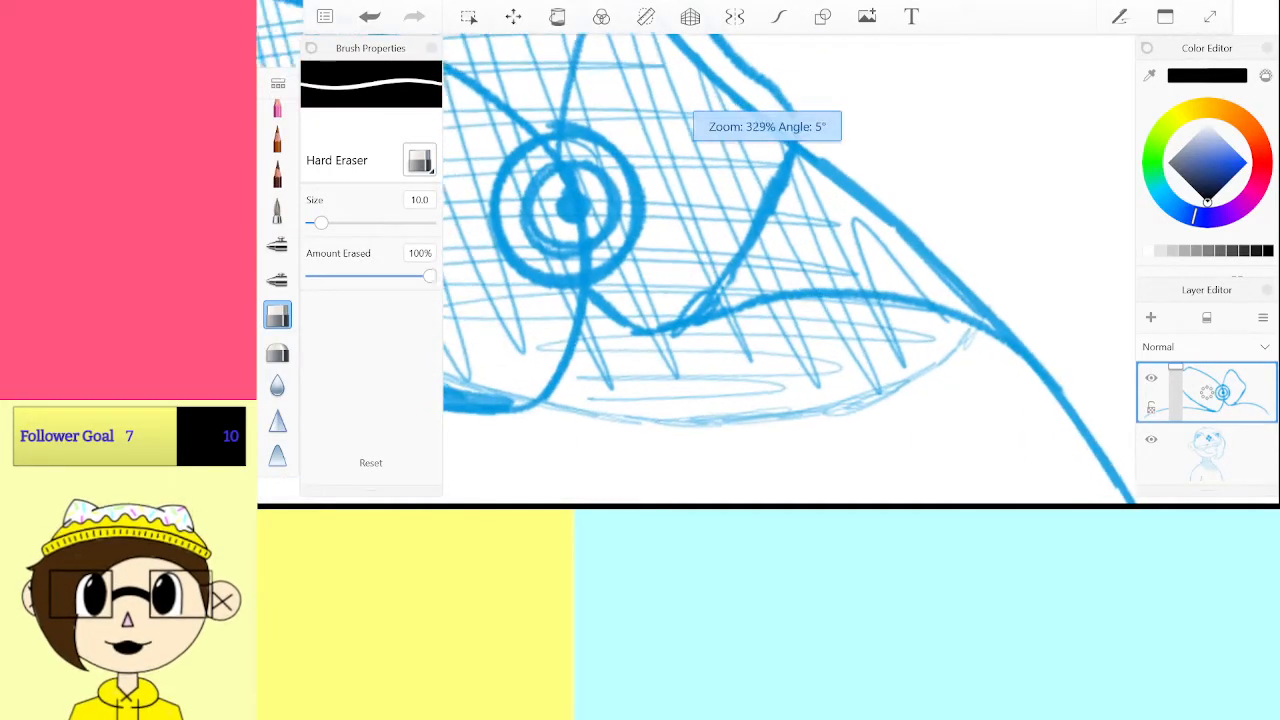
Draw a lower bottom edge for the smaller bow tie wing with the Sky Blue pencil and thicken the adjoining collar curve
scroll(280, 260, "down", 3)
left_click(277, 241)
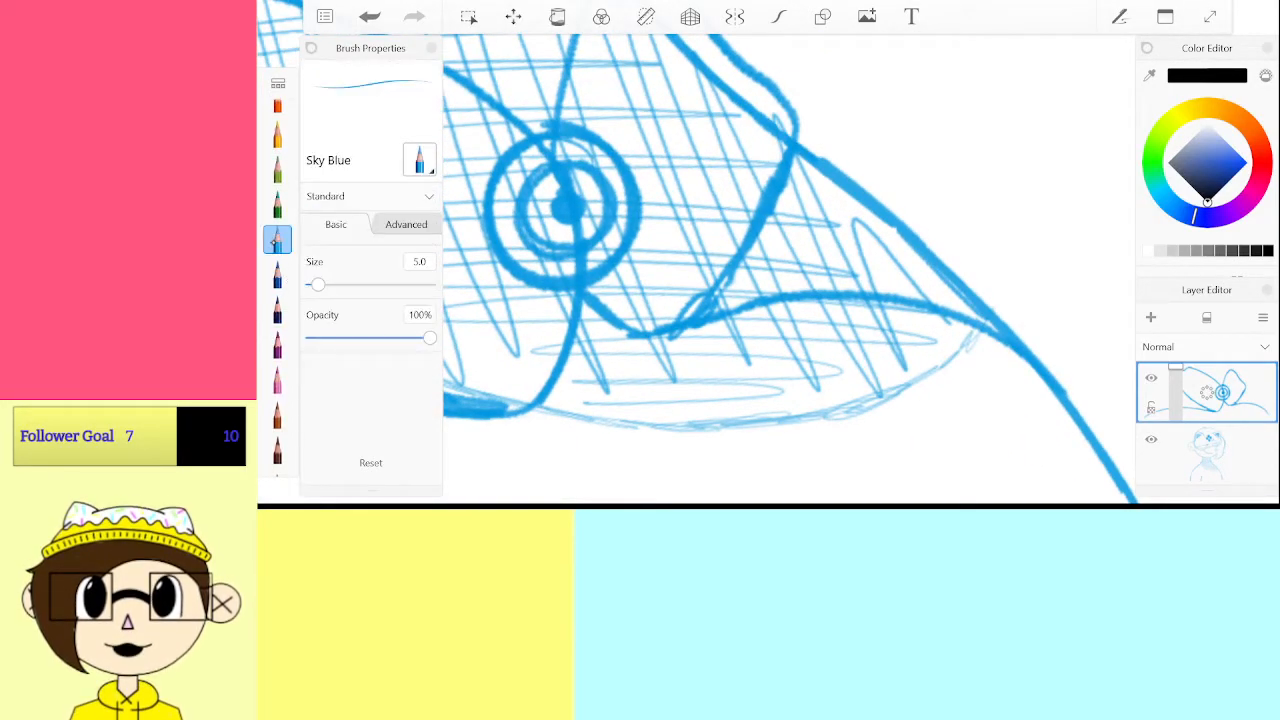
left_click_drag(608, 340, 646, 361)
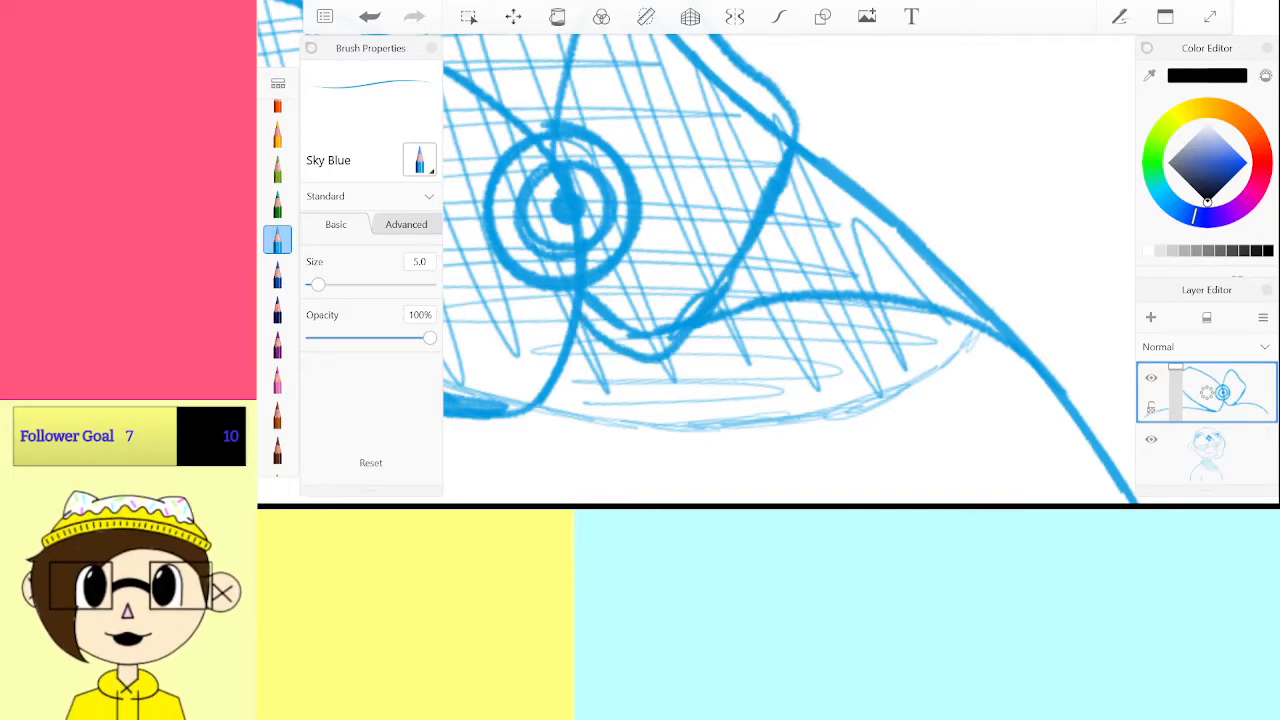
mouse_move(704, 334)
left_mouse_down()
mouse_move(794, 299)
mouse_move(934, 308)
mouse_move(1010, 368)
left_mouse_up()
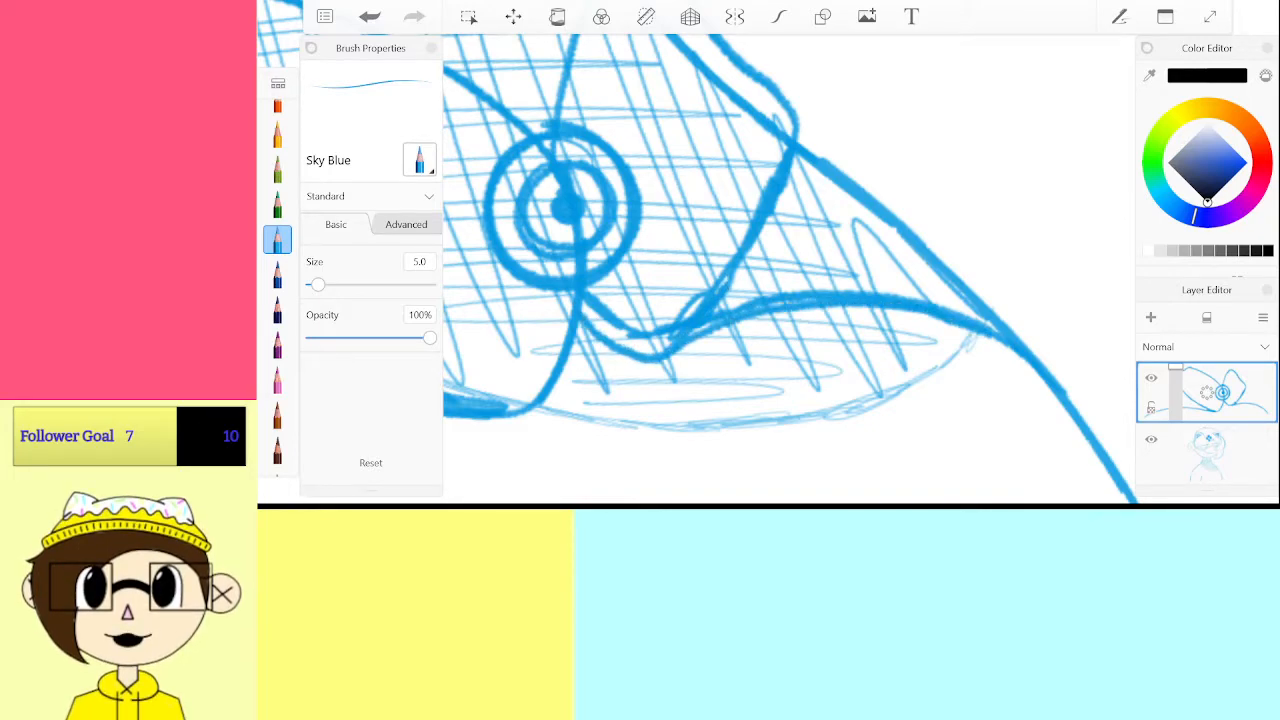
Erase the smaller bow tie wing's old bottom edge and the stray lines at its tip with the Hard Eraser
scroll(277, 290, "down", 5)
scroll(280, 290, "down", 2)
left_click(277, 316)
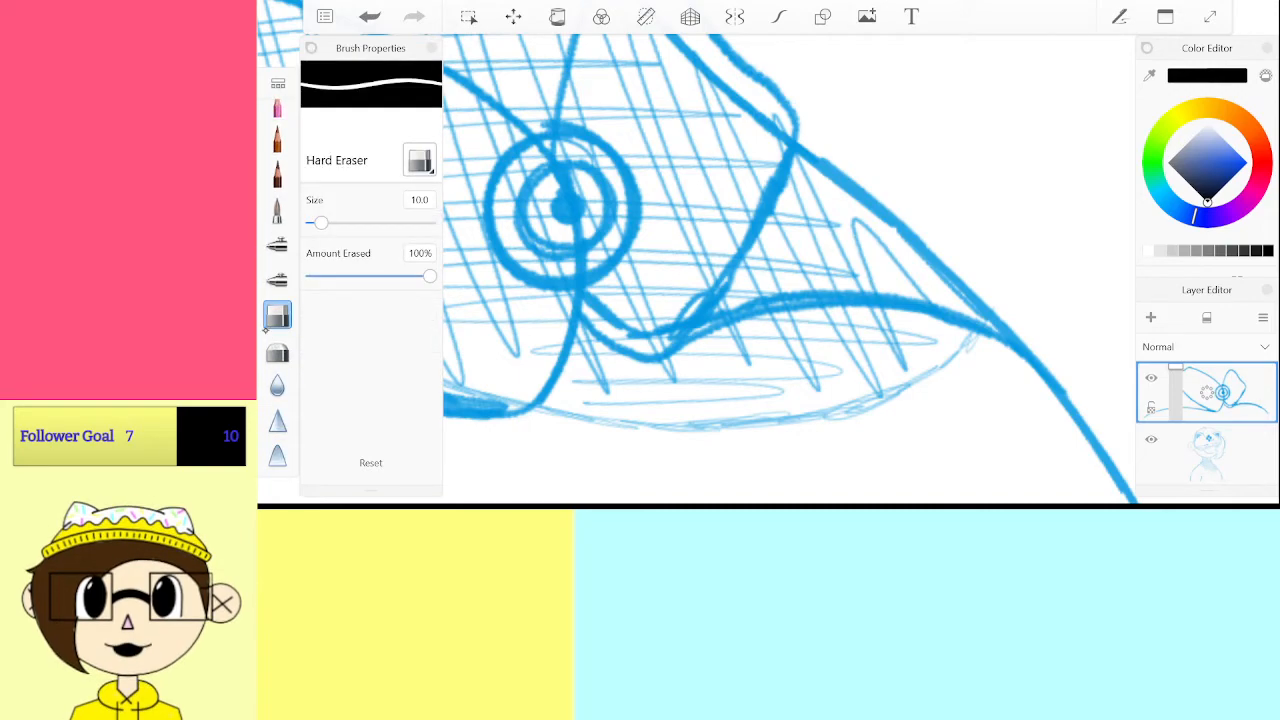
left_click_drag(586, 300, 610, 318)
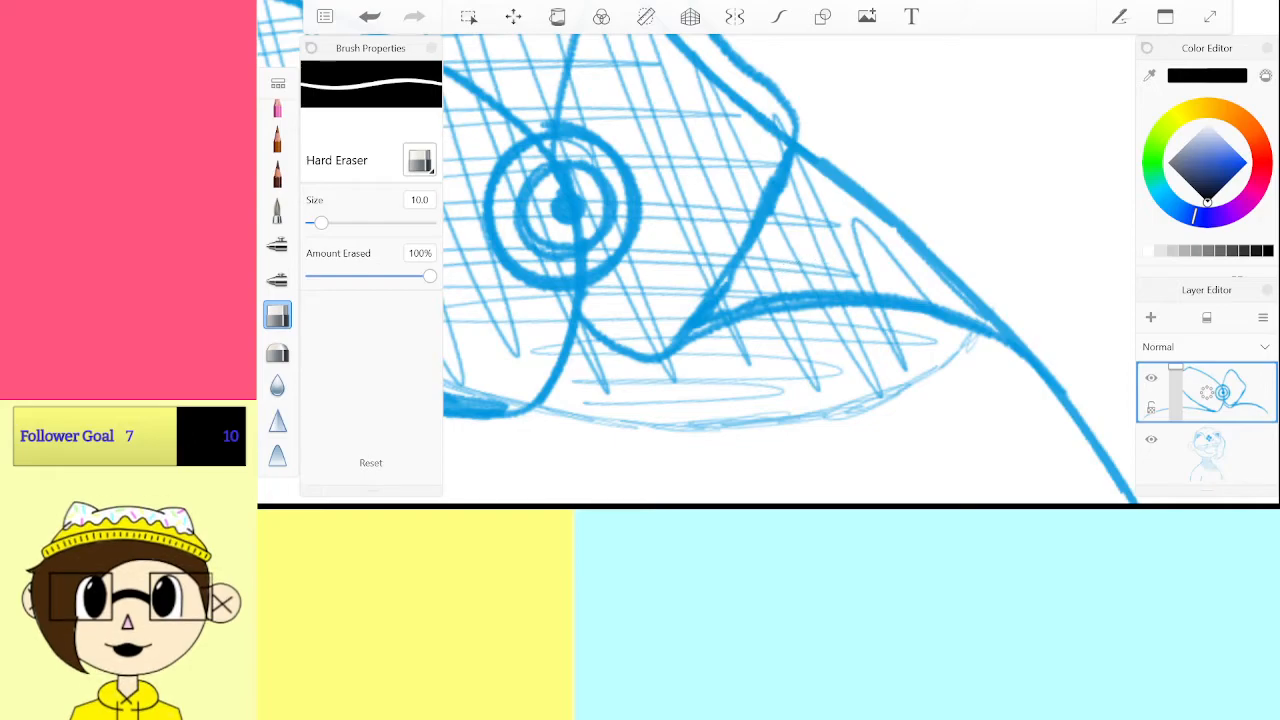
scroll(790, 268, "down", 5)
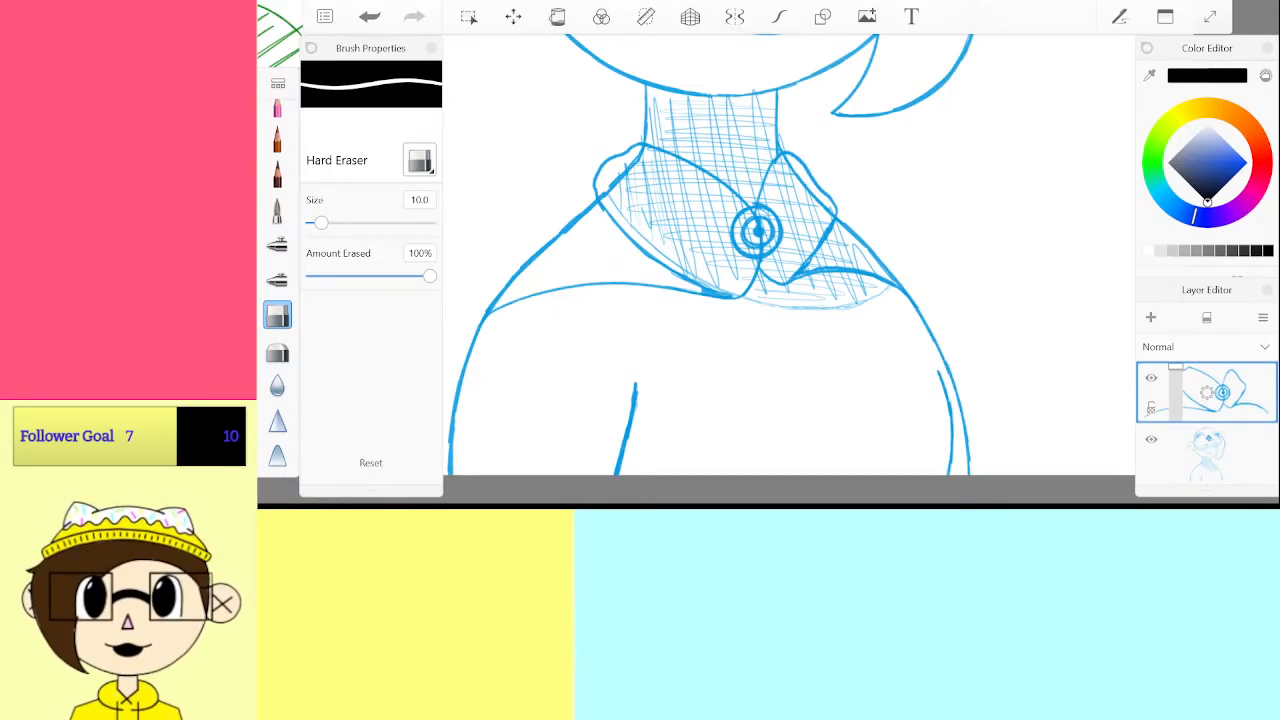
scroll(1080, 440, "down", 2)
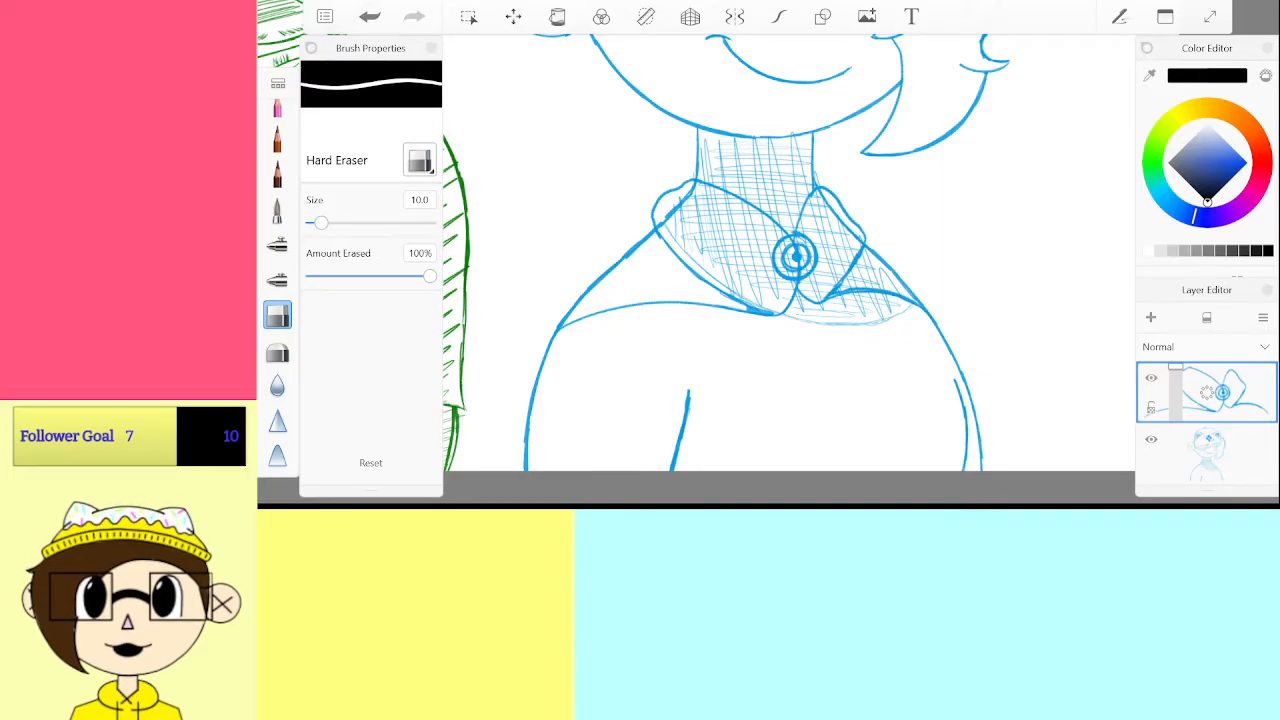
Draw a curved chest line joining the upper tips of the two inner arm lines with the Sky Blue pencil, redoing the first attempt
scroll(789, 268, "up", 5)
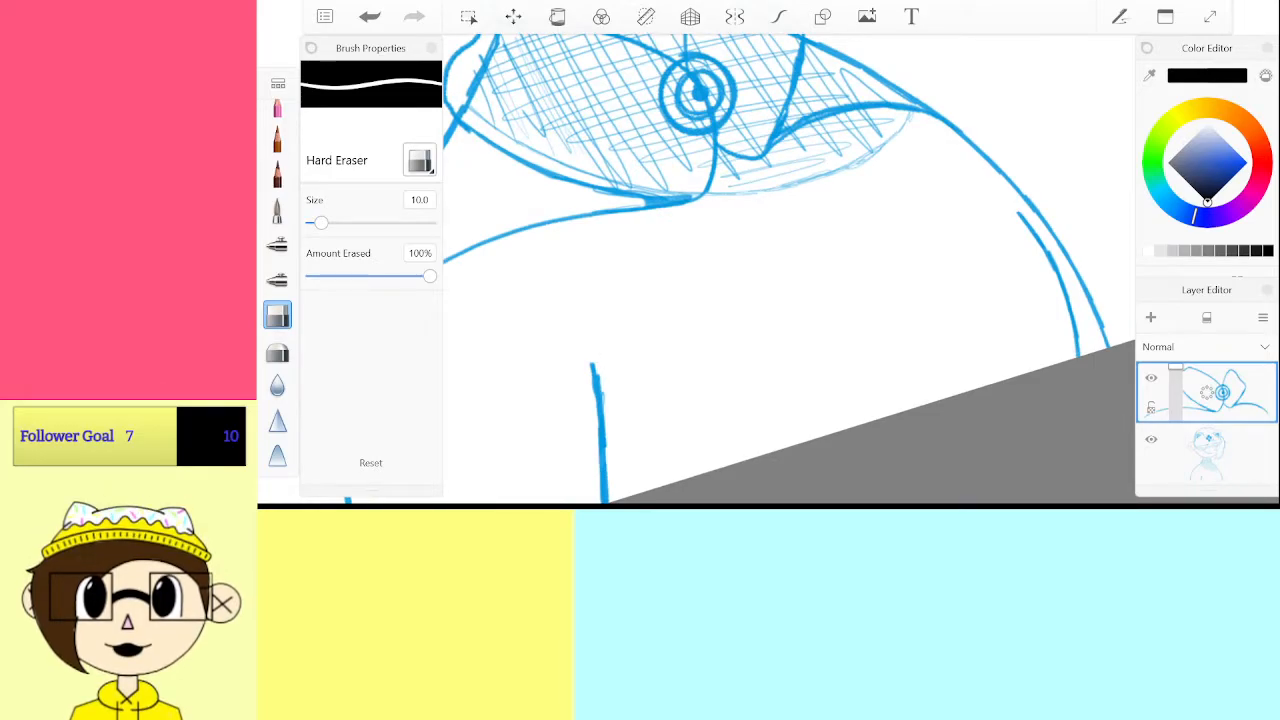
scroll(277, 300, "up", 5)
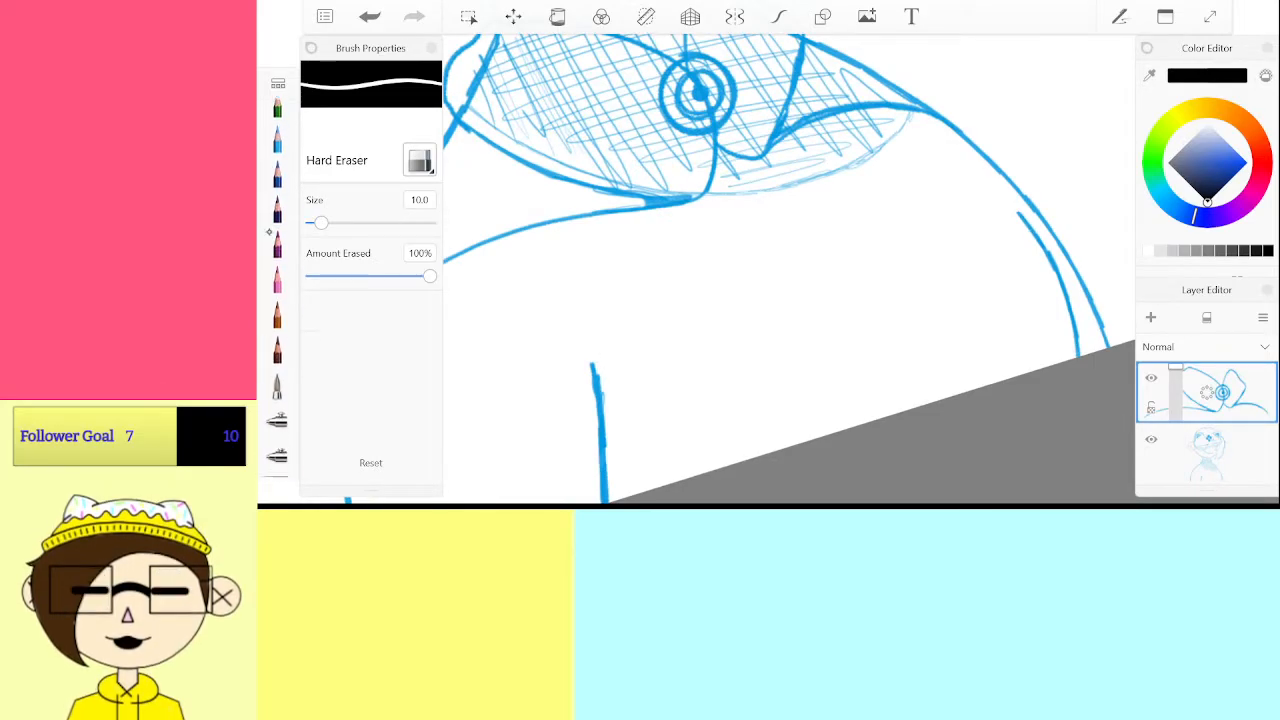
left_click(277, 175)
scroll(789, 270, "down", 5)
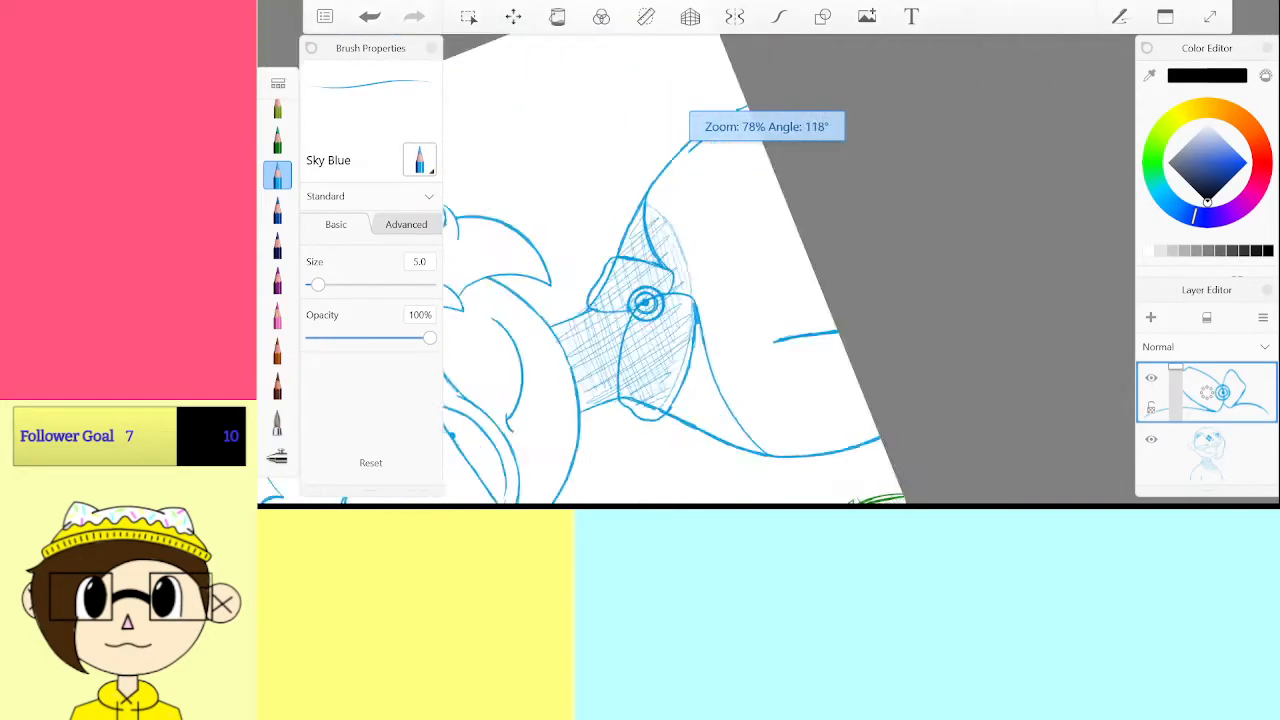
scroll(789, 270, "up", 5)
scroll(789, 270, "up", 1)
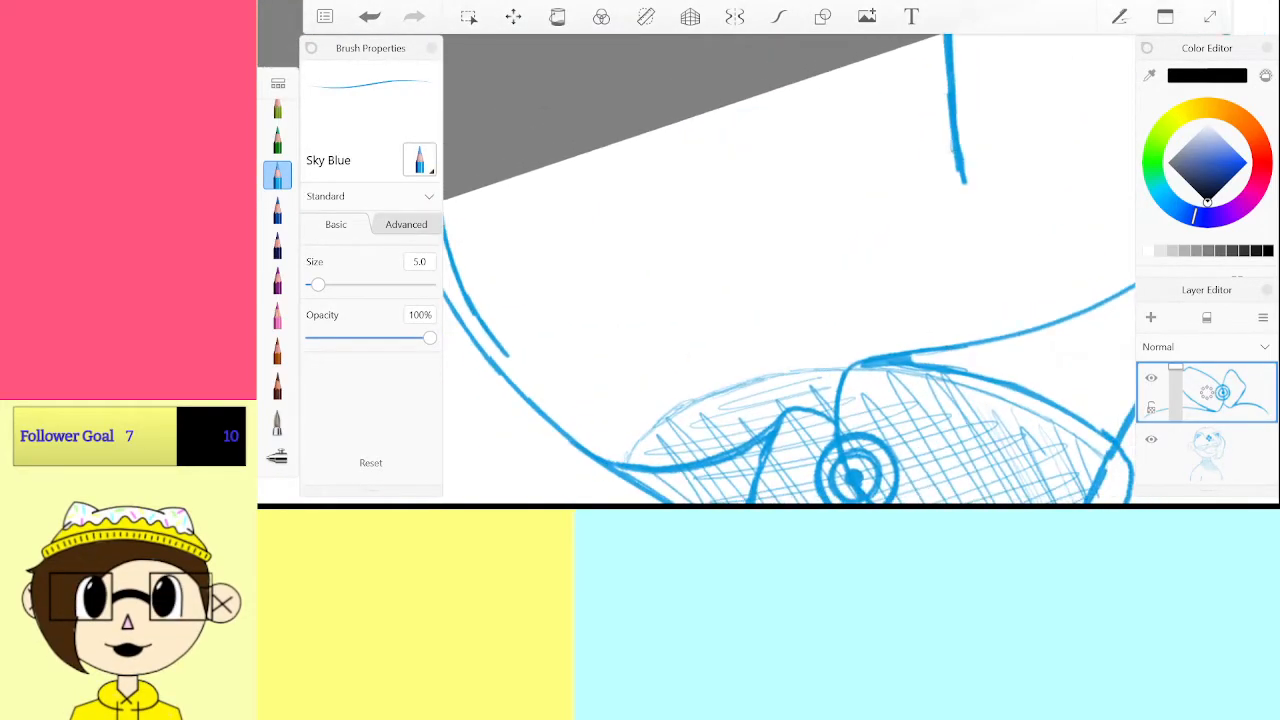
mouse_move(527, 343)
left_mouse_down()
mouse_move(835, 212)
mouse_move(975, 188)
mouse_move(814, 207)
mouse_move(543, 328)
left_mouse_up()
key("ctrl+z")
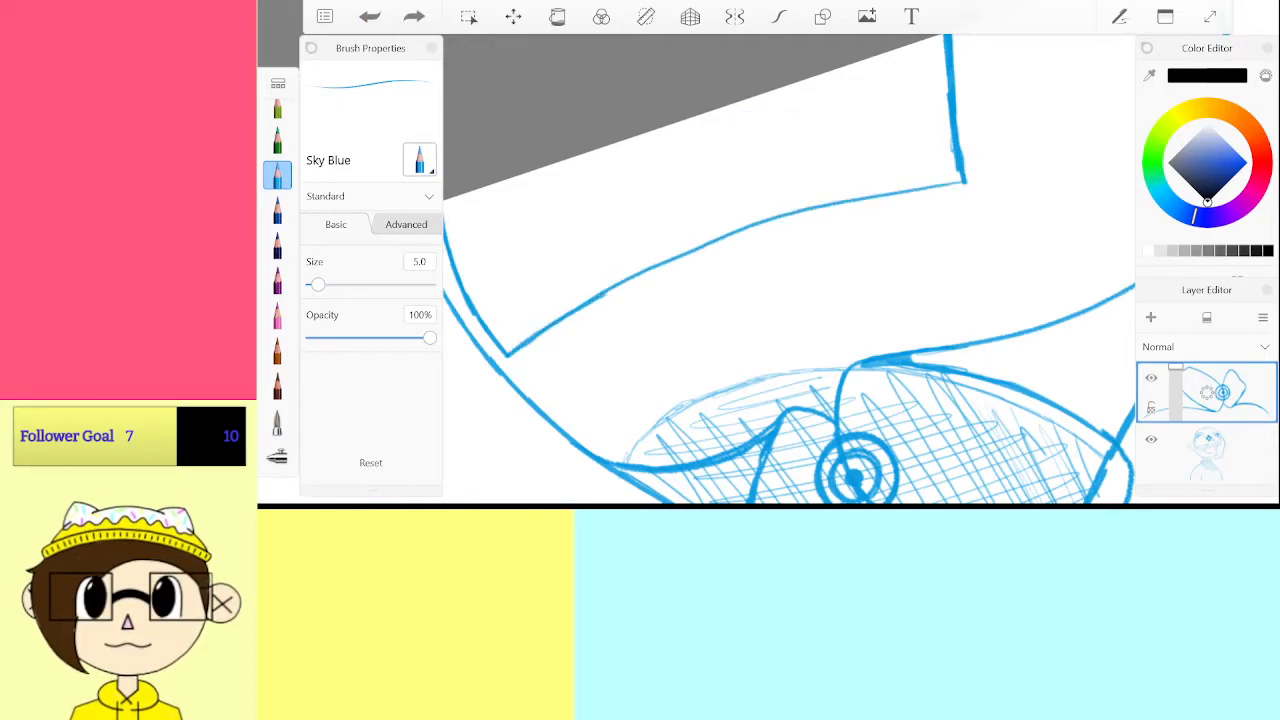
left_click_drag(927, 188, 964, 182)
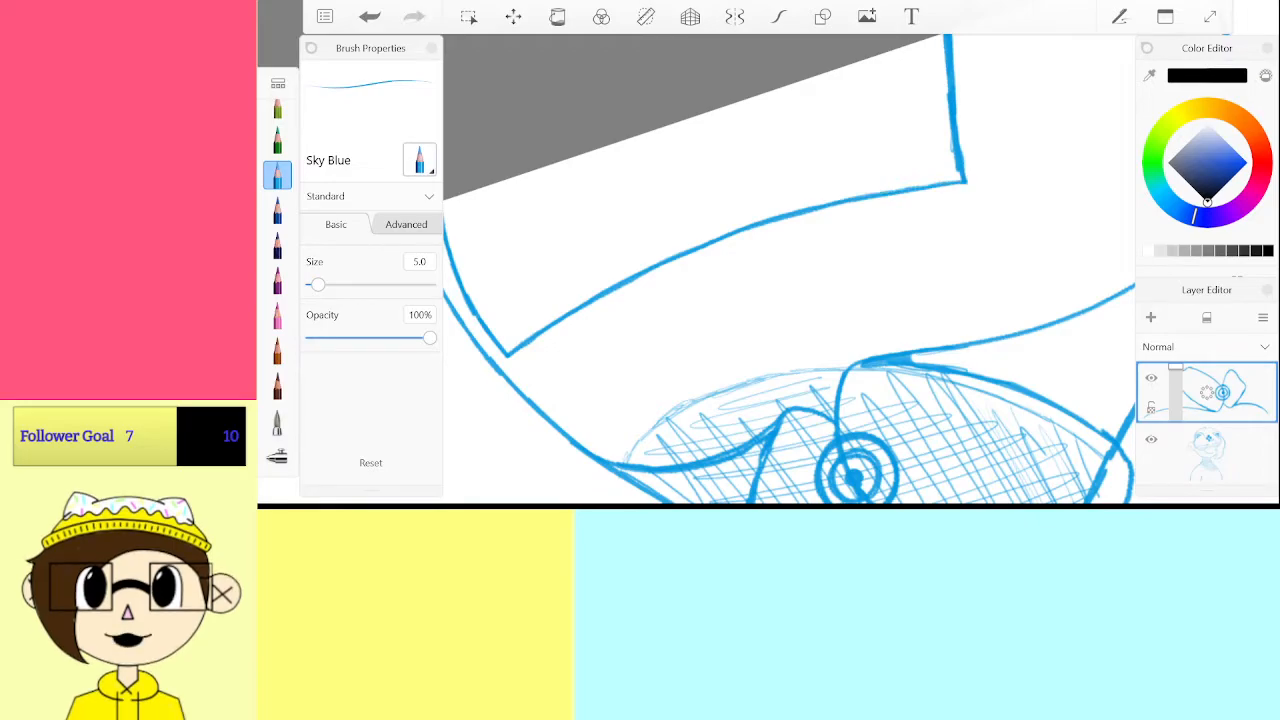
Draw a curve from the wider arm's inner line tip across the arm, curling past its outer outline, replacing the earlier attempts
scroll(789, 270, "down", 5)
left_click_drag(824, 322, 760, 272)
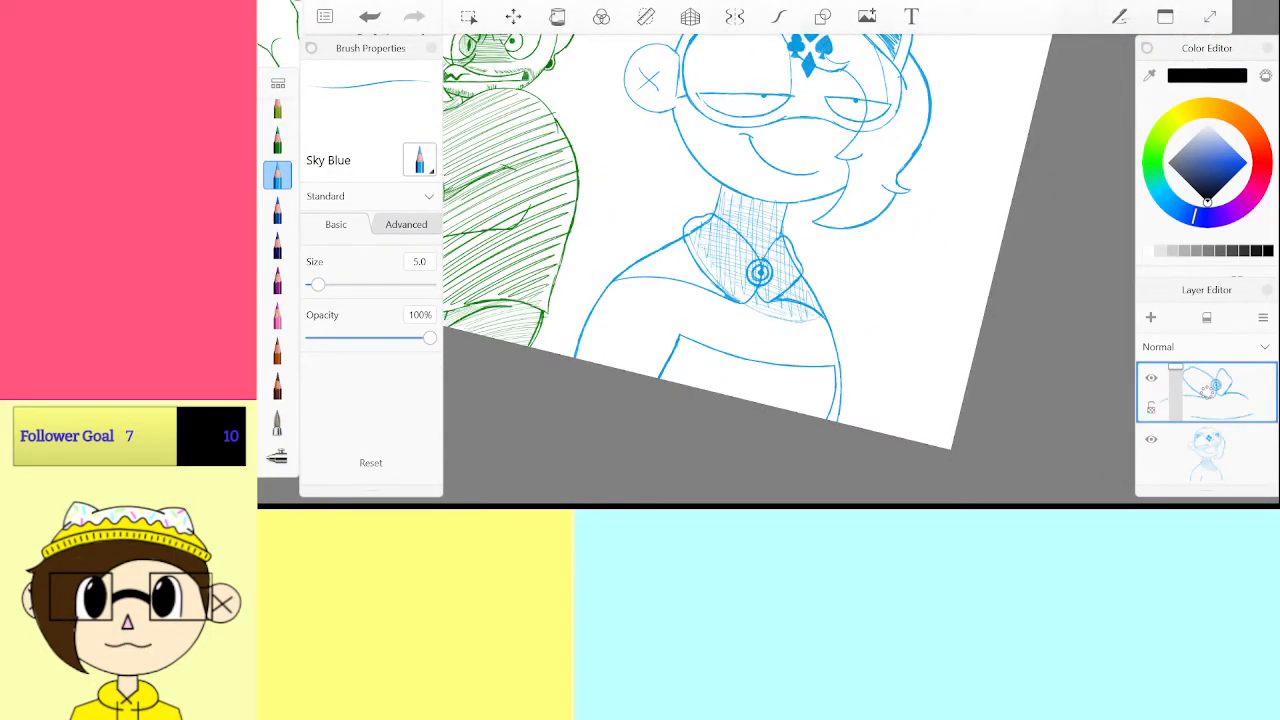
scroll(789, 270, "up", 6)
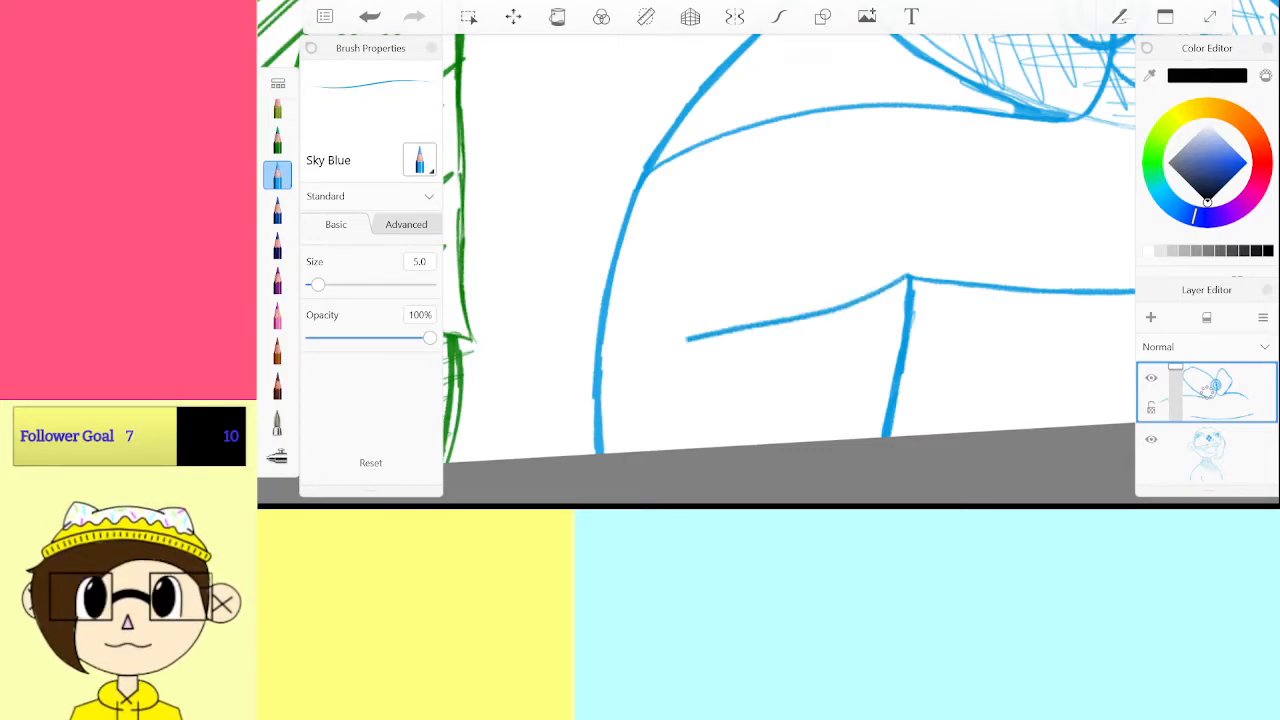
left_click_drag(686, 338, 578, 380)
key("ctrl+z")
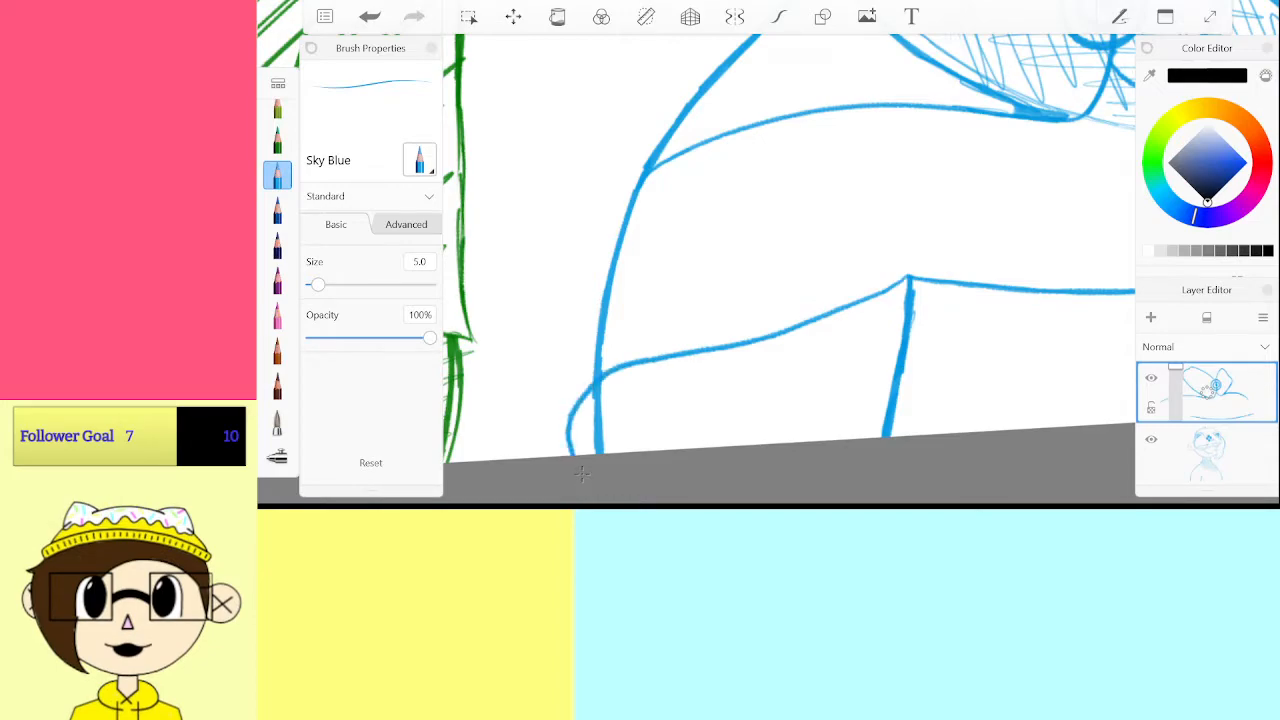
key("ctrl+z")
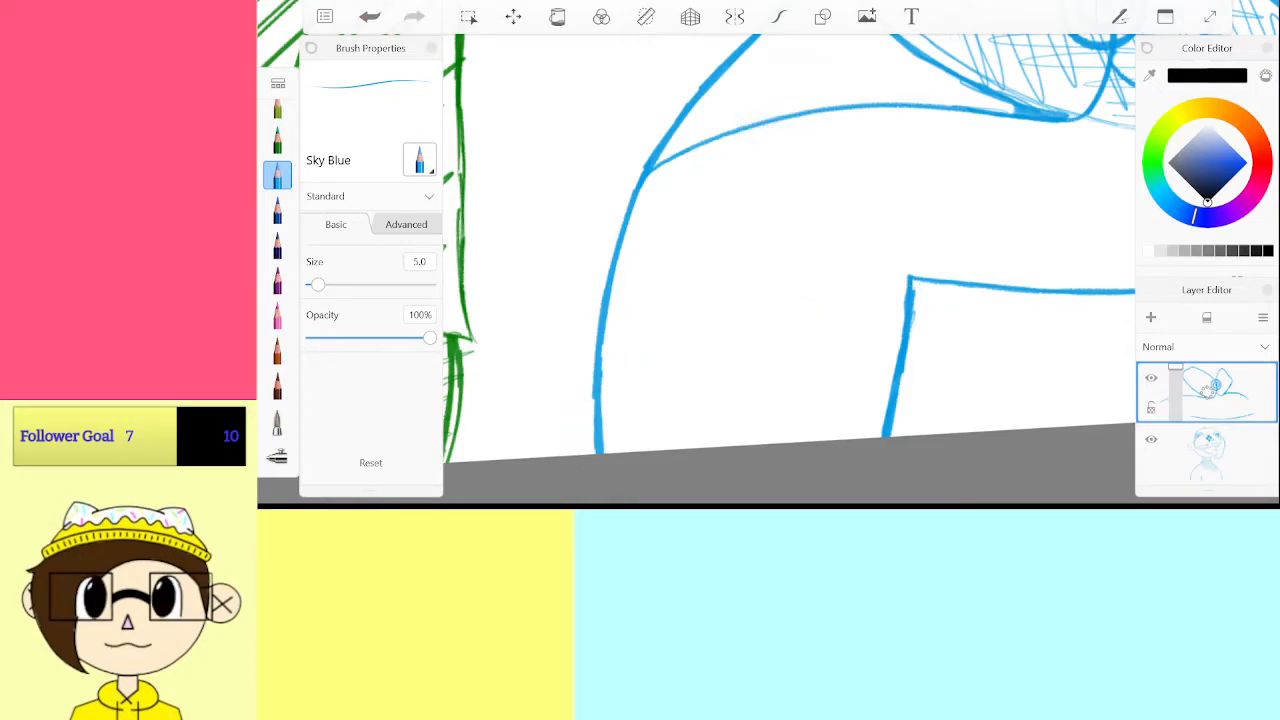
mouse_move(855, 308)
left_mouse_down()
mouse_move(585, 371)
mouse_move(584, 454)
left_mouse_up()
scroll(740, 290, "down", 5)
Draw a thickened line from the wider arm's inner line tip up to the bottom of the bow tie
scroll(790, 270, "up", 5)
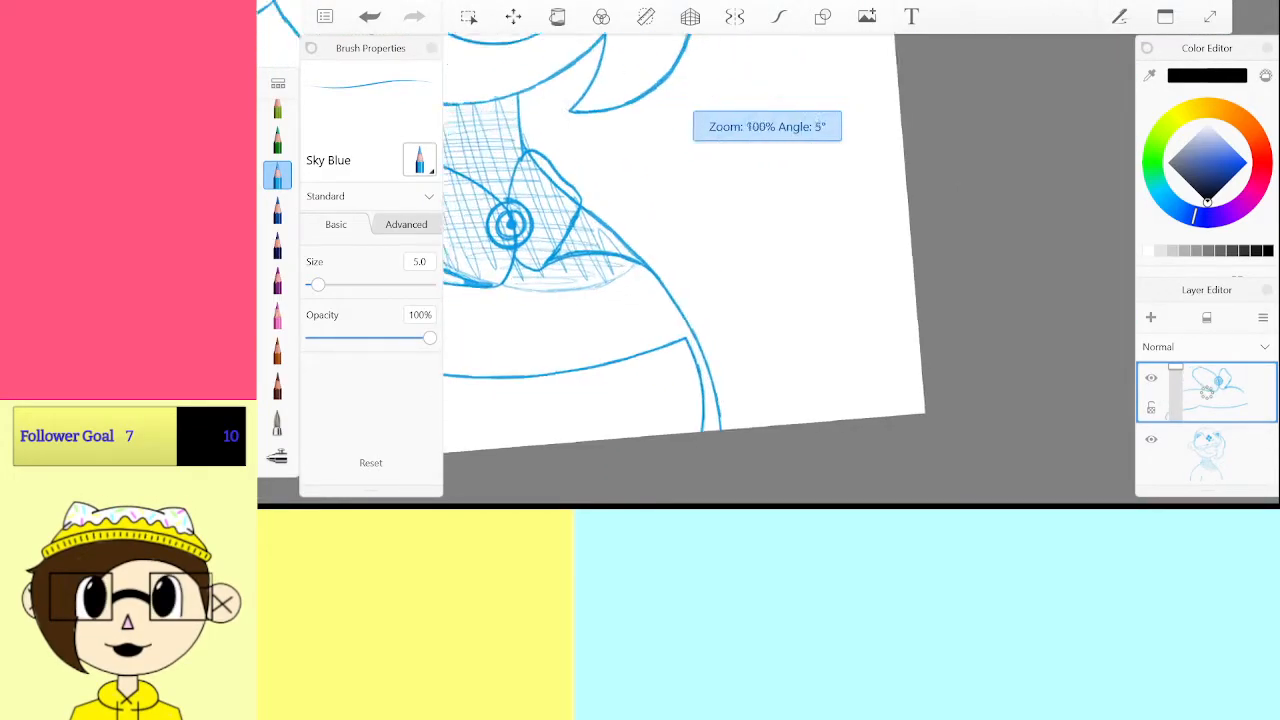
scroll(790, 270, "down", 5)
scroll(790, 270, "up", 6)
scroll(790, 270, "down", 5)
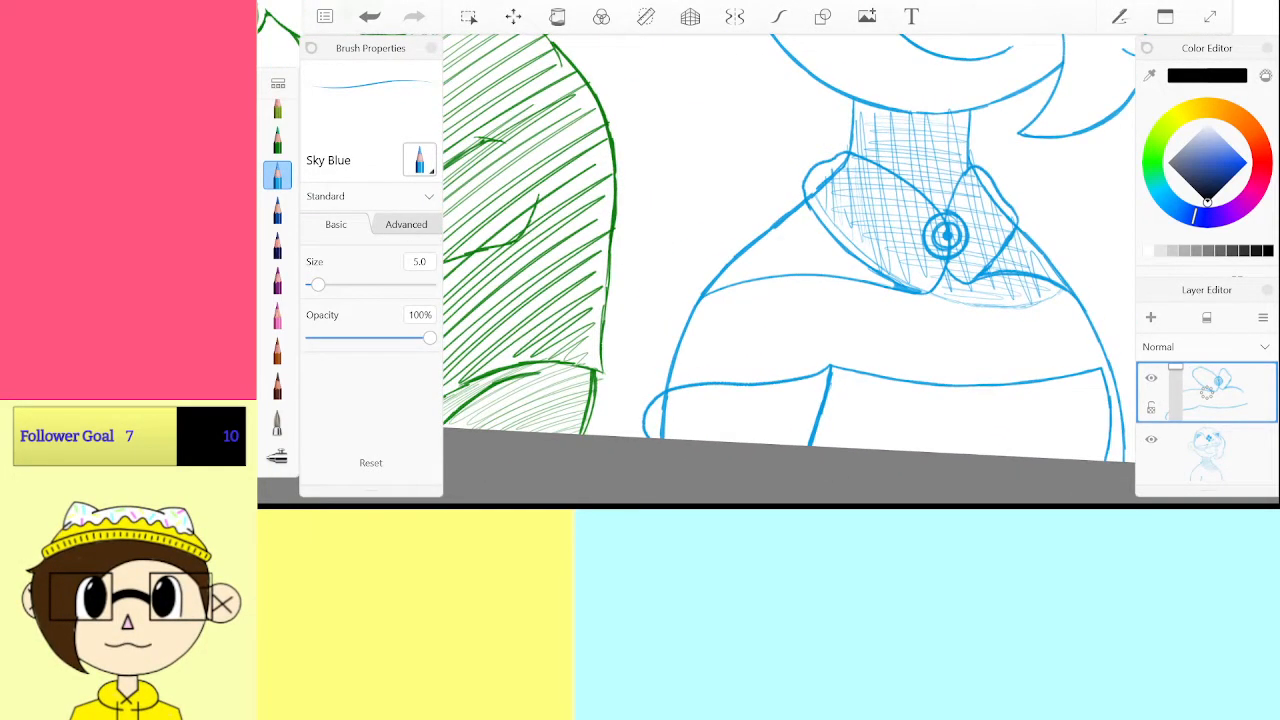
scroll(790, 270, "up", 3)
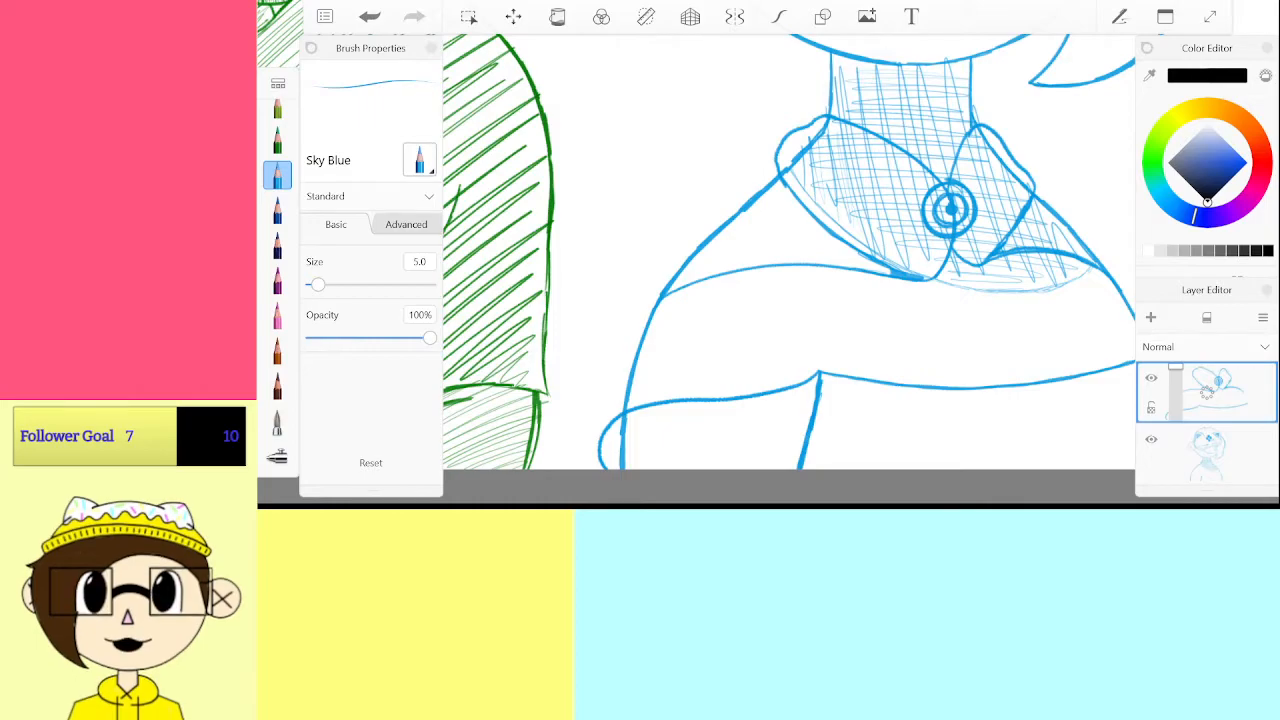
scroll(790, 270, "up", 4)
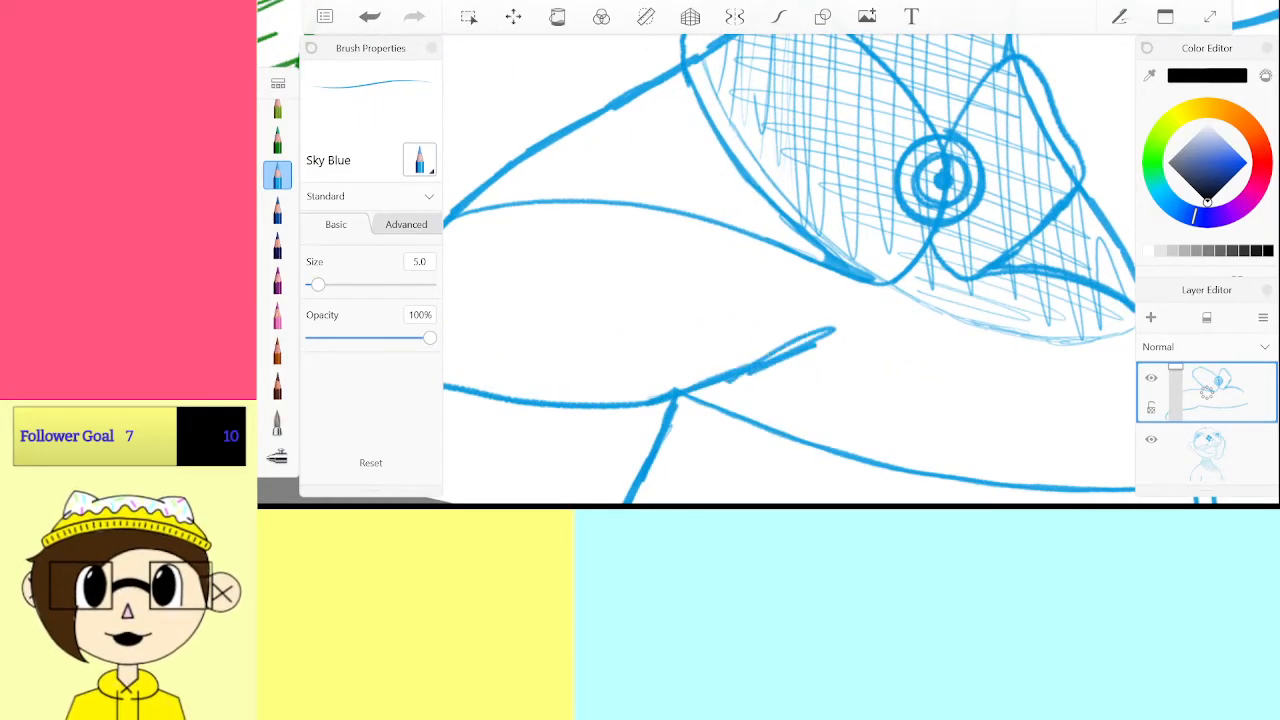
mouse_move(943, 180)
left_mouse_down()
mouse_move(500, 223)
mouse_move(555, 385)
left_mouse_up()
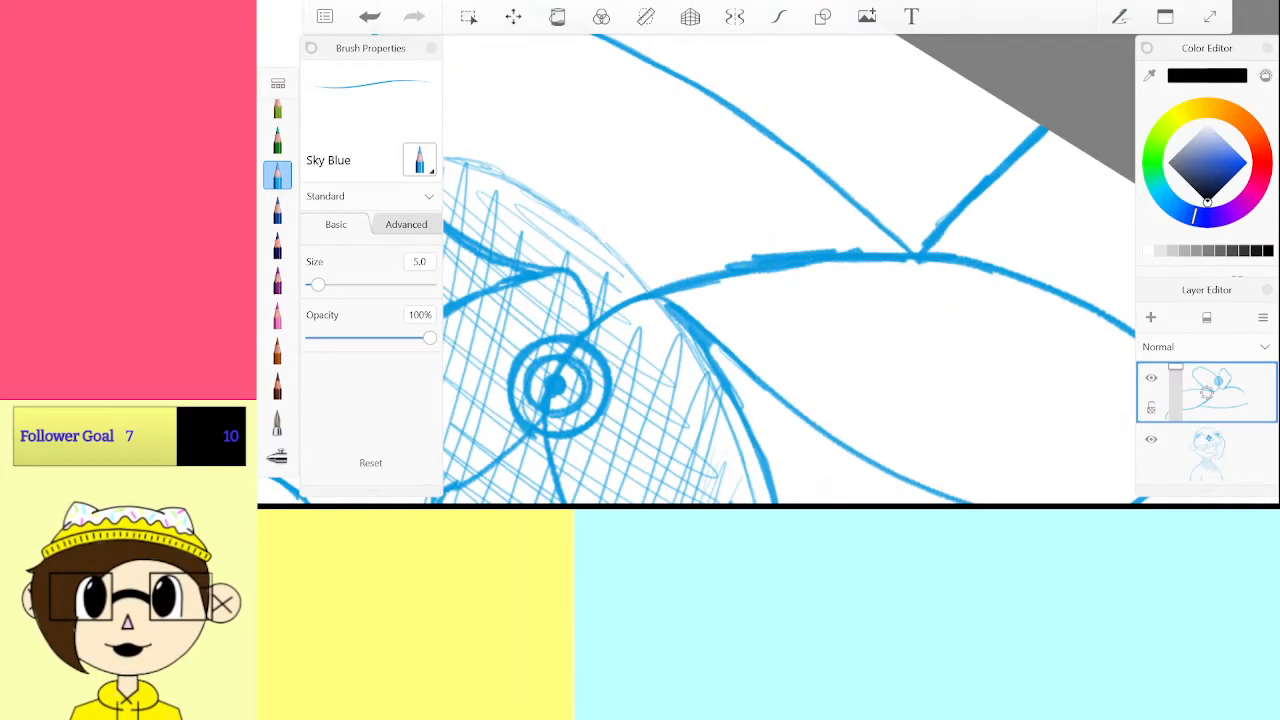
mouse_move(555, 385)
left_mouse_down()
mouse_move(840, 314)
mouse_move(860, 260)
mouse_move(757, 177)
mouse_move(646, 254)
left_mouse_up()
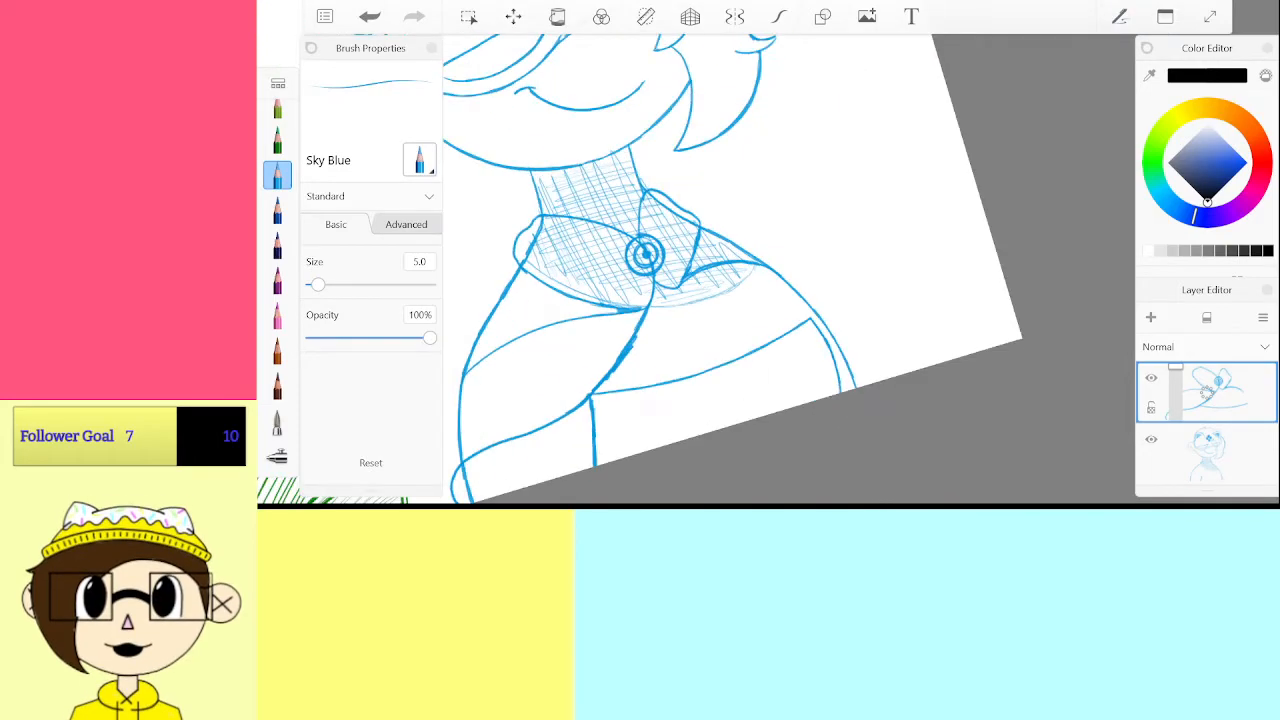
Draw a curl from the narrower arm's inner tip past its outer outline, and a line joining that tip to the bow tie
scroll(760, 300, "up", 8)
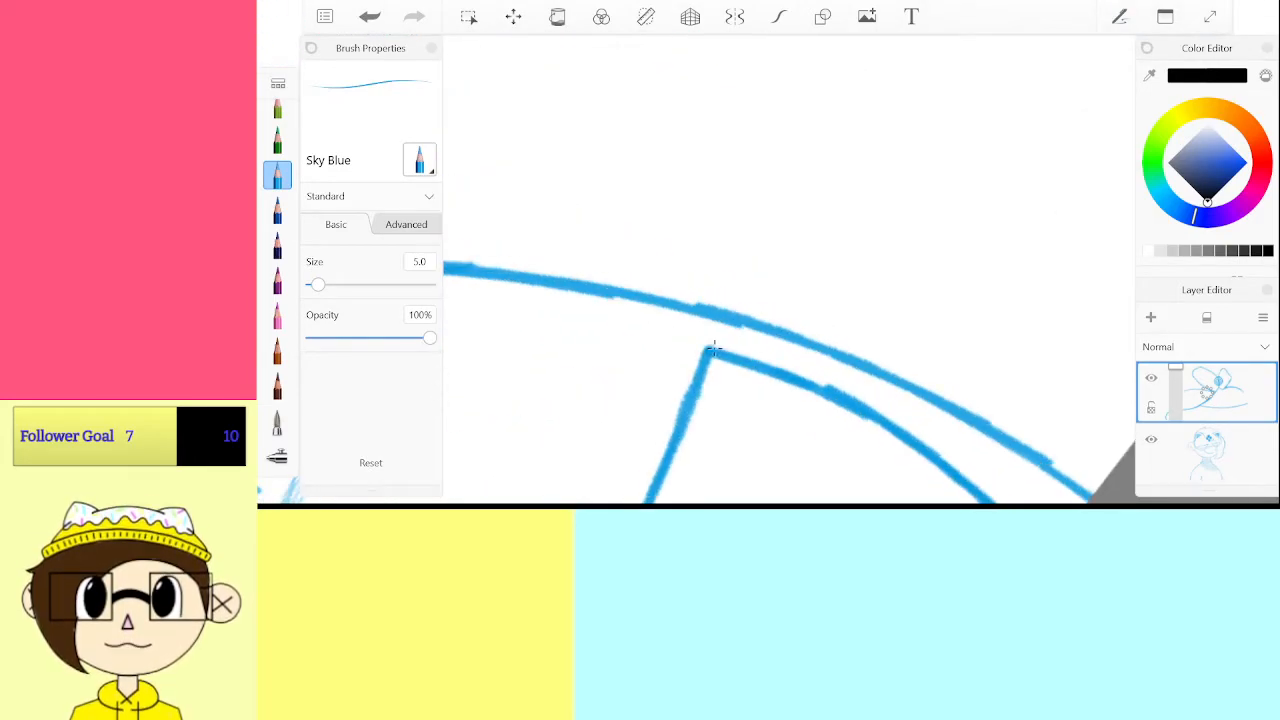
mouse_move(785, 332)
left_mouse_down()
mouse_move(906, 345)
mouse_move(907, 378)
left_mouse_up()
scroll(789, 270, "down", 5)
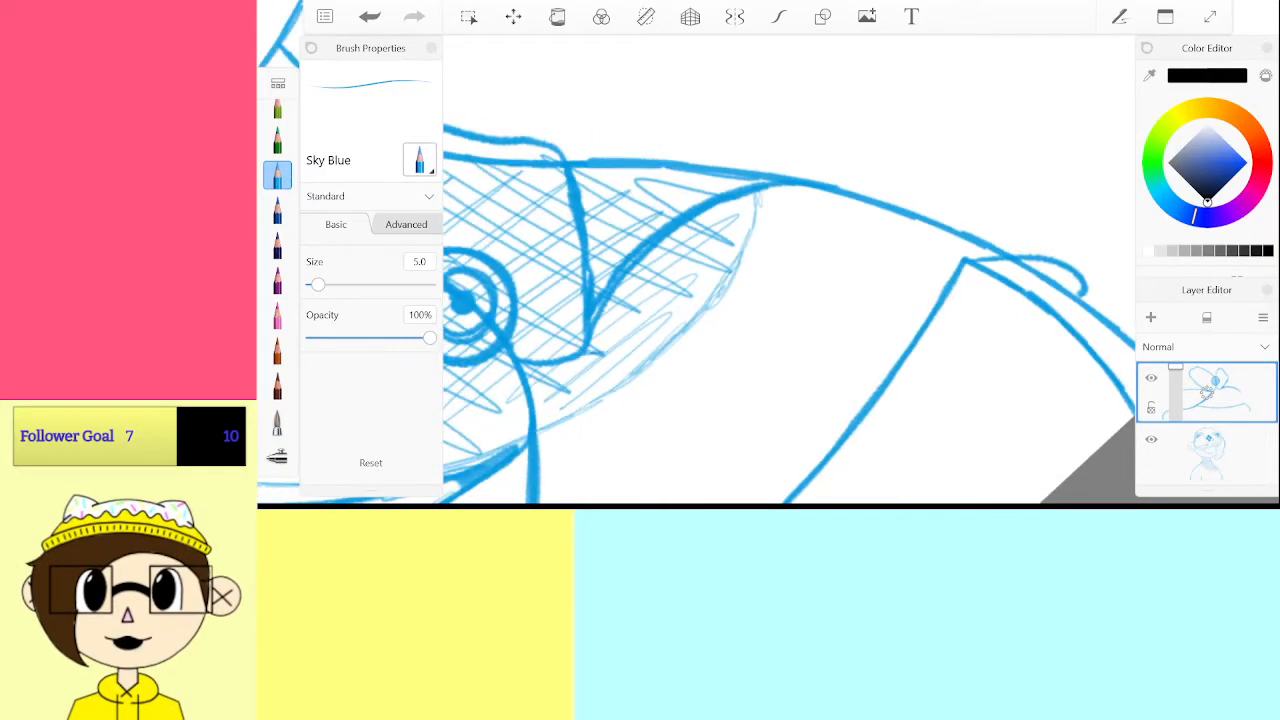
left_click_drag(598, 352, 910, 268)
scroll(789, 270, "down", 5)
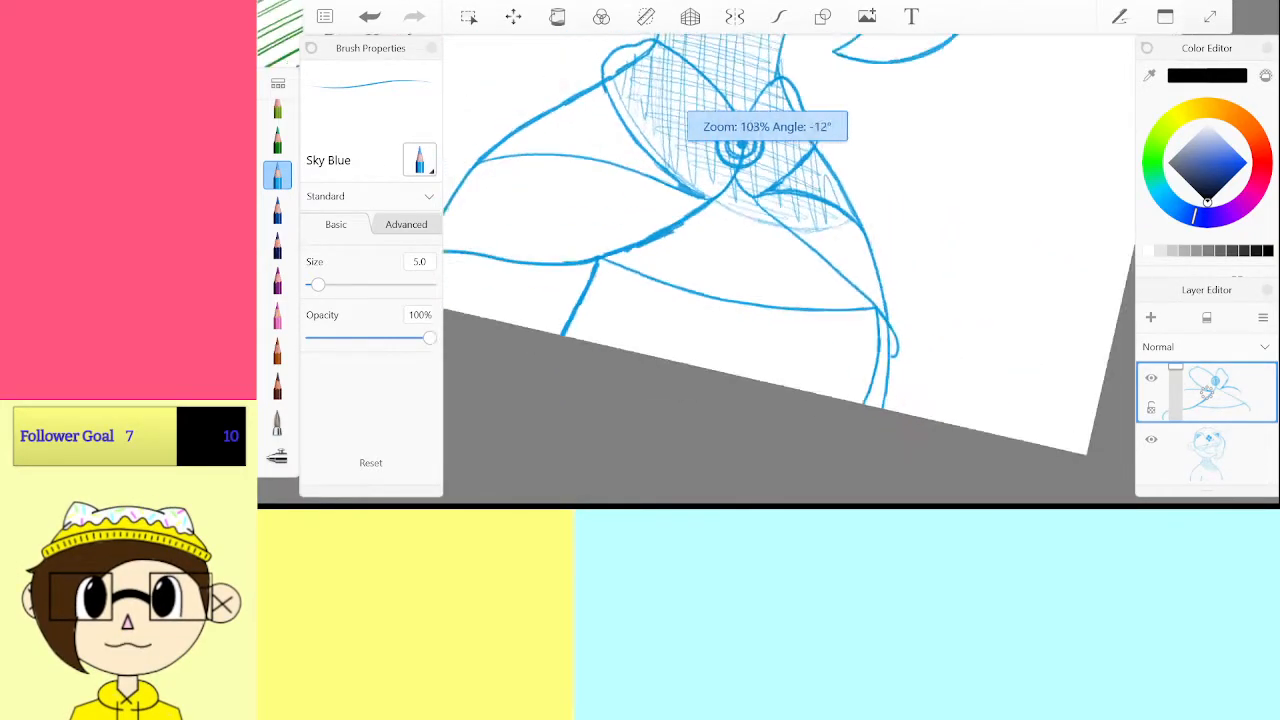
Draw a second outer line along the wider arm, from the curl at its outline up to the shoulder, with the Sky Blue pencil
scroll(789, 270, "up", 1)
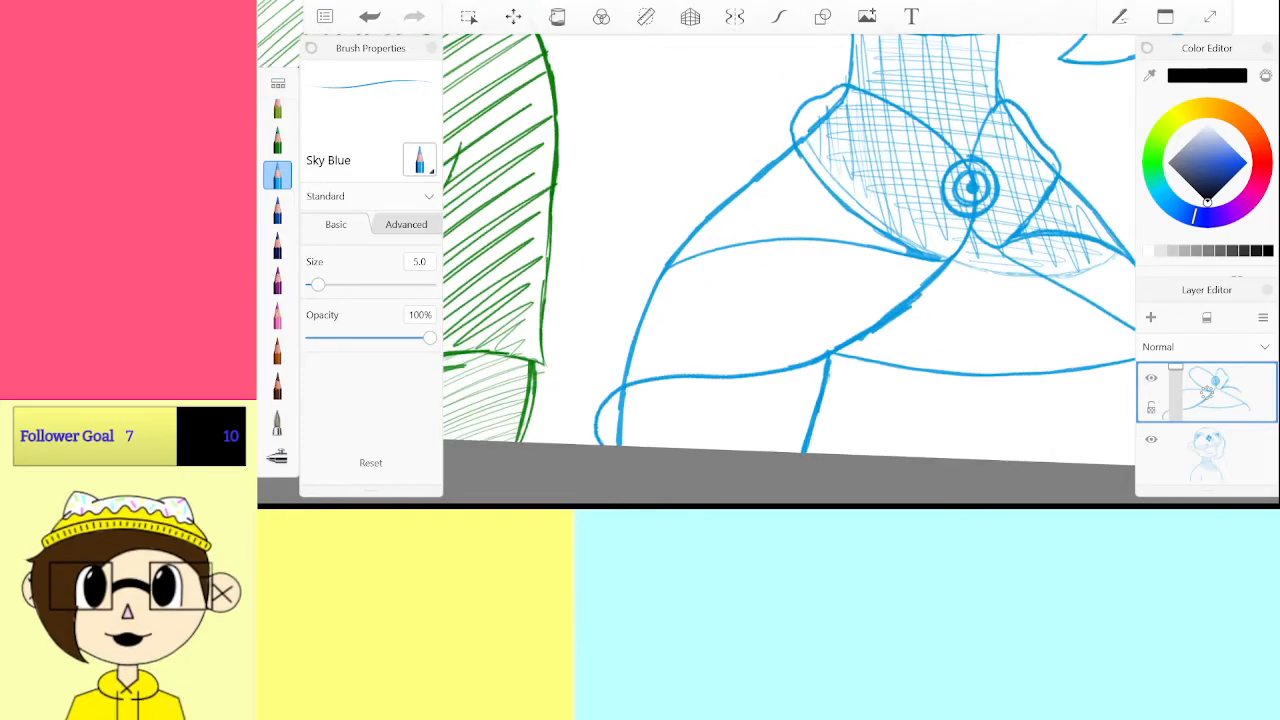
scroll(789, 270, "up", 3)
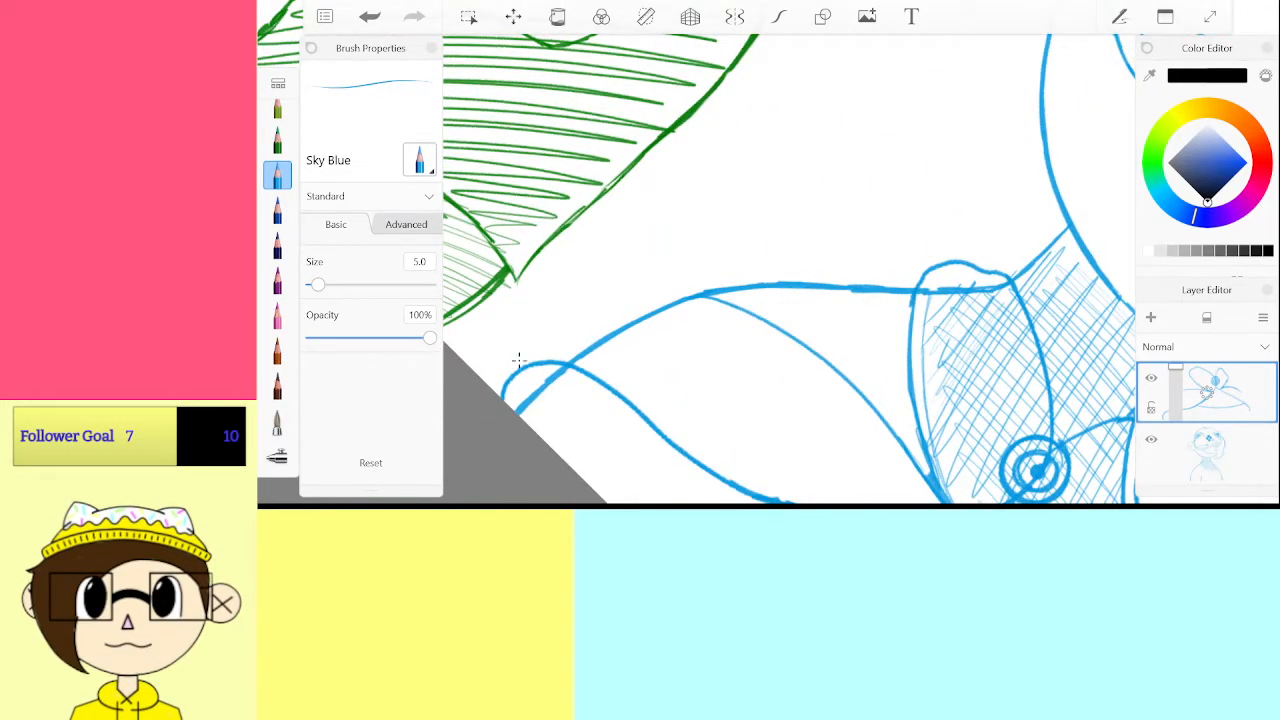
key("ctrl+z")
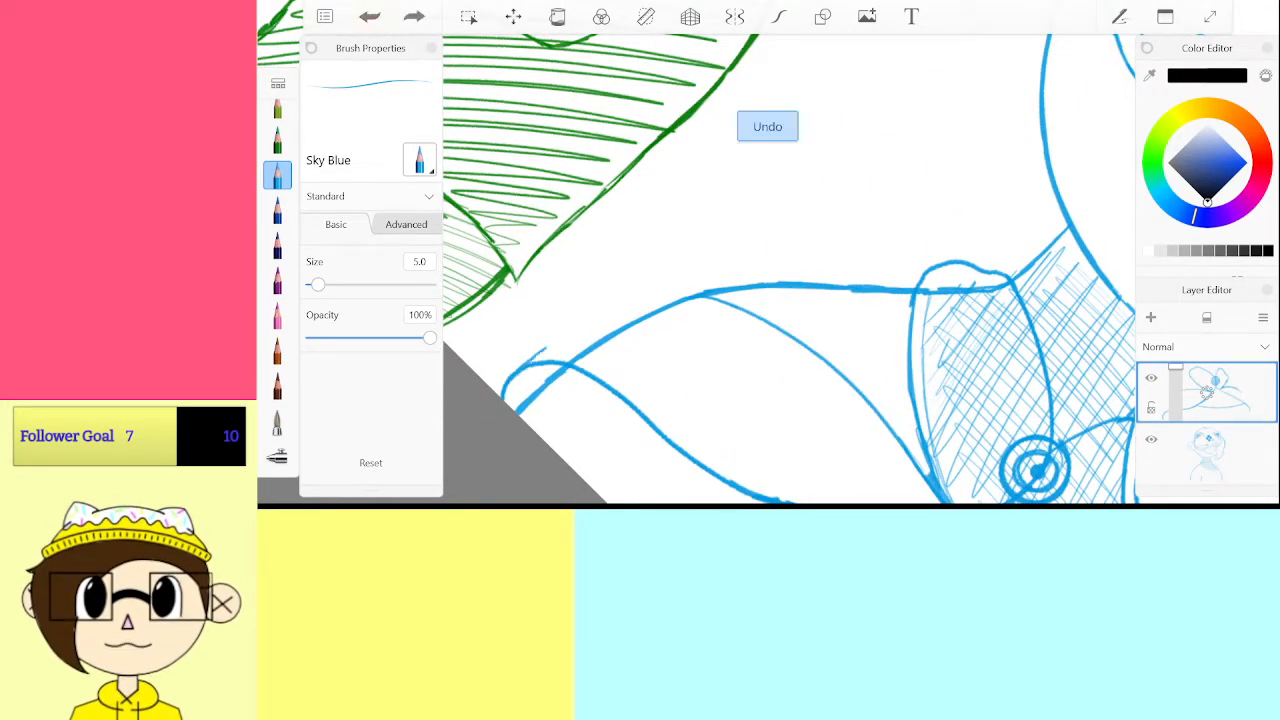
left_click_drag(520, 368, 640, 298)
left_click_drag(570, 330, 688, 283)
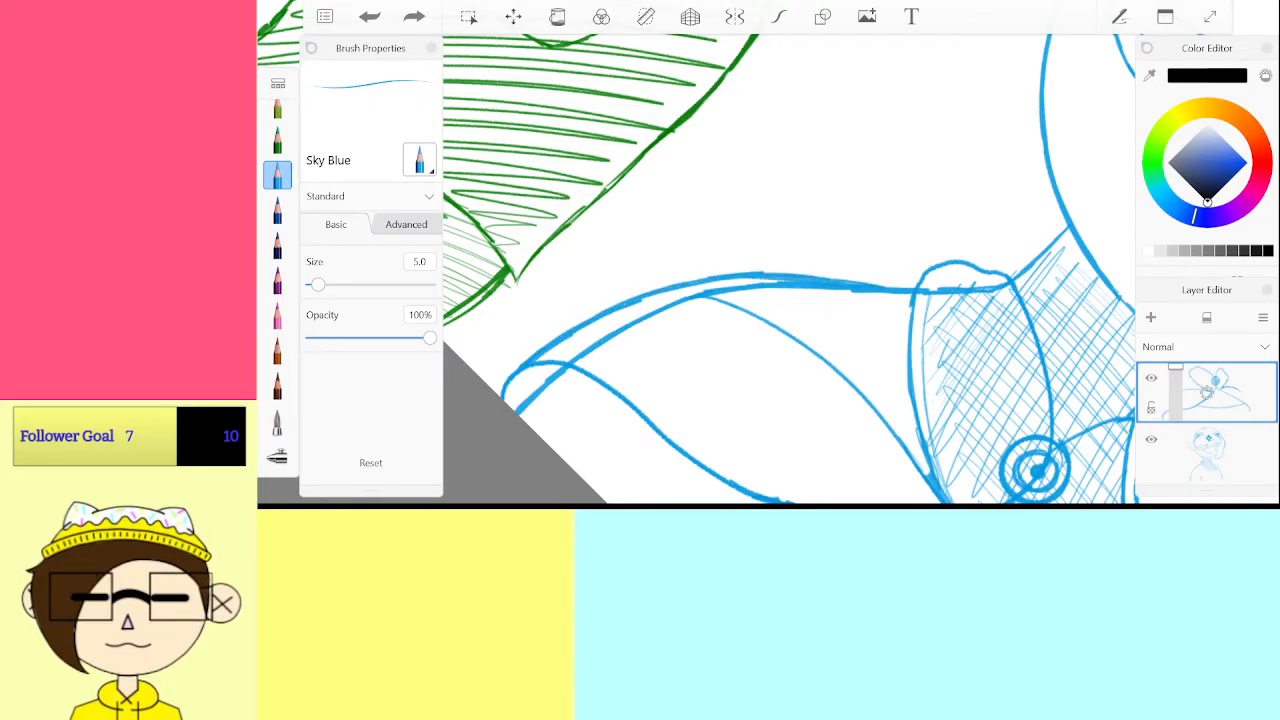
Draw a matching outer line over the narrower arm's shoulder, running from the bow tie side down to the curl
scroll(790, 270, "down", 5)
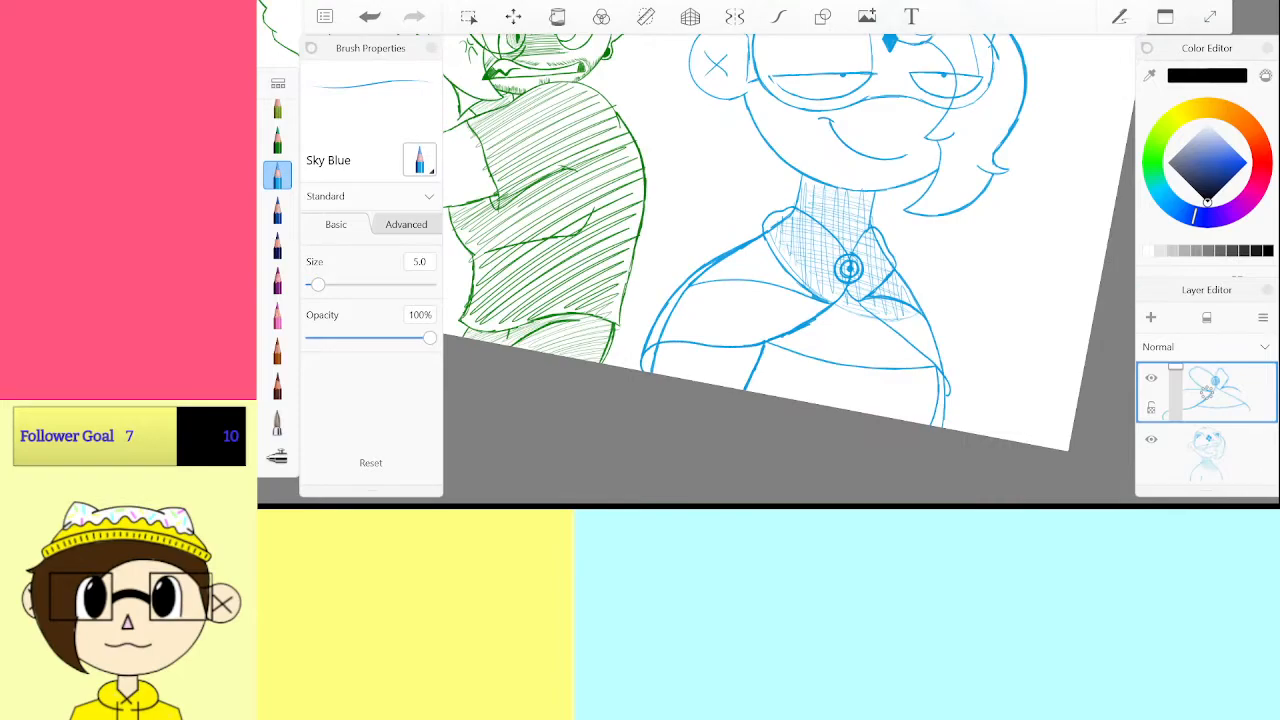
scroll(790, 270, "up", 2)
scroll(790, 270, "down", 2)
scroll(790, 270, "up", 6)
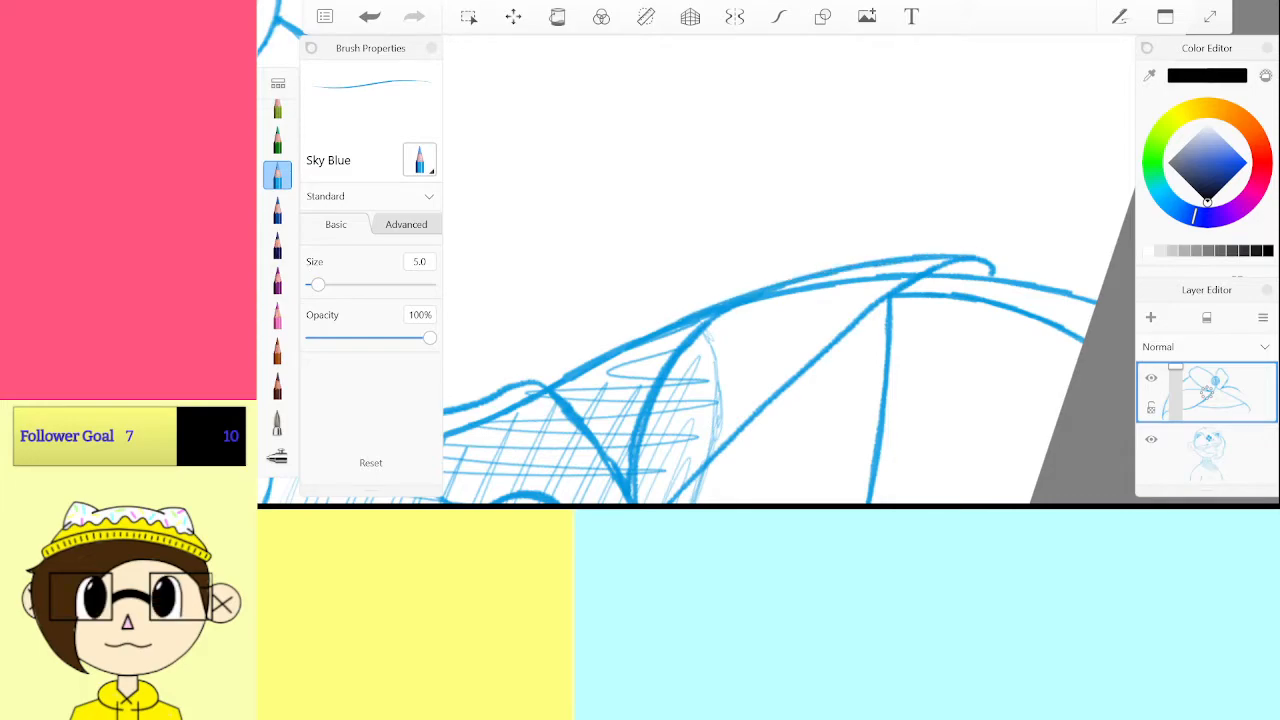
scroll(790, 270, "down", 3)
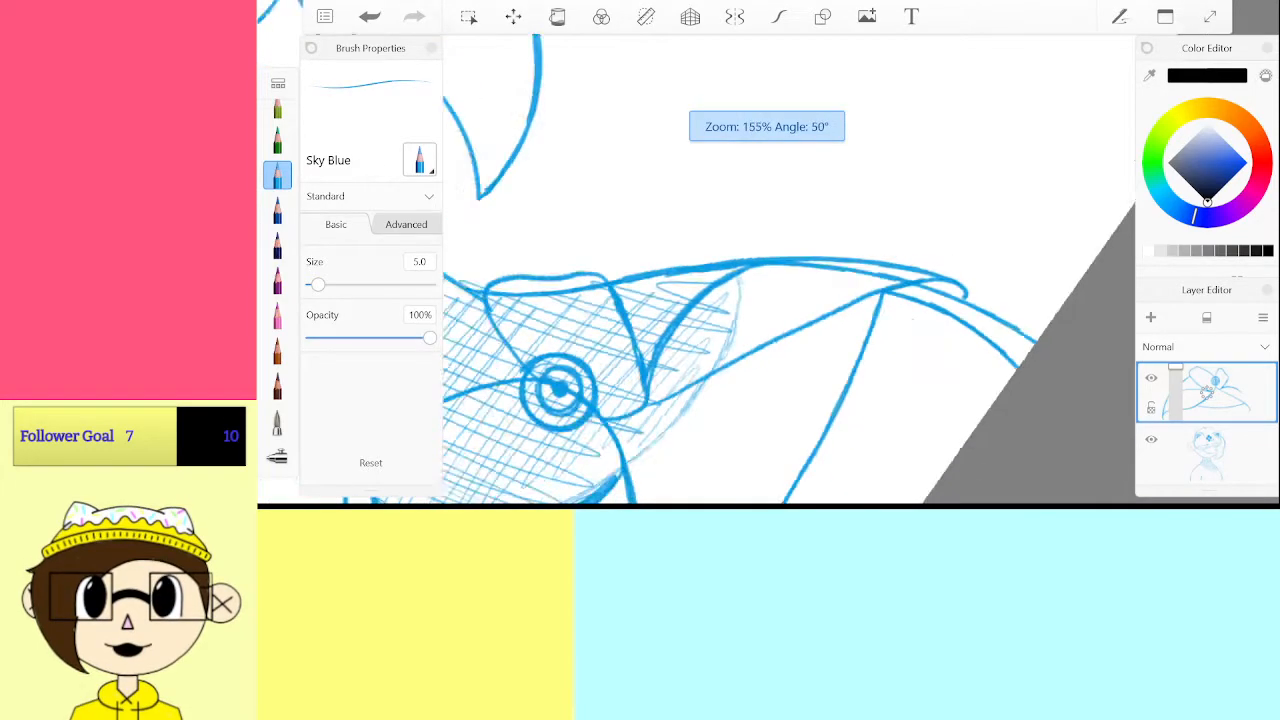
scroll(790, 270, "up", 2)
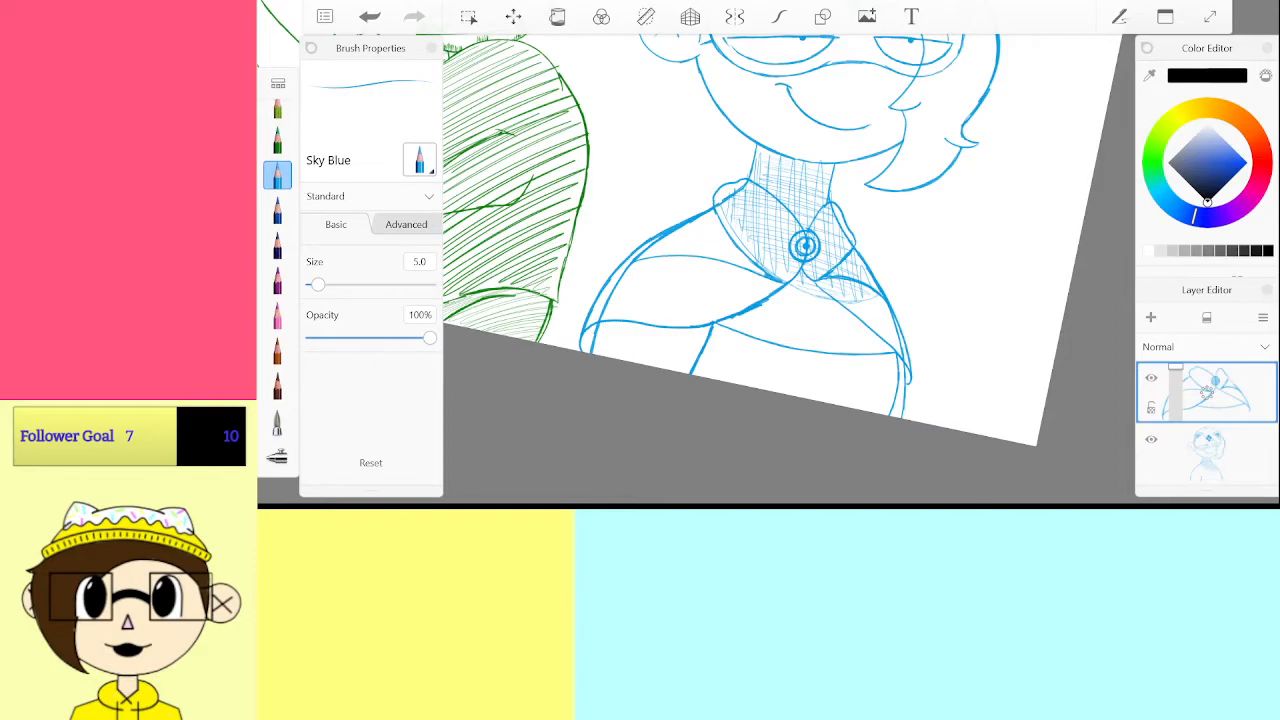
Erase the curve across the wider shoulder and the curve joining the bow tie's lower corner to the narrower shoulder with the Hard Eraser
scroll(277, 280, "down", 5)
left_click(277, 315)
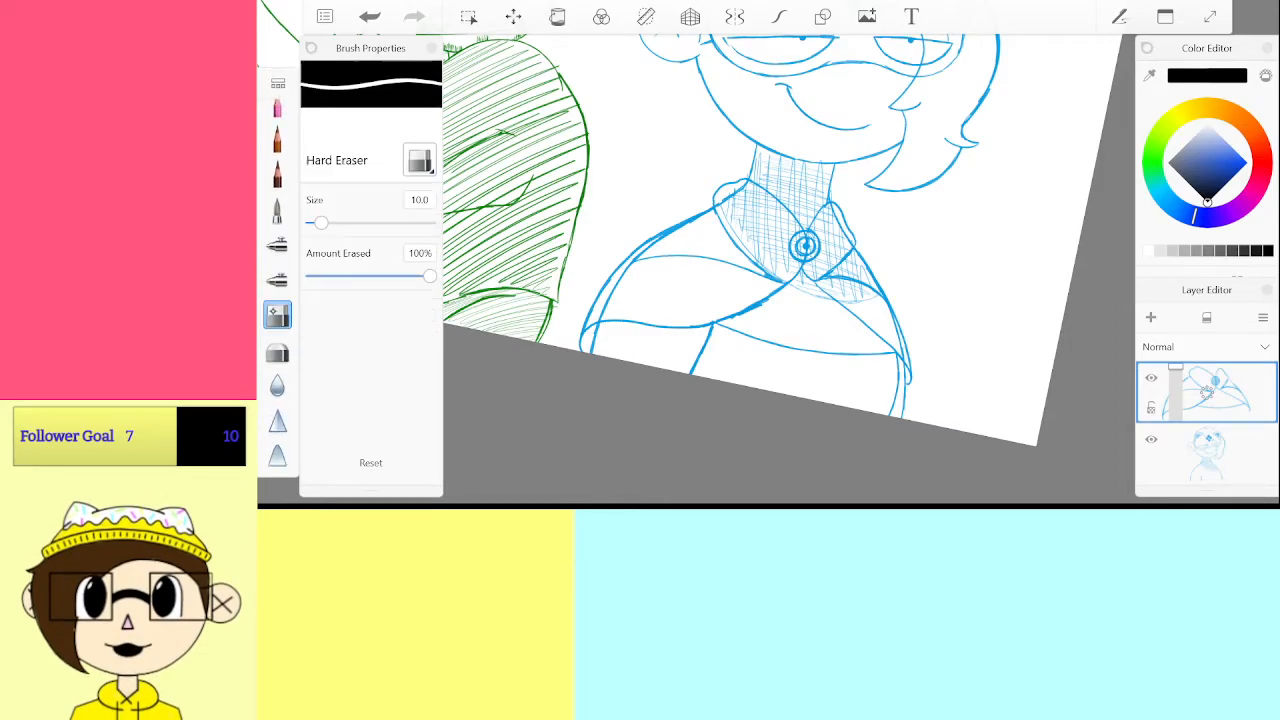
scroll(790, 270, "up", 3)
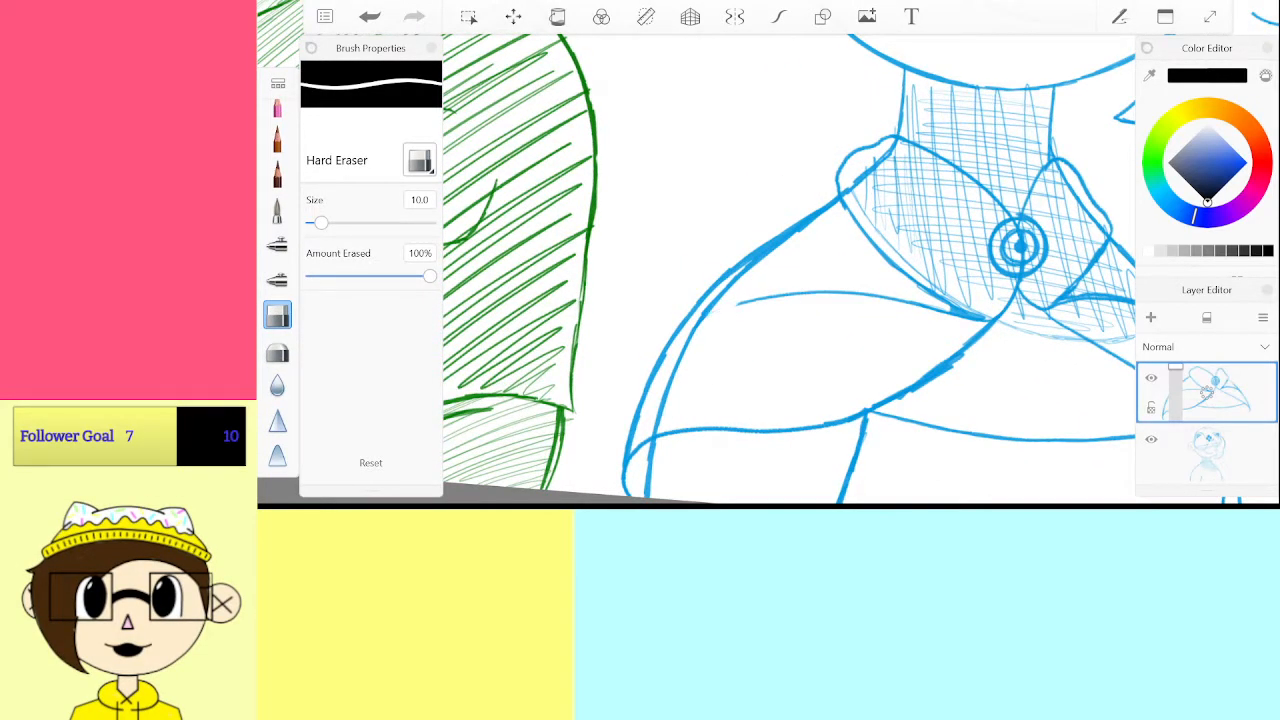
left_click_drag(936, 300, 880, 298)
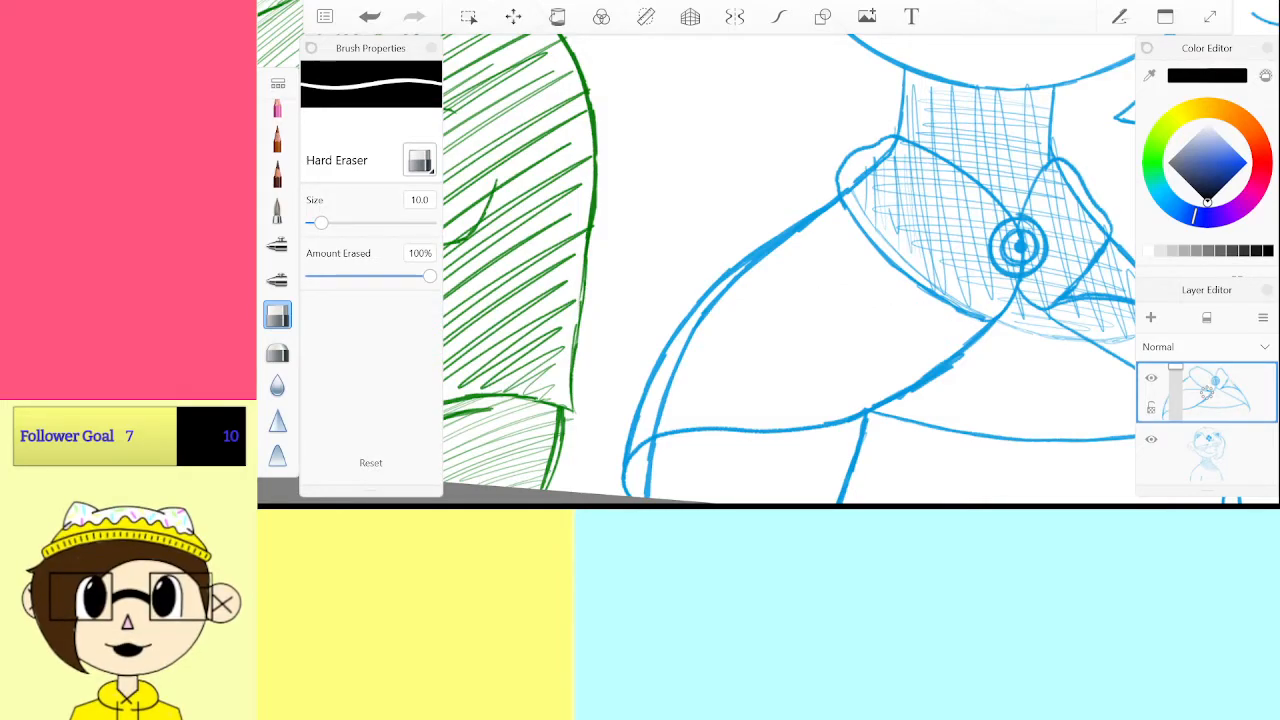
scroll(790, 270, "up", 3)
scroll(790, 270, "up", 2)
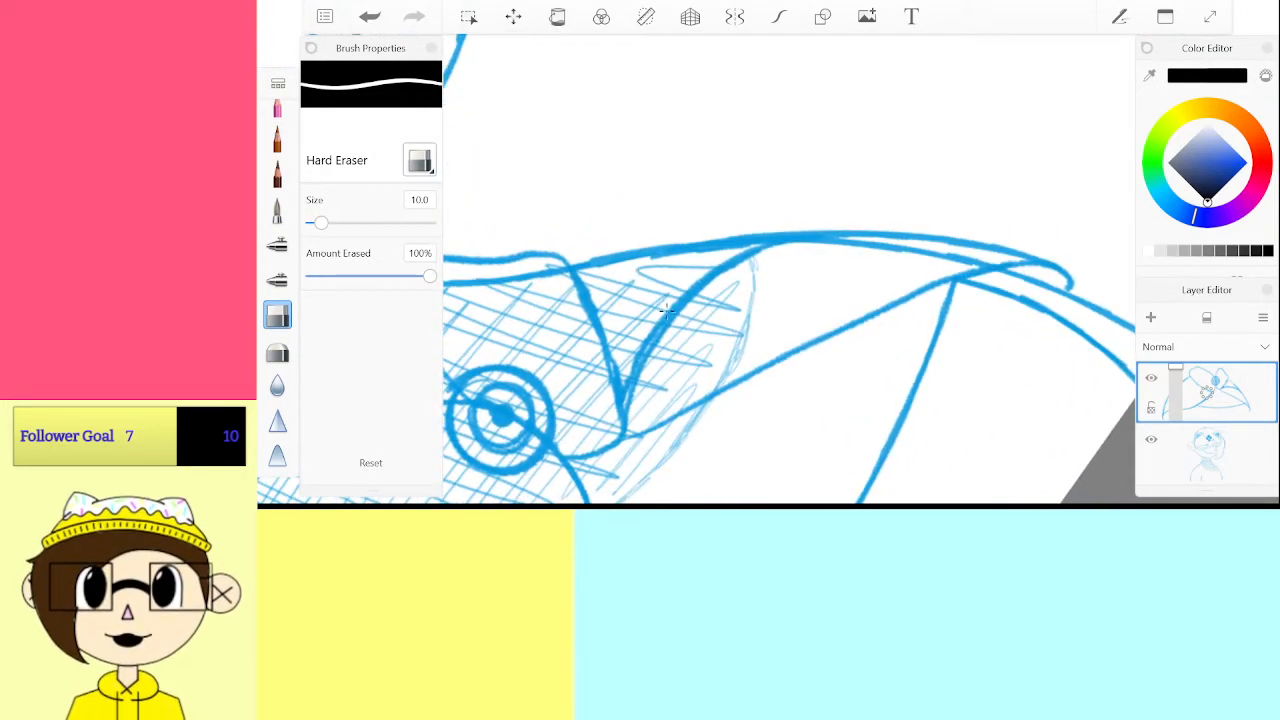
mouse_move(678, 311)
left_mouse_down()
mouse_move(780, 246)
mouse_move(650, 259)
left_mouse_up()
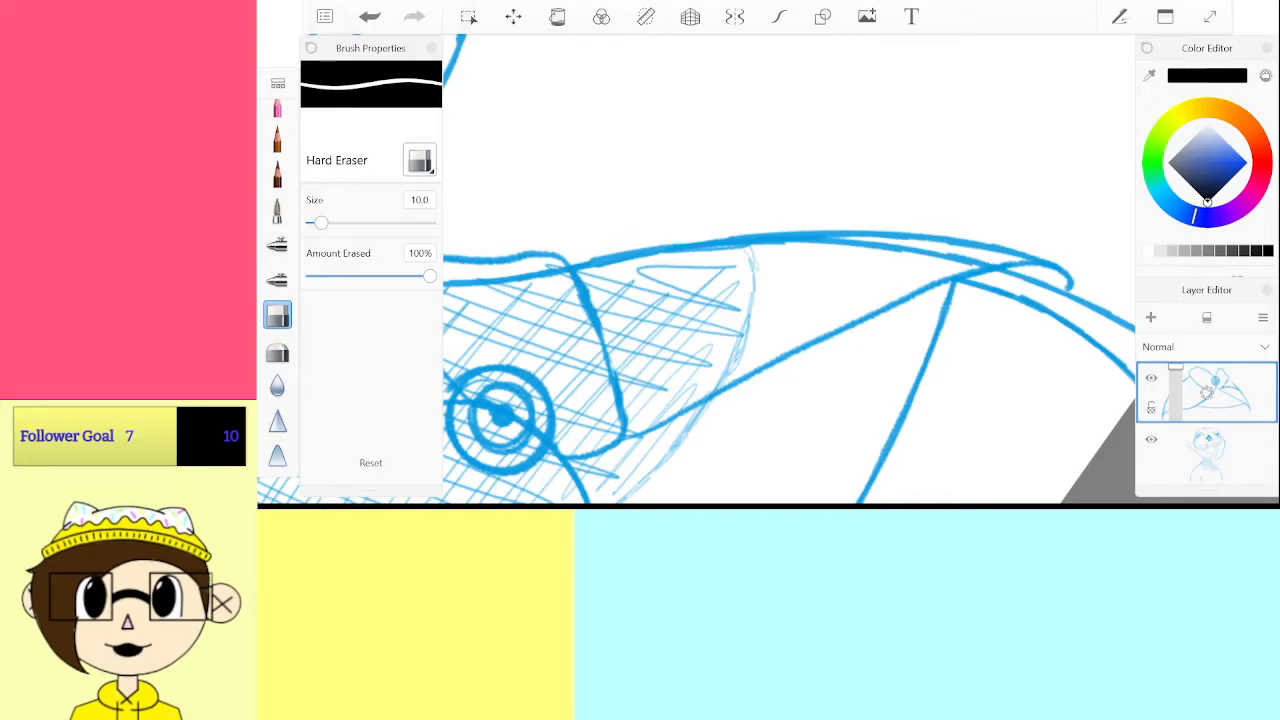
Draw a curved line with the Sky Blue pencil from the wider arm's inner line tip up to the shoulder beside the collar
scroll(277, 270, "down", 5)
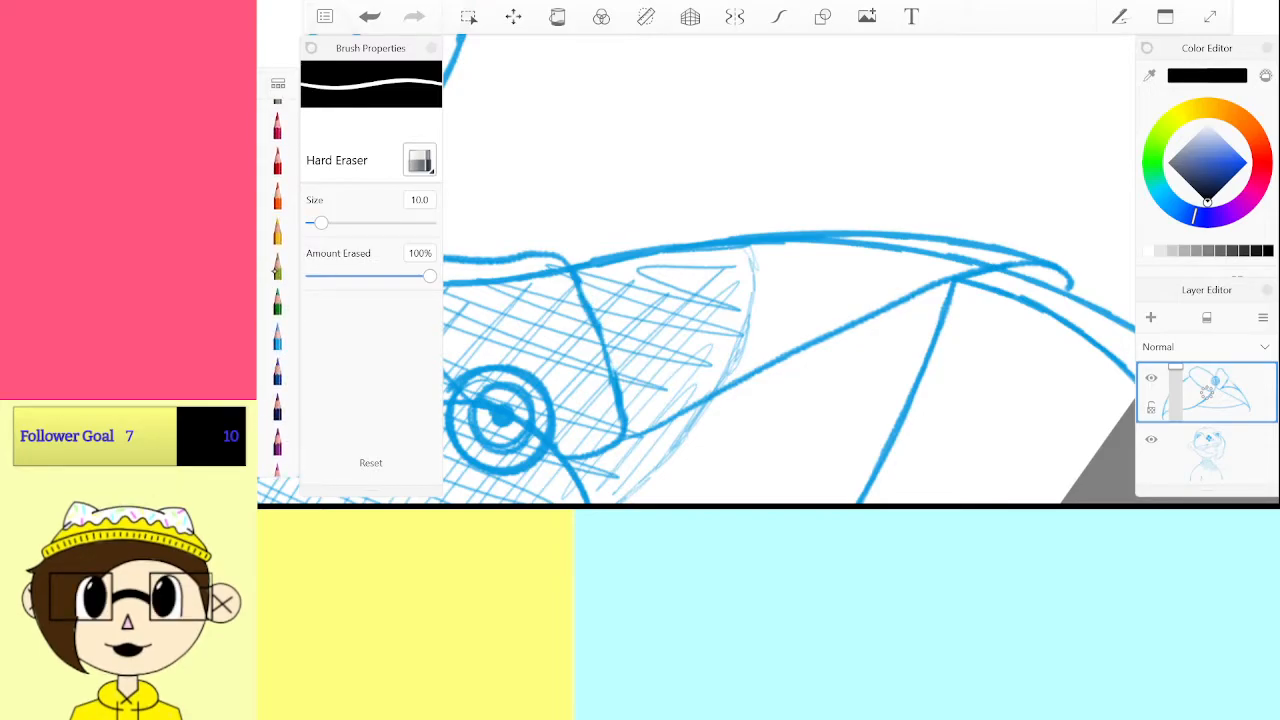
left_click(279, 341)
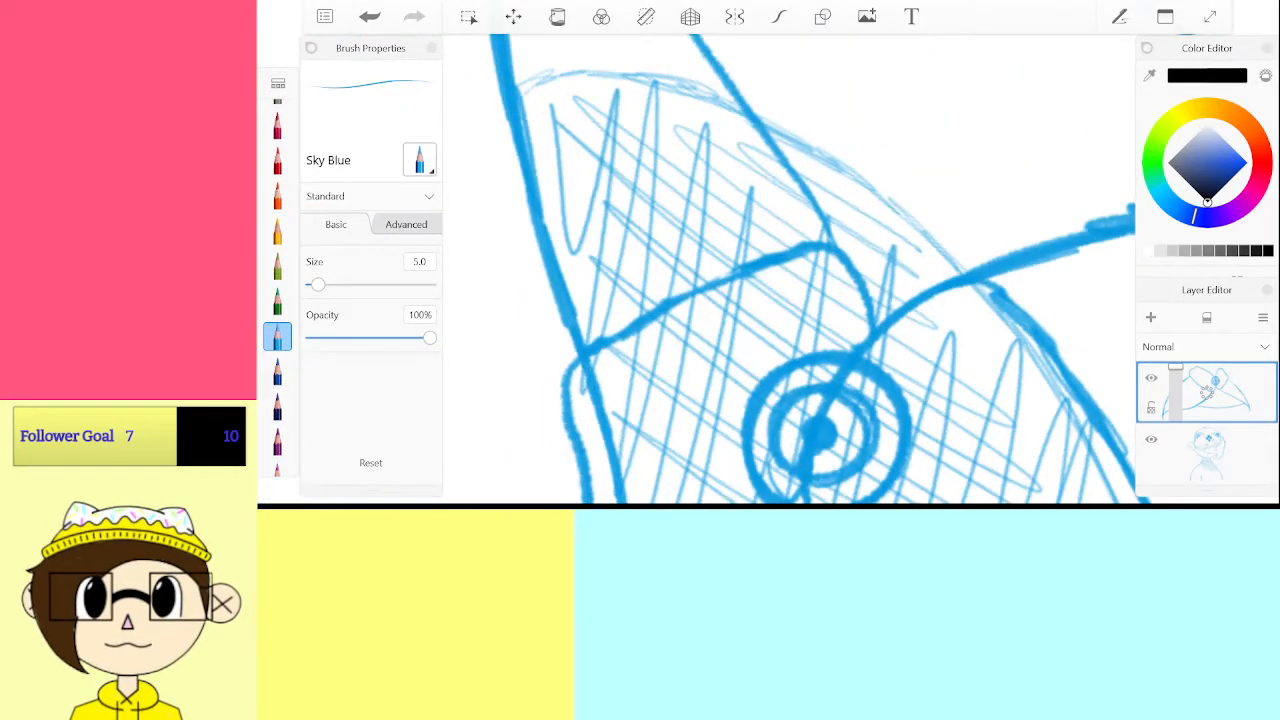
scroll(790, 270, "down", 10)
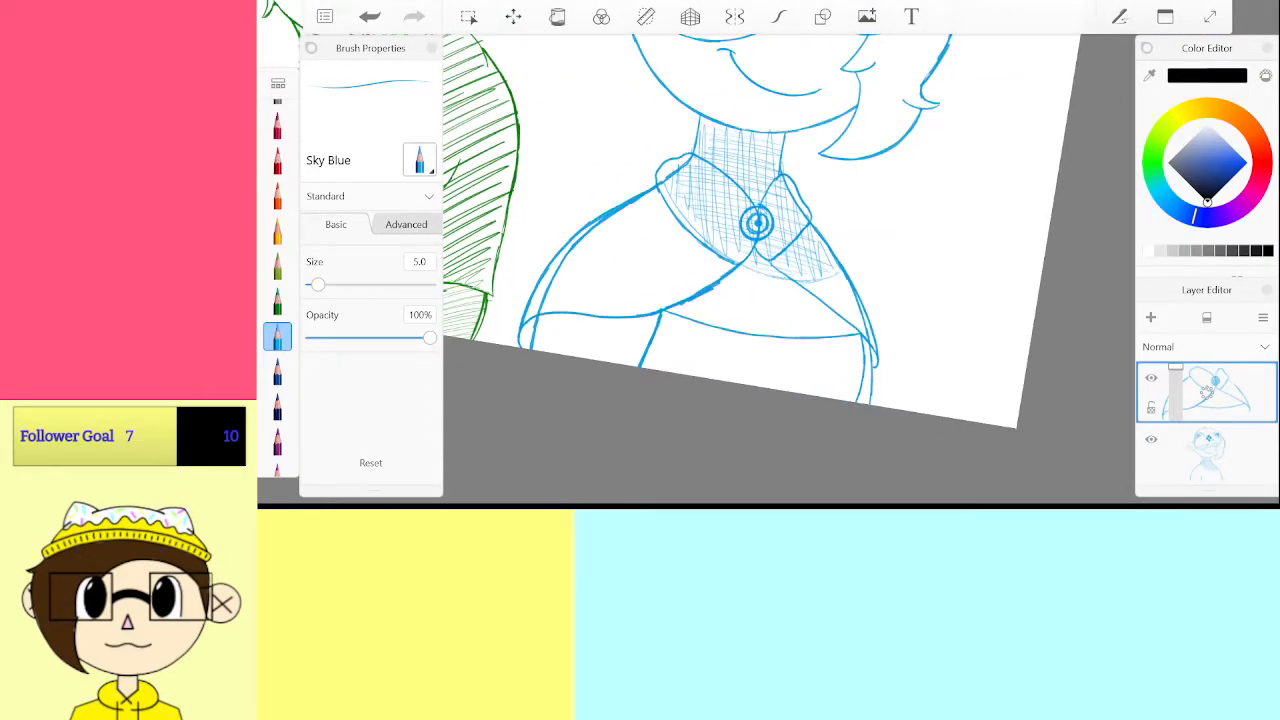
scroll(790, 270, "up", 10)
scroll(790, 270, "up", 1)
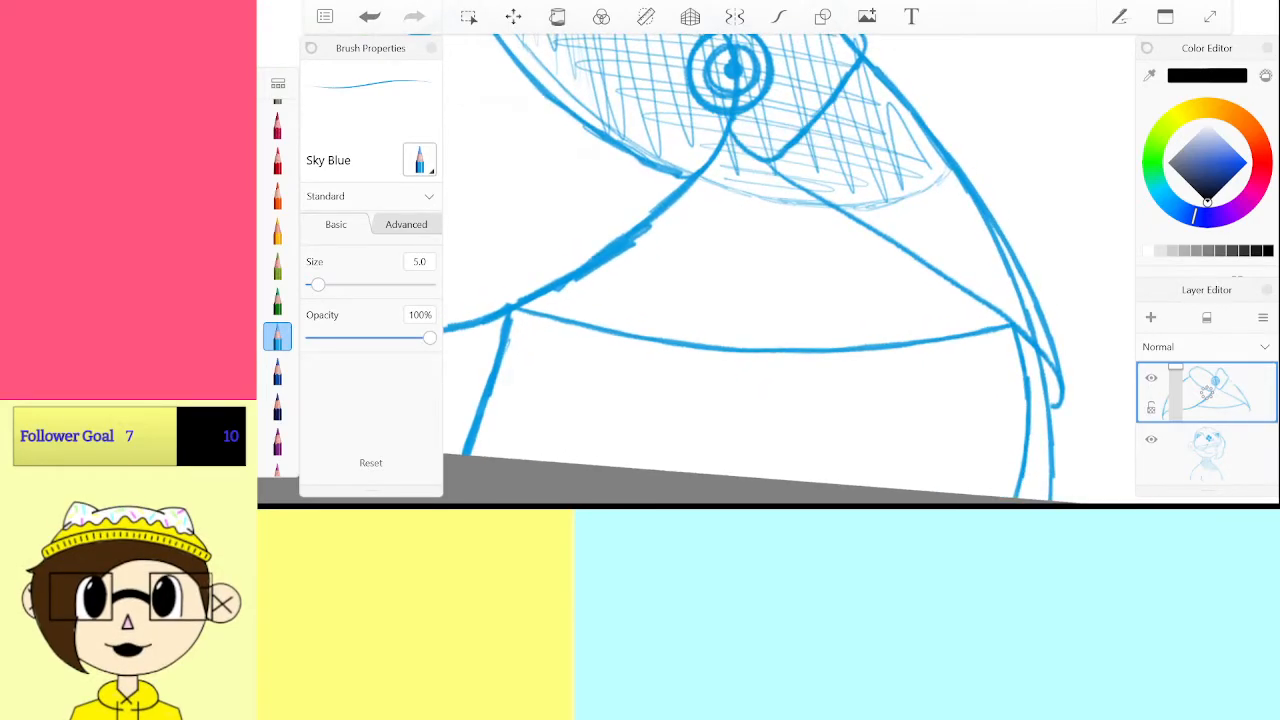
scroll(790, 270, "down", 2)
scroll(790, 270, "up", 3)
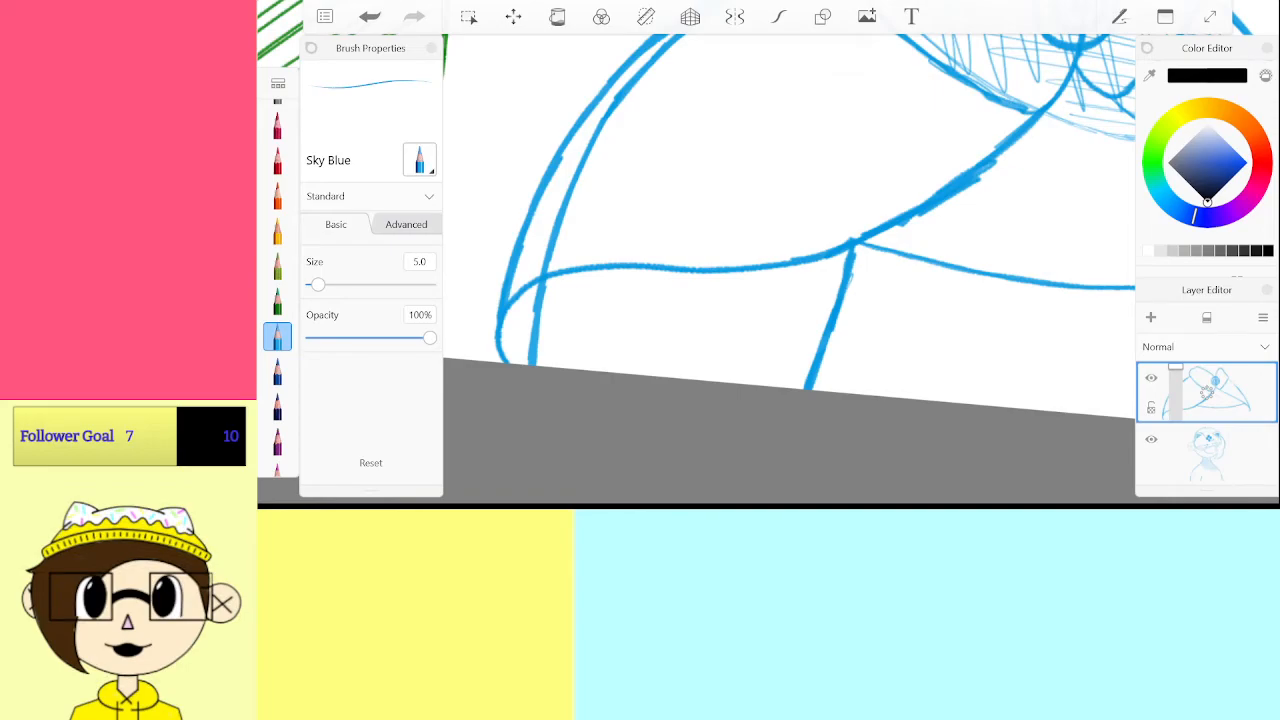
scroll(790, 265, "down", 3)
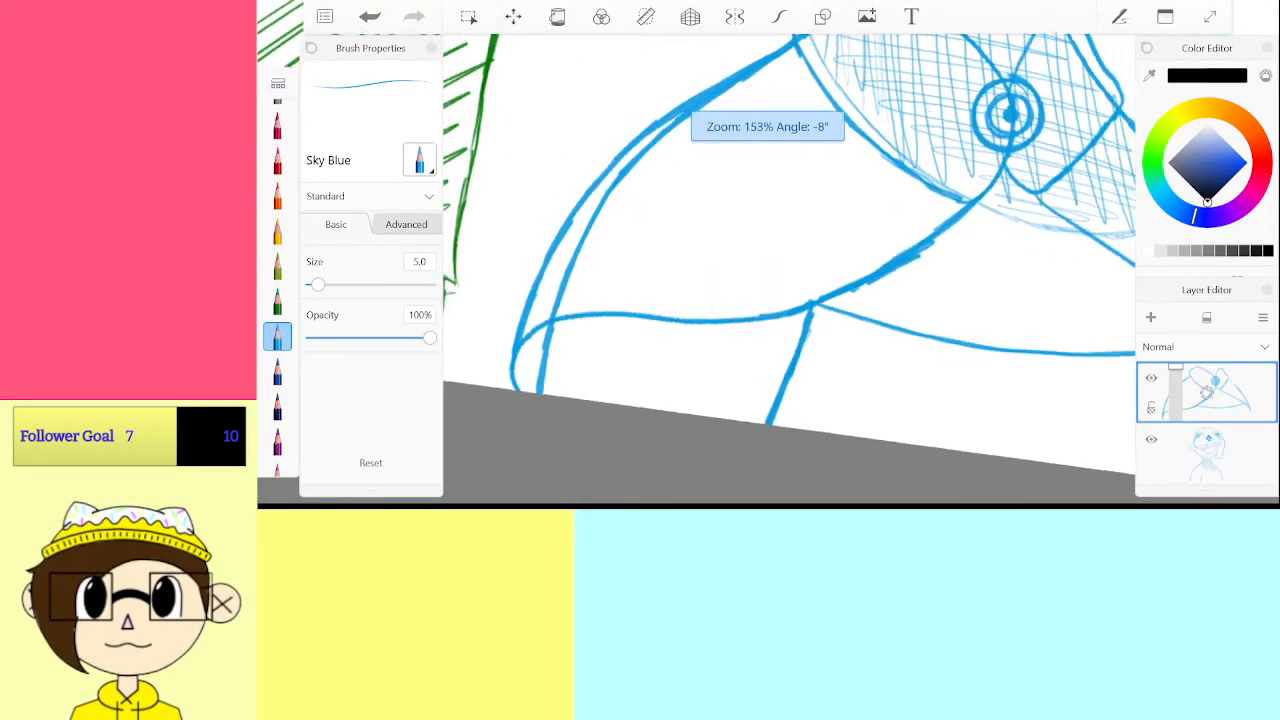
scroll(790, 268, "up", 2)
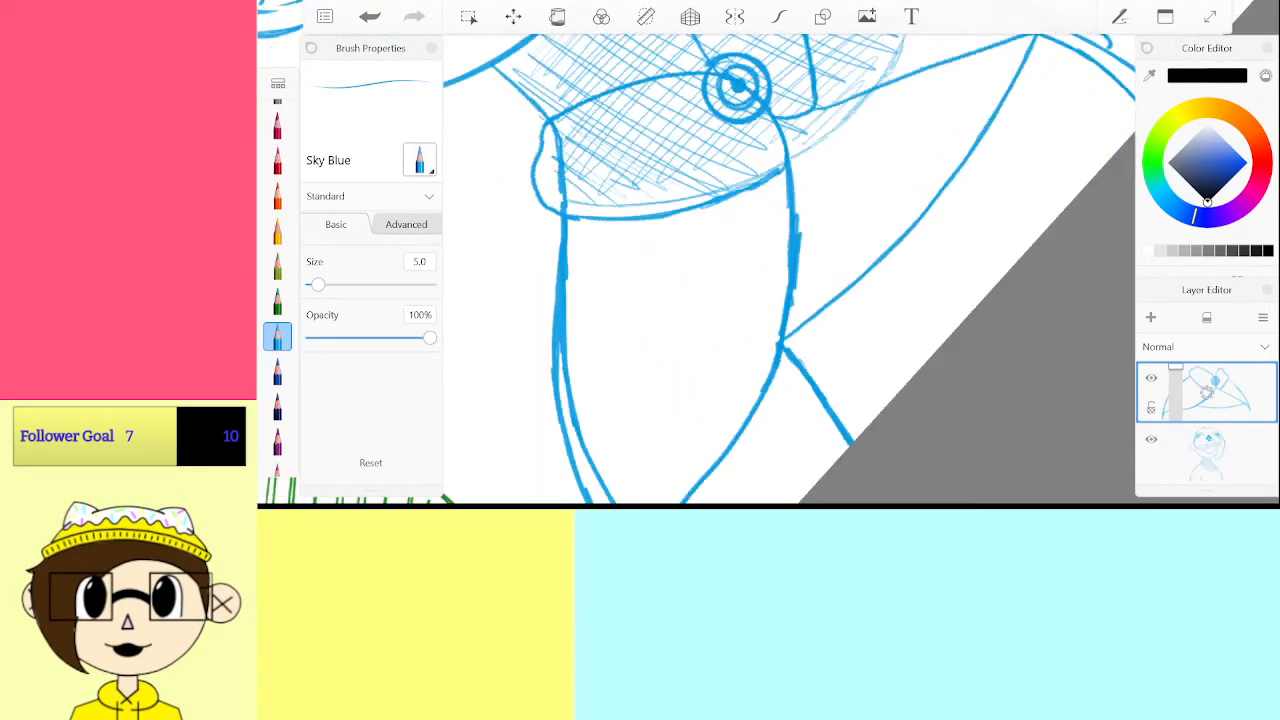
scroll(788, 268, "up", 3)
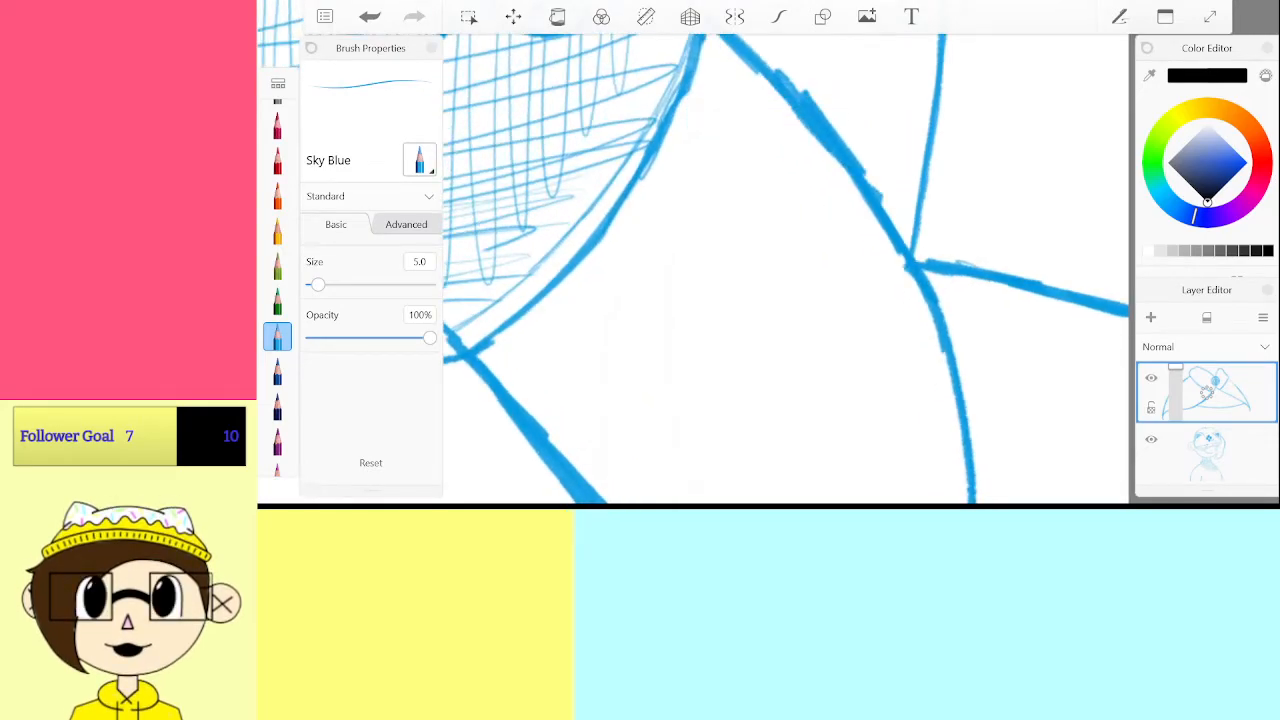
left_click_drag(907, 265, 520, 358)
left_click_drag(605, 306, 925, 261)
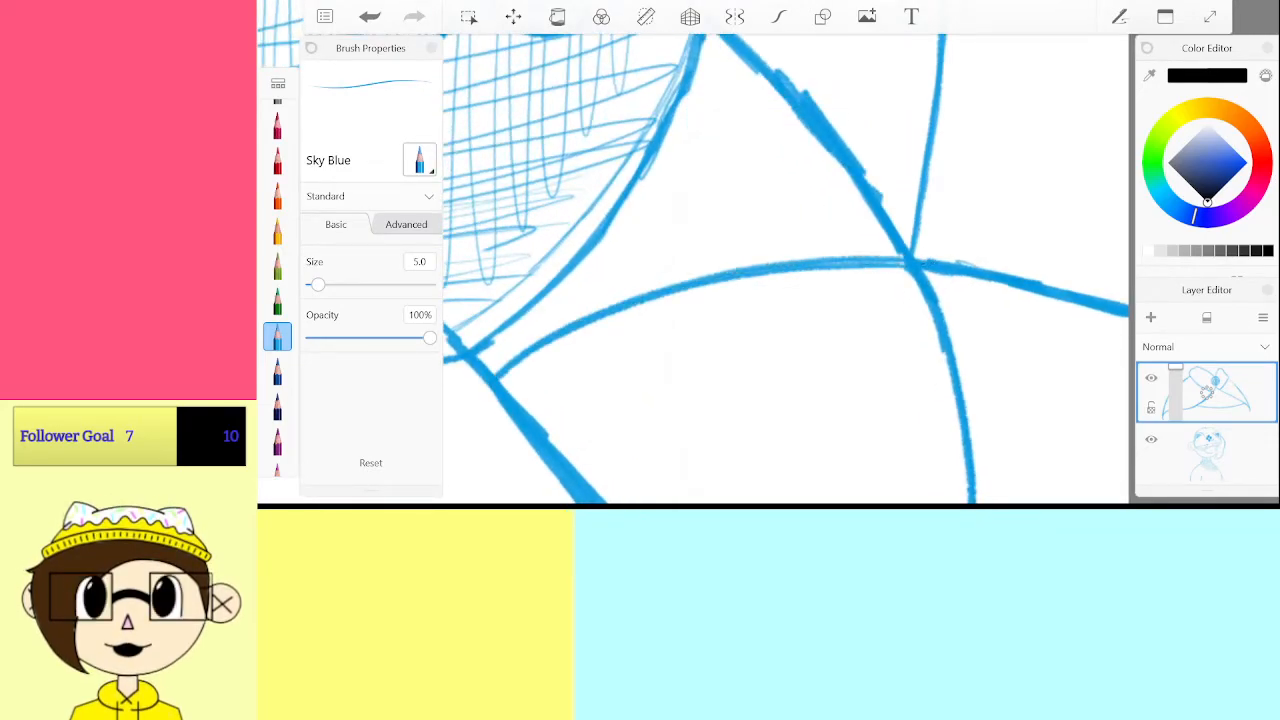
Draw a short curve from the narrower shoulder's outline down to that arm's inner line tip
scroll(788, 268, "down", 5)
scroll(788, 268, "up", 2)
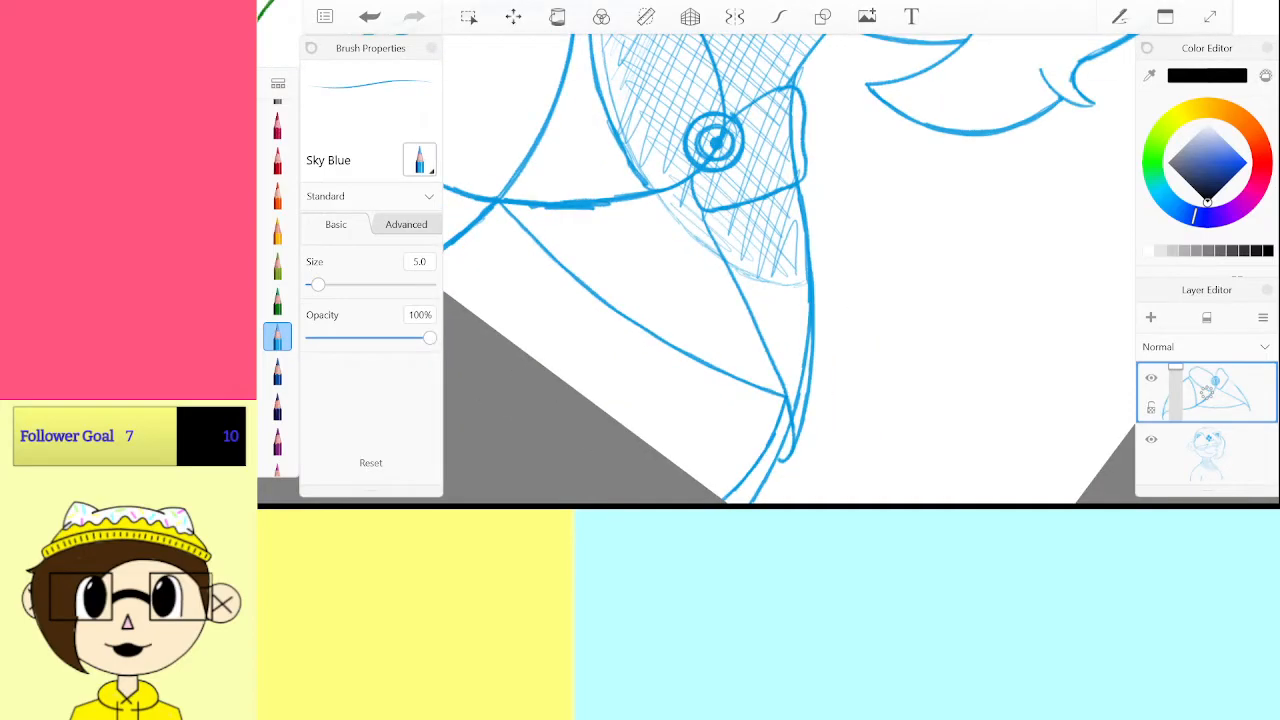
scroll(788, 268, "up", 3)
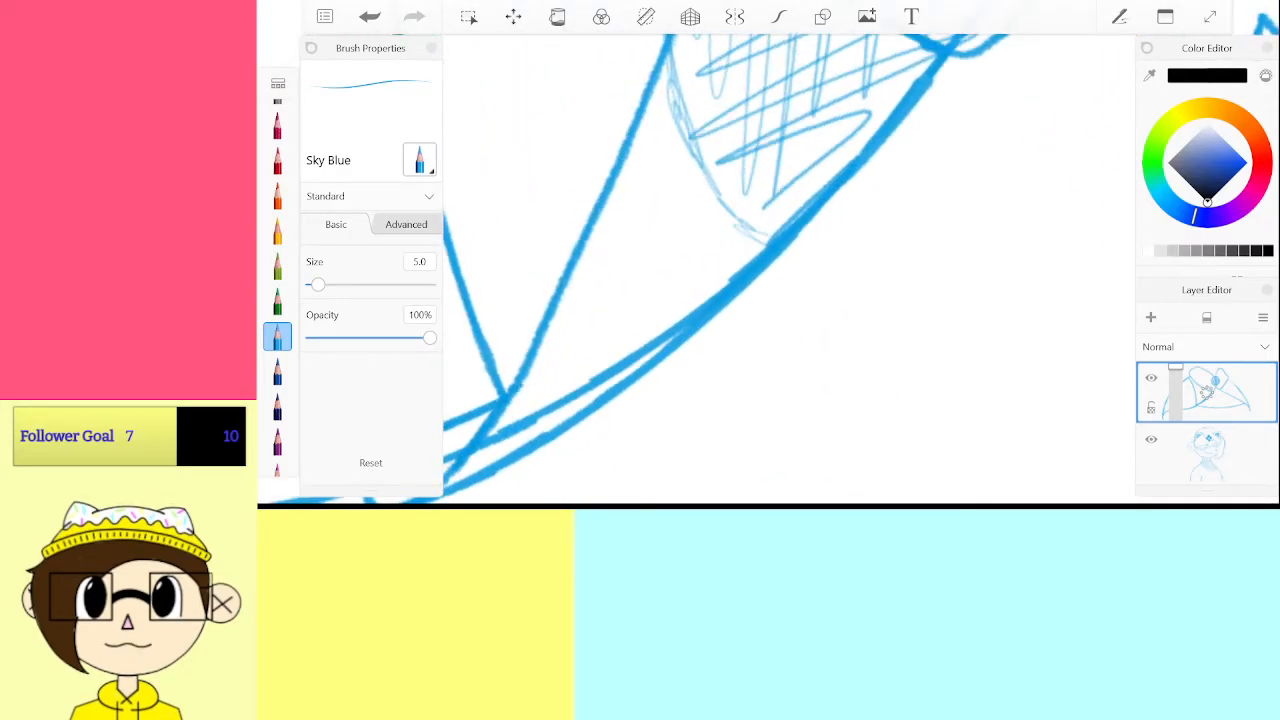
left_click_drag(686, 310, 498, 400)
scroll(788, 268, "down", 5)
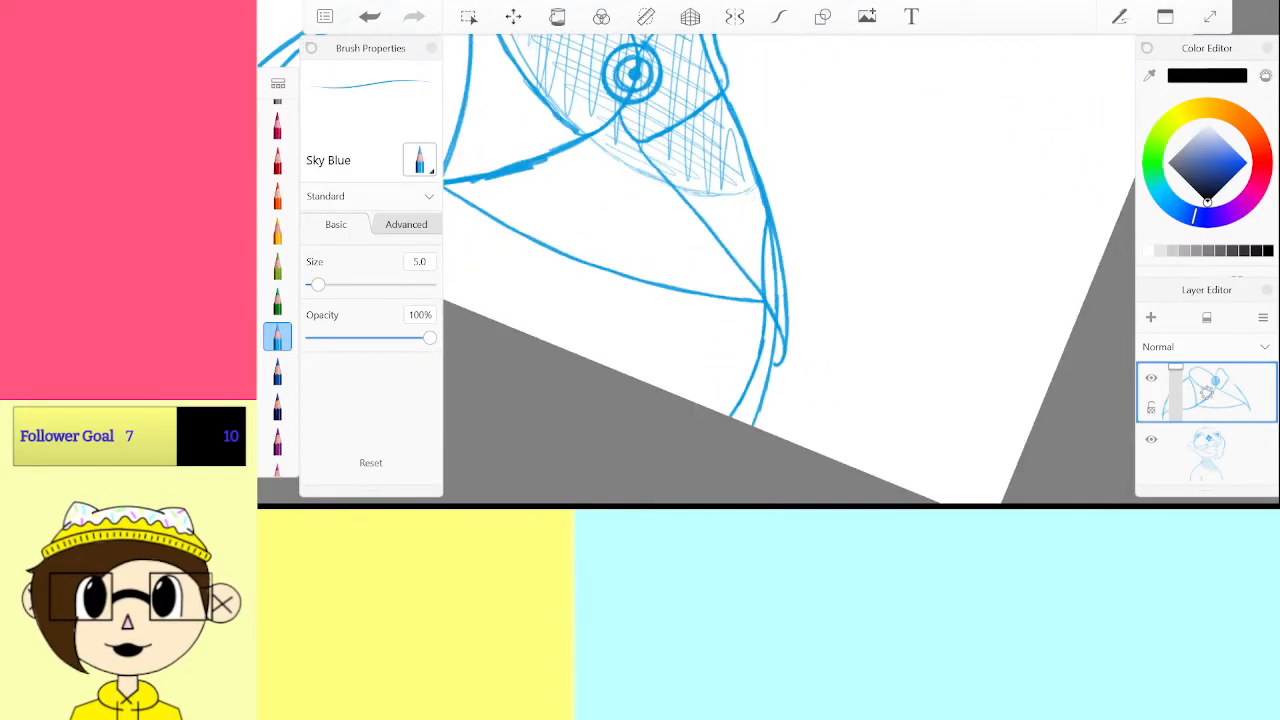
Draw a straight diagonal line from the collar's corner at the wider shoulder to the middle of the chest line, redoing the first attempt
scroll(788, 268, "up", 1)
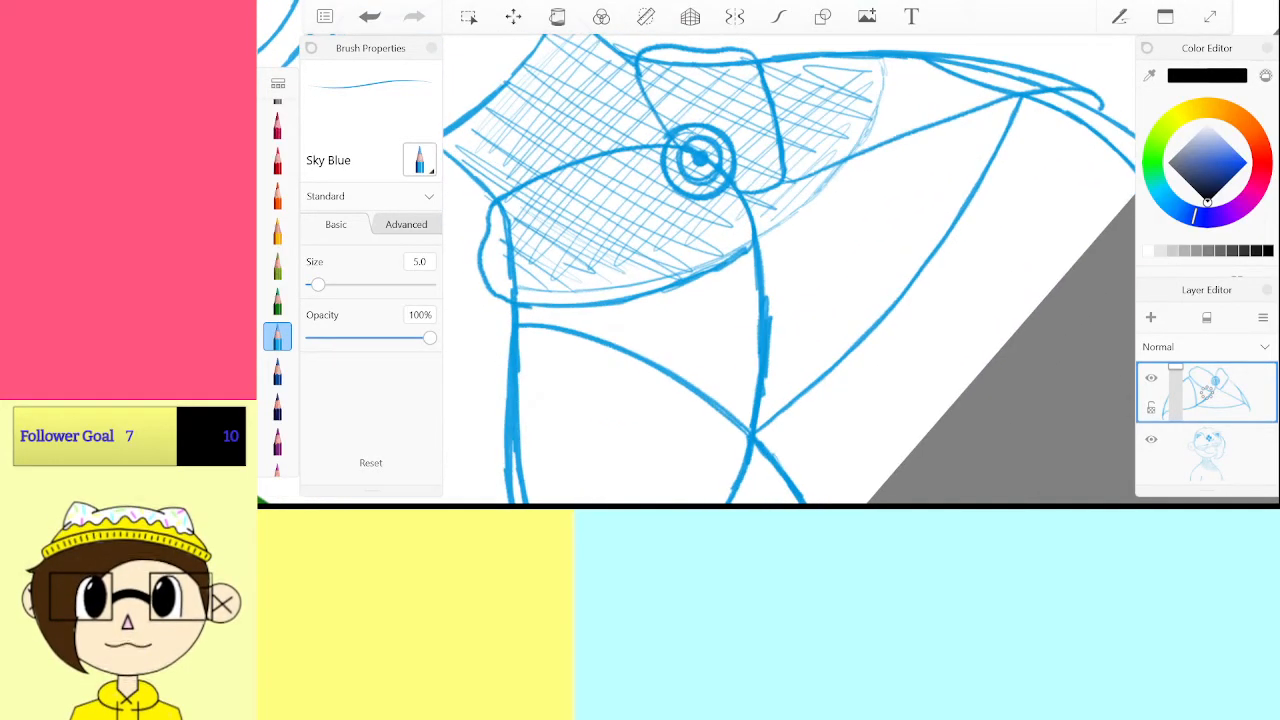
left_click_drag(518, 289, 878, 270)
key("ctrl+z")
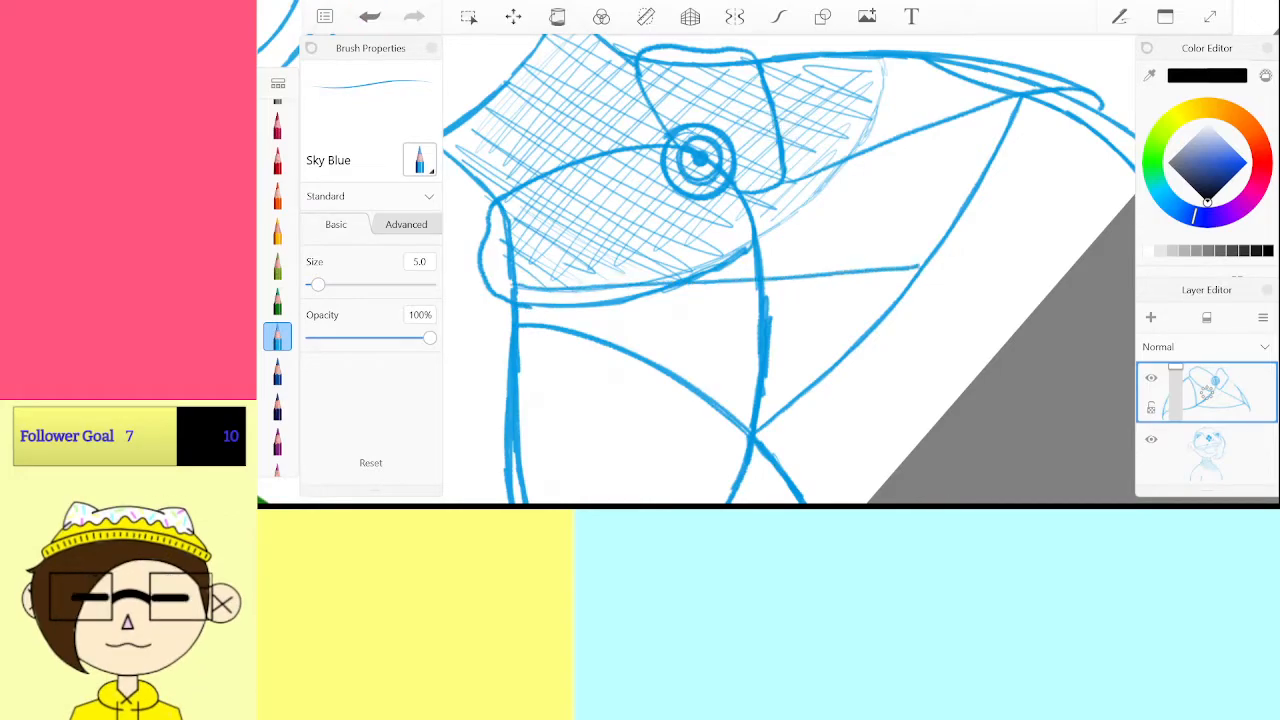
scroll(788, 268, "up", 3)
scroll(788, 268, "down", 3)
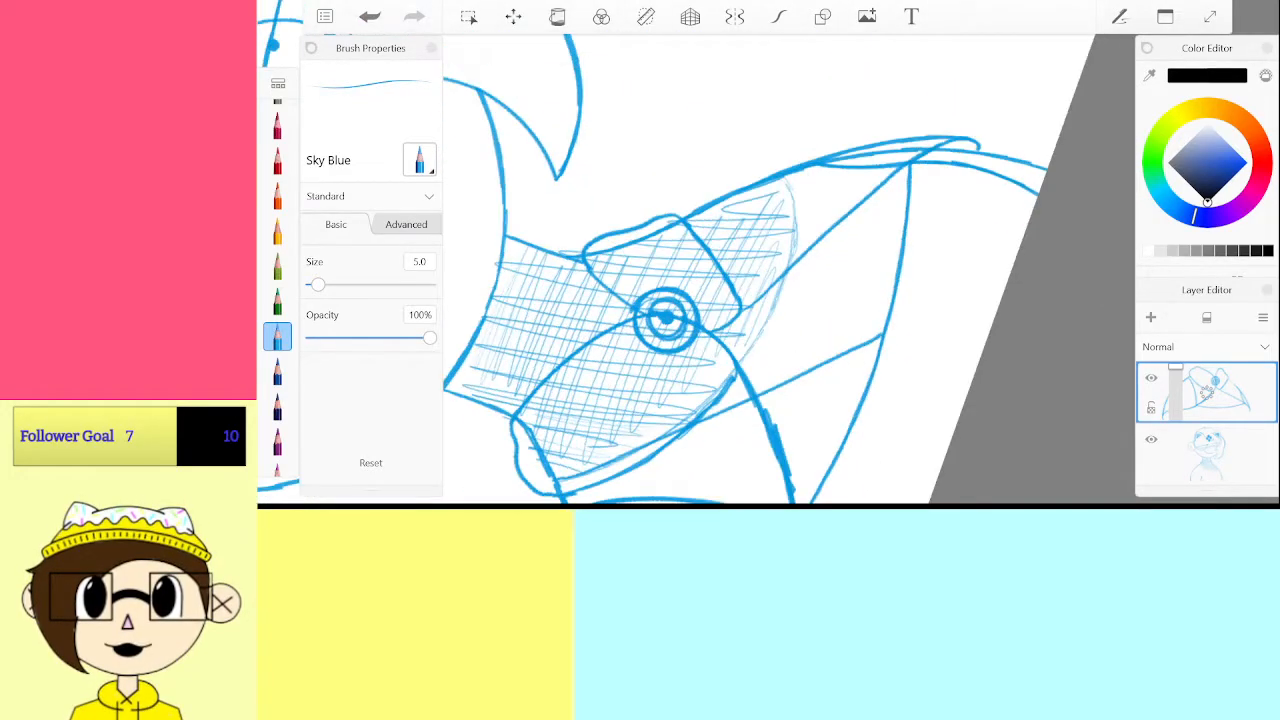
scroll(788, 268, "up", 2)
scroll(760, 268, "down", 3)
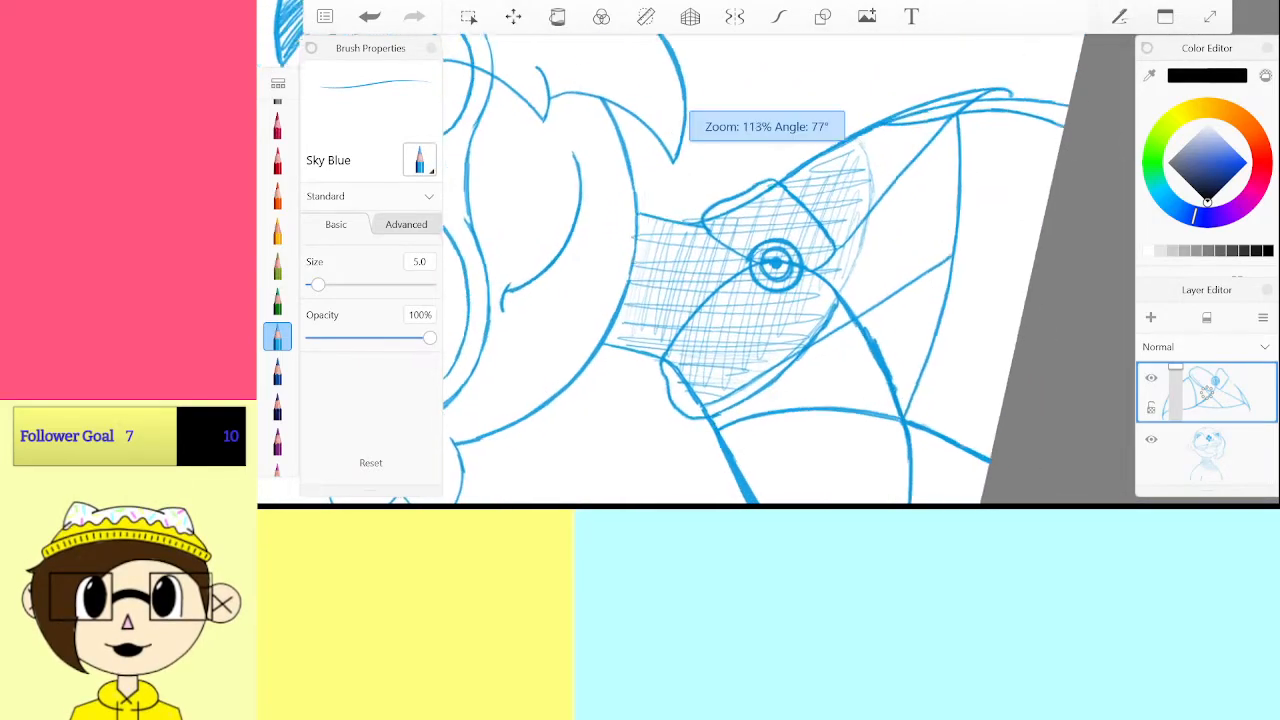
Draw a straight line from the diagonal's lower end on the chest line up to the narrower shoulder, replacing the curved attempt
scroll(760, 268, "up", 1)
scroll(788, 268, "up", 3)
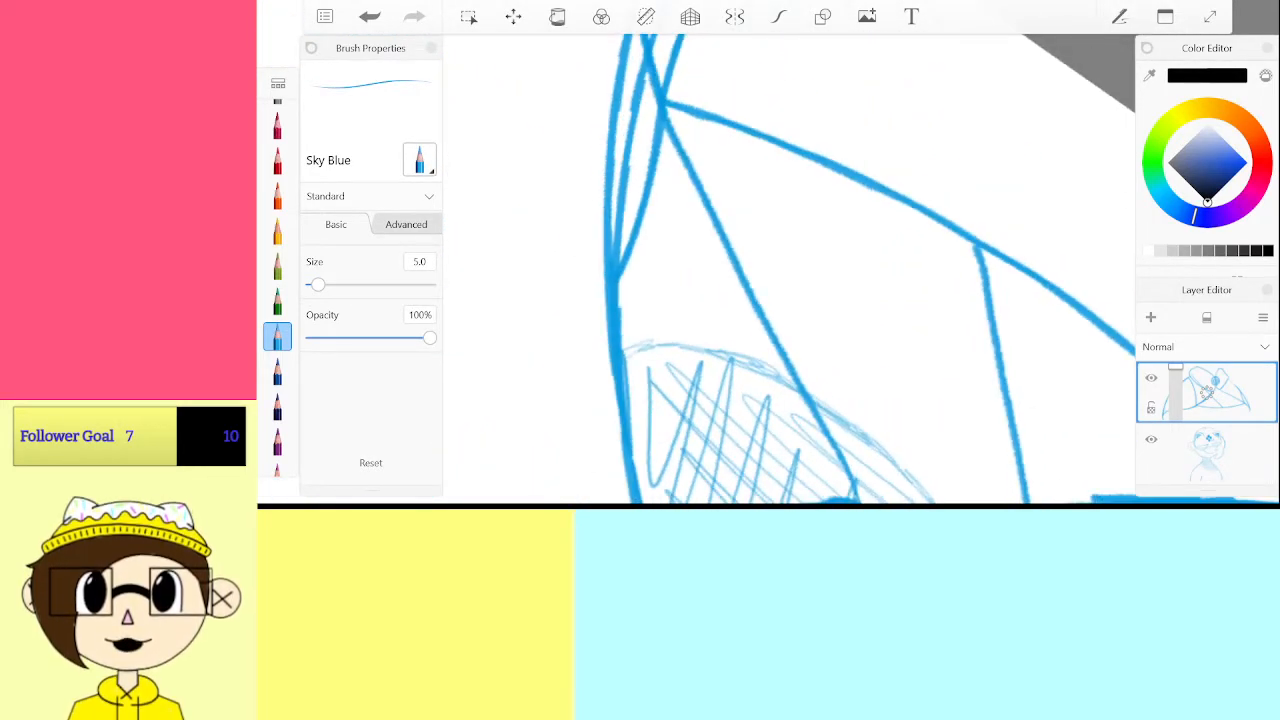
mouse_move(954, 242)
left_mouse_down()
mouse_move(769, 270)
mouse_move(626, 364)
left_mouse_up()
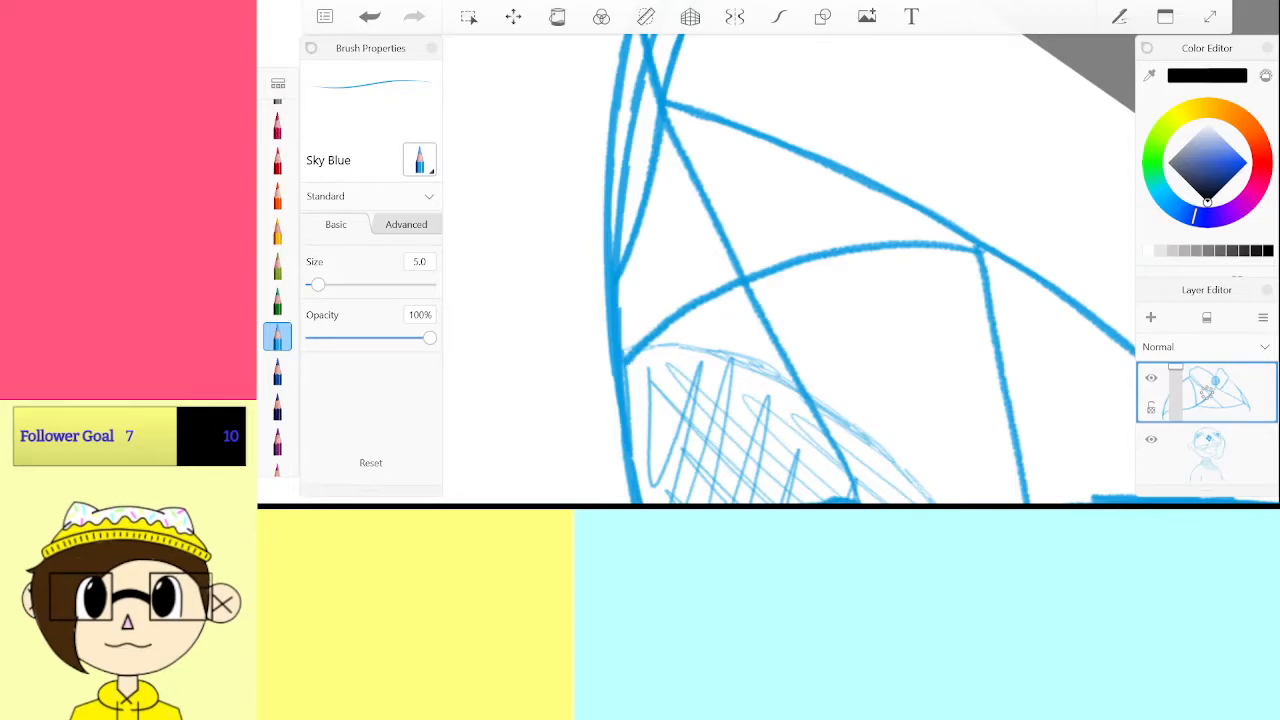
scroll(788, 268, "up", 2)
scroll(760, 268, "down", 4)
scroll(760, 268, "up", 4)
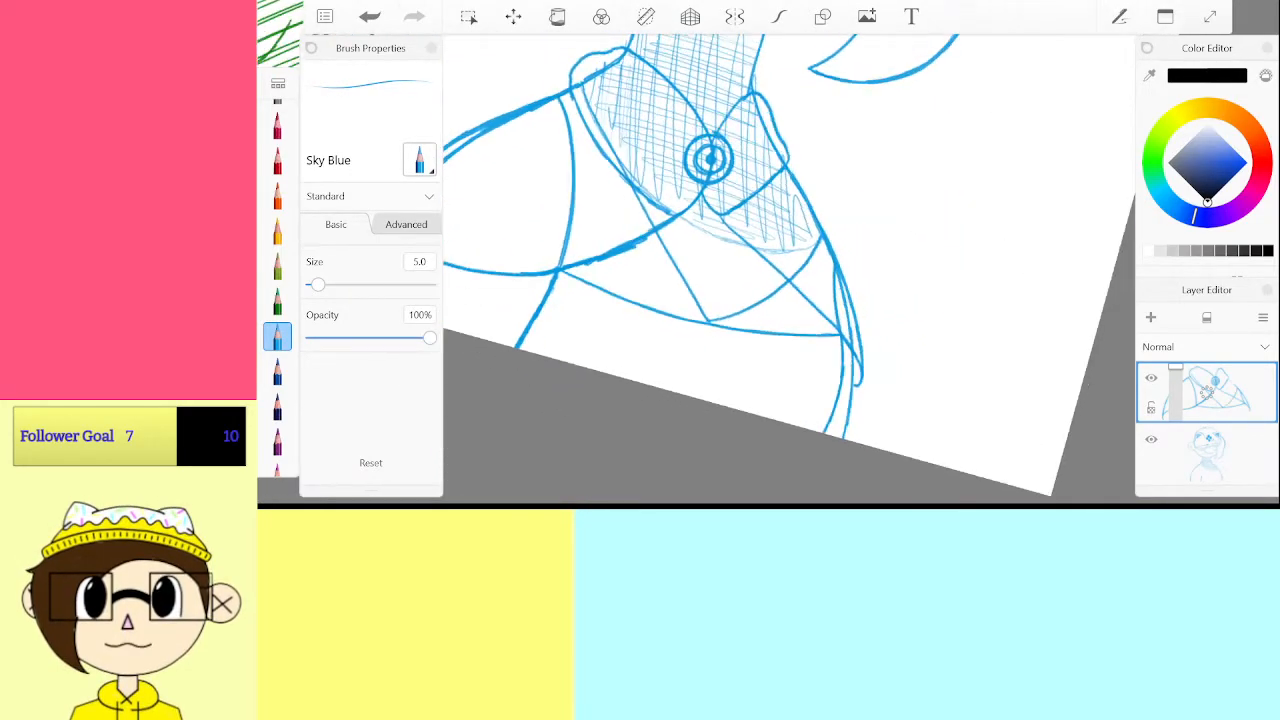
scroll(788, 268, "up", 2)
left_click(370, 17)
left_click_drag(577, 430, 596, 413)
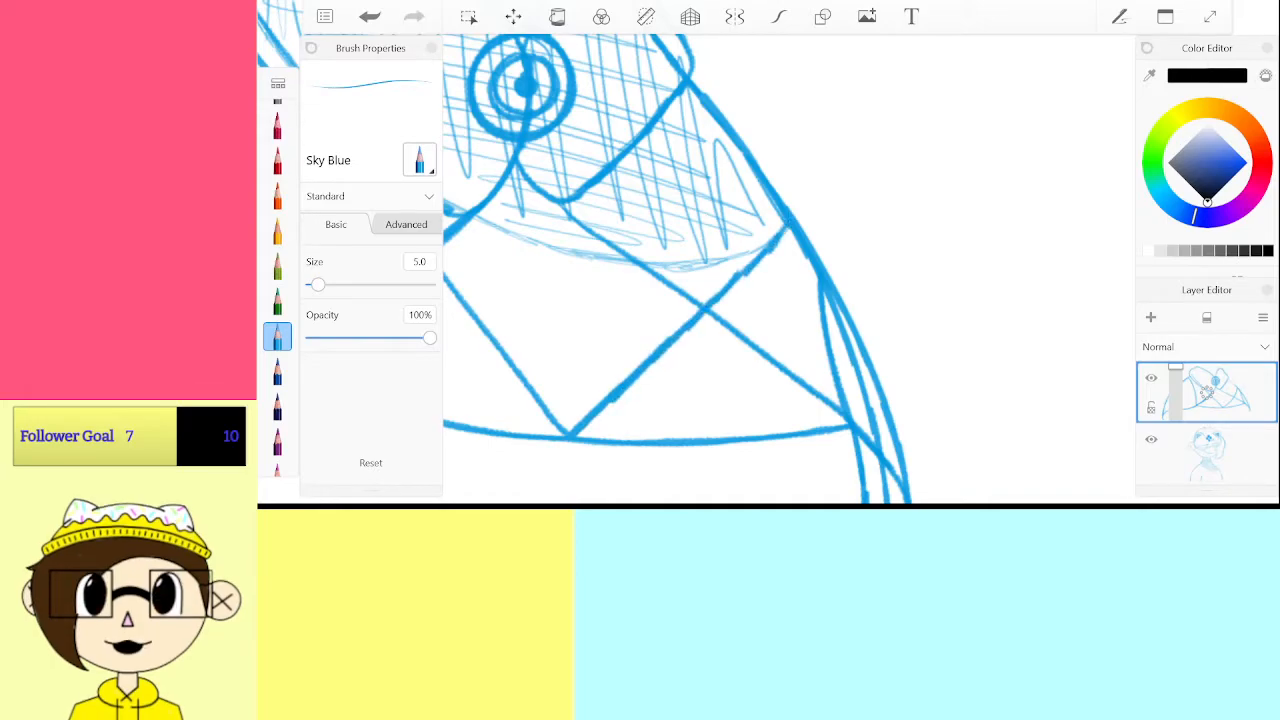
scroll(788, 268, "down", 4)
scroll(788, 268, "up", 3)
scroll(788, 268, "down", 2)
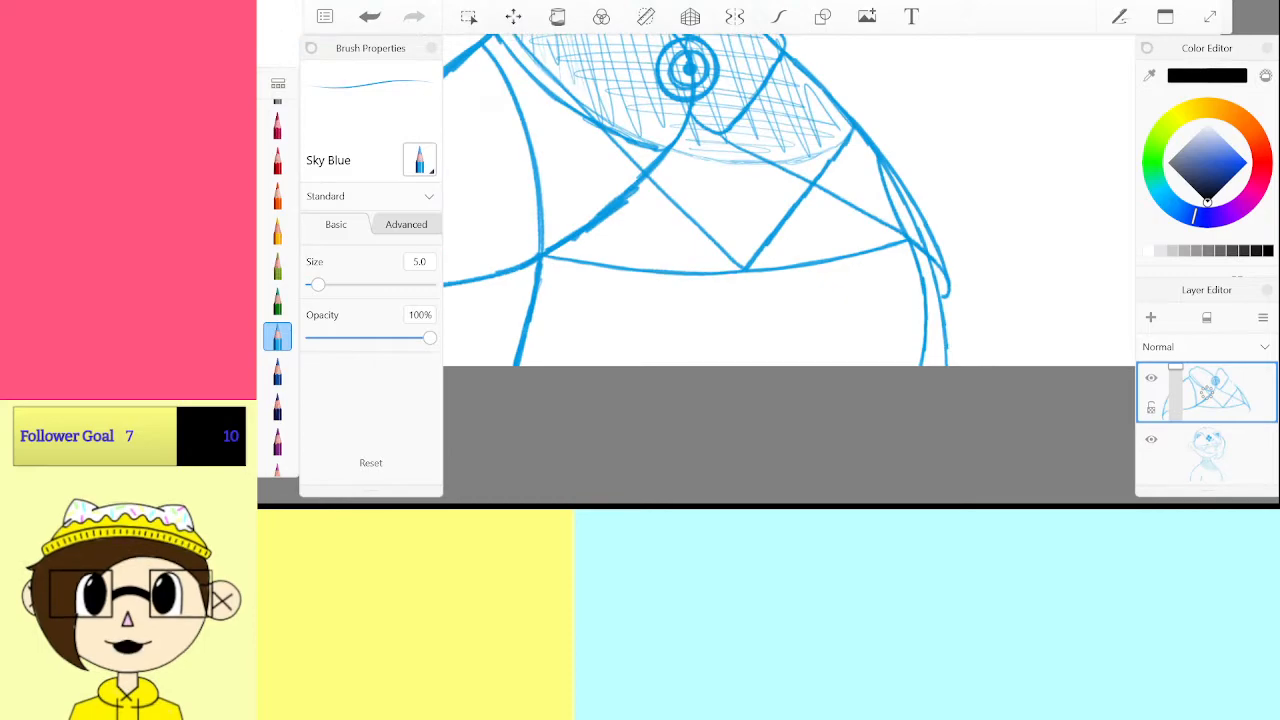
Erase the curved chest line on both sides of the V's tip with the Hard Eraser
scroll(278, 316, "down", 4)
left_click(278, 316)
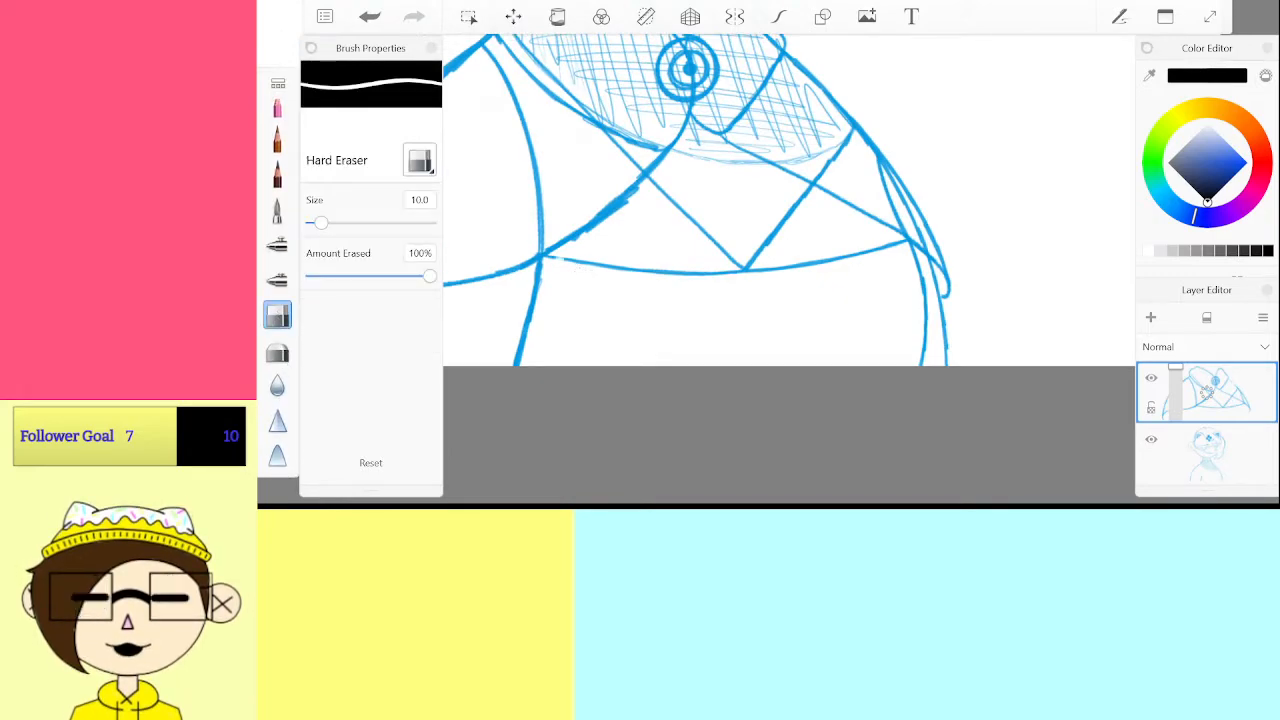
mouse_move(580, 263)
left_mouse_down()
mouse_move(549, 256)
mouse_move(615, 267)
left_mouse_up()
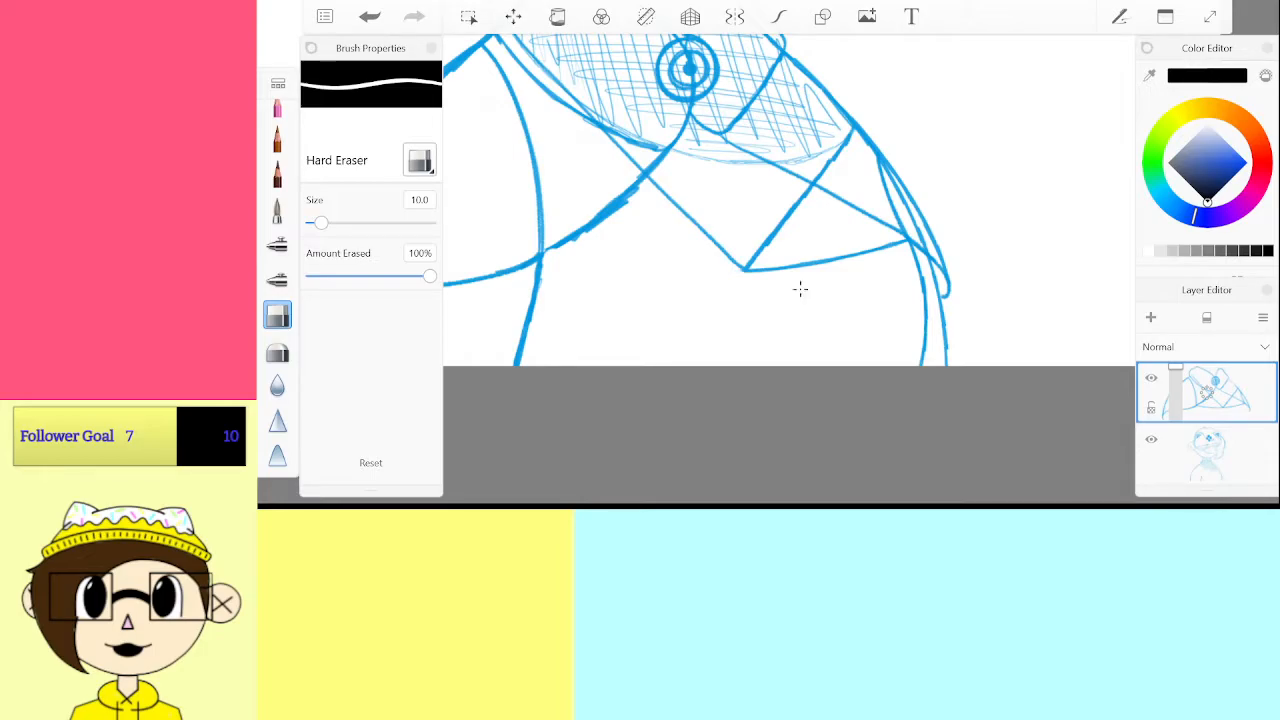
left_click_drag(900, 242, 748, 268)
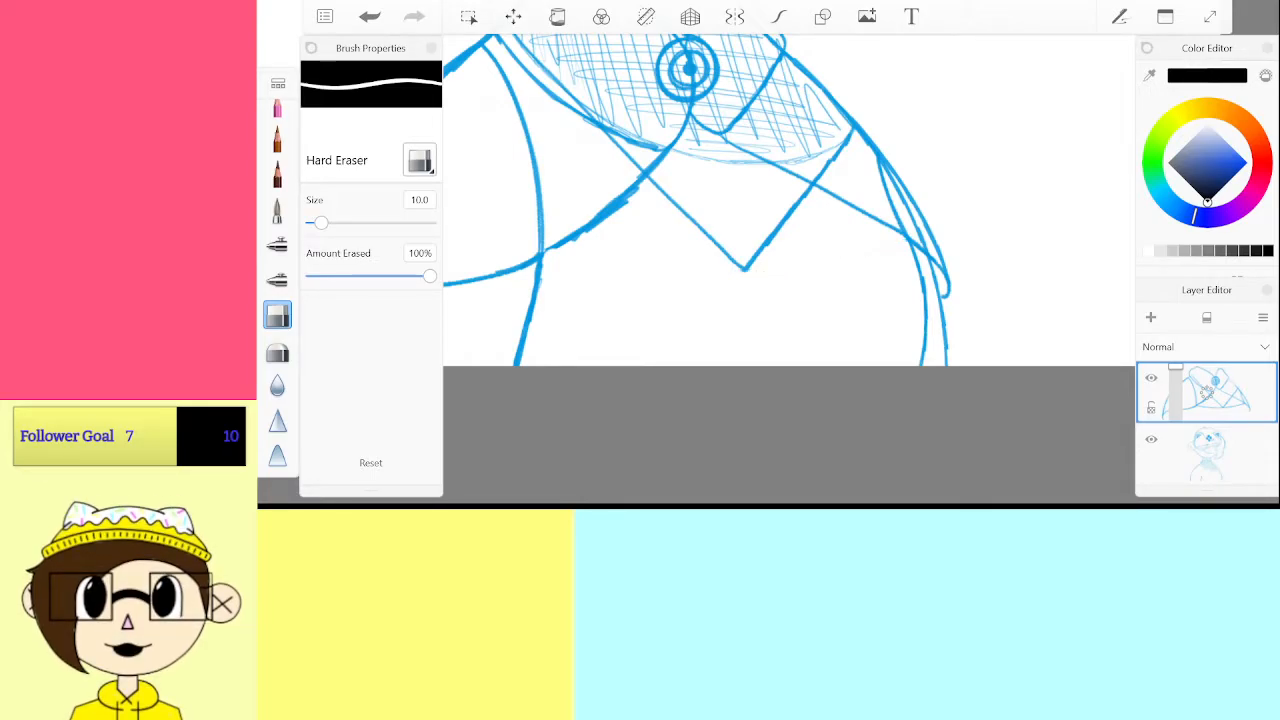
Draw a short curved line across the V just above its tip with the Sky Blue pencil
scroll(277, 270, "up", 4)
left_click(277, 247)
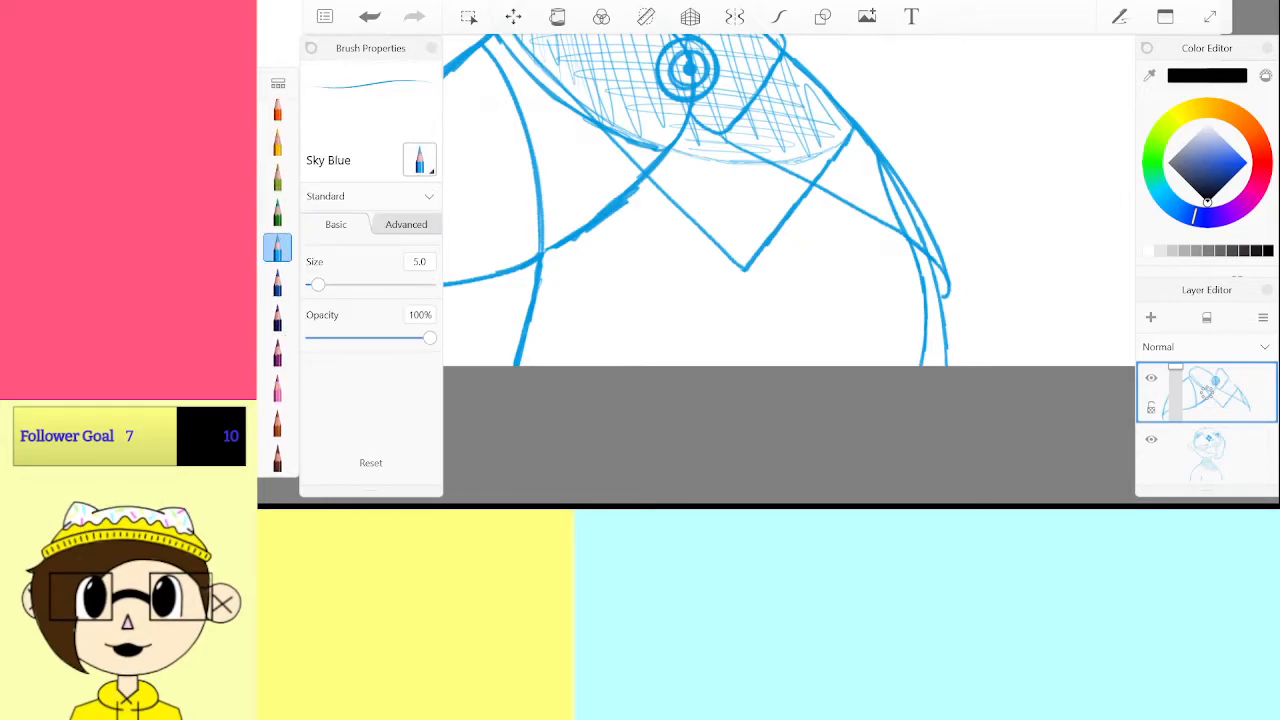
scroll(845, 259, "up", 3)
scroll(713, 220, "up", 3)
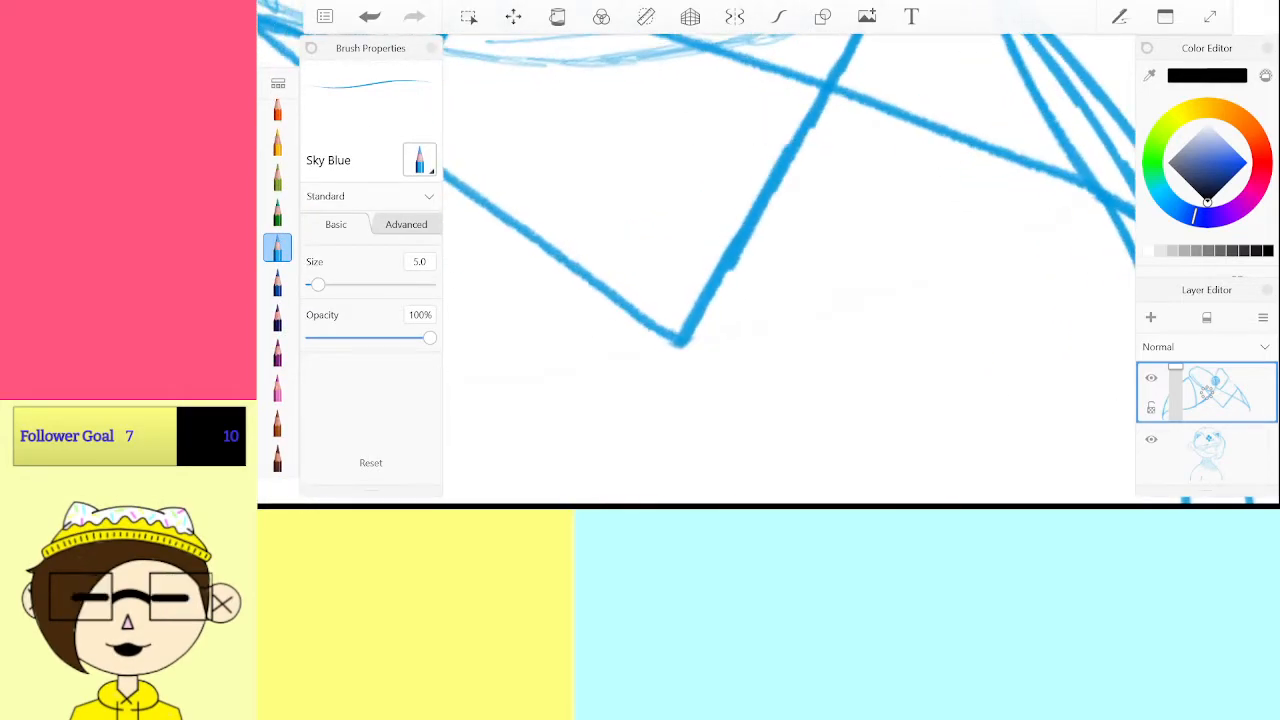
mouse_move(604, 333)
left_mouse_down()
mouse_move(770, 302)
mouse_move(603, 334)
mouse_move(634, 270)
mouse_move(793, 215)
mouse_move(572, 308)
left_mouse_up()
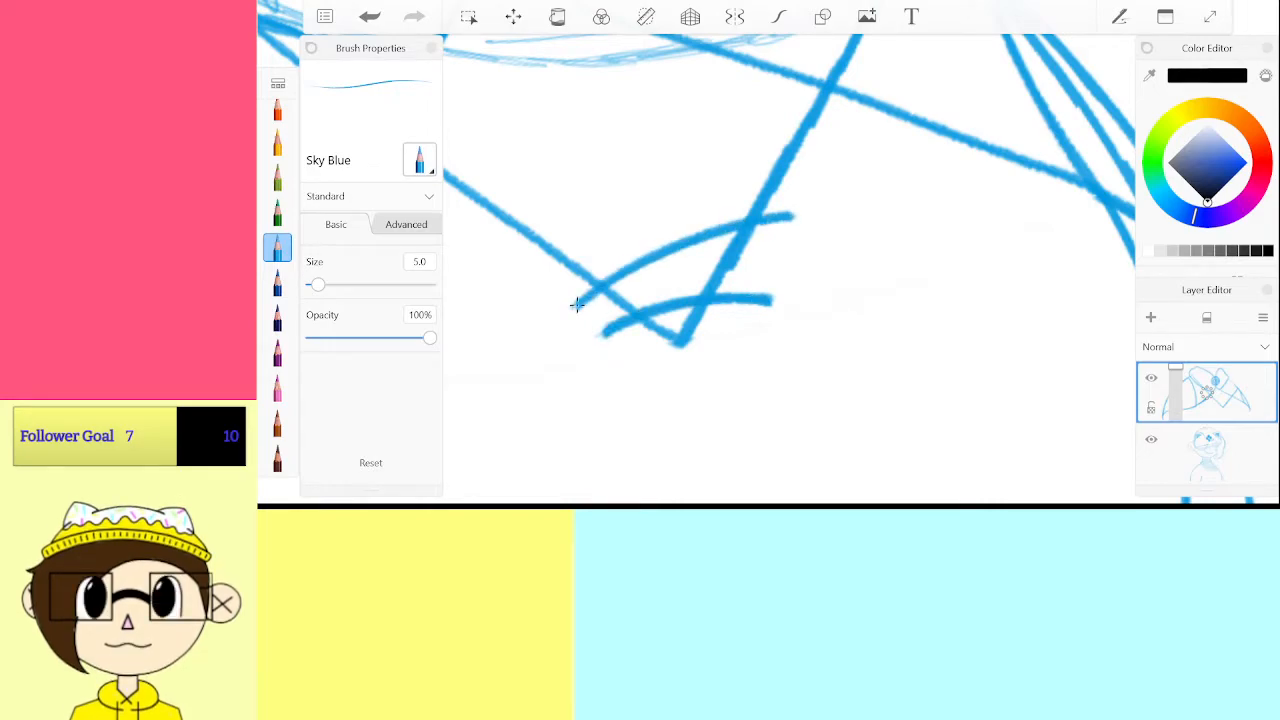
mouse_move(519, 250)
left_mouse_down()
mouse_move(704, 239)
mouse_move(783, 263)
left_mouse_up()
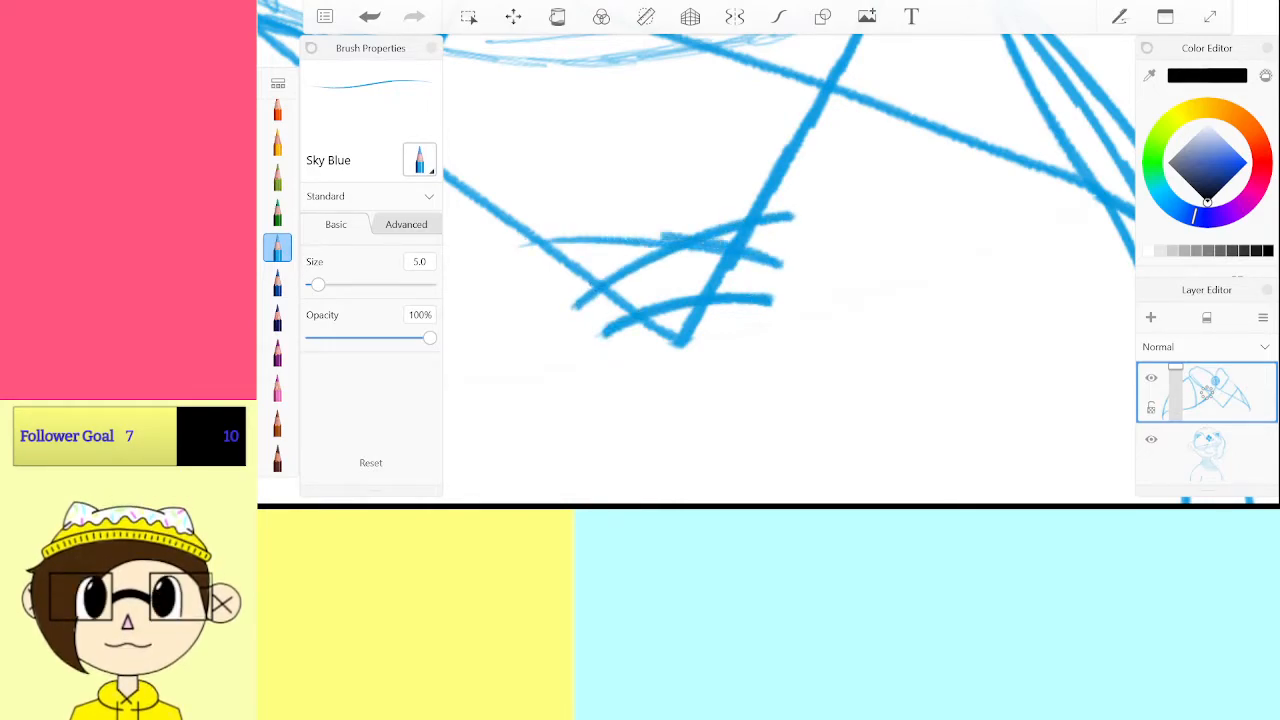
left_click_drag(690, 237, 524, 249)
scroll(757, 309, "down", 4)
scroll(743, 200, "up", 3)
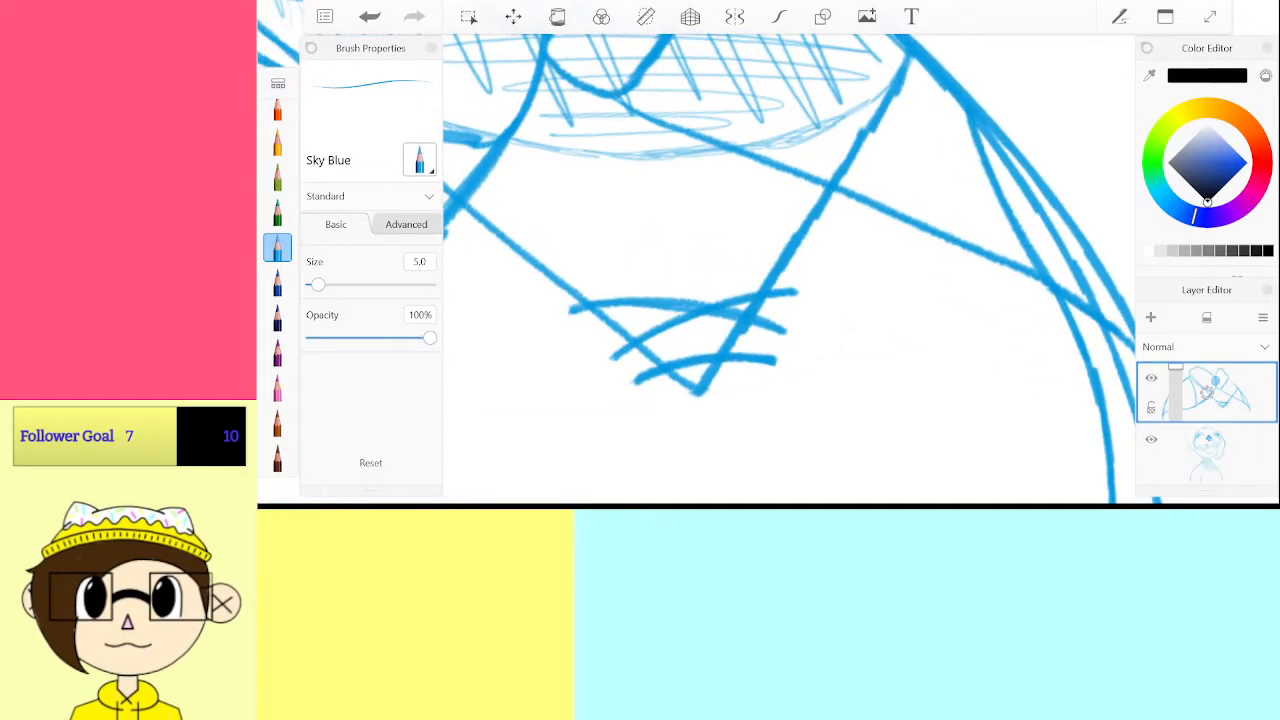
key("ctrl+z")
key("ctrl+z")
Mark two dots on each side of the V and join one opposite pair with a shallow arc crossing both of its lines
left_click(609, 351)
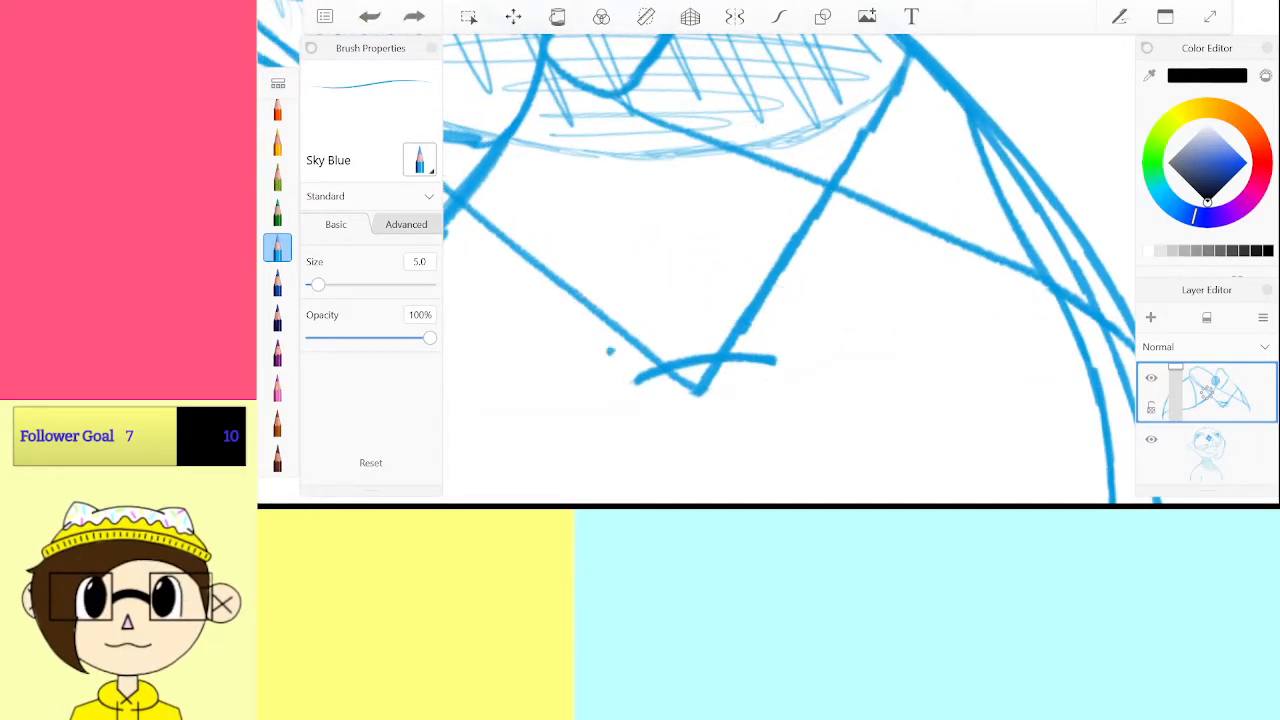
left_click(776, 325)
left_click(800, 278)
left_click(565, 313)
left_click_drag(562, 312, 668, 317)
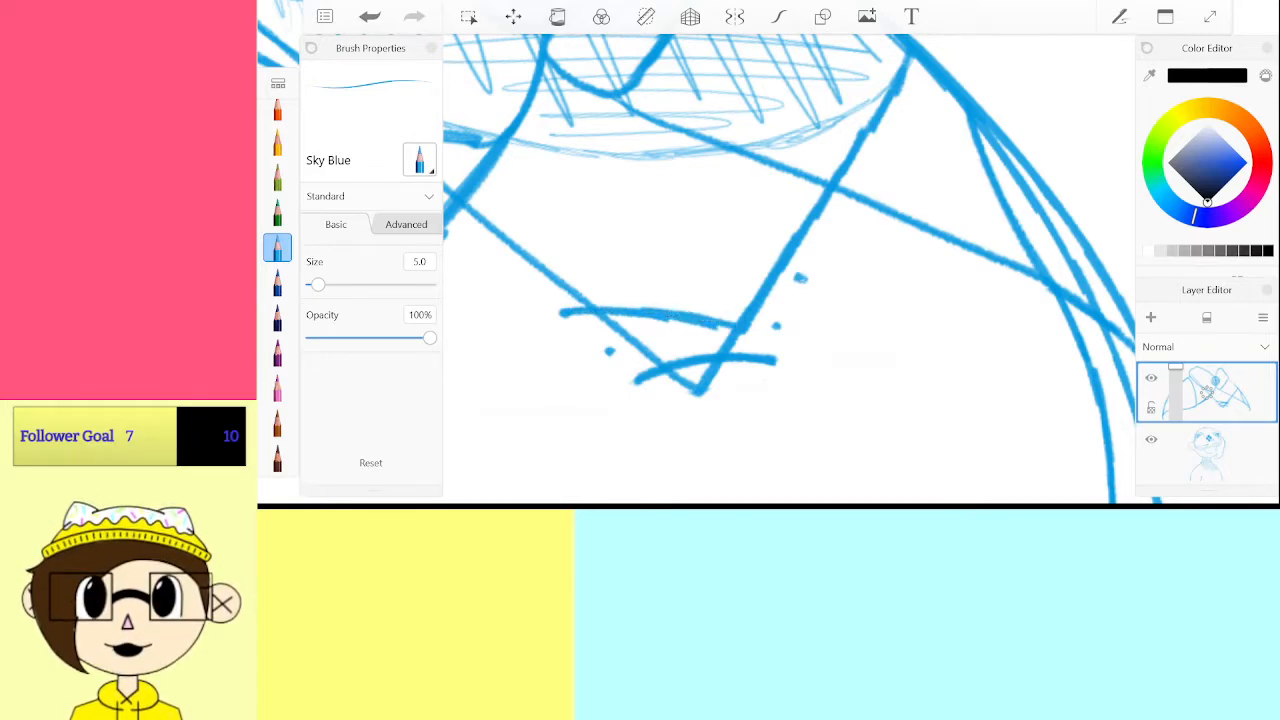
key("ctrl+z")
left_click_drag(775, 323, 637, 307)
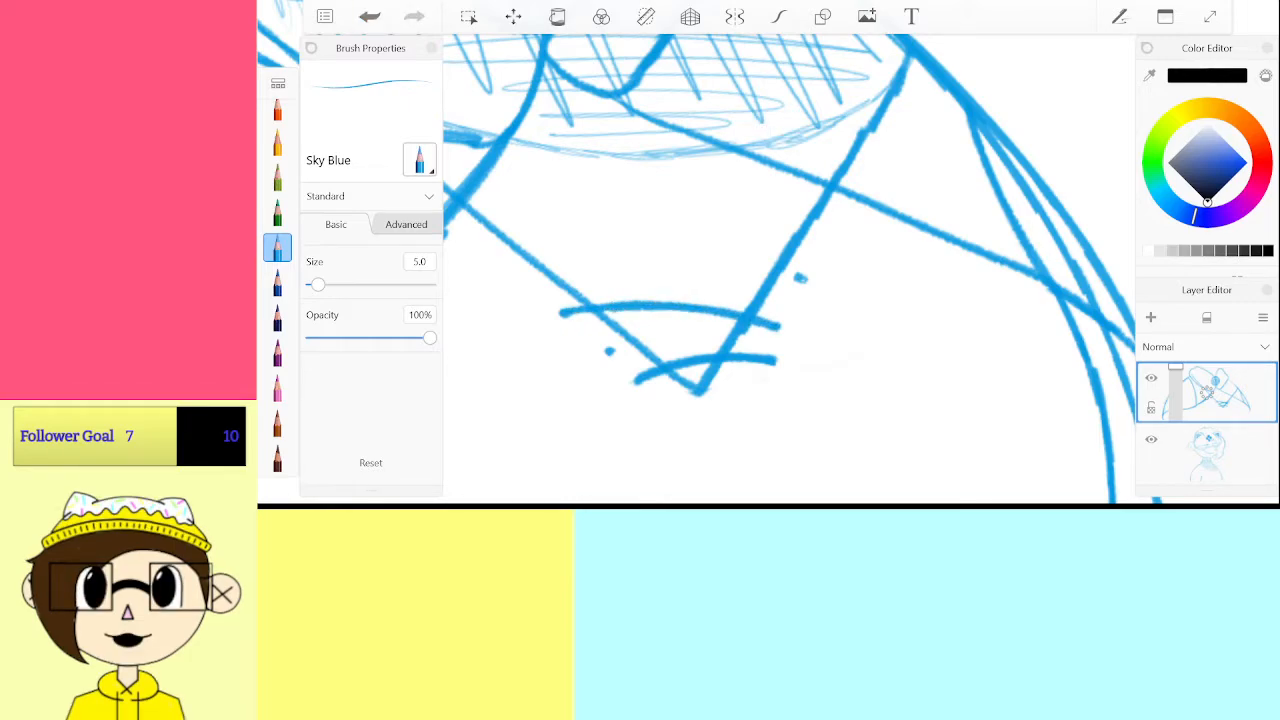
Join the remaining two dots beside the V with an arc that crosses the first one
scroll(654, 228, "up", 3)
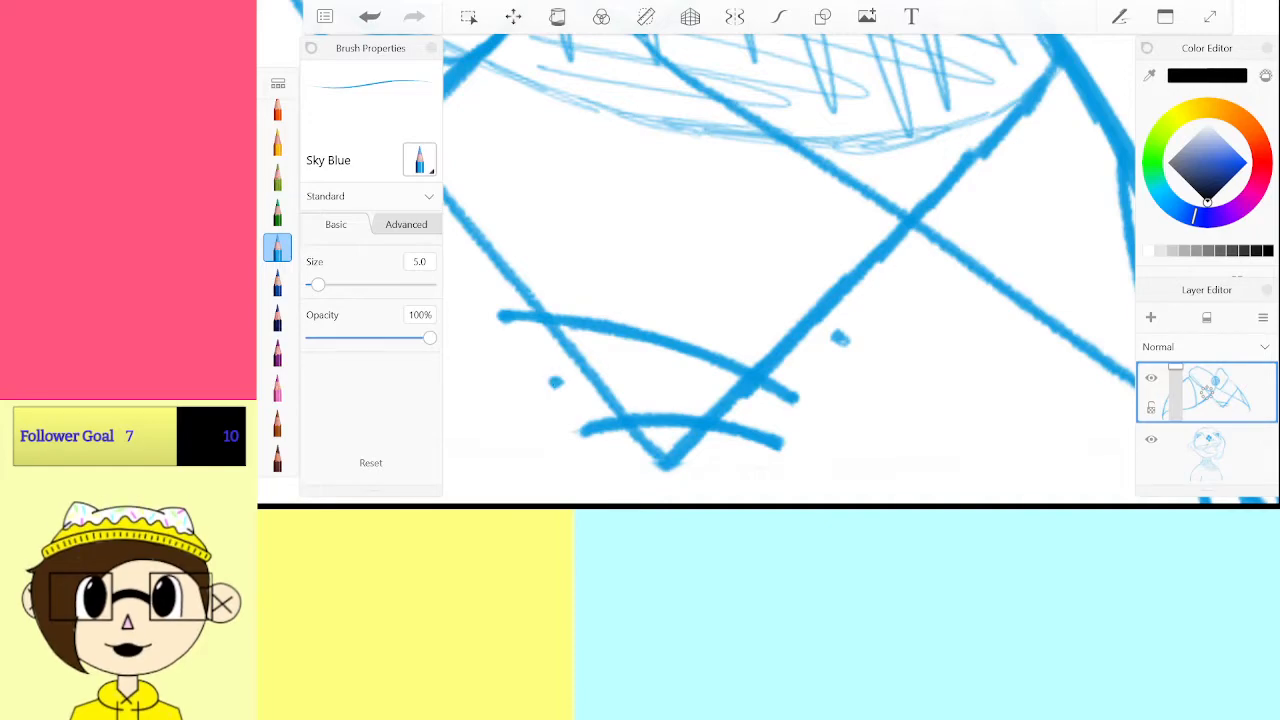
mouse_move(562, 378)
left_mouse_down()
mouse_move(710, 329)
mouse_move(800, 322)
left_mouse_up()
key("ctrl+z")
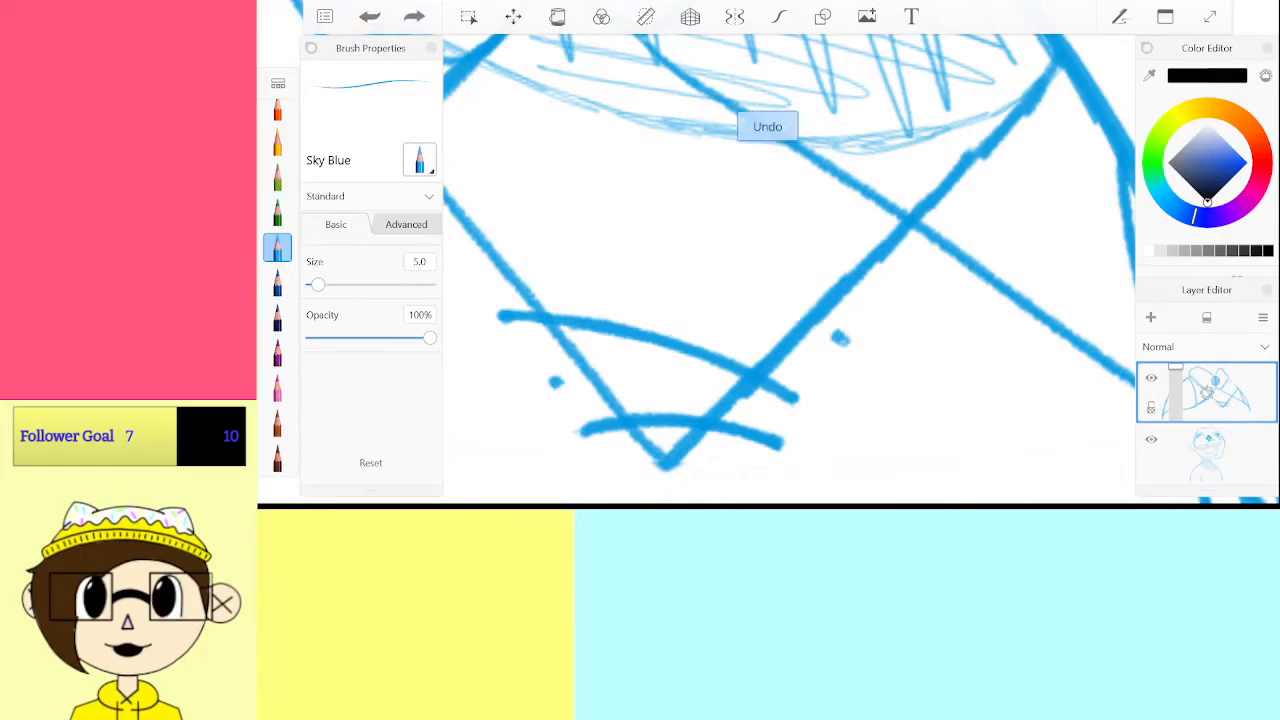
mouse_move(842, 338)
left_mouse_down()
mouse_move(552, 382)
mouse_move(772, 338)
left_mouse_up()
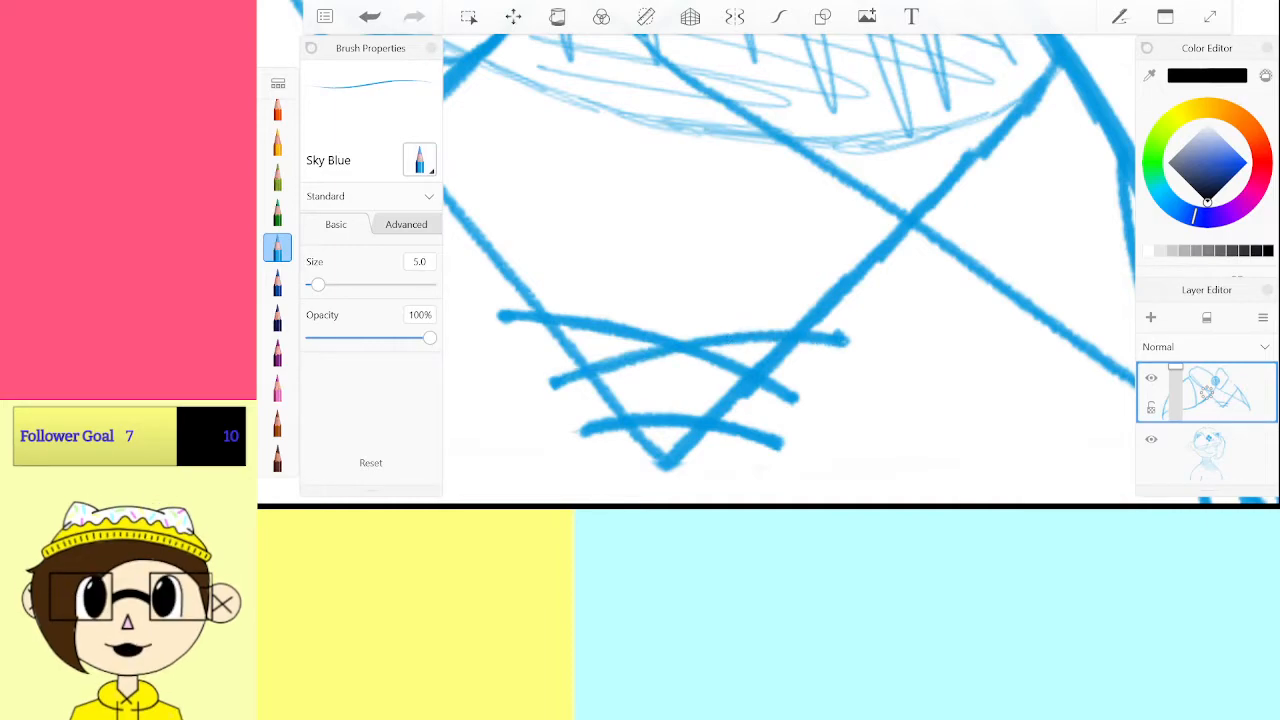
Draw a sagging curve across the chest from the wider shoulder's outline to the narrower shoulder's outline
scroll(768, 268, "down", 6)
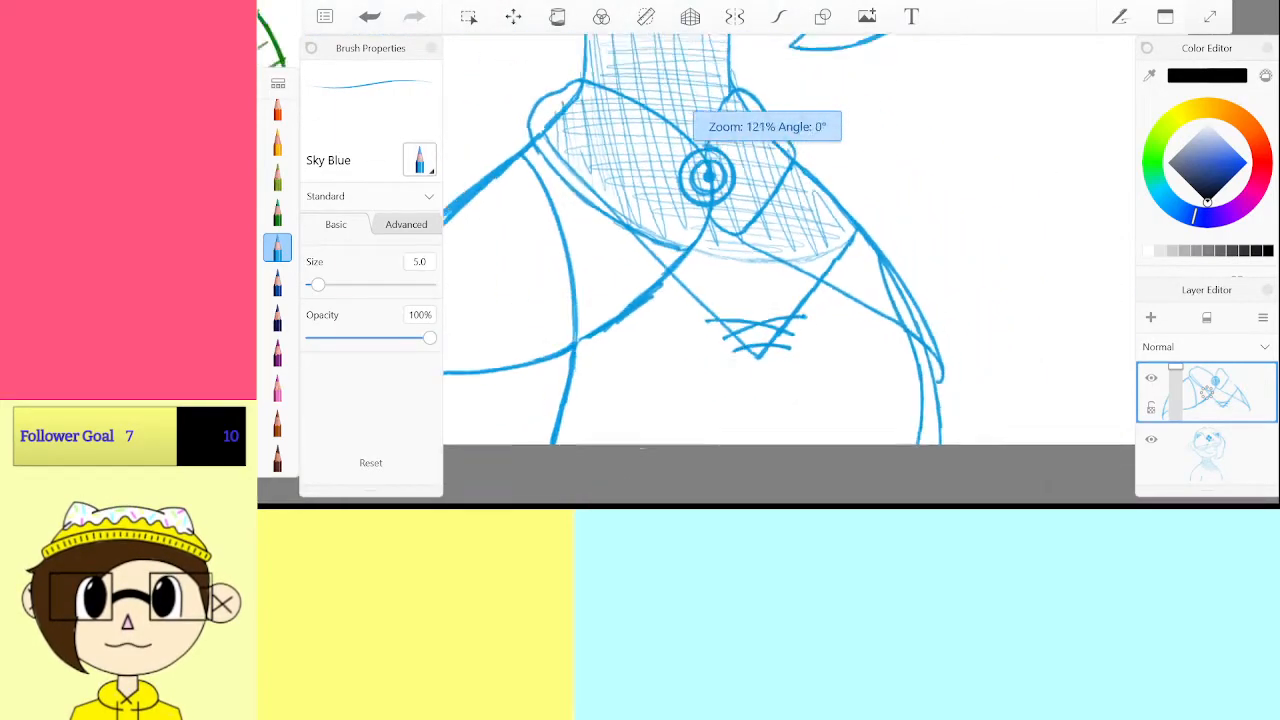
scroll(811, 273, "down", 5)
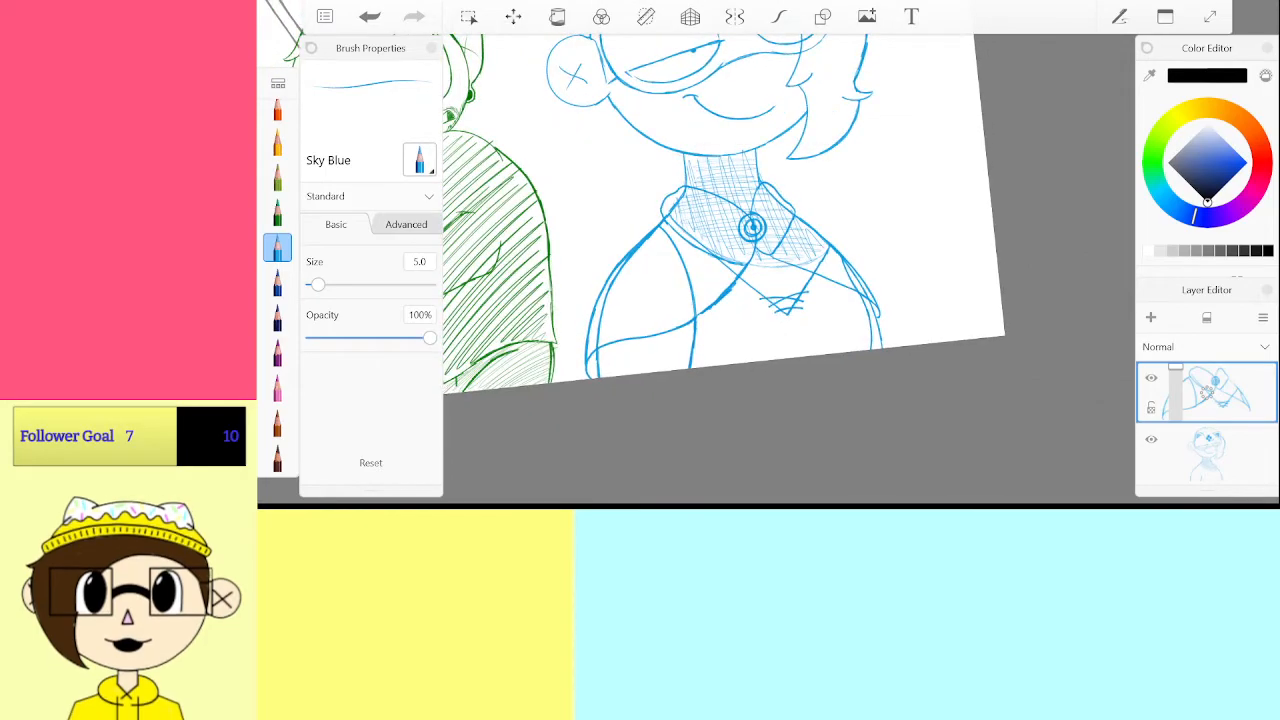
scroll(600, 356, "up", 5)
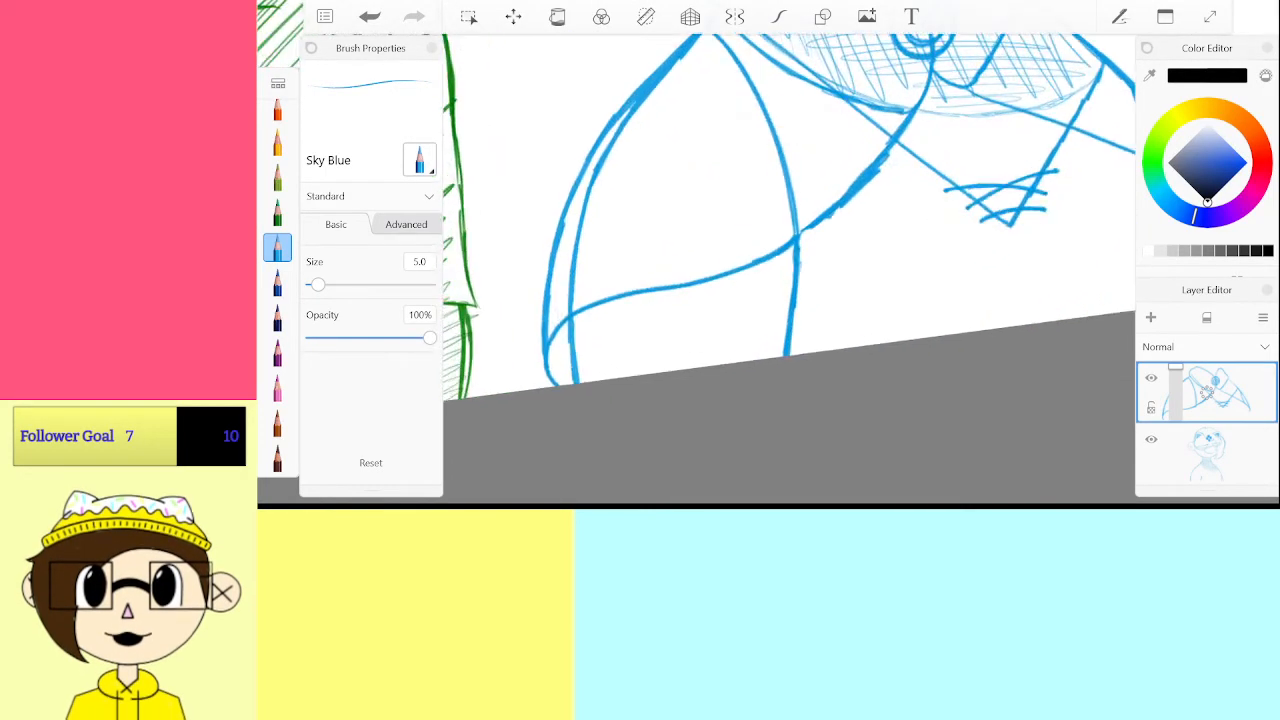
scroll(790, 230, "down", 4)
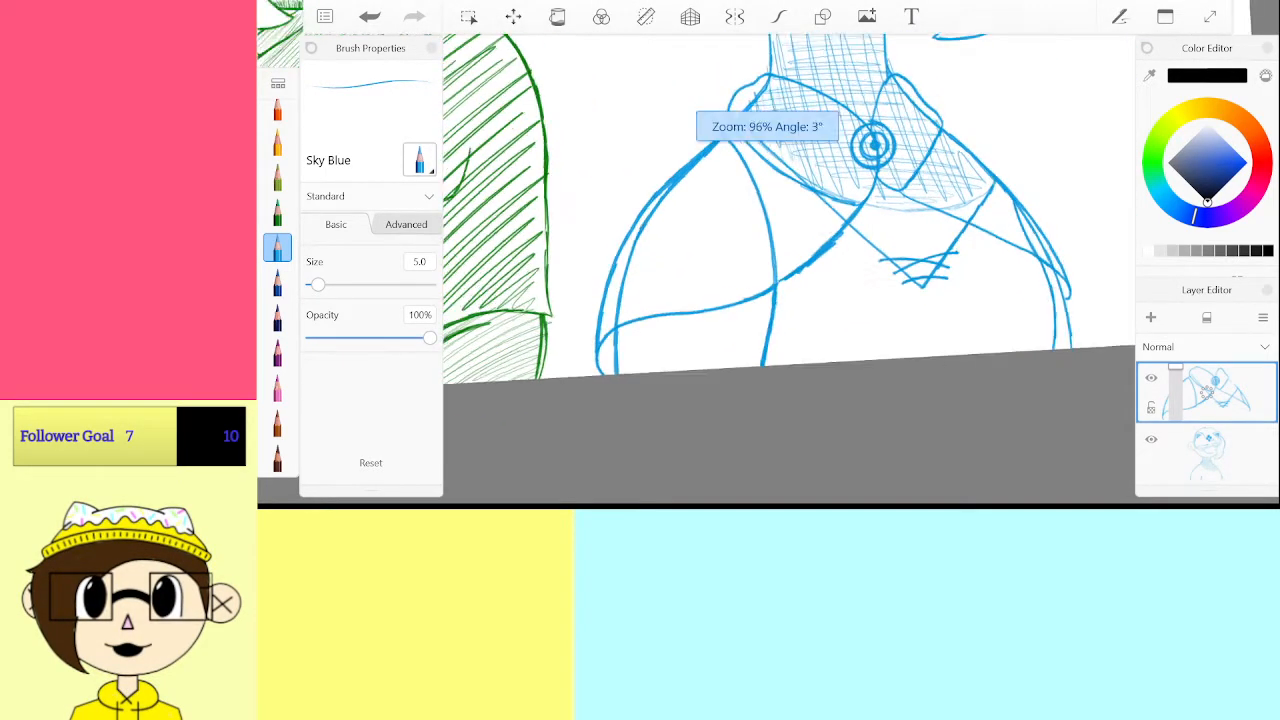
scroll(790, 230, "up", 2)
left_click_drag(588, 298, 651, 297)
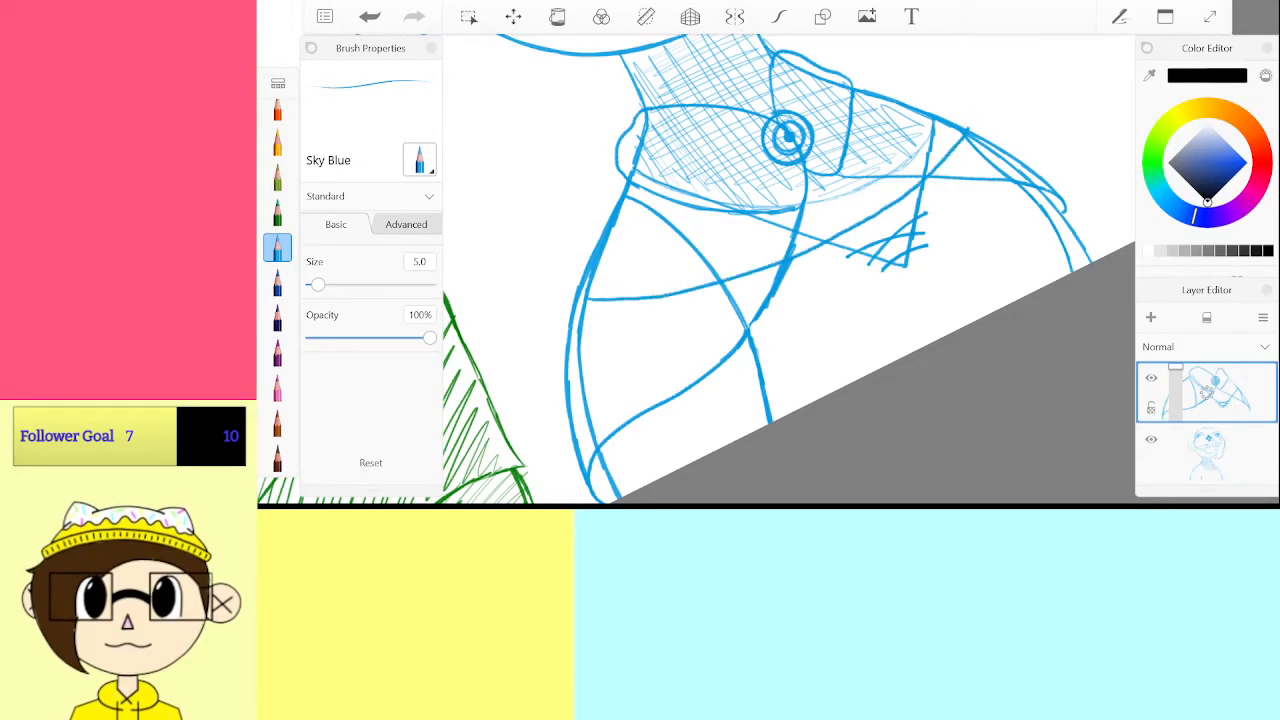
Hatch the garment below the new chest curve with light diagonal strokes across the arms and torso
scroll(790, 268, "up", 3)
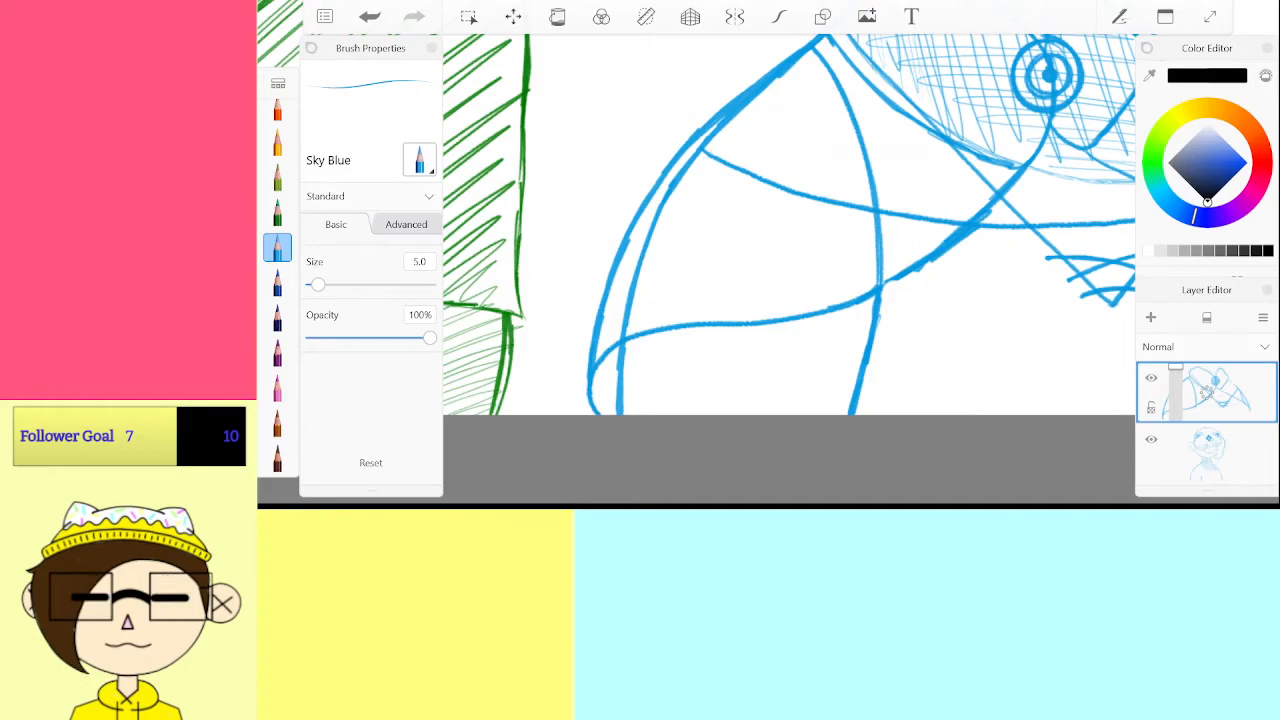
mouse_move(662, 276)
left_mouse_down()
mouse_move(834, 207)
mouse_move(872, 342)
mouse_move(1011, 264)
left_mouse_up()
scroll(790, 268, "down", 3)
scroll(788, 238, "down", 2)
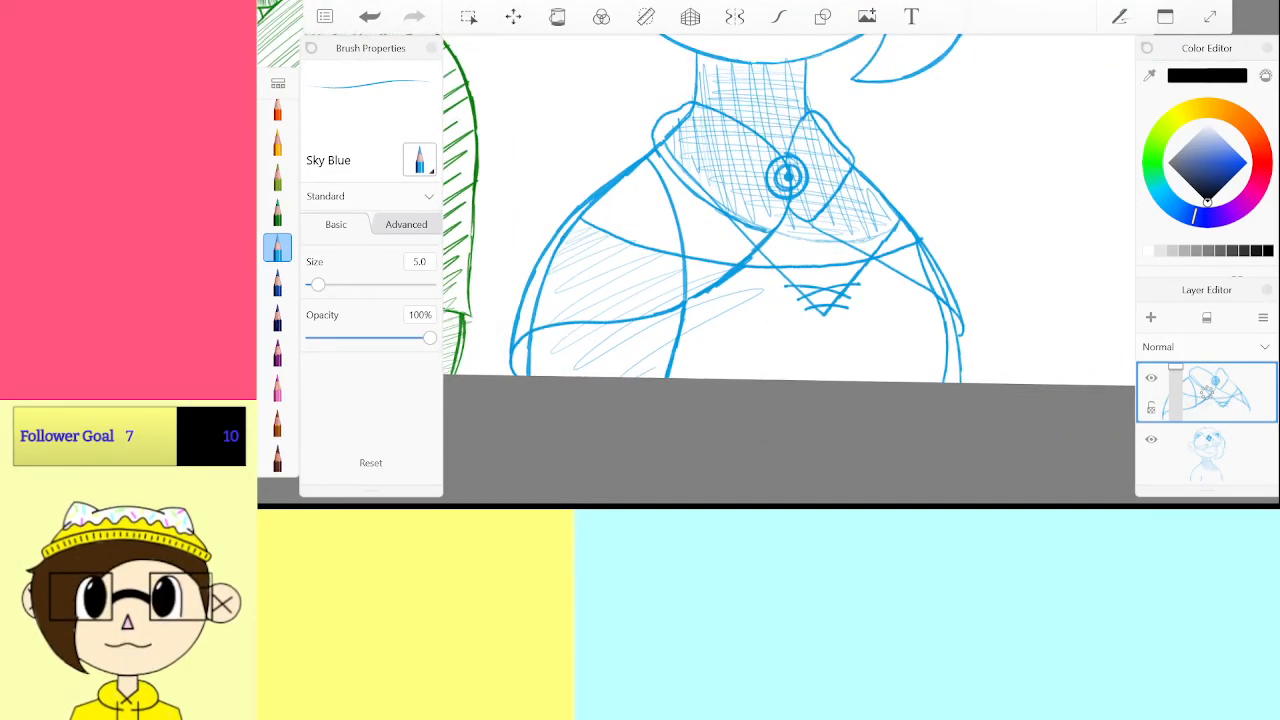
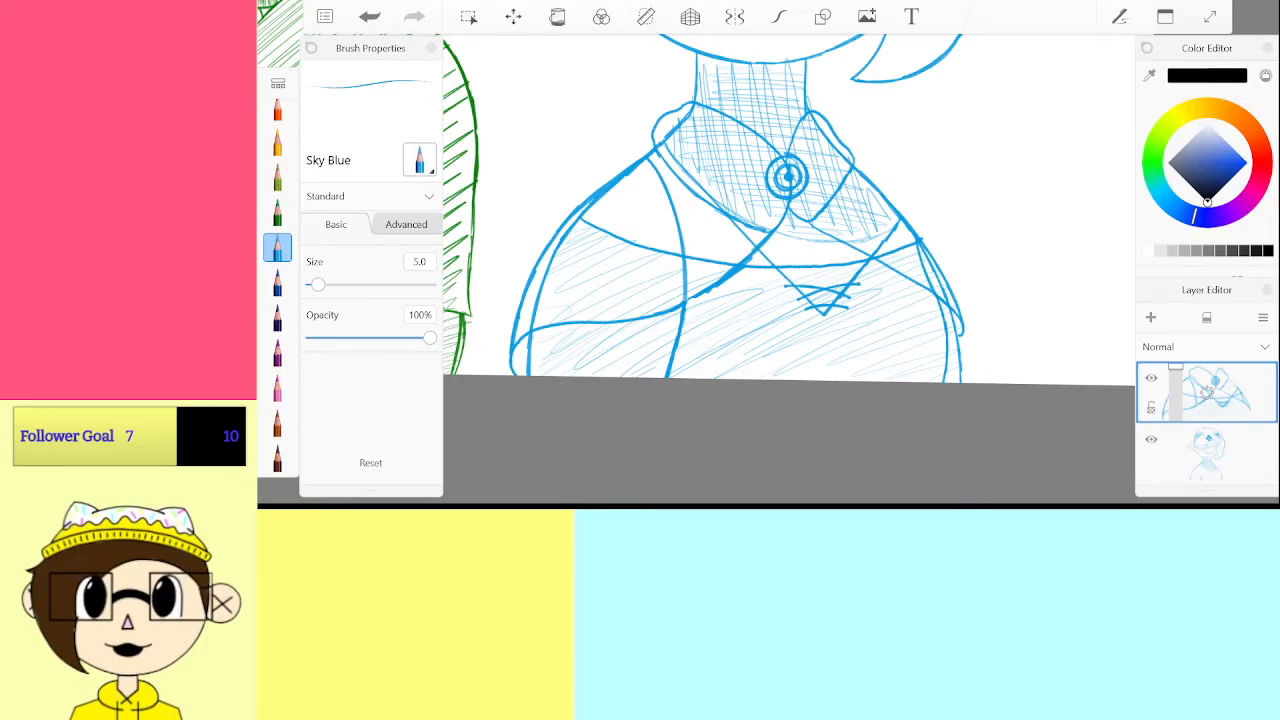
Letter the upper parts of "Magi" on the shirt along the canvas's lower edge, redrawing the "a"
scroll(789, 240, "up", 3)
scroll(789, 240, "up", 1)
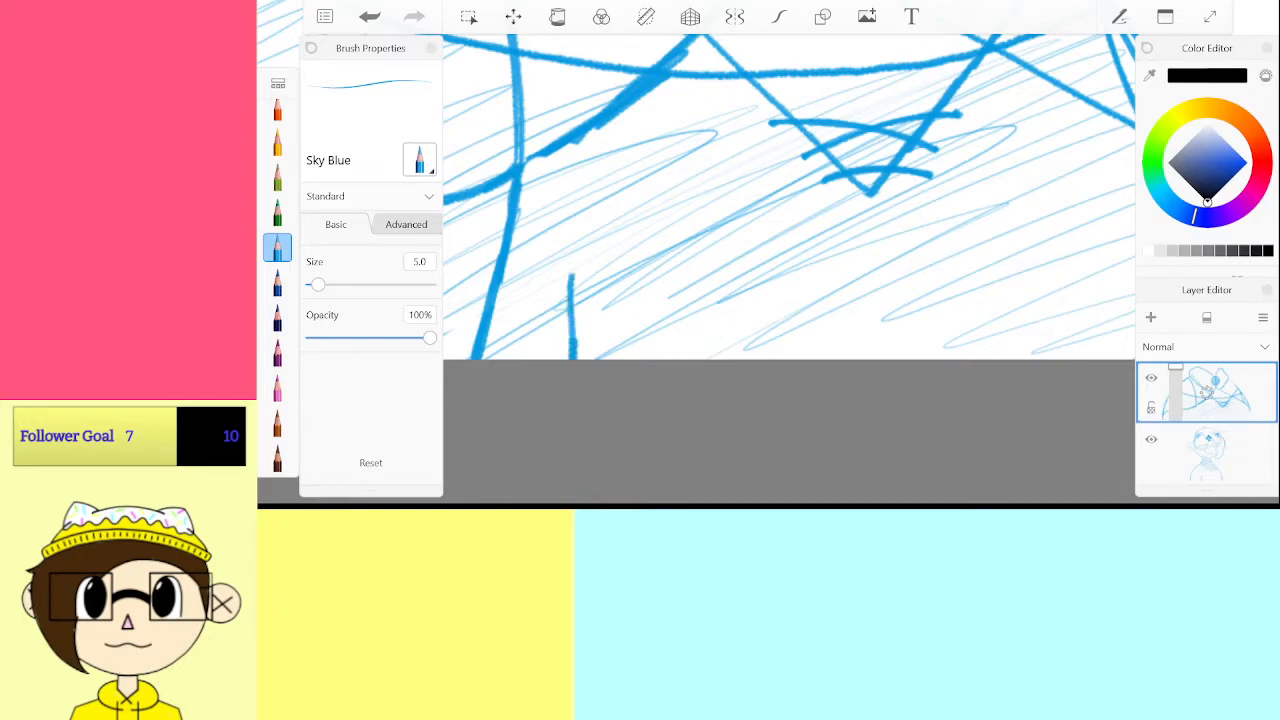
mouse_move(570, 277)
left_mouse_down()
mouse_move(627, 313)
mouse_move(684, 290)
left_mouse_up()
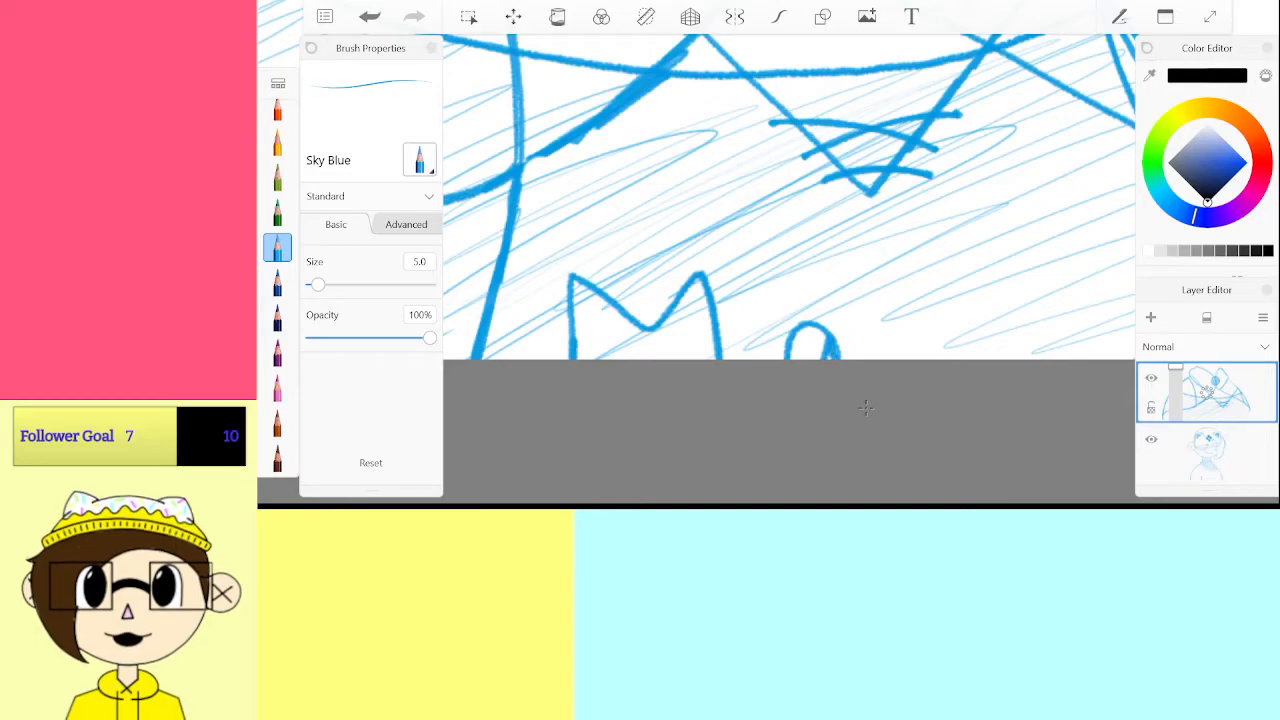
key("ctrl+z")
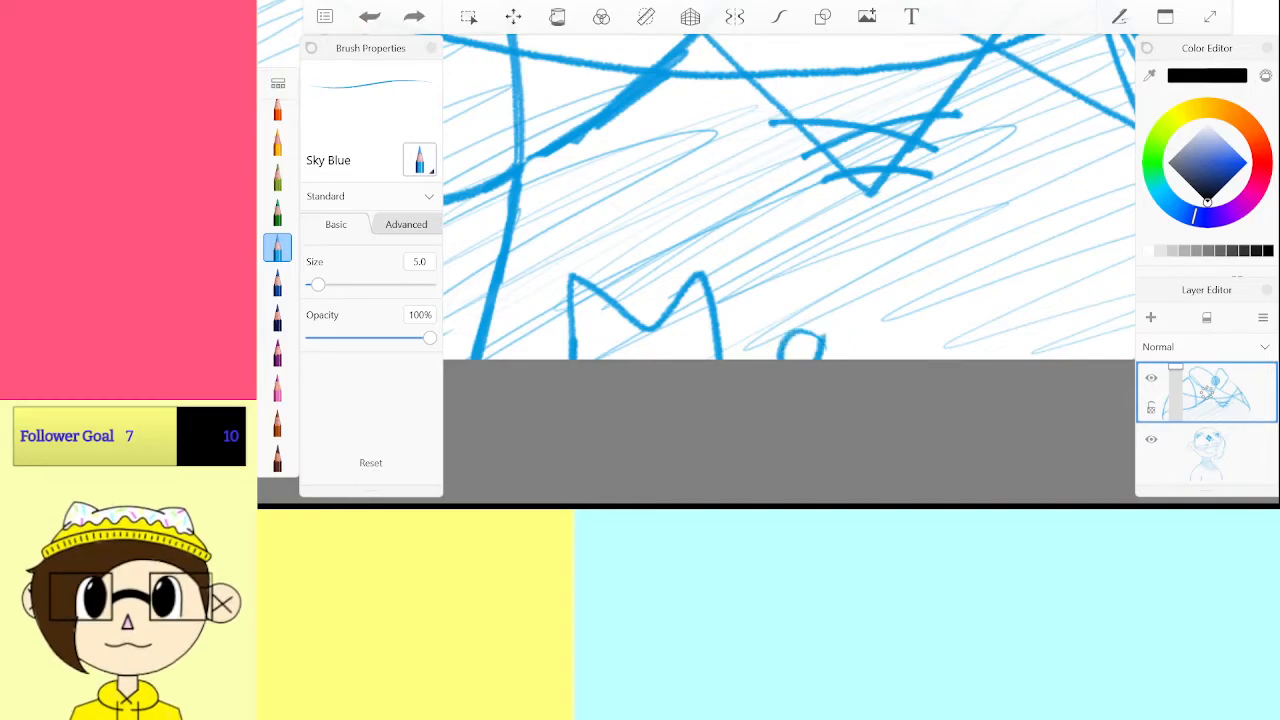
mouse_move(825, 335)
left_mouse_down()
mouse_move(830, 358)
mouse_move(994, 359)
left_mouse_up()
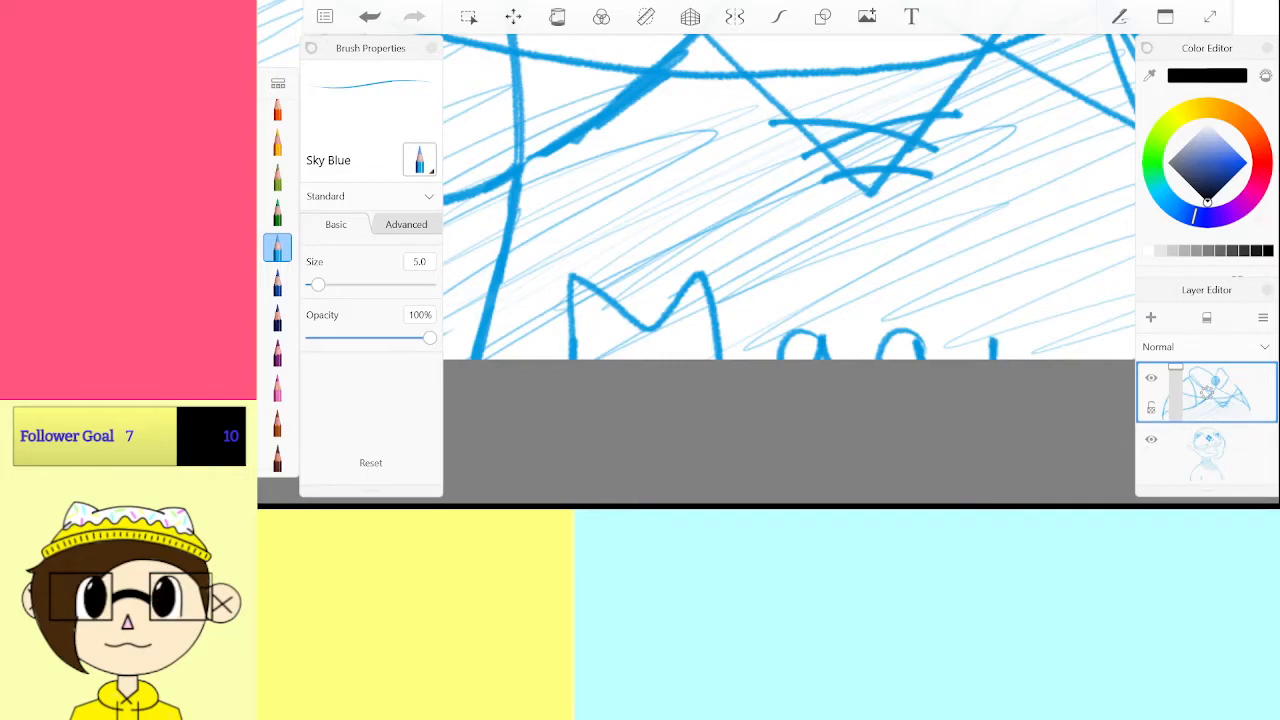
Draw a five-pointed star as the dot above the "i" and add the top of the "c" to complete "Magic"
scroll(790, 220, "up", 5)
mouse_move(816, 173)
left_mouse_down()
mouse_move(792, 235)
mouse_move(732, 227)
left_mouse_up()
mouse_move(740, 322)
left_mouse_down()
mouse_move(824, 290)
mouse_move(867, 346)
mouse_move(859, 288)
mouse_move(940, 265)
left_mouse_up()
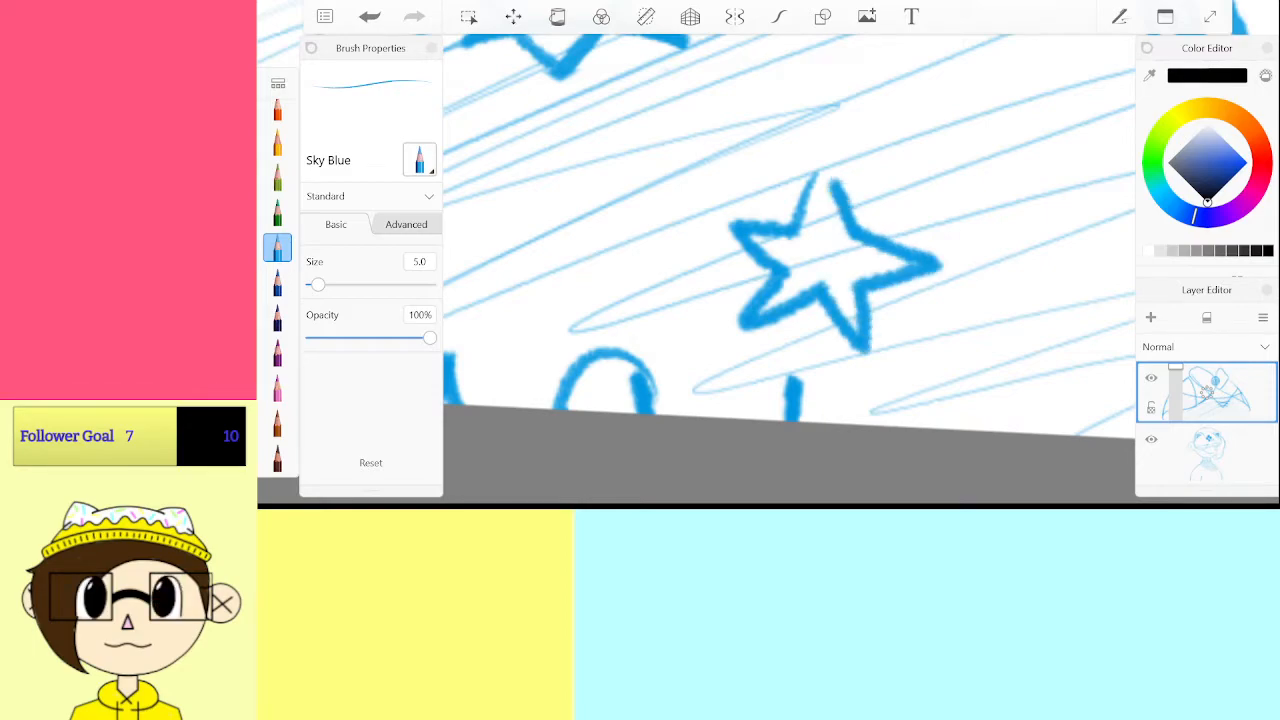
key("ctrl+z")
mouse_move(826, 202)
left_mouse_down()
mouse_move(830, 232)
mouse_move(810, 252)
mouse_move(837, 268)
mouse_move(829, 180)
left_mouse_up()
scroll(819, 150, "down", 5)
scroll(790, 155, "down", 1)
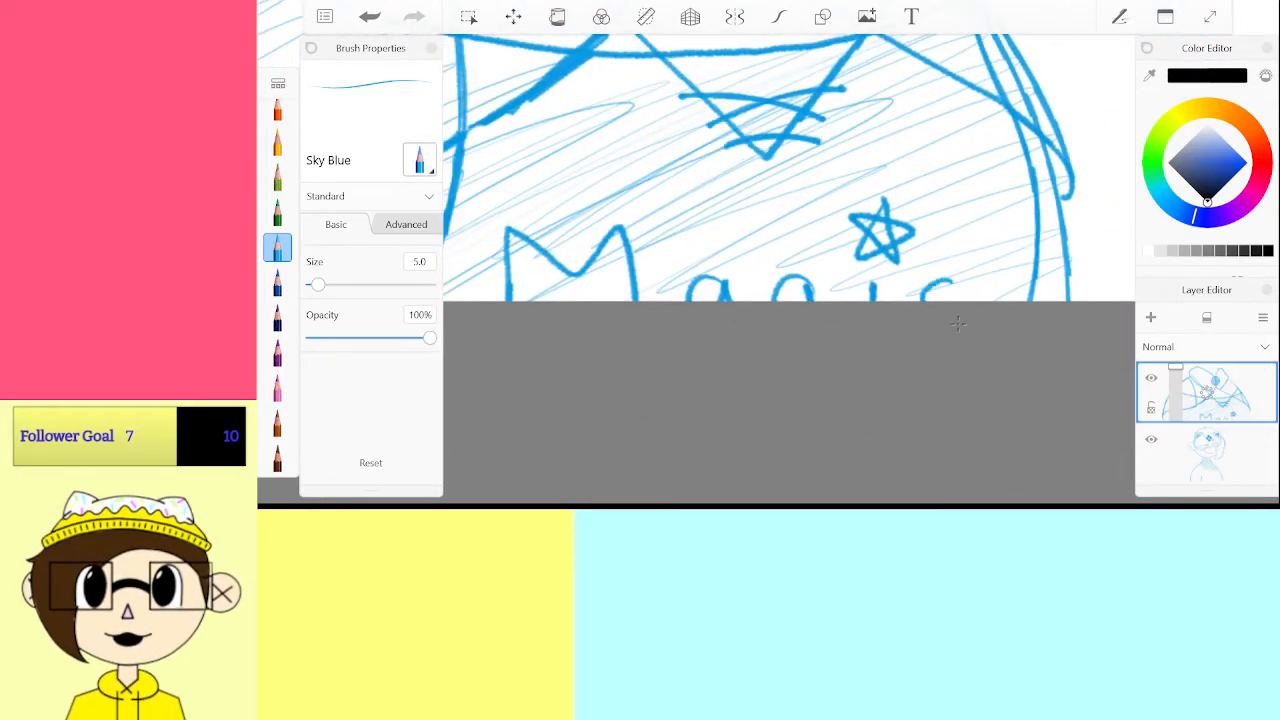
Examine the blue character's garment and lettering together with the neighbouring sketches
scroll(767, 200, "down", 5)
scroll(767, 200, "down", 3)
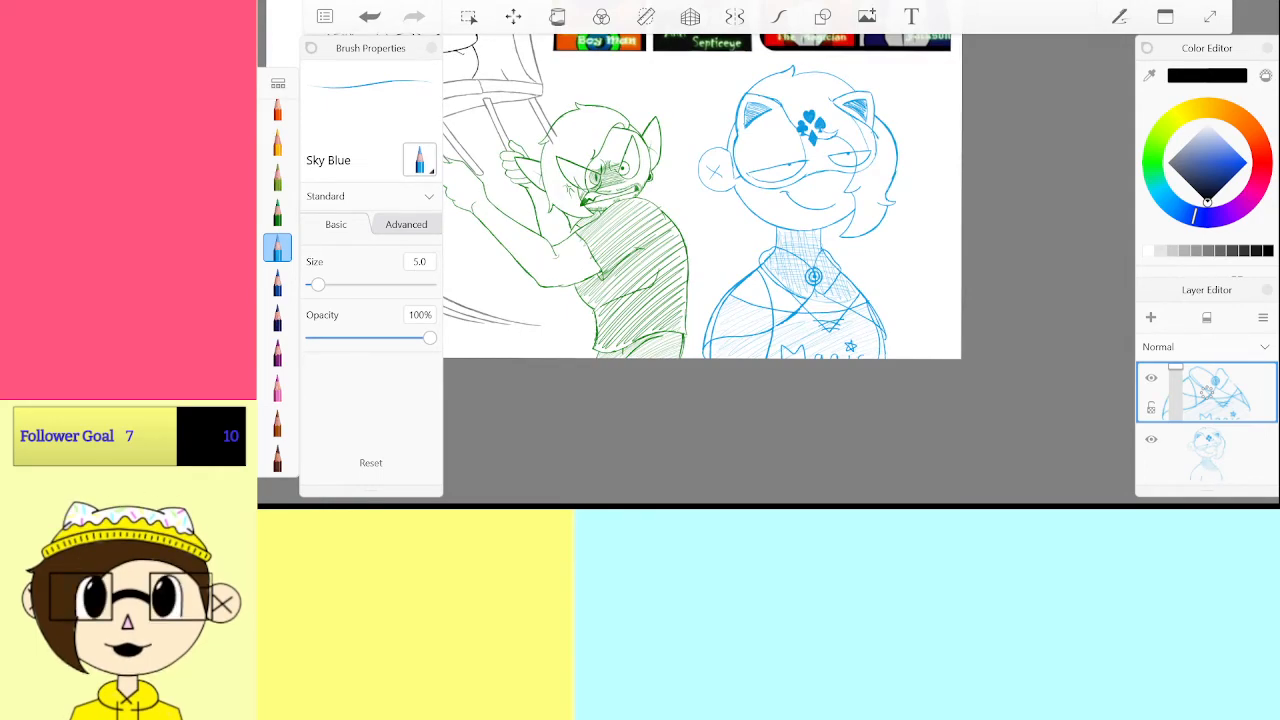
scroll(760, 290, "down", 1)
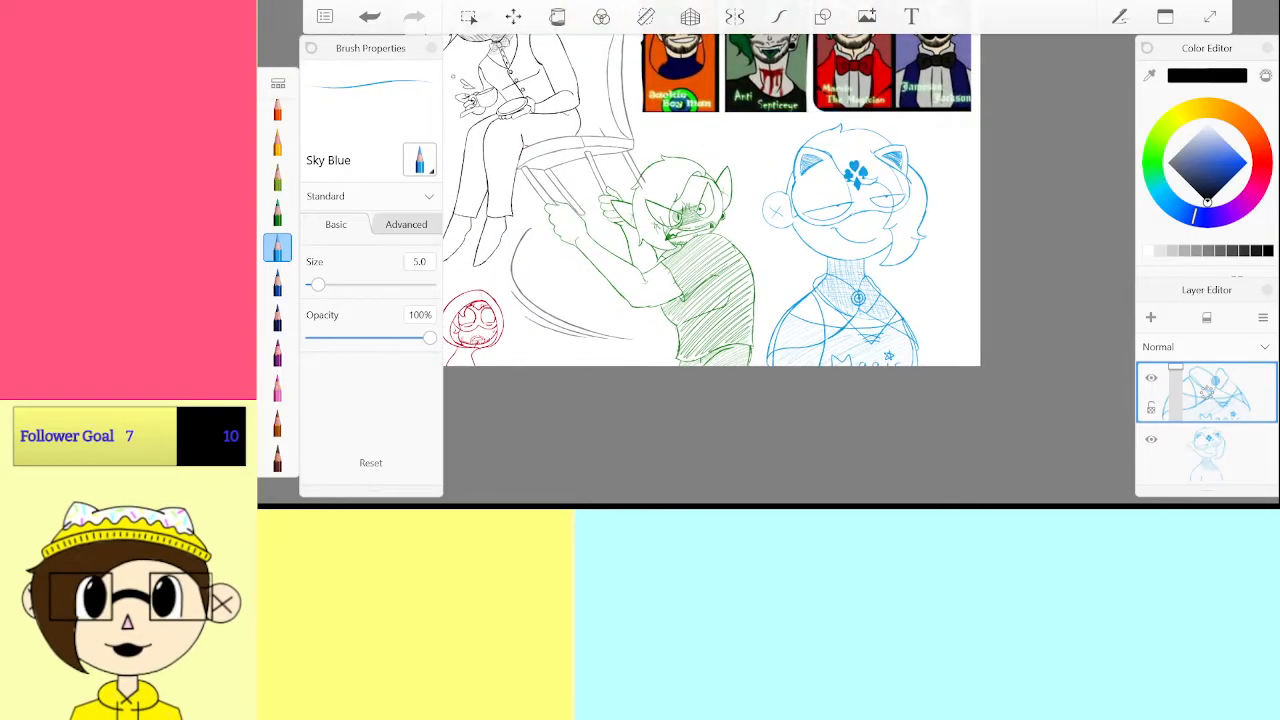
scroll(710, 330, "up", 4)
scroll(820, 300, "down", 4)
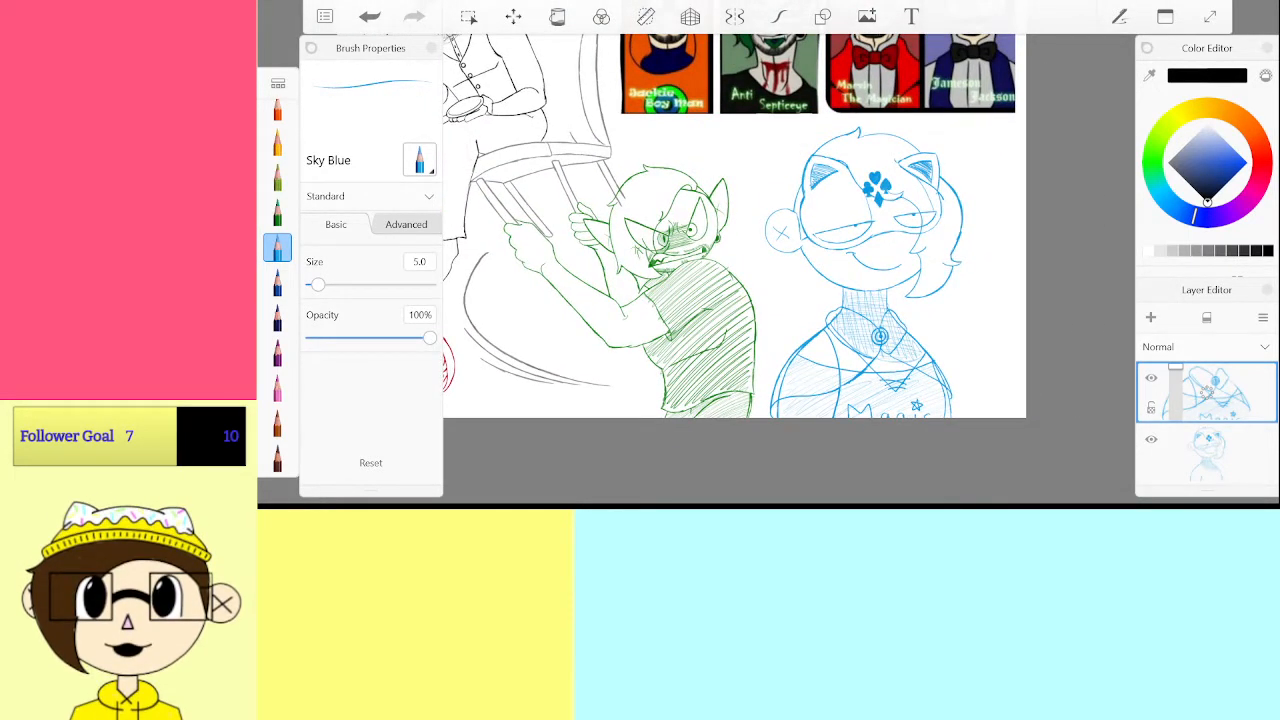
scroll(880, 330, "up", 6)
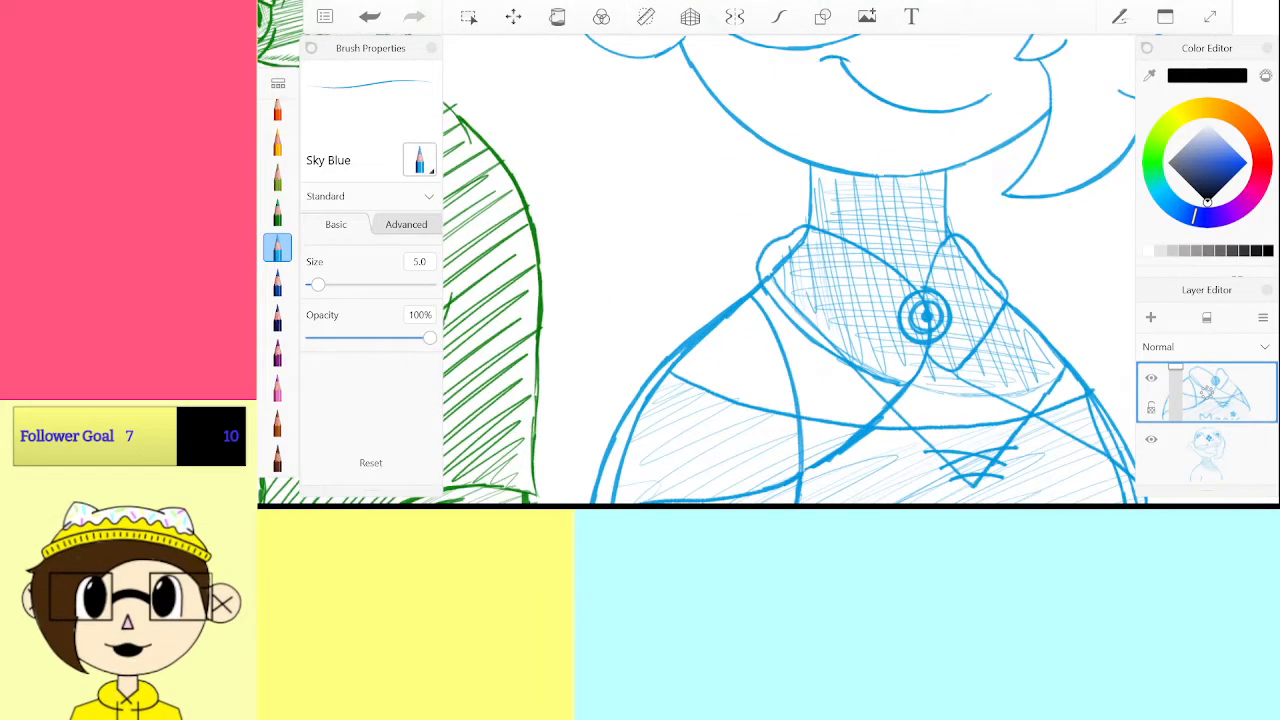
scroll(790, 270, "down", 6)
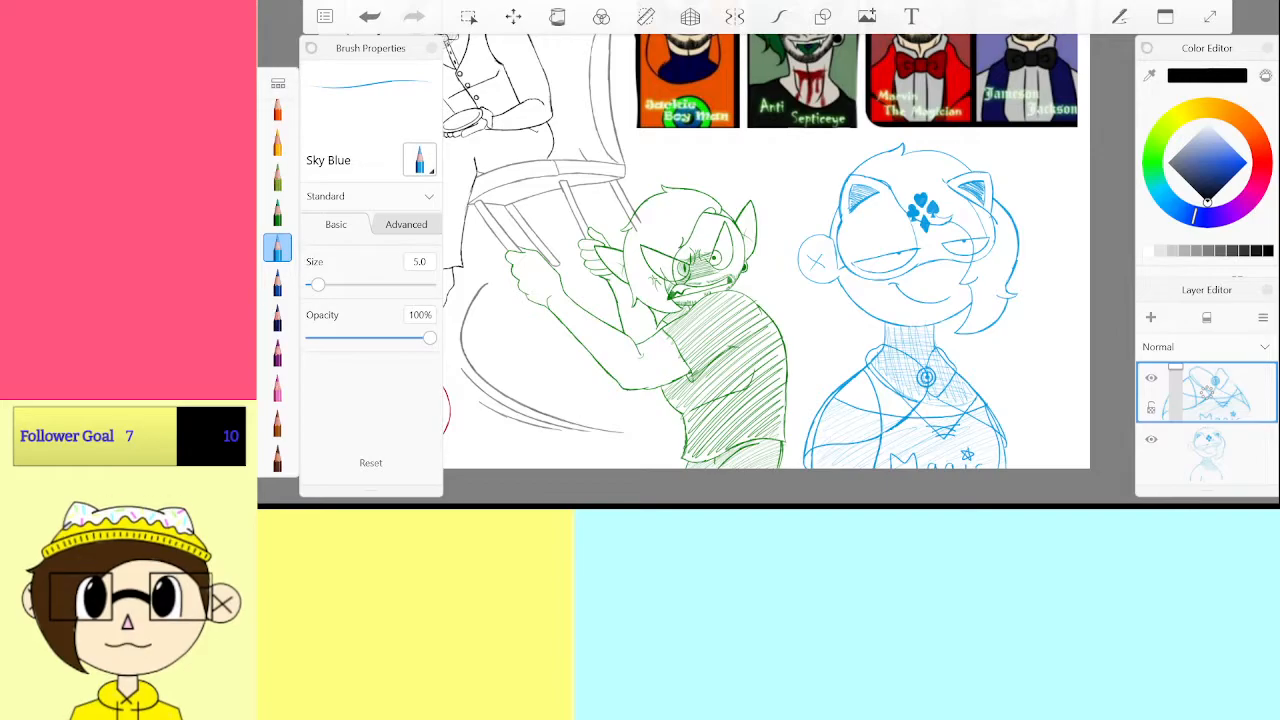
Draw a moustache above the blue character's smile as two halves of short slanted strokes with a gap in the middle
scroll(910, 260, "up", 5)
scroll(790, 270, "up", 1)
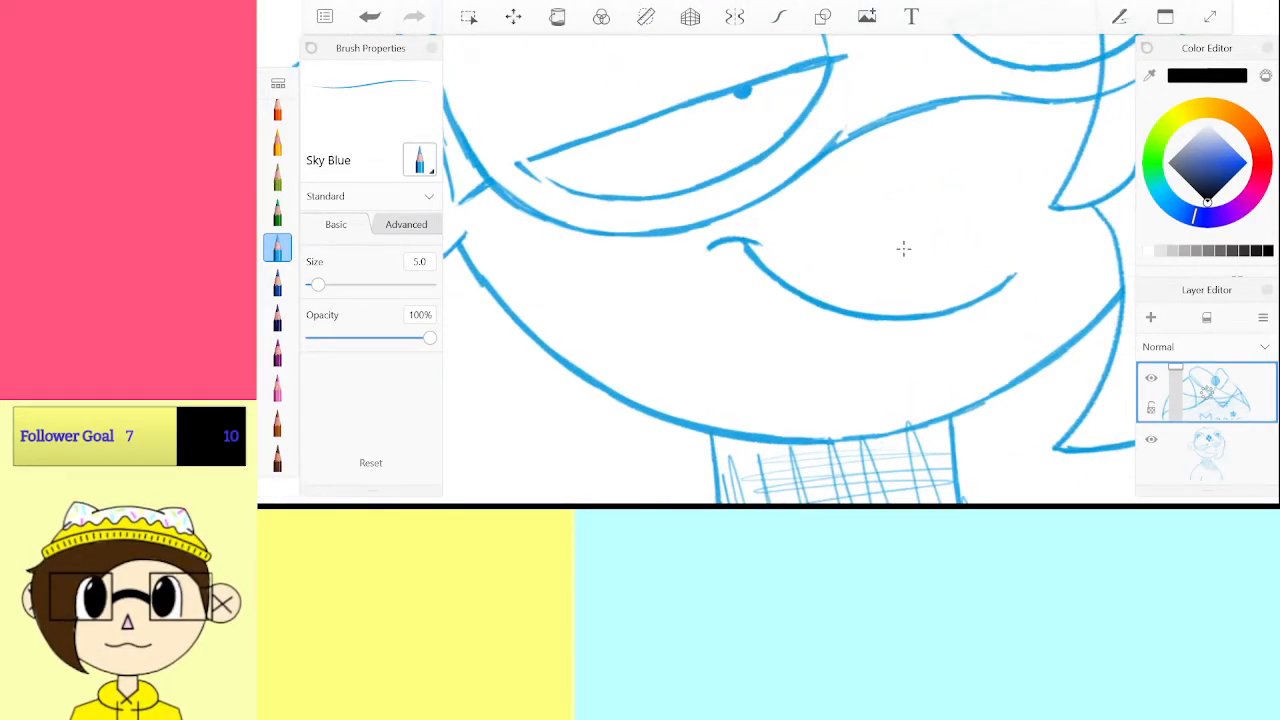
scroll(890, 265, "up", 4)
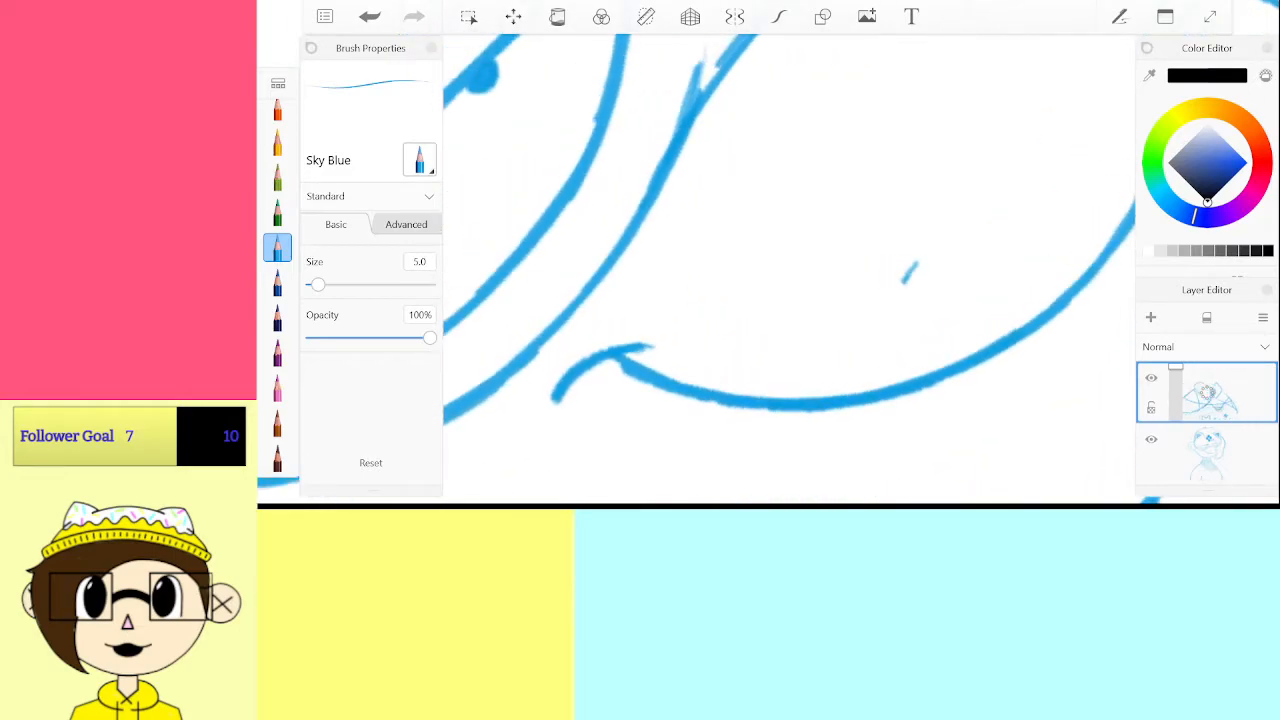
mouse_move(915, 265)
left_mouse_down()
mouse_move(874, 261)
mouse_move(845, 307)
mouse_move(825, 306)
mouse_move(830, 278)
mouse_move(802, 303)
mouse_move(773, 276)
mouse_move(740, 303)
mouse_move(718, 302)
mouse_move(716, 285)
mouse_move(680, 314)
left_mouse_up()
left_click_drag(720, 272, 628, 326)
mouse_move(915, 265)
left_mouse_down()
mouse_move(643, 266)
mouse_move(612, 280)
mouse_move(705, 300)
left_mouse_up()
left_click_drag(678, 278, 726, 306)
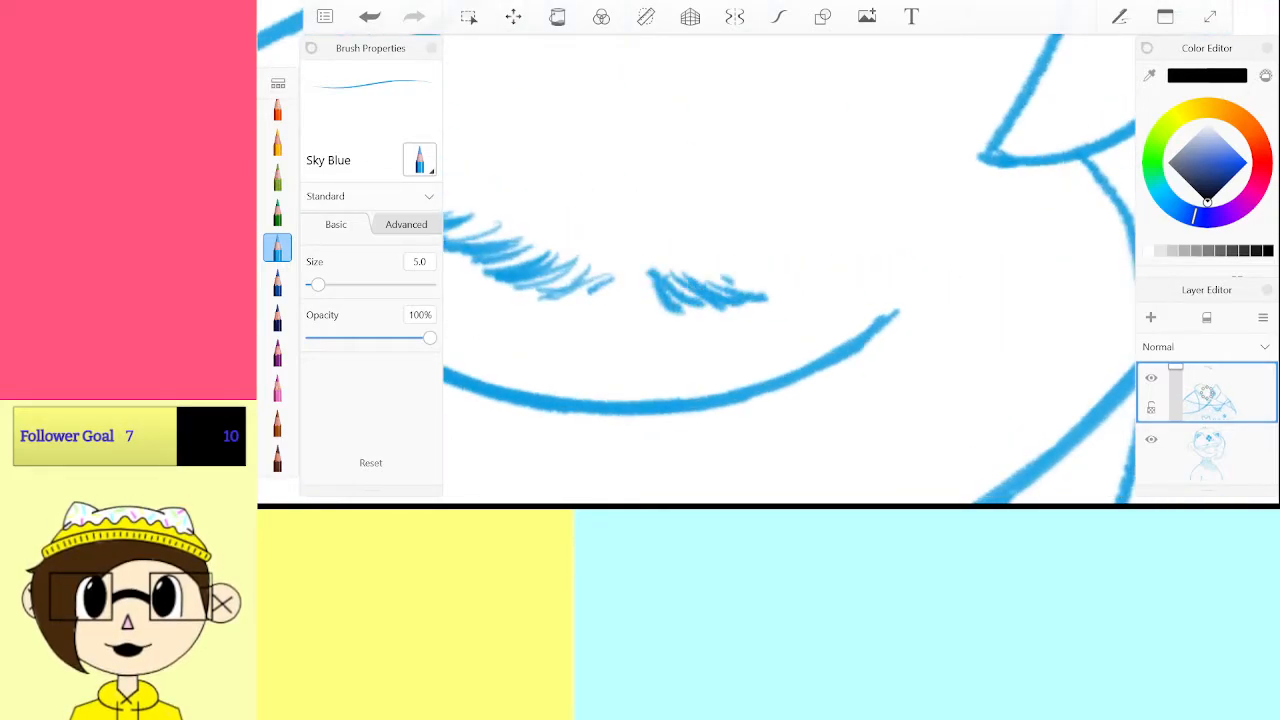
mouse_move(836, 270)
left_mouse_down()
mouse_move(897, 278)
mouse_move(938, 286)
left_mouse_up()
scroll(790, 270, "down", 5)
left_click_drag(670, 160, 895, 215)
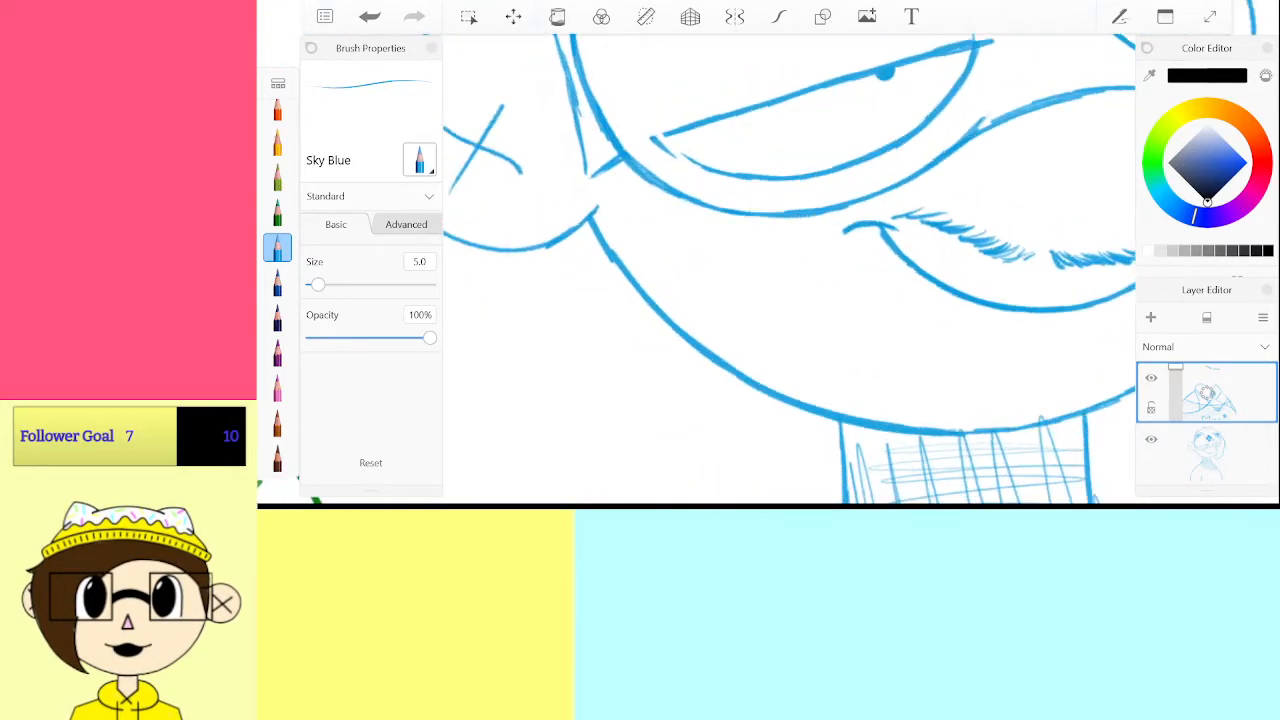
Start the beard with short hatch strokes inside the jawline, just below the ear marked with an X
left_click_drag(597, 220, 615, 206)
left_click_drag(845, 230, 600, 137)
scroll(790, 270, "down", 5)
scroll(790, 270, "up", 5)
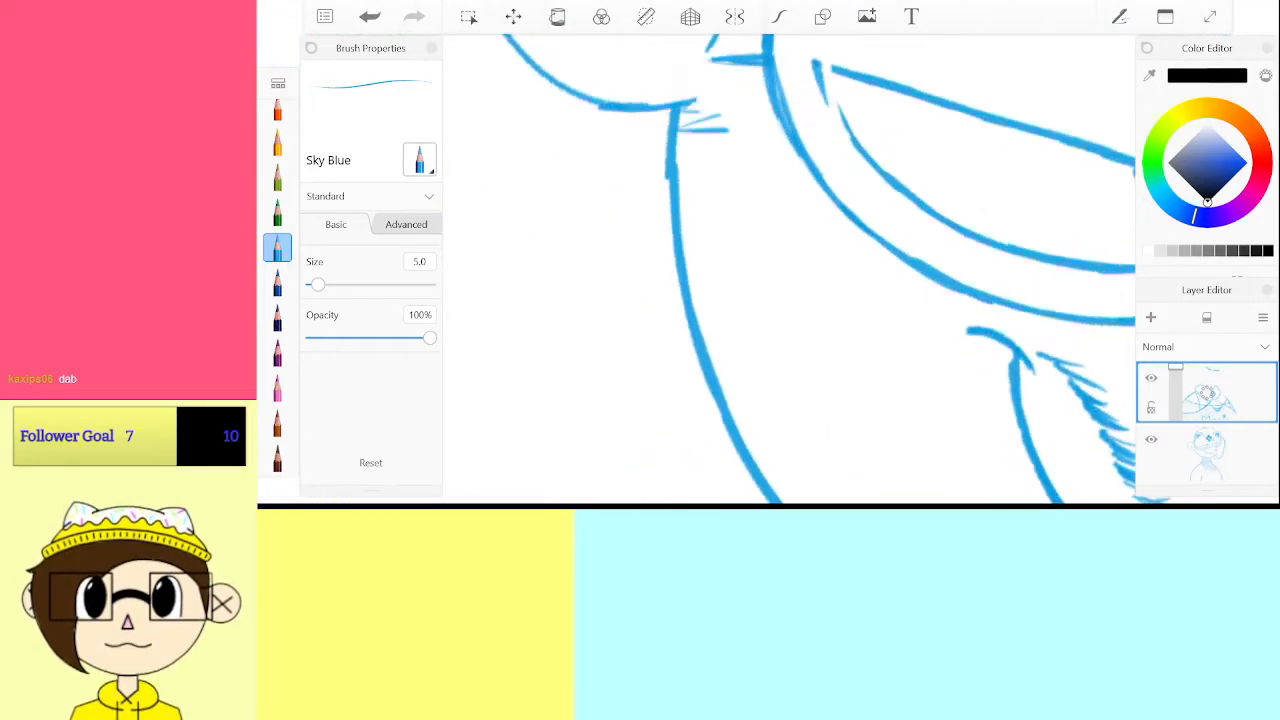
left_click_drag(680, 150, 732, 152)
left_click_drag(680, 222, 746, 202)
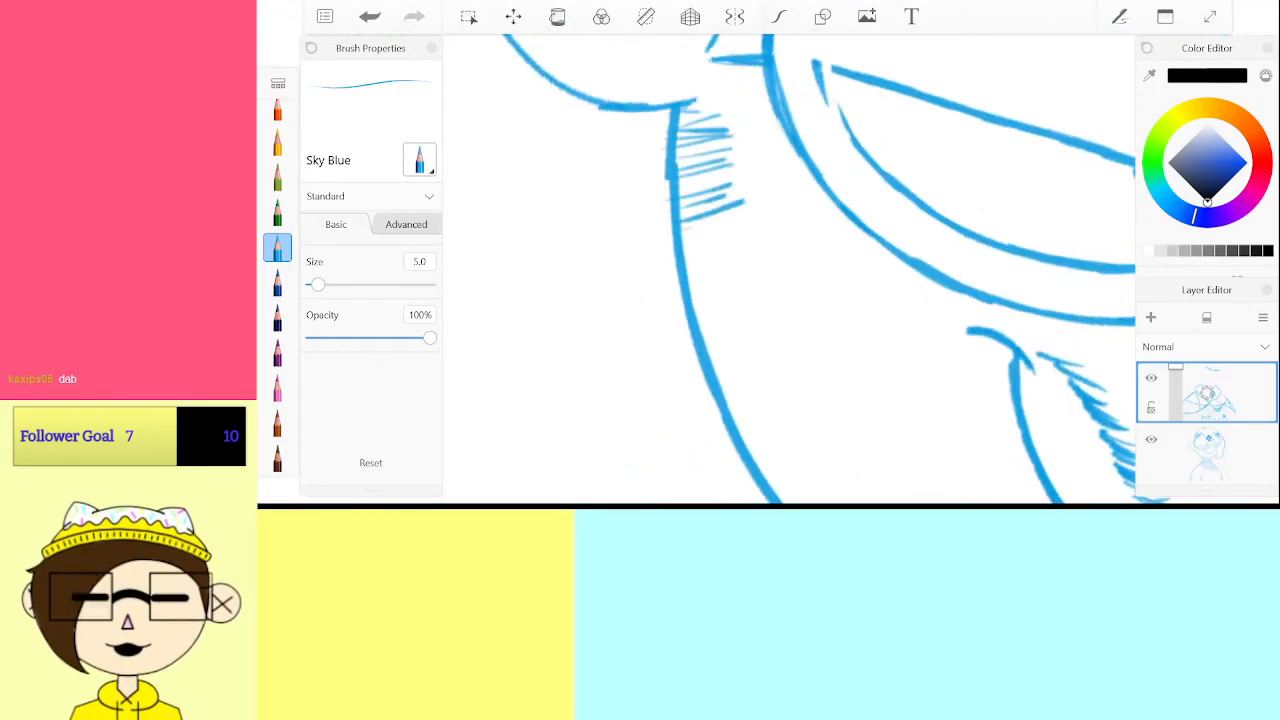
mouse_move(688, 258)
left_mouse_down()
mouse_move(744, 237)
mouse_move(744, 126)
mouse_move(731, 137)
left_mouse_up()
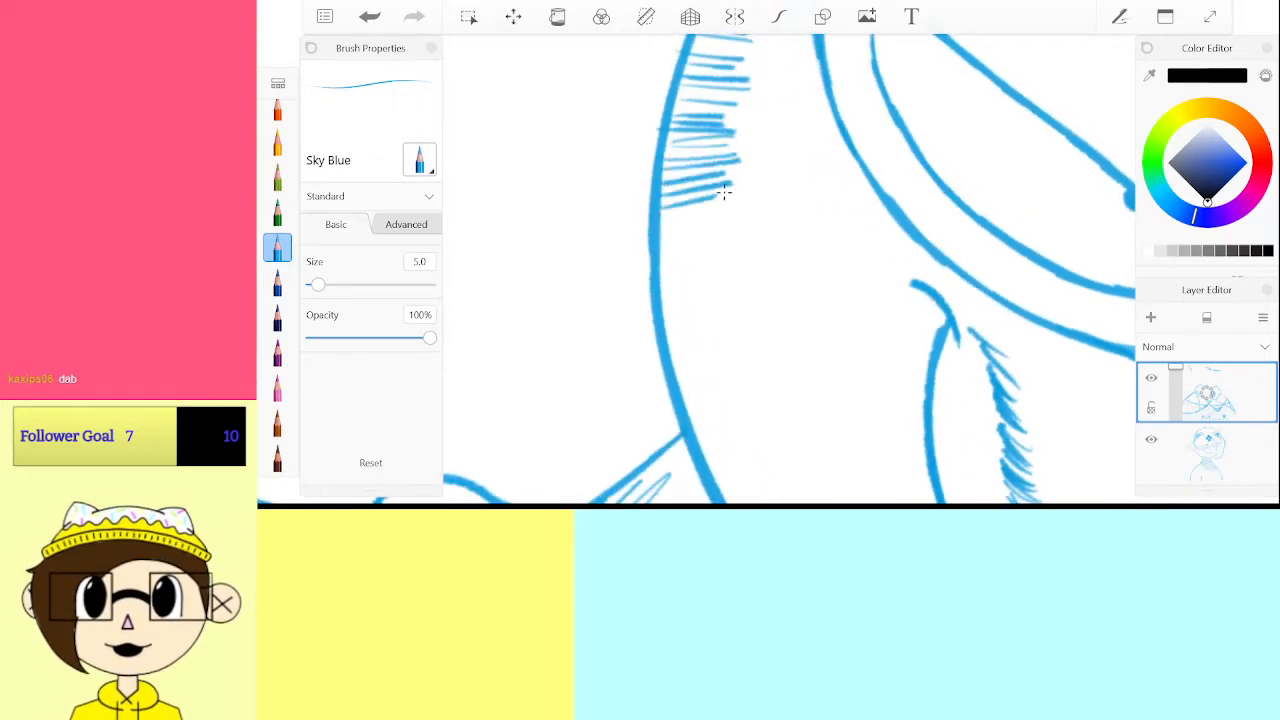
Continue the short beard hatching along the jawline from the cheek down to the near edge of the neck
left_click_drag(662, 284, 746, 260)
mouse_move(662, 298)
left_mouse_down()
mouse_move(744, 272)
mouse_move(744, 290)
left_mouse_up()
mouse_move(661, 331)
left_mouse_down()
mouse_move(751, 300)
mouse_move(750, 315)
mouse_move(742, 181)
left_mouse_up()
left_click_drag(664, 214, 752, 207)
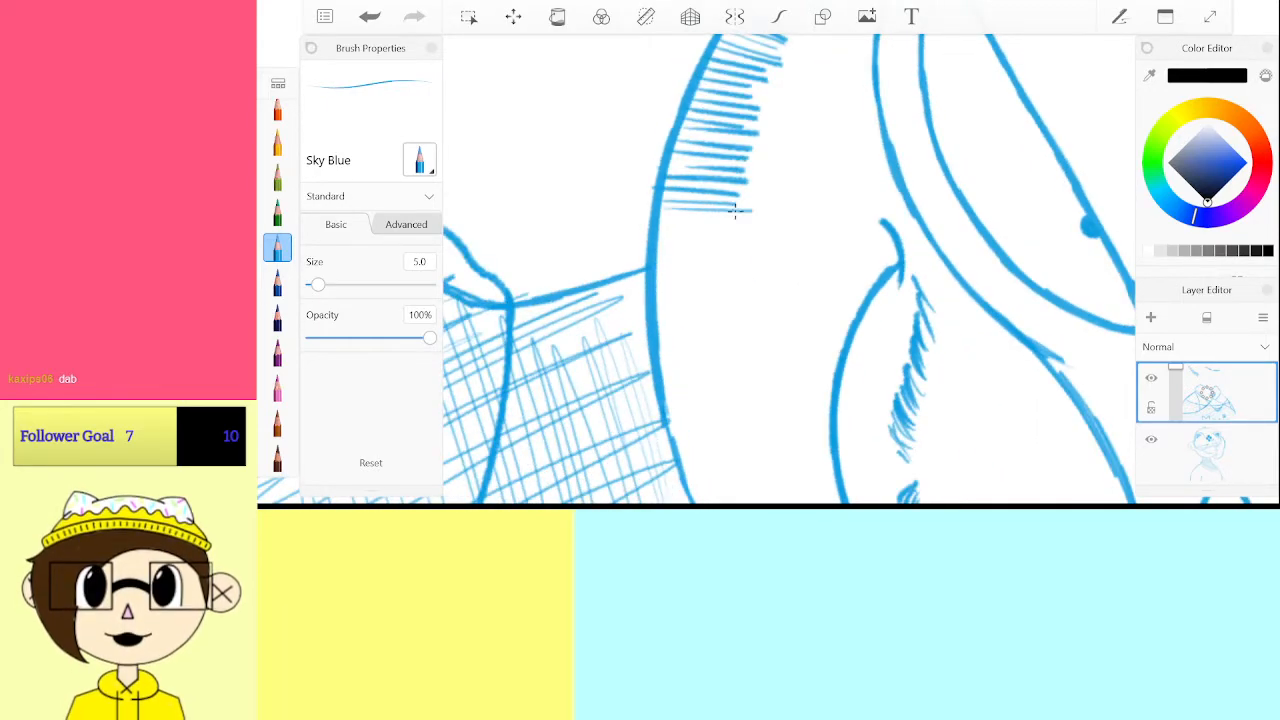
left_click_drag(656, 242, 722, 233)
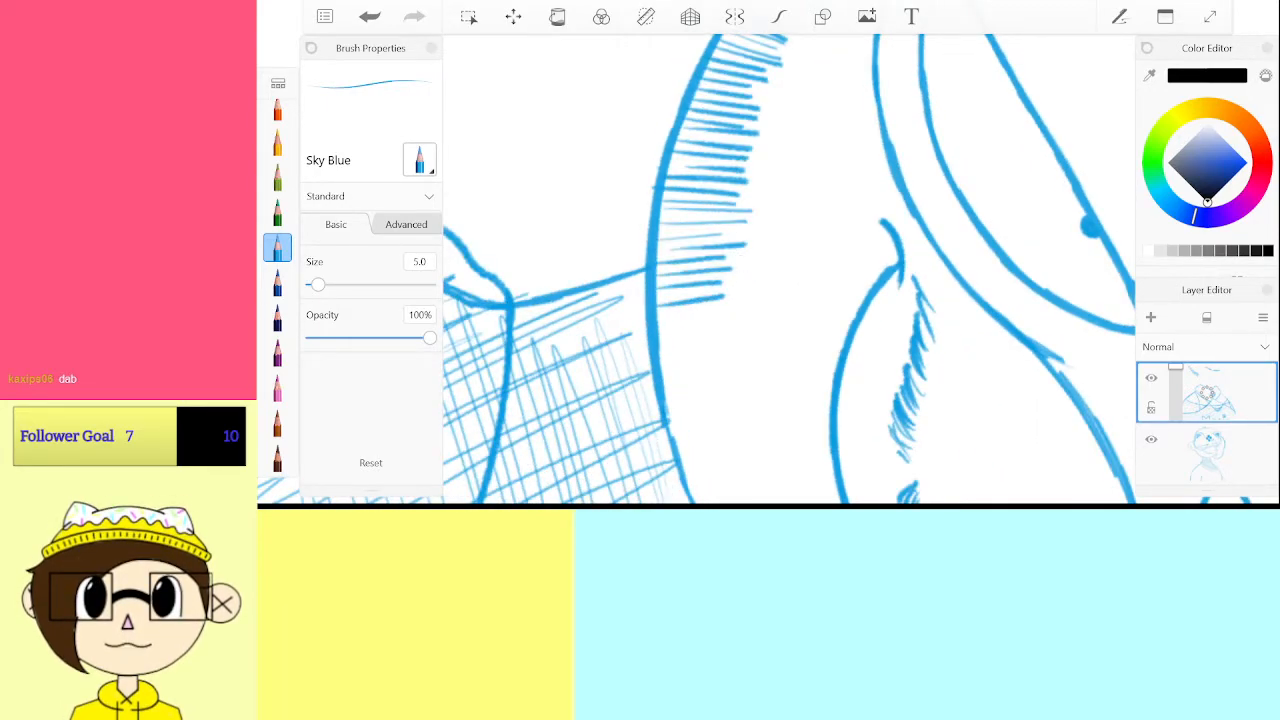
left_click_drag(750, 300, 751, 153)
left_click_drag(644, 186, 732, 162)
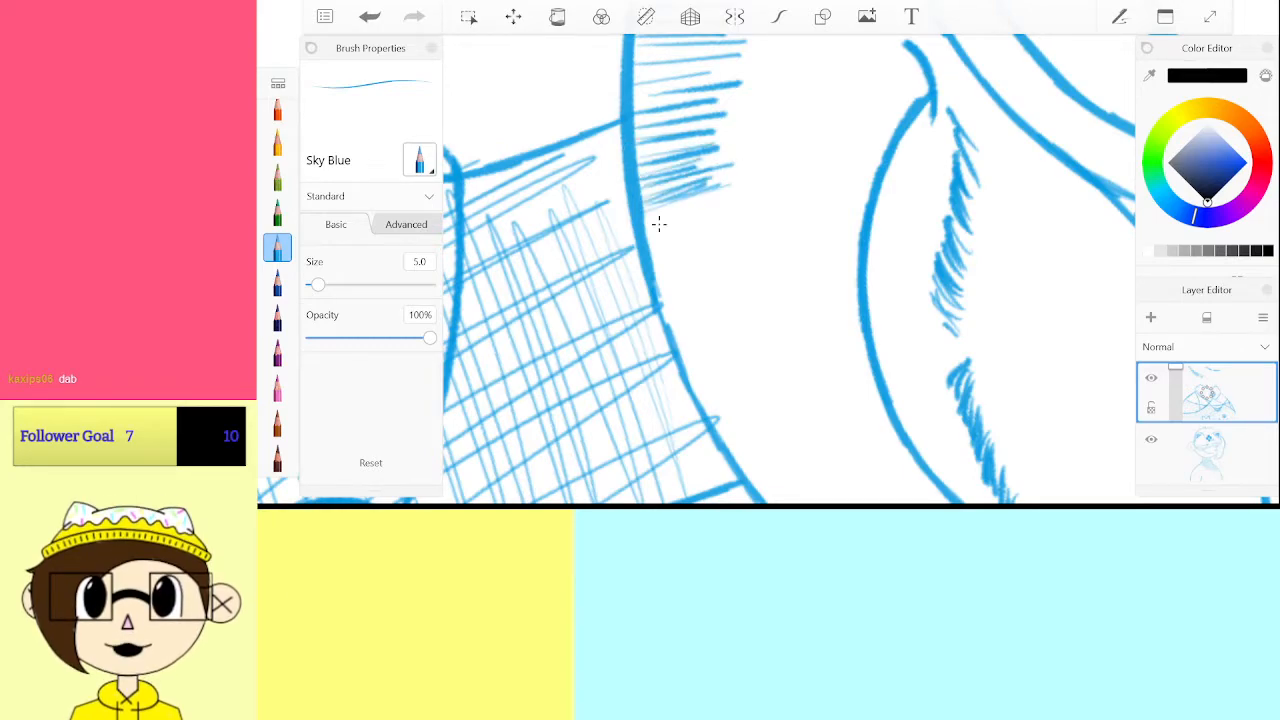
Extend the beard hatching along the chin above the neck until it reaches the neck's far edge
left_click_drag(645, 219, 727, 204)
left_click_drag(664, 239, 727, 221)
left_click_drag(661, 249, 748, 226)
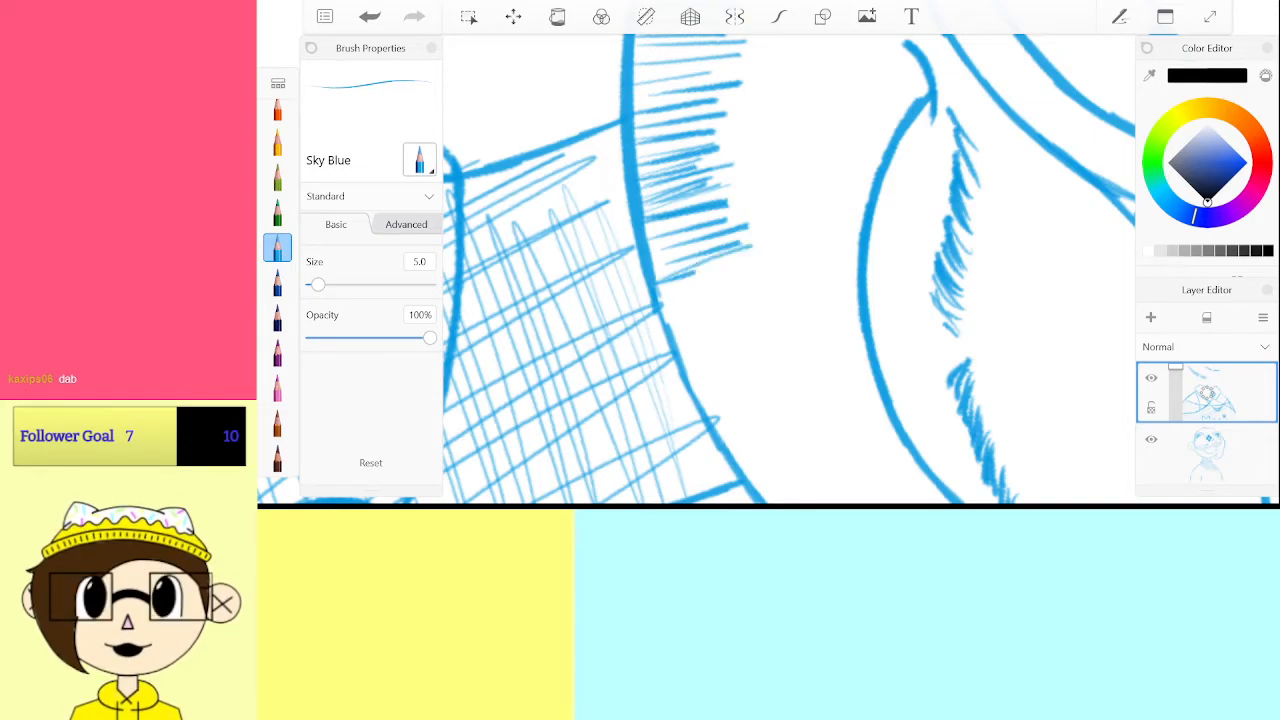
left_click_drag(676, 343, 742, 316)
left_click_drag(680, 352, 742, 329)
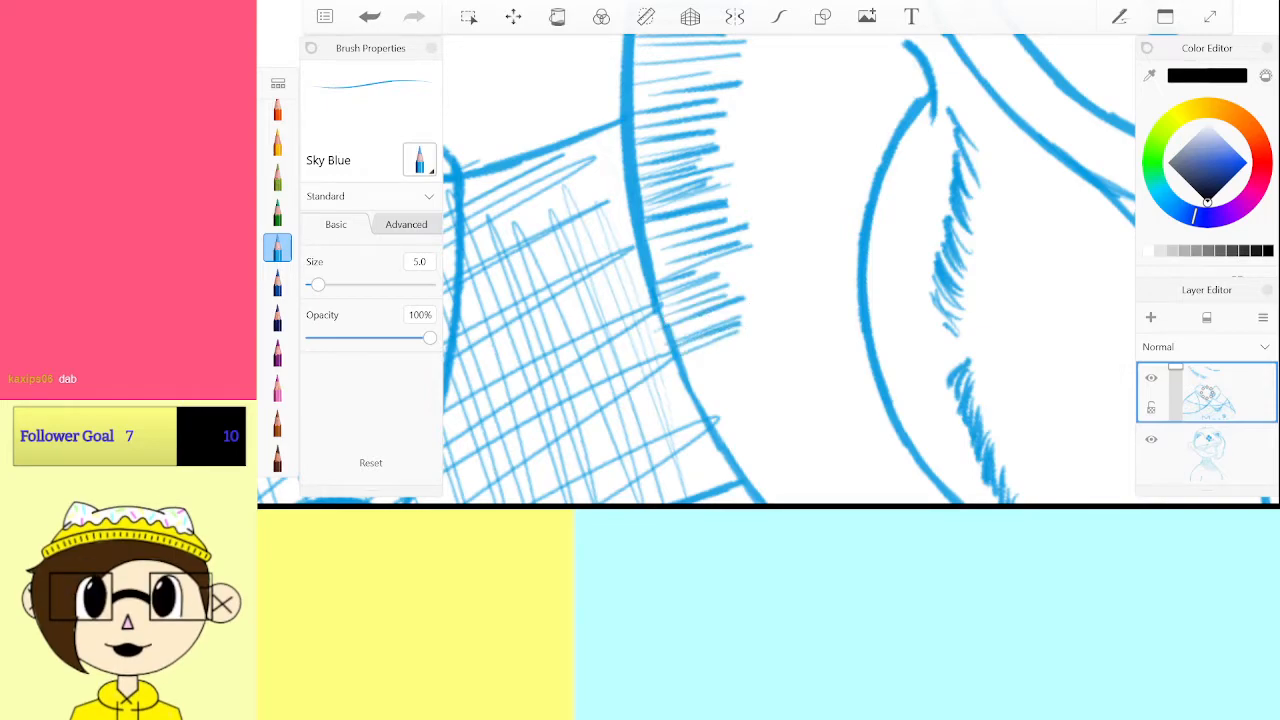
left_click_drag(790, 400, 707, 217)
left_click_drag(603, 194, 661, 186)
left_click_drag(638, 228, 702, 203)
left_click_drag(626, 242, 676, 221)
left_click_drag(642, 262, 694, 240)
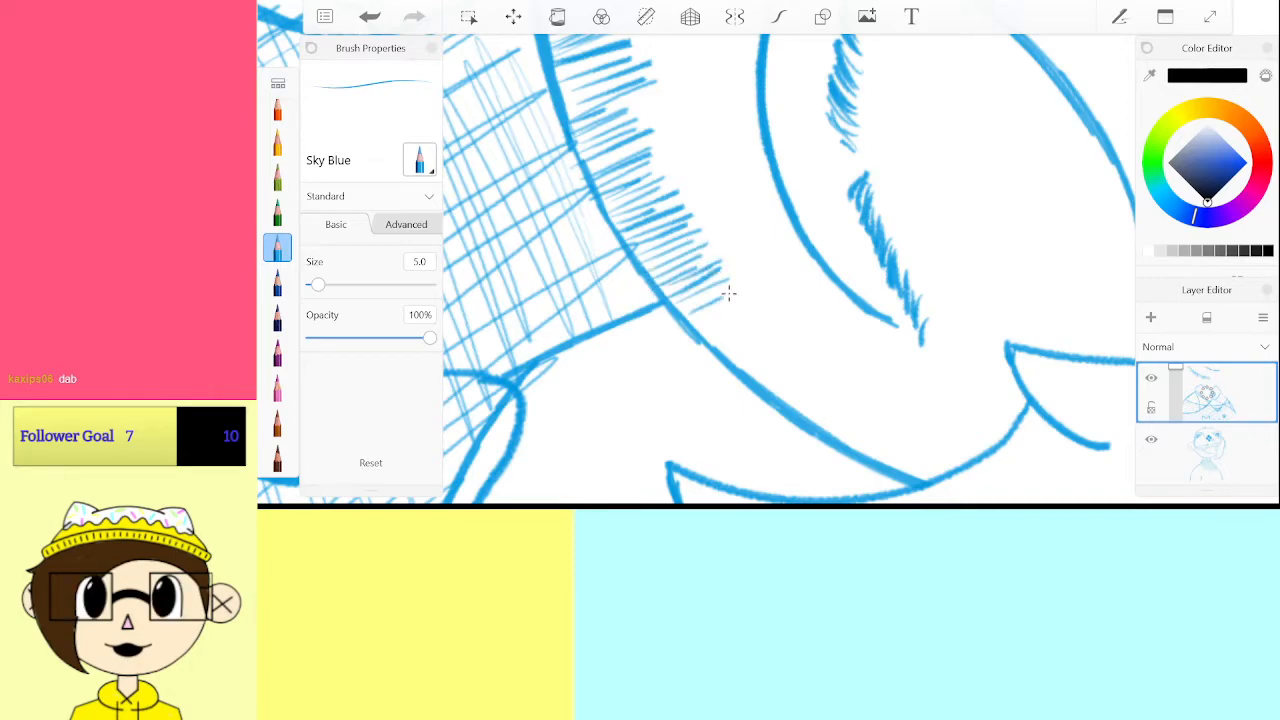
Hatch the remaining jawline from the neck's far edge up to the long hair strand, redoing a misplaced stroke
left_click_drag(714, 337, 750, 317)
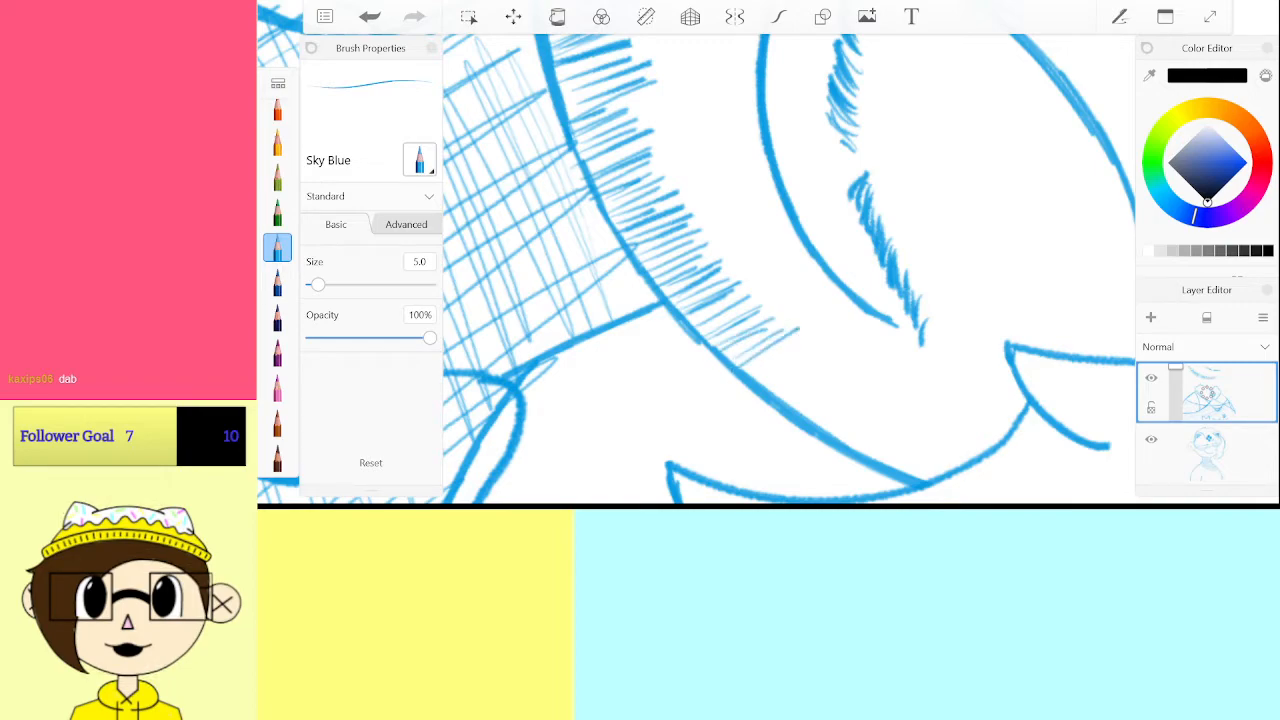
left_click_drag(798, 356, 816, 344)
left_click_drag(756, 374, 818, 342)
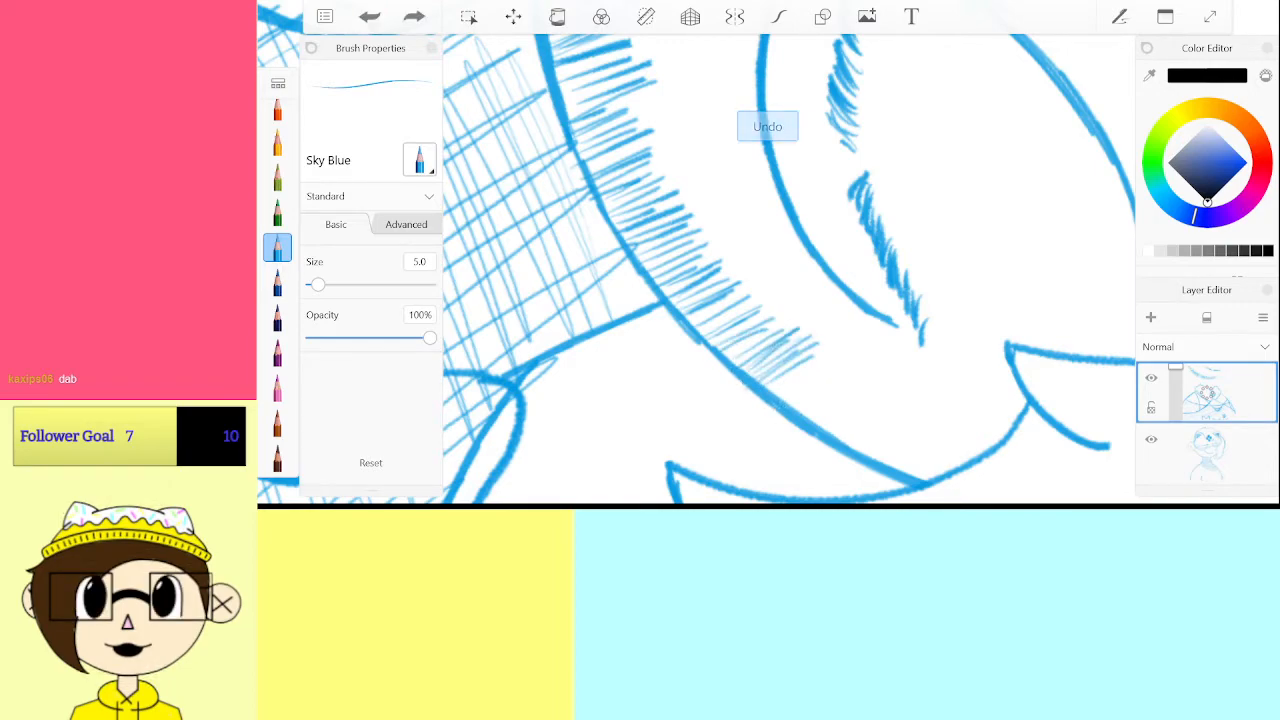
key("ctrl+z")
left_click_drag(782, 388, 824, 355)
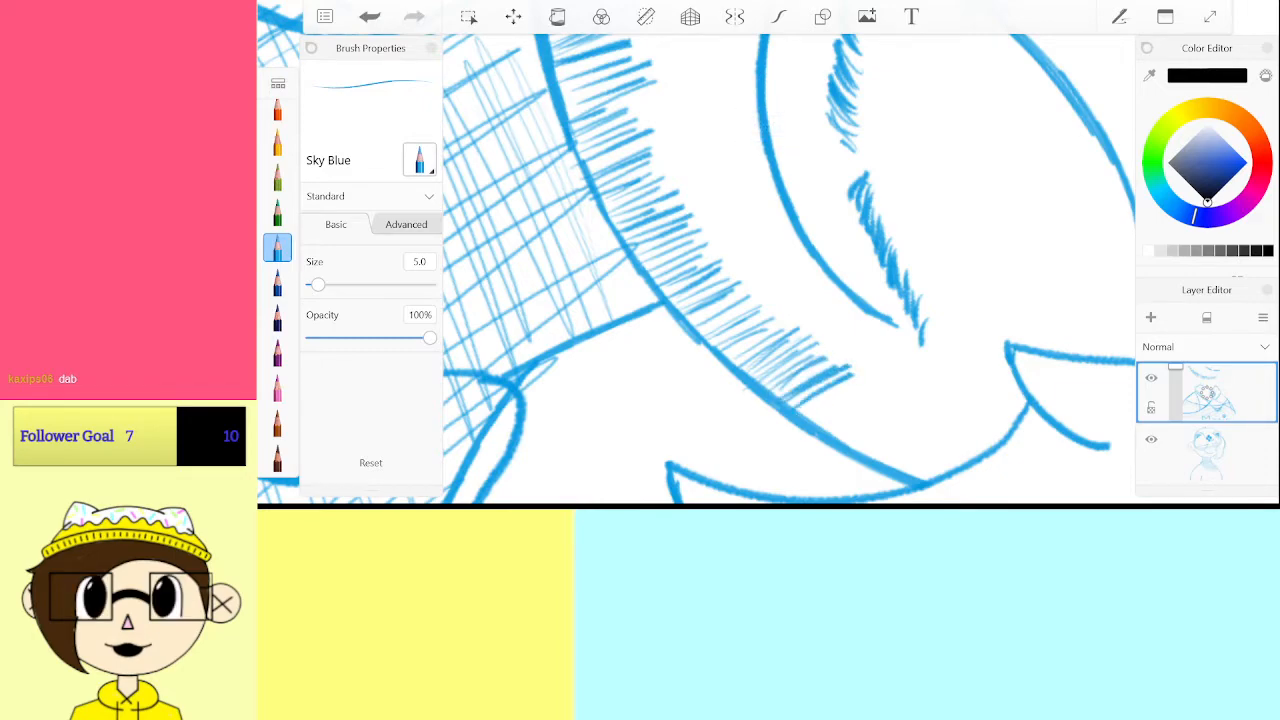
left_click_drag(832, 410, 872, 374)
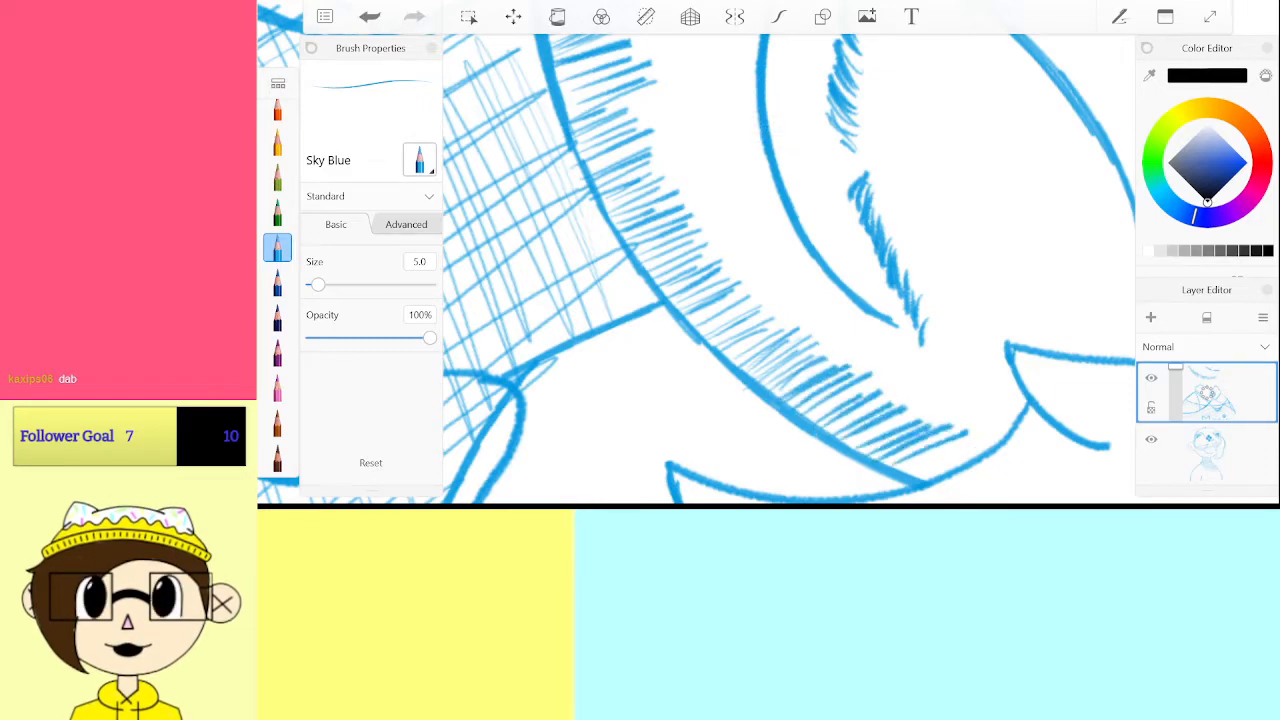
left_click_drag(908, 470, 972, 438)
left_click_drag(922, 482, 972, 450)
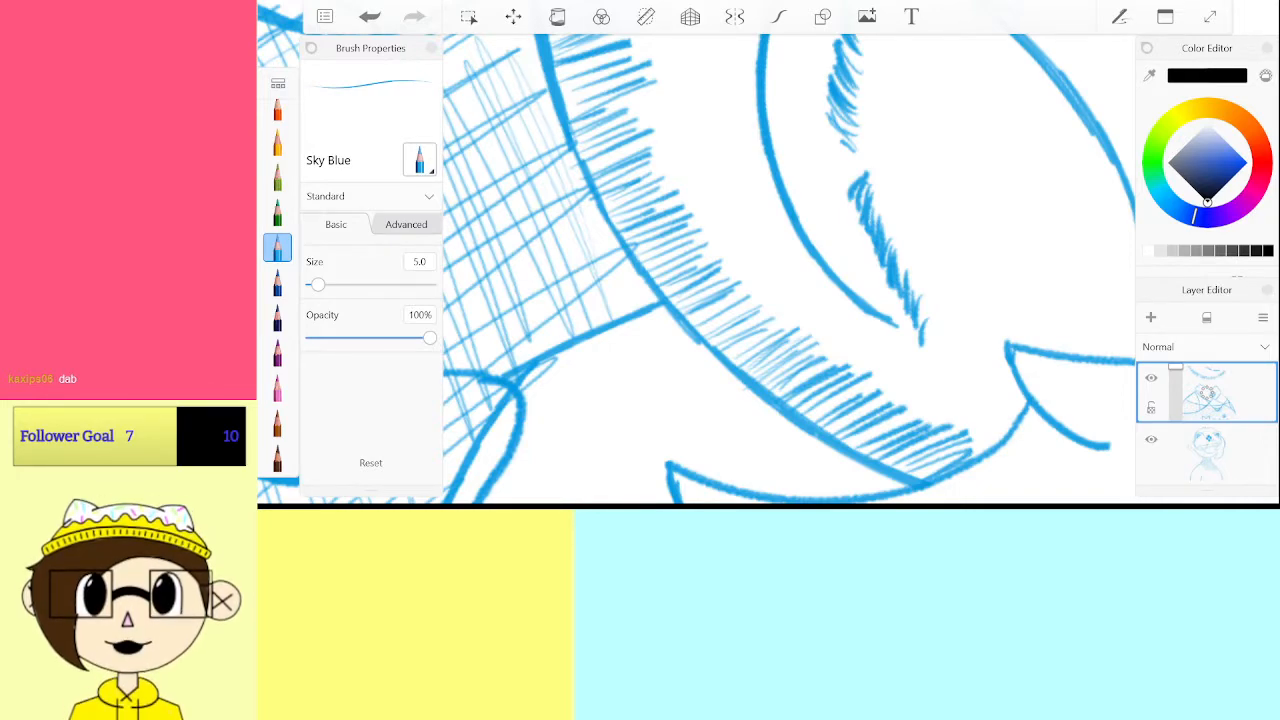
Join both moustache ends to the jawline beard with bands of short strokes around the corners of the mouth
left_click_drag(920, 343, 835, 402)
left_click_drag(915, 328, 899, 363)
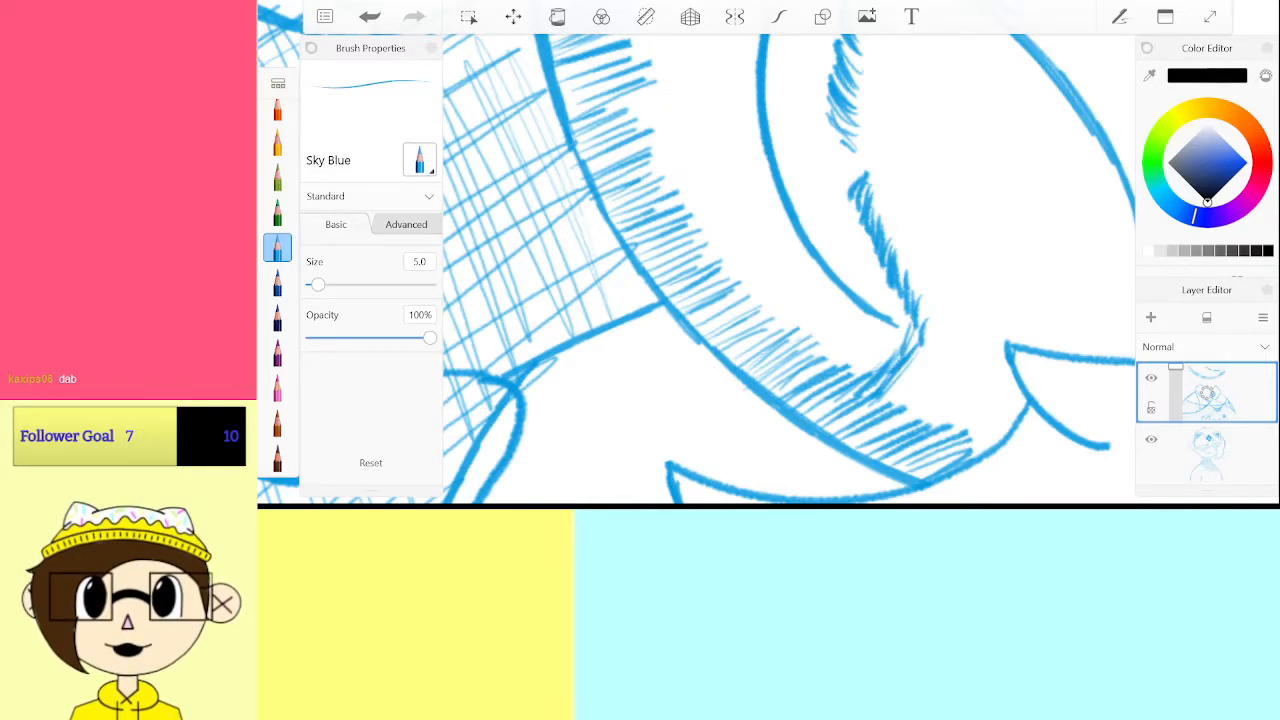
scroll(788, 268, "down", 2)
scroll(788, 268, "up", 4)
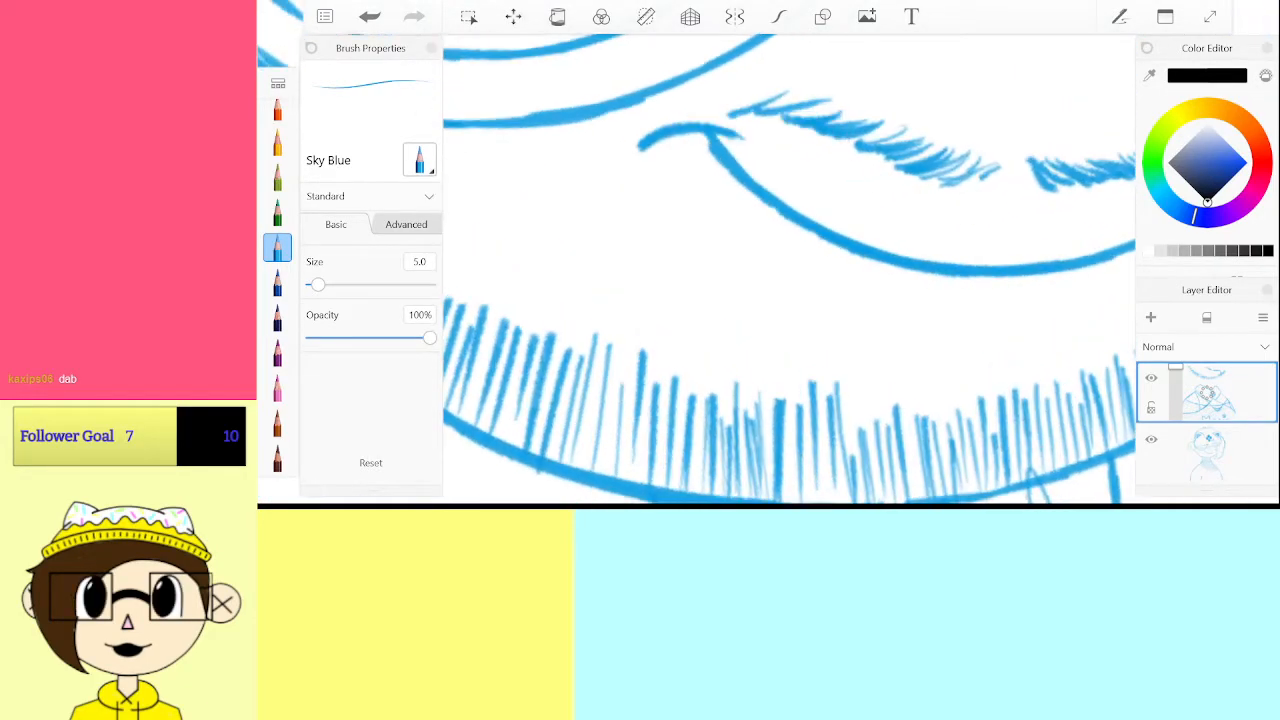
left_click_drag(743, 94, 707, 111)
left_click_drag(709, 93, 684, 106)
left_click_drag(605, 150, 552, 303)
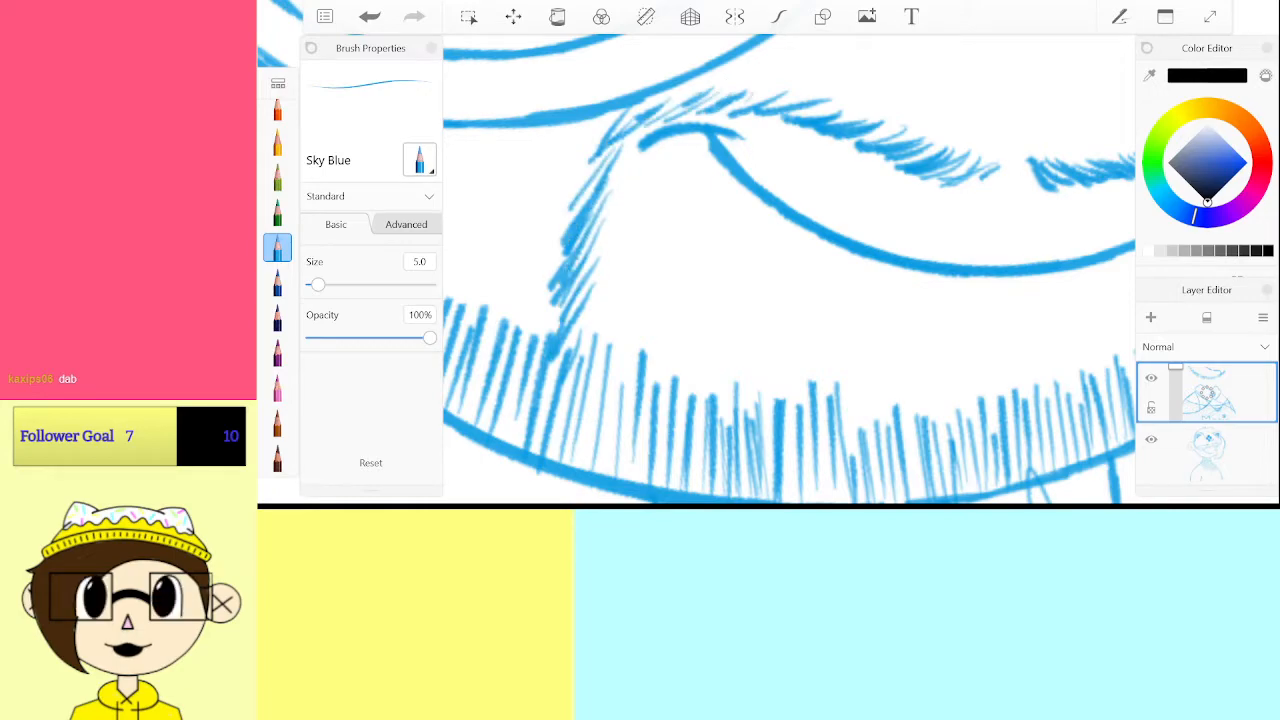
Draw a soul patch of short vertical strokes below the smile, running down into the chin beard
scroll(788, 268, "down", 2)
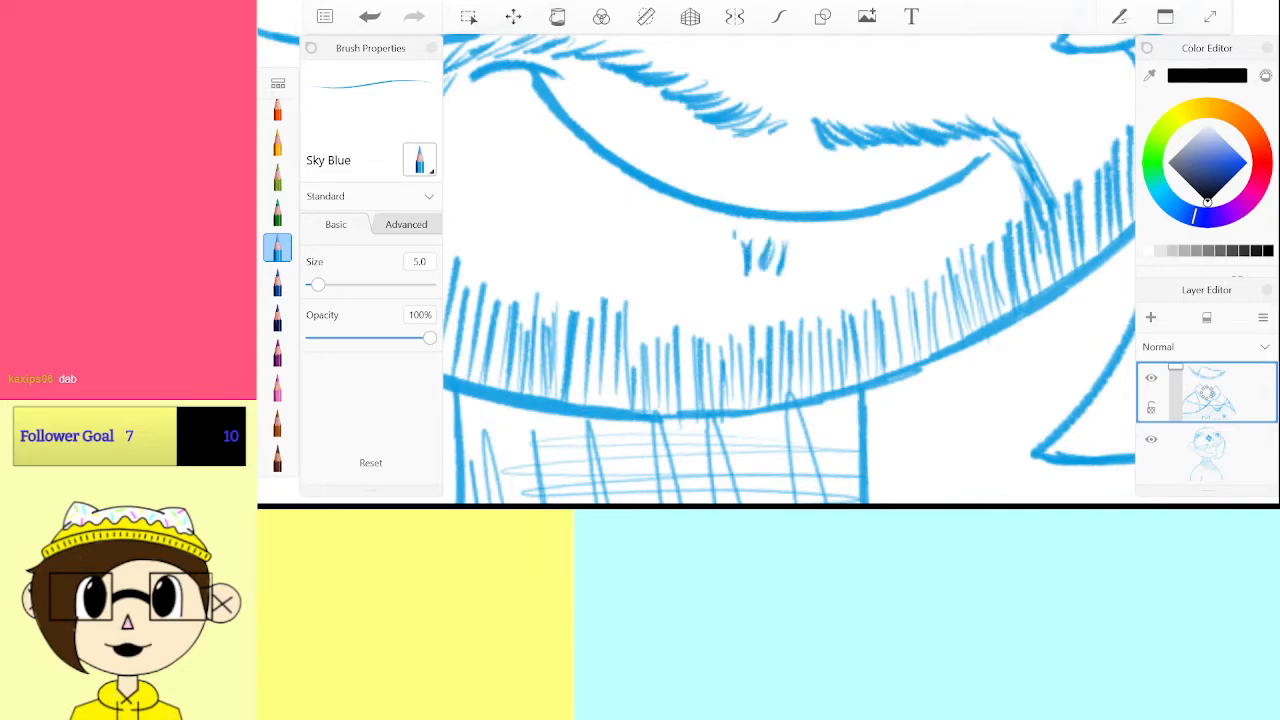
mouse_move(783, 271)
left_mouse_down()
mouse_move(755, 298)
mouse_move(723, 350)
left_mouse_up()
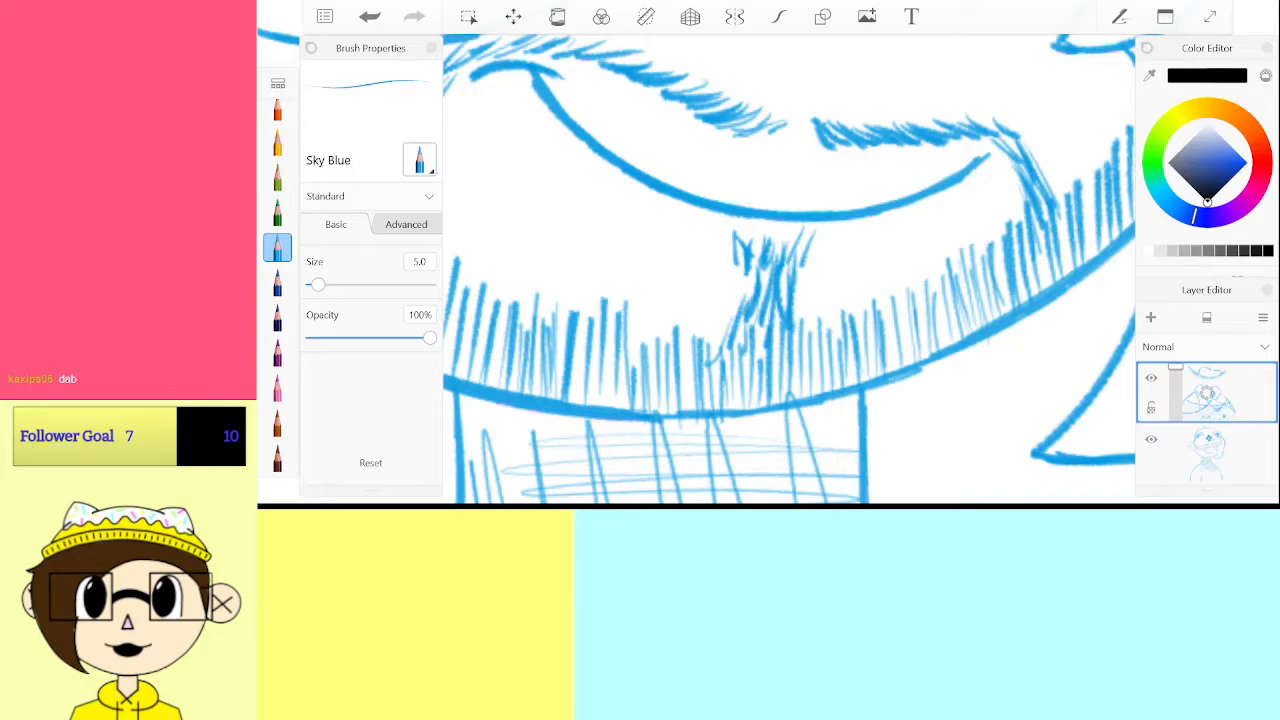
left_click_drag(748, 266, 738, 310)
scroll(827, 228, "down", 6)
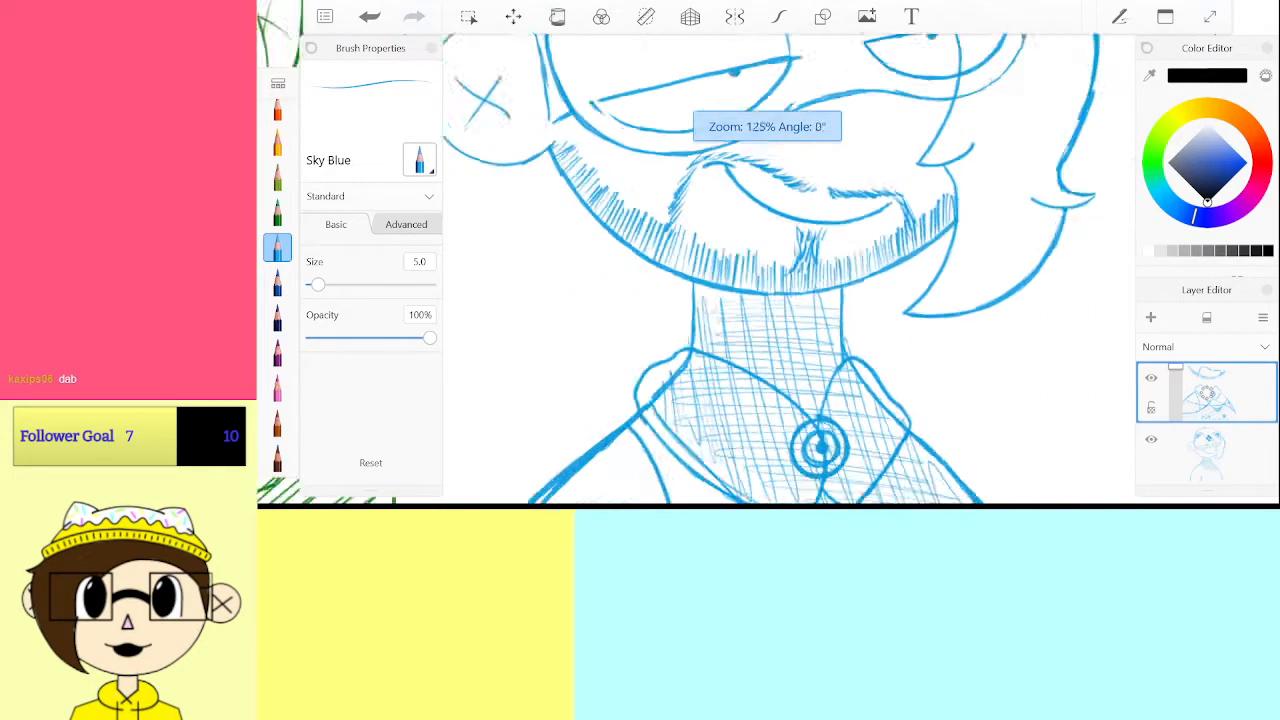
left_click_drag(888, 161, 916, 180)
key("ctrl+z")
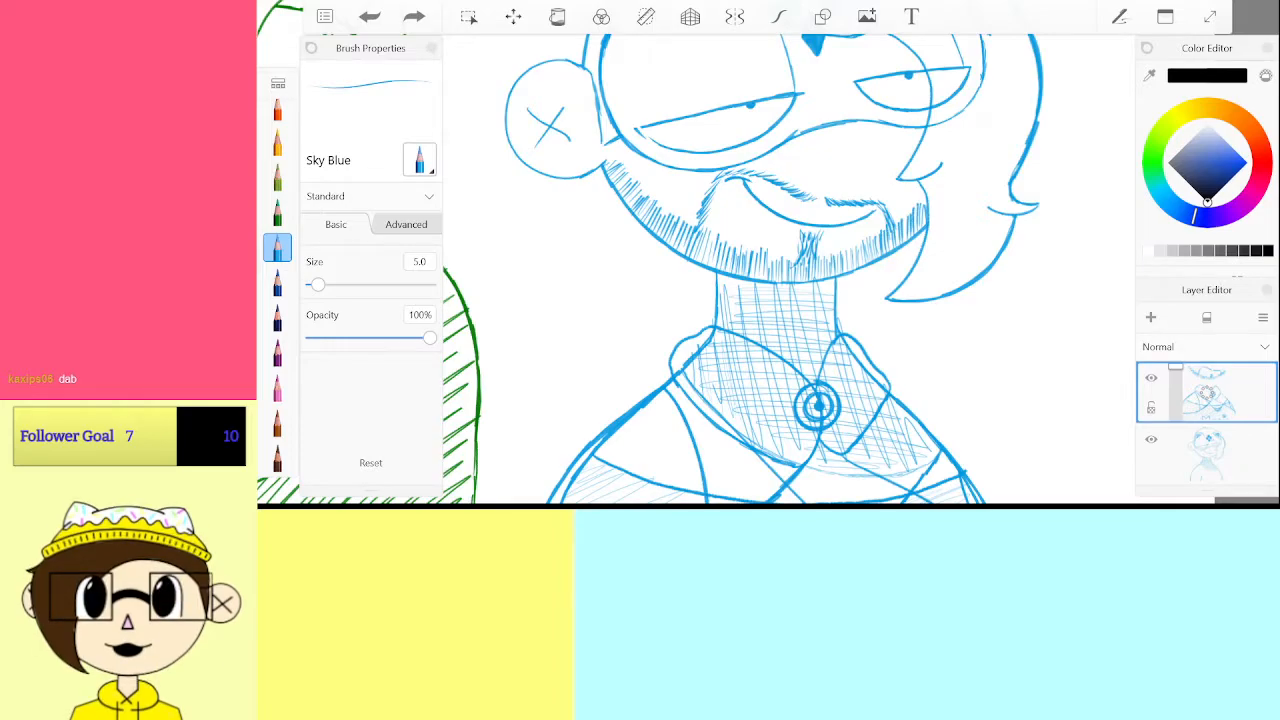
Compare the beard with the Jackie Boy Man reference portrait, marking its chin tuft with a temporary circle
scroll(975, 290, "down", 10)
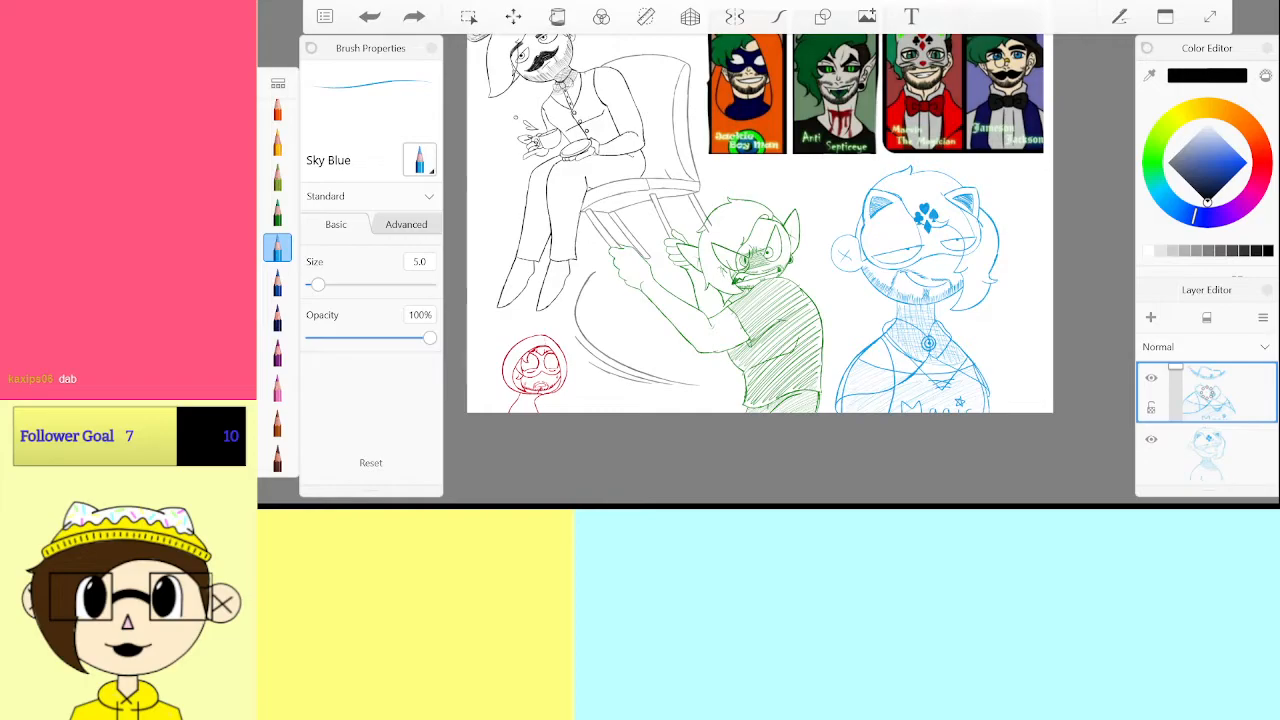
scroll(860, 180, "up", 10)
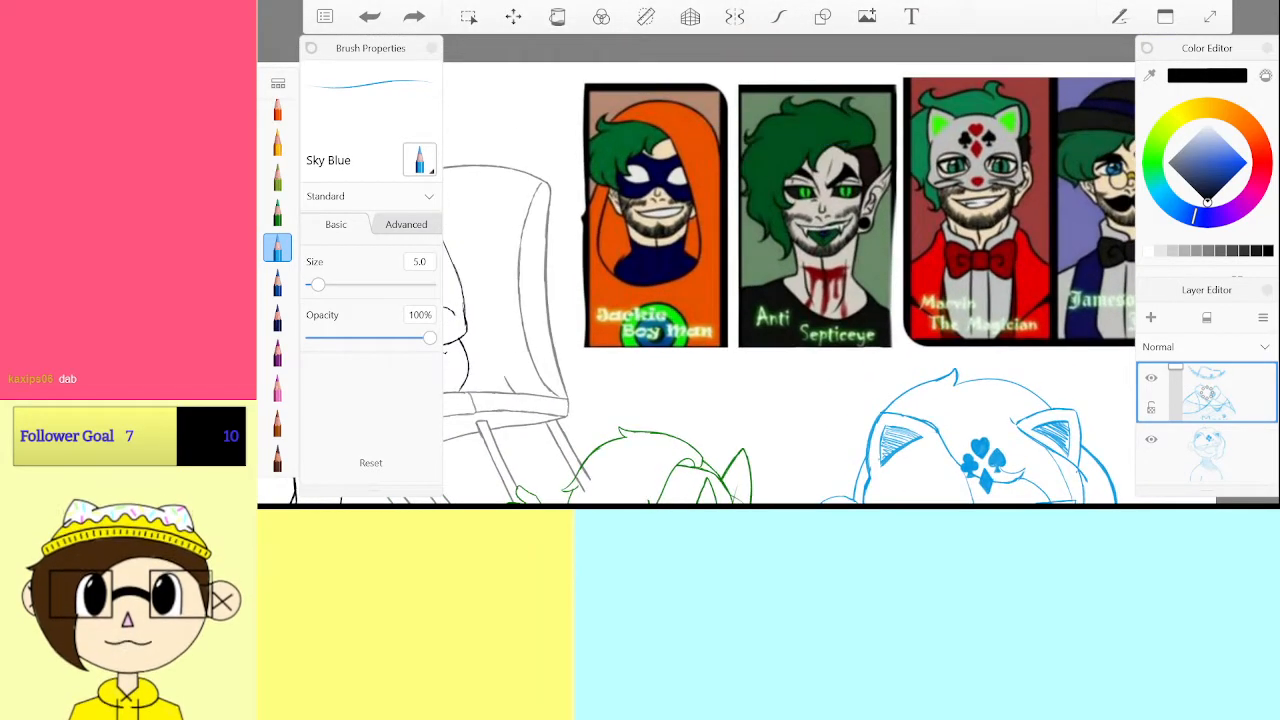
scroll(545, 235, "up", 5)
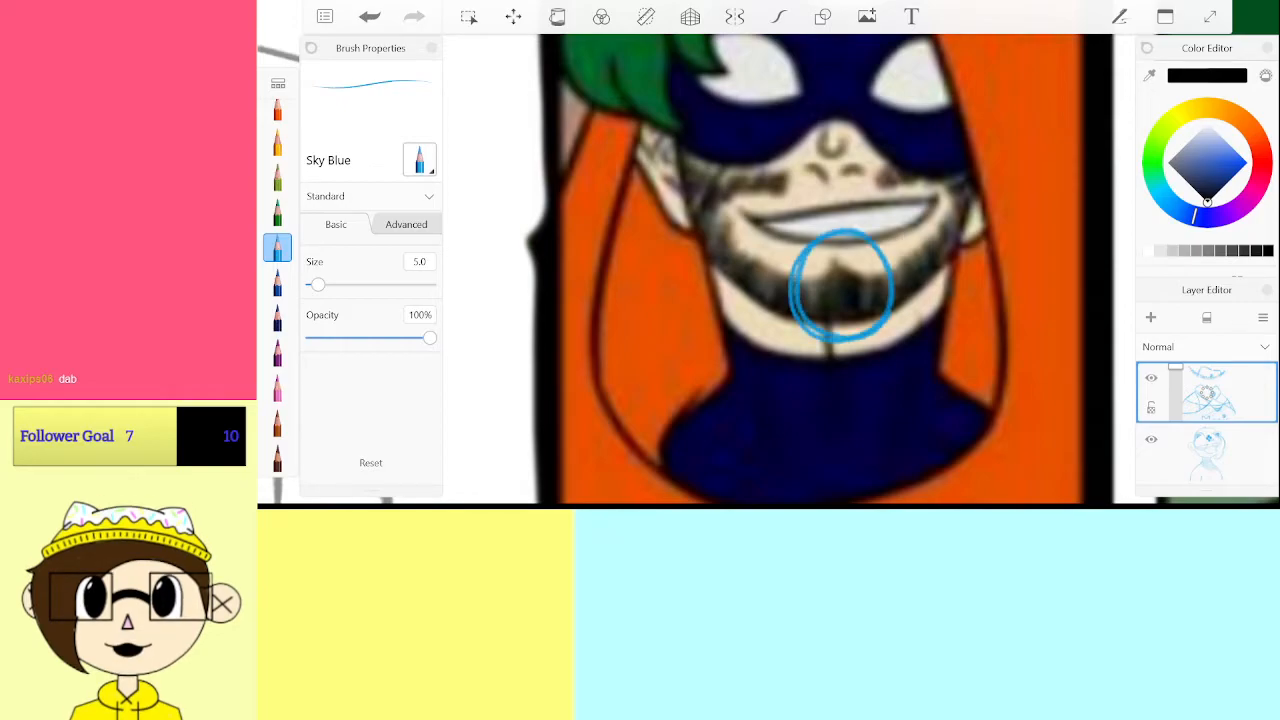
scroll(843, 286, "down", 8)
scroll(1000, 380, "up", 10)
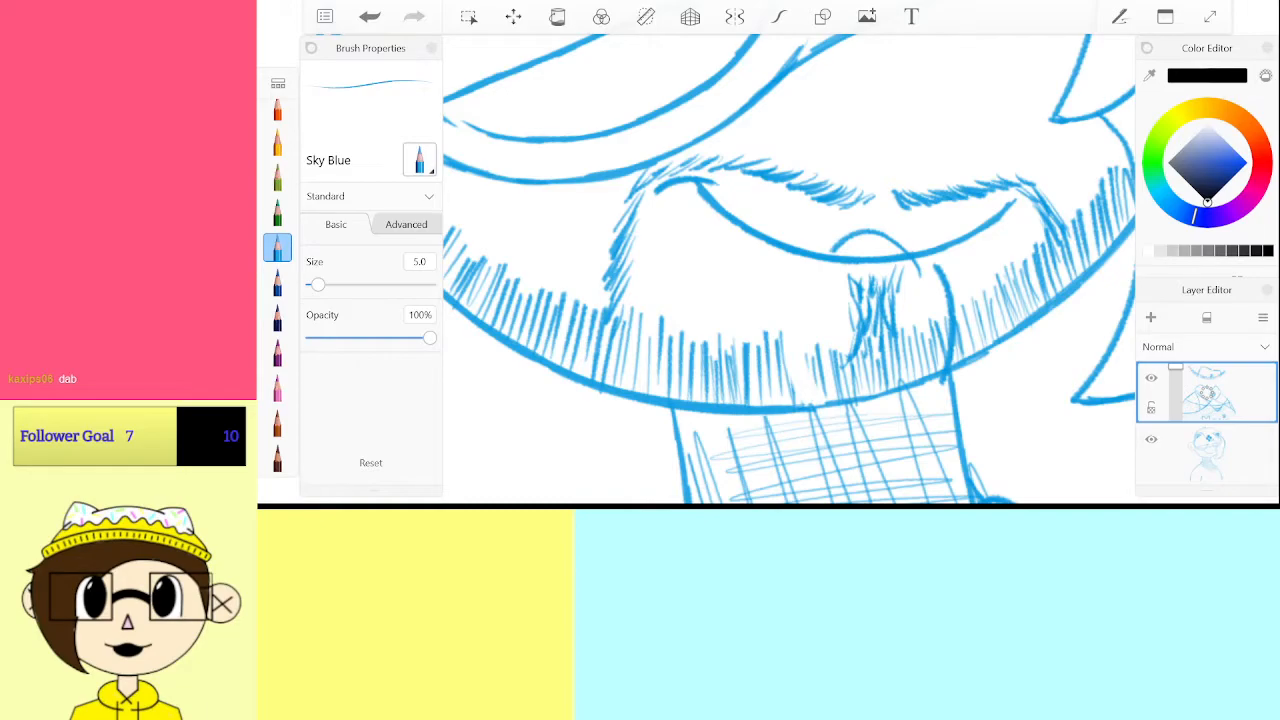
key("ctrl+z")
left_click_drag(918, 248, 790, 360)
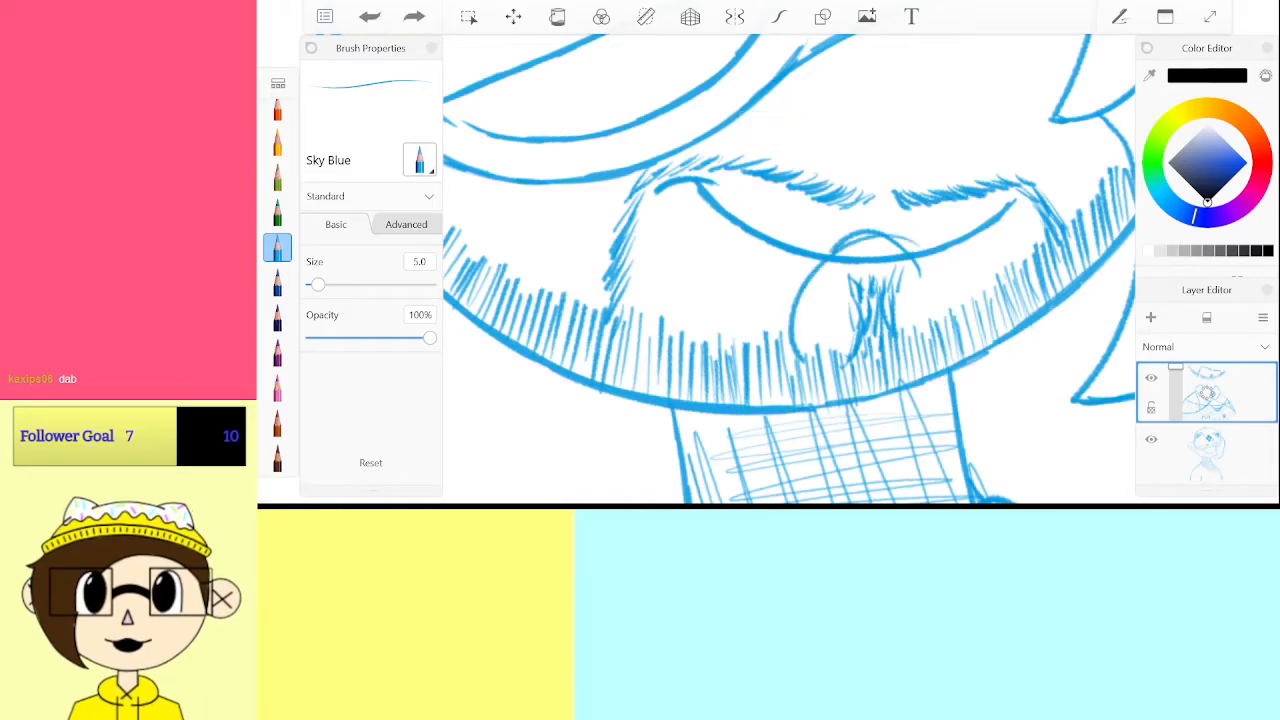
left_click_drag(860, 220, 775, 300)
key("ctrl+z")
key("ctrl+z")
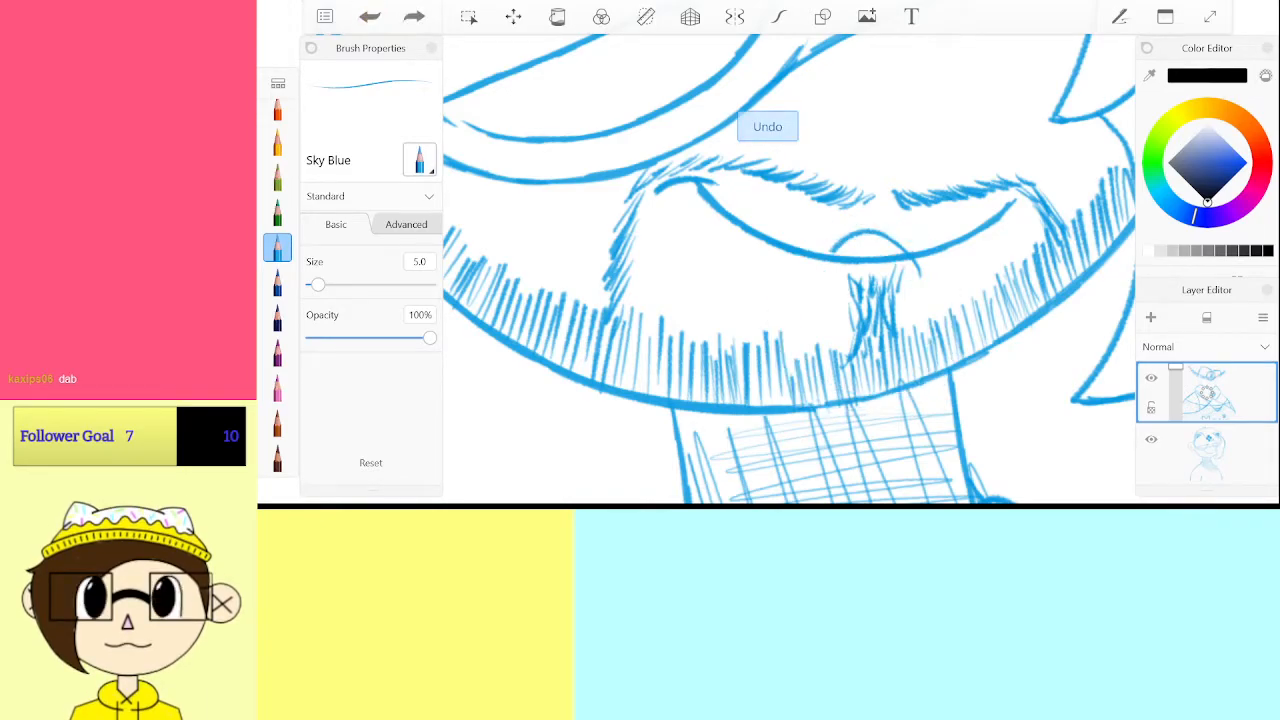
scroll(790, 260, "down", 10)
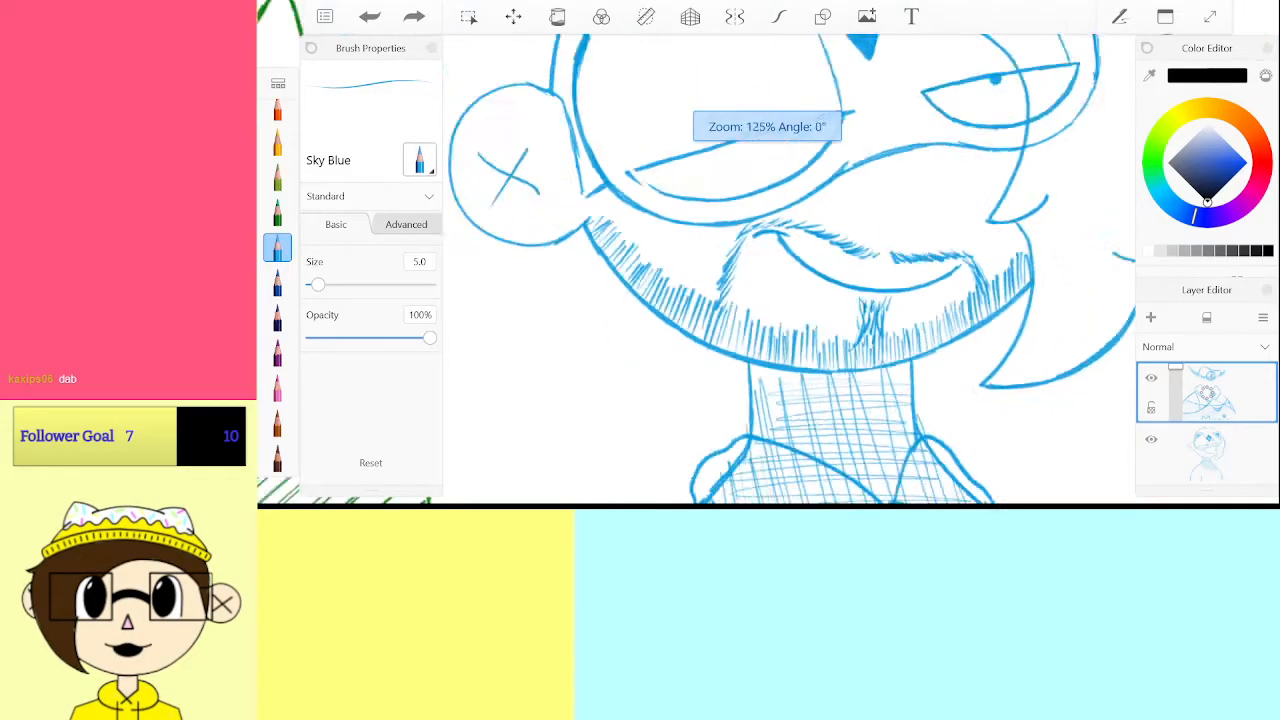
scroll(975, 300, "up", 10)
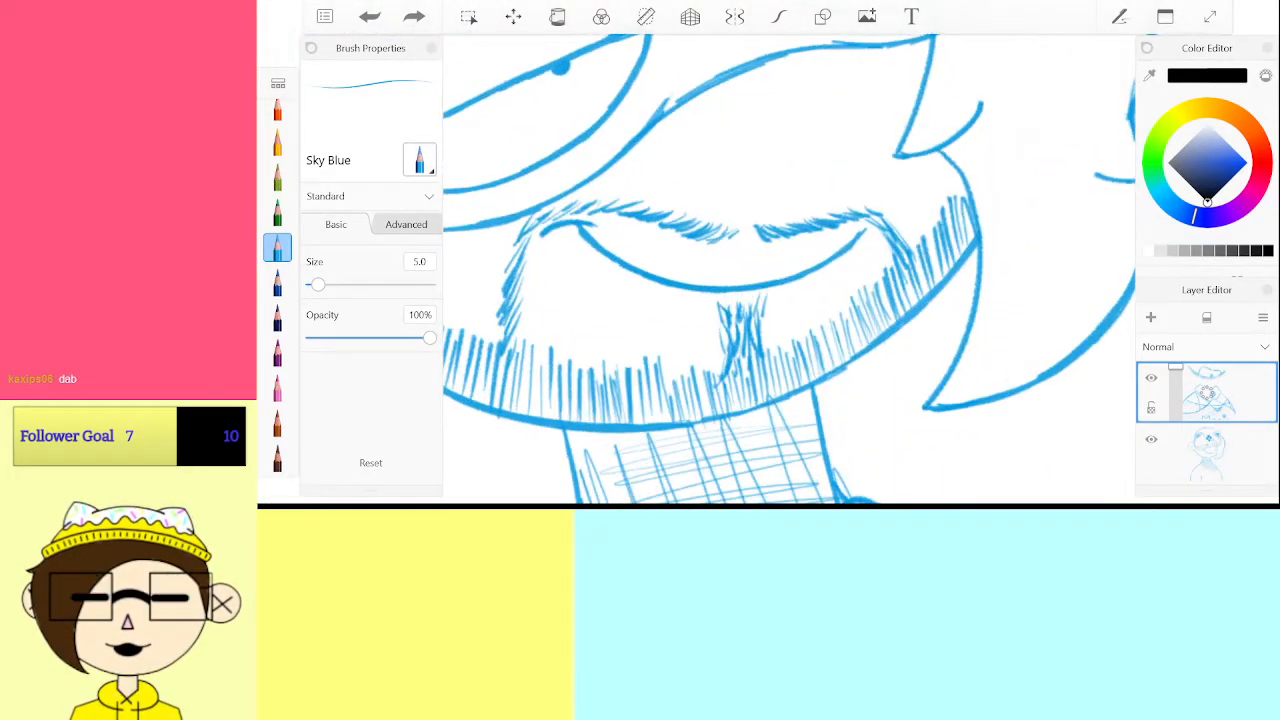
left_click_drag(735, 355, 955, 268)
left_click_drag(738, 378, 978, 300)
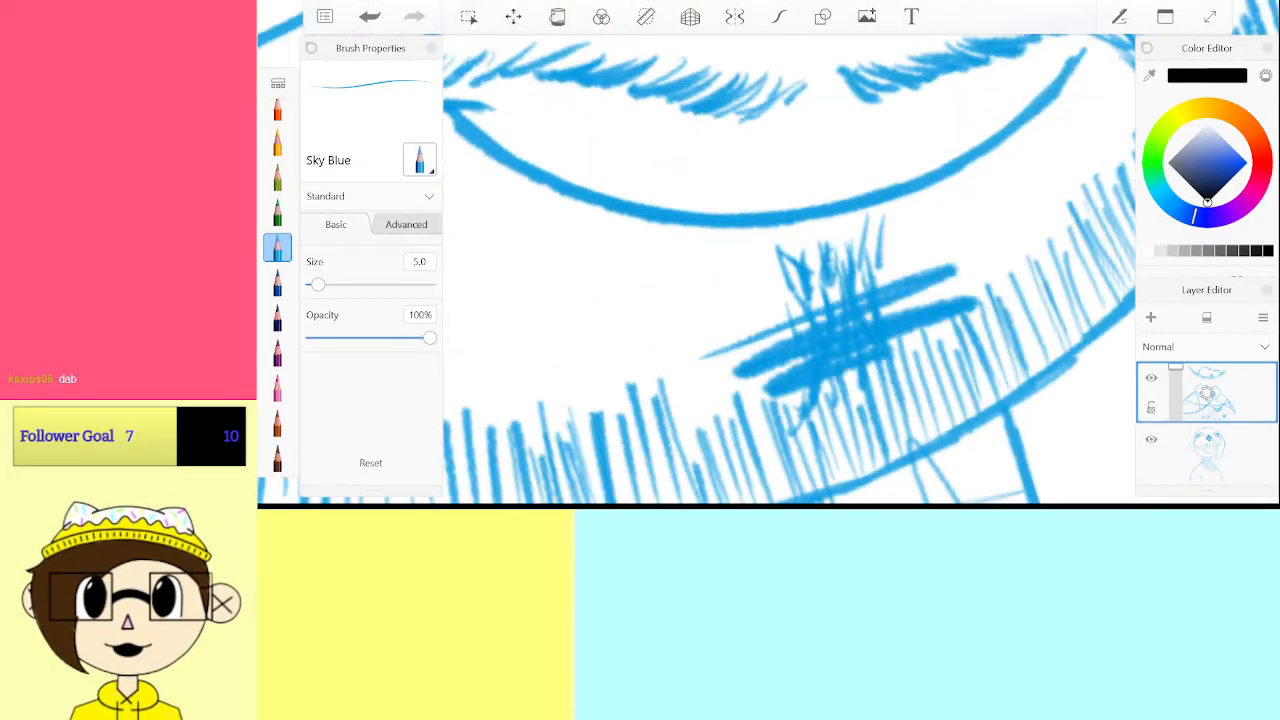
mouse_move(892, 188)
left_mouse_down()
mouse_move(760, 210)
mouse_move(835, 162)
left_mouse_up()
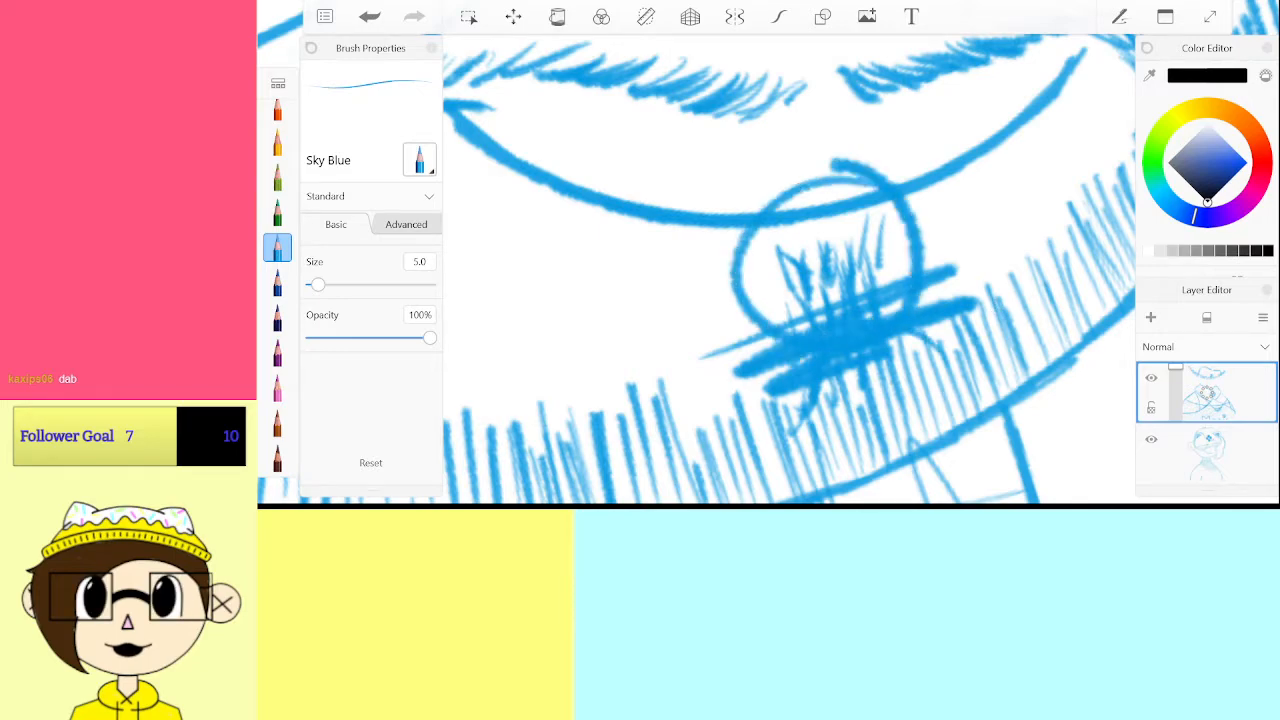
left_click_drag(795, 370, 826, 334)
key("ctrl+z")
key("ctrl+z")
key("ctrl+z")
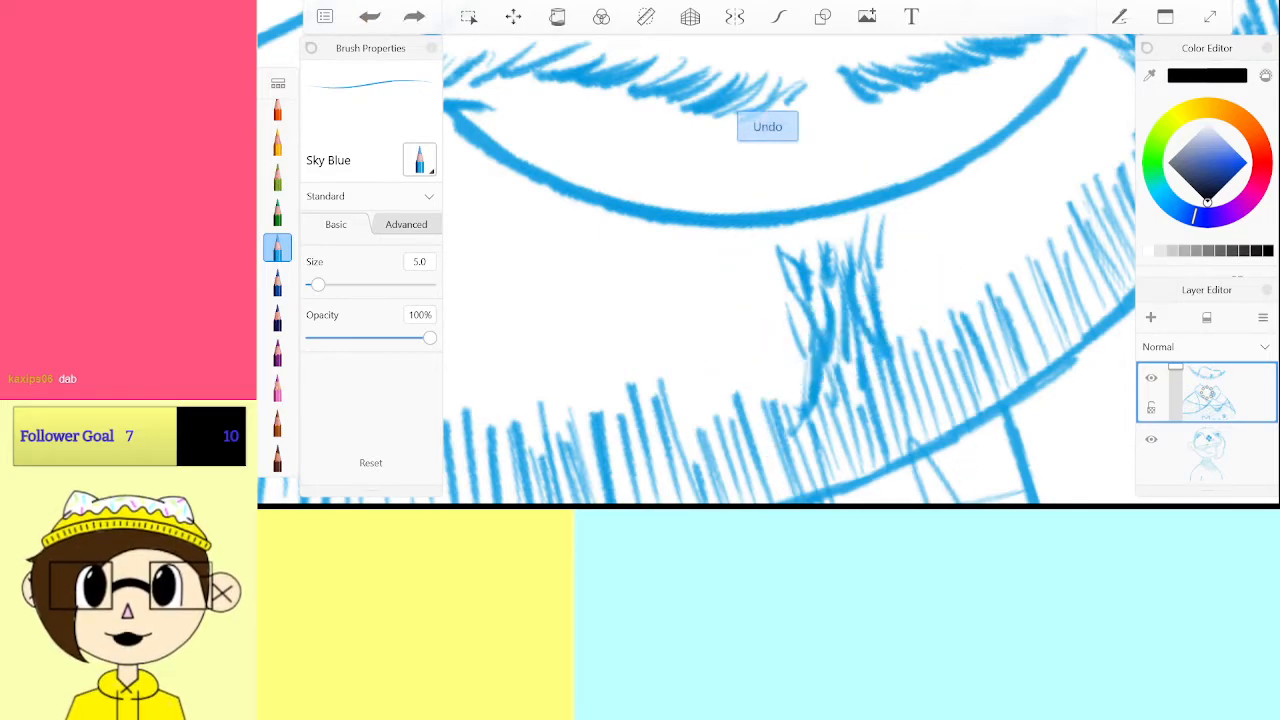
mouse_move(910, 277)
left_mouse_down()
mouse_move(950, 296)
mouse_move(762, 346)
left_mouse_up()
key("ctrl+z")
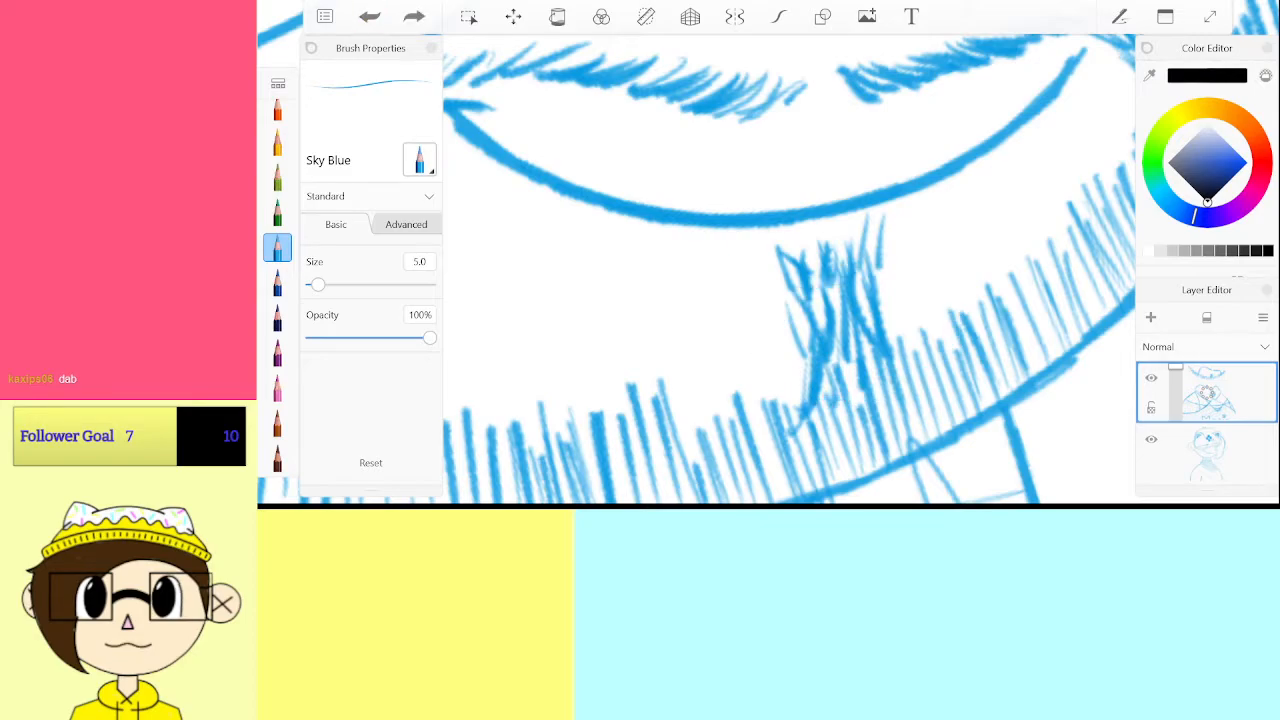
Merge the top layer of beard and clothing strokes into the blue cat-masked character's layer
scroll(860, 215, "down", 5)
scroll(790, 270, "down", 10)
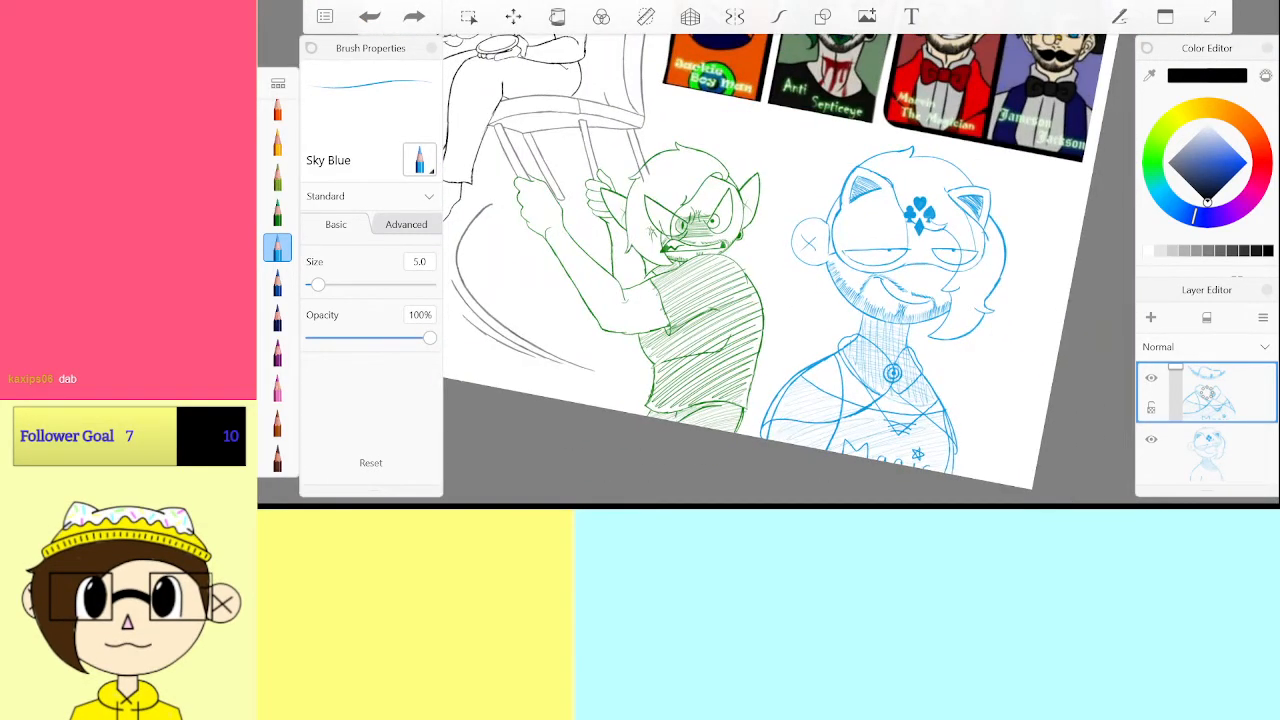
scroll(762, 270, "up", 2)
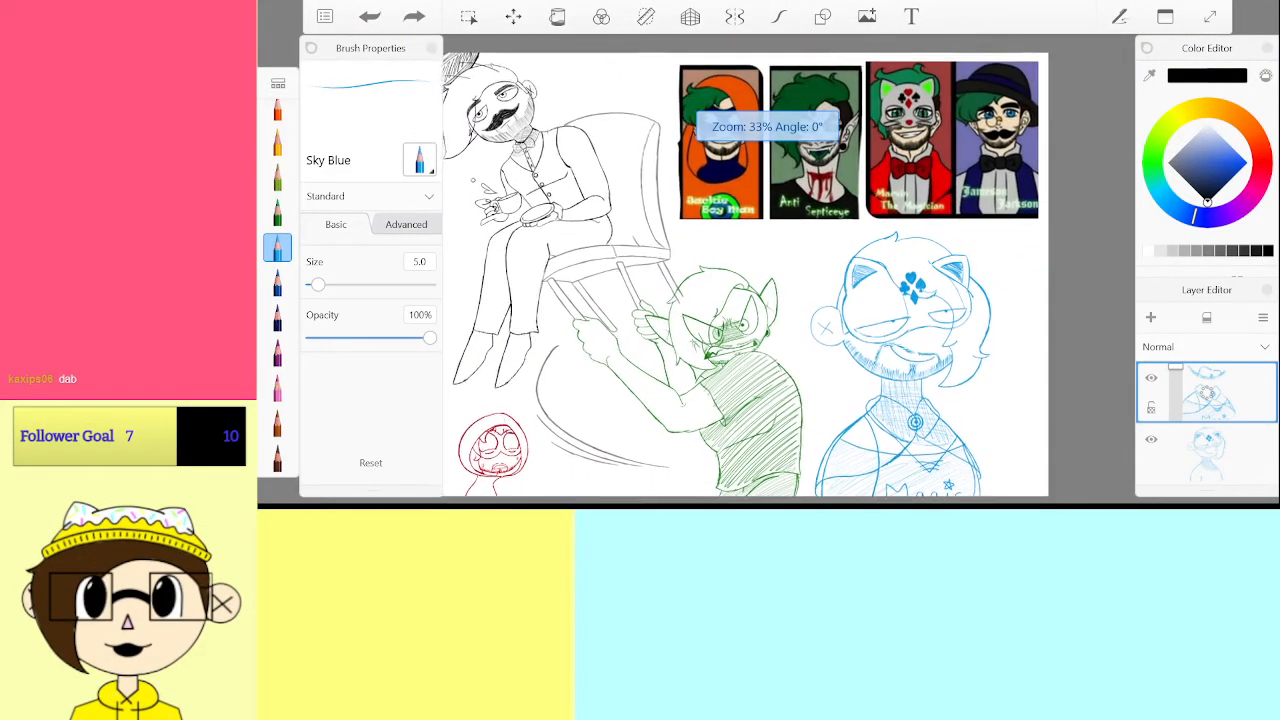
scroll(762, 270, "down", 2)
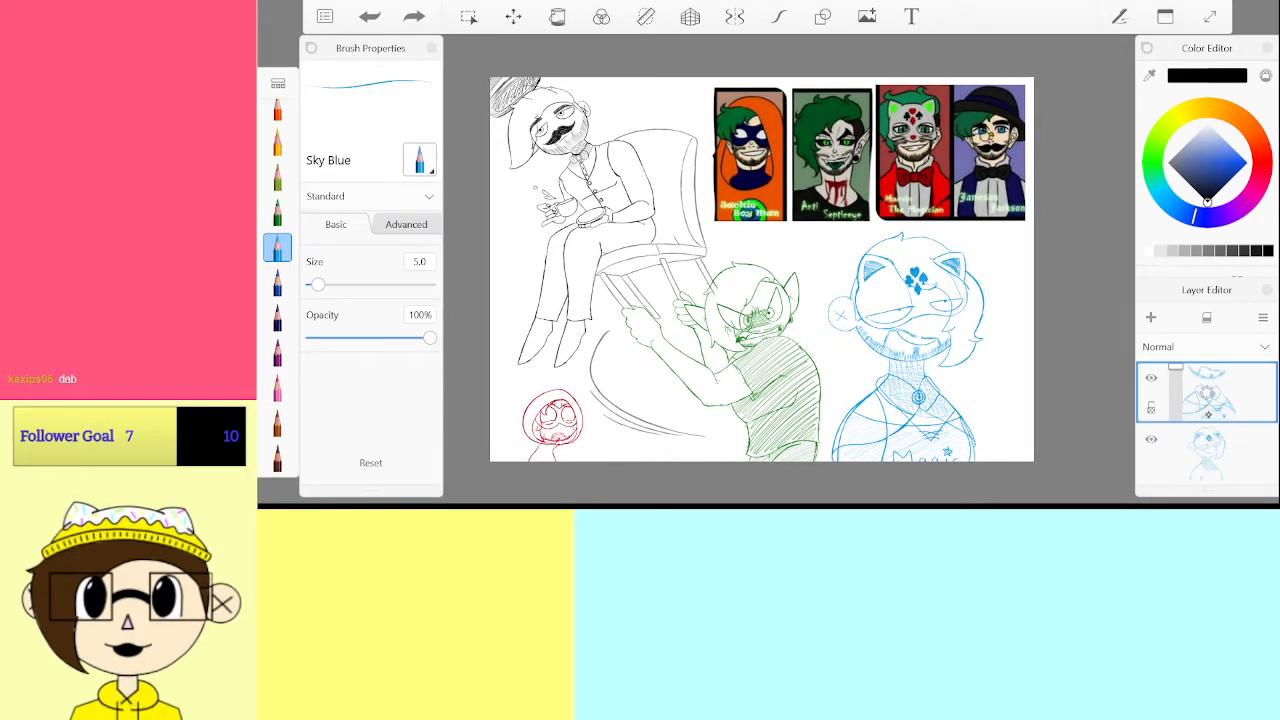
left_click_drag(1207, 397, 1205, 445)
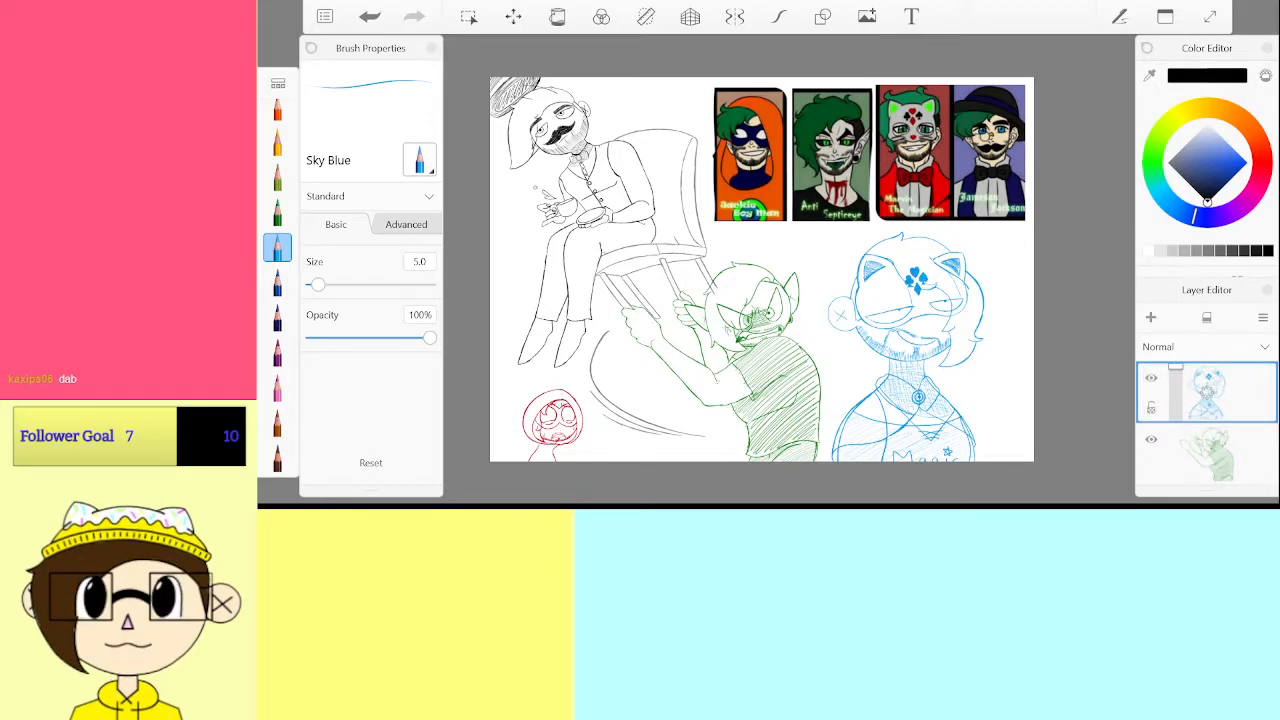
Hide the layer with the four reference portraits and undo the stray blue arc in the area they covered
left_click_drag(1237, 474, 1239, 348)
mouse_move(1154, 373)
left_mouse_down()
mouse_move(1153, 412)
mouse_move(1205, 456)
mouse_move(1199, 428)
mouse_move(1190, 462)
left_mouse_up()
left_click(1152, 413)
left_click(1152, 440)
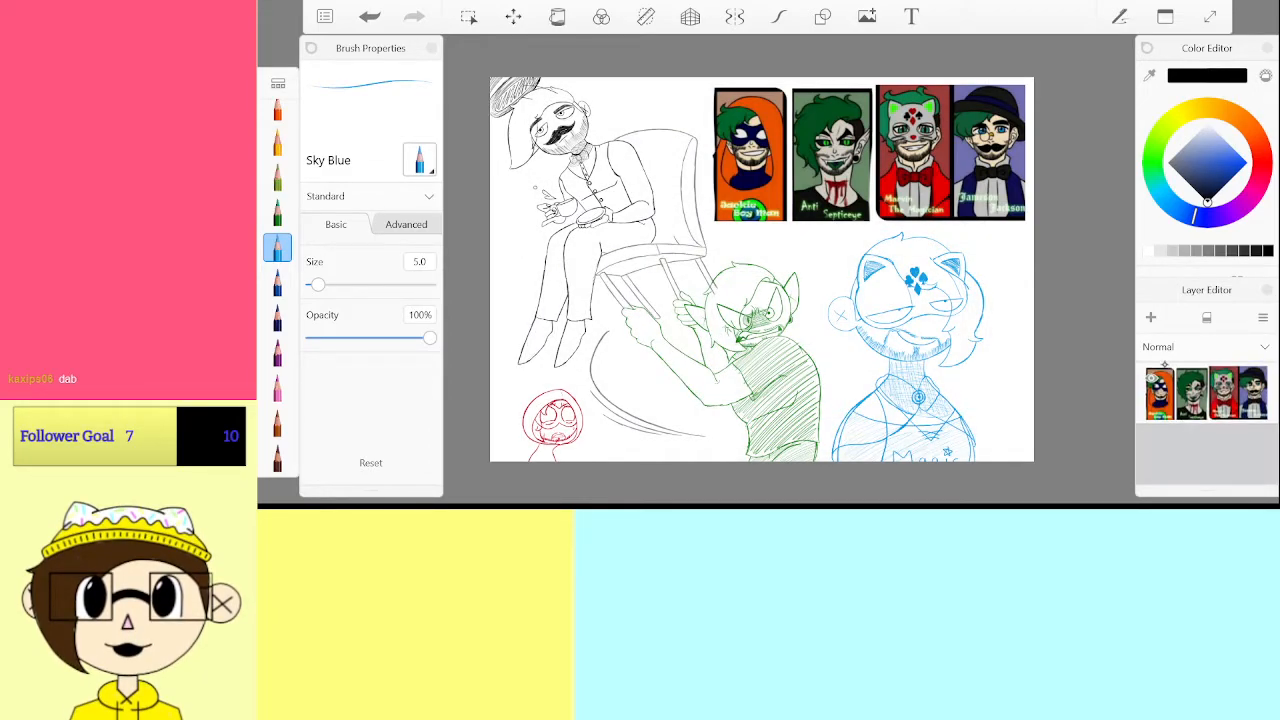
left_click(1152, 379)
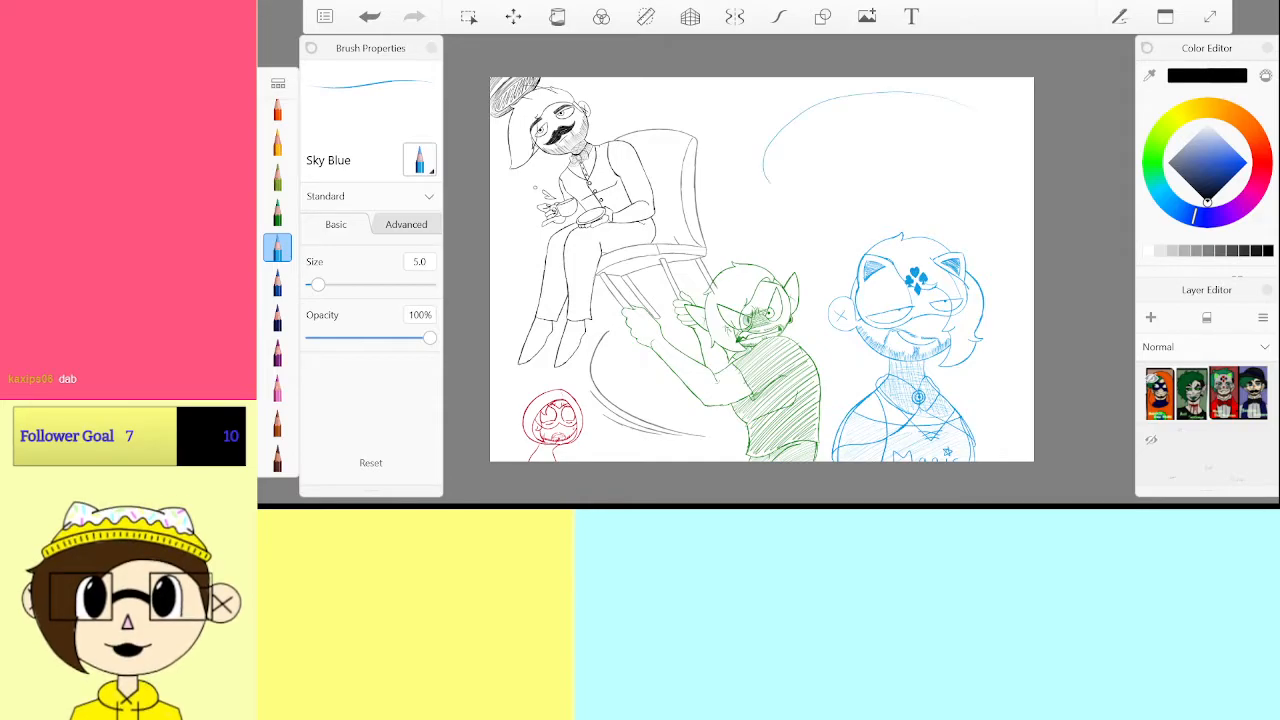
left_click(369, 16)
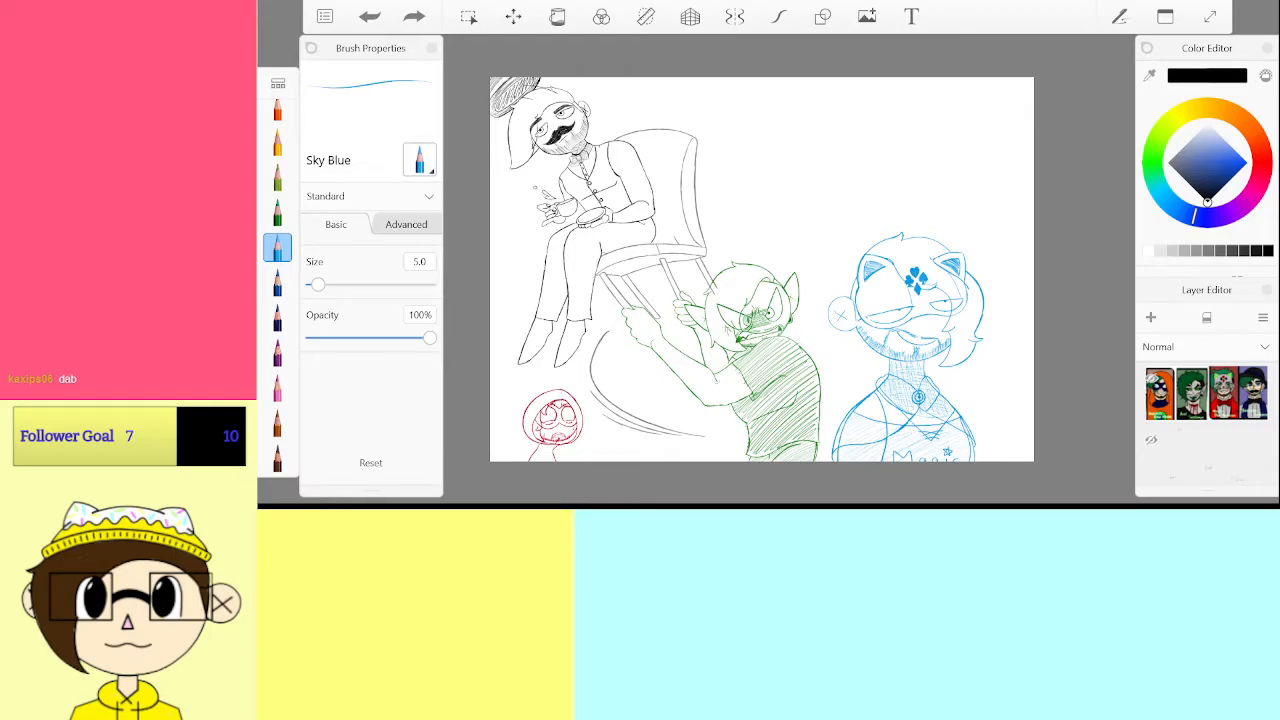
Add a new empty layer above the blue cat-masked character's layer
scroll(789, 269, "up", 10)
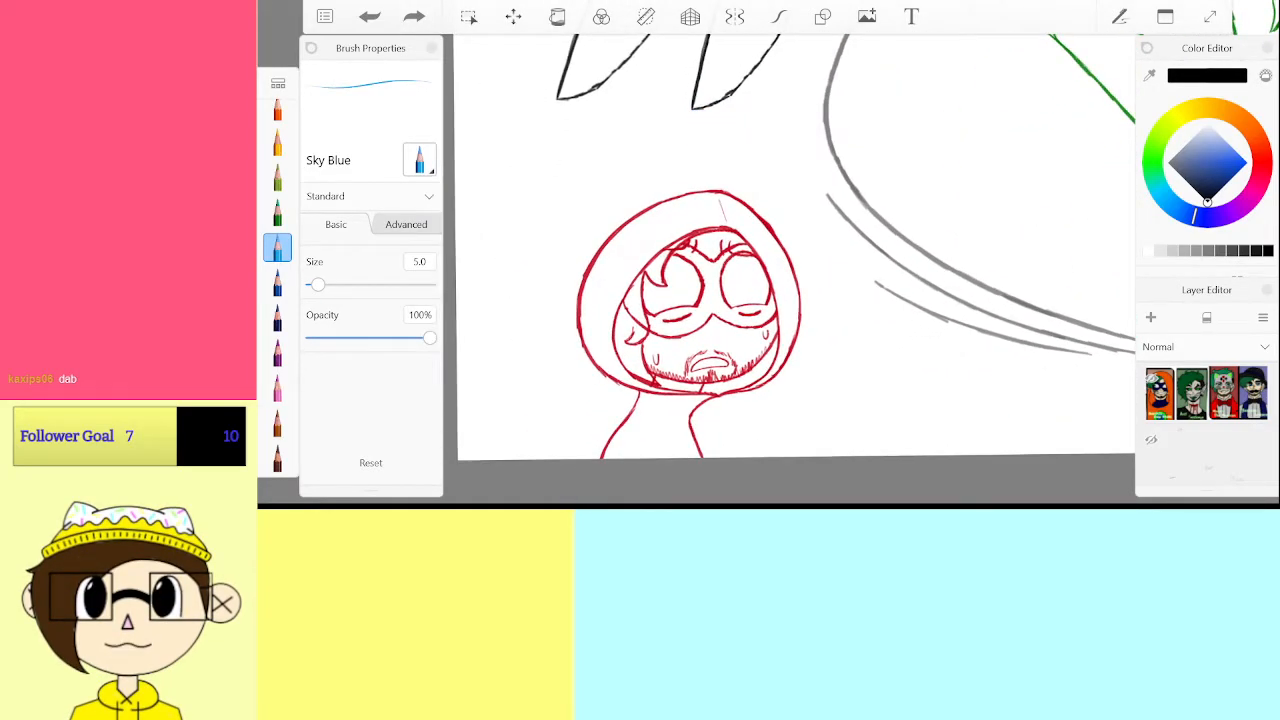
scroll(635, 288, "down", 10)
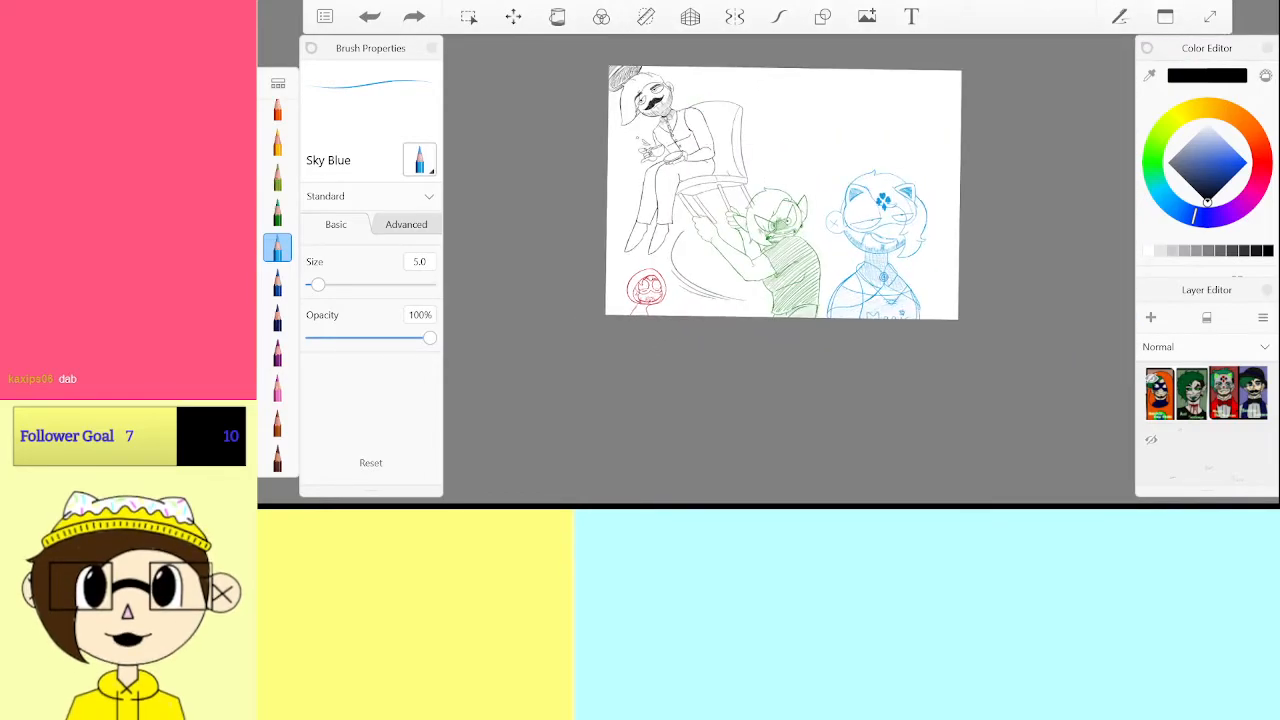
scroll(1207, 420, "up", 4)
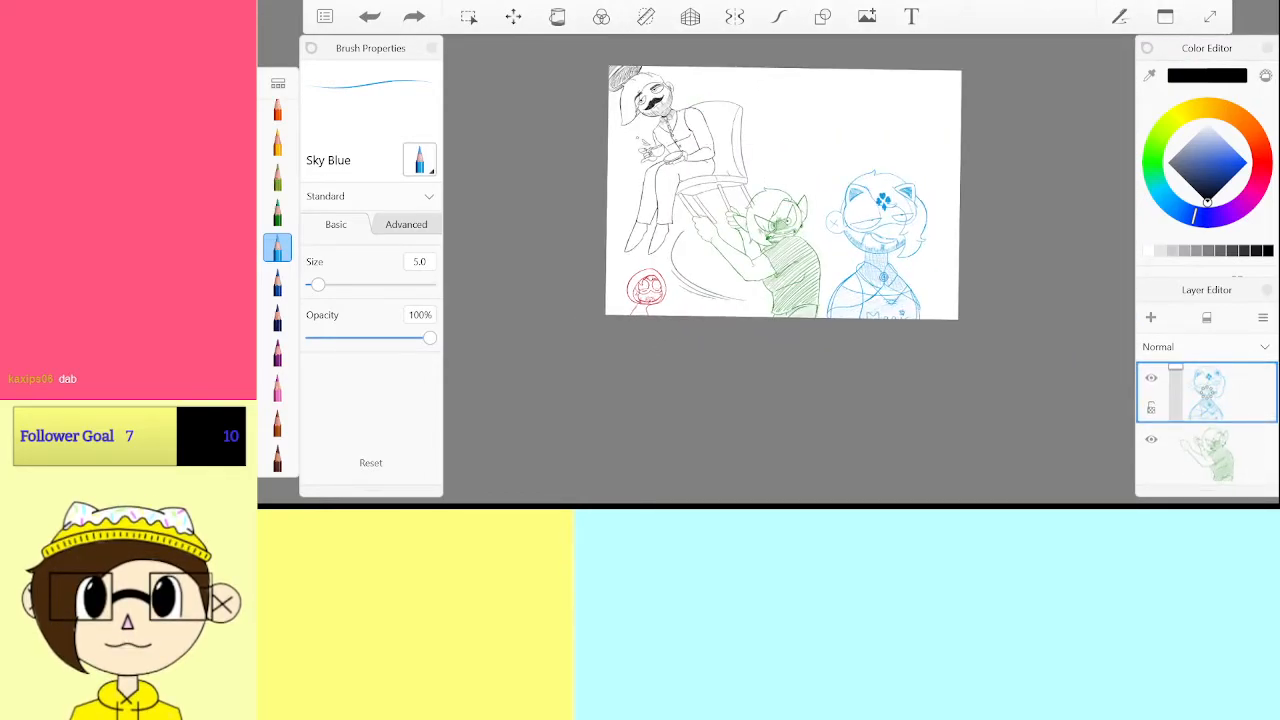
left_click(1151, 317)
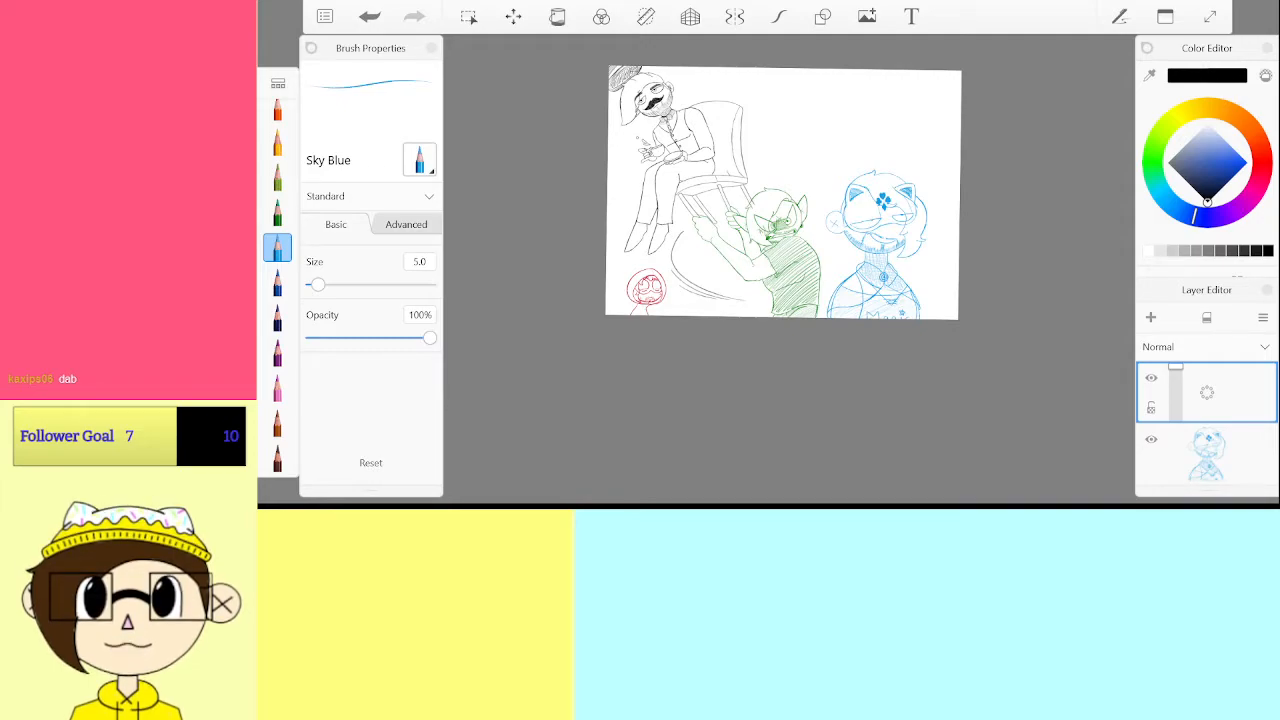
Examine the Jackie Boy Man portrait in the reference image, marking its neck and hood with temporary circles, and hide the image again
scroll(1207, 424, "down", 5)
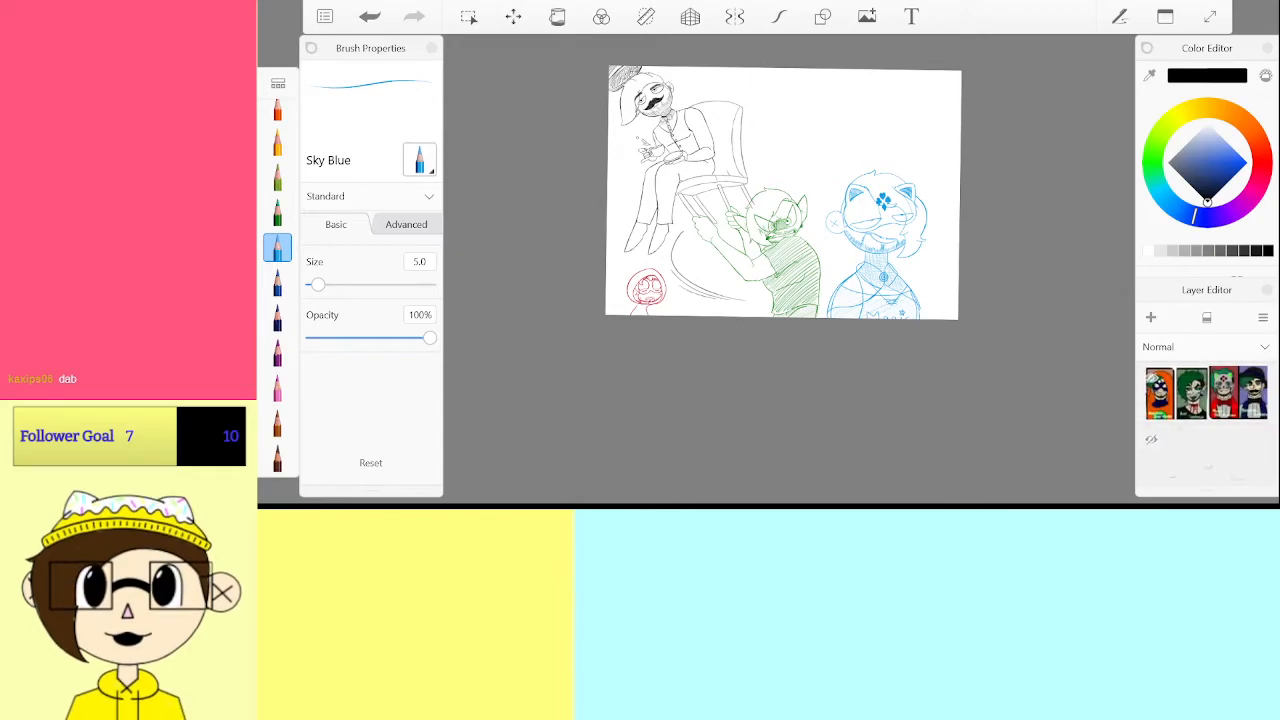
left_click(1151, 440)
scroll(765, 120, "up", 5)
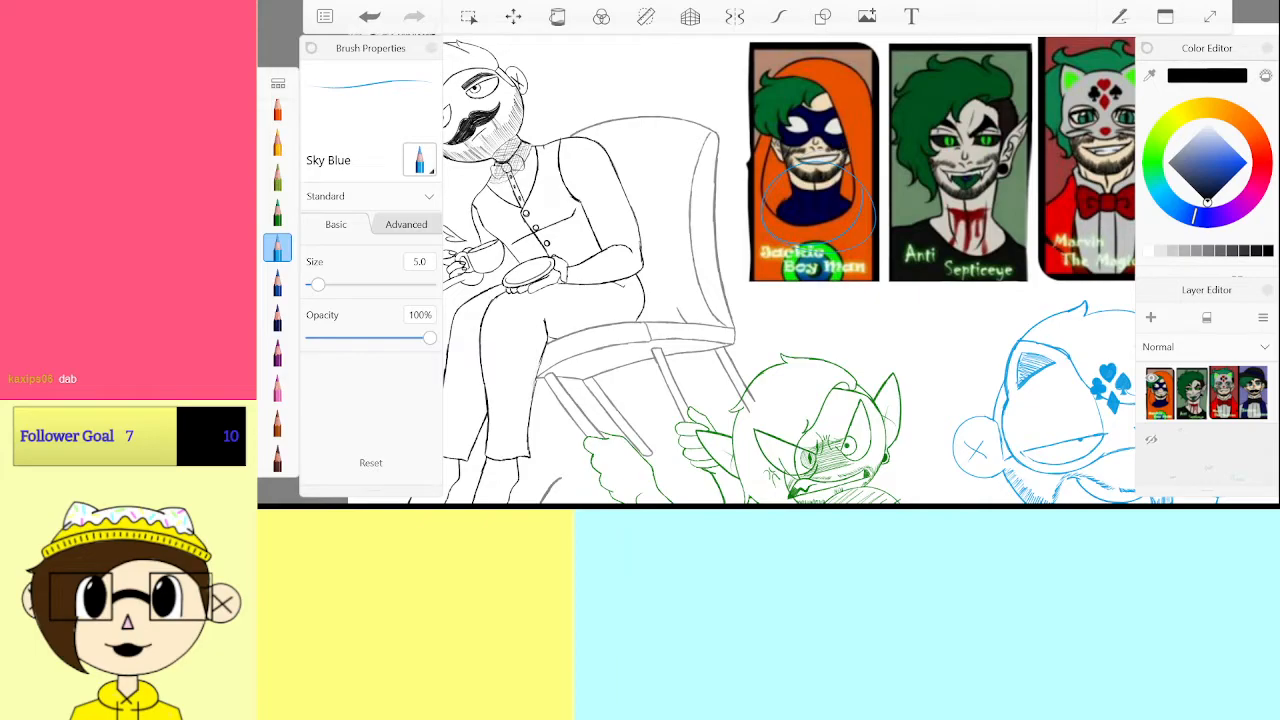
left_click_drag(848, 82, 872, 146)
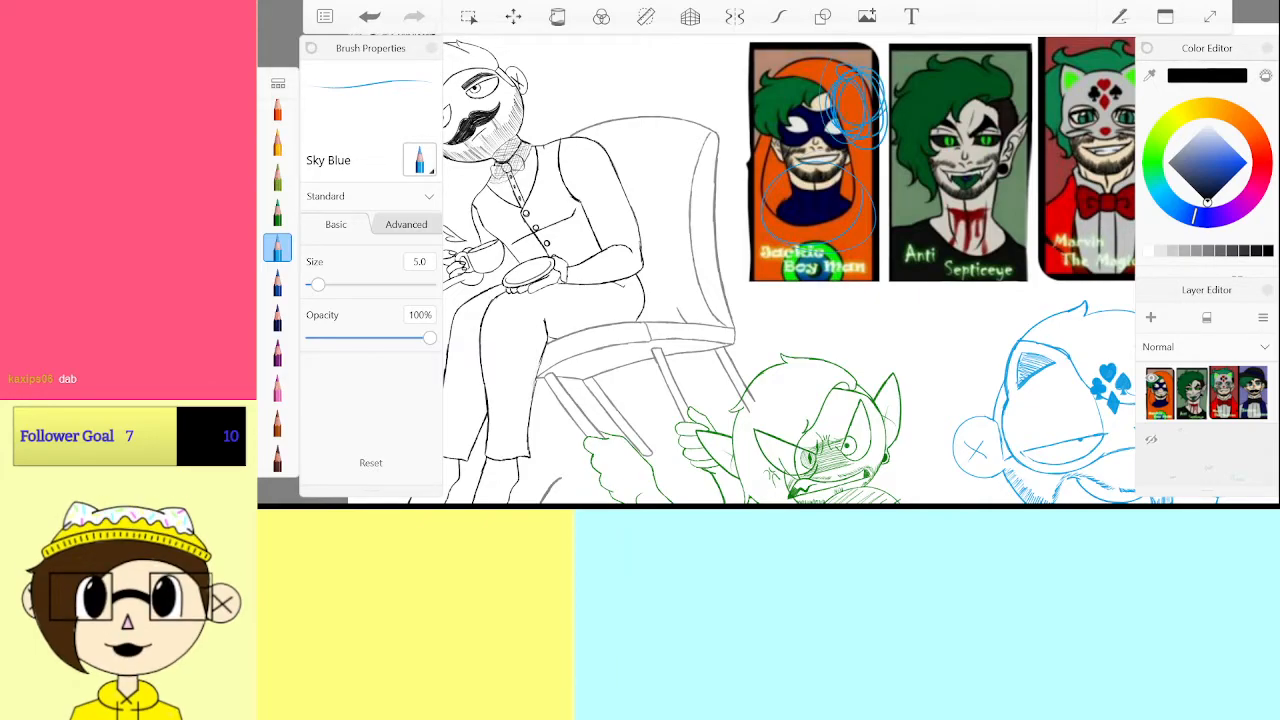
left_click(370, 16)
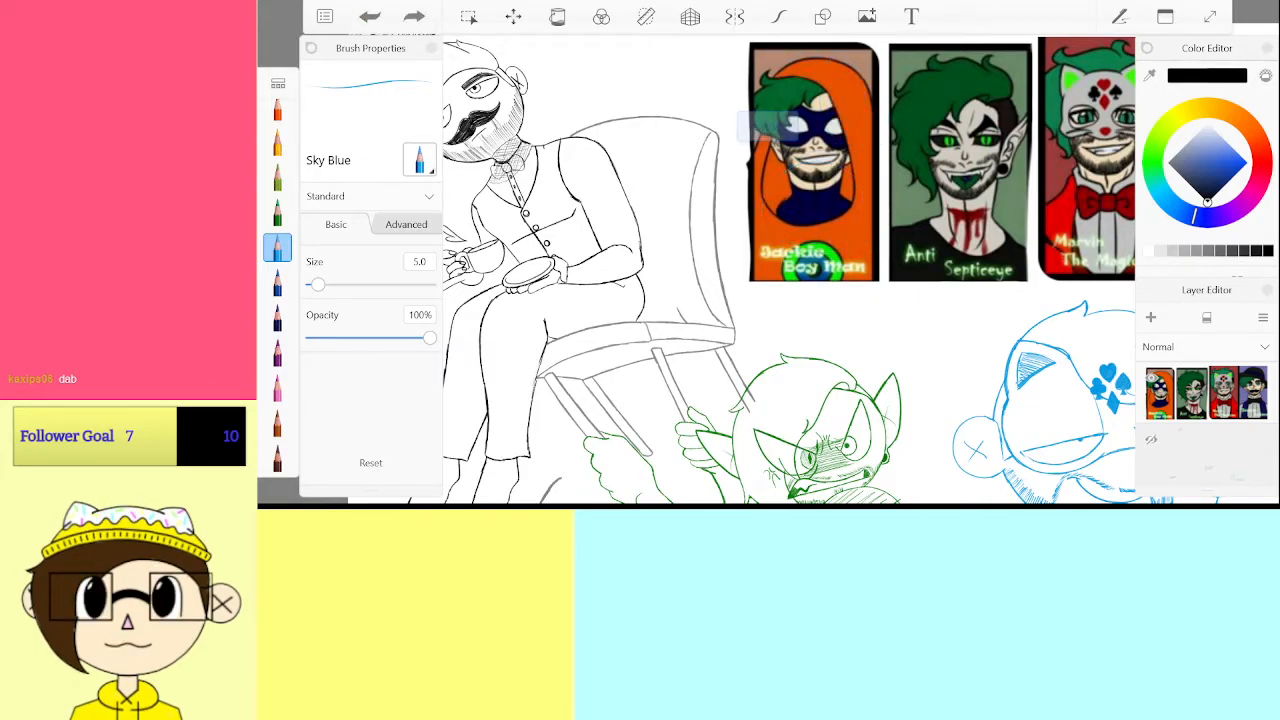
scroll(800, 188, "down", 5)
scroll(814, 250, "up", 1)
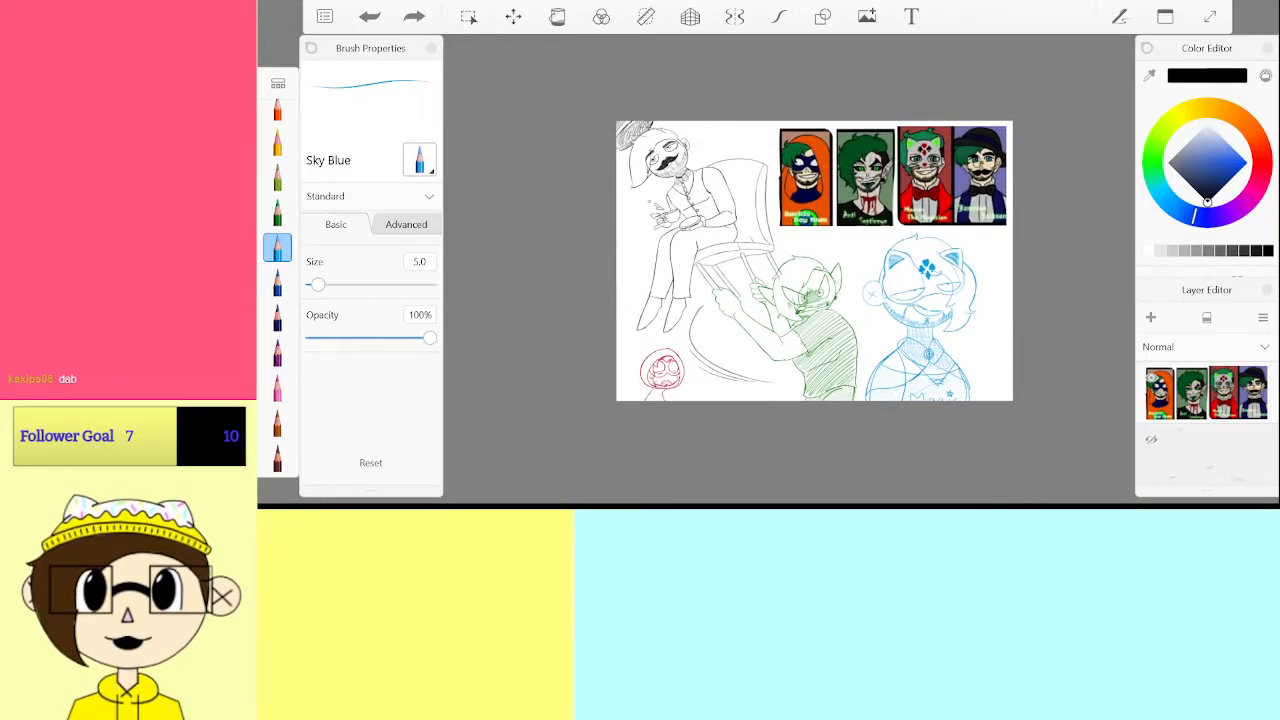
left_click(1152, 378)
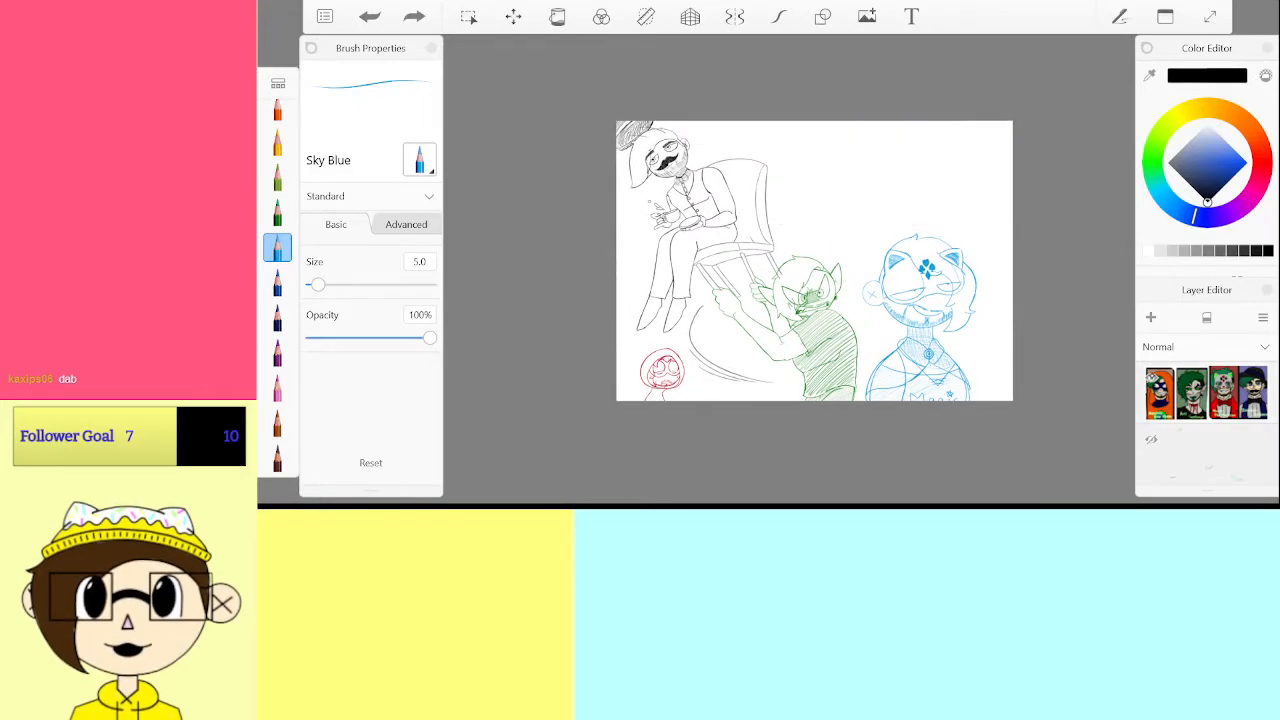
scroll(1207, 425, "down", 3)
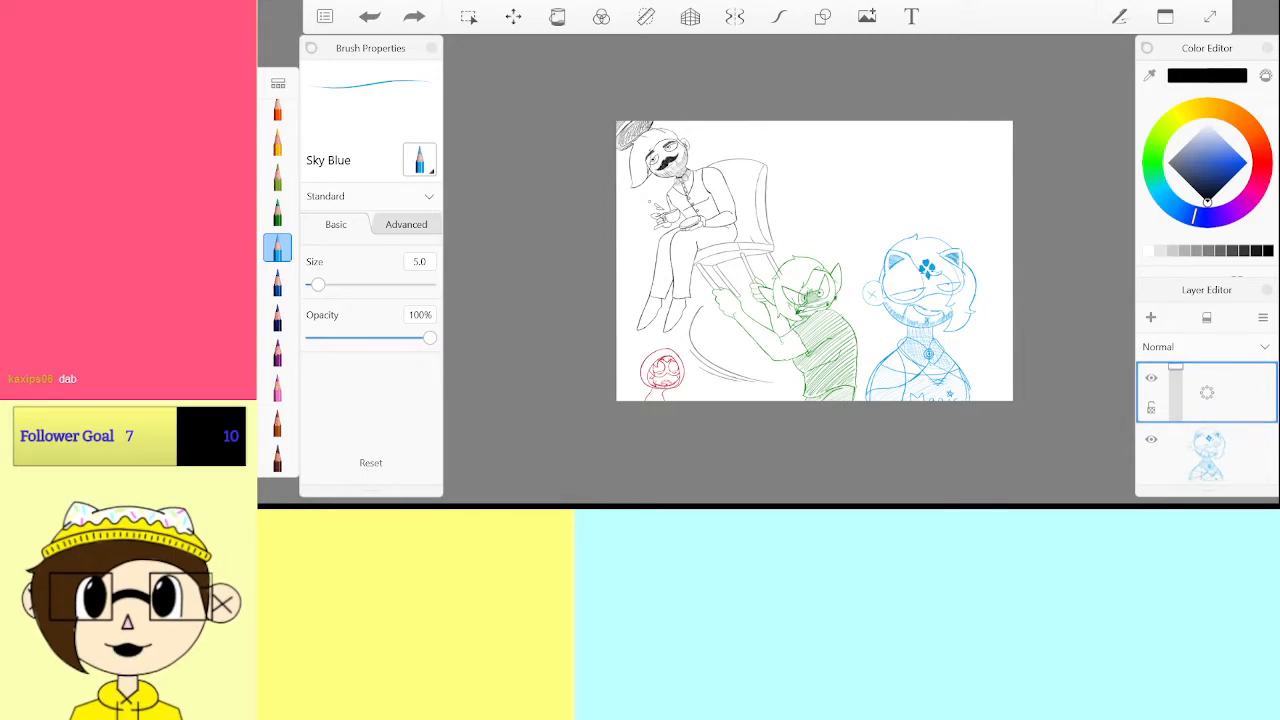
Switch to the Paintbrush and merge all the character sketch layers into one layer beneath the empty top layer
scroll(277, 260, "down", 4)
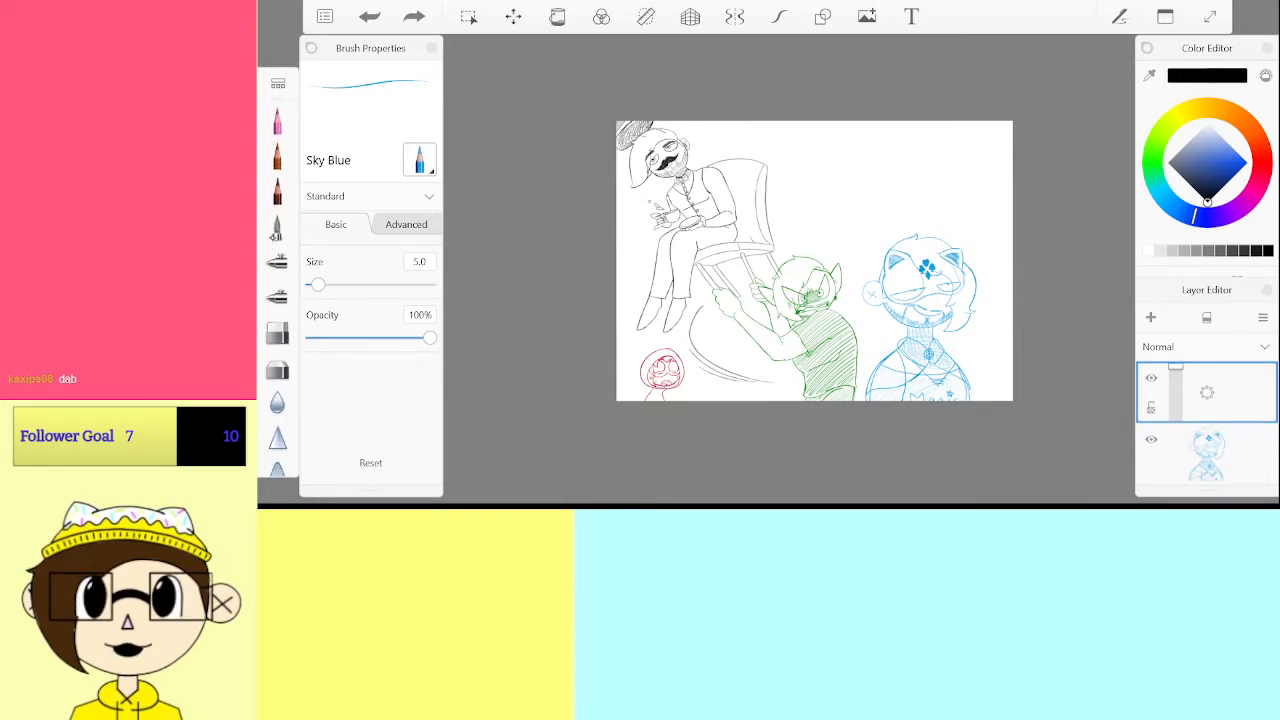
left_click(277, 228)
left_click(1215, 450)
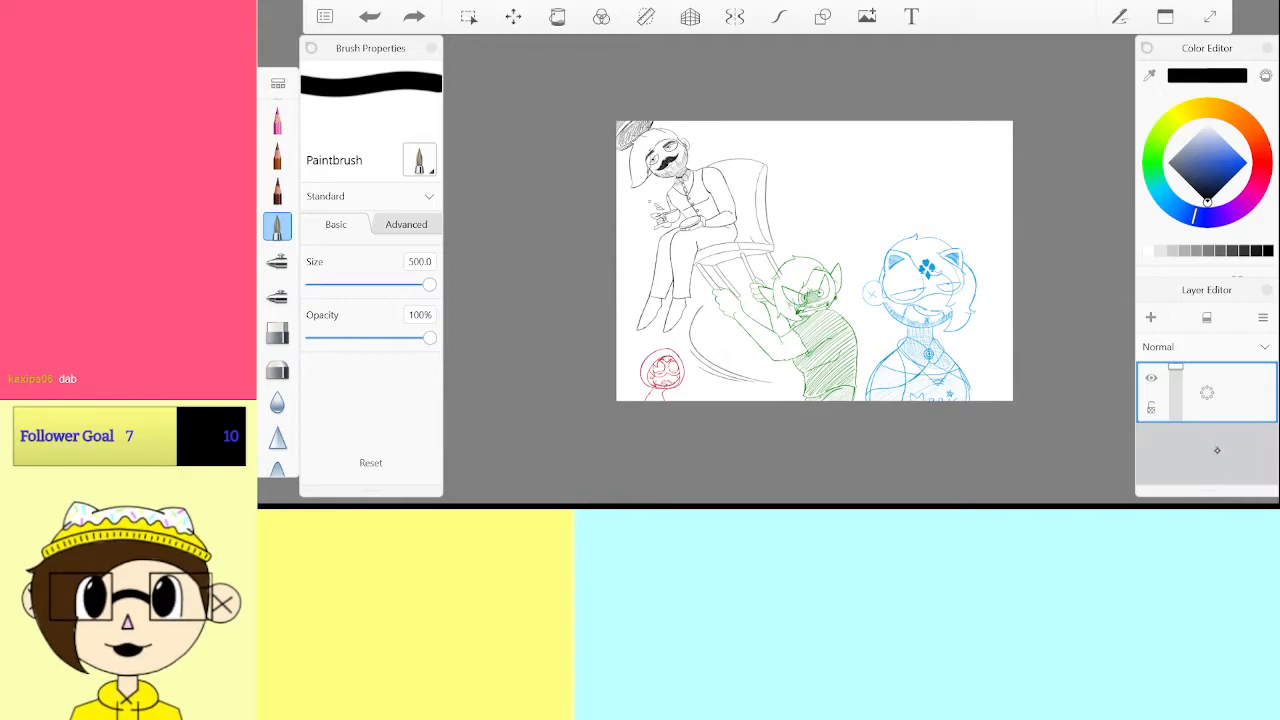
mouse_move(1207, 453)
left_mouse_down()
mouse_move(1209, 496)
mouse_move(1210, 462)
left_mouse_up()
left_click(1236, 408)
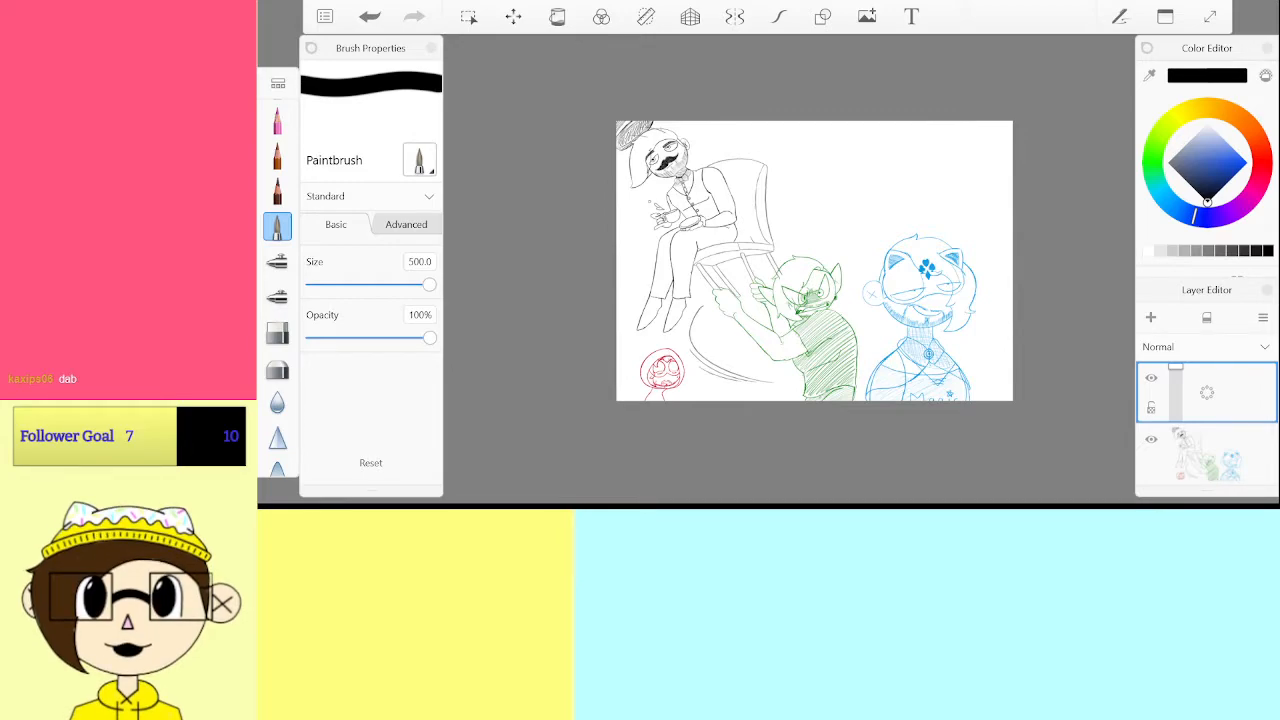
Try a rough Pink pencil figure with a head circle, outstretched arms and hair in the empty area beside the chair, and clear the layer
scroll(904, 177, "up", 5)
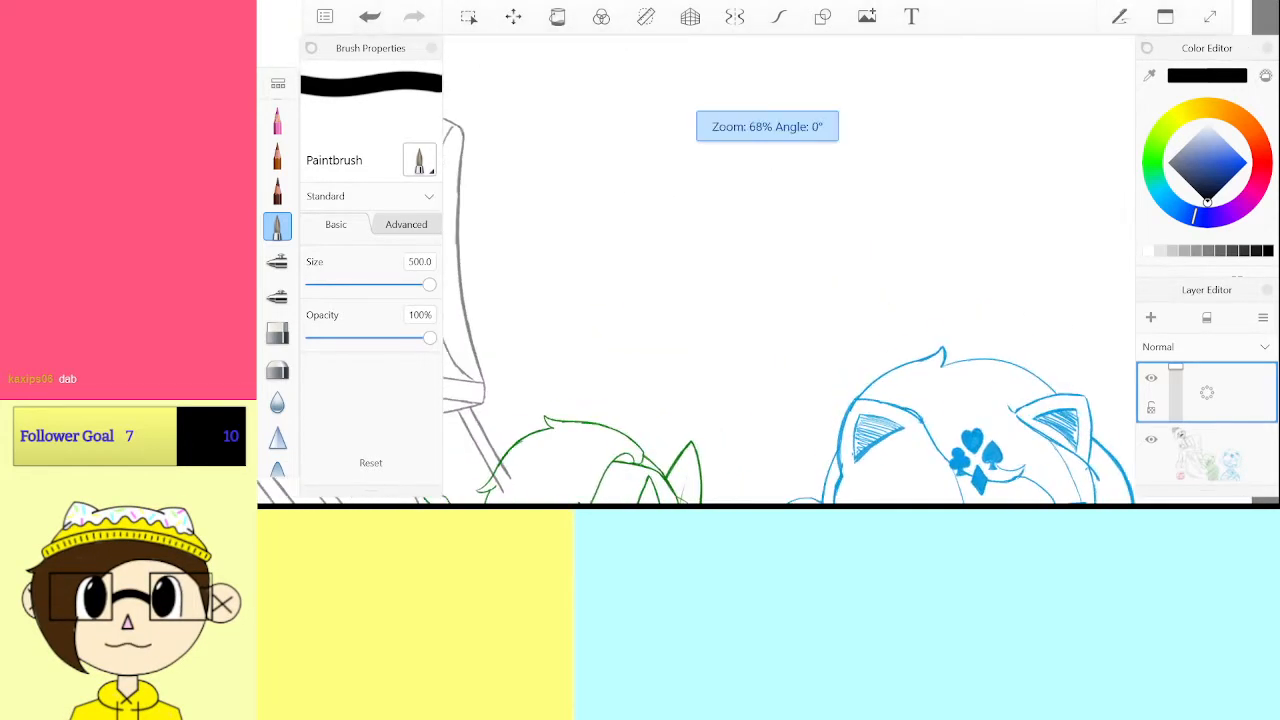
scroll(297, 190, "up", 1)
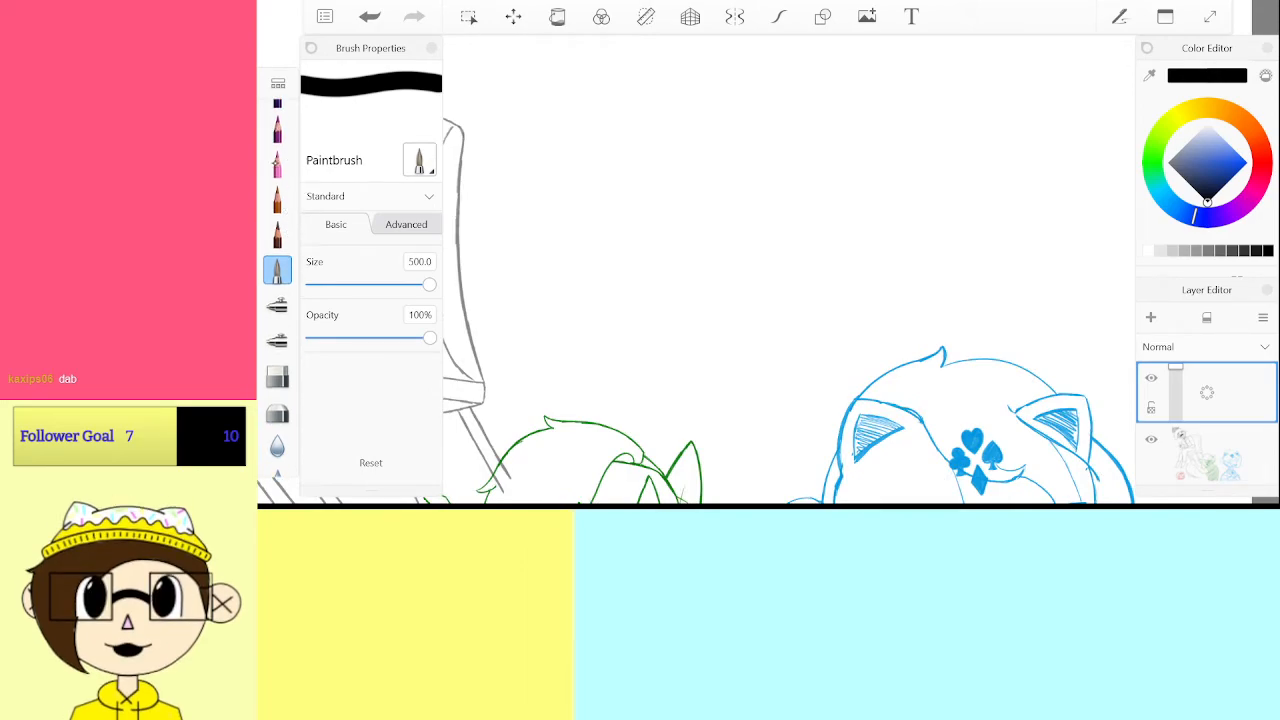
left_click(277, 164)
mouse_move(816, 114)
left_mouse_down()
mouse_move(862, 176)
mouse_move(707, 111)
left_mouse_up()
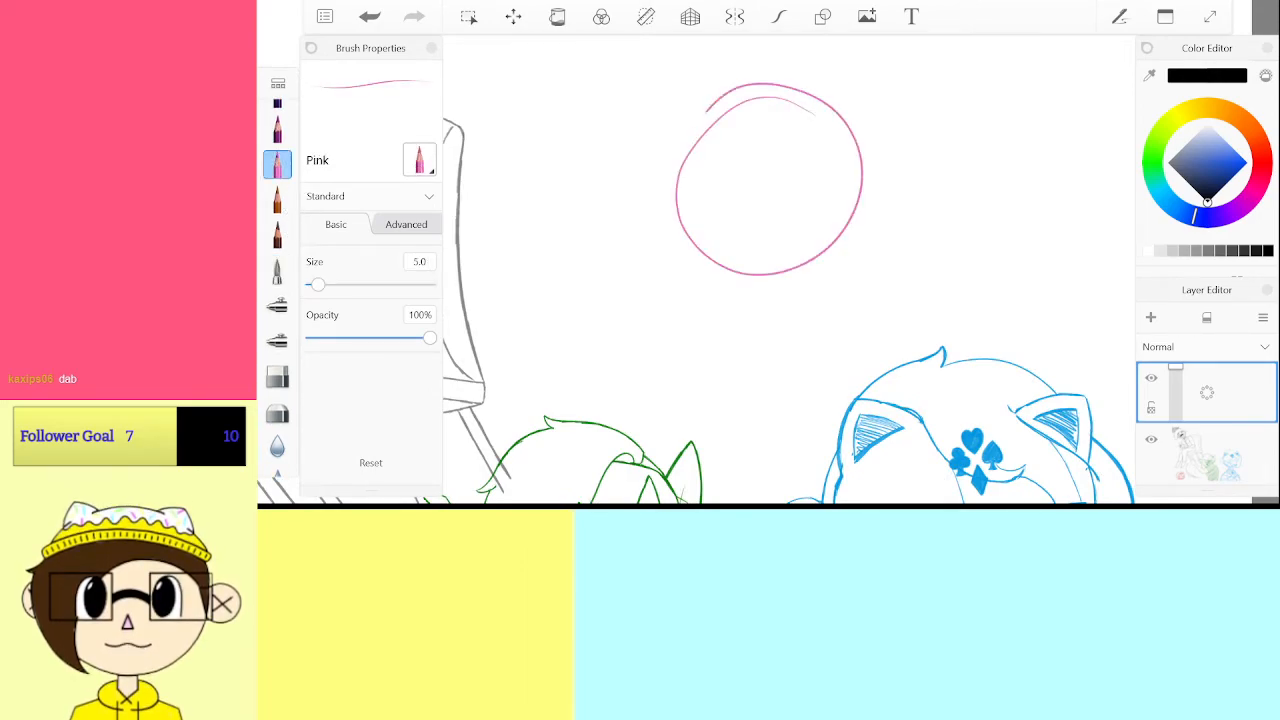
mouse_move(683, 241)
left_mouse_down()
mouse_move(692, 305)
mouse_move(820, 175)
left_mouse_up()
left_click_drag(935, 133, 904, 188)
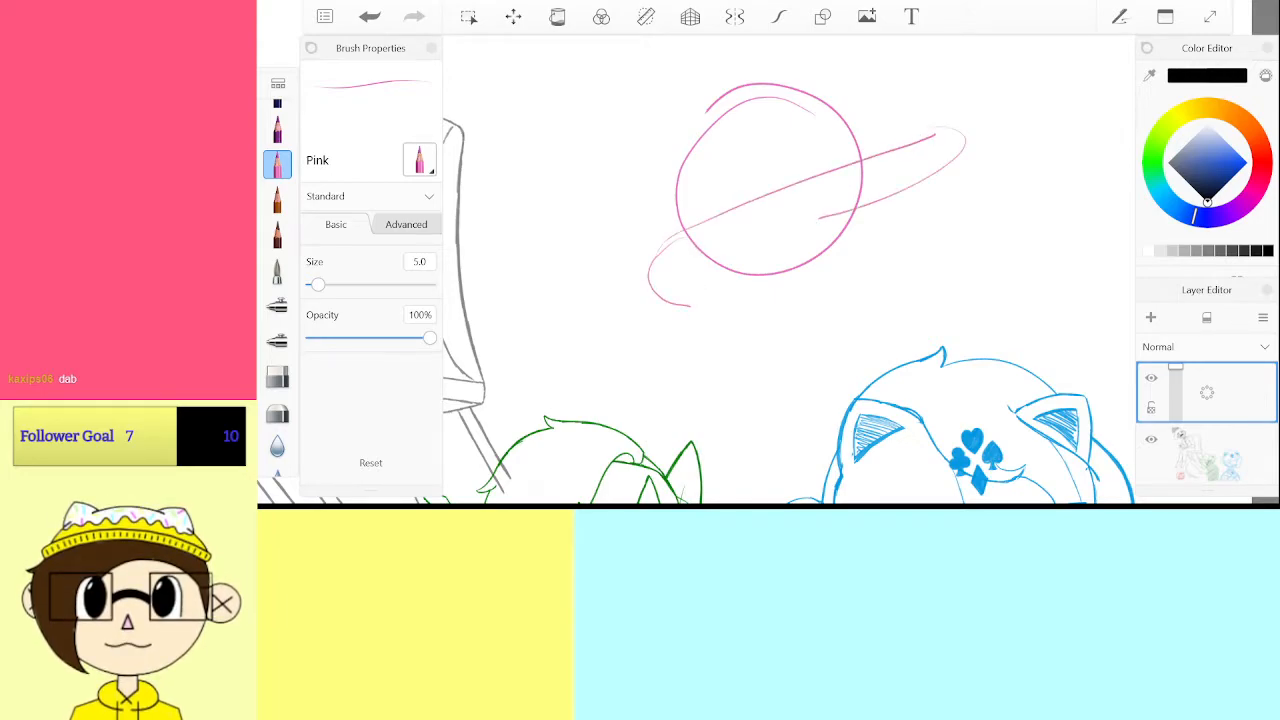
left_click_drag(708, 304, 715, 416)
left_click_drag(836, 293, 817, 411)
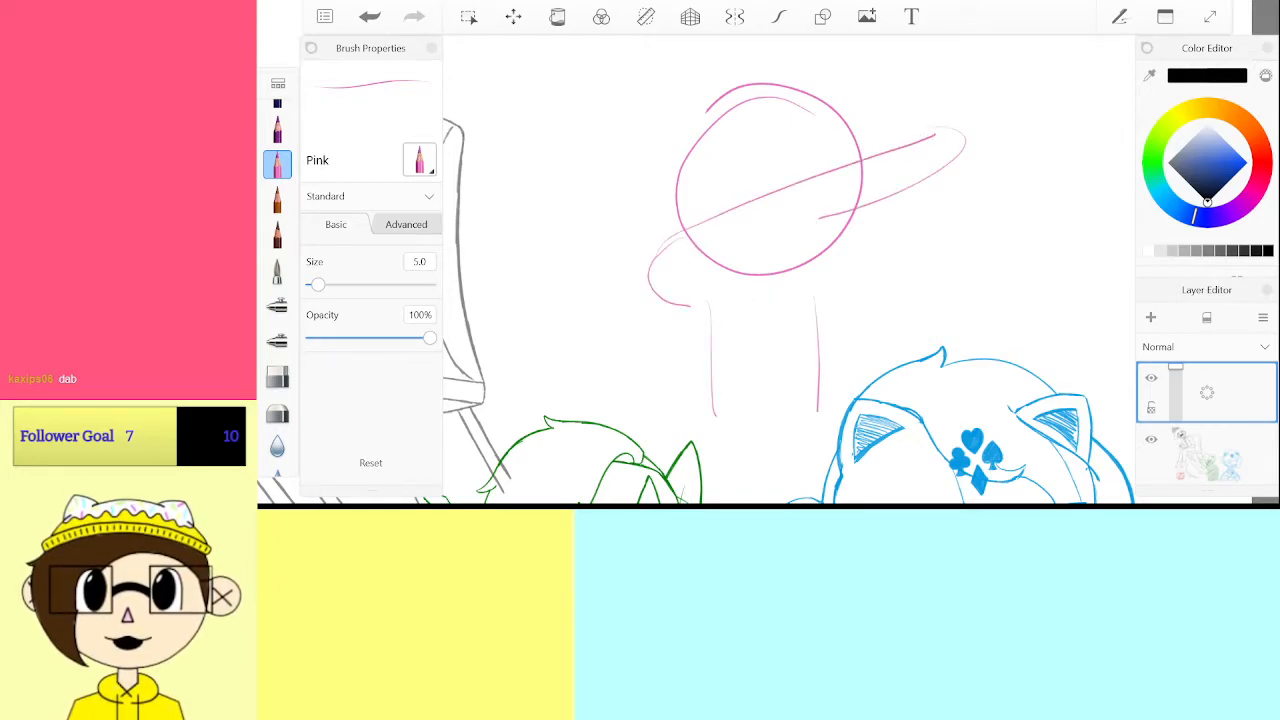
left_click_drag(815, 298, 822, 218)
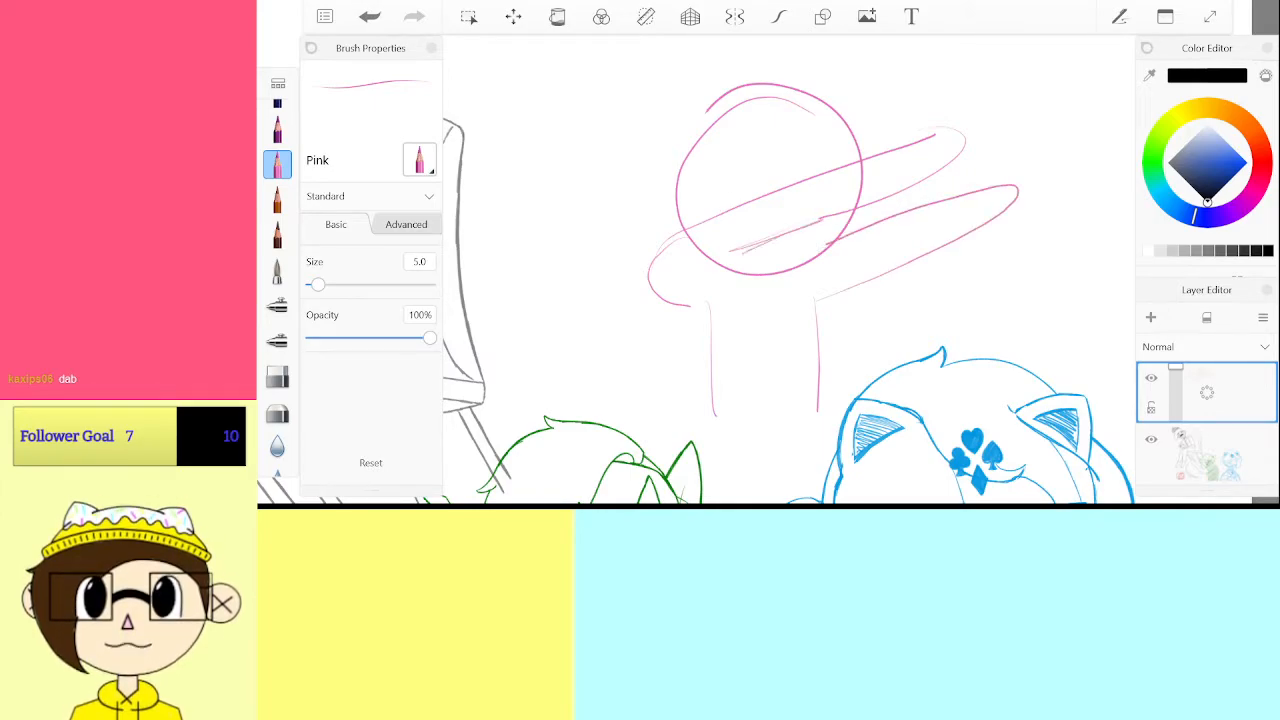
left_click_drag(735, 257, 826, 218)
left_click_drag(730, 213, 758, 88)
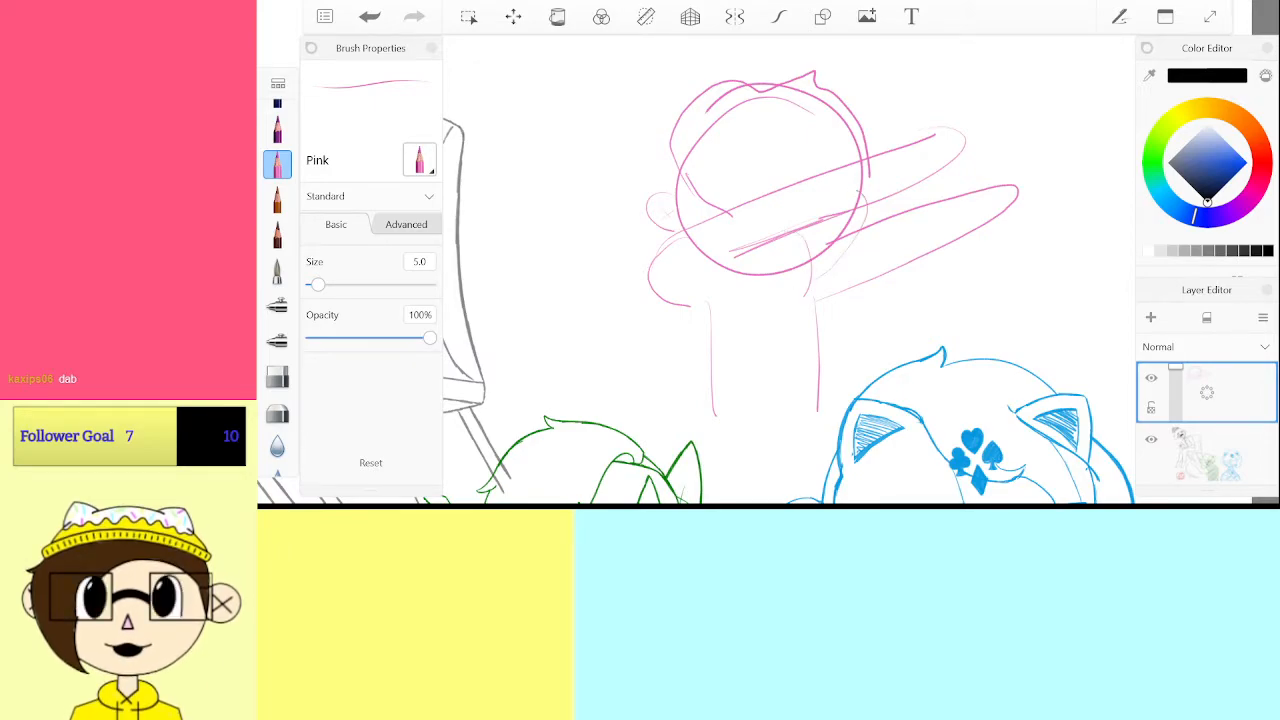
key("Delete")
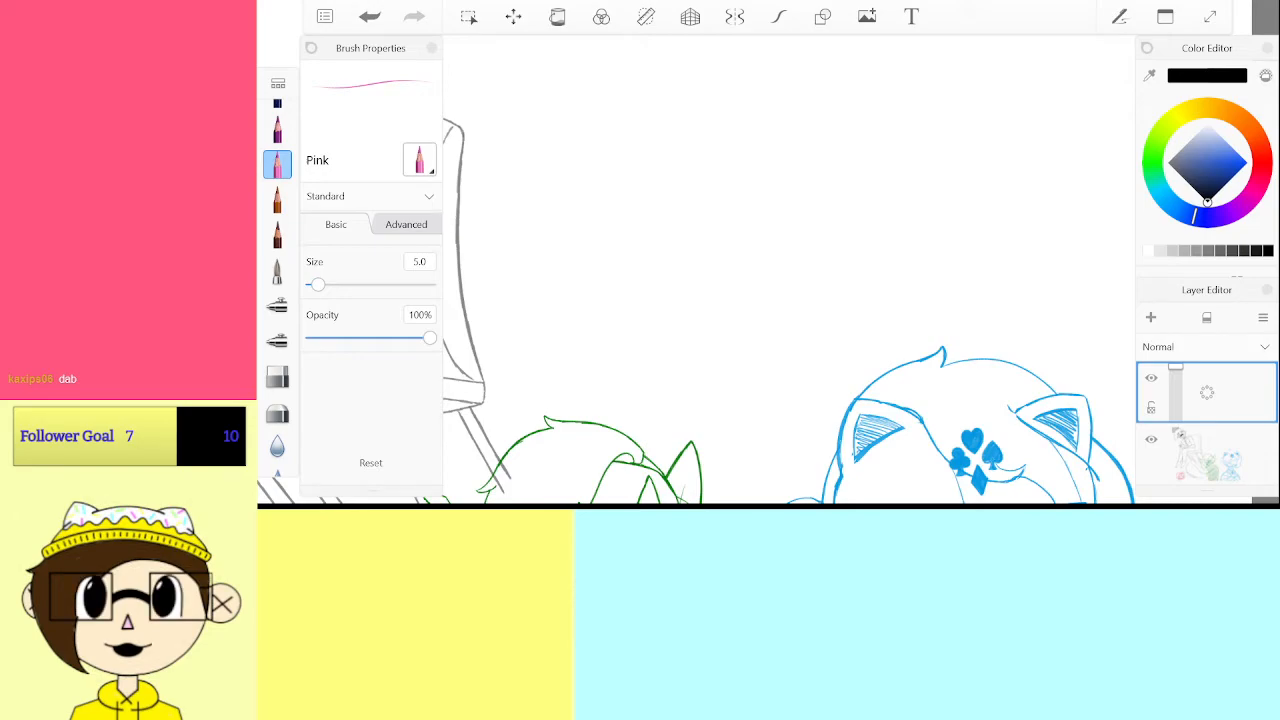
Switch to the Paintbrush at size 5, try a black stroke over the chair's backrest curve, and undo it
scroll(875, 237, "down", 8)
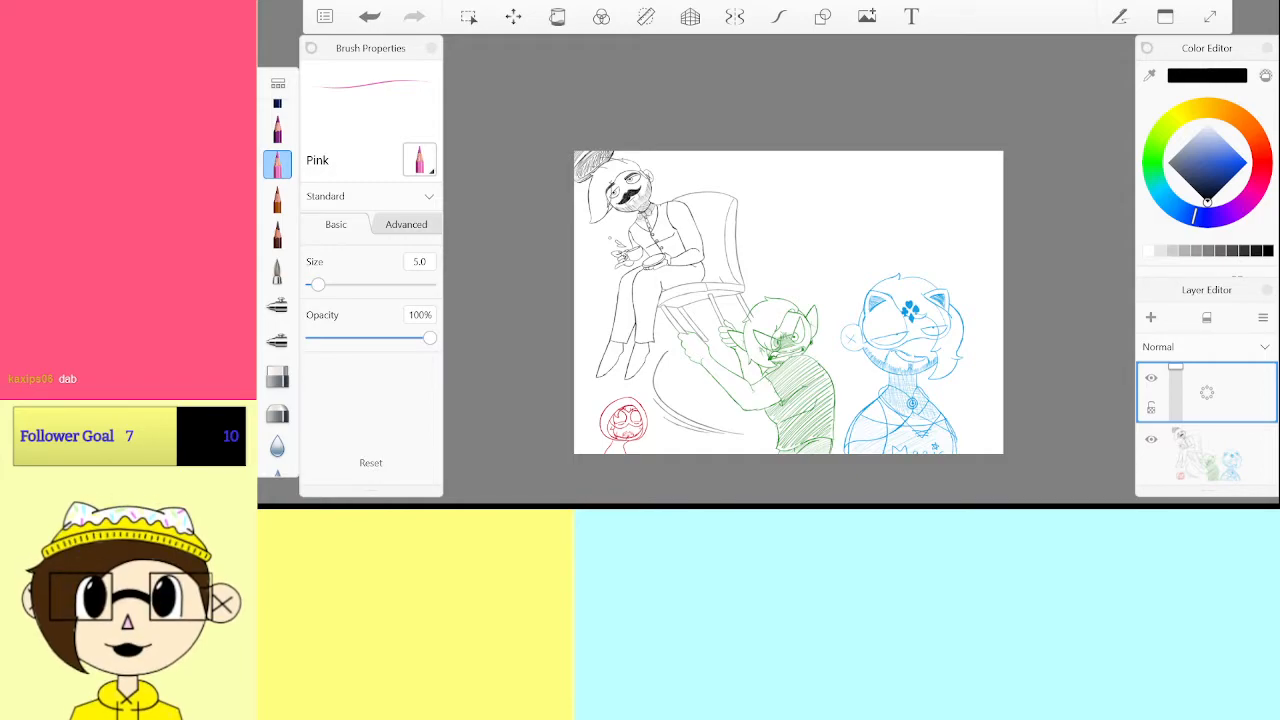
scroll(850, 265, "up", 3)
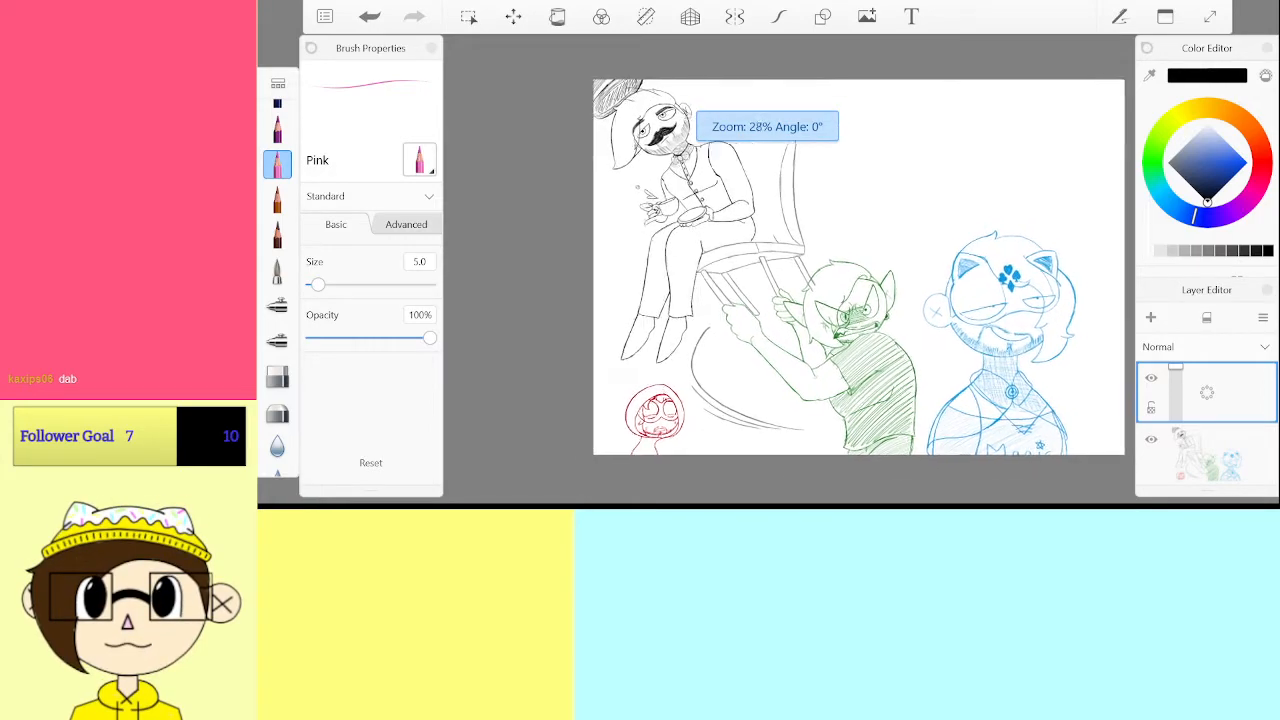
left_click(277, 271)
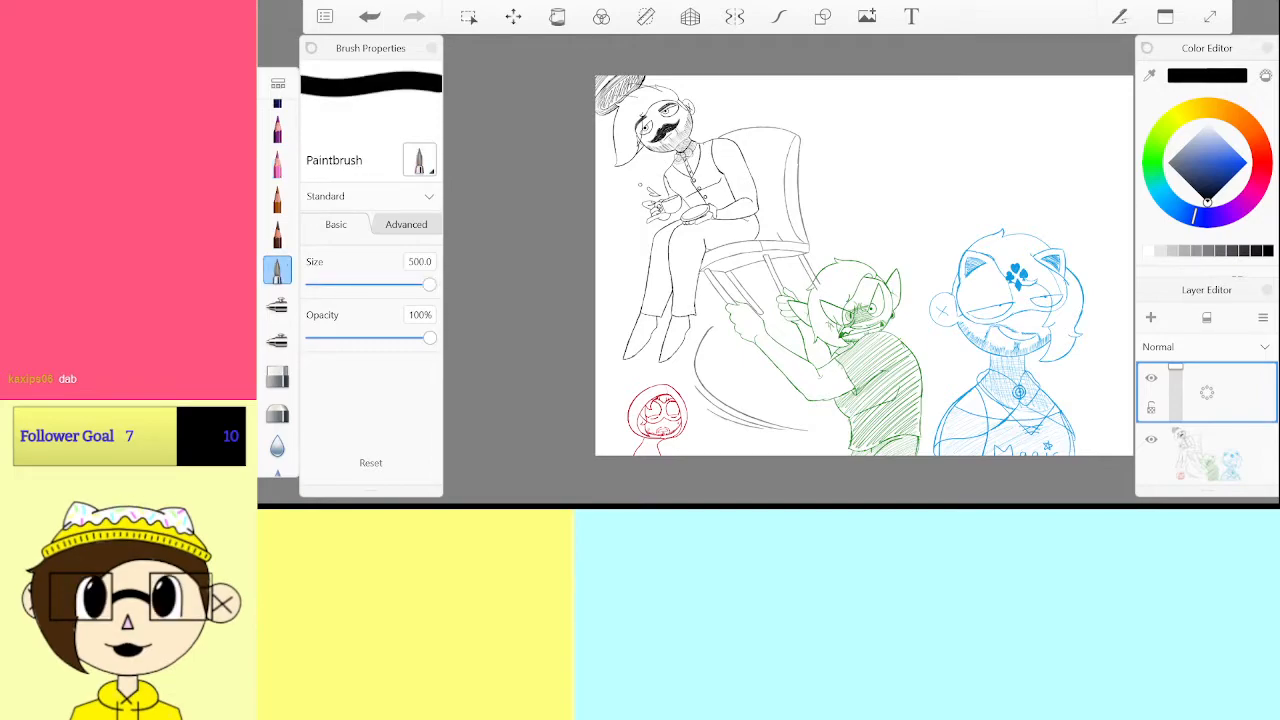
left_click(419, 261)
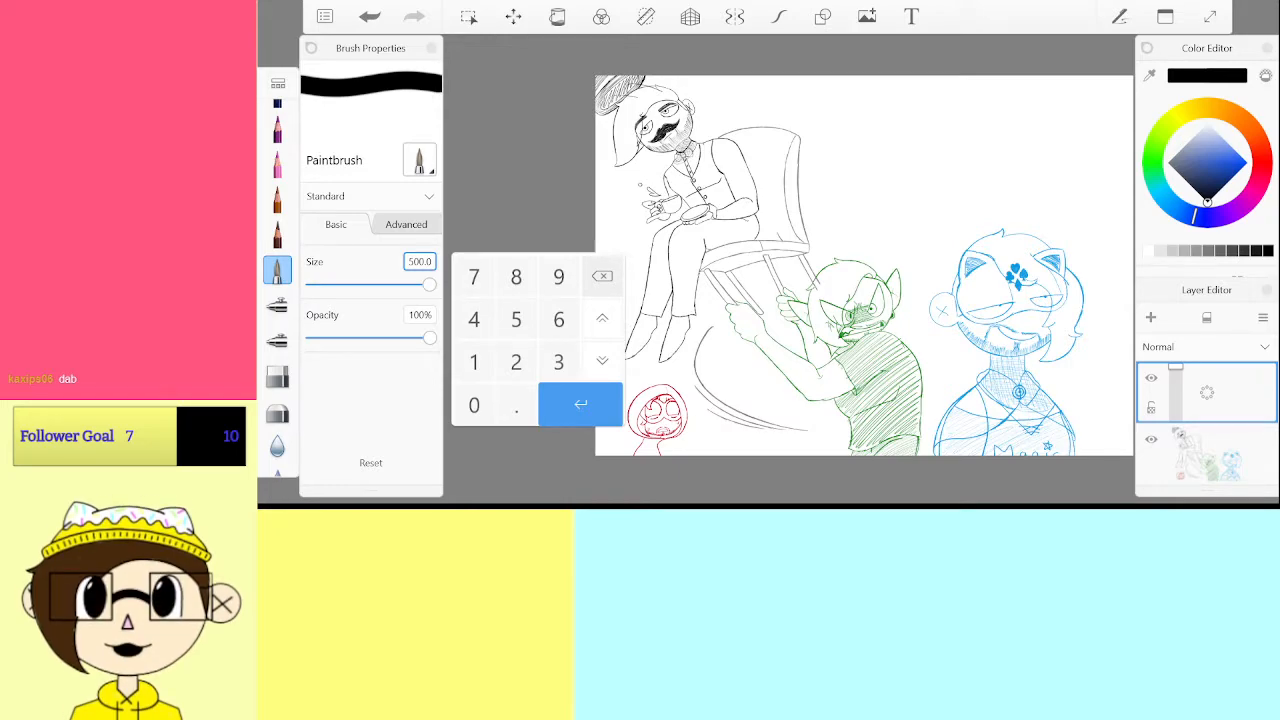
left_click(516, 319)
left_click(548, 394)
scroll(734, 289, "up", 10)
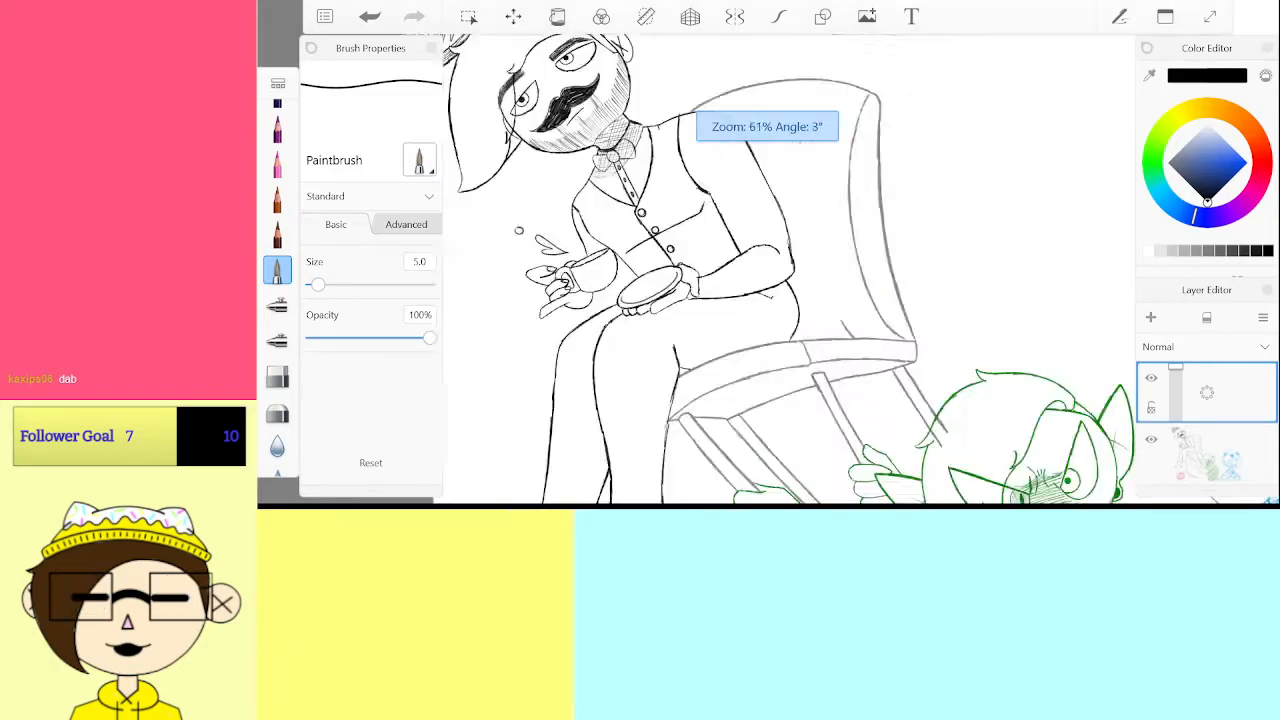
left_click_drag(698, 295, 805, 250)
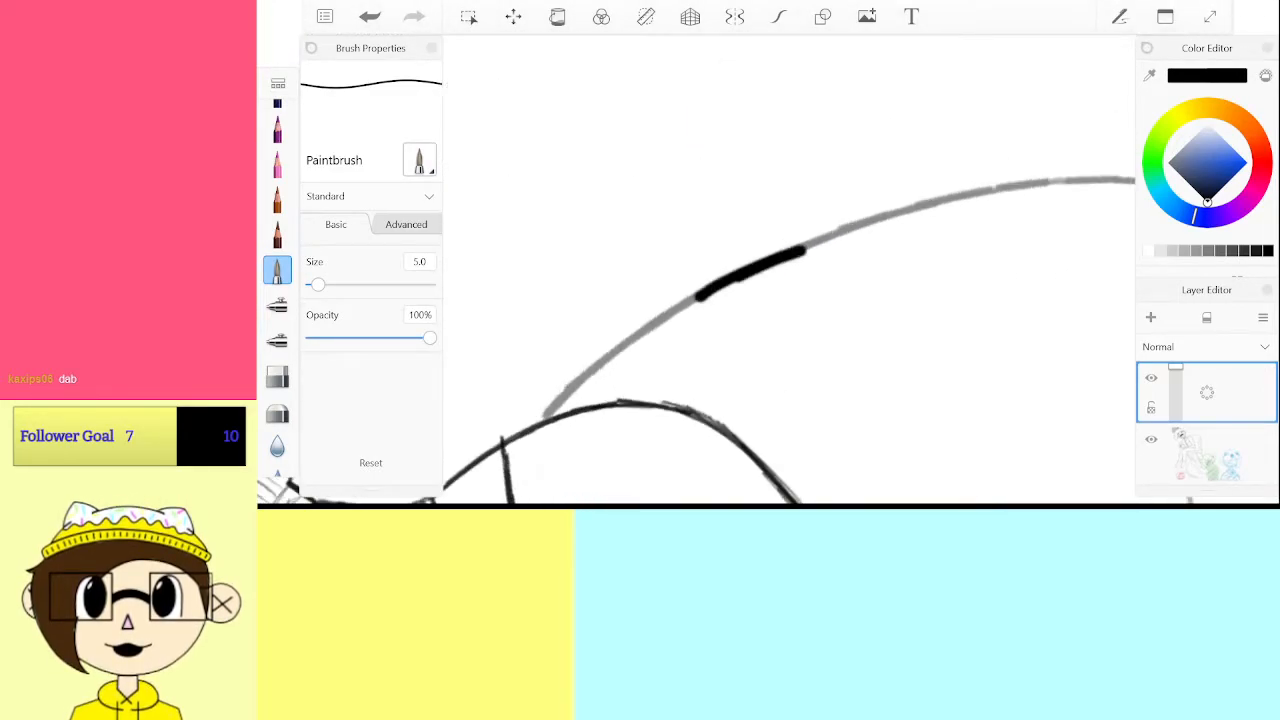
key("ctrl+z")
Reduce the Paintbrush size to 4, try another stroke along the chair's backrest curve, and undo it
left_click(420, 261)
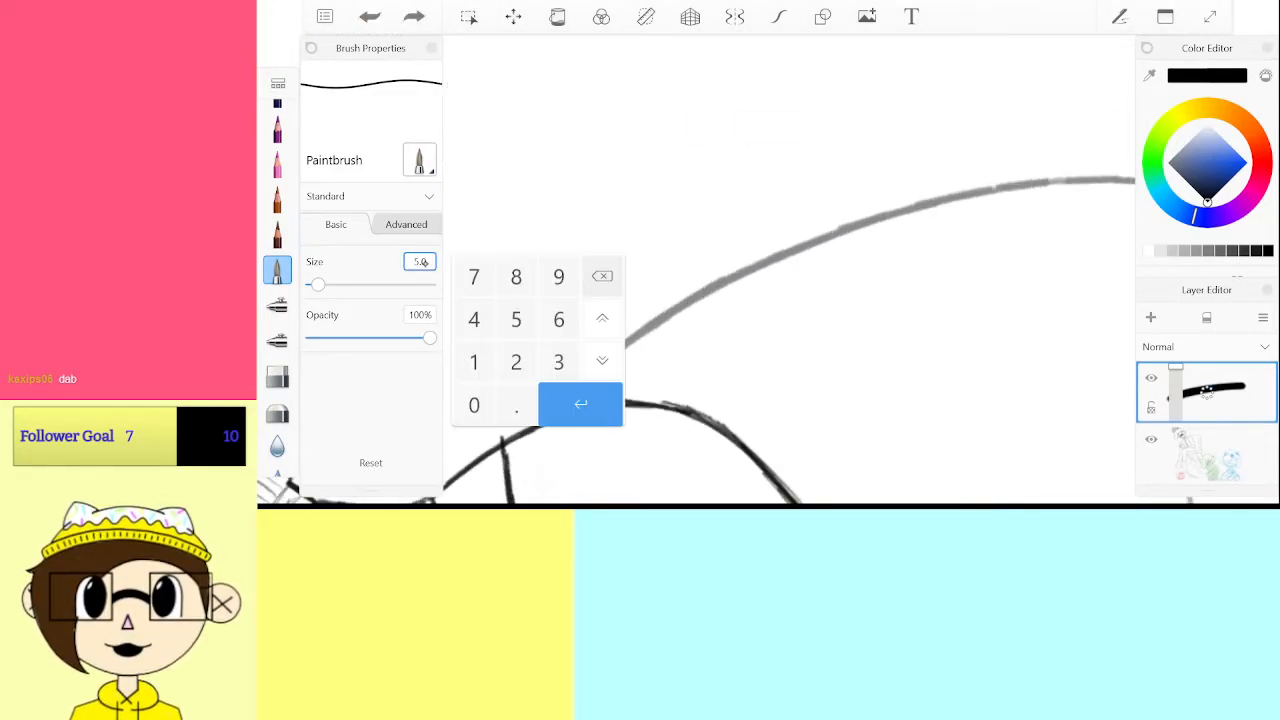
key("Return")
left_click_drag(592, 366, 752, 273)
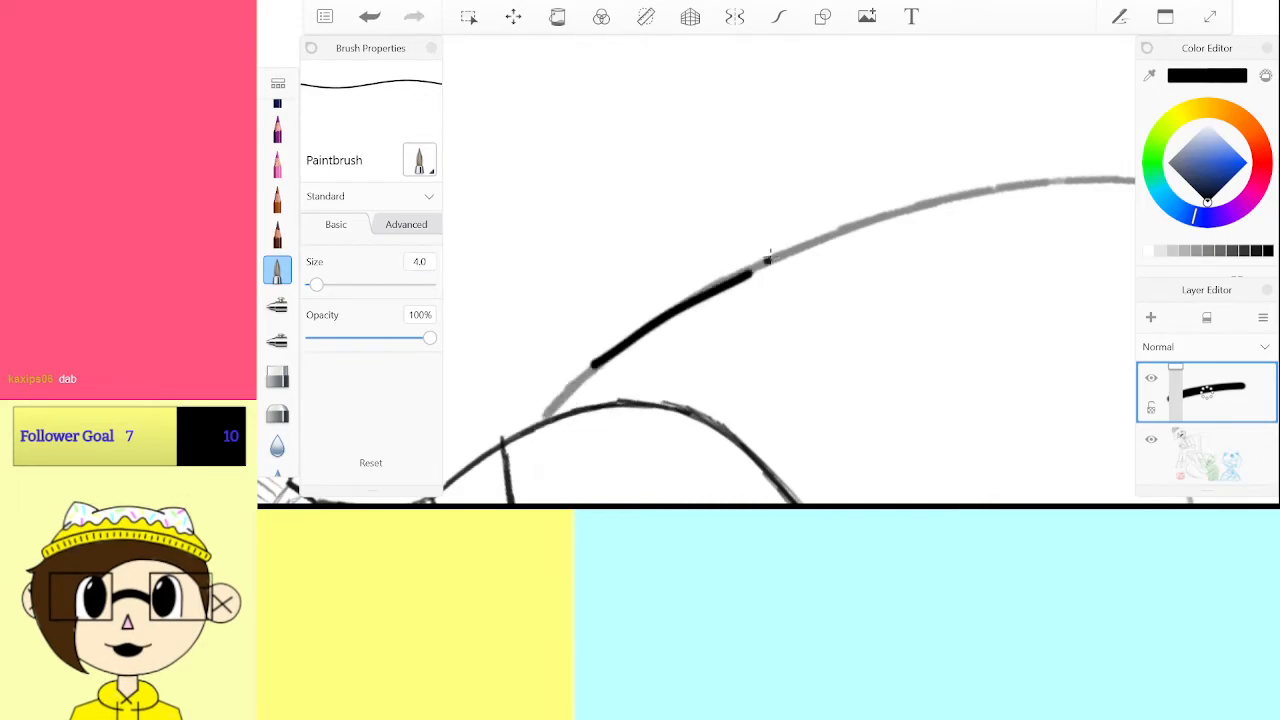
key("ctrl+z")
Ink the curved band lines of the mustached man's hat up to the canvas edges in black
scroll(768, 254, "down", 5)
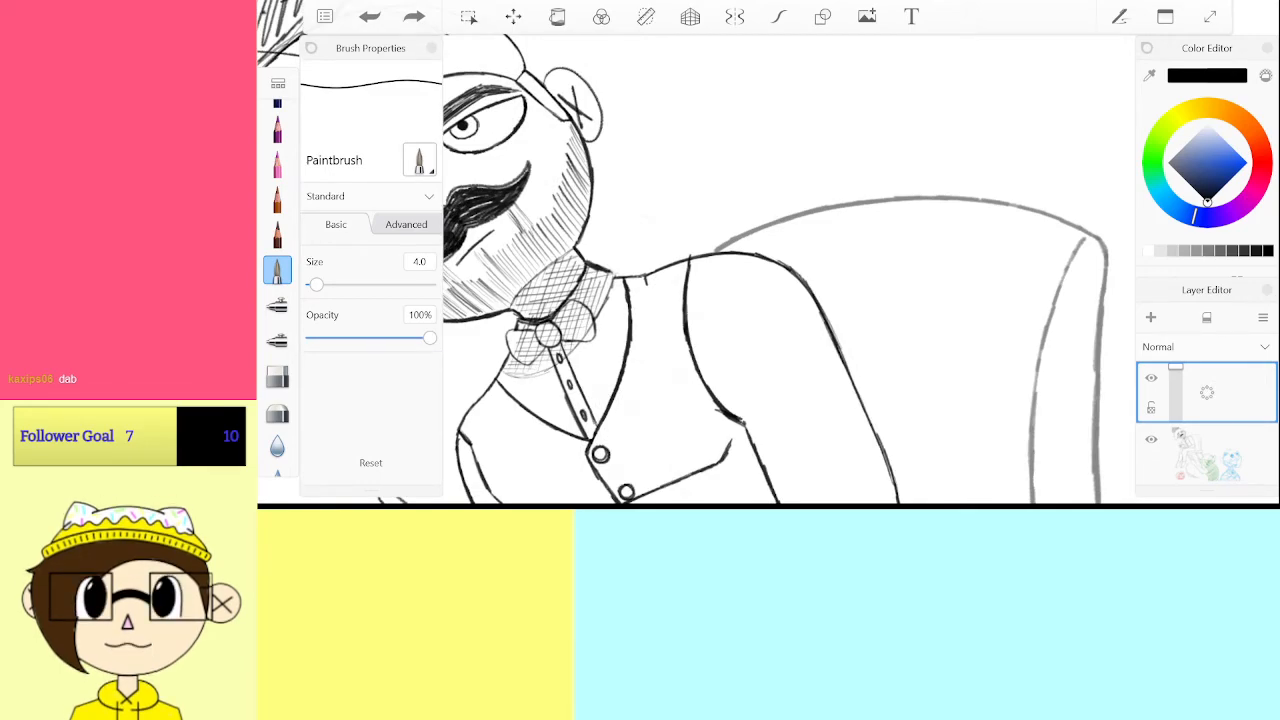
scroll(789, 268, "left", 3)
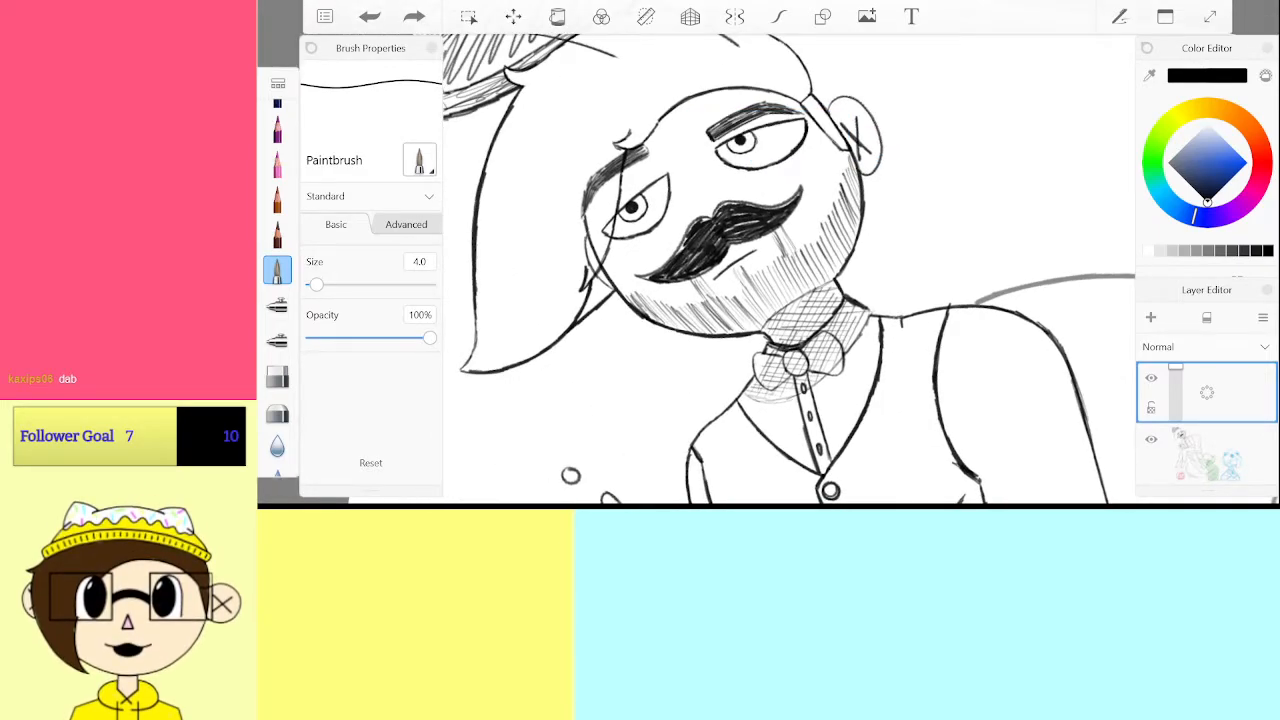
scroll(789, 268, "down", 2)
scroll(789, 268, "up", 4)
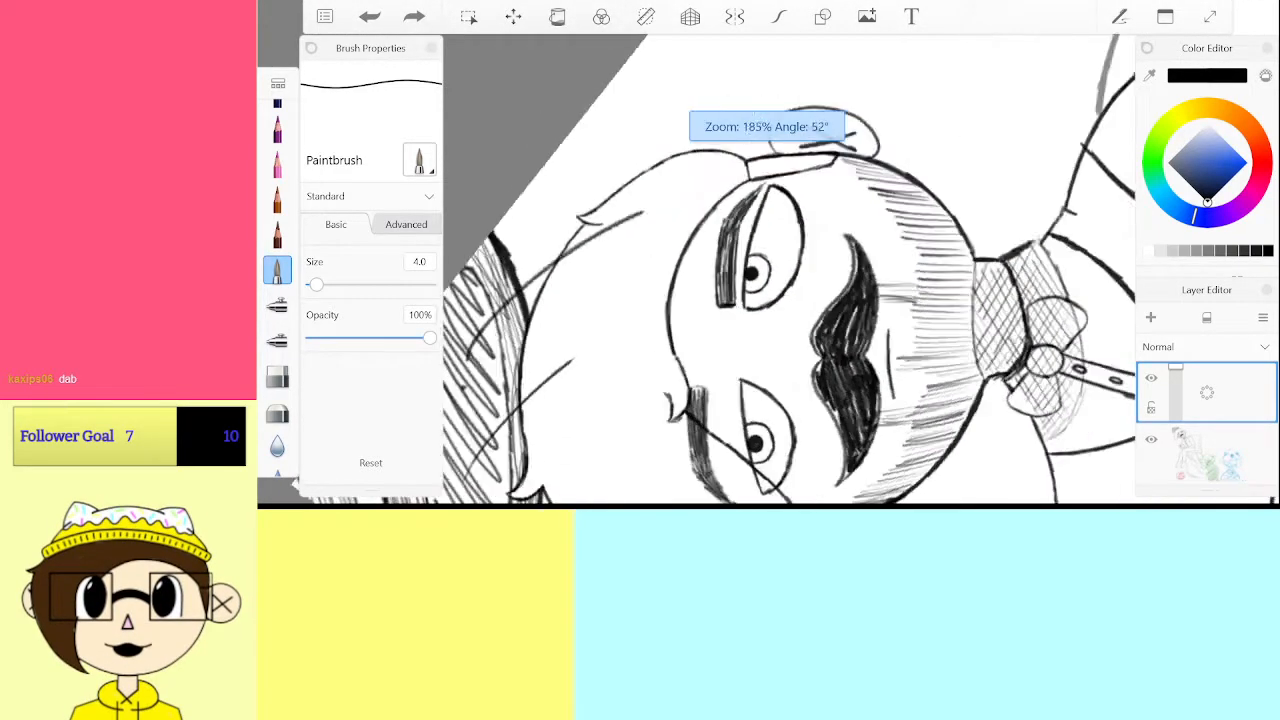
scroll(789, 268, "up", 5)
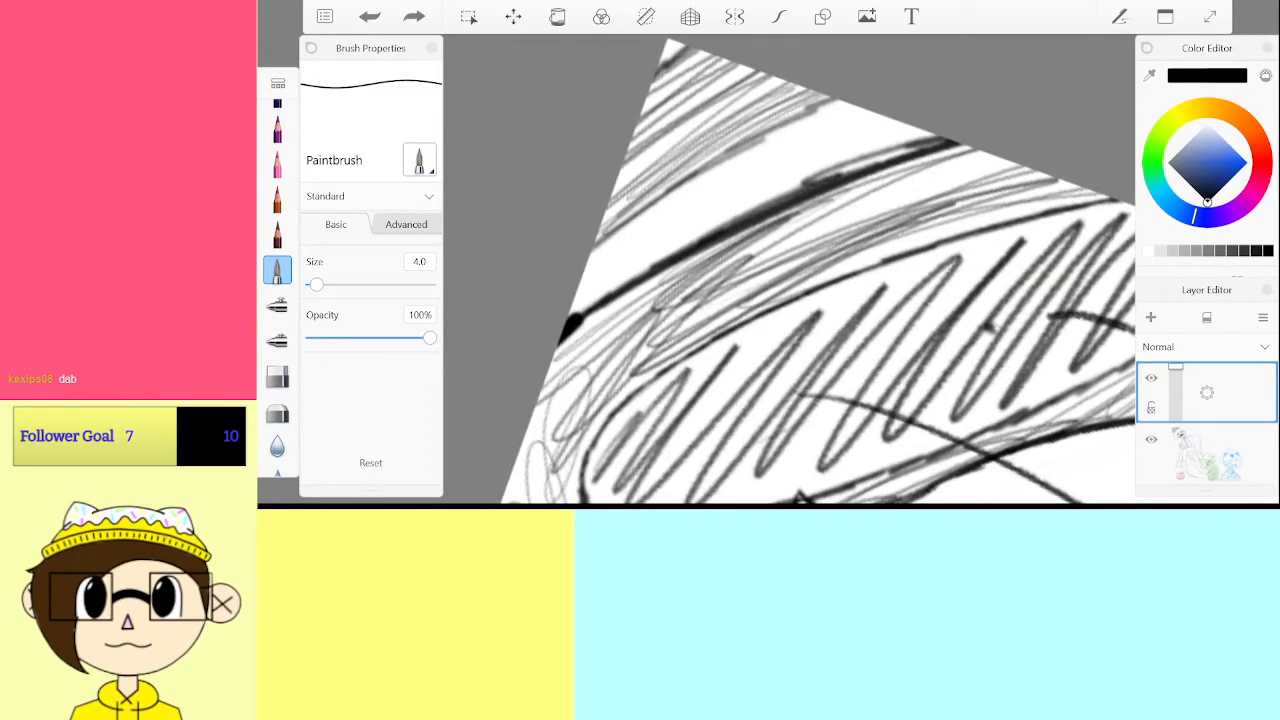
mouse_move(574, 318)
left_mouse_down()
mouse_move(802, 186)
mouse_move(944, 142)
left_mouse_up()
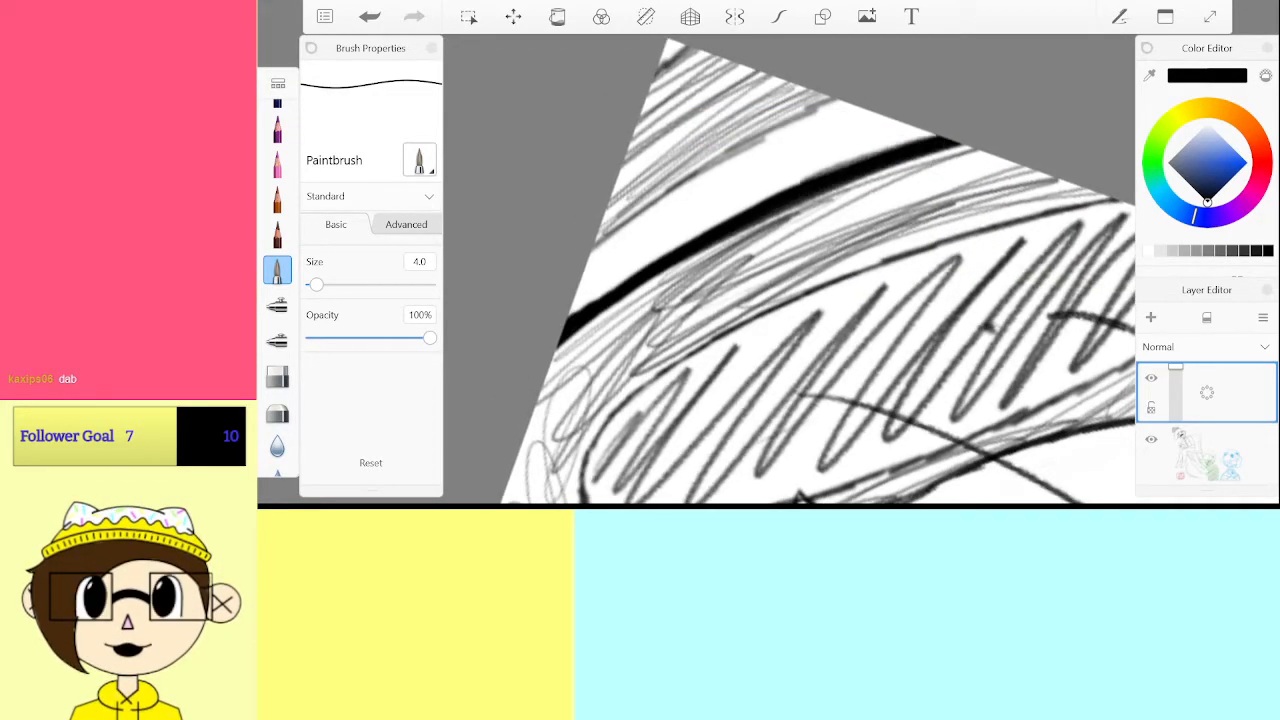
left_click(370, 16)
mouse_move(565, 322)
left_mouse_down()
mouse_move(762, 208)
mouse_move(960, 142)
left_mouse_up()
left_click_drag(594, 240, 852, 104)
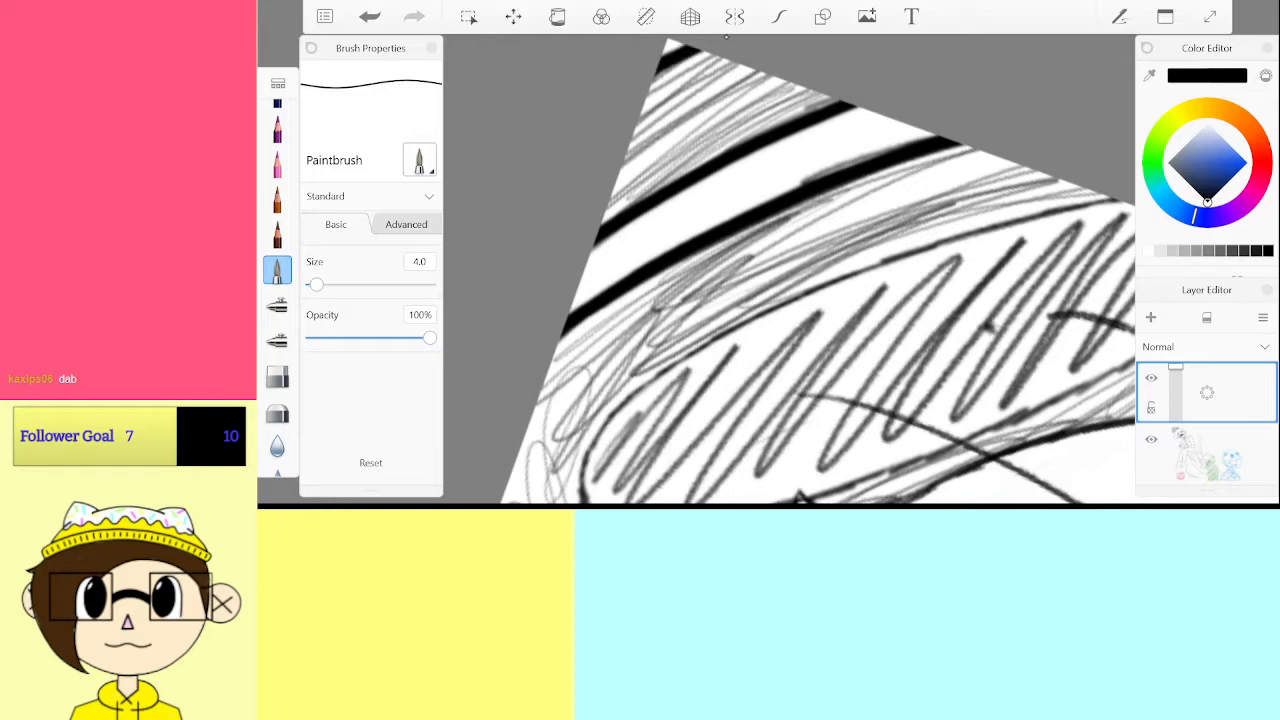
Try to ink the inner outline of the hat's hatched opening around to the hair tip, and undo it
scroll(790, 270, "down", 3)
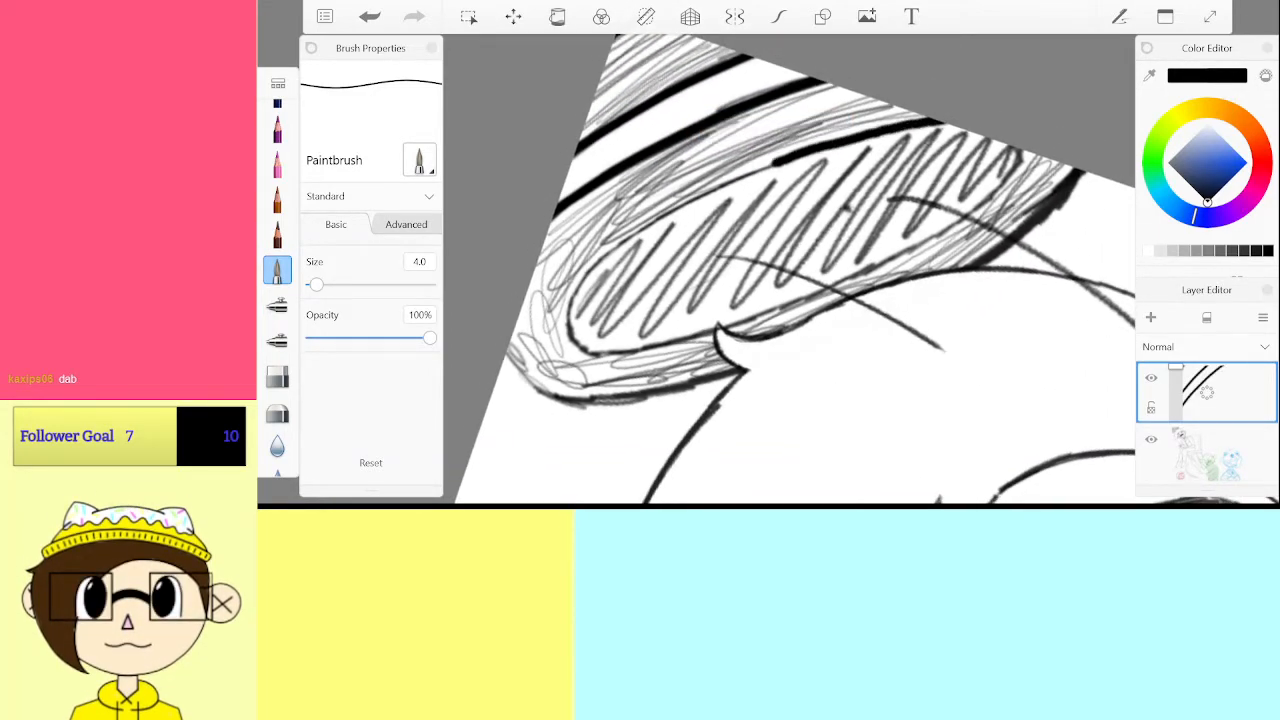
mouse_move(690, 197)
left_mouse_down()
mouse_move(609, 245)
mouse_move(576, 287)
mouse_move(571, 320)
mouse_move(597, 354)
left_mouse_up()
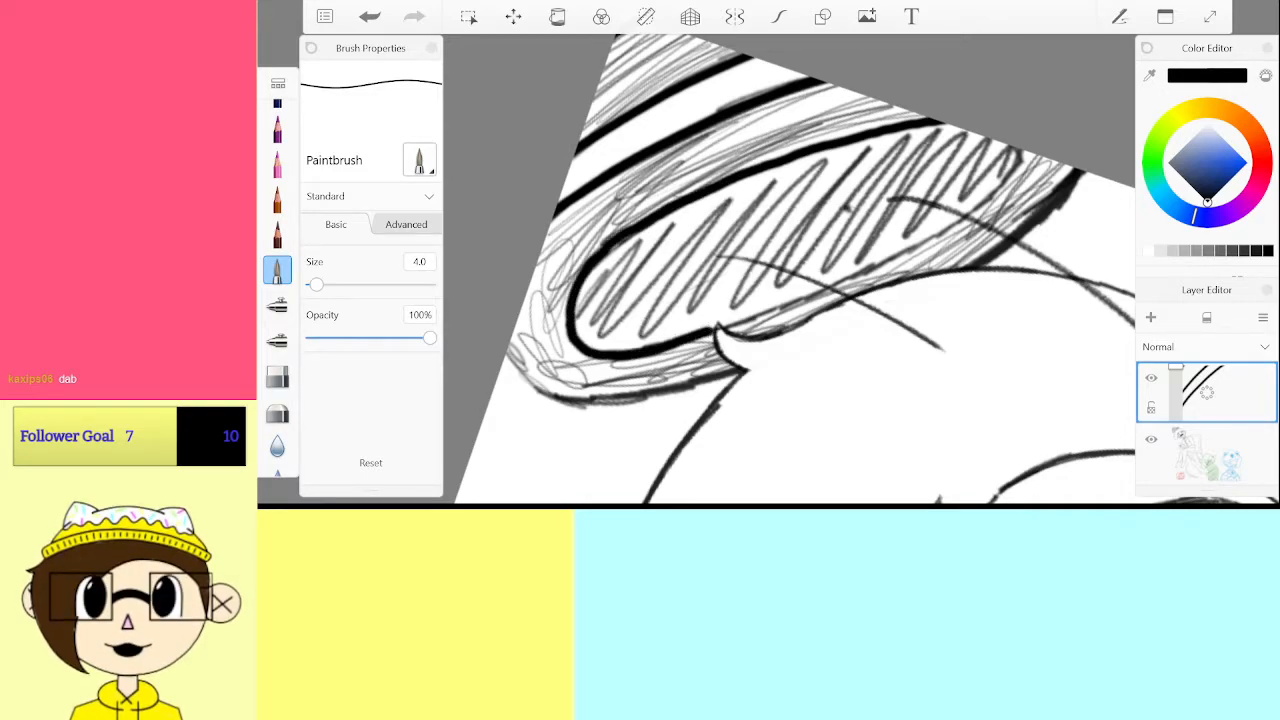
key("ctrl+z")
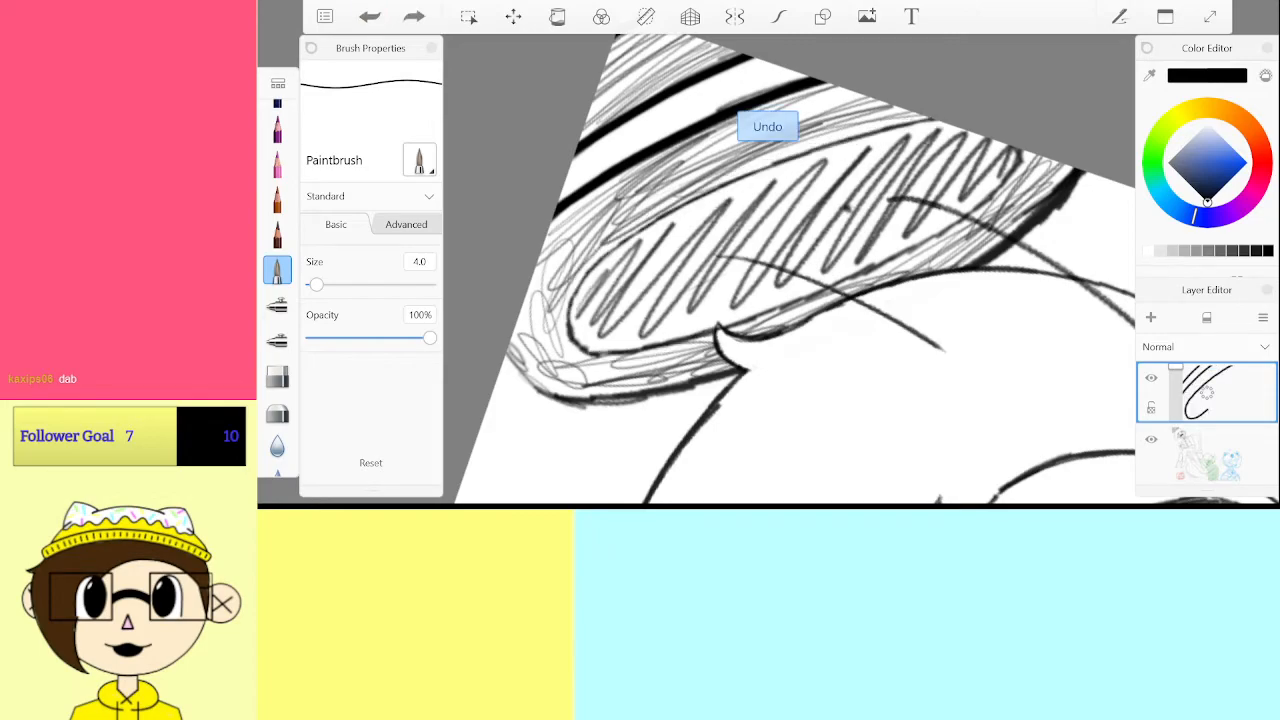
Ink the mustached man's pointed hair tuck at the hat brim and the start of the hairline curving away from it
scroll(790, 300, "up", 5)
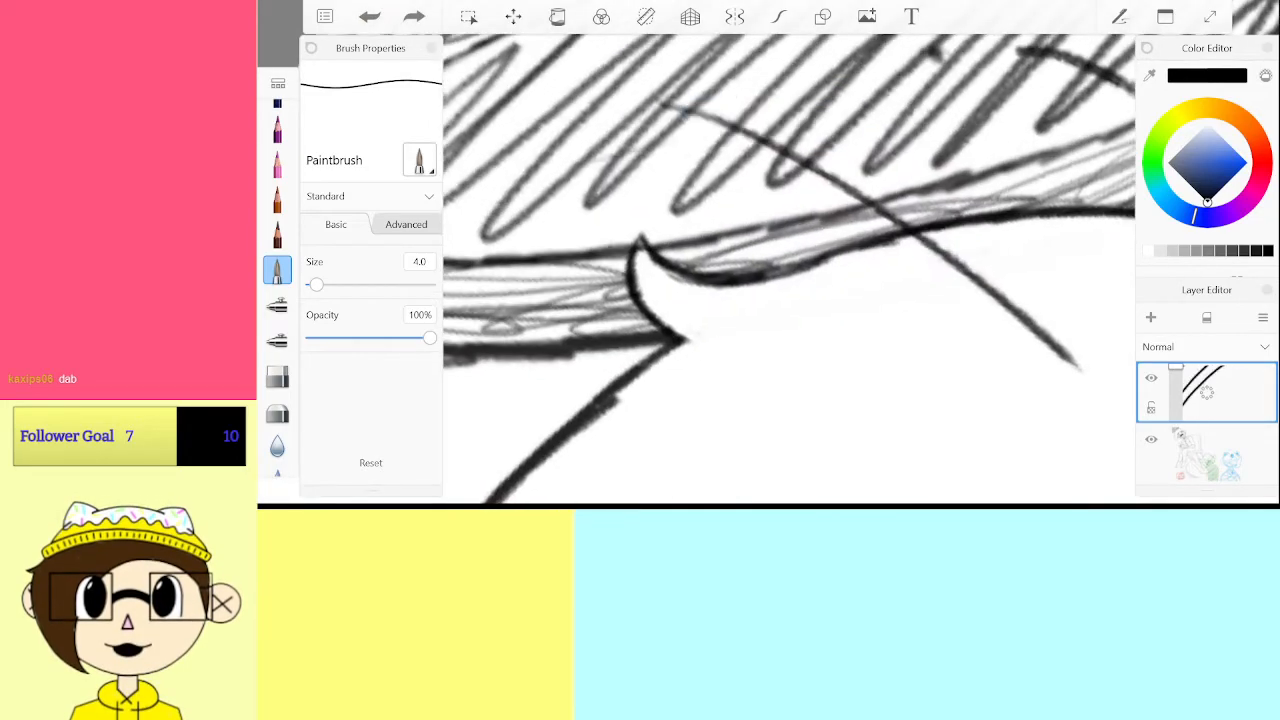
mouse_move(617, 325)
left_mouse_down()
mouse_move(695, 230)
mouse_move(864, 226)
mouse_move(889, 252)
left_mouse_up()
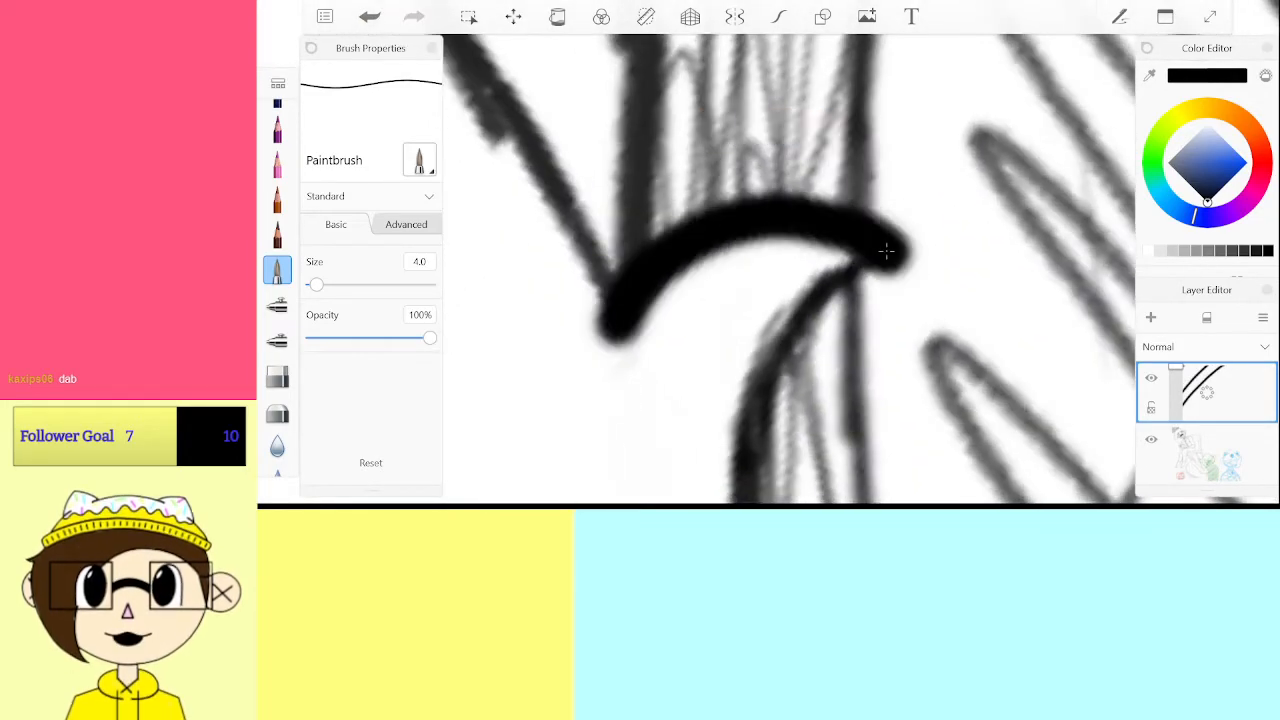
scroll(790, 270, "down", 4)
scroll(790, 270, "up", 3)
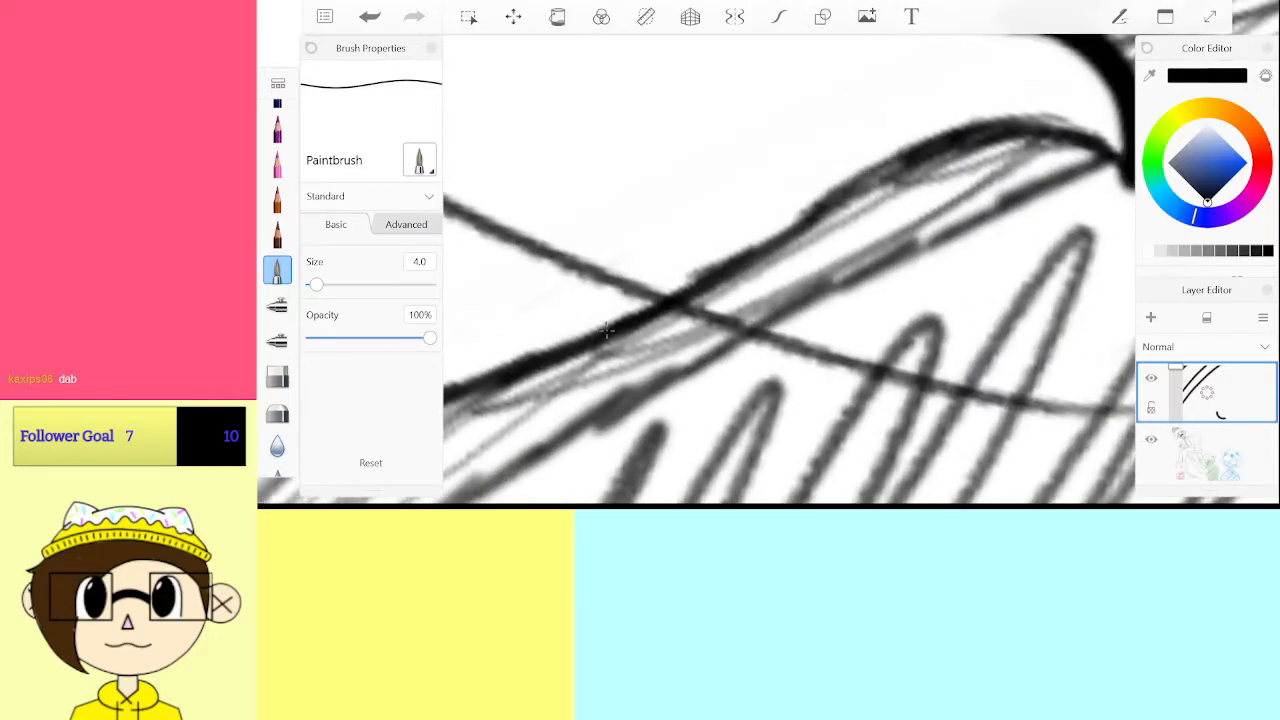
mouse_move(607, 330)
left_mouse_down()
mouse_move(825, 200)
mouse_move(1007, 140)
mouse_move(1130, 165)
left_mouse_up()
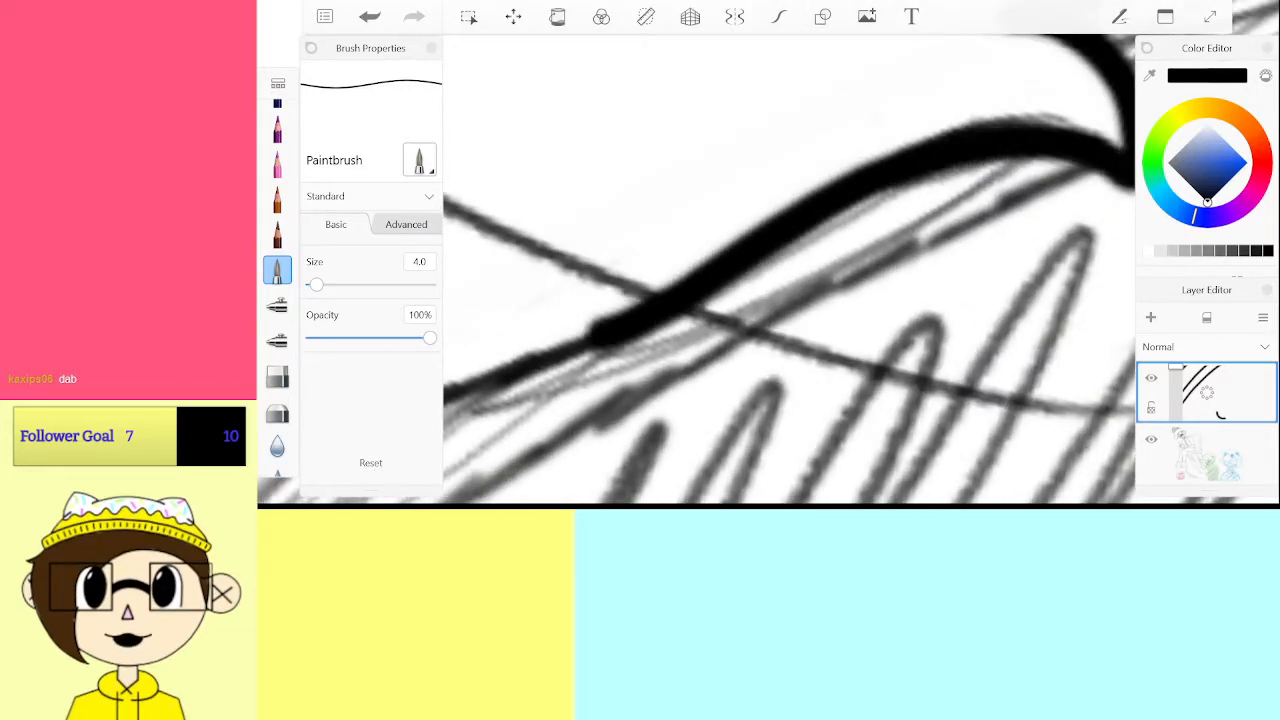
scroll(790, 270, "down", 2)
key("ctrl+z")
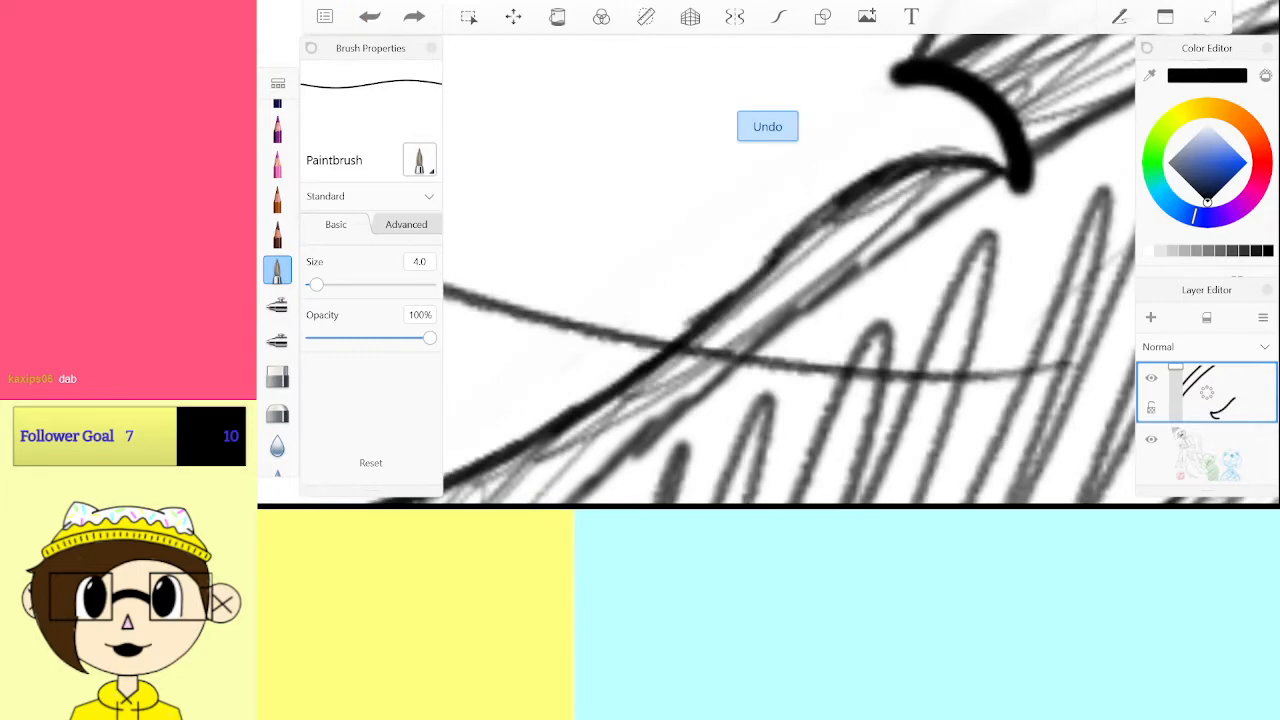
mouse_move(1025, 195)
left_mouse_down()
mouse_move(944, 157)
mouse_move(876, 180)
mouse_move(586, 417)
left_mouse_up()
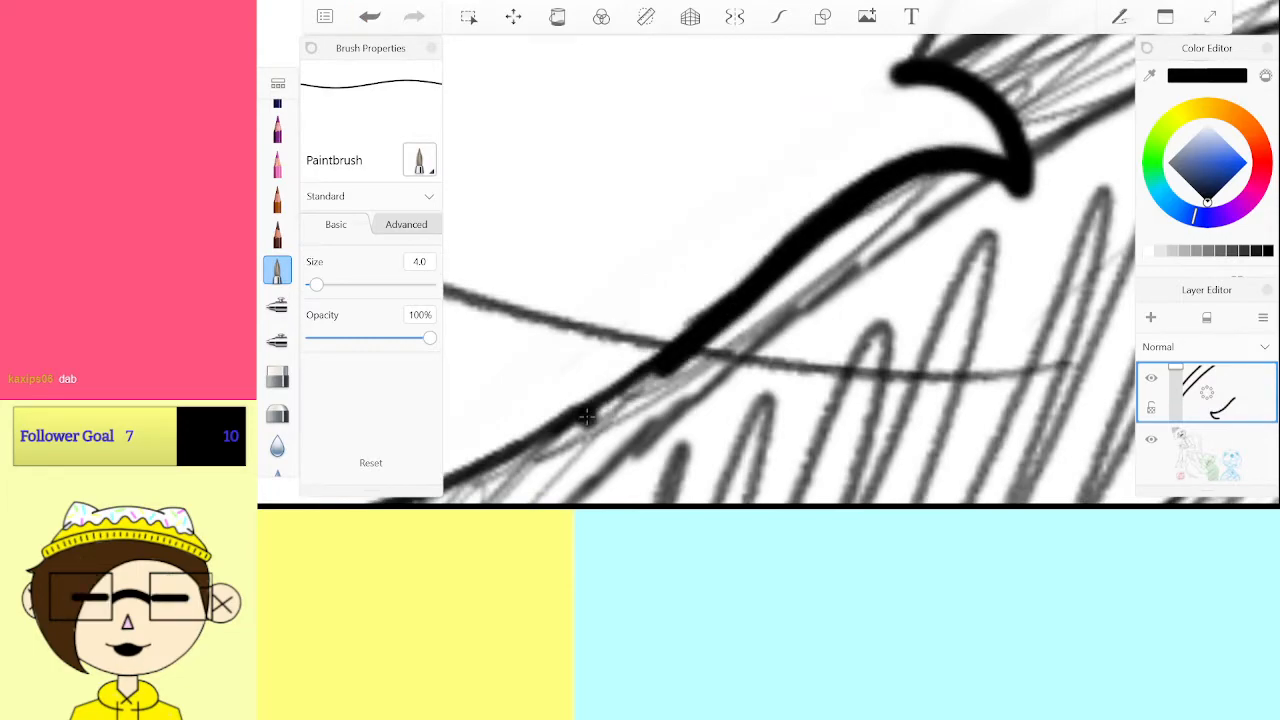
scroll(790, 270, "down", 3)
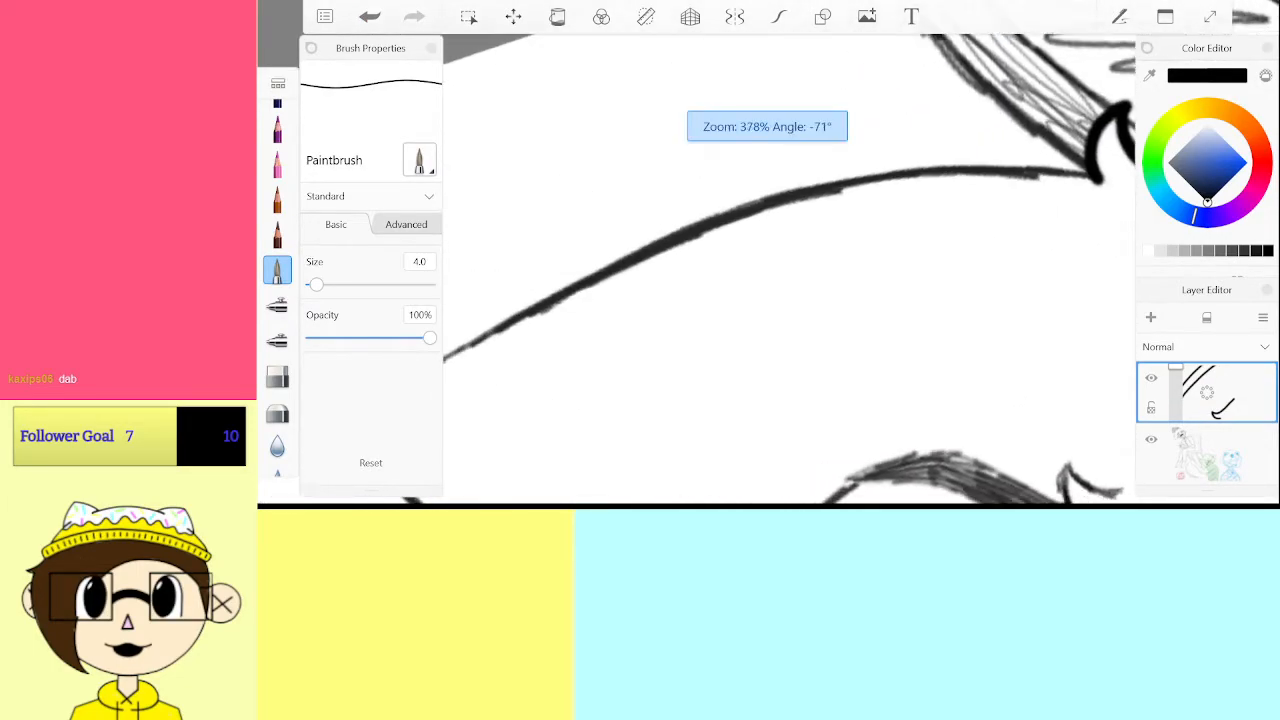
scroll(790, 270, "down", 10)
scroll(900, 280, "up", 5)
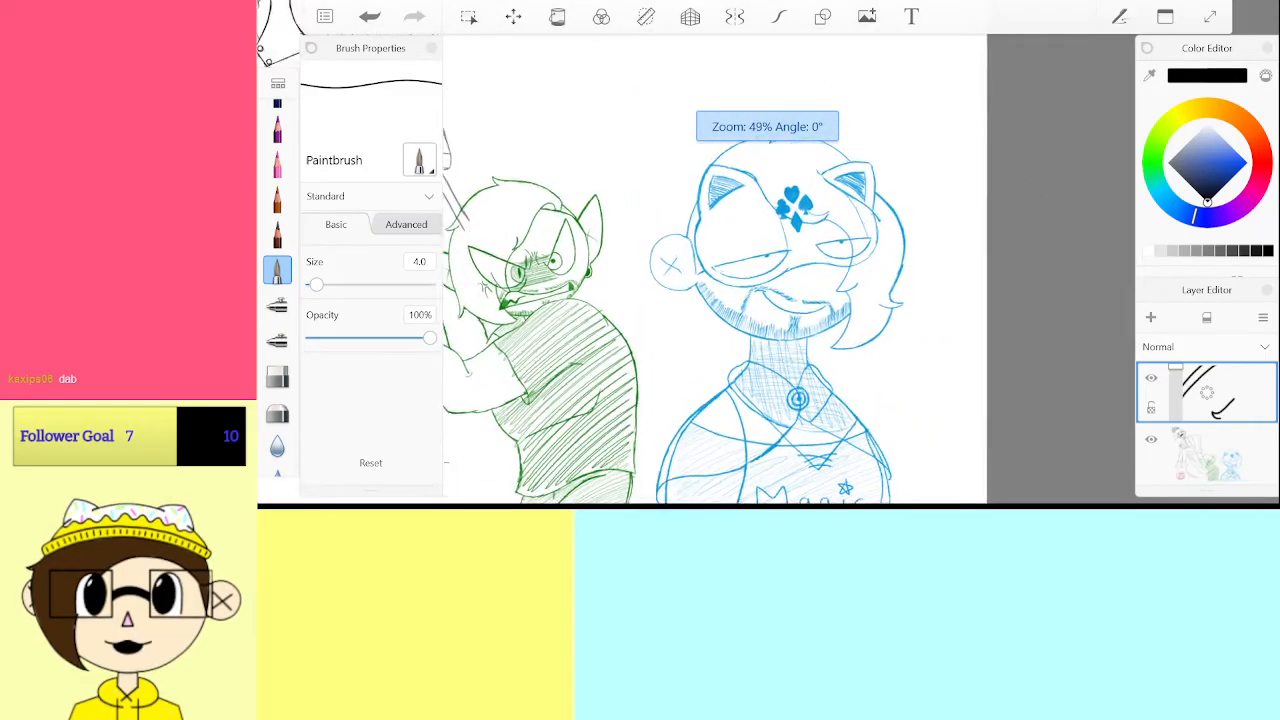
scroll(790, 270, "down", 5)
scroll(720, 300, "up", 8)
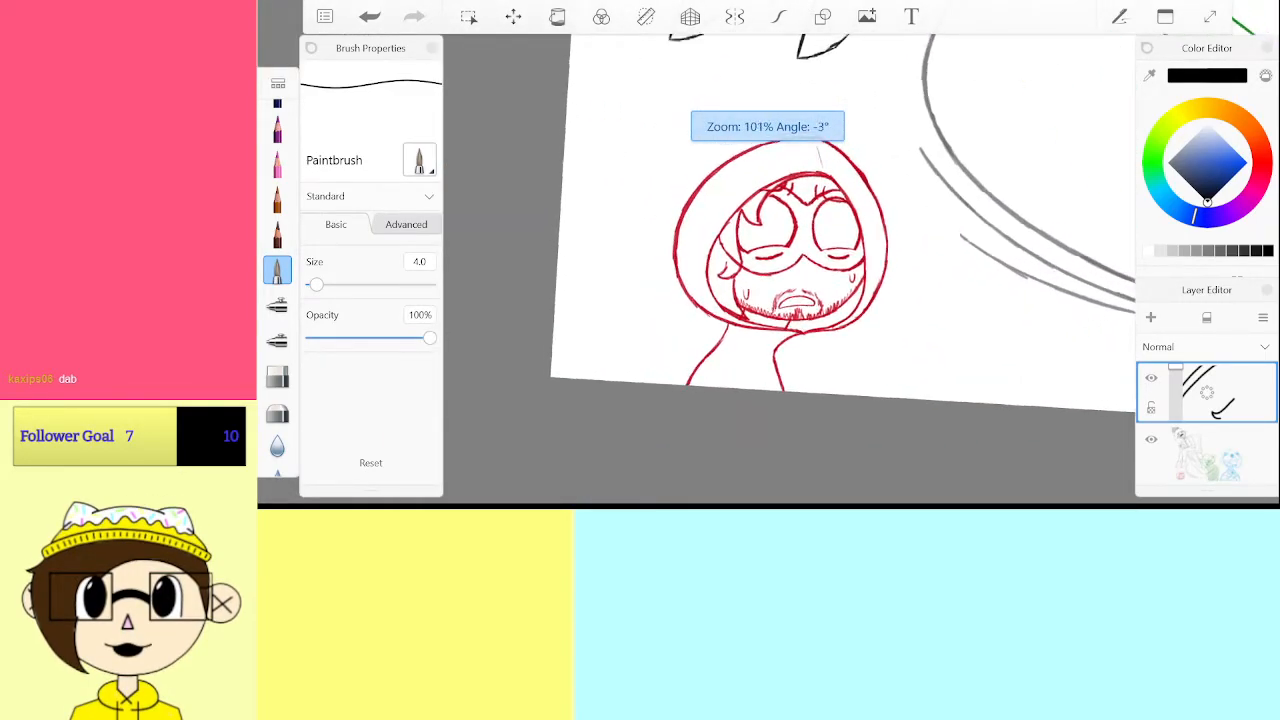
scroll(790, 270, "down", 8)
Extend the inked hairline from the tuck along the hat brim to the next hair tip, redoing the stroke until smooth
scroll(810, 230, "up", 12)
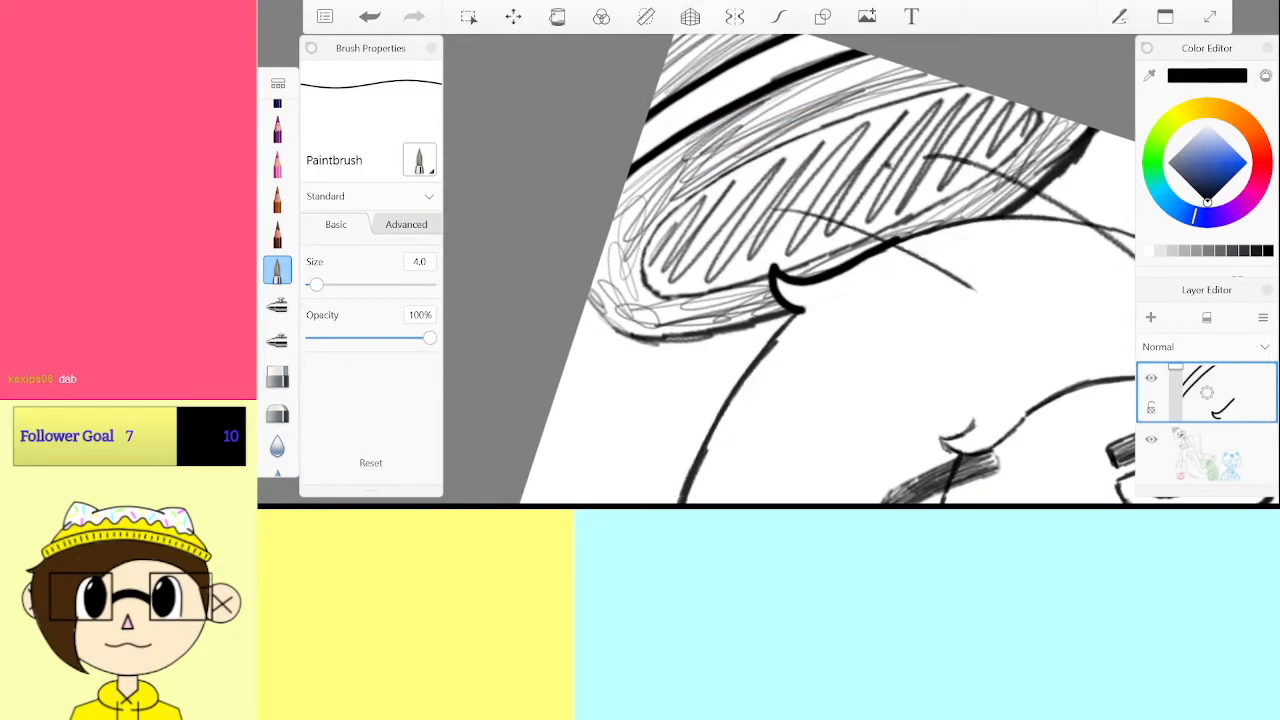
scroll(790, 270, "up", 2)
left_click_drag(765, 284, 570, 390)
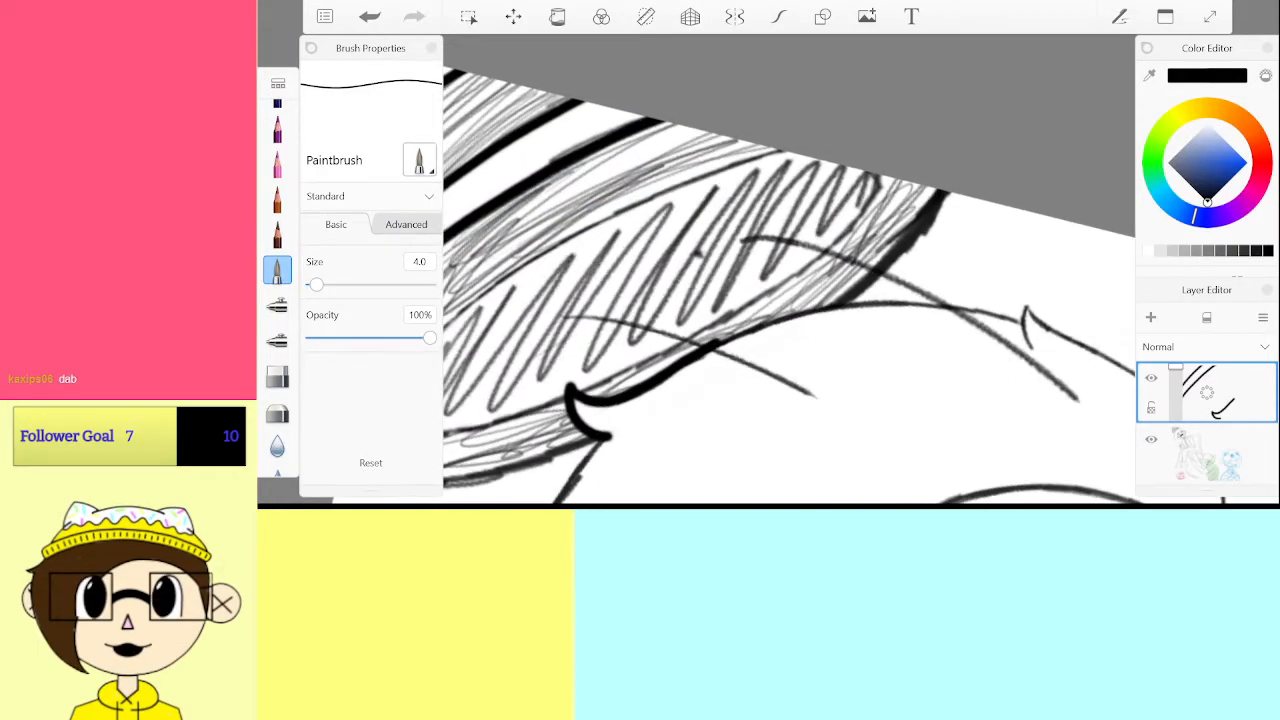
scroll(790, 270, "up", 4)
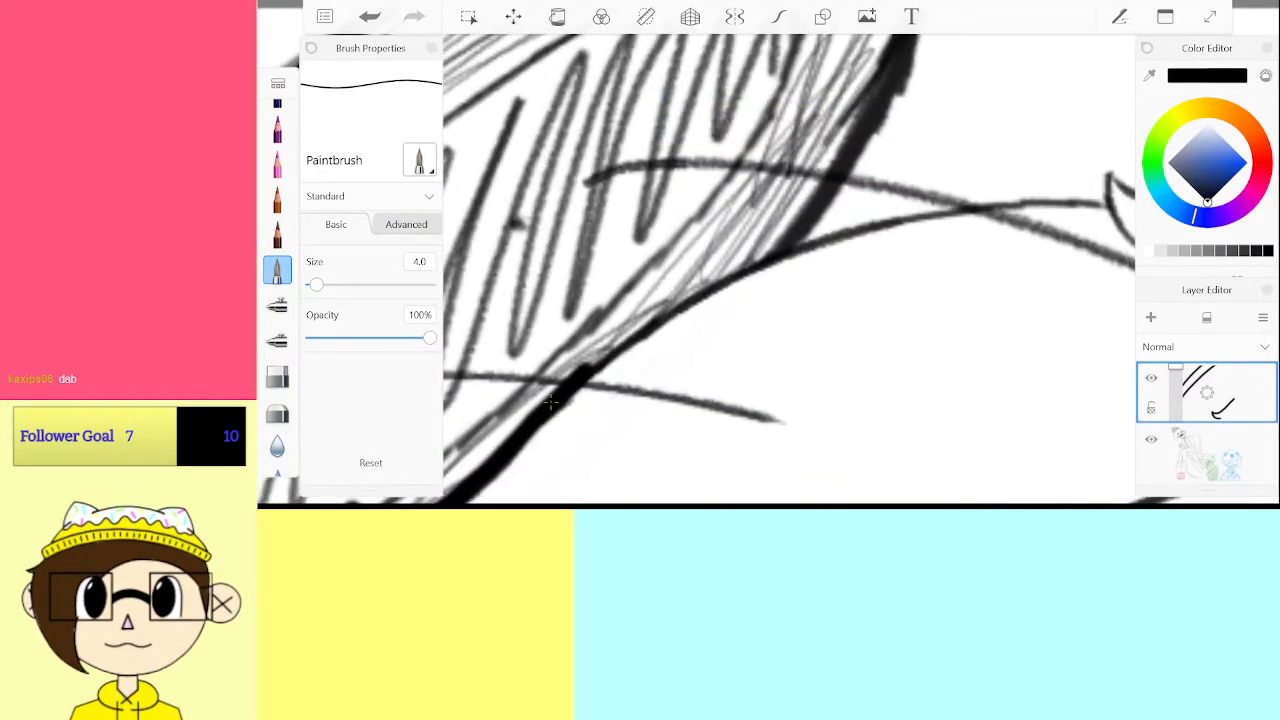
mouse_move(558, 398)
left_mouse_down()
mouse_move(792, 255)
mouse_move(1035, 195)
left_mouse_up()
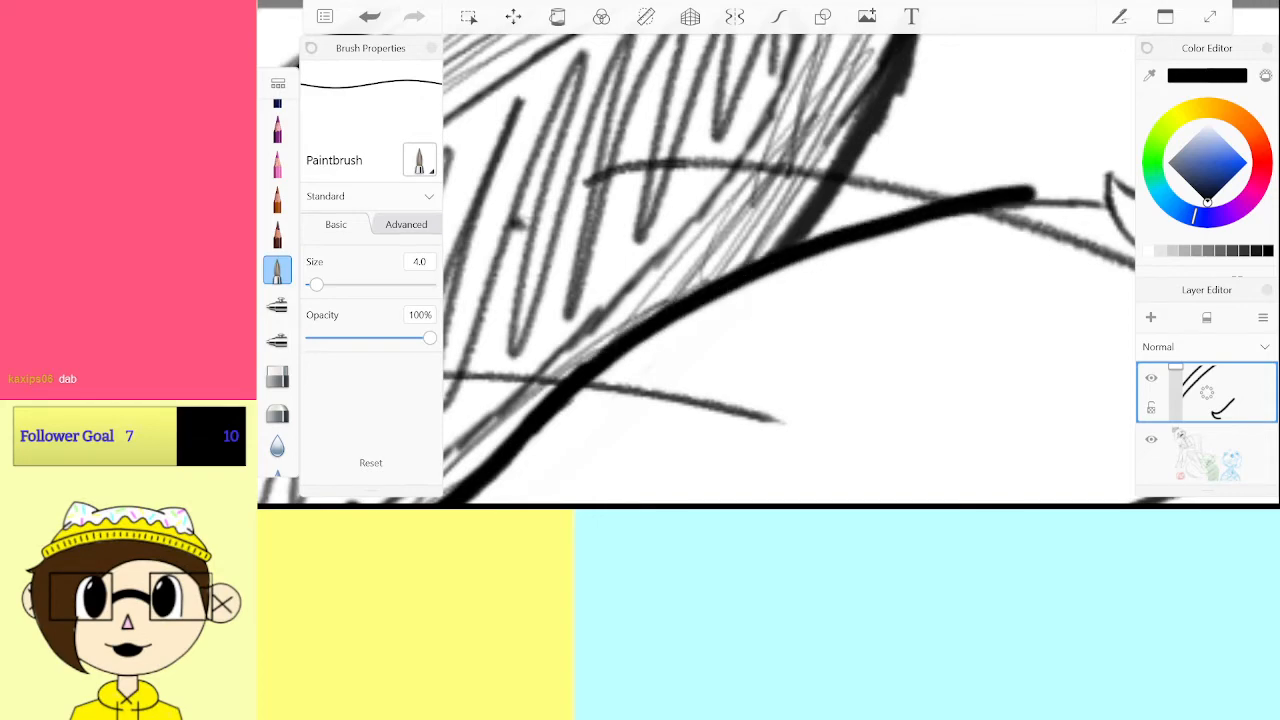
key("ctrl+z")
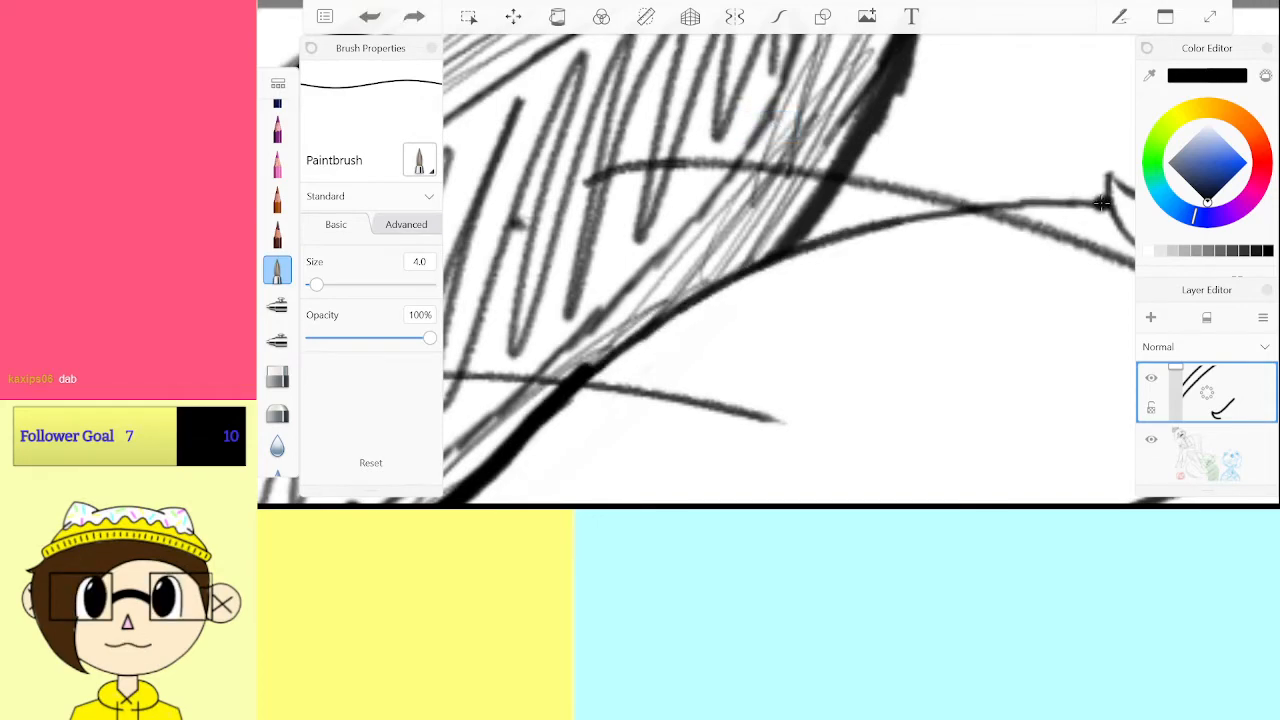
mouse_move(1112, 198)
left_mouse_down()
mouse_move(863, 224)
mouse_move(758, 258)
mouse_move(588, 355)
mouse_move(538, 408)
left_mouse_up()
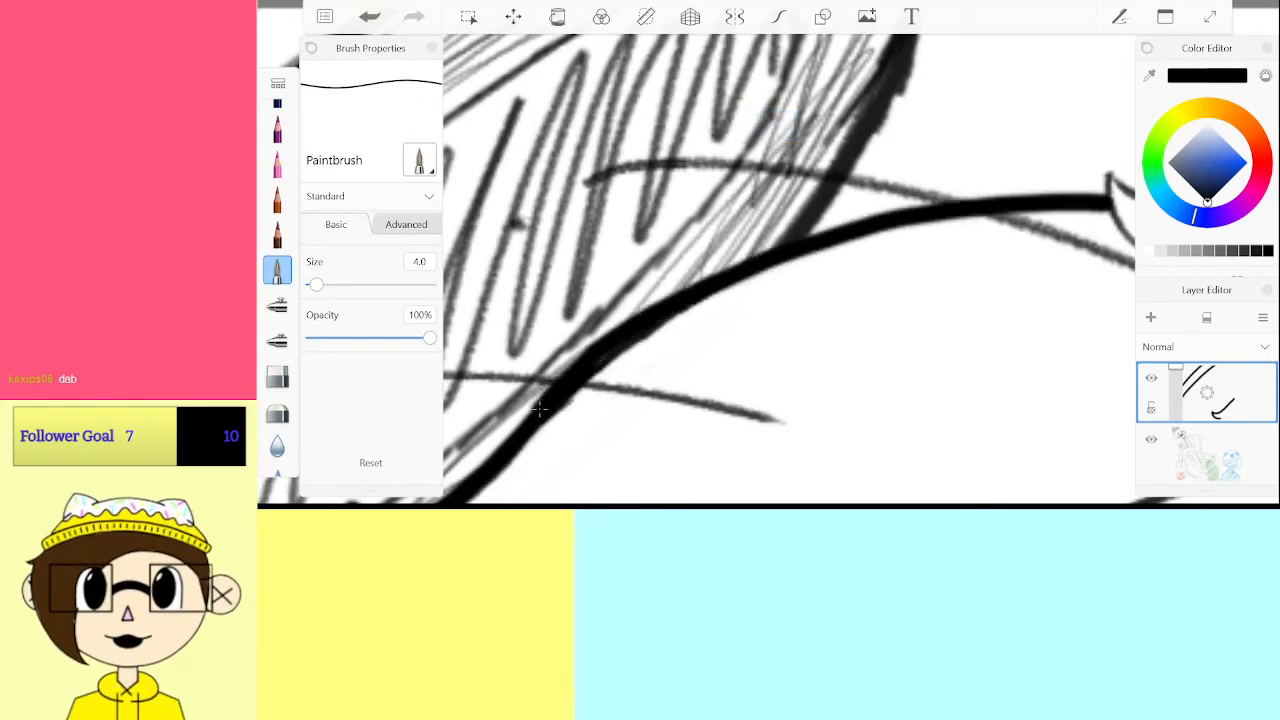
key("ctrl+z")
mouse_move(502, 448)
left_mouse_down()
mouse_move(612, 355)
mouse_move(757, 268)
mouse_move(917, 212)
mouse_move(1085, 195)
left_mouse_up()
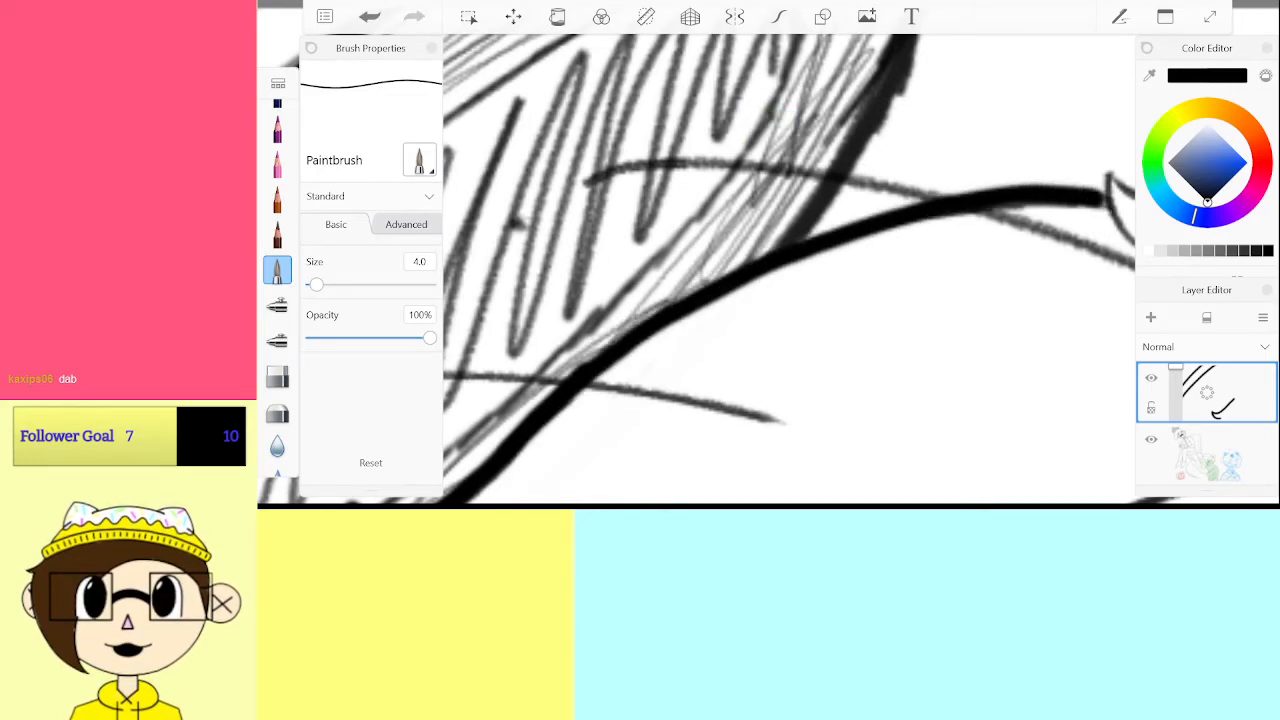
Try to ink the hat brim's thick outer edge between the hairline and the canvas edge, and undo the strokes
mouse_move(790, 240)
left_mouse_down()
mouse_move(943, 271)
mouse_move(957, 243)
mouse_move(945, 214)
left_mouse_up()
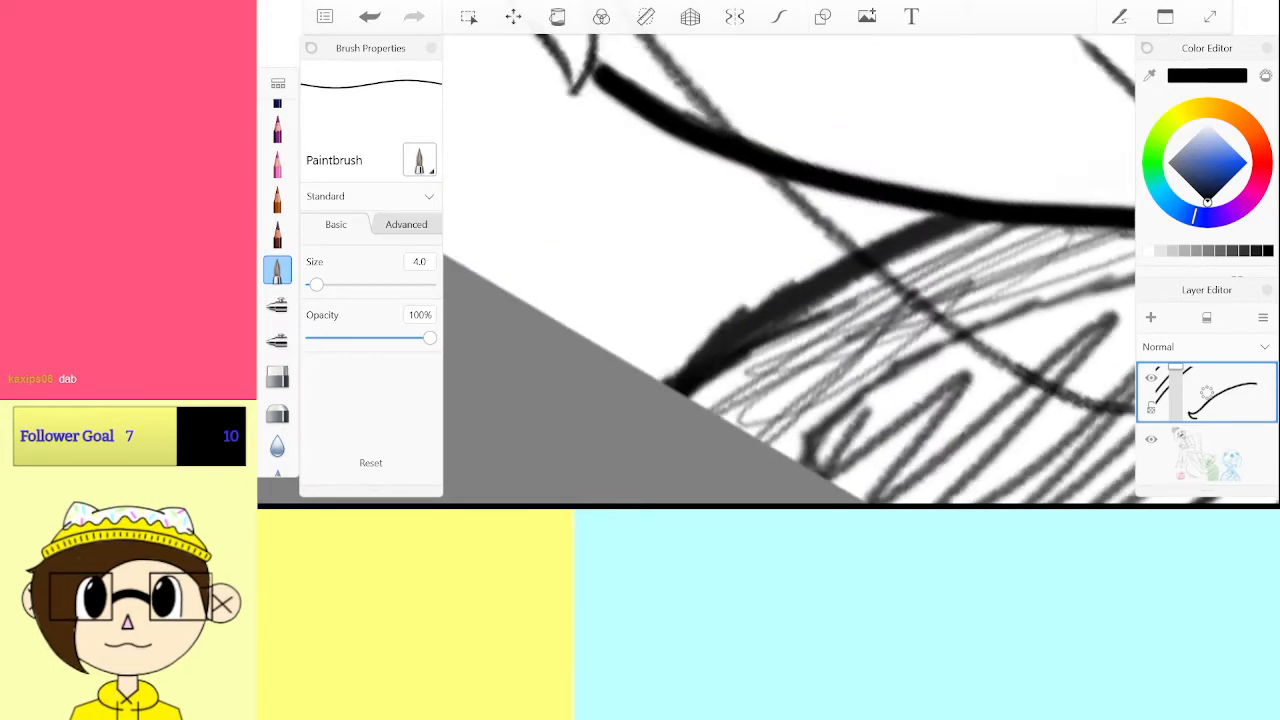
mouse_move(690, 398)
left_mouse_down()
mouse_move(784, 318)
mouse_move(995, 220)
mouse_move(930, 236)
mouse_move(652, 383)
left_mouse_up()
key("ctrl+z")
key("ctrl+z")
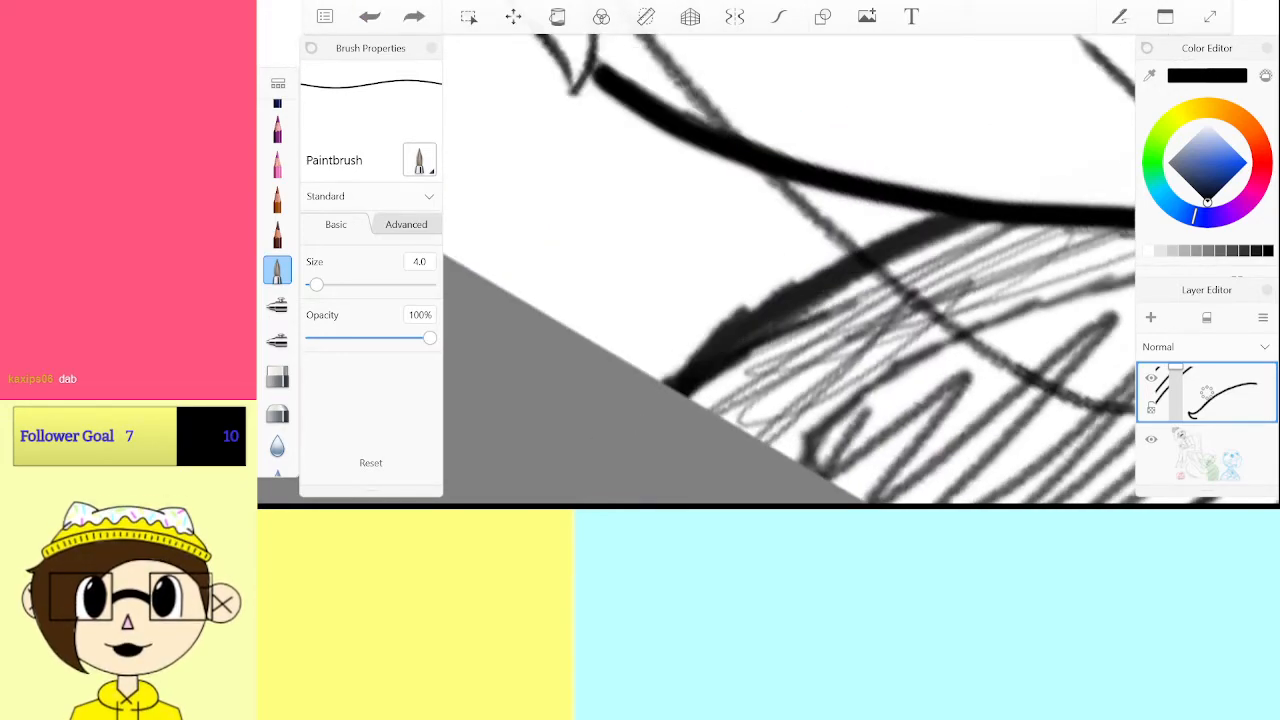
Ink the hat brim's outer edge in one stroke from the hairline down to the canvas edge
mouse_move(965, 217)
left_mouse_down()
mouse_move(780, 306)
mouse_move(658, 386)
left_mouse_up()
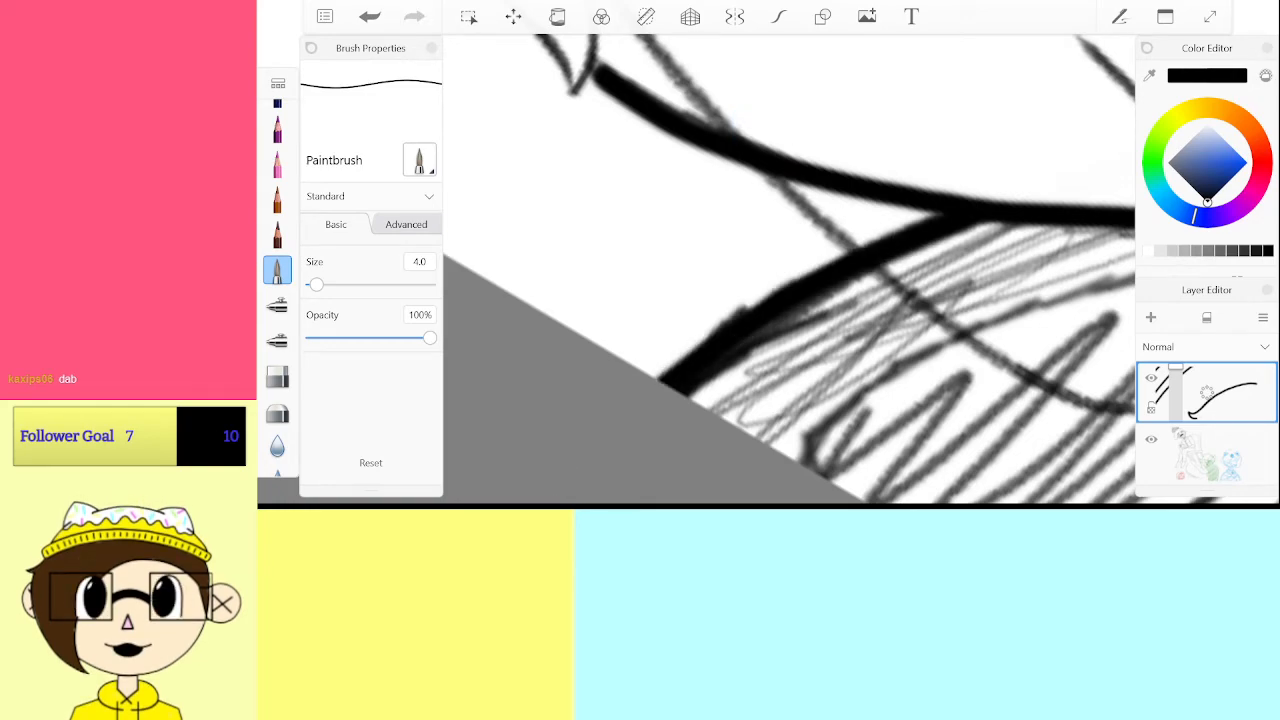
Lower the sketch layer's opacity so the sketch fades, and make the top ink layer active again
left_click(1207, 455)
left_click_drag(1175, 430, 1175, 461)
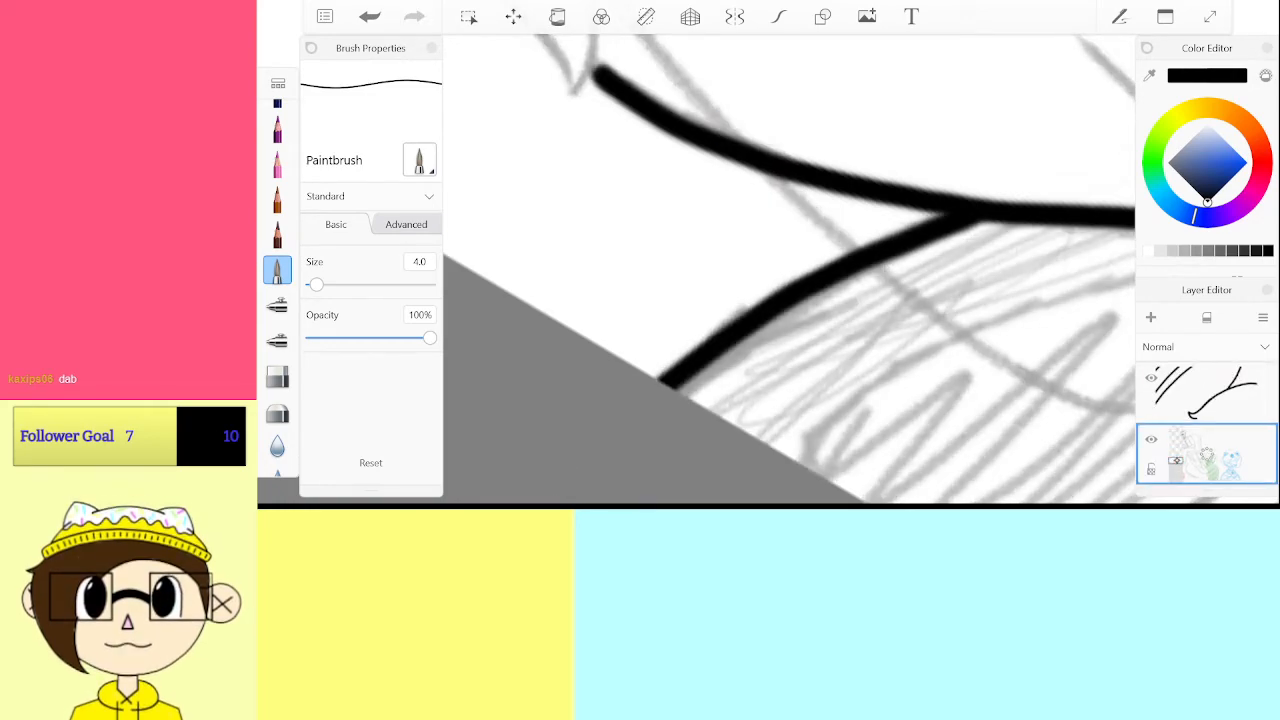
left_click(1207, 392)
Try to ink the hair's outer curve from the tuck at the hat brim towards the side tip, and undo it
scroll(790, 270, "down", 5)
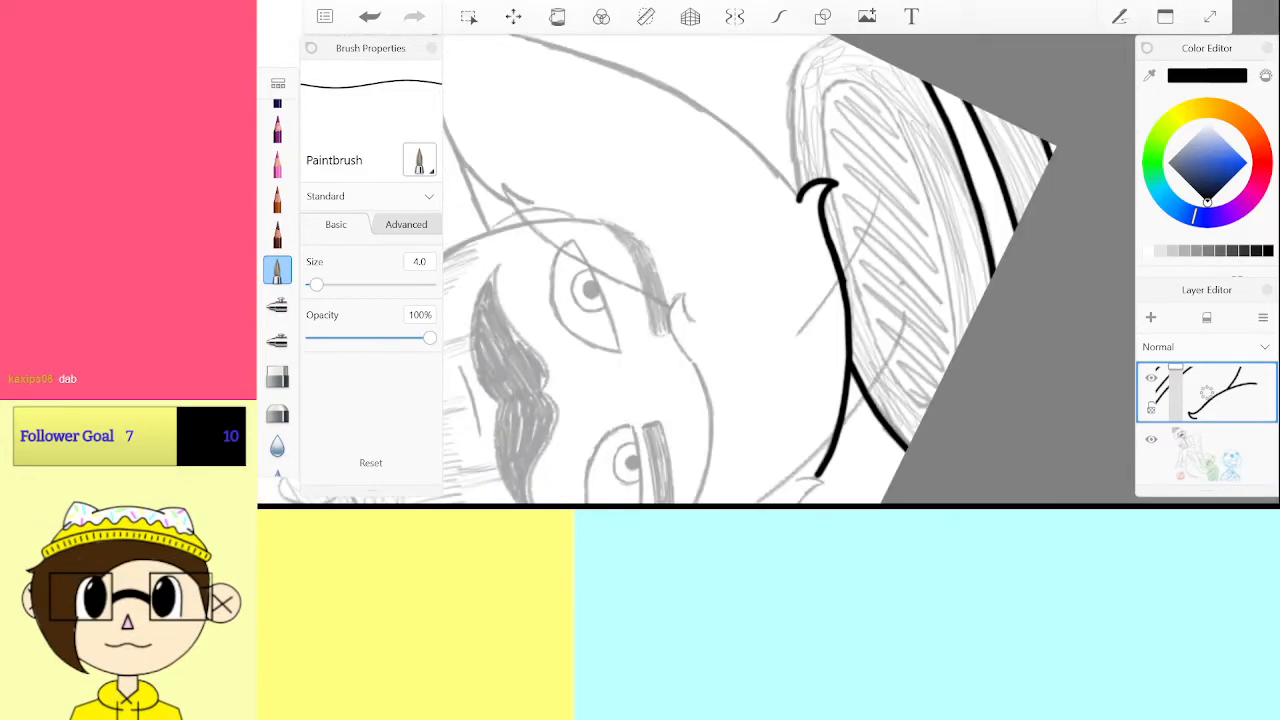
scroll(790, 270, "down", 3)
scroll(790, 270, "up", 5)
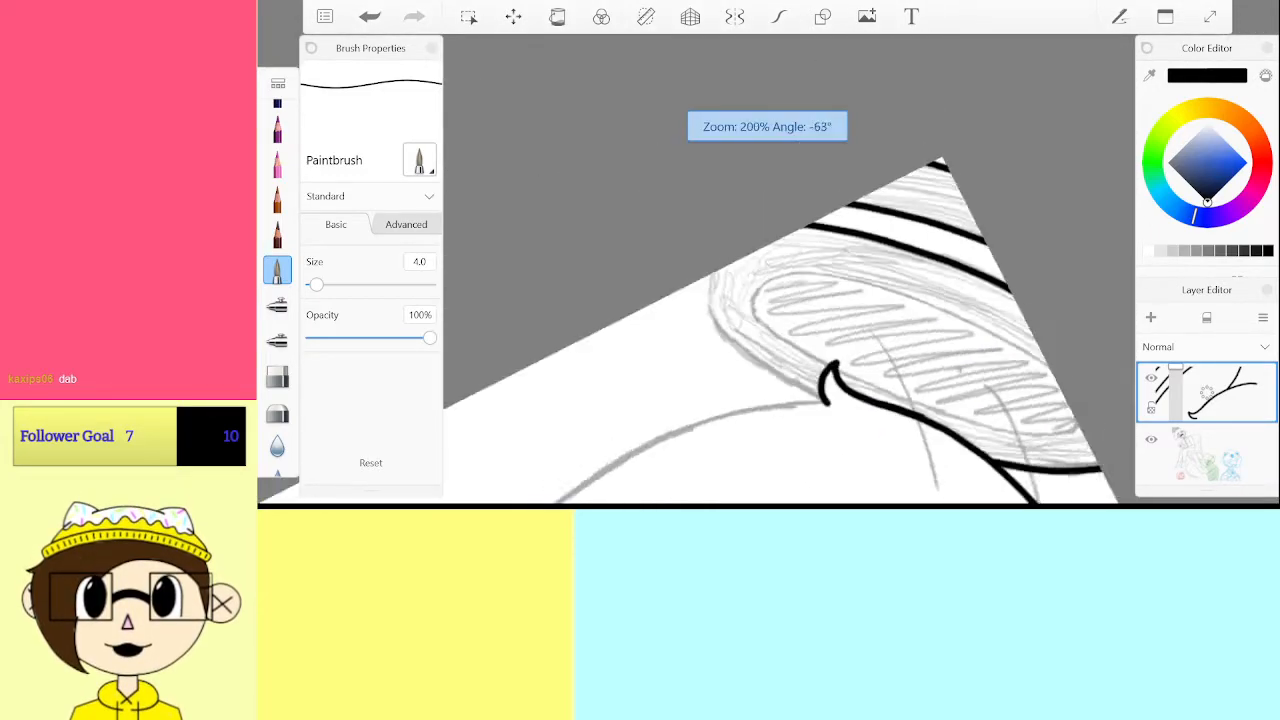
scroll(790, 270, "up", 3)
mouse_move(700, 340)
left_mouse_down()
mouse_move(950, 345)
mouse_move(1075, 200)
mouse_move(1040, 160)
left_mouse_up()
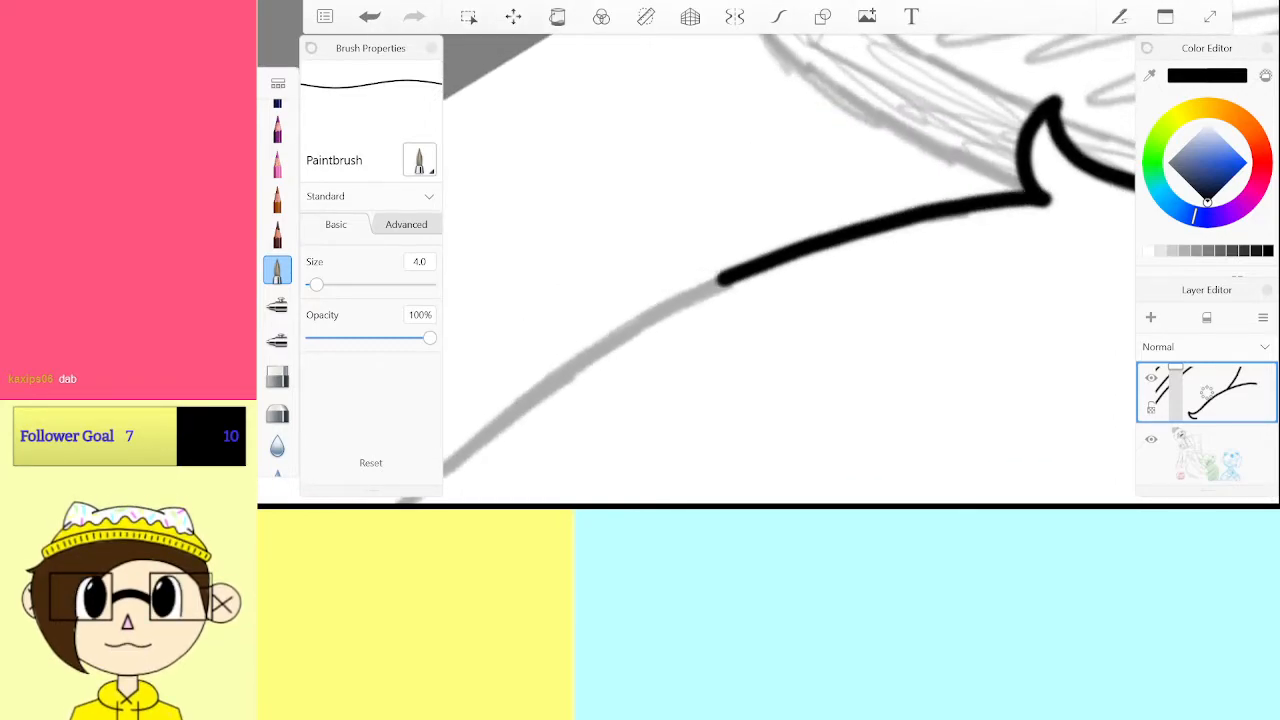
scroll(1015, 40, "down", 3)
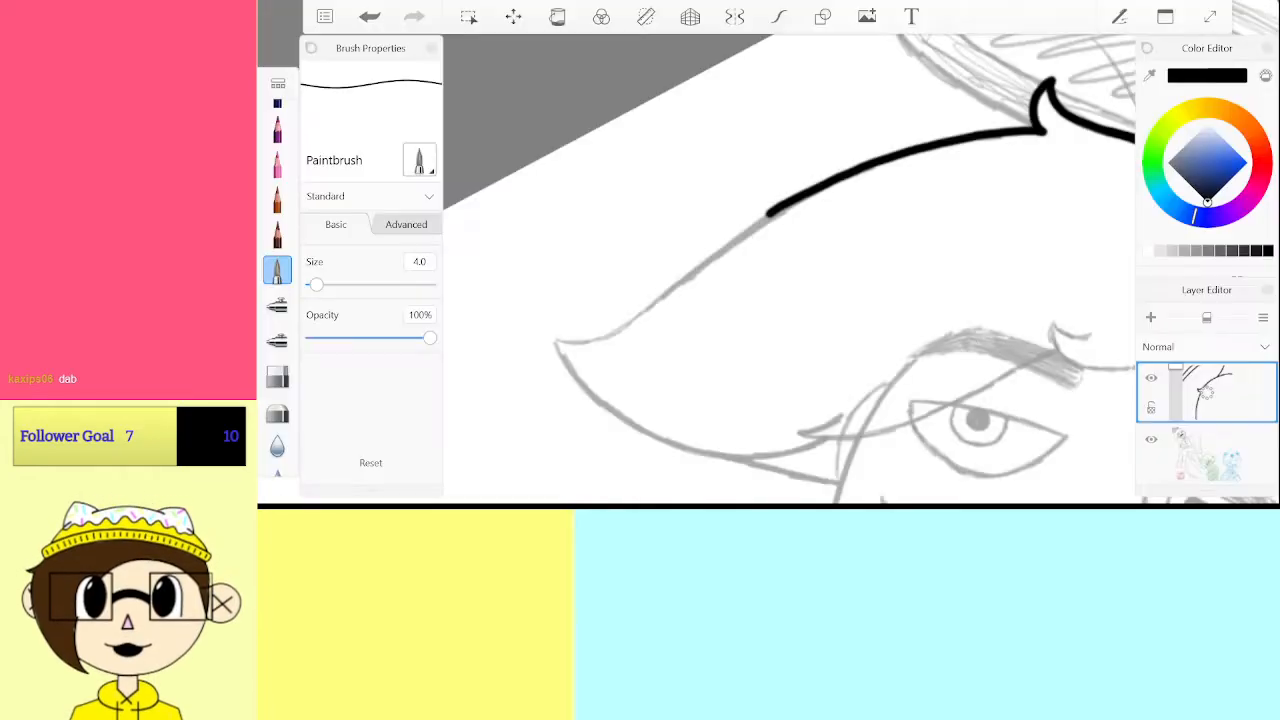
scroll(790, 270, "up", 2)
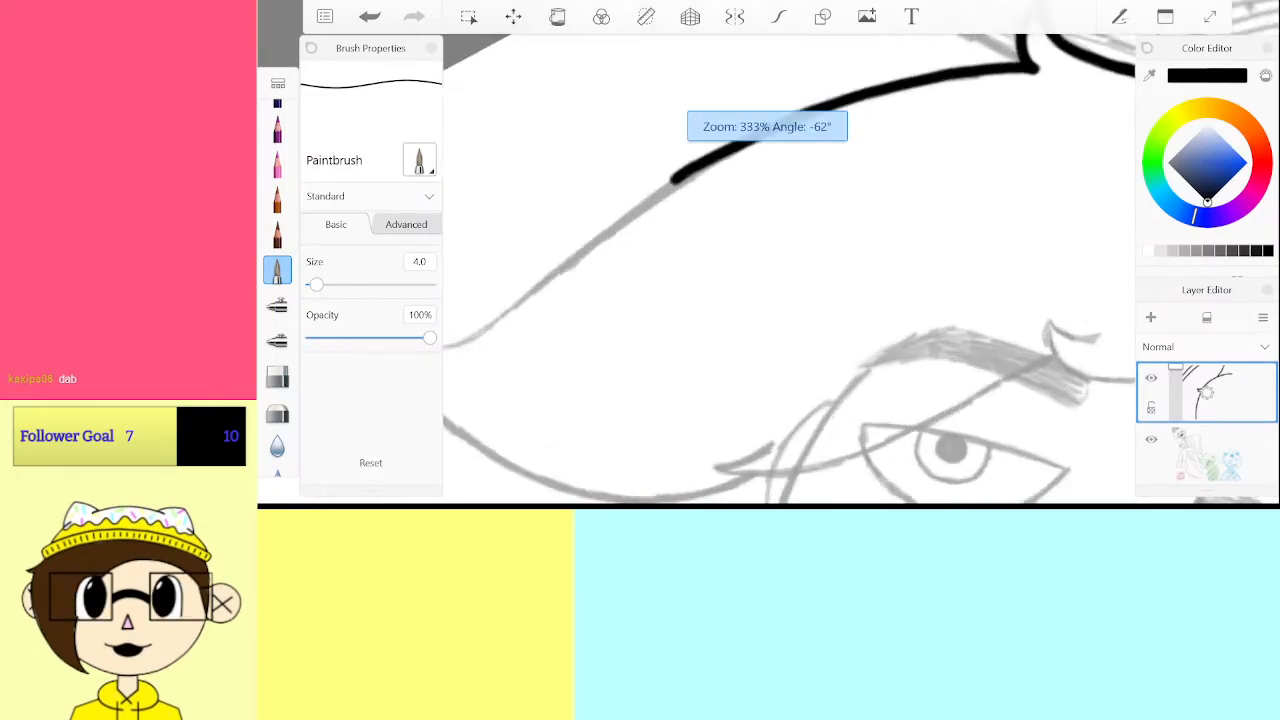
scroll(790, 270, "down", 1)
scroll(790, 270, "up", 1)
key("ctrl+z")
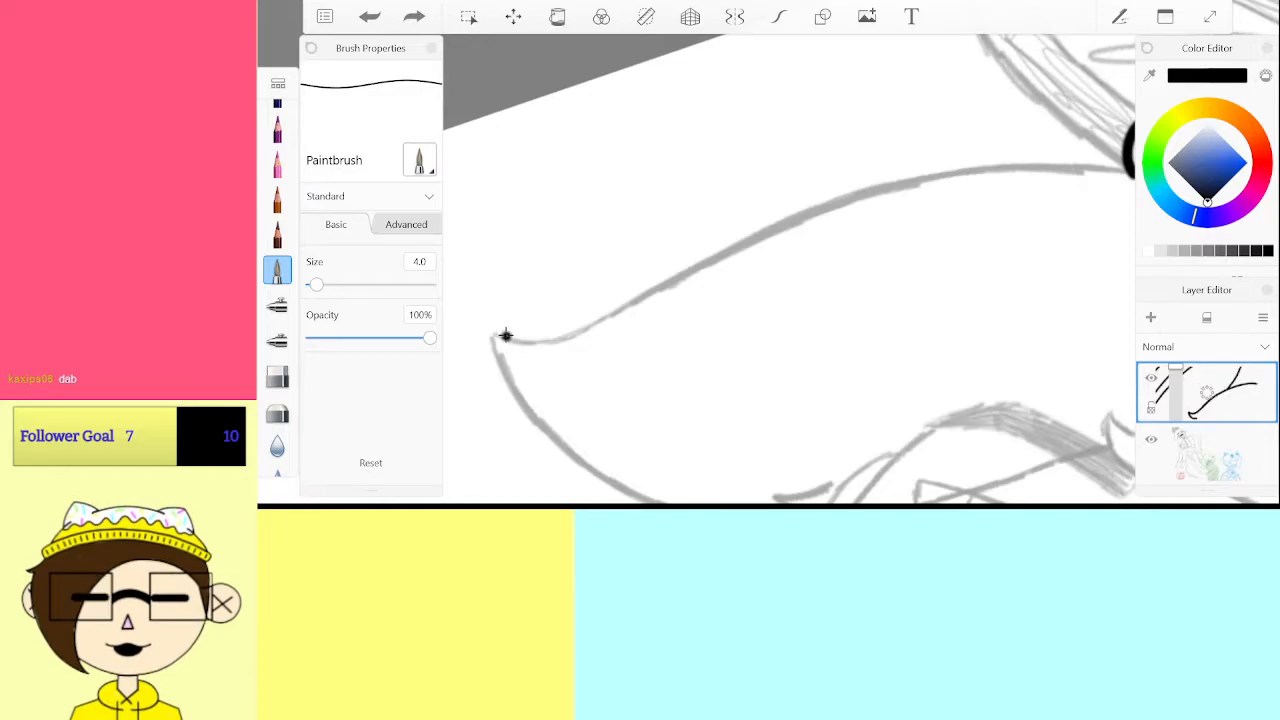
Ink the hair's long outer curve away from the brim tuck and the brim's rounded outer edge from the tuck to the canvas edge
scroll(790, 270, "up", 2)
left_click_drag(499, 356, 500, 356)
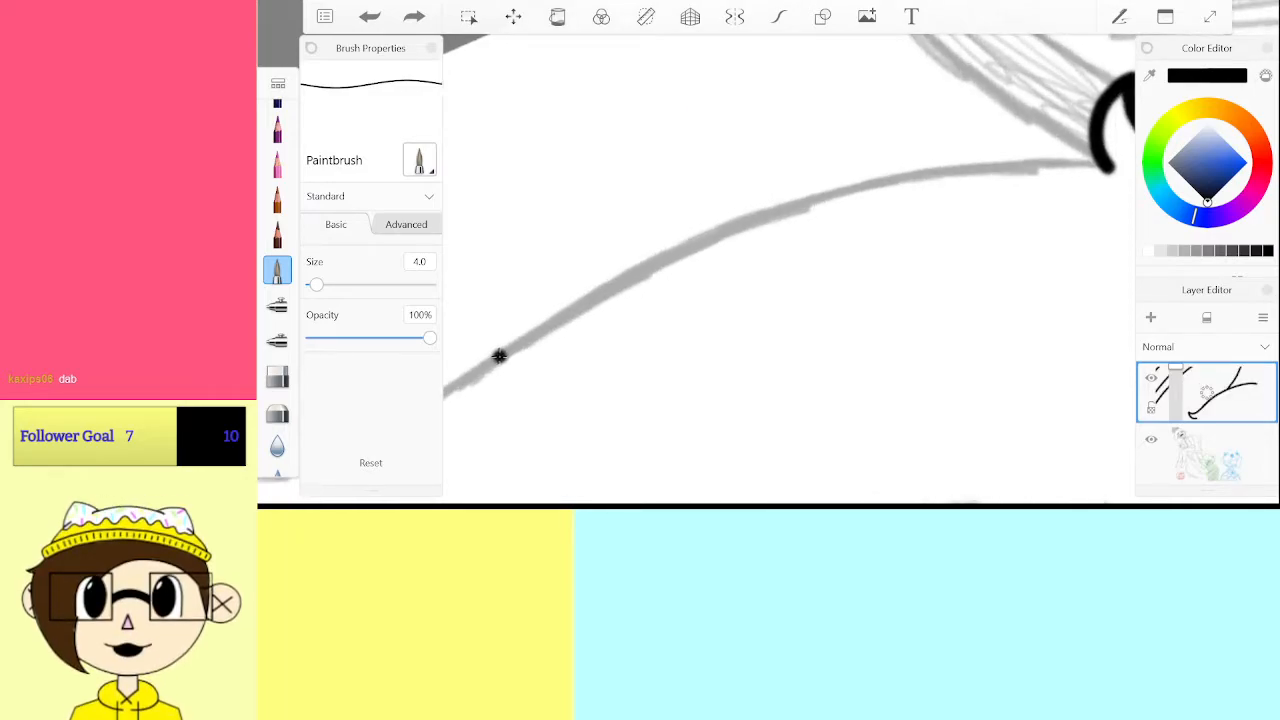
left_click_drag(566, 318, 650, 268)
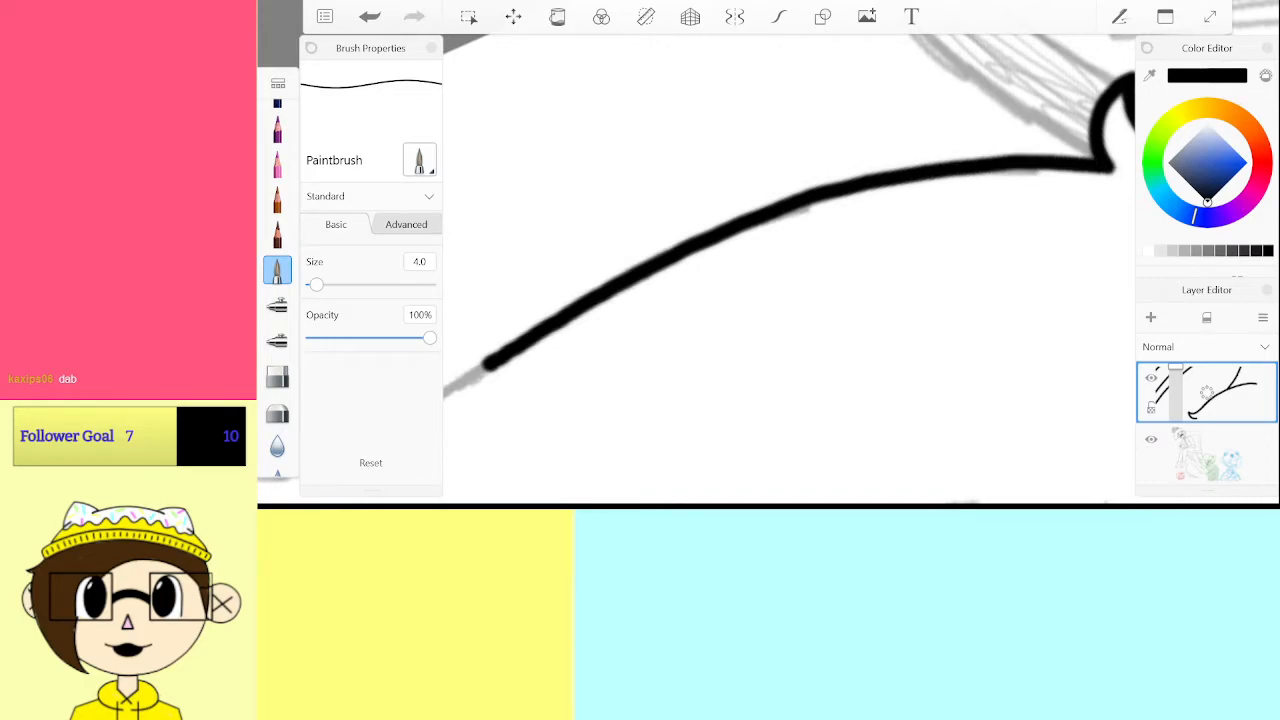
scroll(790, 270, "up", 2)
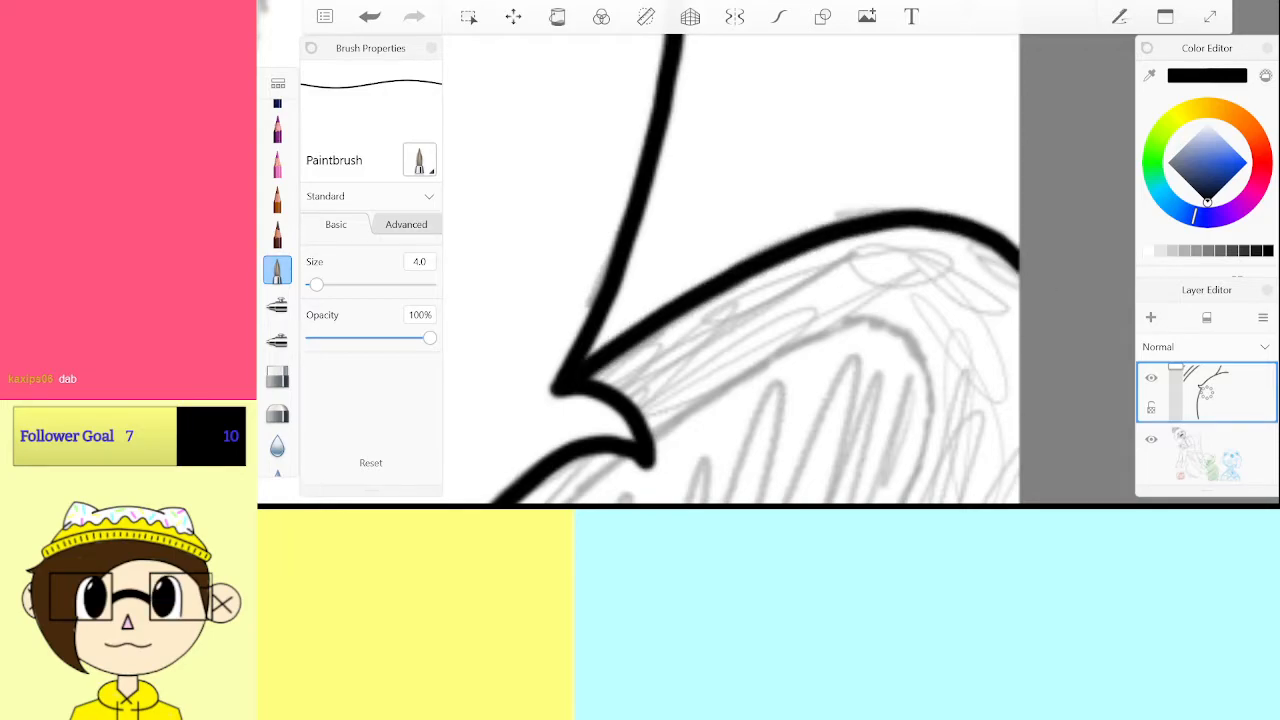
Try to ink the inner outline of the hat's hatched opening at its rounded end and far edge, and undo the strokes
scroll(740, 270, "up", 2)
mouse_move(578, 273)
left_mouse_down()
mouse_move(726, 183)
mouse_move(840, 145)
mouse_move(881, 143)
mouse_move(931, 172)
left_mouse_up()
scroll(790, 270, "down", 2)
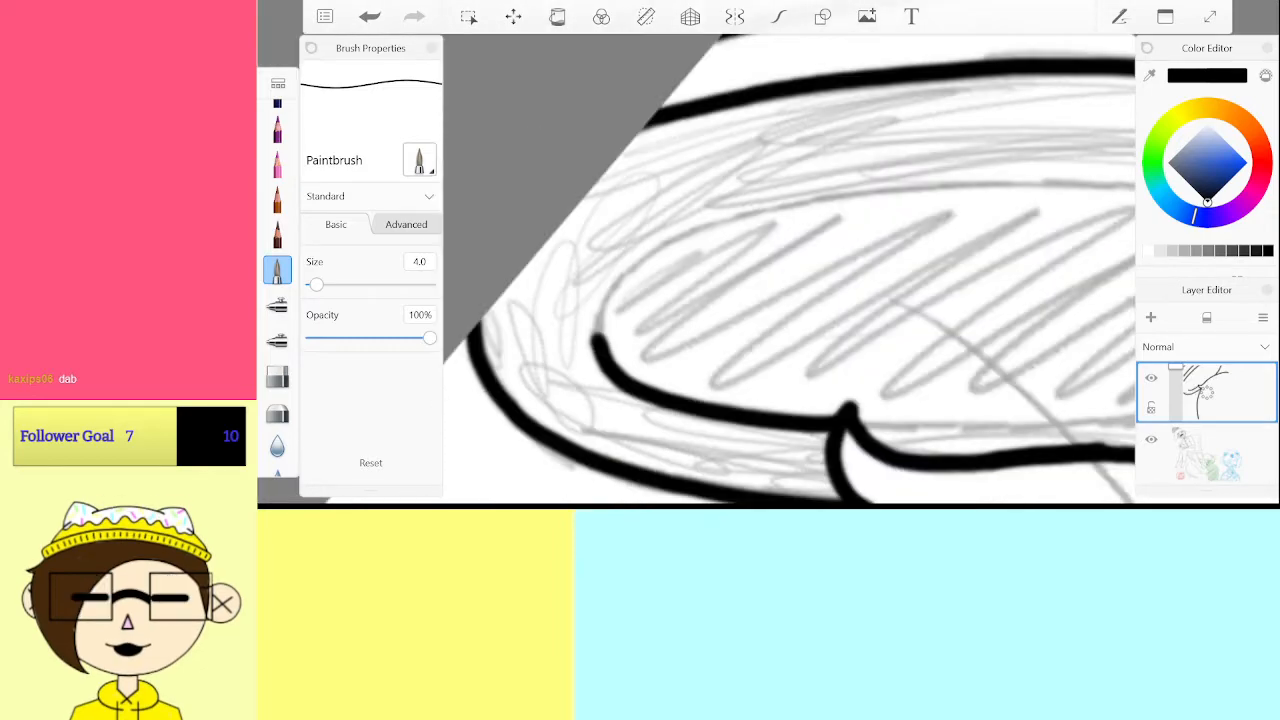
scroll(790, 270, "down", 3)
scroll(790, 270, "up", 2)
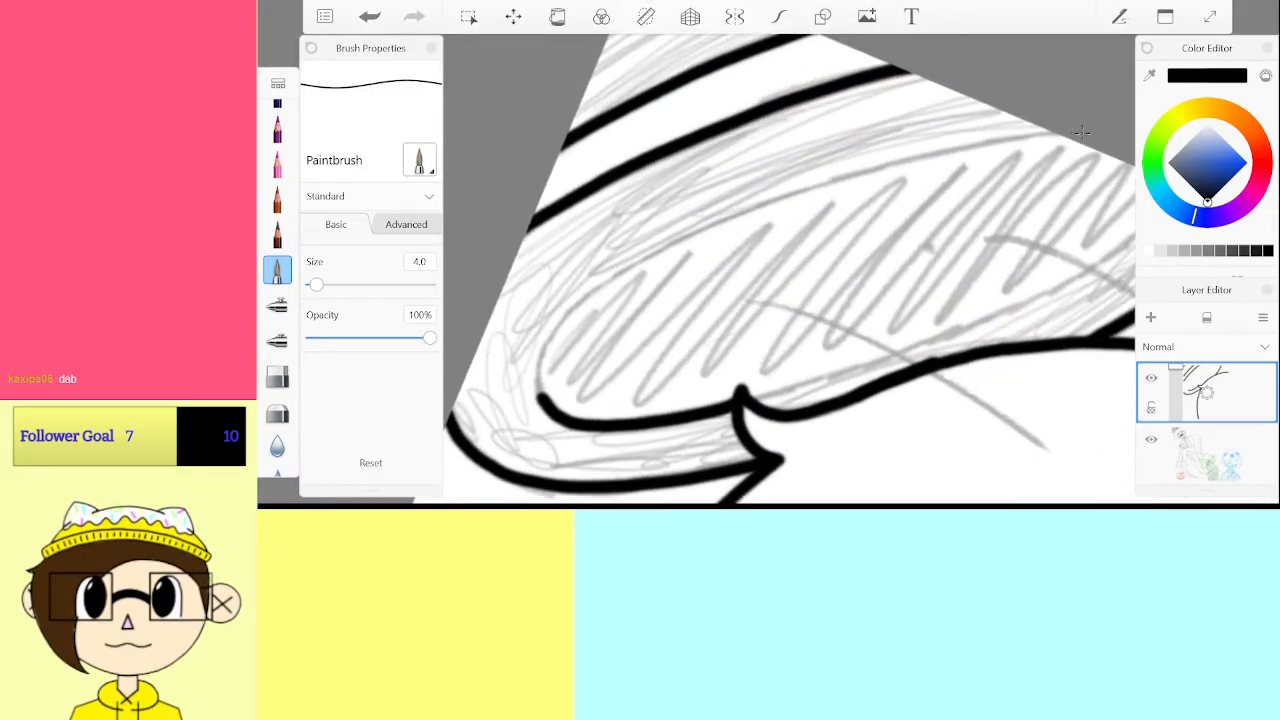
left_click_drag(1072, 137, 897, 160)
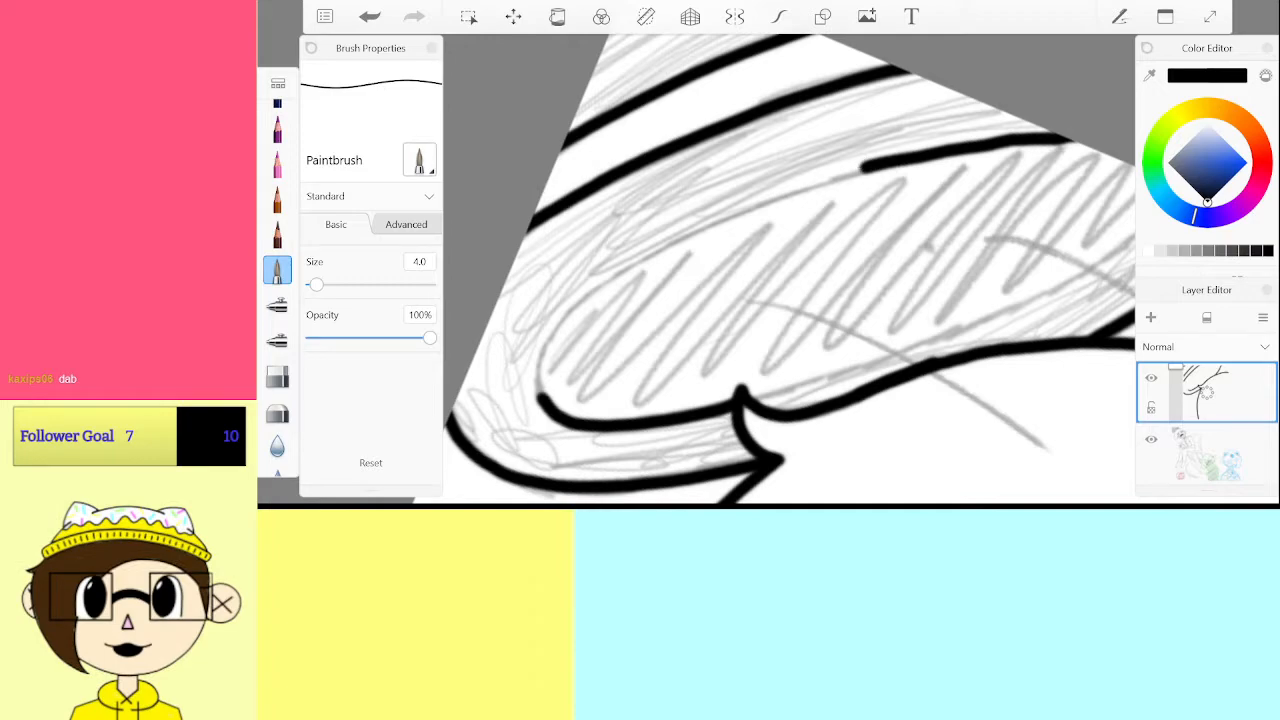
key("ctrl+z")
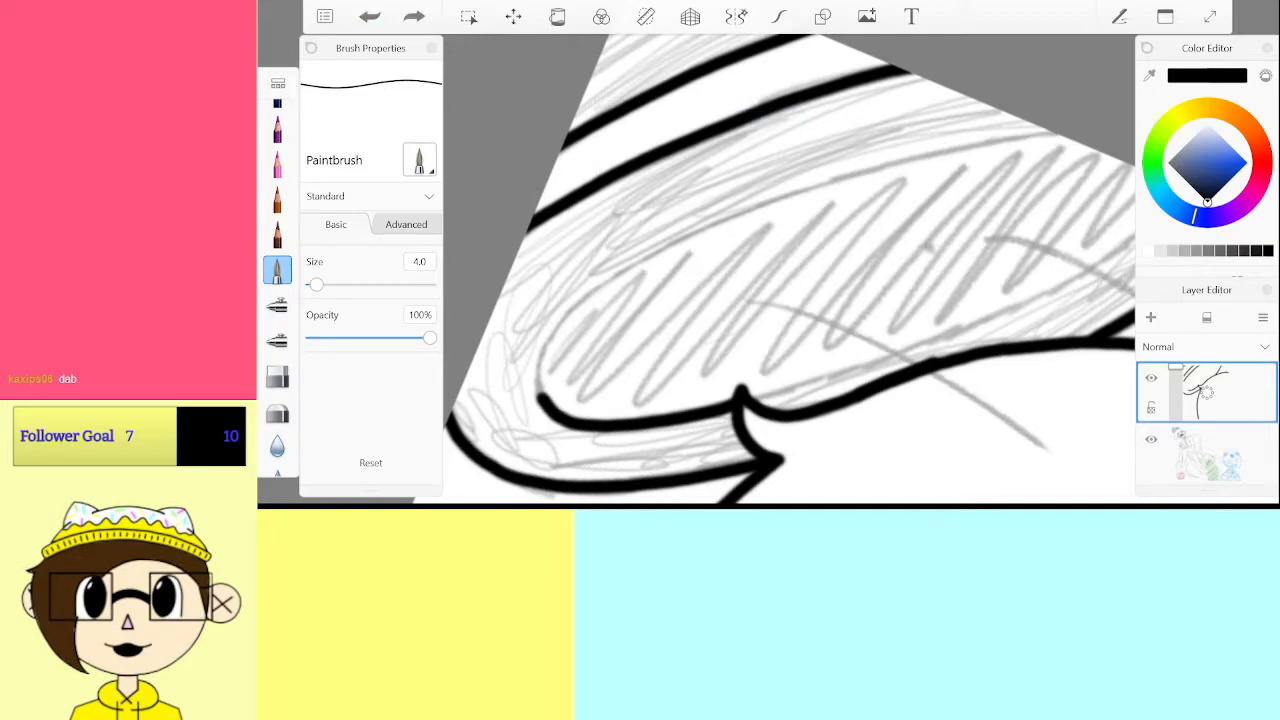
key("ctrl+z")
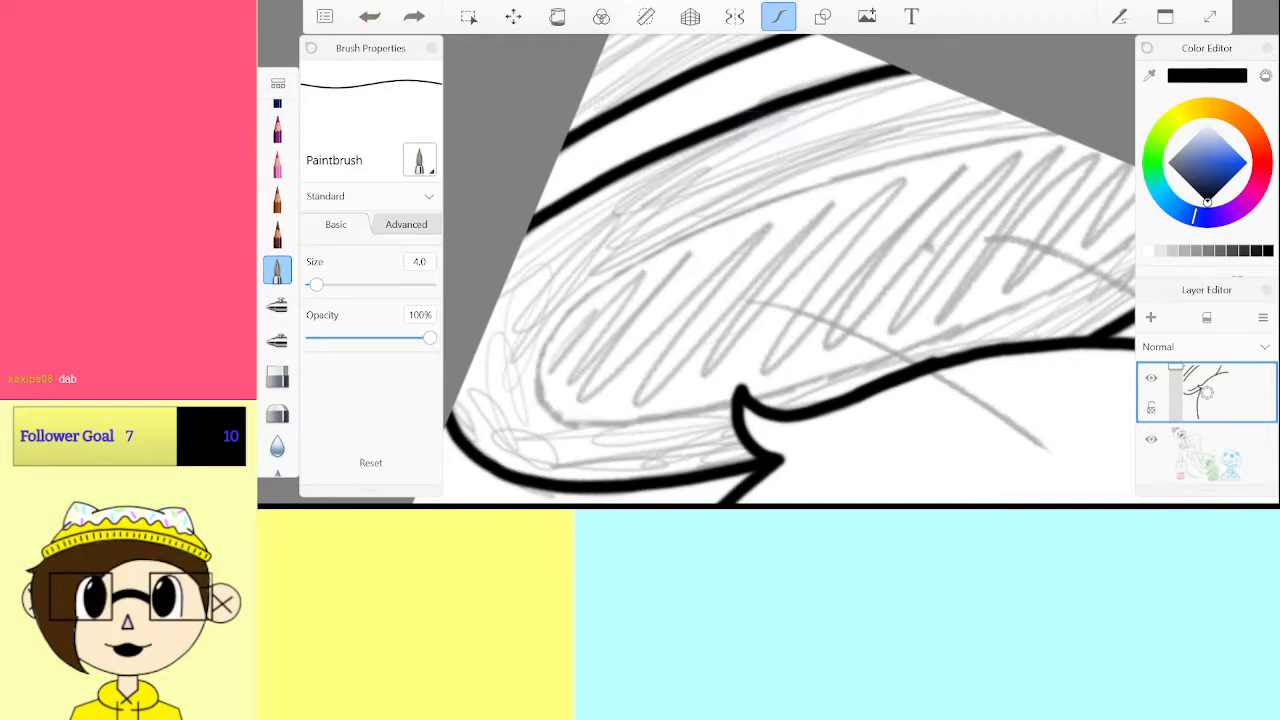
With stroke smoothing turned on, ink the hatched opening's edge along the hairline, from the canvas edge to the hair tuck
scroll(790, 270, "down", 5)
scroll(790, 270, "up", 5)
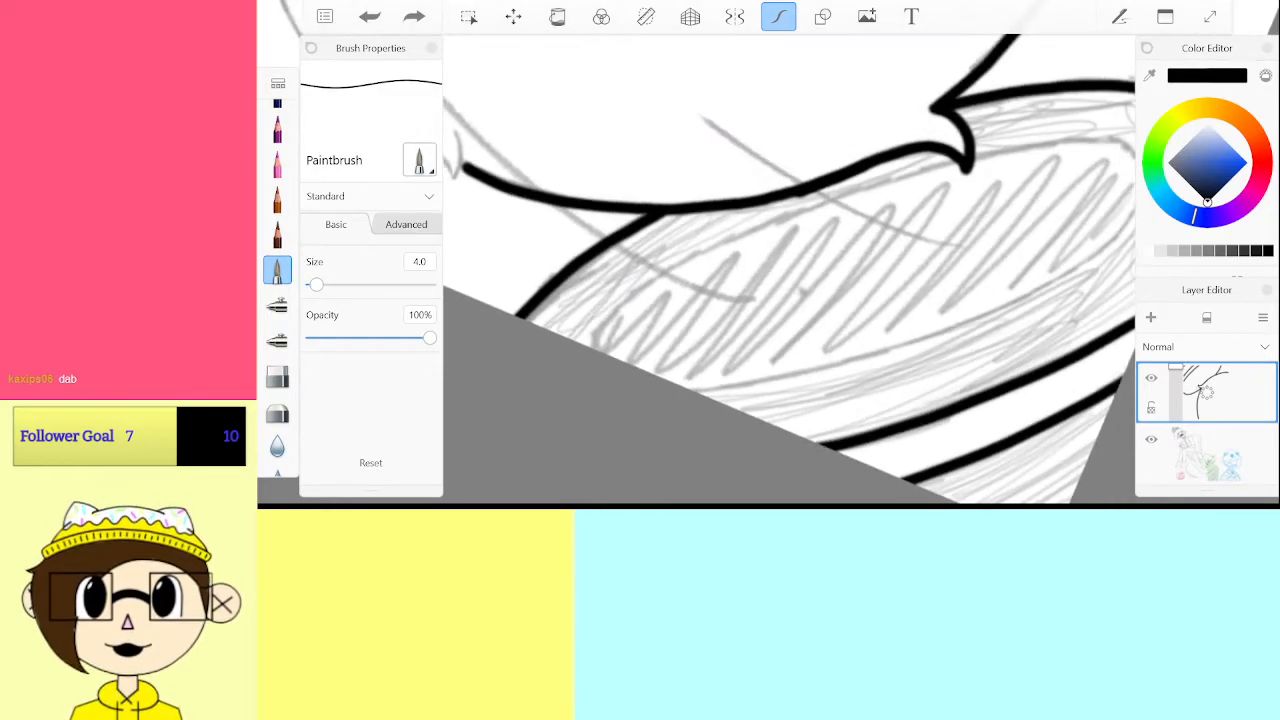
left_click_drag(593, 332, 686, 256)
left_click_drag(836, 192, 956, 160)
scroll(790, 270, "up", 5)
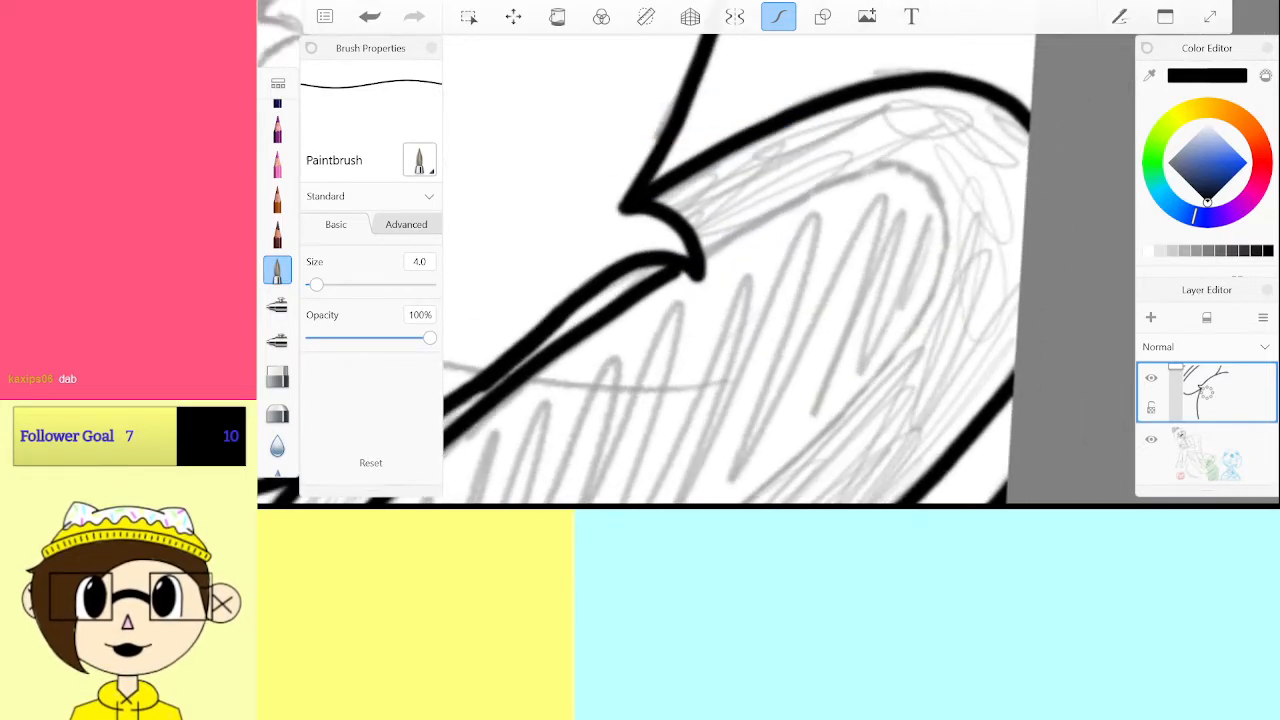
Ink the hatched opening's far edge from the canvas edge around its rounded end and back to the hair tuck
scroll(790, 270, "down", 5)
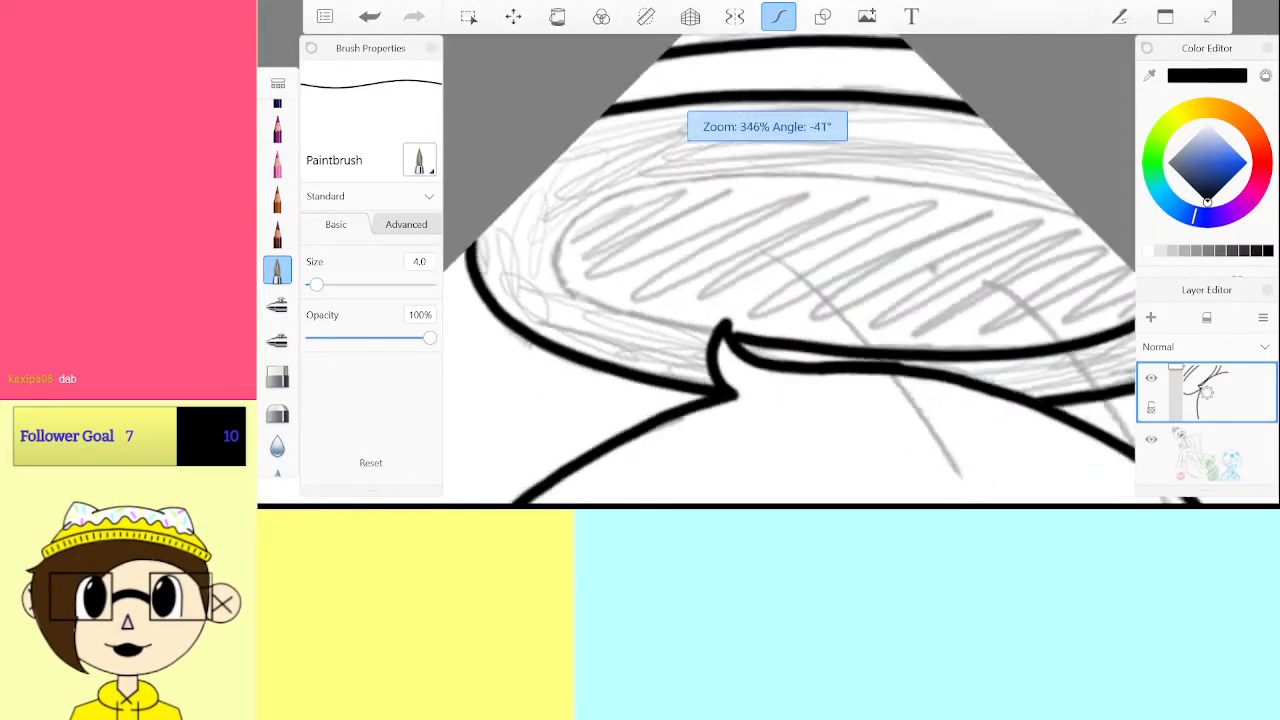
scroll(790, 270, "down", 1)
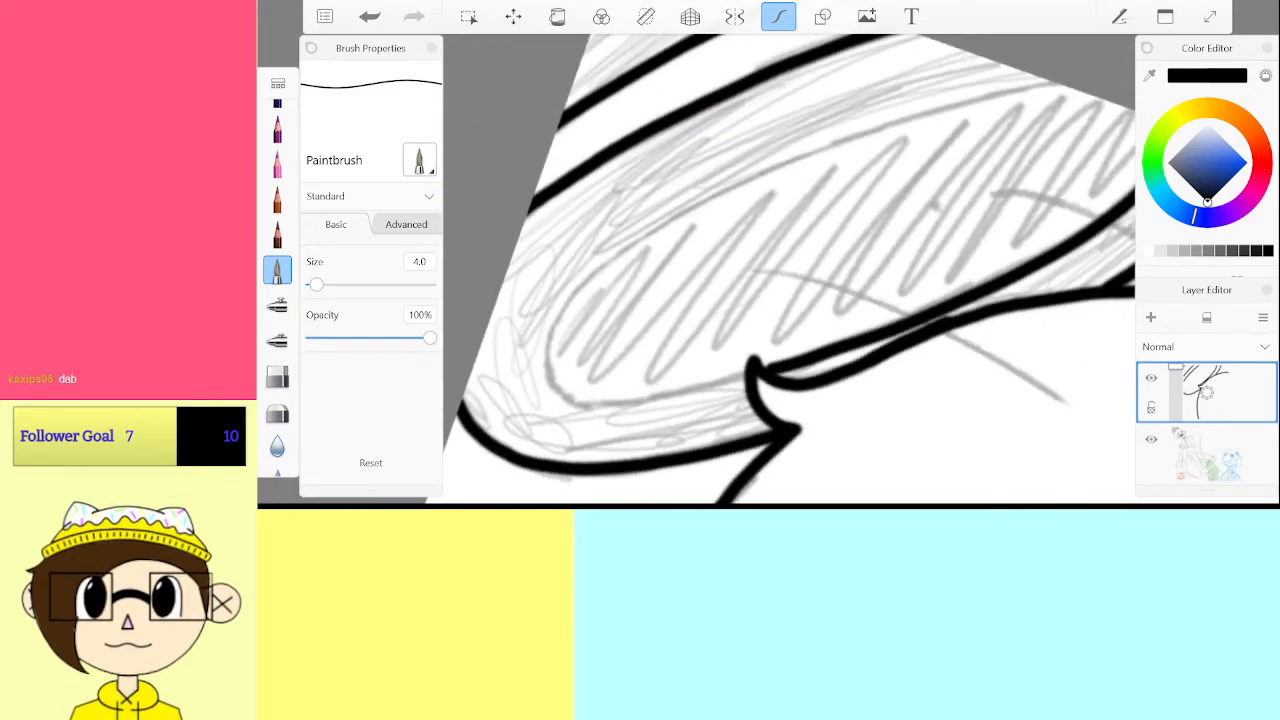
left_click_drag(1068, 82, 866, 132)
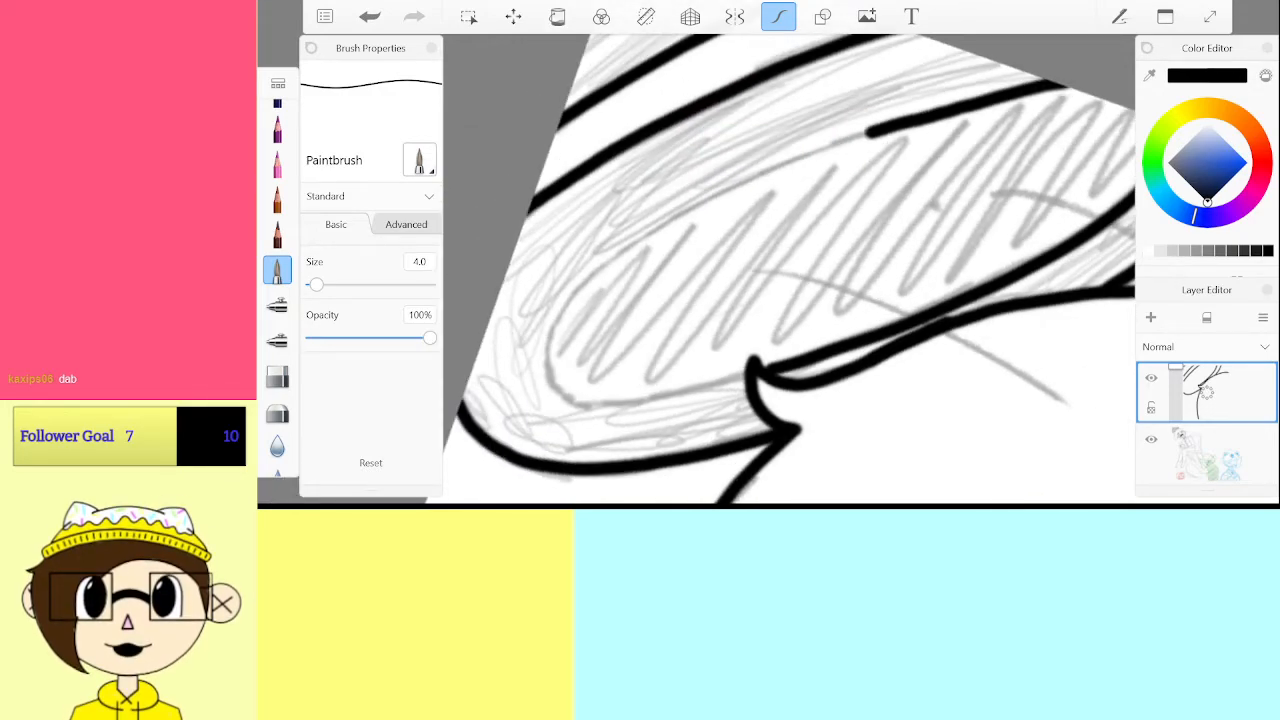
left_click_drag(770, 170, 565, 297)
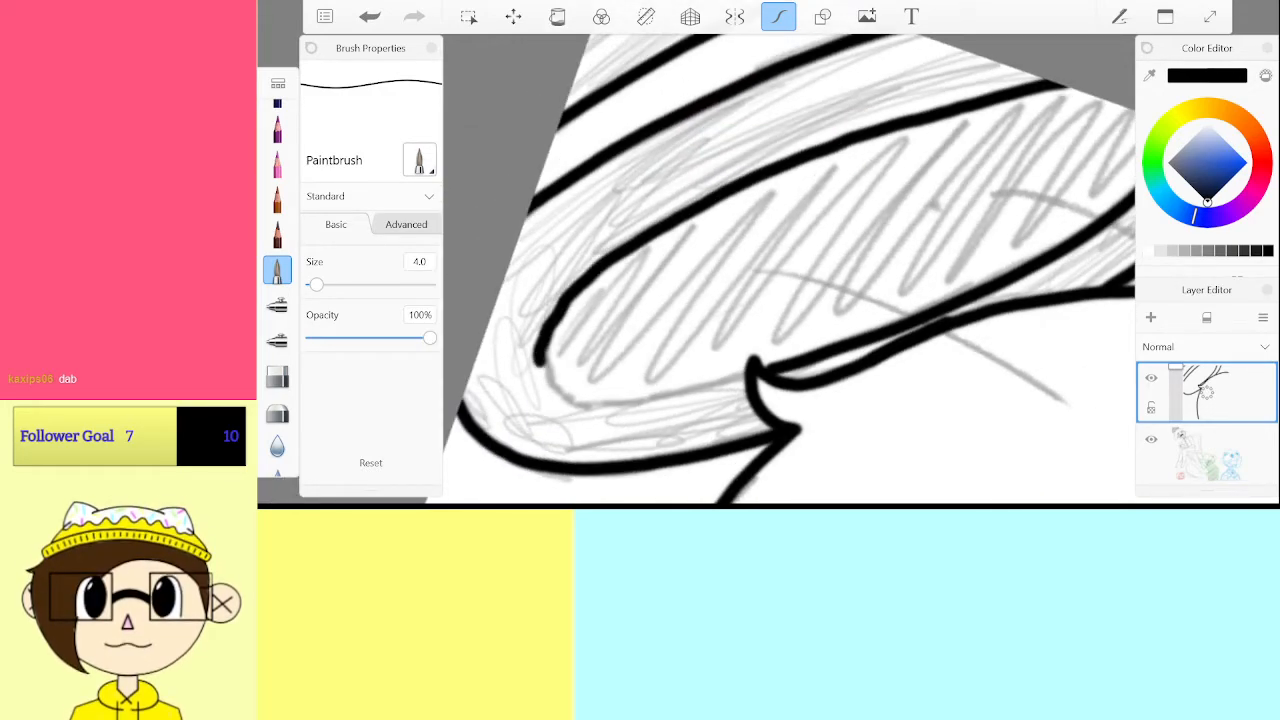
mouse_move(542, 372)
left_mouse_down()
mouse_move(595, 405)
mouse_move(668, 398)
left_mouse_up()
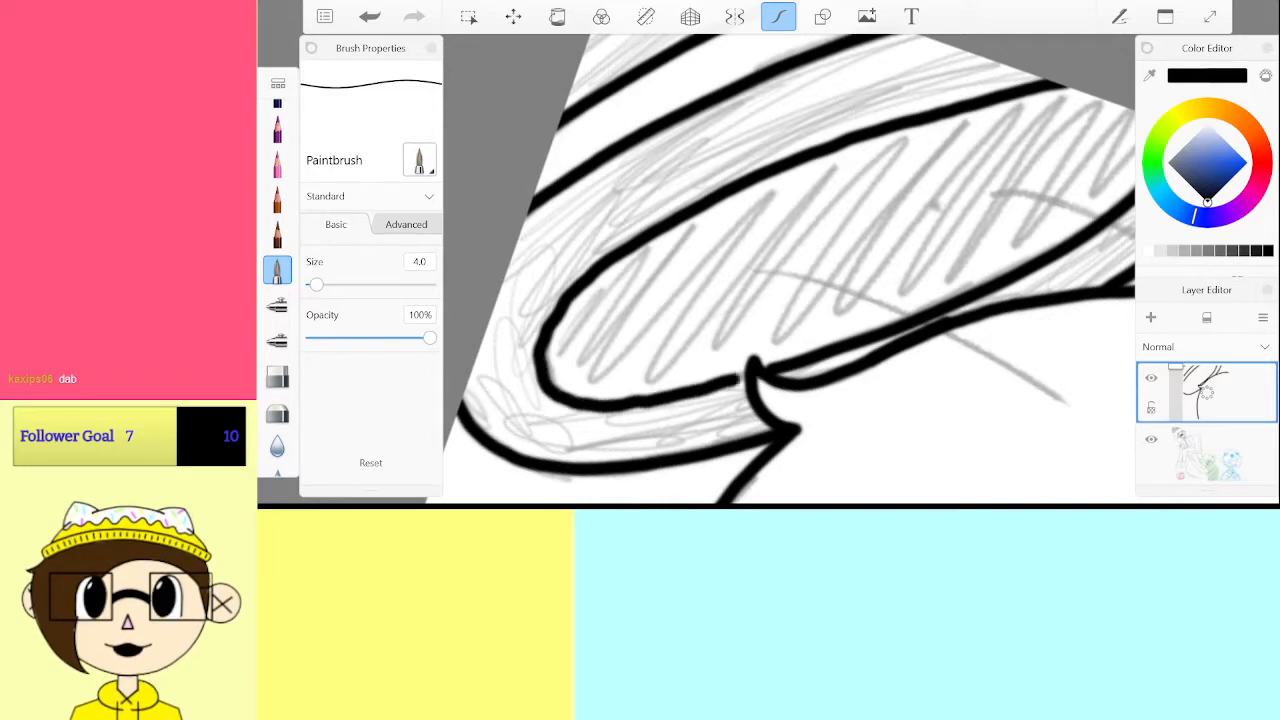
Extend the inked outer hair curve to the pointed tip at the side of the man's head
scroll(795, 268, "down", 10)
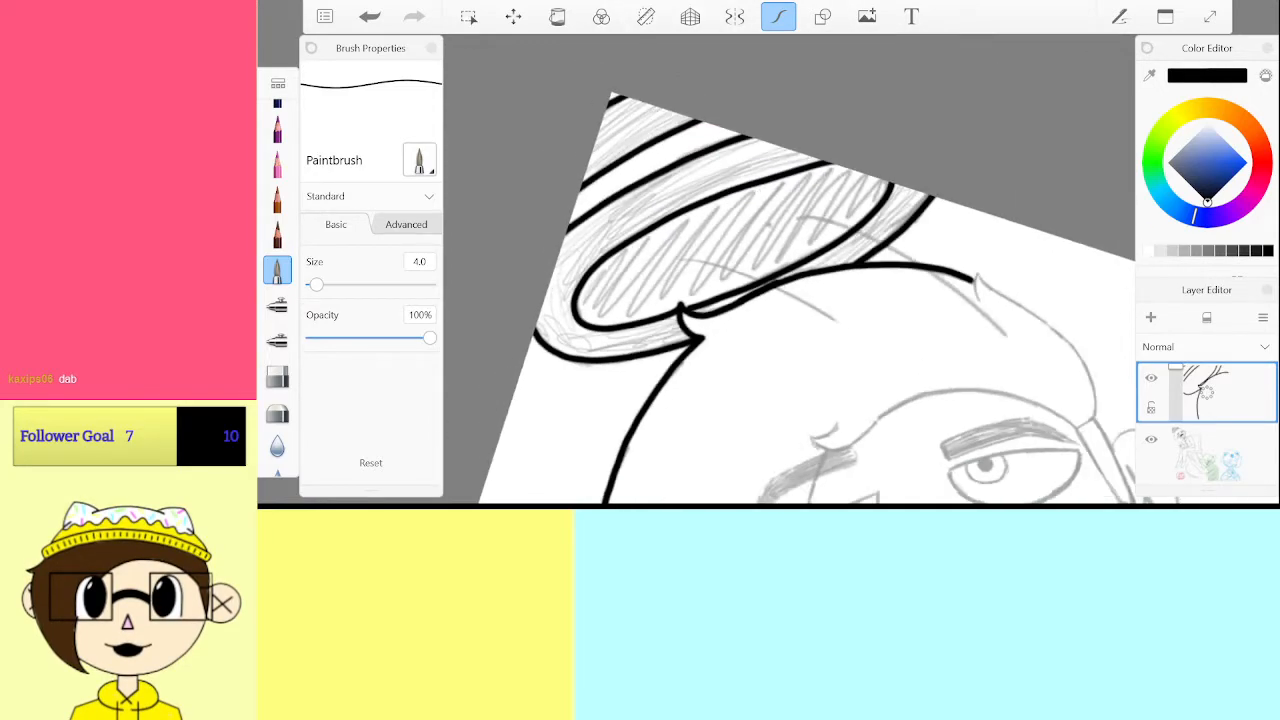
scroll(795, 268, "up", 2)
scroll(795, 268, "up", 10)
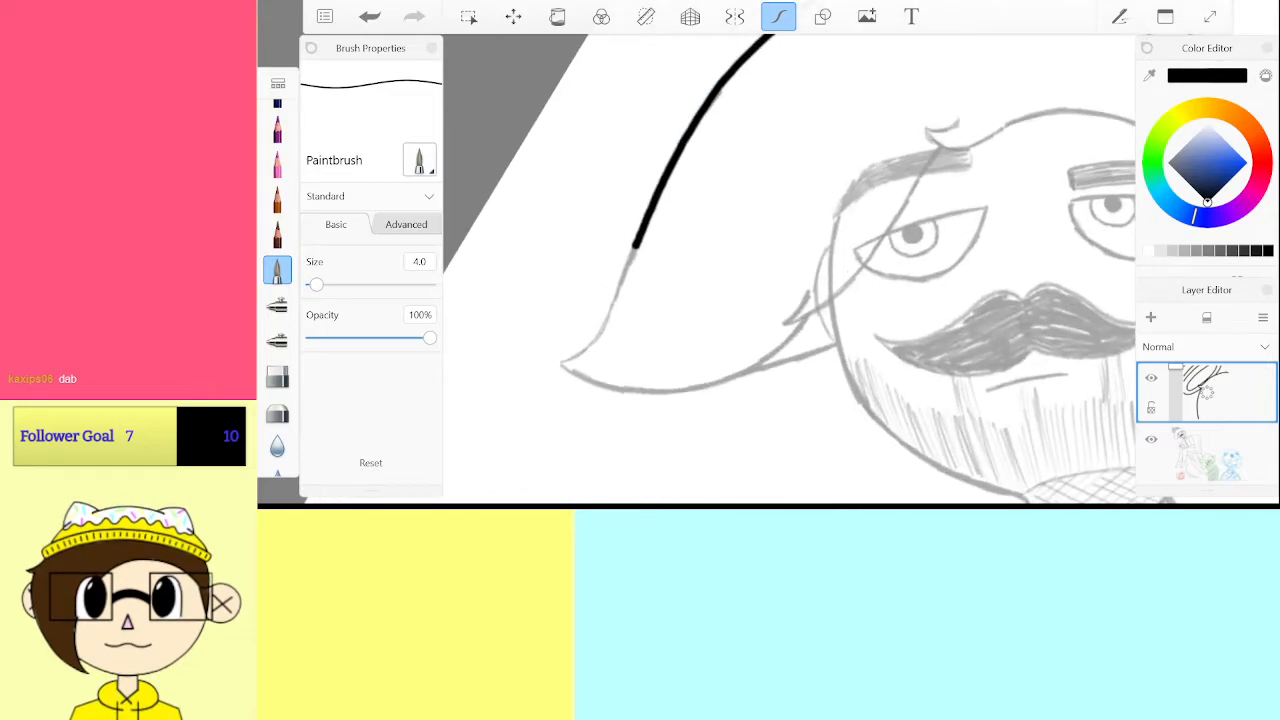
scroll(790, 268, "up", 1)
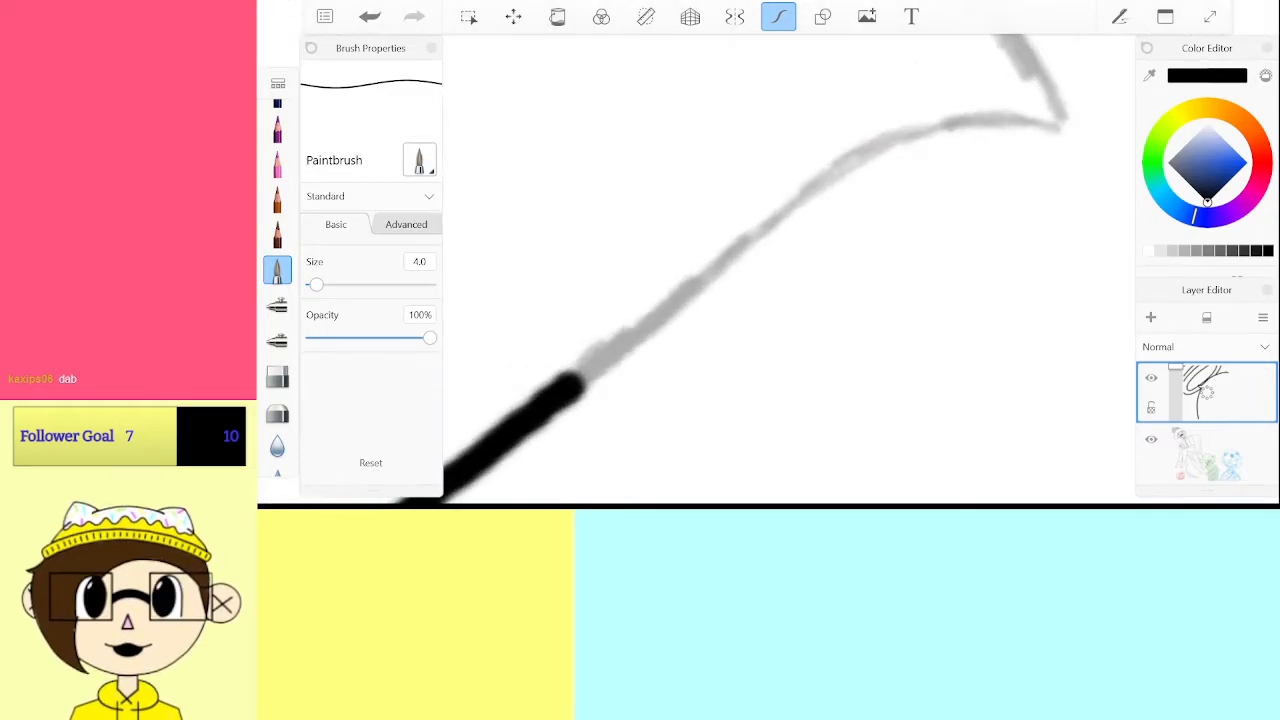
mouse_move(578, 385)
left_mouse_down()
mouse_move(904, 141)
mouse_move(1050, 122)
left_mouse_up()
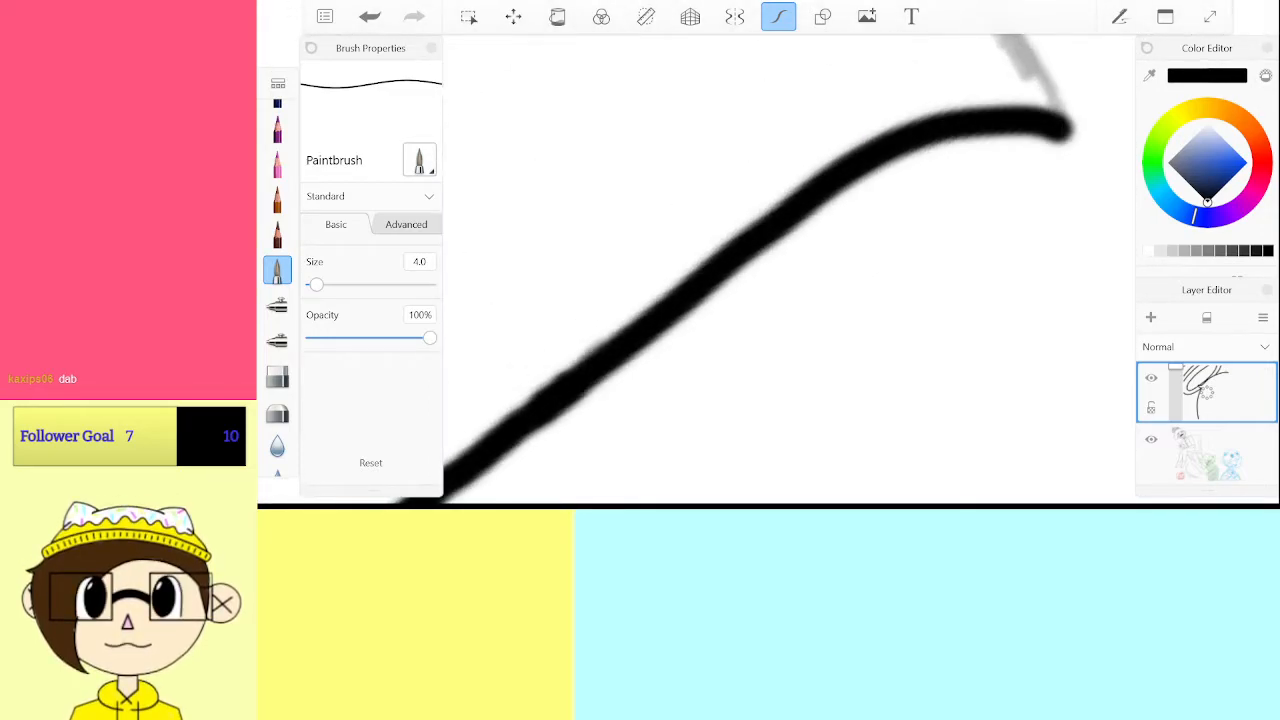
Ink the hair's lower curve between the pointed side tip and the small tuck beside the man's face
scroll(790, 268, "down", 5)
scroll(790, 268, "up", 4)
scroll(790, 268, "down", 5)
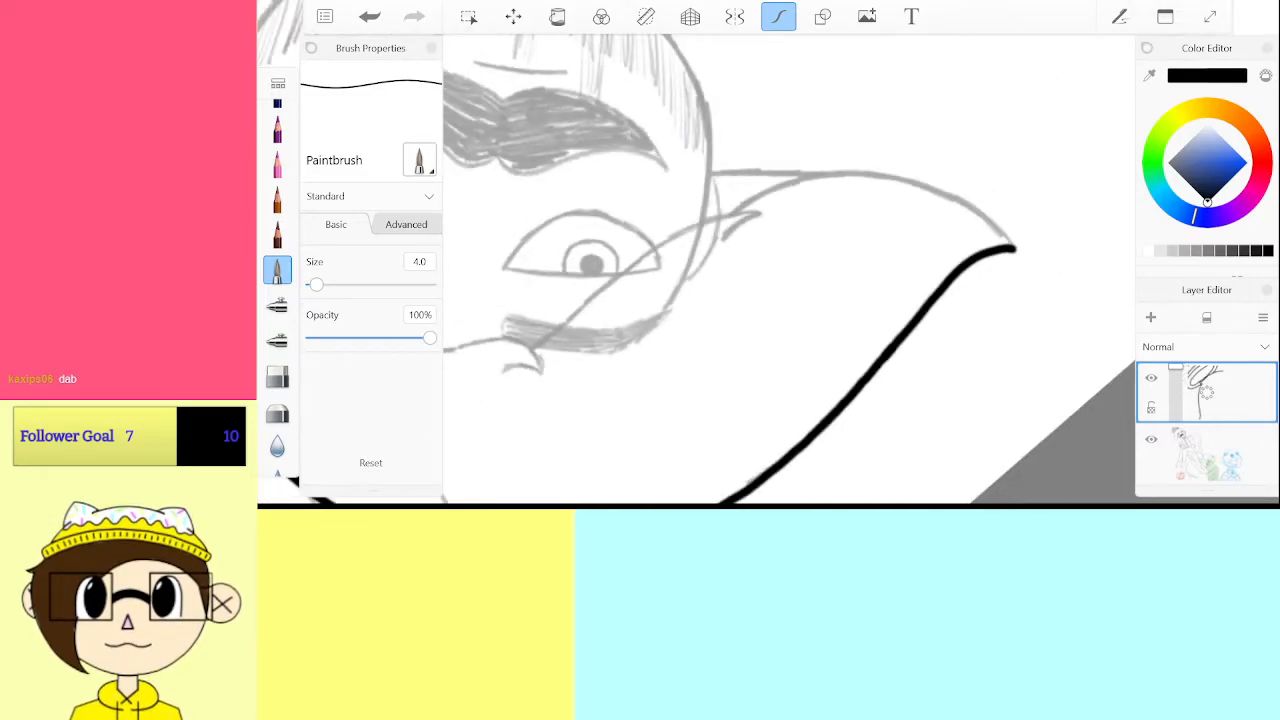
scroll(790, 268, "up", 4)
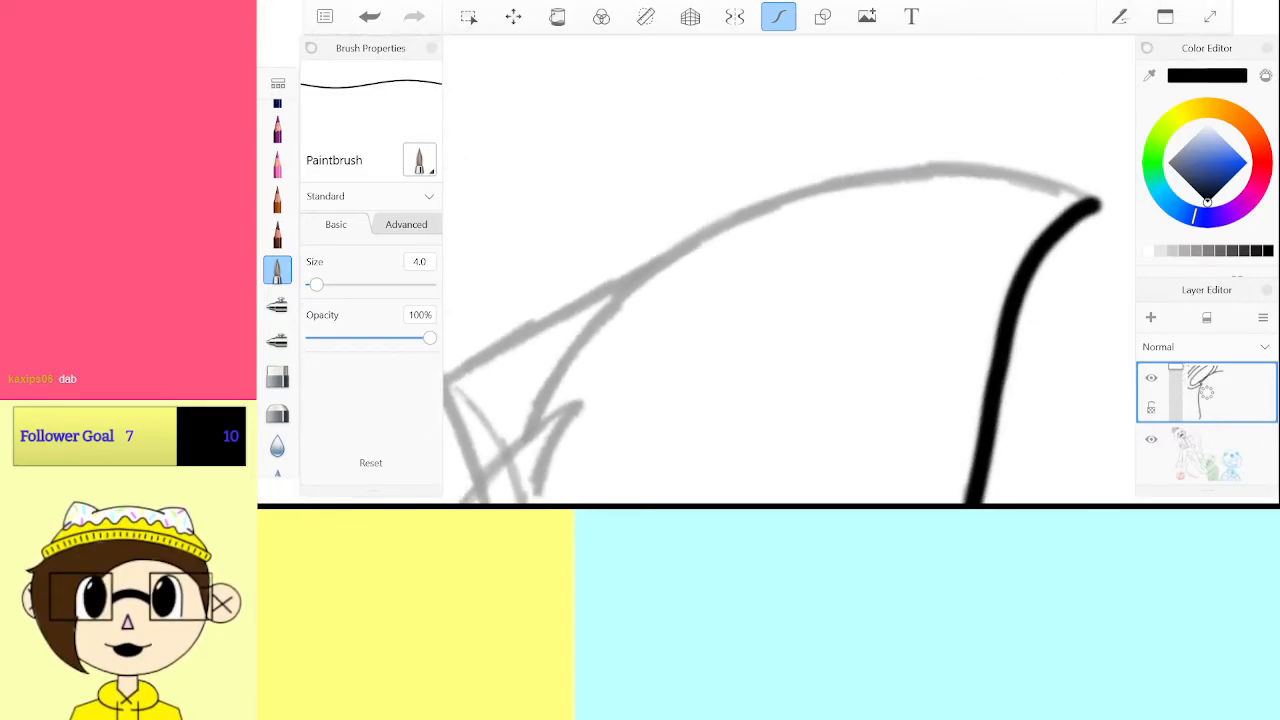
mouse_move(528, 436)
left_mouse_down()
mouse_move(587, 325)
mouse_move(644, 270)
mouse_move(785, 196)
left_mouse_up()
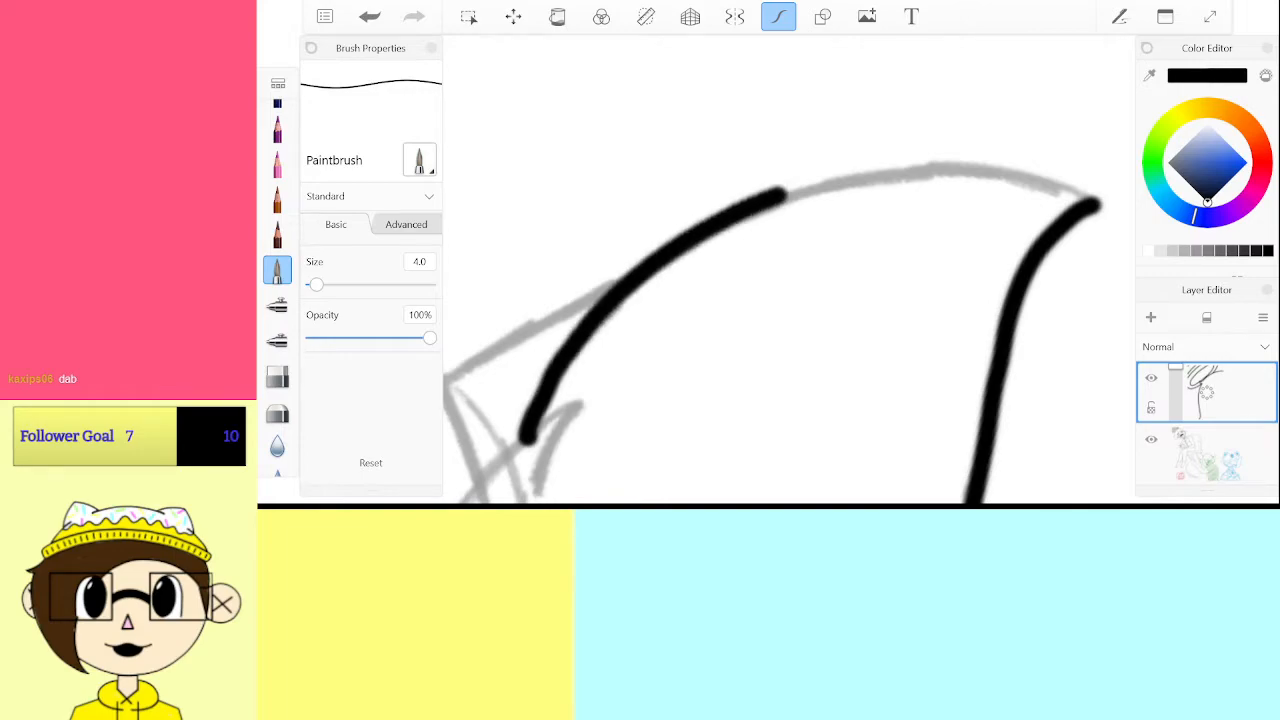
Ink the short hair line joining the face outline to the lower hair curve, redoing the stroke once
scroll(790, 268, "up", 3)
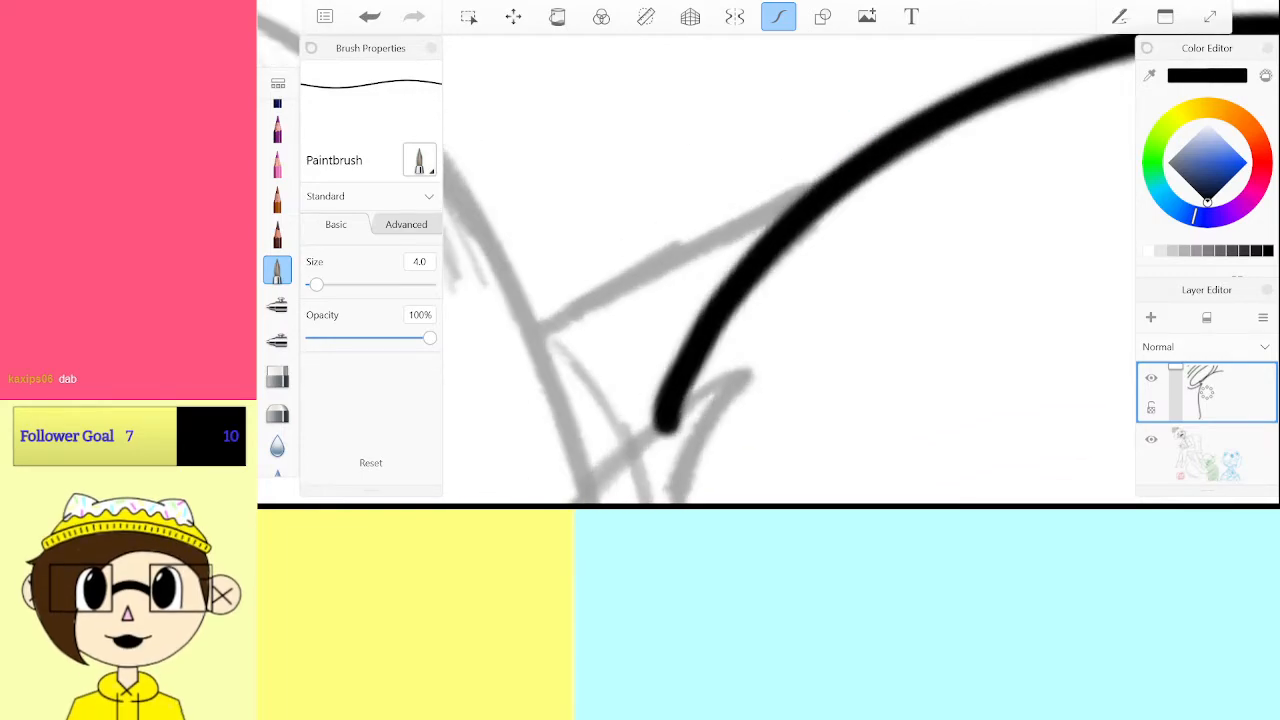
mouse_move(541, 350)
left_mouse_down()
mouse_move(641, 340)
mouse_move(857, 238)
left_mouse_up()
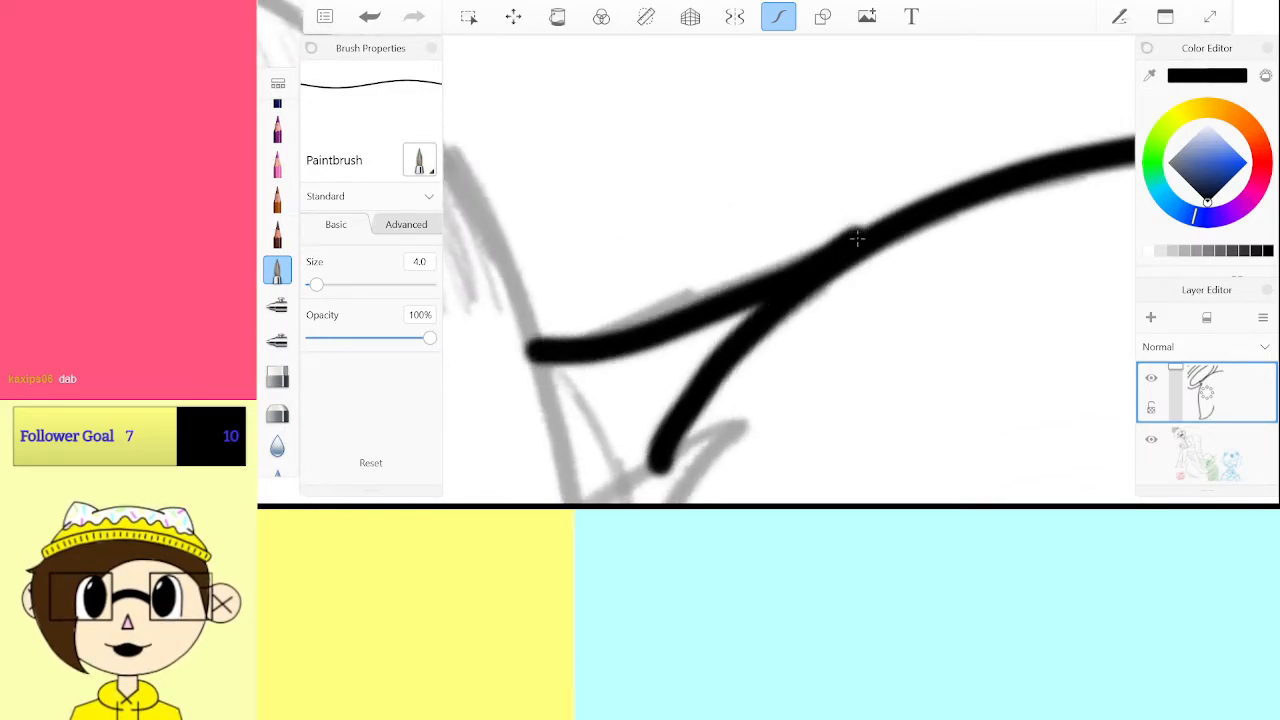
key("ctrl+z")
mouse_move(540, 343)
left_mouse_down()
mouse_move(620, 337)
mouse_move(816, 272)
left_mouse_up()
Try to ink the small curved hair tip beside the man's face, and undo it
scroll(790, 270, "down", 5)
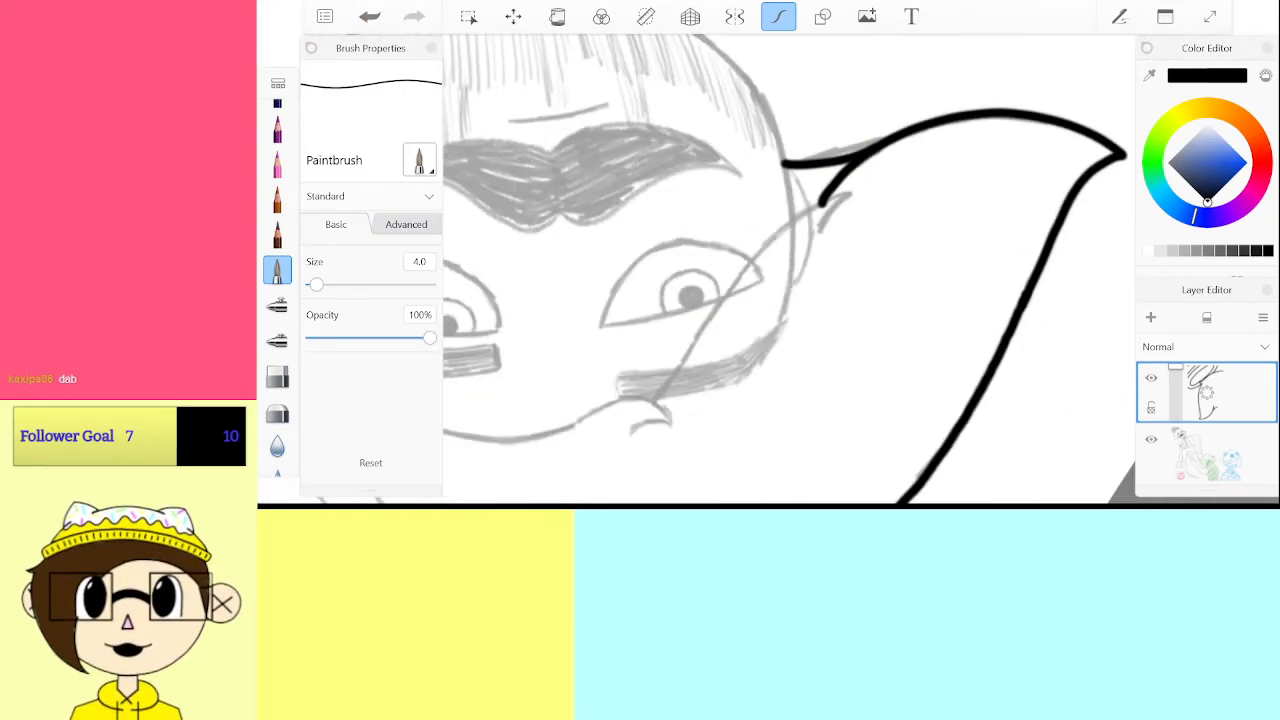
scroll(790, 270, "up", 3)
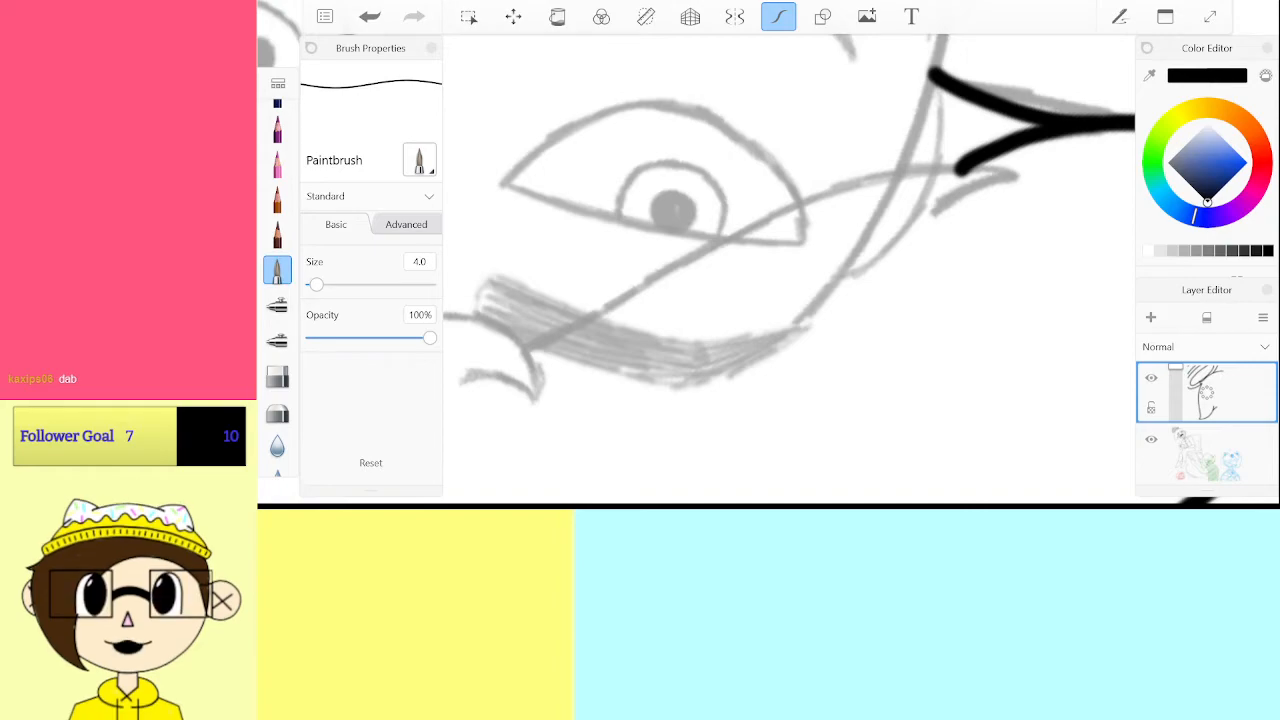
scroll(790, 270, "up", 3)
mouse_move(690, 355)
left_mouse_down()
mouse_move(960, 240)
mouse_move(990, 265)
left_mouse_up()
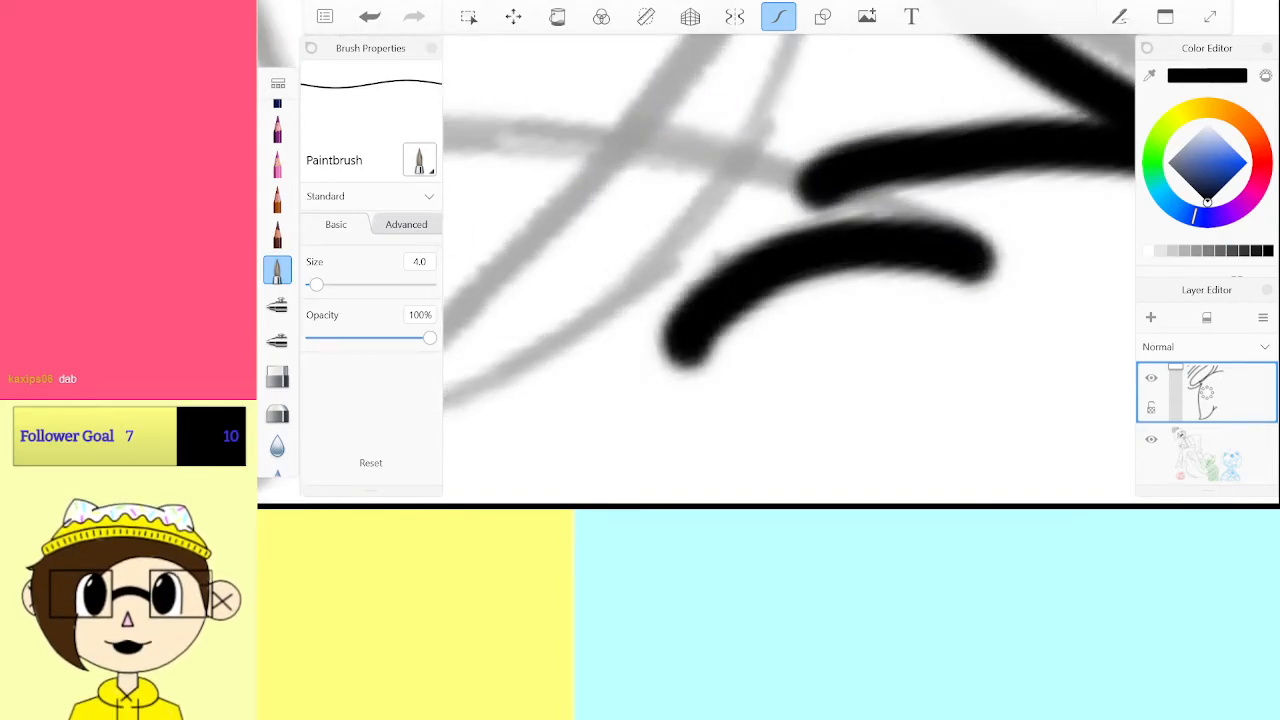
scroll(790, 270, "down", 5)
key("ctrl+z")
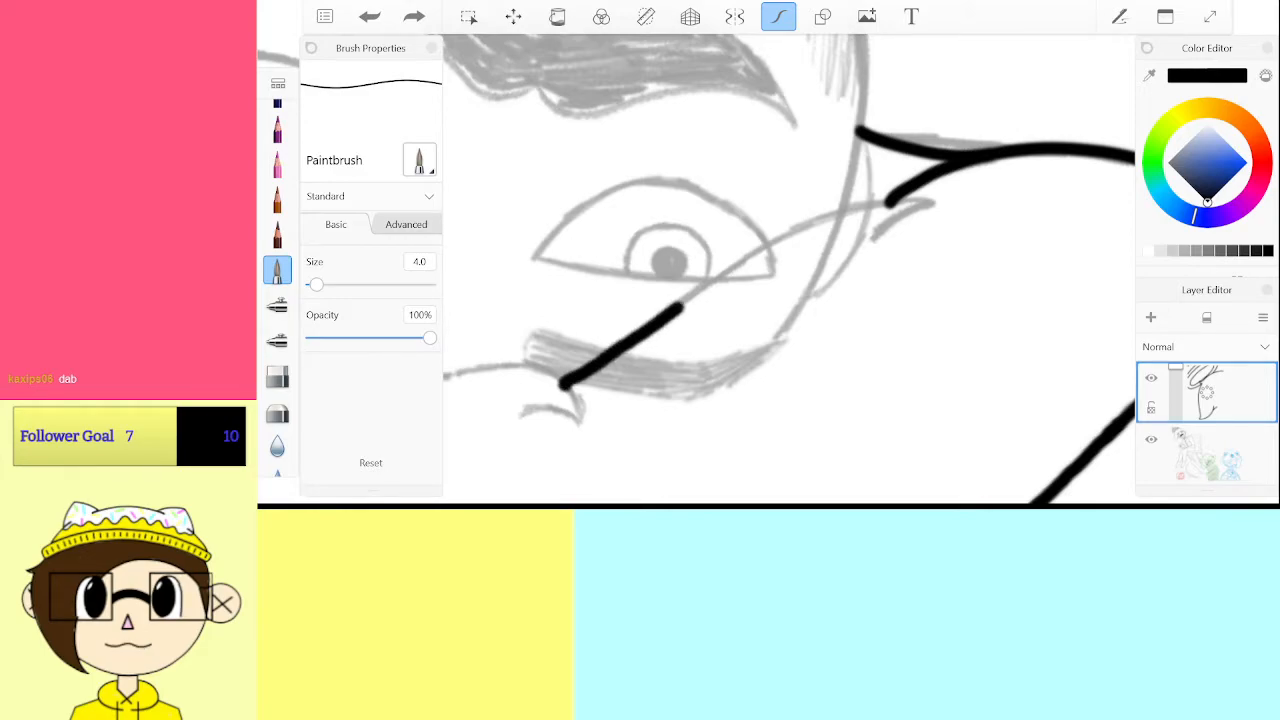
Ink the hair strand's curve from the eyebrow's inner end across the eye to the small tip beside the face
scroll(790, 270, "up", 5)
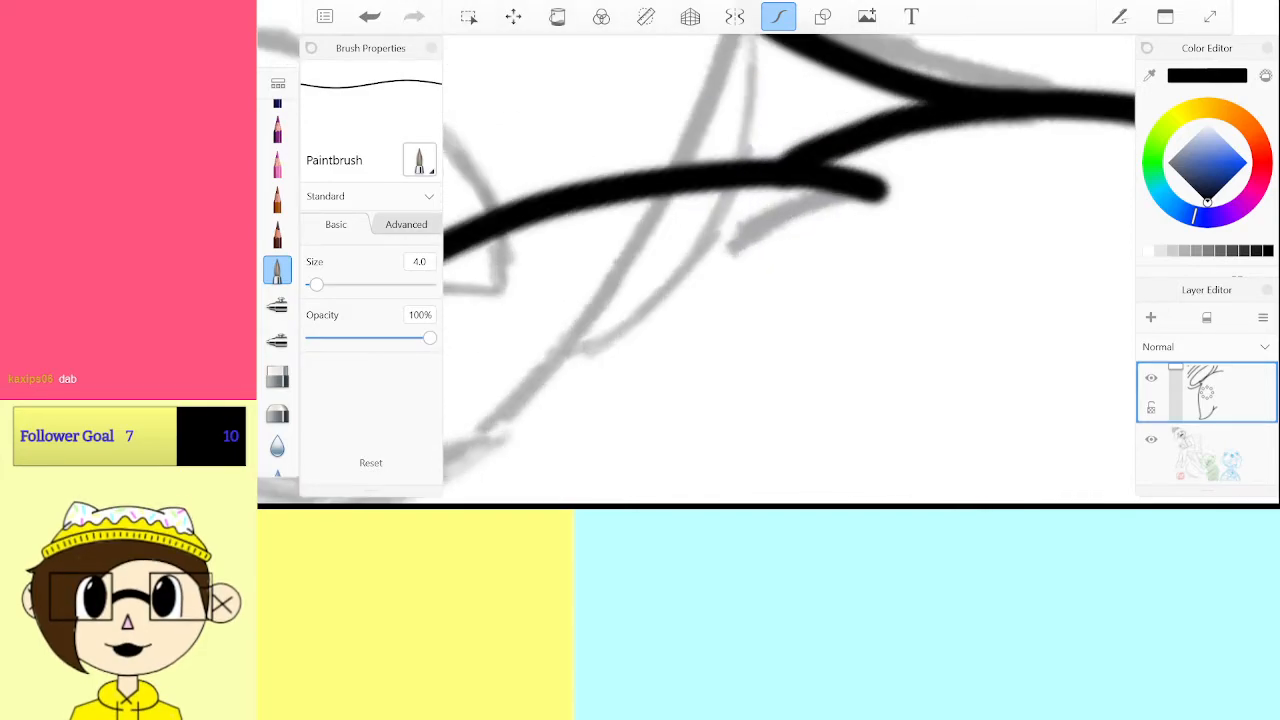
Ink the small flick at the side lock's tip and the inner hair edge up to the fringe's parting
left_click_drag(880, 192, 669, 473)
scroll(790, 270, "down", 5)
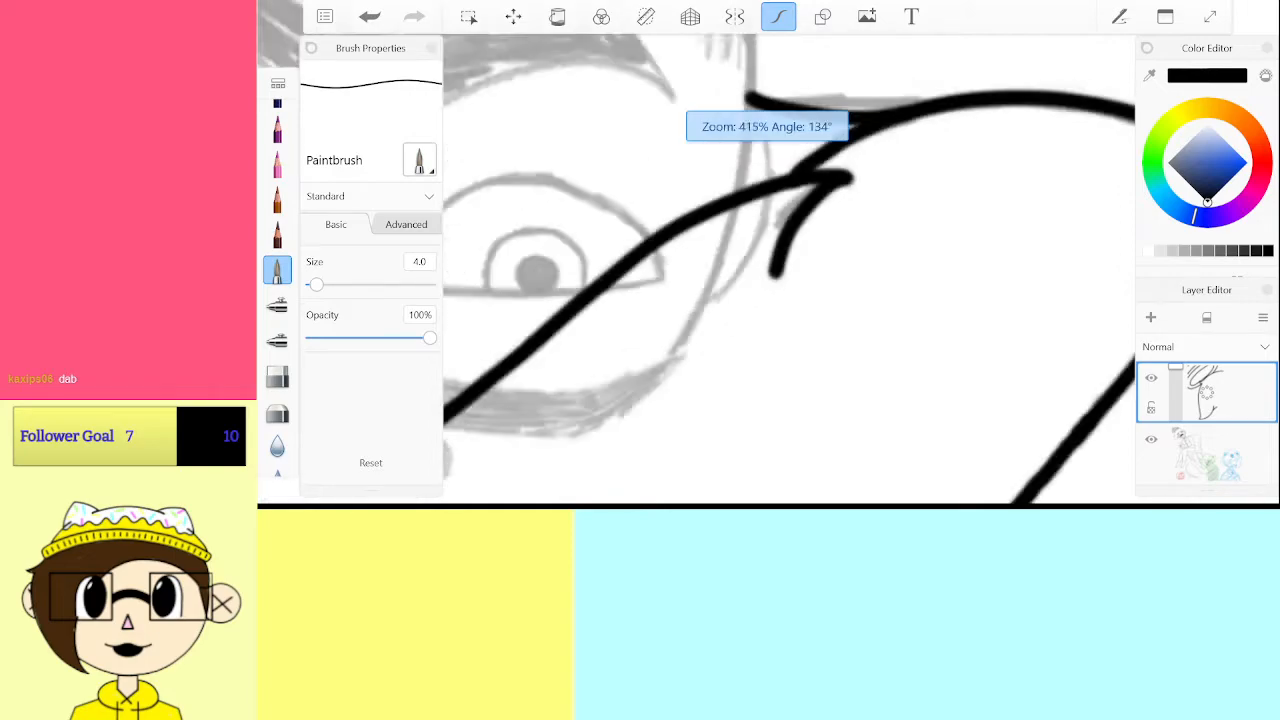
scroll(790, 270, "up", 5)
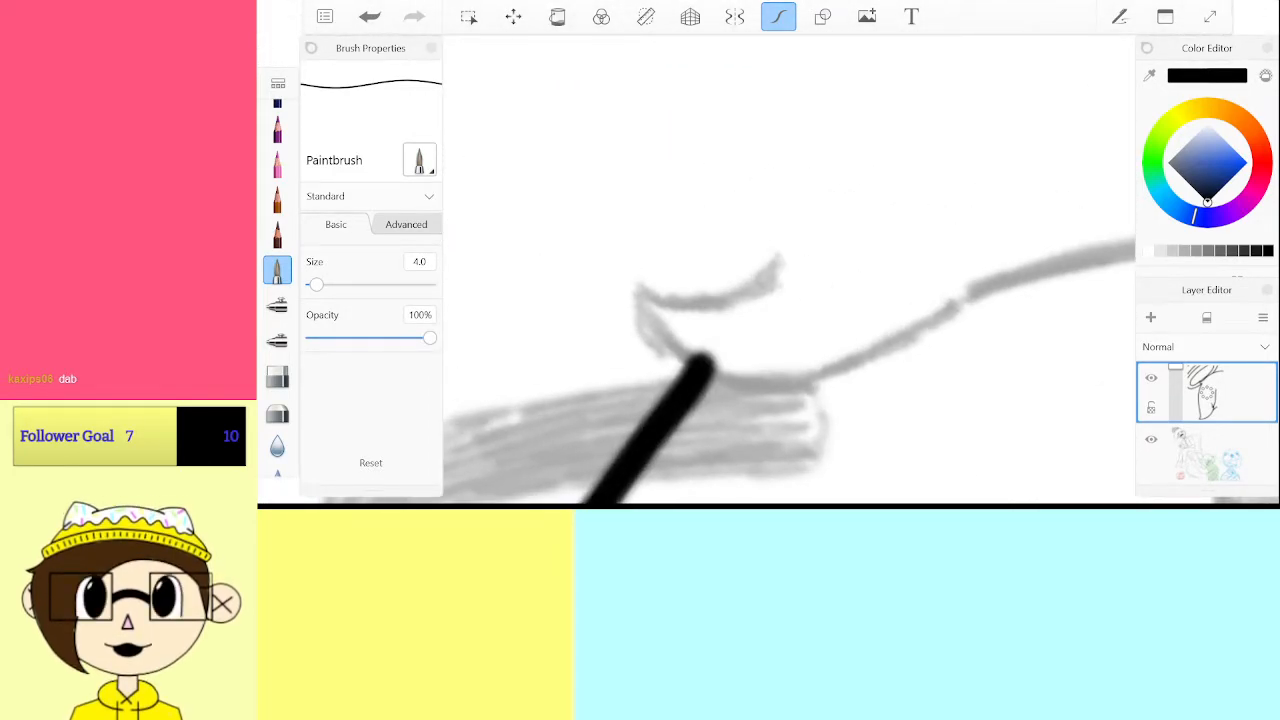
Ink the small curved tuft at the end of the hair's upper outline, following the pencil sketch
scroll(790, 270, "down", 5)
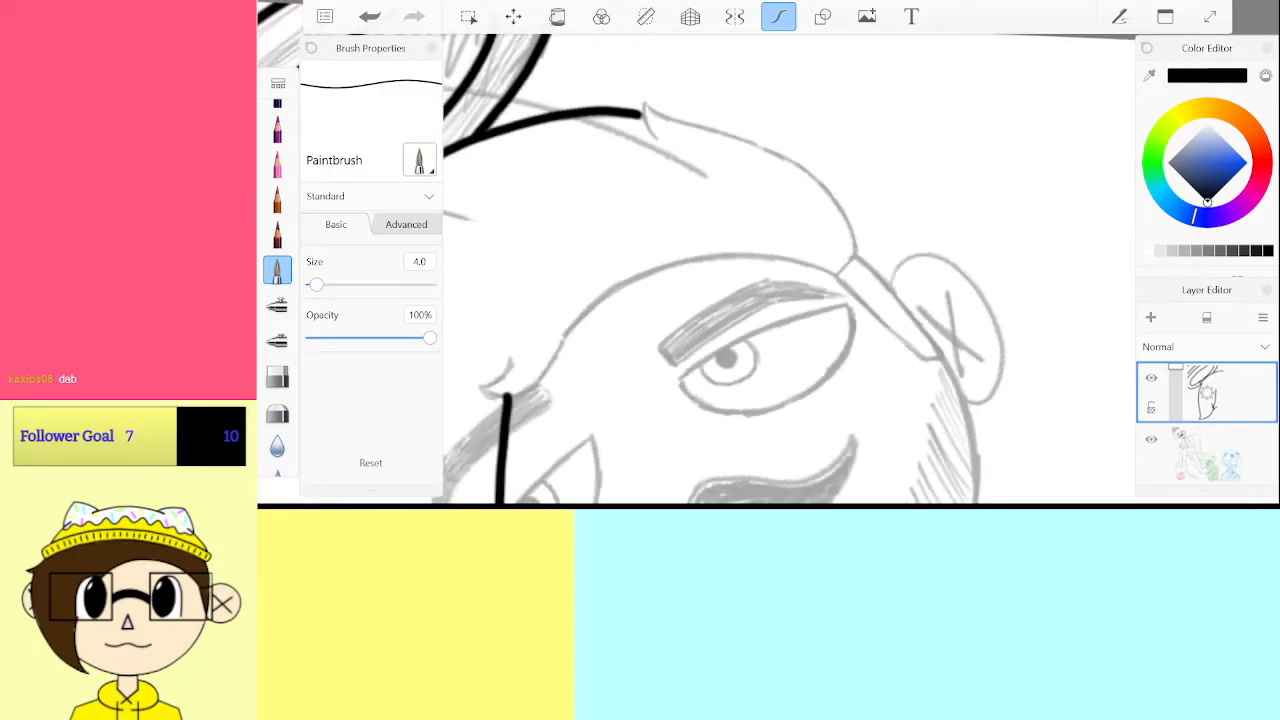
scroll(556, 384, "up", 8)
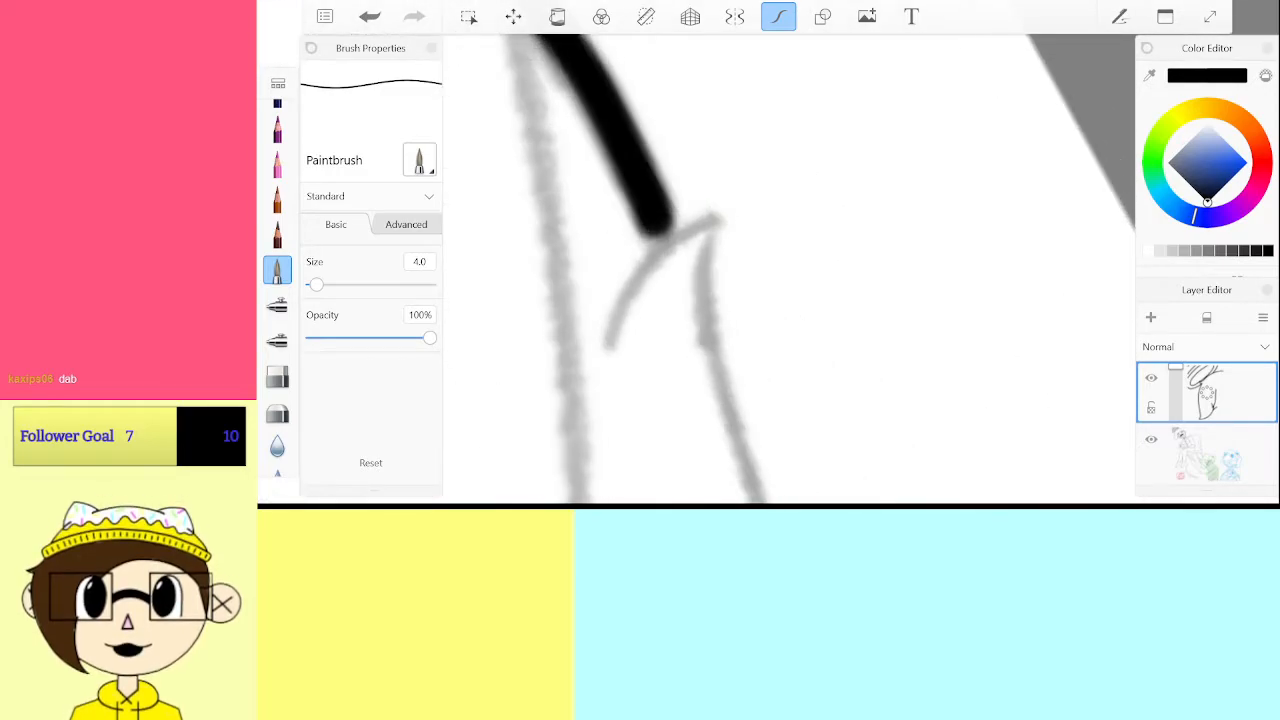
mouse_move(556, 384)
left_mouse_down()
mouse_move(686, 262)
mouse_move(786, 250)
left_mouse_up()
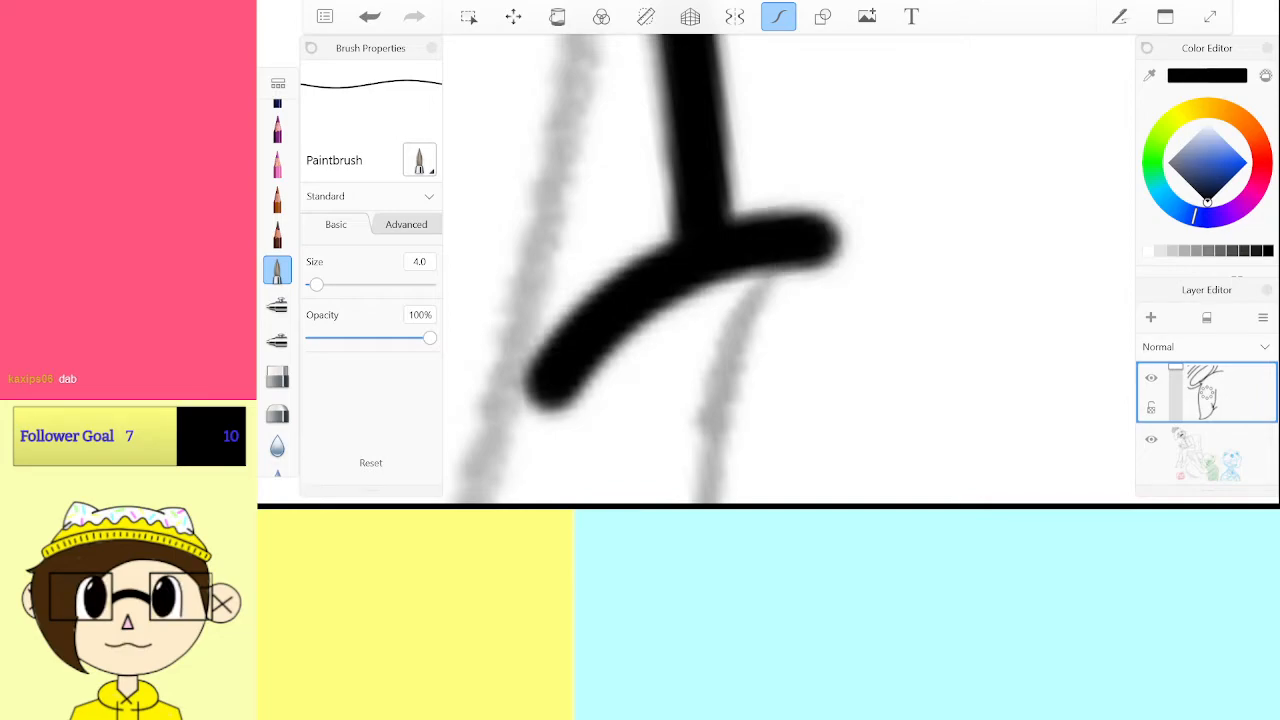
scroll(790, 270, "down", 4)
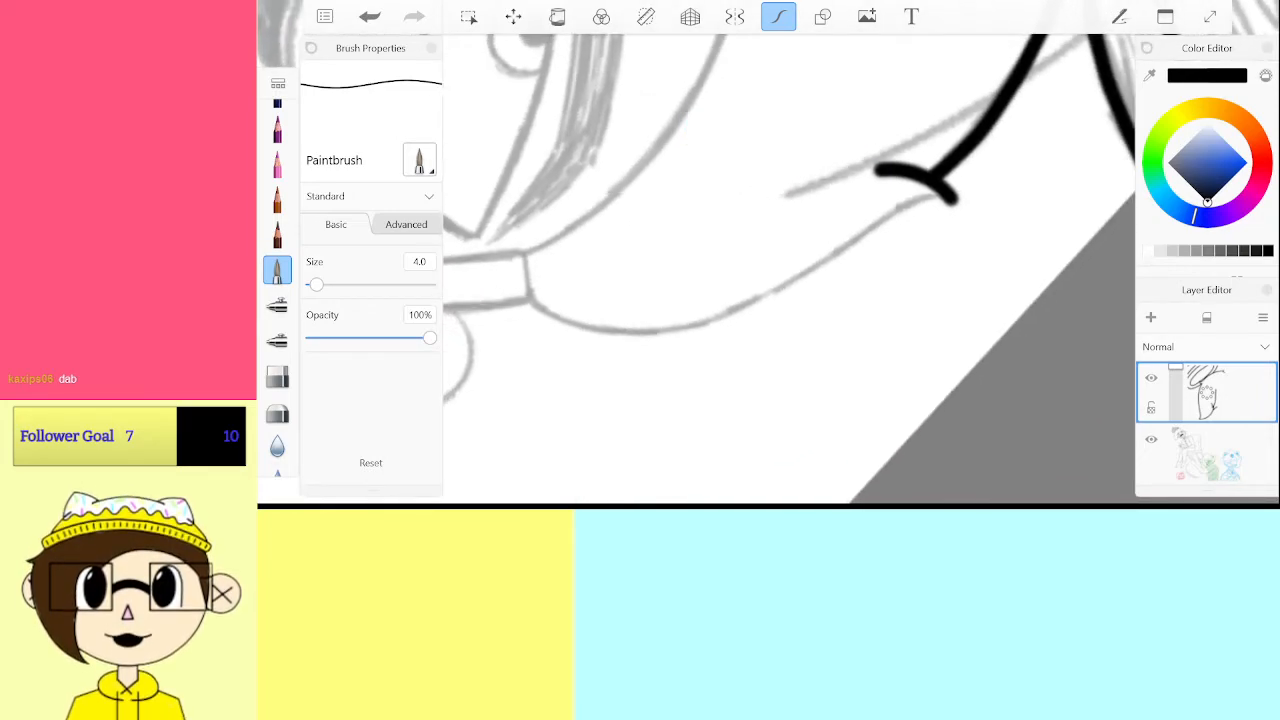
Ink the hair's outer outline as one smooth curve from the top tuft to the end above the sideburn
scroll(790, 270, "up", 4)
scroll(790, 270, "down", 1)
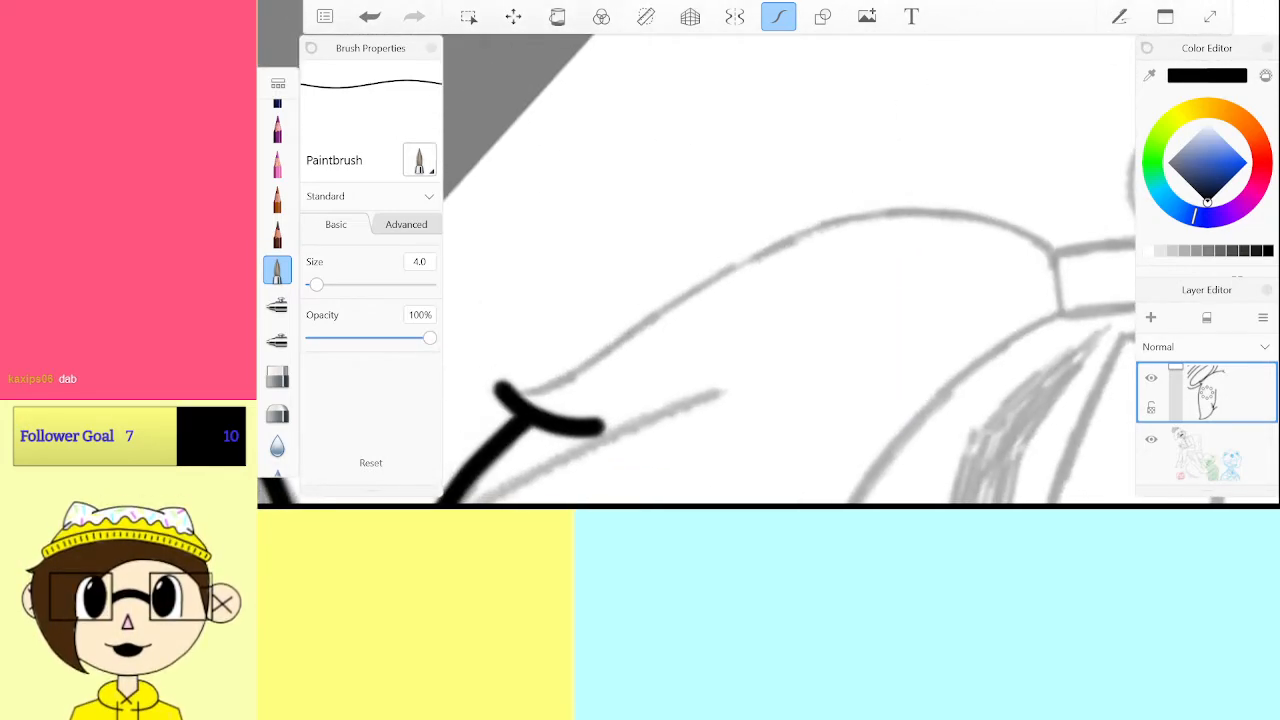
left_click_drag(565, 375, 690, 294)
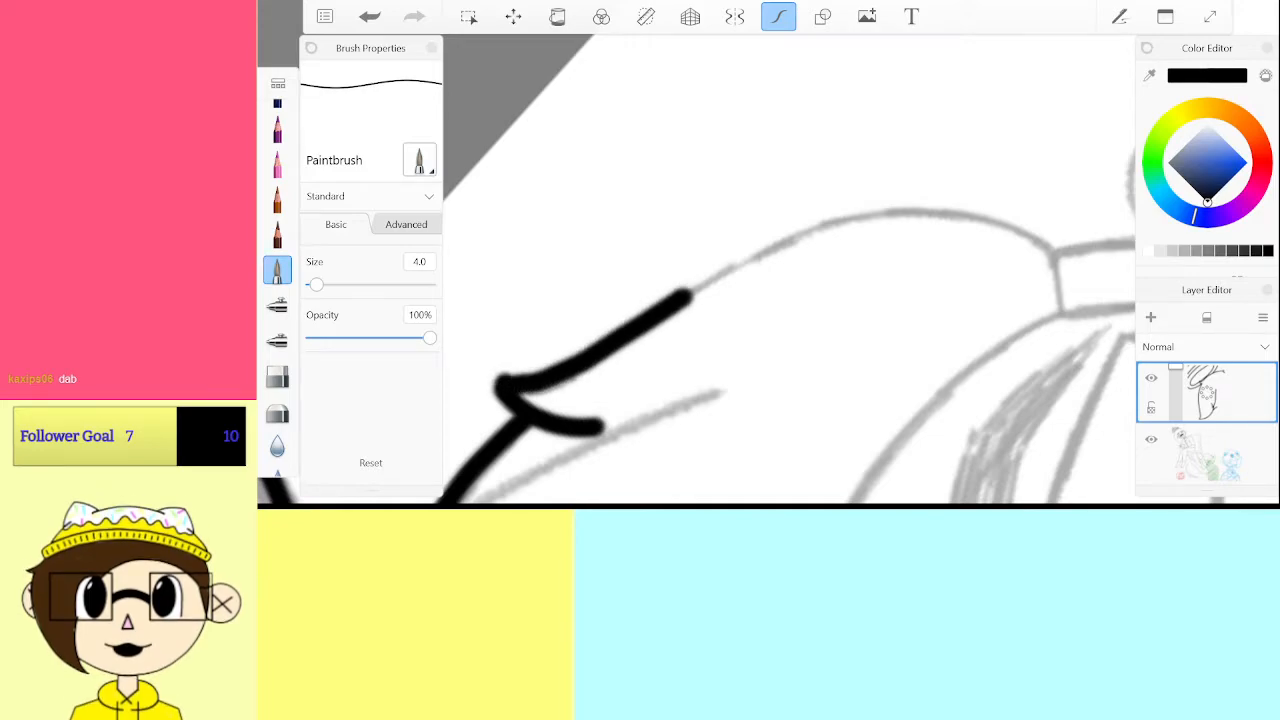
mouse_move(900, 210)
left_mouse_down()
mouse_move(979, 217)
mouse_move(1045, 242)
left_mouse_up()
key("ctrl+z")
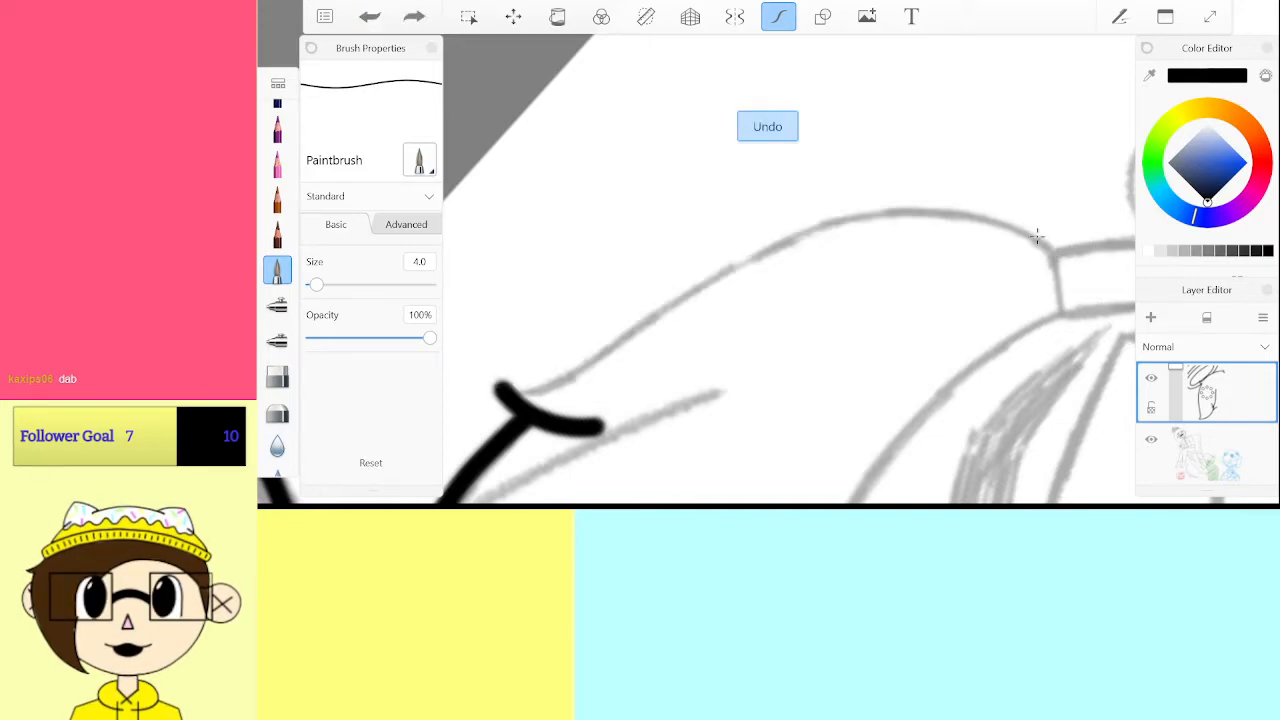
left_click_drag(858, 215, 750, 265)
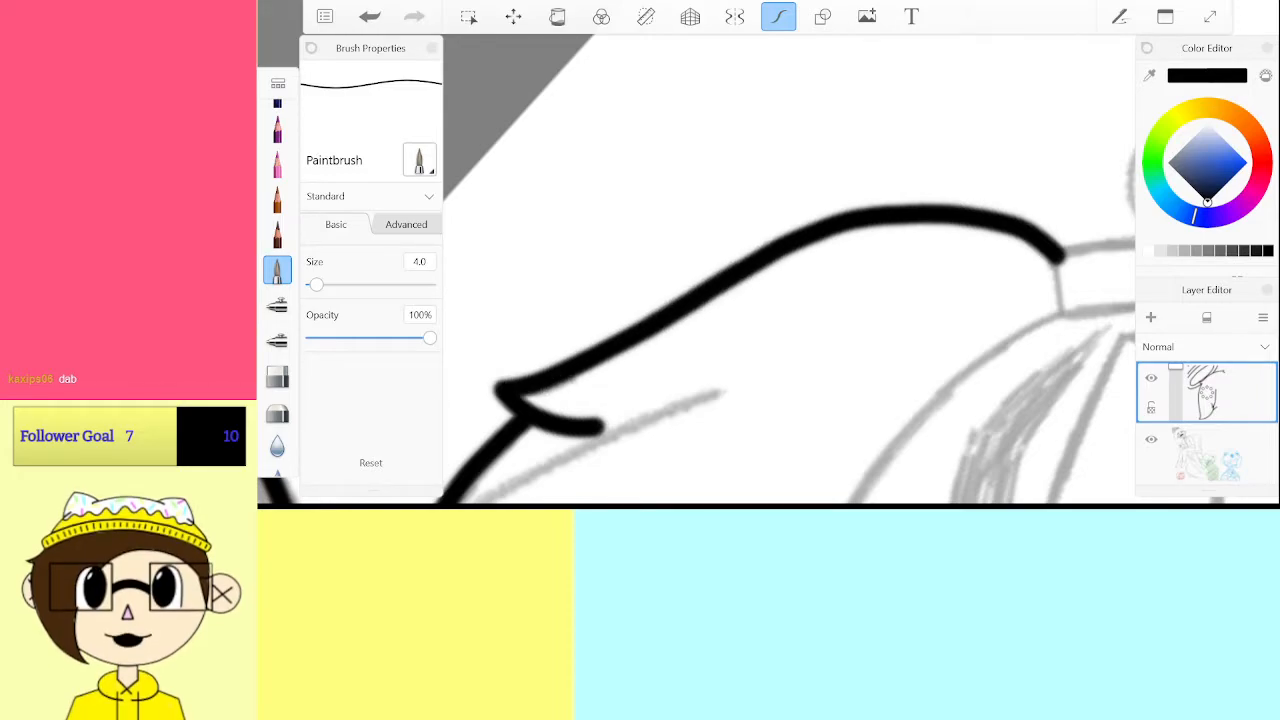
Ink the short curved flick at the fringe's parting above the eyebrow
scroll(790, 270, "down", 5)
scroll(700, 270, "up", 8)
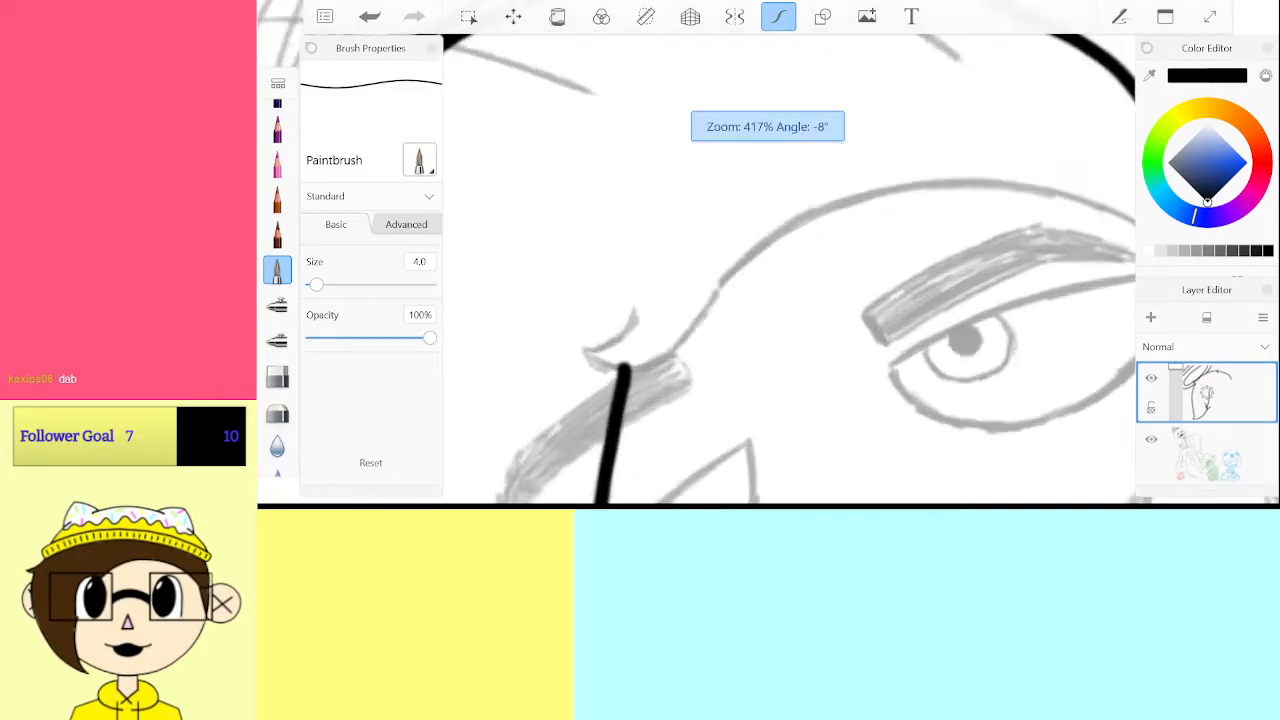
mouse_move(592, 353)
left_mouse_down()
mouse_move(574, 355)
mouse_move(766, 251)
left_mouse_up()
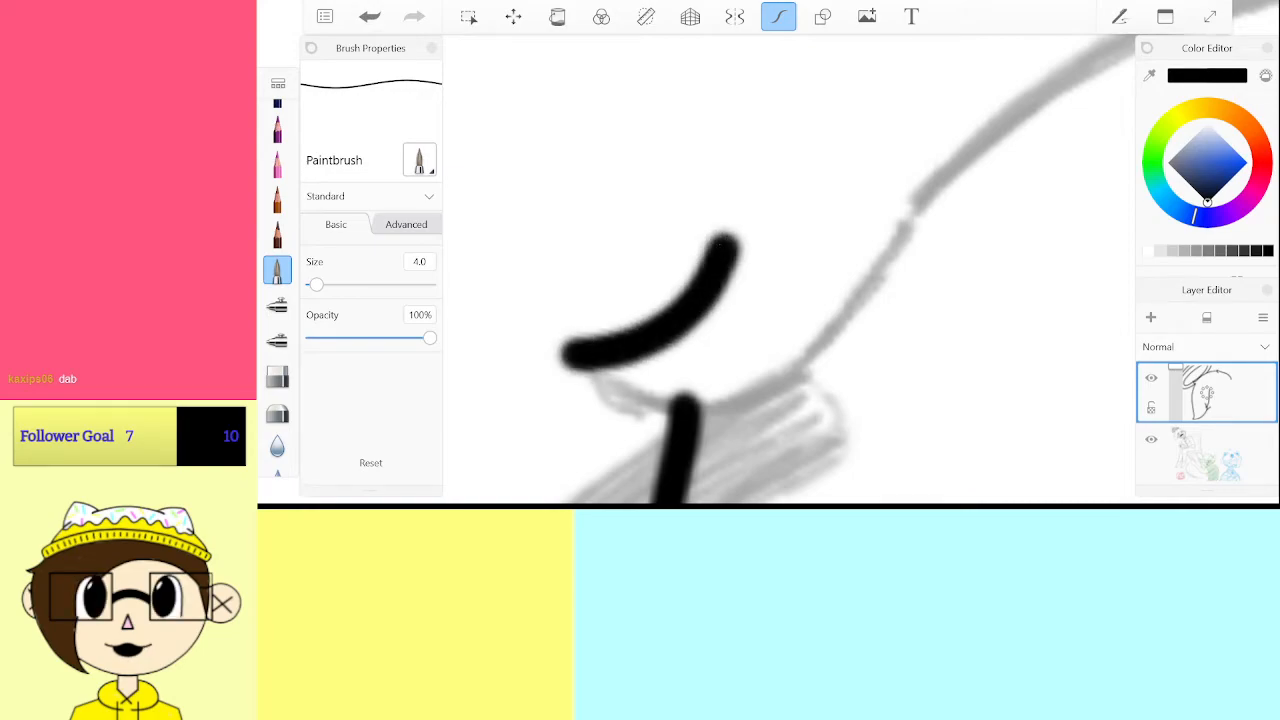
Ink the fringe's lower edge over the forehead, from the parting flick to the top of the sideburn
scroll(790, 270, "down", 3)
scroll(790, 270, "up", 5)
scroll(790, 270, "right", 1)
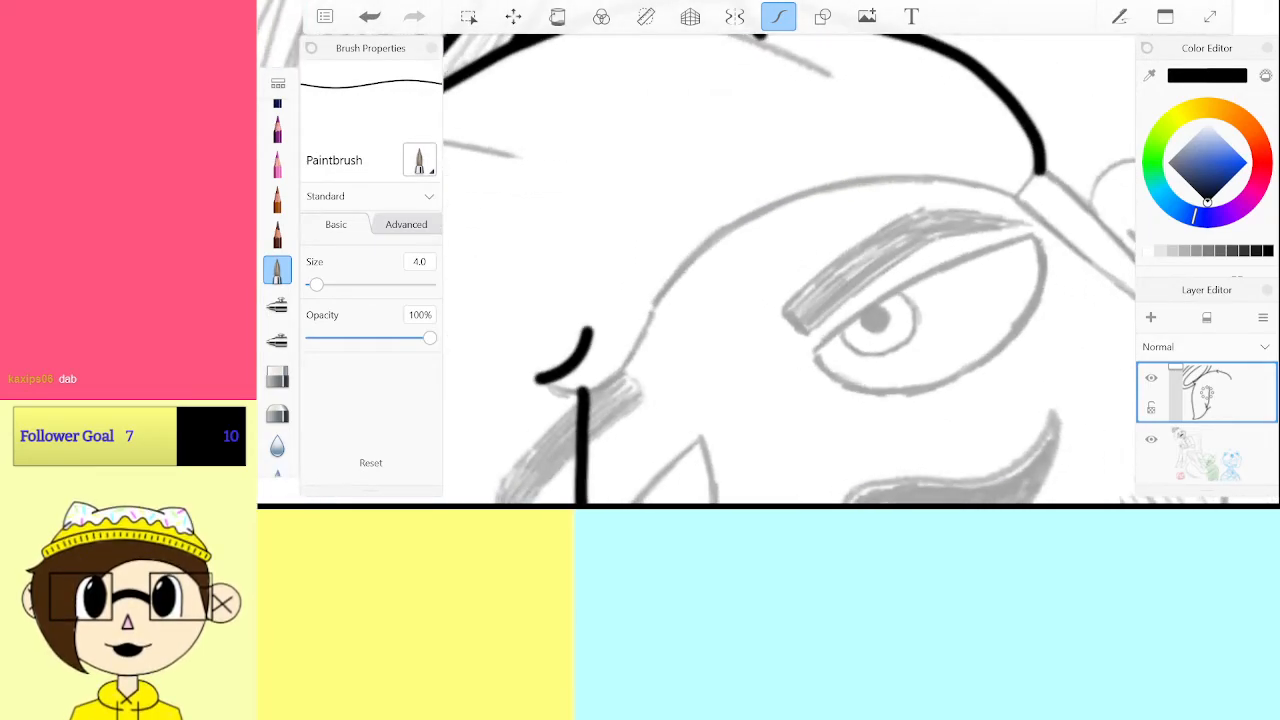
left_click_drag(540, 378, 574, 392)
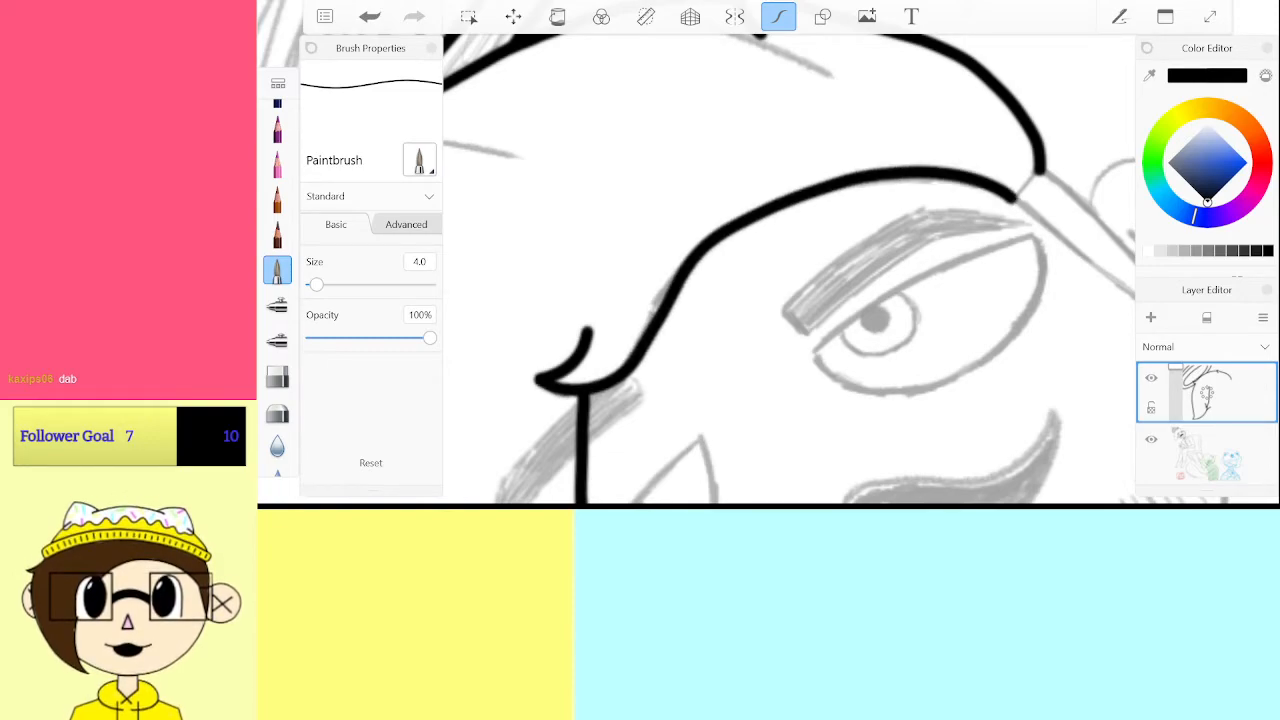
key("ctrl+z")
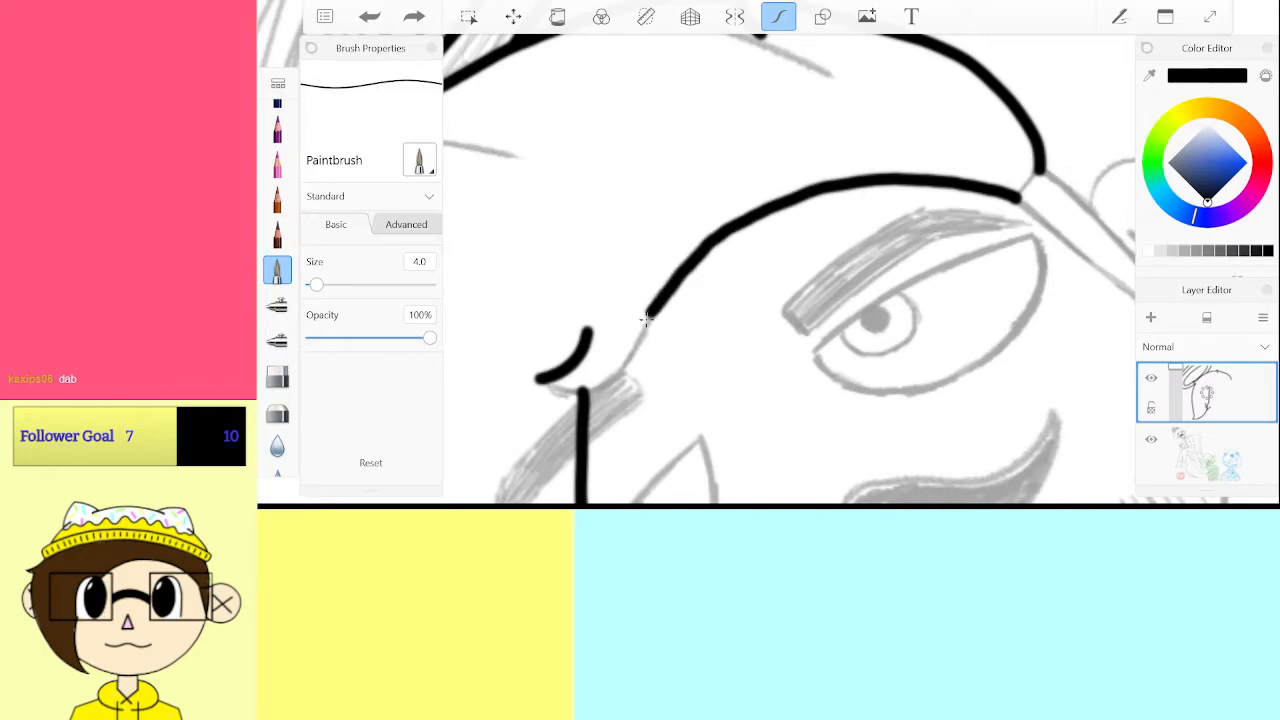
left_click_drag(564, 388, 540, 380)
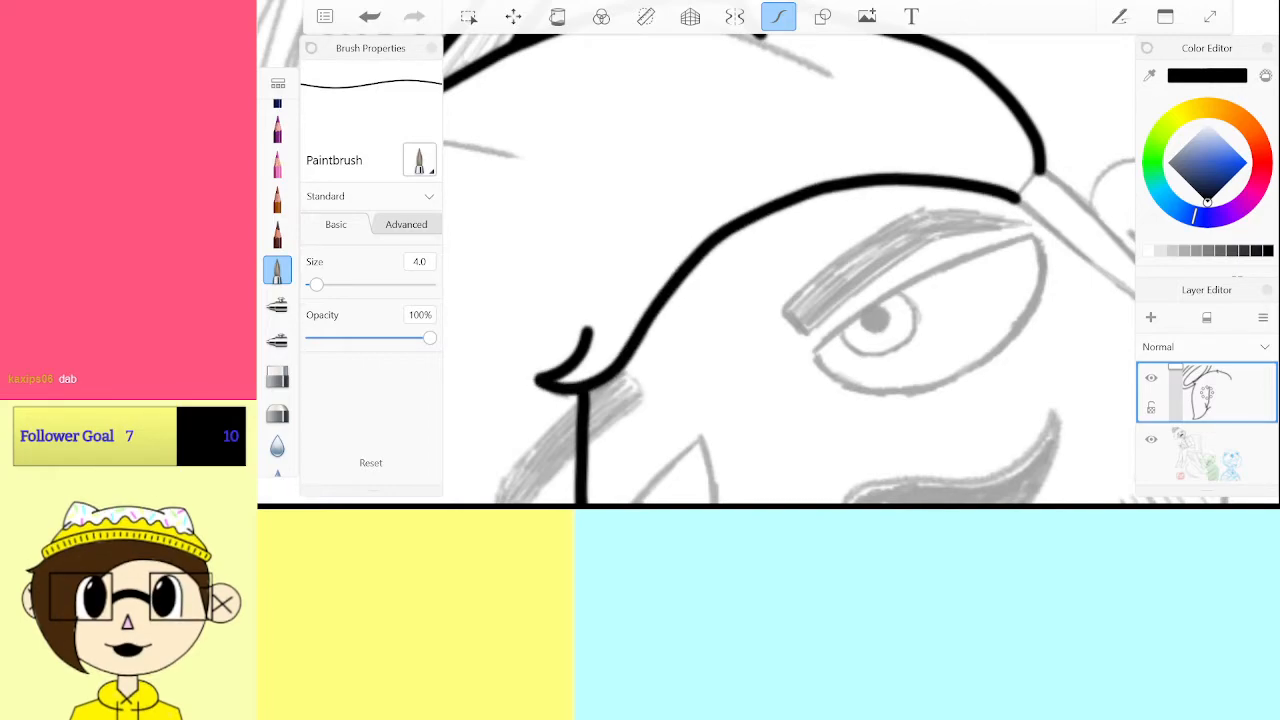
Close the hair shape above the sideburn with a short line joining the outer outline to the fringe's edge
scroll(700, 270, "down", 3)
scroll(780, 280, "up", 3)
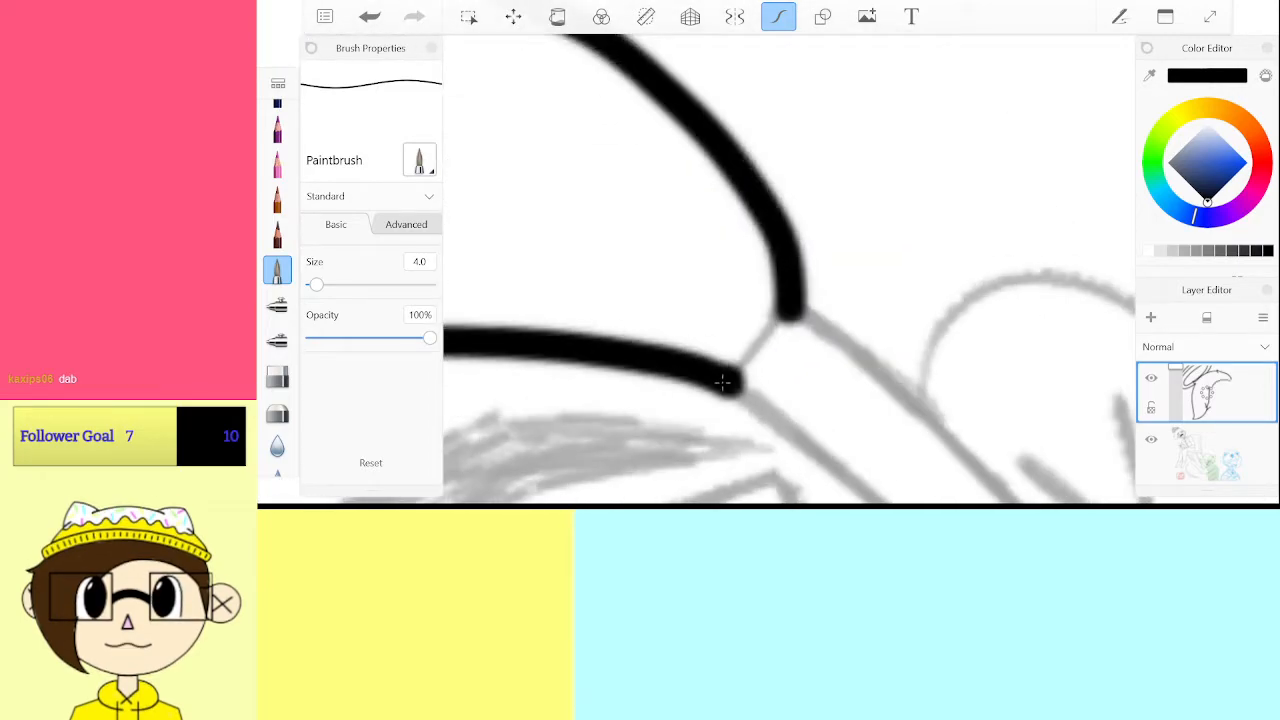
left_click_drag(722, 382, 790, 312)
key("ctrl+z")
scroll(760, 300, "up", 3)
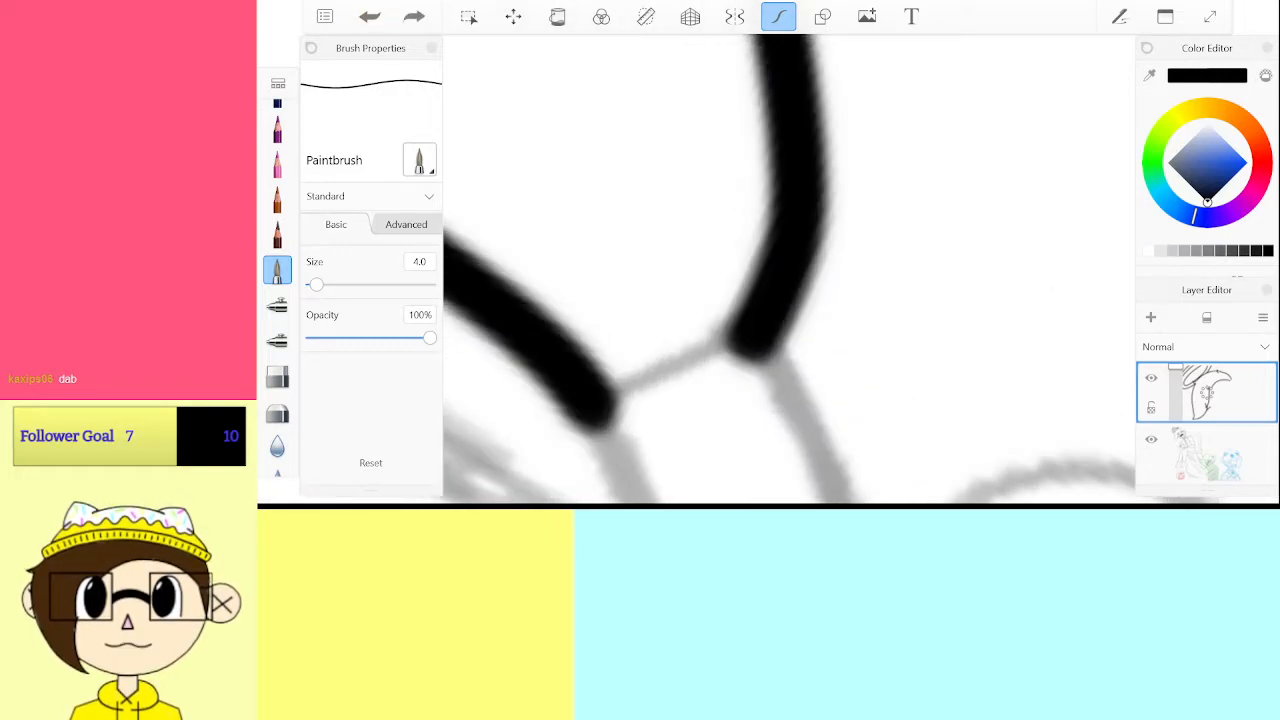
left_click_drag(600, 412, 750, 335)
scroll(700, 270, "down", 3)
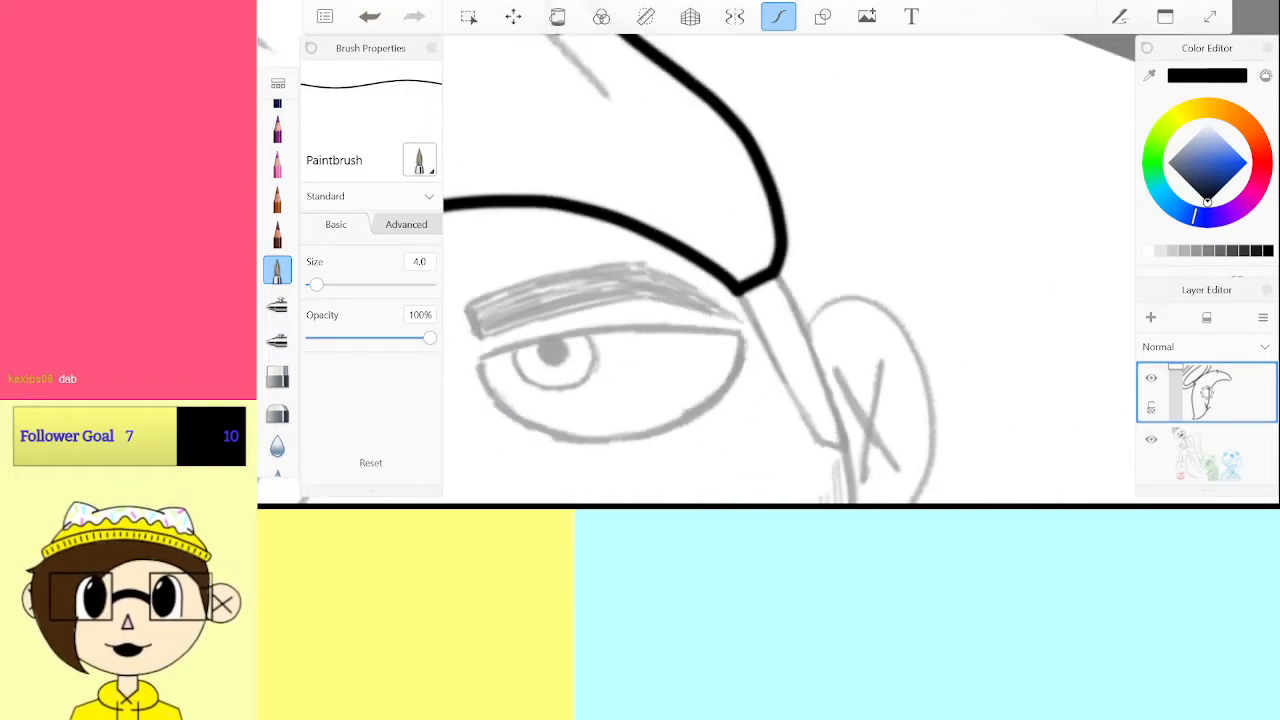
Ink the upper part of the cheek outline from the hair's inner edge past the side lock toward the jaw
scroll(561, 423, "down", 5)
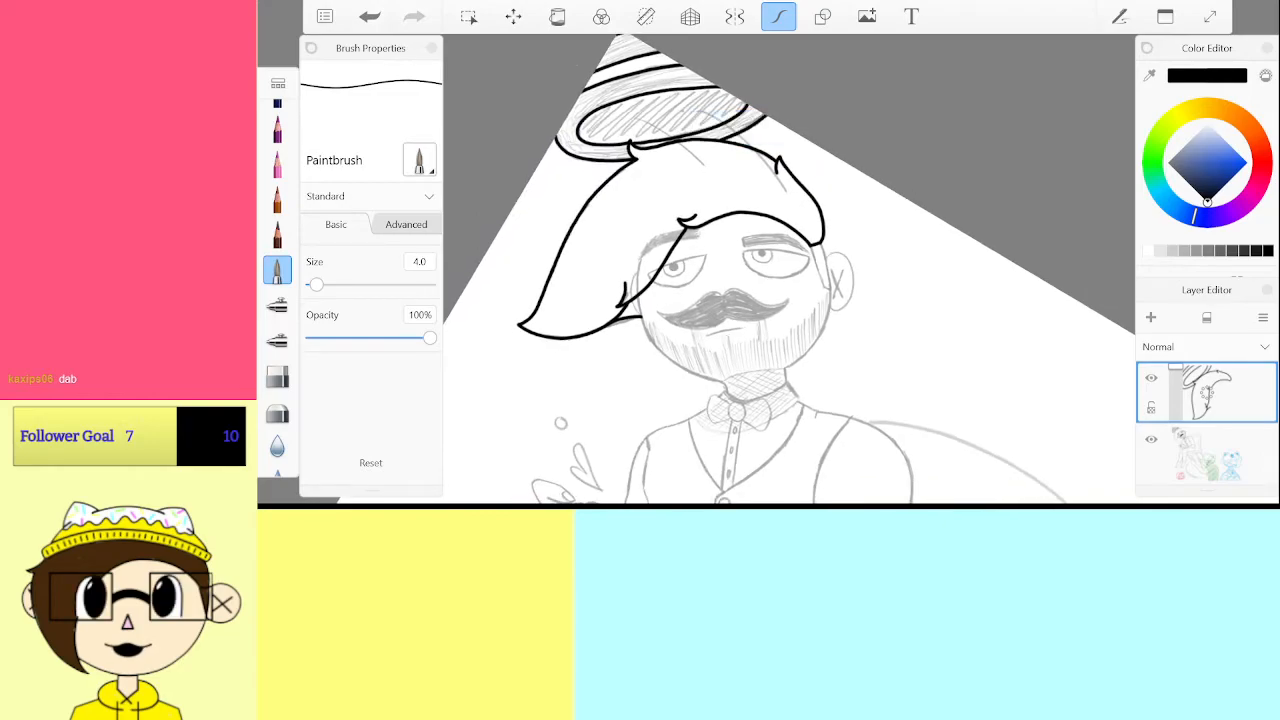
scroll(561, 423, "up", 10)
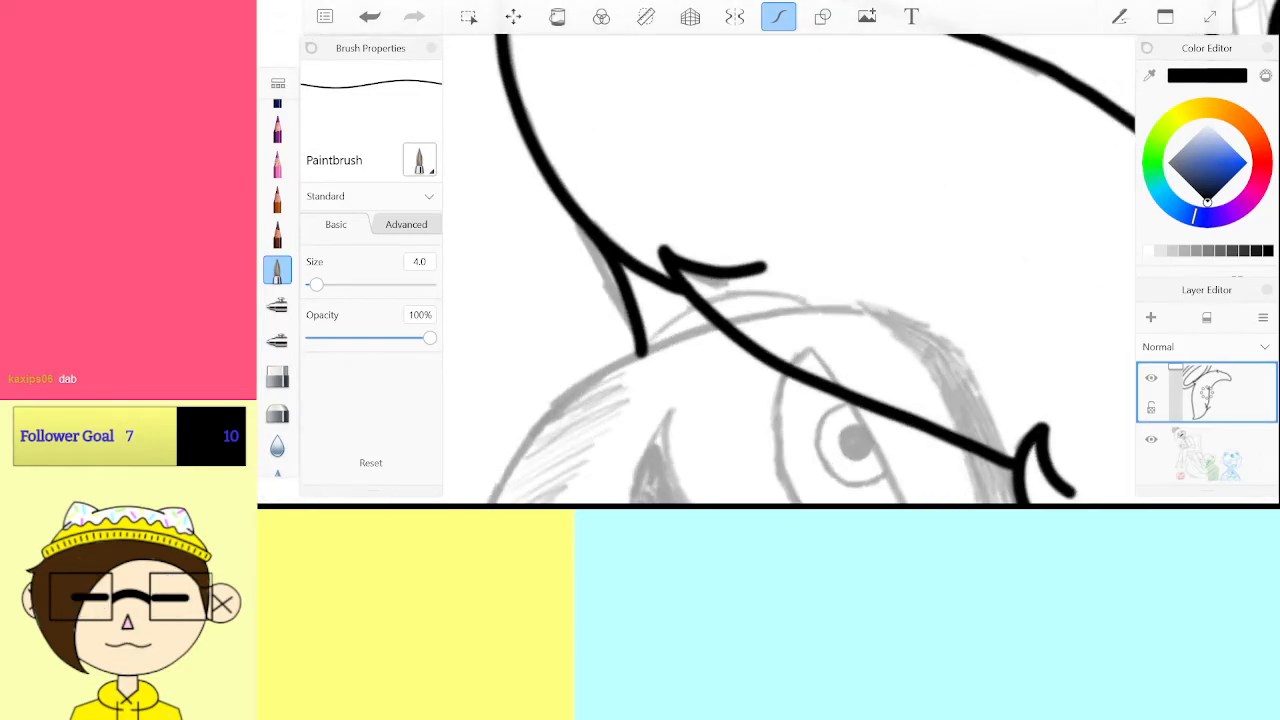
scroll(789, 270, "down", 5)
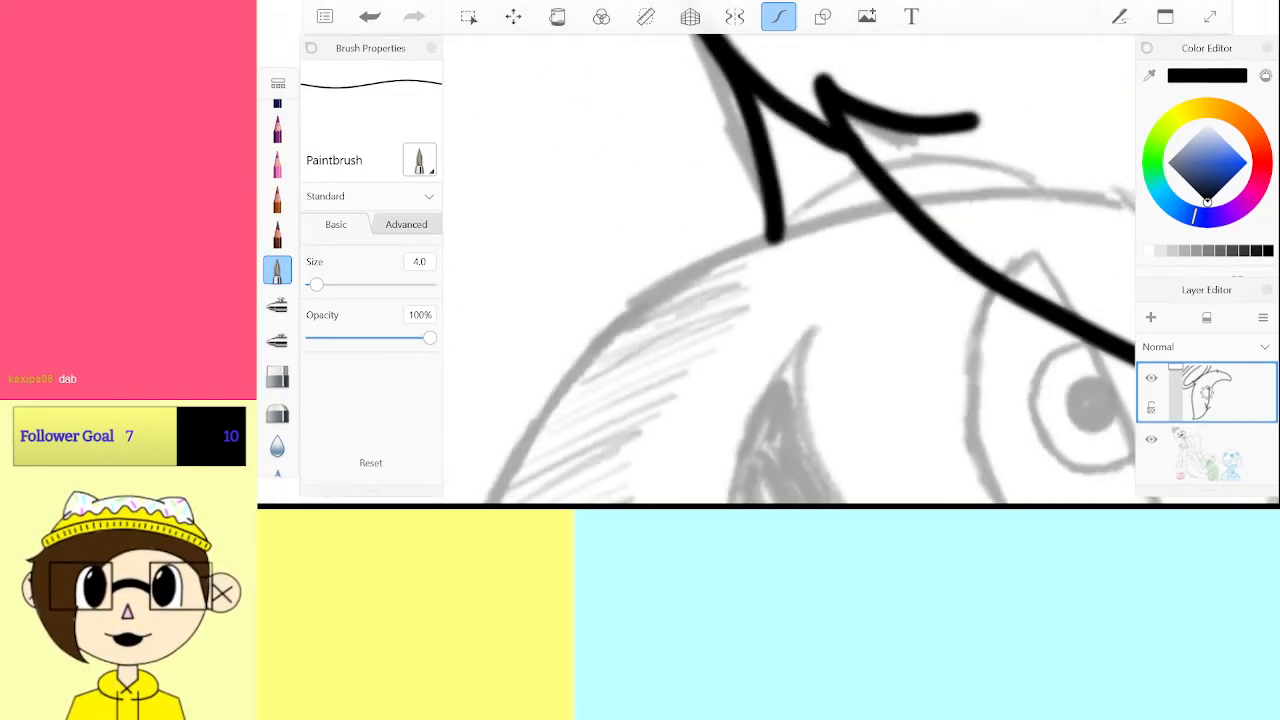
scroll(789, 270, "up", 2)
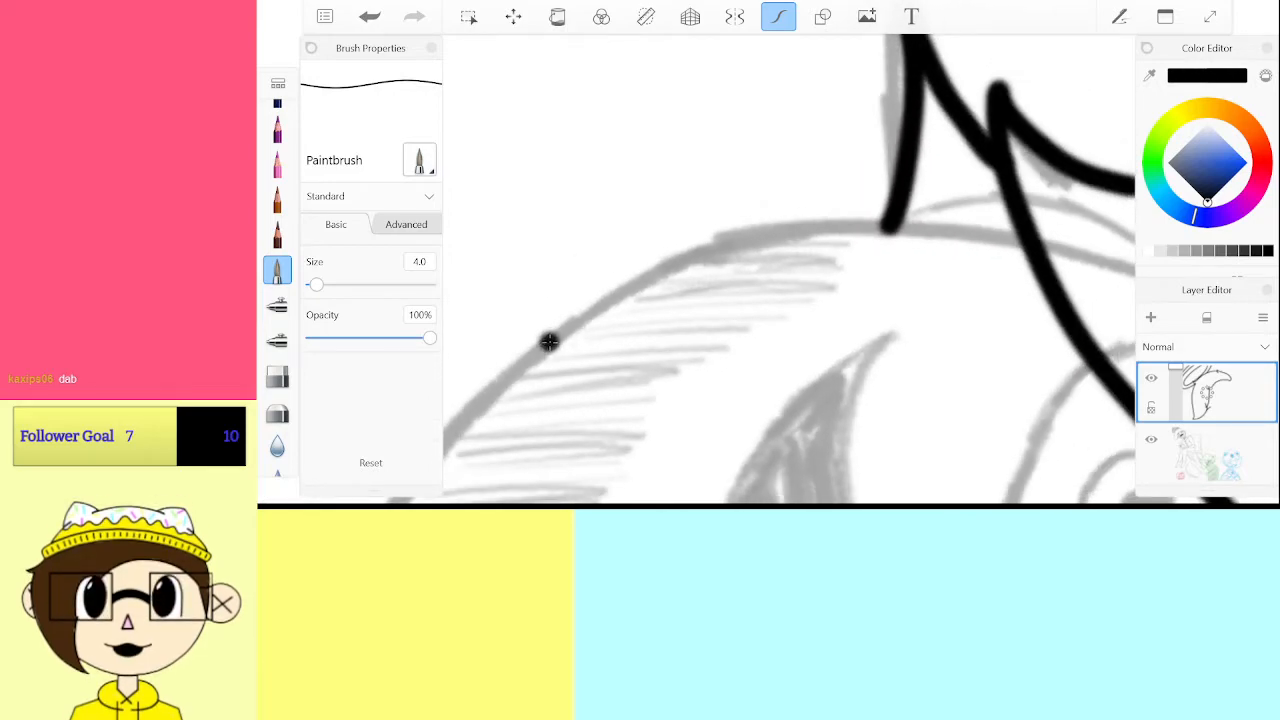
left_click_drag(750, 240, 910, 228)
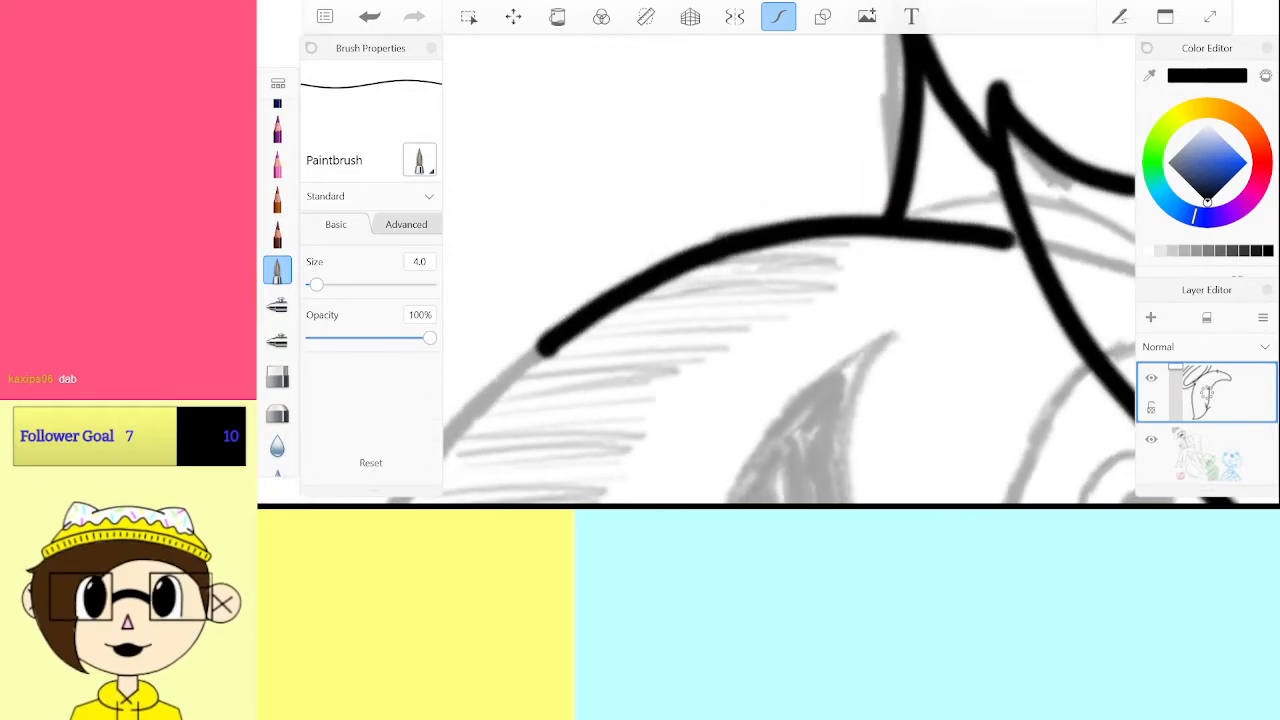
Ink the short arc above the cheek line, from the side lock's end to the hair's inner edge
scroll(1070, 175, "up", 5)
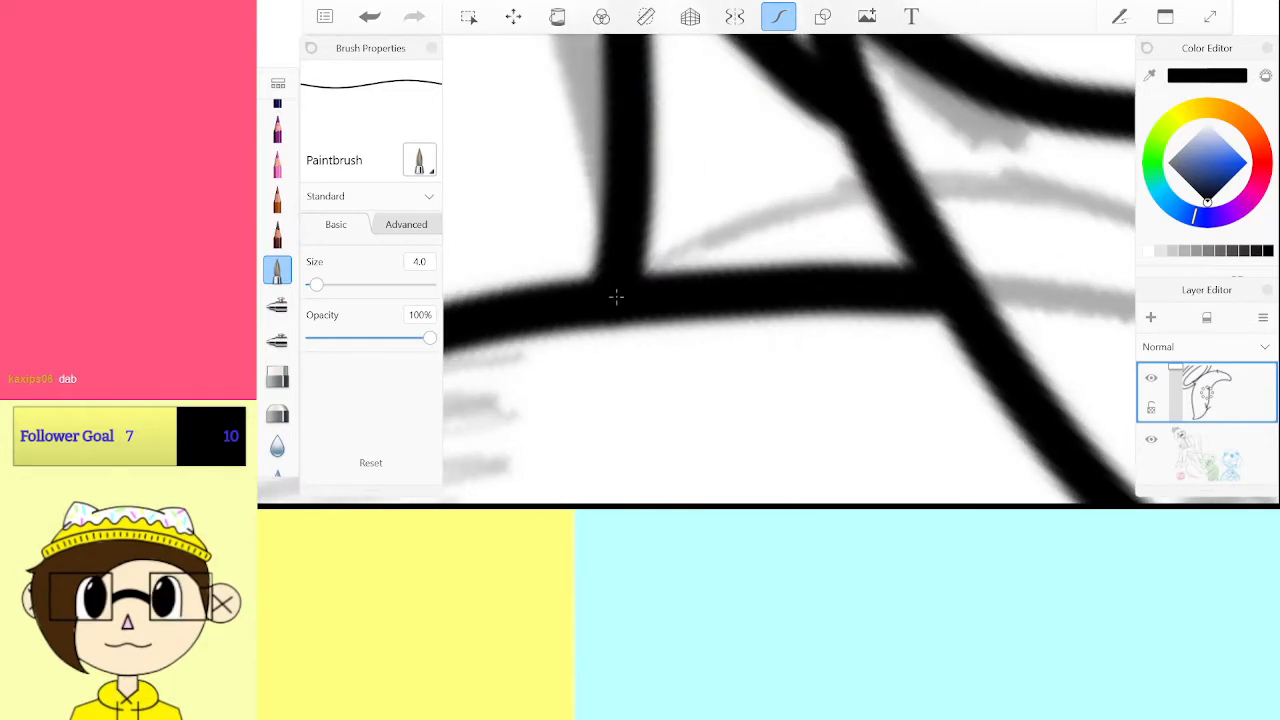
left_click_drag(645, 242, 850, 160)
key("ctrl+z")
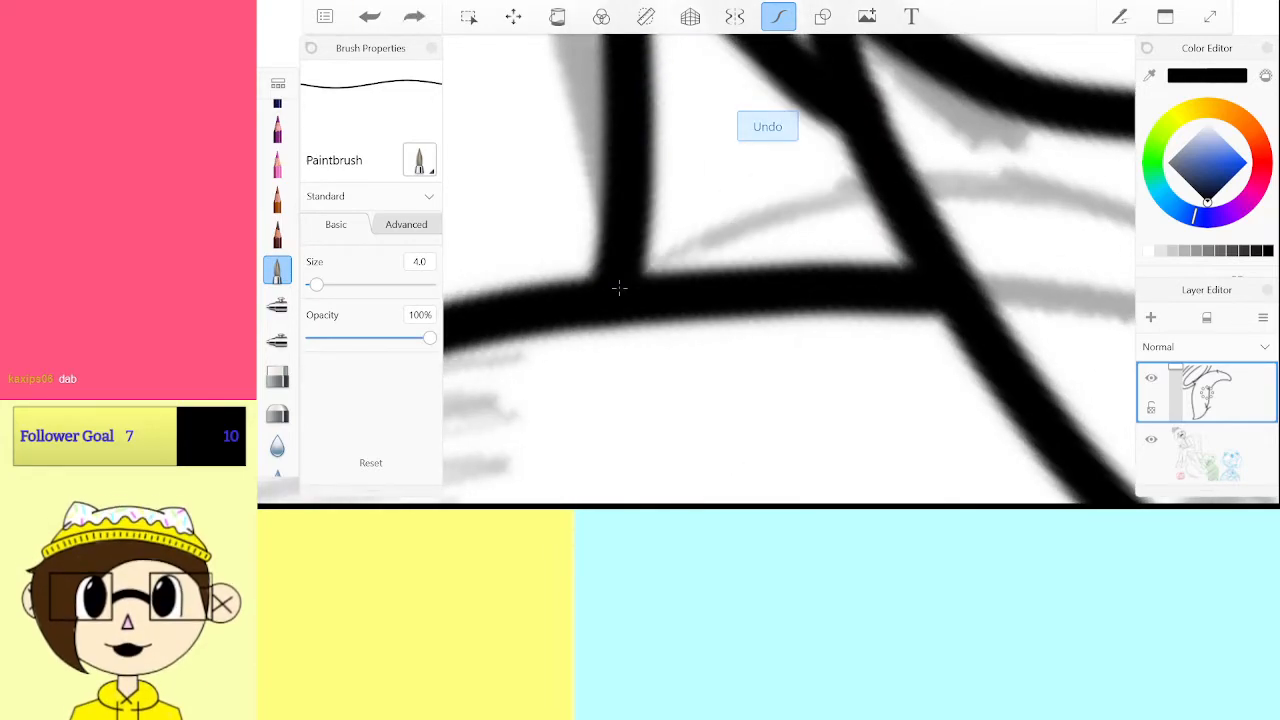
left_click_drag(640, 258, 870, 165)
scroll(767, 270, "down", 6)
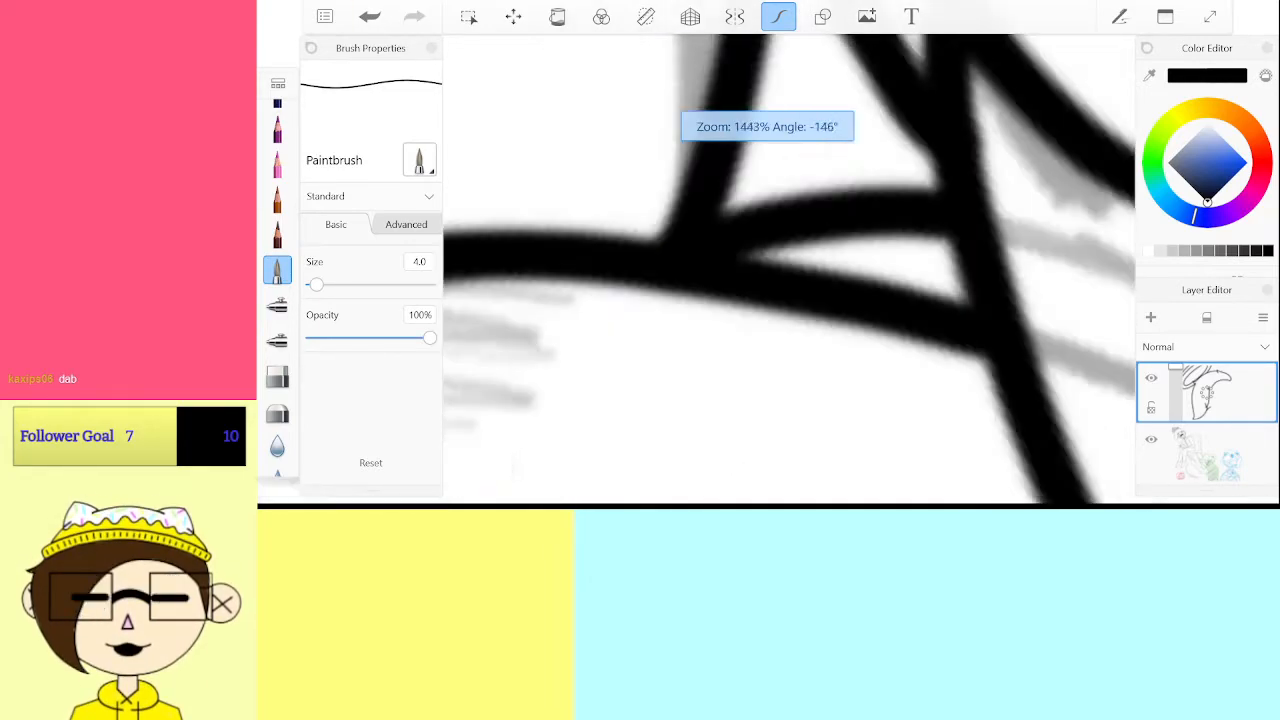
Ink the upper edge of the moustache's left half, from the dip in the middle to the left tip
scroll(767, 270, "down", 2)
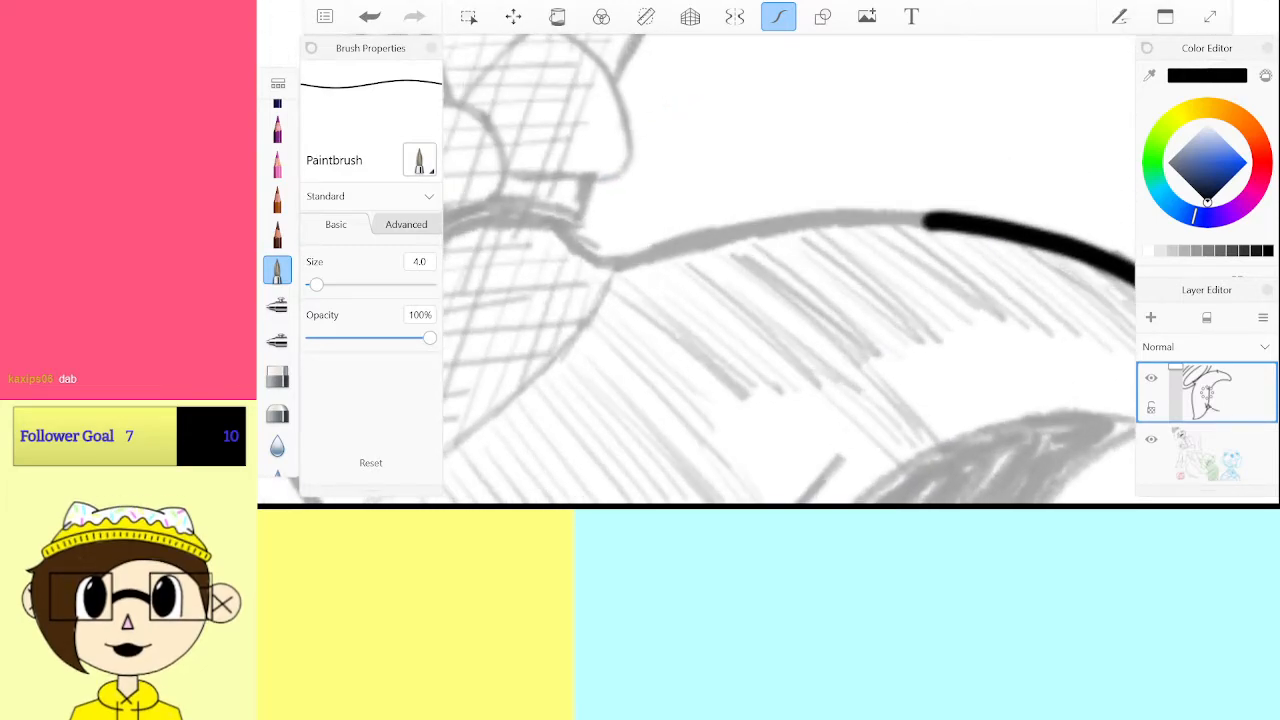
scroll(767, 270, "down", 5)
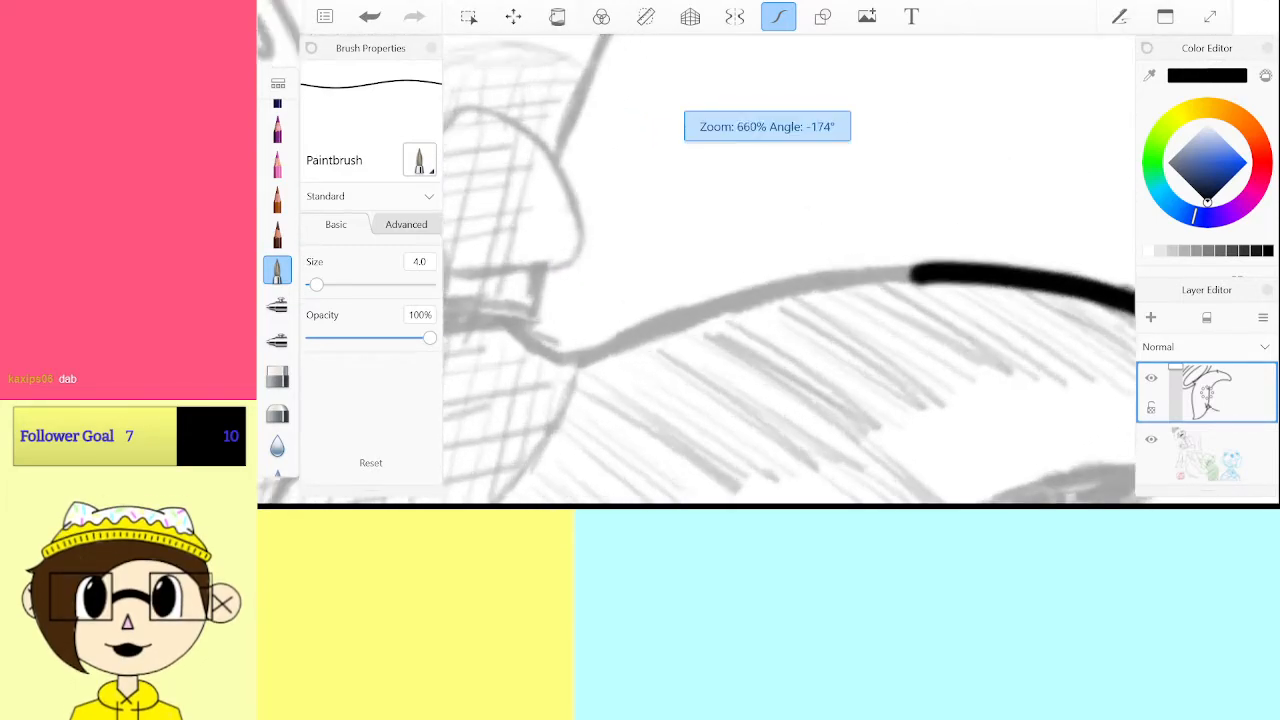
scroll(767, 270, "up", 2)
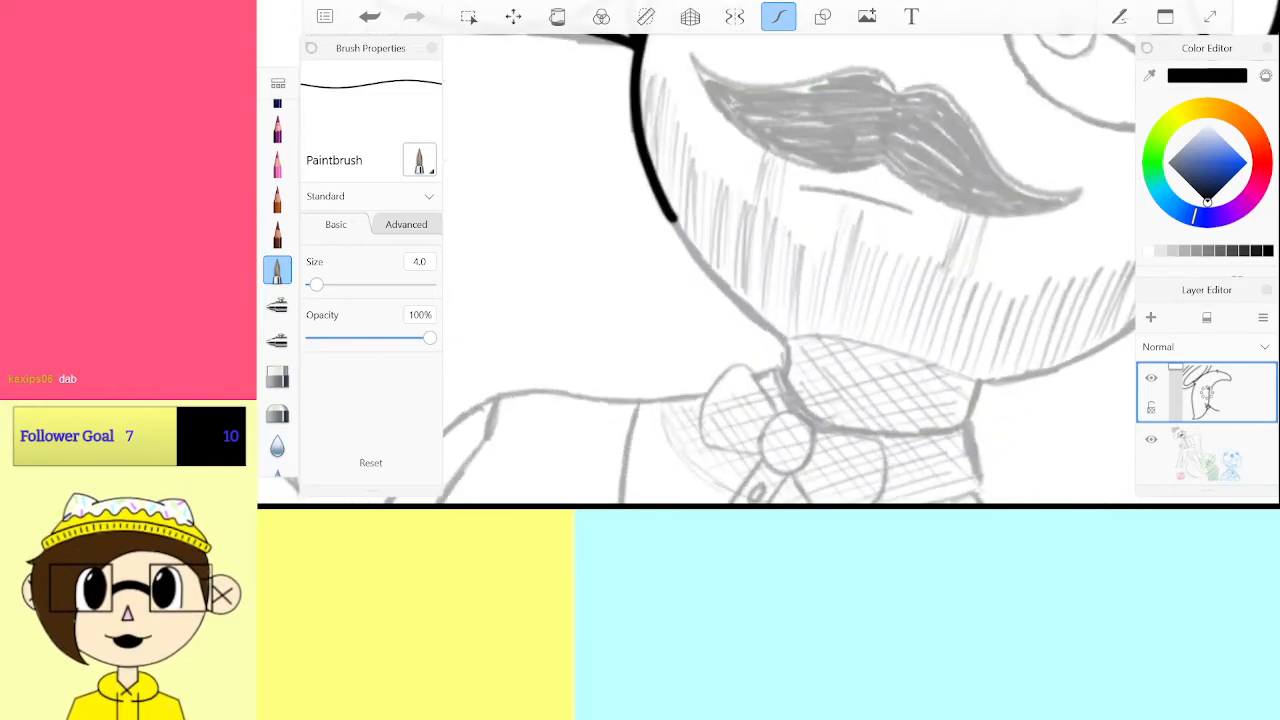
scroll(767, 270, "down", 3)
scroll(767, 270, "up", 2)
scroll(767, 270, "up", 5)
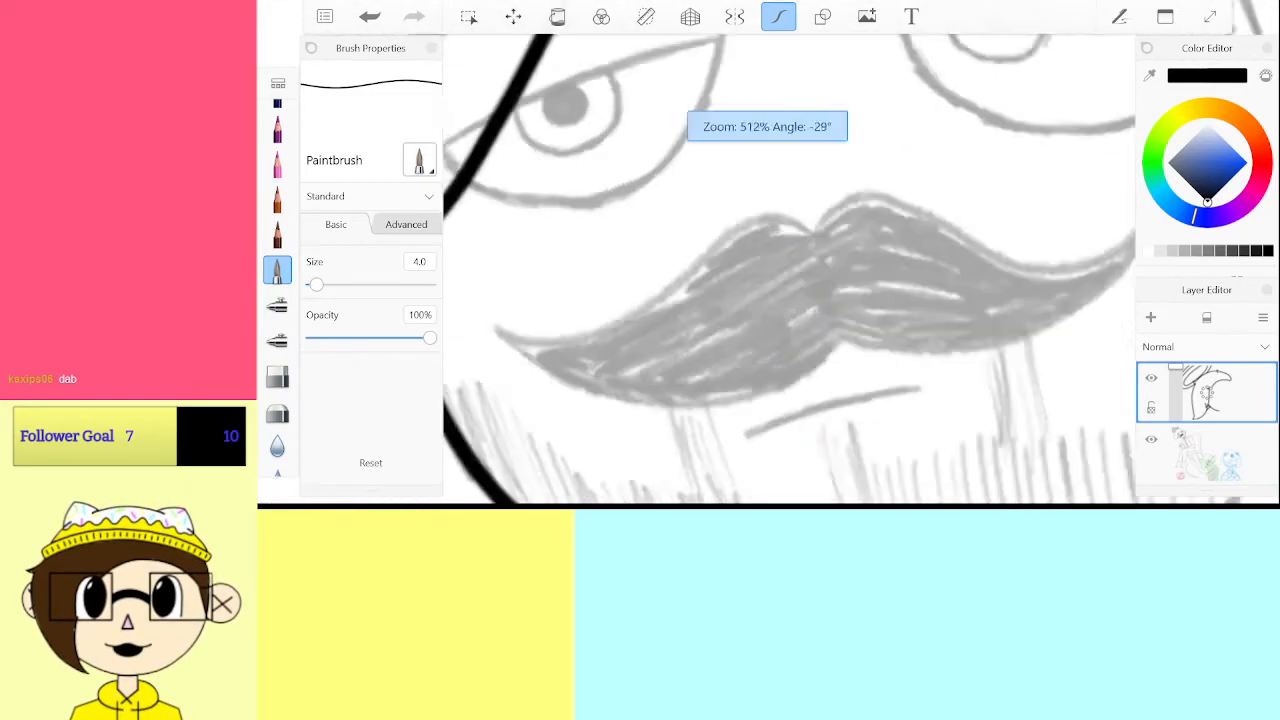
scroll(767, 270, "down", 1)
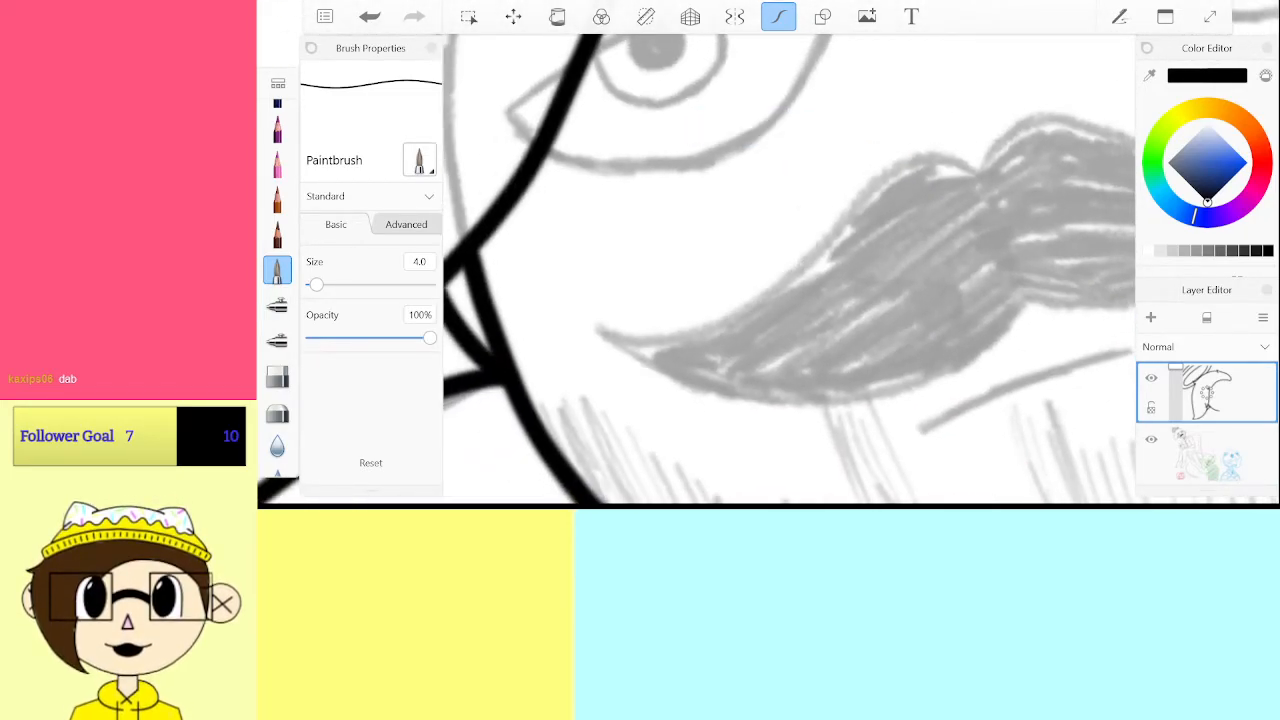
scroll(767, 270, "down", 1)
scroll(767, 270, "up", 2)
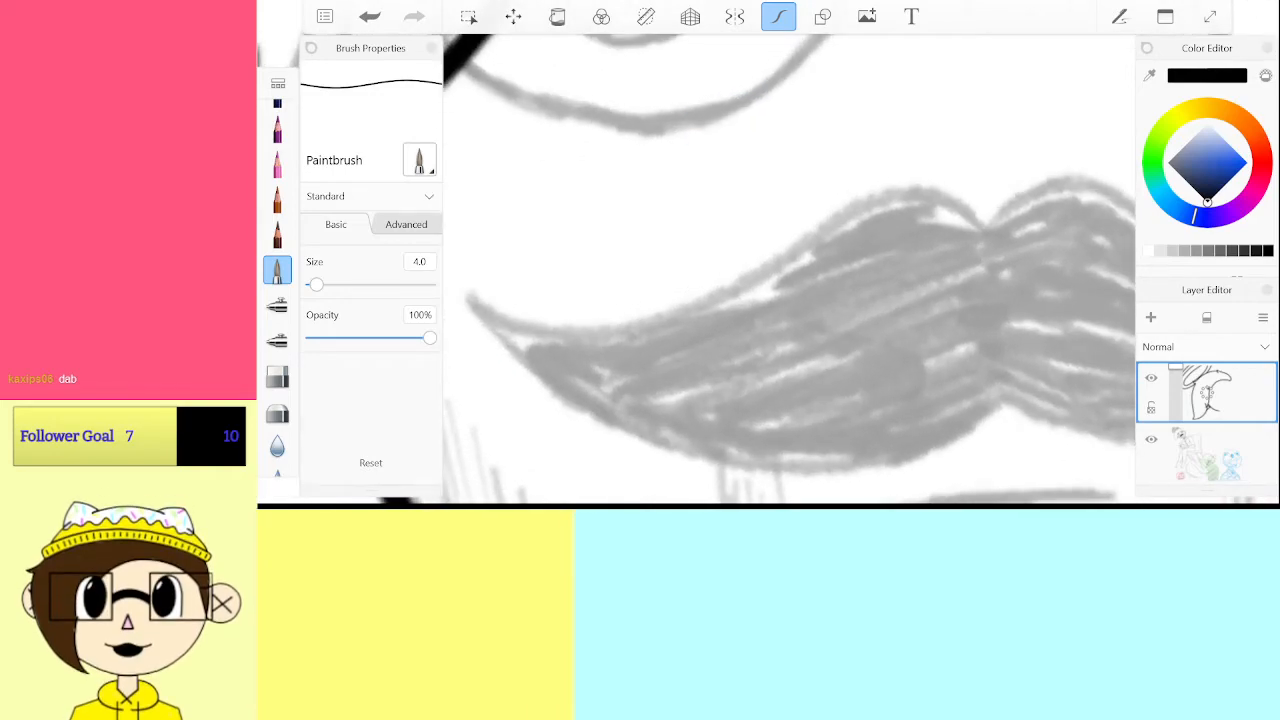
mouse_move(820, 232)
left_mouse_down()
mouse_move(688, 302)
mouse_move(568, 328)
mouse_move(466, 288)
left_mouse_up()
key("ctrl+z")
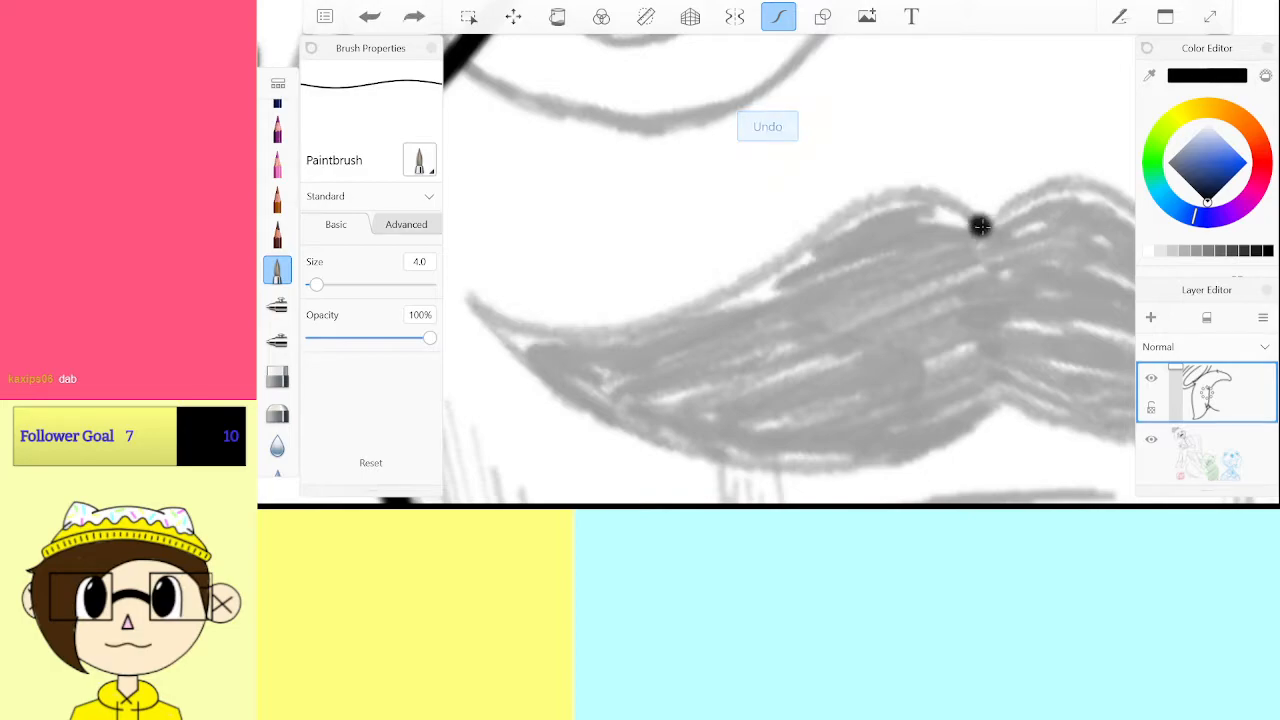
left_click_drag(981, 226, 958, 210)
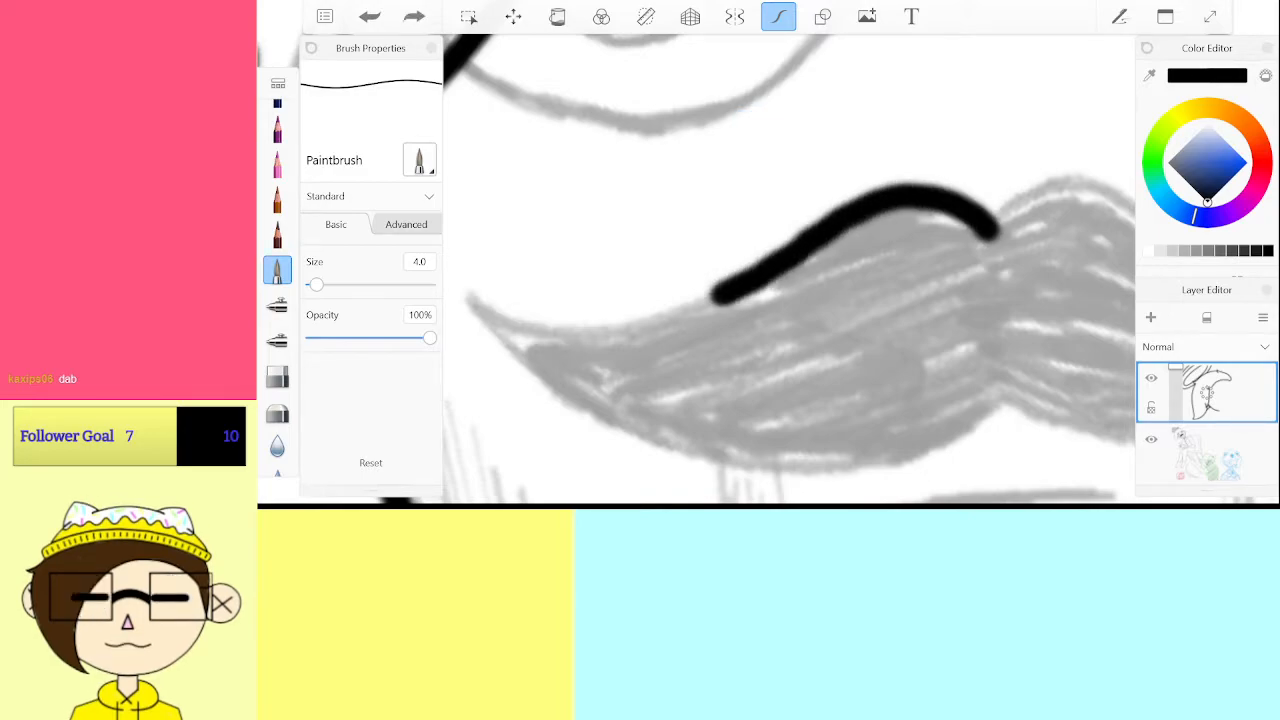
left_click_drag(505, 320, 478, 292)
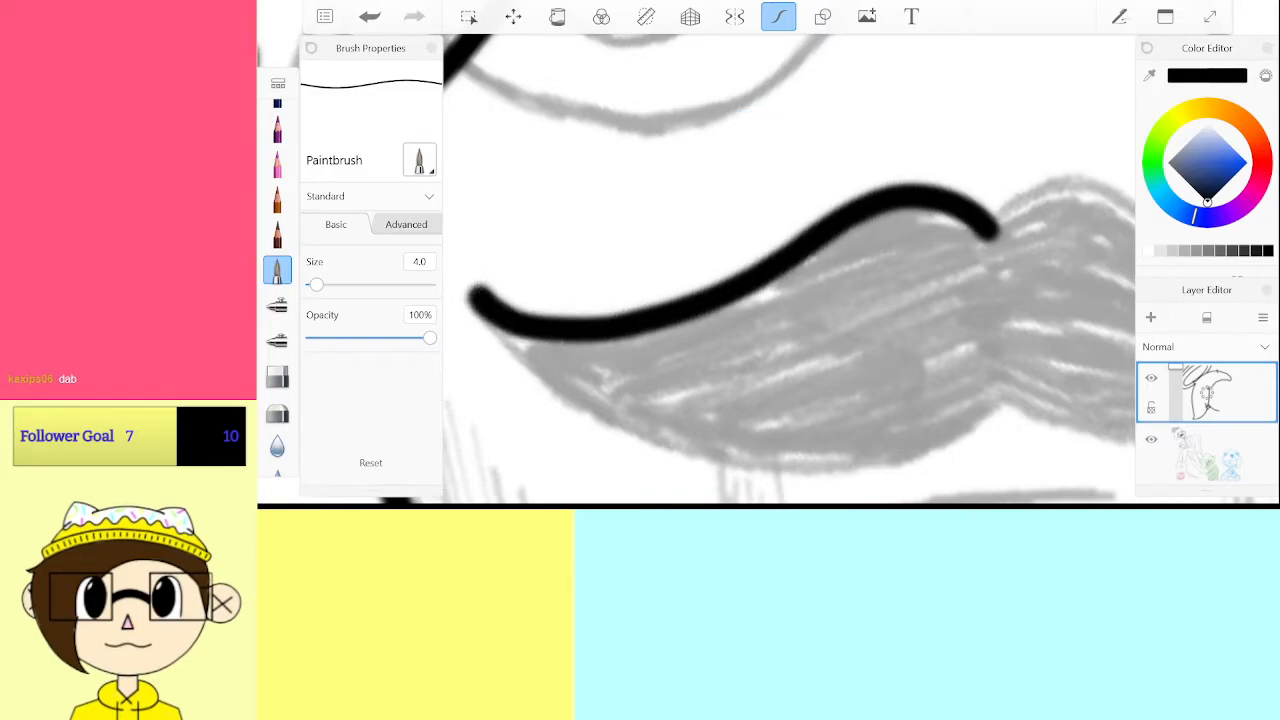
Ink the lower edge of the moustache's left half, from the central notch toward the left tip
scroll(718, 270, "down", 2)
scroll(718, 270, "up", 3)
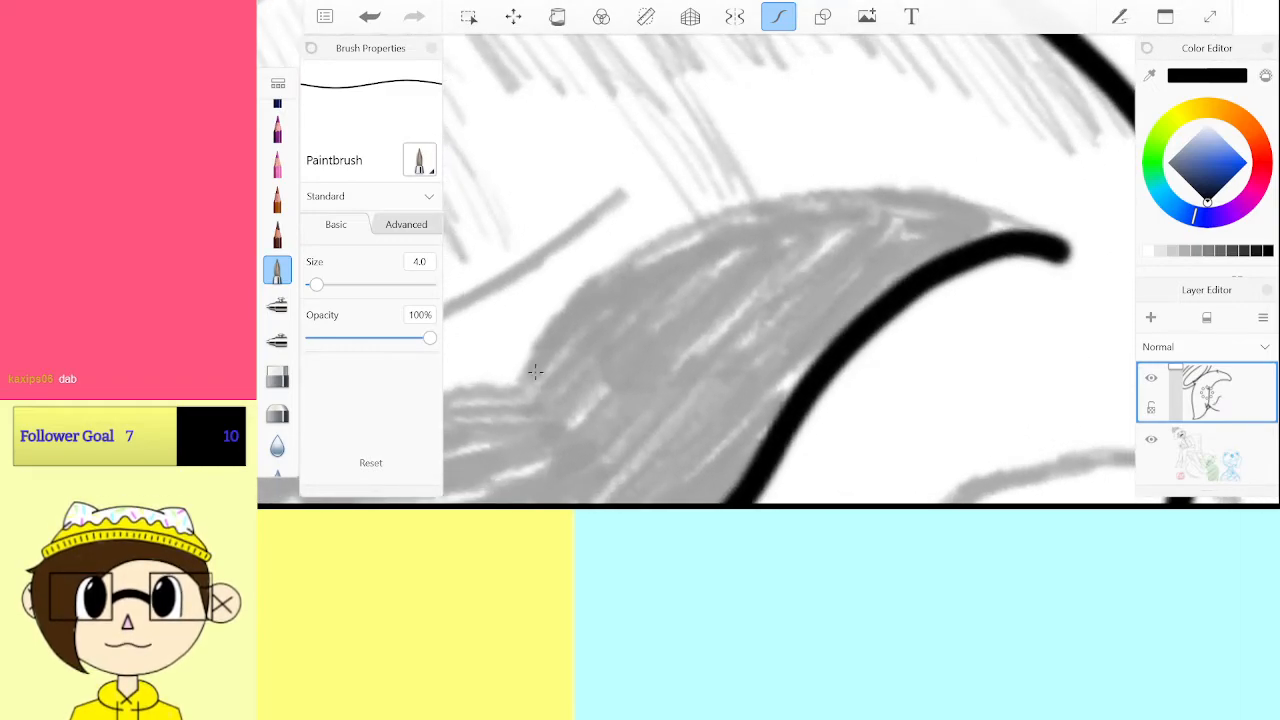
mouse_move(512, 393)
left_mouse_down()
mouse_move(592, 292)
mouse_move(665, 236)
mouse_move(756, 198)
mouse_move(862, 184)
mouse_move(970, 202)
left_mouse_up()
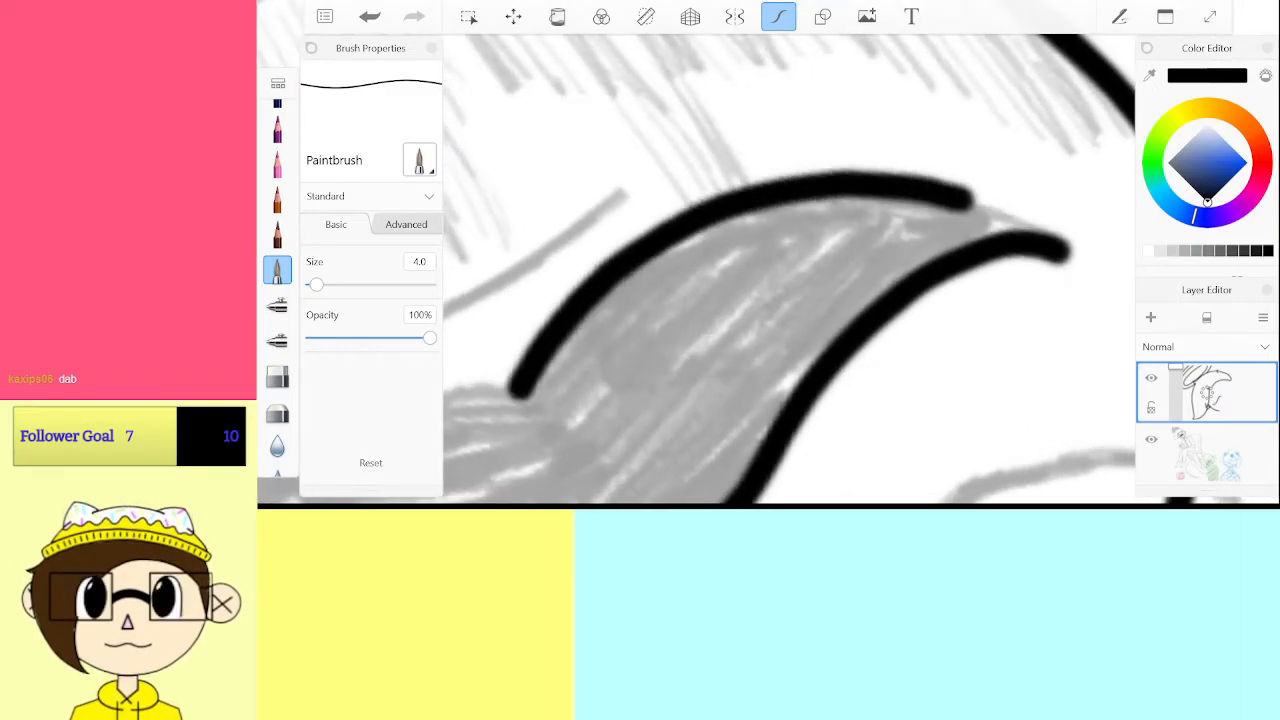
Ink the lower edge of the moustache's right half in one curve from the central notch to the right tip
scroll(790, 270, "down", 4)
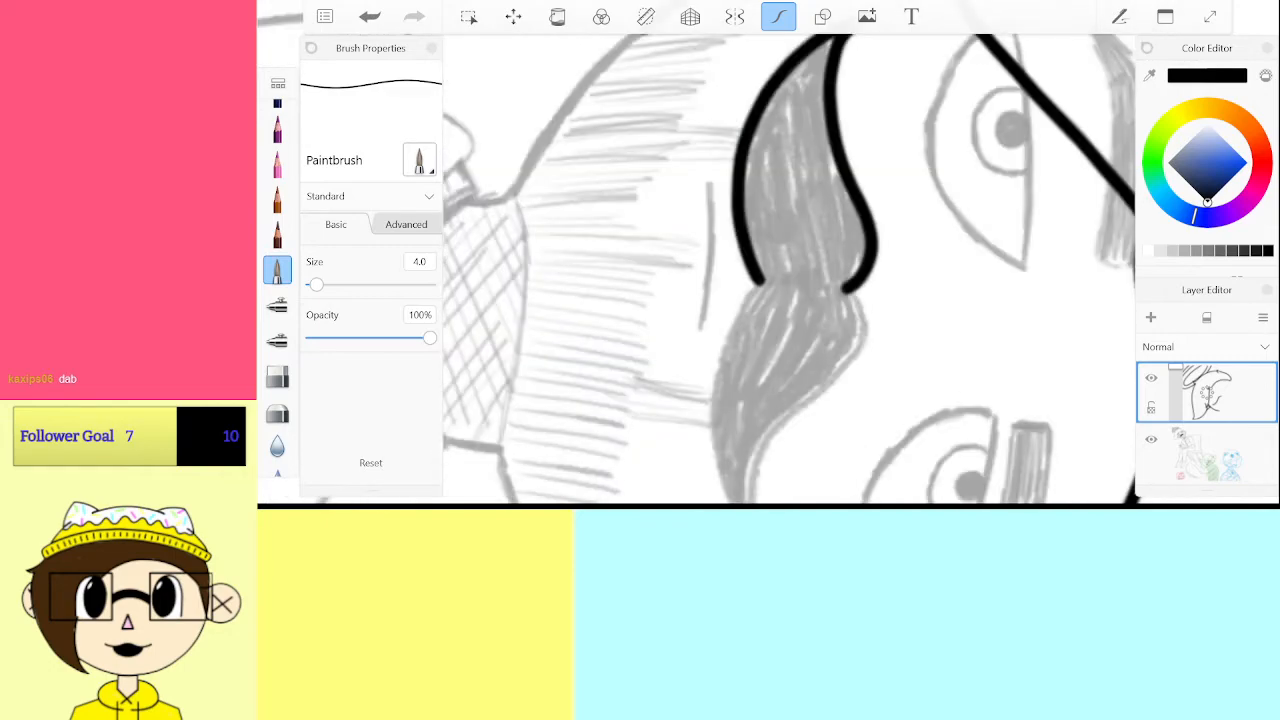
scroll(790, 270, "up", 2)
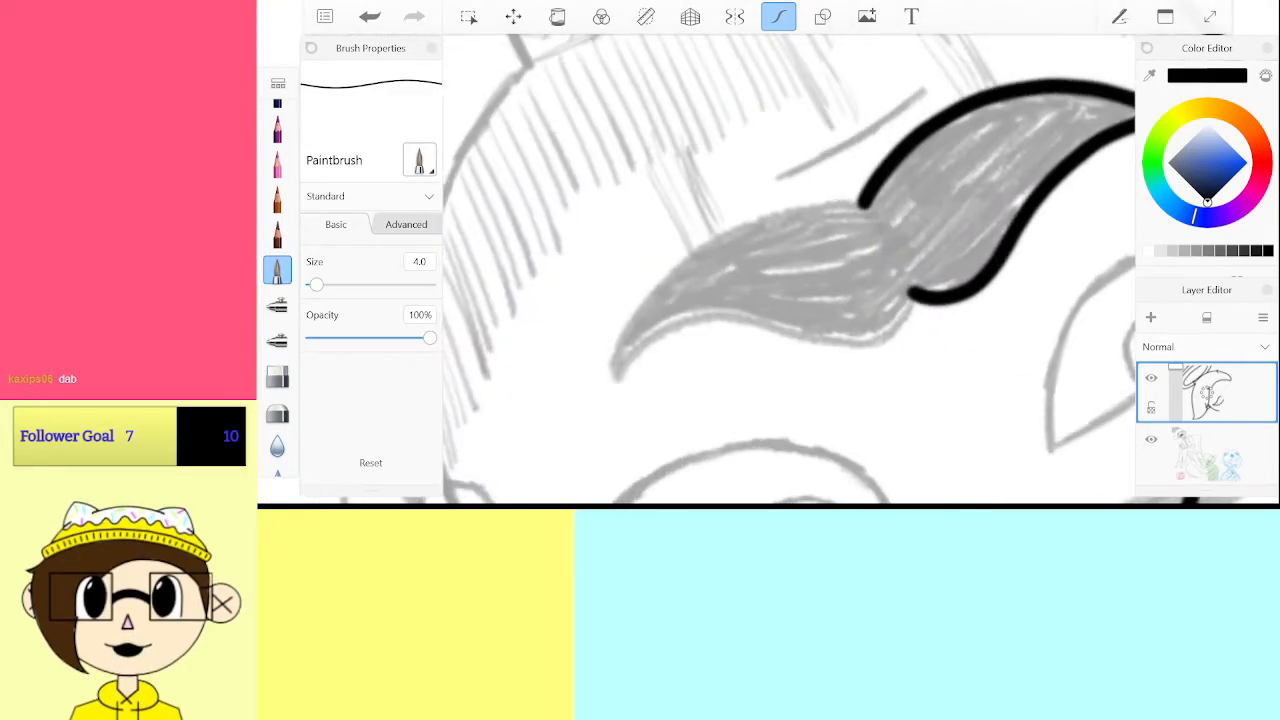
scroll(790, 270, "up", 3)
scroll(790, 270, "up", 1)
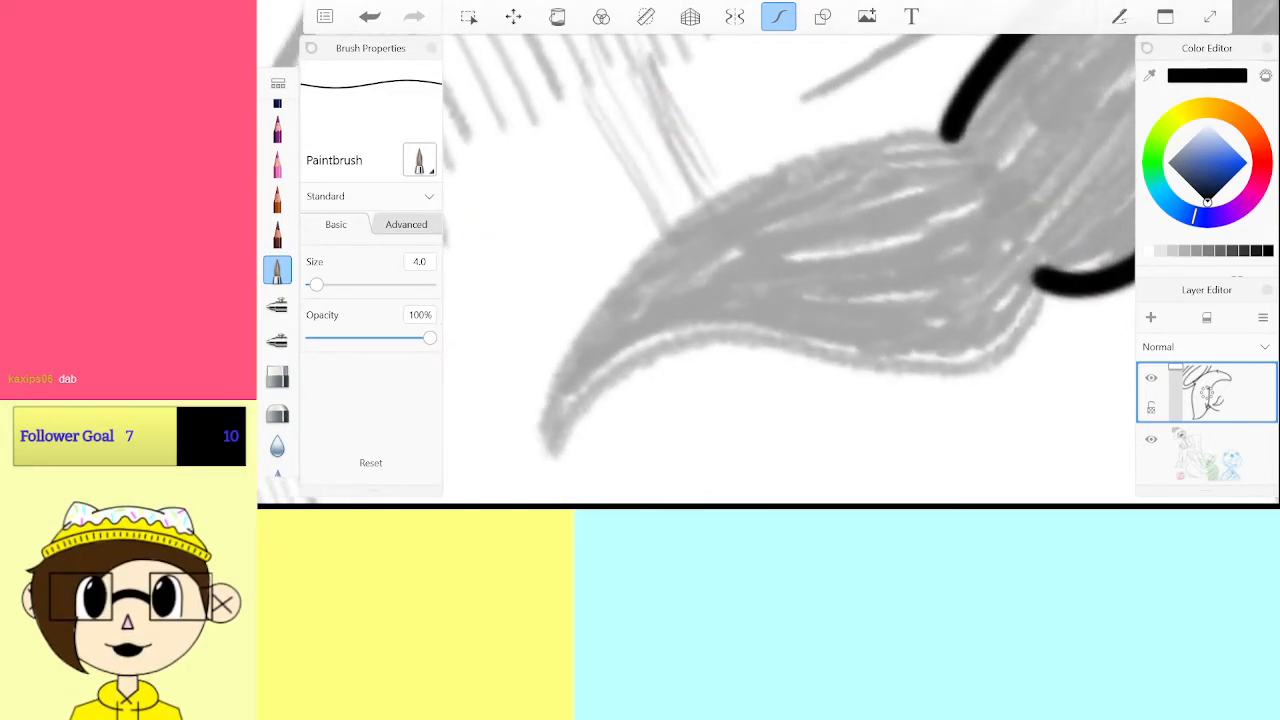
left_click_drag(946, 136, 925, 137)
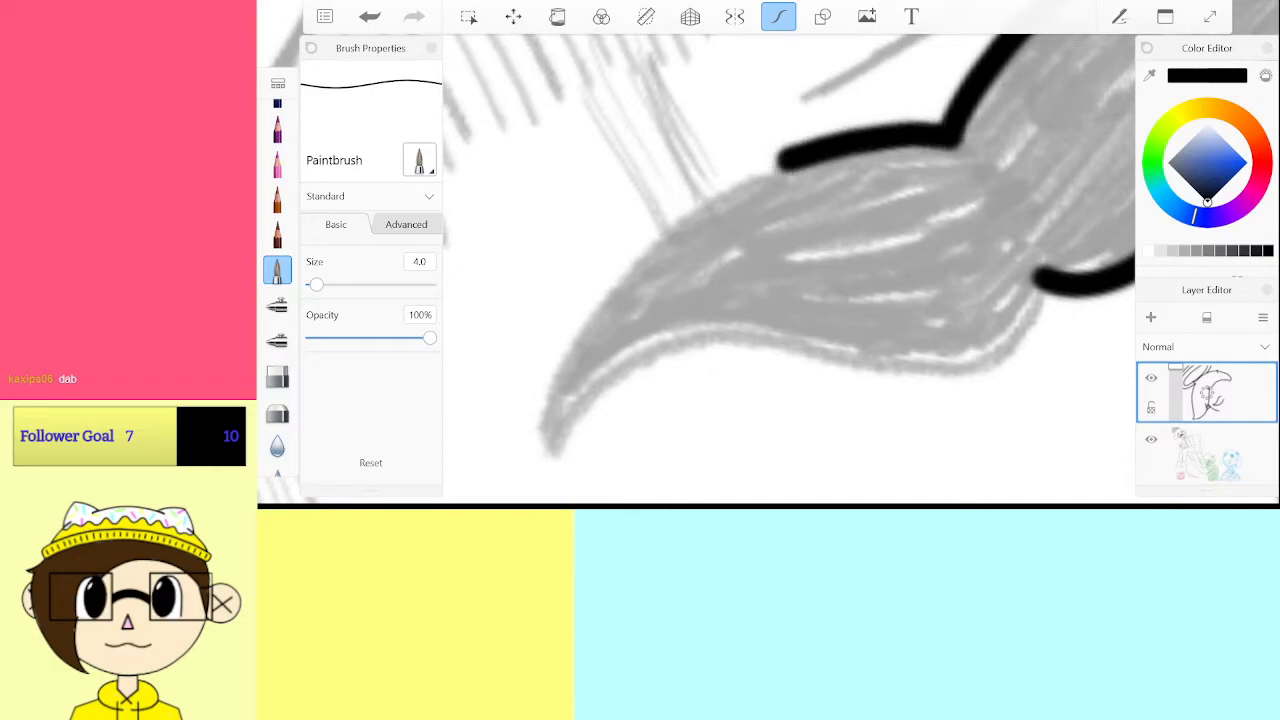
mouse_move(782, 160)
left_mouse_down()
mouse_move(700, 204)
mouse_move(637, 262)
mouse_move(560, 372)
left_mouse_up()
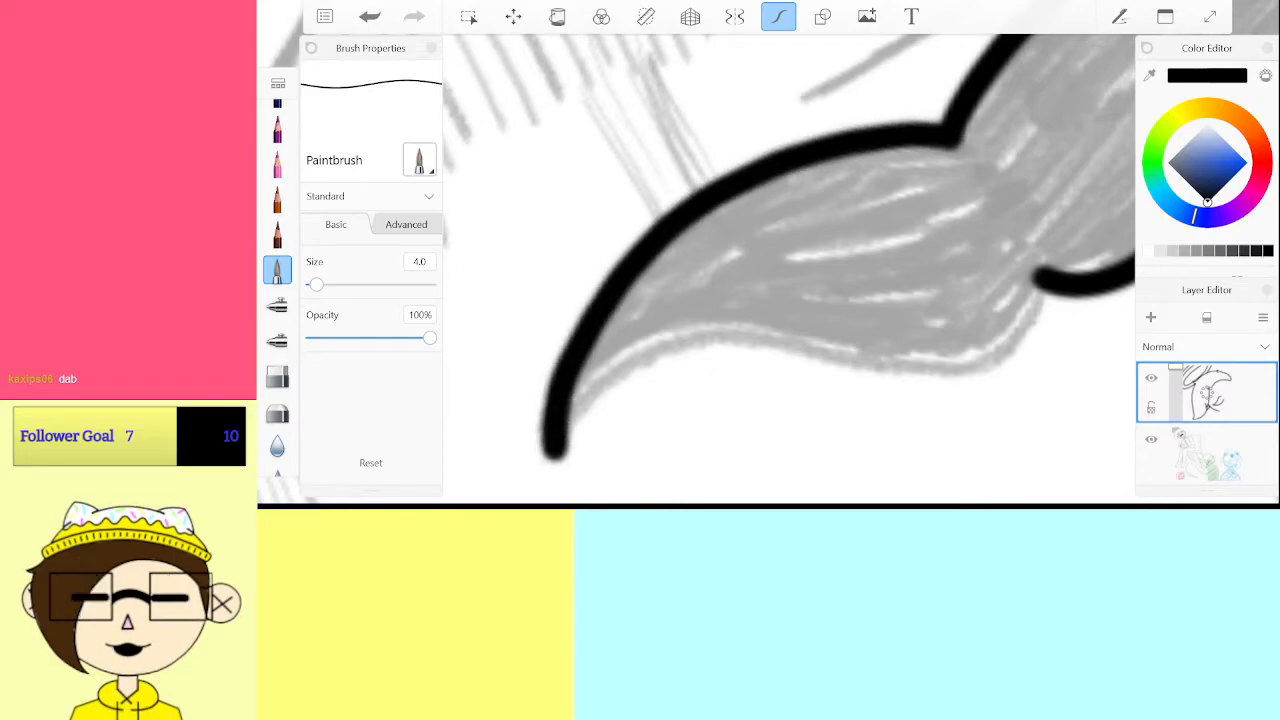
key("ctrl+z")
mouse_move(912, 134)
left_mouse_down()
mouse_move(815, 150)
mouse_move(717, 192)
mouse_move(652, 242)
mouse_move(591, 316)
mouse_move(553, 450)
left_mouse_up()
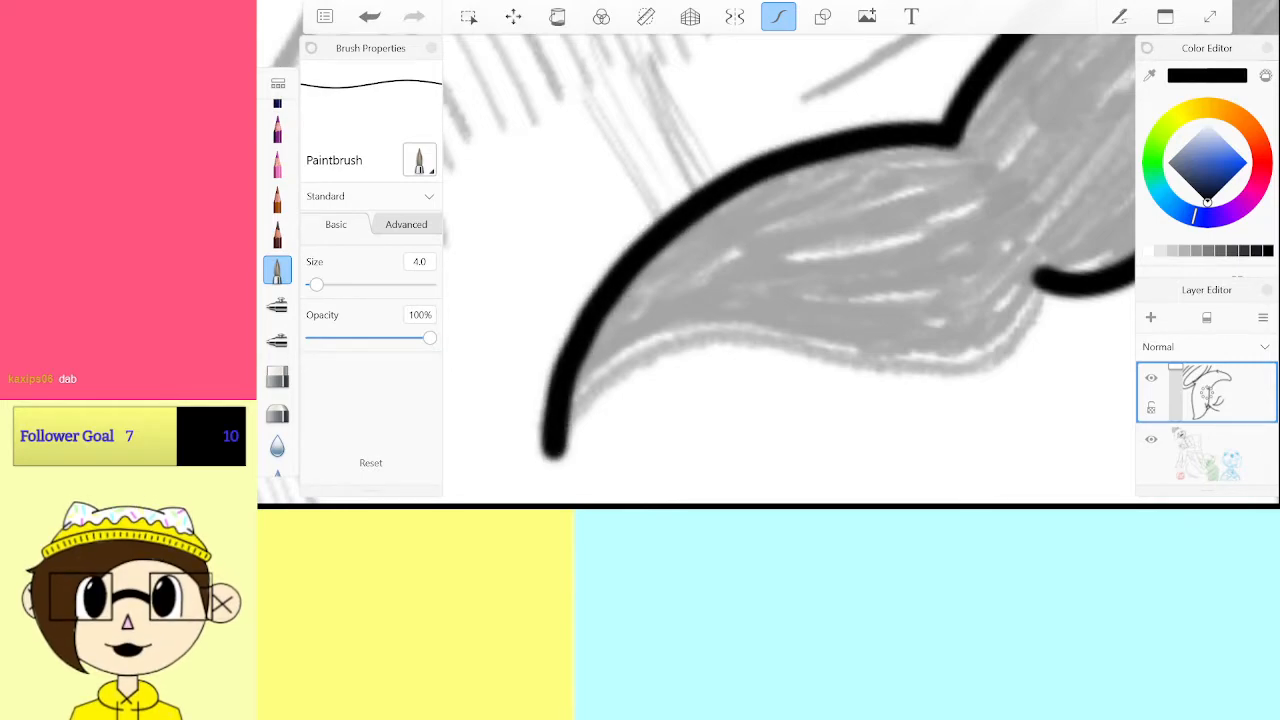
Close the moustache by inking the right half's upper edge, from the dip in the middle to the right tip
scroll(790, 270, "down", 3)
scroll(790, 270, "up", 4)
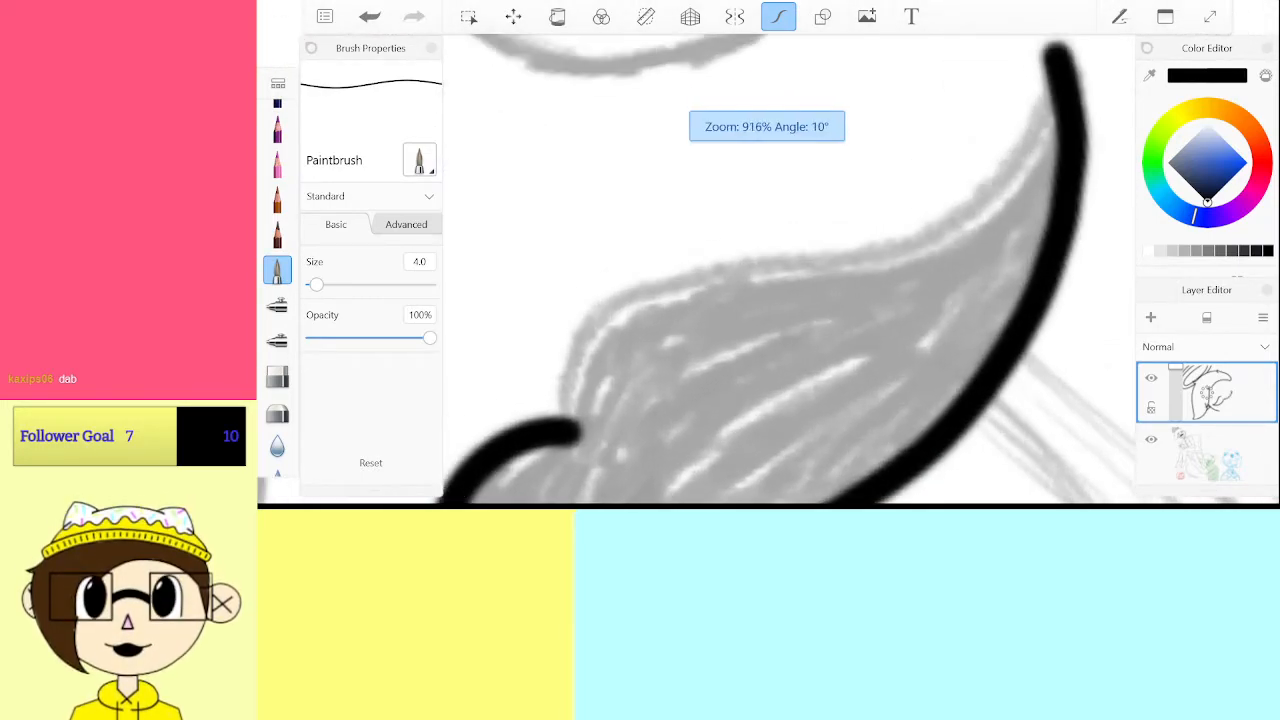
scroll(790, 270, "down", 1)
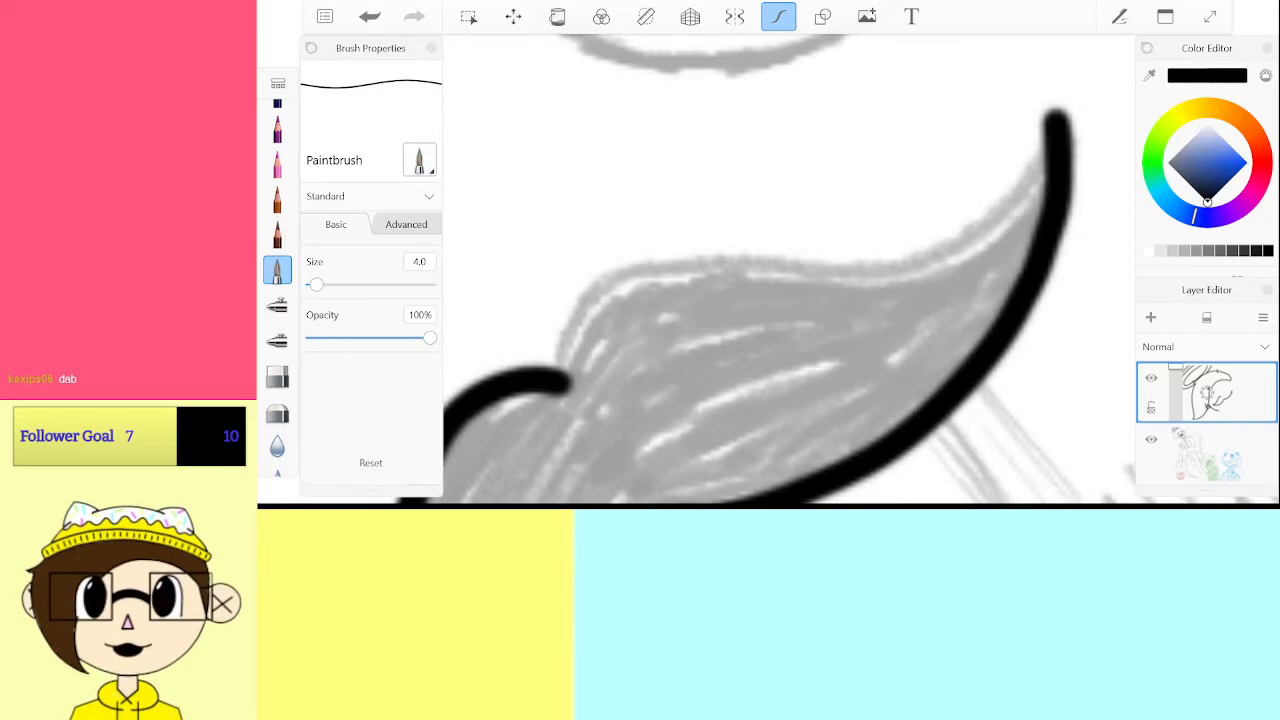
scroll(790, 270, "up", 3)
scroll(790, 270, "down", 2)
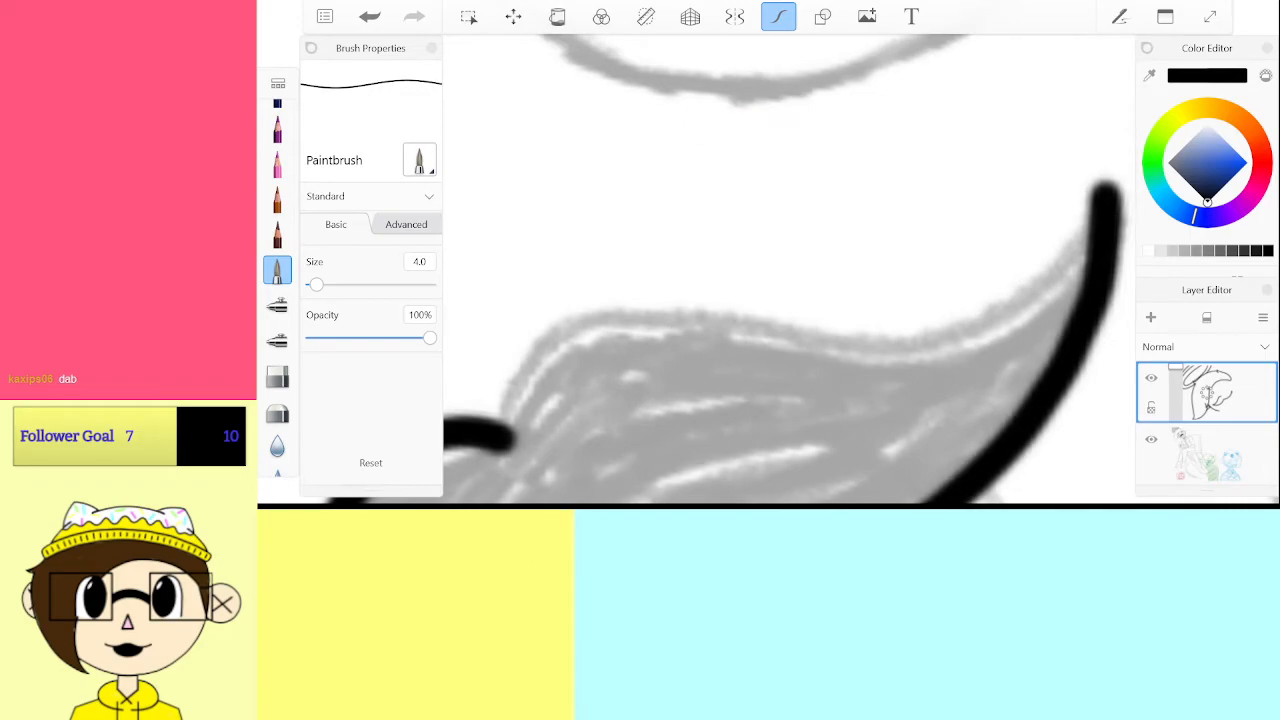
scroll(790, 270, "down", 1)
mouse_move(545, 440)
left_mouse_down()
mouse_move(568, 360)
mouse_move(635, 325)
left_mouse_up()
mouse_move(945, 335)
left_mouse_down()
mouse_move(1012, 302)
mouse_move(1076, 242)
left_mouse_up()
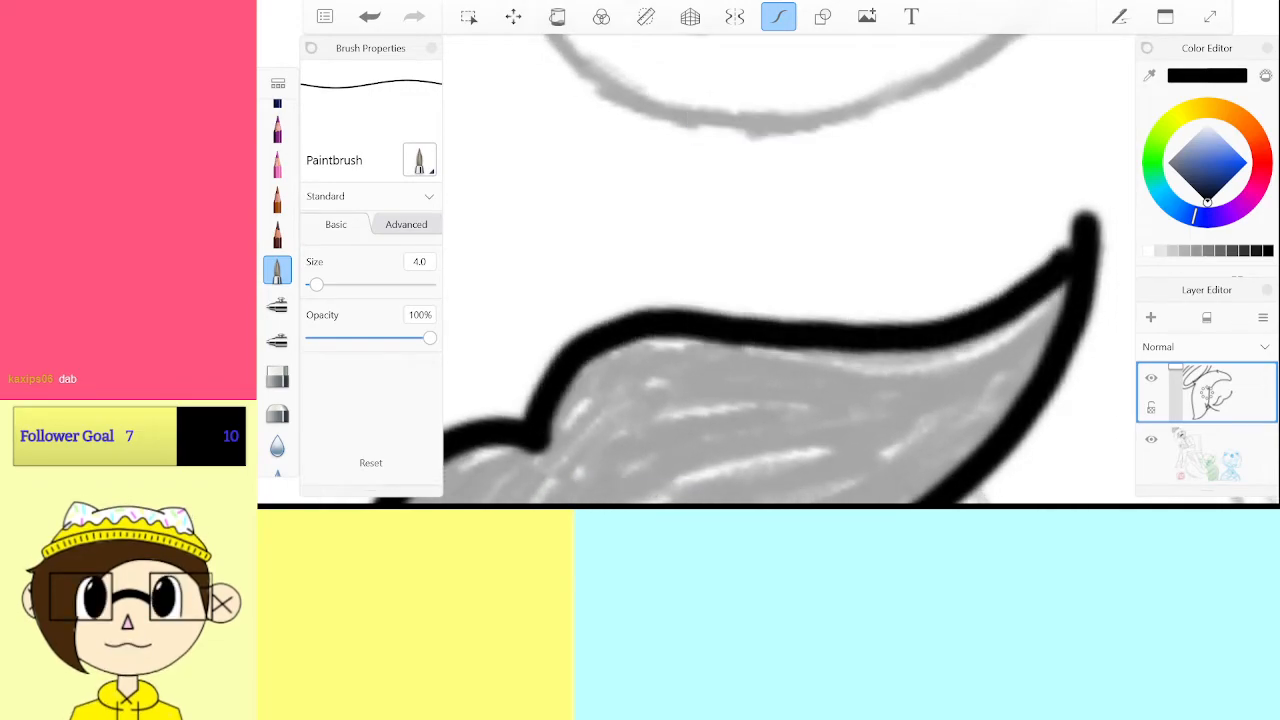
Ink the upper lid line of the right eye below its eyebrow, from corner to corner
scroll(790, 270, "down", 3)
scroll(640, 170, "up", 5)
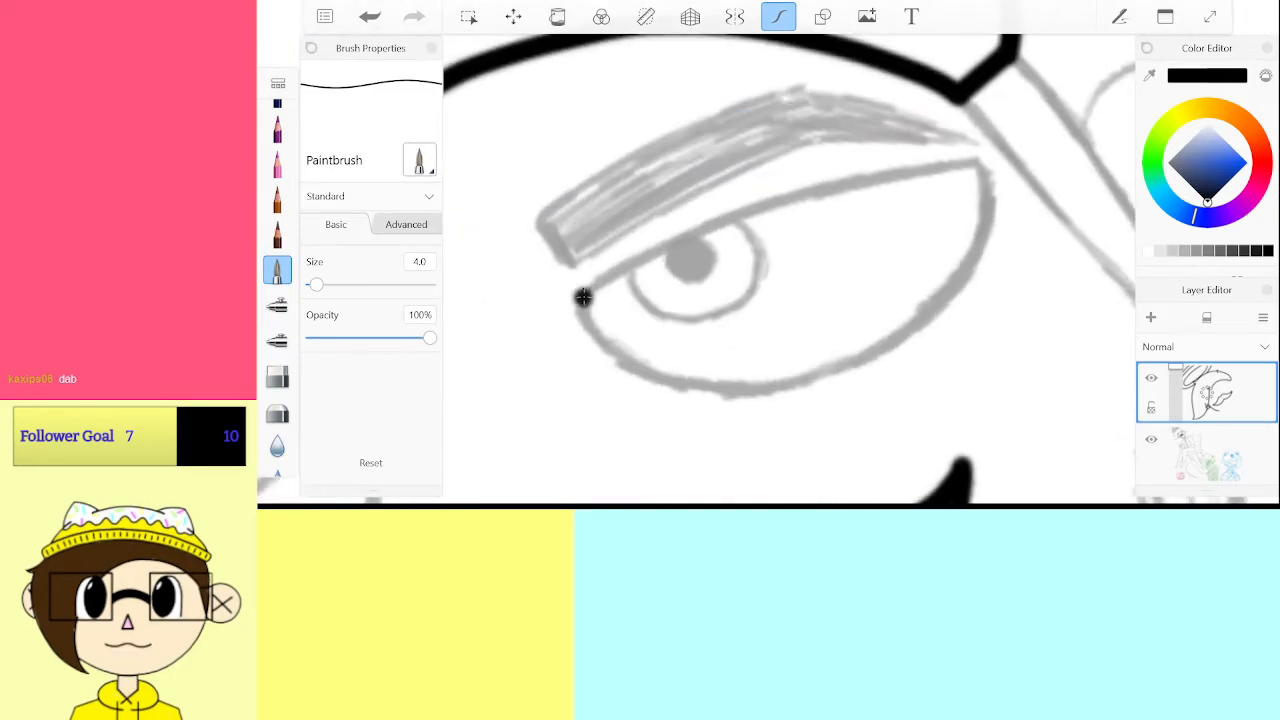
mouse_move(605, 285)
left_mouse_down()
mouse_move(817, 192)
mouse_move(986, 160)
mouse_move(808, 197)
left_mouse_up()
key("ctrl+z")
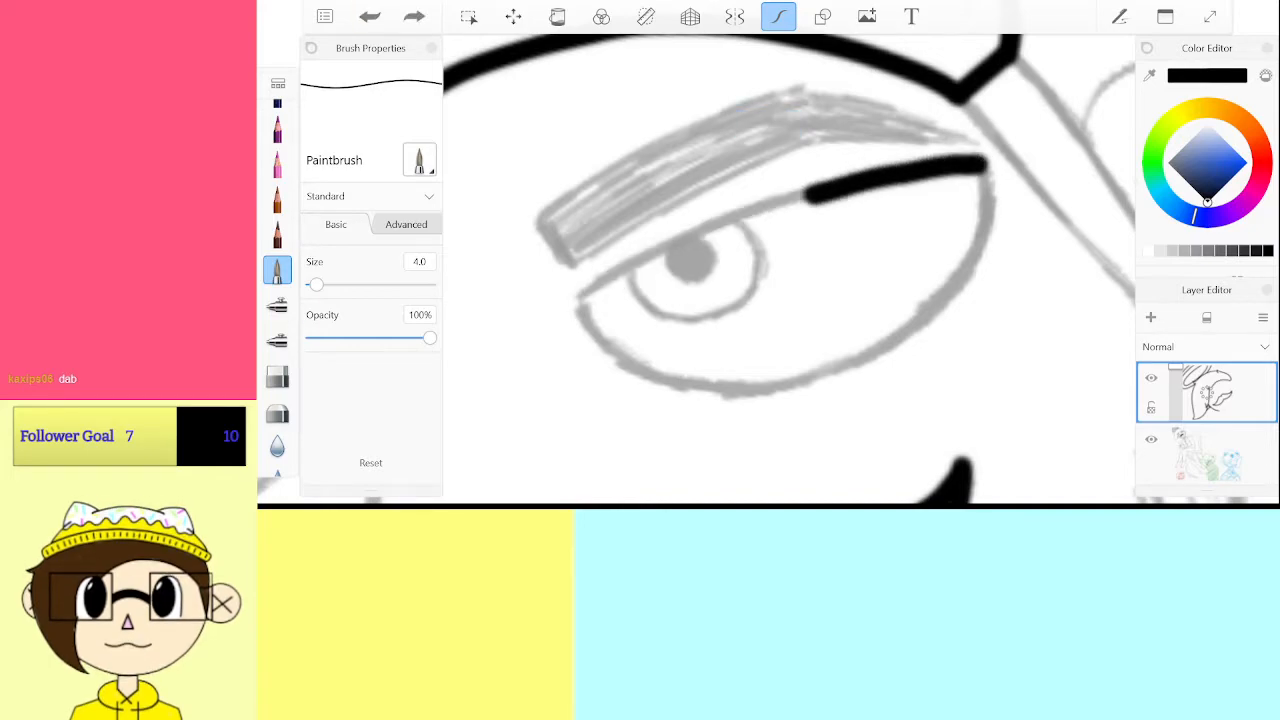
Ink the curved lower outline of the right eye, joining strokes from both corners of the upper lid line
scroll(790, 270, "up", 1)
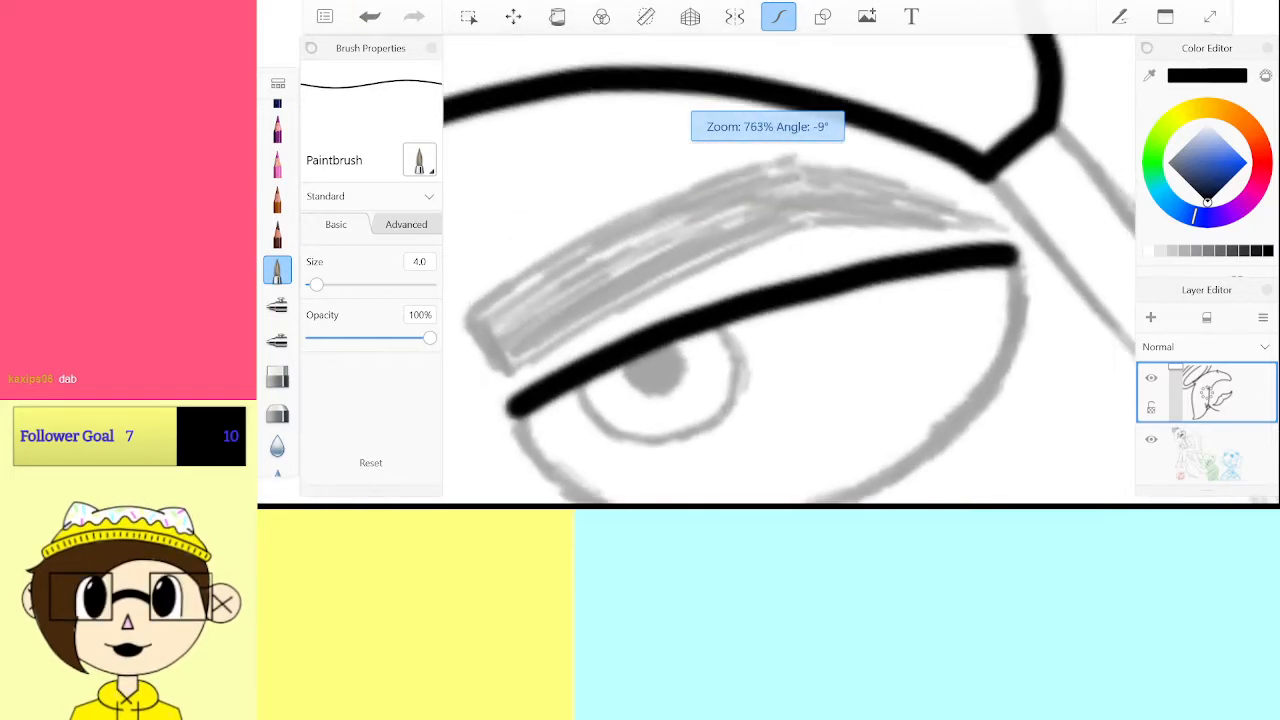
scroll(790, 270, "down", 4)
scroll(790, 270, "up", 5)
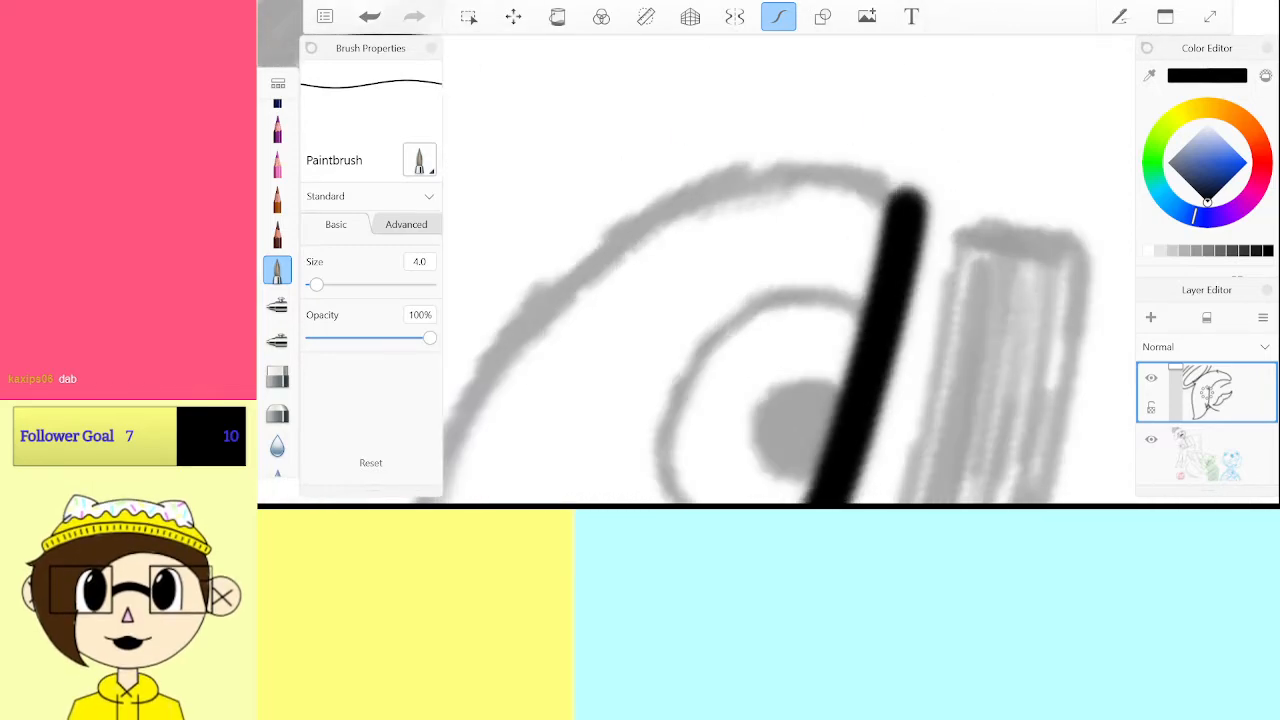
scroll(790, 270, "up", 1)
mouse_move(1010, 240)
left_mouse_down()
mouse_move(943, 208)
mouse_move(700, 243)
mouse_move(535, 395)
left_mouse_up()
scroll(790, 270, "down", 3)
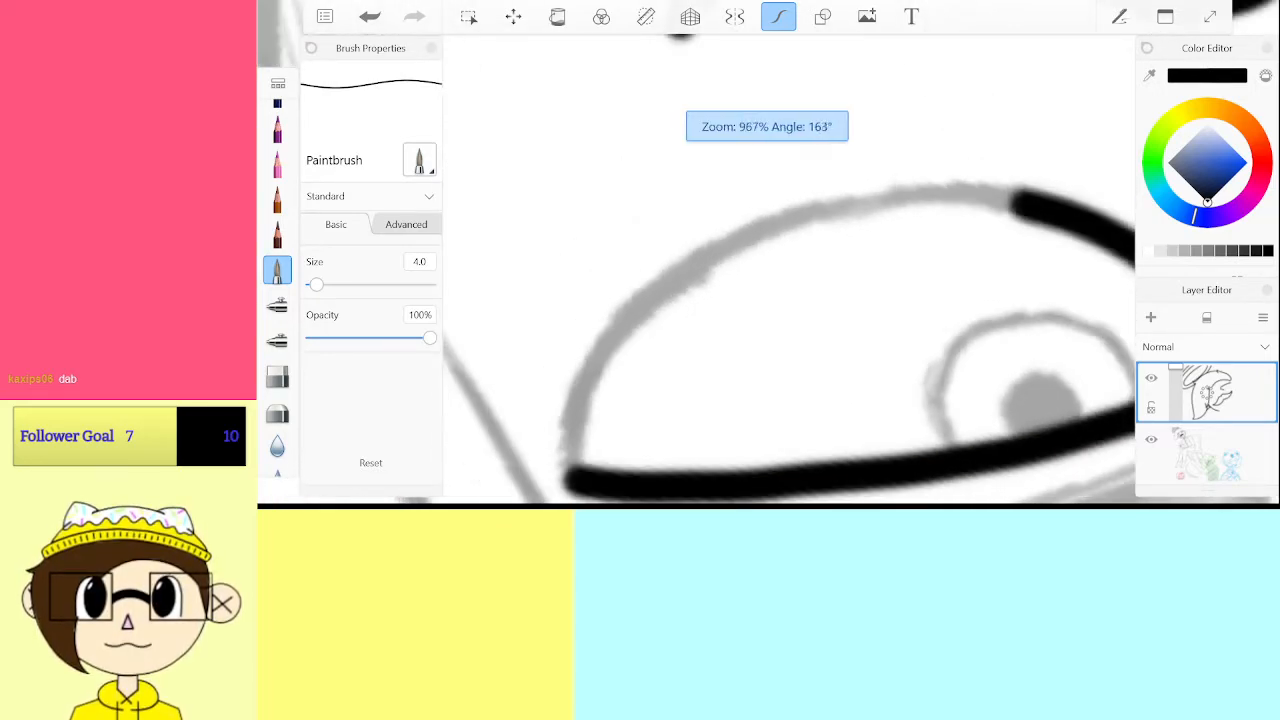
mouse_move(572, 481)
left_mouse_down()
mouse_move(615, 336)
mouse_move(733, 241)
mouse_move(872, 190)
mouse_move(1010, 192)
left_mouse_up()
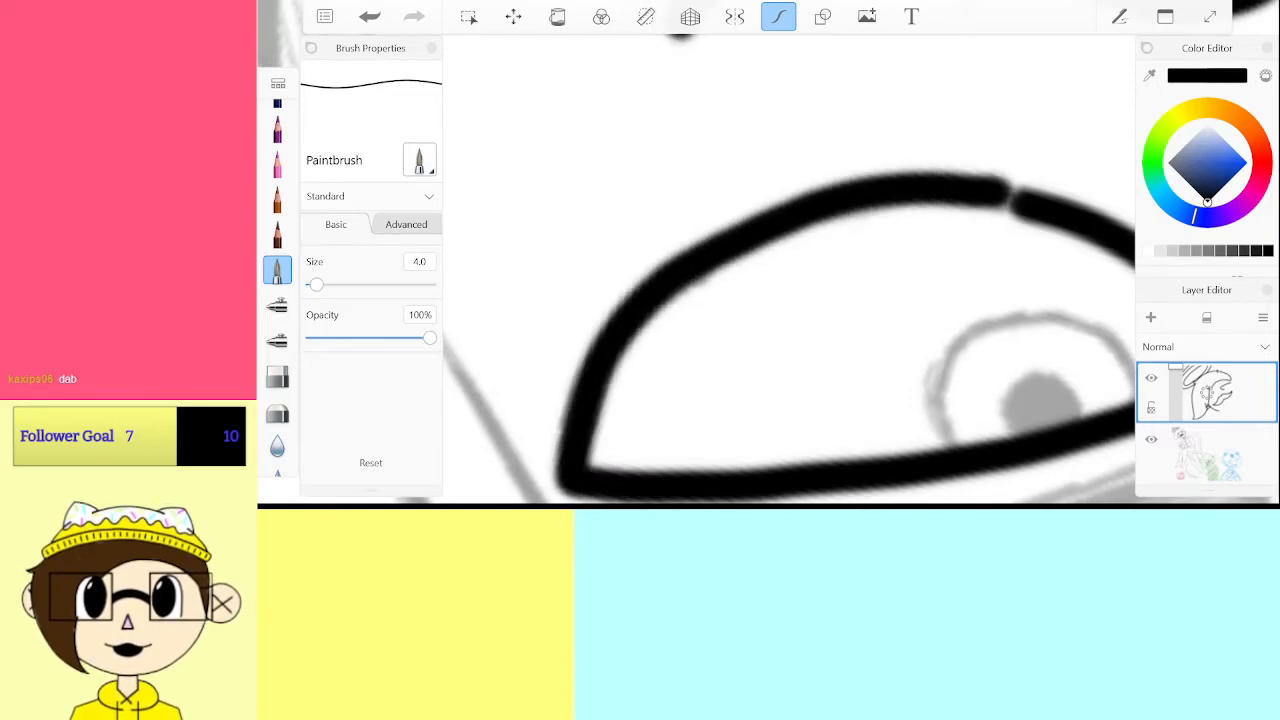
key("ctrl+z")
mouse_move(572, 481)
left_mouse_down()
mouse_move(638, 318)
mouse_move(764, 226)
mouse_move(930, 192)
mouse_move(1020, 195)
left_mouse_up()
Fill the right eye's pupil with solid black against the upper lid line
scroll(790, 270, "up", 5)
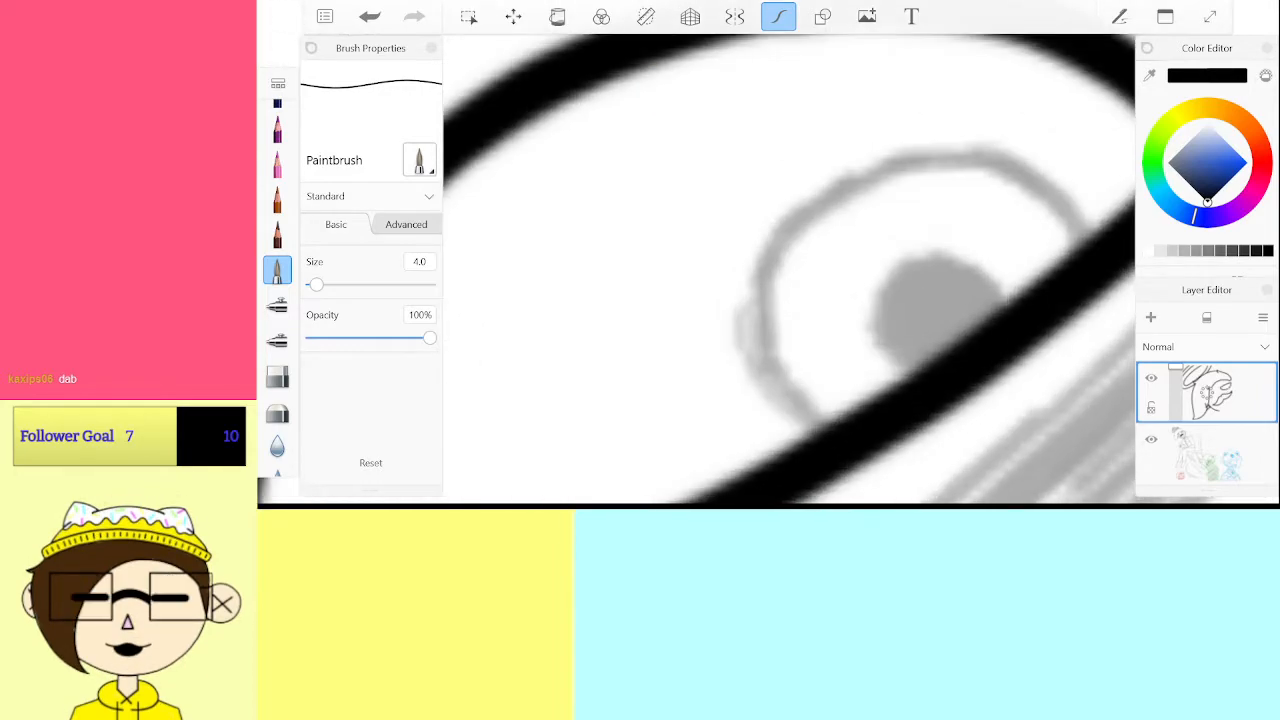
mouse_move(906, 266)
left_mouse_down()
mouse_move(878, 318)
mouse_move(825, 300)
mouse_move(895, 235)
mouse_move(848, 226)
left_mouse_up()
key("ctrl+z")
key("ctrl+z")
key("ctrl+z")
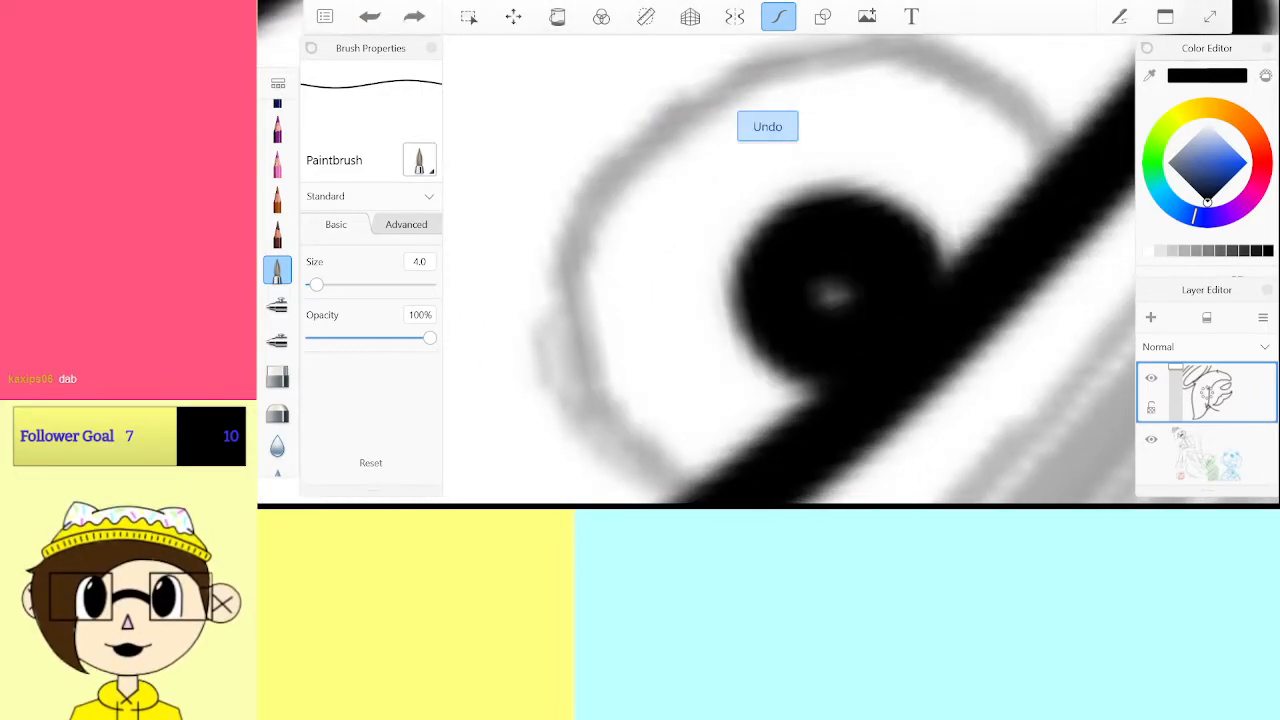
mouse_move(886, 322)
left_mouse_down()
mouse_move(770, 280)
mouse_move(850, 300)
mouse_move(863, 289)
left_mouse_up()
Ink the iris outline of the right eye as a curve under the pupil, with both ends at the upper lid
scroll(790, 270, "down", 4)
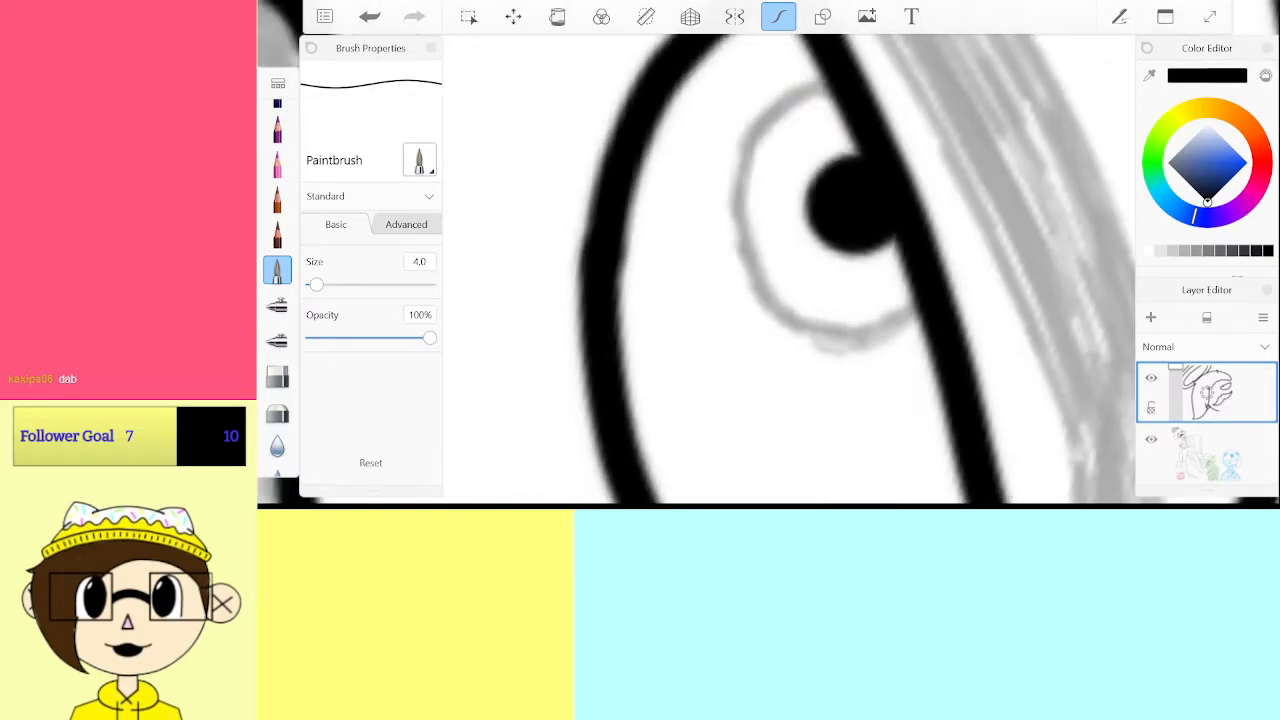
scroll(790, 270, "up", 3)
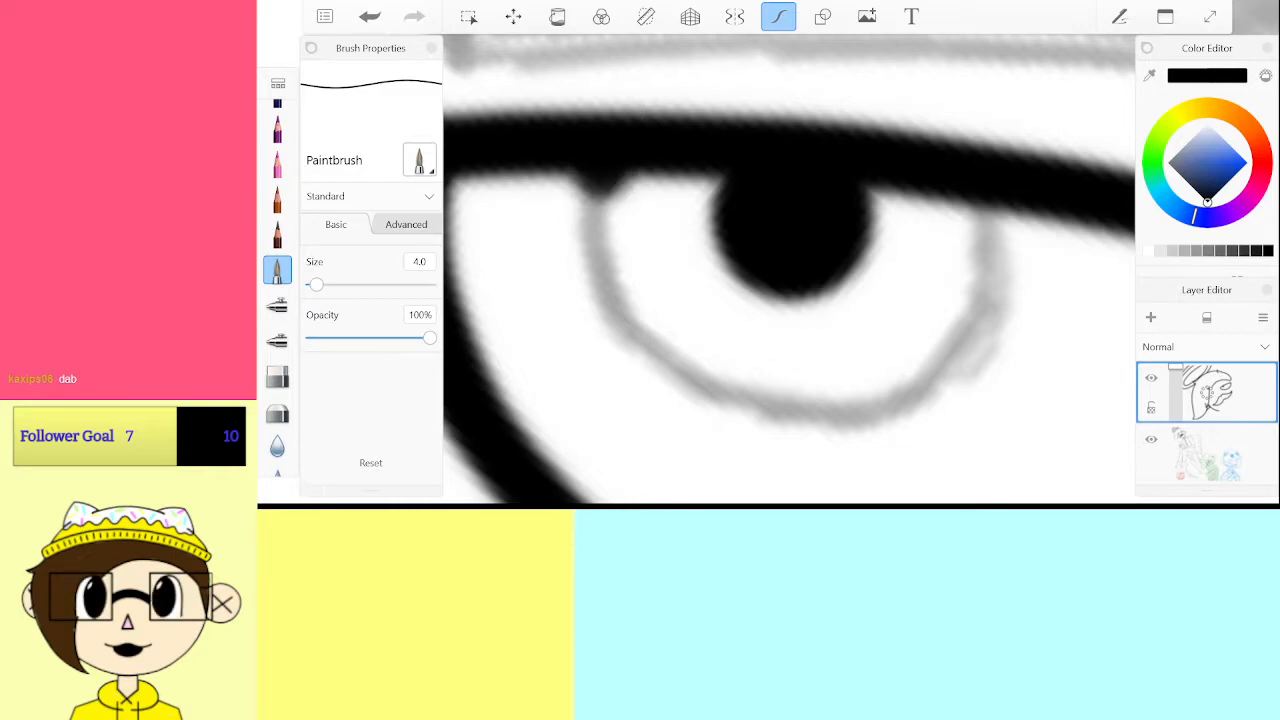
mouse_move(590, 180)
left_mouse_down()
mouse_move(588, 225)
mouse_move(605, 280)
mouse_move(675, 368)
mouse_move(745, 403)
mouse_move(835, 413)
mouse_move(938, 380)
mouse_move(1010, 300)
mouse_move(1045, 220)
left_mouse_up()
left_click(369, 16)
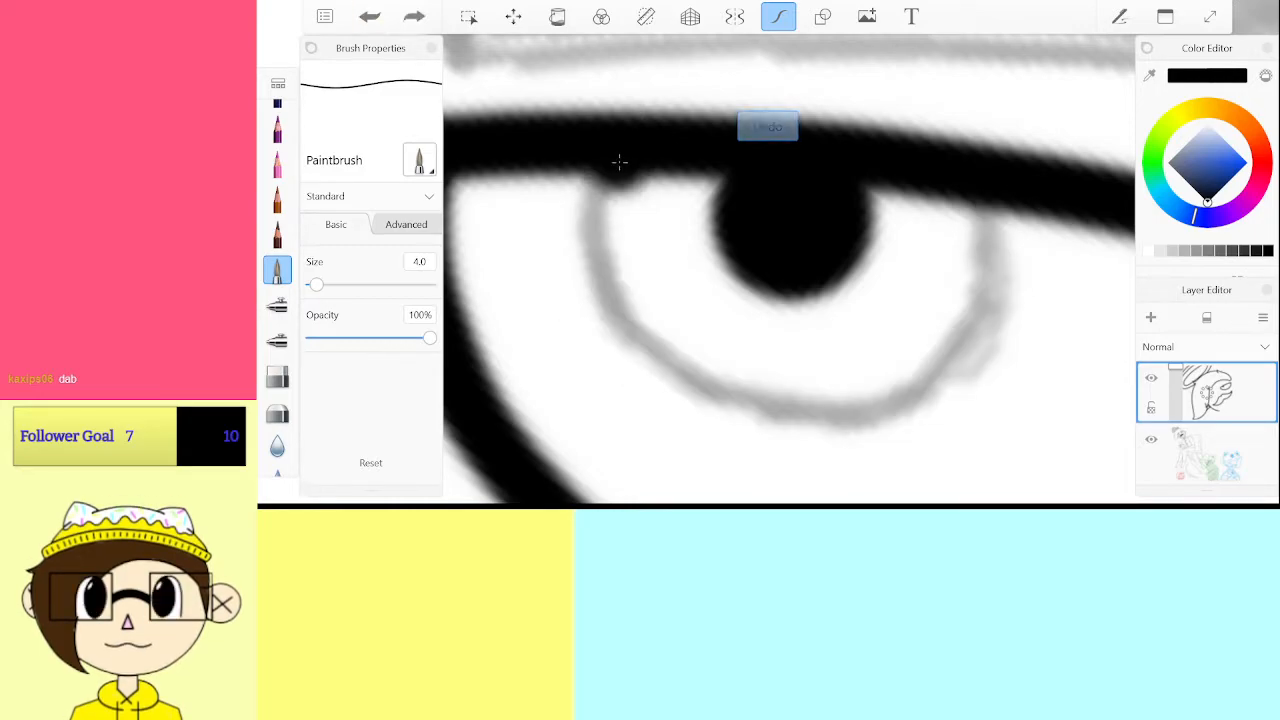
mouse_move(600, 175)
left_mouse_down()
mouse_move(585, 225)
mouse_move(612, 305)
mouse_move(678, 370)
mouse_move(782, 403)
mouse_move(923, 378)
mouse_move(984, 181)
left_mouse_up()
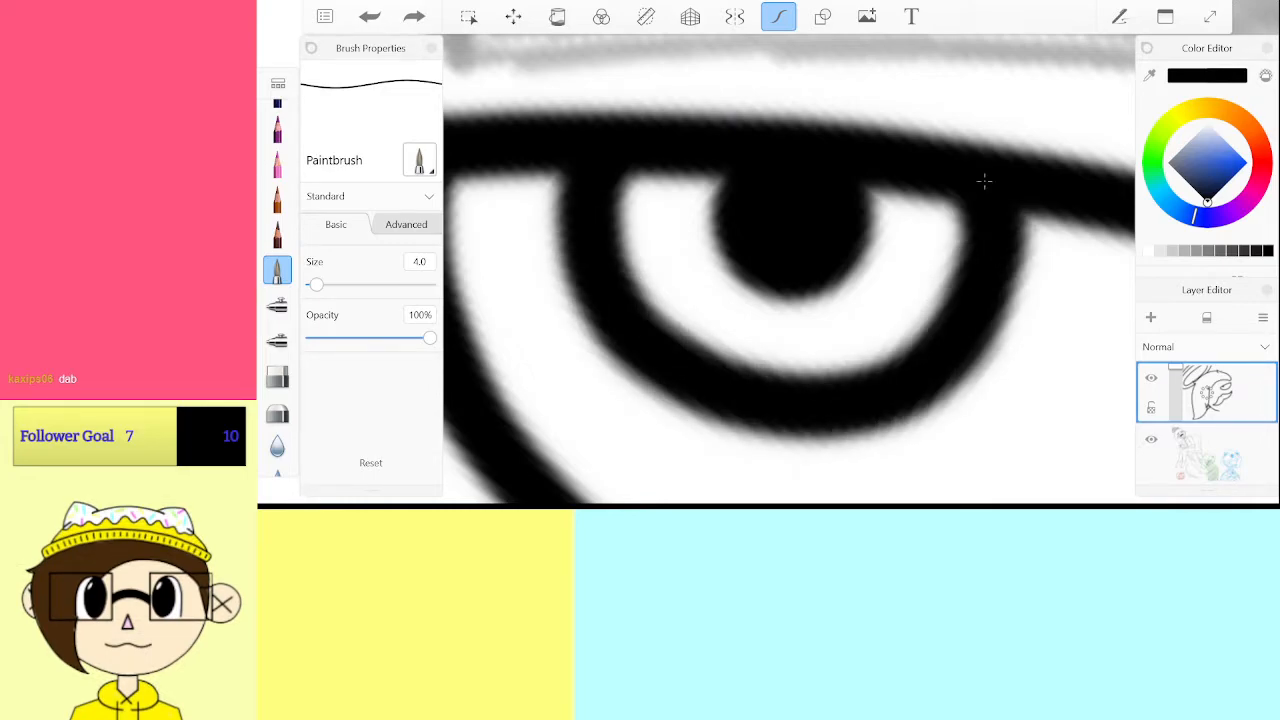
Check the inked eye against the whole face and undo its iris and pupil strokes
scroll(790, 270, "down", 10)
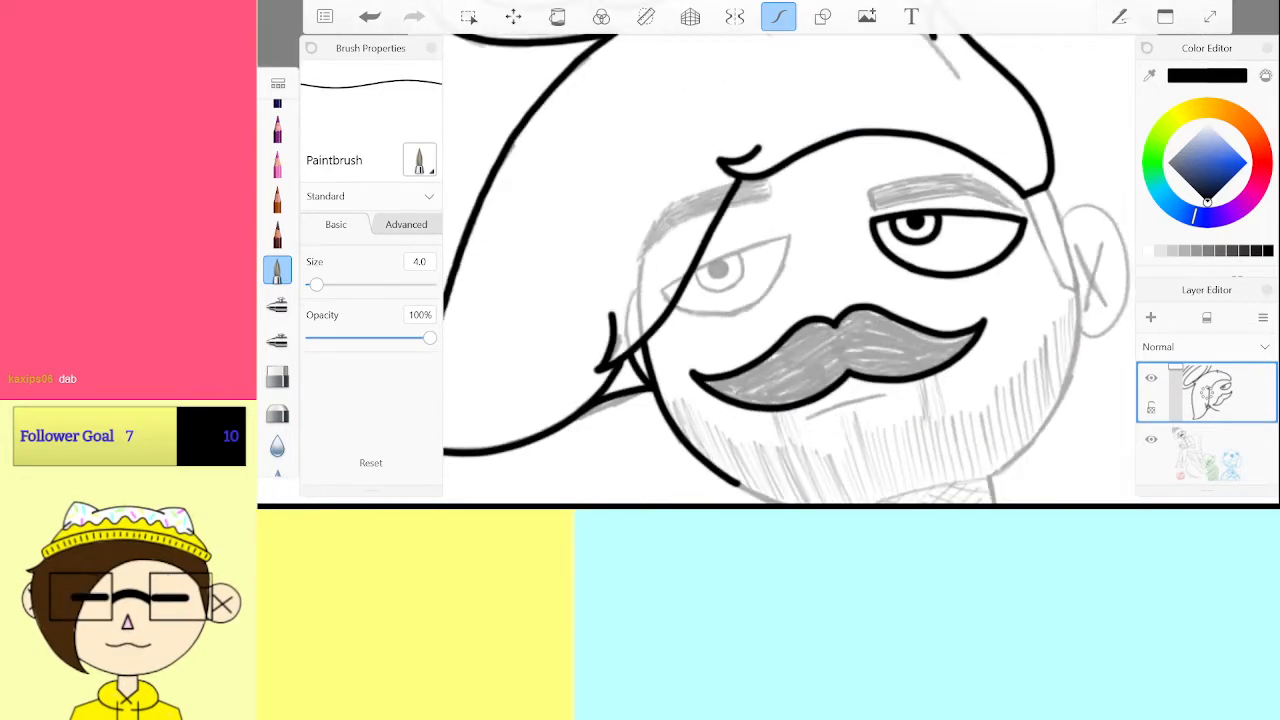
scroll(940, 220, "up", 10)
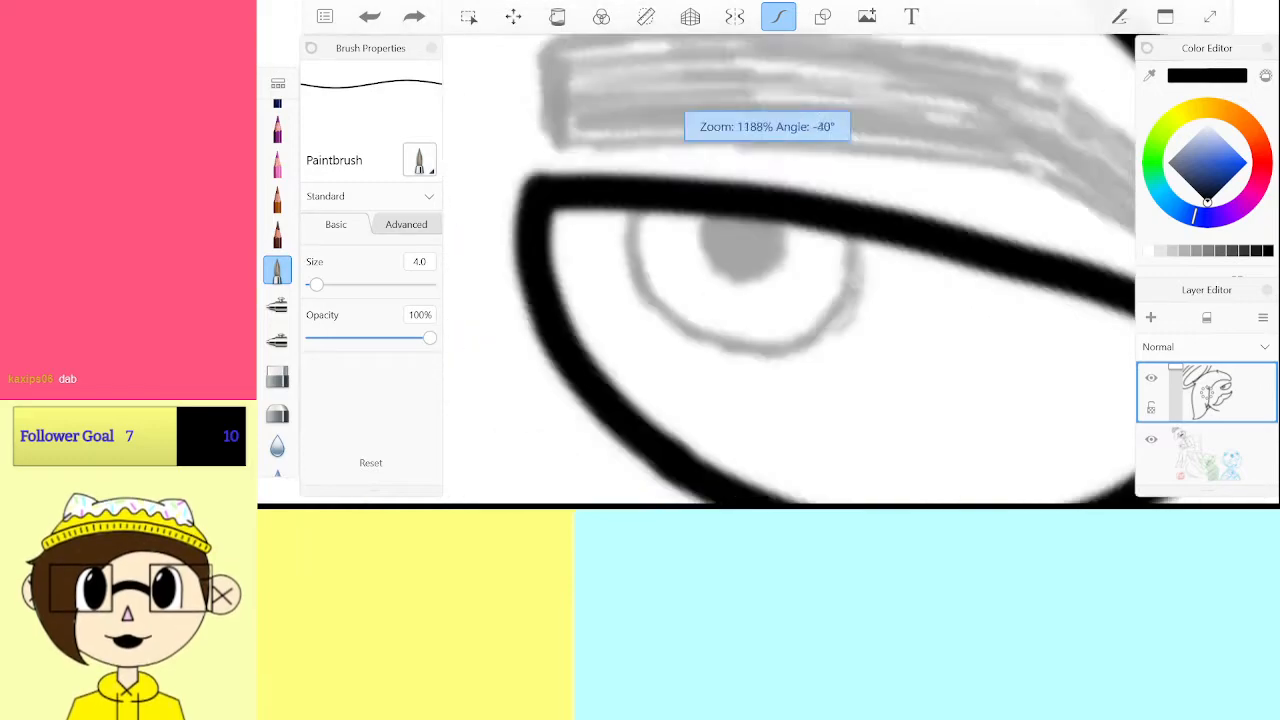
Fill the right eye's pupil with solid black against the upper lid and set the brush size to 3
mouse_move(668, 222)
left_mouse_down()
mouse_move(724, 287)
mouse_move(746, 241)
left_mouse_up()
left_click(416, 262)
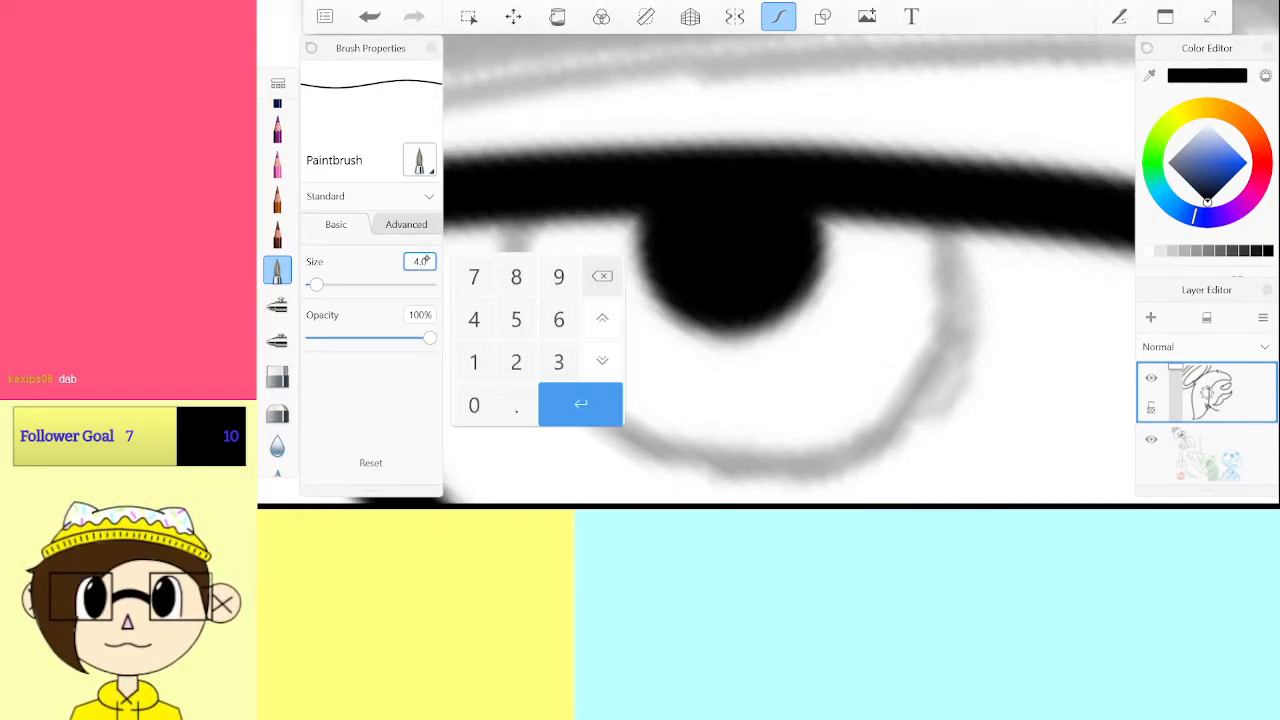
left_click(557, 363)
left_click(578, 404)
mouse_move(526, 210)
left_mouse_down()
mouse_move(514, 272)
mouse_move(552, 358)
mouse_move(585, 392)
mouse_move(747, 428)
mouse_move(857, 383)
mouse_move(937, 240)
left_mouse_up()
scroll(790, 270, "down", 5)
scroll(790, 270, "up", 5)
key("ctrl+z")
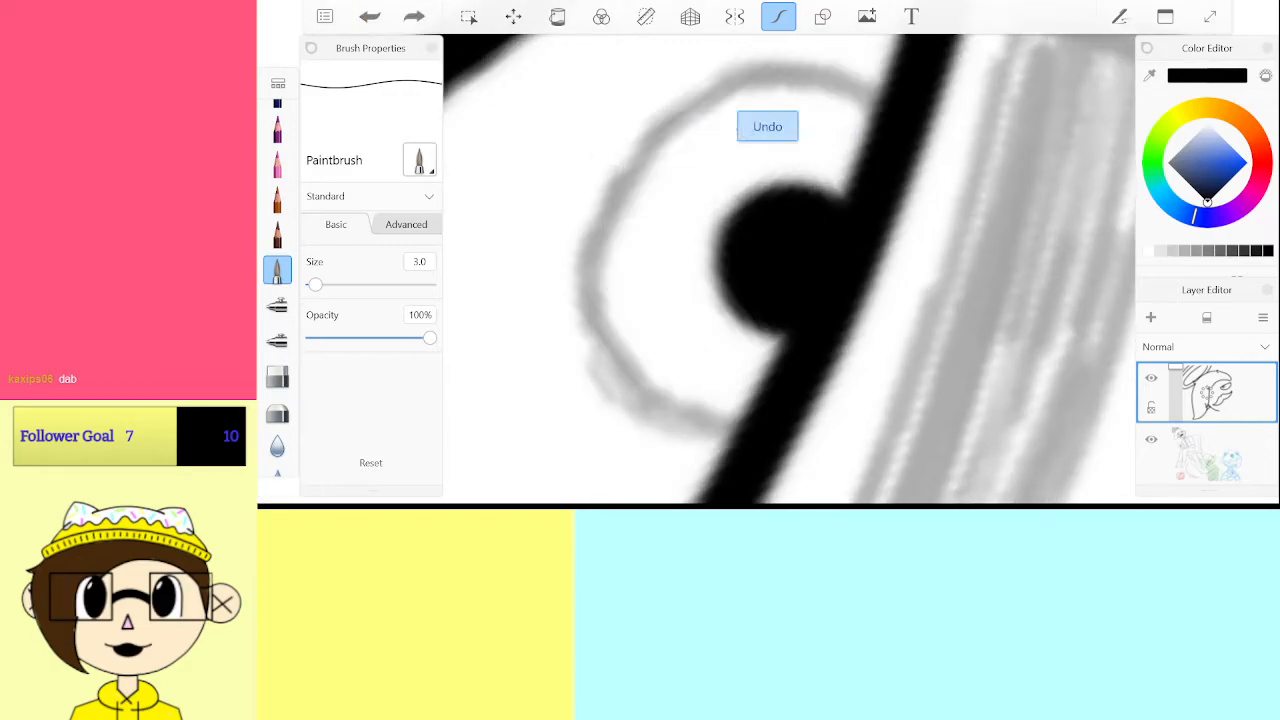
scroll(790, 270, "up", 2)
mouse_move(639, 451)
left_mouse_down()
mouse_move(568, 315)
mouse_move(650, 160)
mouse_move(845, 118)
mouse_move(962, 316)
left_mouse_up()
key("ctrl+z")
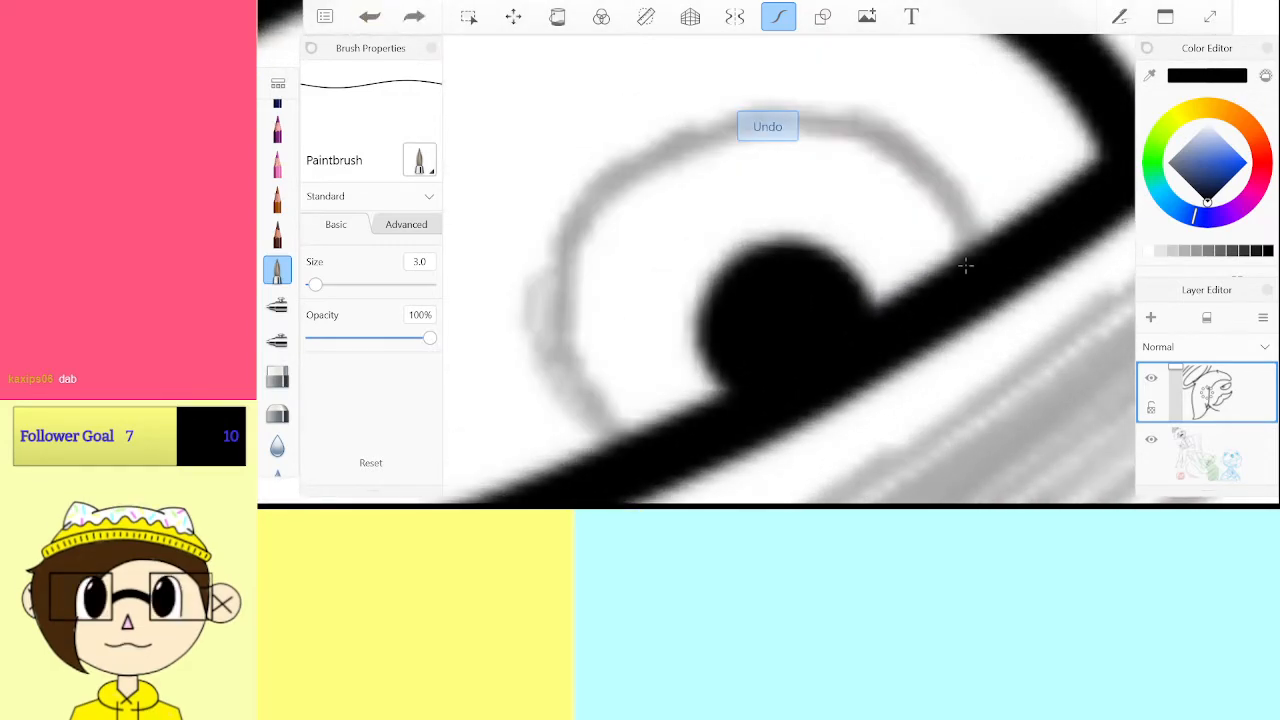
Ink the right eye's iris as an arc around the pupil, and trace the left eye's sketched iris with the same brush
mouse_move(966, 266)
left_mouse_down()
mouse_move(907, 145)
mouse_move(769, 107)
mouse_move(619, 176)
mouse_move(634, 442)
left_mouse_up()
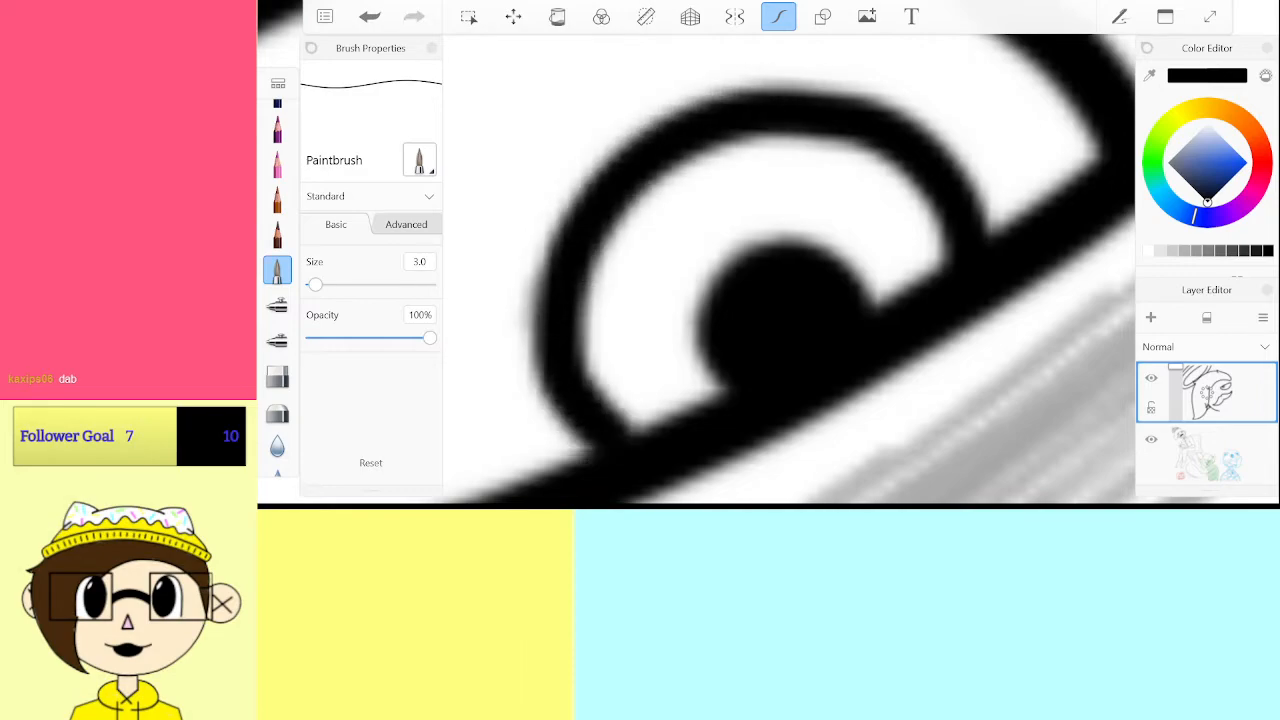
scroll(790, 270, "down", 10)
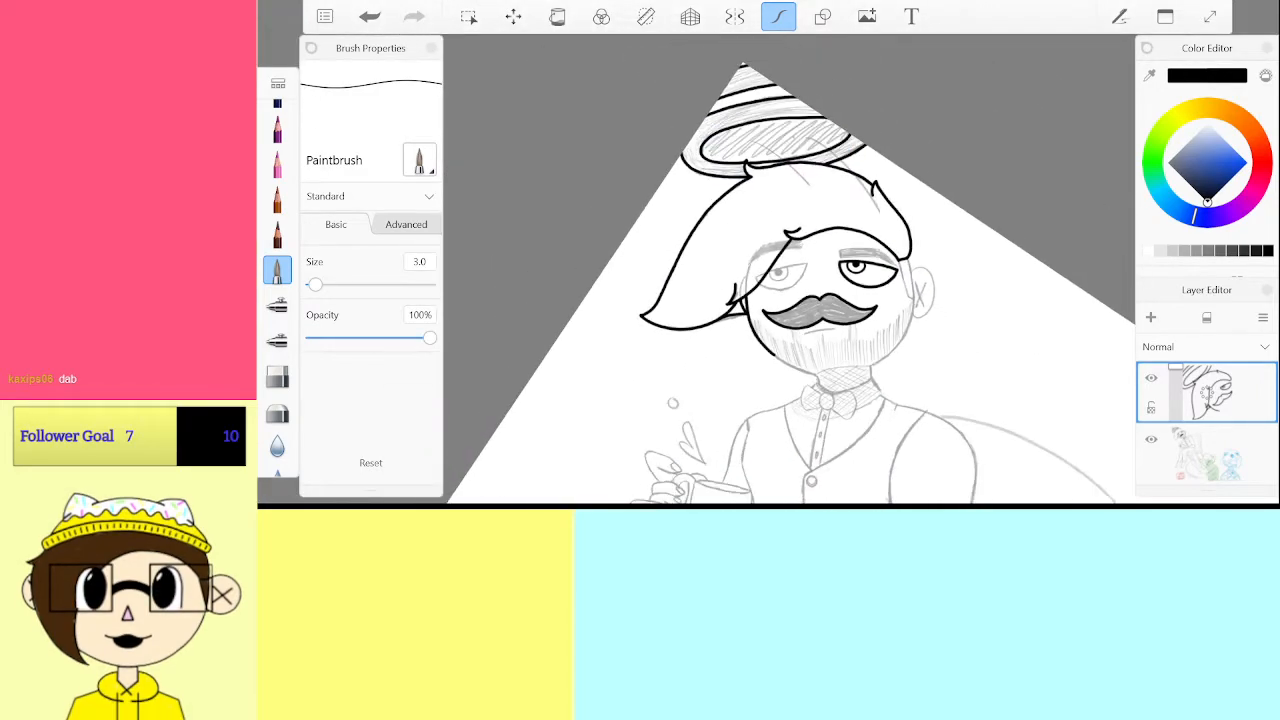
scroll(795, 274, "up", 10)
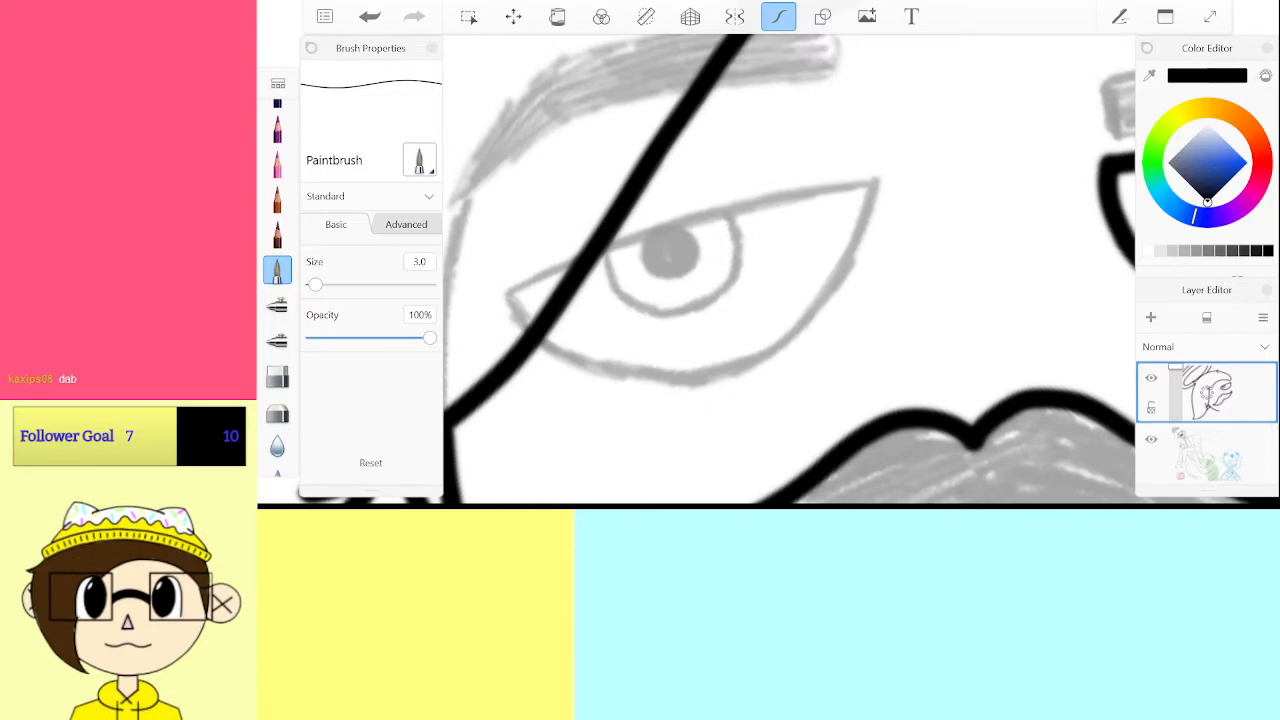
scroll(790, 270, "up", 5)
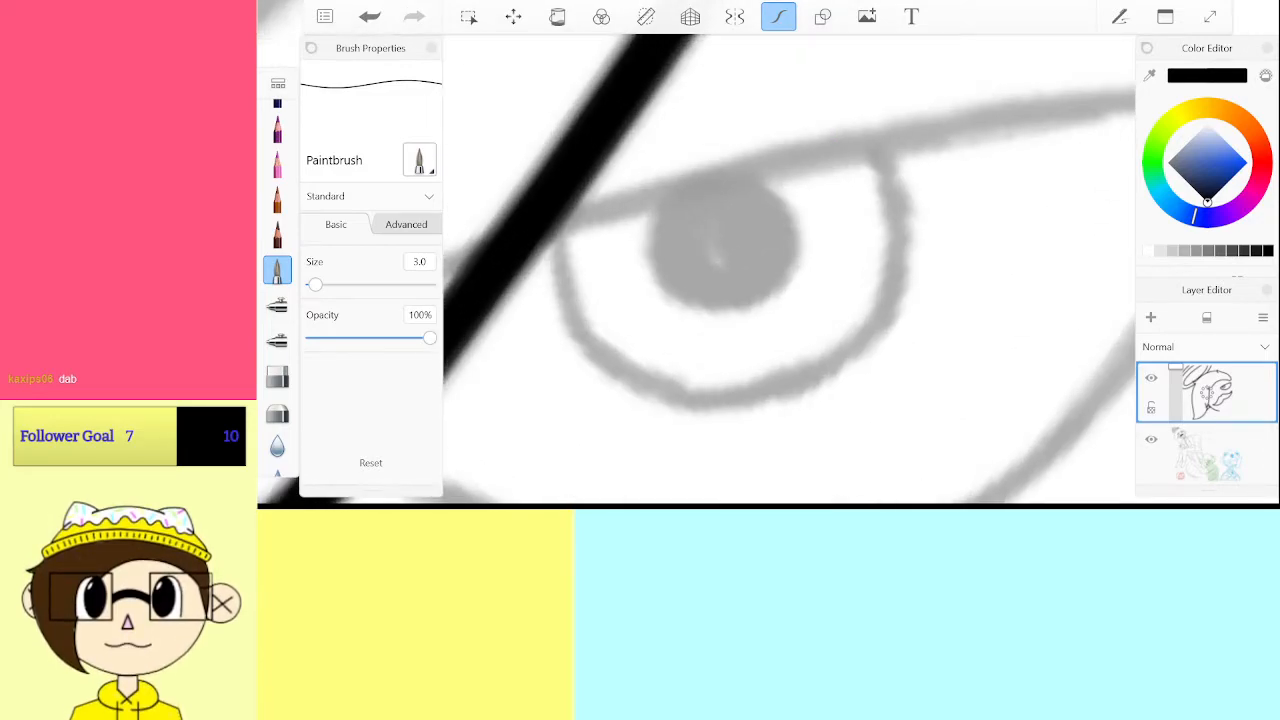
mouse_move(605, 372)
left_mouse_down()
mouse_move(710, 403)
mouse_move(780, 393)
mouse_move(845, 355)
mouse_move(890, 303)
mouse_move(900, 222)
mouse_move(873, 150)
left_mouse_up()
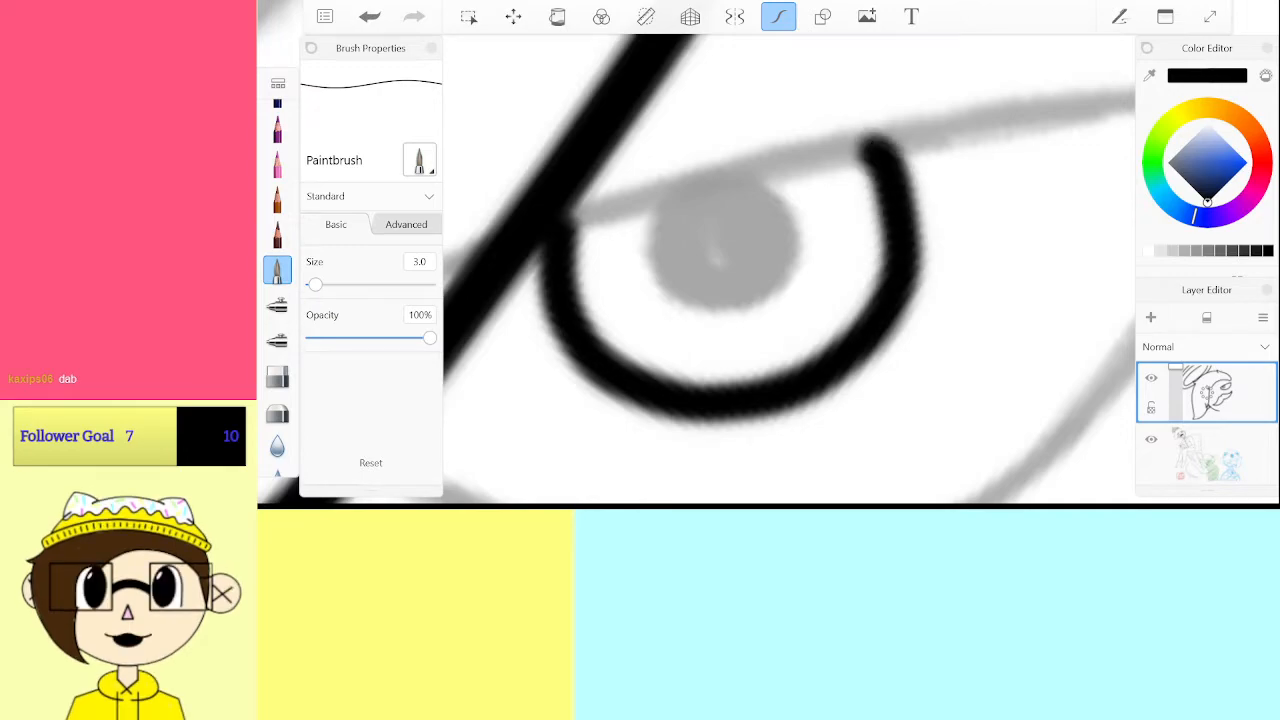
With brush size 4, ink the left eye's upper lid line from corner to corner and fill its pupil with solid black
scroll(873, 150, "down", 5)
left_click(420, 262)
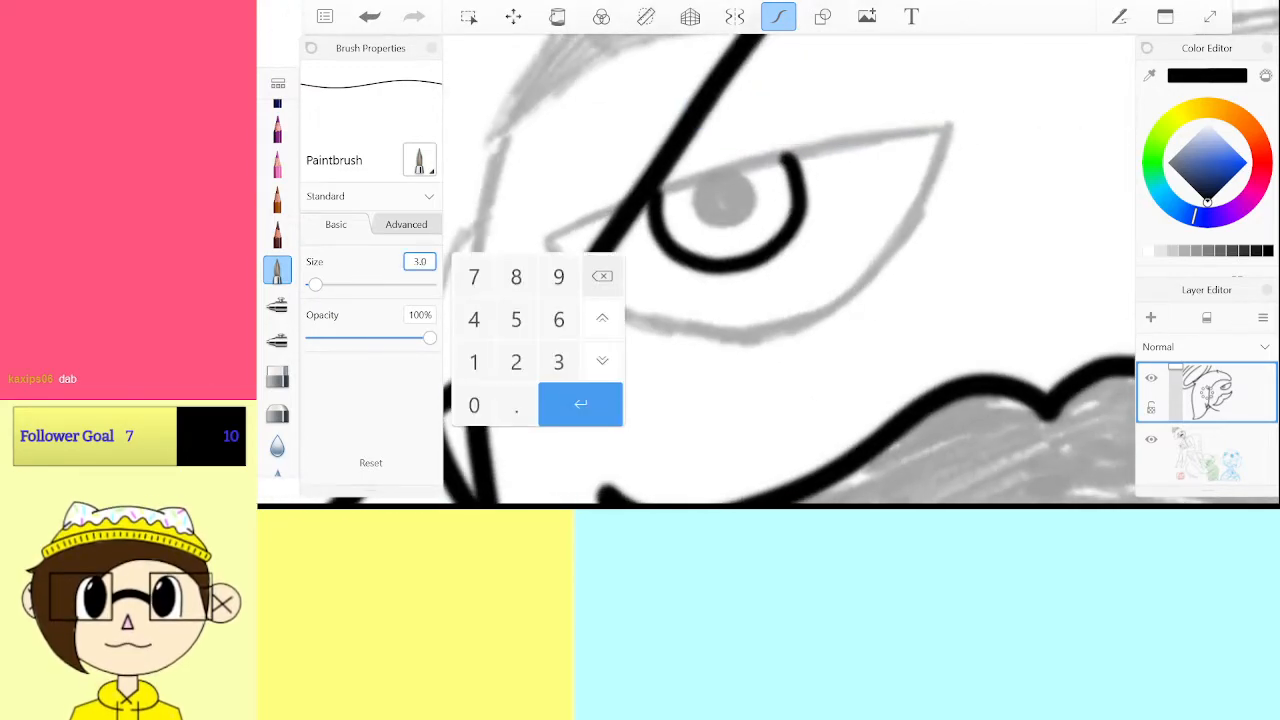
left_click(474, 320)
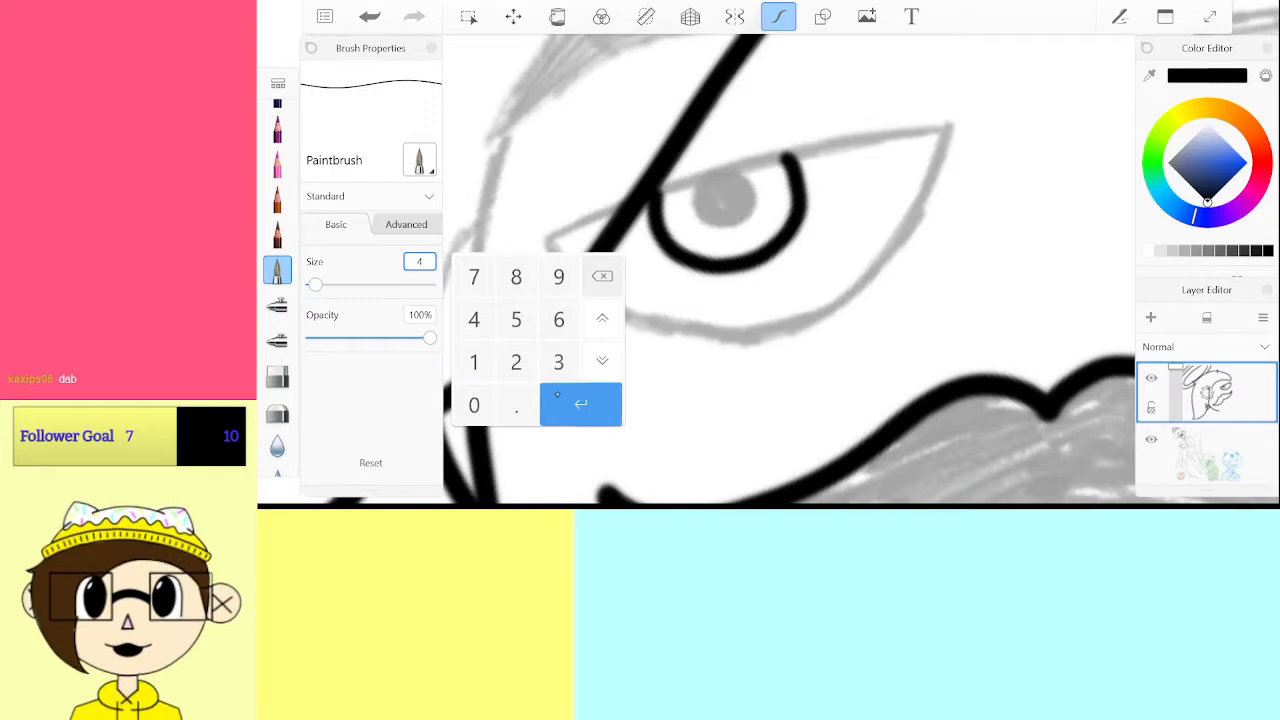
left_click(580, 404)
left_click(551, 242)
left_click_drag(548, 243, 700, 181)
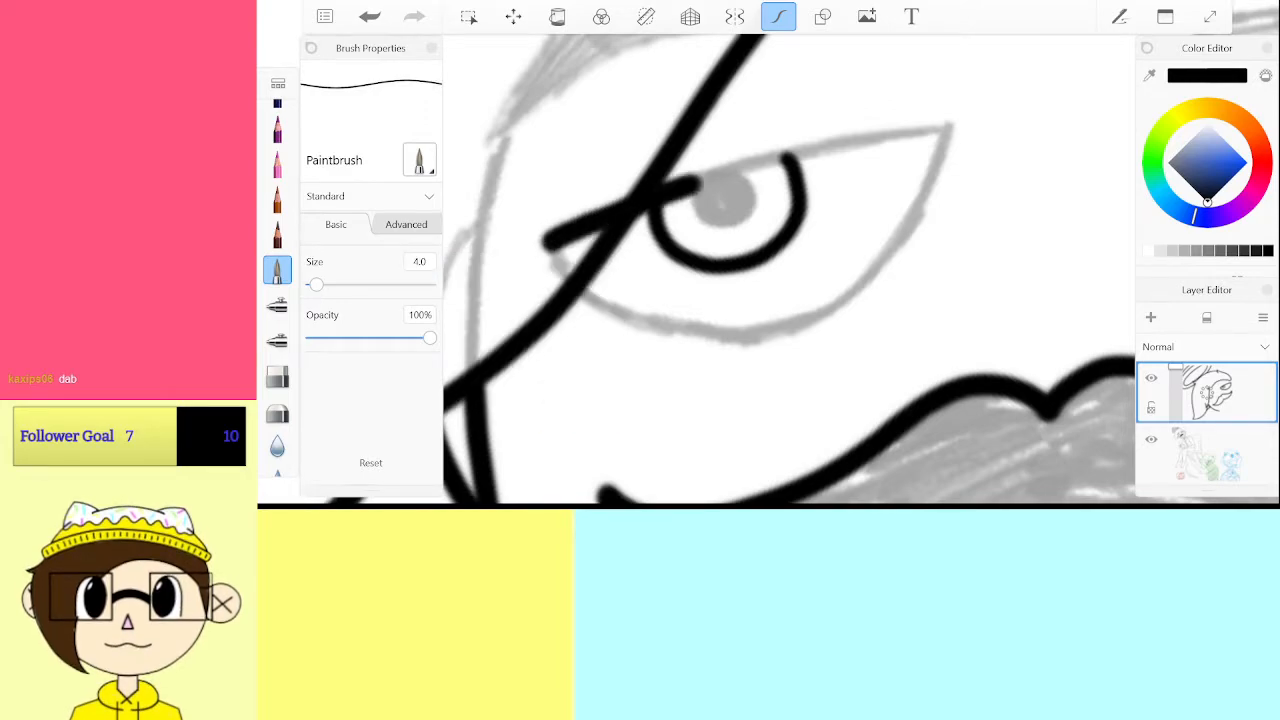
left_click_drag(880, 136, 947, 127)
scroll(705, 144, "up", 5)
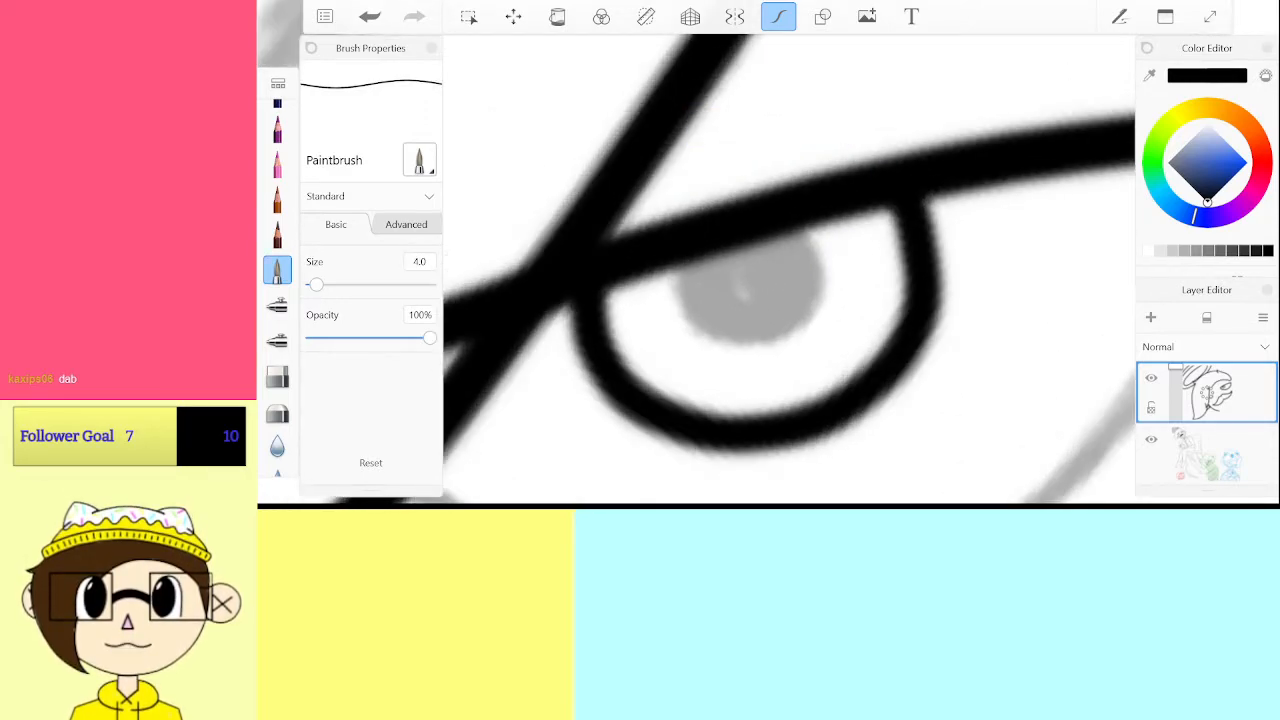
mouse_move(700, 263)
left_mouse_down()
mouse_move(745, 312)
mouse_move(800, 280)
mouse_move(756, 277)
left_mouse_up()
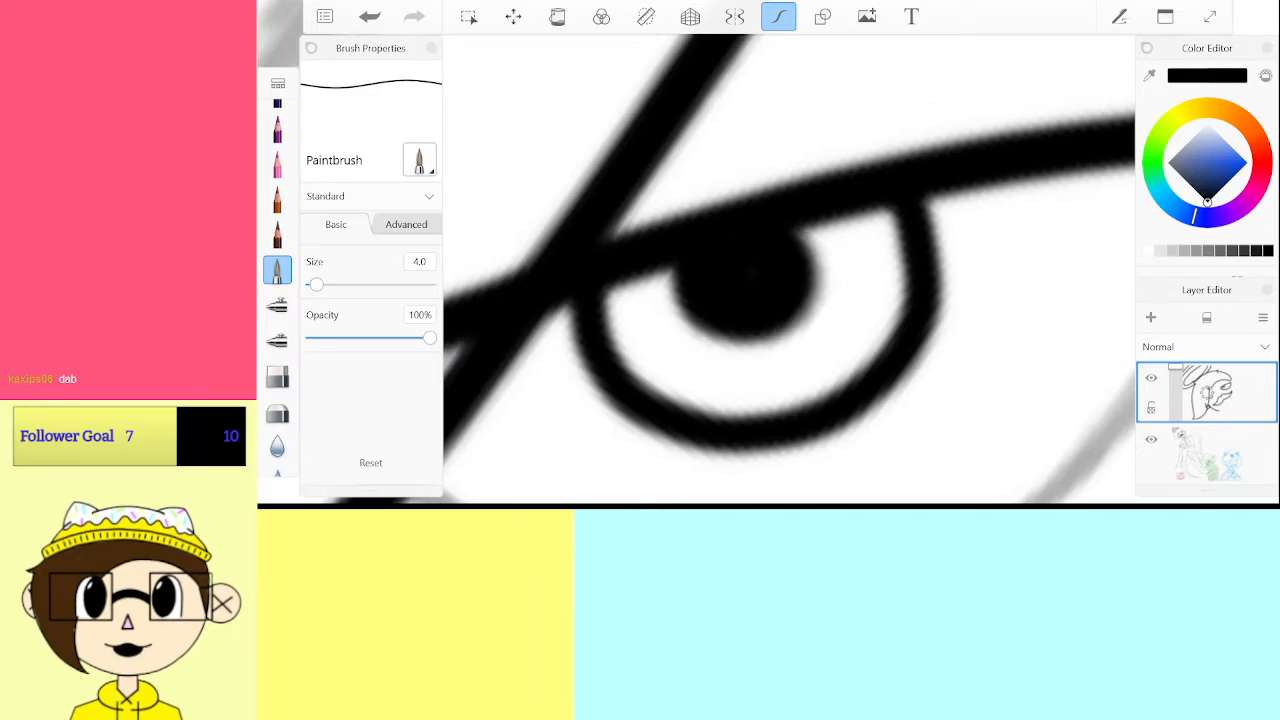
Ink the curved lower outline of the left eye, joining both ends of the upper lid line
scroll(745, 280, "down", 3)
scroll(840, 300, "up", 1)
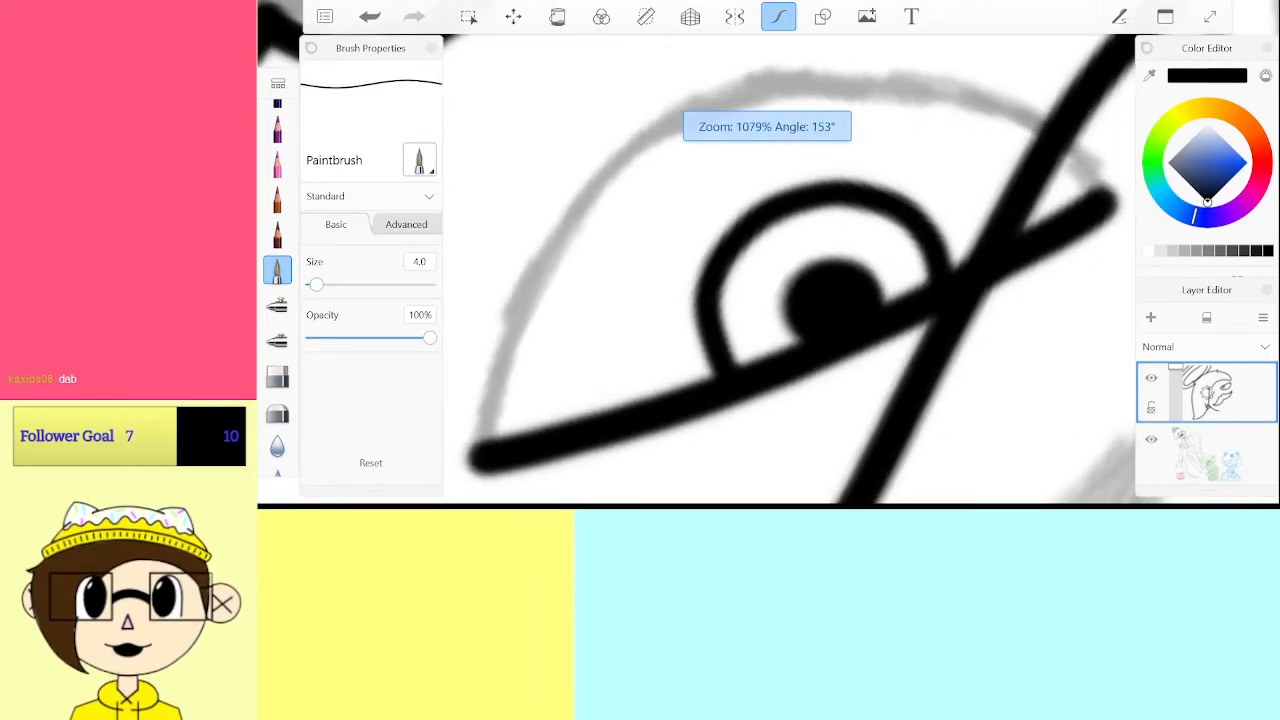
mouse_move(490, 450)
left_mouse_down()
mouse_move(526, 340)
mouse_move(589, 243)
mouse_move(690, 155)
mouse_move(781, 122)
mouse_move(886, 113)
mouse_move(982, 136)
left_mouse_up()
left_click_drag(985, 330, 792, 395)
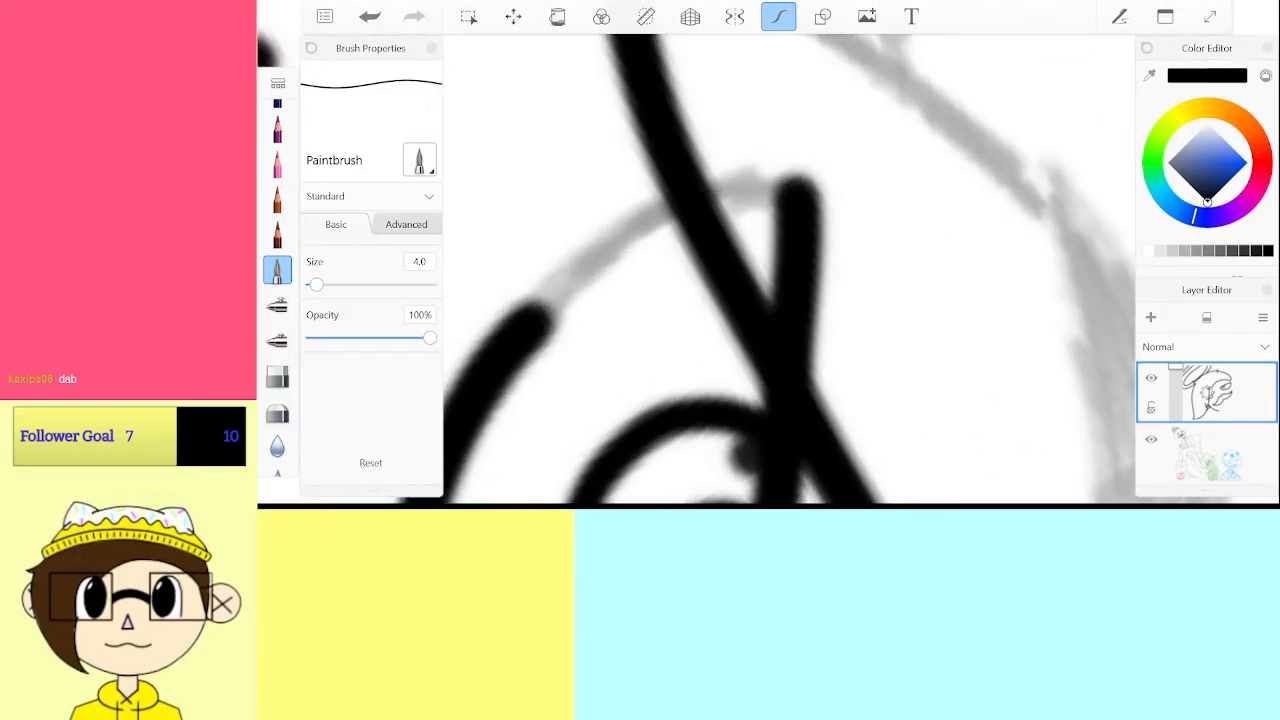
mouse_move(500, 350)
left_mouse_down()
mouse_move(618, 243)
mouse_move(784, 192)
left_mouse_up()
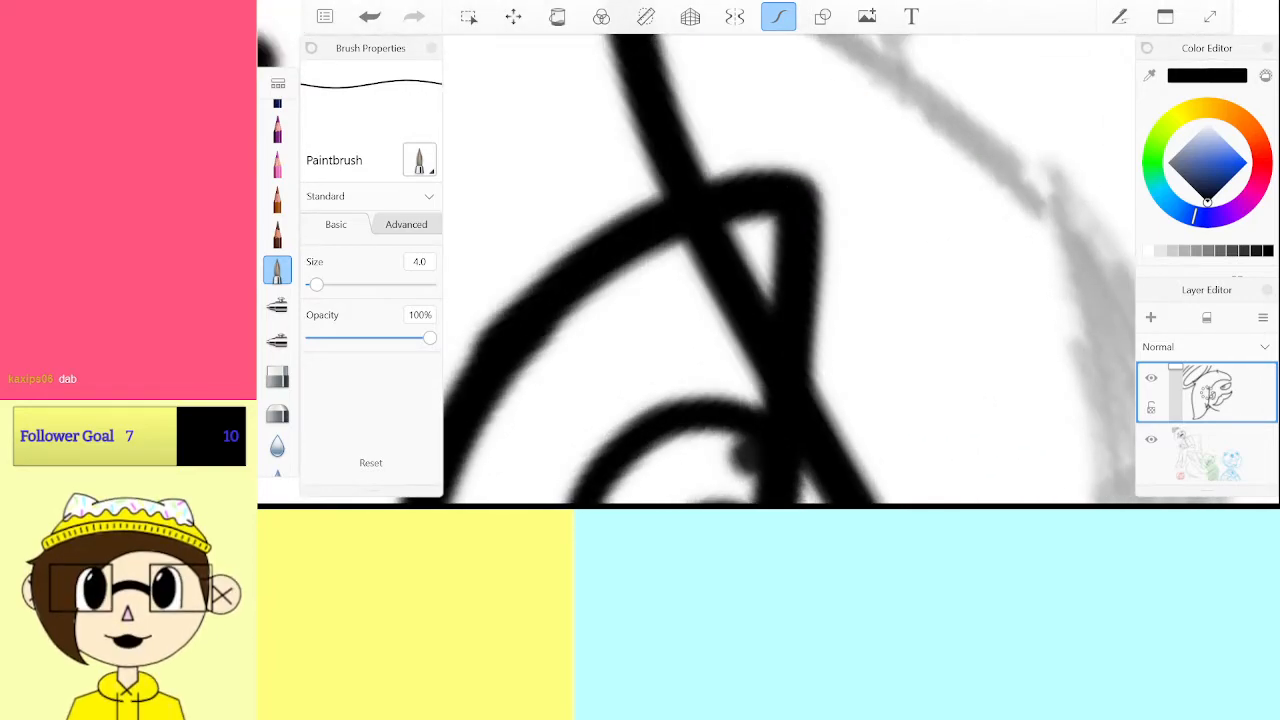
scroll(784, 270, "down", 5)
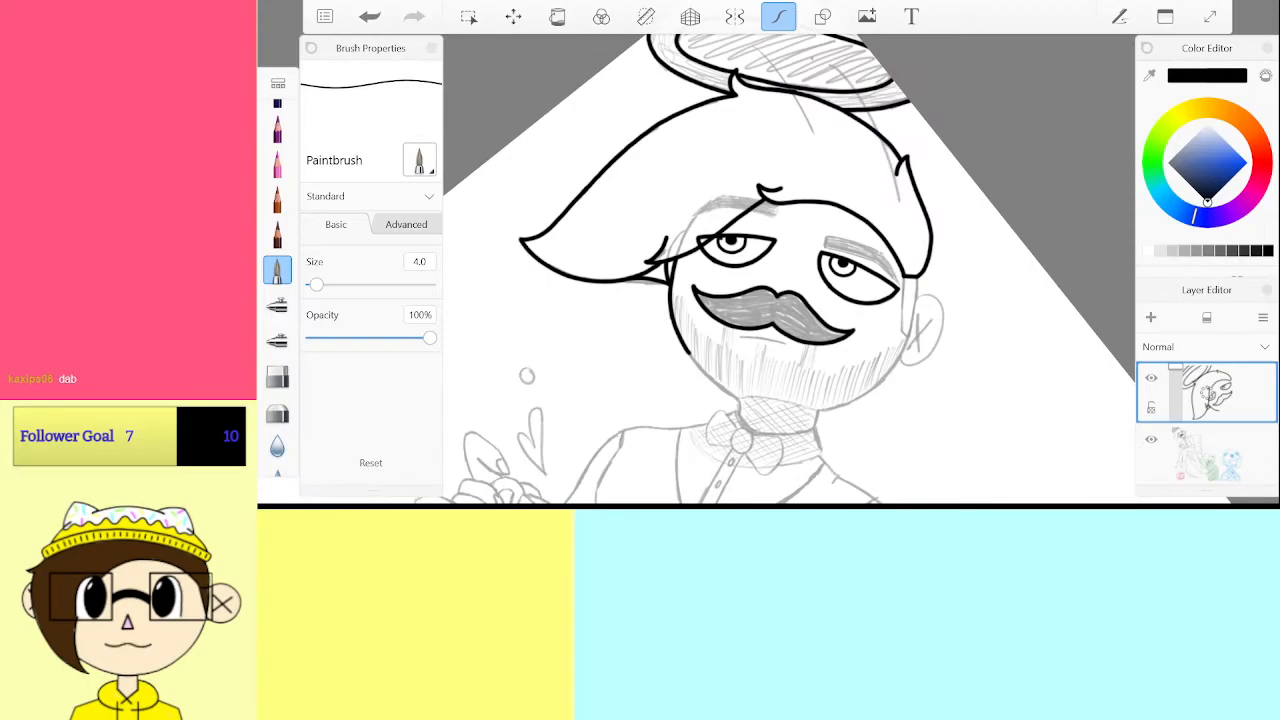
Ink the short curved mouth line beneath the moustache with brush size 3
scroll(800, 288, "up", 5)
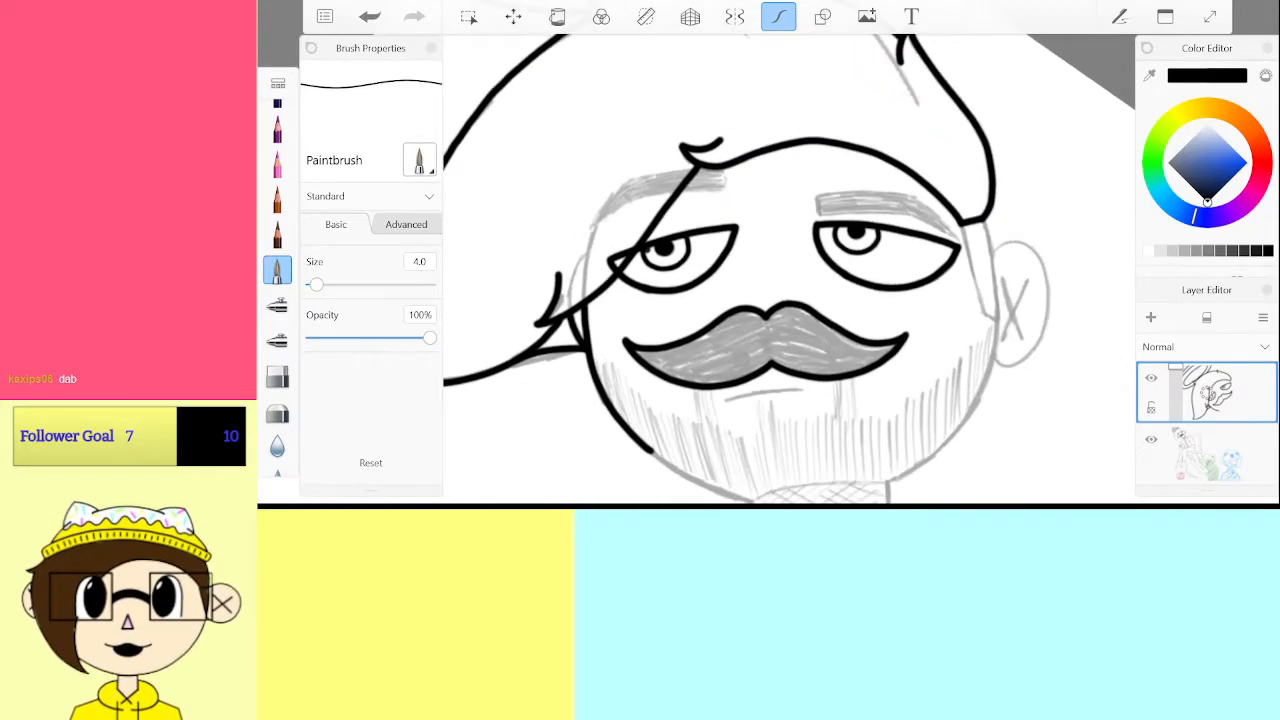
key("ctrl+z")
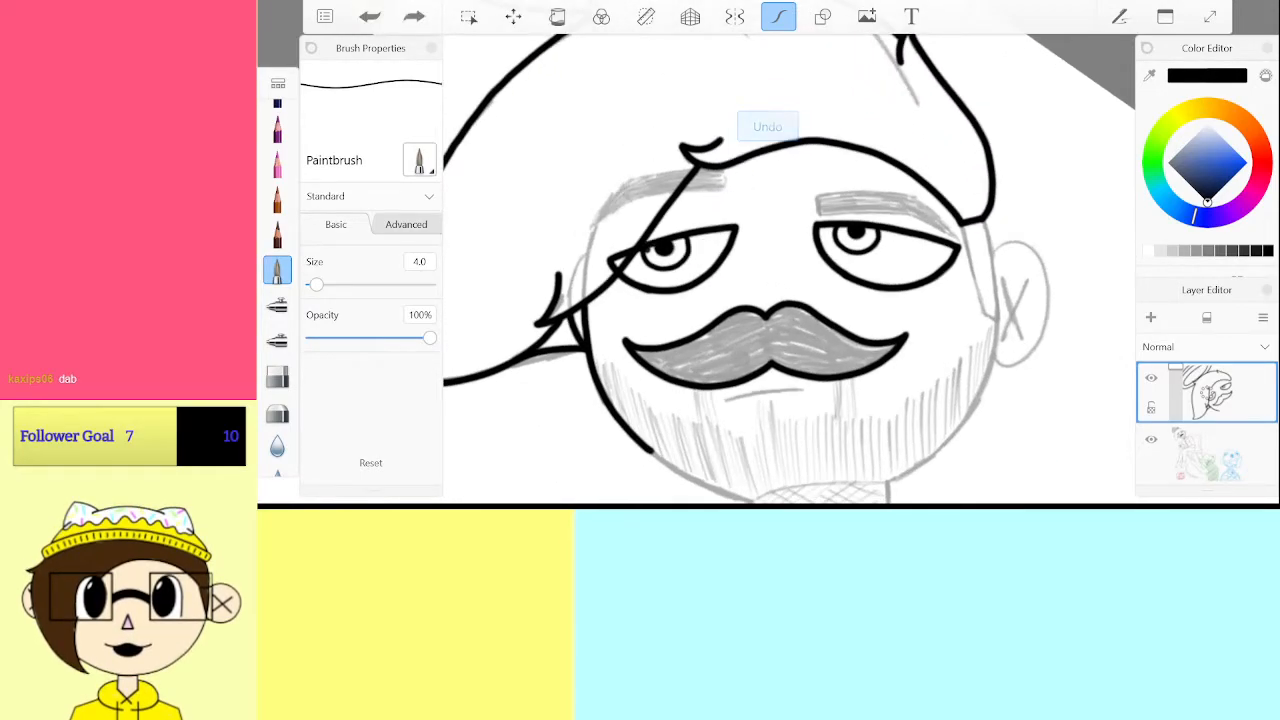
scroll(788, 290, "up", 5)
left_click(419, 262)
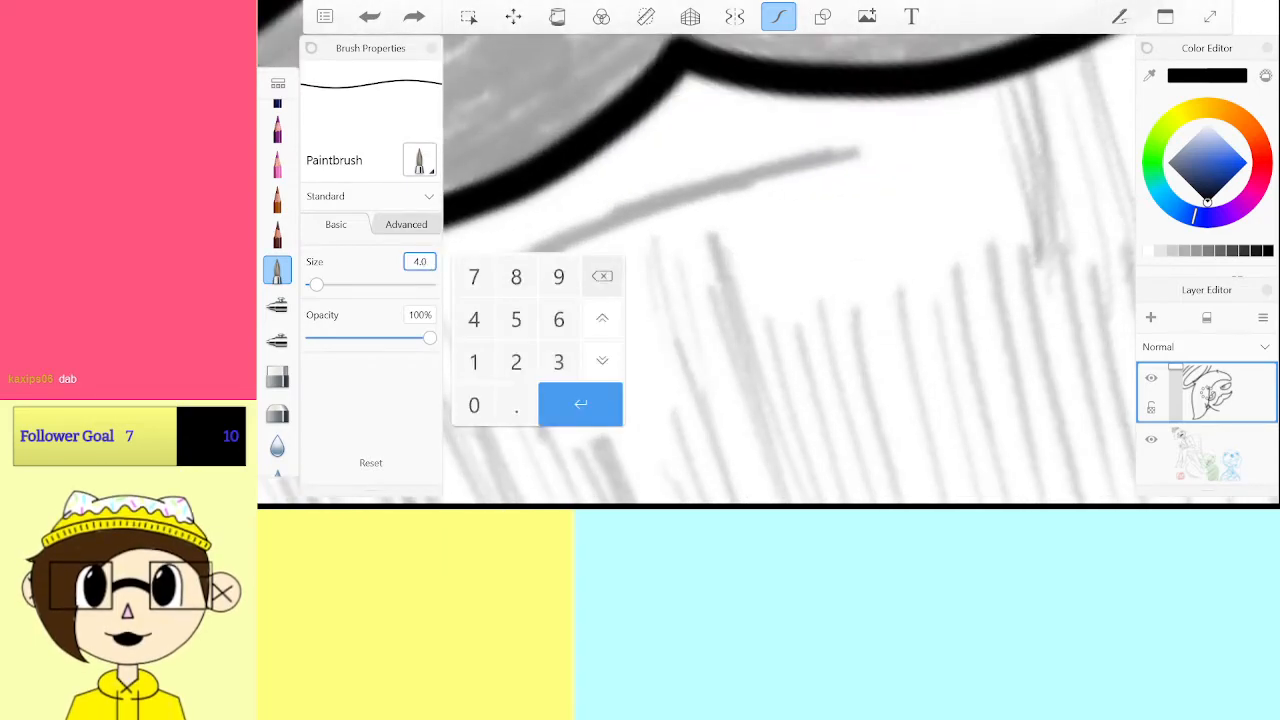
left_click(567, 397)
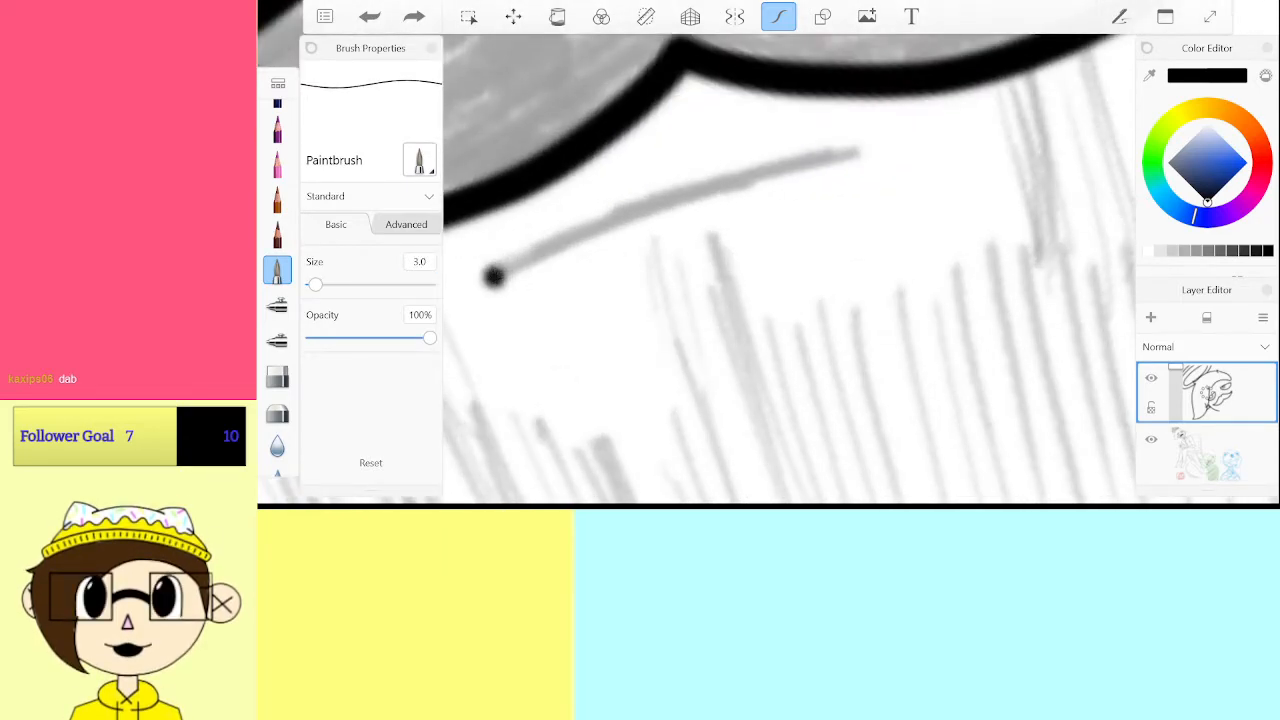
mouse_move(493, 277)
left_mouse_down()
mouse_move(833, 160)
mouse_move(494, 276)
mouse_move(586, 228)
mouse_move(860, 150)
left_mouse_up()
key("ctrl+z")
scroll(789, 270, "down", 10)
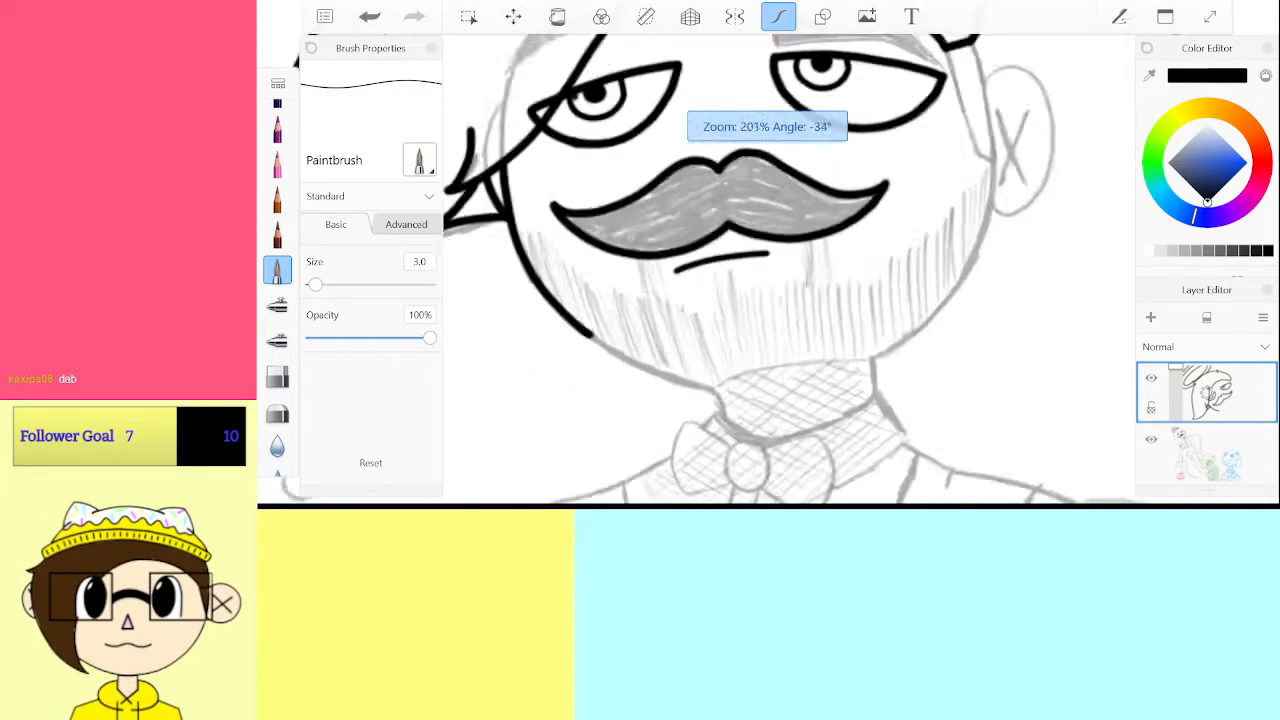
With brush size 4, ink the right side of the face from the hair's end down past the ear
left_click(420, 262)
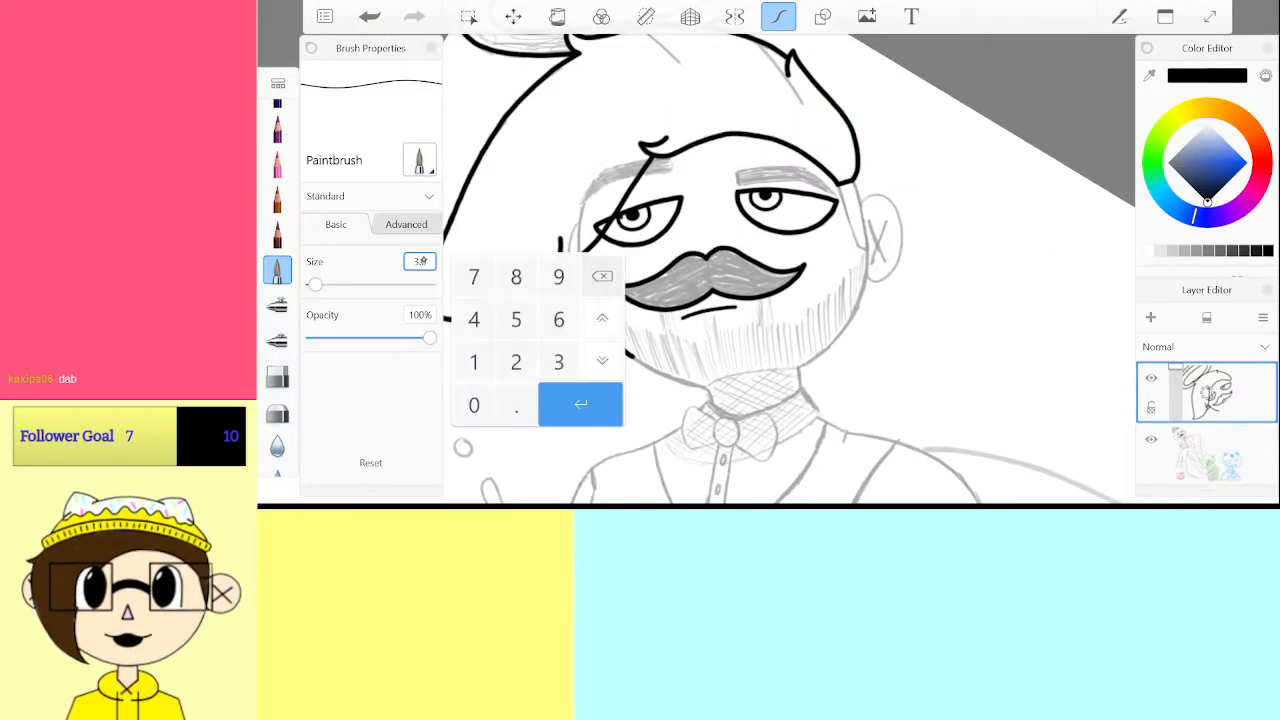
key("Return")
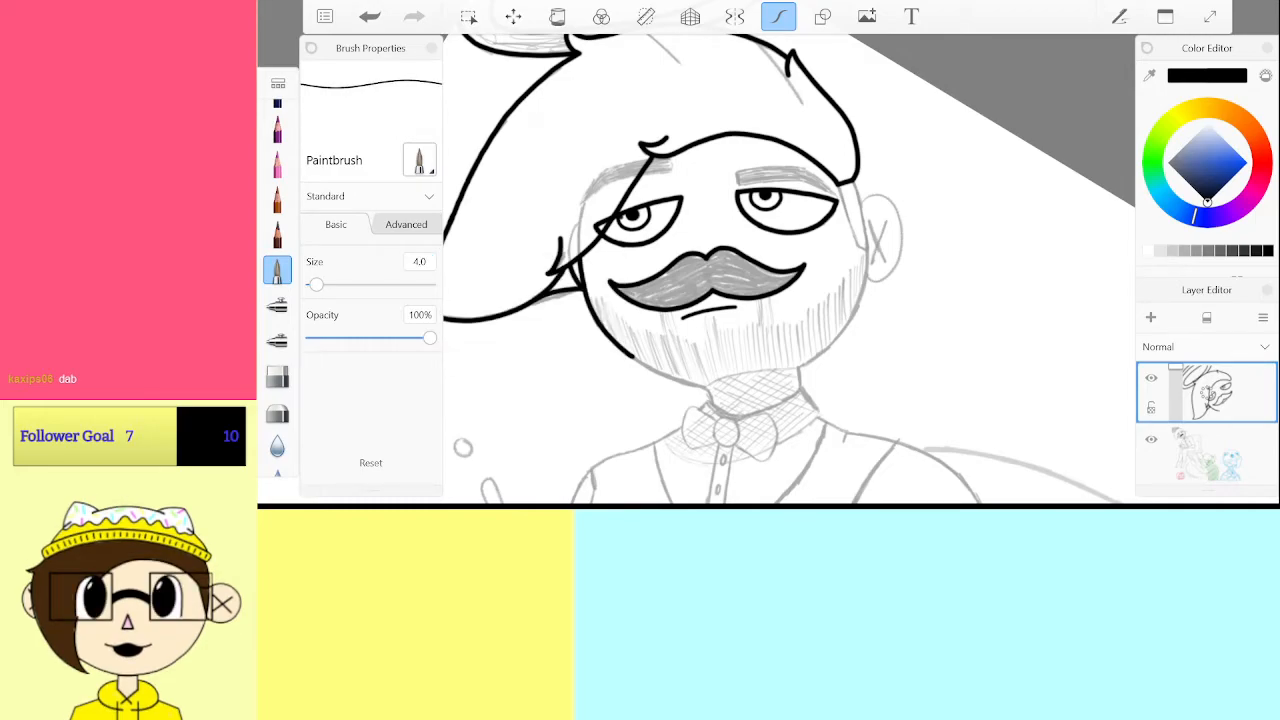
scroll(789, 270, "up", 10)
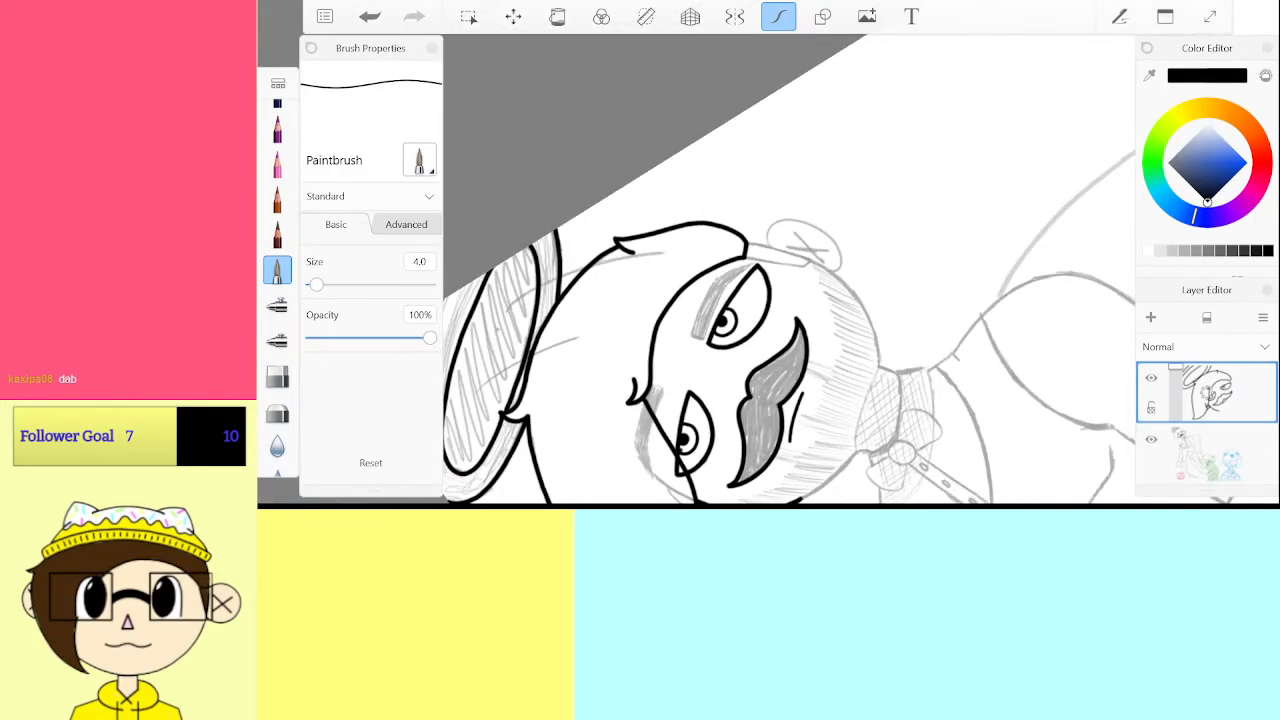
left_click_drag(789, 270, 857, 343)
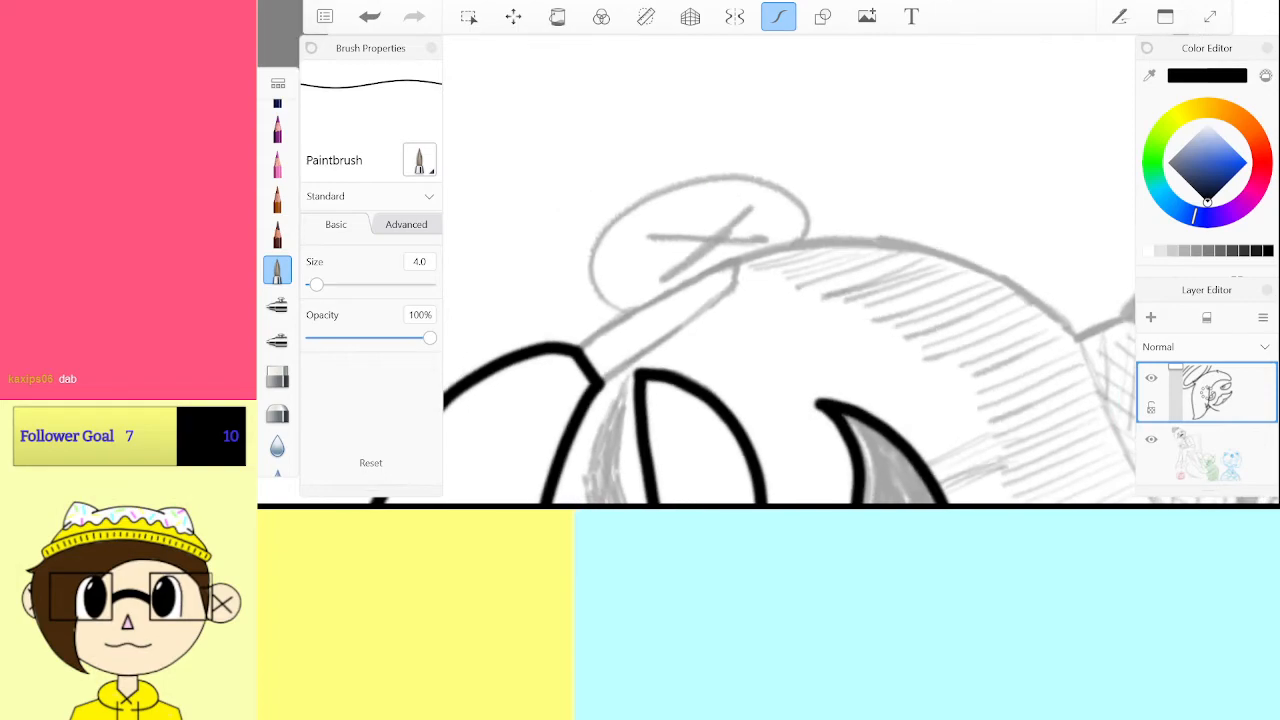
left_click_drag(580, 350, 615, 323)
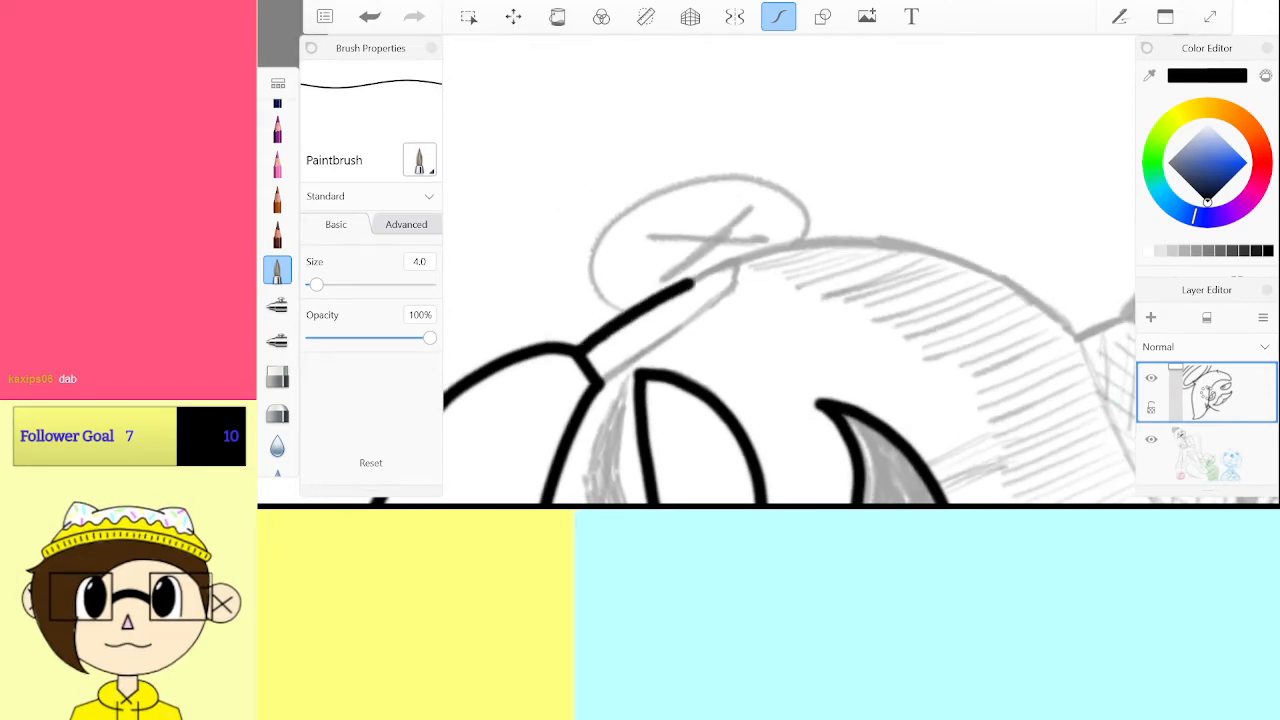
Continue the right face outline along the jaw from below the ear to the neck, redoing the first jaw stroke
scroll(789, 270, "up", 5)
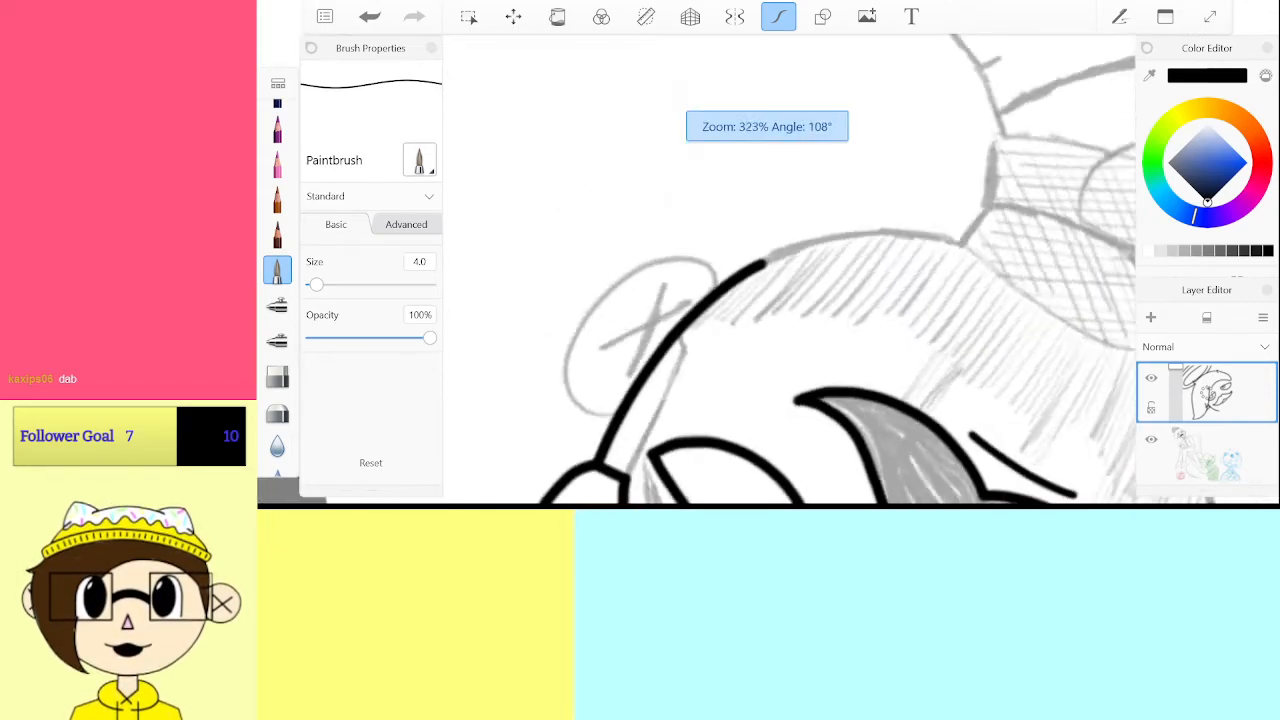
left_click_drag(531, 317, 705, 238)
scroll(789, 270, "up", 1)
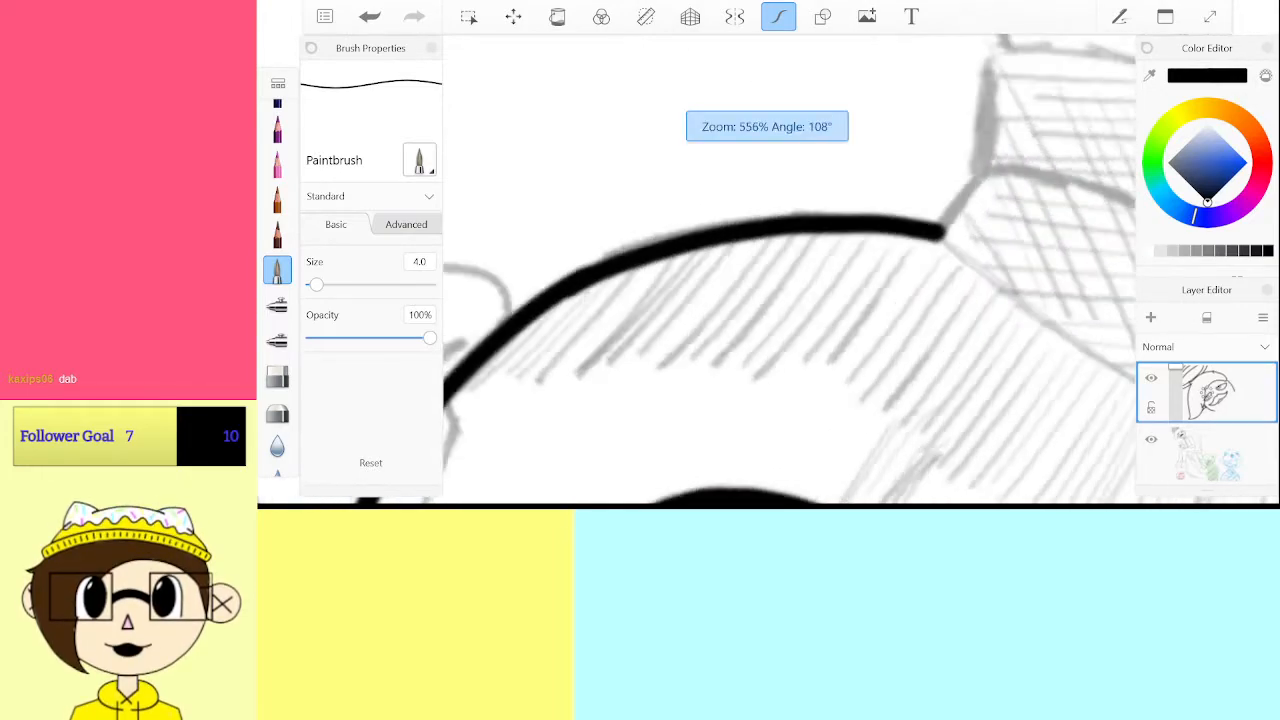
key("ctrl+z")
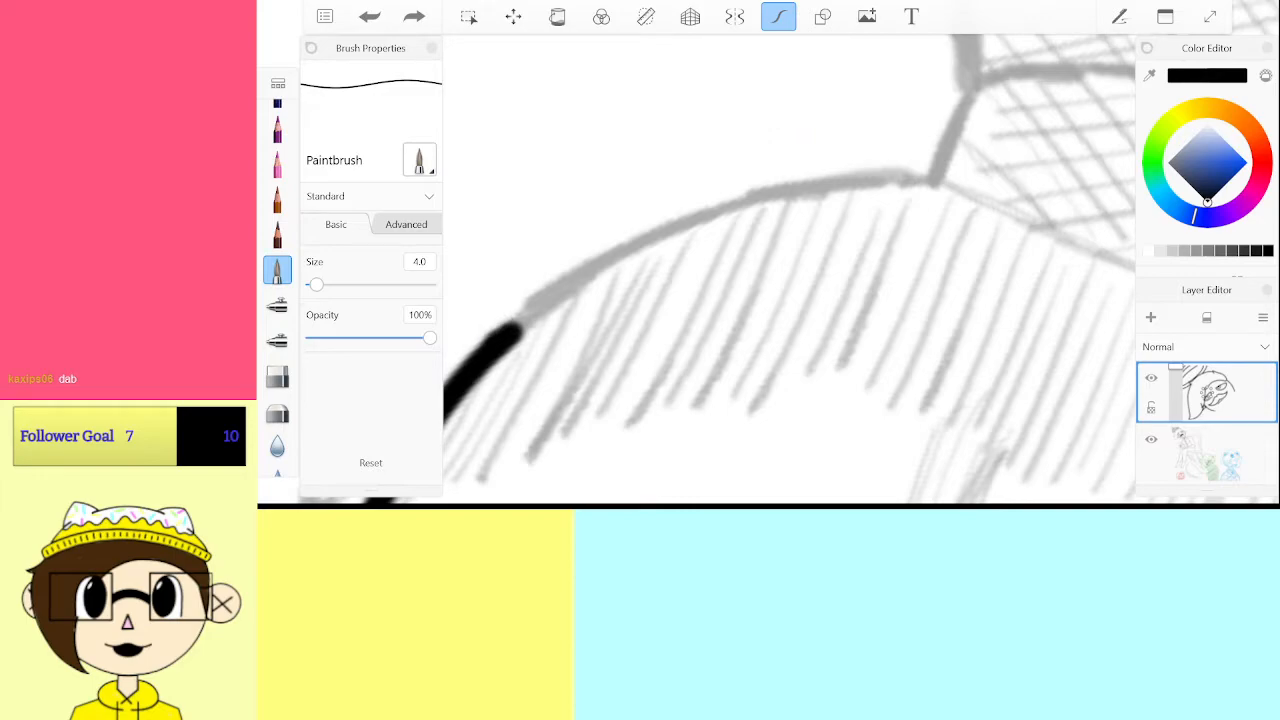
mouse_move(652, 244)
left_mouse_down()
mouse_move(807, 188)
mouse_move(910, 178)
left_mouse_up()
scroll(789, 270, "down", 5)
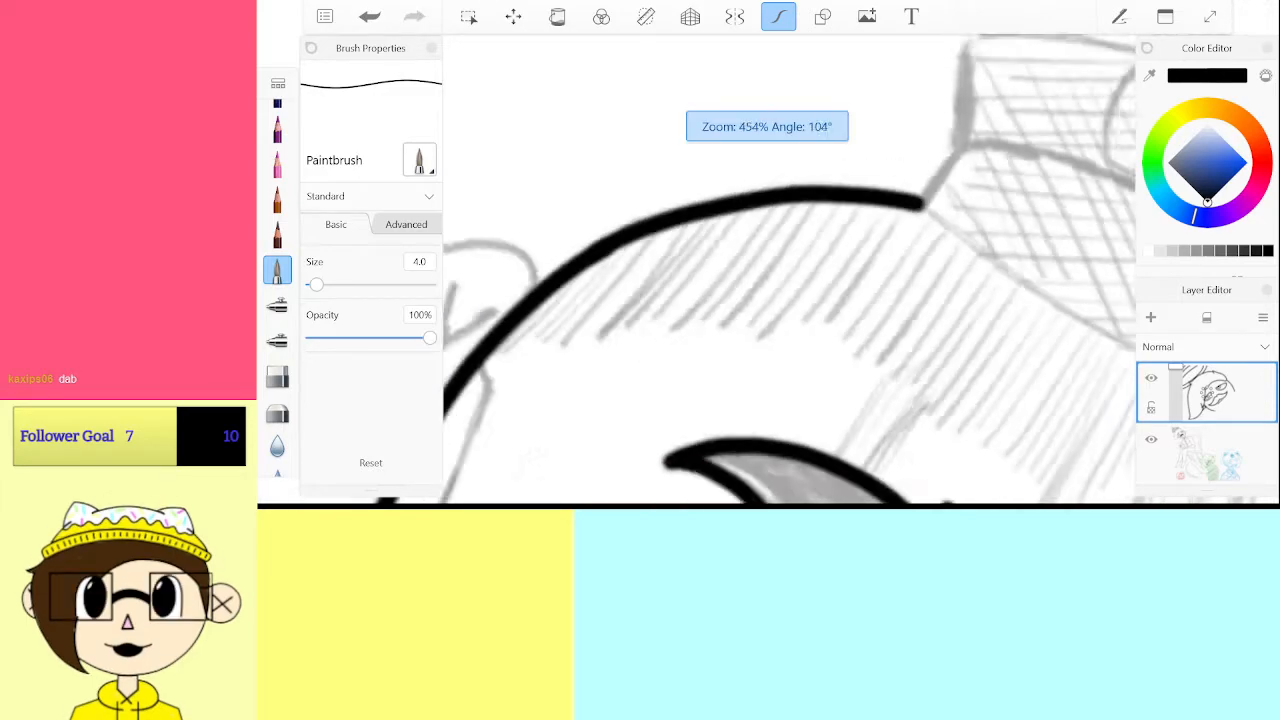
Ink the inner edge of the right sideburn from the hair corner and close its lower end against the face outline
scroll(789, 270, "up", 10)
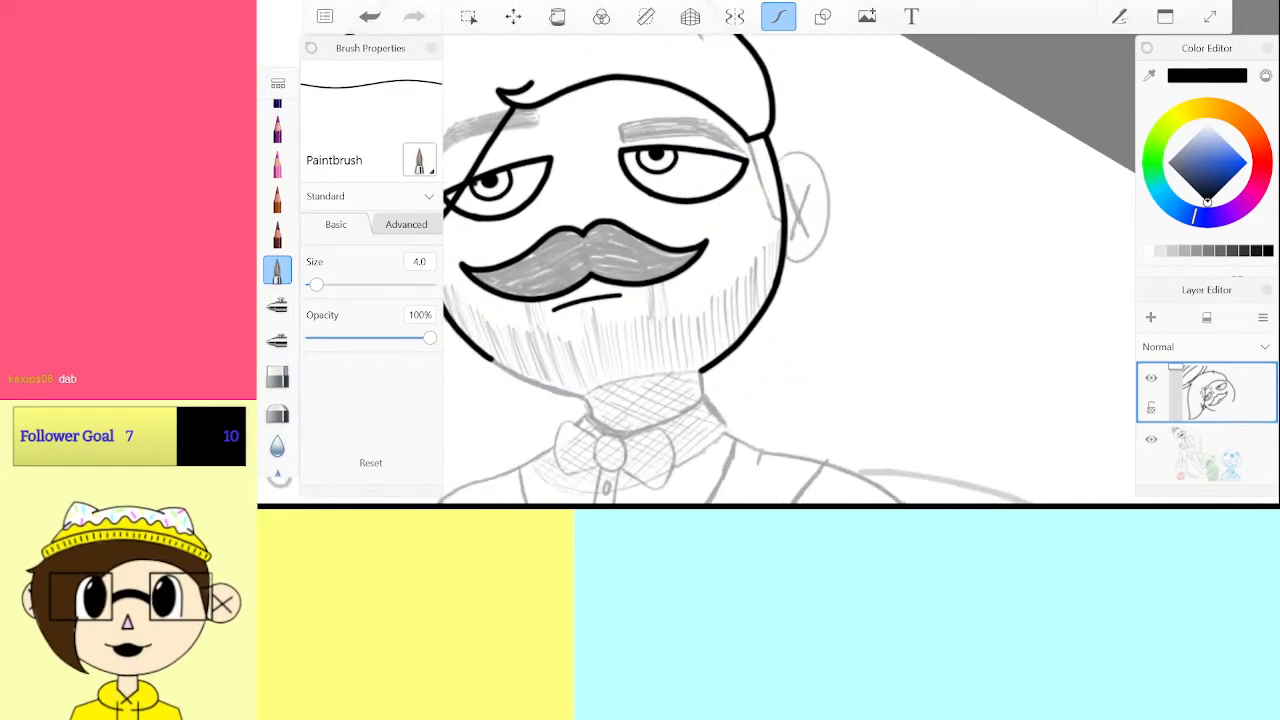
scroll(789, 270, "up", 1)
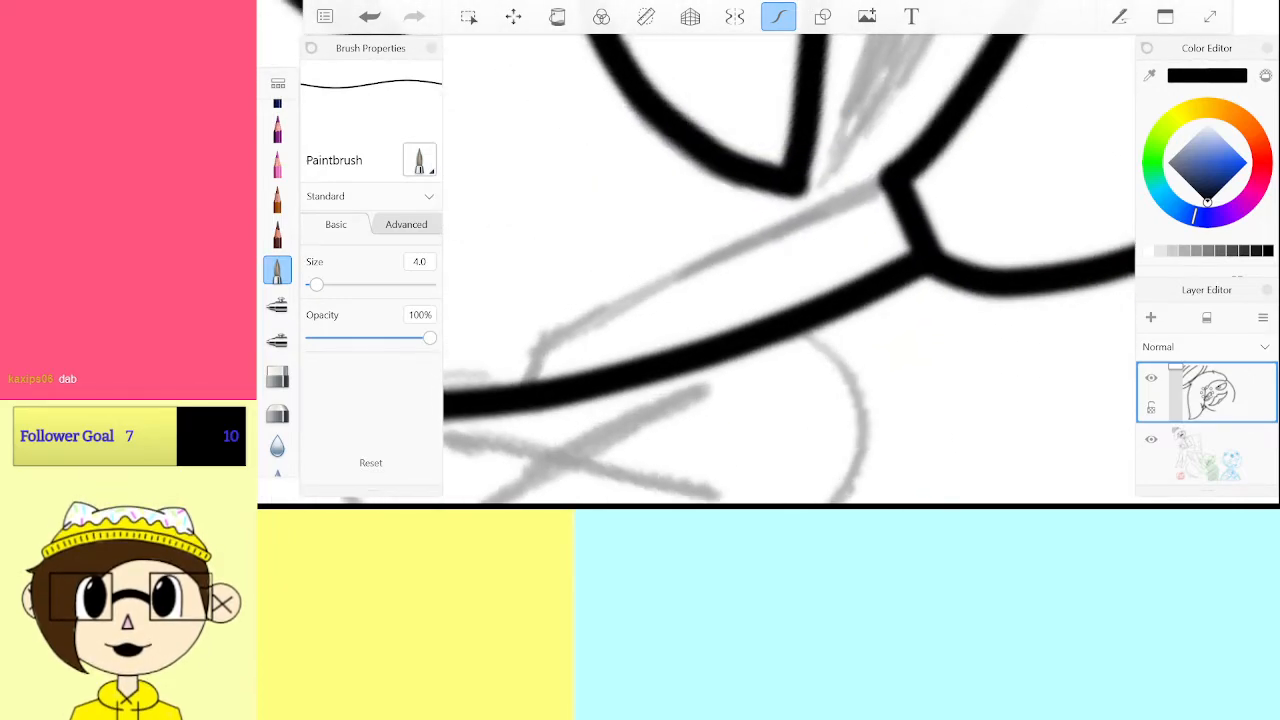
mouse_move(542, 341)
left_mouse_down()
mouse_move(814, 196)
mouse_move(893, 193)
left_mouse_up()
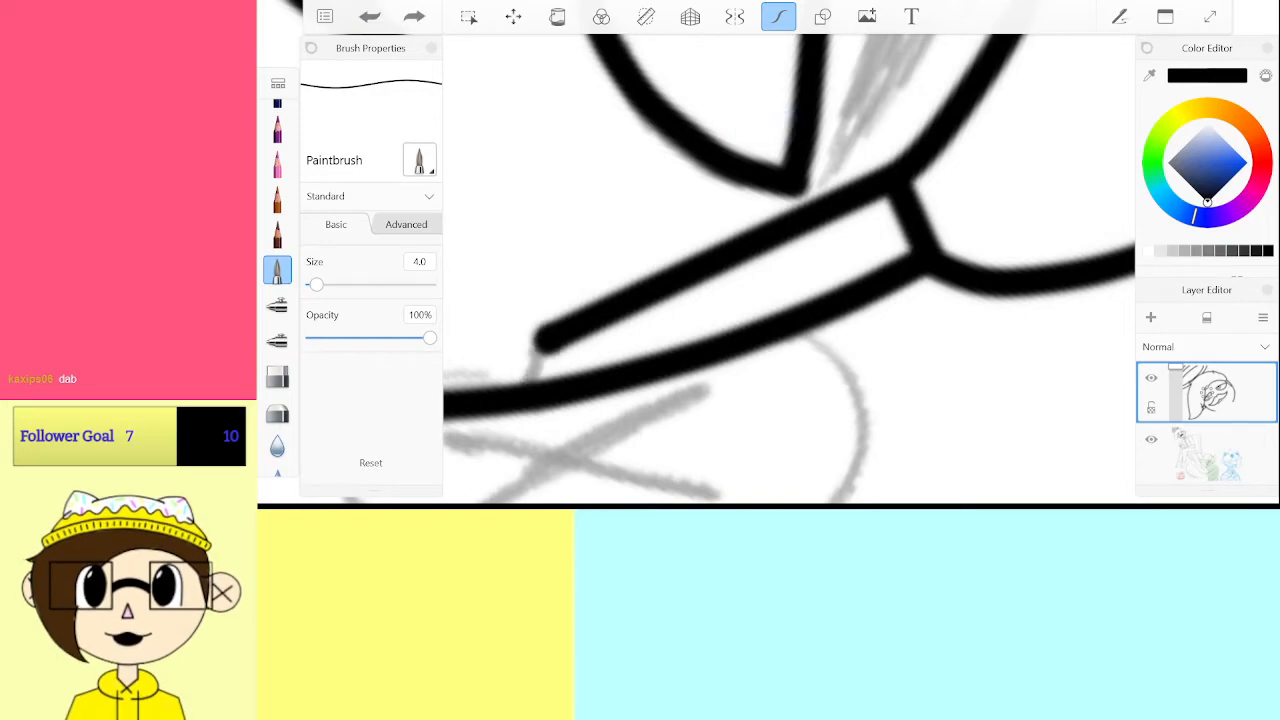
left_click_drag(547, 338, 529, 386)
Ink the rounded outline of the right ear, closing it against the side of the face
scroll(789, 269, "down", 5)
scroll(789, 269, "up", 5)
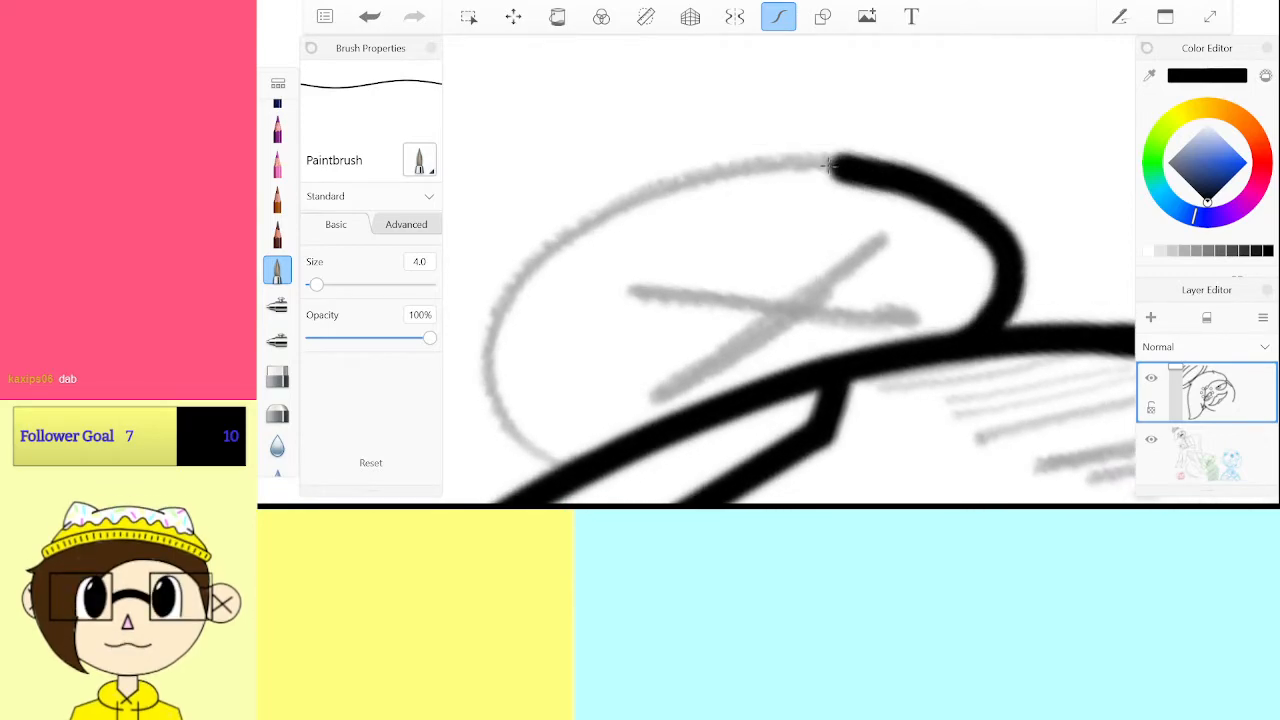
mouse_move(577, 230)
left_mouse_down()
mouse_move(530, 269)
mouse_move(492, 353)
mouse_move(498, 399)
mouse_move(545, 452)
left_mouse_up()
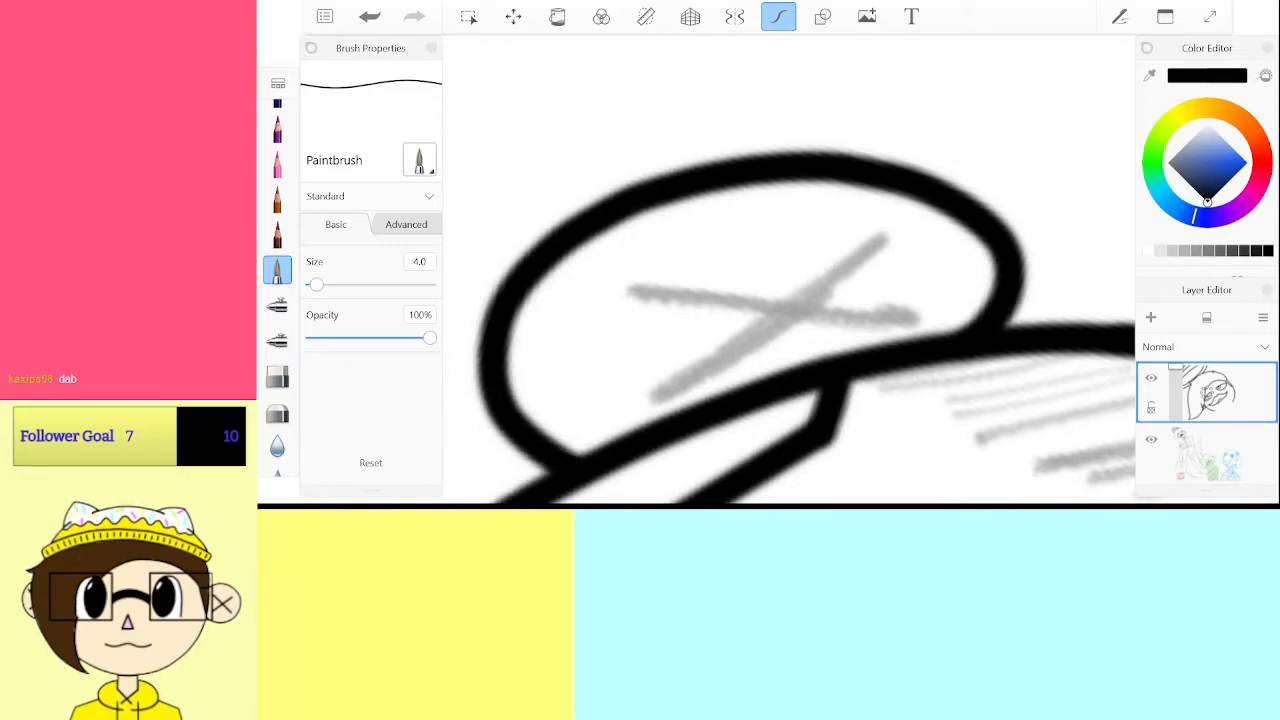
With brush size 3, ink the two crossing strokes of the X inside the right ear
left_click(419, 261)
left_click(559, 361)
left_click(611, 420)
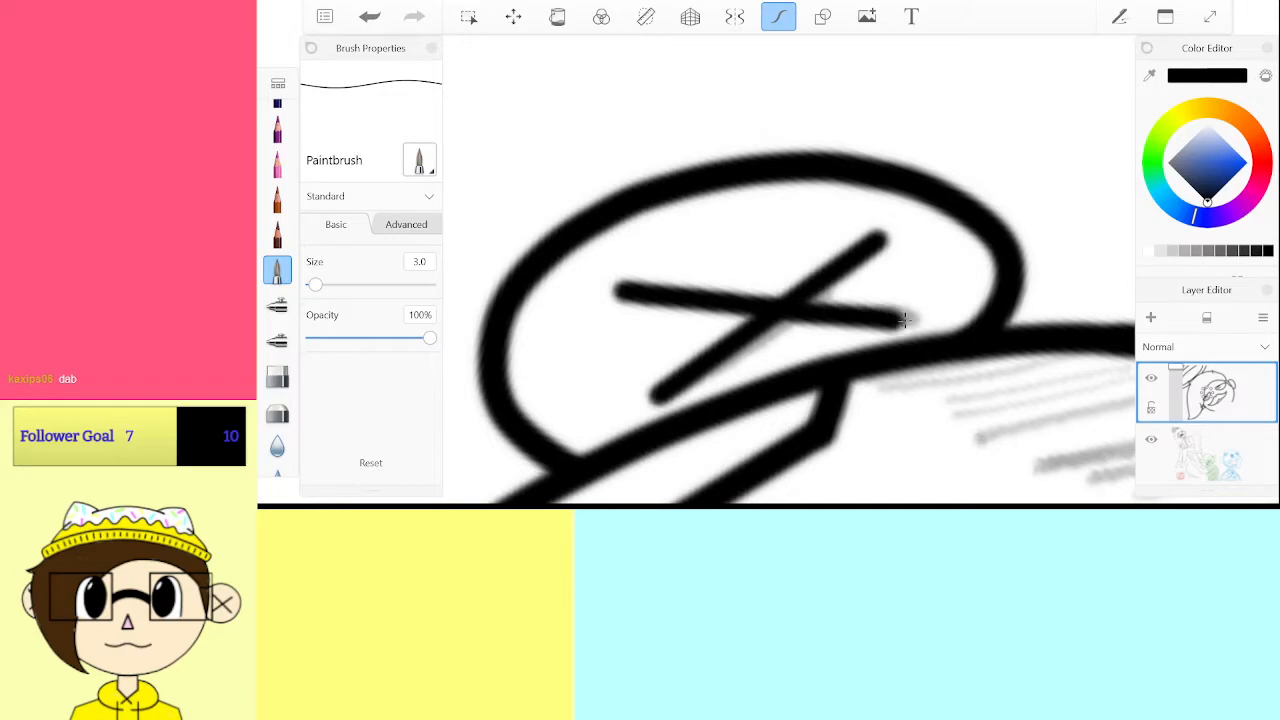
Set the brush size to 4 for the lower left part of the face outline
scroll(788, 270, "down", 10)
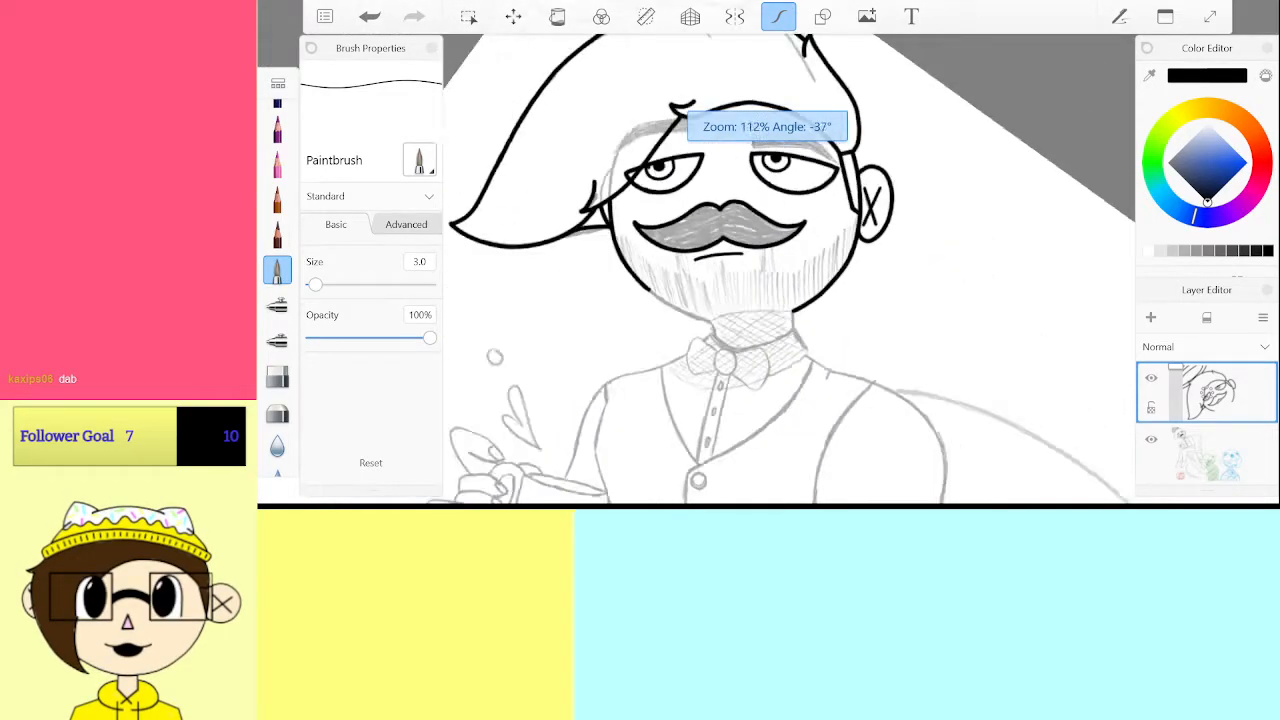
scroll(788, 270, "down", 1)
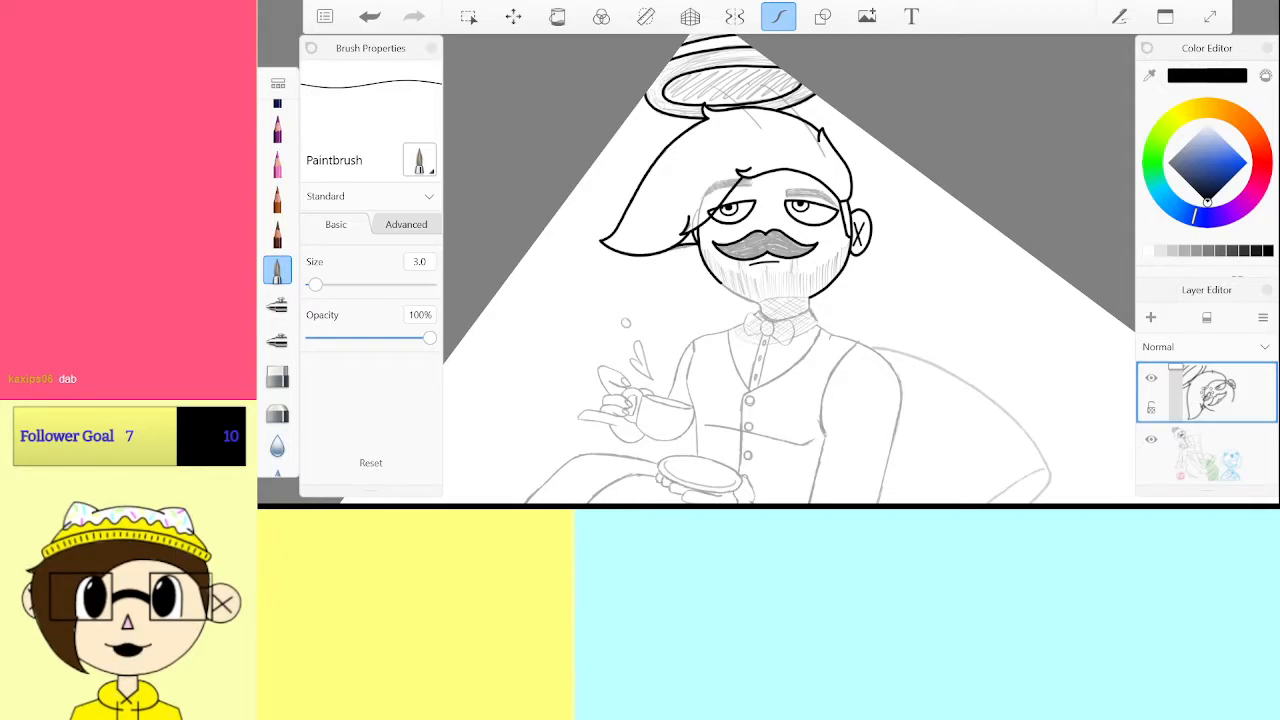
left_click(419, 261)
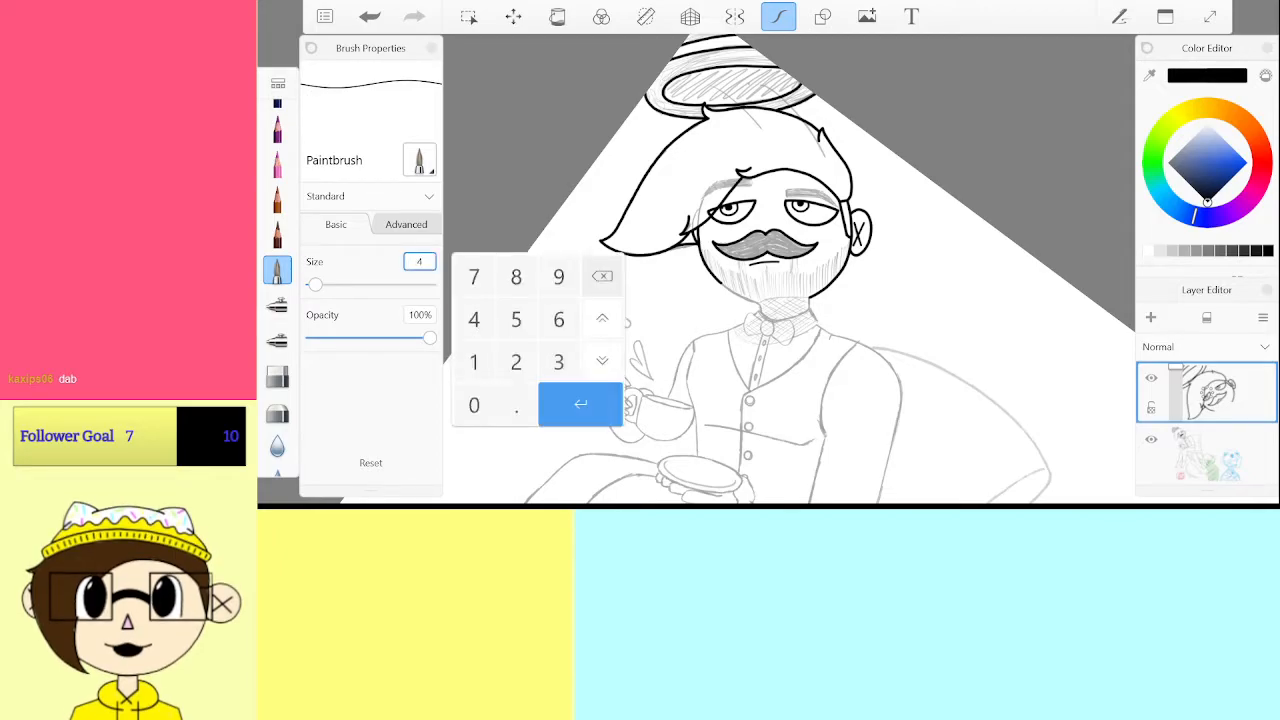
type("4")
key("Return")
scroll(788, 270, "up", 5)
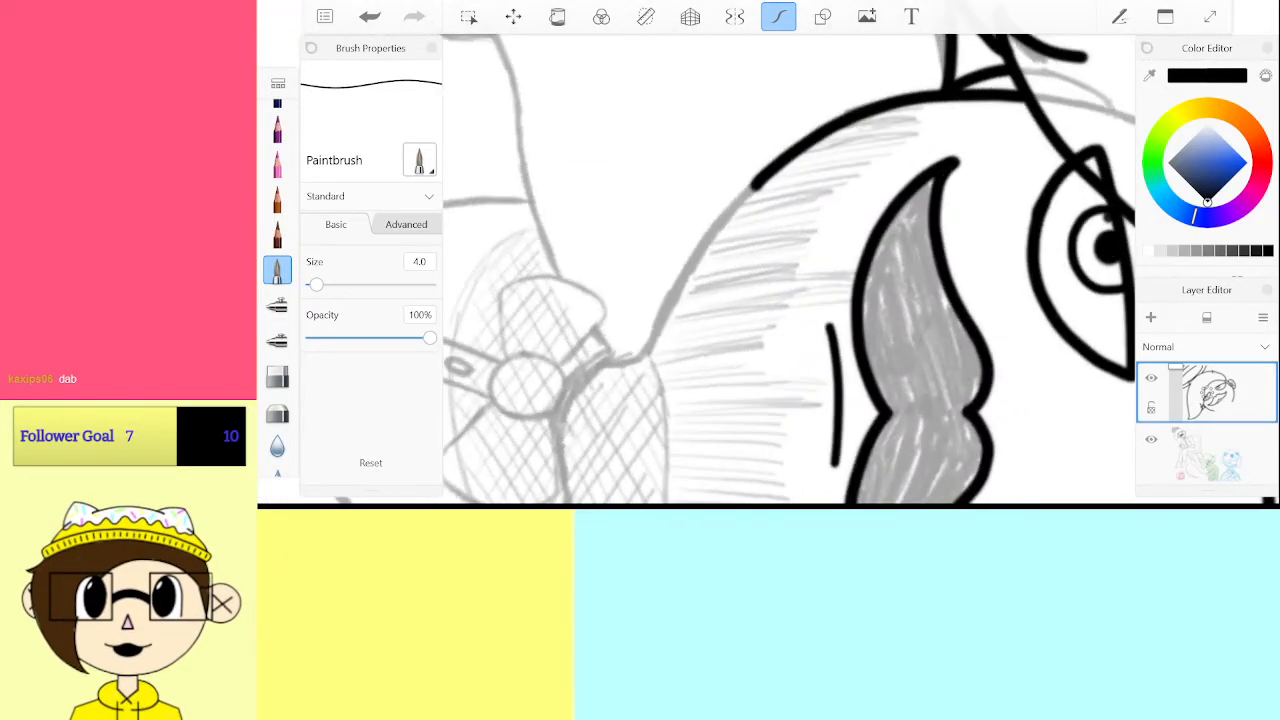
scroll(700, 250, "up", 4)
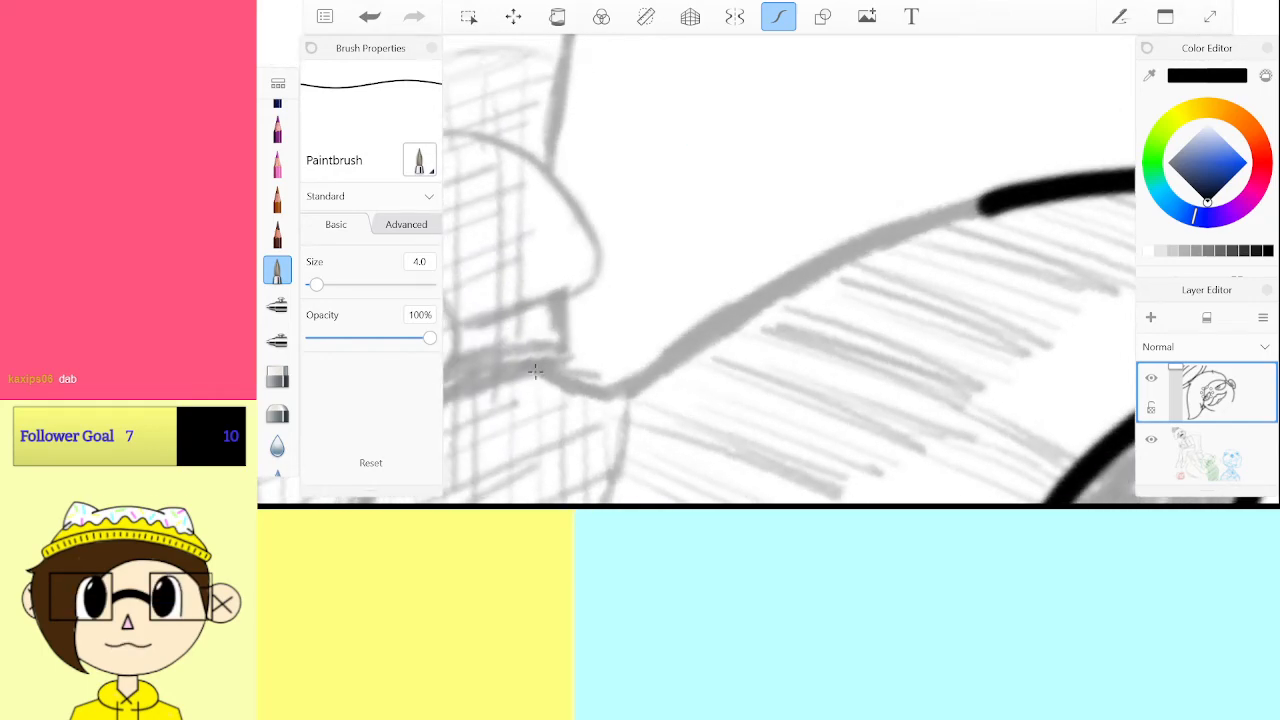
left_click_drag(535, 370, 540, 368)
mouse_move(615, 395)
left_mouse_down()
mouse_move(802, 276)
mouse_move(915, 233)
left_mouse_up()
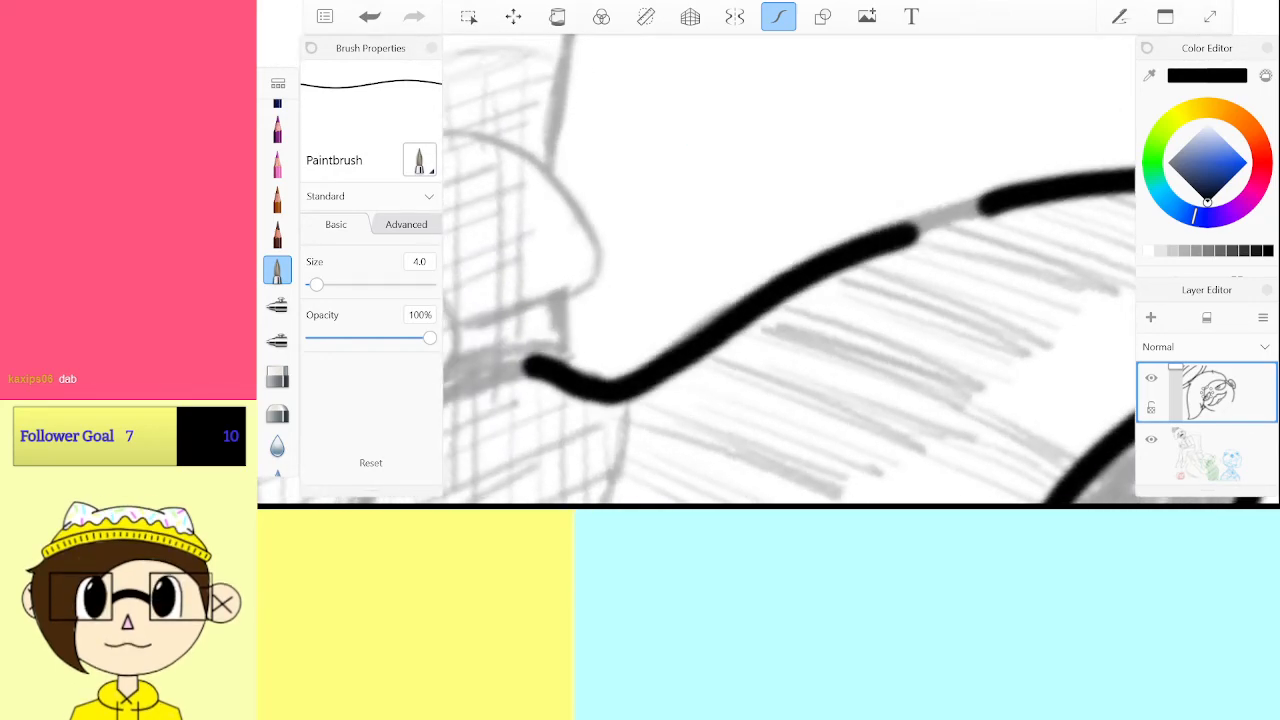
key("ctrl+z")
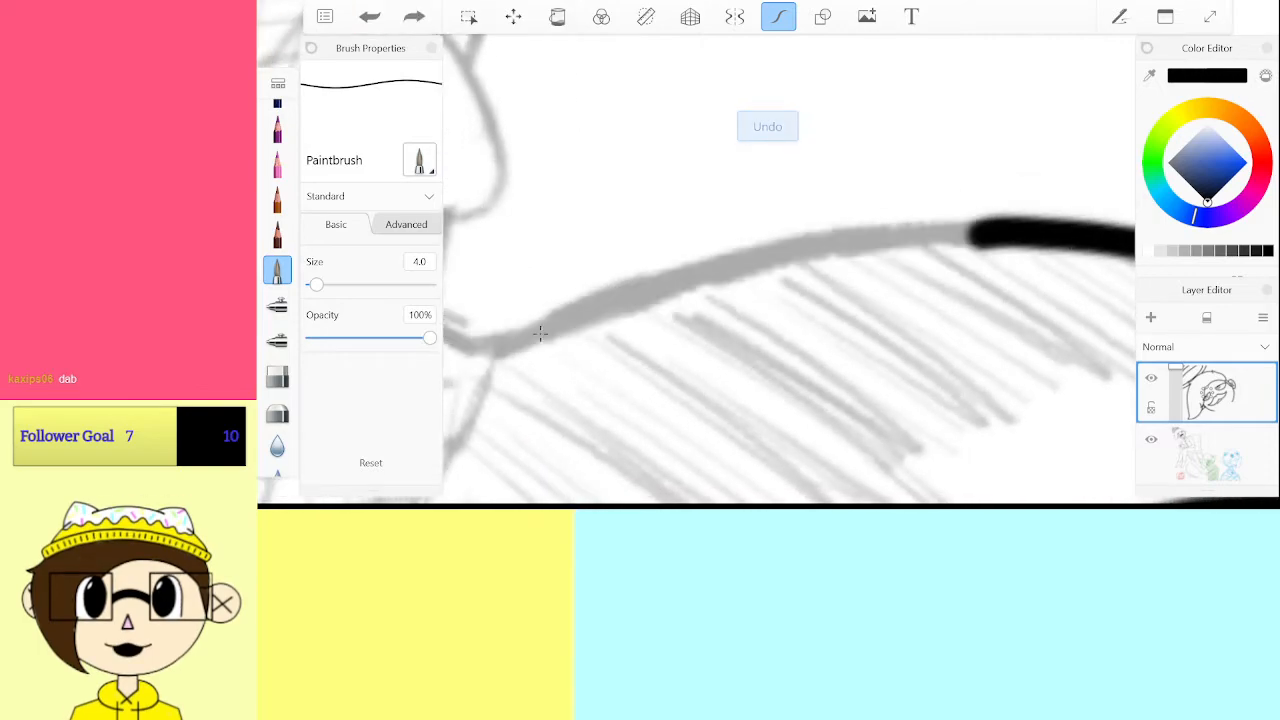
mouse_move(505, 345)
left_mouse_down()
mouse_move(708, 276)
mouse_move(910, 235)
left_mouse_up()
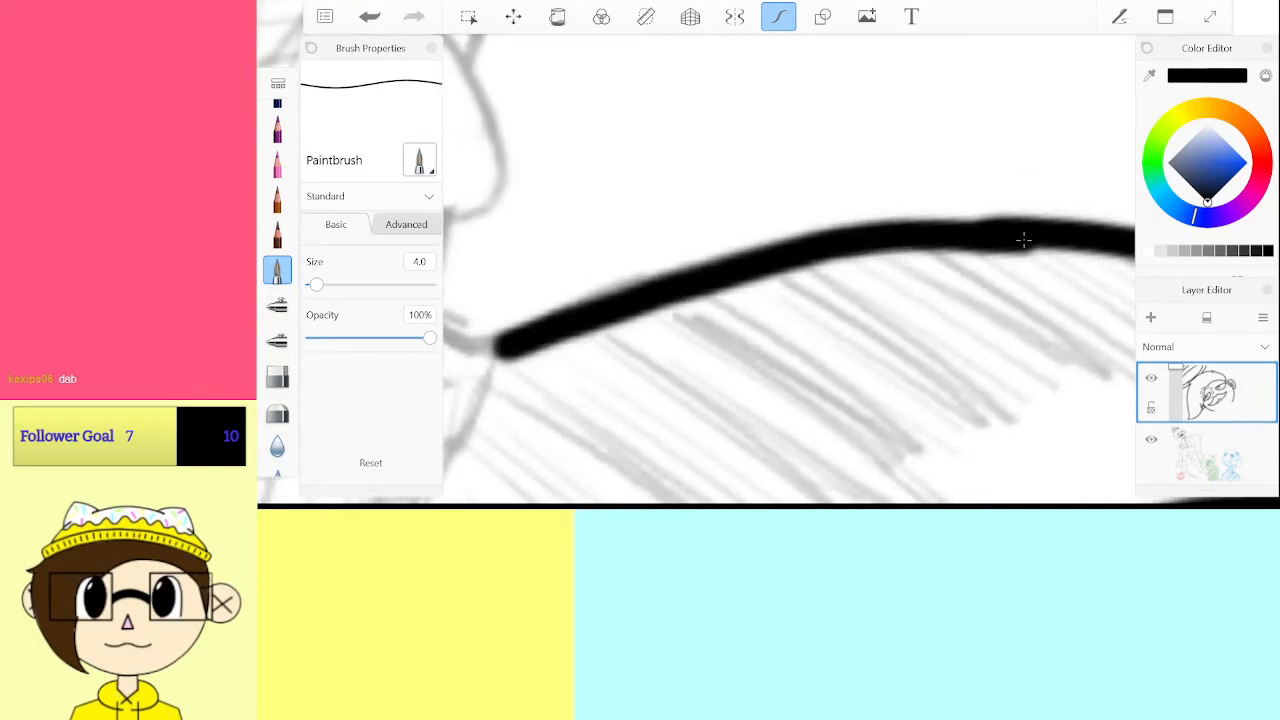
key("ctrl+z")
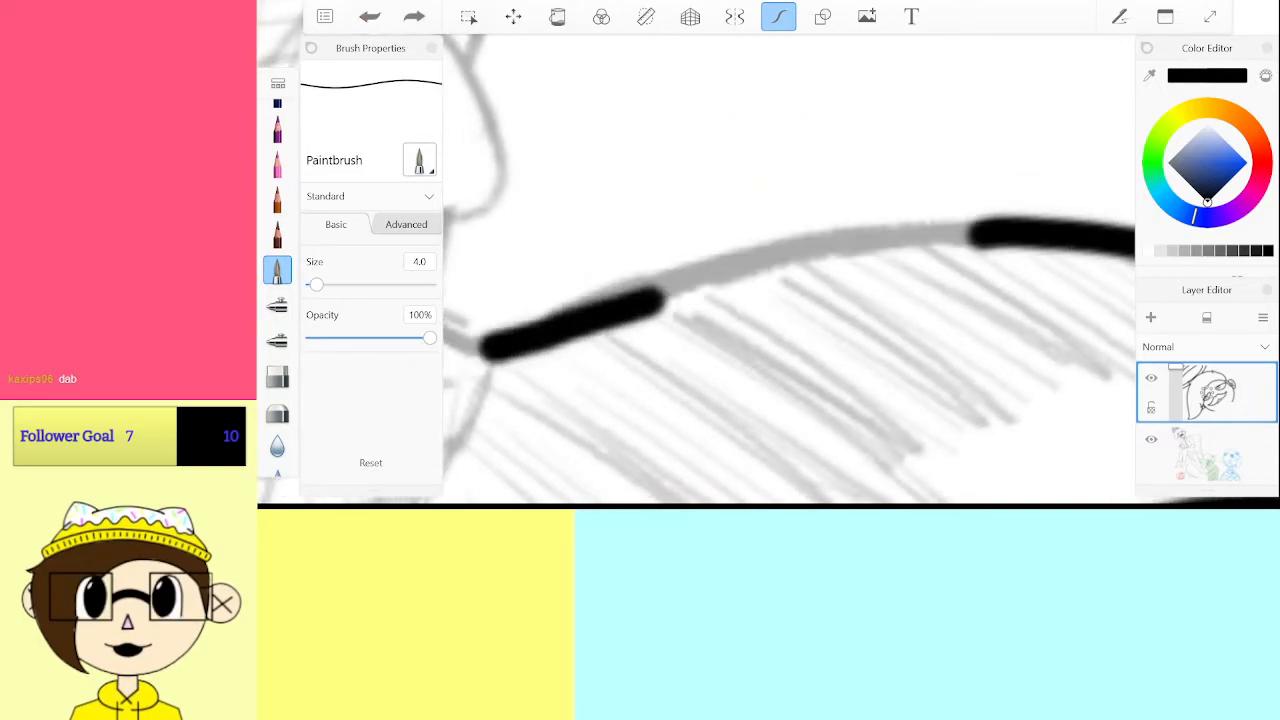
left_click(369, 16)
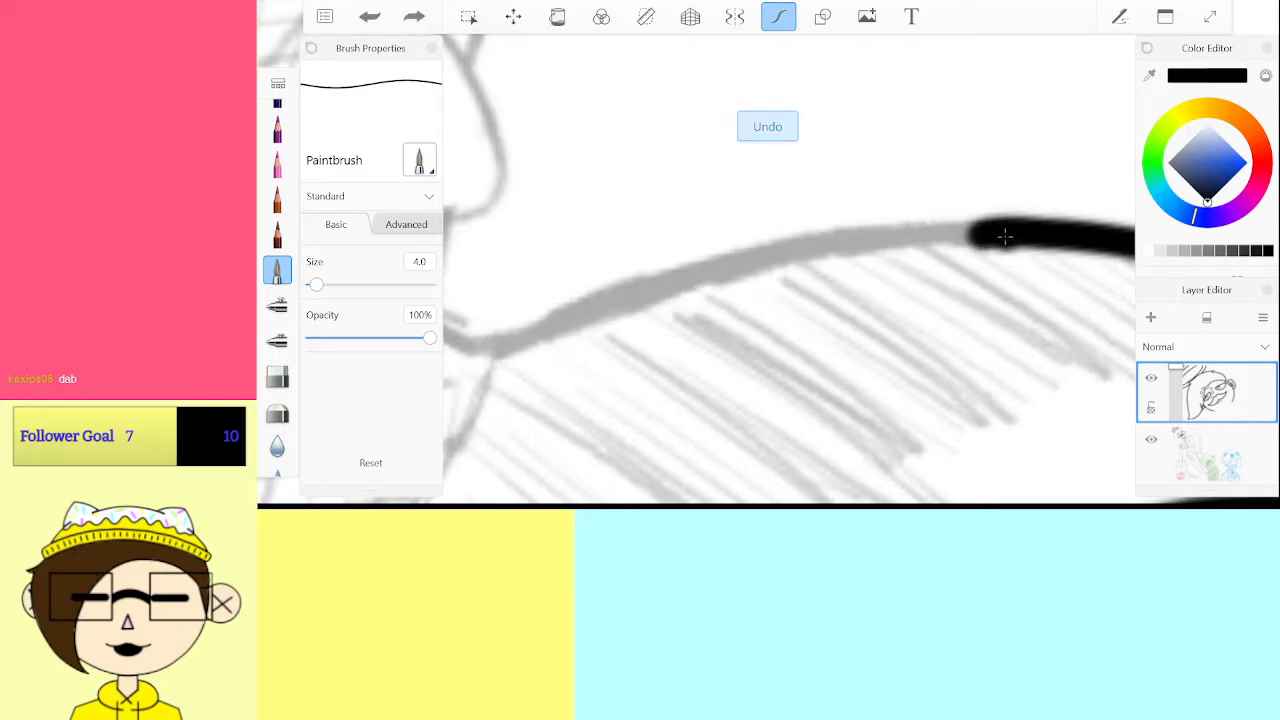
Ink the rest of the left jaw line down to the neck and the short left neck line toward the bow tie
mouse_move(1010, 230)
left_mouse_down()
mouse_move(807, 250)
mouse_move(555, 325)
left_mouse_up()
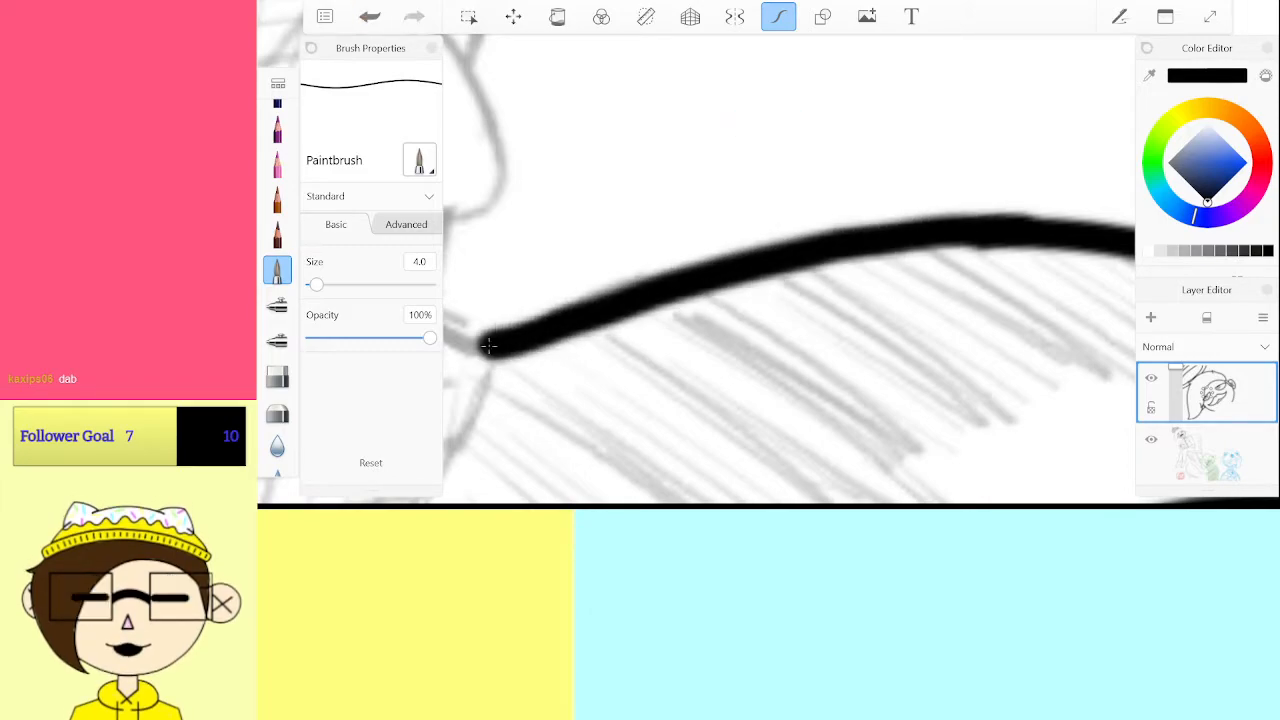
scroll(550, 314, "down", 3)
scroll(560, 290, "up", 5)
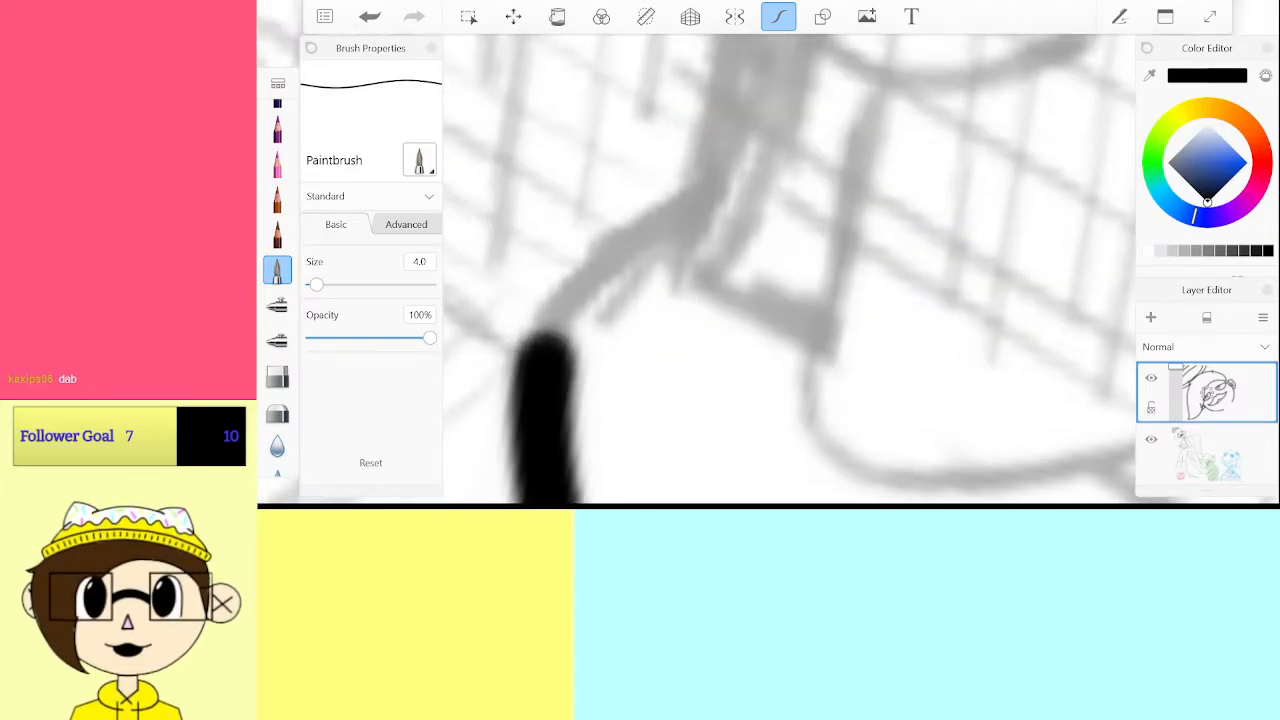
scroll(547, 378, "down", 5)
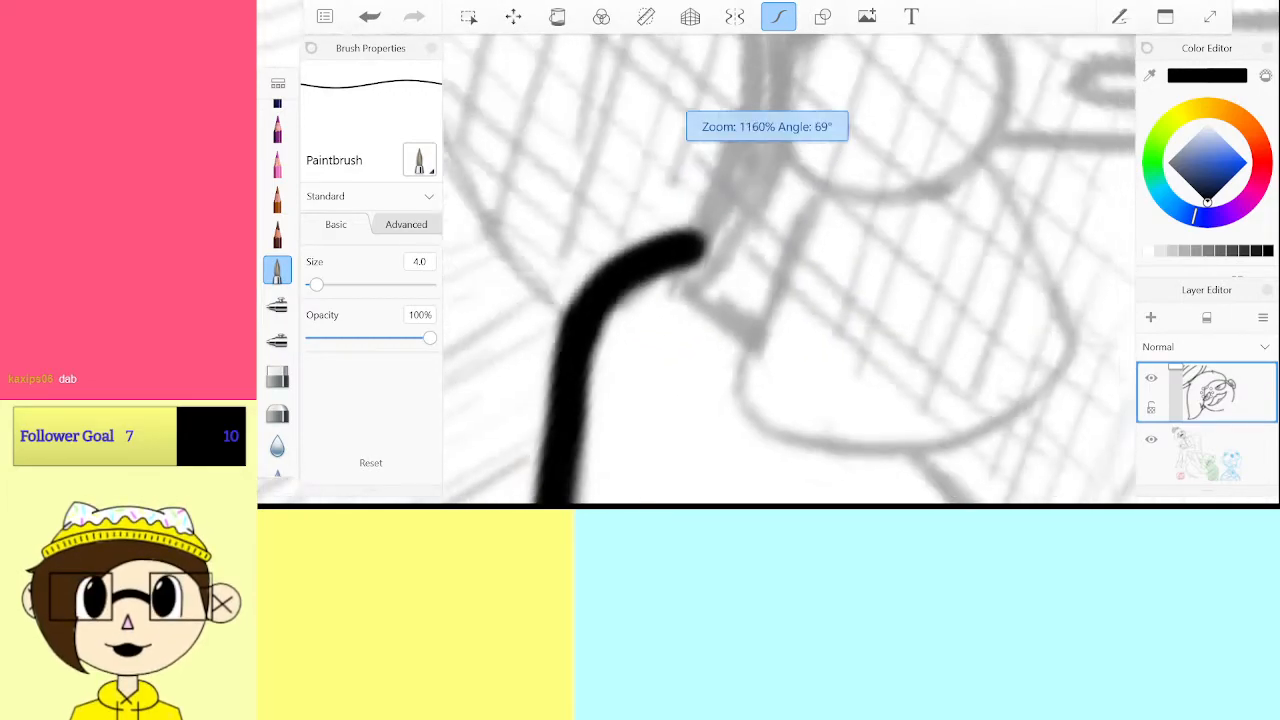
Ink the short right neck line from the end of the jaw down to the collar, redoing the stroke until it fits
scroll(569, 321, "down", 3)
scroll(569, 321, "up", 8)
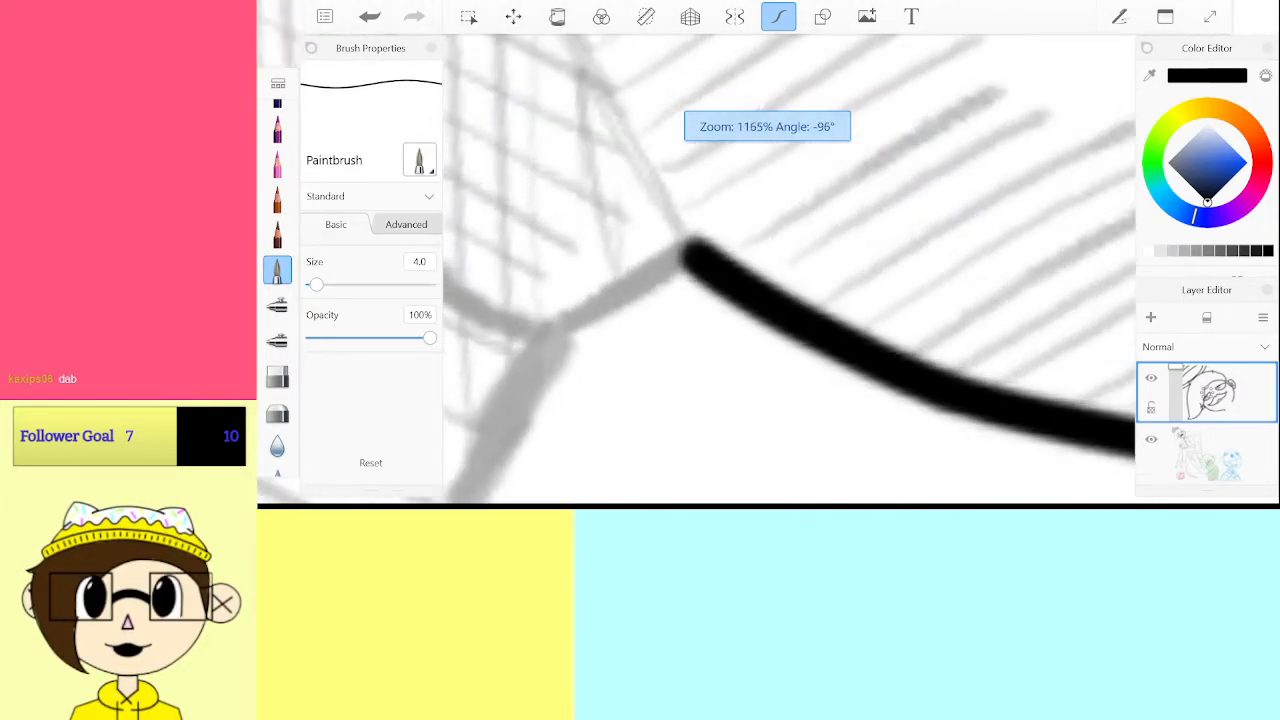
left_click_drag(545, 333, 682, 262)
key("ctrl+z")
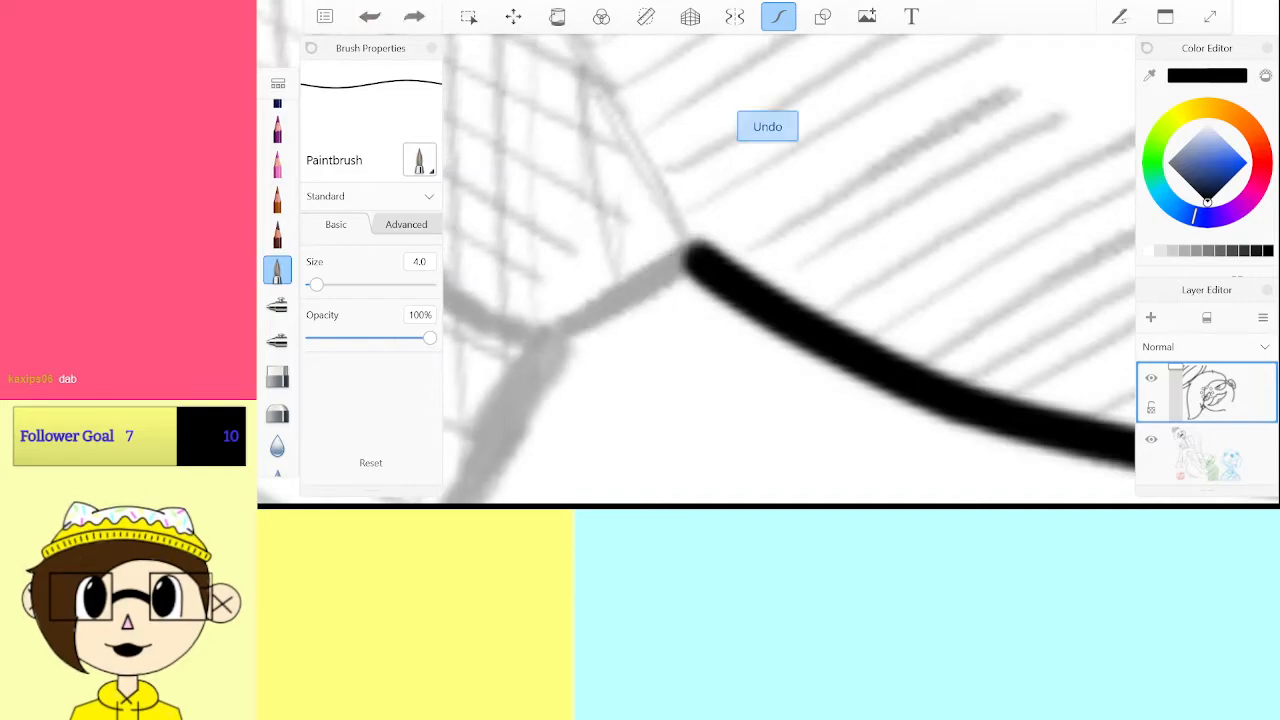
left_click_drag(546, 340, 694, 257)
key("ctrl+z")
left_click_drag(548, 338, 672, 264)
scroll(734, 269, "down", 3)
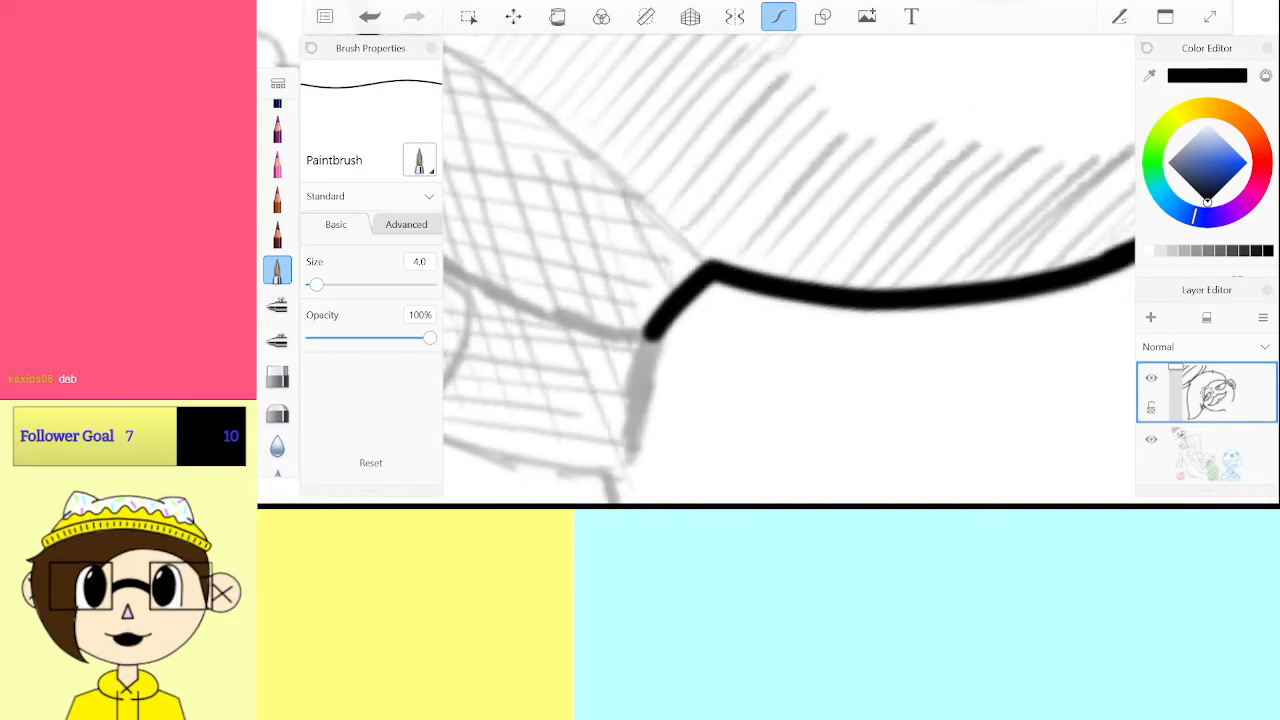
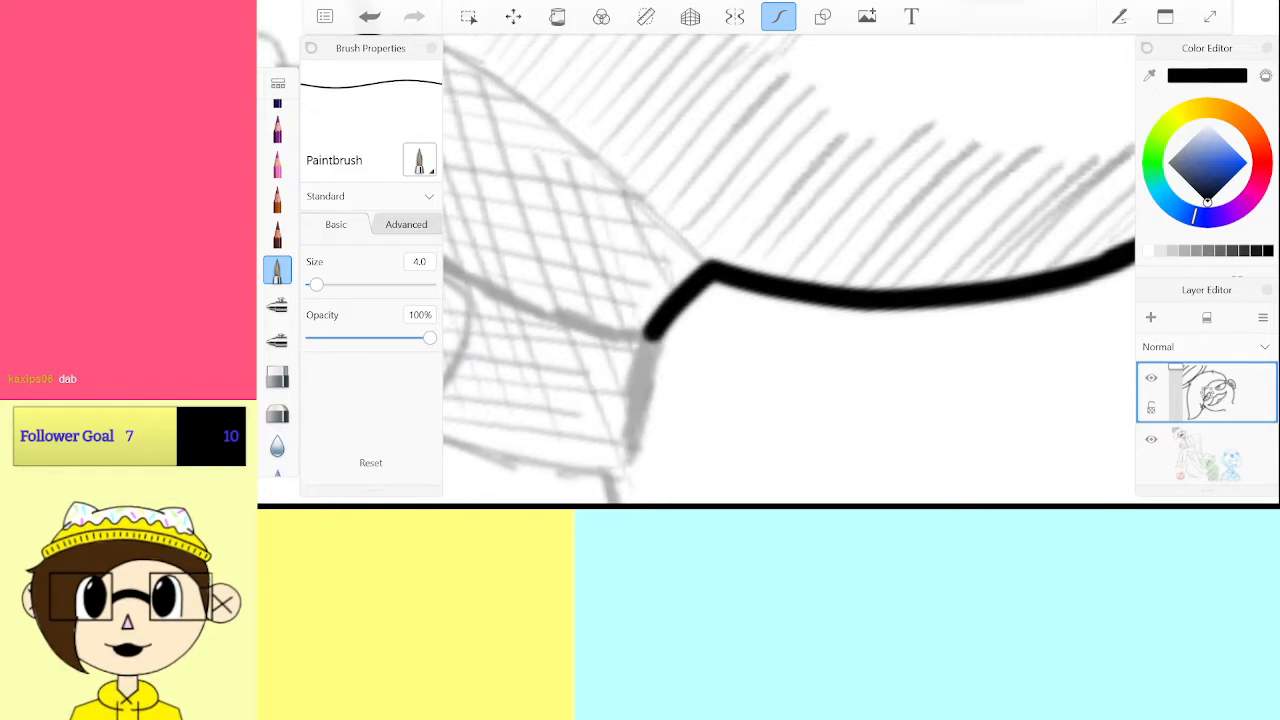
scroll(790, 268, "down", 5)
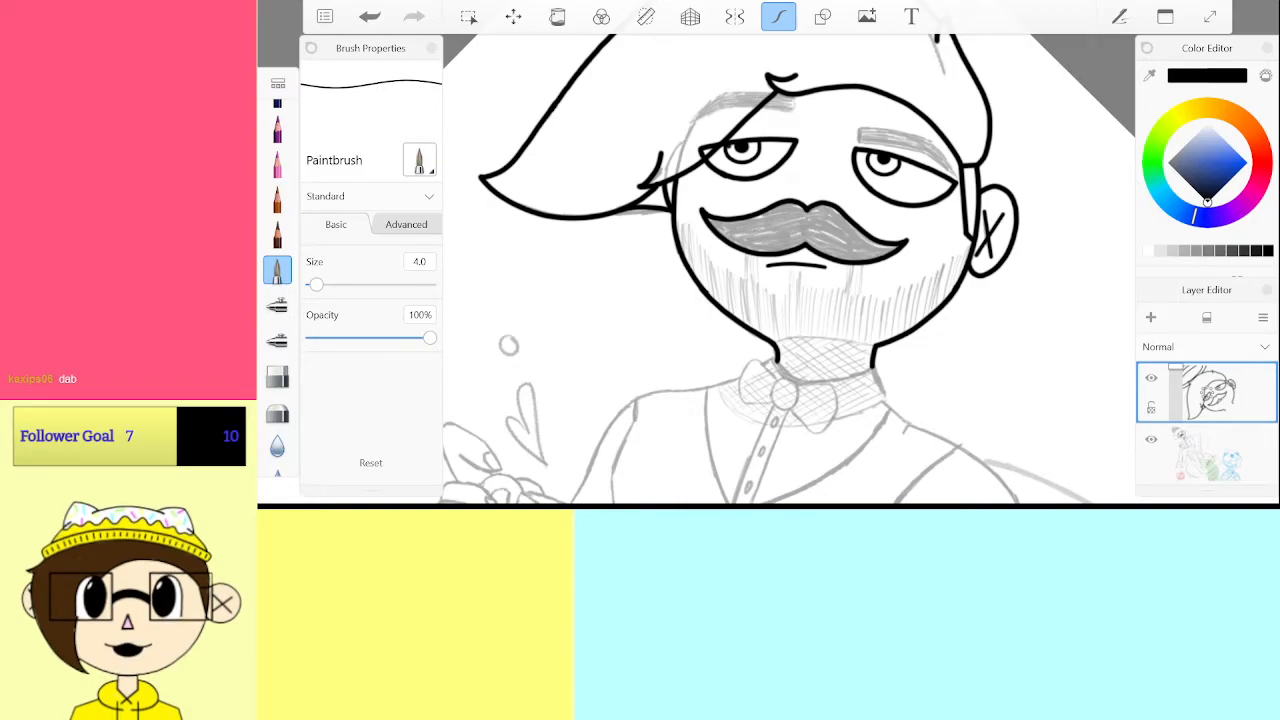
scroll(790, 270, "down", 3)
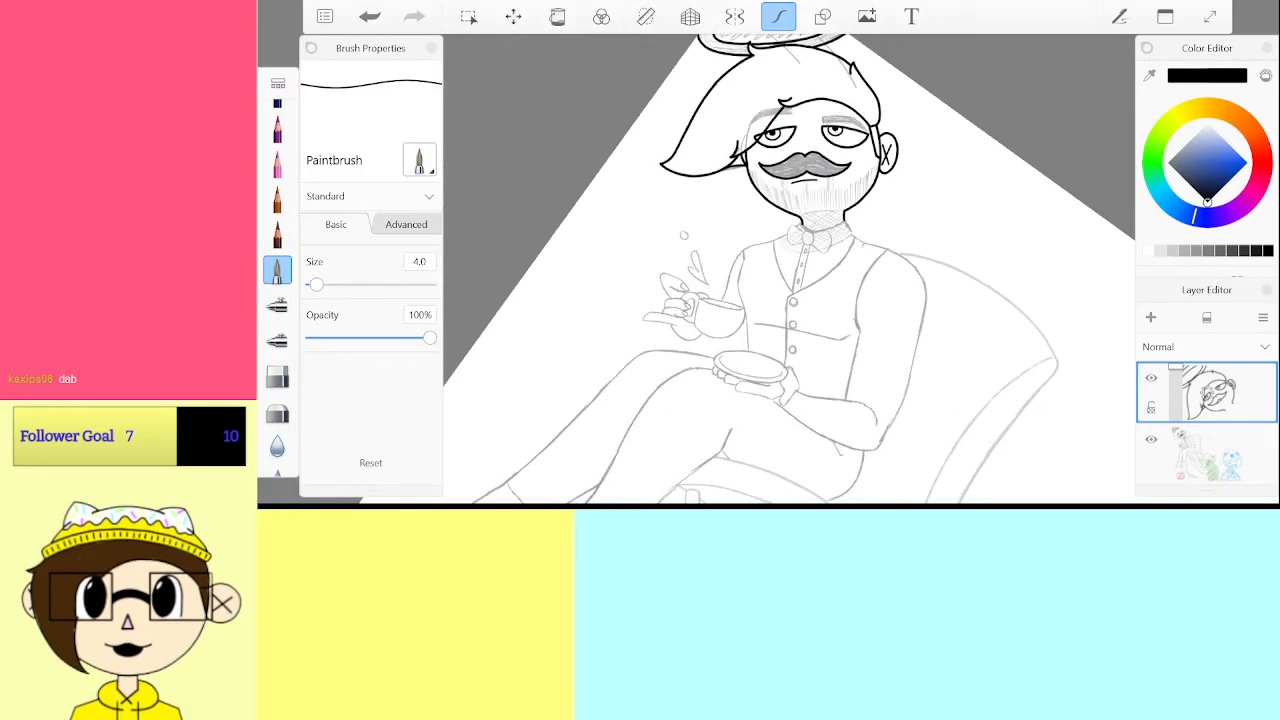
scroll(790, 270, "up", 5)
scroll(790, 270, "down", 2)
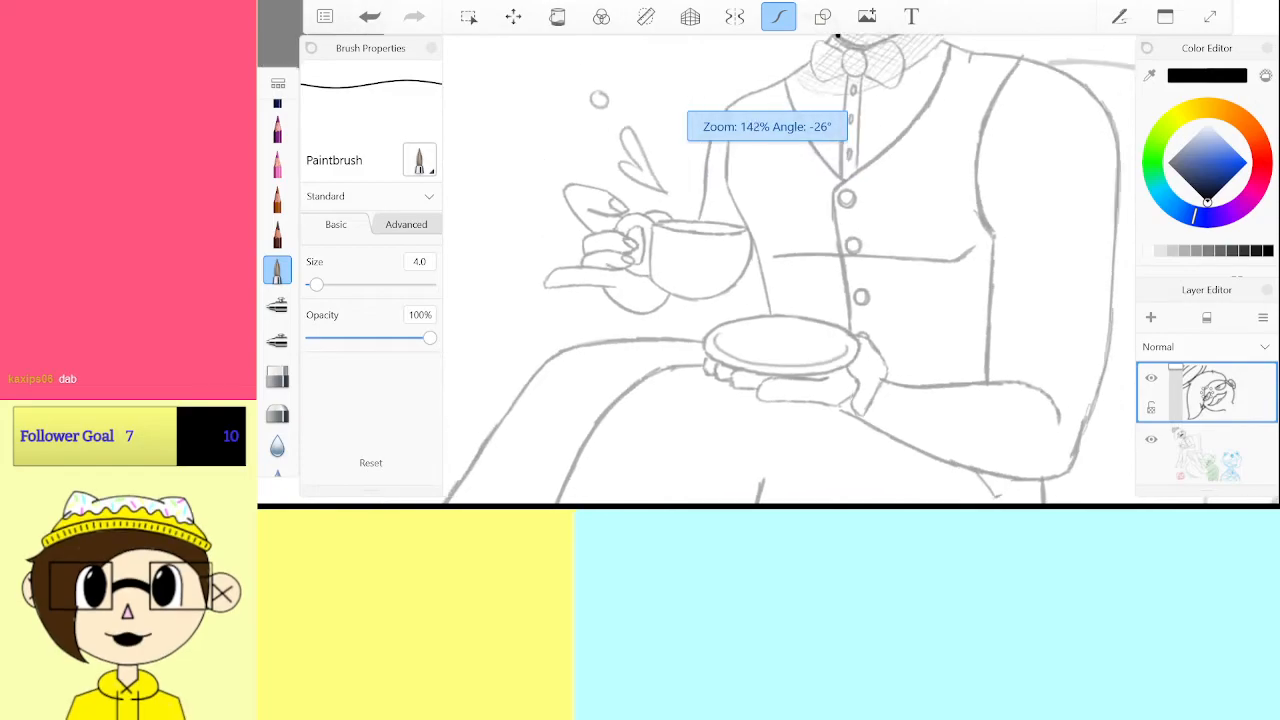
scroll(790, 270, "up", 2)
scroll(790, 270, "up", 5)
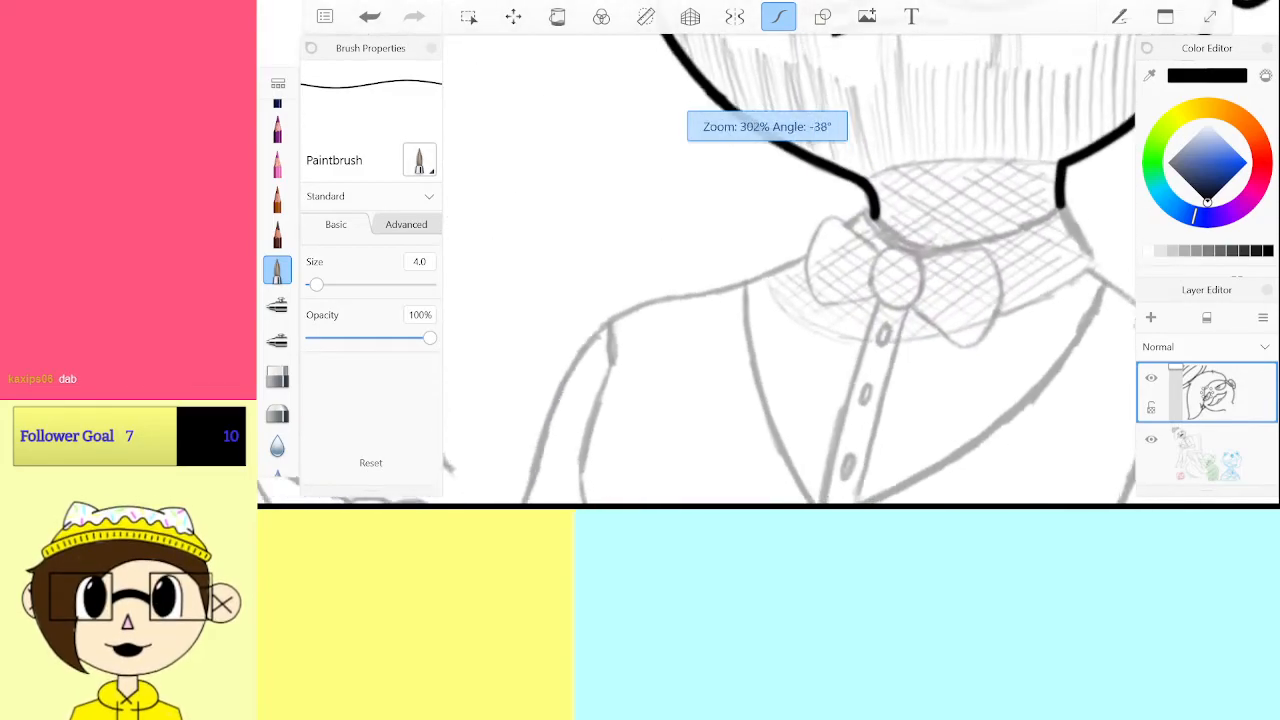
scroll(790, 270, "up", 4)
scroll(790, 270, "down", 2)
scroll(790, 270, "up", 5)
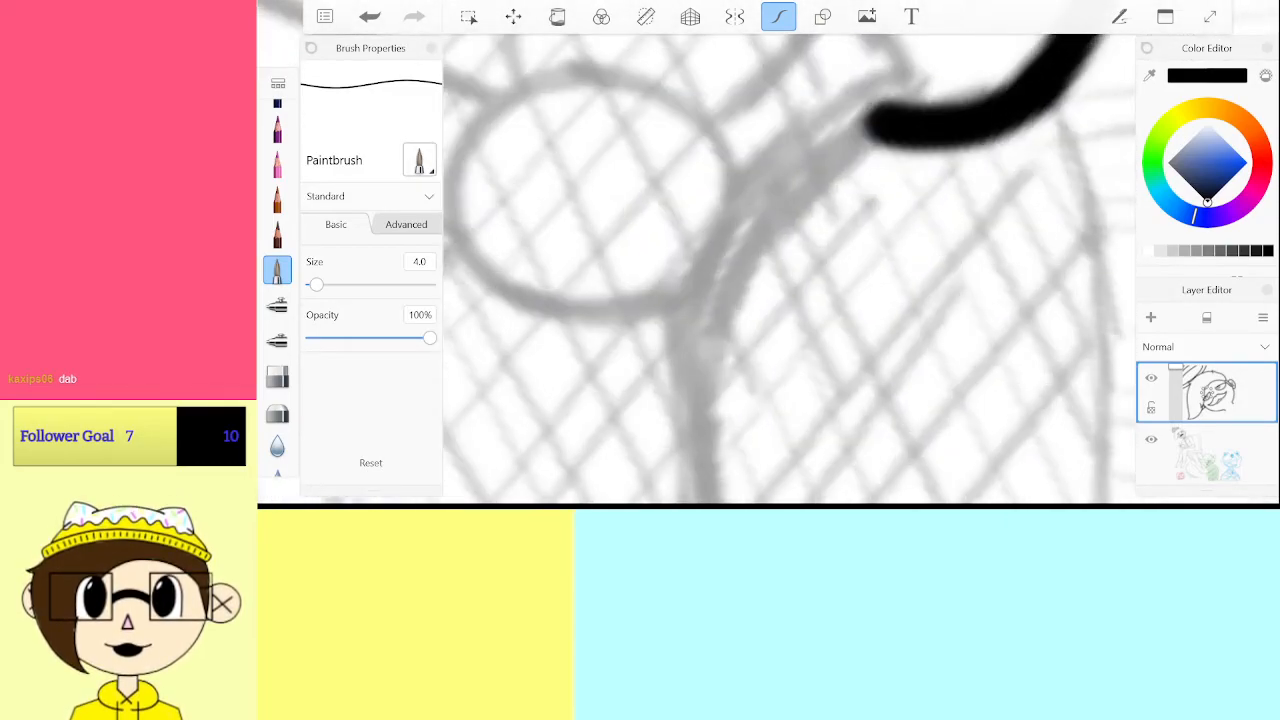
scroll(790, 270, "down", 3)
scroll(790, 270, "up", 3)
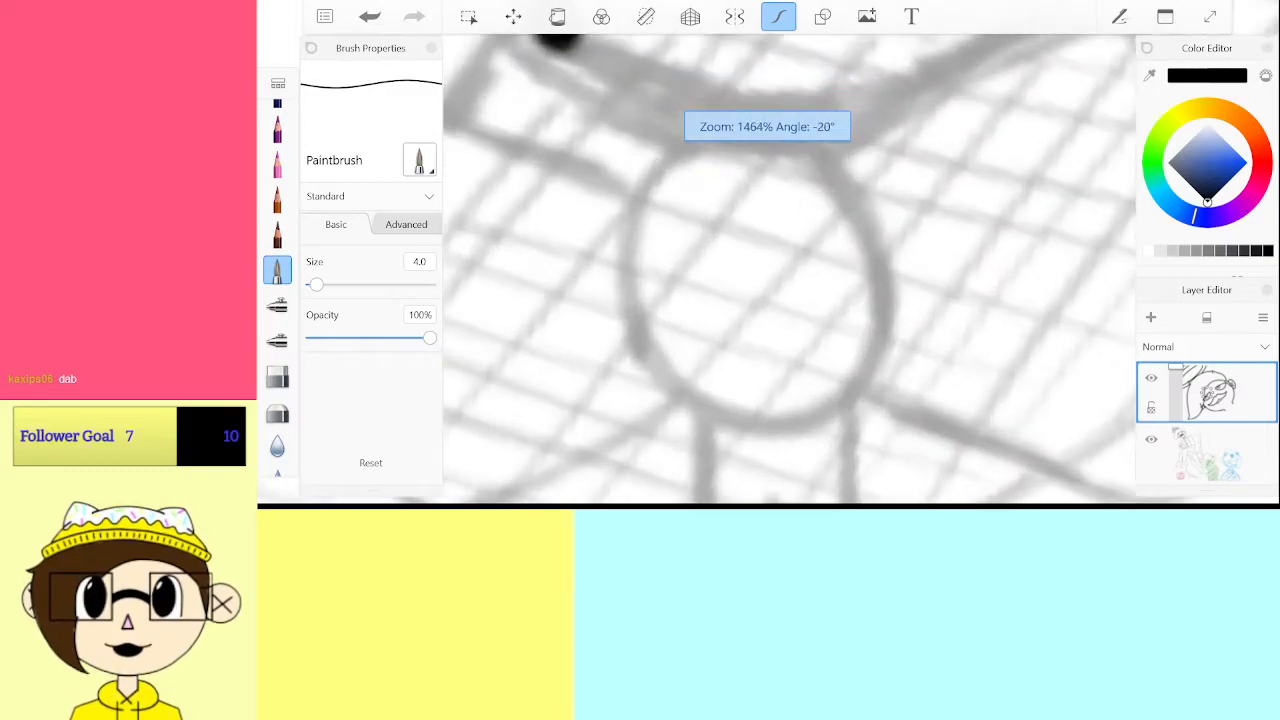
scroll(790, 270, "up", 1)
mouse_move(873, 213)
left_mouse_down()
mouse_move(842, 168)
mouse_move(731, 126)
mouse_move(637, 211)
mouse_move(641, 326)
mouse_move(723, 410)
mouse_move(844, 369)
mouse_move(862, 145)
left_mouse_up()
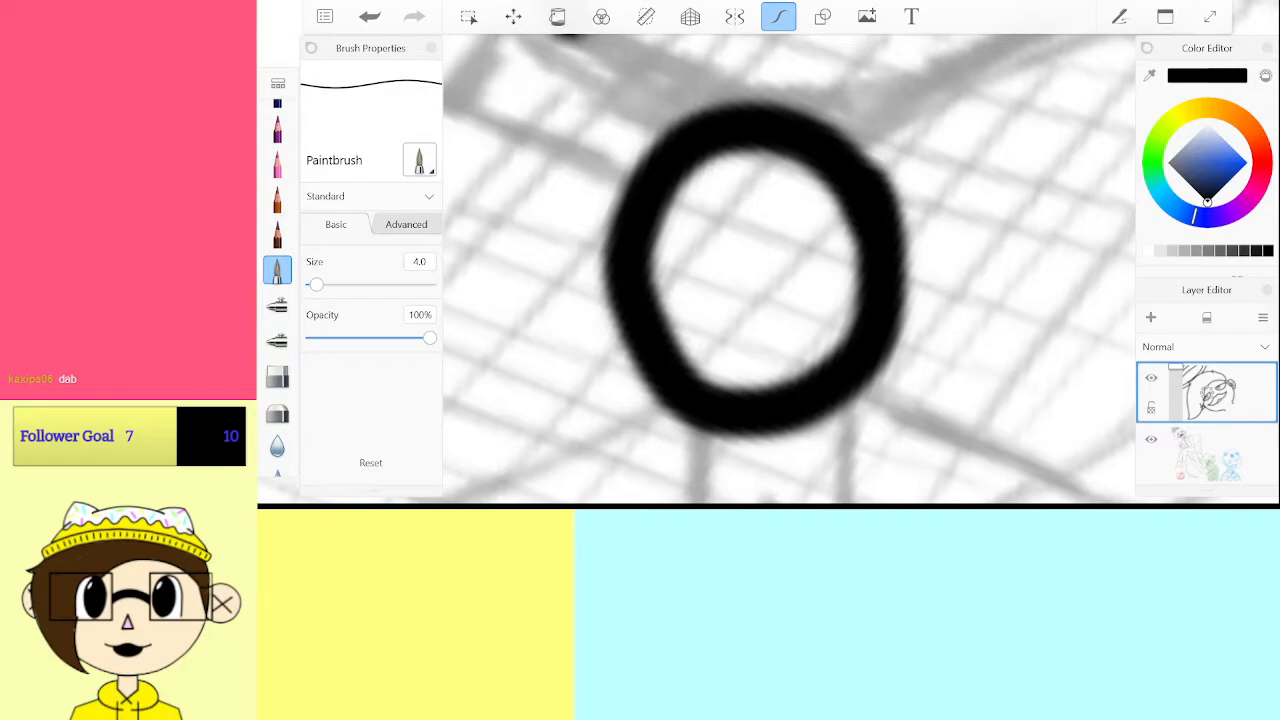
key("ctrl+z")
With brush size 3, ink the round centre knot of the bow tie, redoing the closing stroke
left_click(419, 261)
left_click(557, 360)
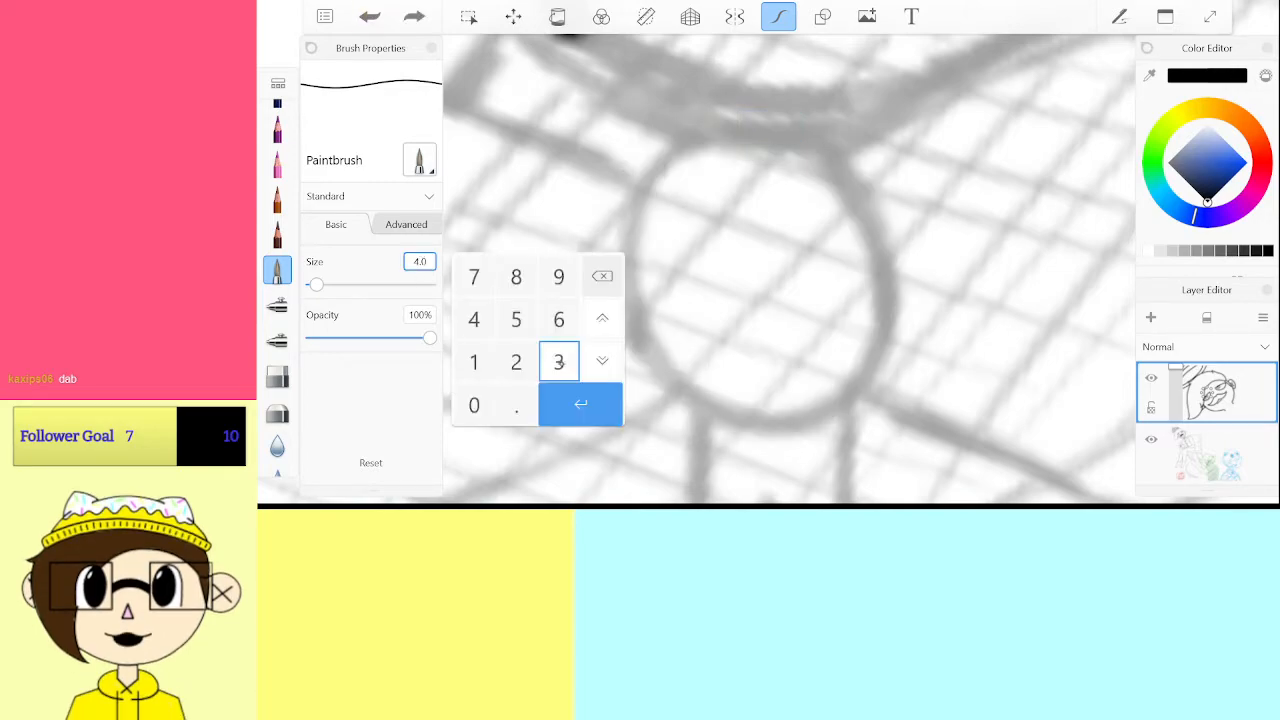
left_click(586, 403)
scroll(766, 270, "up", 4)
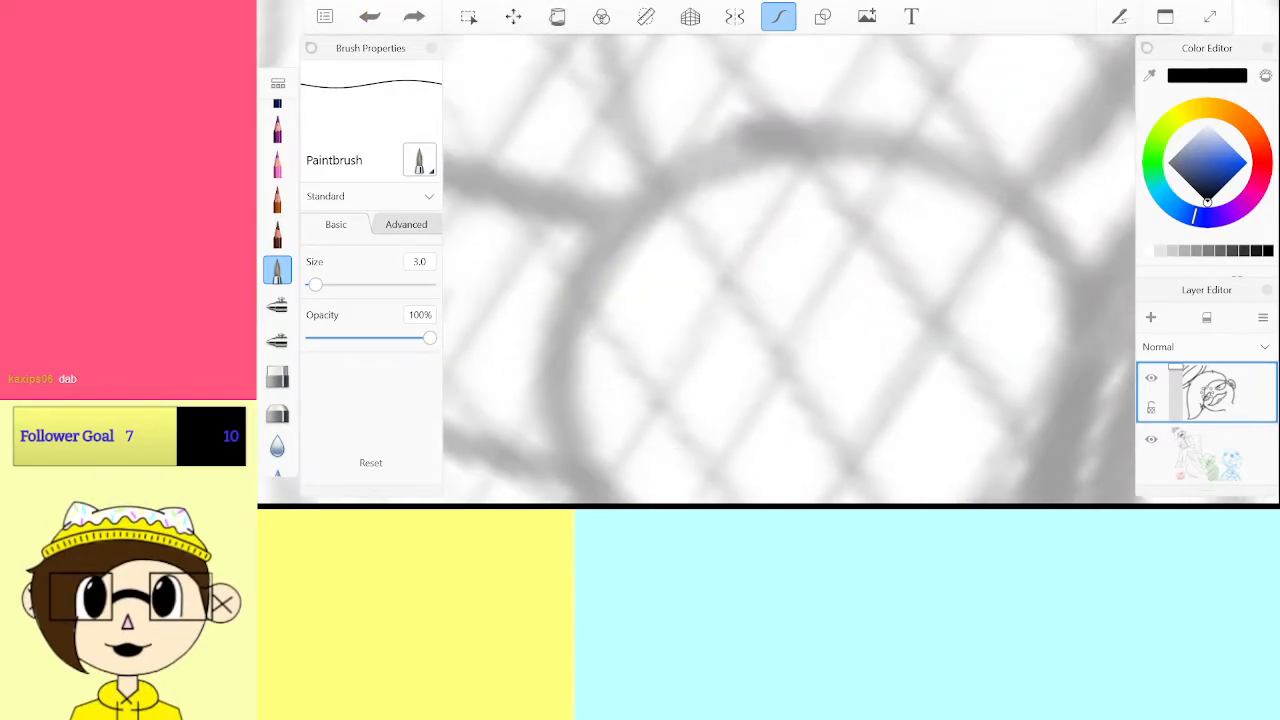
mouse_move(1056, 252)
left_mouse_down()
mouse_move(988, 175)
mouse_move(855, 138)
mouse_move(692, 175)
mouse_move(588, 270)
mouse_move(570, 411)
mouse_move(585, 425)
mouse_move(558, 455)
mouse_move(575, 400)
mouse_move(715, 245)
mouse_move(855, 195)
mouse_move(977, 234)
left_mouse_up()
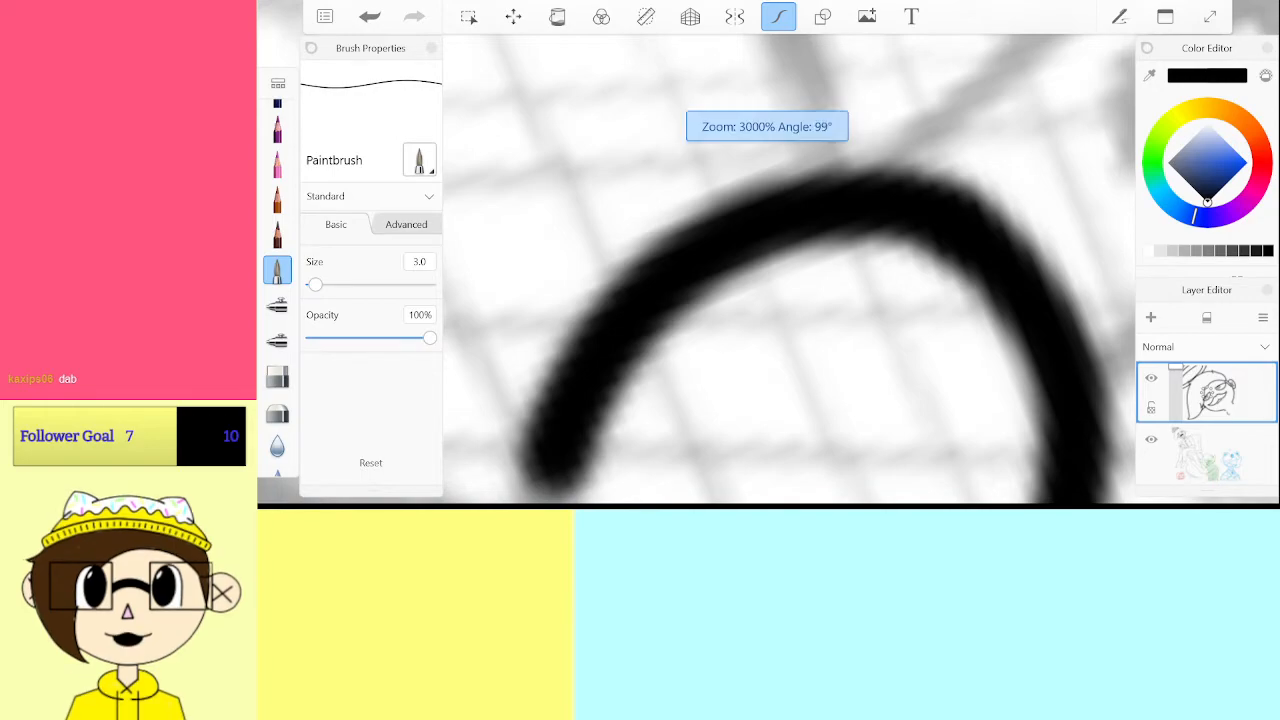
left_click_drag(630, 470, 945, 232)
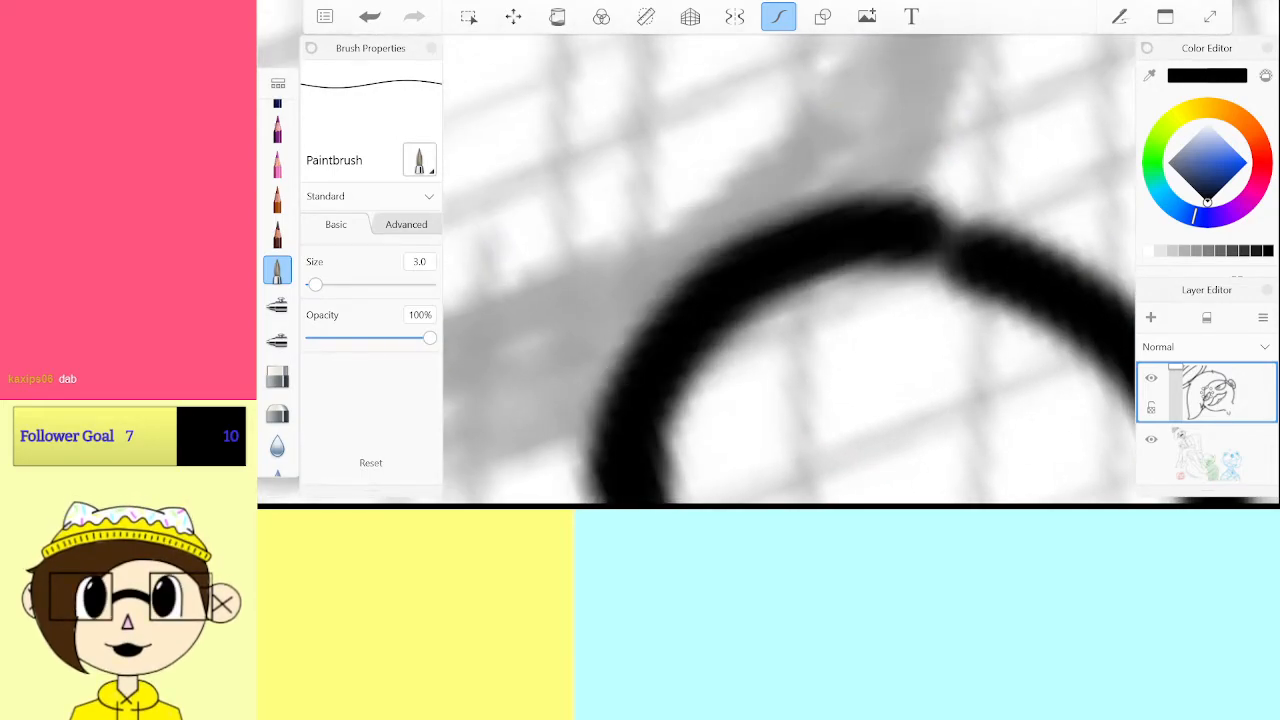
key("ctrl+z")
mouse_move(635, 465)
left_mouse_down()
mouse_move(935, 240)
mouse_move(1006, 268)
left_mouse_up()
key("ctrl+z")
mouse_move(975, 215)
left_mouse_down()
mouse_move(815, 248)
mouse_move(675, 345)
mouse_move(635, 478)
left_mouse_up()
scroll(790, 270, "down", 5)
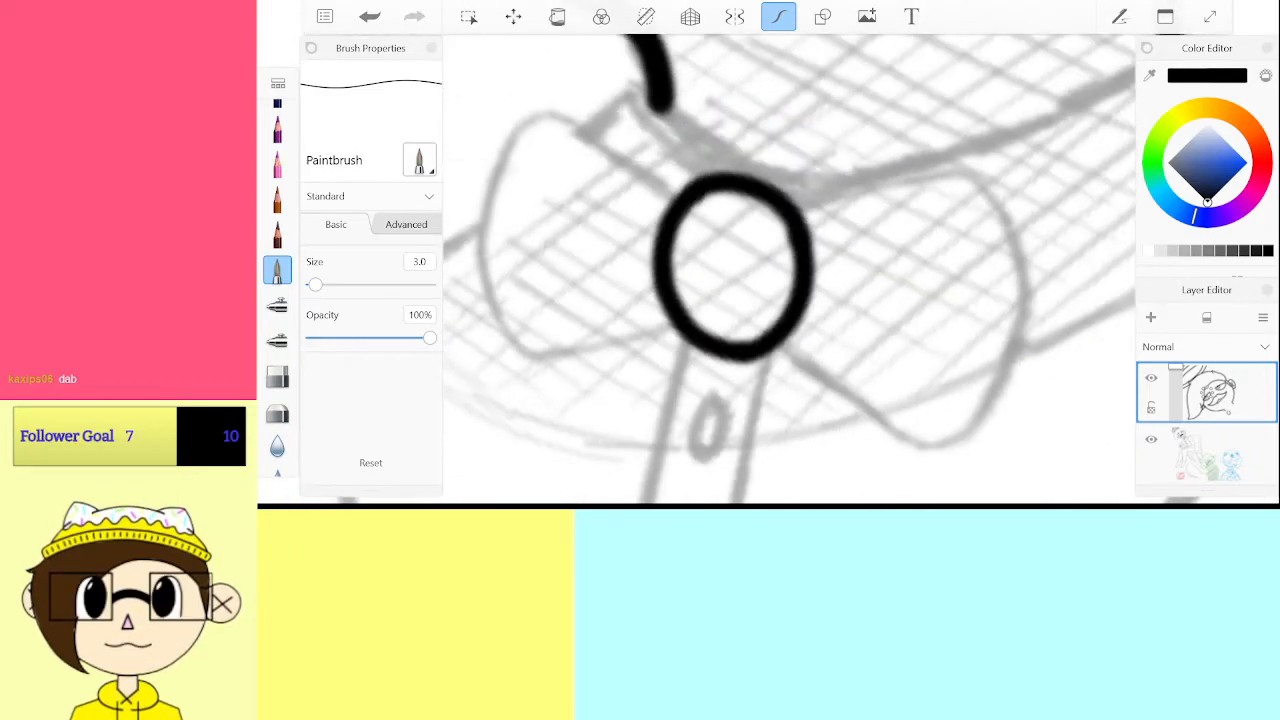
scroll(790, 270, "up", 3)
scroll(767, 270, "down", 2)
scroll(790, 270, "up", 5)
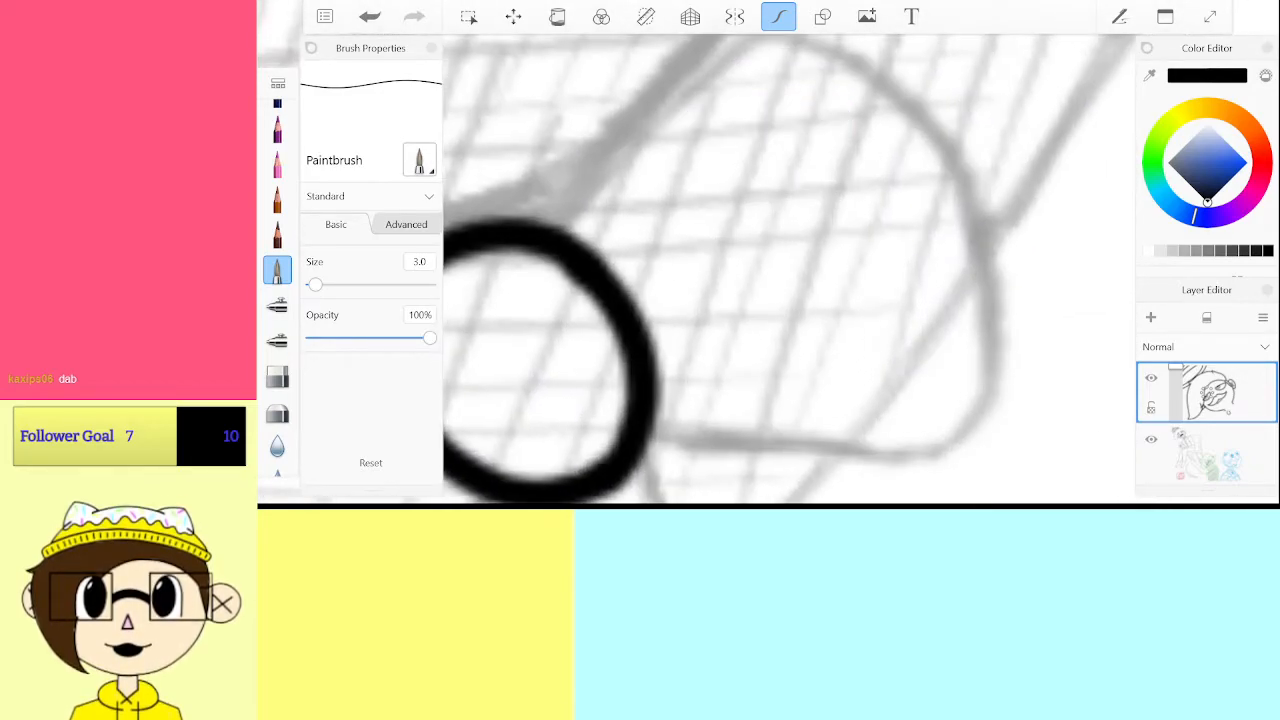
scroll(790, 270, "down", 5)
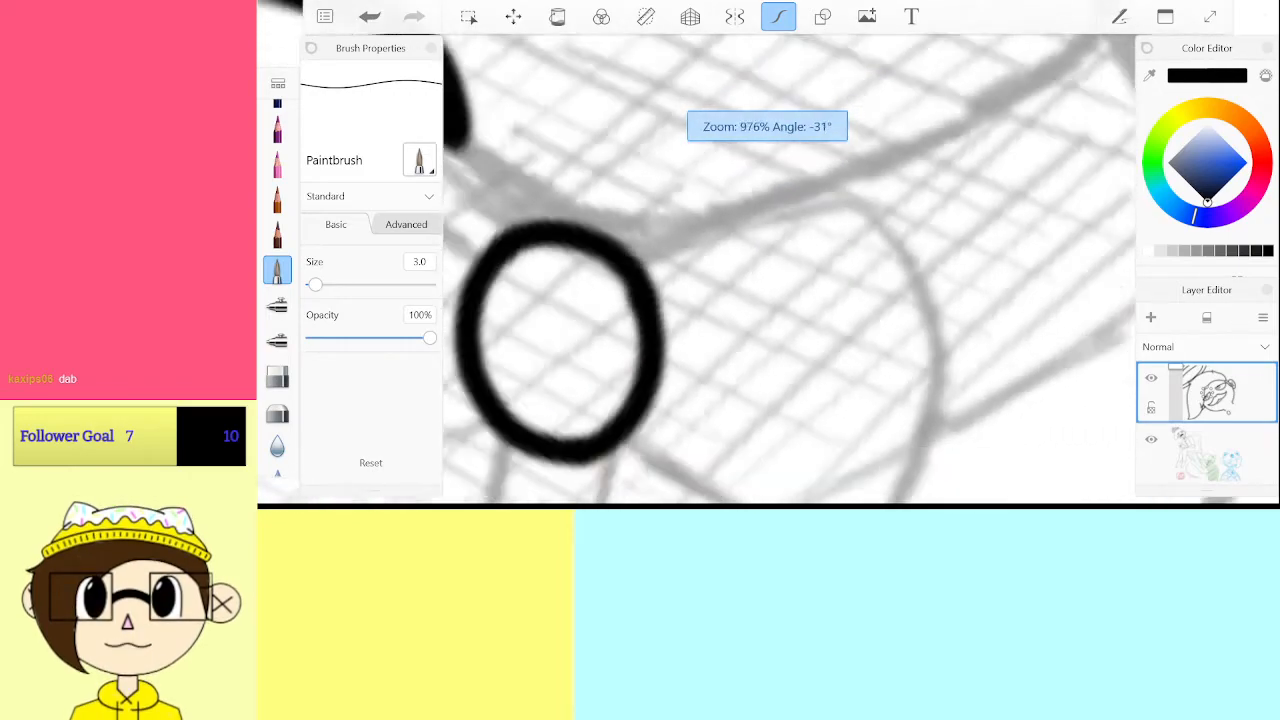
scroll(790, 270, "up", 2)
scroll(790, 270, "up", 4)
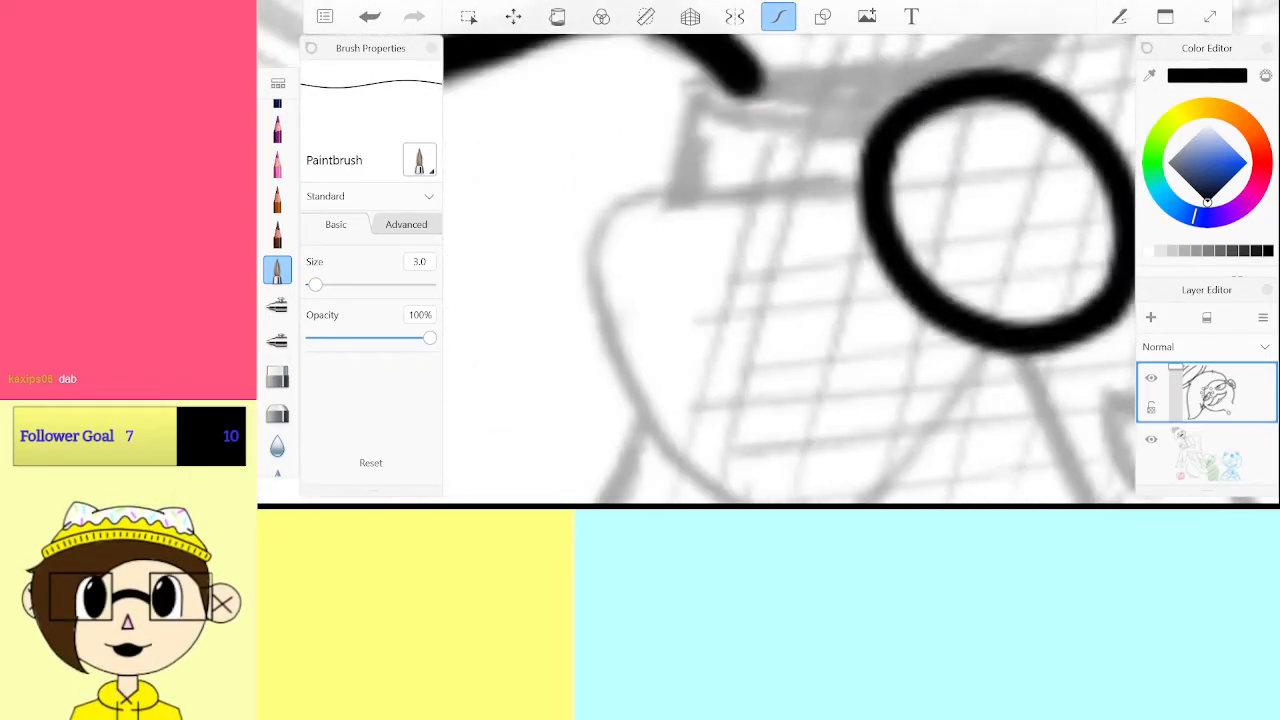
Ink the left loop of the bow tie from the knot around and back to the knot, redoing the first stroke
left_click_drag(878, 148, 725, 222)
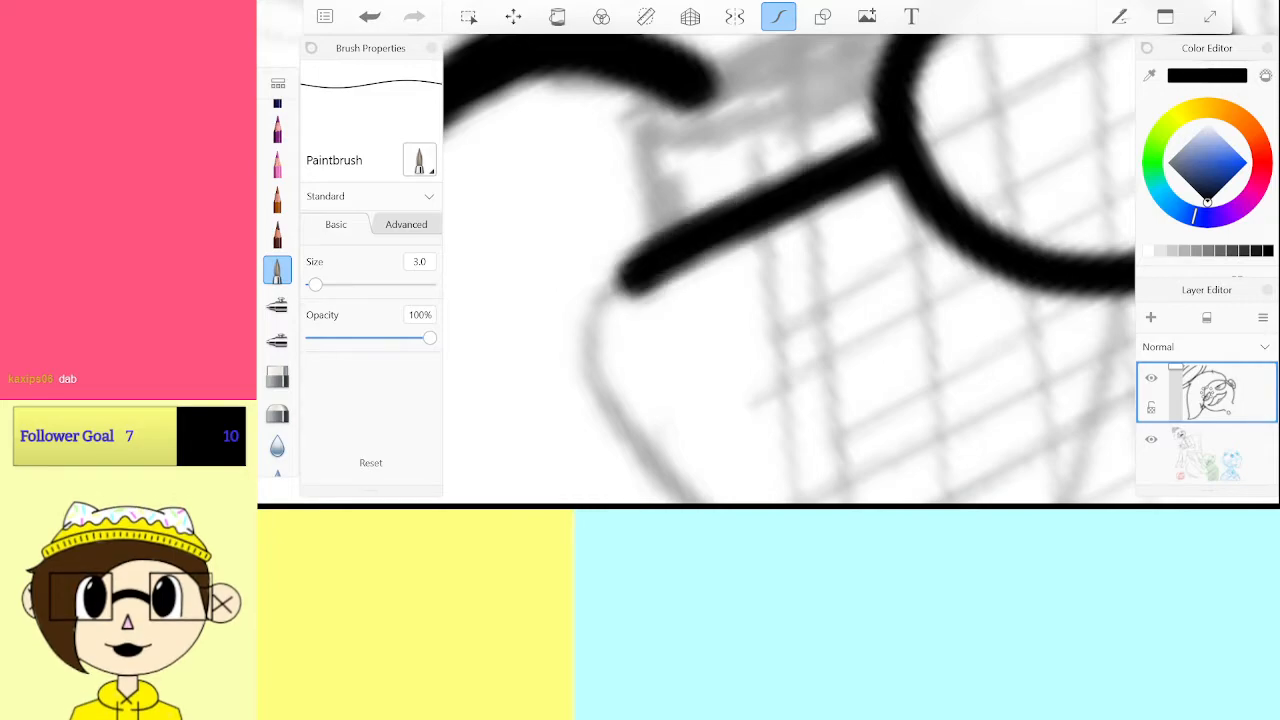
key("ctrl+z")
mouse_move(880, 150)
left_mouse_down()
mouse_move(670, 245)
mouse_move(597, 316)
mouse_move(600, 349)
left_mouse_up()
scroll(790, 270, "up", 2)
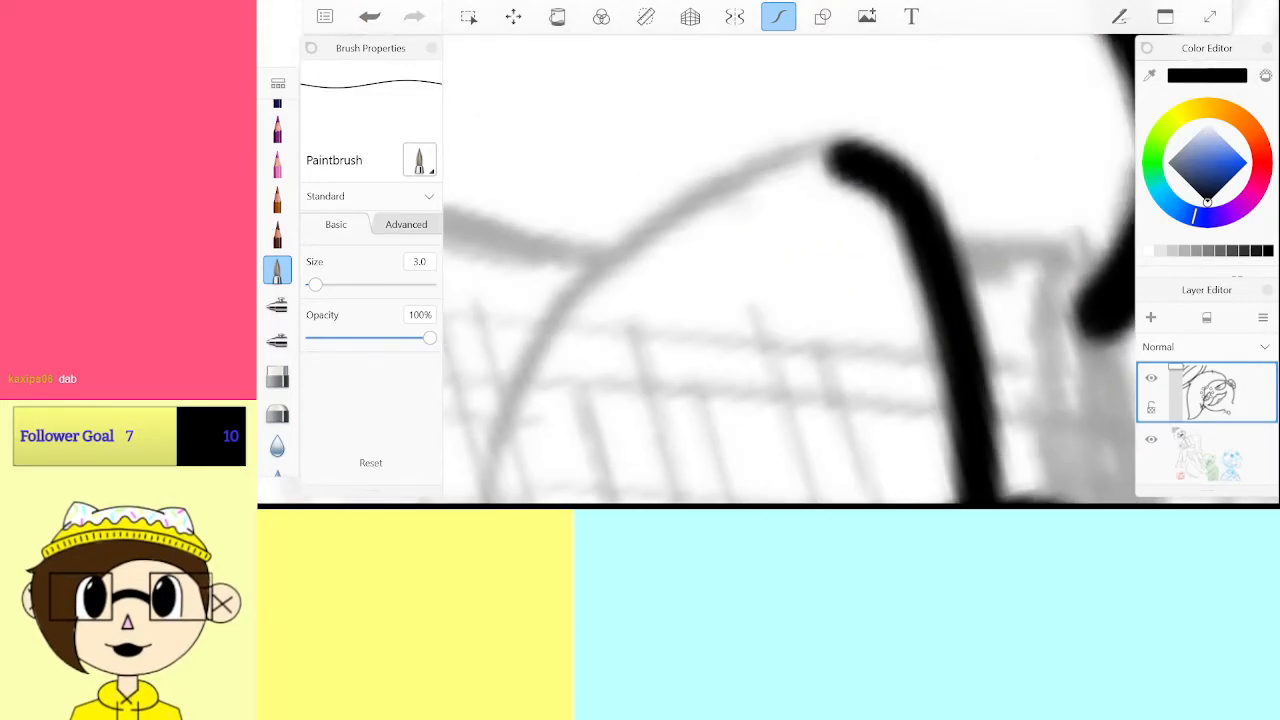
mouse_move(595, 462)
left_mouse_down()
mouse_move(548, 400)
mouse_move(542, 352)
mouse_move(604, 264)
mouse_move(726, 184)
mouse_move(904, 151)
mouse_move(1027, 166)
mouse_move(1072, 203)
left_mouse_up()
scroll(790, 270, "up", 2)
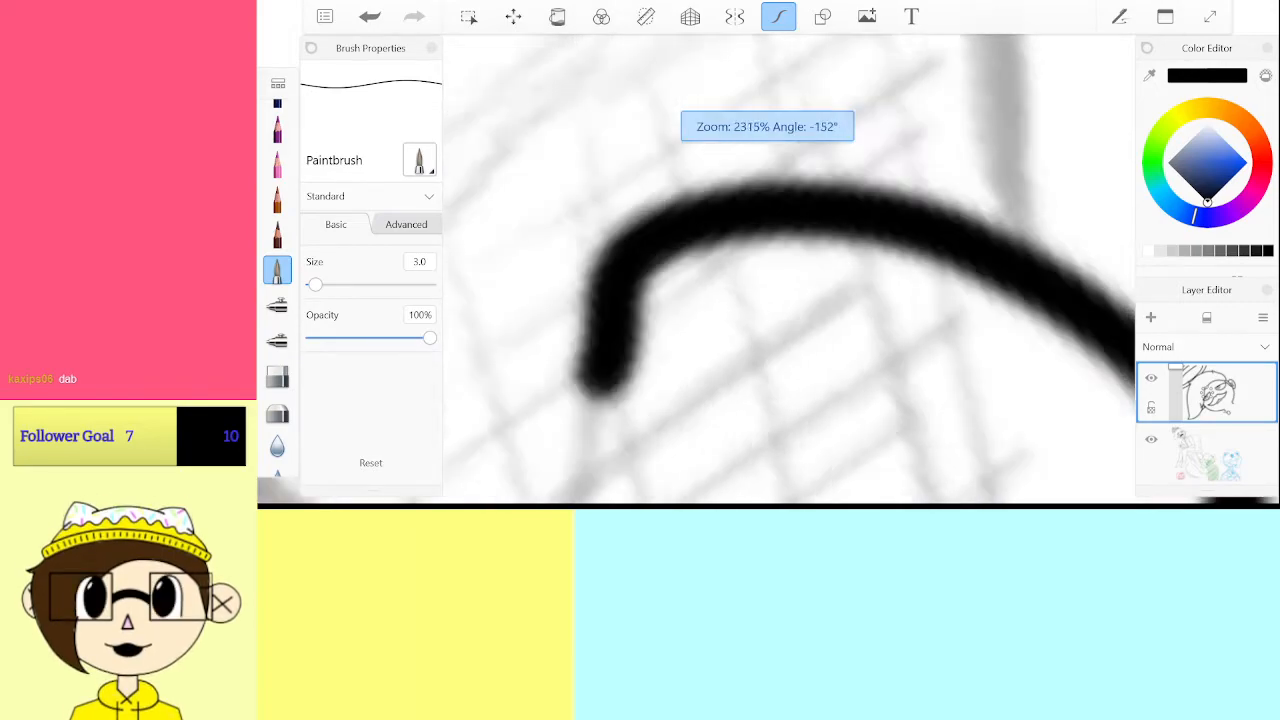
left_click_drag(630, 300, 895, 215)
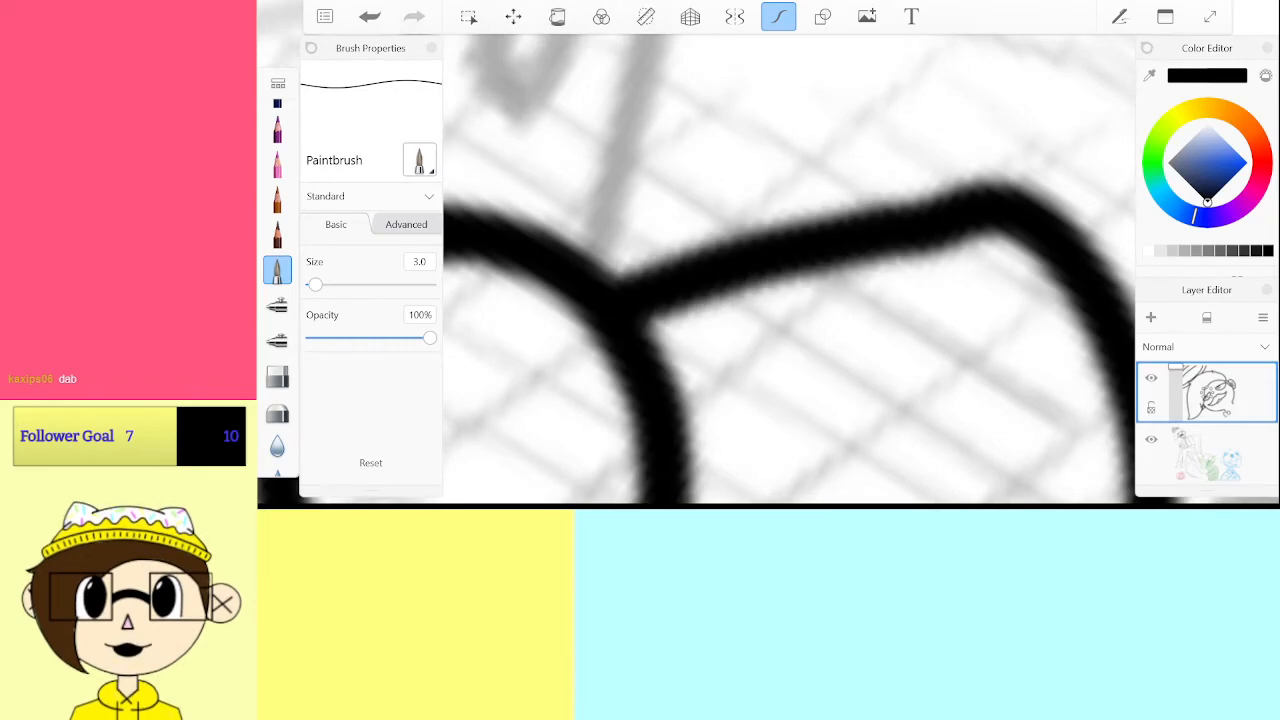
Ink the lower edge and rounded lower corner of the bow tie's right loop, starting from the knot
scroll(790, 270, "left", 5)
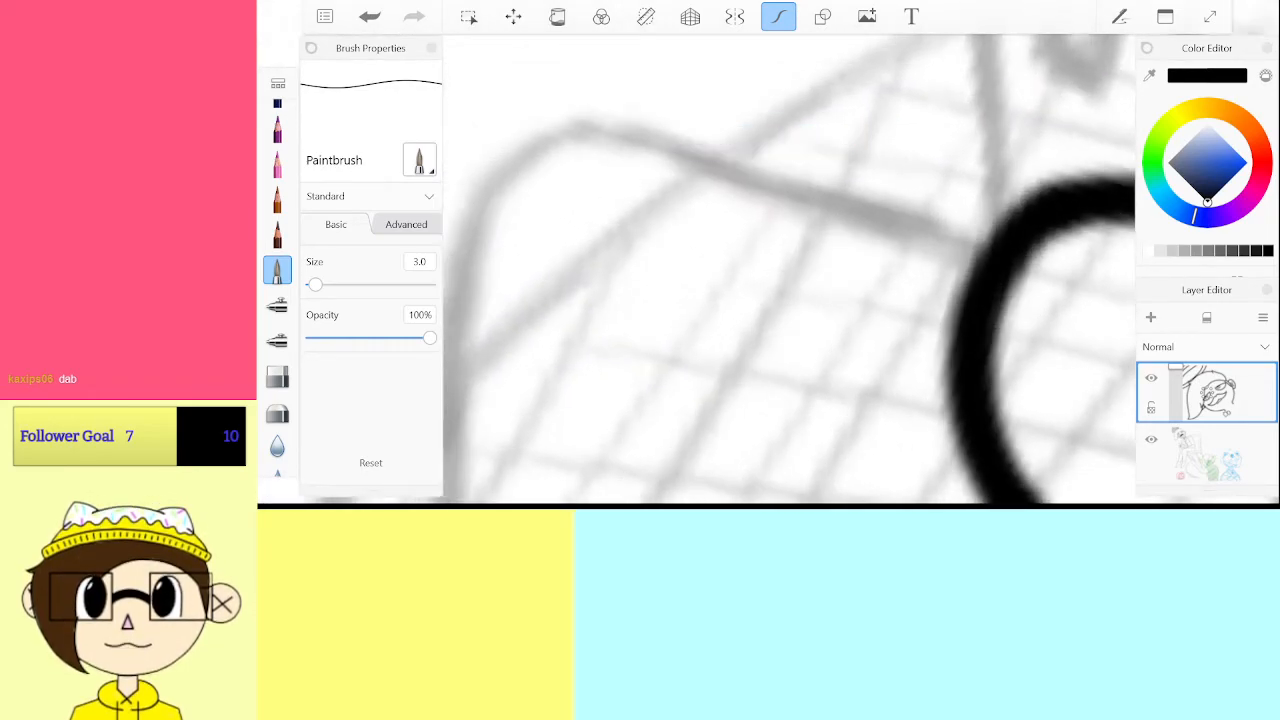
mouse_move(578, 418)
left_mouse_down()
mouse_move(580, 285)
mouse_move(682, 210)
mouse_move(1043, 217)
left_mouse_up()
scroll(790, 270, "left", 5)
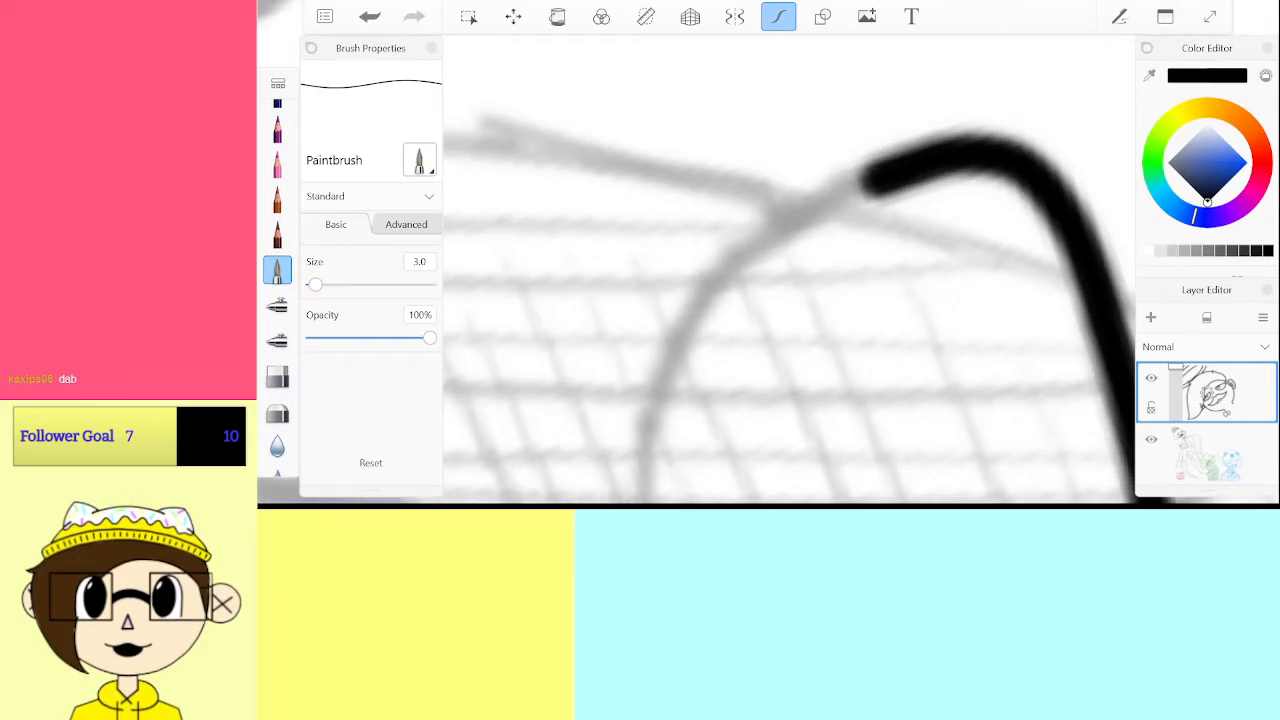
scroll(790, 270, "down", 5)
scroll(790, 270, "up", 5)
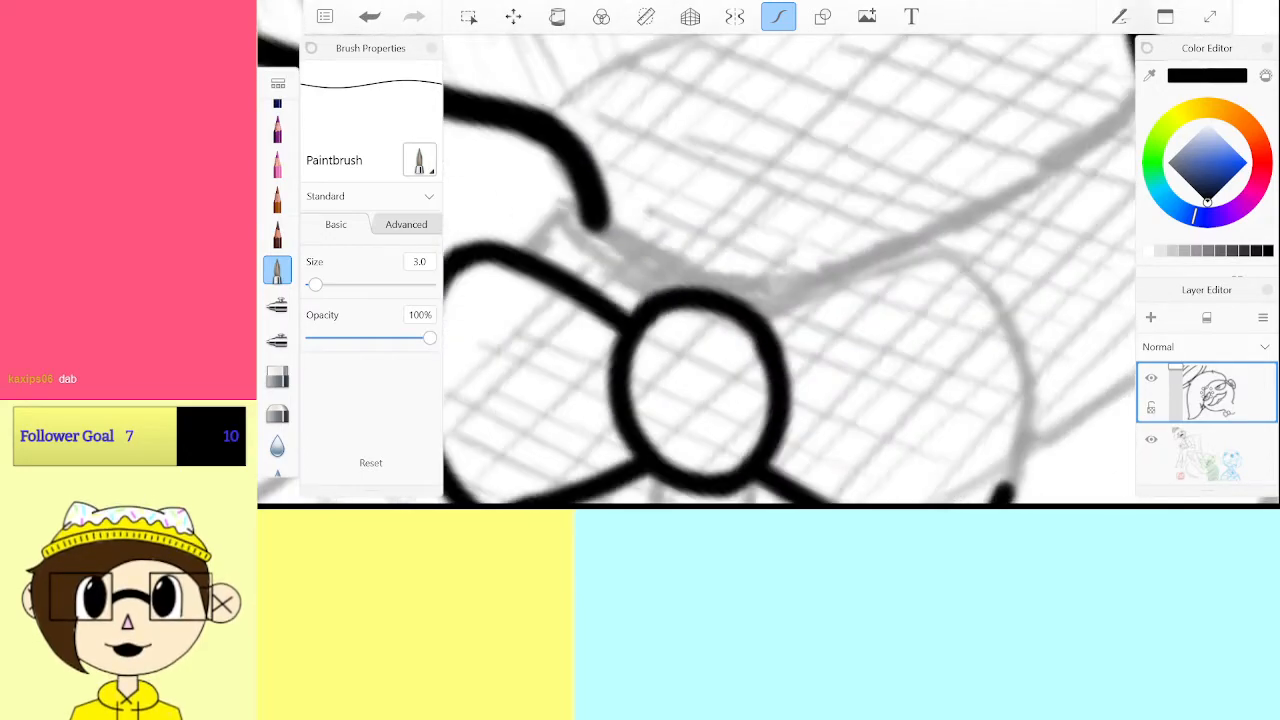
Ink the curved outer side of the bow tie's right loop, redoing the stroke until it lines up with the lower corner
scroll(790, 270, "down", 5)
scroll(790, 270, "up", 5)
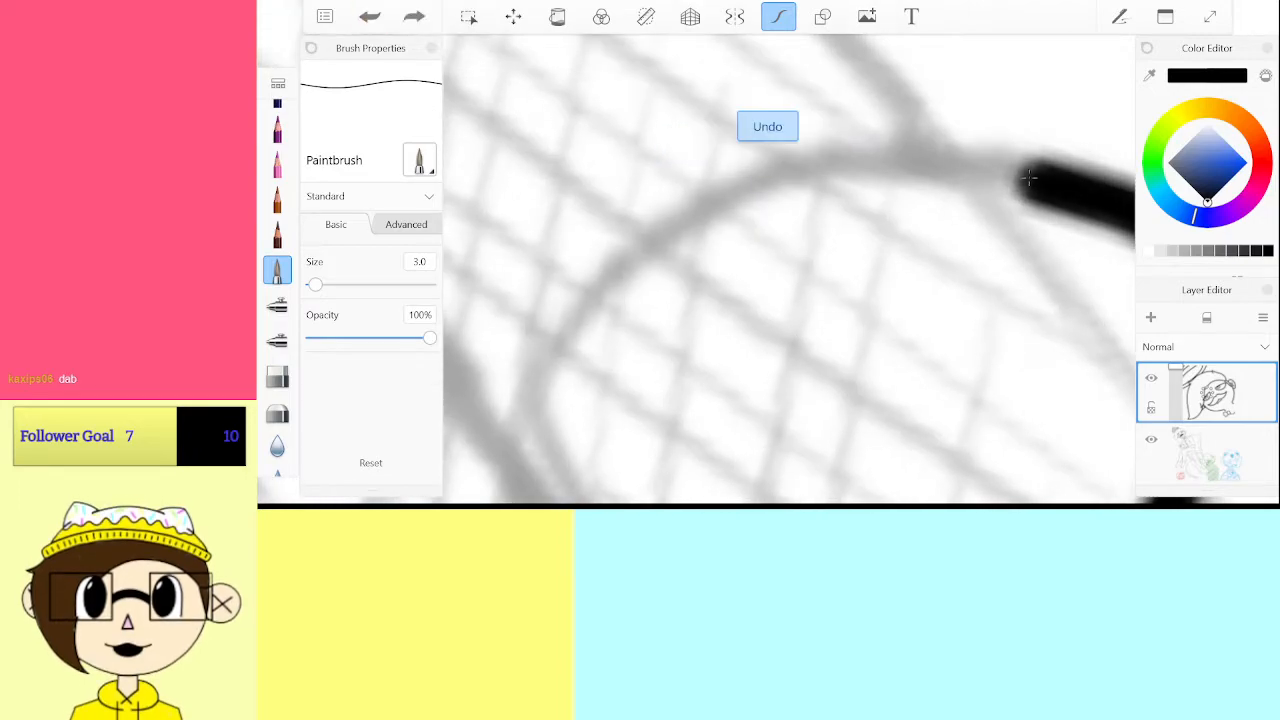
mouse_move(1030, 188)
left_mouse_down()
mouse_move(875, 163)
mouse_move(682, 232)
mouse_move(560, 350)
mouse_move(534, 398)
mouse_move(695, 212)
mouse_move(892, 155)
mouse_move(1063, 177)
left_mouse_up()
key("ctrl+z")
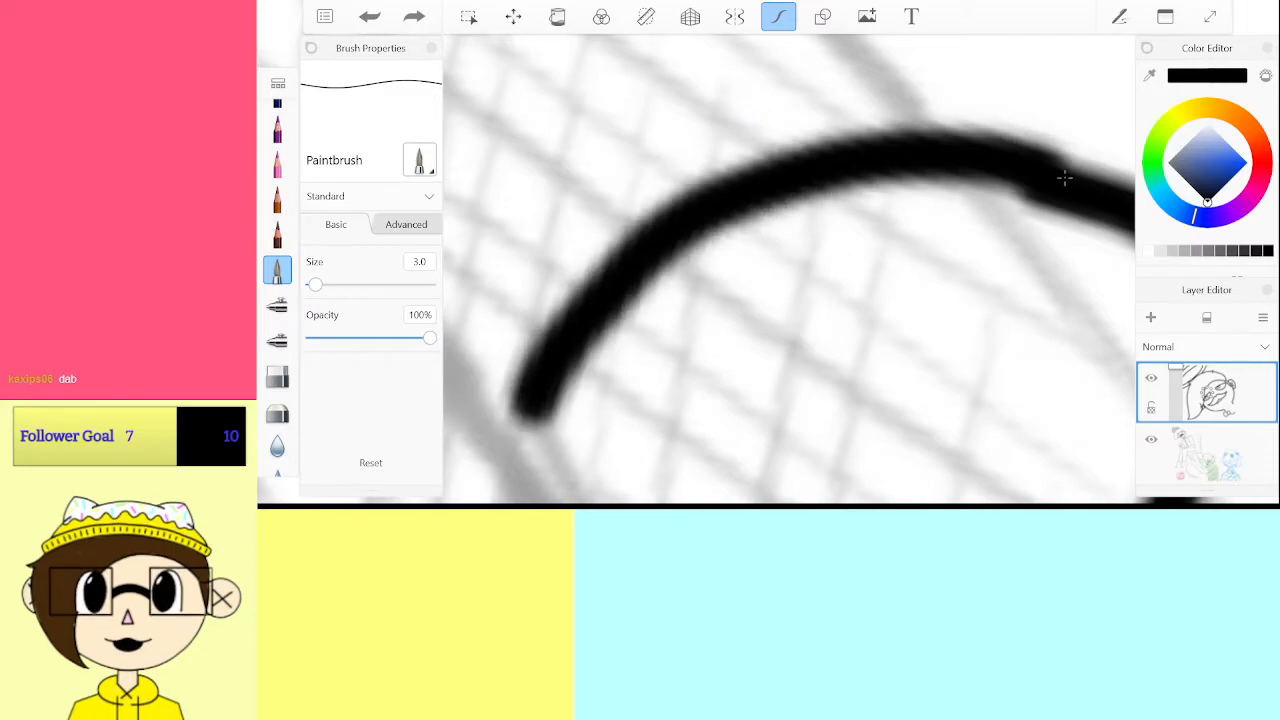
key("ctrl+z")
mouse_move(512, 425)
left_mouse_down()
mouse_move(640, 270)
mouse_move(802, 188)
mouse_move(975, 172)
left_mouse_up()
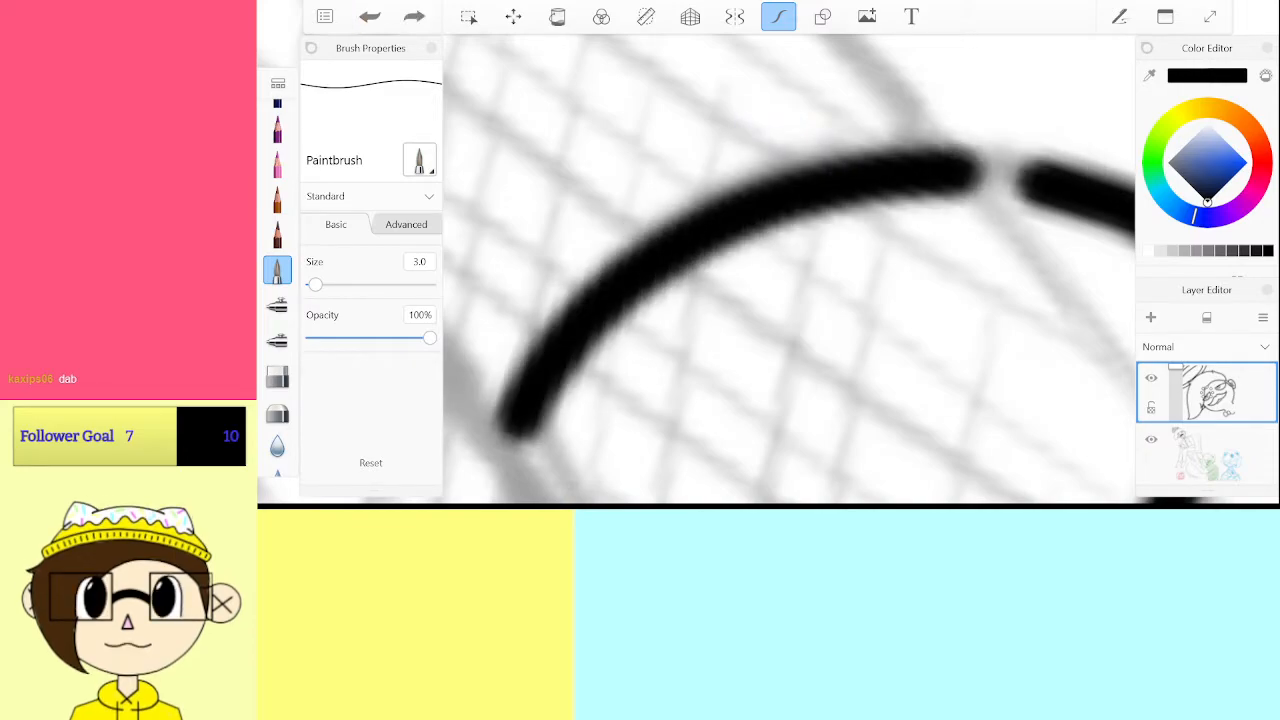
Ink the upper corner and top edge of the right loop back to the knot, redoing the corner stroke
scroll(790, 270, "down", 3)
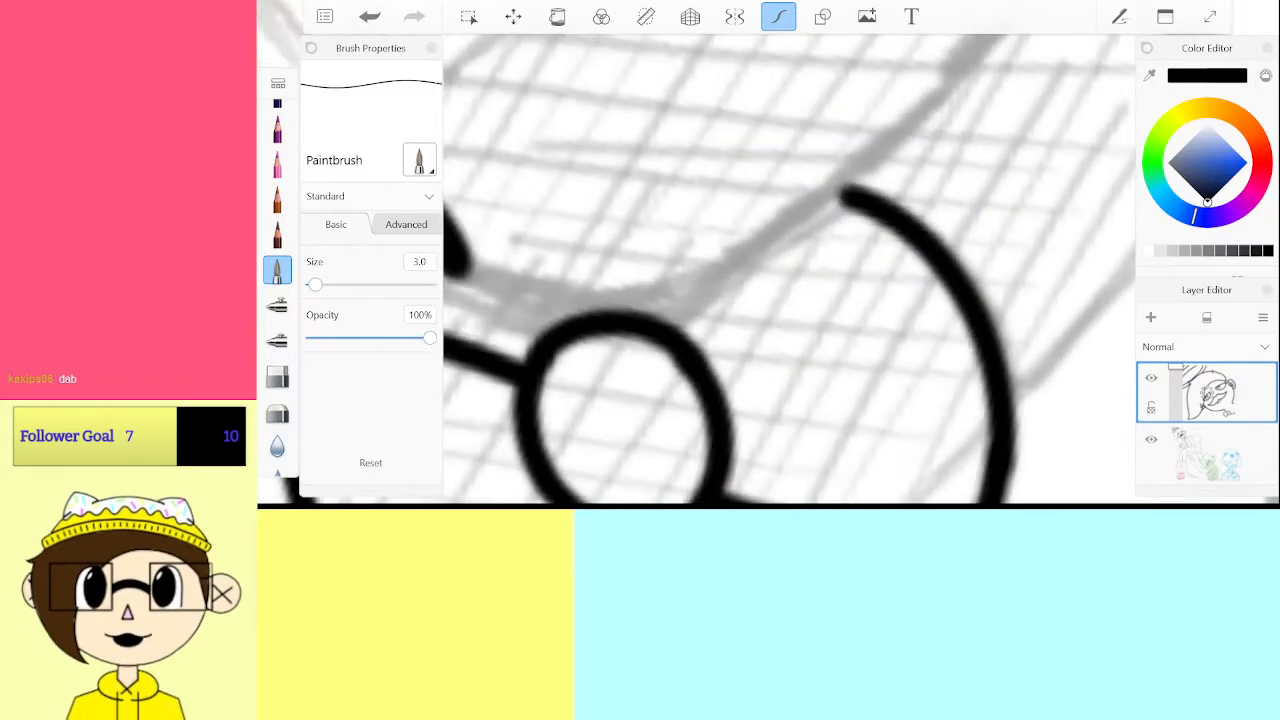
scroll(790, 270, "up", 2)
scroll(790, 270, "up", 1)
left_click_drag(928, 237, 934, 243)
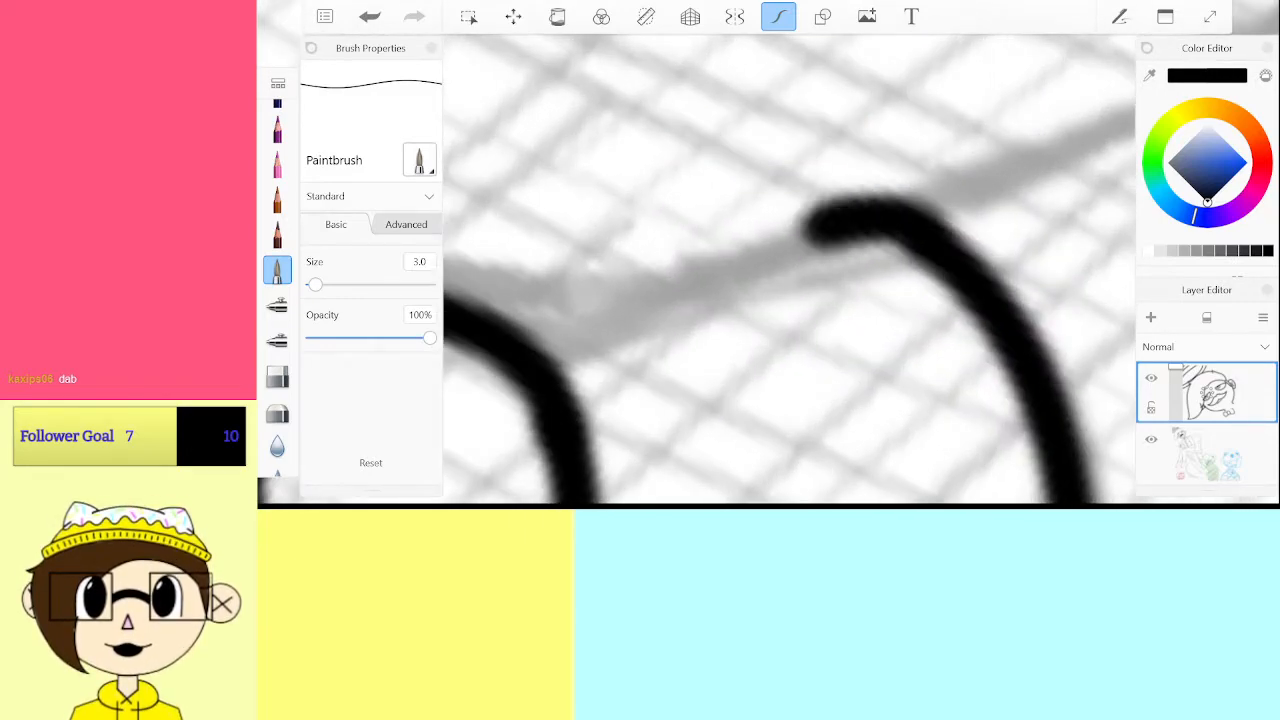
mouse_move(830, 210)
left_mouse_down()
mouse_move(673, 292)
mouse_move(561, 387)
mouse_move(808, 238)
left_mouse_up()
key("ctrl+z")
scroll(790, 270, "down", 5)
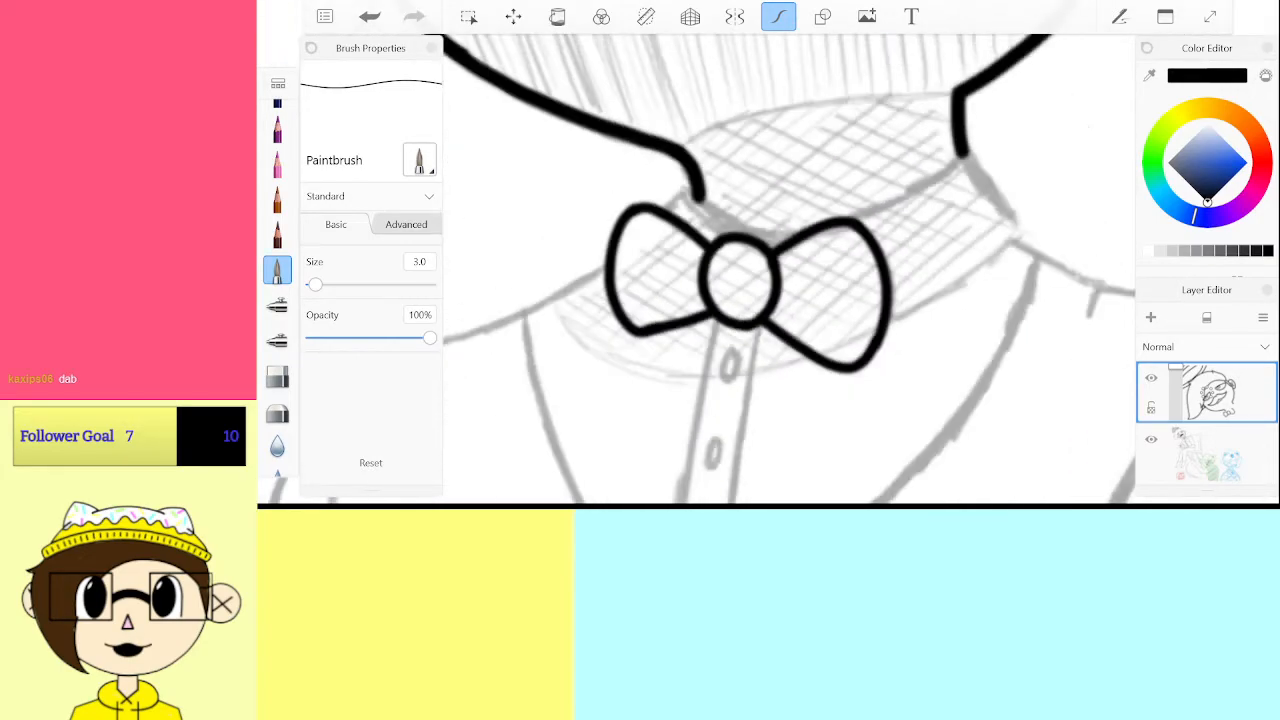
Set the Paintbrush size to 4 for the sketched hand holding the teacup
scroll(760, 330, "up", 8)
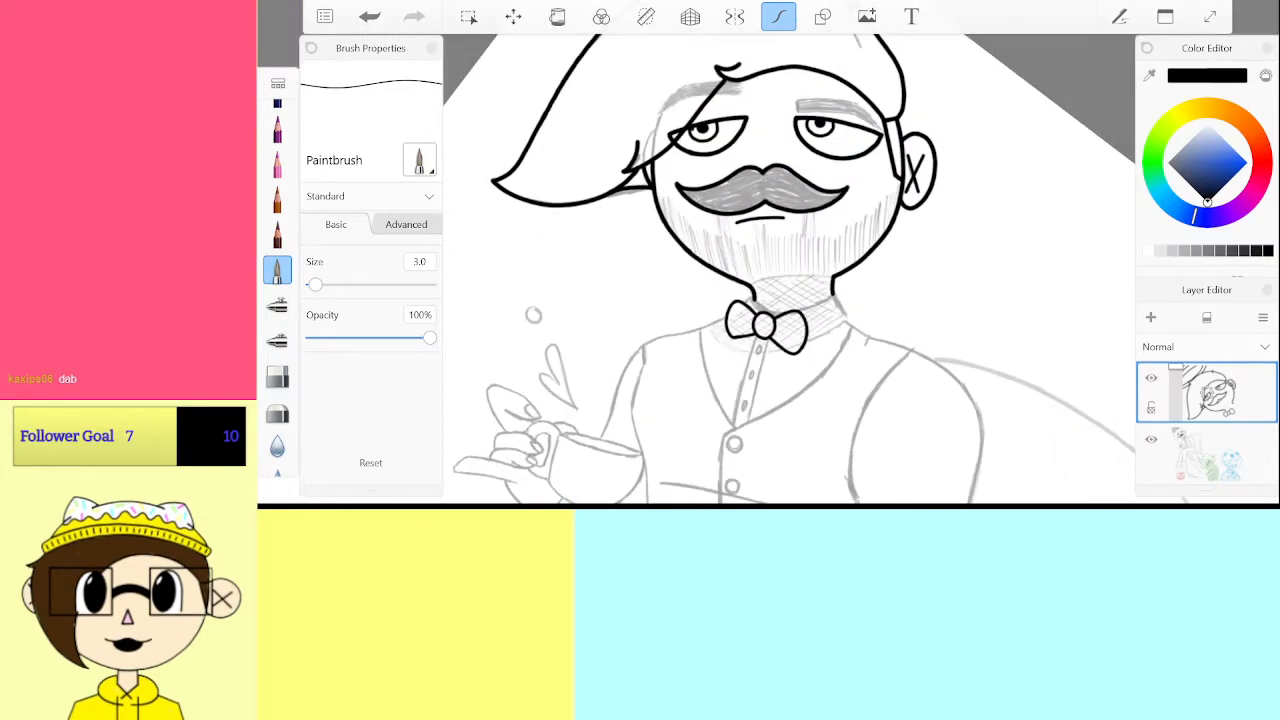
scroll(775, 250, "down", 8)
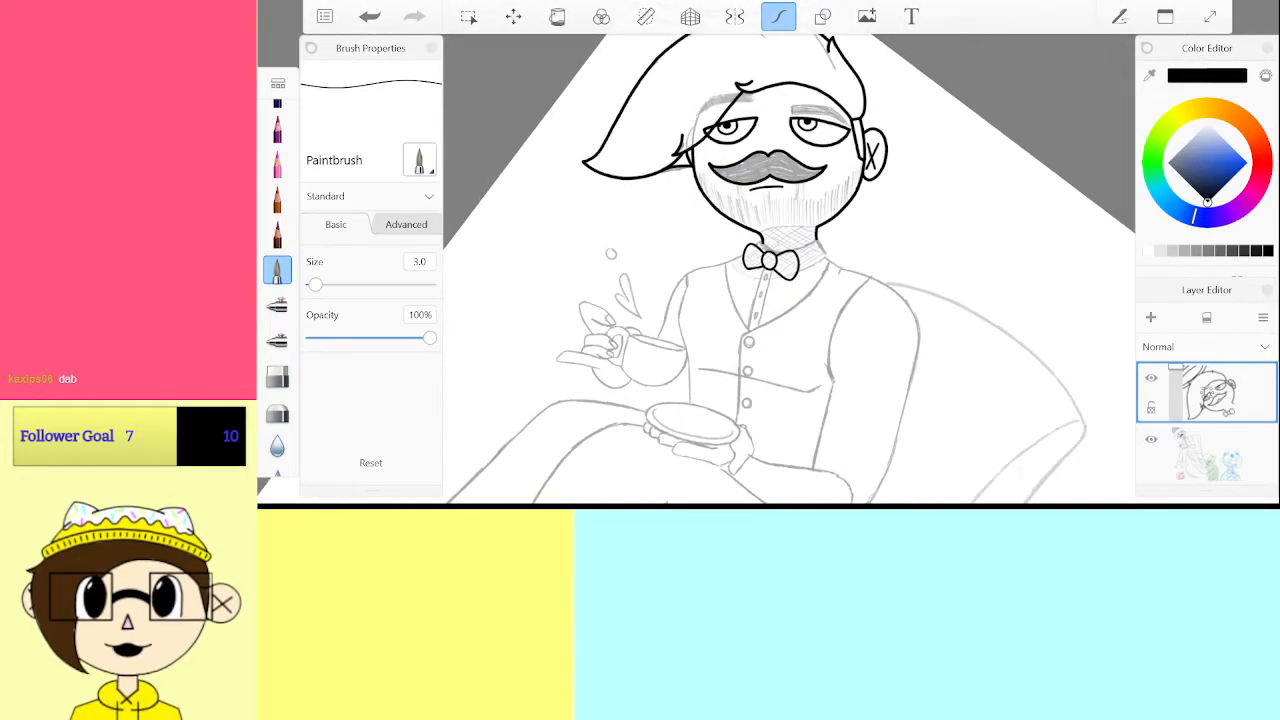
scroll(570, 320, "up", 8)
left_click(419, 261)
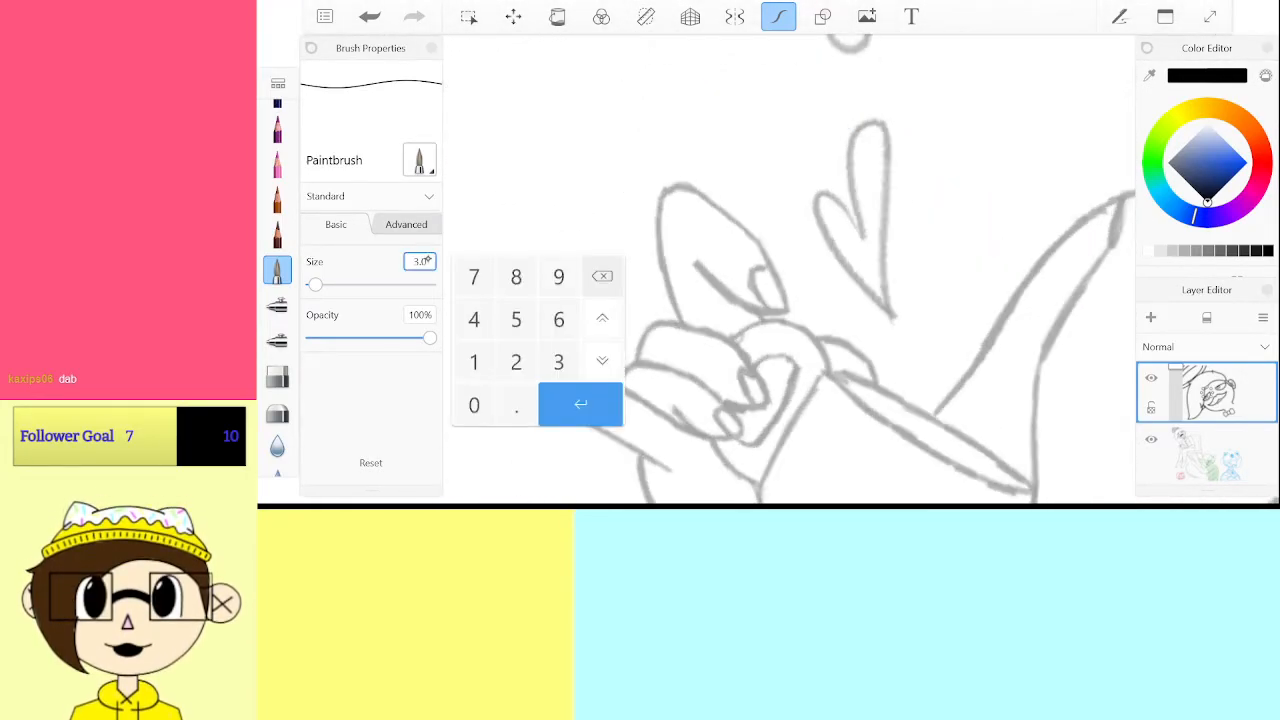
type("4")
left_click(580, 403)
scroll(790, 270, "up", 6)
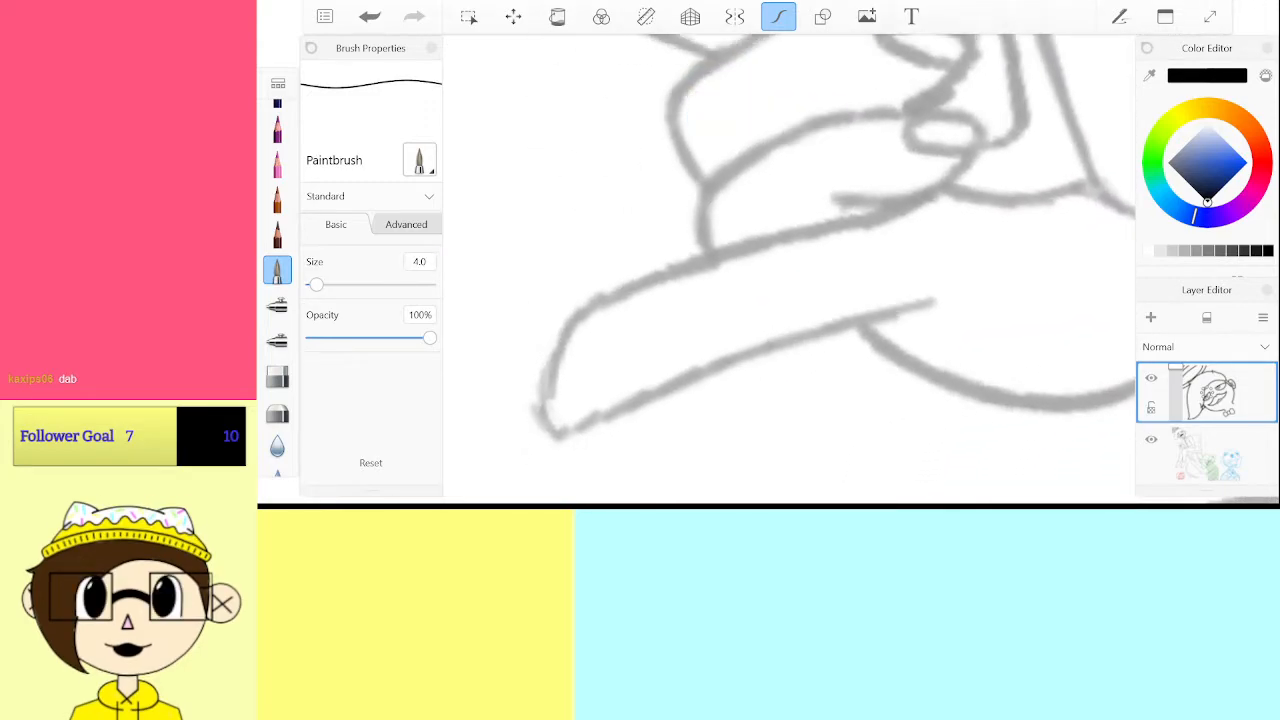
scroll(760, 300, "up", 2)
scroll(790, 270, "down", 10)
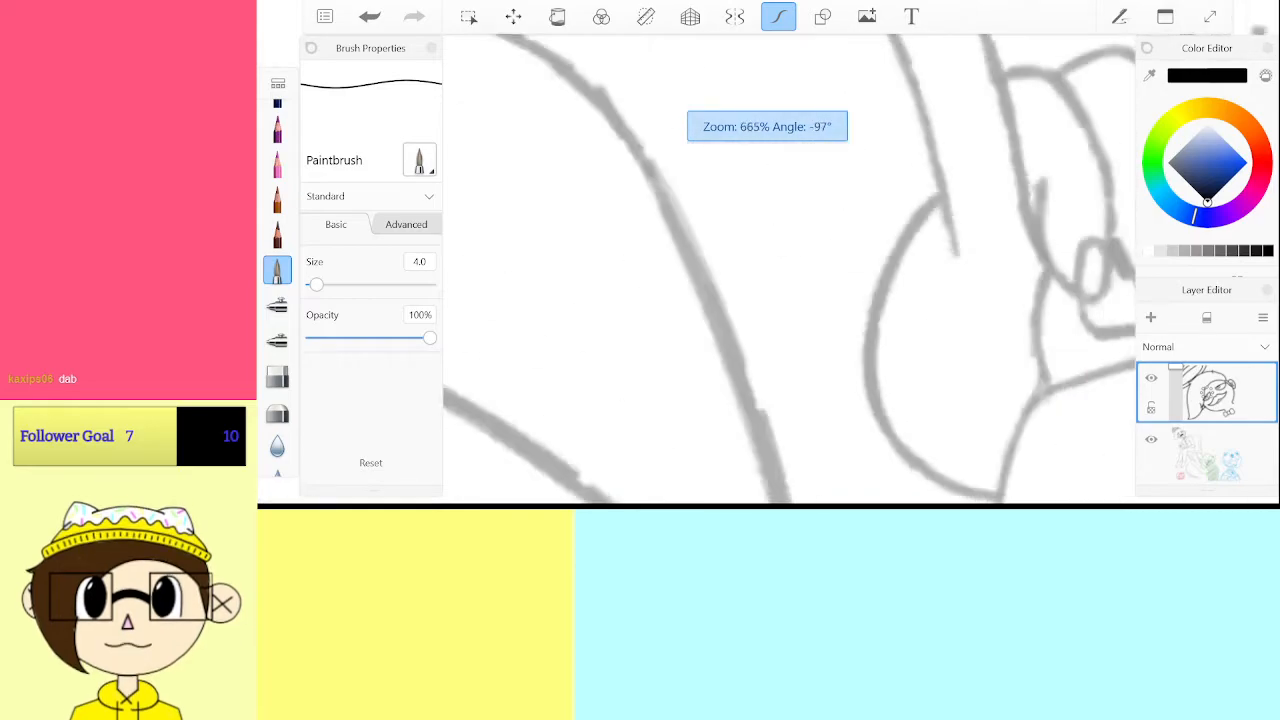
scroll(790, 270, "down", 4)
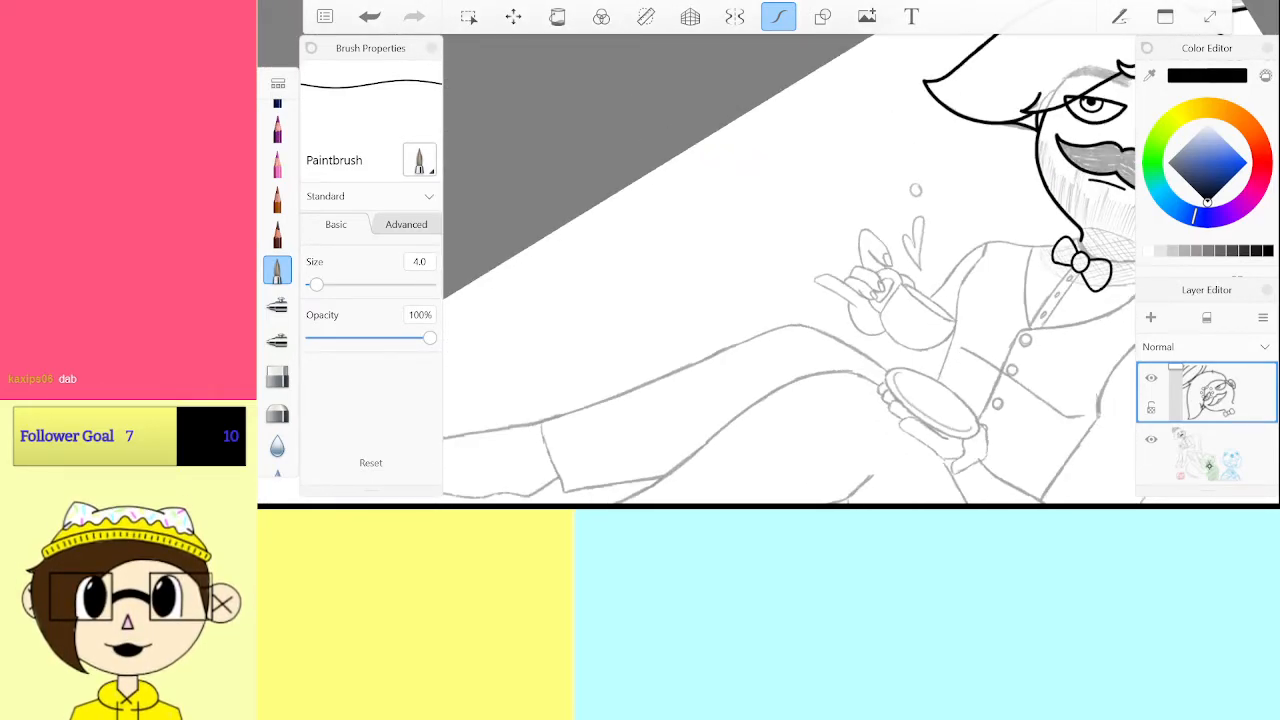
Show the hidden grey shaded reference layer just above the background
left_click_drag(1210, 467, 1230, 413)
left_click_drag(1196, 465, 1232, 400)
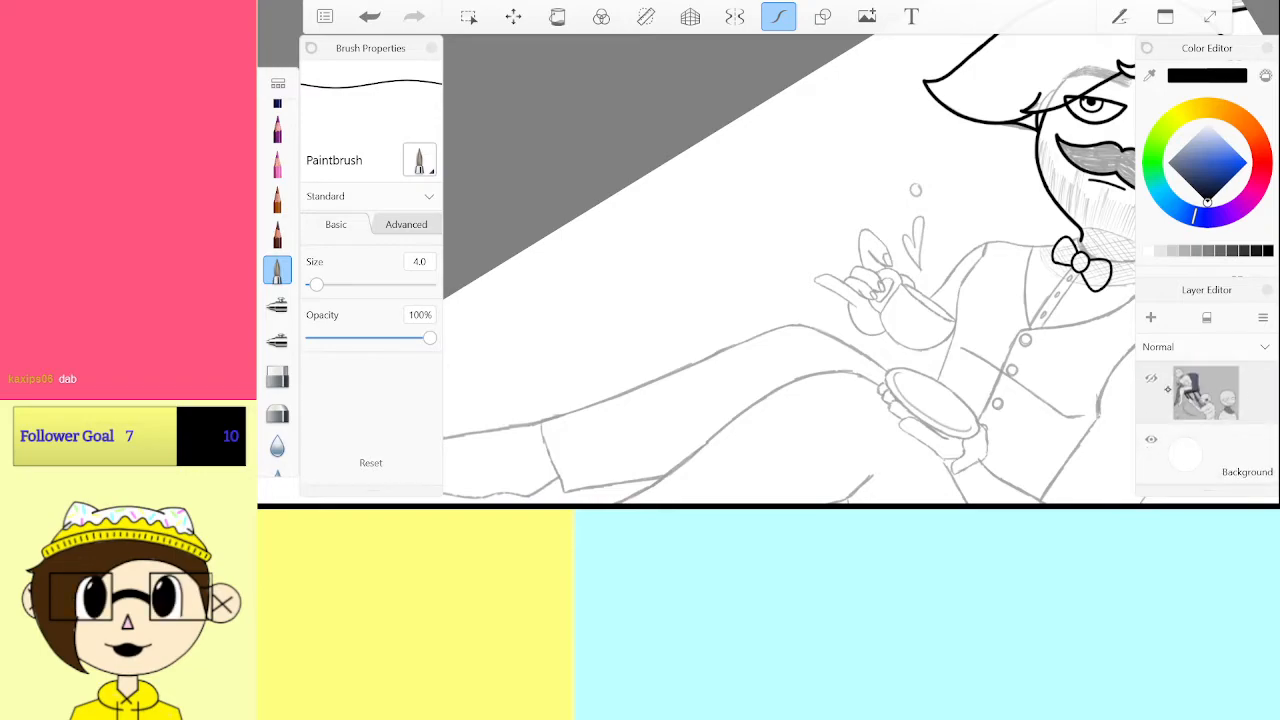
left_click(1154, 379)
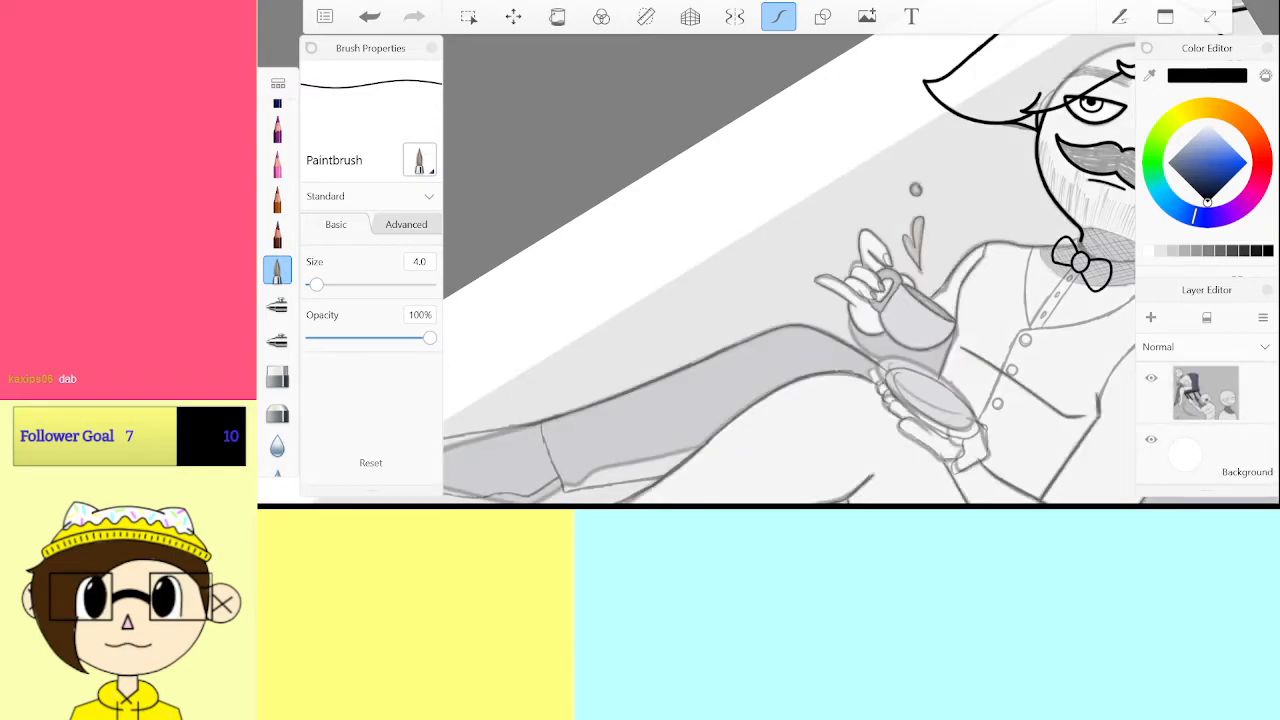
On the sketch layer, trace the missing underside of the forearm below the teacup with the Black pencil at size 5
scroll(277, 280, "up", 2)
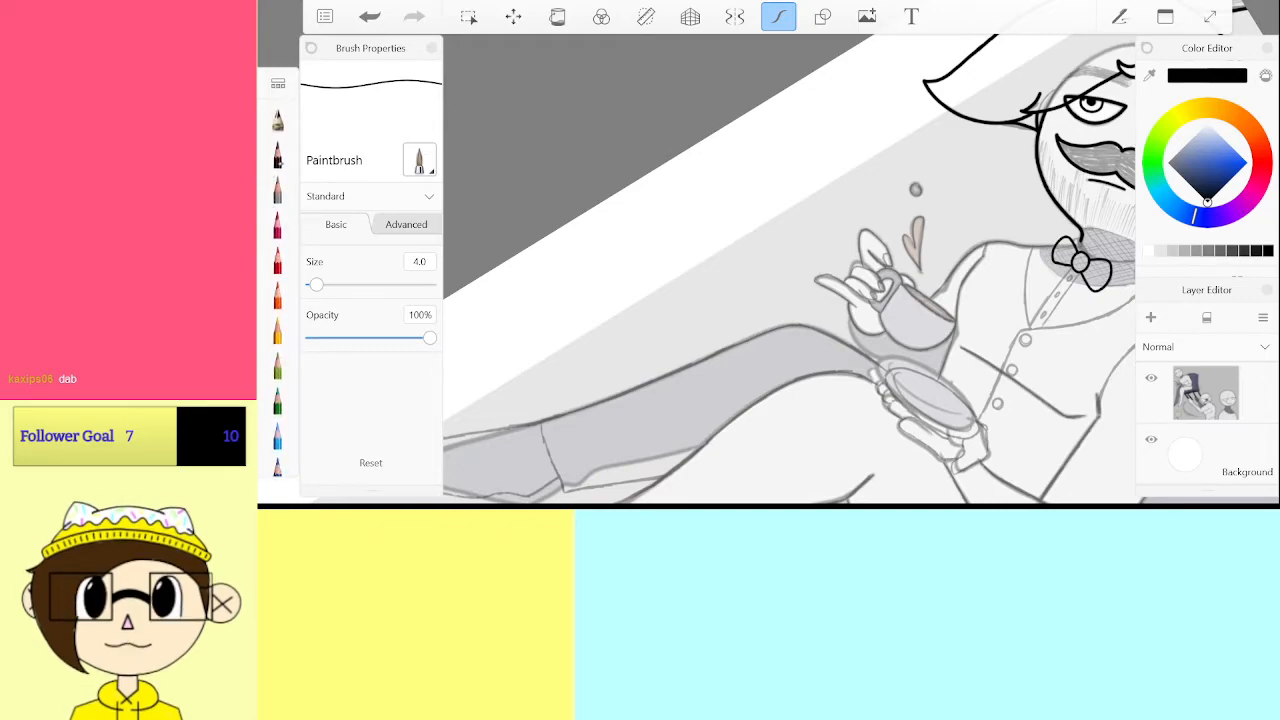
scroll(1222, 440, "up", 5)
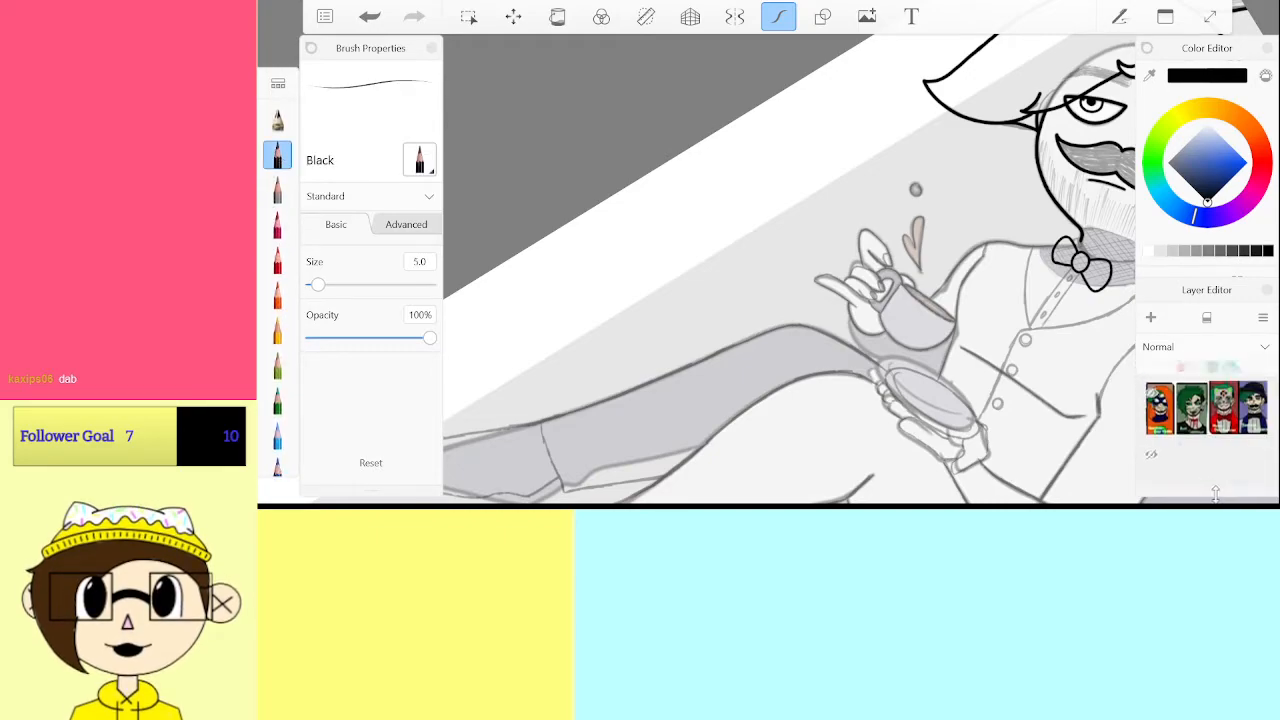
left_click(1215, 455)
scroll(790, 270, "up", 10)
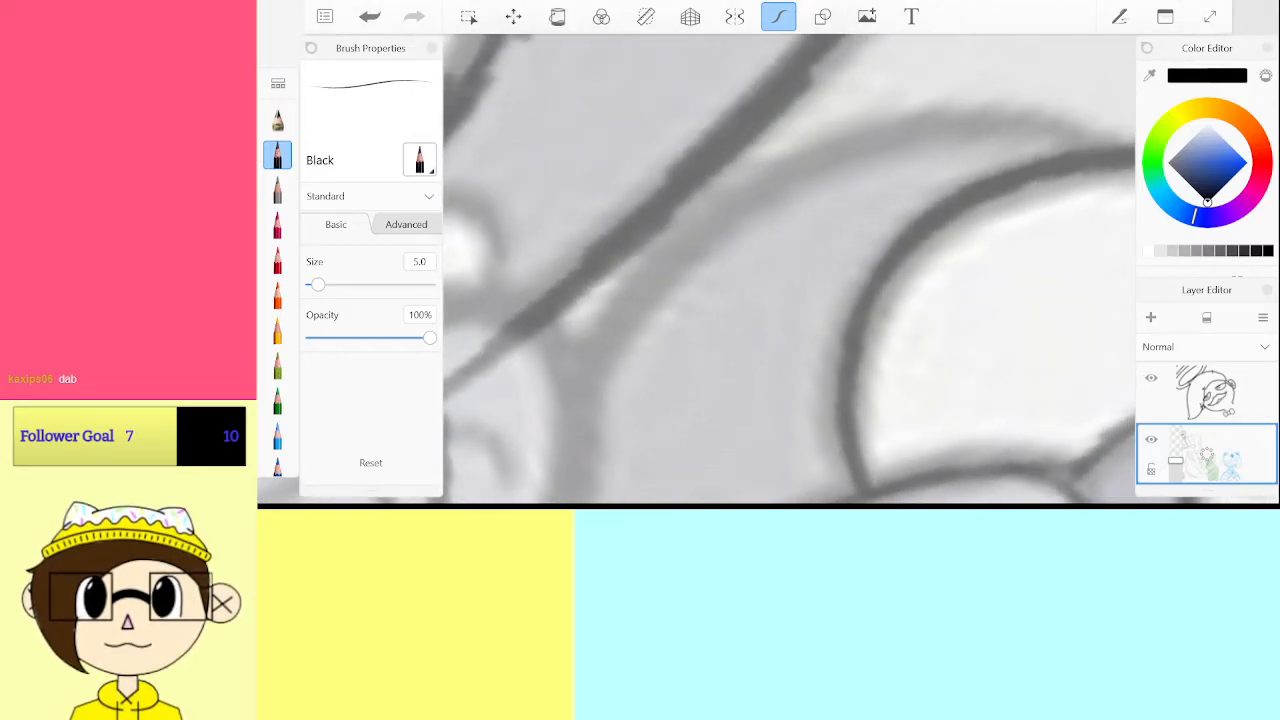
left_click_drag(706, 238, 568, 373)
scroll(790, 270, "down", 5)
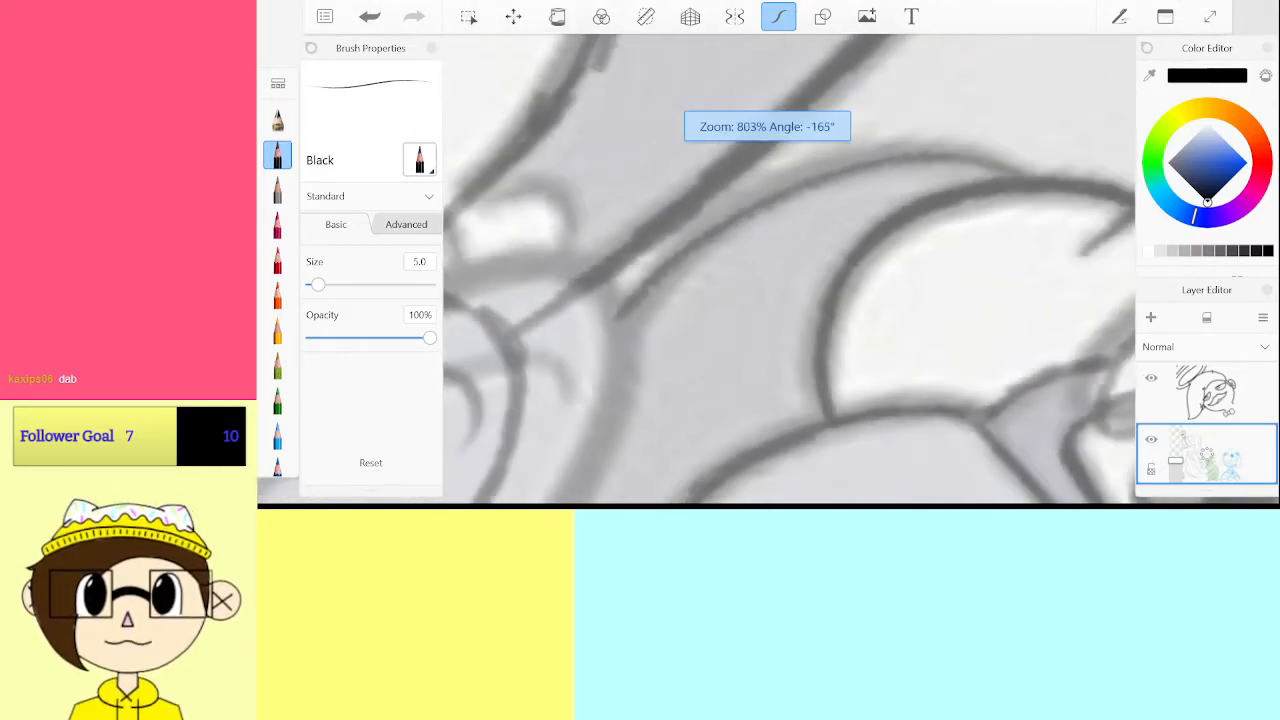
scroll(790, 270, "up", 3)
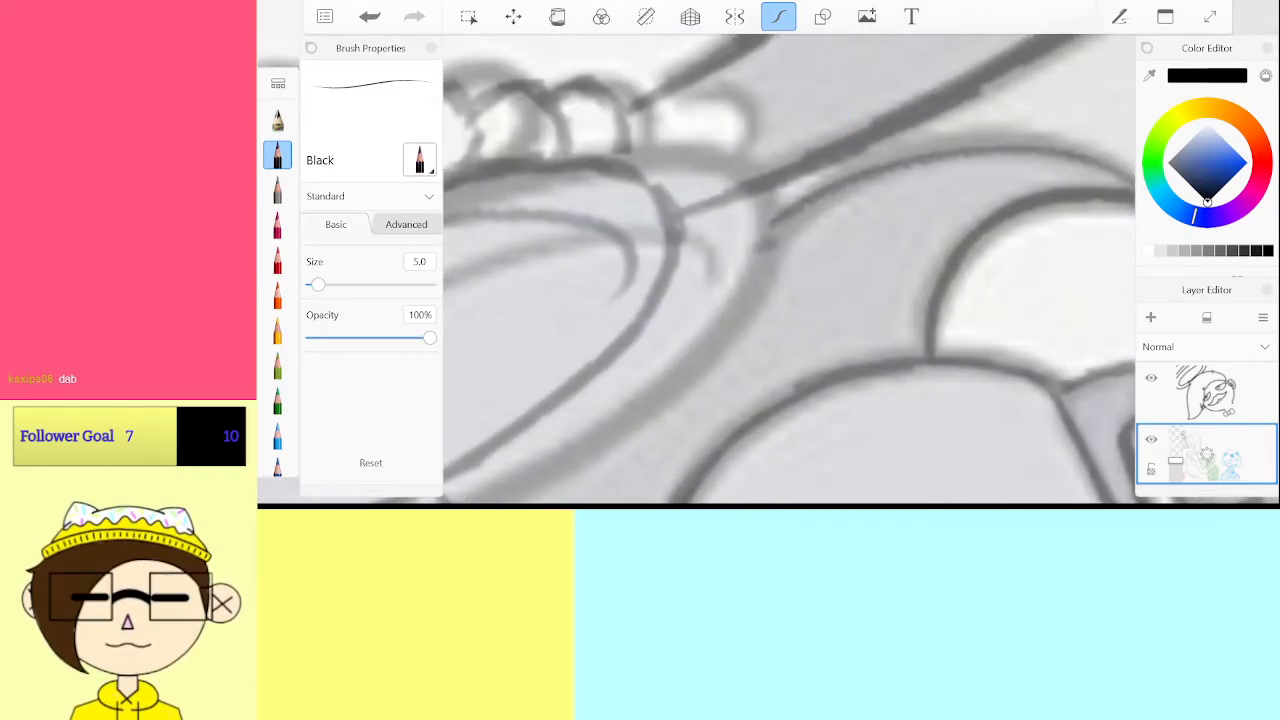
Extend the forearm's underside line to the side of the vest behind the cup, redoing its end
scroll(790, 270, "down", 5)
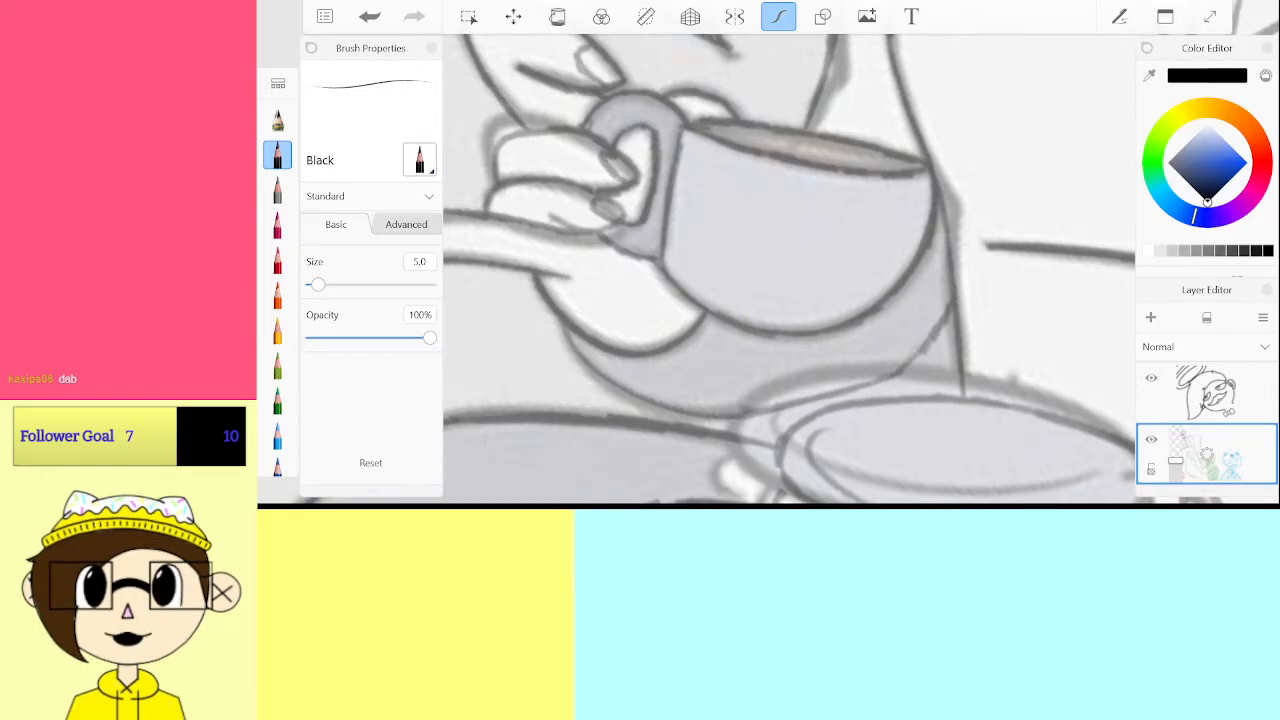
scroll(790, 270, "down", 6)
scroll(790, 270, "up", 2)
scroll(750, 386, "up", 6)
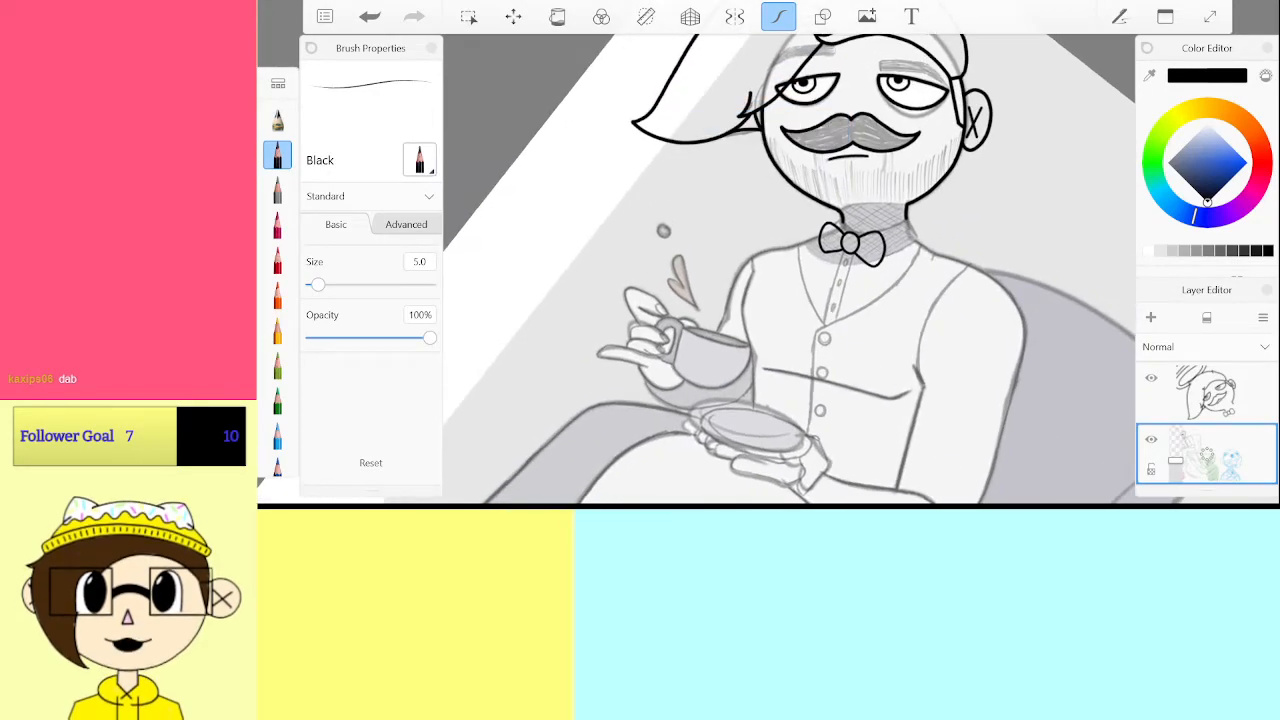
key("ctrl+z")
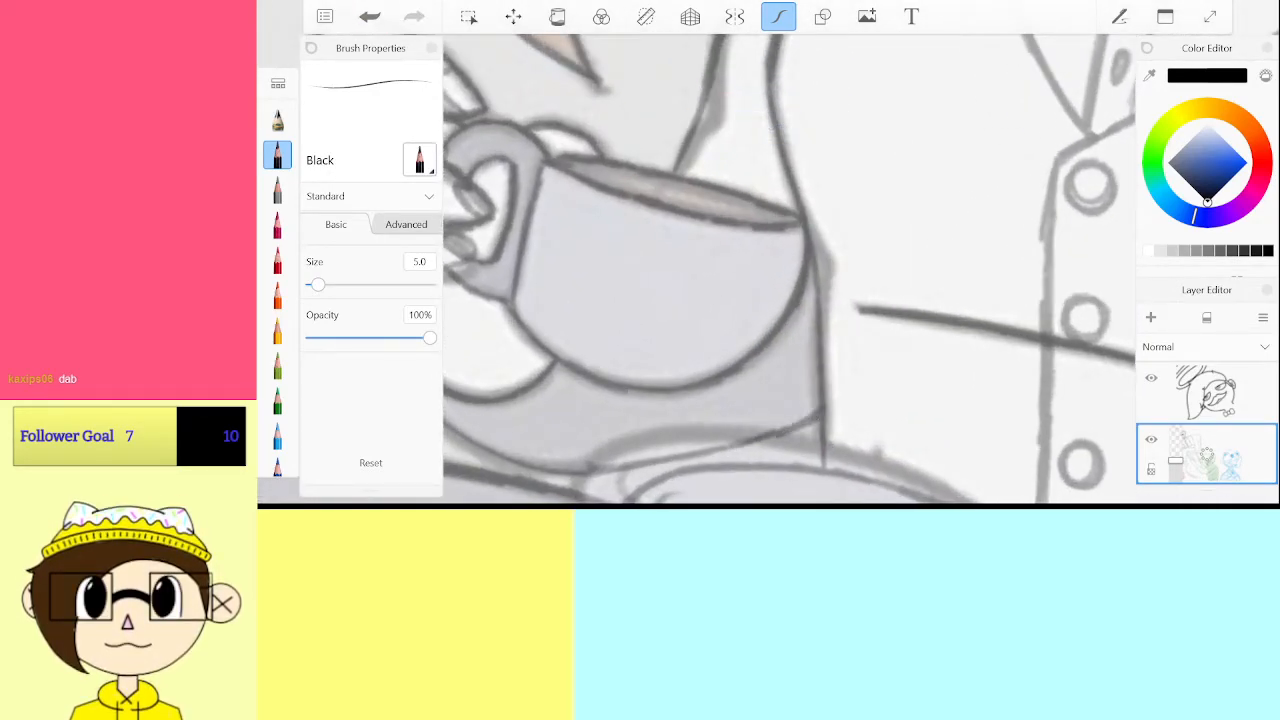
scroll(790, 270, "down", 5)
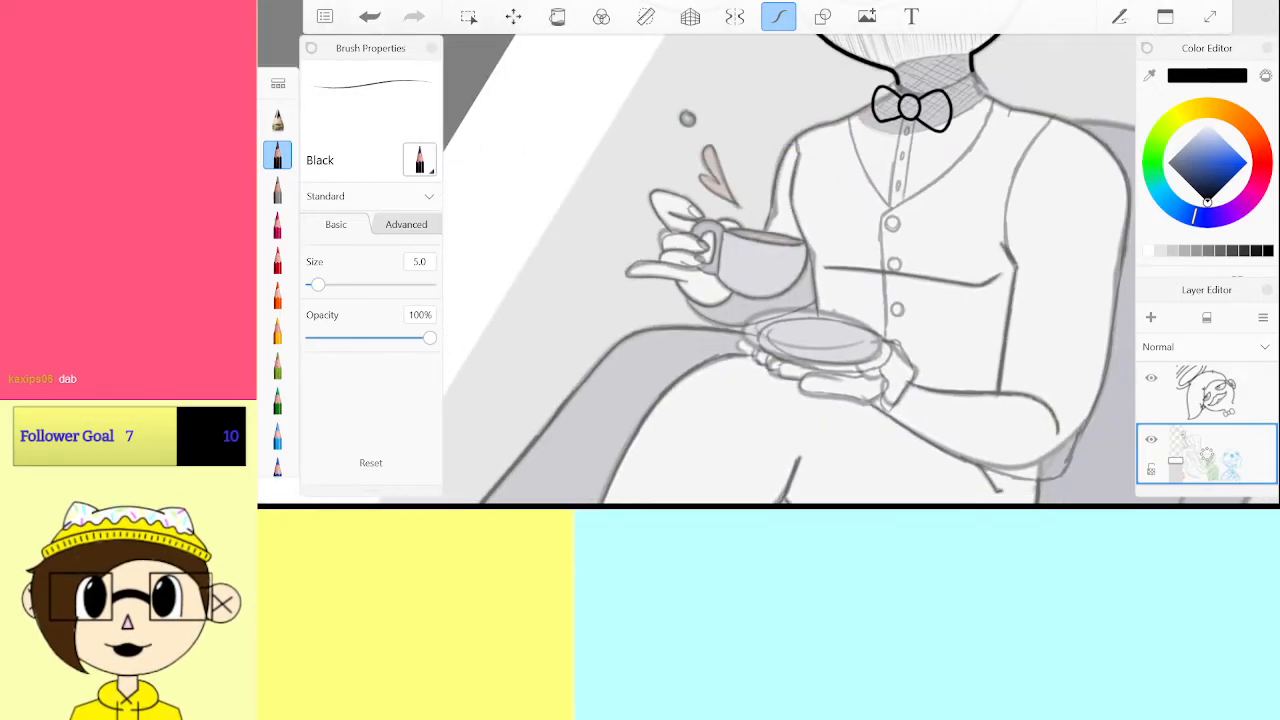
Switch back to the line art layer with the Paintbrush and hide the grey shaded reference layer
left_click(1207, 393)
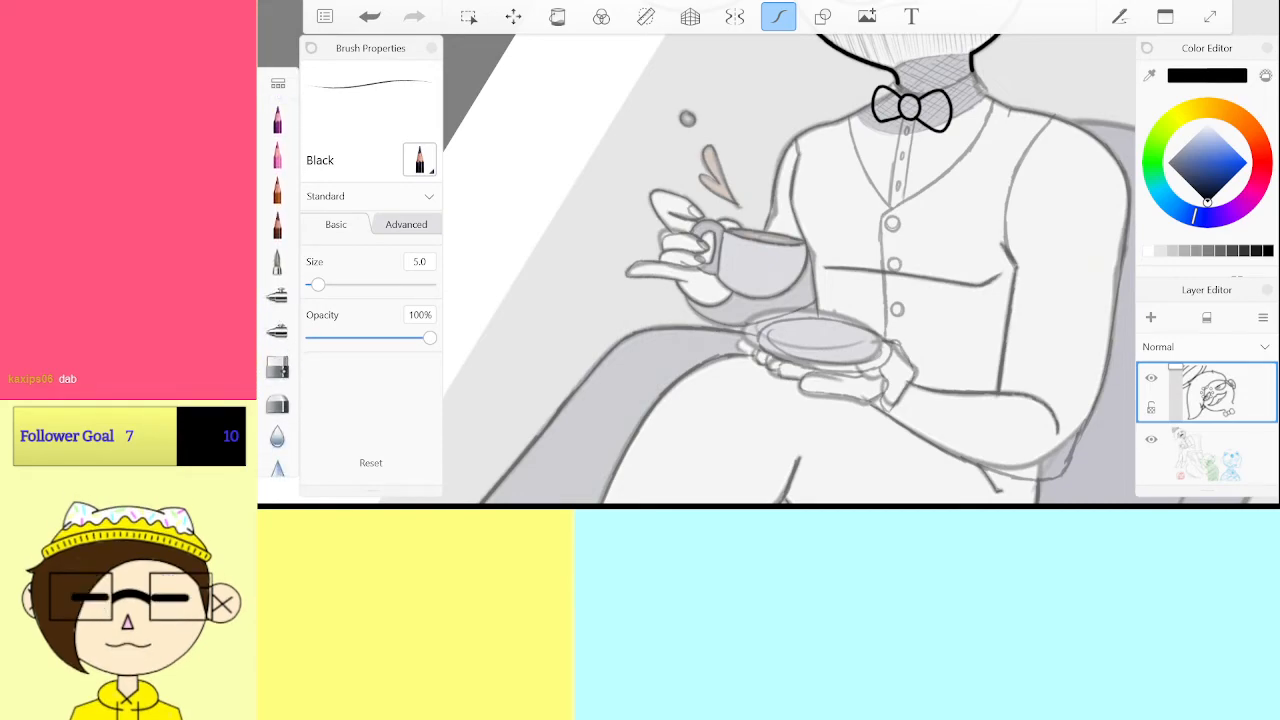
left_click(277, 260)
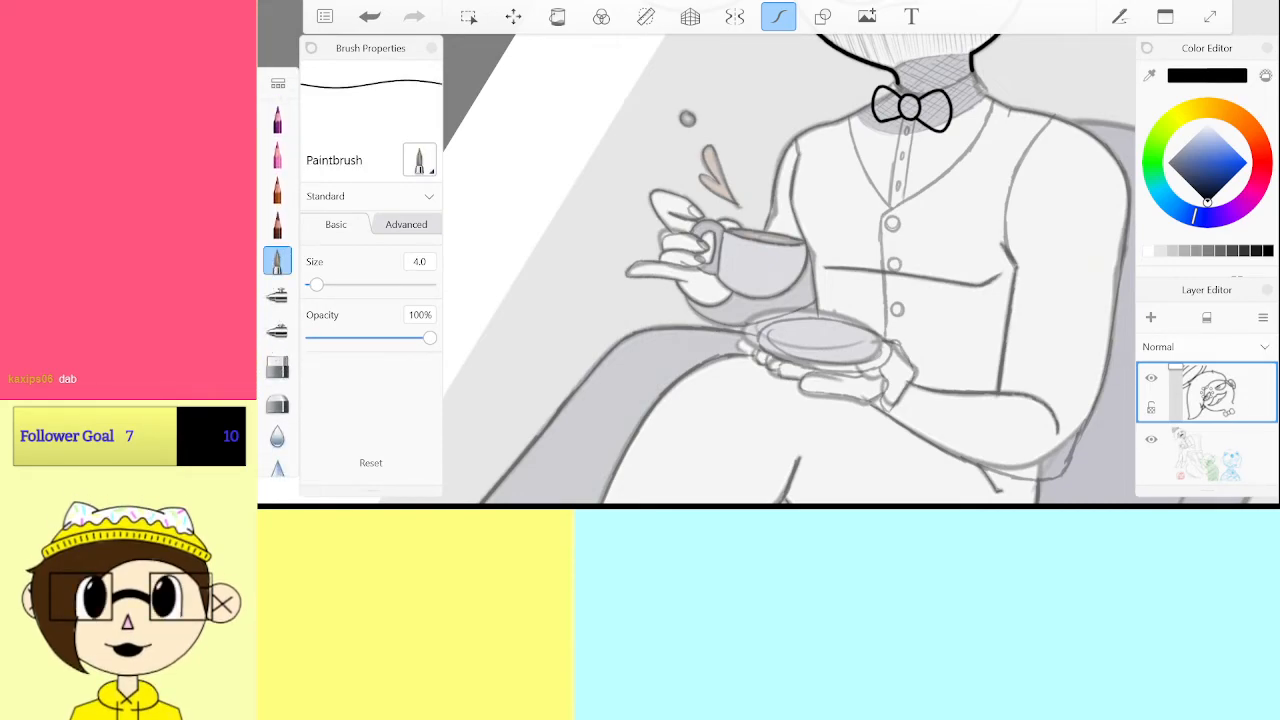
scroll(1207, 420, "down", 3)
left_click(1151, 378)
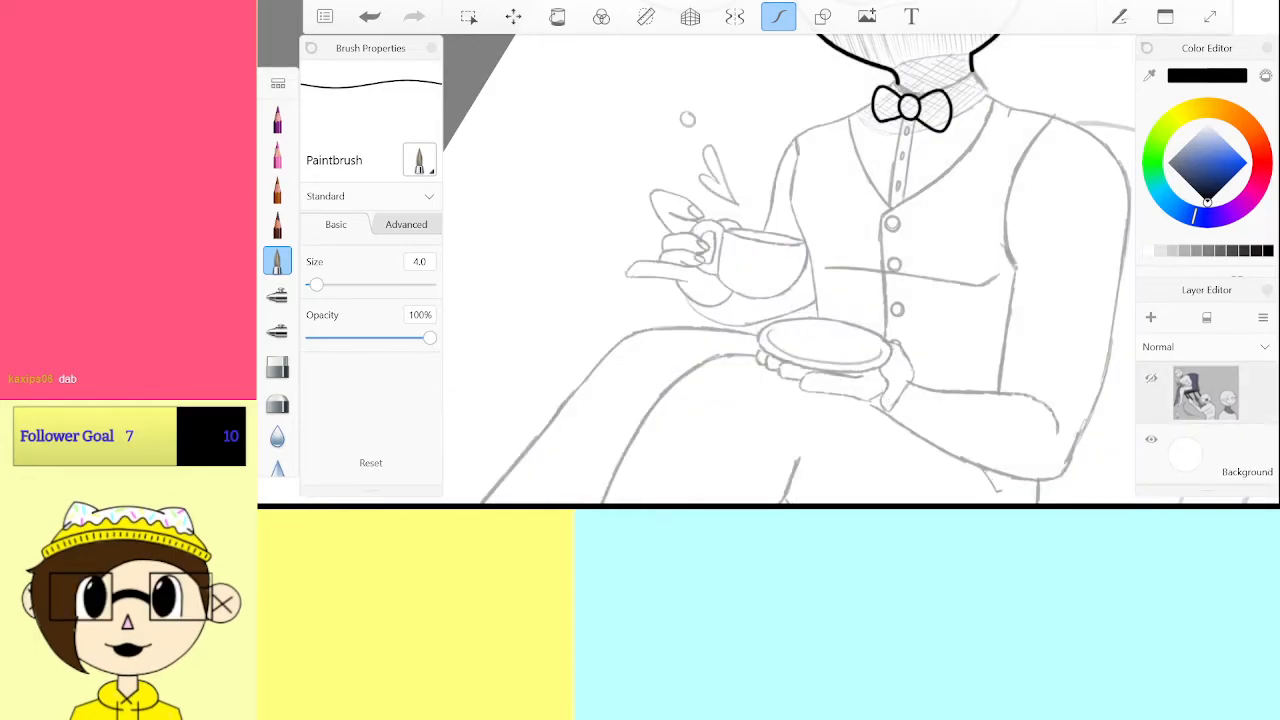
scroll(1241, 393, "up", 3)
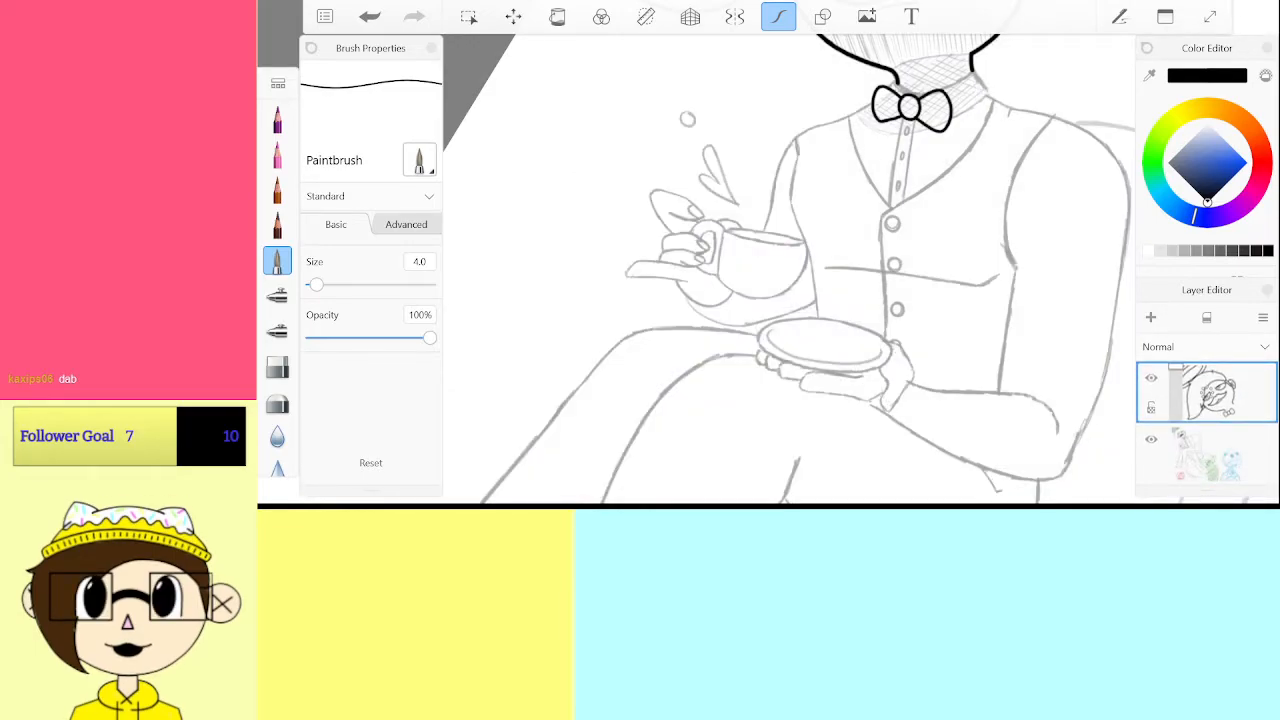
scroll(760, 260, "up", 5)
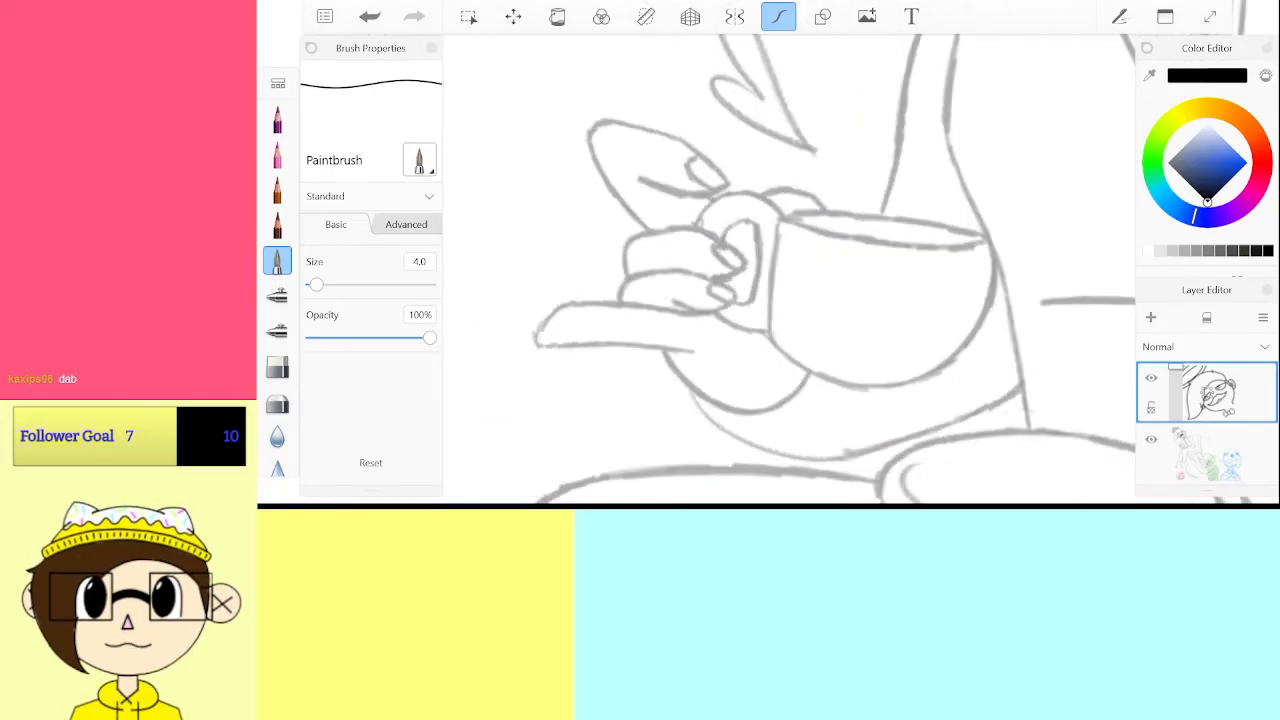
Ink the curved underside of the palm below the teacup with the size 4 Paintbrush, redoing the stroke until it follows the sketch
scroll(790, 268, "up", 5)
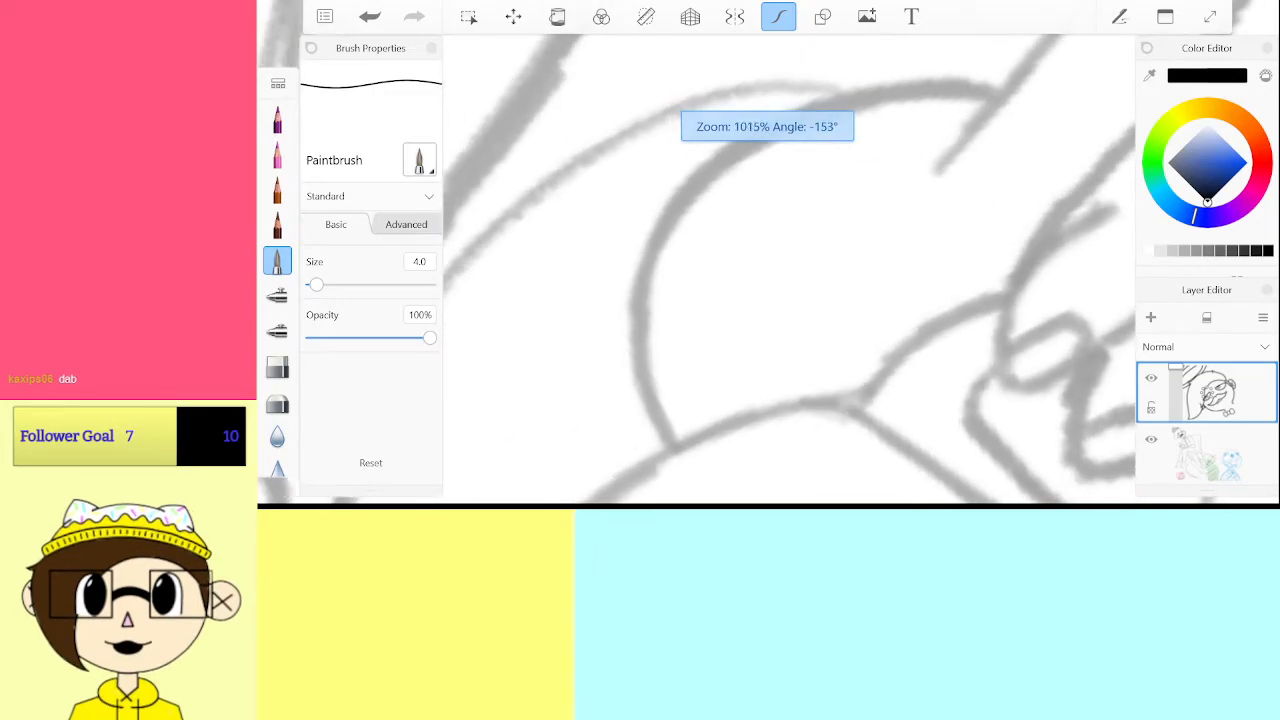
scroll(790, 268, "up", 2)
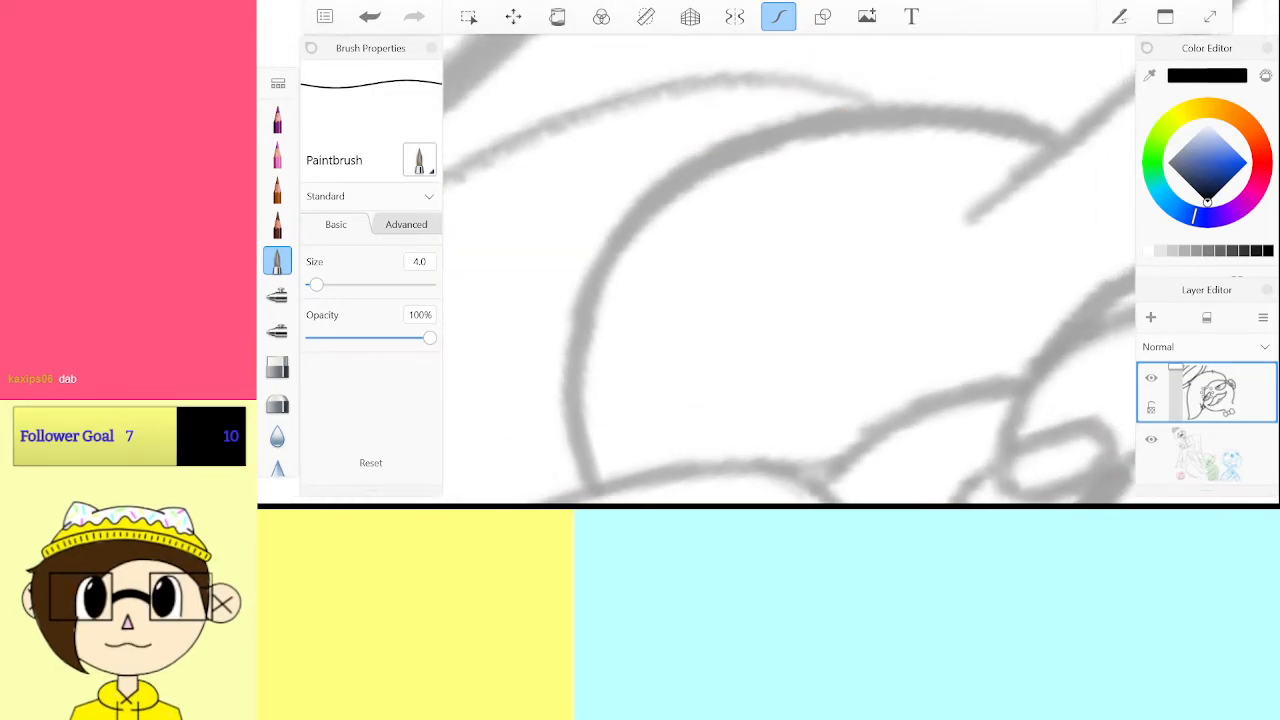
mouse_move(596, 482)
left_mouse_down()
mouse_move(579, 372)
mouse_move(592, 297)
mouse_move(679, 193)
mouse_move(806, 145)
mouse_move(1050, 138)
left_mouse_up()
key("ctrl+z")
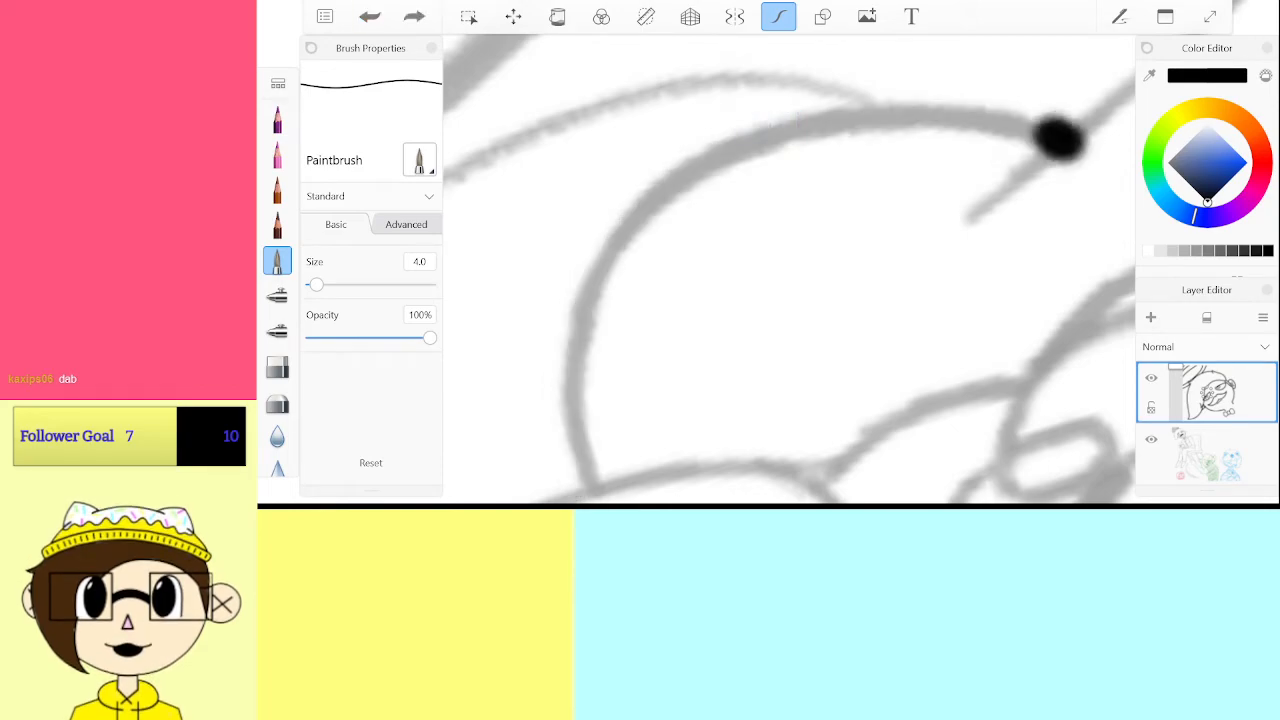
left_click_drag(868, 112, 682, 178)
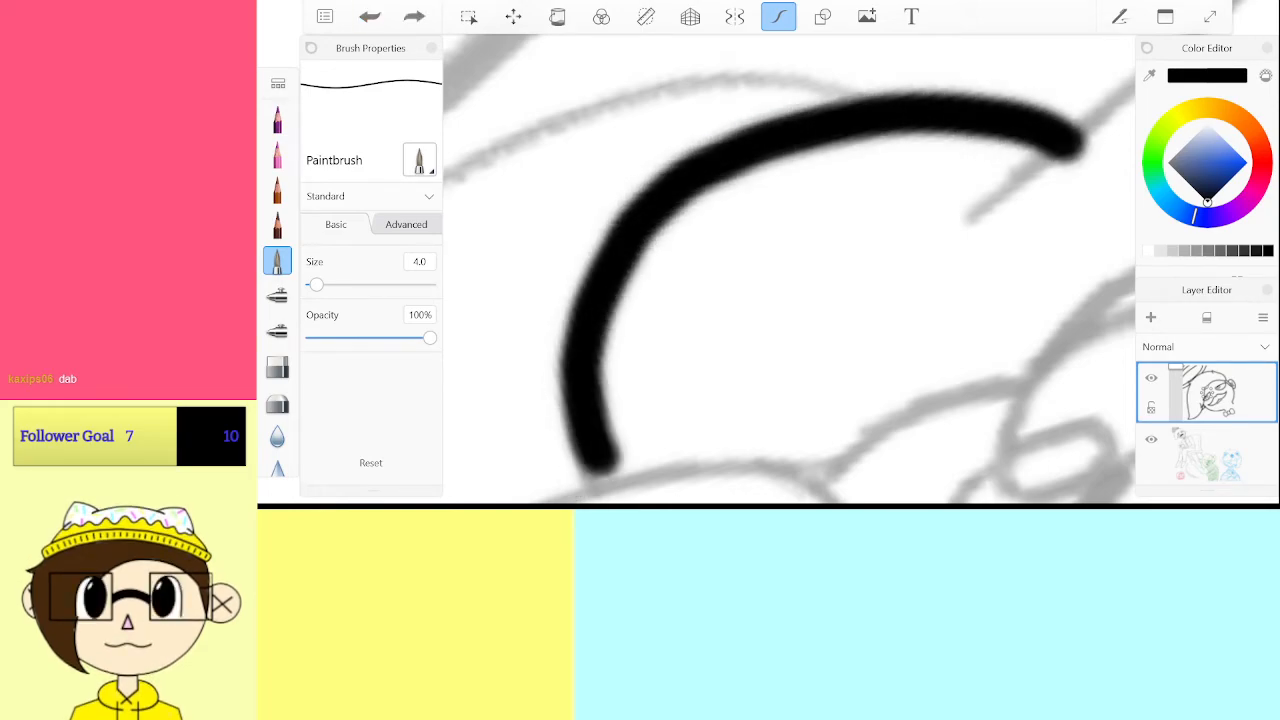
key("ctrl+z")
mouse_move(575, 385)
left_mouse_down()
mouse_move(599, 250)
mouse_move(719, 150)
mouse_move(881, 110)
mouse_move(1055, 145)
left_mouse_up()
scroll(790, 270, "down", 10)
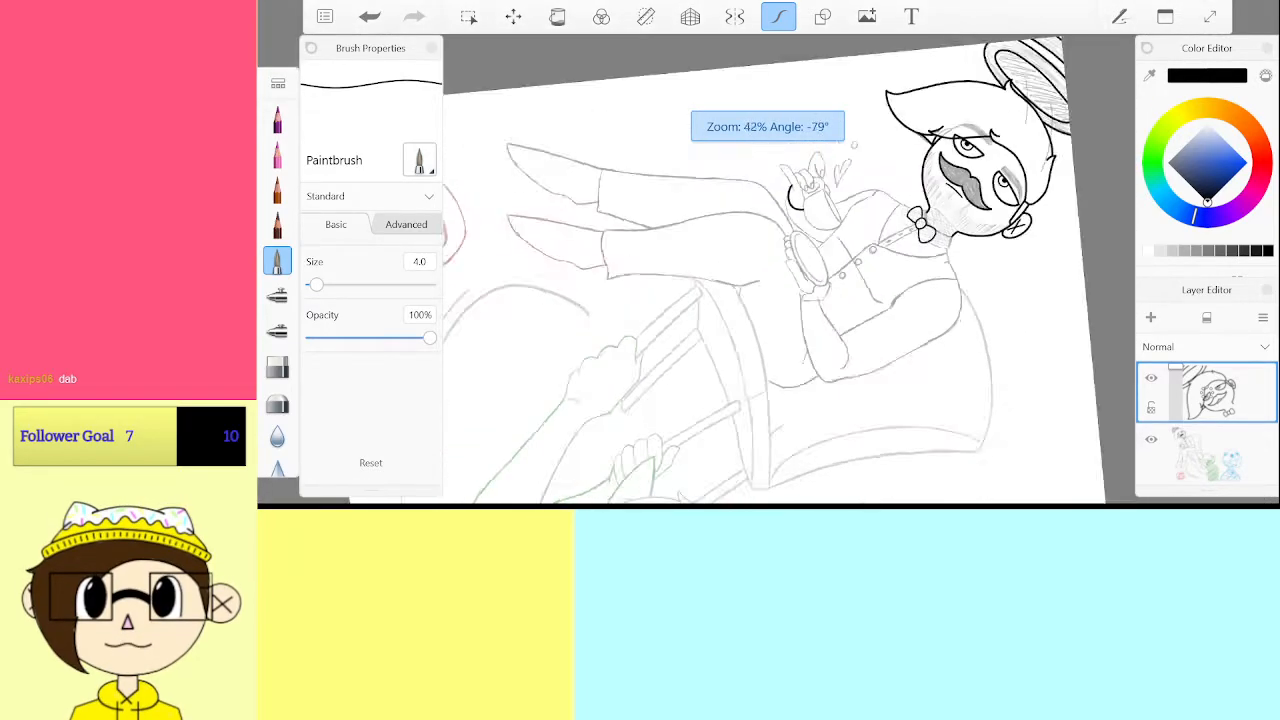
Ink the outline of the extended finger beneath the cup, including its tip, redoing the lower edge before continuing the upper edge
scroll(814, 170, "up", 5)
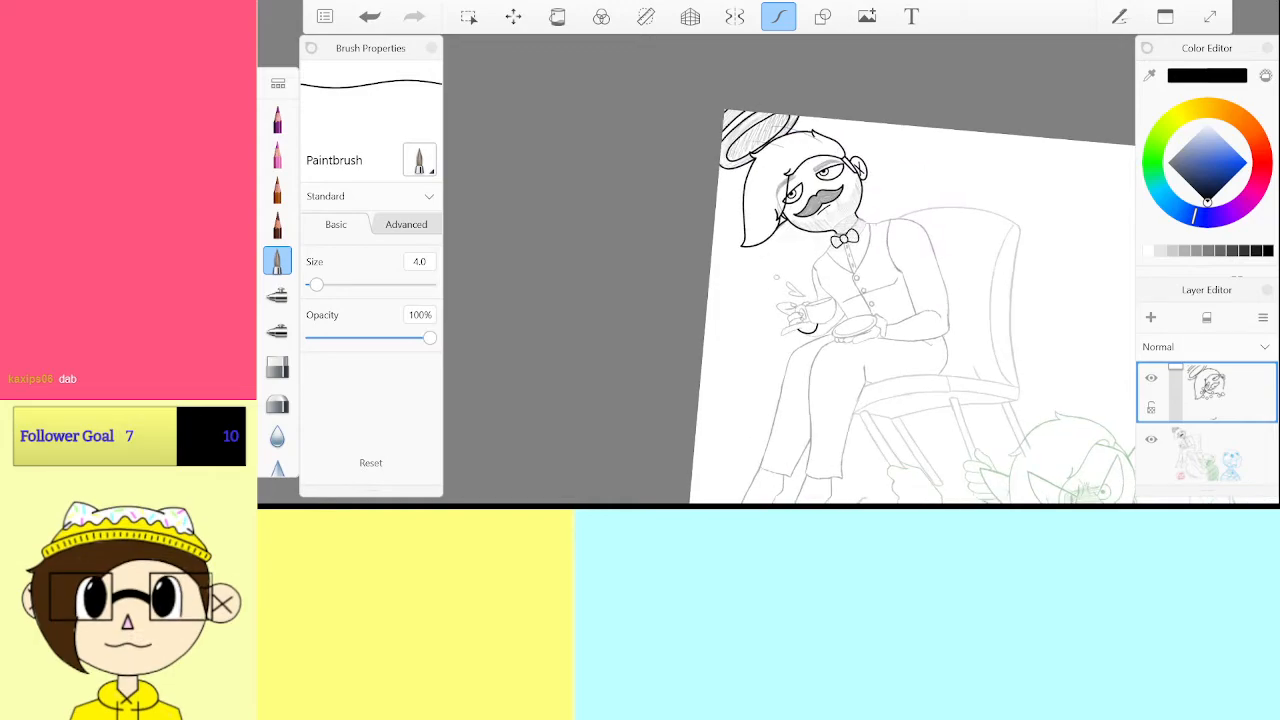
scroll(810, 310, "up", 10)
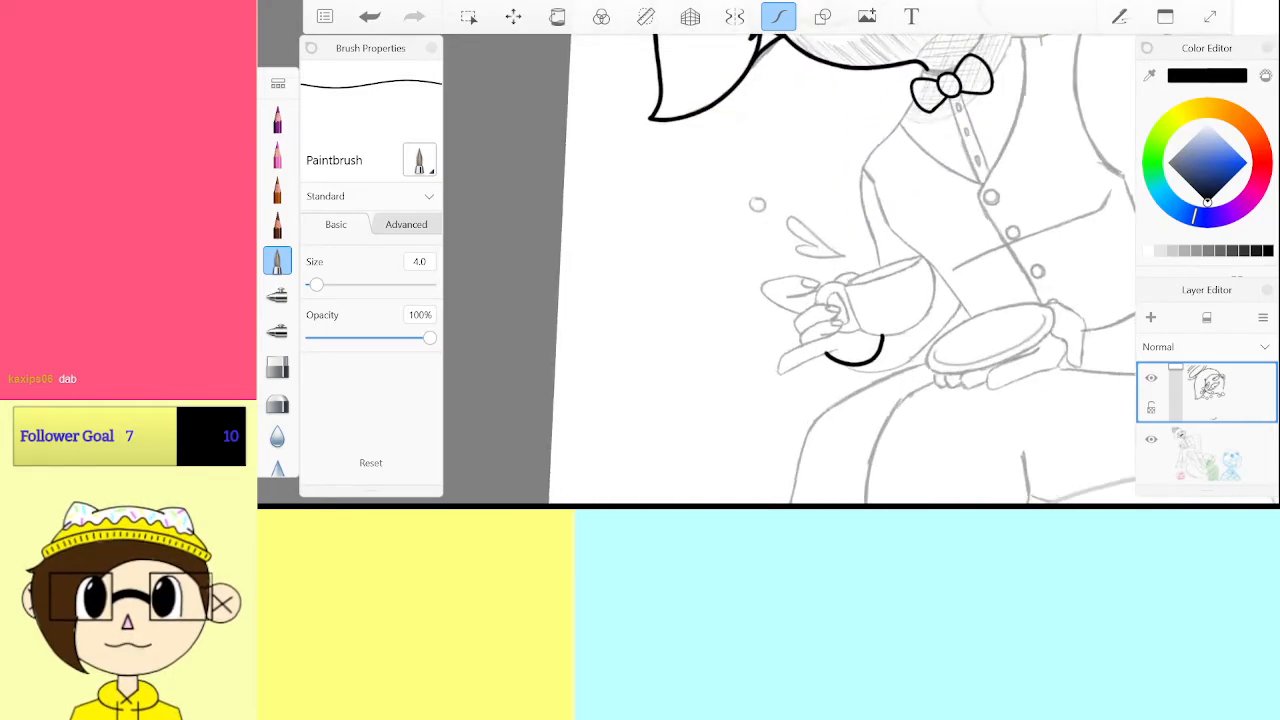
scroll(818, 370, "up", 2)
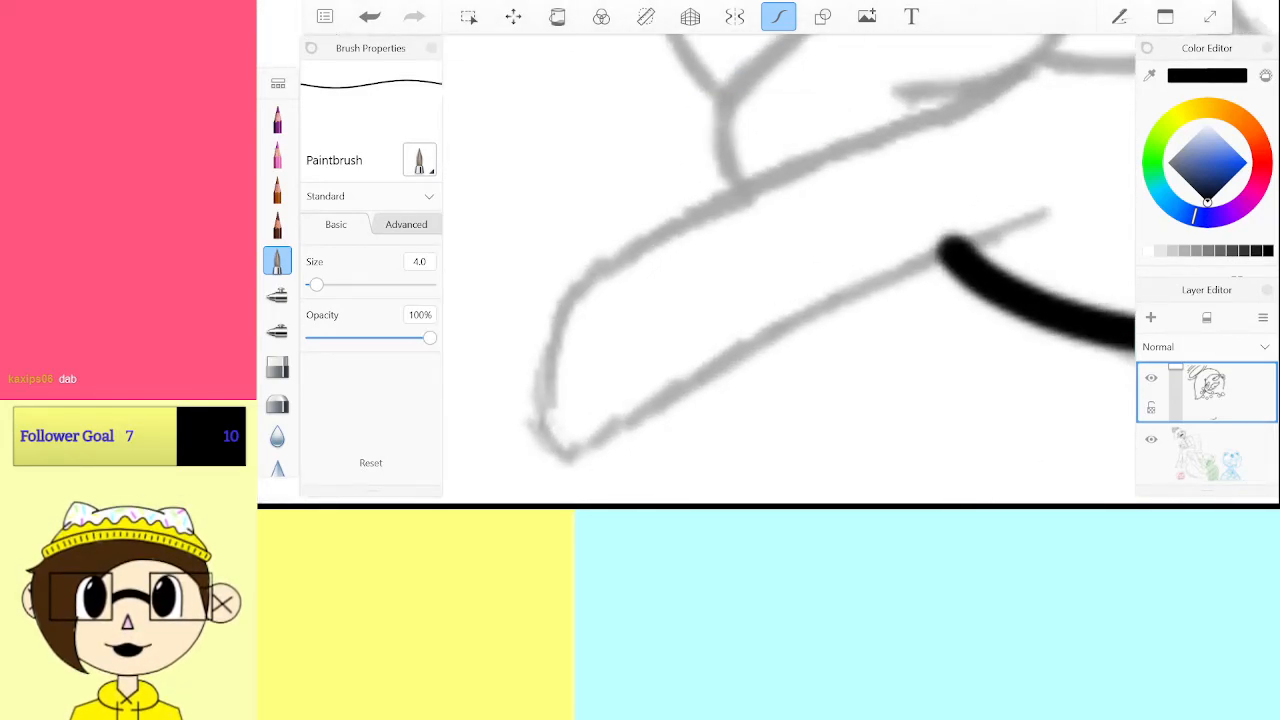
left_click_drag(1050, 212, 776, 328)
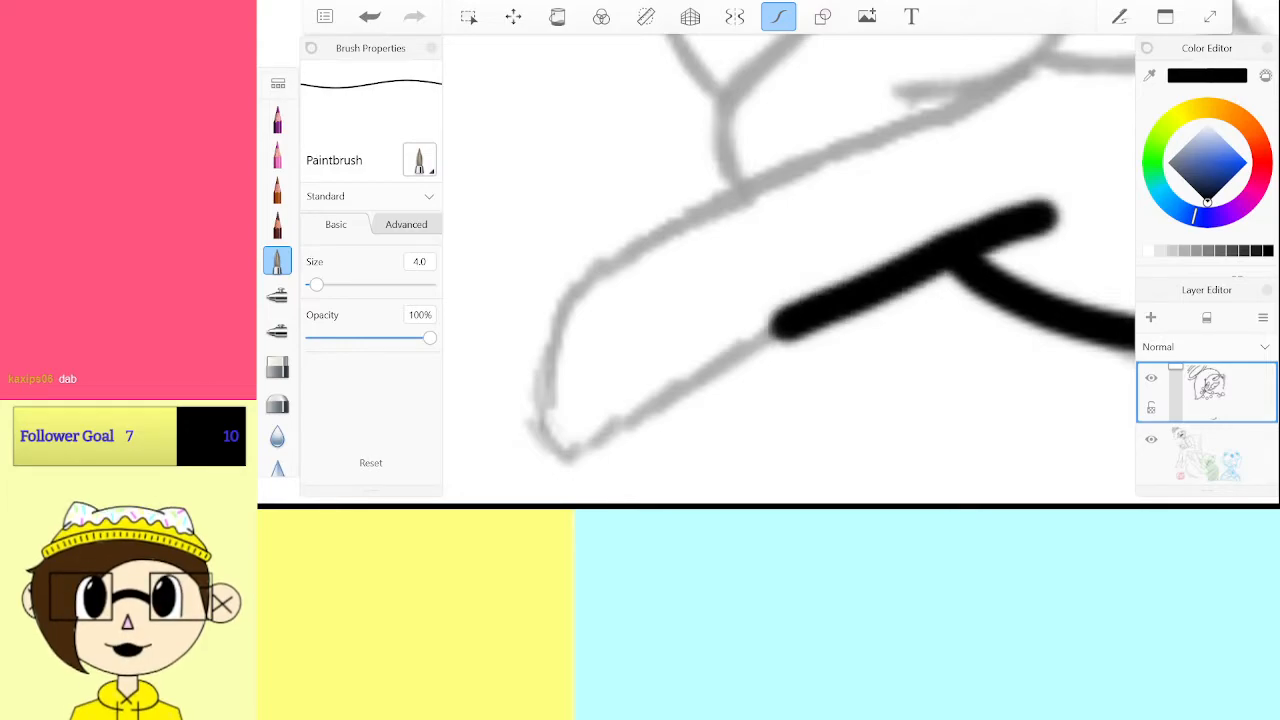
mouse_move(612, 422)
left_mouse_down()
mouse_move(561, 449)
mouse_move(543, 429)
mouse_move(540, 368)
left_mouse_up()
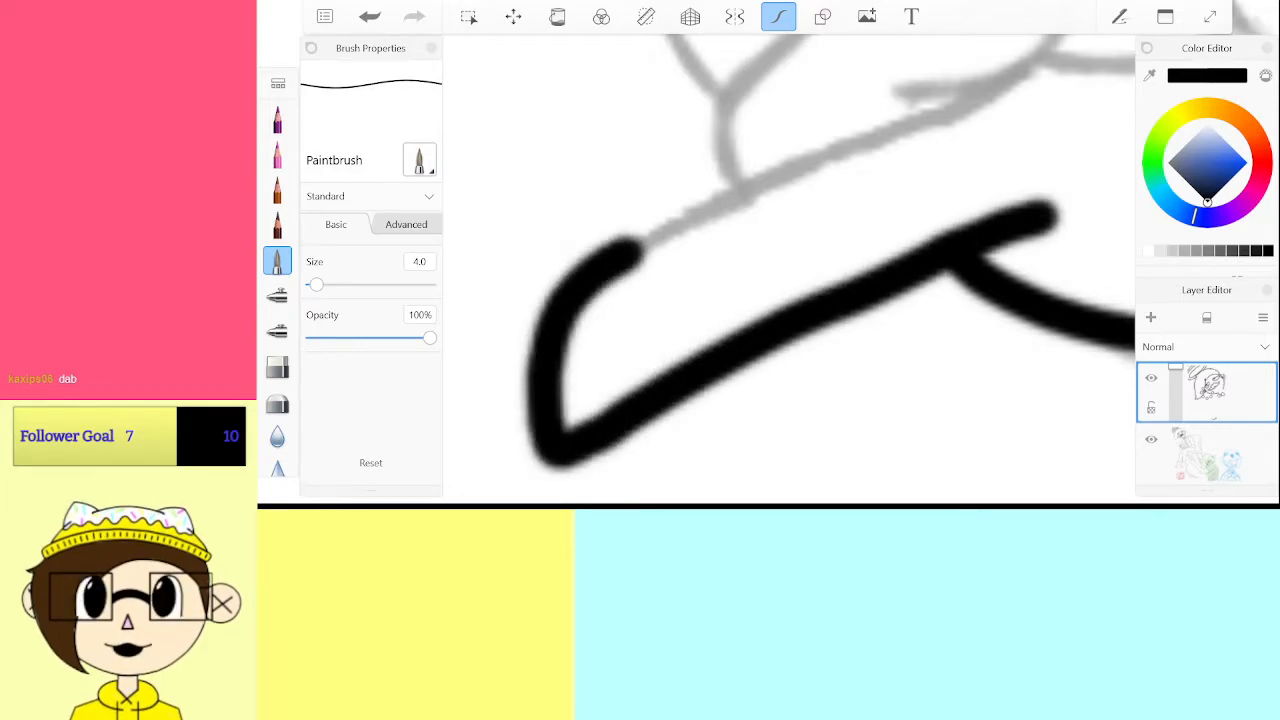
scroll(980, 84, "down", 2)
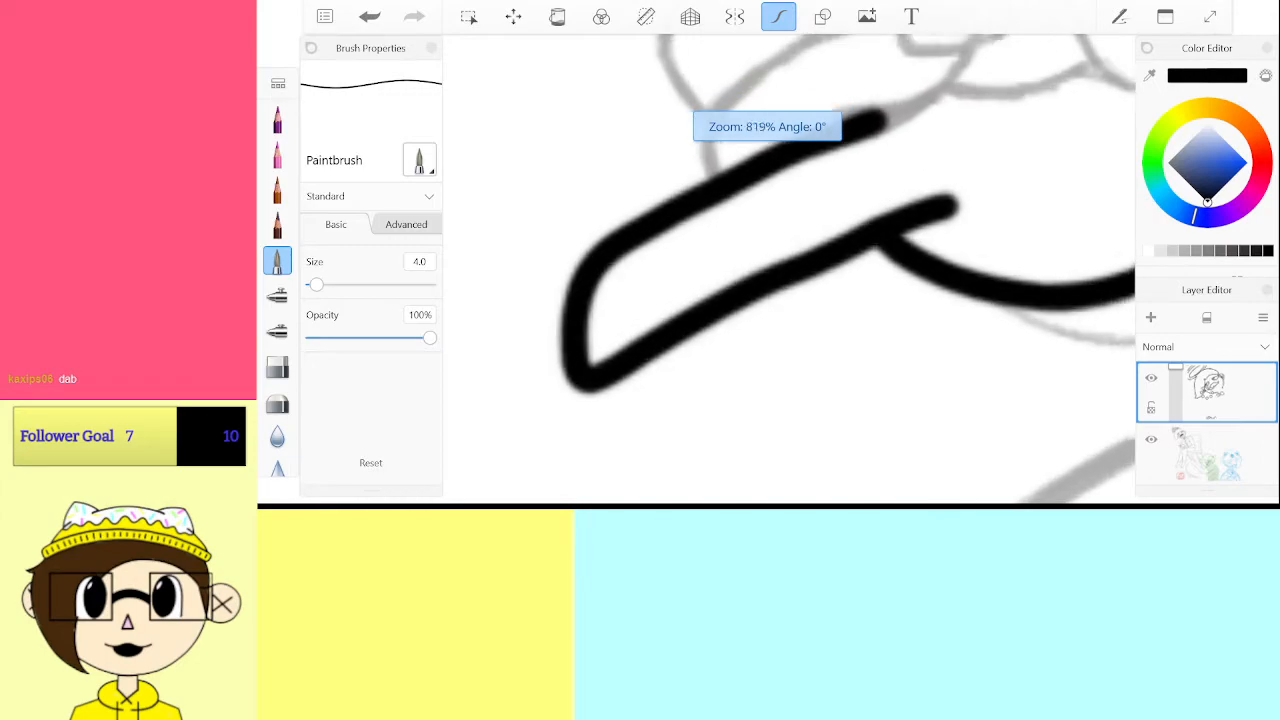
key("ctrl+z")
left_click_drag(870, 238, 620, 370)
left_click_drag(590, 262, 722, 180)
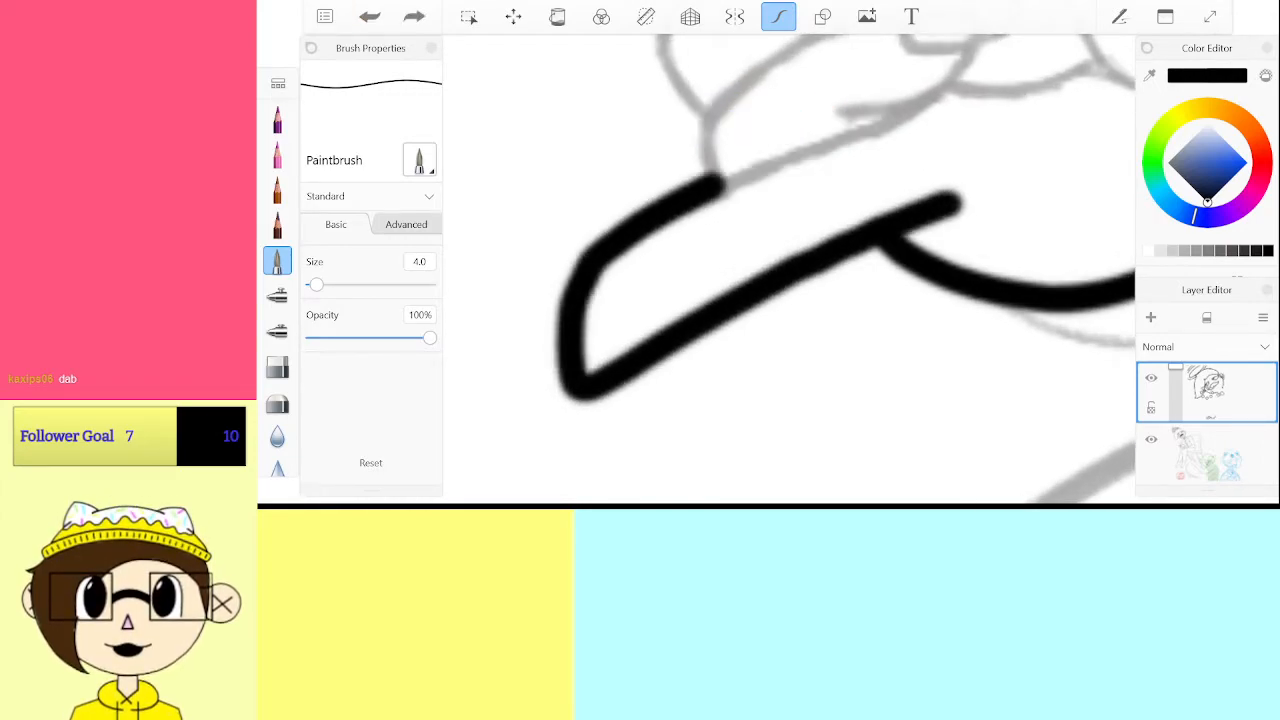
left_click_drag(862, 125, 882, 117)
Ink the short crease joining the extended finger's upper edge to the curled finger above it
scroll(788, 268, "up", 2)
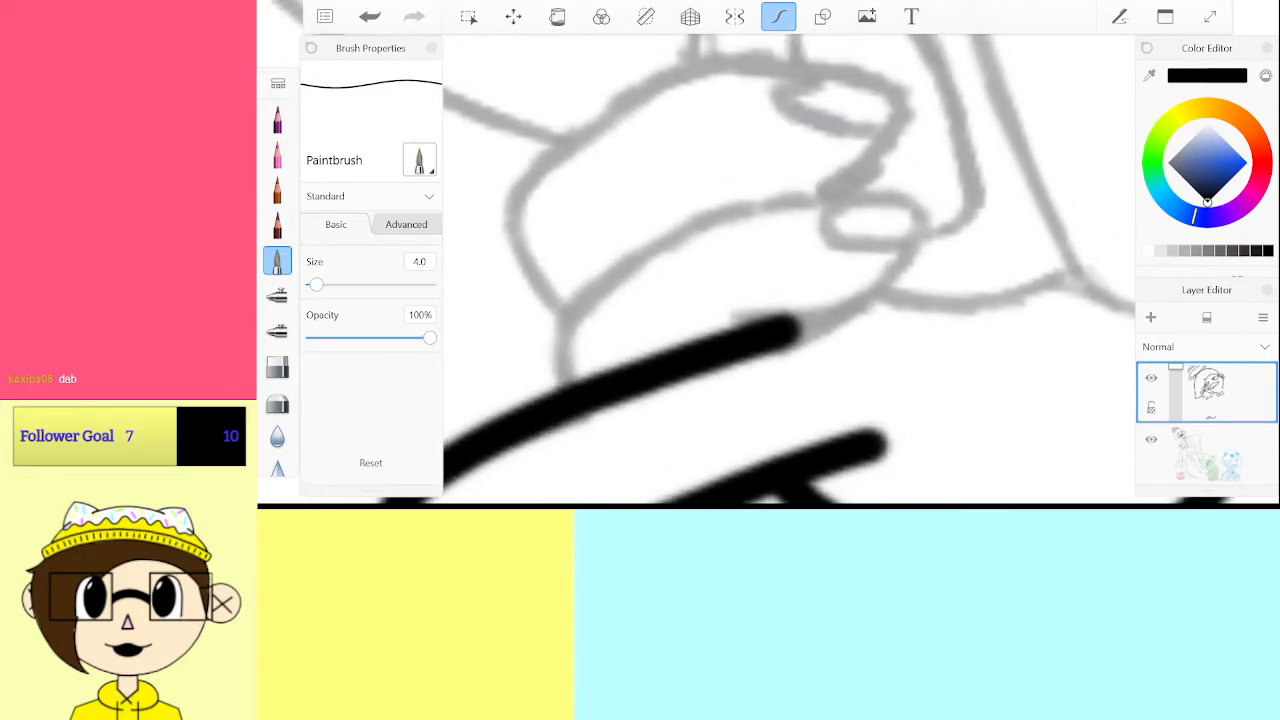
left_click_drag(720, 305, 826, 322)
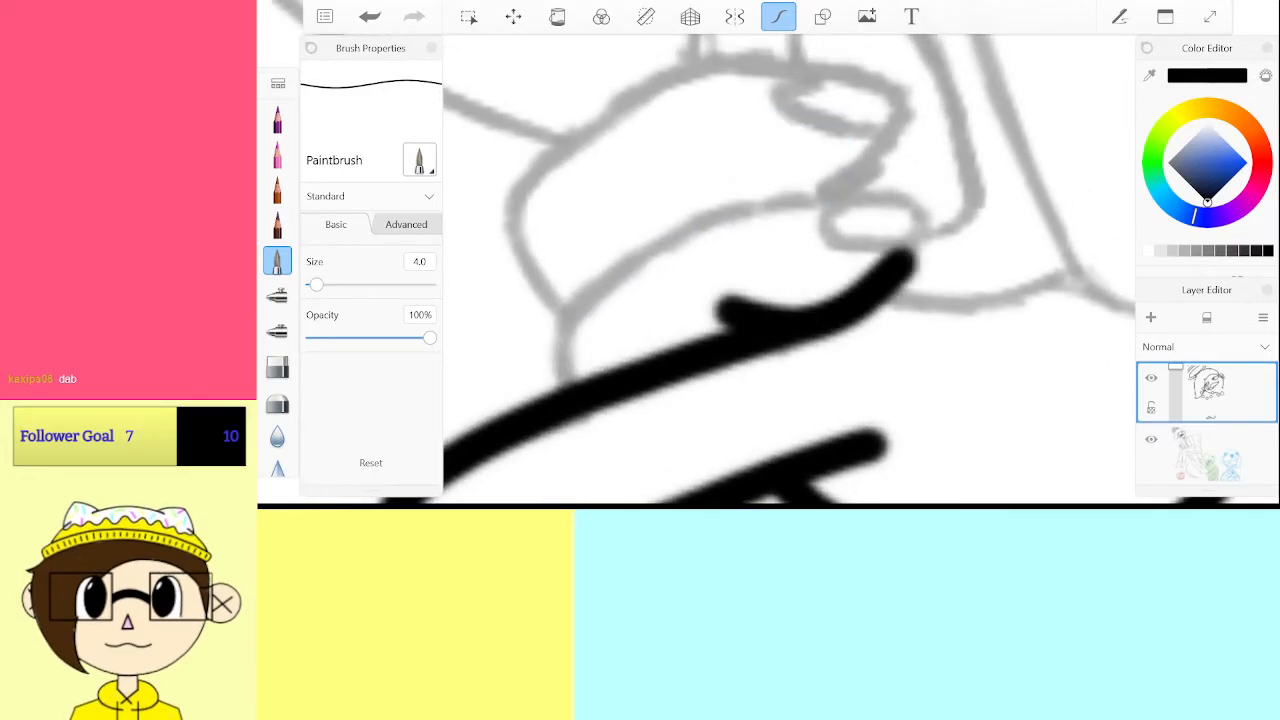
scroll(790, 270, "down", 5)
scroll(790, 270, "up", 1)
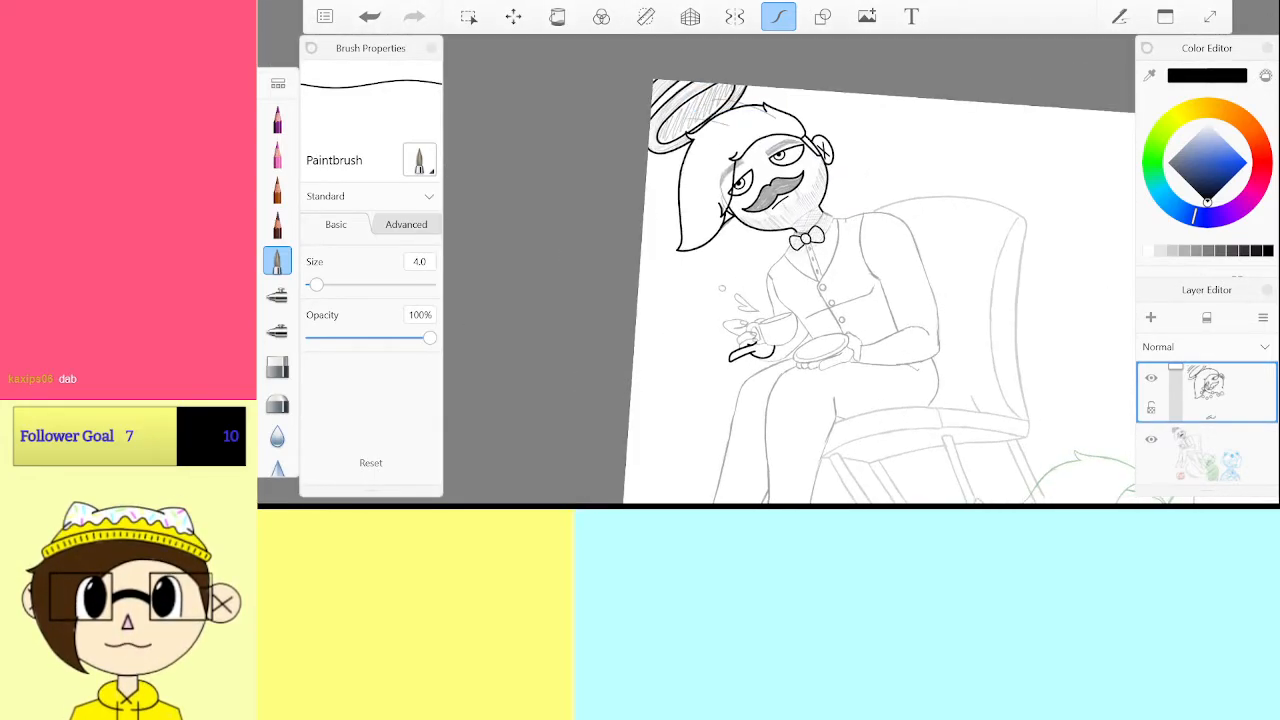
Clear all inked strokes from the line art layer and set the Paintbrush size to 3
left_click(1207, 317)
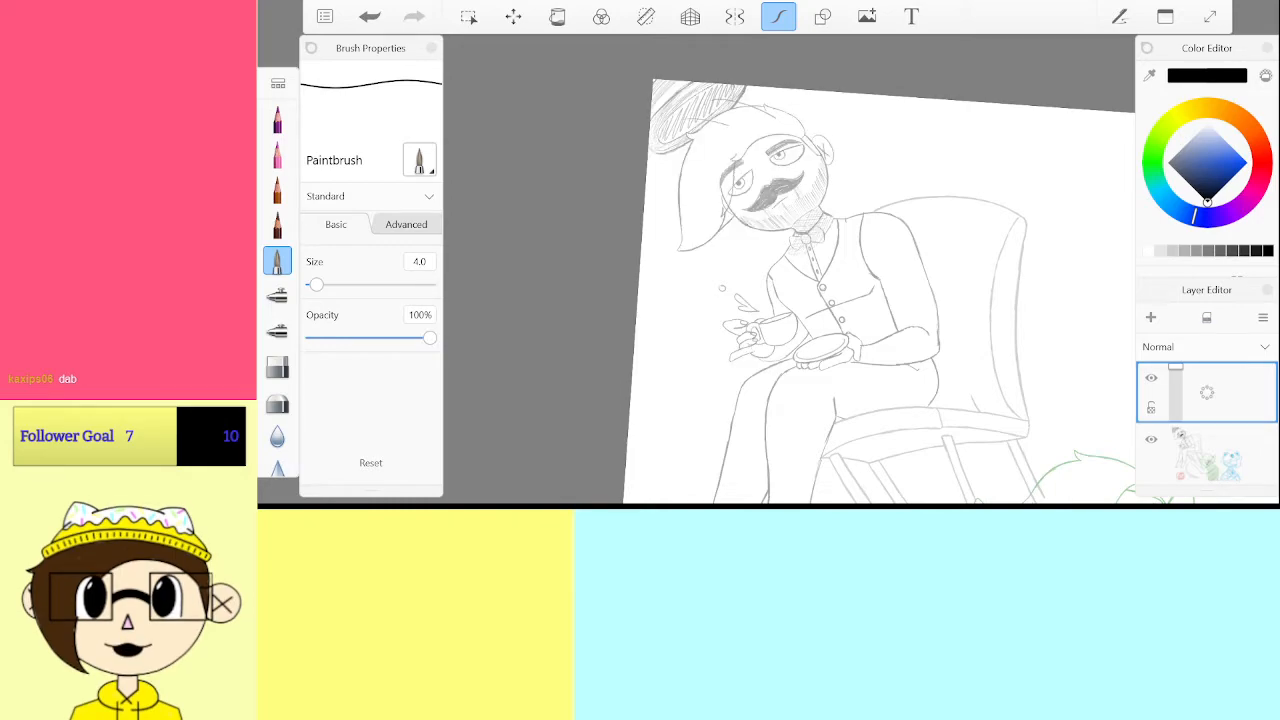
left_click(420, 261)
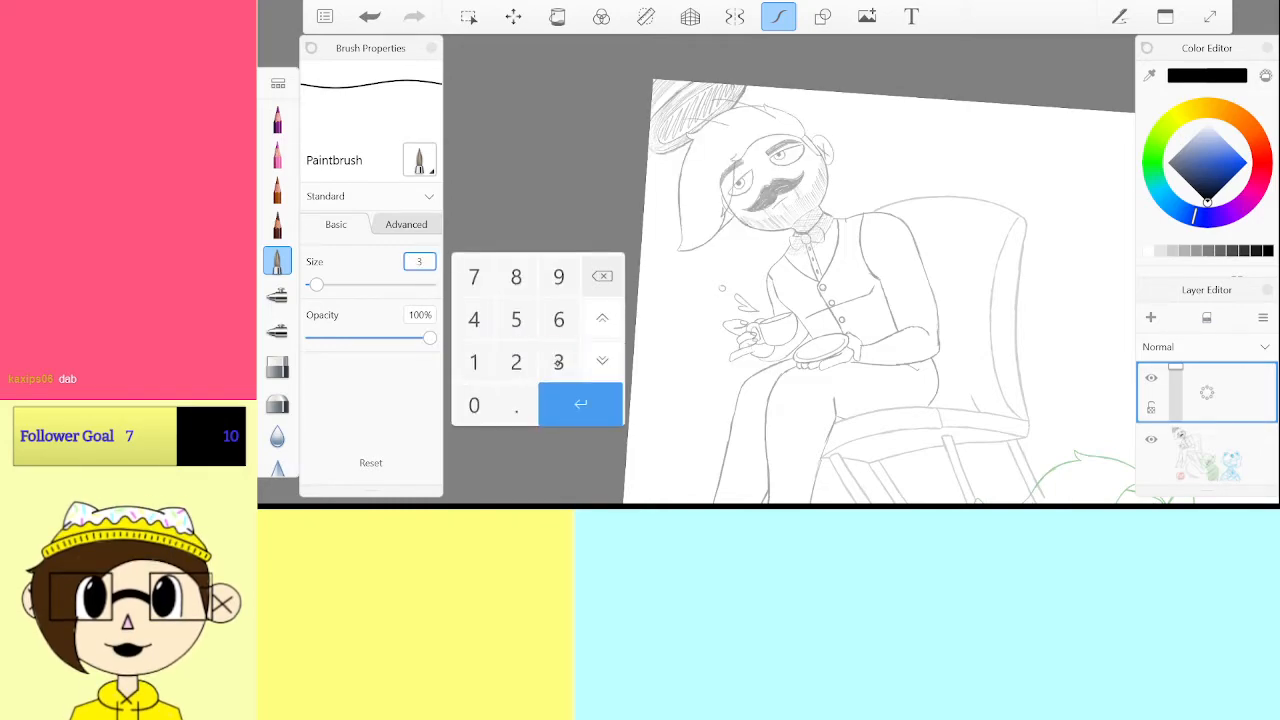
left_click(581, 404)
Ink the short mouth line beneath the moustache with the thinner Paintbrush
scroll(778, 215, "up", 10)
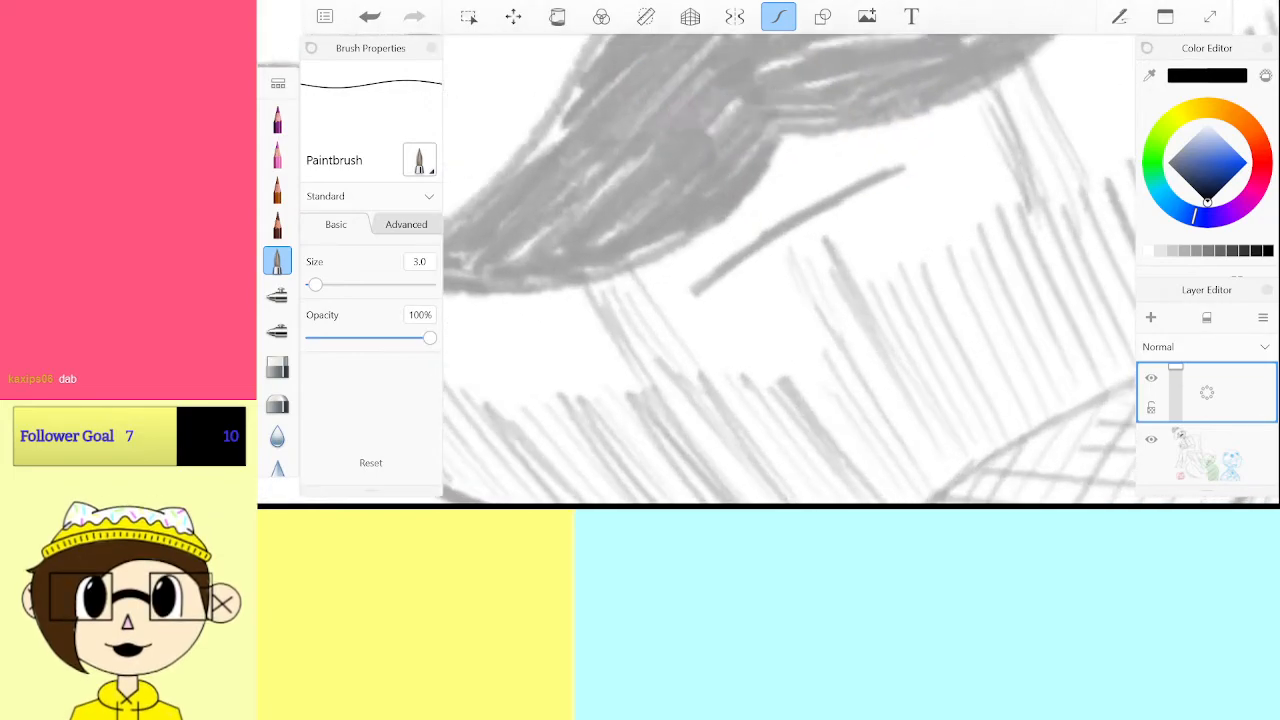
scroll(778, 215, "up", 5)
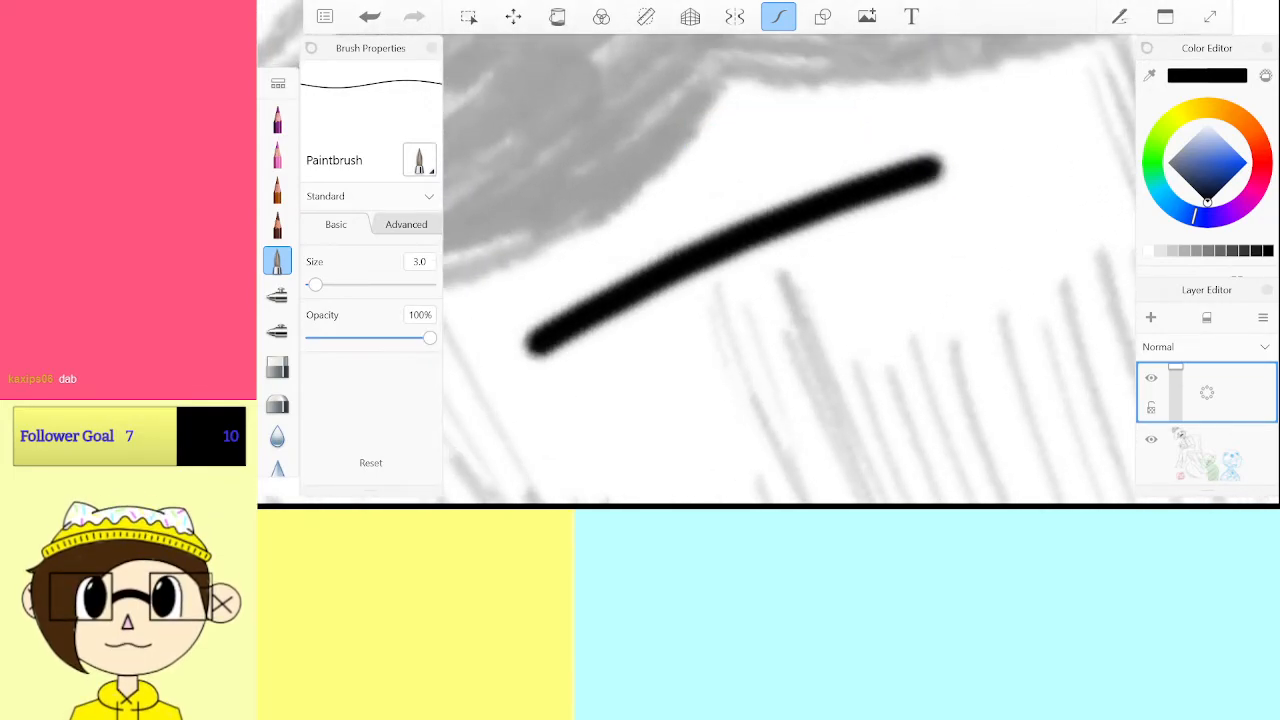
scroll(763, 325, "down", 10)
Ink the upper lid line of the eye on the fringe side of the face, redoing the stroke until it spans both corners
scroll(759, 276, "up", 8)
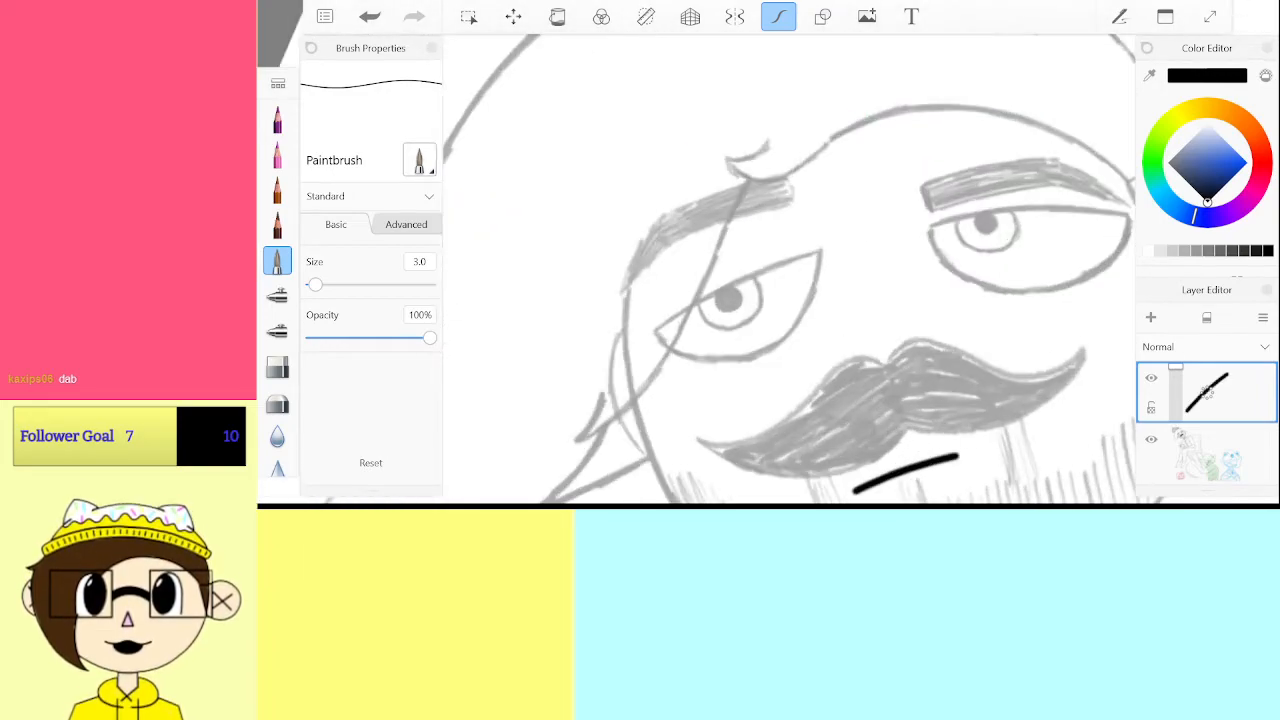
left_click_drag(597, 299, 587, 307)
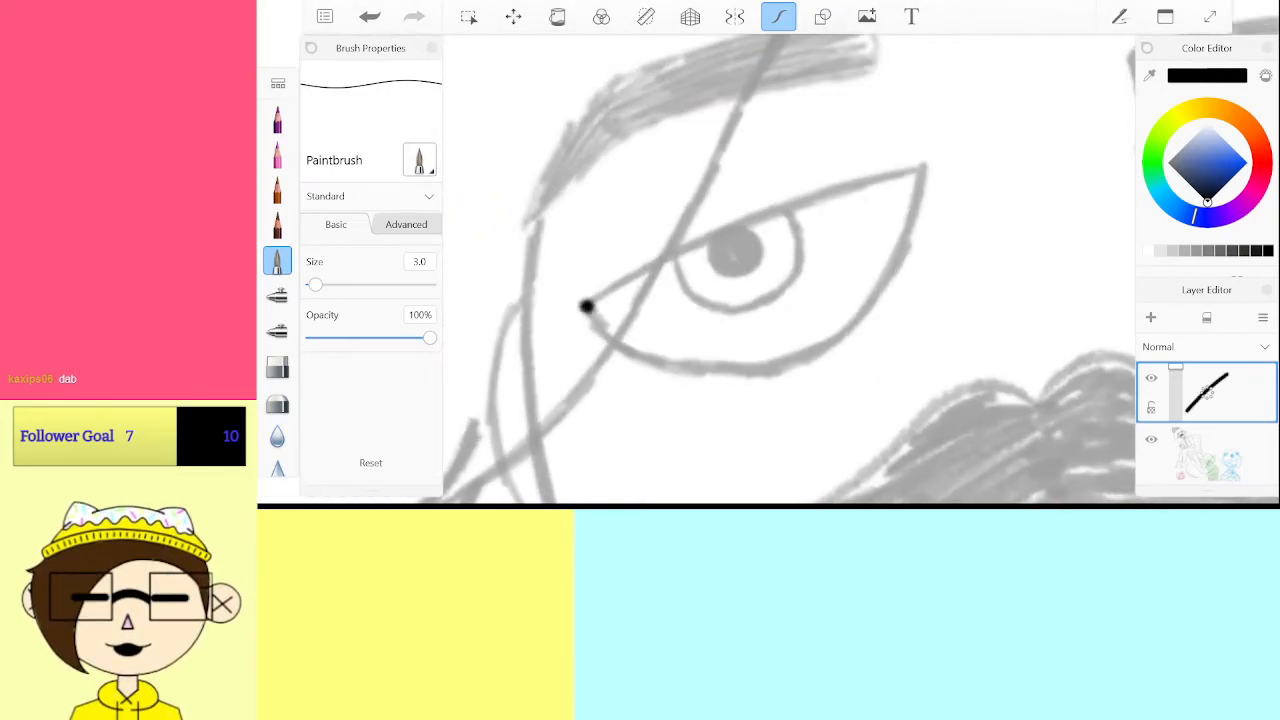
scroll(760, 270, "up", 3)
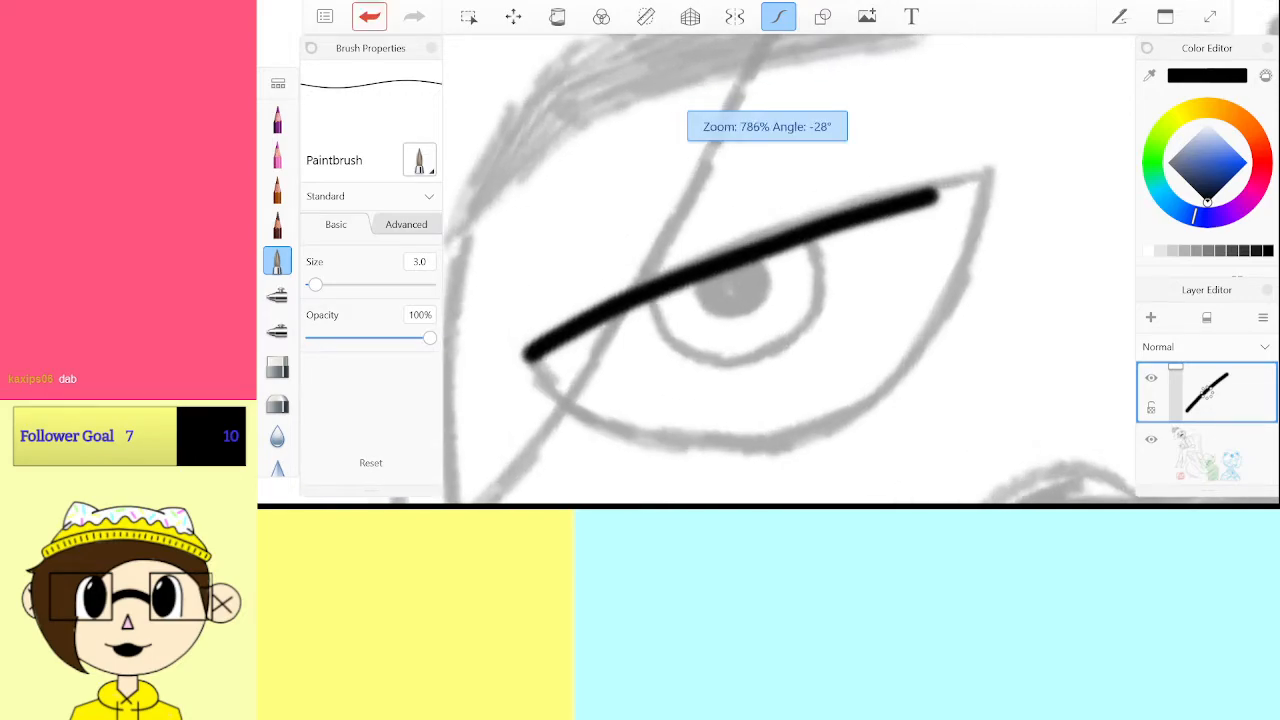
key("ctrl+z")
left_click_drag(533, 349, 594, 320)
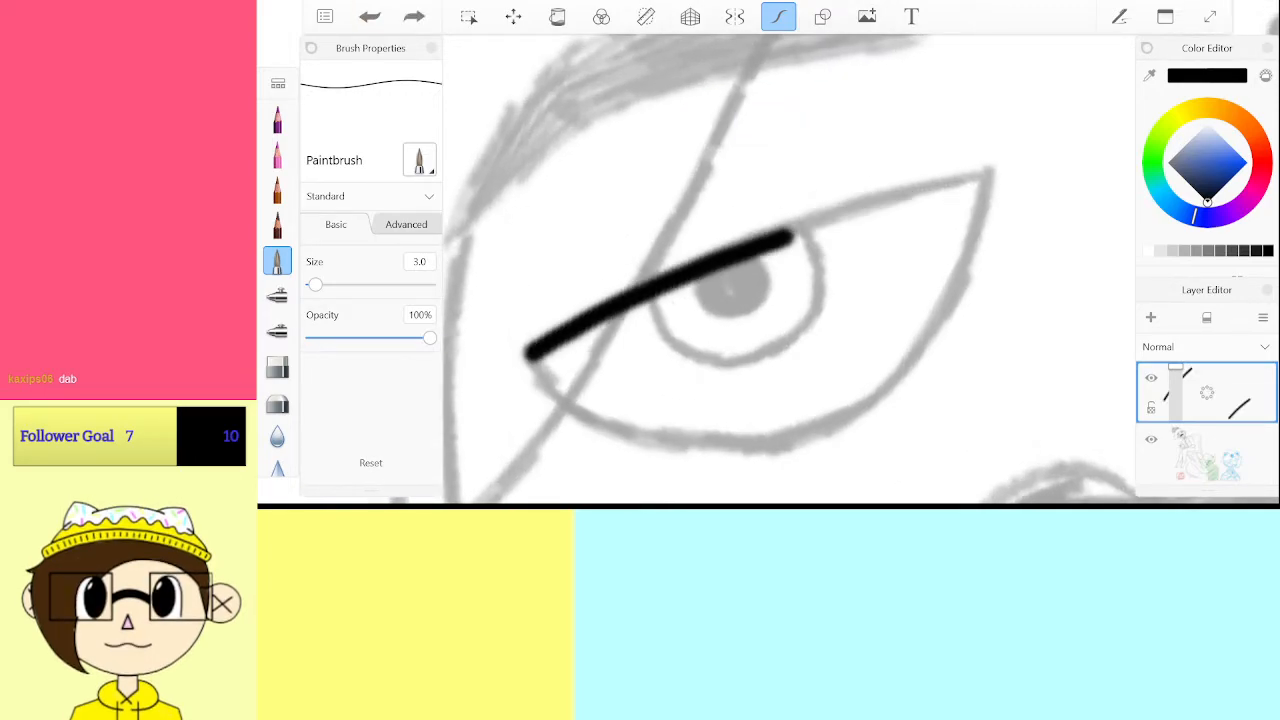
key("ctrl+z")
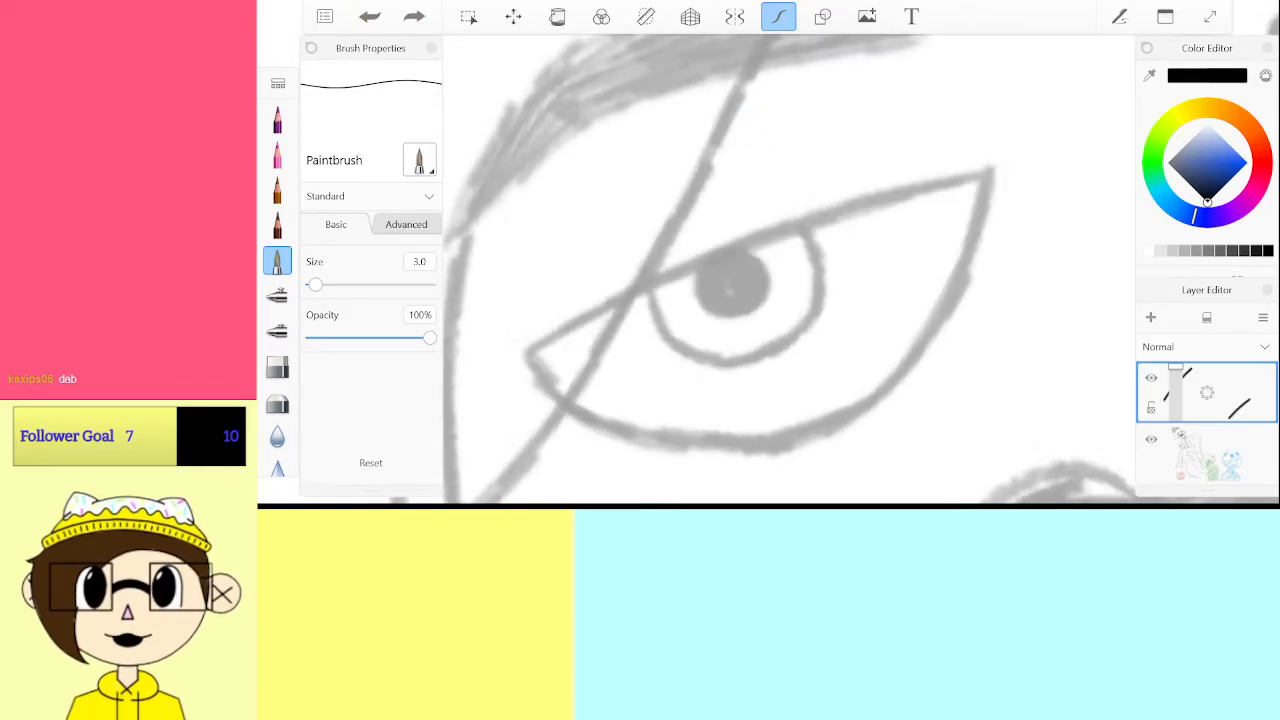
left_click_drag(996, 175, 770, 235)
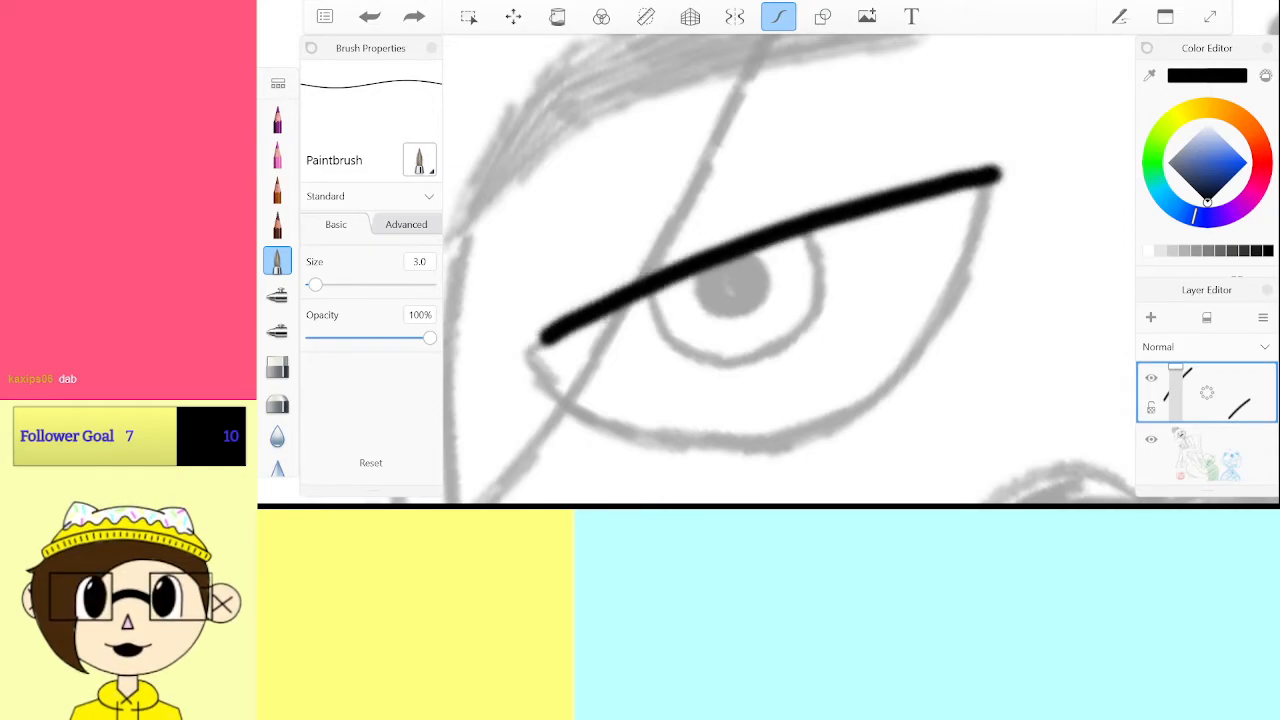
Ink the curved lower edge of the fringe-side eye to close its outline at both corners
mouse_move(996, 175)
left_mouse_down()
mouse_move(791, 409)
mouse_move(680, 477)
mouse_move(500, 414)
mouse_move(575, 261)
left_mouse_up()
mouse_move(722, 146)
left_mouse_down()
mouse_move(860, 123)
mouse_move(545, 338)
left_mouse_up()
mouse_move(912, 188)
left_mouse_down()
mouse_move(820, 163)
mouse_move(665, 232)
mouse_move(506, 380)
left_mouse_up()
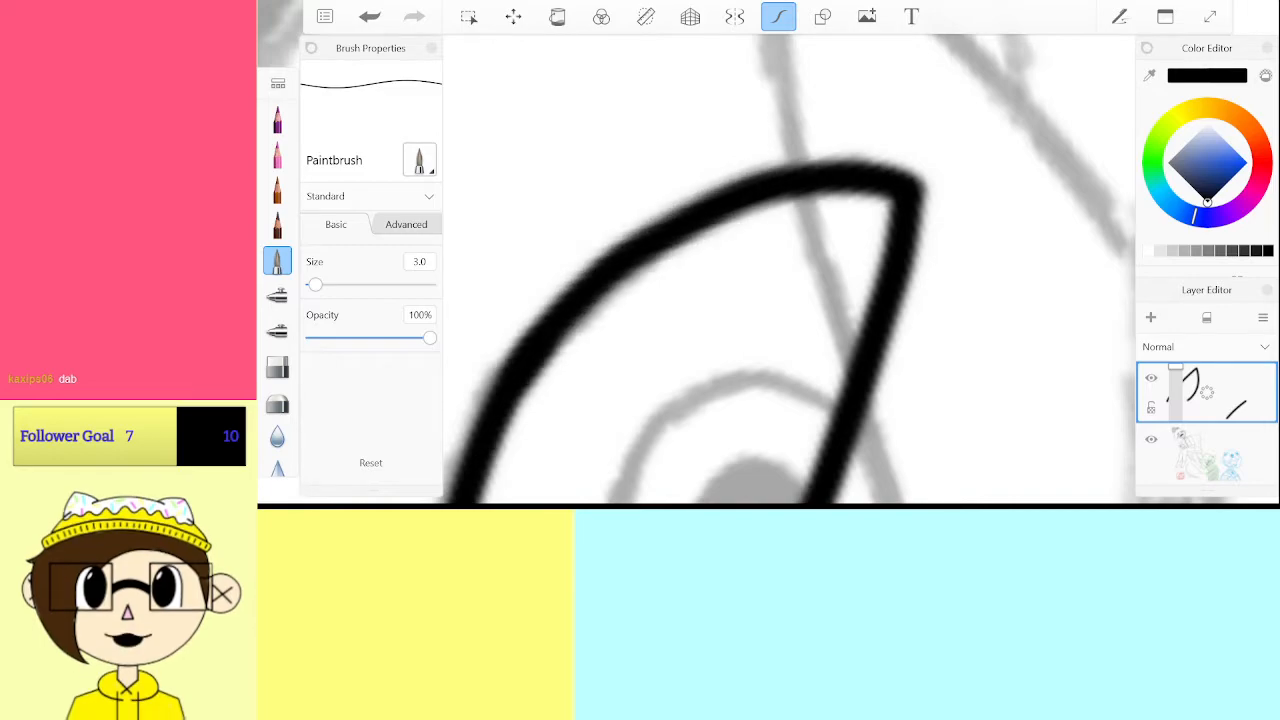
Fill in the pupil of the fringe-side eye in solid black against the upper lid
scroll(767, 290, "up", 5)
mouse_move(830, 405)
left_mouse_down()
mouse_move(890, 330)
mouse_move(640, 300)
mouse_move(790, 420)
left_mouse_up()
mouse_move(700, 410)
left_mouse_down()
mouse_move(765, 370)
mouse_move(732, 342)
left_mouse_up()
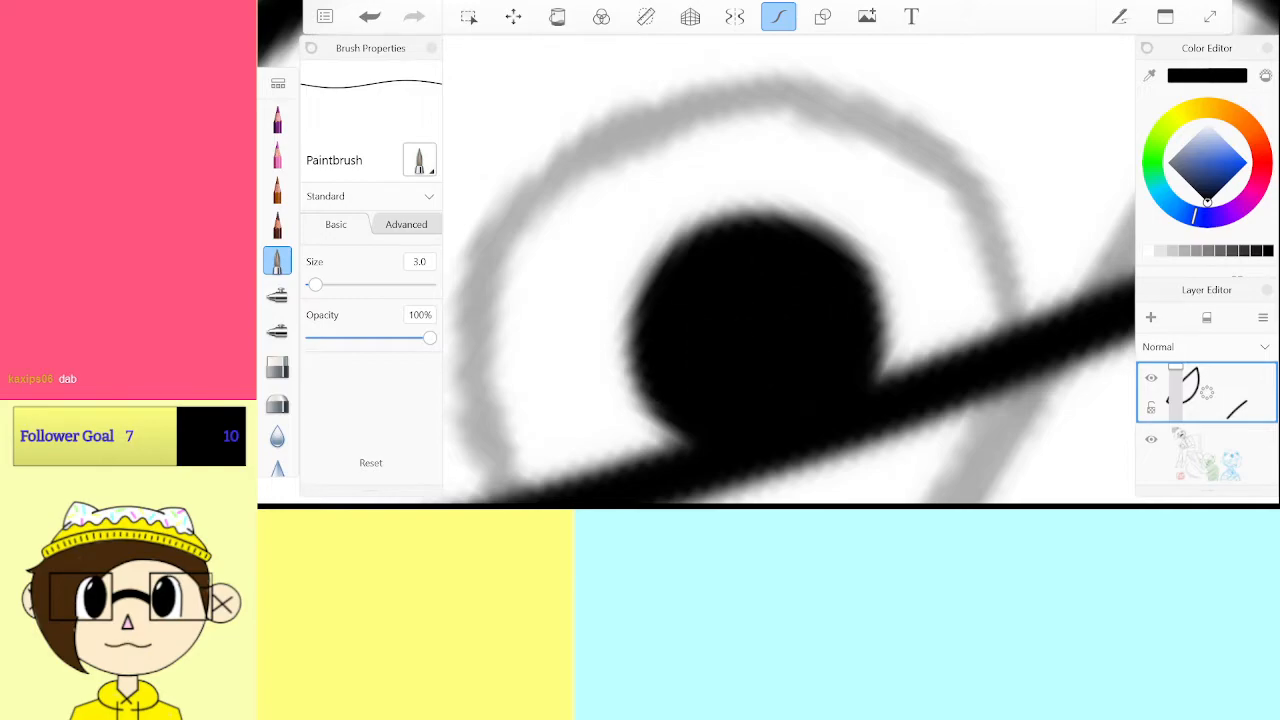
scroll(767, 290, "down", 4)
Ink the iris ring around the fringe-side eye's pupil, joining both ends to the upper lid
scroll(767, 290, "up", 3)
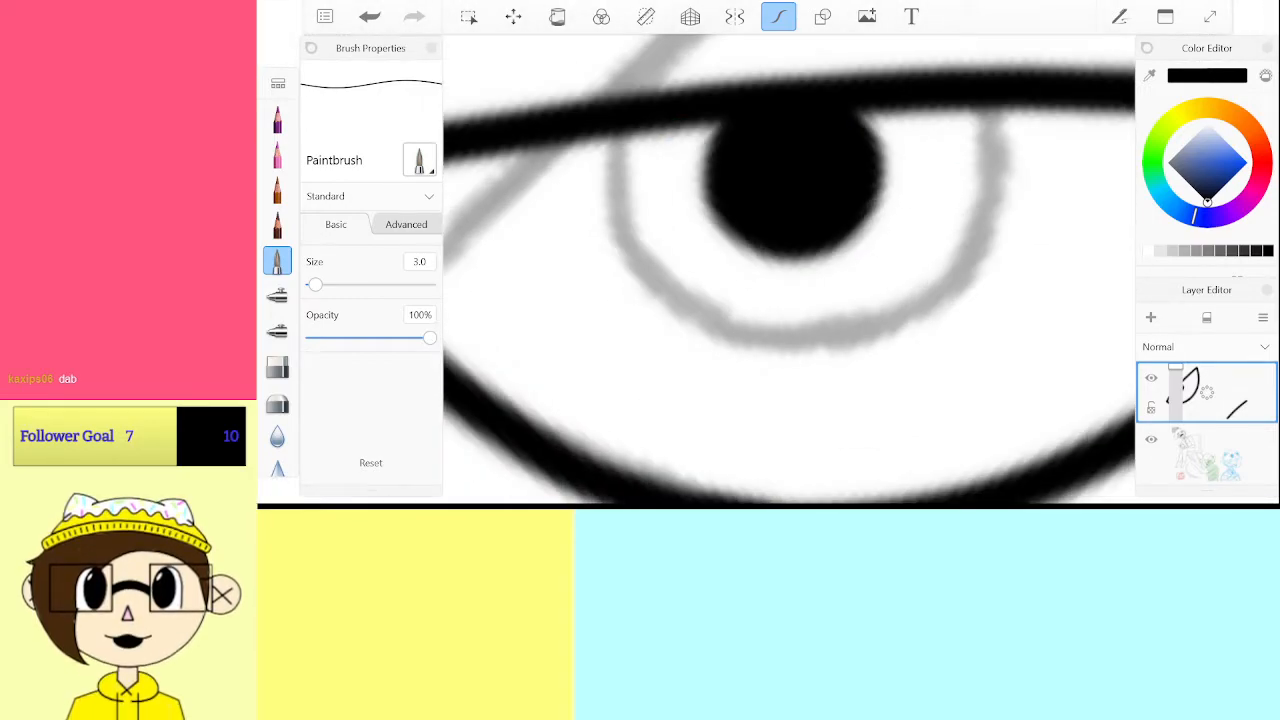
mouse_move(590, 215)
left_mouse_down()
mouse_move(608, 328)
mouse_move(638, 373)
mouse_move(698, 418)
mouse_move(782, 440)
mouse_move(872, 435)
mouse_move(965, 390)
mouse_move(1050, 288)
mouse_move(1030, 125)
left_mouse_up()
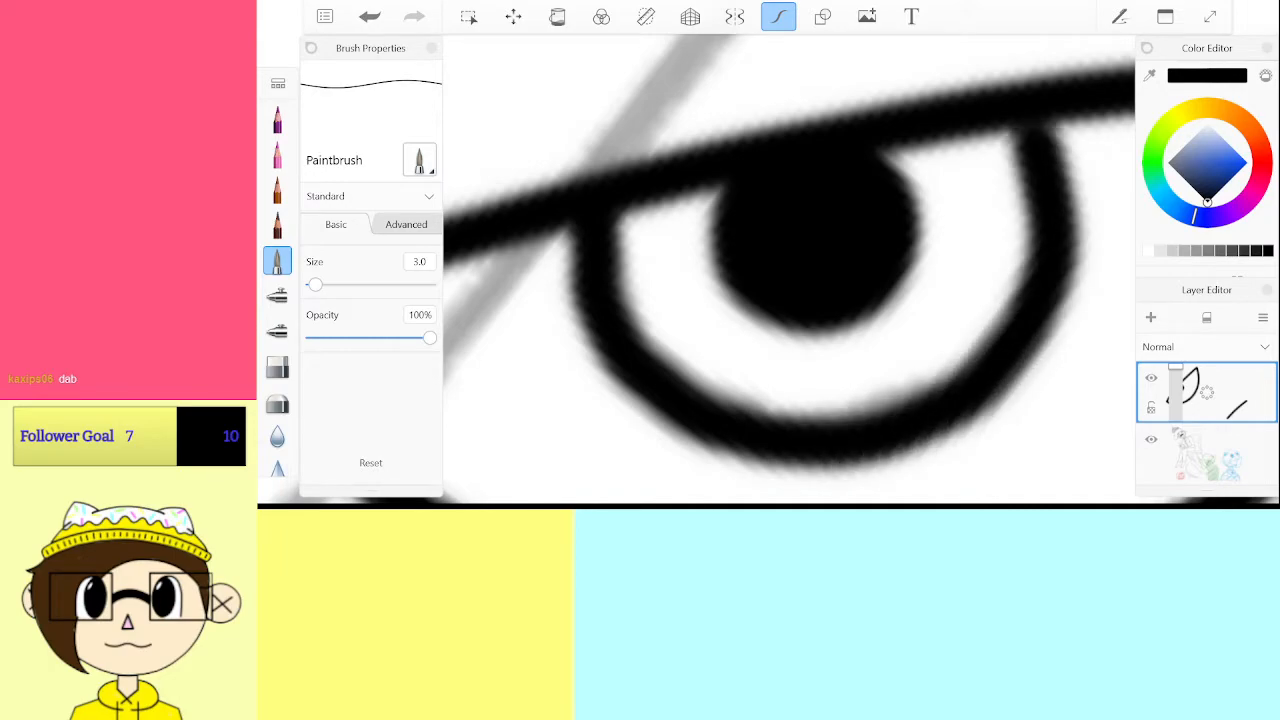
scroll(789, 268, "down", 5)
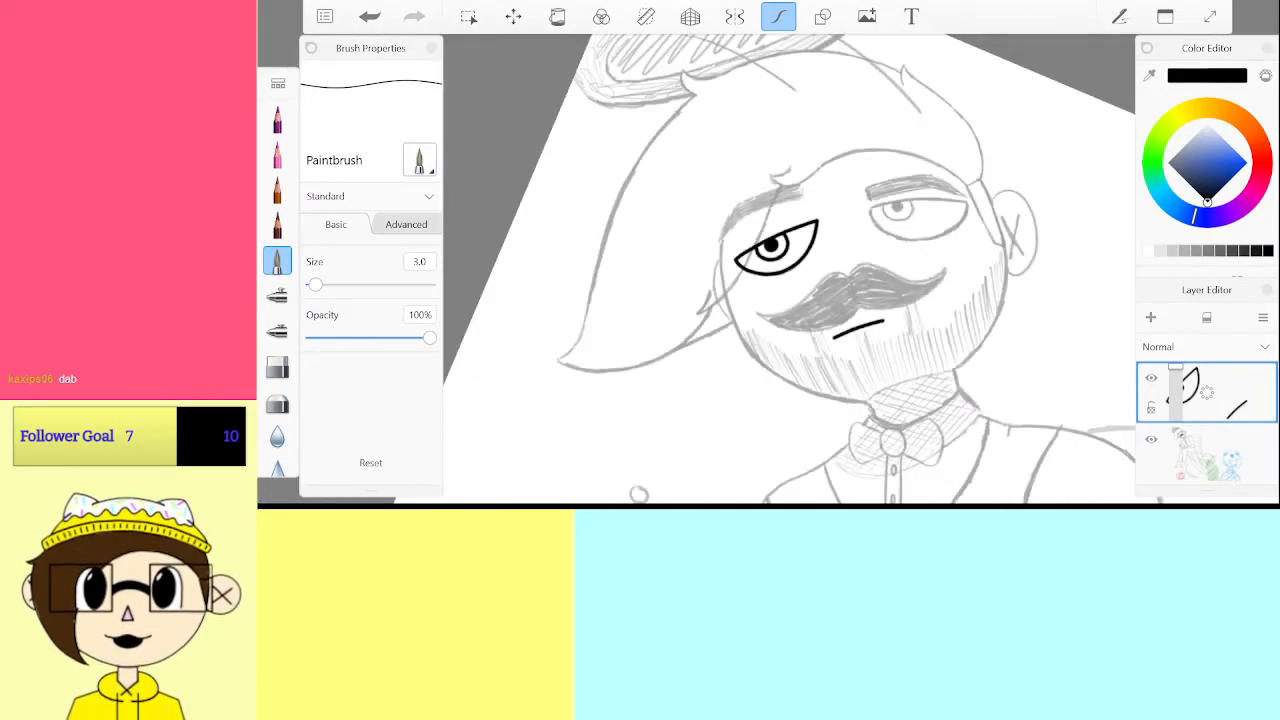
Ink the outline of the eye nearer the ear, tracing its upper lid line and its rounded lower edge
scroll(900, 140, "up", 5)
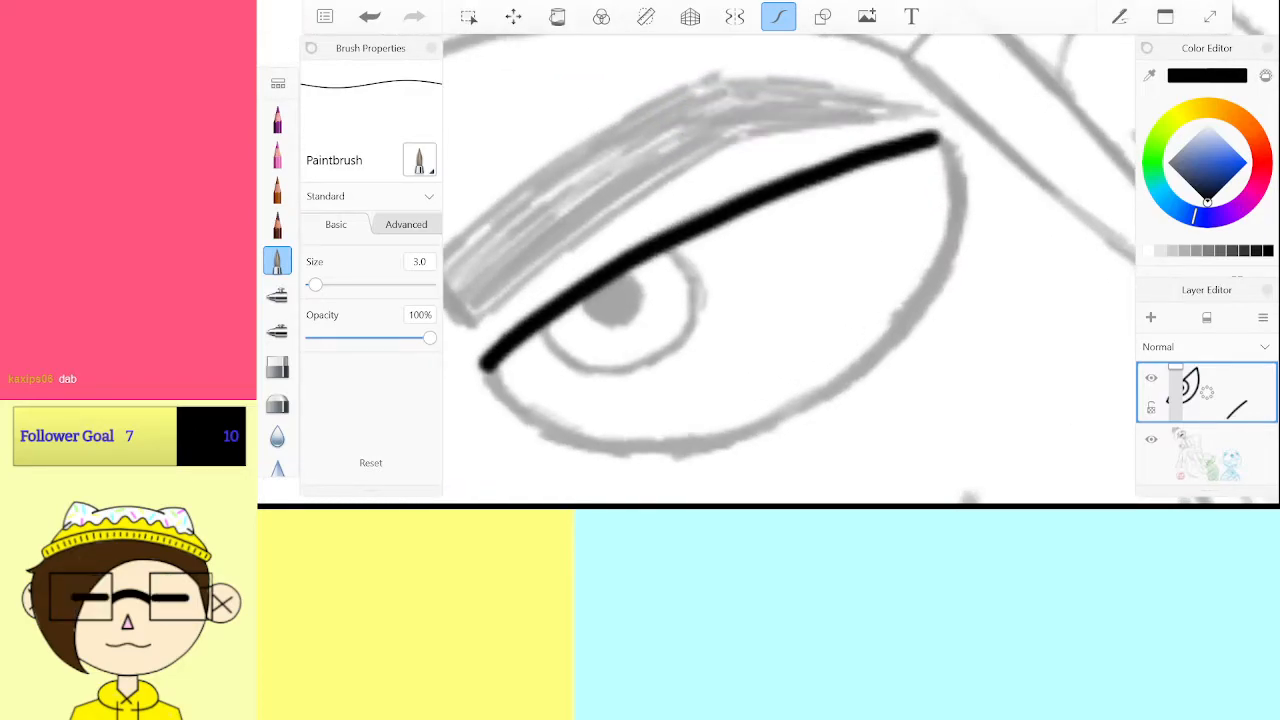
scroll(789, 268, "down", 2)
scroll(789, 268, "up", 2)
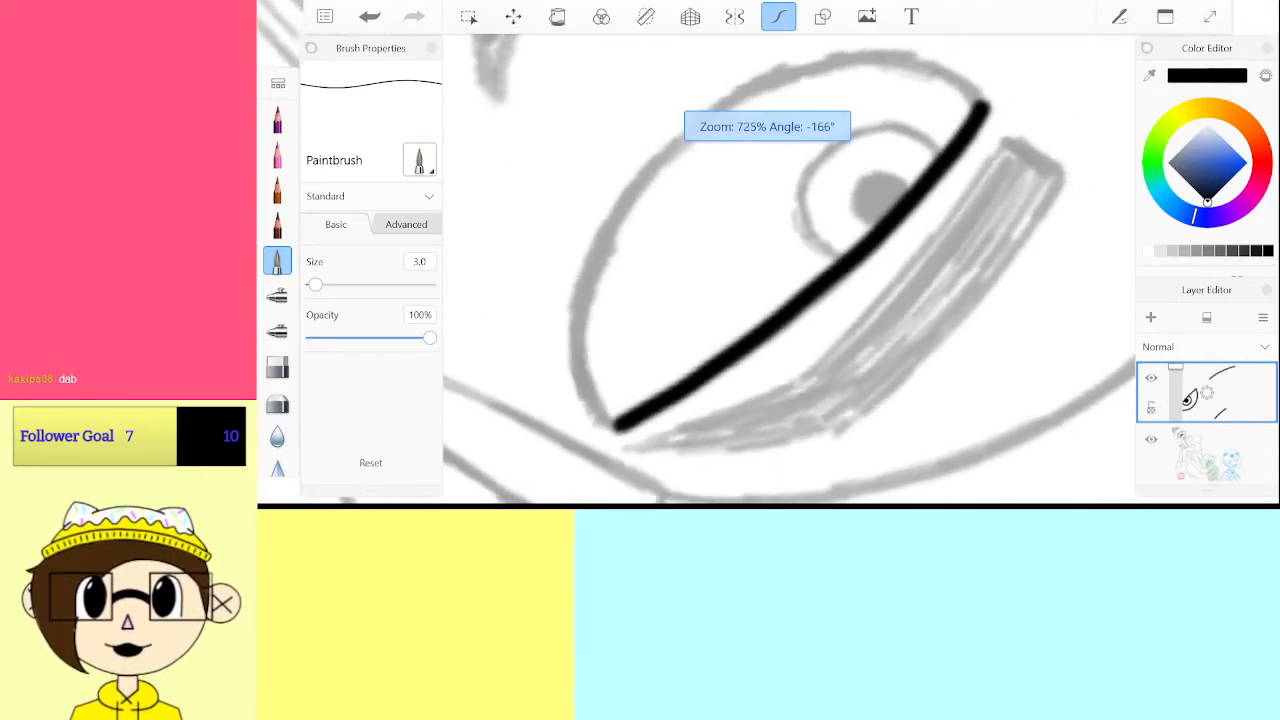
scroll(789, 268, "up", 1)
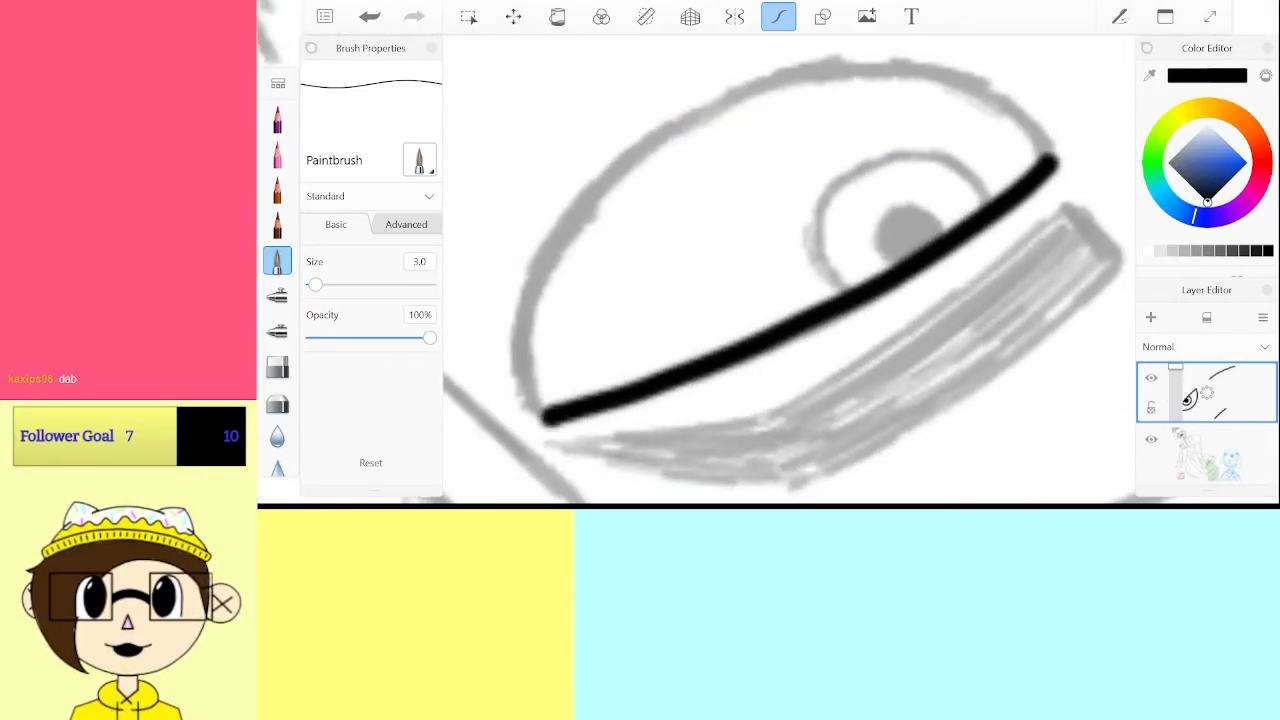
mouse_move(546, 416)
left_mouse_down()
mouse_move(527, 298)
mouse_move(640, 150)
left_mouse_up()
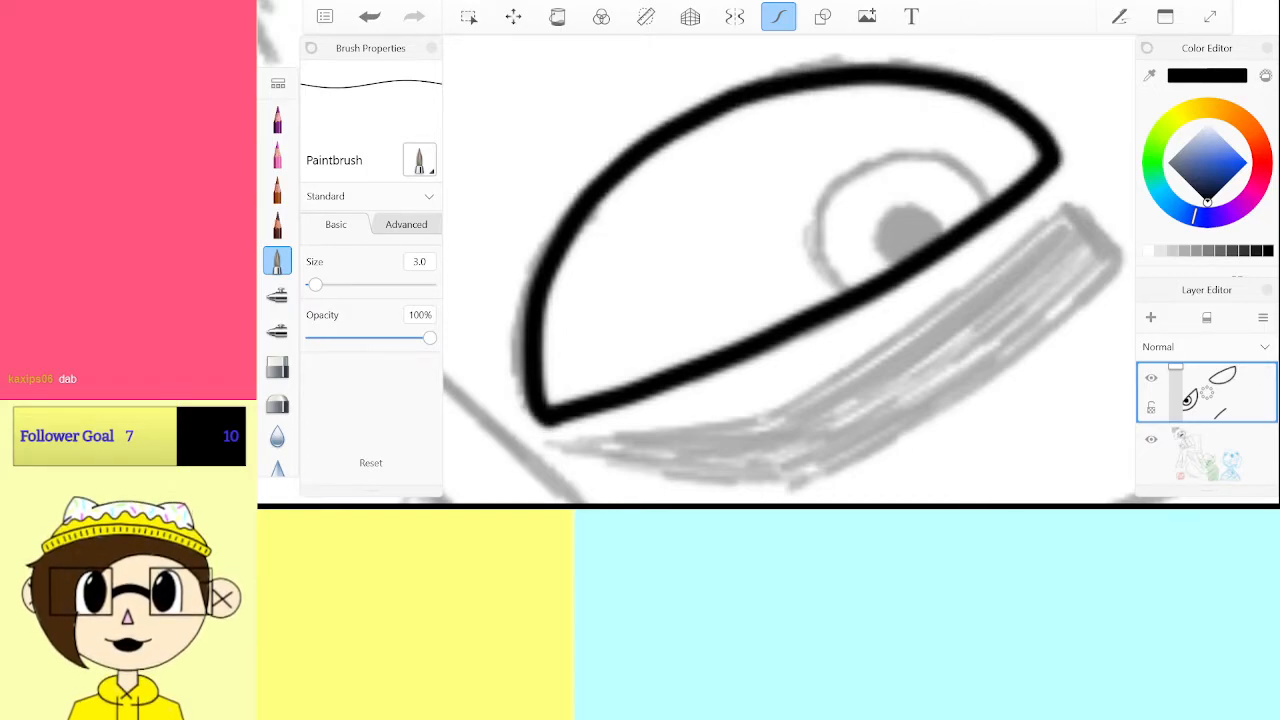
Fill in the pupil of the ear-side eye in solid black beneath its upper lid
scroll(900, 240, "up", 5)
mouse_move(845, 190)
left_mouse_down()
mouse_move(759, 205)
mouse_move(794, 235)
left_mouse_up()
scroll(794, 235, "down", 4)
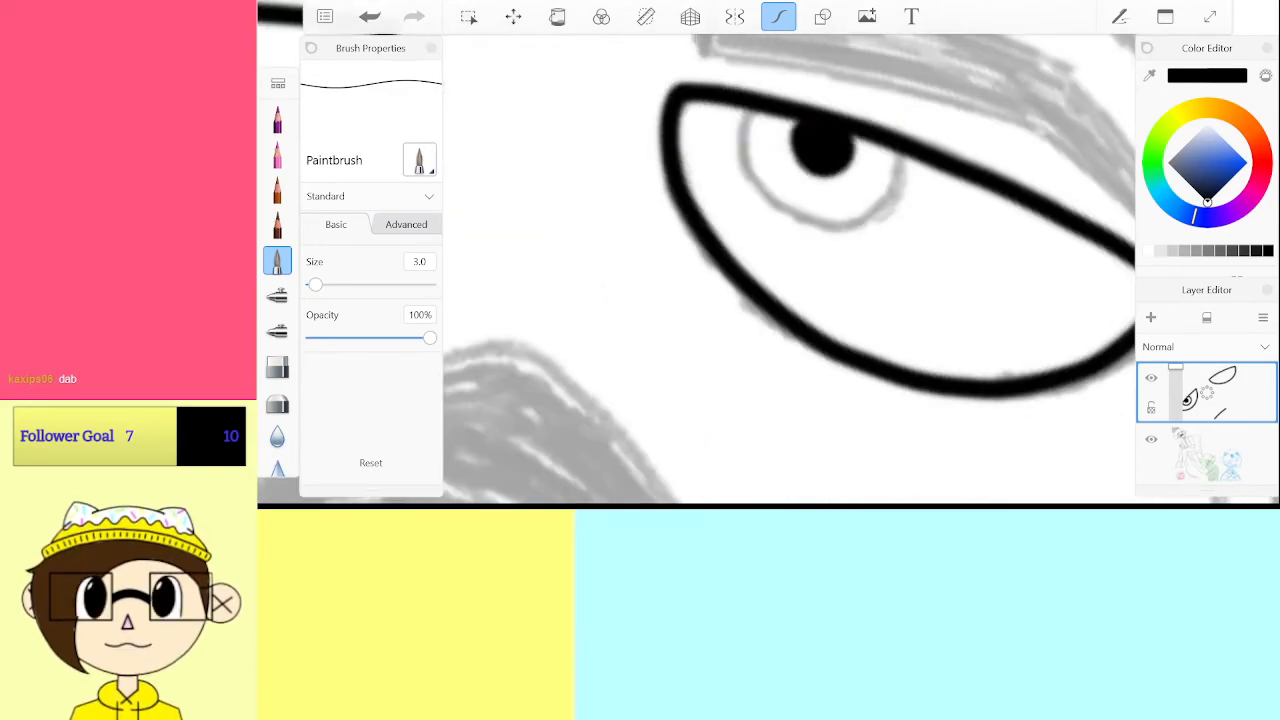
Ink the iris ring around the ear-side eye's pupil, curving from the upper lid down and back up
scroll(800, 200, "up", 5)
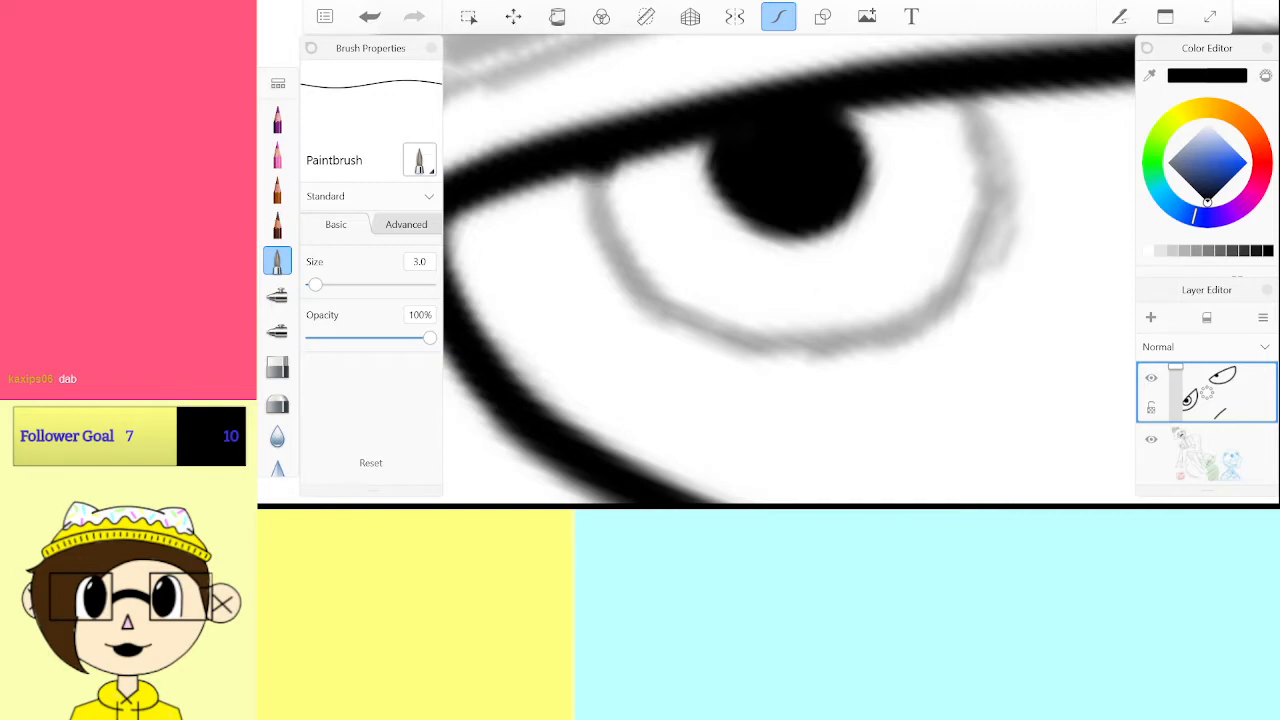
mouse_move(570, 178)
left_mouse_down()
mouse_move(667, 305)
mouse_move(755, 343)
mouse_move(822, 352)
mouse_move(918, 318)
mouse_move(975, 240)
mouse_move(995, 125)
left_mouse_up()
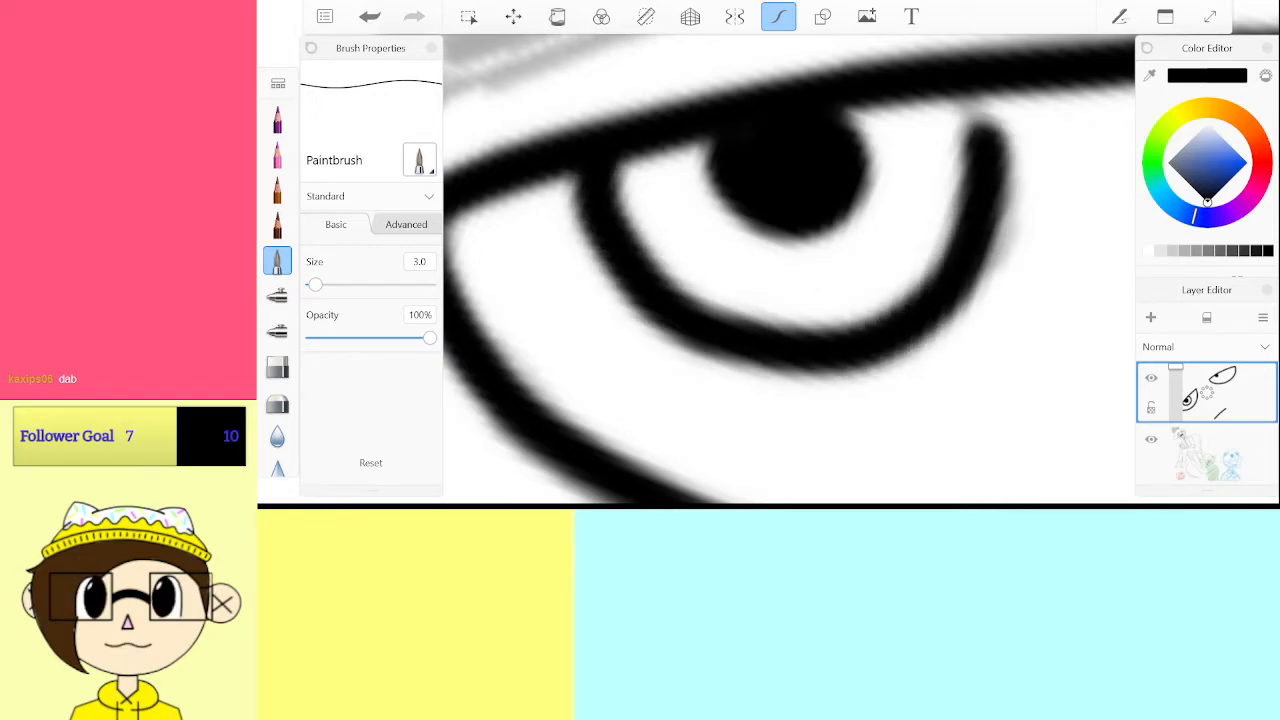
scroll(790, 270, "down", 5)
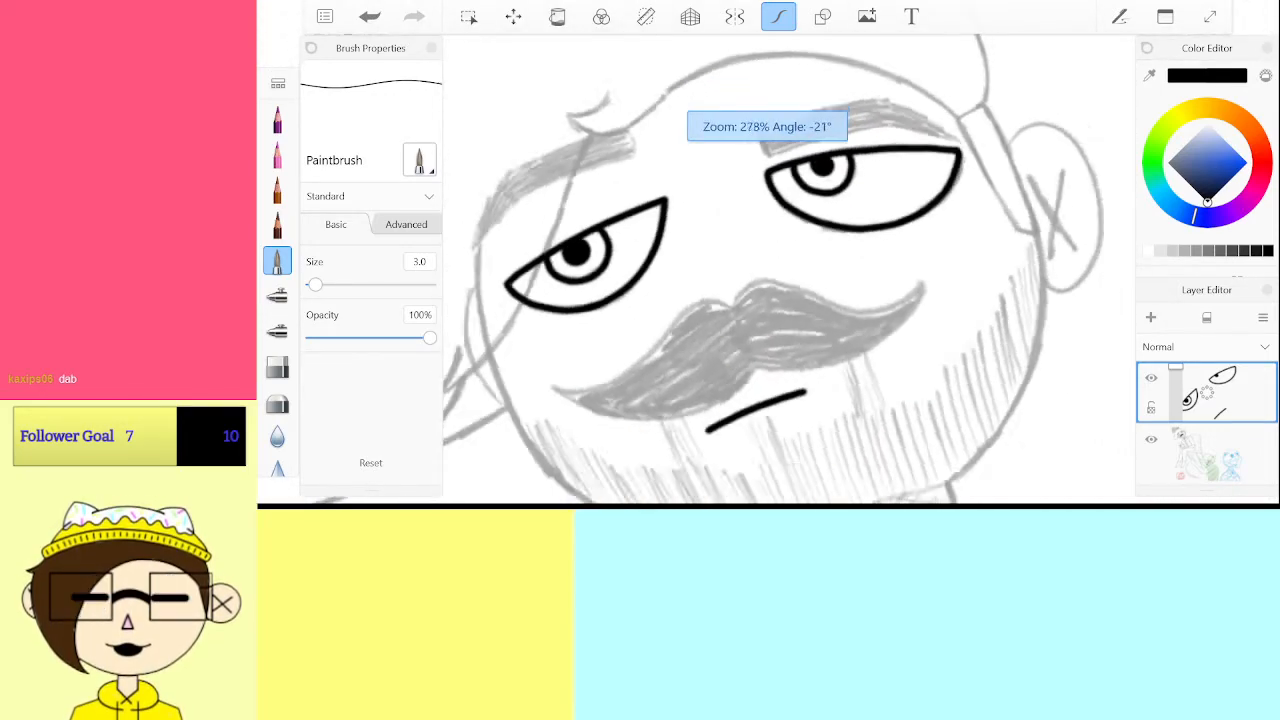
Ink the two parallel curved lines of the hat band across the canvas corner above the hatched oval
scroll(790, 270, "down", 3)
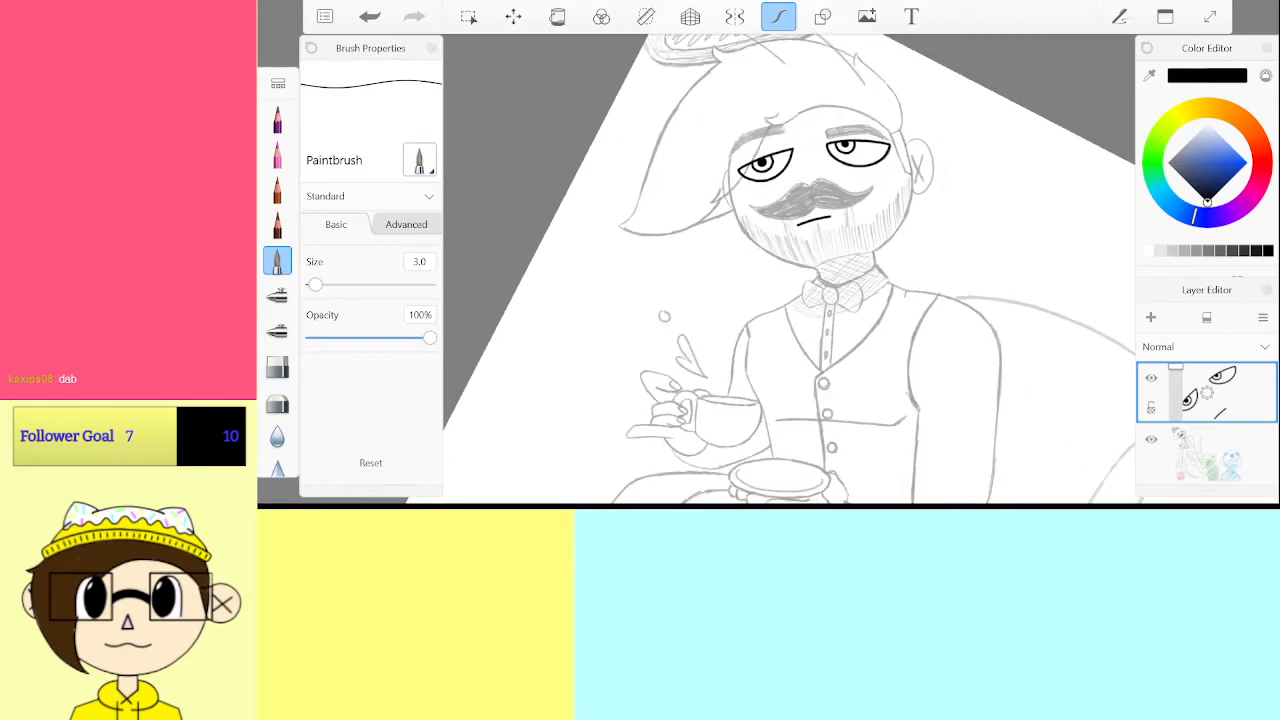
scroll(790, 270, "up", 8)
scroll(790, 270, "down", 2)
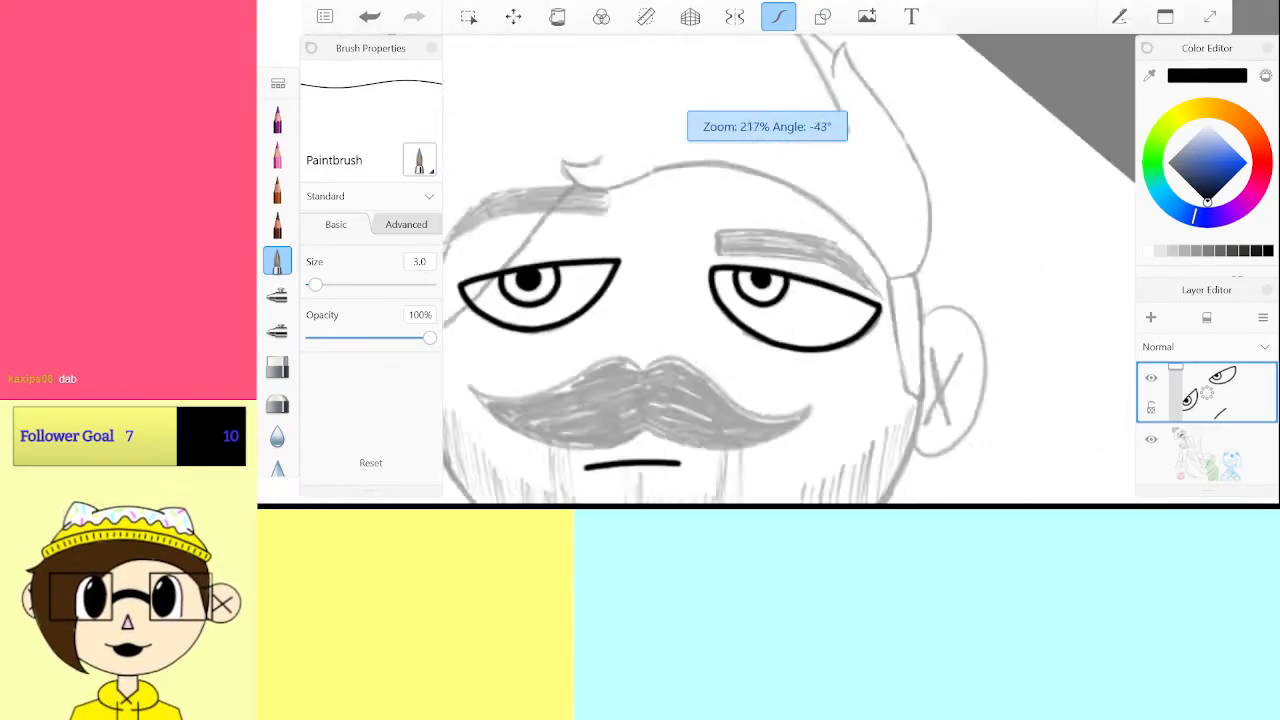
scroll(790, 270, "up", 8)
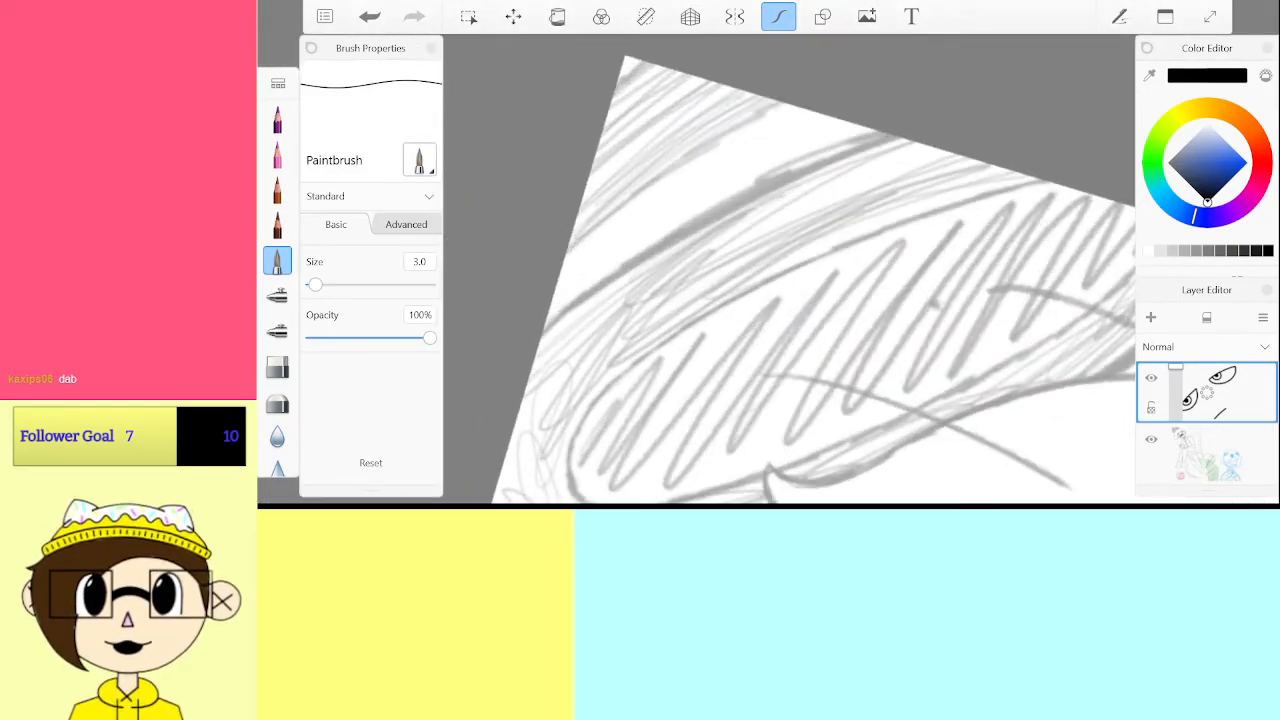
left_click_drag(541, 336, 713, 215)
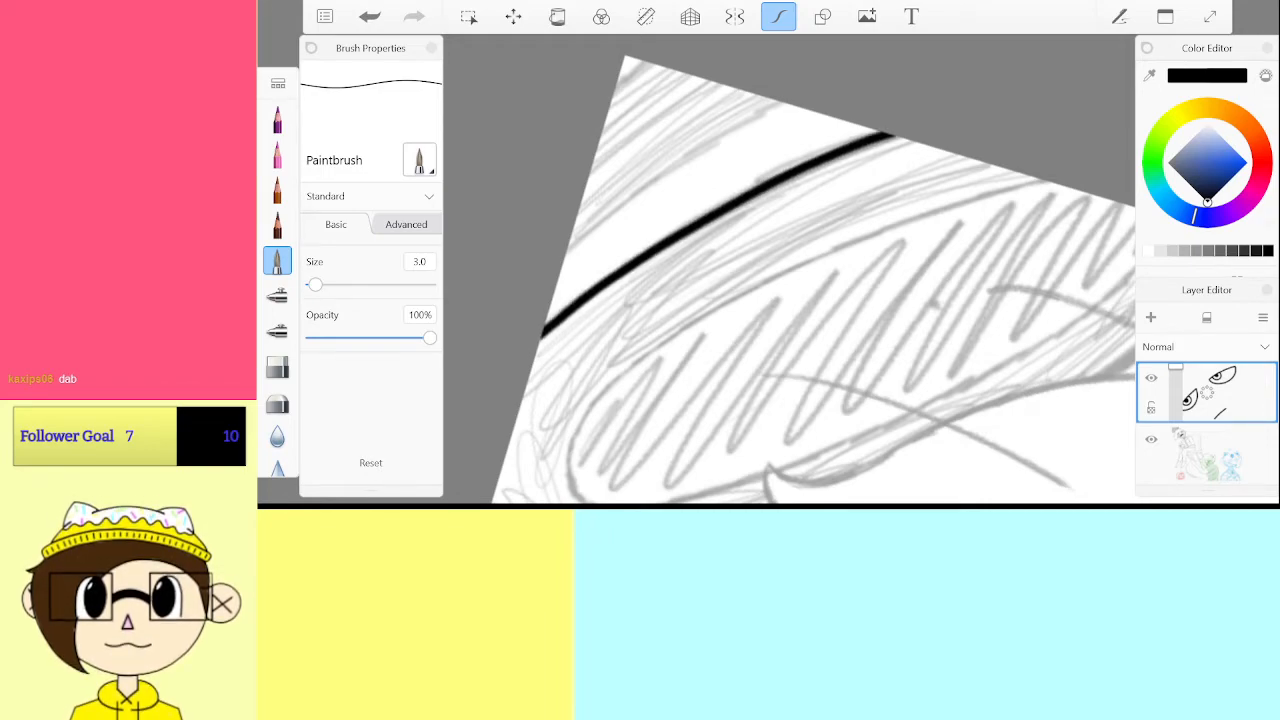
left_click_drag(566, 252, 747, 138)
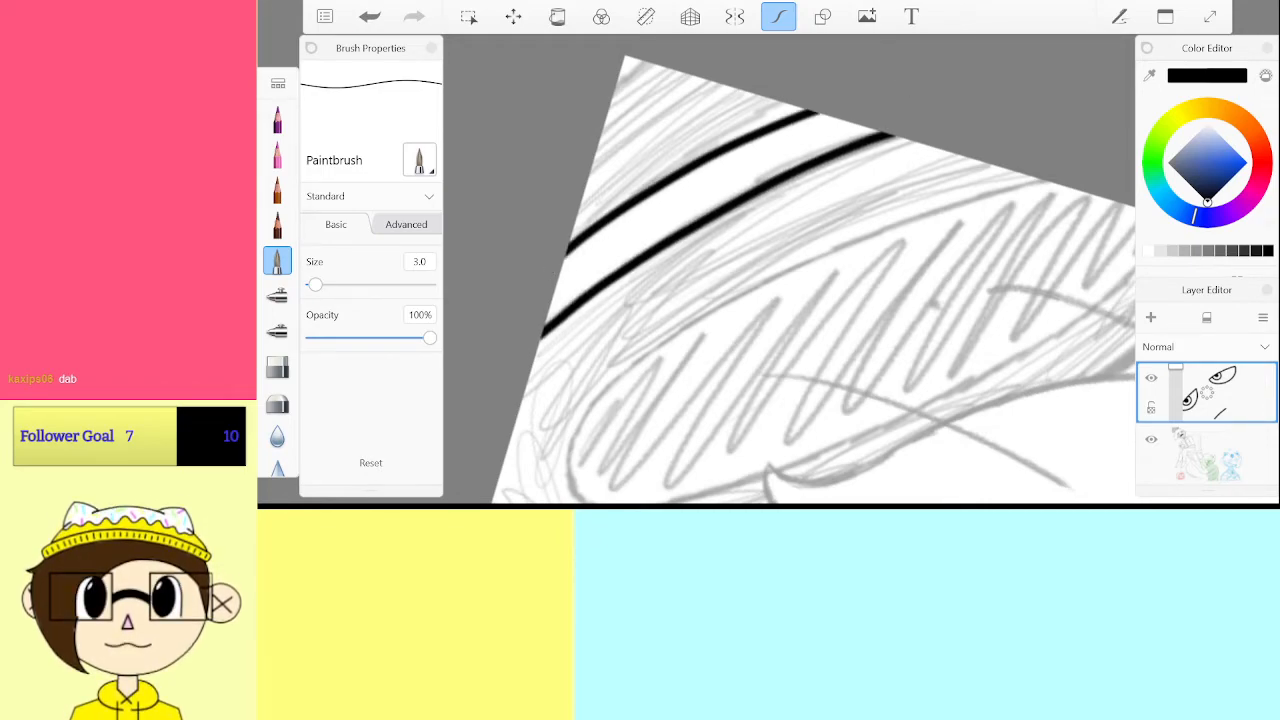
key("ctrl+z")
left_click_drag(566, 252, 628, 203)
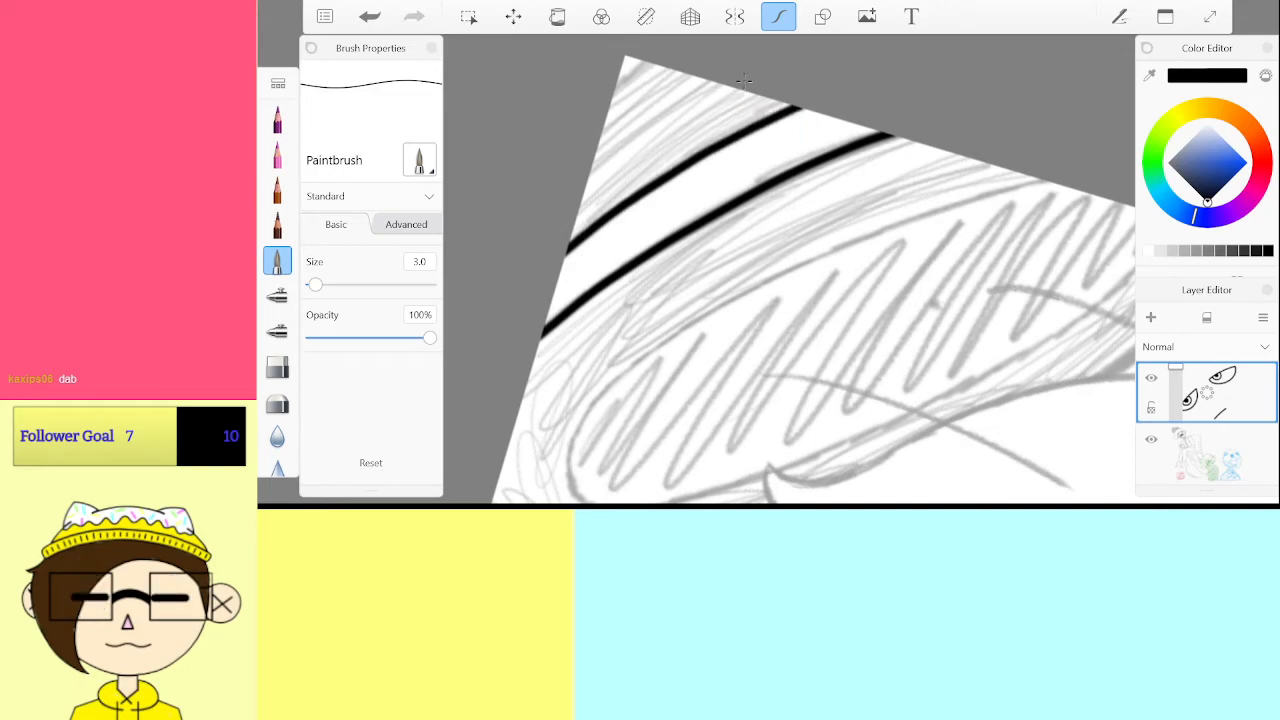
Ink the short curved notch of the hair tuft where it overlaps the hat brim, redoing it until it curves smoothly
mouse_move(770, 467)
left_mouse_down()
mouse_move(660, 323)
mouse_move(722, 340)
mouse_move(757, 406)
mouse_move(706, 391)
mouse_move(700, 423)
mouse_move(830, 208)
left_mouse_up()
mouse_move(616, 392)
left_mouse_down()
mouse_move(742, 222)
mouse_move(832, 199)
mouse_move(672, 262)
mouse_move(612, 412)
left_mouse_up()
key("ctrl+z")
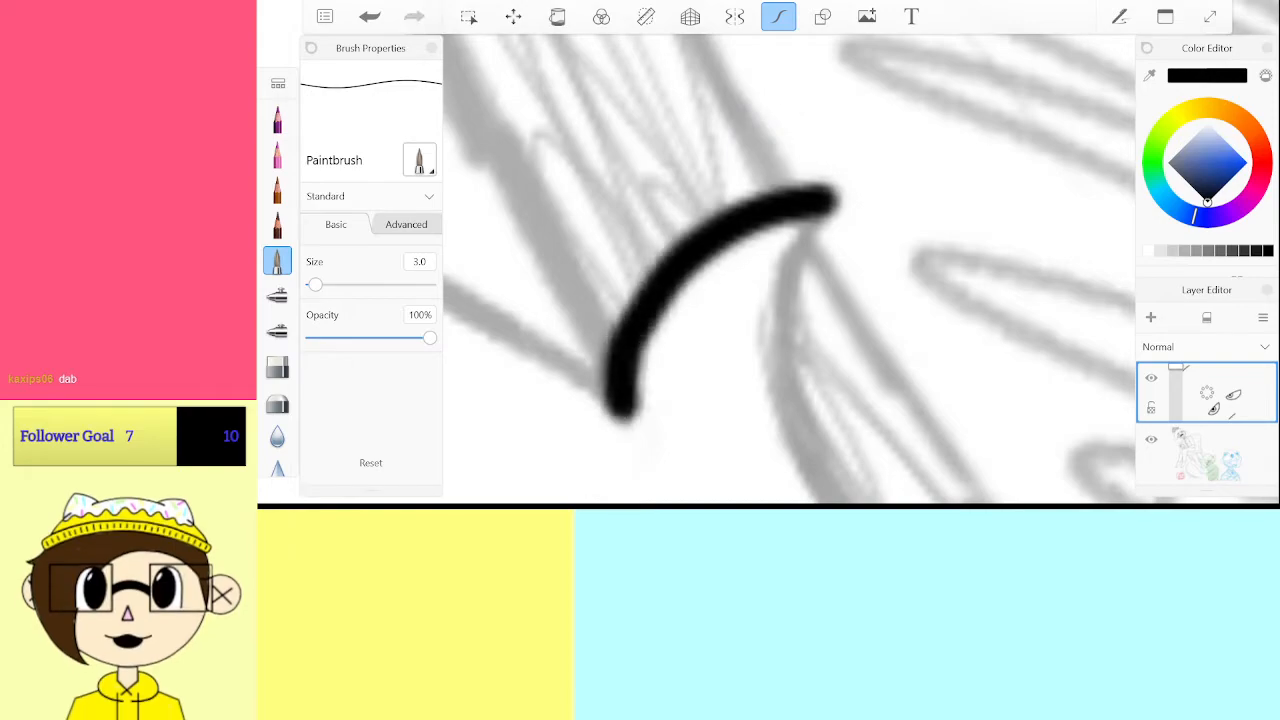
key("ctrl+z")
mouse_move(645, 310)
left_mouse_down()
mouse_move(779, 197)
mouse_move(815, 193)
left_mouse_up()
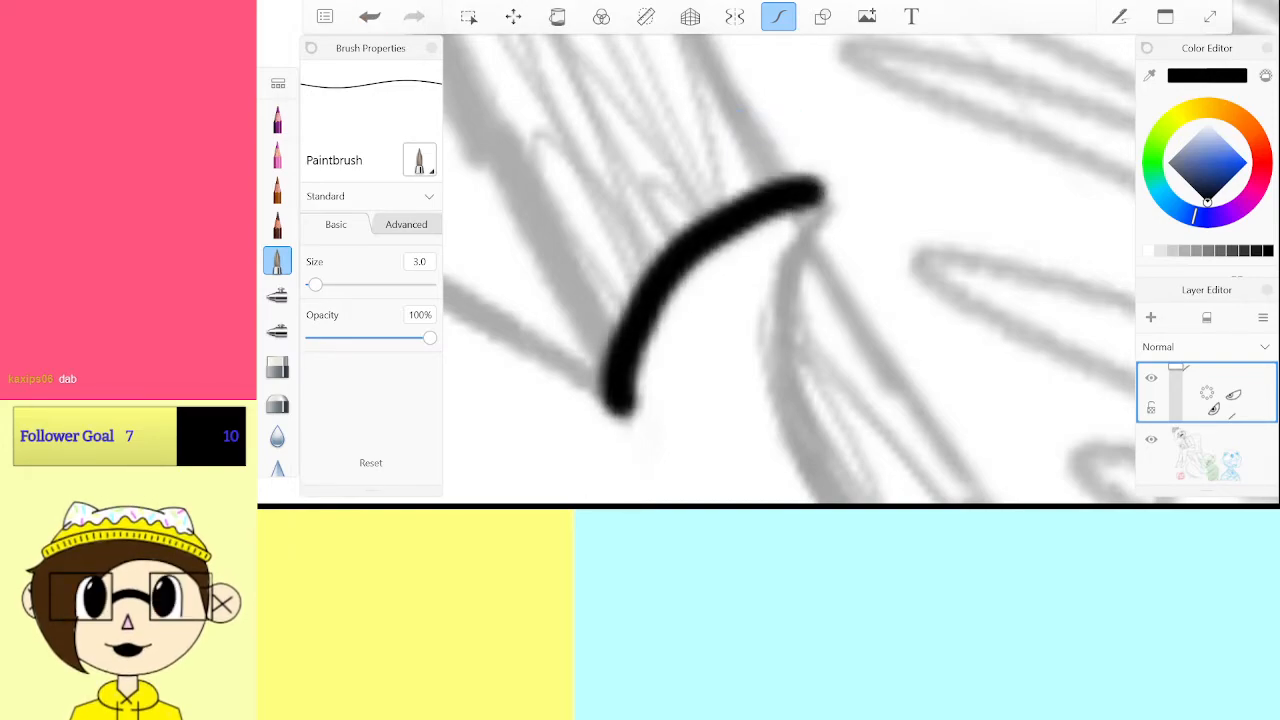
key("ctrl+z")
mouse_move(610, 384)
left_mouse_down()
mouse_move(688, 262)
mouse_move(827, 195)
mouse_move(722, 215)
mouse_move(620, 368)
left_mouse_up()
key("ctrl+z")
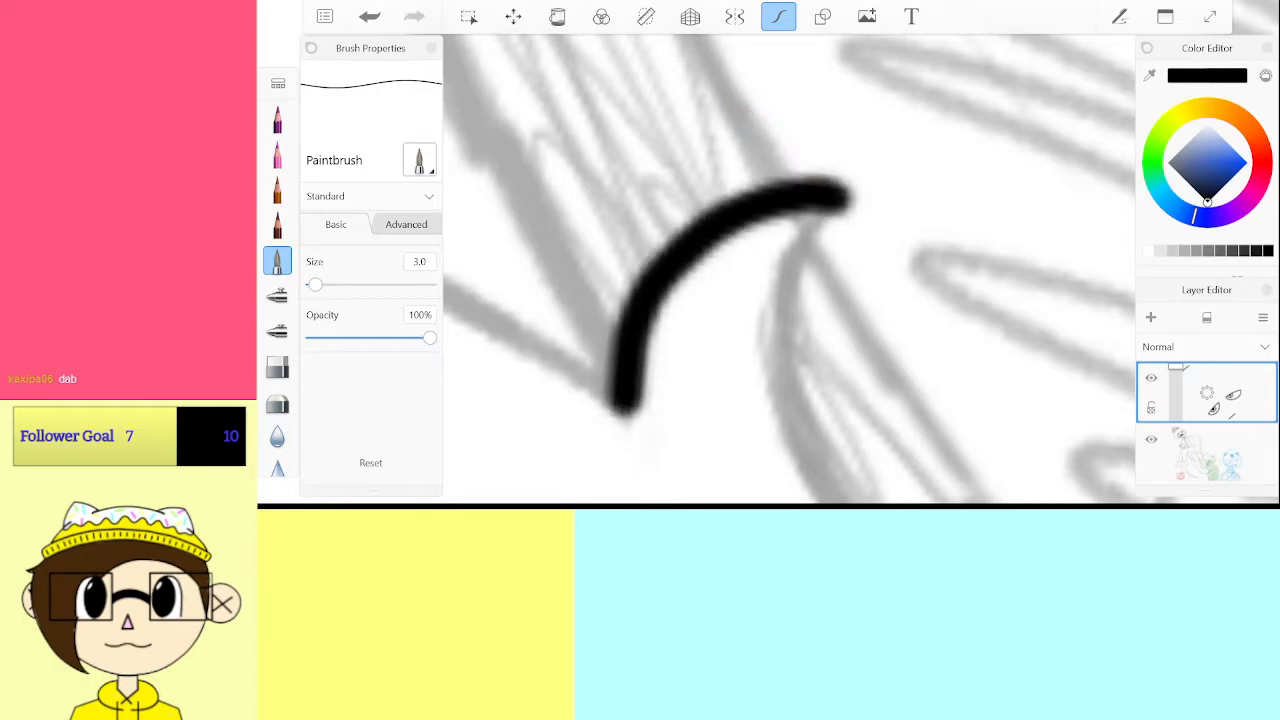
Ink the outer edge of the hat brim from the hair tuft's notch around to the canvas edge, redoing uneven strokes
scroll(768, 230, "down", 5)
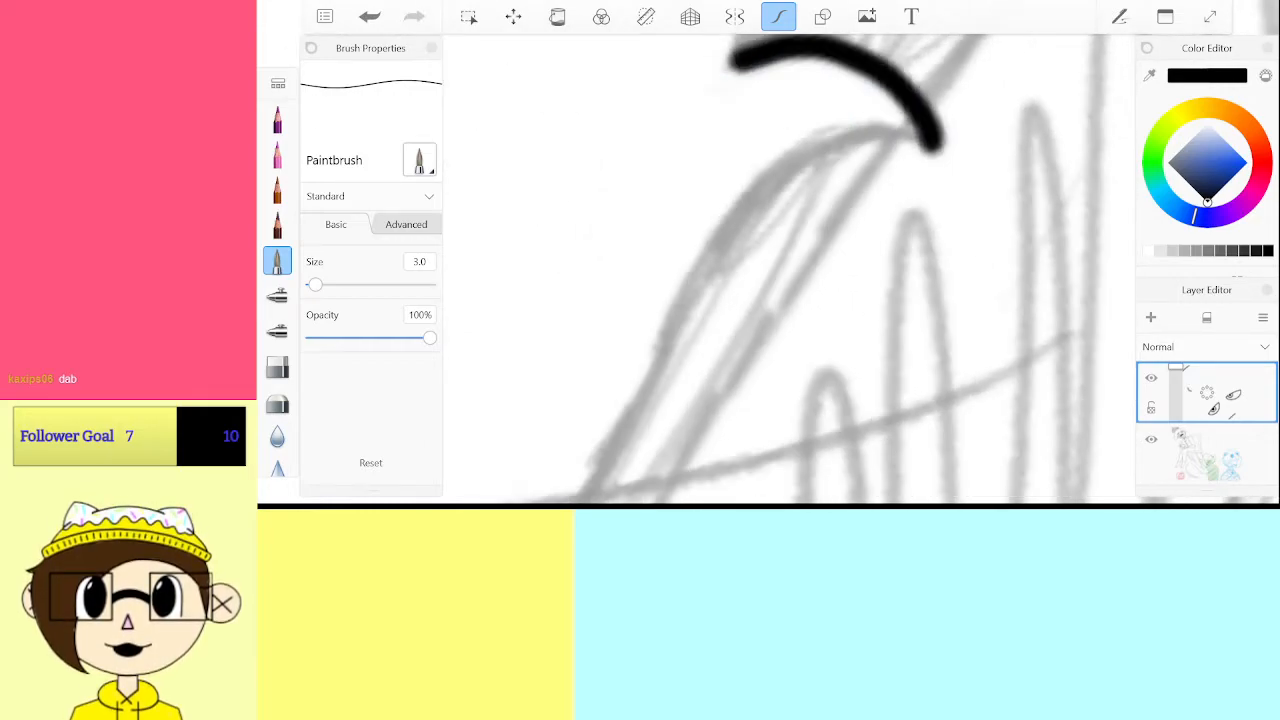
scroll(790, 270, "down", 5)
scroll(790, 270, "up", 2)
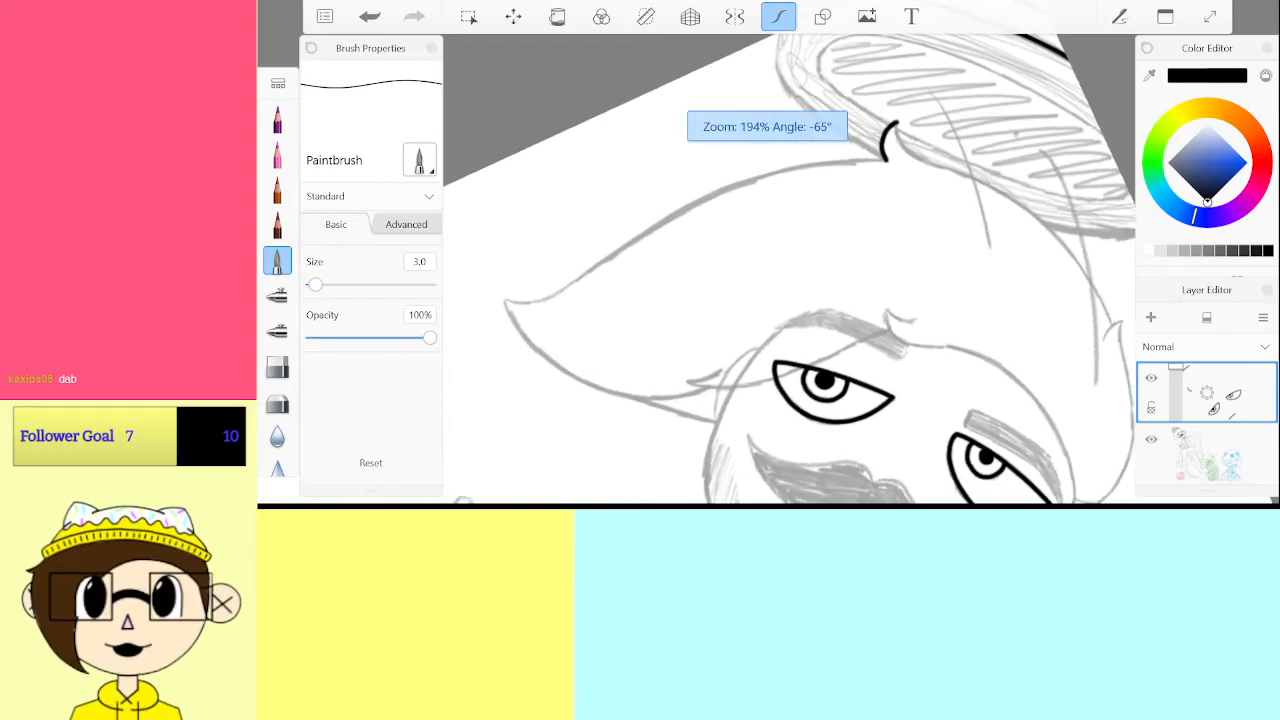
scroll(790, 270, "up", 3)
scroll(790, 270, "down", 3)
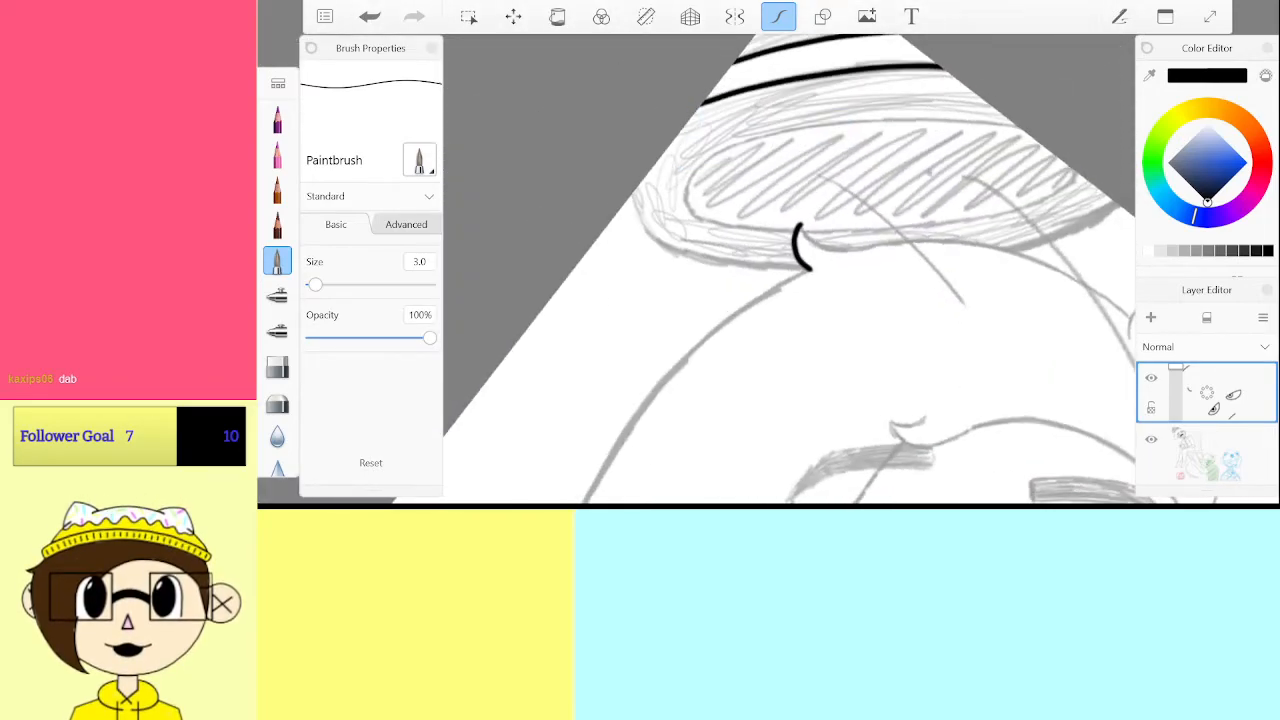
scroll(790, 270, "up", 3)
scroll(768, 270, "up", 2)
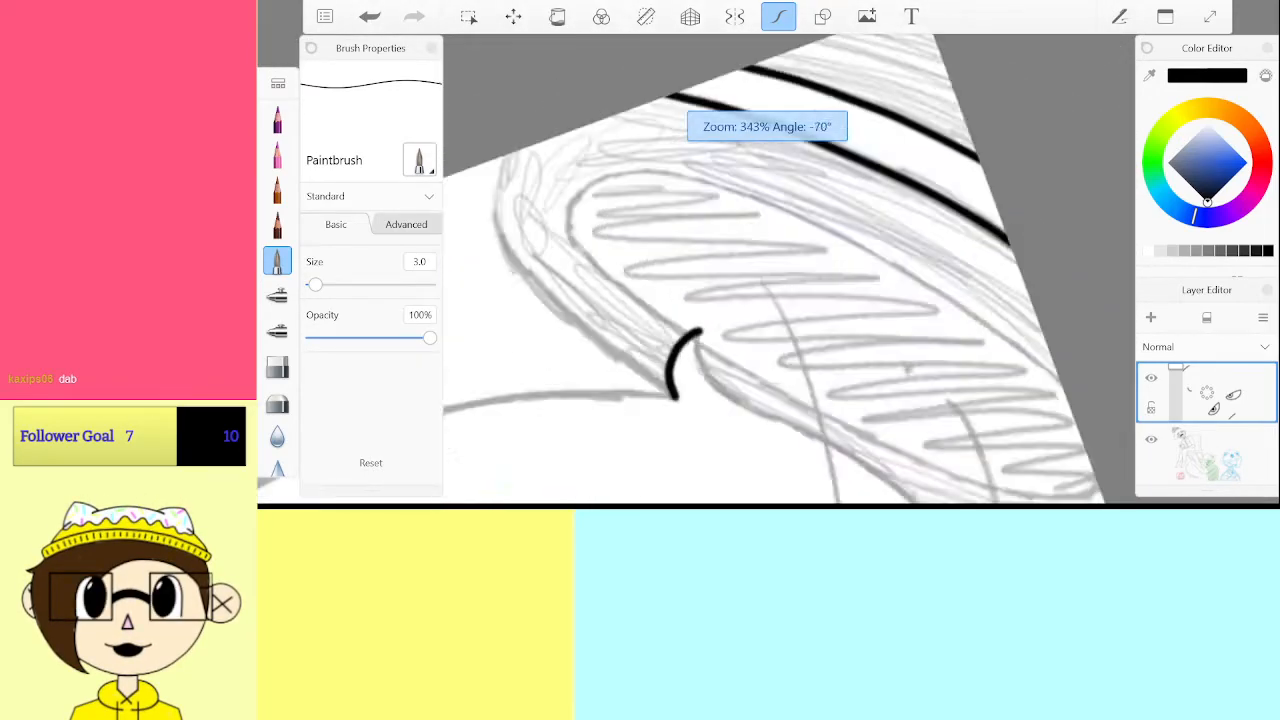
scroll(768, 270, "down", 2)
scroll(713, 270, "up", 3)
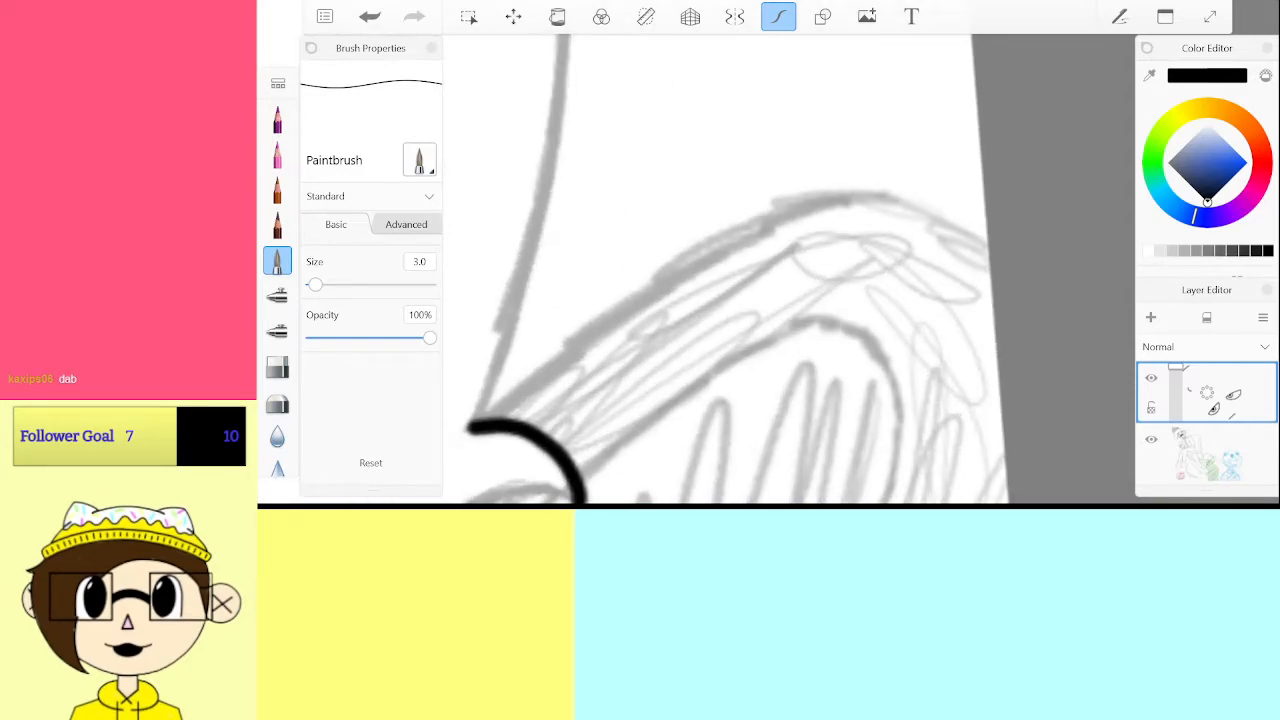
mouse_move(476, 427)
left_mouse_down()
mouse_move(684, 266)
mouse_move(780, 225)
left_mouse_up()
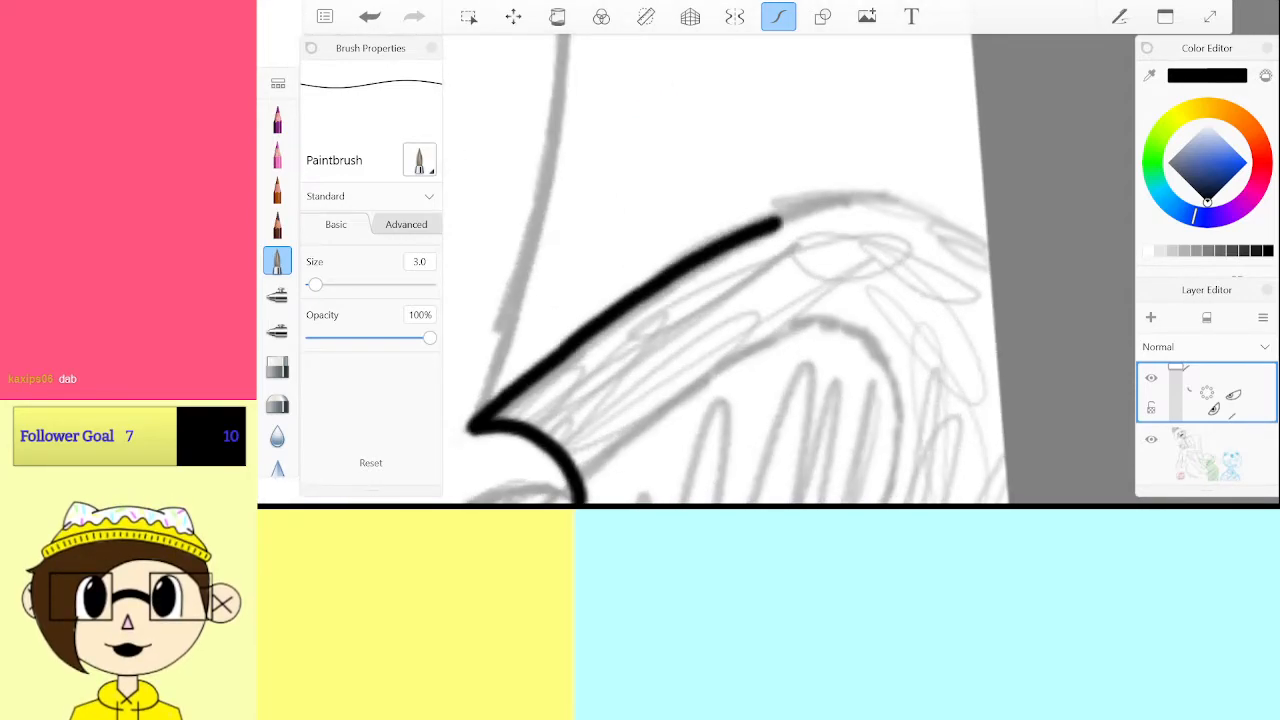
left_click_drag(926, 204, 988, 222)
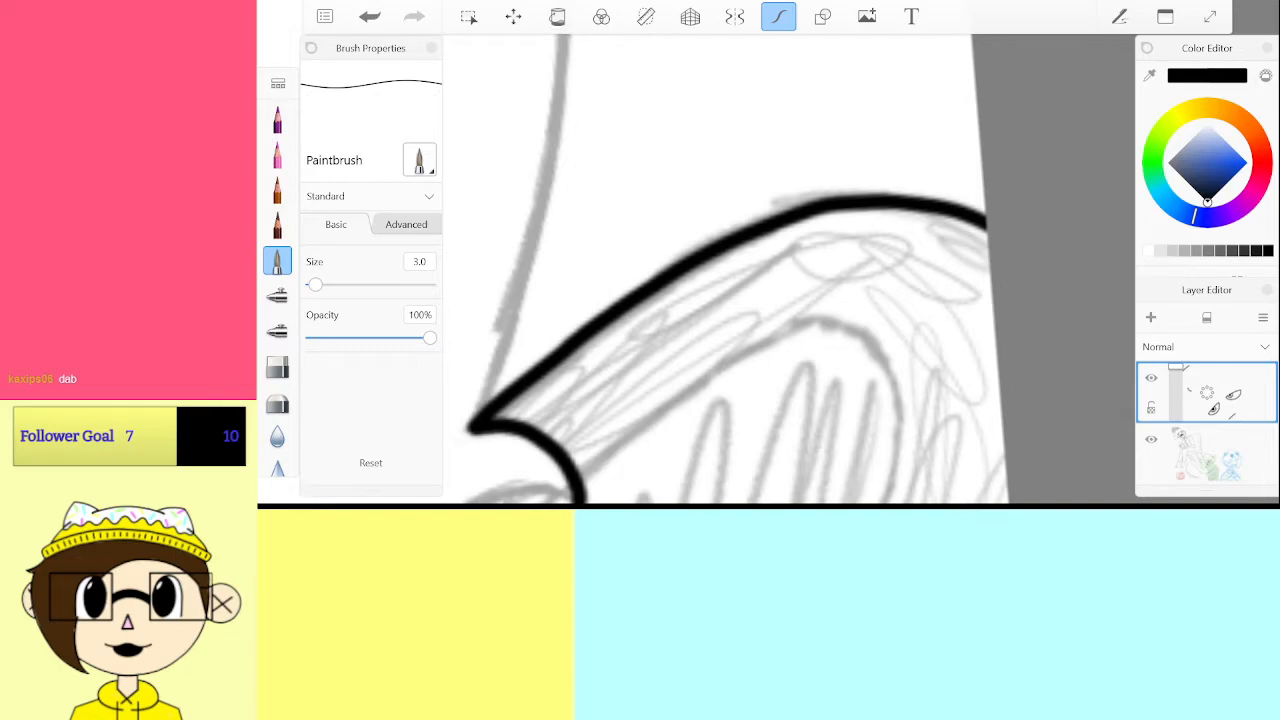
key("ctrl+z")
left_click_drag(476, 427, 540, 366)
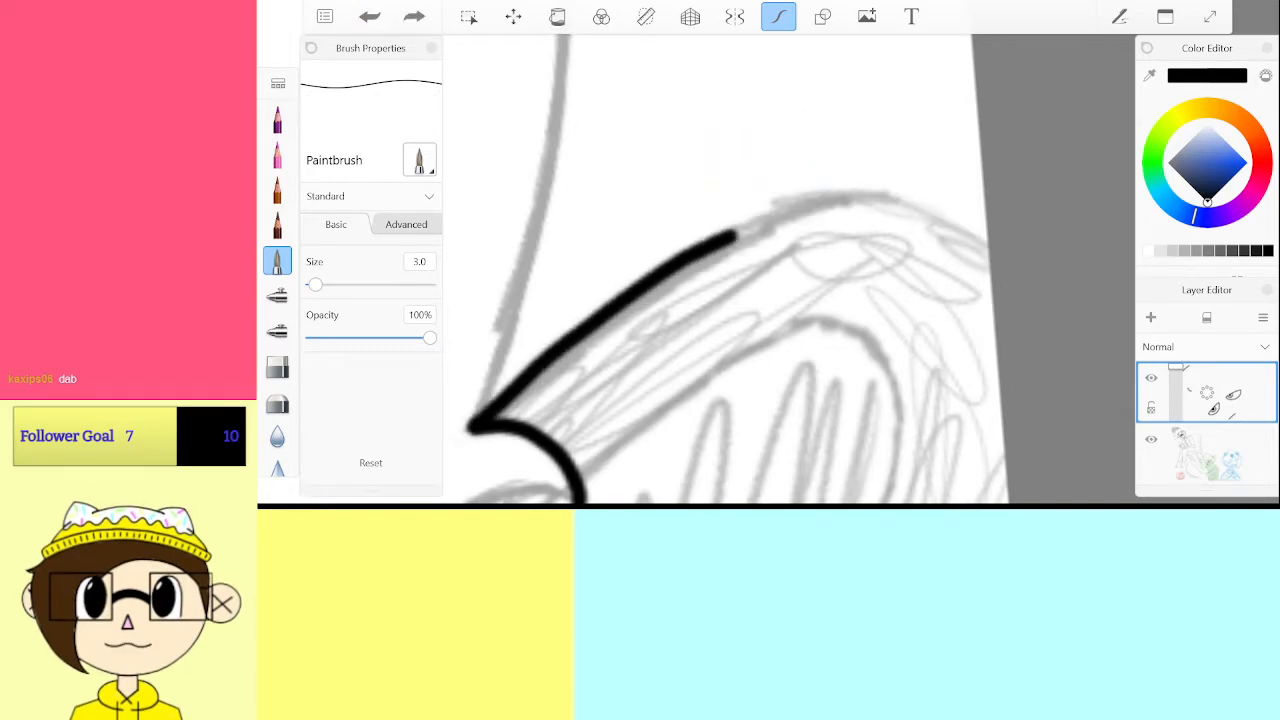
mouse_move(737, 234)
left_mouse_down()
mouse_move(810, 206)
mouse_move(897, 206)
mouse_move(986, 256)
left_mouse_up()
key("ctrl+z")
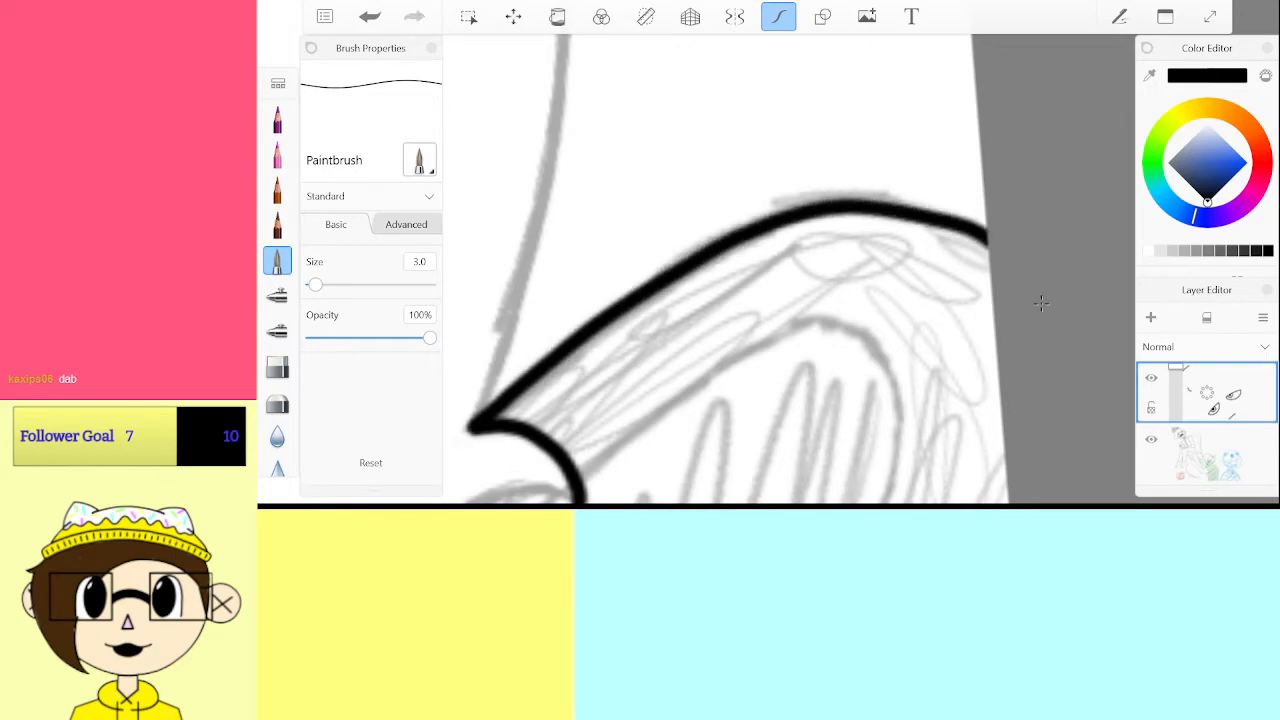
mouse_move(476, 427)
left_mouse_down()
mouse_move(803, 371)
mouse_move(763, 369)
mouse_move(724, 410)
mouse_move(643, 404)
mouse_move(634, 300)
mouse_move(804, 144)
mouse_move(908, 168)
left_mouse_up()
Ink the top outline of the hair from the tuft under the hat brim to the small tuft above the ear
mouse_move(683, 252)
left_mouse_down()
mouse_move(714, 243)
mouse_move(610, 190)
mouse_move(780, 240)
left_mouse_up()
mouse_move(608, 240)
left_mouse_down()
mouse_move(543, 286)
mouse_move(520, 395)
left_mouse_up()
left_click_drag(828, 324, 771, 312)
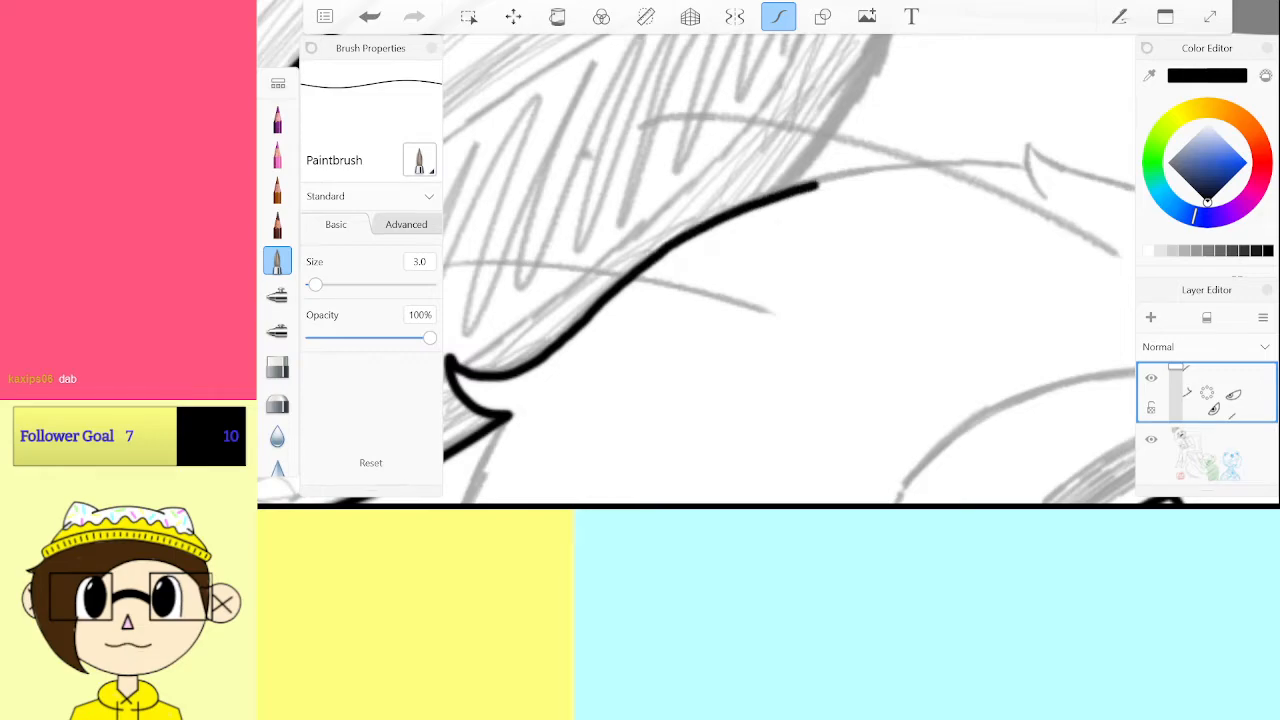
left_click_drag(816, 185, 990, 165)
key("ctrl+z")
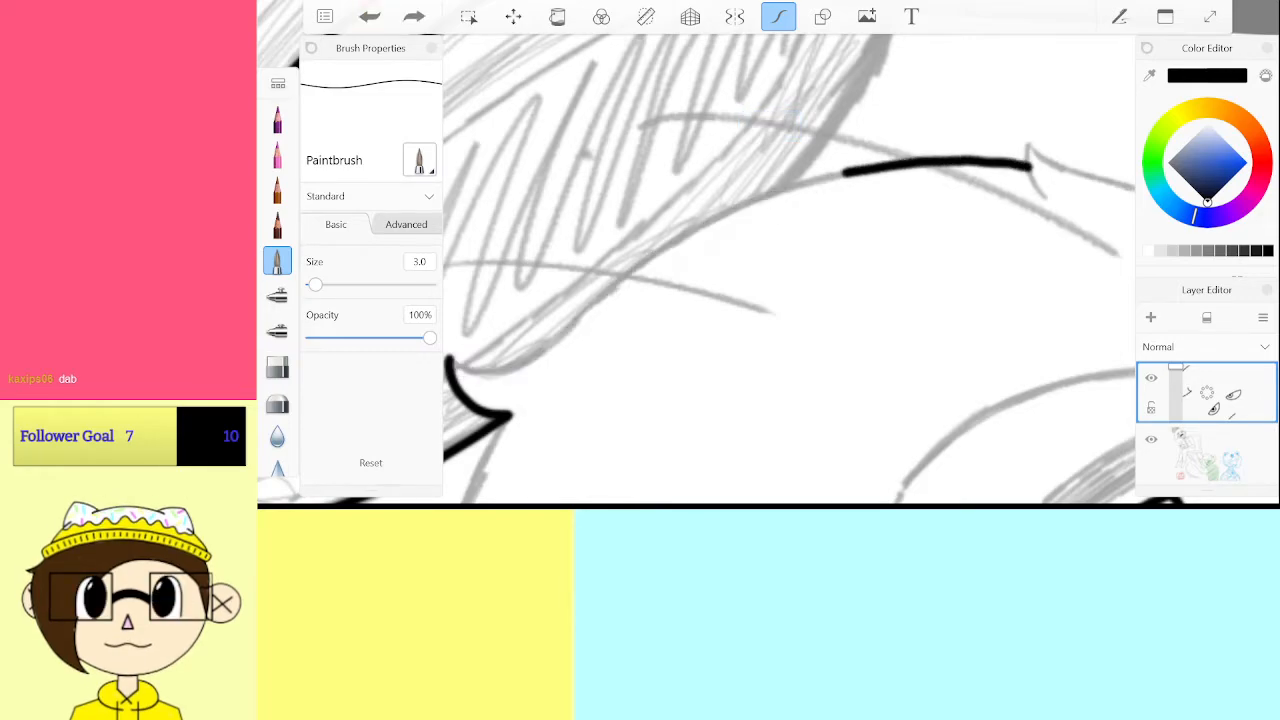
left_click_drag(845, 172, 760, 195)
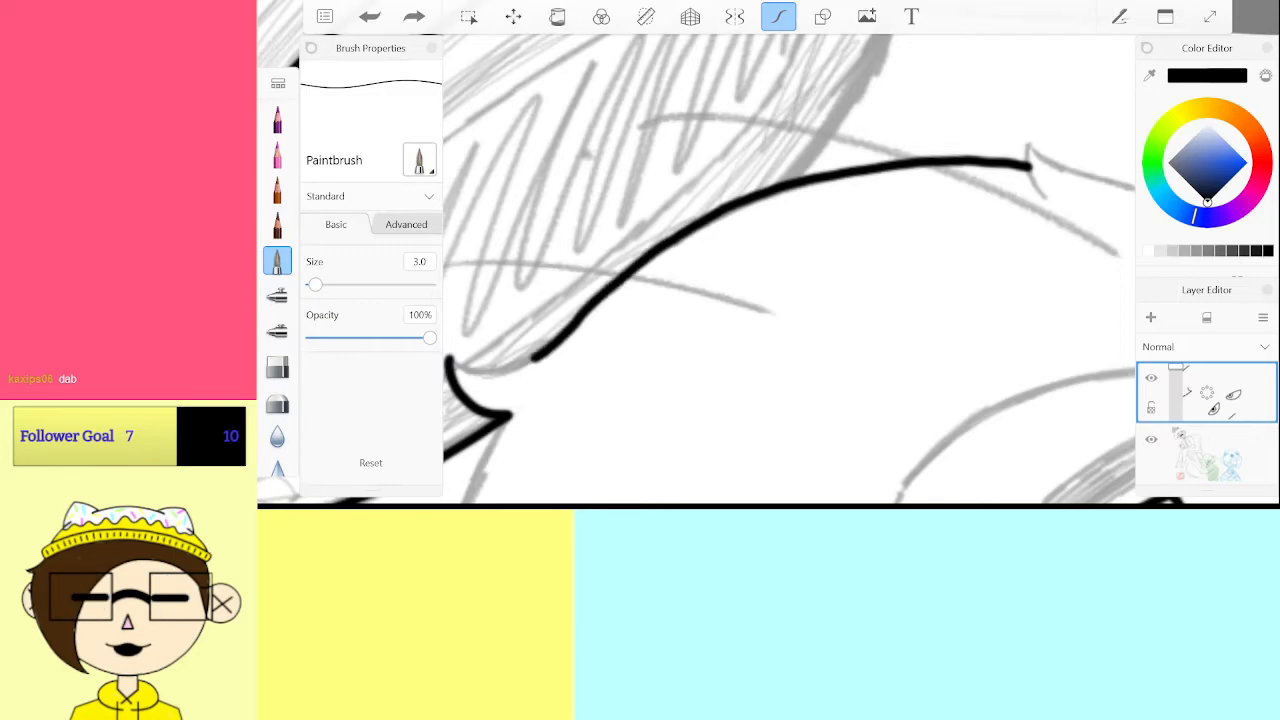
Ink the far end of the hat brim's outer edge from the hair outline to the canvas edge
scroll(790, 270, "down", 5)
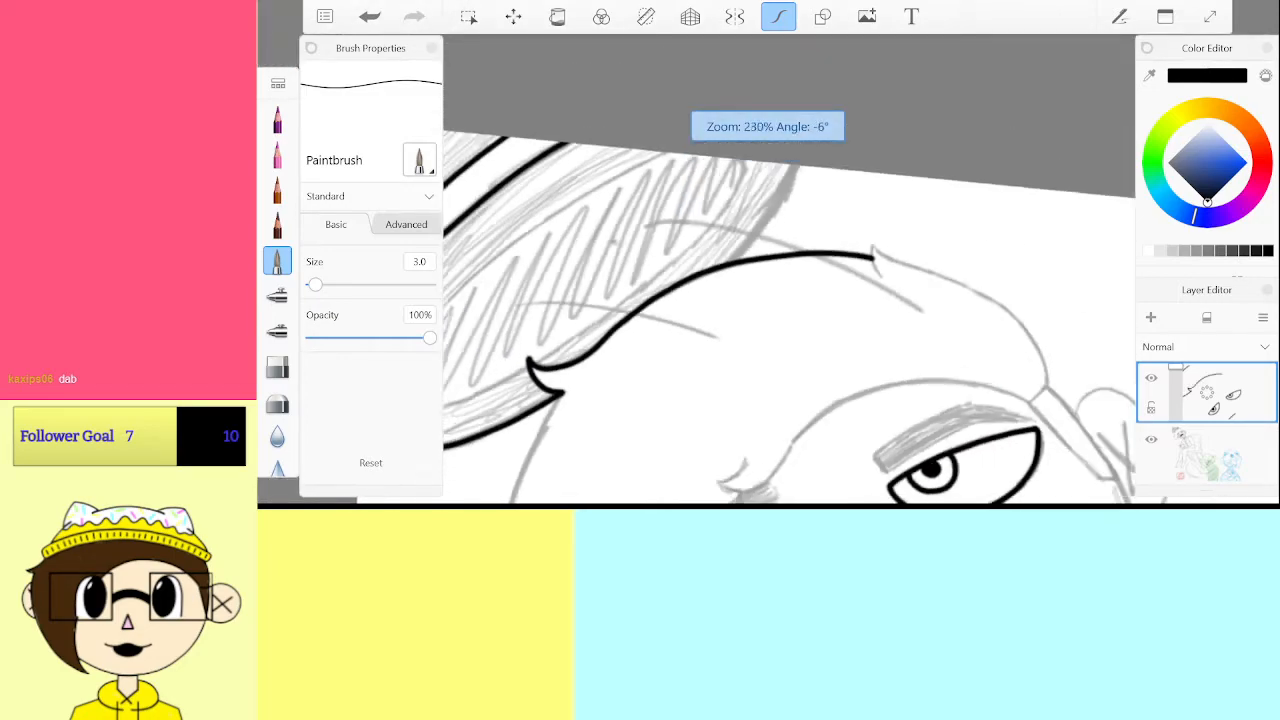
scroll(790, 270, "up", 5)
scroll(790, 270, "up", 3)
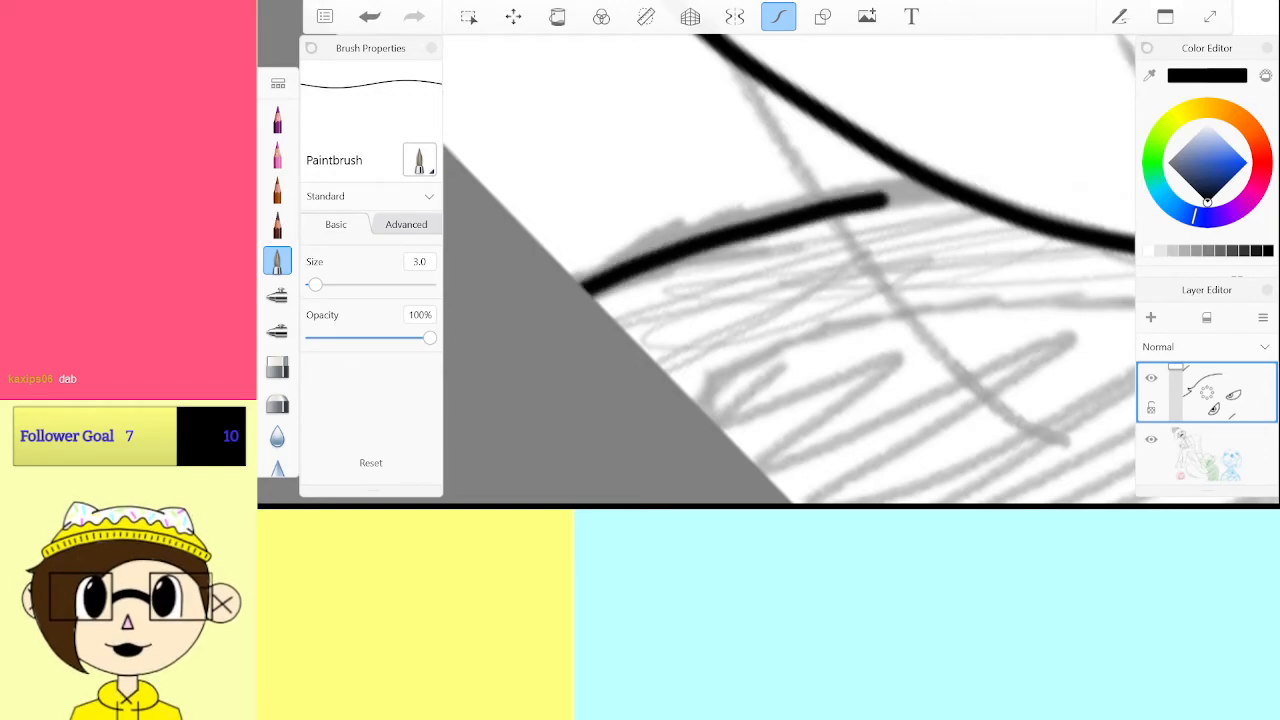
key("ctrl+z")
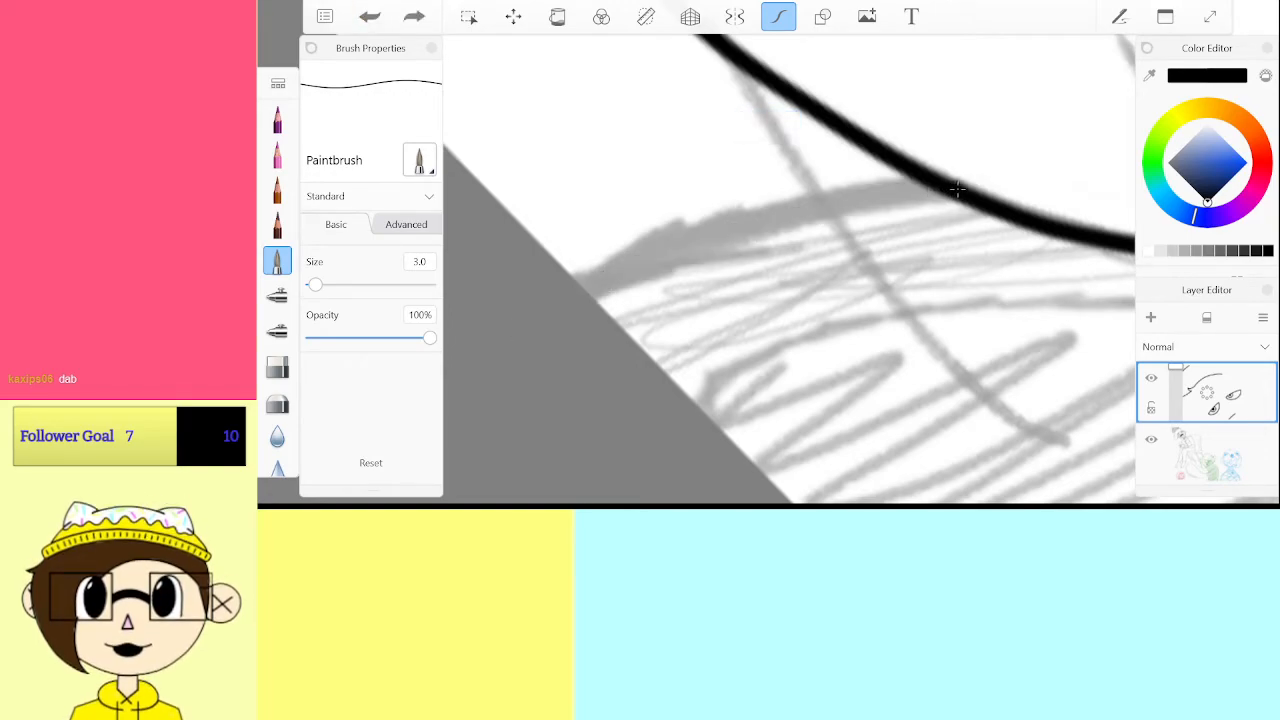
left_click_drag(940, 188, 585, 295)
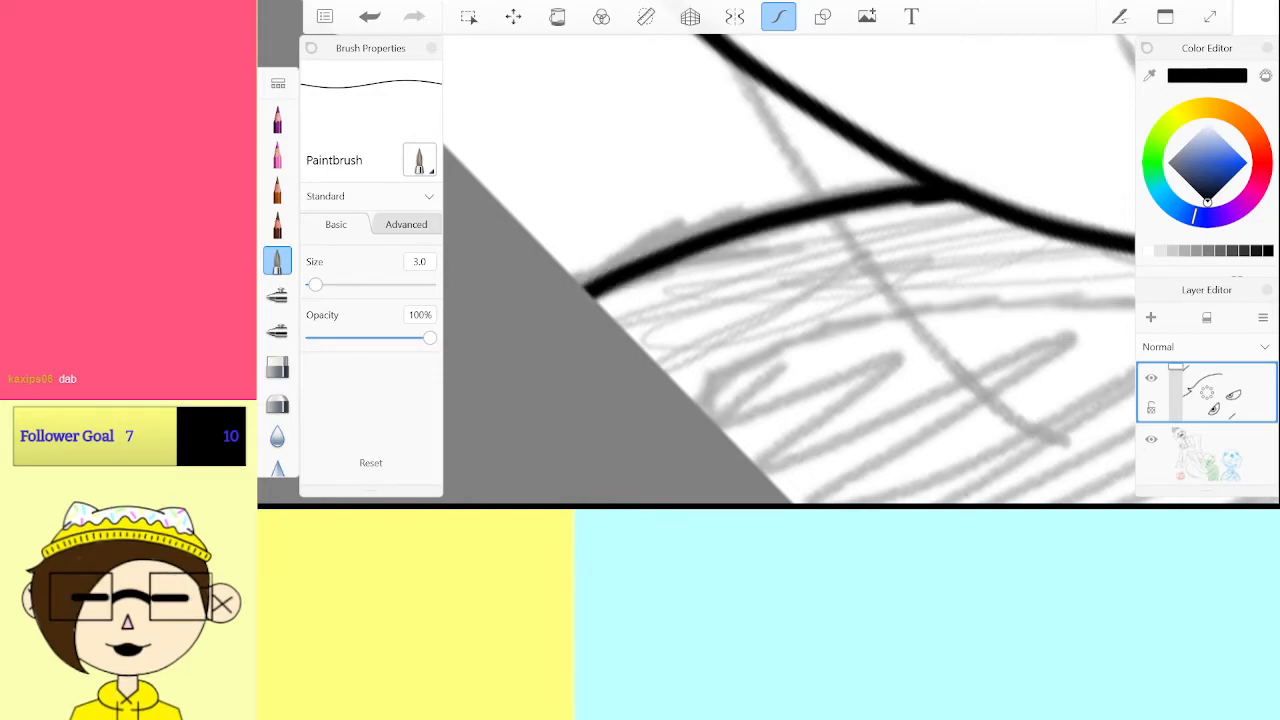
Ink the hatched oval's edge inside the hat brim, from its far rounded end along the hair outline to the tuft
scroll(790, 270, "down", 5)
scroll(790, 270, "up", 2)
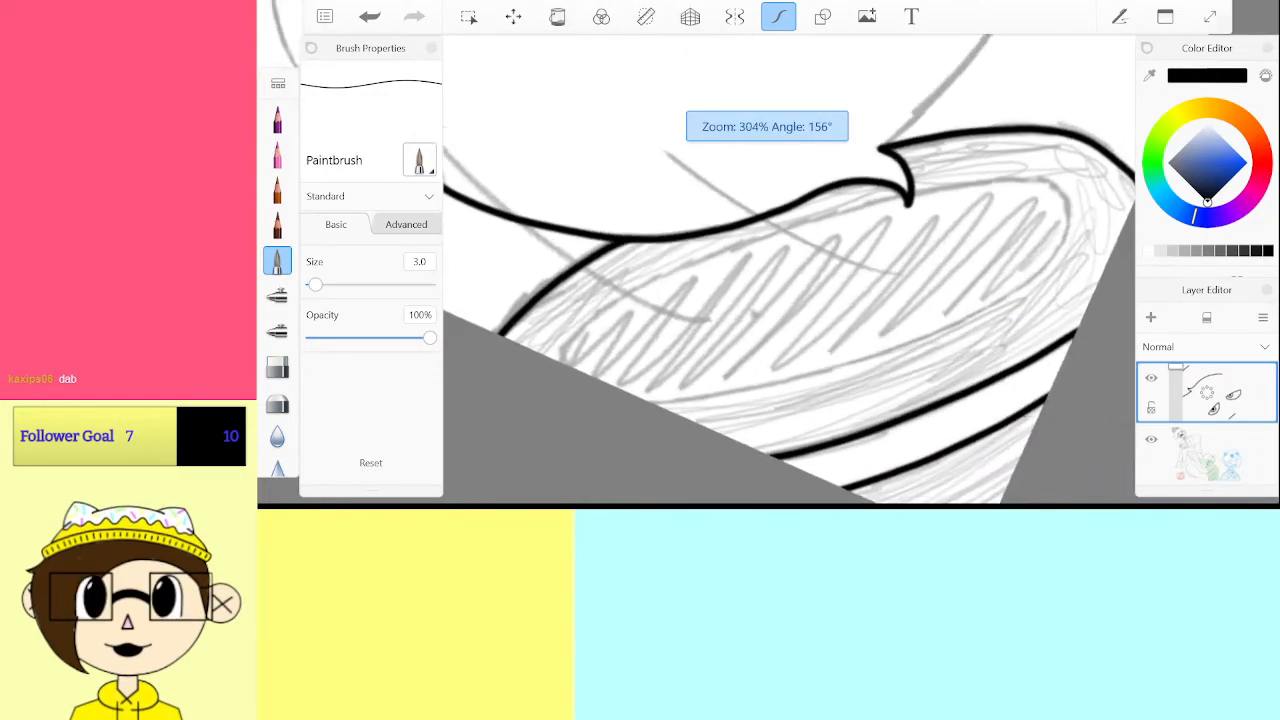
scroll(790, 270, "down", 1)
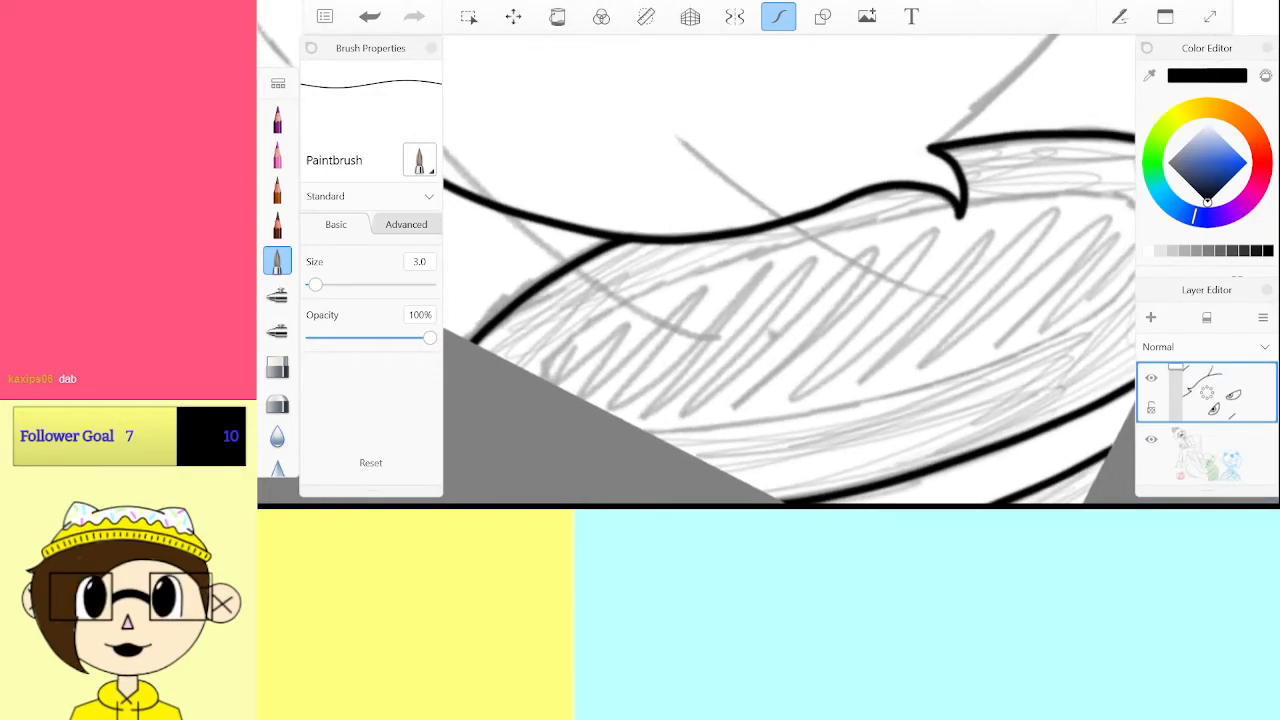
left_click_drag(558, 353, 650, 292)
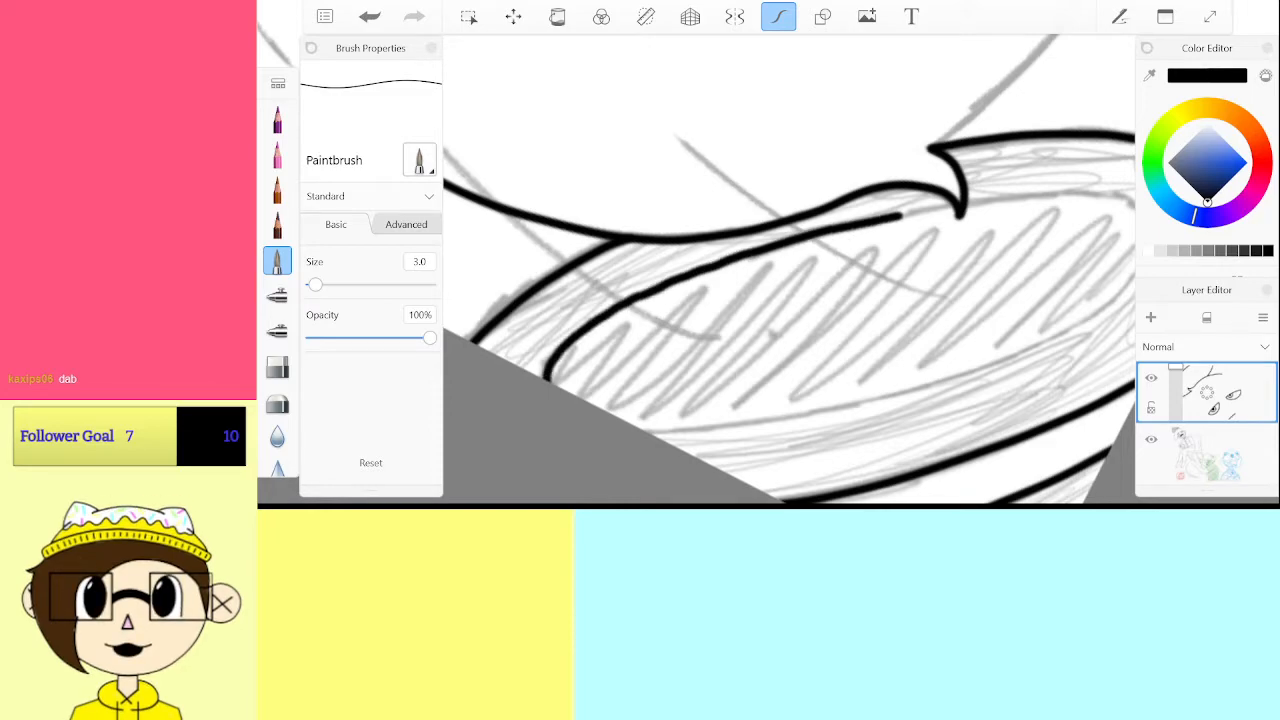
left_click_drag(900, 215, 942, 207)
Ink the hatched oval's edge inside the hat brim from the hair tuft around its near rounded end, redoing the uneven end stroke
scroll(790, 270, "down", 4)
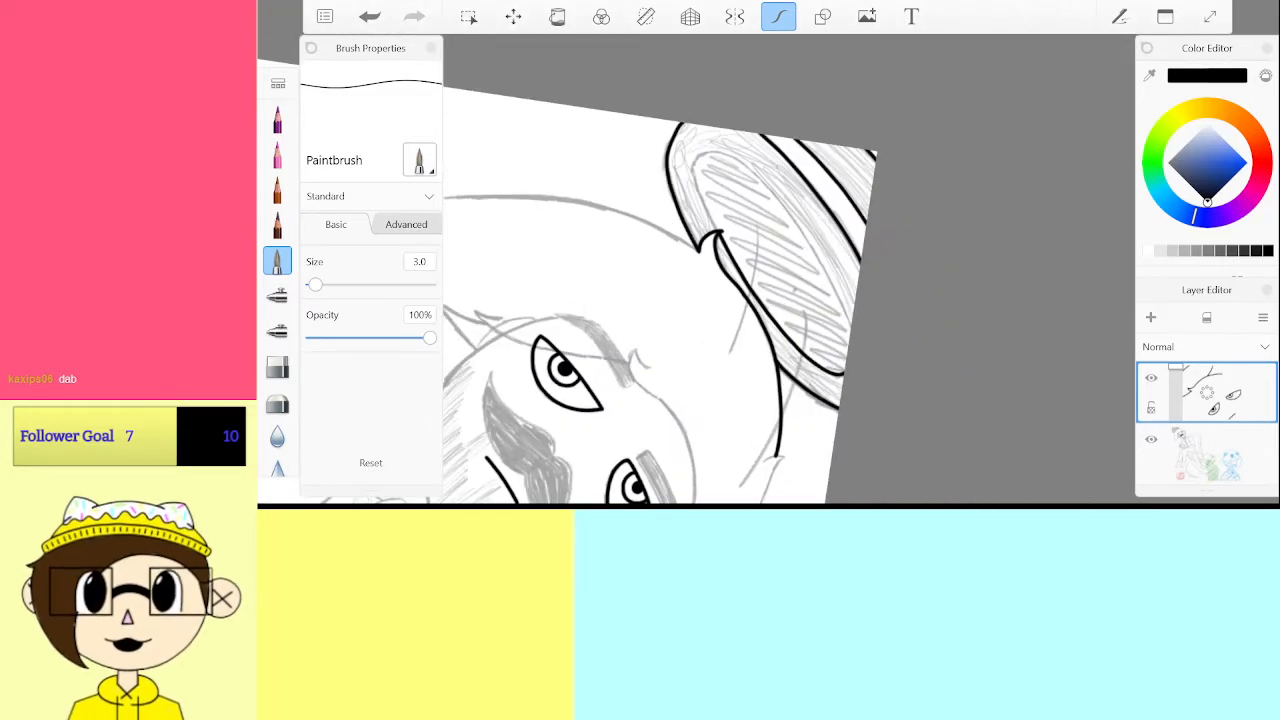
scroll(790, 270, "up", 5)
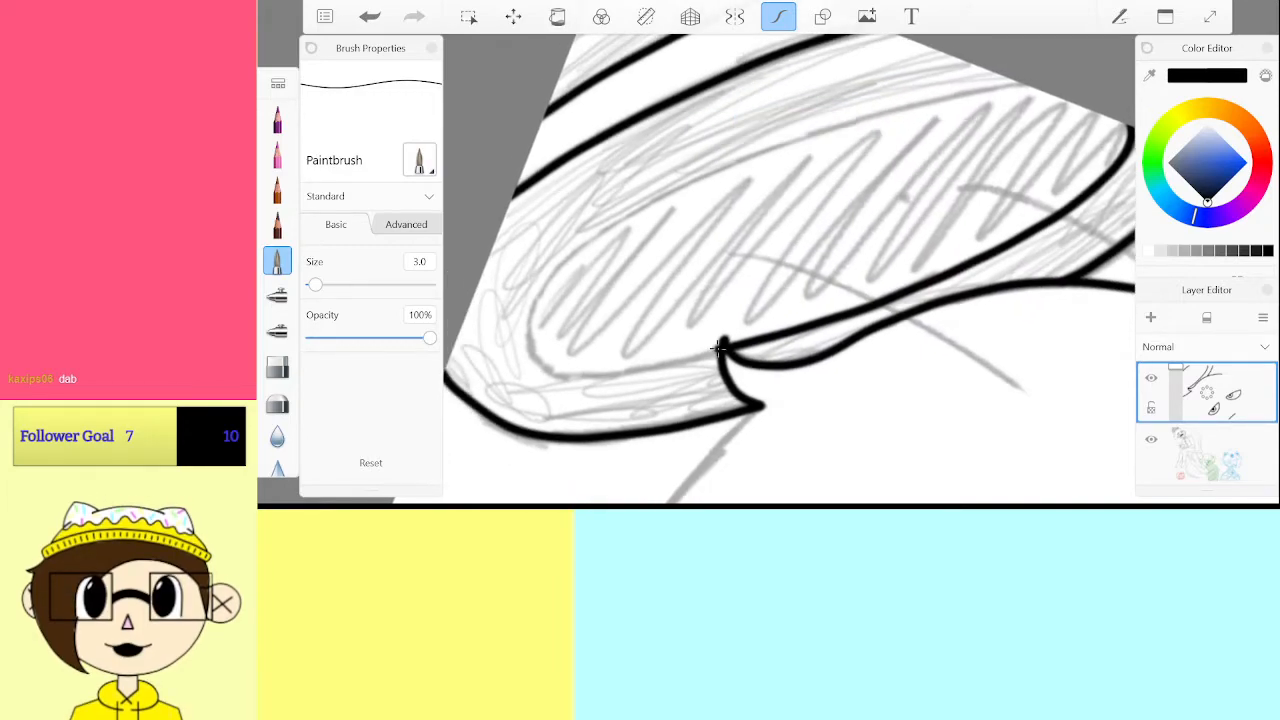
left_click_drag(603, 369, 720, 347)
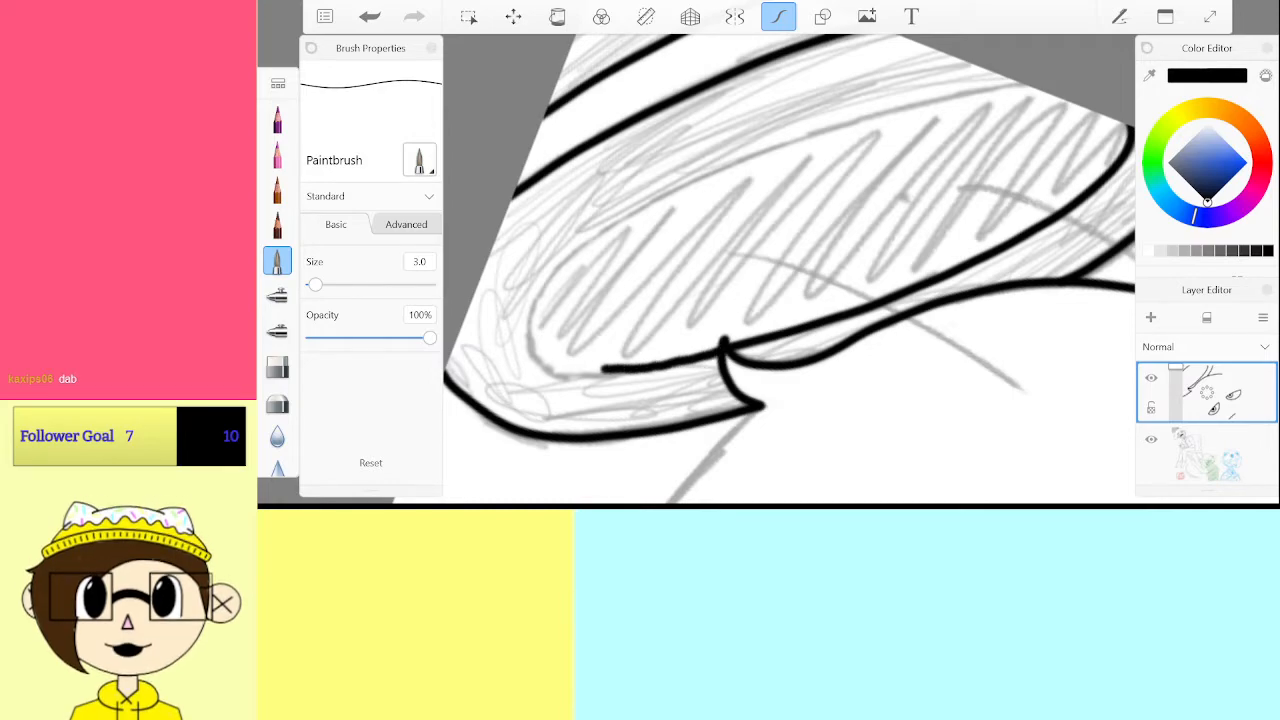
left_click_drag(551, 362, 534, 346)
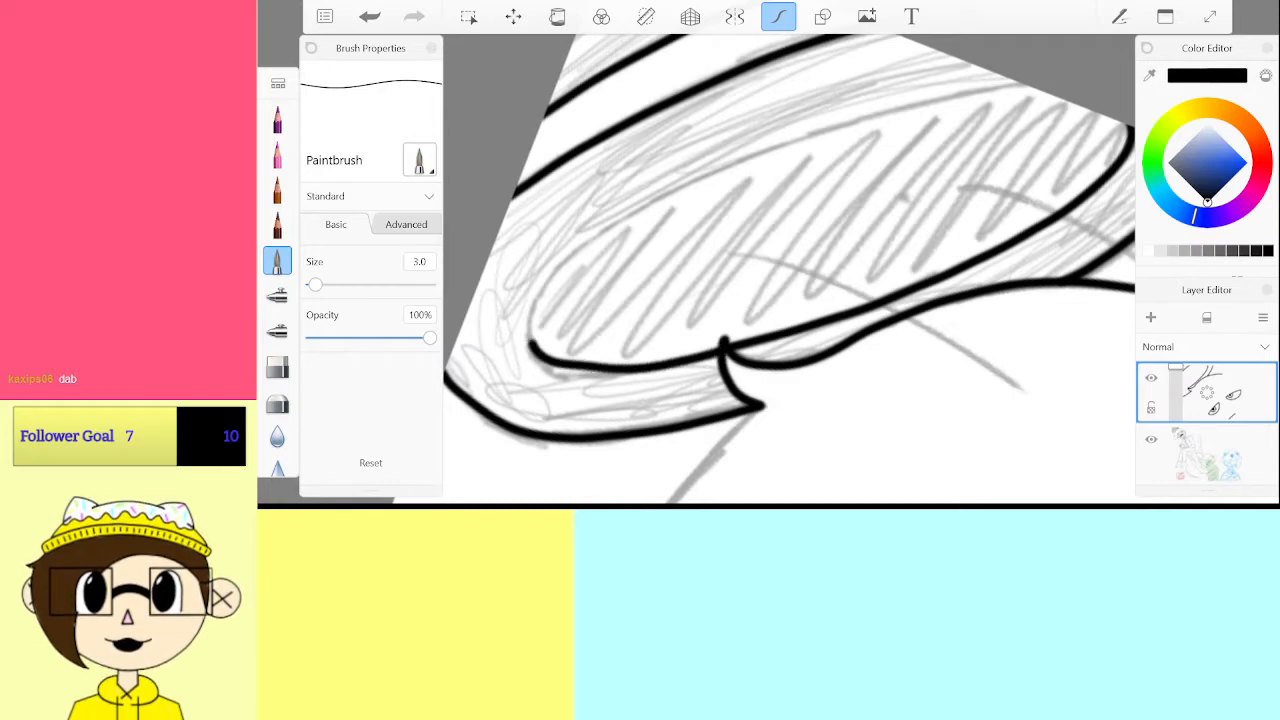
key("ctrl+z")
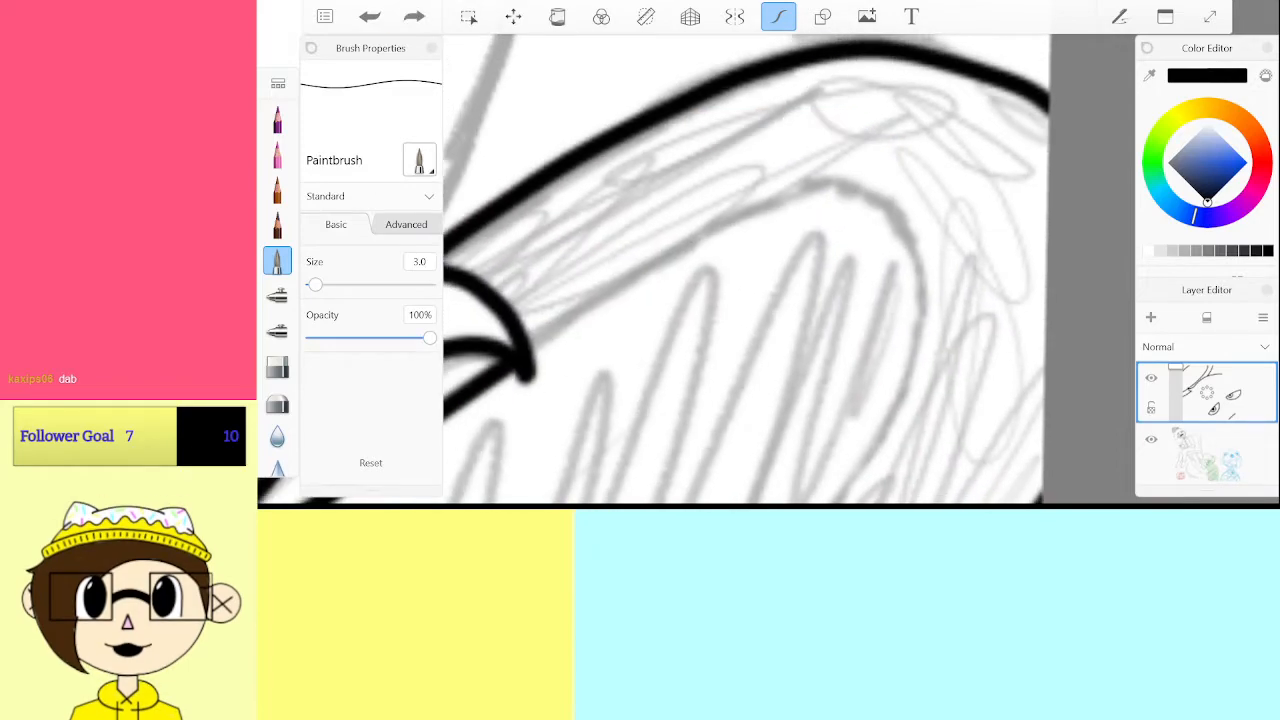
mouse_move(590, 293)
left_mouse_down()
mouse_move(702, 228)
mouse_move(805, 194)
mouse_move(893, 222)
left_mouse_up()
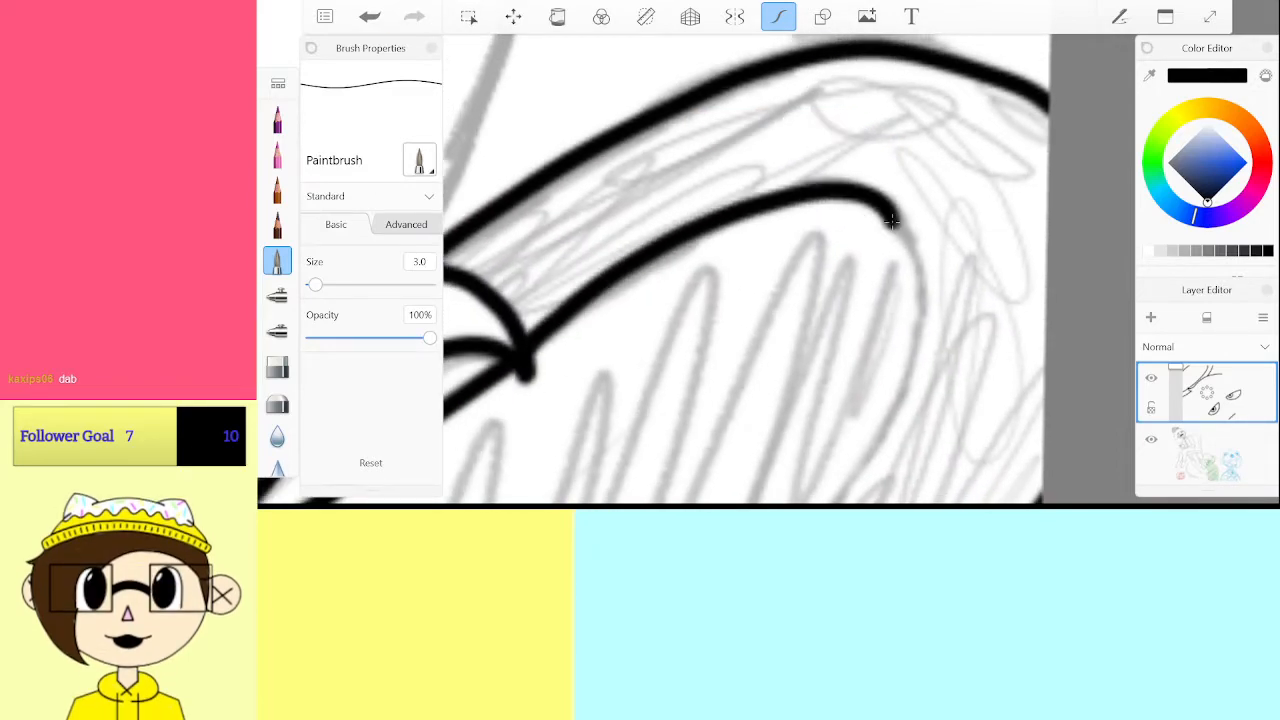
scroll(790, 270, "down", 3)
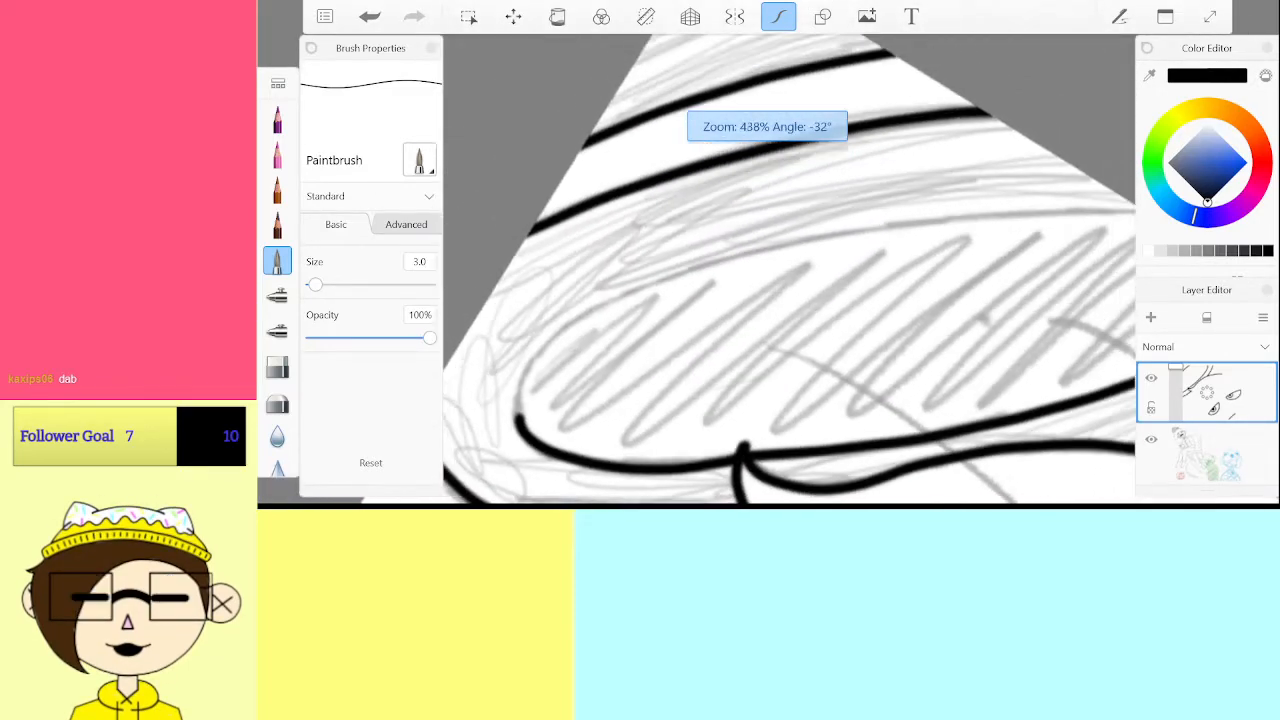
left_click_drag(510, 374, 498, 428)
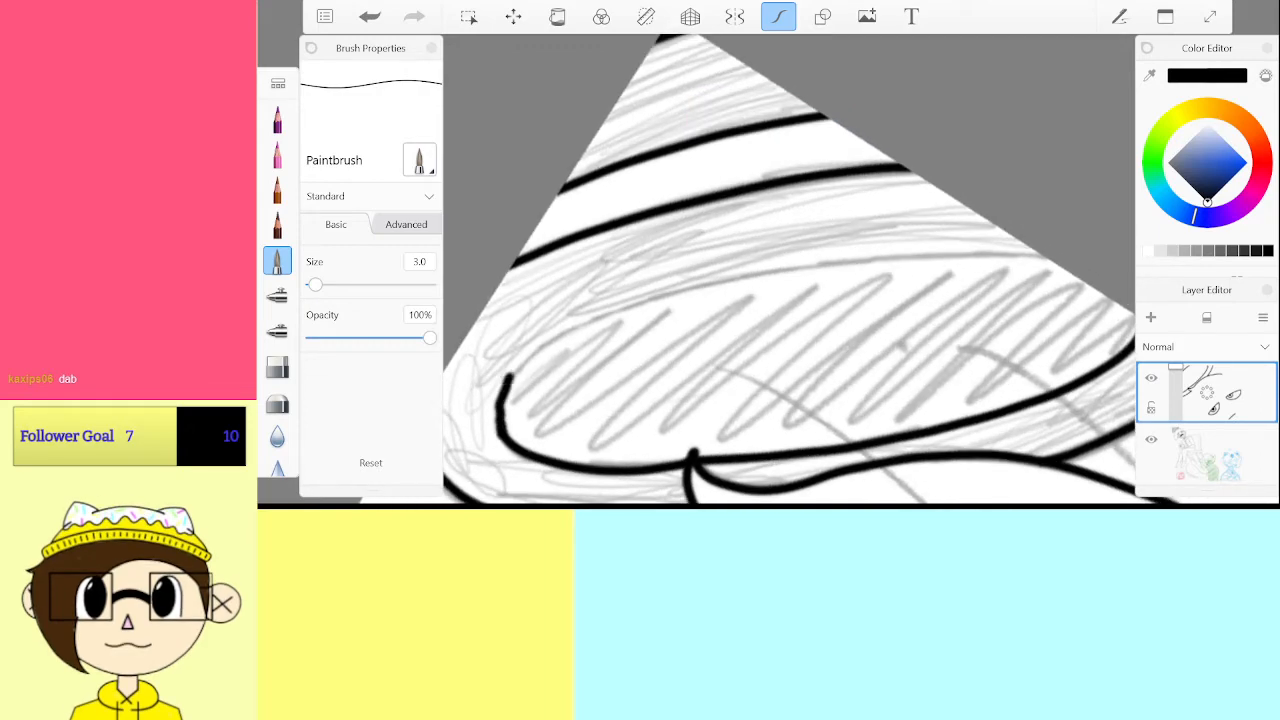
Ink the hatched oval's long upper edge from the near rounded end to the canvas edge, replacing the first stroke
scroll(790, 270, "down", 2)
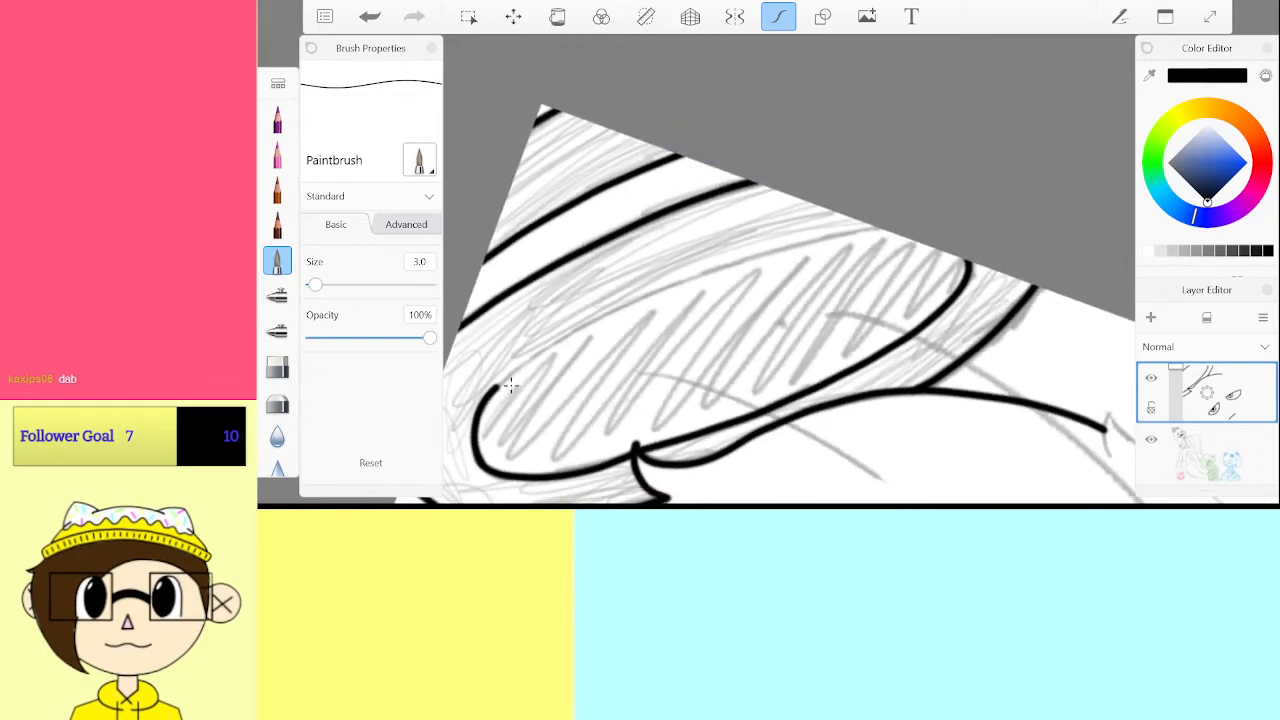
left_click_drag(652, 302, 880, 228)
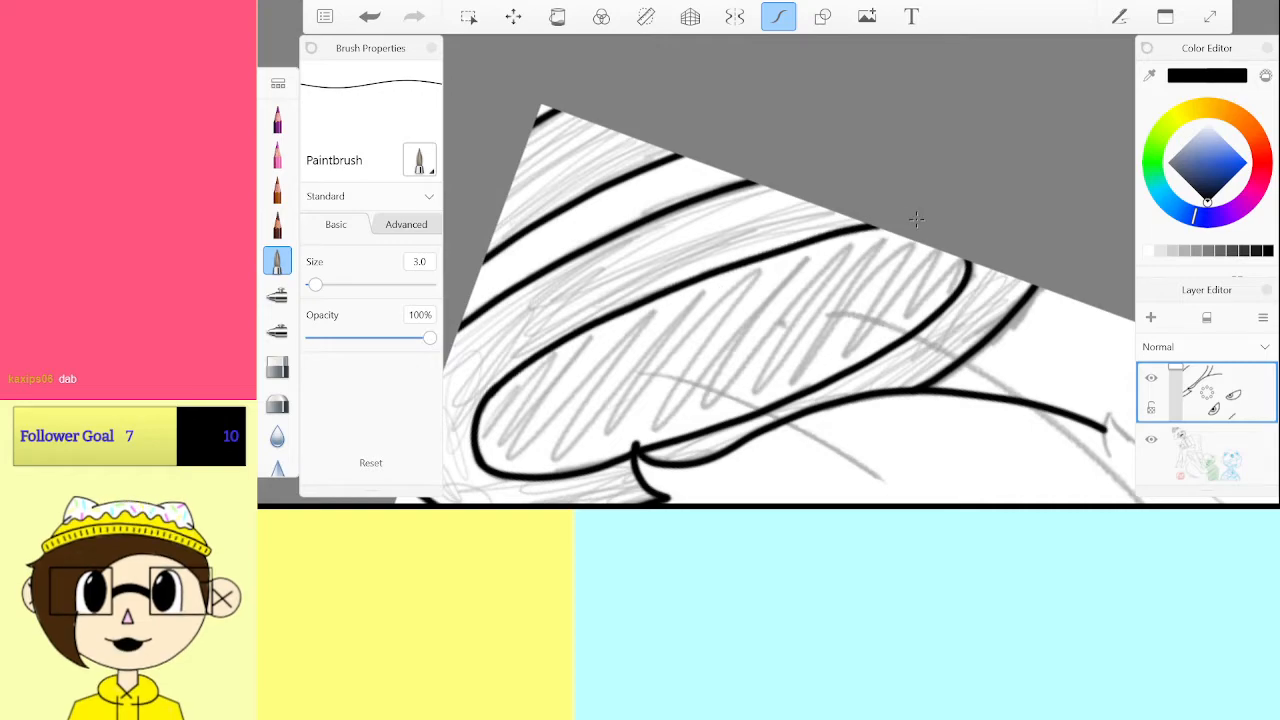
key("ctrl+z")
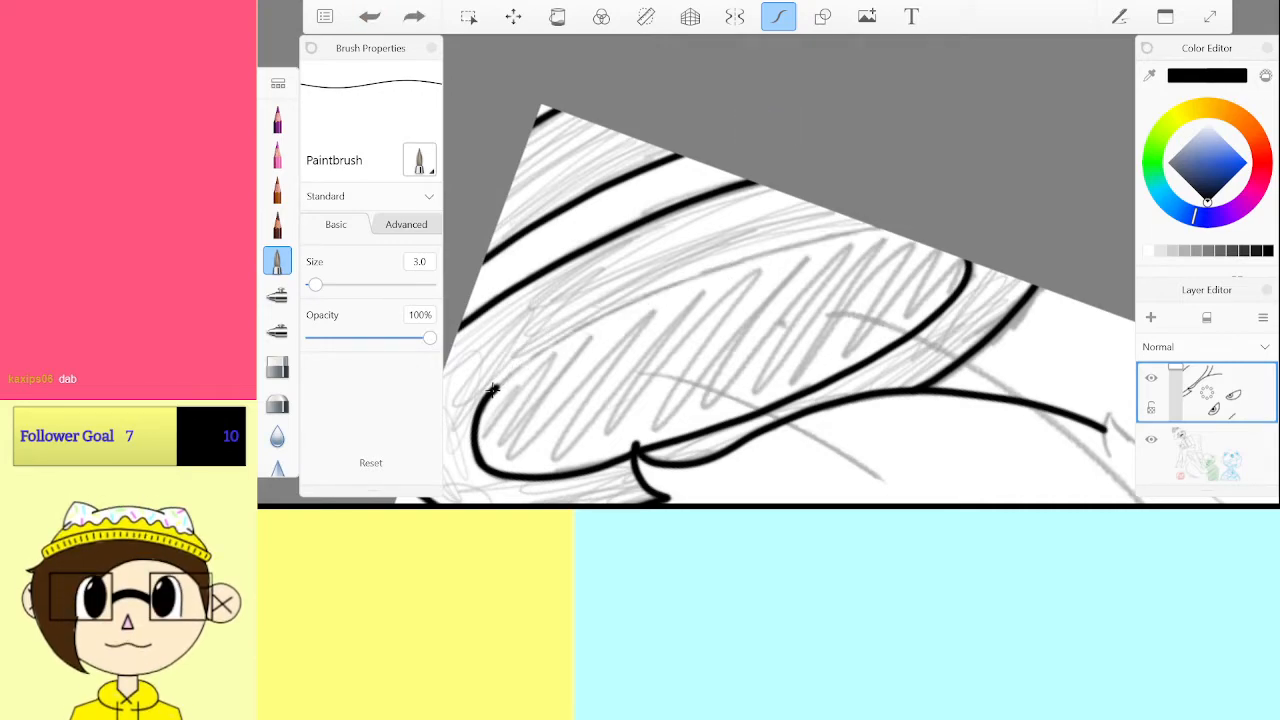
left_click_drag(535, 352, 655, 290)
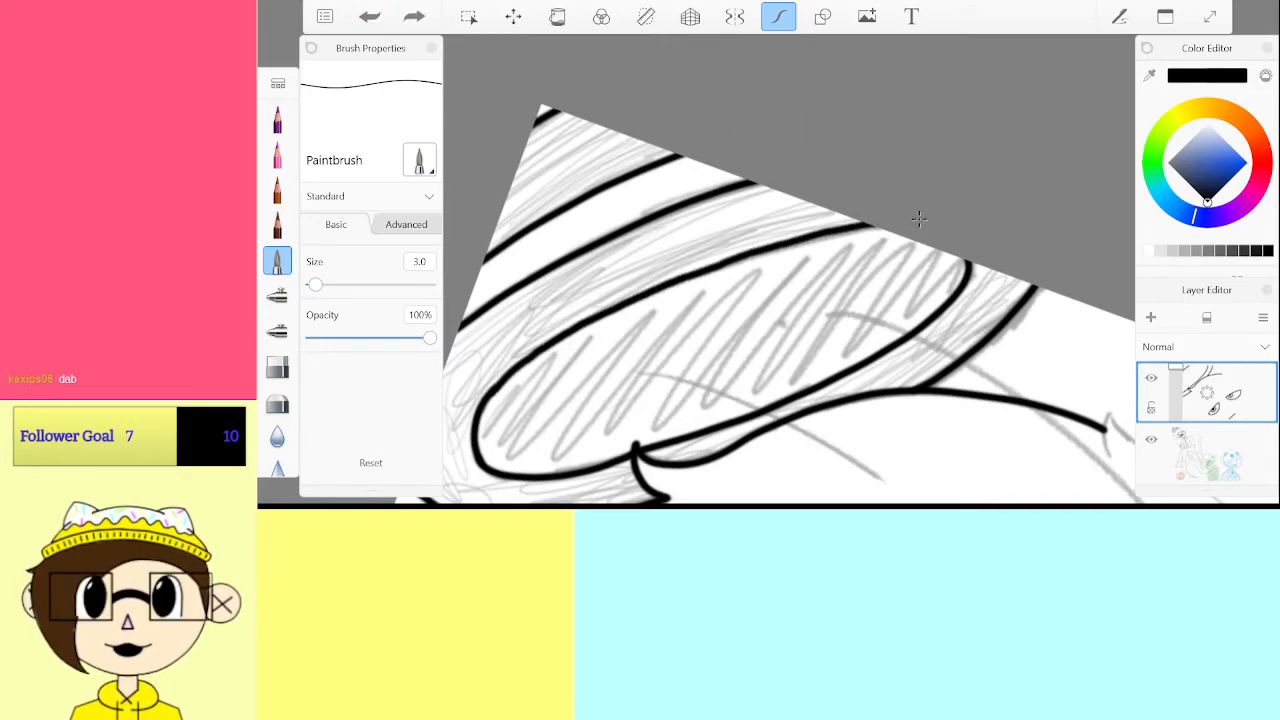
Ink the outer outline of the long swept hair from the notch under the hat brim down to its pointed tip
scroll(790, 270, "down", 5)
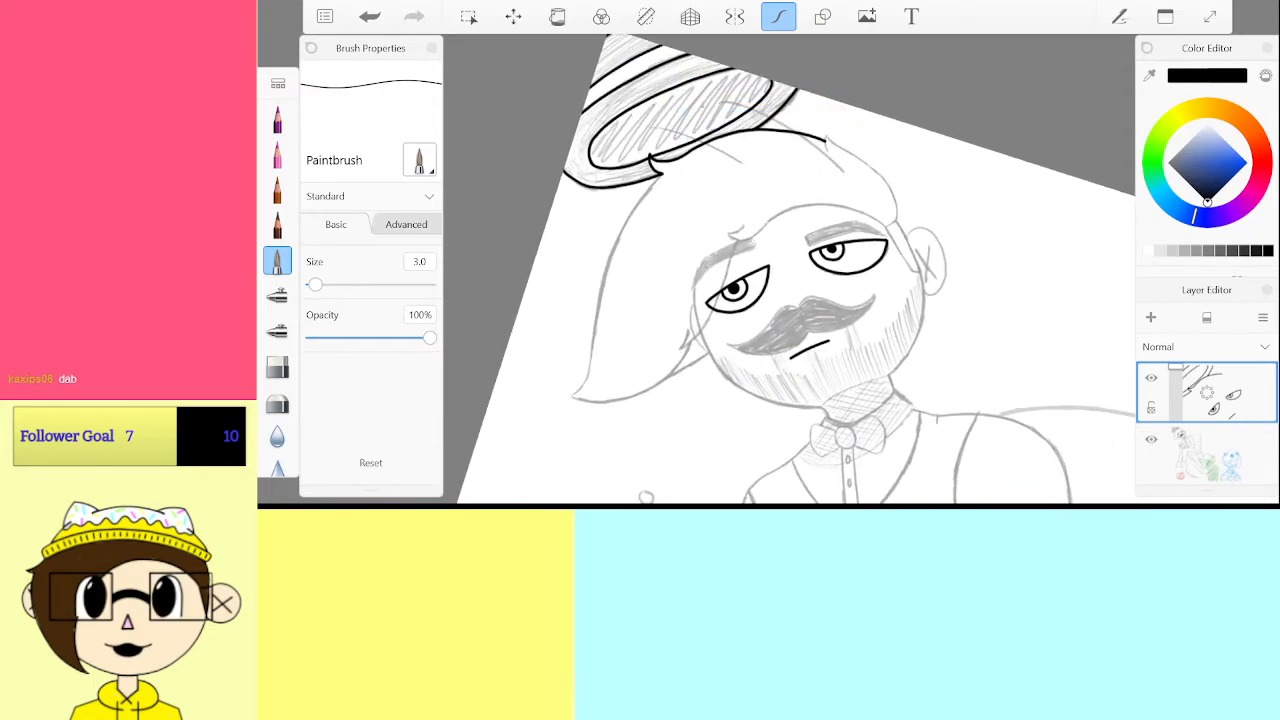
scroll(580, 165, "up", 5)
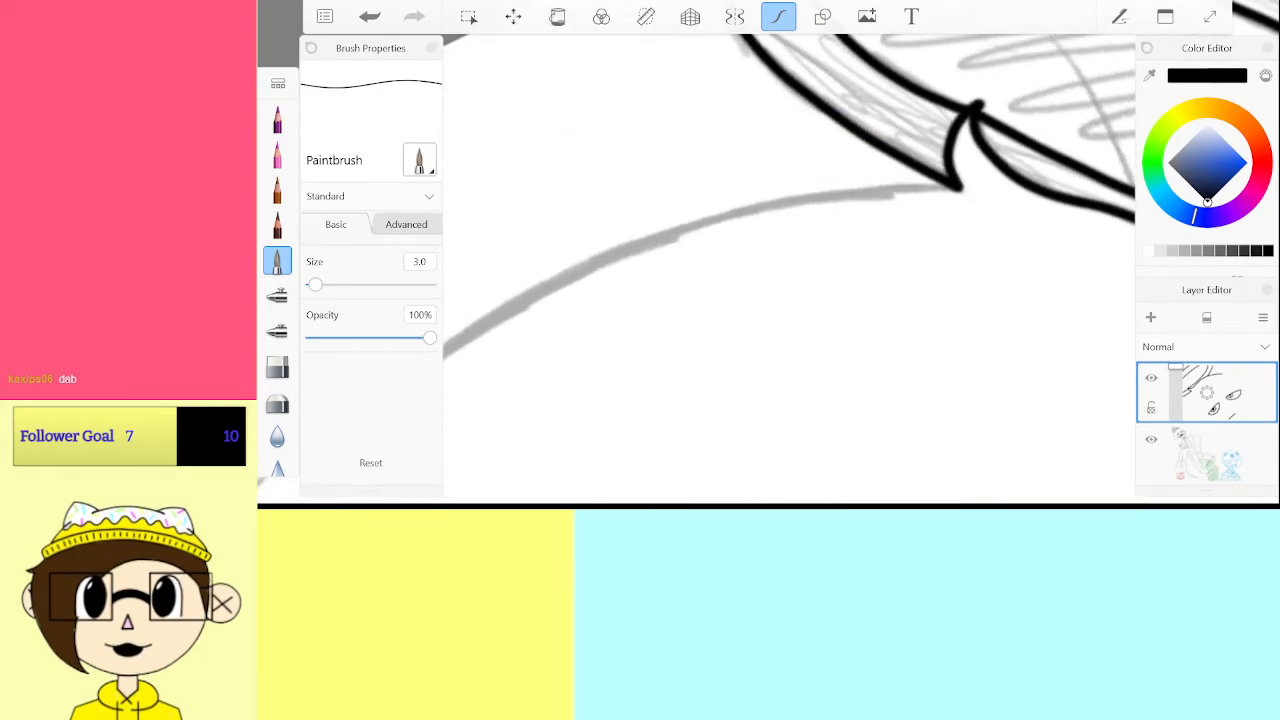
left_click_drag(957, 186, 920, 189)
left_click_drag(656, 238, 528, 299)
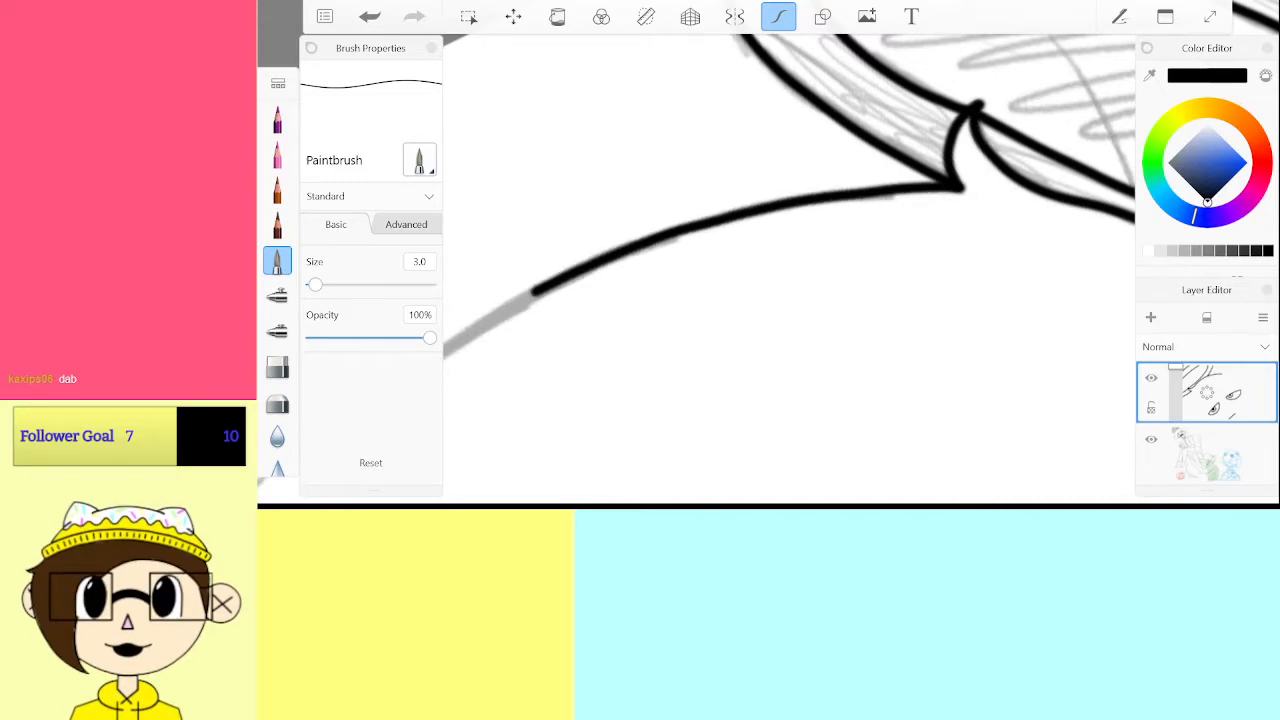
scroll(768, 270, "down", 3)
scroll(768, 270, "up", 5)
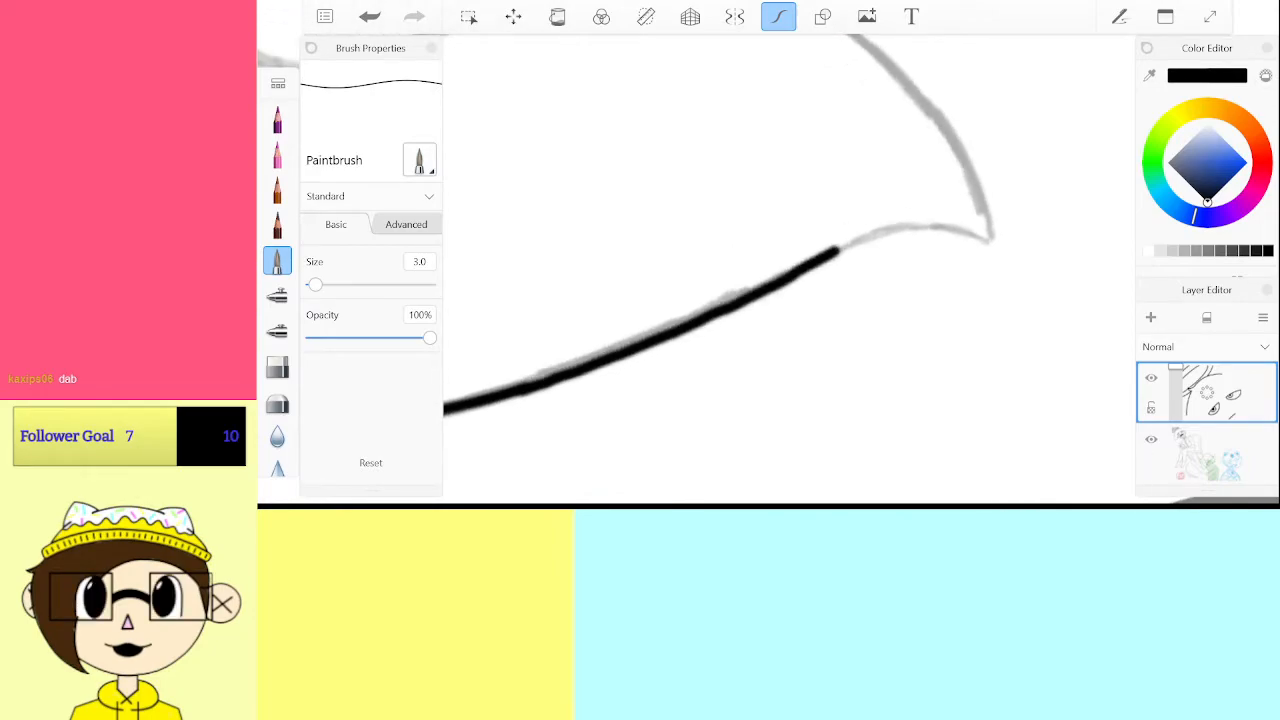
Ink the lower edge of the swept hair from its pointed tip back to the small tuft beside the face, replacing the first stroke
scroll(768, 270, "down", 4)
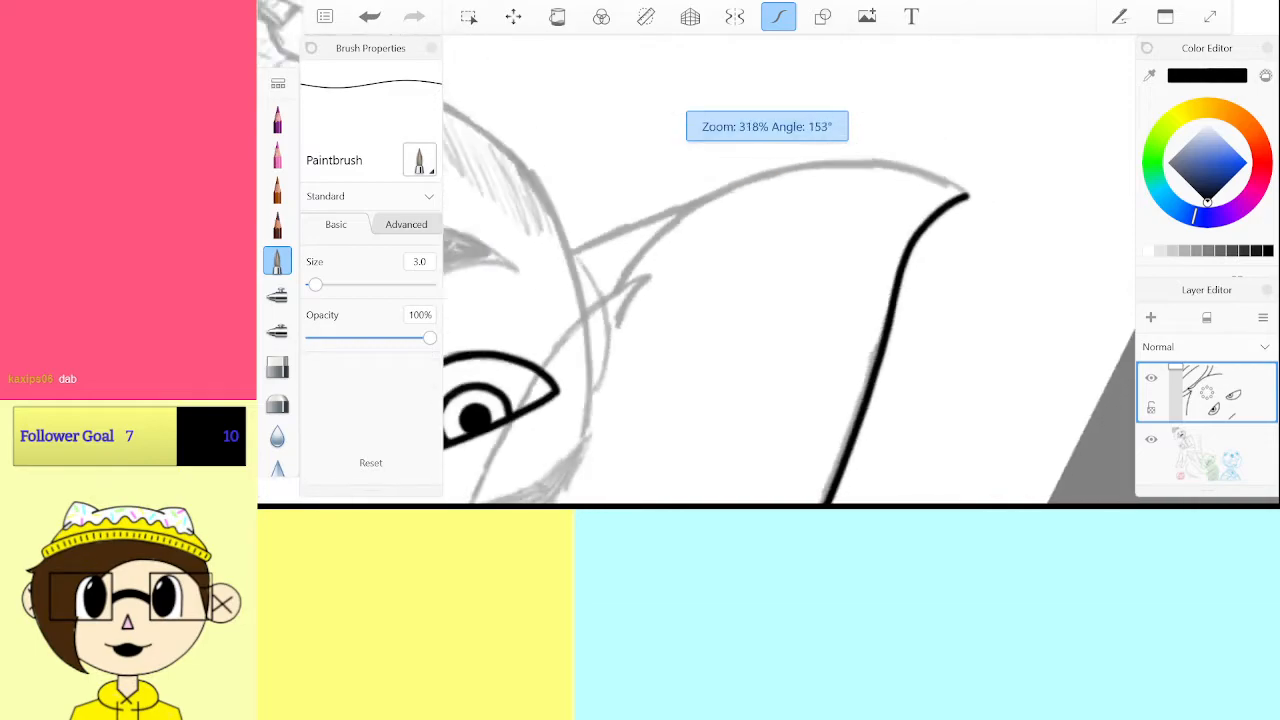
scroll(768, 270, "up", 3)
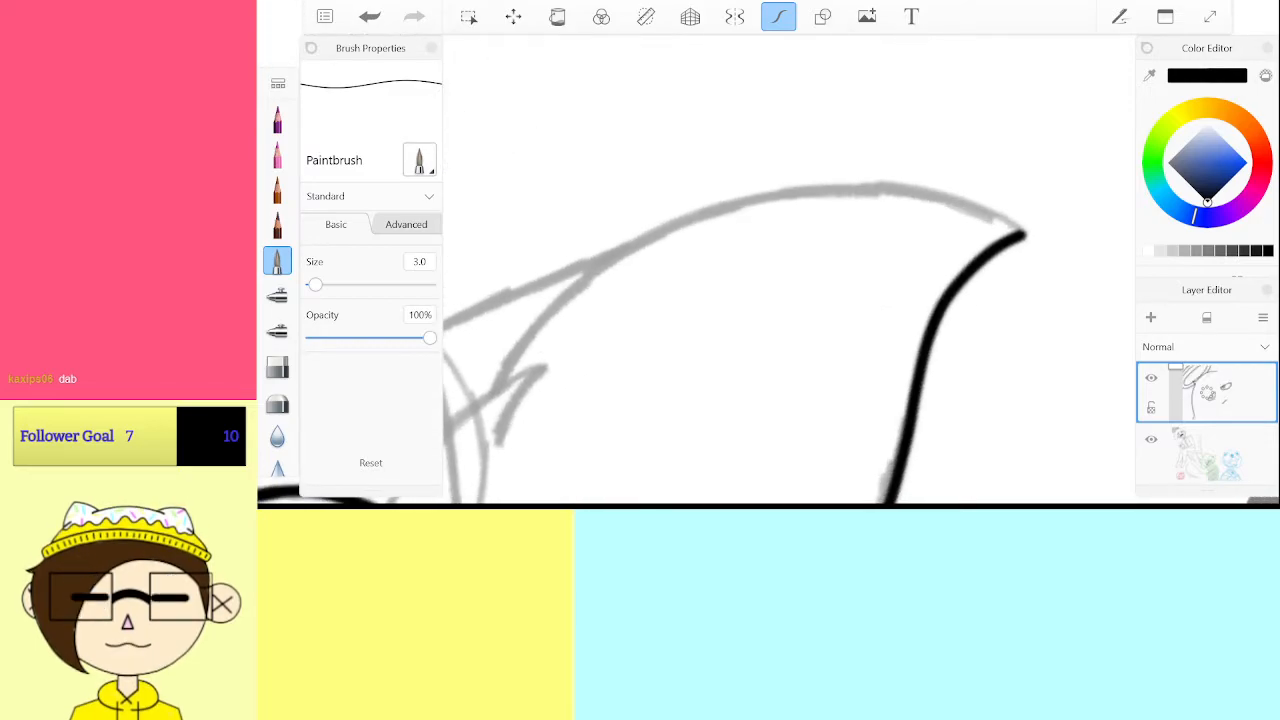
scroll(768, 270, "up", 2)
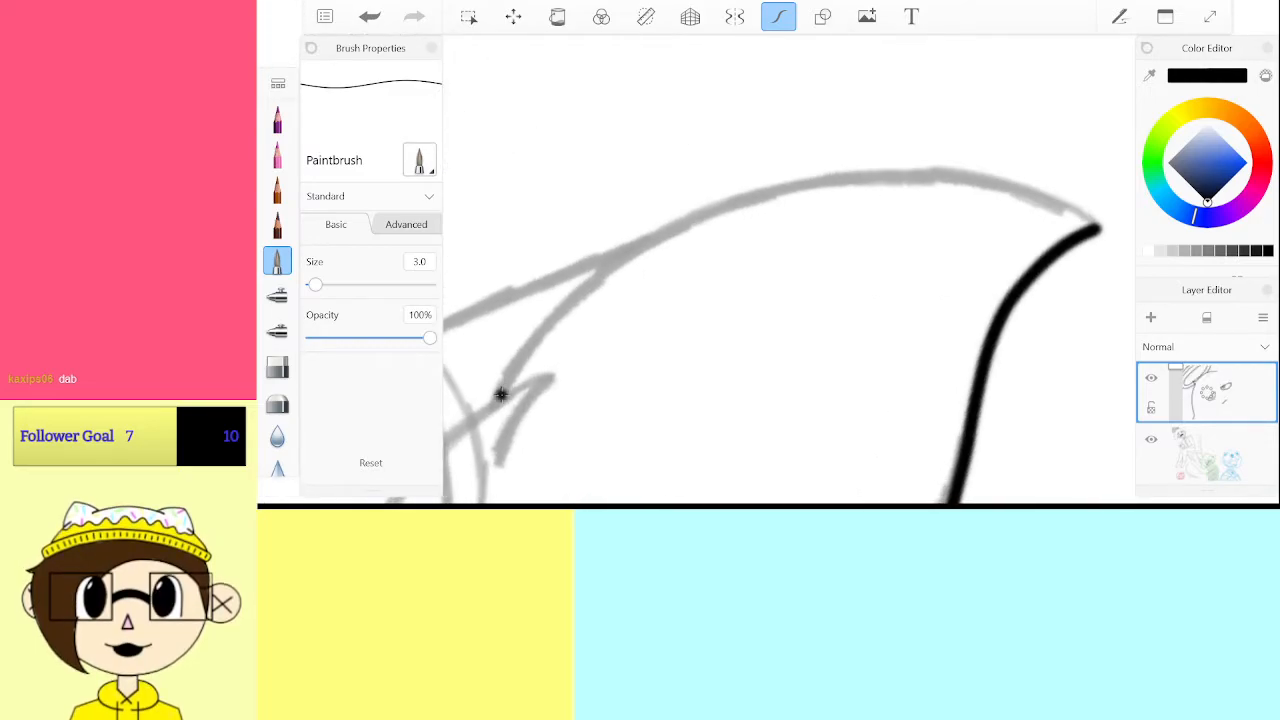
left_click_drag(660, 228, 820, 175)
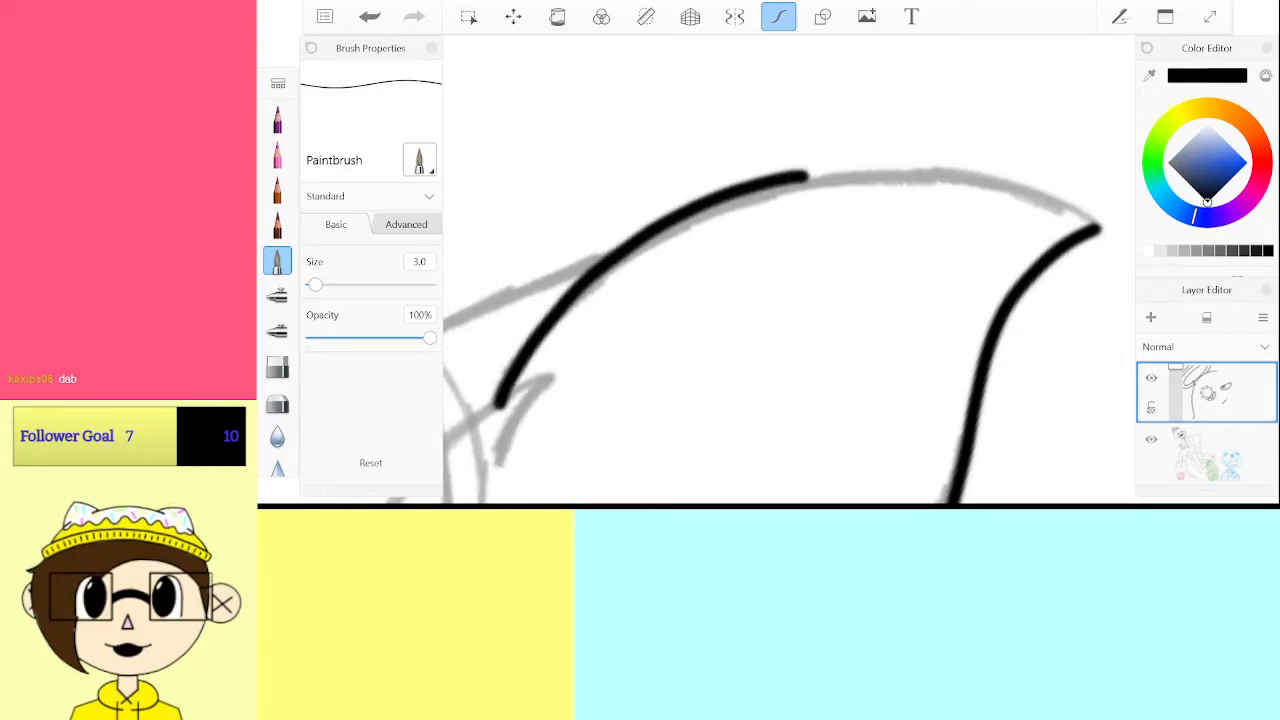
key("ctrl+z")
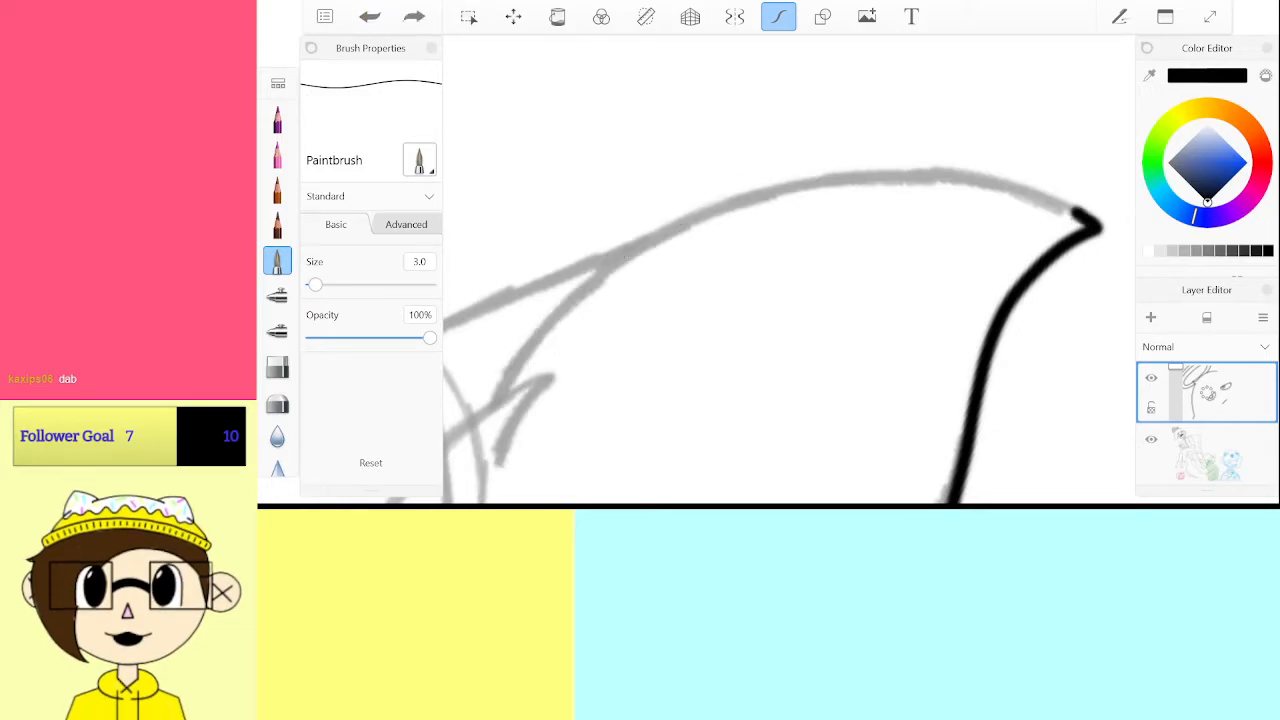
left_click_drag(1098, 228, 965, 175)
left_click_drag(812, 178, 660, 228)
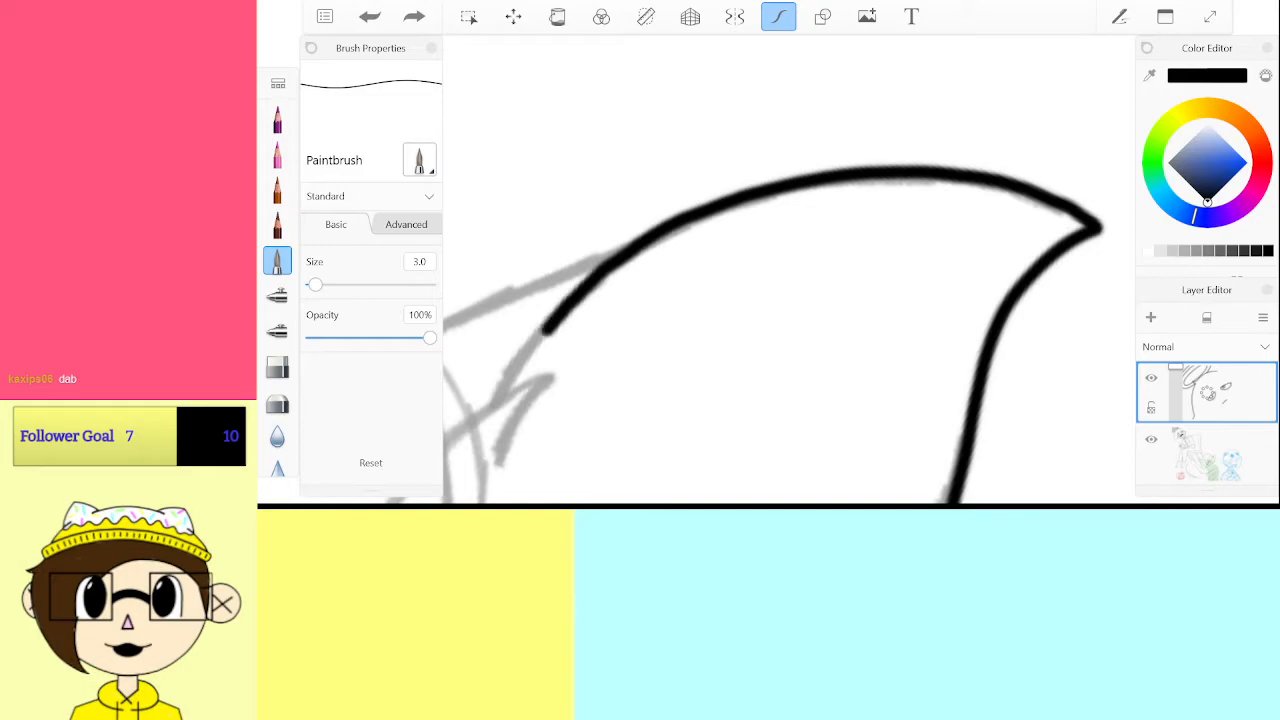
mouse_move(512, 388)
left_mouse_down()
mouse_move(606, 300)
mouse_move(832, 208)
left_mouse_up()
mouse_move(723, 290)
left_mouse_down()
mouse_move(823, 255)
mouse_move(890, 242)
left_mouse_up()
key("ctrl+z")
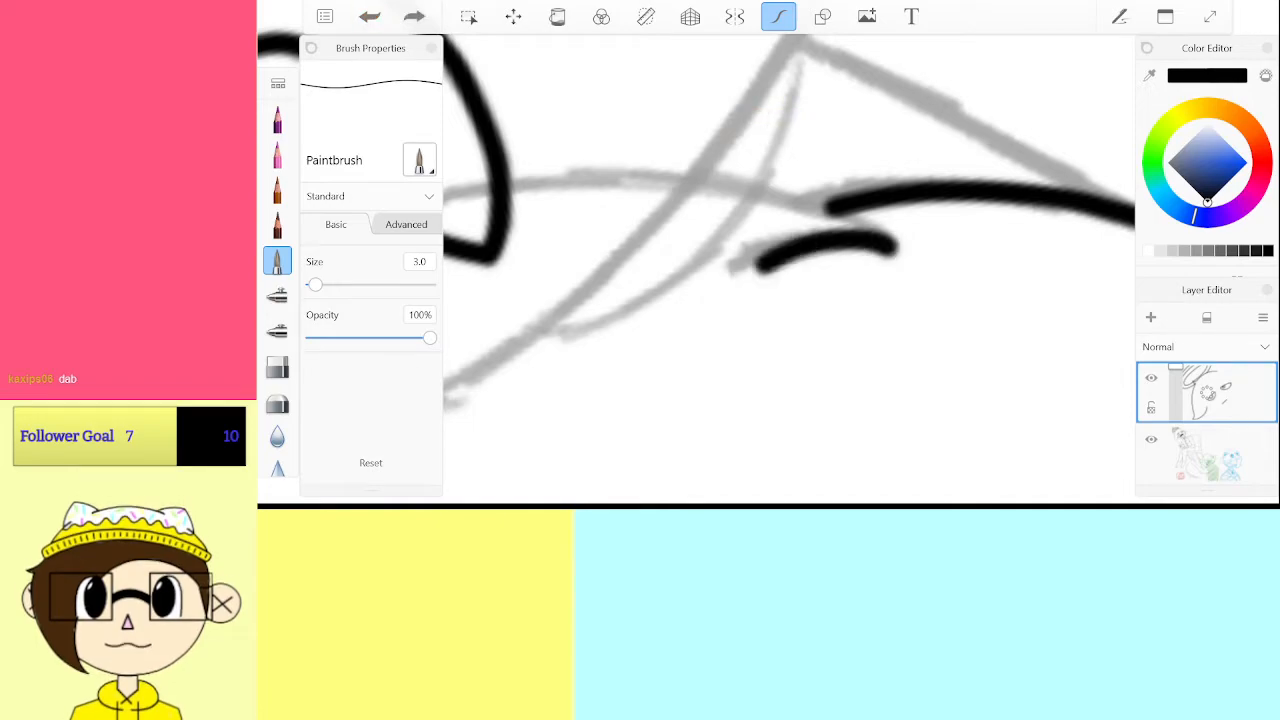
left_click_drag(828, 208, 728, 296)
scroll(789, 268, "up", 3)
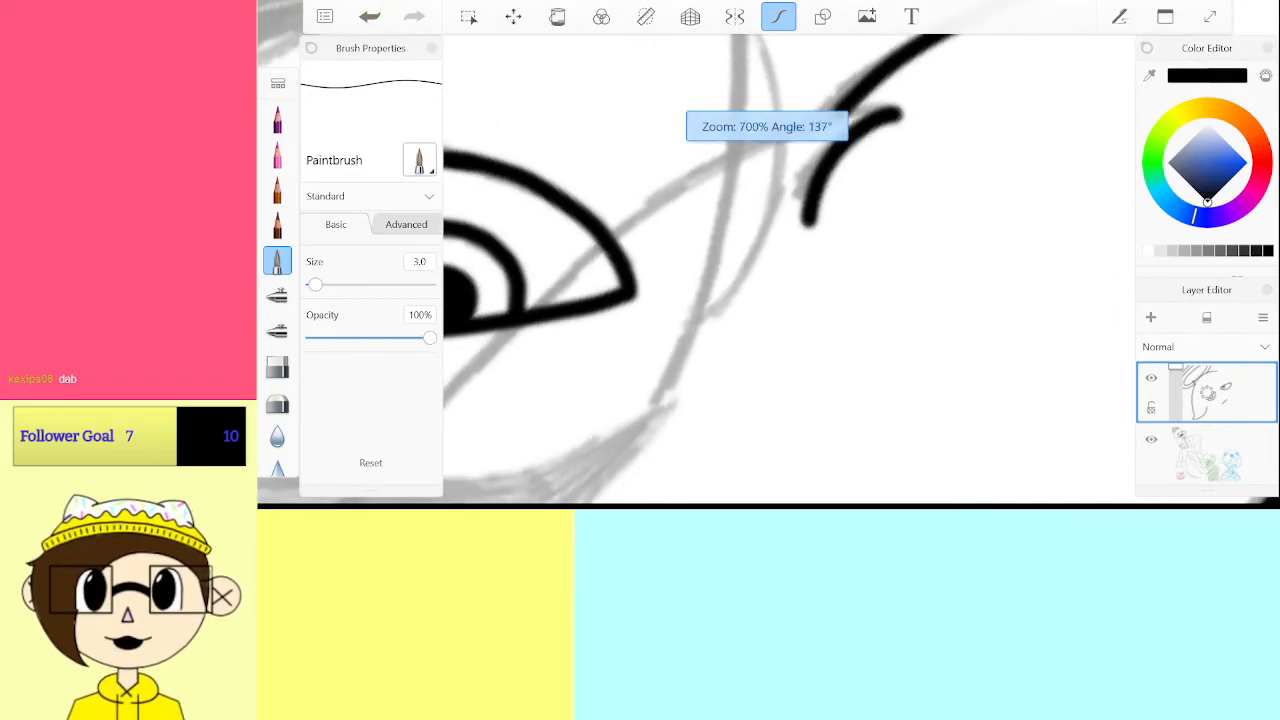
scroll(789, 268, "down", 2)
scroll(789, 268, "down", 3)
key("ctrl+z")
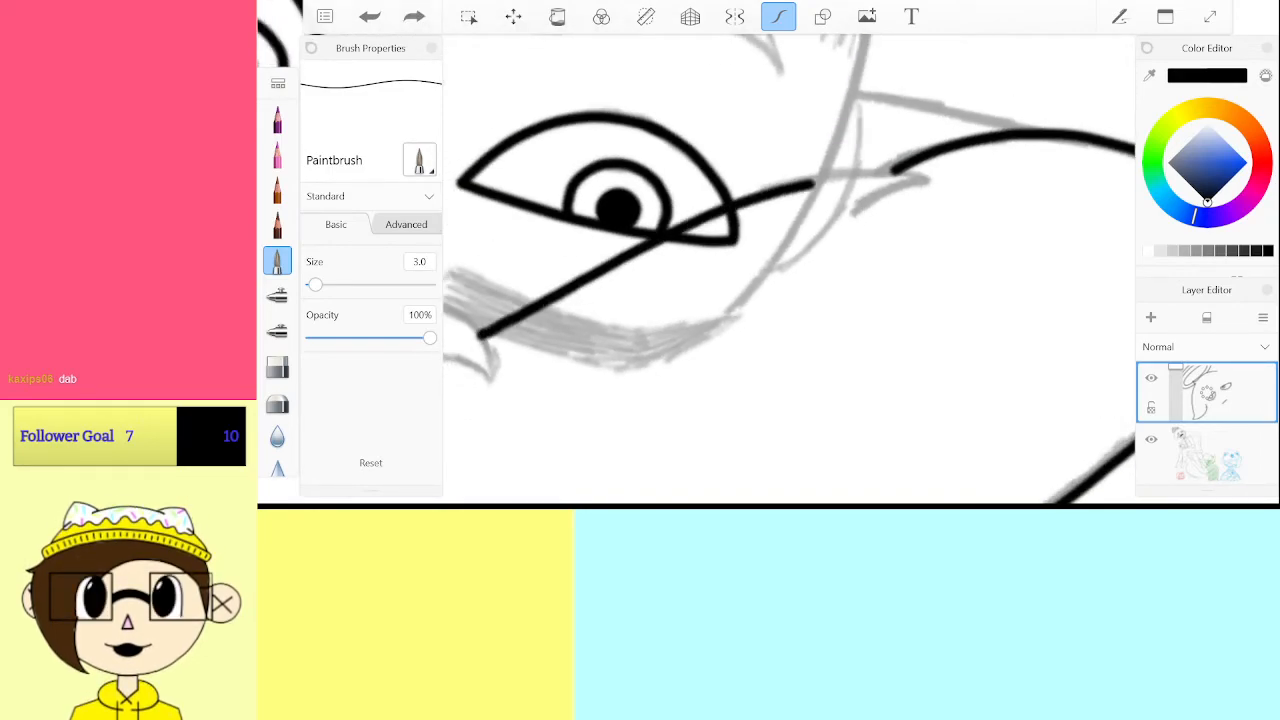
scroll(789, 268, "up", 3)
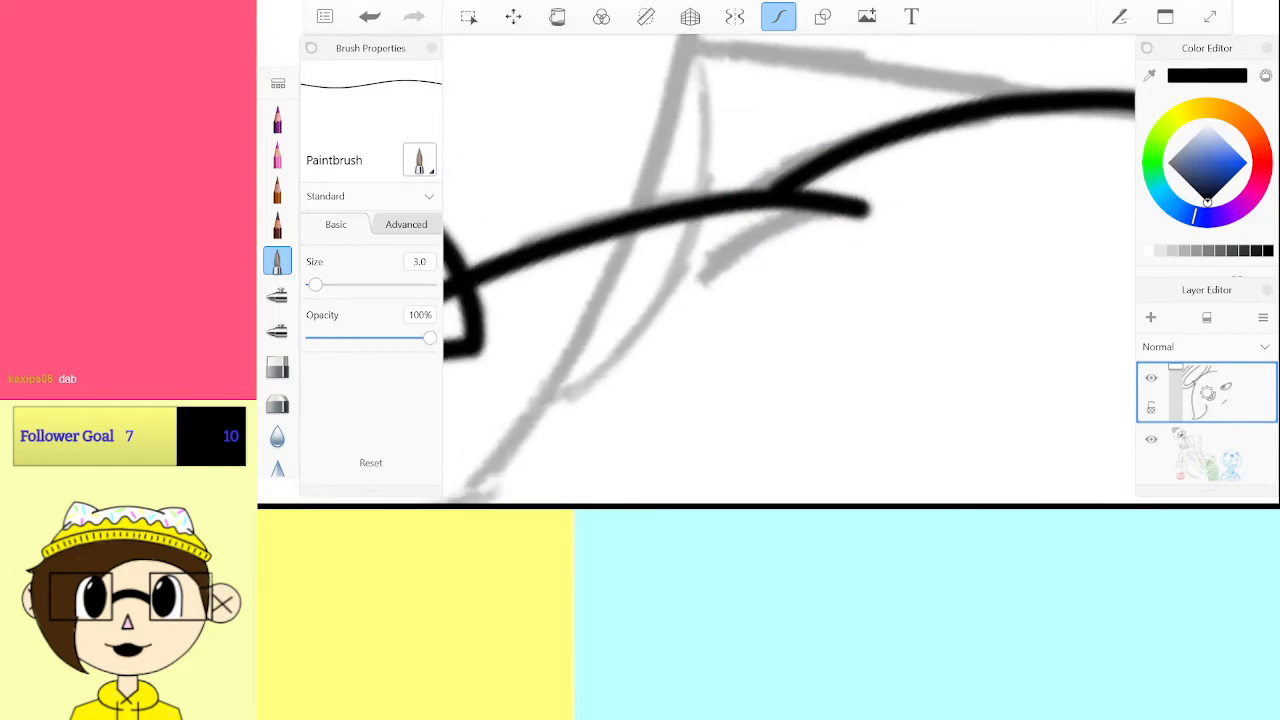
key("ctrl+z")
Ink the hair lock from the forehead tuft across the eye to the swept hair, and close its small hooked tip
scroll(789, 268, "down", 5)
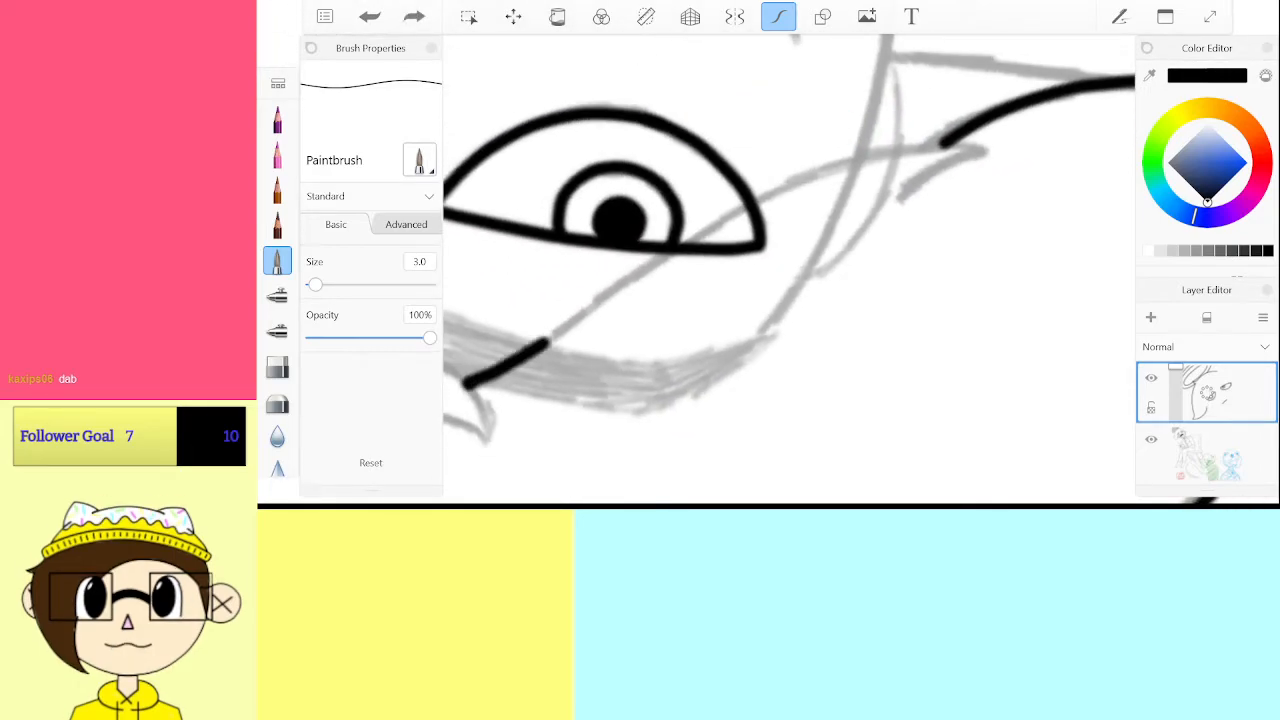
left_click_drag(547, 343, 665, 255)
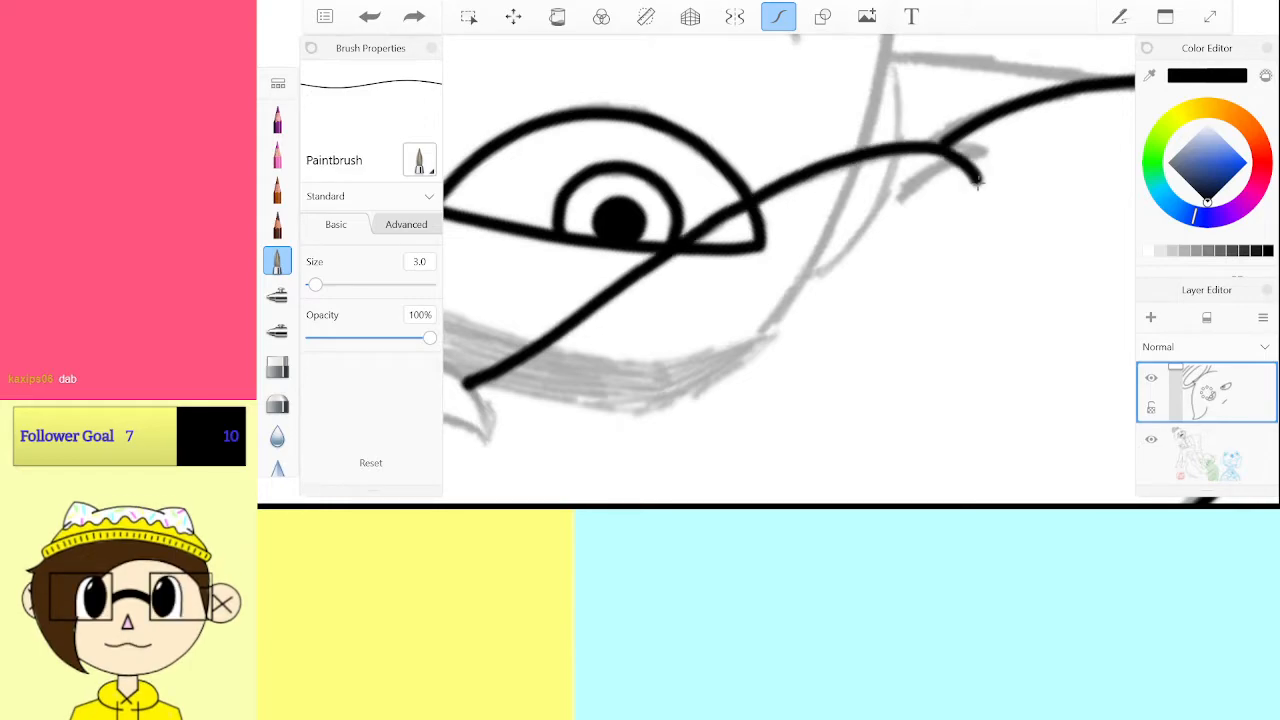
scroll(978, 180, "up", 3)
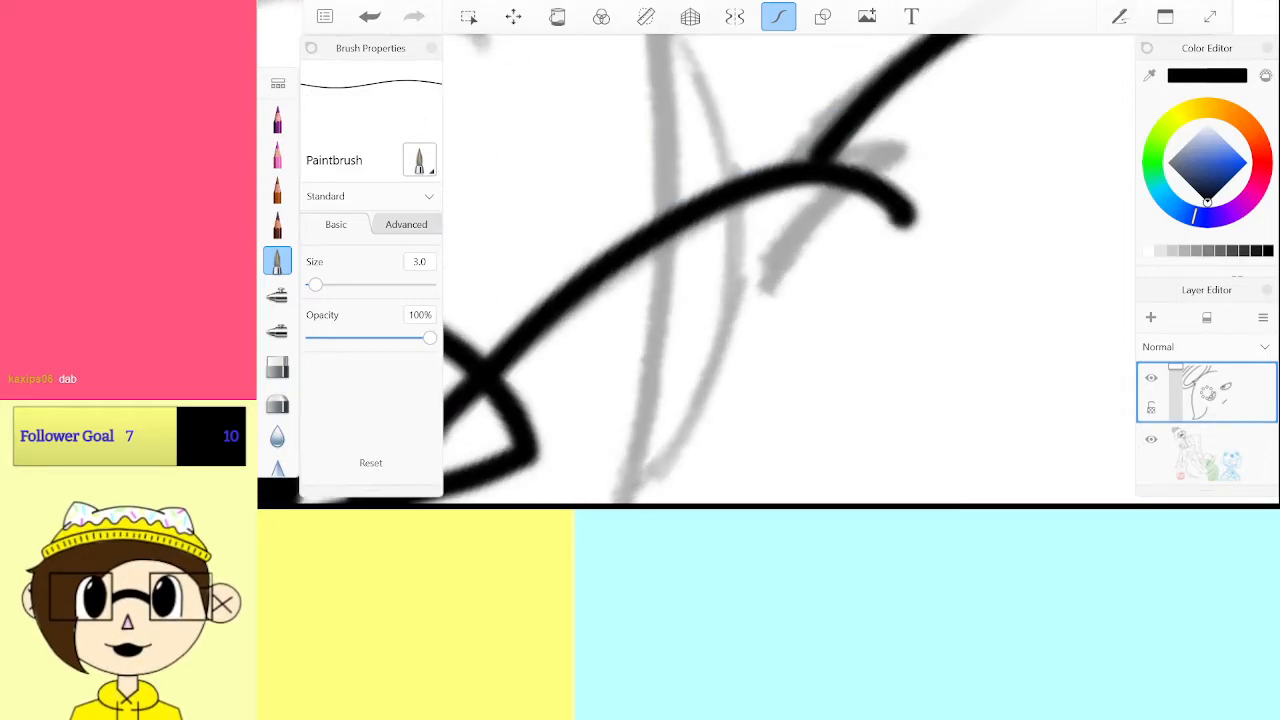
left_click_drag(898, 210, 783, 318)
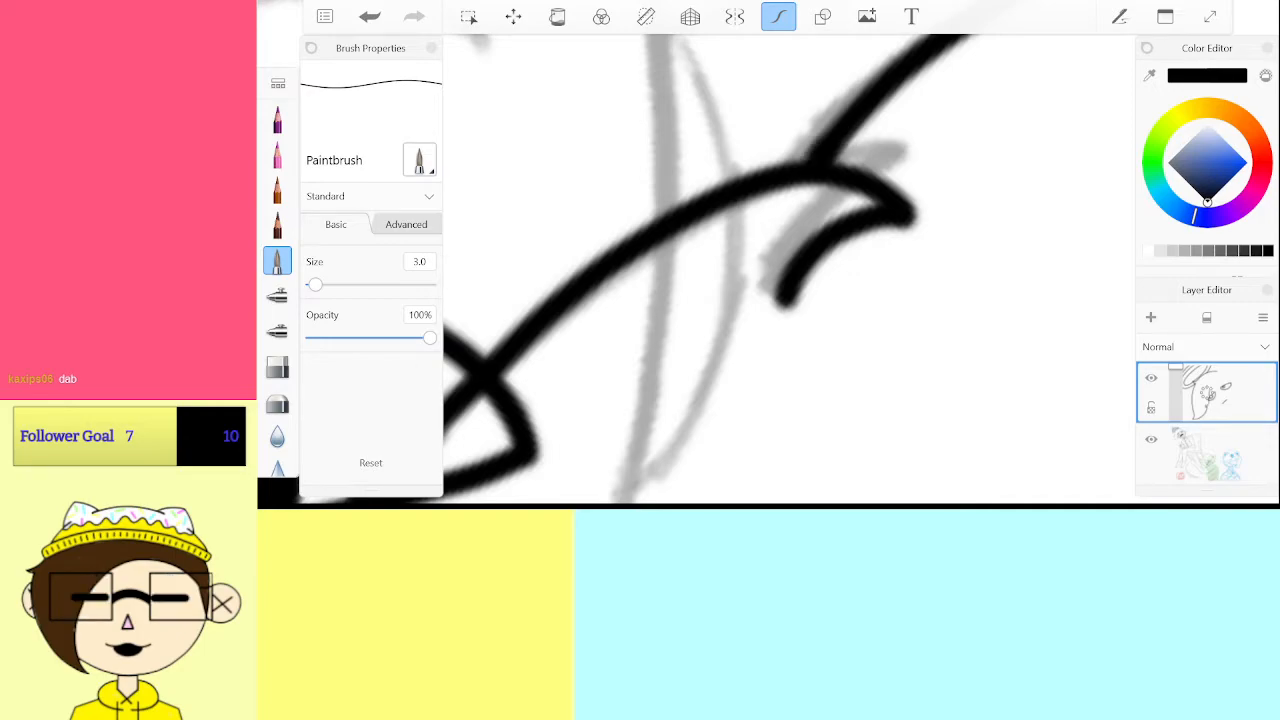
scroll(790, 270, "down", 8)
Ink the short curved stroke of the forehead tuft across the upper end of the hair lock
scroll(790, 270, "up", 3)
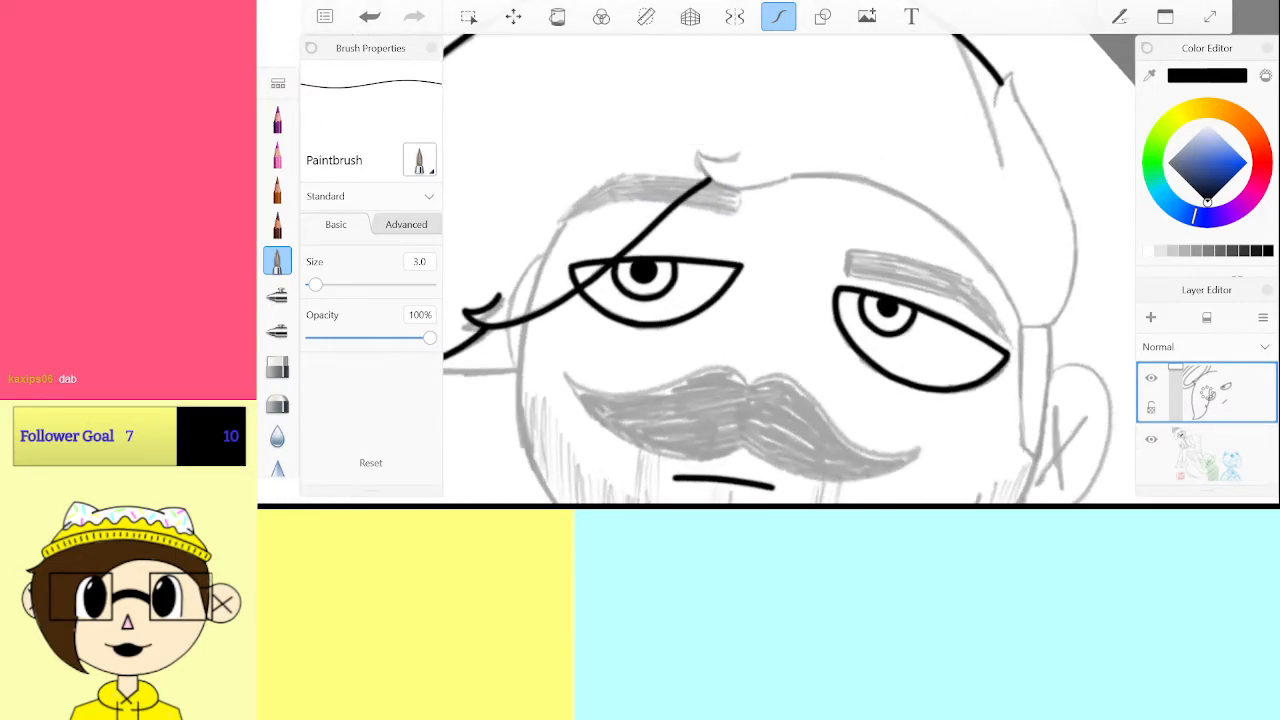
scroll(765, 200, "up", 5)
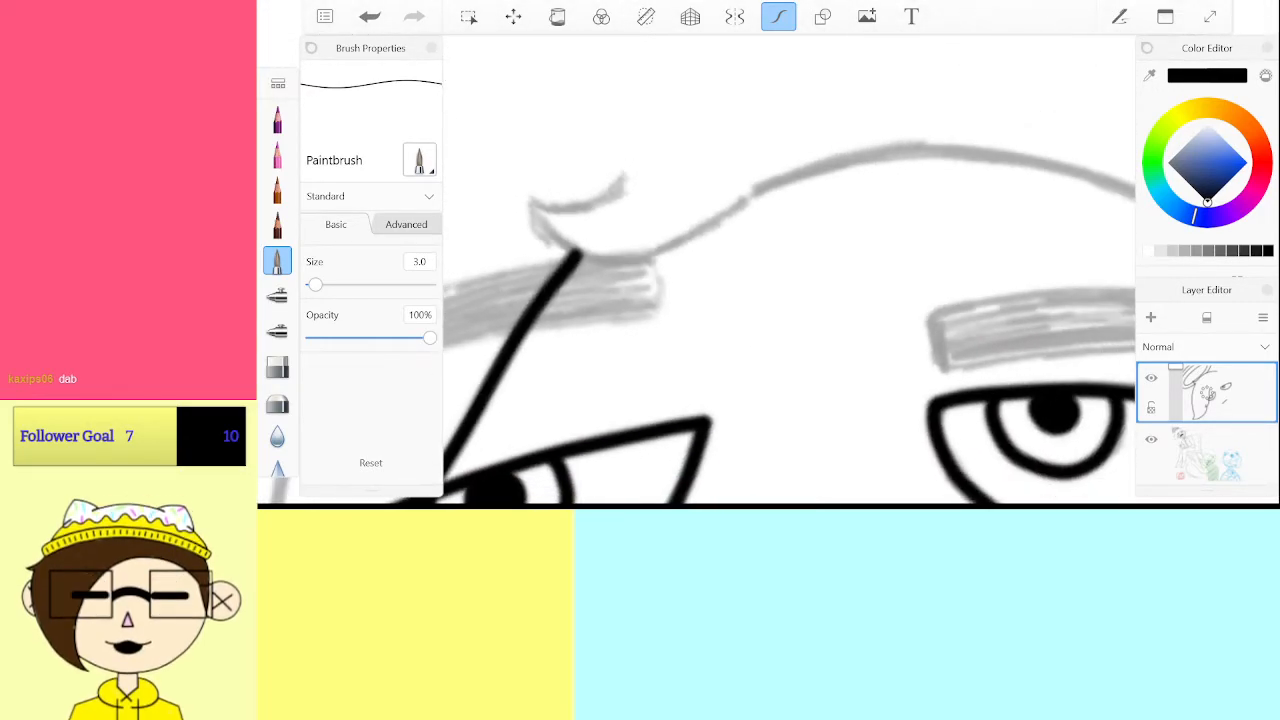
scroll(790, 270, "up", 2)
scroll(790, 270, "down", 5)
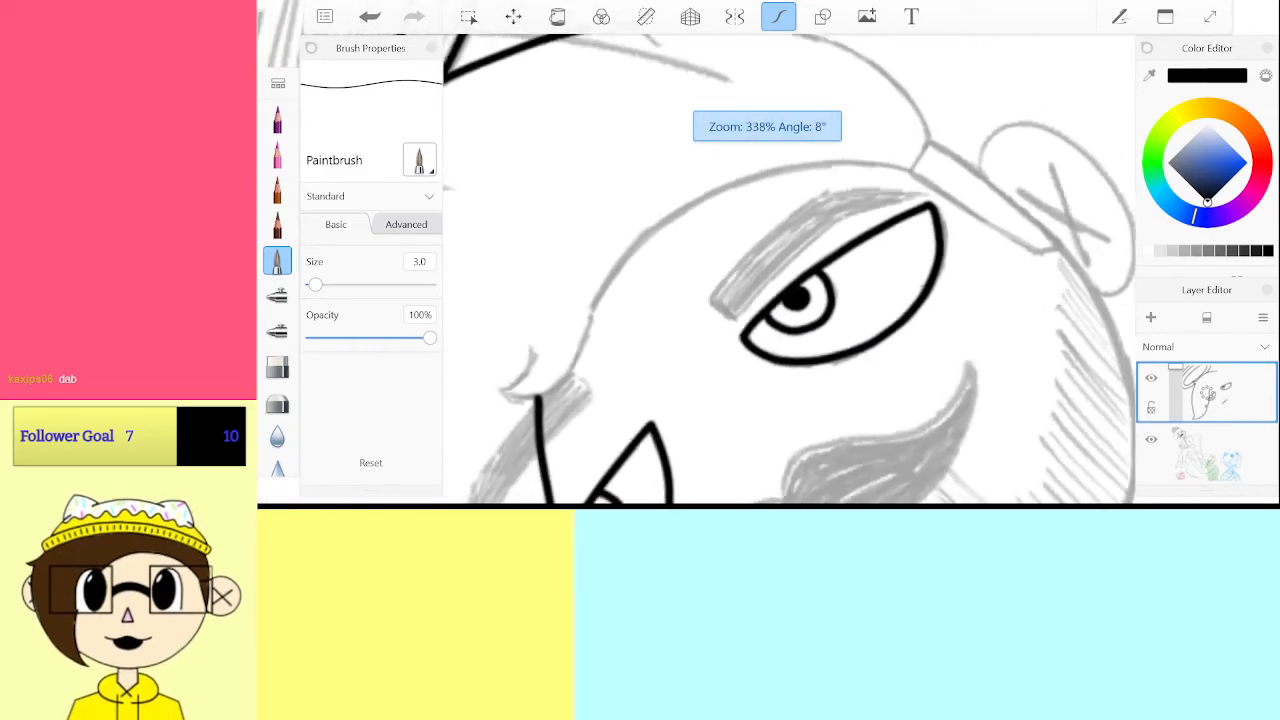
scroll(640, 270, "up", 8)
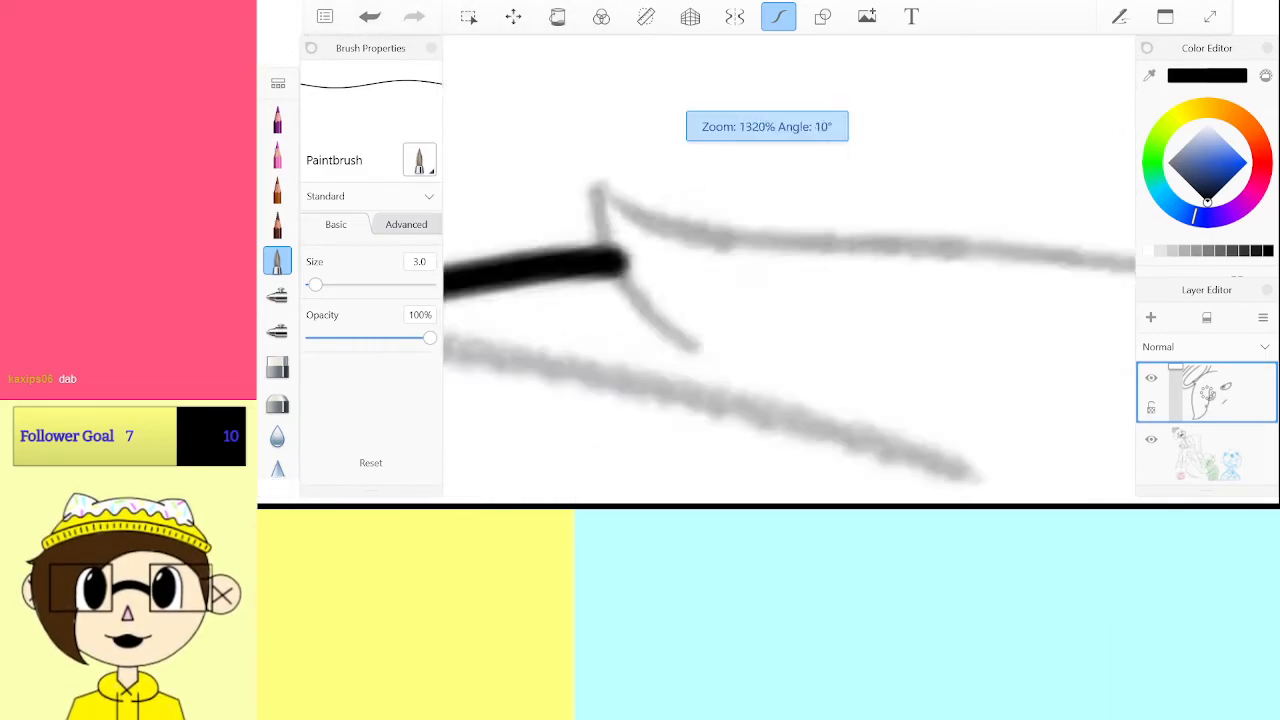
mouse_move(540, 395)
left_mouse_down()
mouse_move(668, 236)
mouse_move(795, 212)
left_mouse_up()
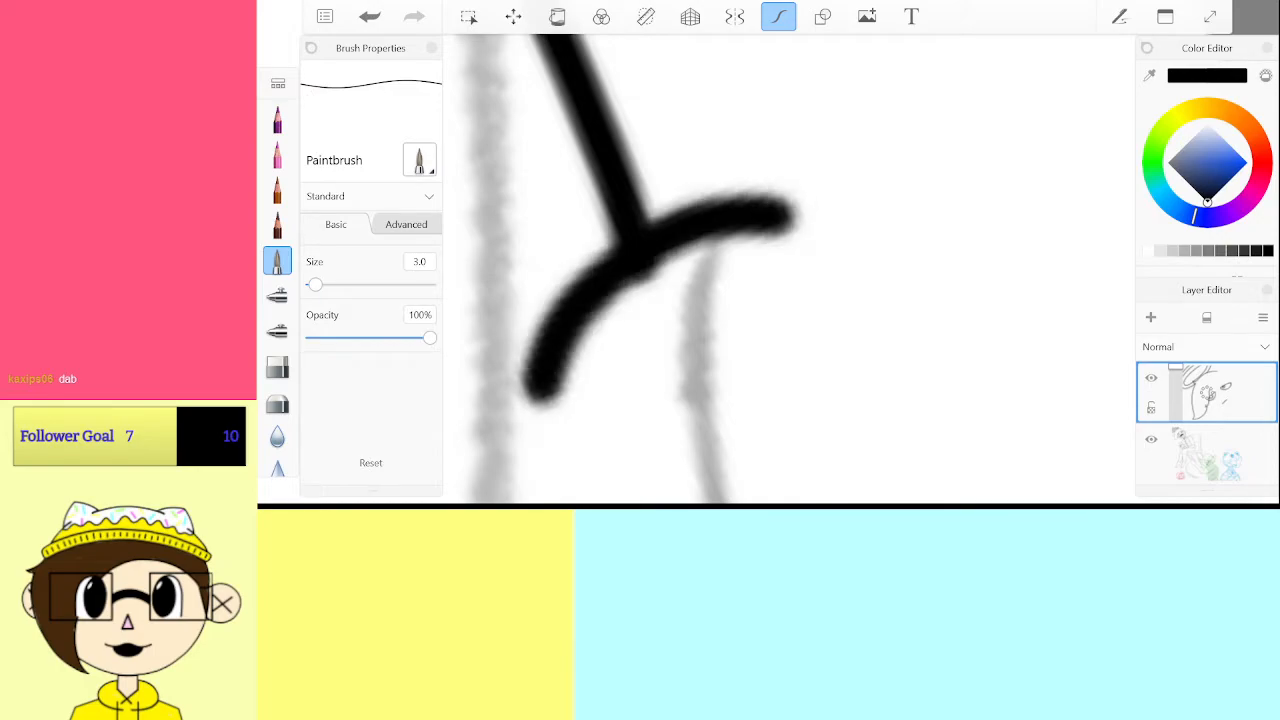
Redo the short curved tuft stroke across the end of the hair line on the back of the head
key("ctrl+z")
mouse_move(550, 408)
left_mouse_down()
mouse_move(647, 258)
mouse_move(829, 207)
mouse_move(785, 202)
mouse_move(805, 204)
mouse_move(552, 370)
left_mouse_up()
key("ctrl+z")
scroll(767, 270, "down", 5)
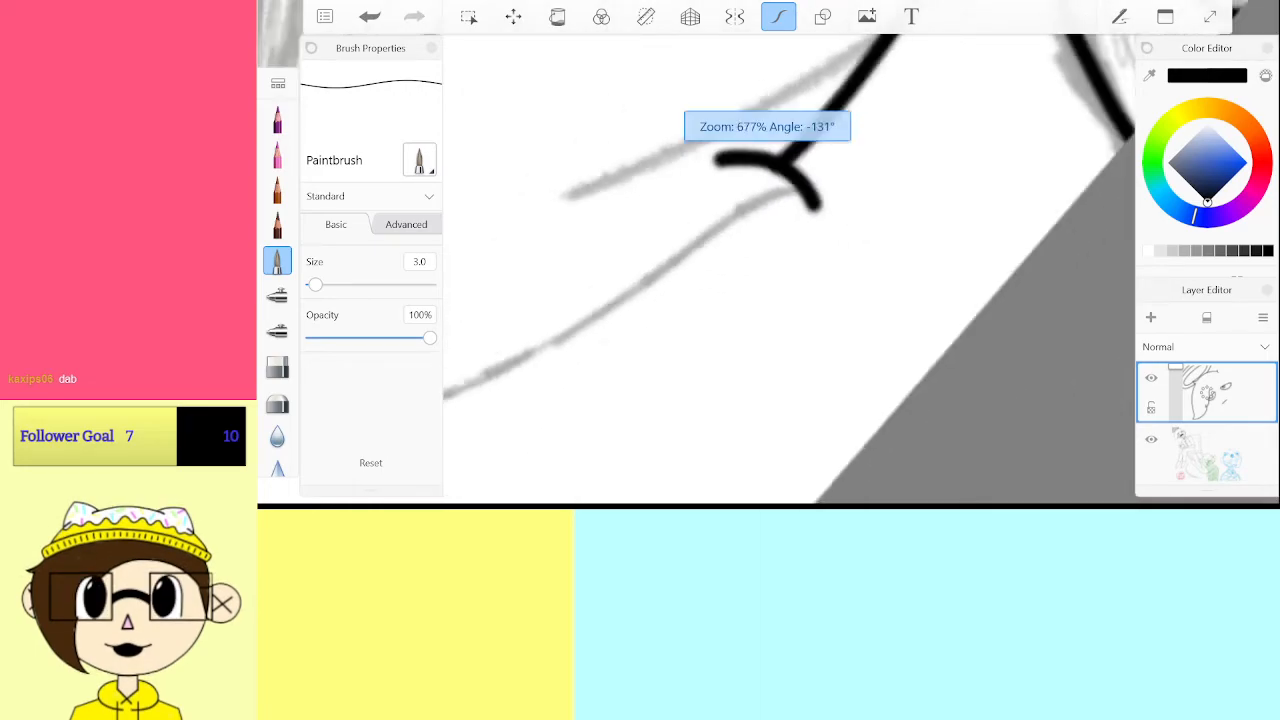
scroll(767, 270, "down", 5)
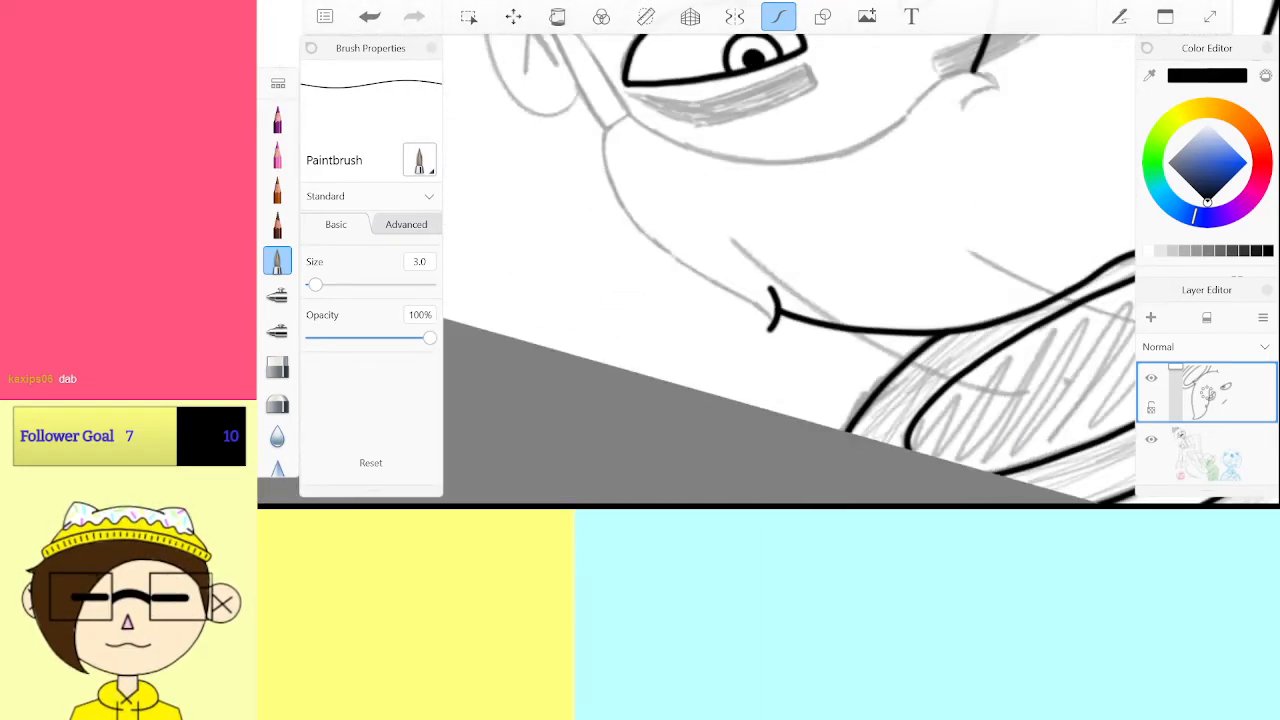
Ink the back contour of the hair from the tuft to the sideburn, replacing the first stroke, and add the sideburn's short upper edge
scroll(767, 270, "up", 5)
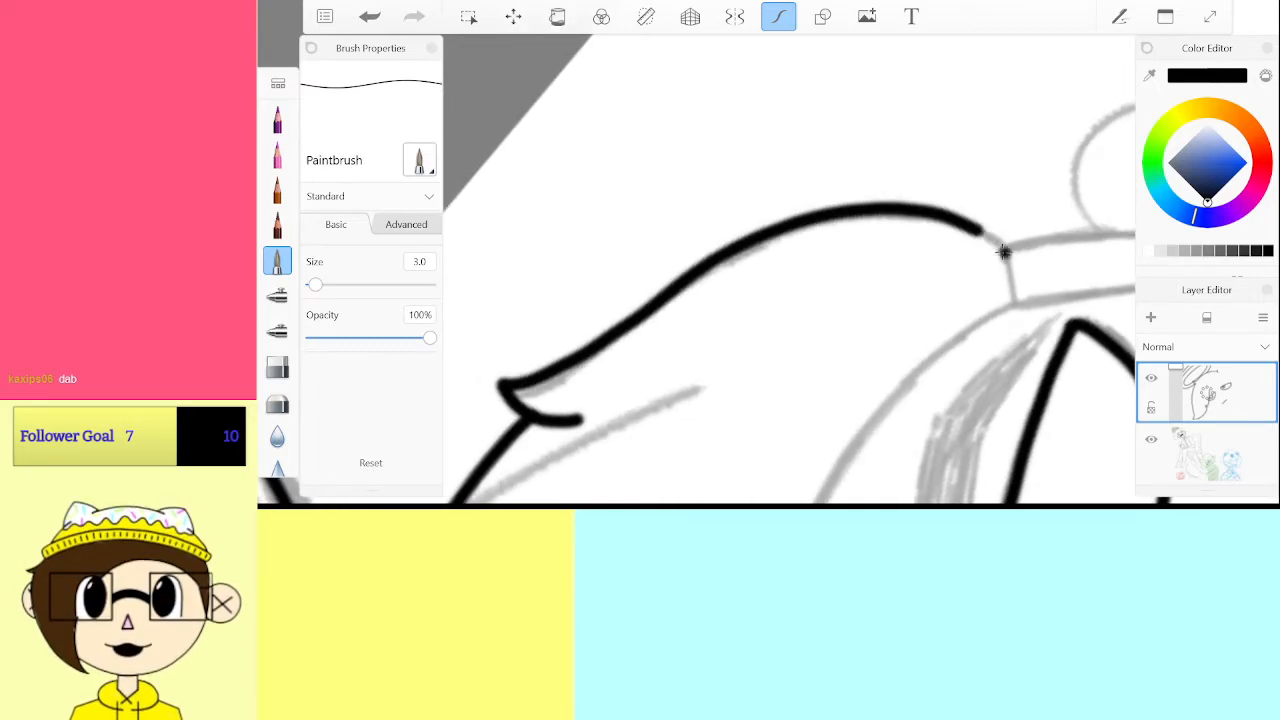
key("ctrl+z")
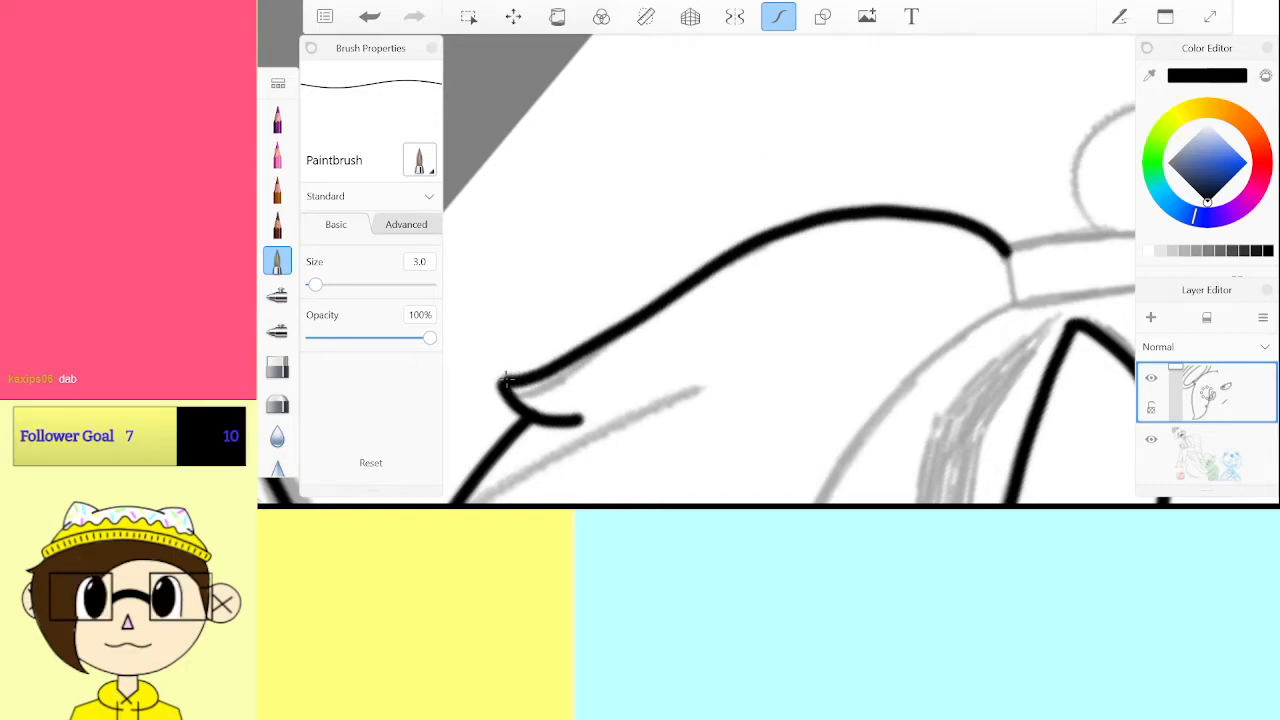
scroll(790, 270, "down", 3)
scroll(790, 270, "up", 5)
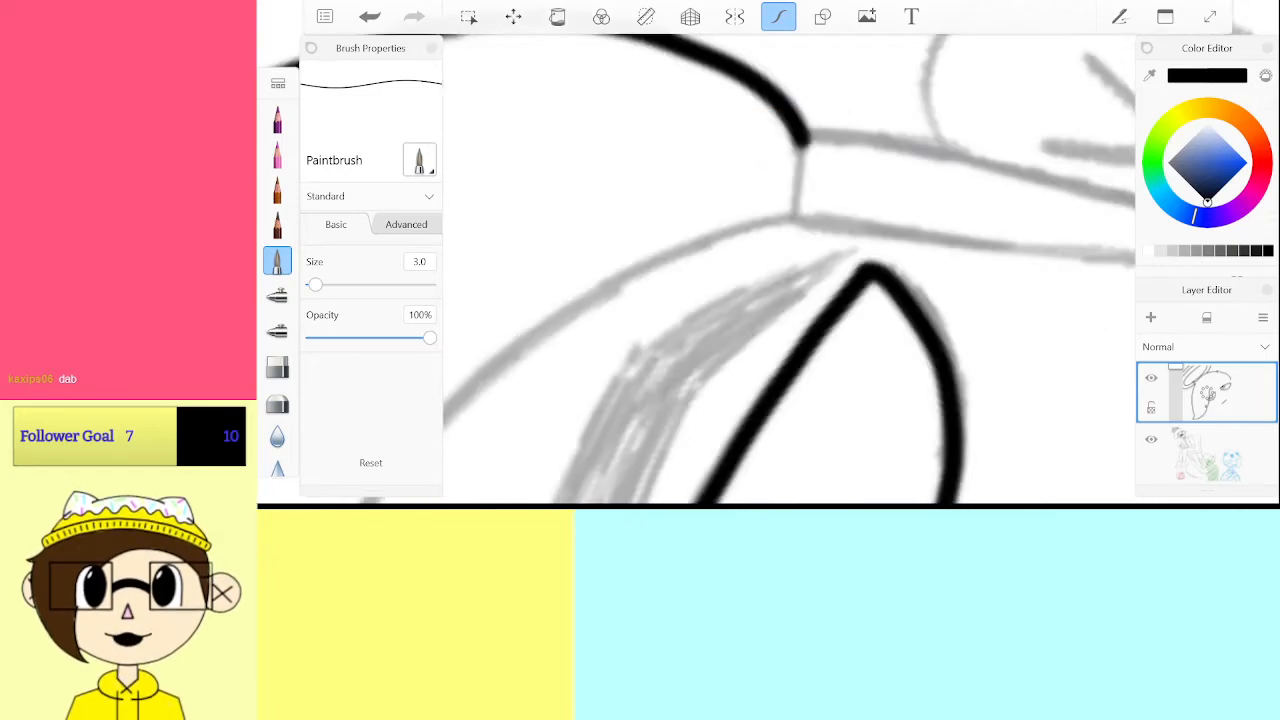
scroll(790, 270, "up", 3)
left_click_drag(578, 261, 737, 264)
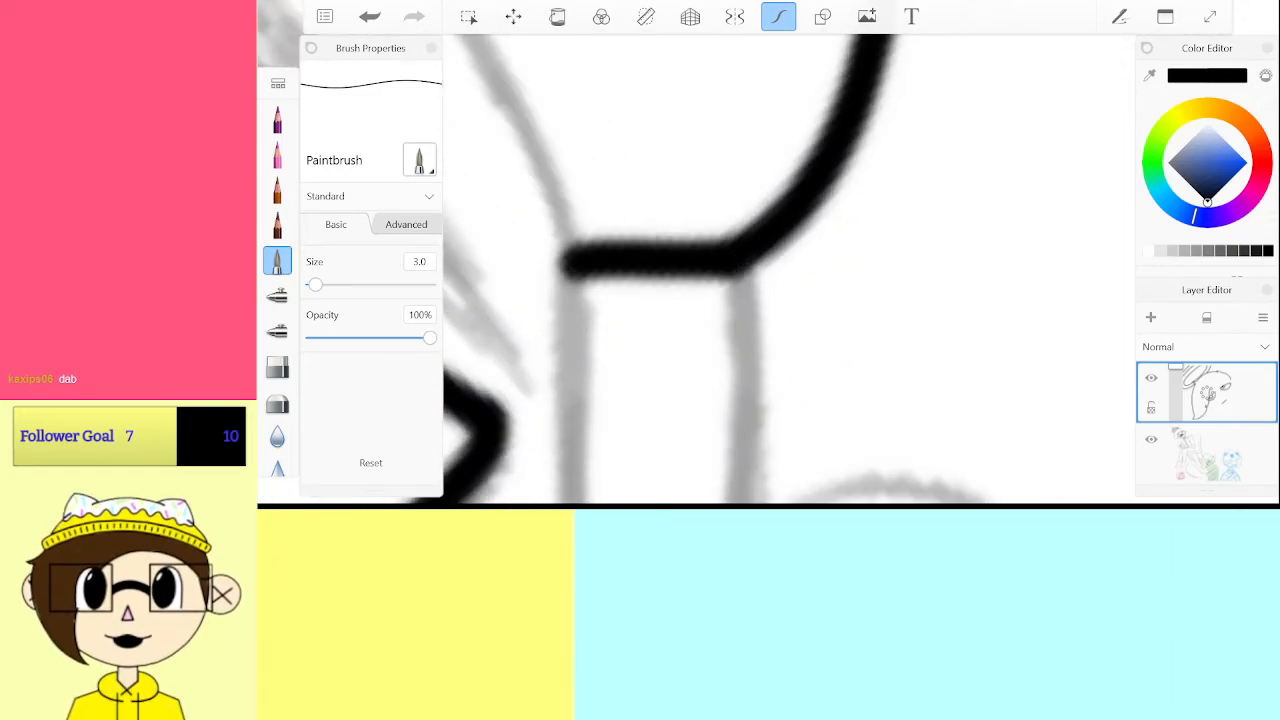
Ink the first part of the forehead hairline from the sideburn's upper corner, arching above the eyebrow
scroll(790, 270, "down", 5)
scroll(790, 270, "down", 3)
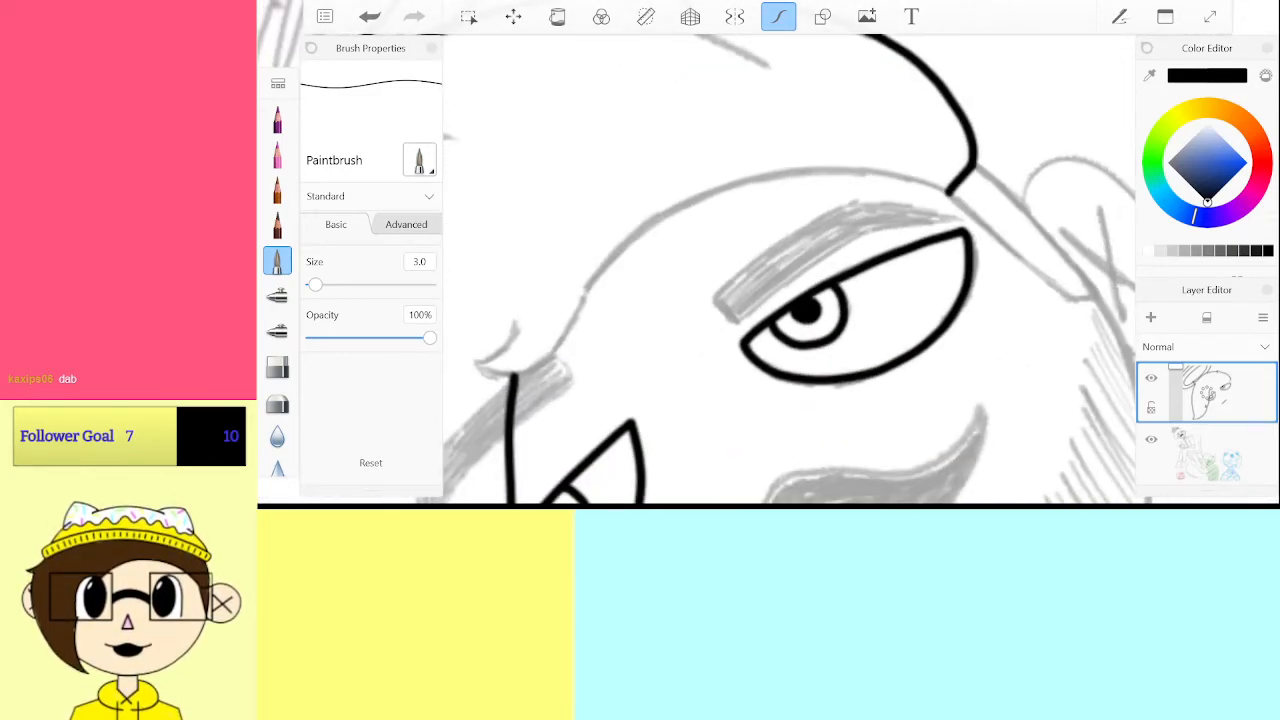
scroll(790, 270, "up", 5)
scroll(790, 270, "down", 3)
scroll(790, 270, "up", 5)
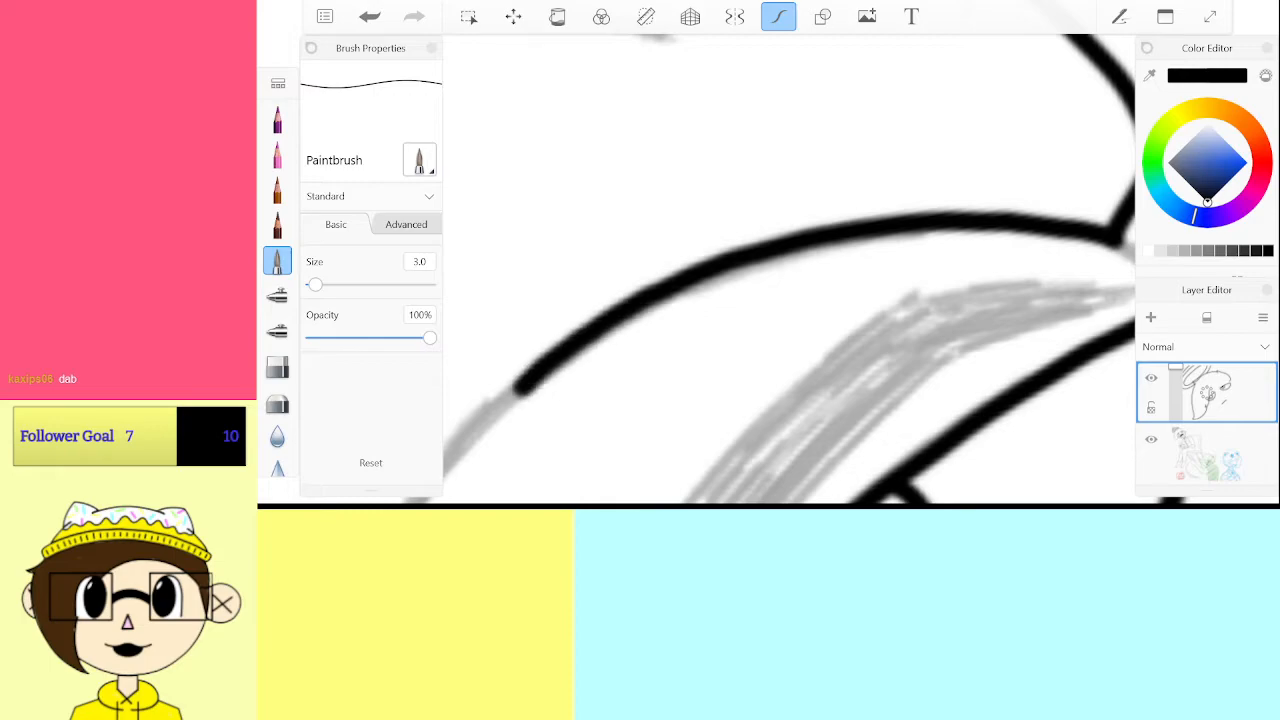
Extend the forehead hairline down to the forehead tuft, replacing the first attempt at the tuft and connecting line
scroll(790, 270, "down", 5)
scroll(790, 270, "up", 5)
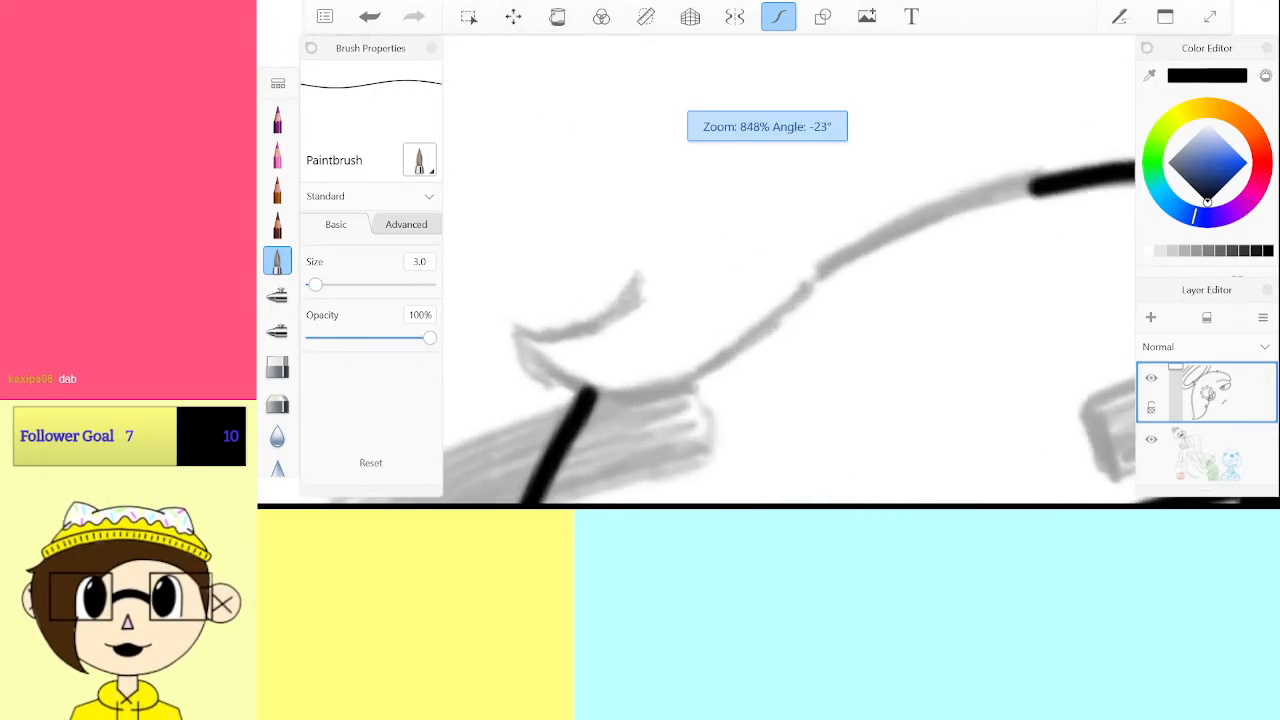
left_click_drag(514, 328, 570, 378)
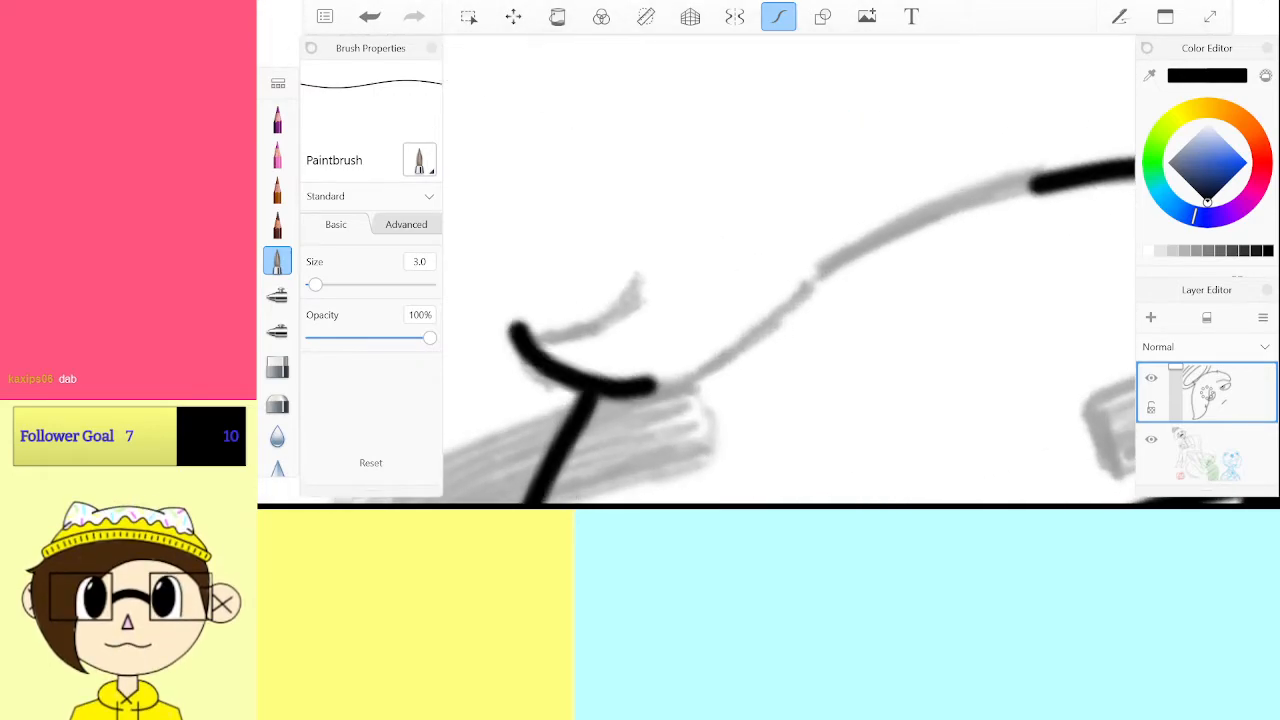
left_click_drag(752, 343, 873, 251)
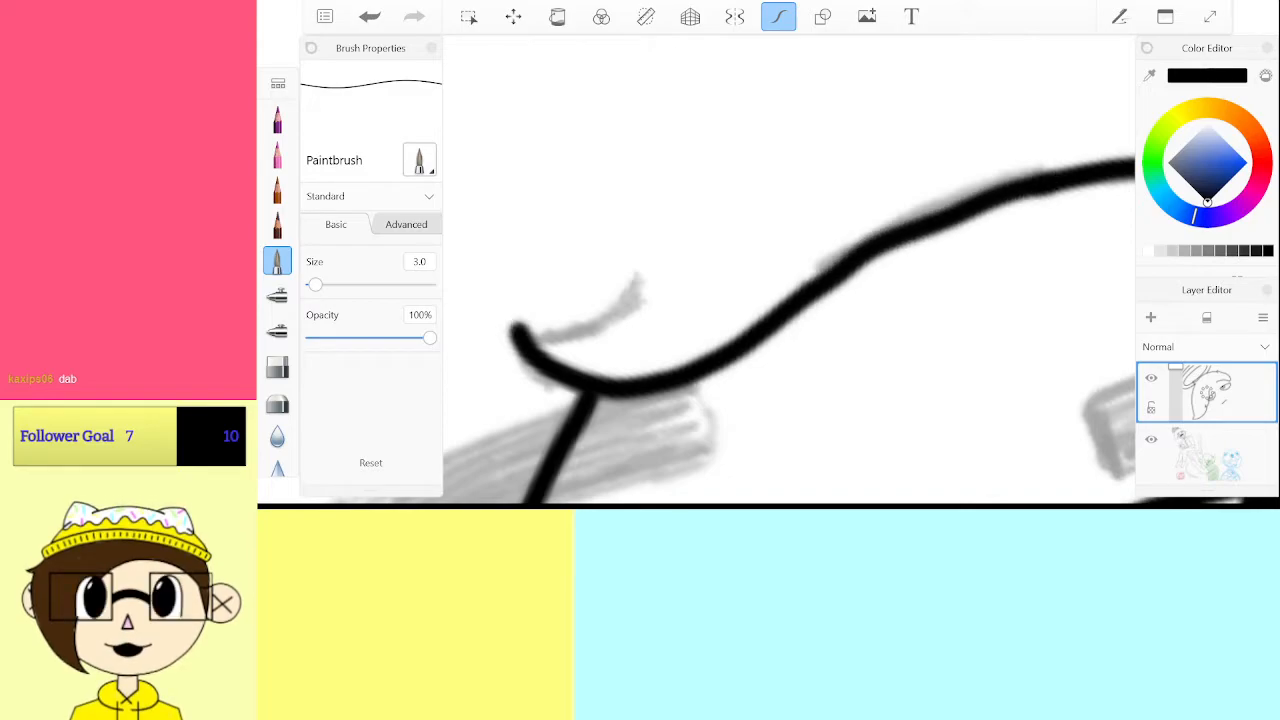
scroll(790, 270, "down", 3)
scroll(790, 270, "up", 4)
key("ctrl+z")
mouse_move(545, 364)
left_mouse_down()
mouse_move(827, 265)
mouse_move(975, 232)
mouse_move(1085, 236)
left_mouse_up()
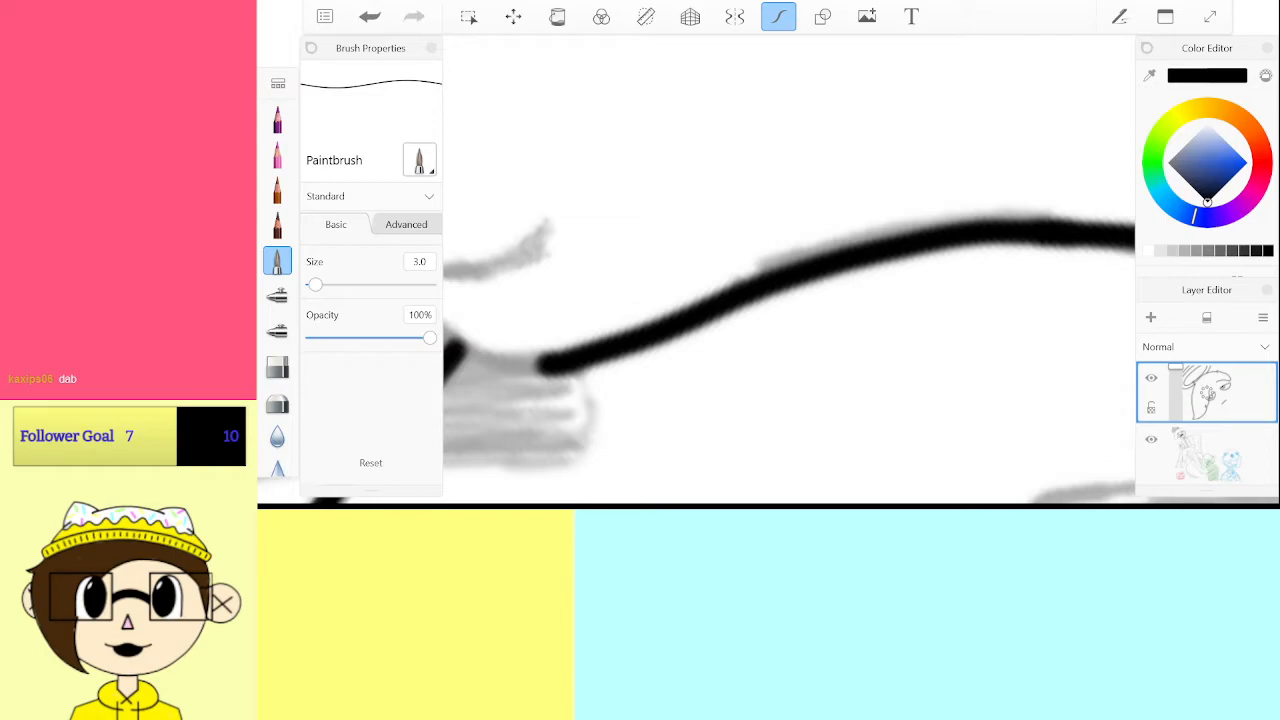
Ink the pointed forehead tuft, joining the hairline and hair lock to its tip and adding the short return curve
scroll(790, 270, "down", 2)
scroll(790, 270, "up", 4)
scroll(790, 270, "up", 1)
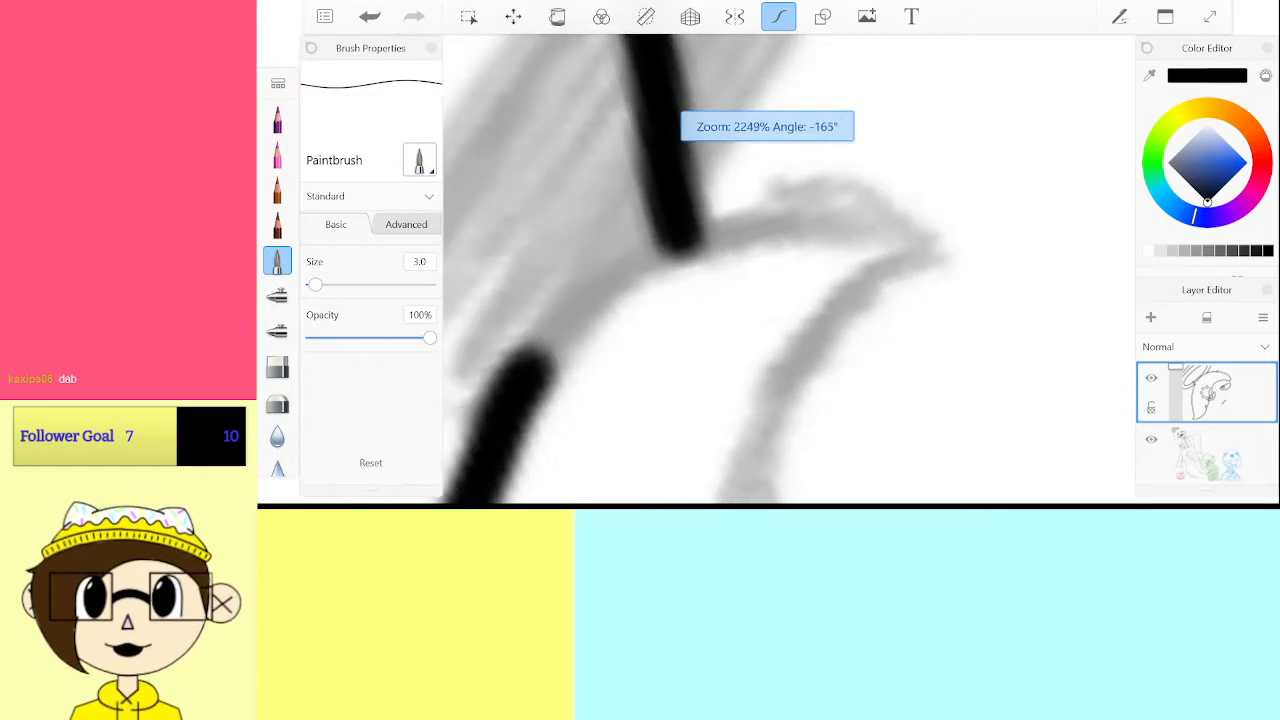
mouse_move(543, 423)
left_mouse_down()
mouse_move(693, 235)
mouse_move(954, 204)
mouse_move(700, 395)
left_mouse_up()
scroll(960, 200, "down", 1)
scroll(790, 270, "down", 1)
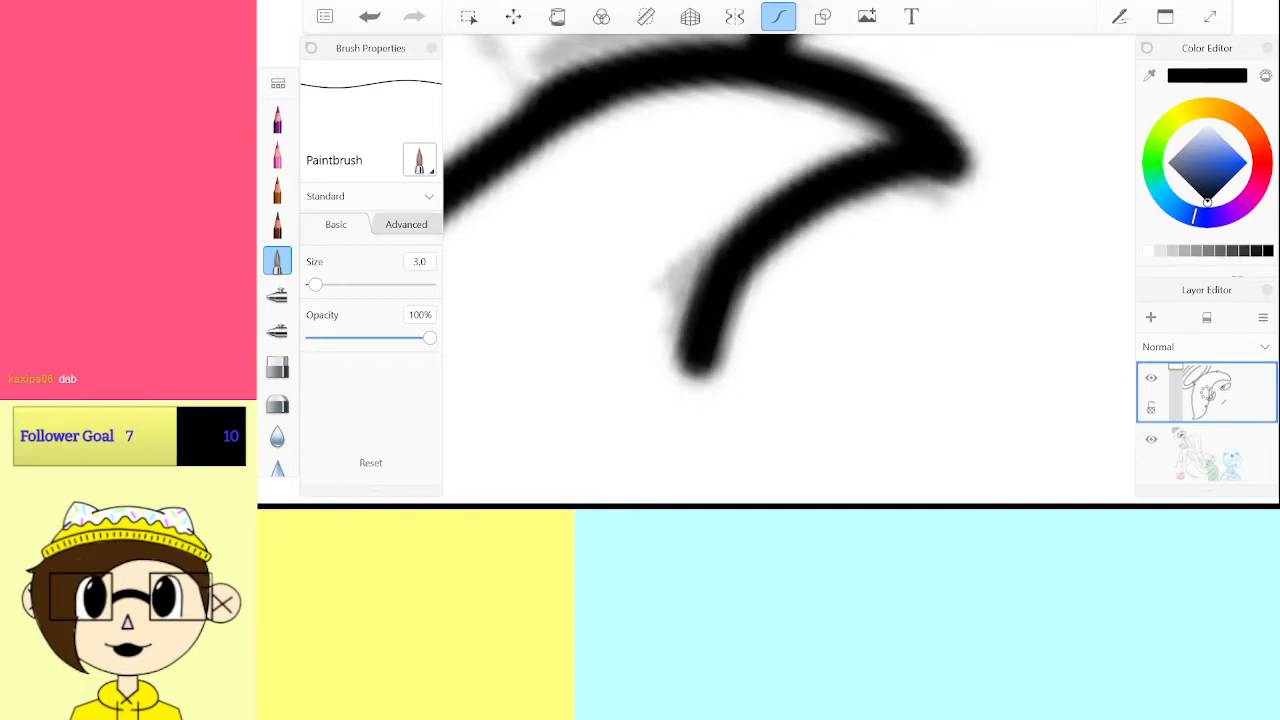
Ink the lower strand from the swept hair to the face edge and the short curve from its corner up to the hair lock
scroll(790, 270, "down", 10)
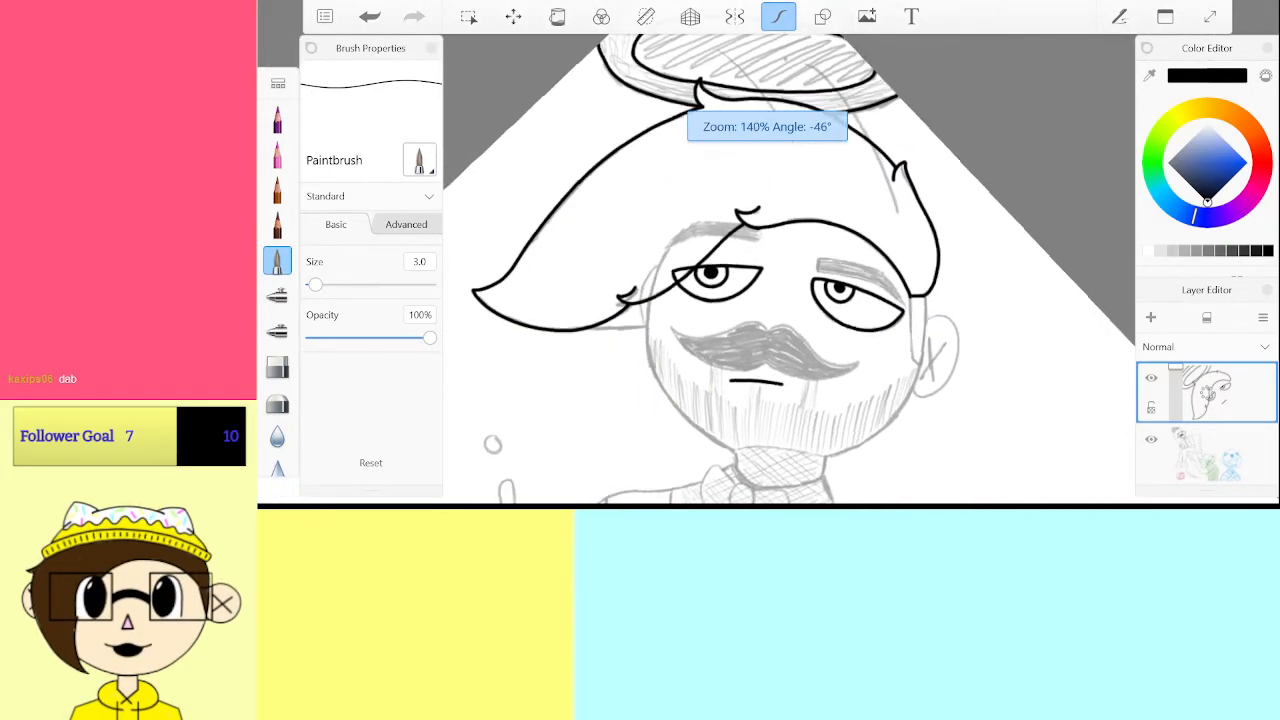
scroll(612, 330, "up", 10)
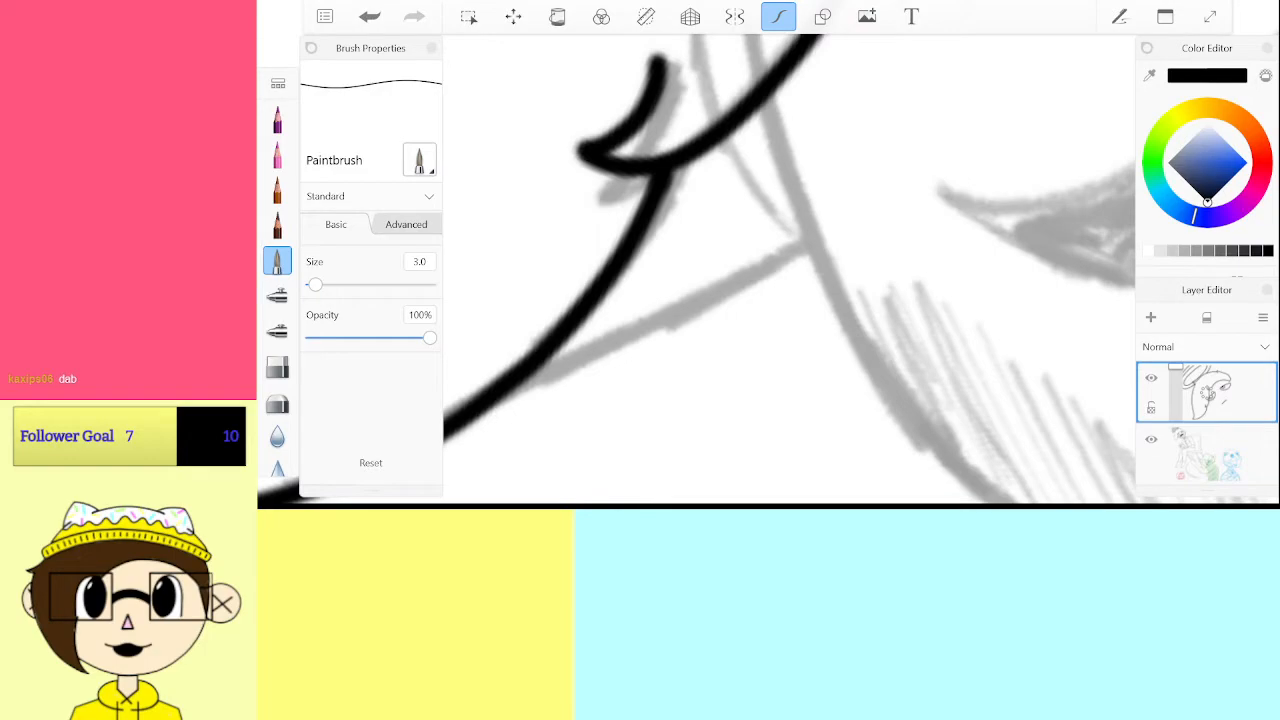
mouse_move(489, 349)
left_mouse_down()
mouse_move(875, 206)
mouse_move(973, 194)
left_mouse_up()
scroll(767, 270, "down", 5)
scroll(767, 270, "up", 5)
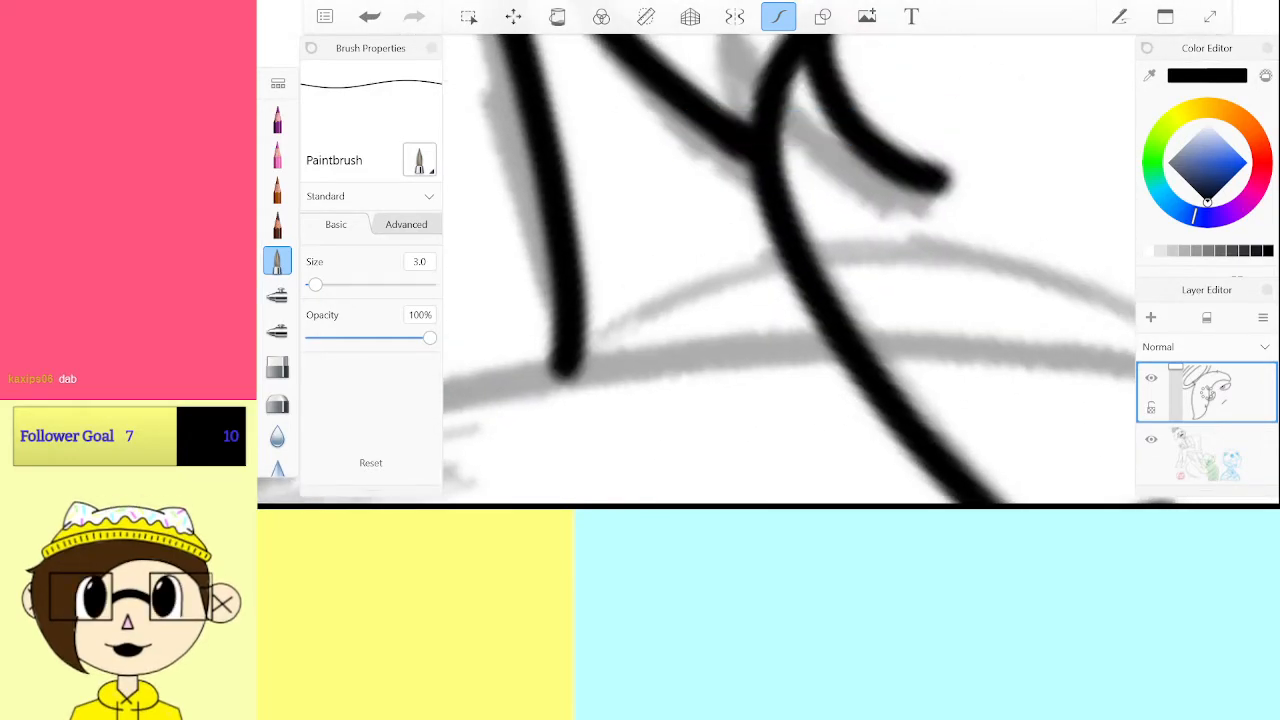
left_click_drag(567, 370, 800, 252)
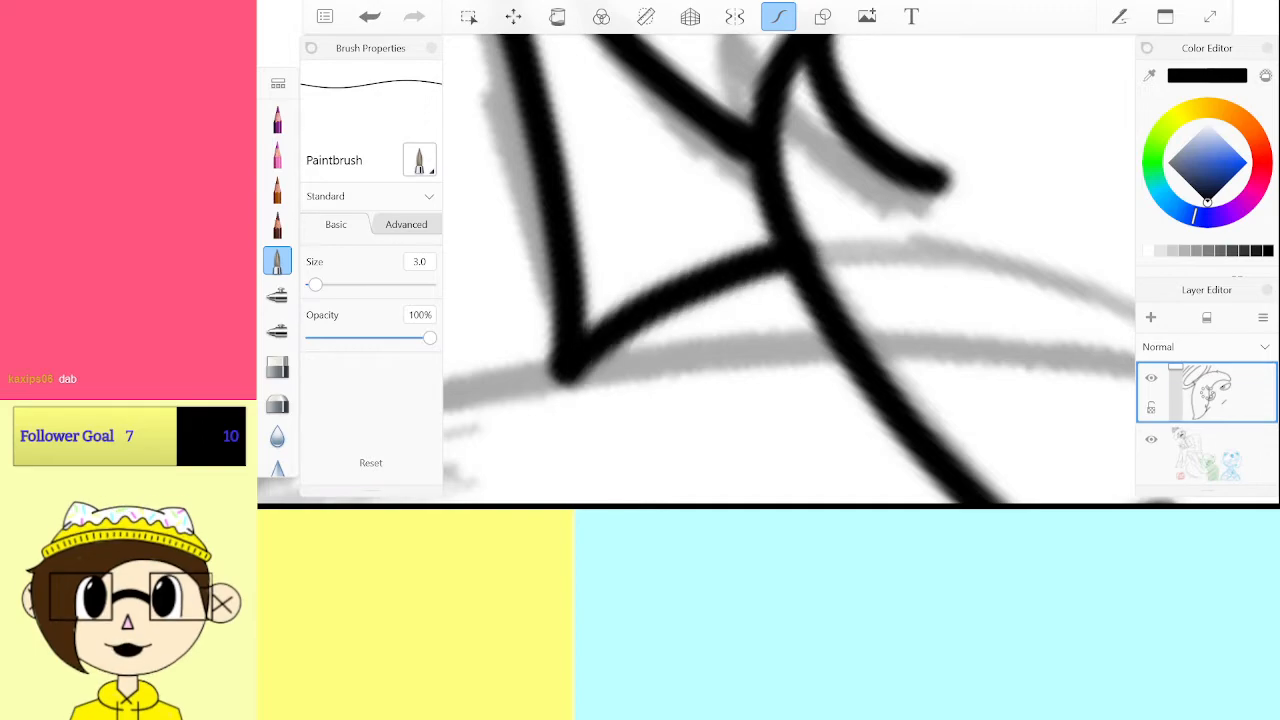
Ink the upper cheek outline from the hair lock past the strand's corner toward the beard, replacing the first stroke
scroll(767, 270, "down", 5)
scroll(865, 168, "up", 3)
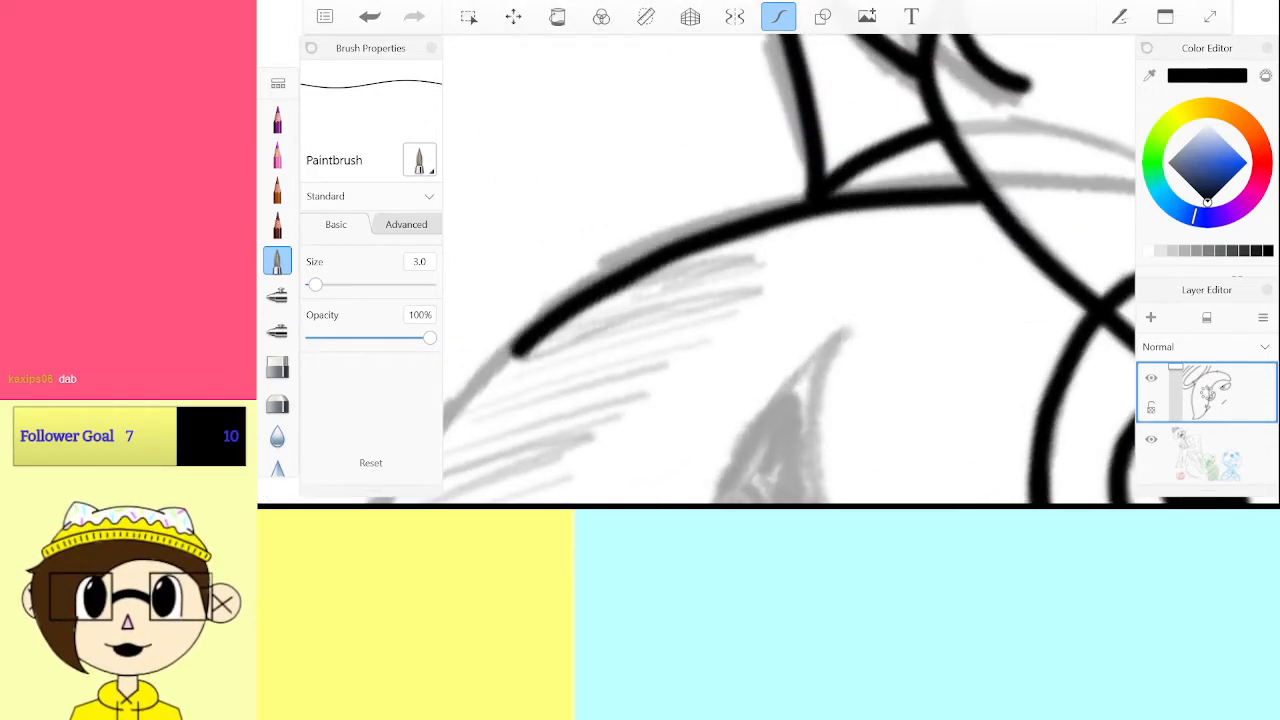
key("ctrl+z")
mouse_move(972, 185)
left_mouse_down()
mouse_move(855, 195)
mouse_move(678, 238)
mouse_move(605, 270)
mouse_move(473, 386)
left_mouse_up()
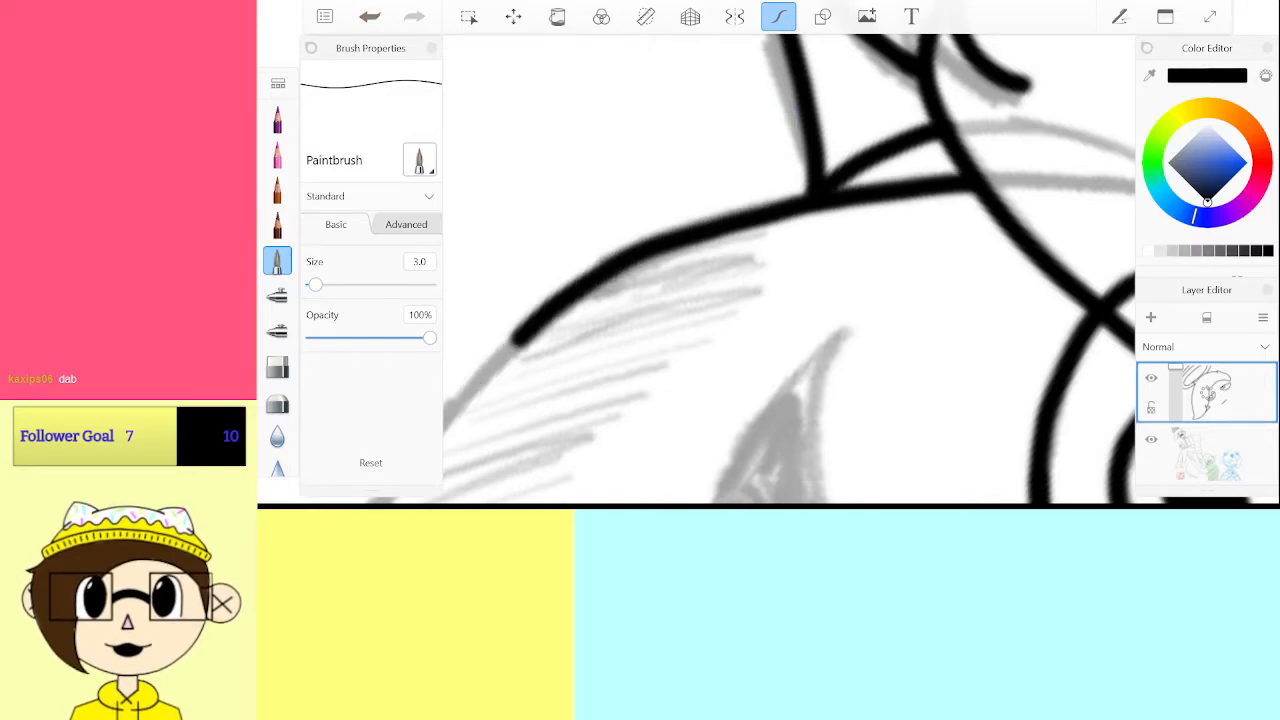
Continue the cheek and jaw outline along the beard down to the top of the neck
mouse_move(518, 340)
left_mouse_down()
mouse_move(880, 208)
mouse_move(986, 197)
mouse_move(1075, 153)
mouse_move(1020, 180)
mouse_move(1014, 208)
mouse_move(980, 215)
left_mouse_up()
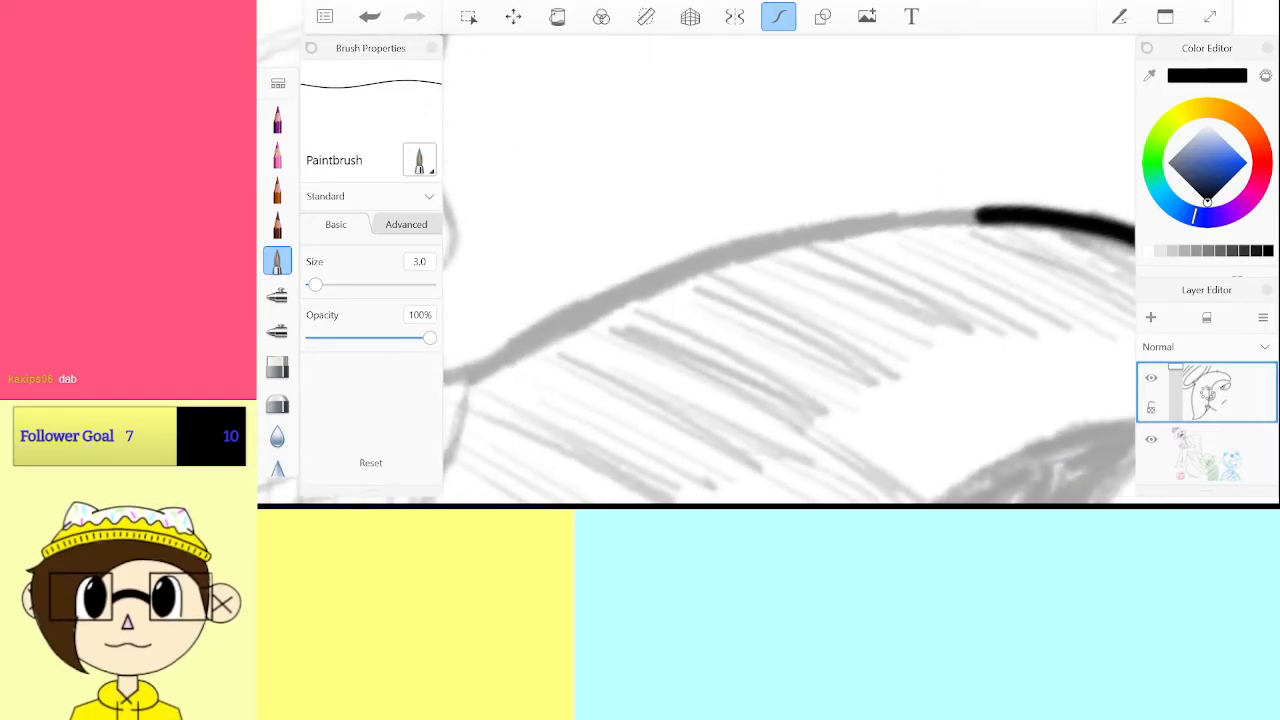
left_click(472, 371)
left_click_drag(556, 336, 740, 261)
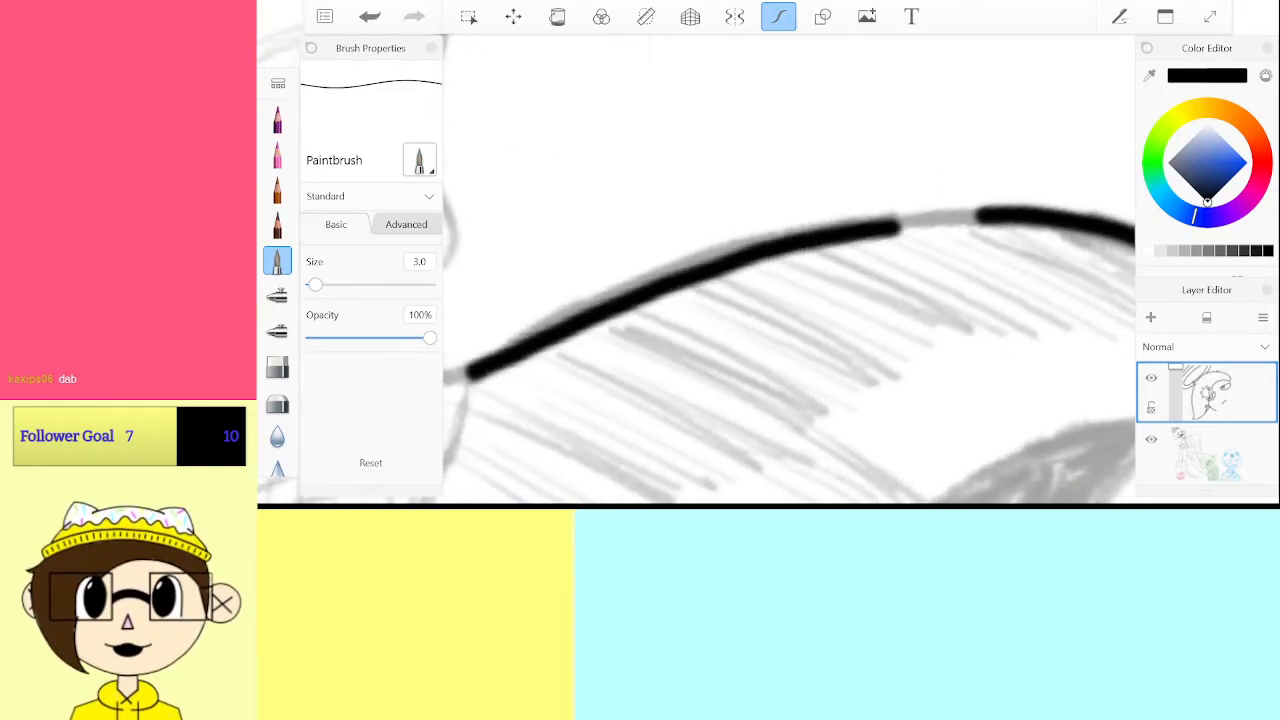
left_click_drag(895, 378, 810, 350)
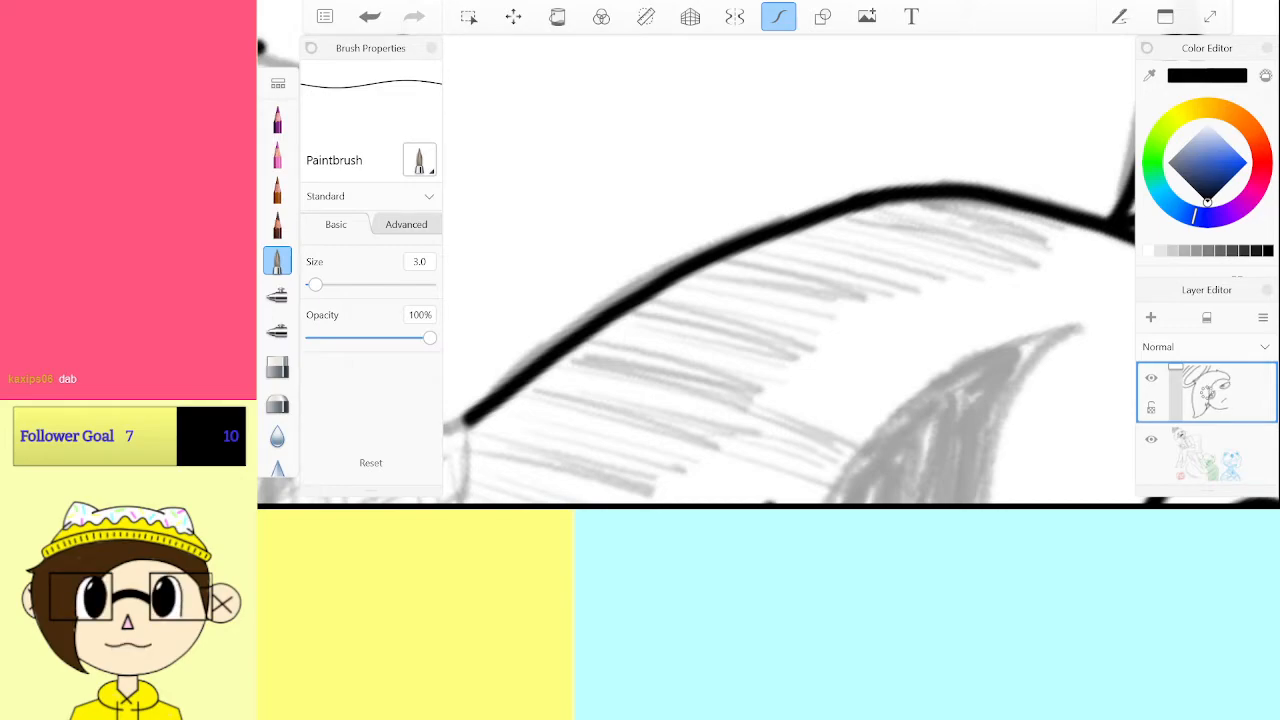
Ink the short side of the neck from the jaw down to the collar by the bow tie, replacing the first stroke
scroll(790, 270, "down", 4)
scroll(853, 300, "up", 6)
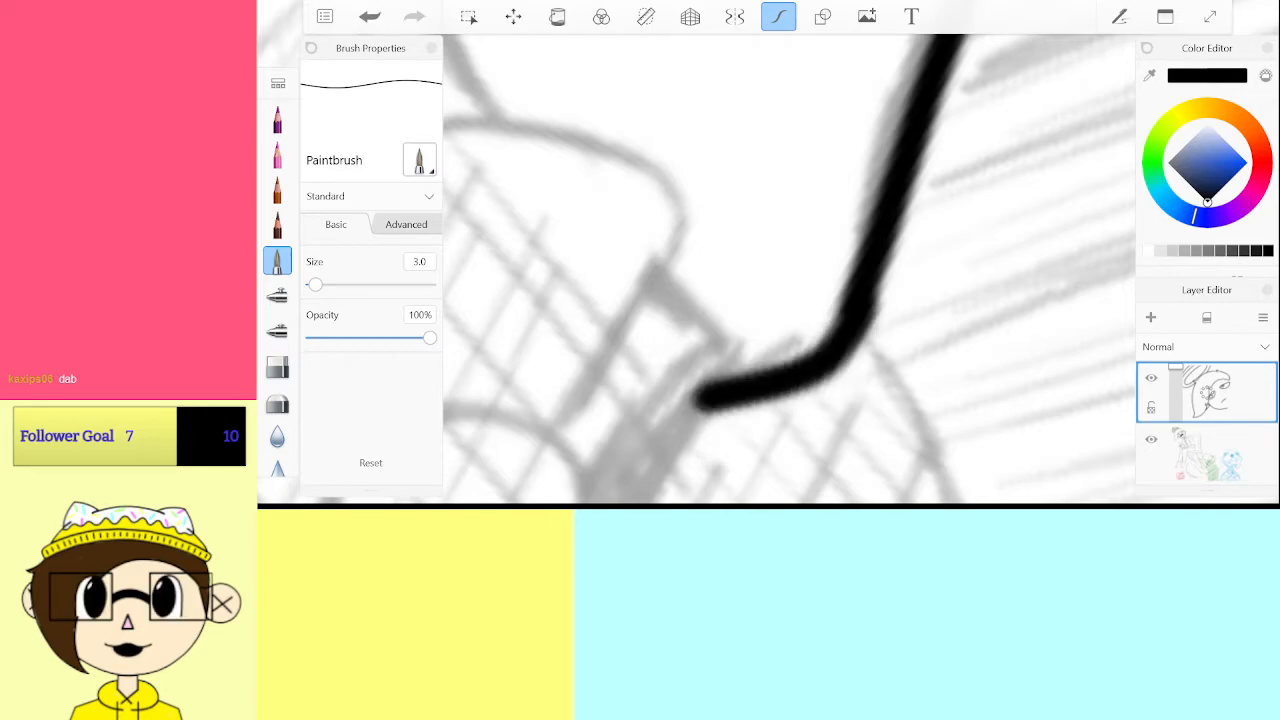
key("ctrl+z")
scroll(800, 270, "up", 1)
mouse_move(695, 430)
left_mouse_down()
mouse_move(850, 389)
mouse_move(934, 262)
left_mouse_up()
scroll(790, 270, "down", 5)
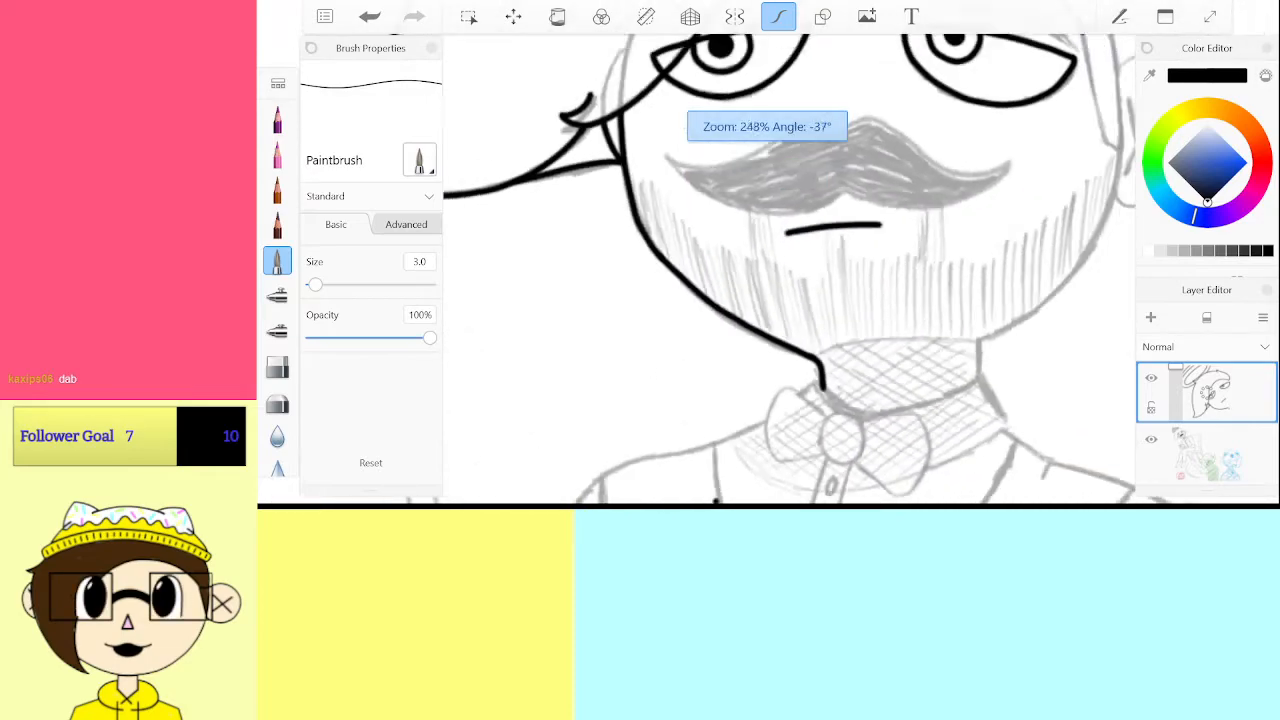
Ink the face outline beside the ear from the sideburn's upper corner toward the beard, replacing the first stroke
scroll(790, 270, "down", 2)
scroll(790, 270, "up", 5)
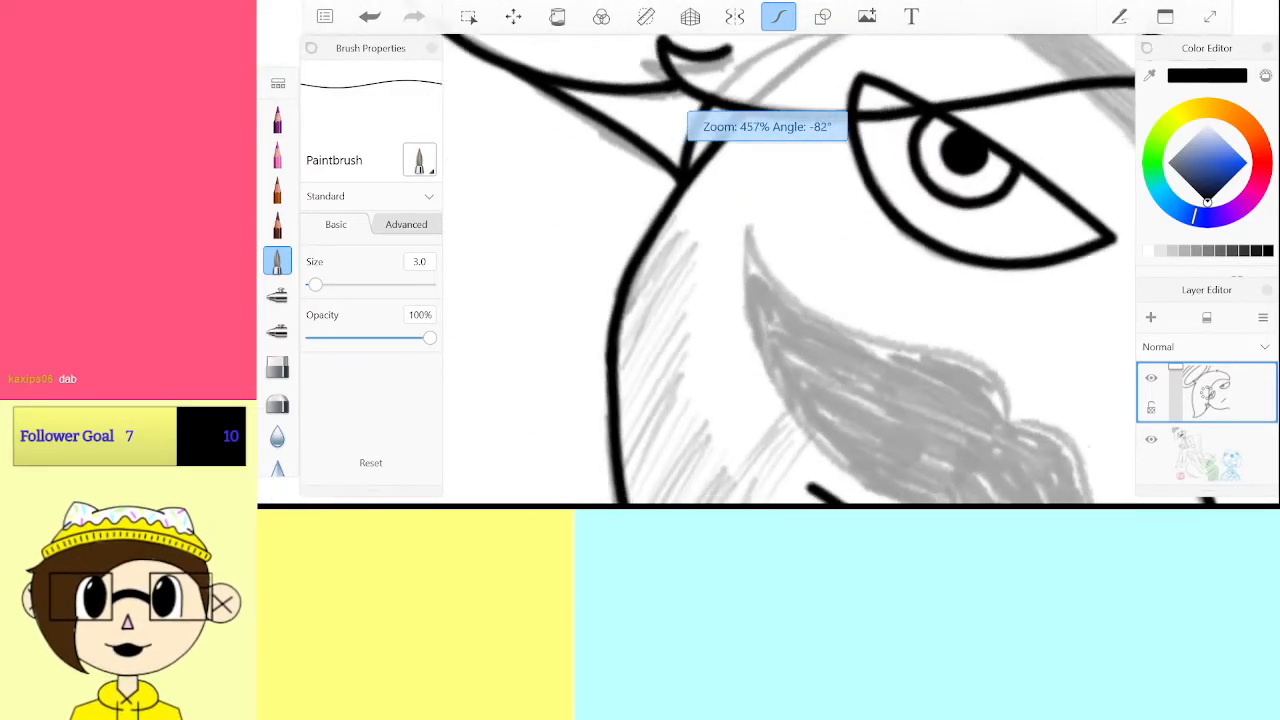
scroll(790, 270, "down", 5)
scroll(735, 175, "up", 6)
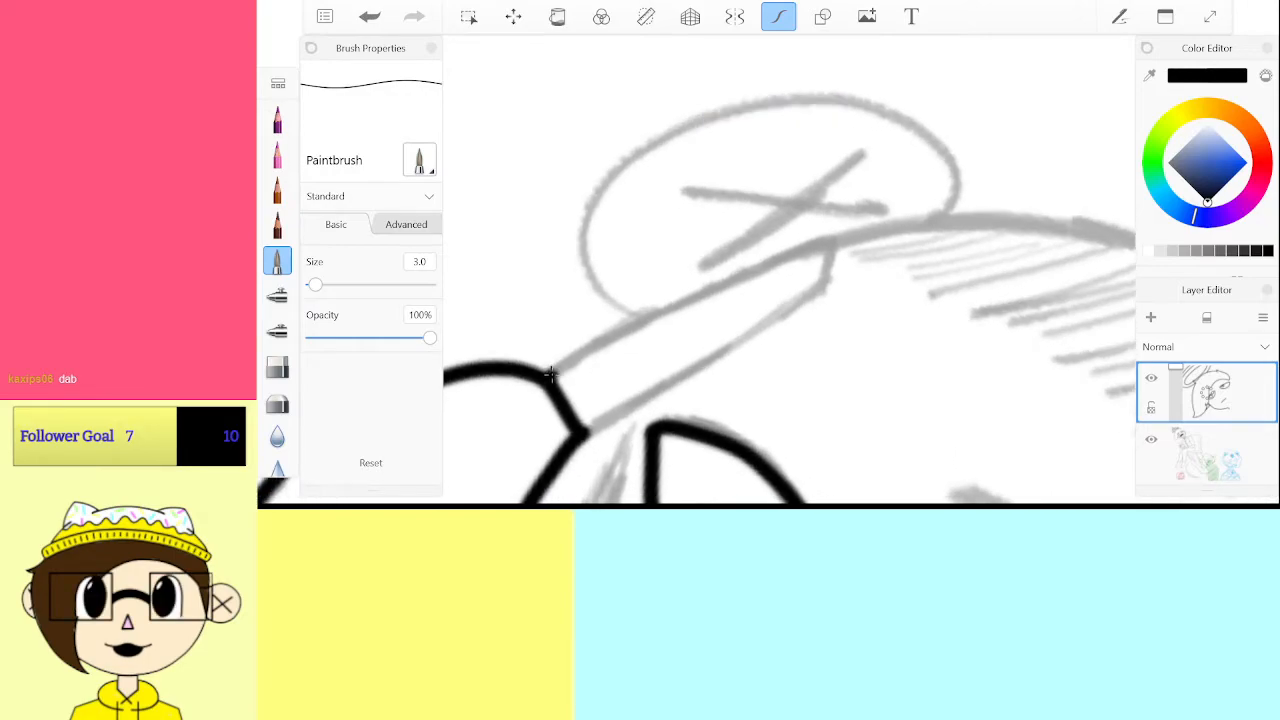
mouse_move(550, 374)
left_mouse_down()
mouse_move(795, 260)
mouse_move(898, 232)
mouse_move(1013, 227)
left_mouse_up()
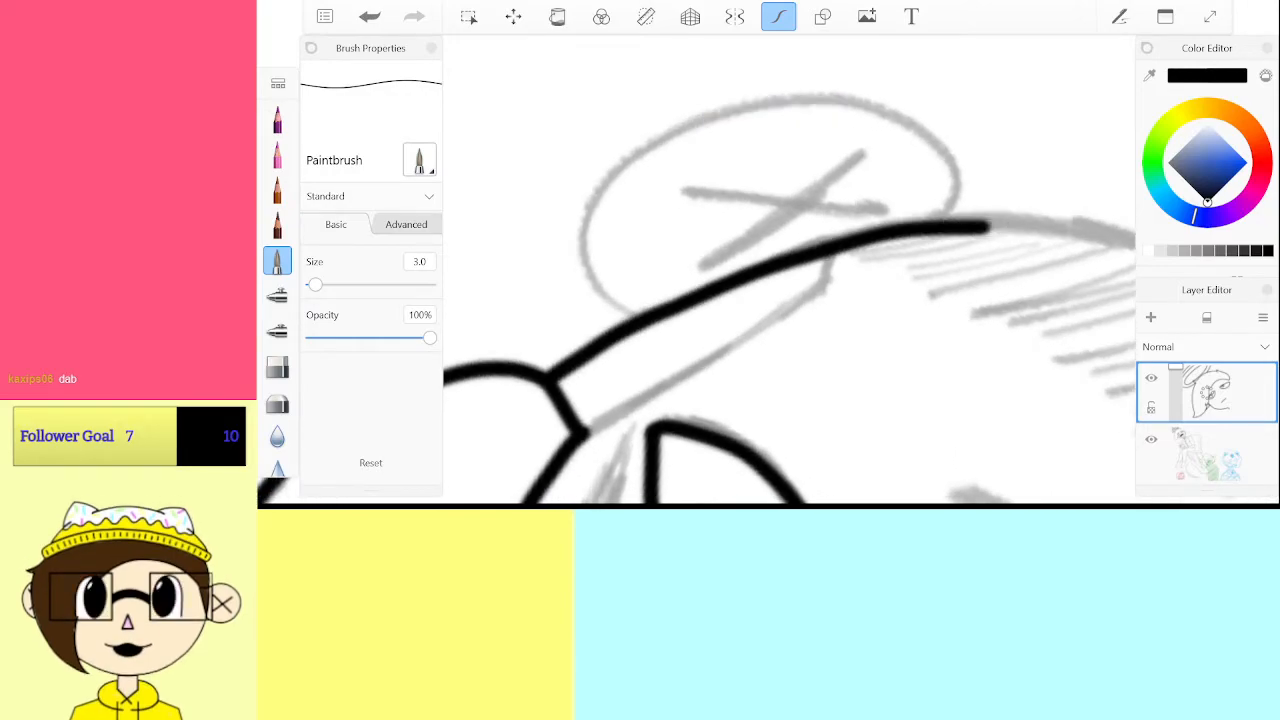
key("ctrl+z")
left_click_drag(550, 376, 767, 262)
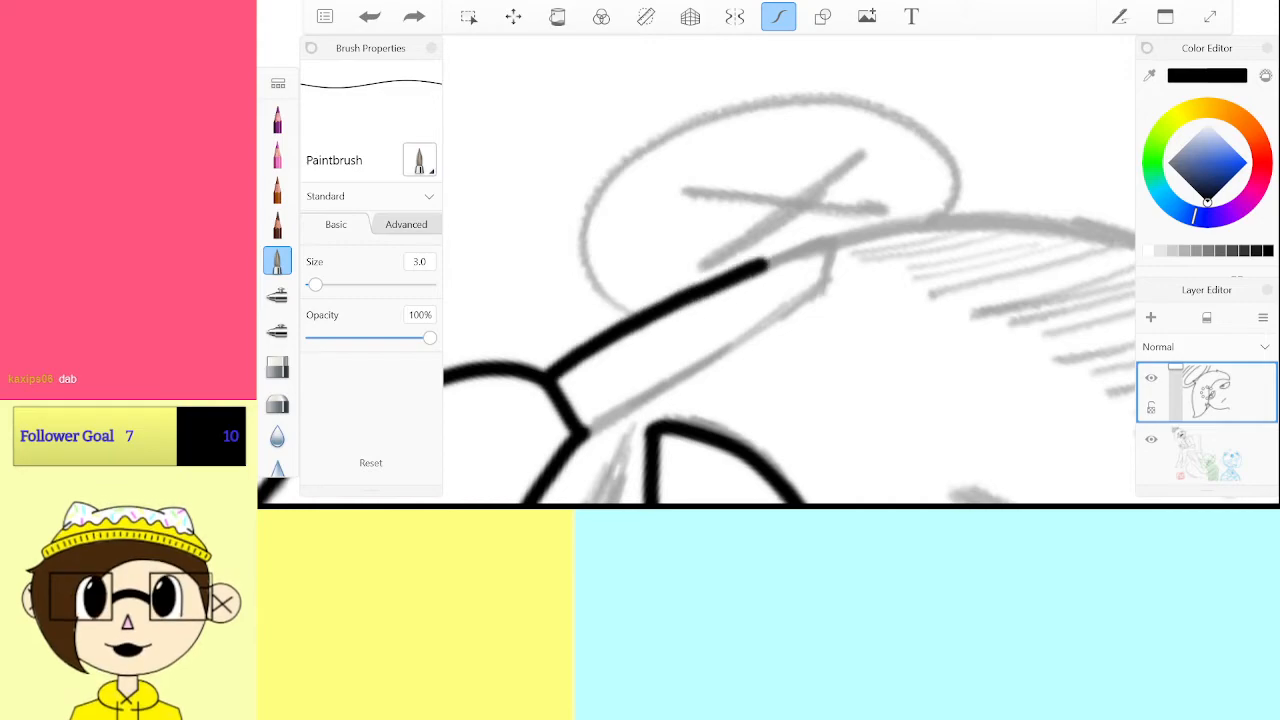
Continue the jaw outline on the ear side along the beard to the neck
scroll(789, 270, "down", 1)
scroll(789, 270, "up", 4)
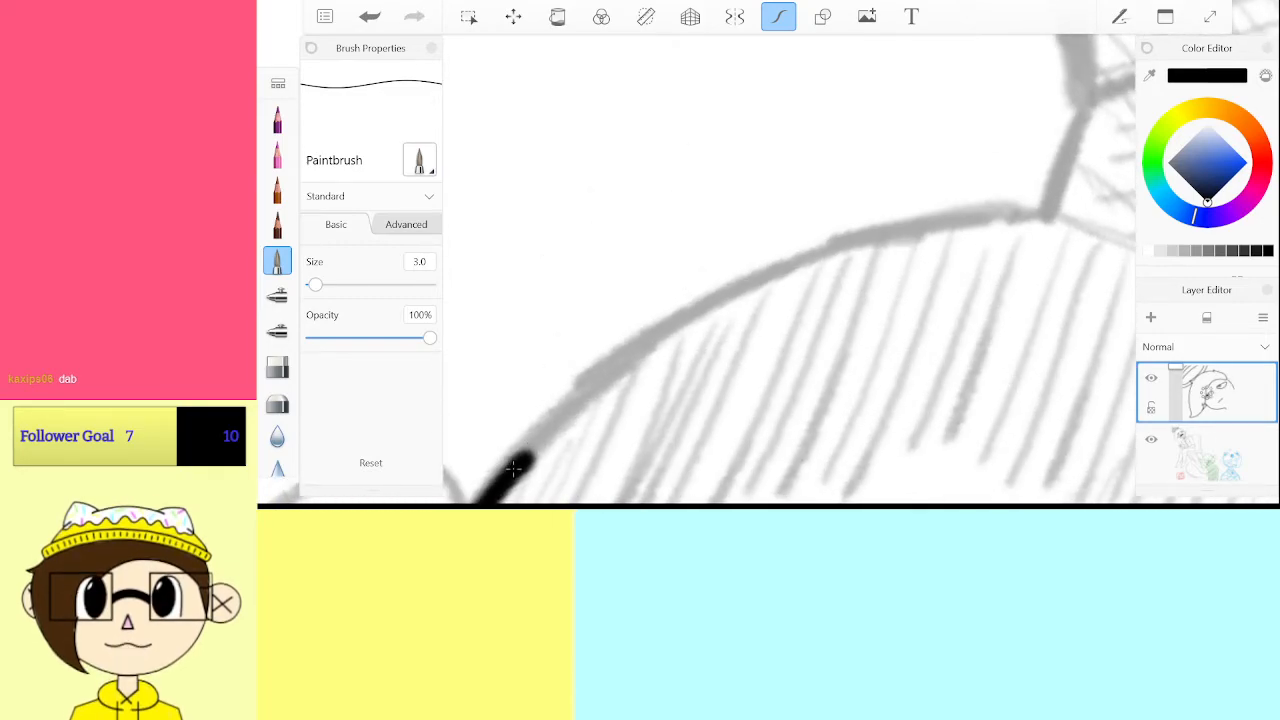
mouse_move(674, 330)
left_mouse_down()
mouse_move(814, 263)
mouse_move(1048, 202)
left_mouse_up()
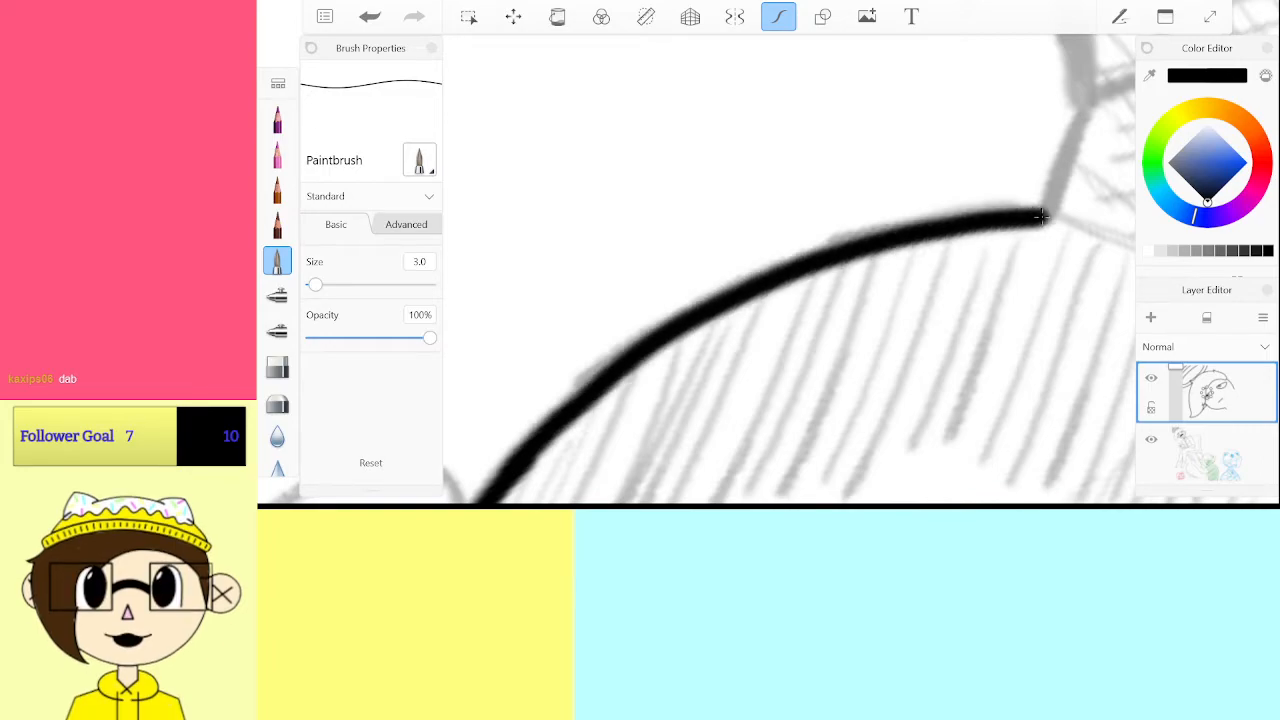
Ink the short neck edge on the ear side from the jaw corner down to the collar
scroll(789, 270, "up", 1)
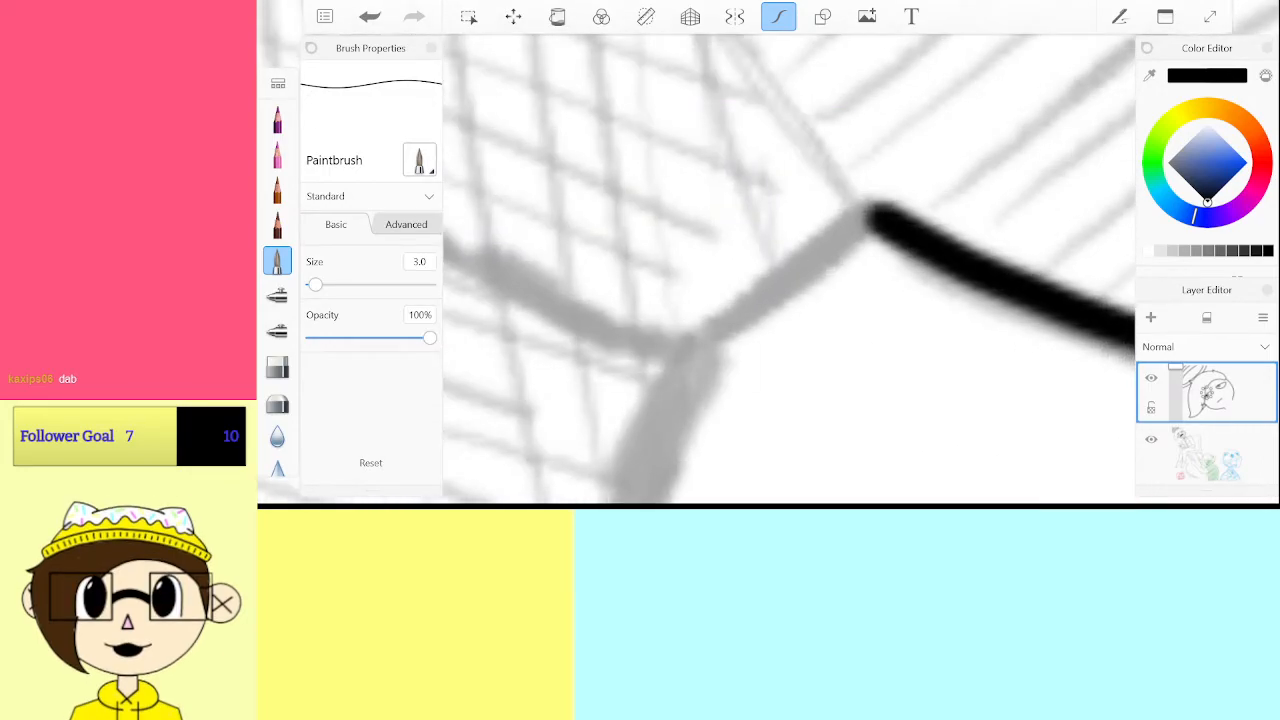
left_click_drag(694, 349, 871, 215)
scroll(789, 270, "down", 5)
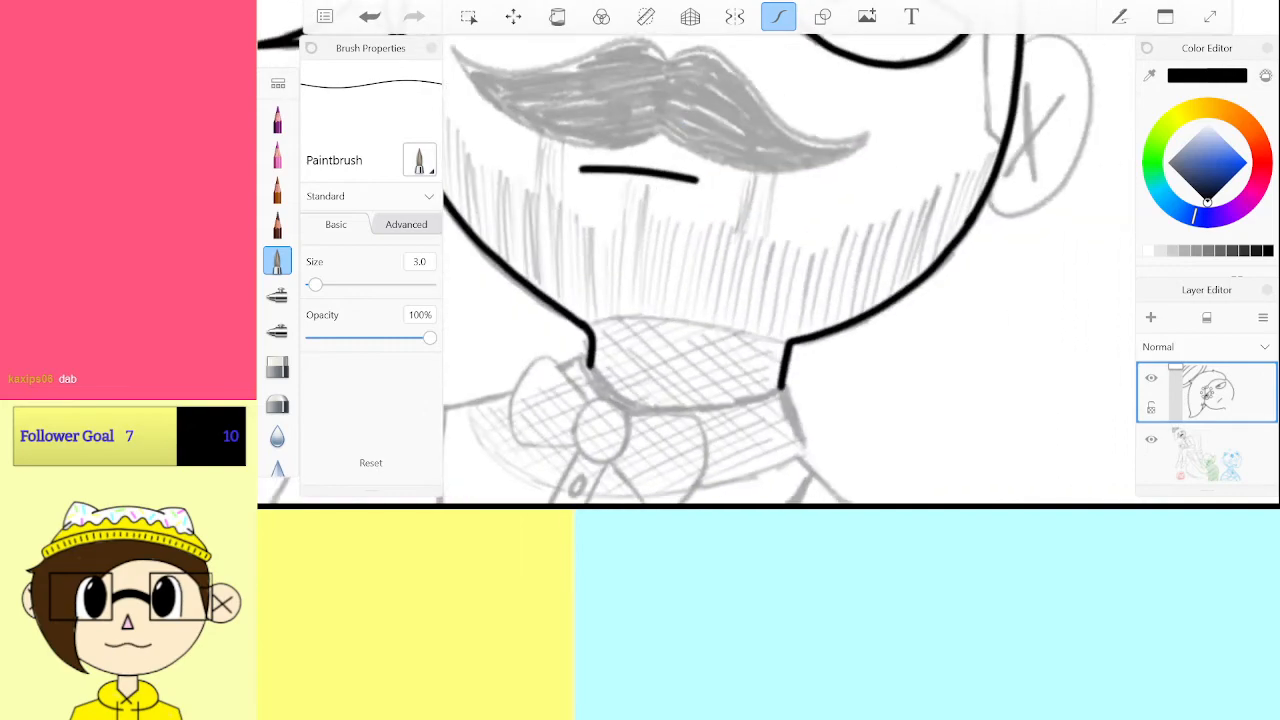
scroll(789, 270, "down", 5)
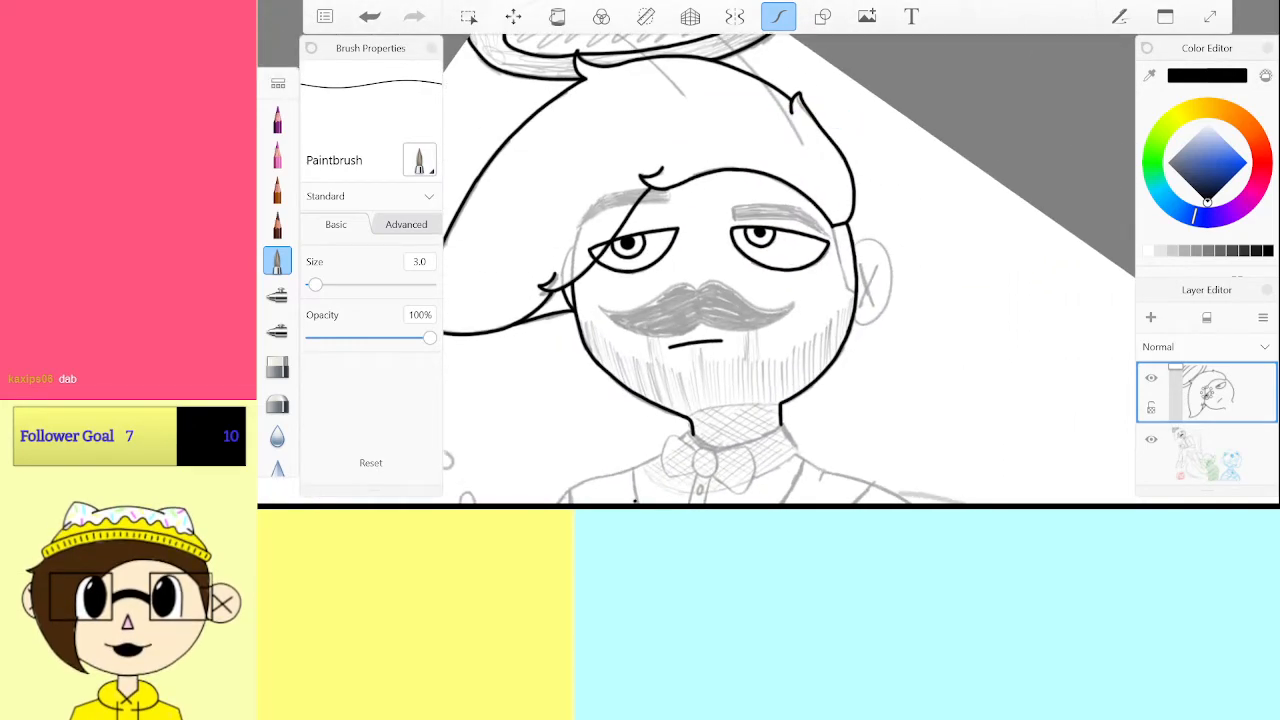
scroll(789, 270, "up", 10)
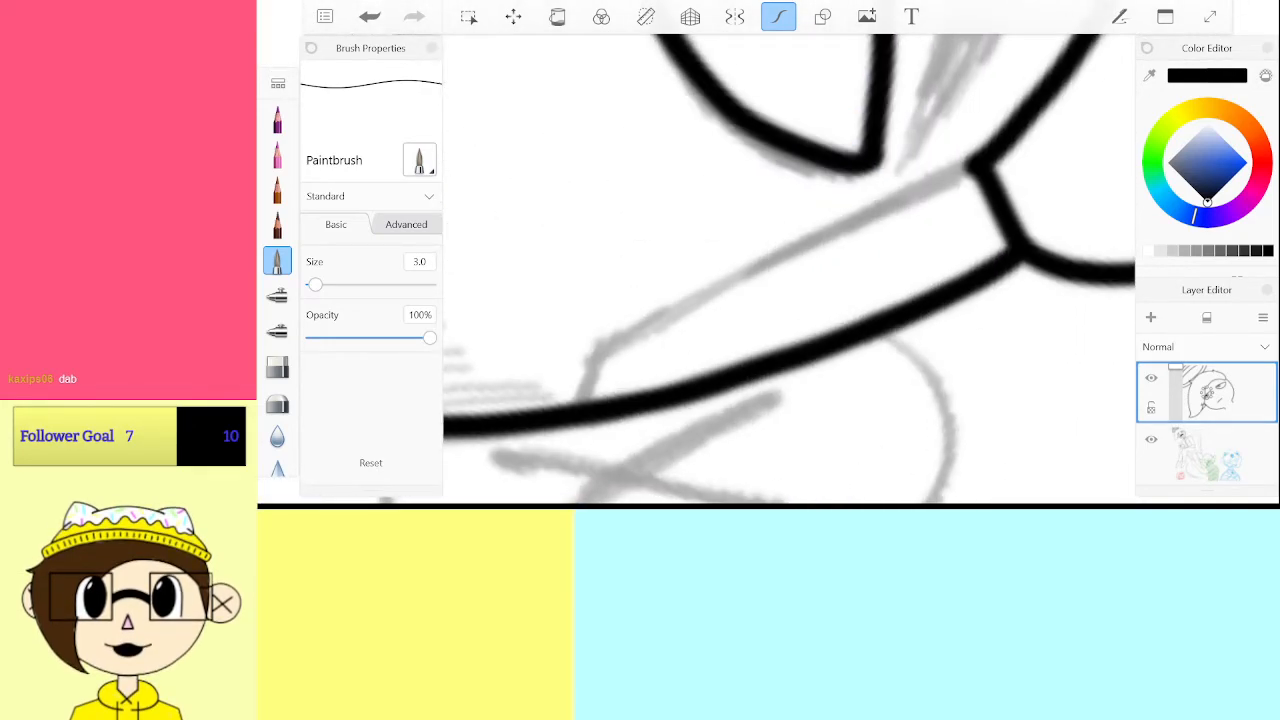
Ink the sideburn's inner edge and the short slanted end that joins it to the face outline
left_click_drag(607, 342, 973, 163)
scroll(789, 270, "up", 5)
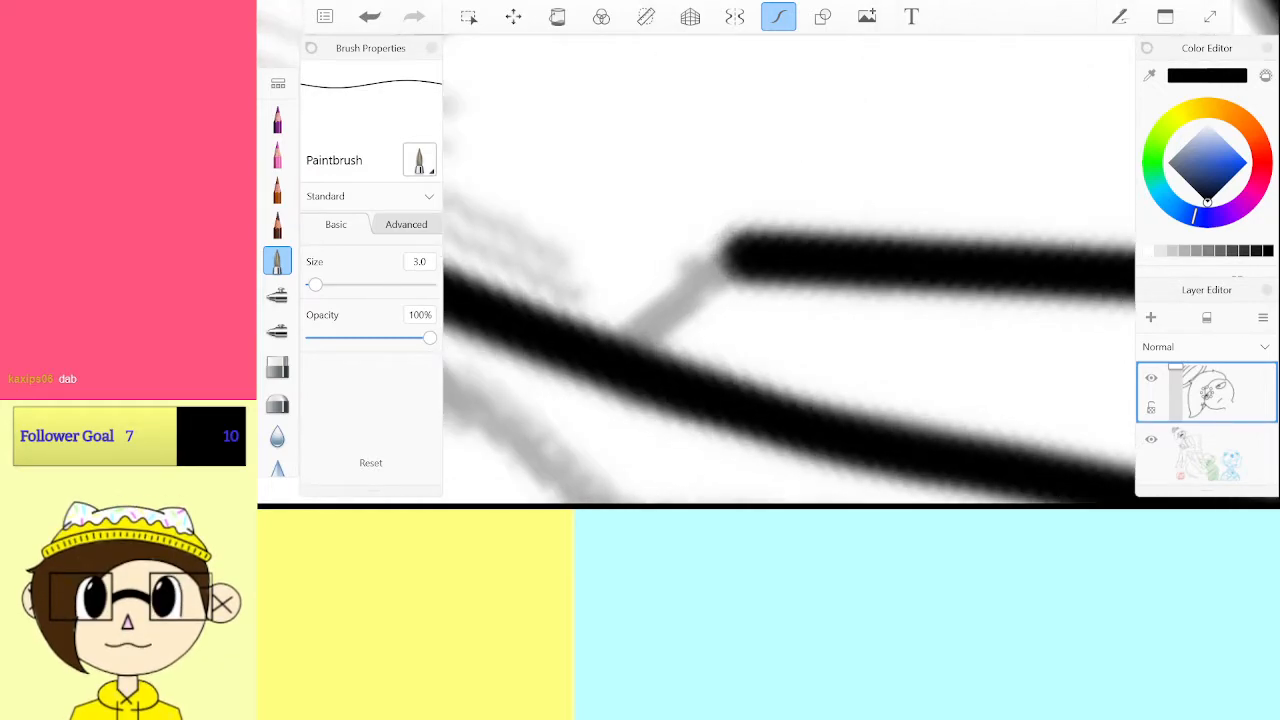
left_click_drag(740, 256, 626, 342)
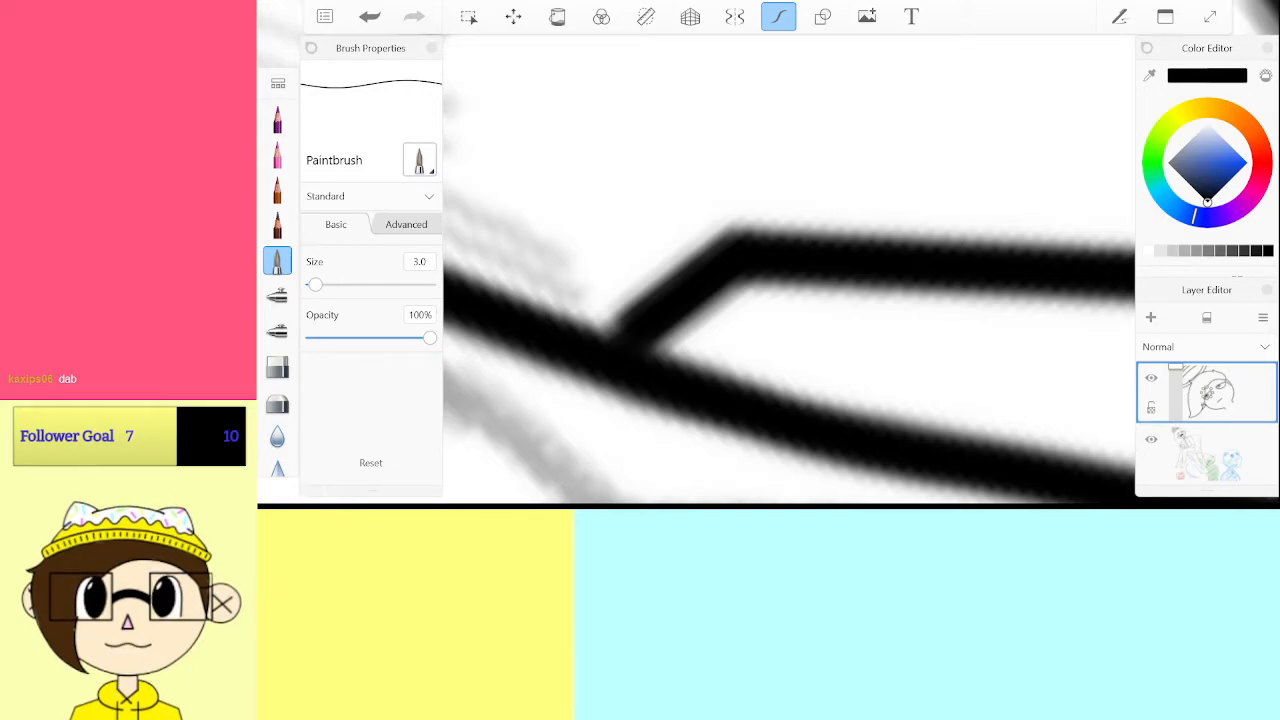
scroll(789, 270, "down", 5)
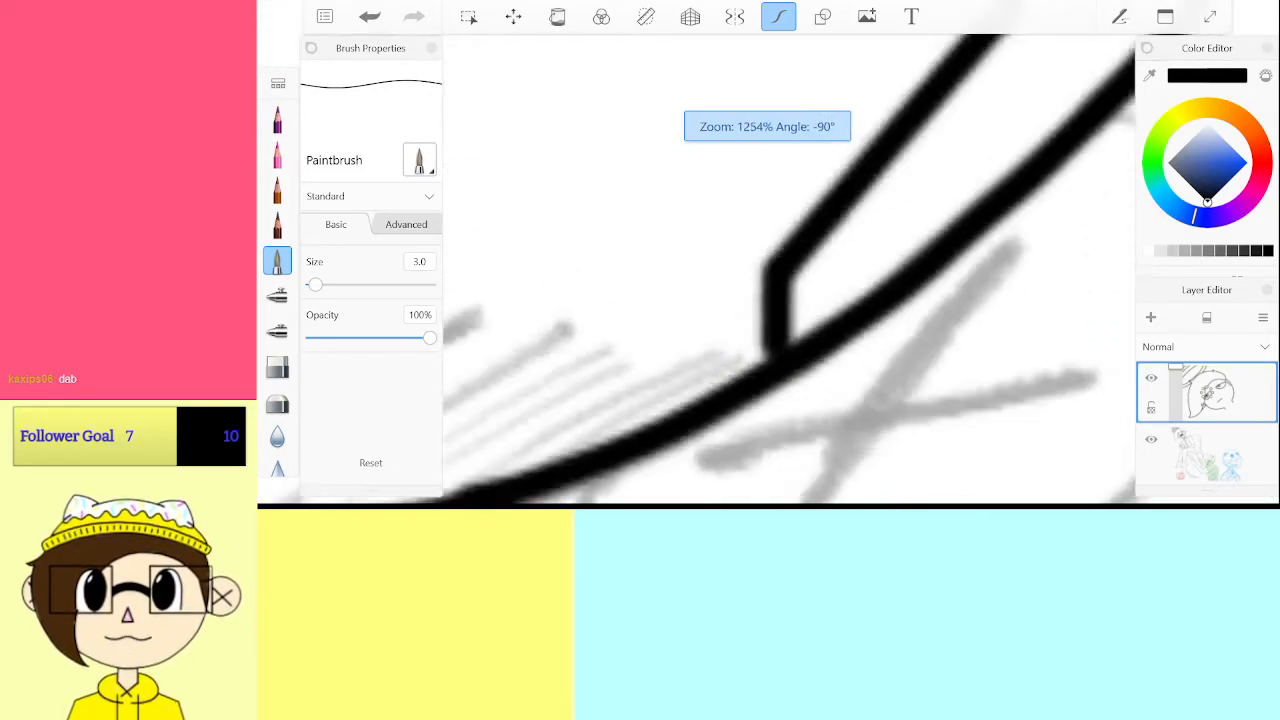
Ink the ear's rounded outline and the two crossing strokes inside it
scroll(789, 270, "up", 2)
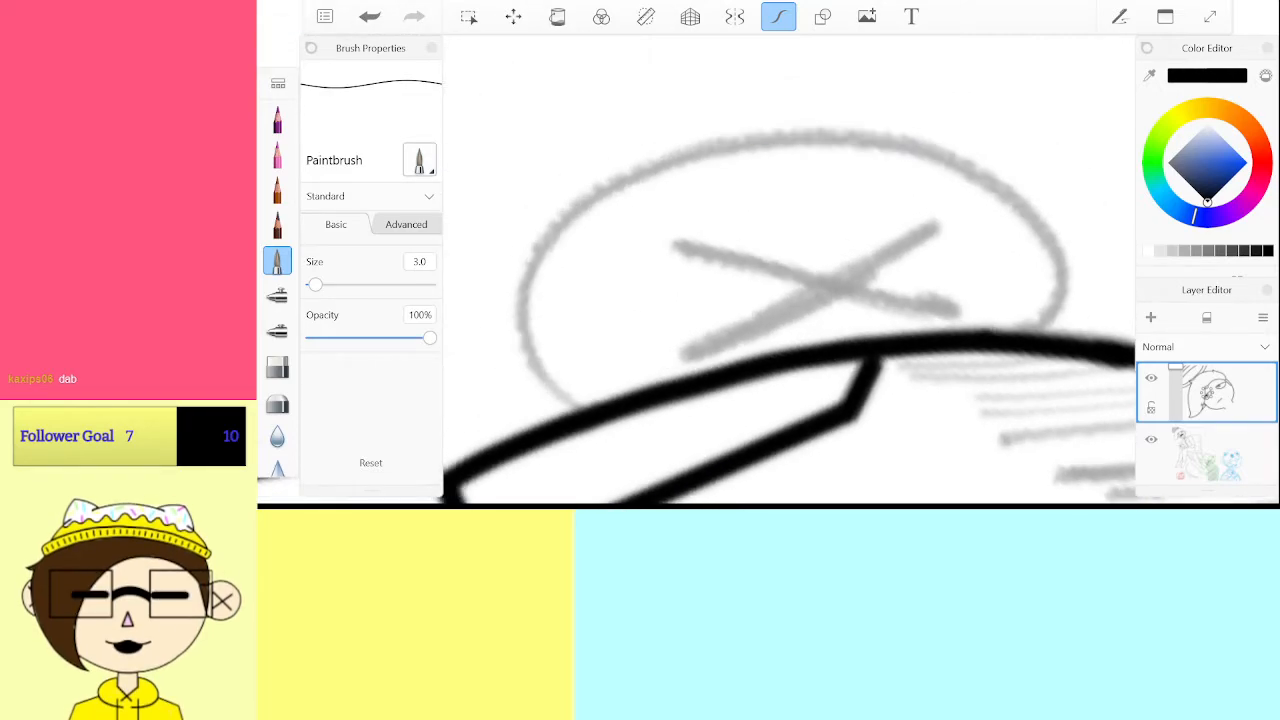
mouse_move(1050, 320)
left_mouse_down()
mouse_move(1059, 256)
mouse_move(1018, 200)
left_mouse_up()
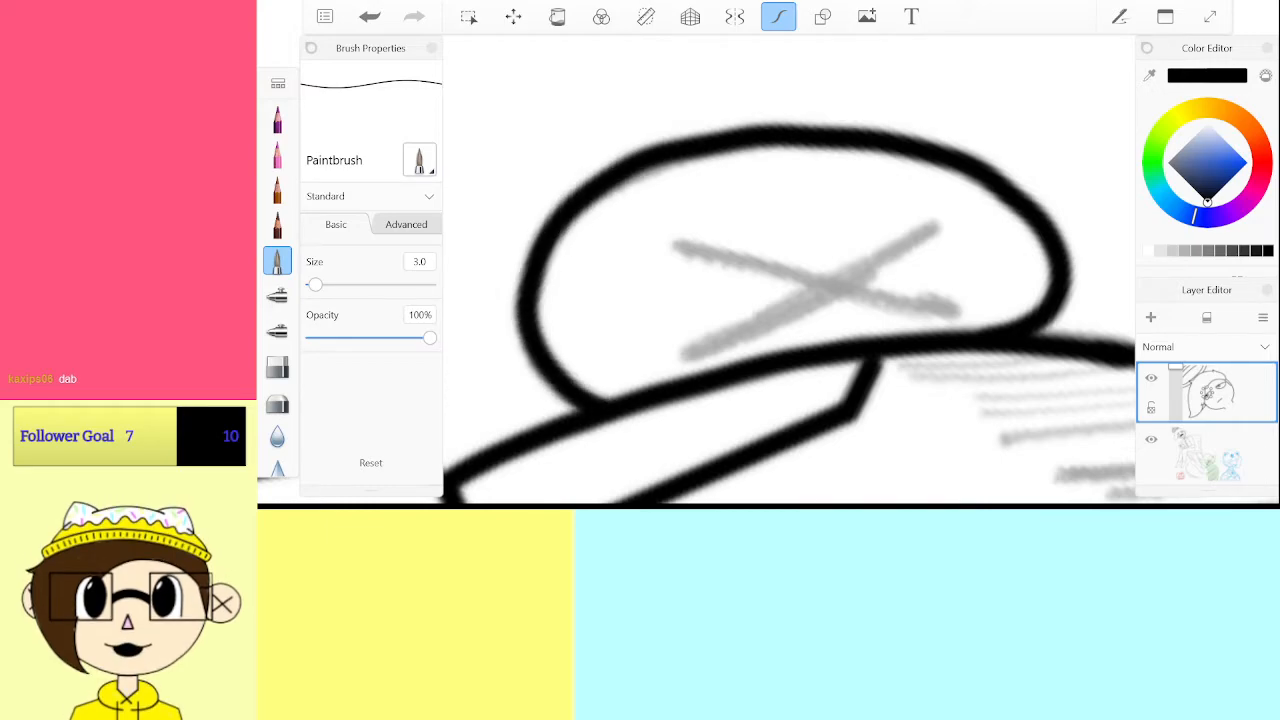
mouse_move(682, 355)
left_mouse_down()
mouse_move(932, 224)
mouse_move(832, 205)
left_mouse_up()
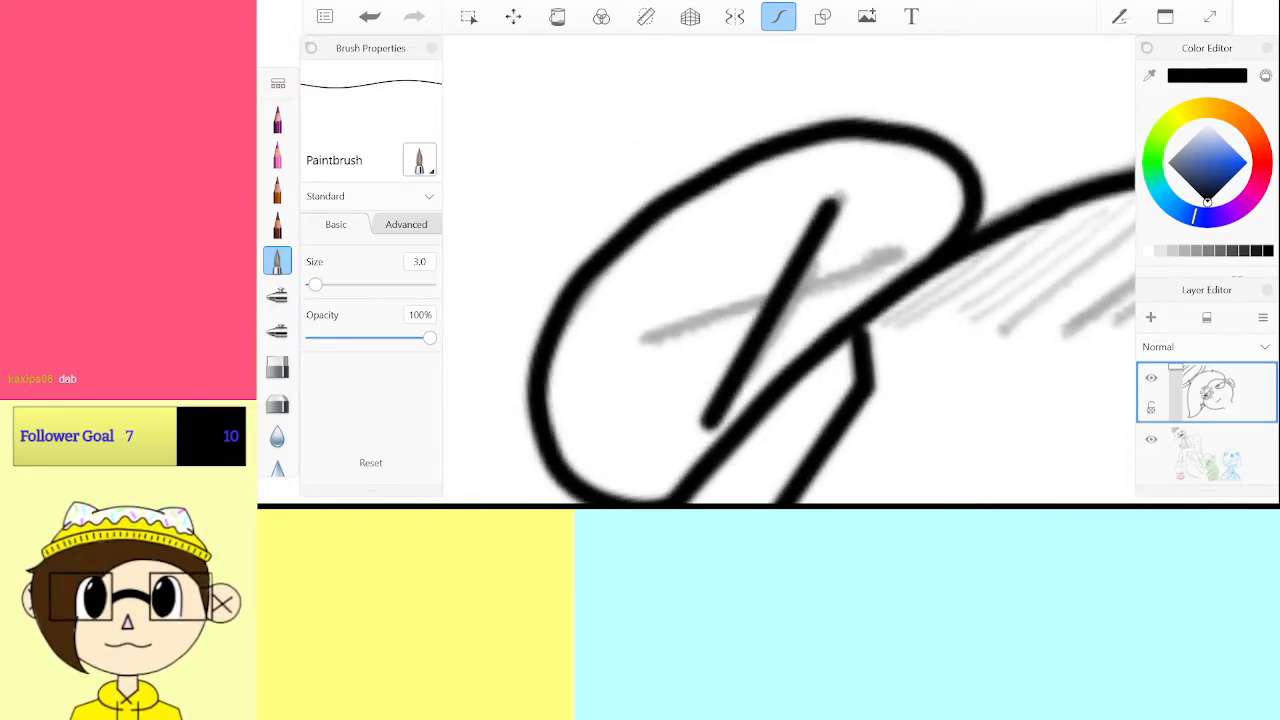
left_click_drag(643, 340, 882, 258)
mouse_move(770, 305)
left_mouse_down()
mouse_move(786, 203)
mouse_move(828, 158)
left_mouse_up()
scroll(790, 270, "down", 5)
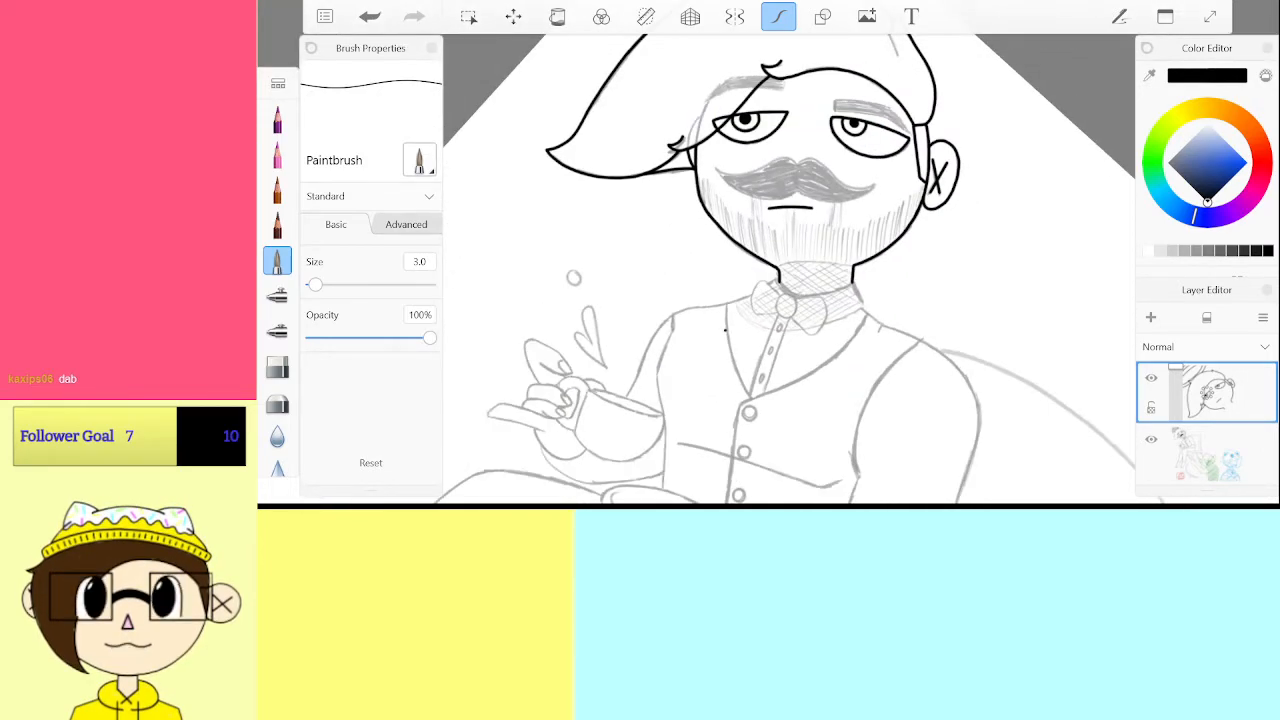
scroll(790, 270, "down", 2)
scroll(790, 270, "up", 8)
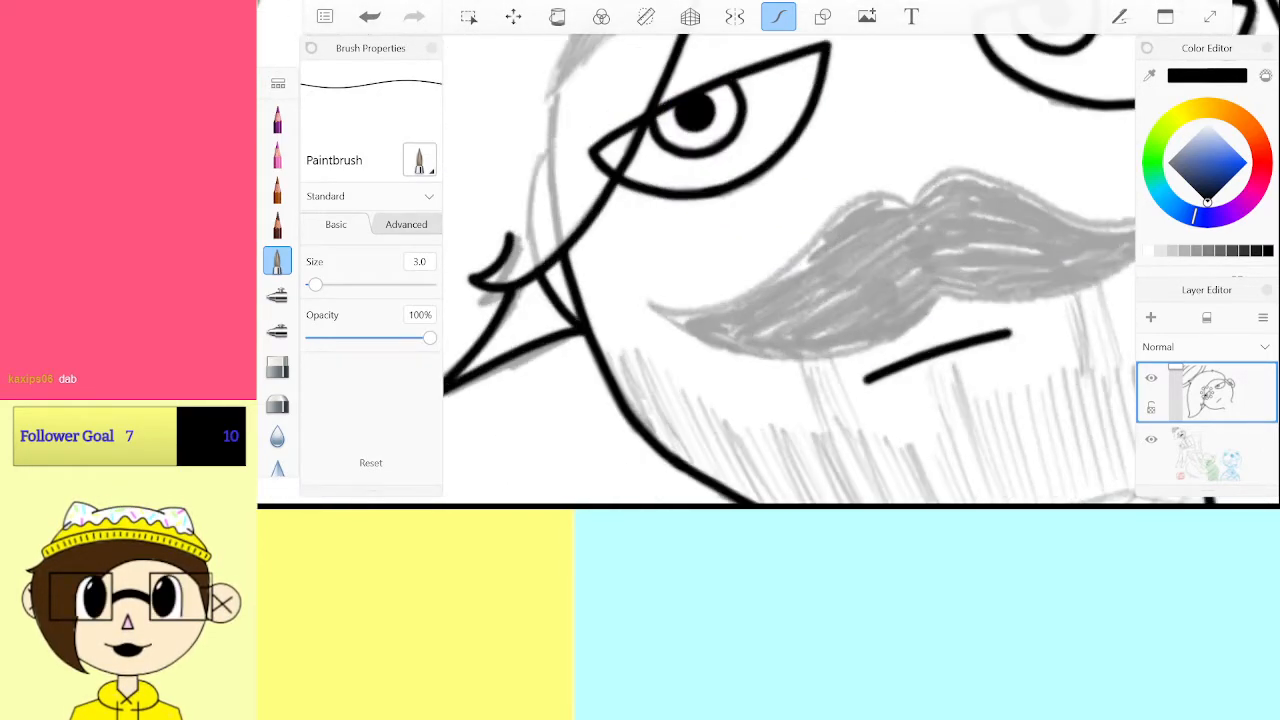
scroll(790, 270, "up", 4)
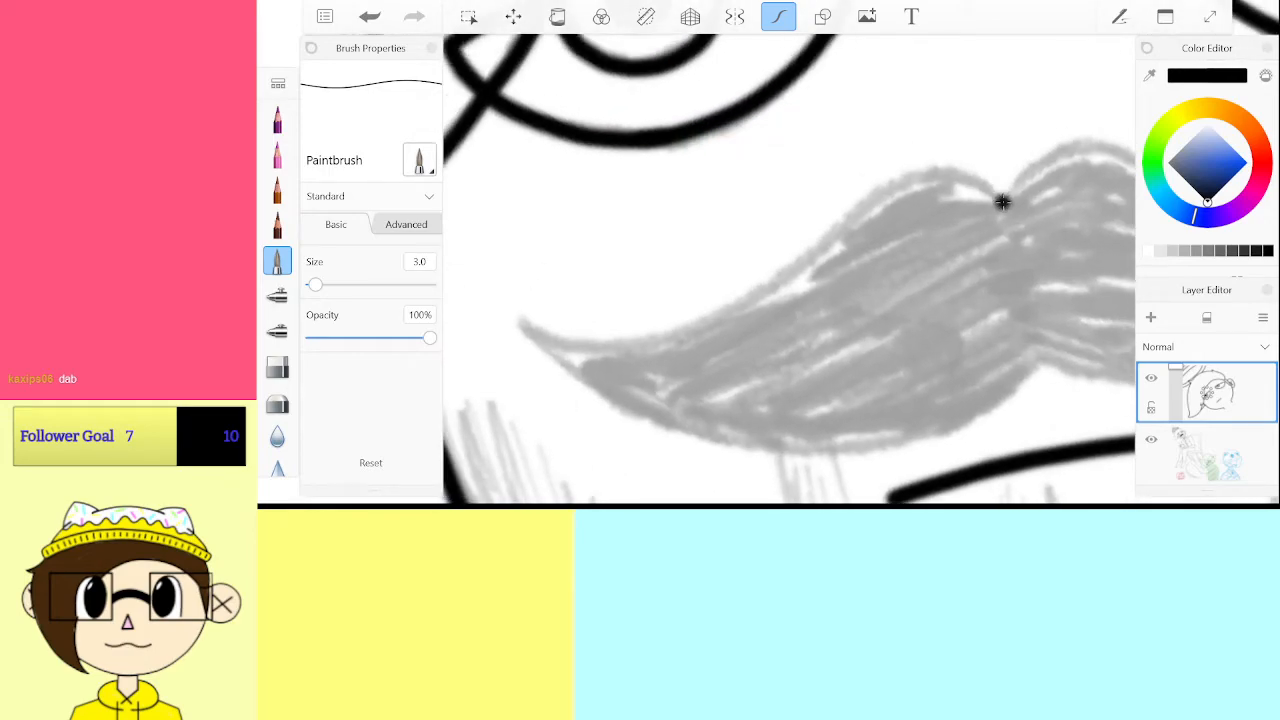
left_click_drag(966, 176, 1006, 206)
mouse_move(878, 192)
left_mouse_down()
mouse_move(728, 312)
mouse_move(600, 340)
left_mouse_up()
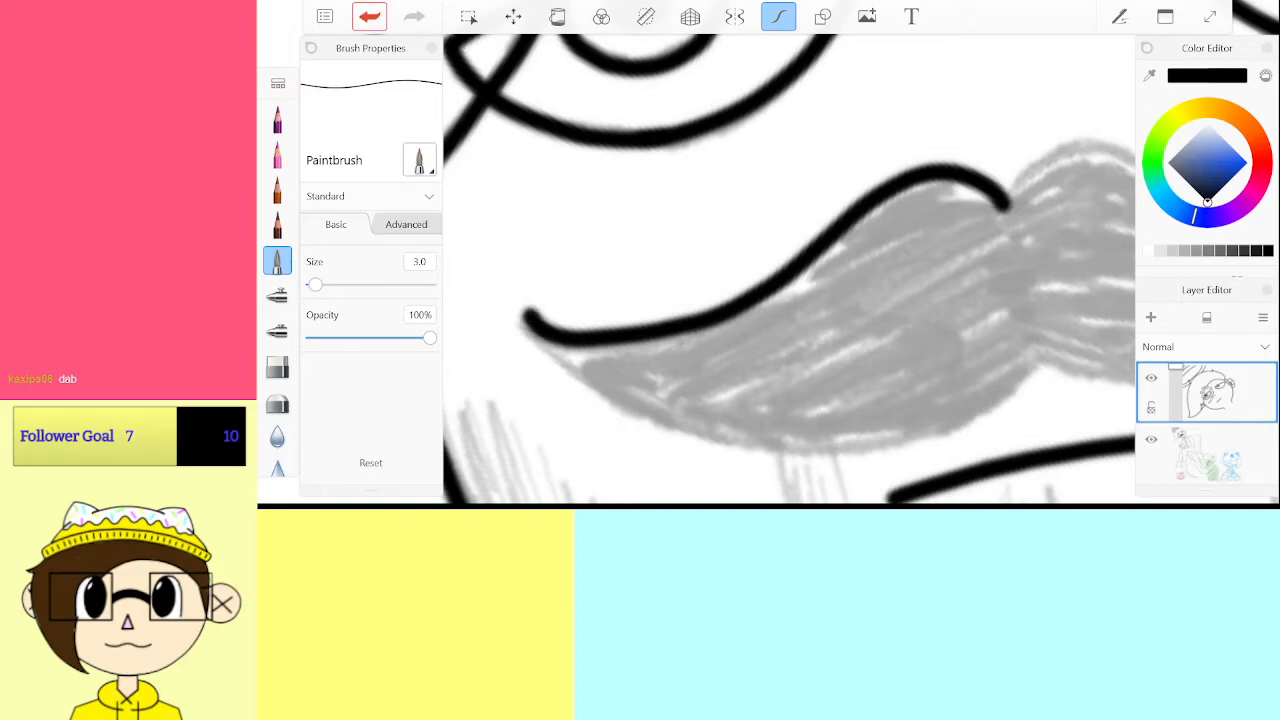
left_click(369, 16)
scroll(790, 270, "down", 4)
scroll(790, 270, "up", 4)
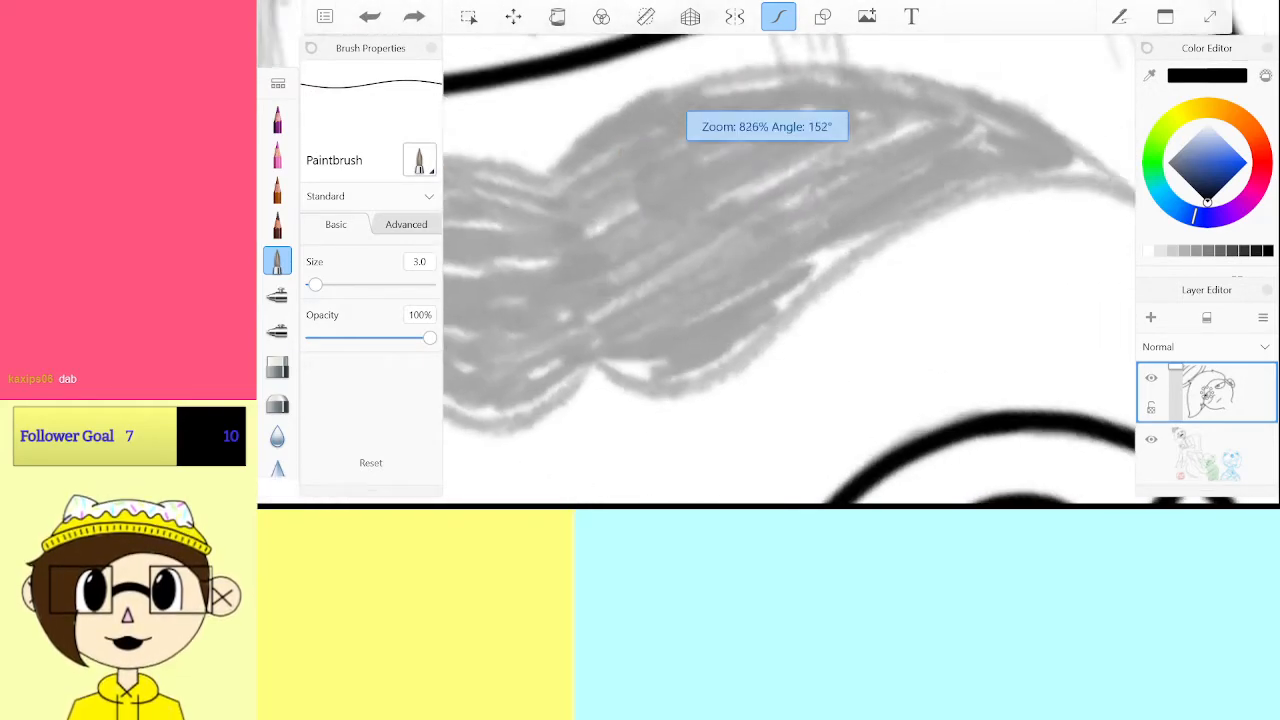
scroll(790, 270, "down", 1)
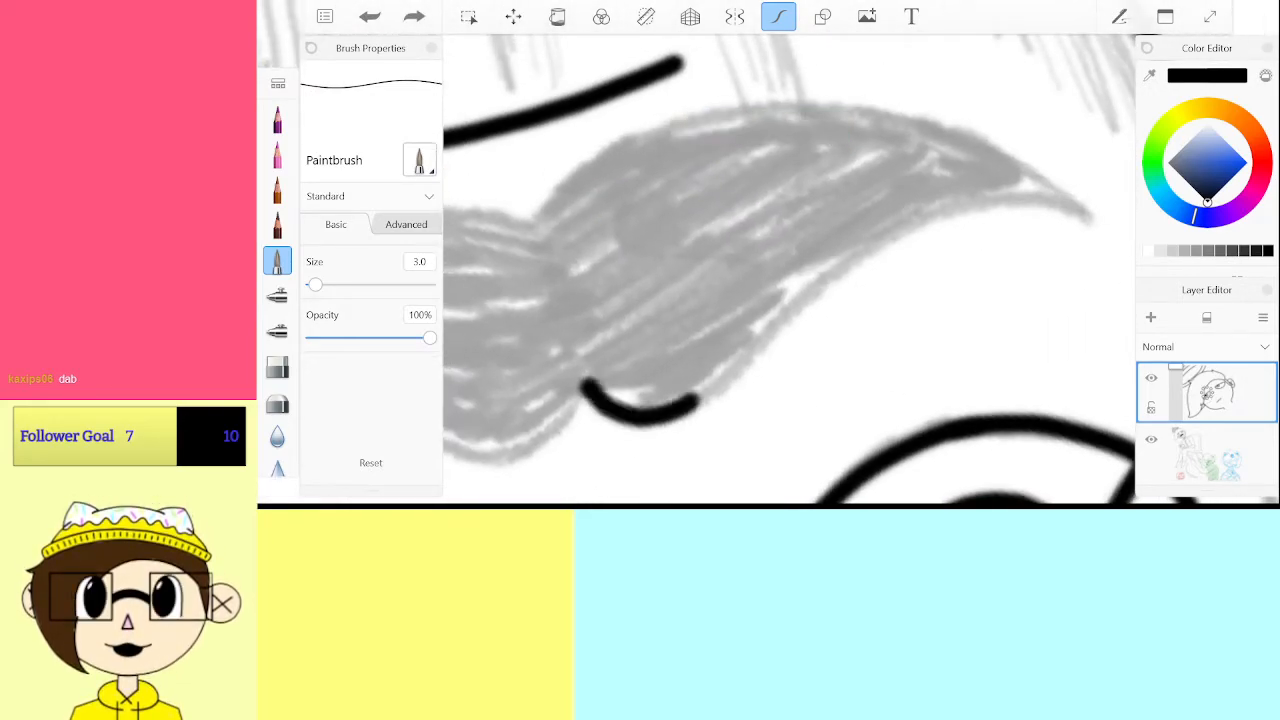
mouse_move(697, 402)
left_mouse_down()
mouse_move(909, 210)
mouse_move(1120, 208)
left_mouse_up()
key("ctrl+z")
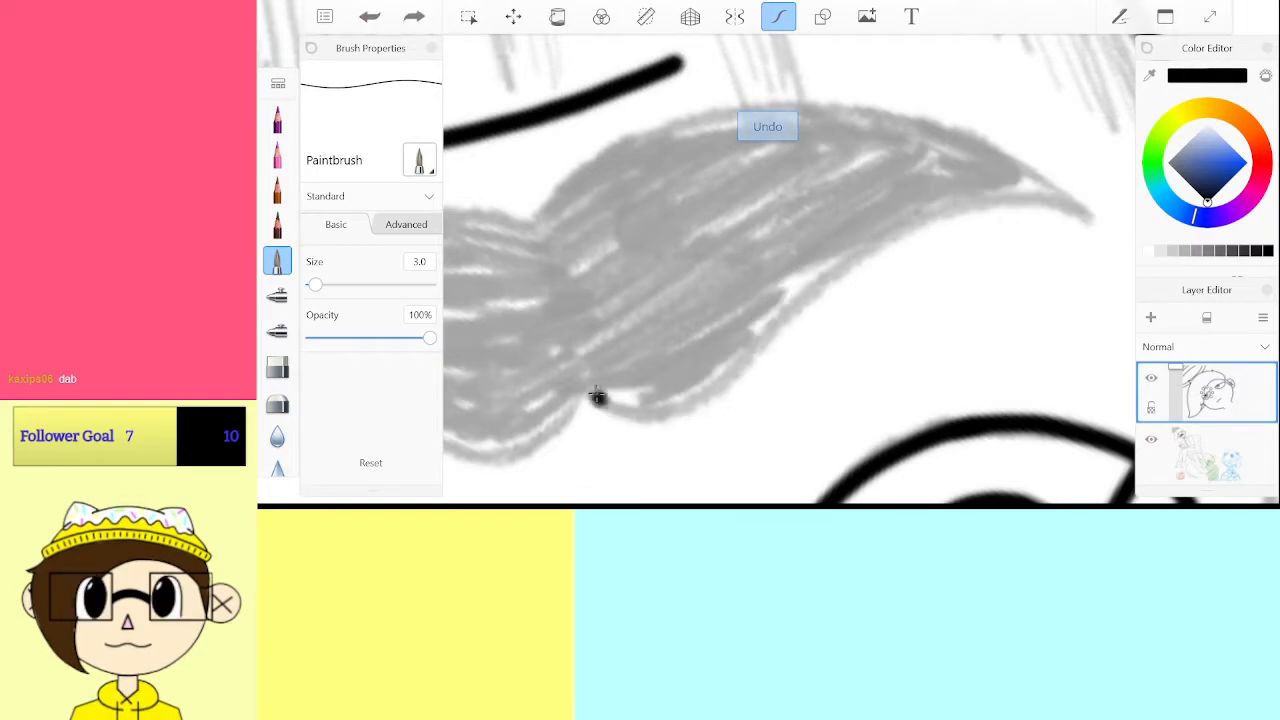
Ink the upper edge of the moustache's hair-side half from the centre notch to its tip
left_click_drag(597, 397, 582, 385)
left_click_drag(672, 403, 778, 330)
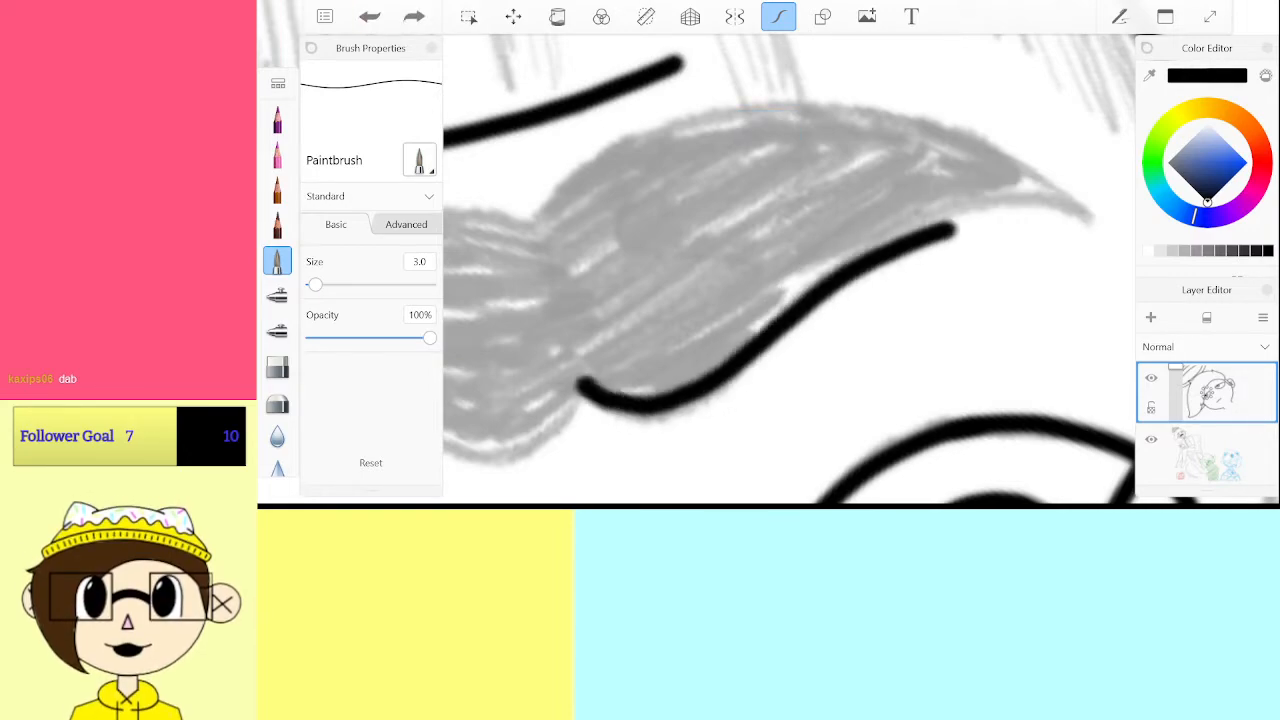
left_click_drag(677, 66, 606, 186)
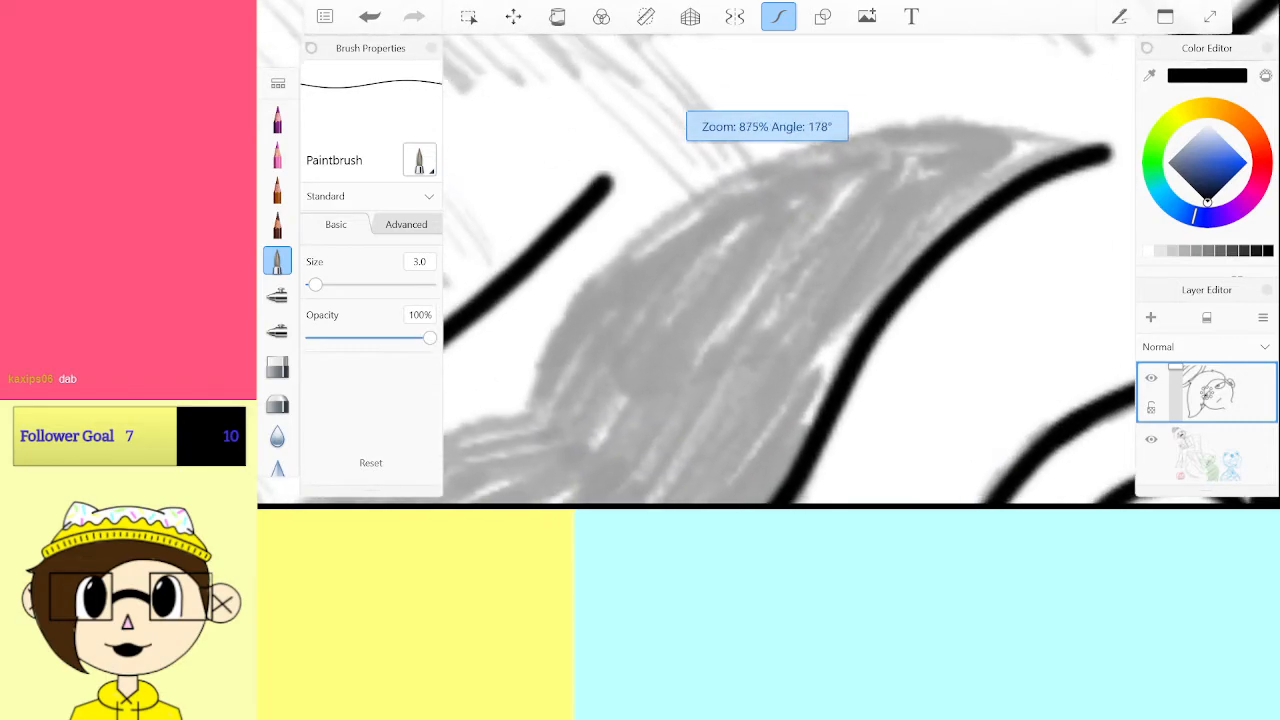
Ink the moustache's lower edge from the hair-side tip through the centre notch to the ear-side tip, replacing the first stroke
mouse_move(542, 412)
left_mouse_down()
mouse_move(579, 307)
mouse_move(640, 233)
mouse_move(772, 152)
mouse_move(887, 126)
mouse_move(991, 125)
mouse_move(1115, 150)
left_mouse_up()
key("ctrl+z")
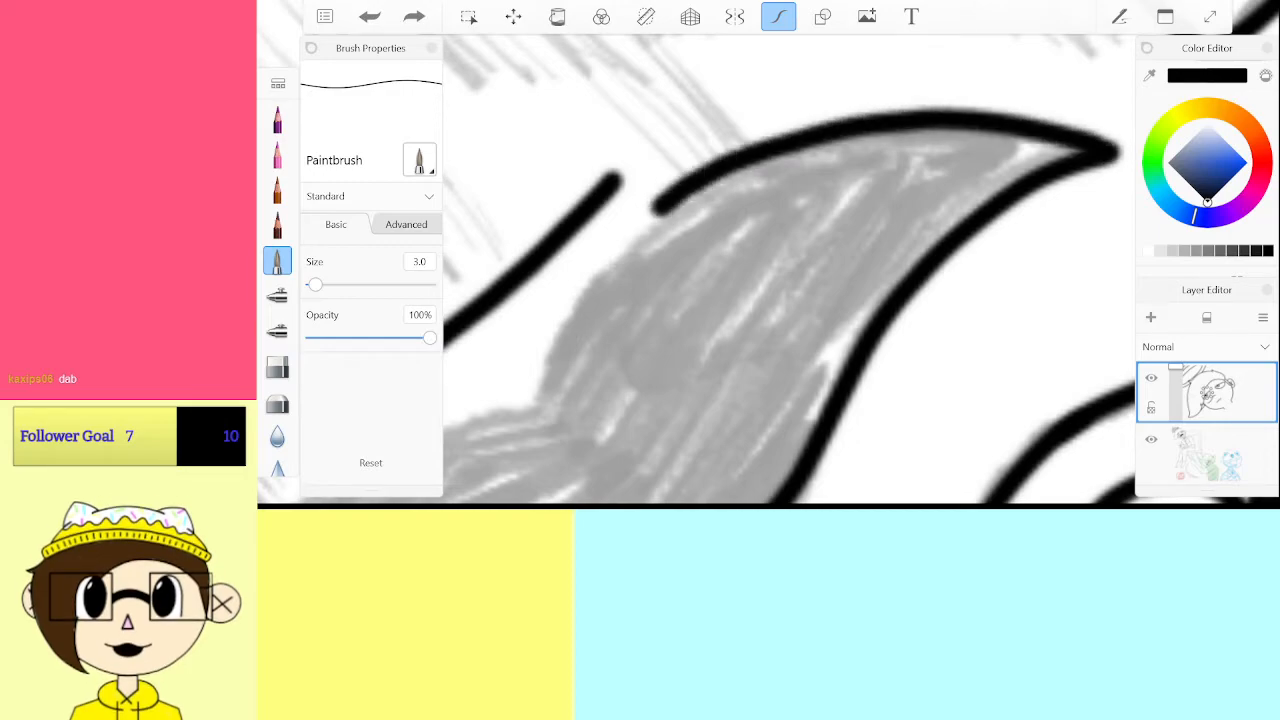
left_click_drag(537, 400, 1052, 162)
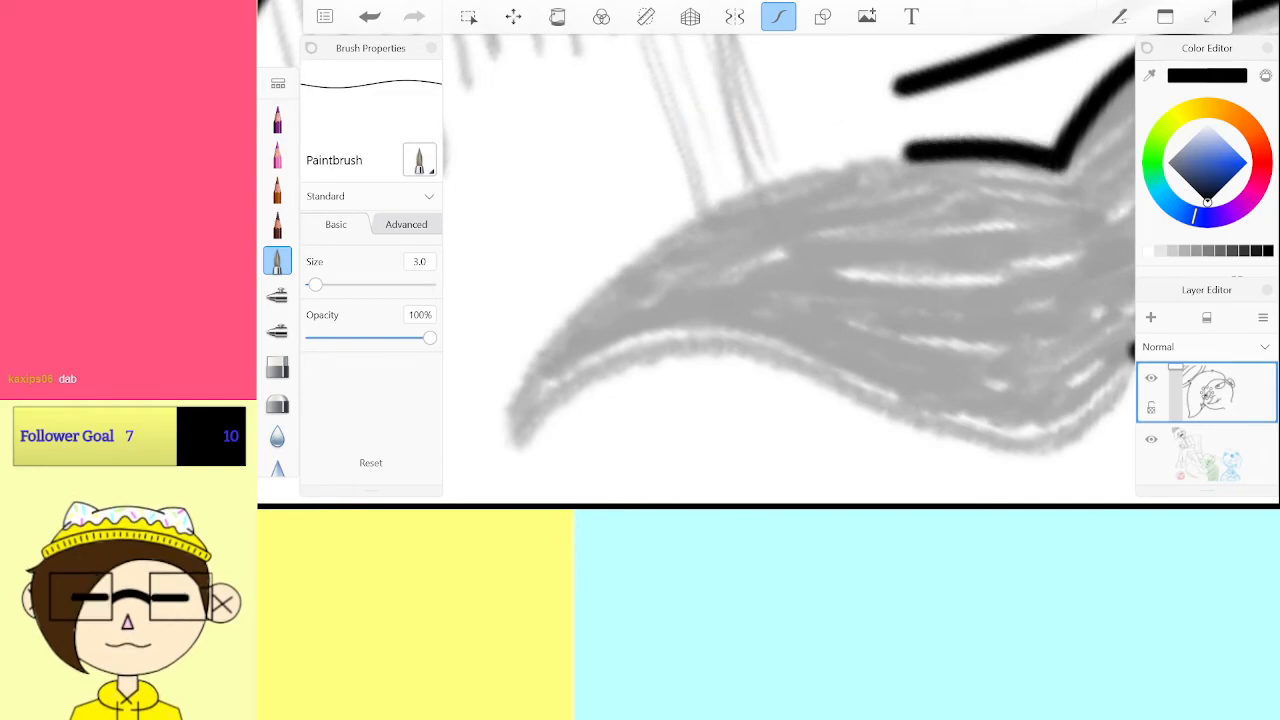
mouse_move(598, 288)
left_mouse_down()
mouse_move(561, 336)
mouse_move(514, 440)
left_mouse_up()
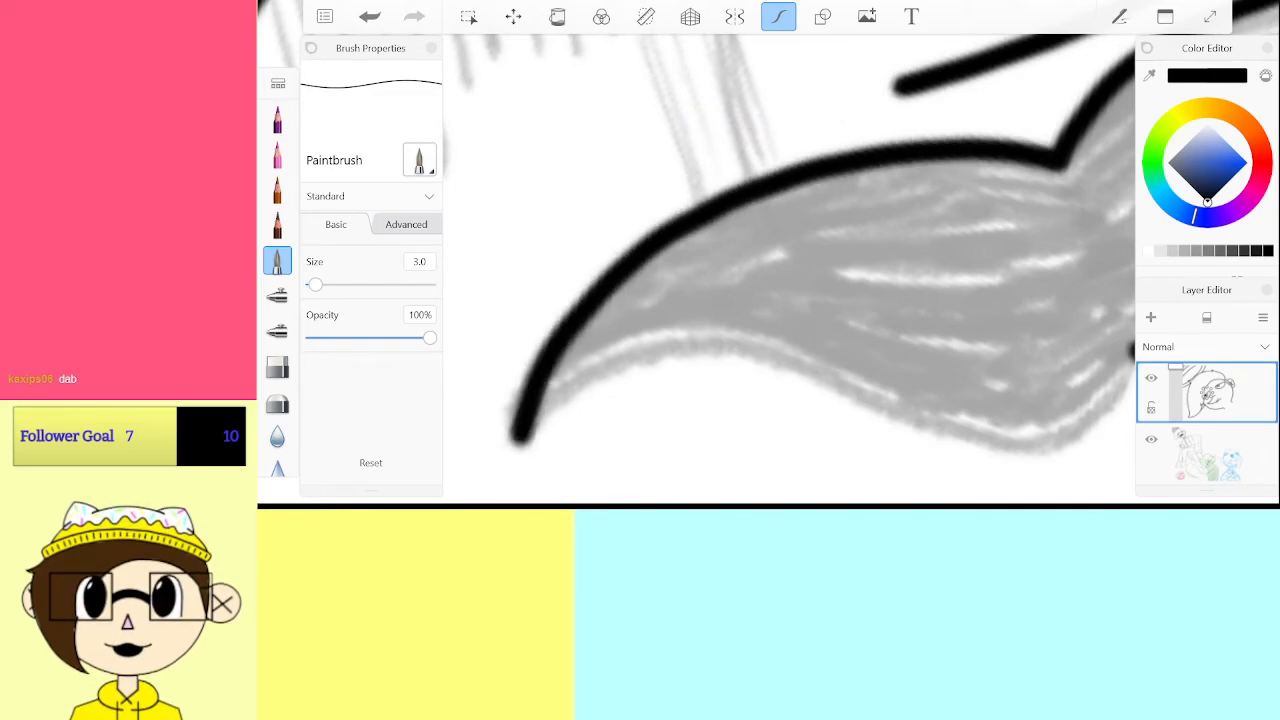
left_click_drag(1058, 162, 672, 240)
scroll(790, 270, "up", 5)
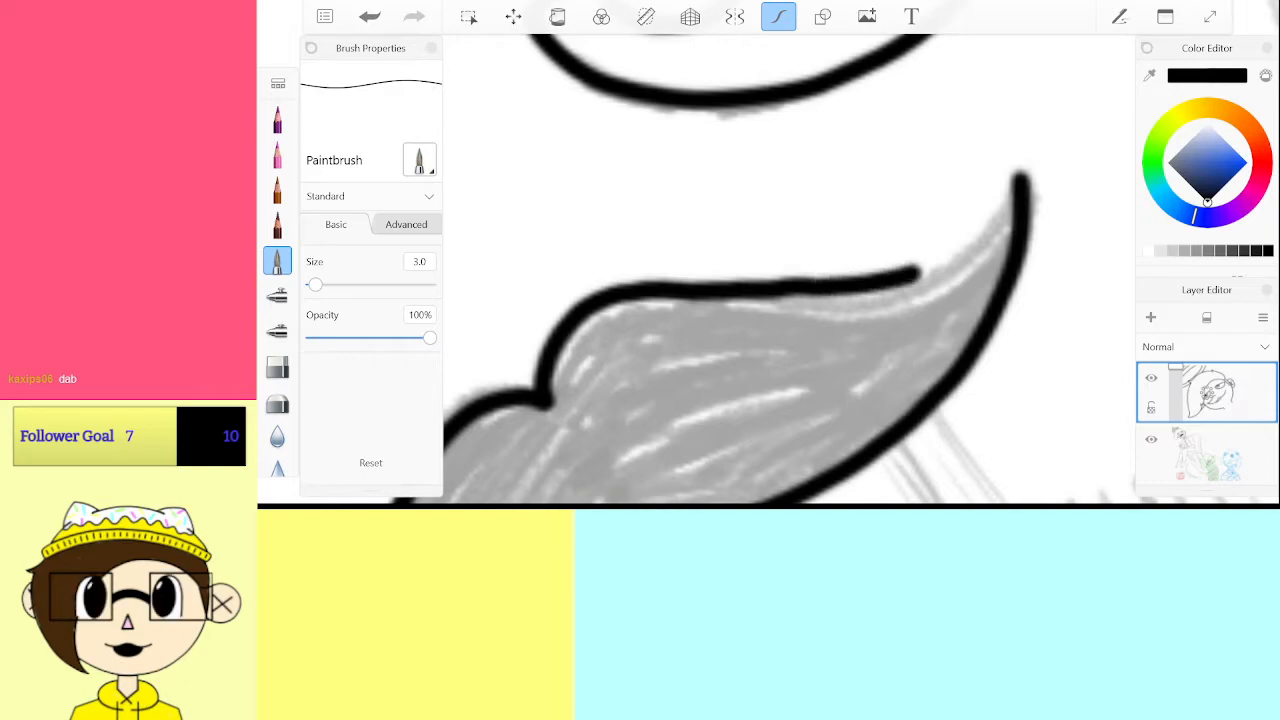
mouse_move(918, 271)
left_mouse_down()
mouse_move(972, 242)
mouse_move(1015, 178)
left_mouse_up()
key("ctrl+z")
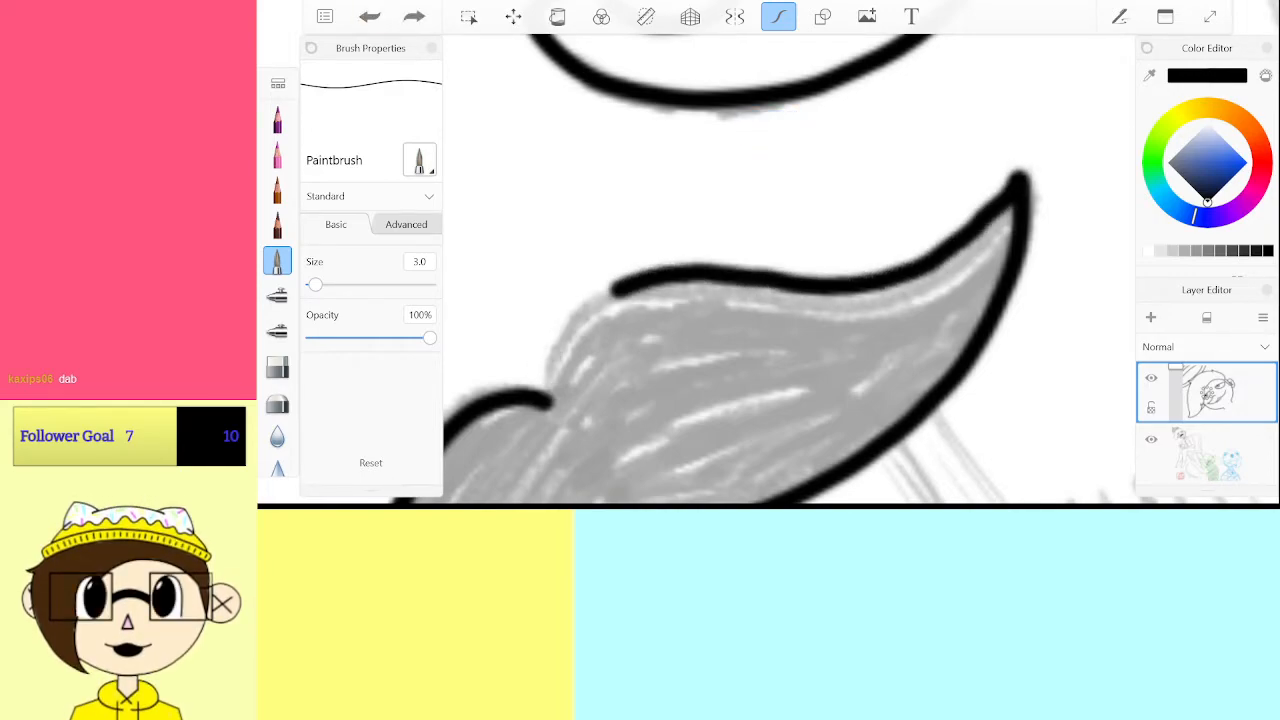
key("ctrl+z")
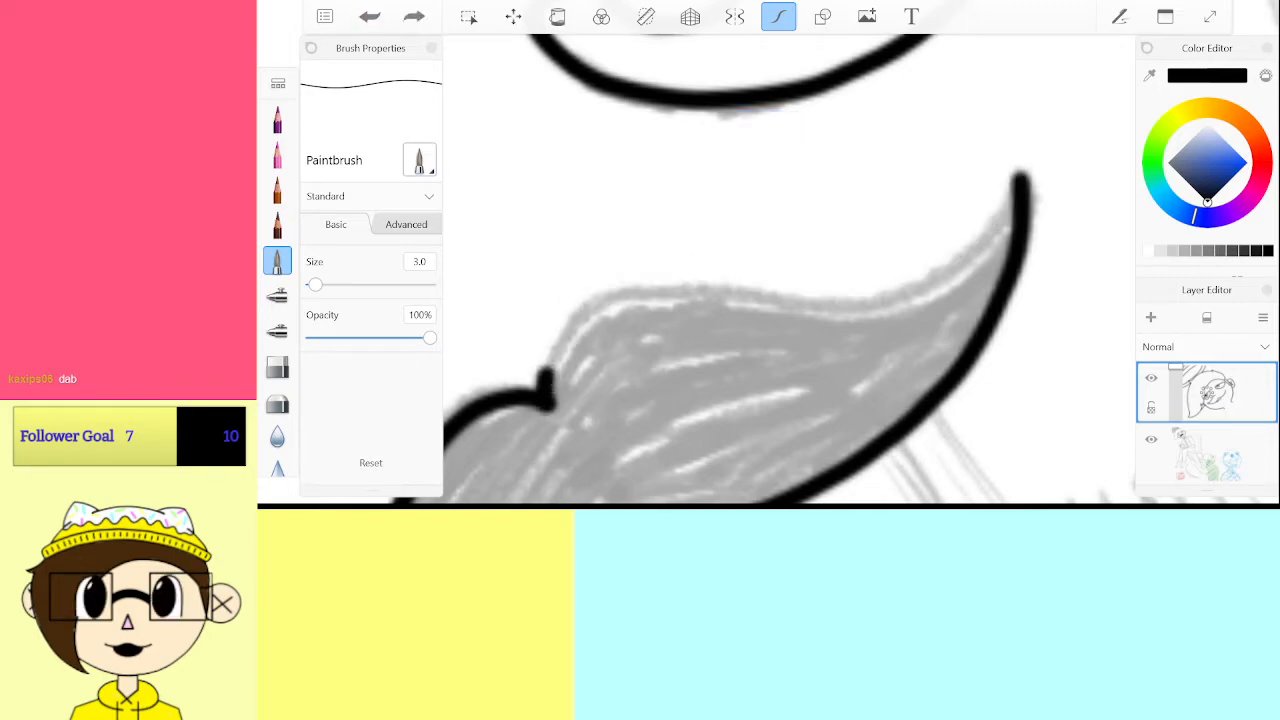
left_click_drag(607, 285, 700, 284)
key("ctrl+z")
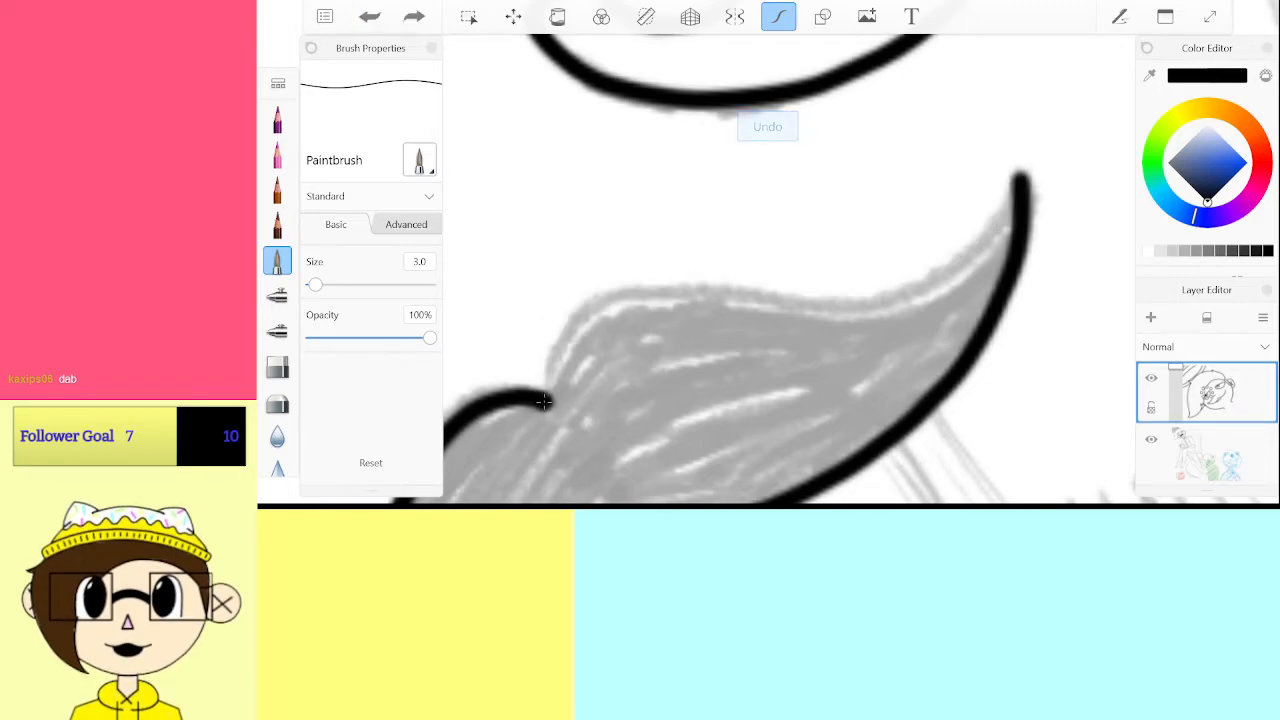
mouse_move(553, 340)
left_mouse_down()
mouse_move(586, 309)
mouse_move(633, 290)
left_mouse_up()
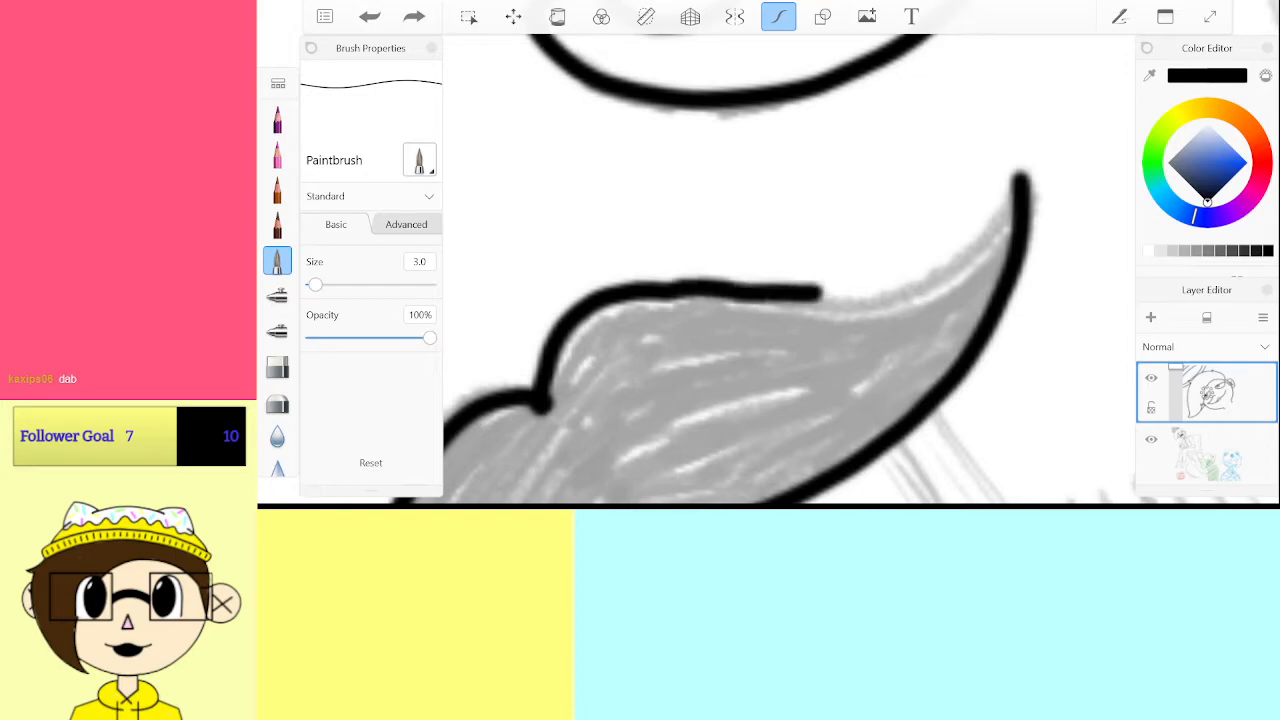
scroll(790, 270, "down", 5)
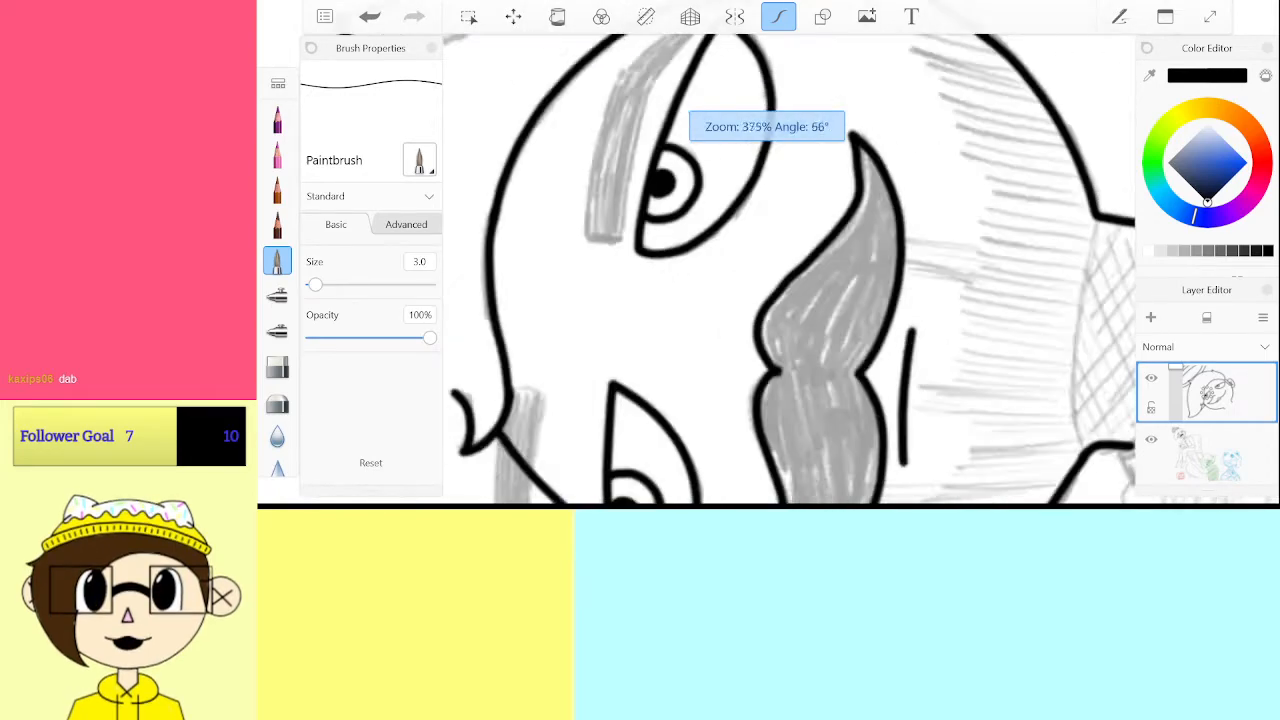
scroll(790, 270, "up", 5)
key("ctrl+z")
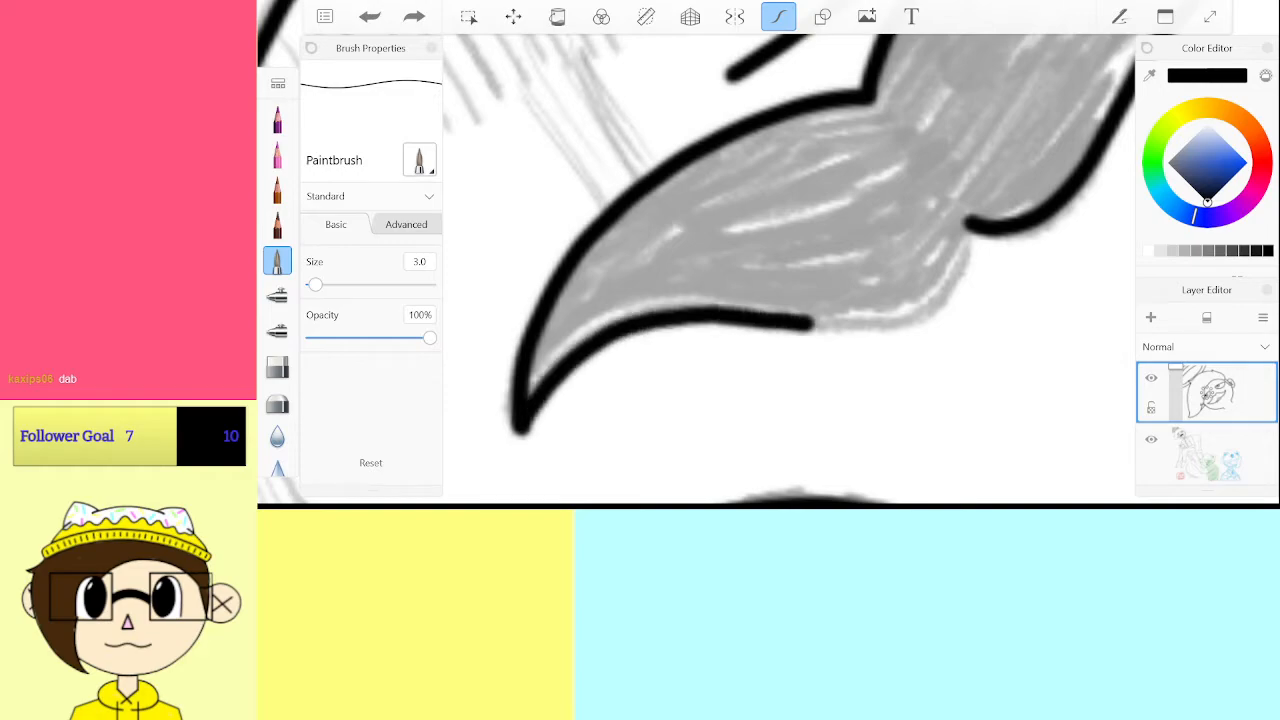
Ink the upper edge of the moustache's ear-side half from its tip to the centre notch, closing the outline
mouse_move(812, 322)
left_mouse_down()
mouse_move(906, 320)
mouse_move(975, 278)
left_mouse_up()
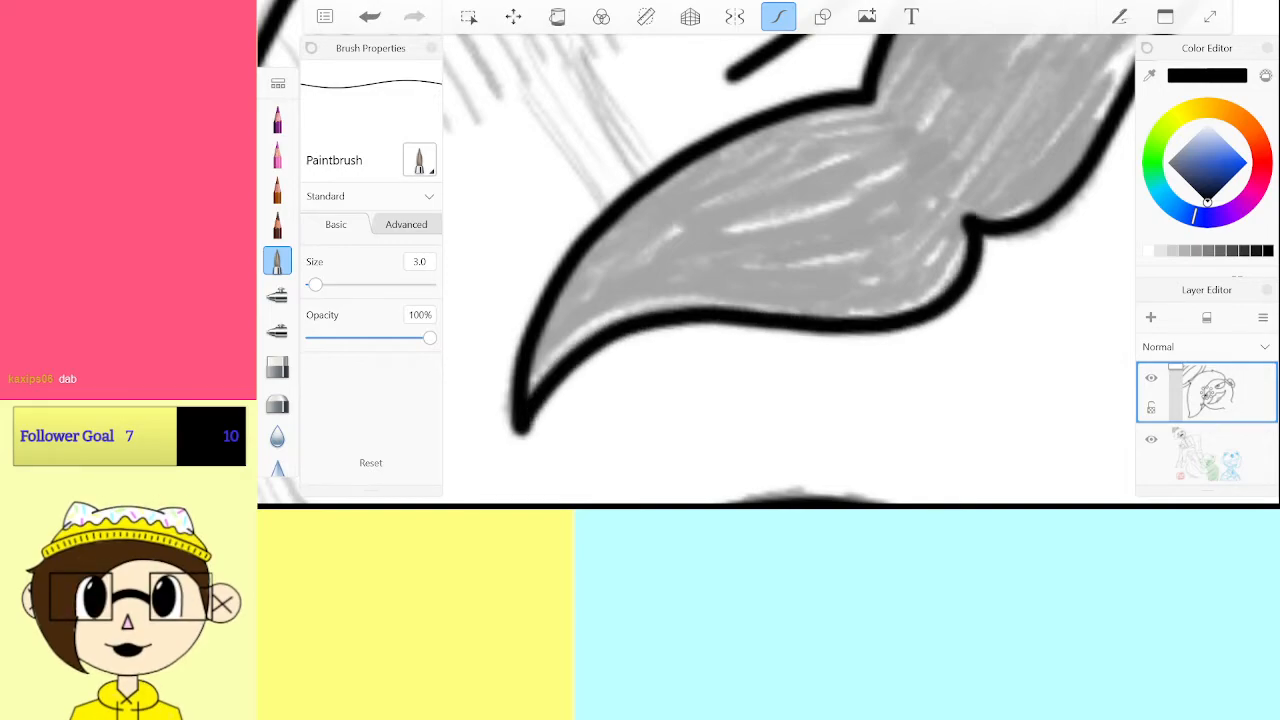
scroll(790, 270, "down", 8)
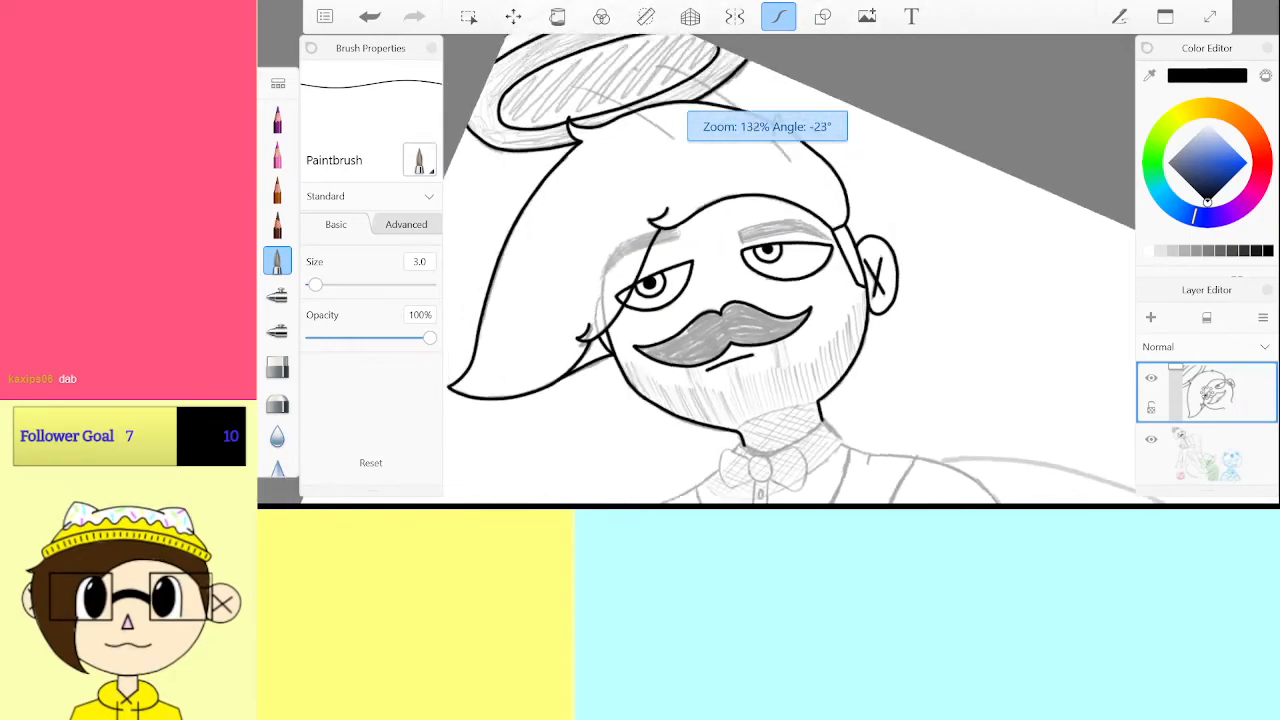
Ink the two thin curved strands running from the hat into the hair with the brush size set to 2
scroll(790, 270, "up", 6)
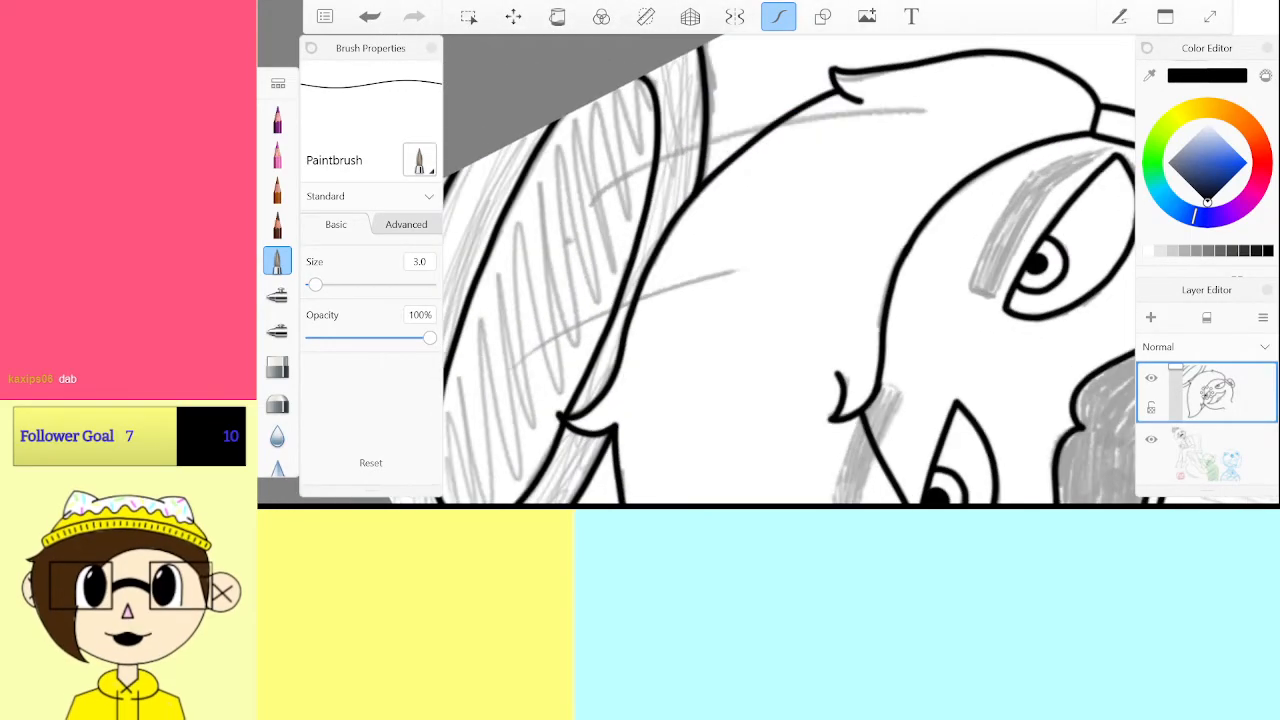
left_click_drag(735, 270, 872, 243)
left_click(420, 261)
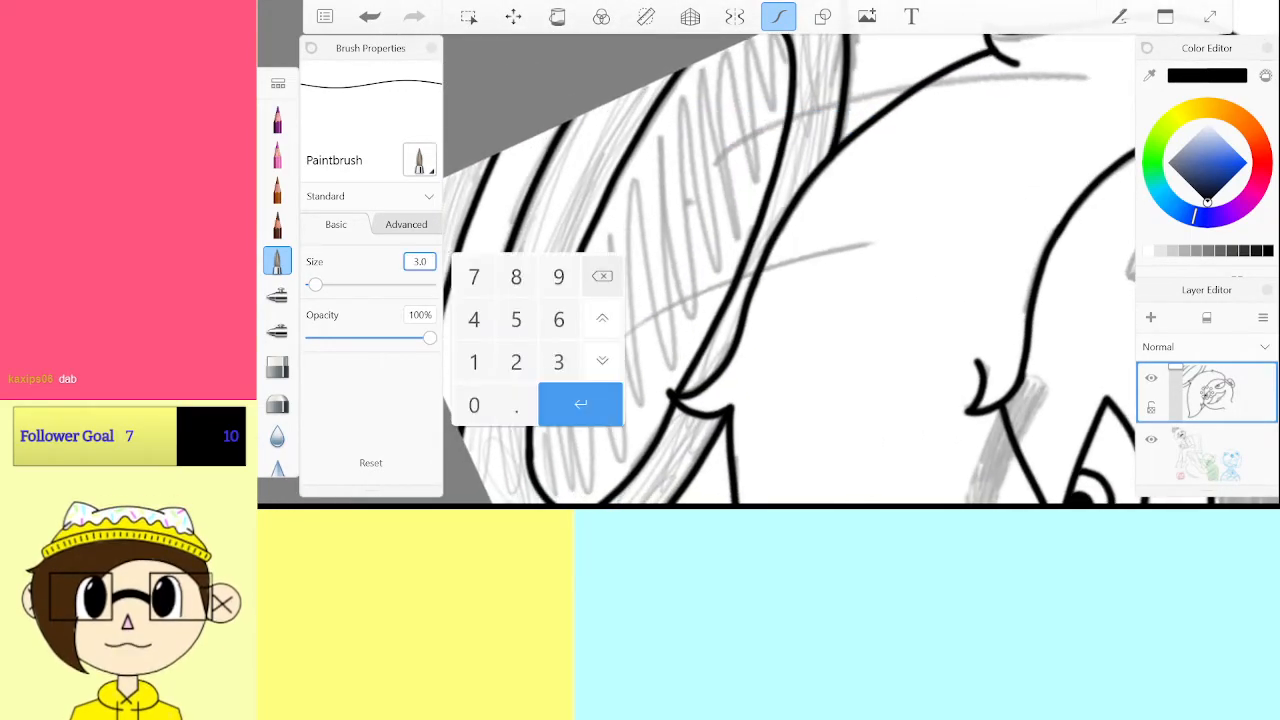
type("2")
left_click(549, 398)
mouse_move(617, 344)
left_mouse_down()
mouse_move(852, 244)
mouse_move(710, 287)
mouse_move(605, 341)
left_mouse_up()
left_click_drag(835, 200, 745, 358)
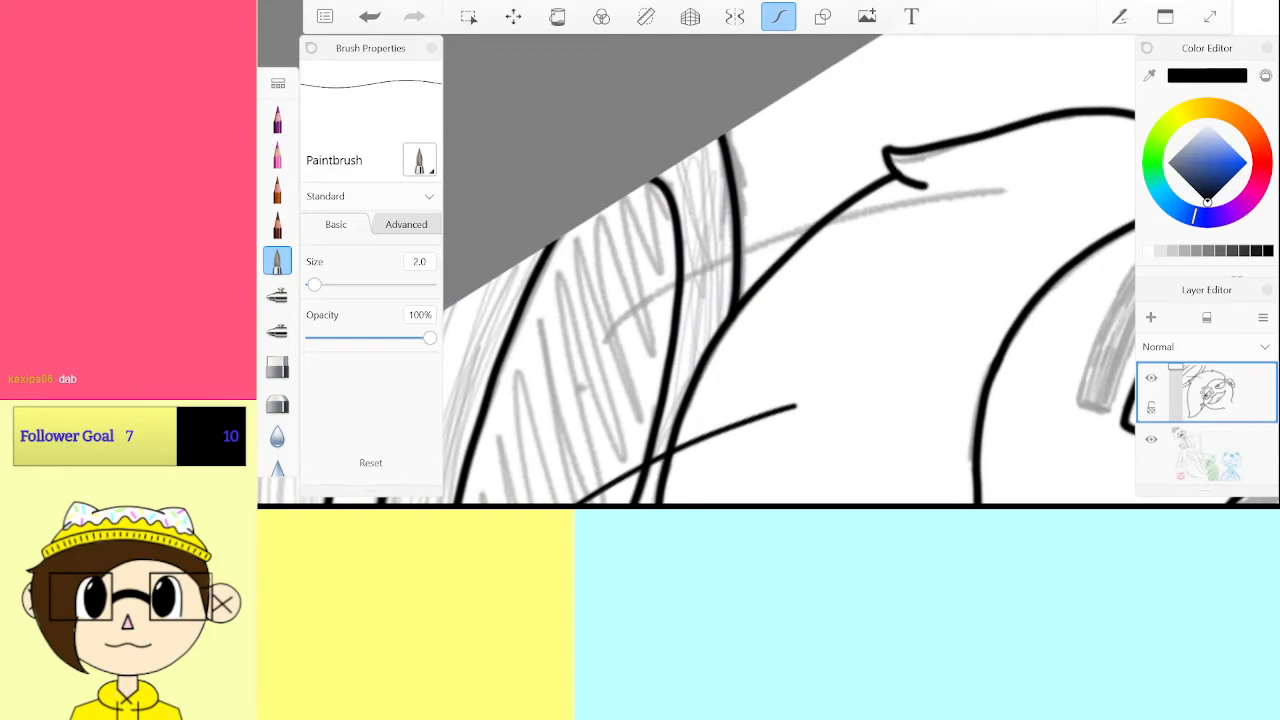
left_click_drag(601, 342, 966, 195)
scroll(790, 270, "down", 4)
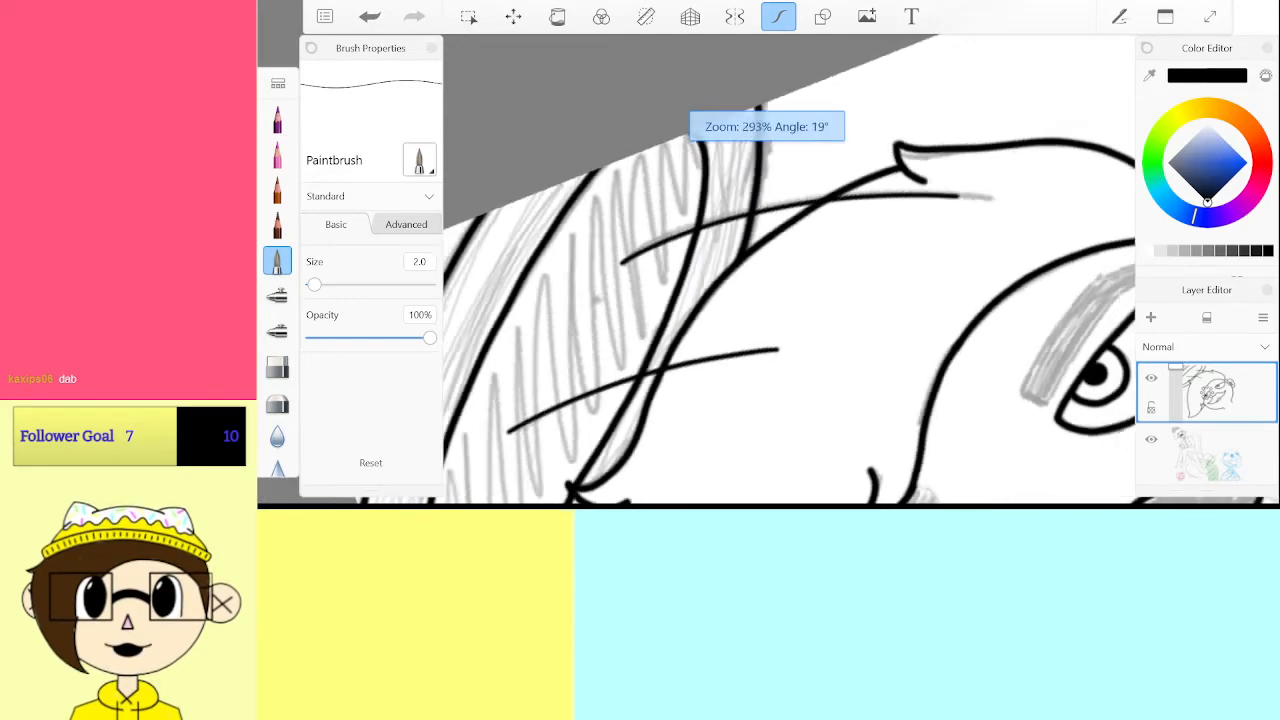
Set the brush size to 3 and ink the round centre knot of the bow tie
scroll(790, 270, "down", 5)
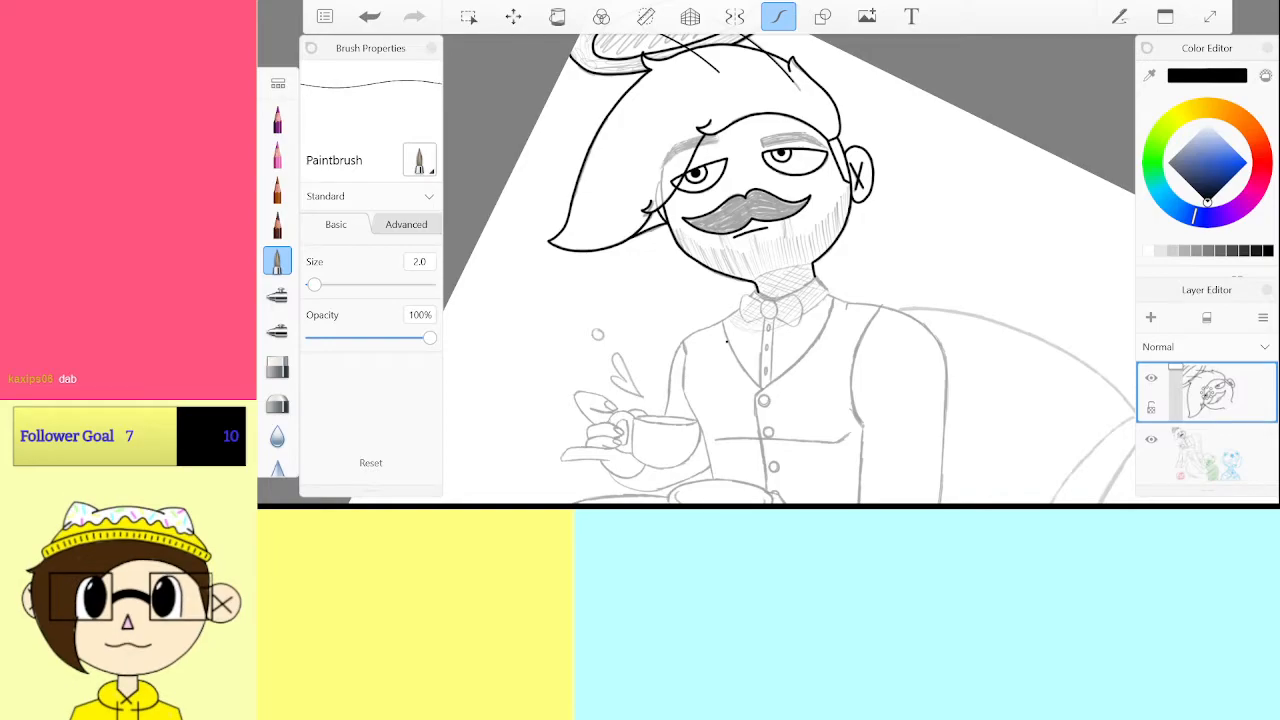
left_click(423, 261)
left_click(555, 359)
left_click(578, 400)
scroll(790, 270, "up", 2)
scroll(790, 270, "up", 3)
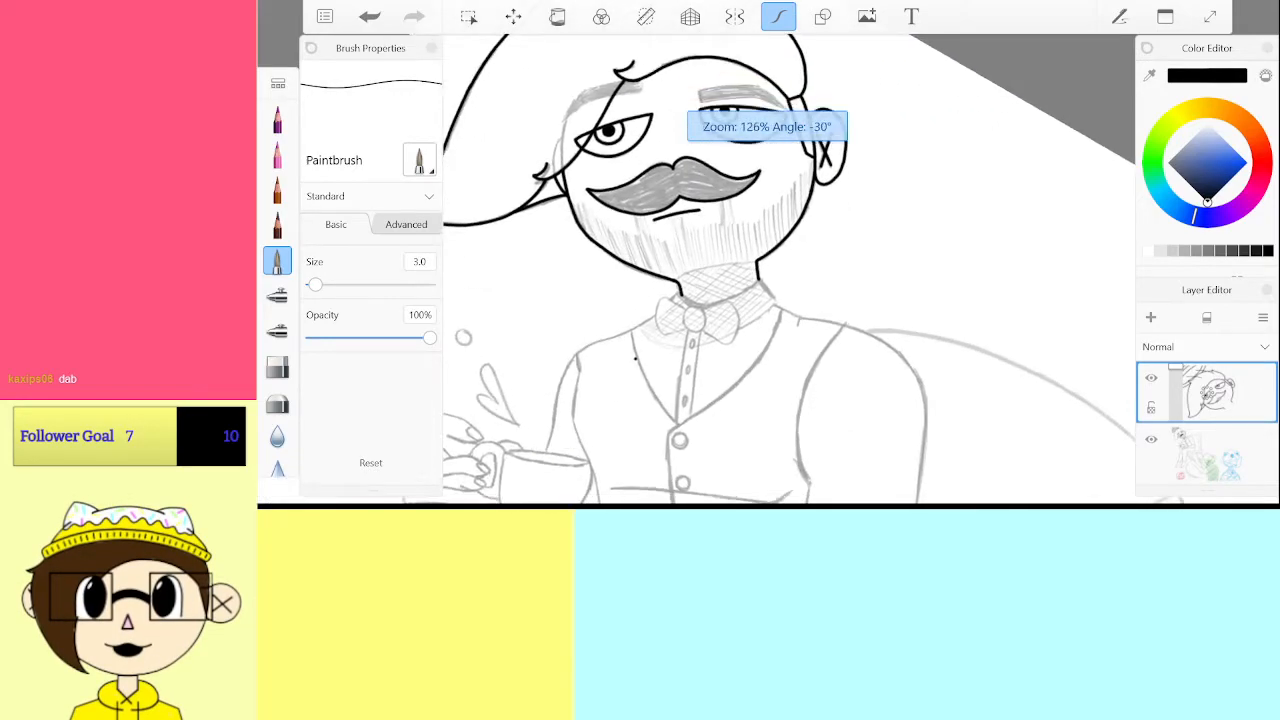
scroll(690, 290, "up", 5)
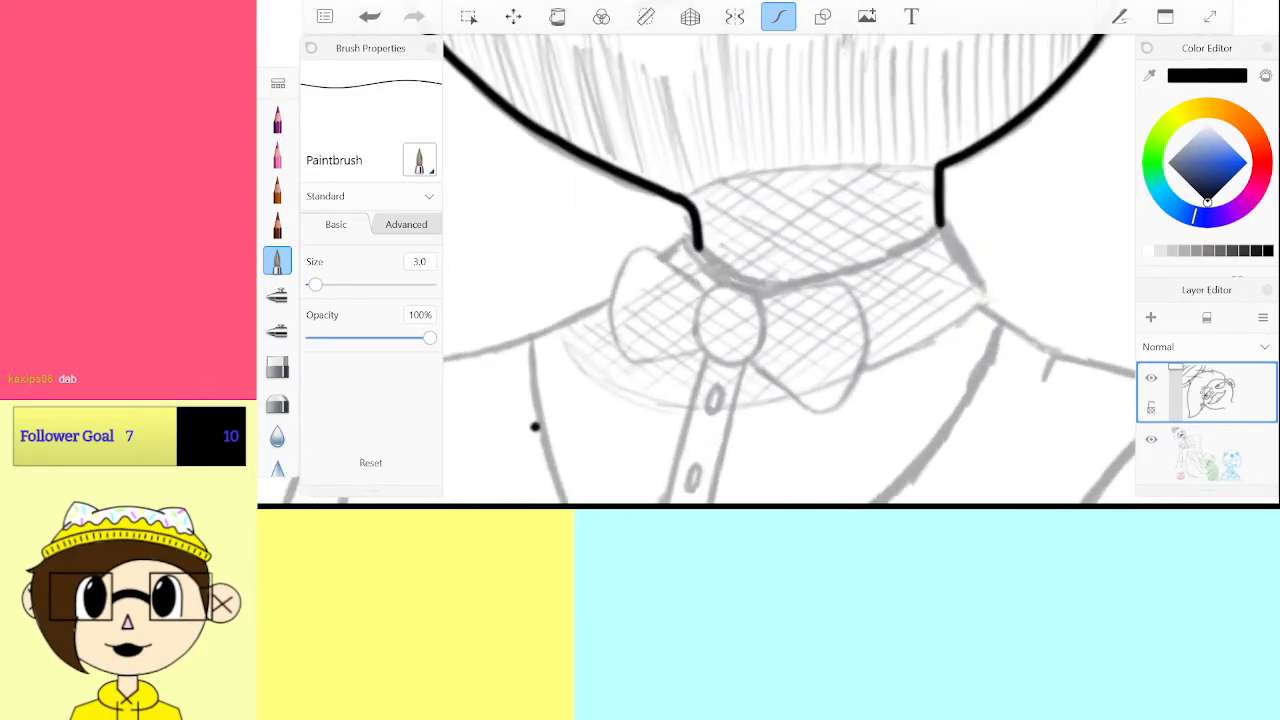
scroll(790, 270, "up", 5)
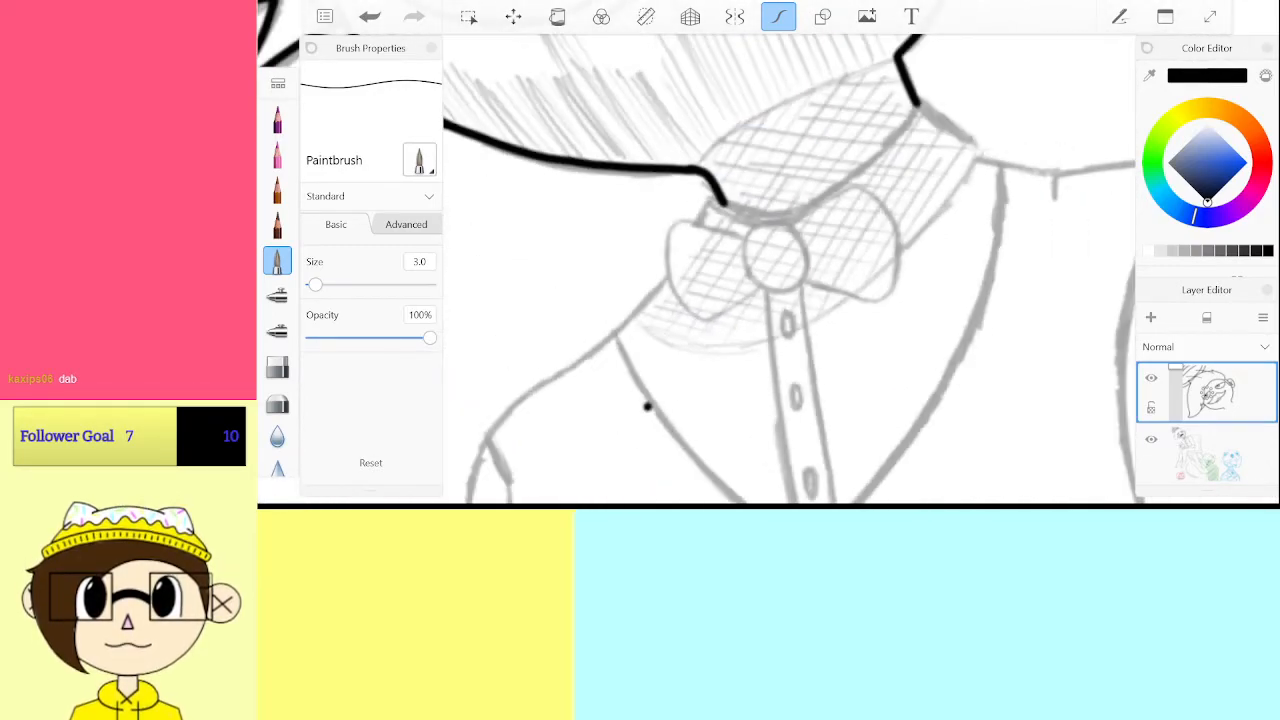
scroll(683, 337, "down", 4)
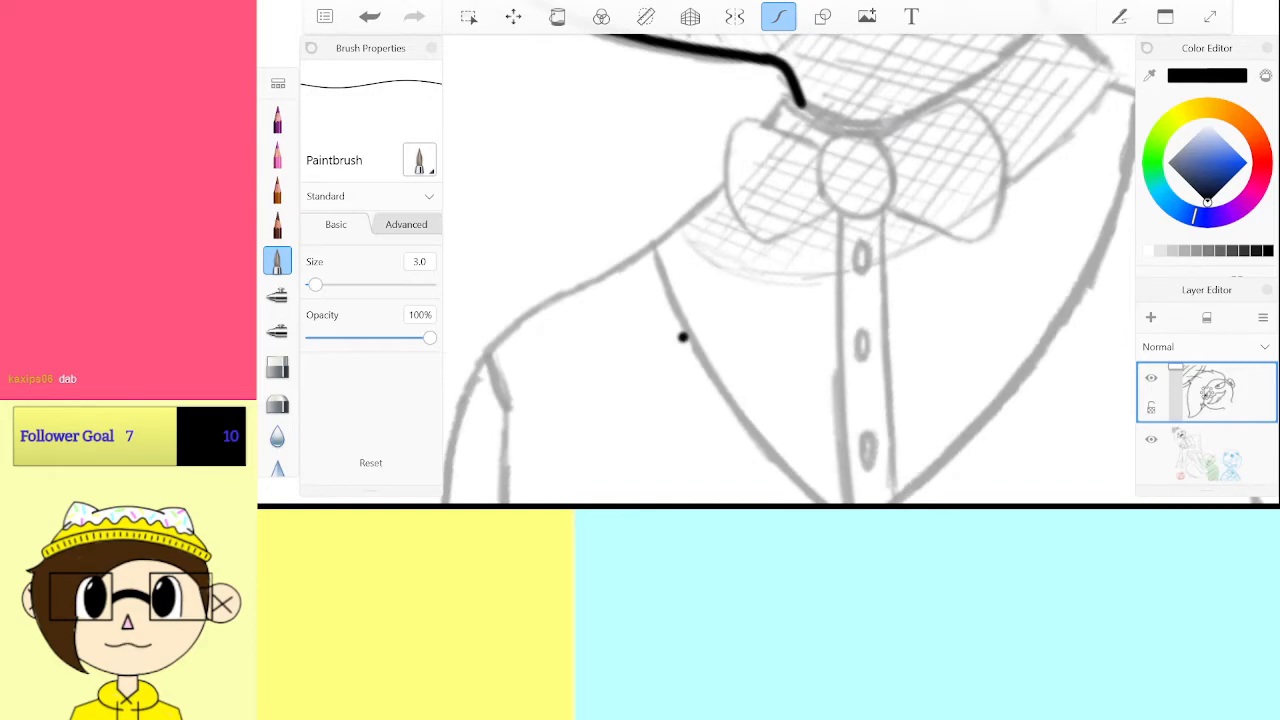
key("e")
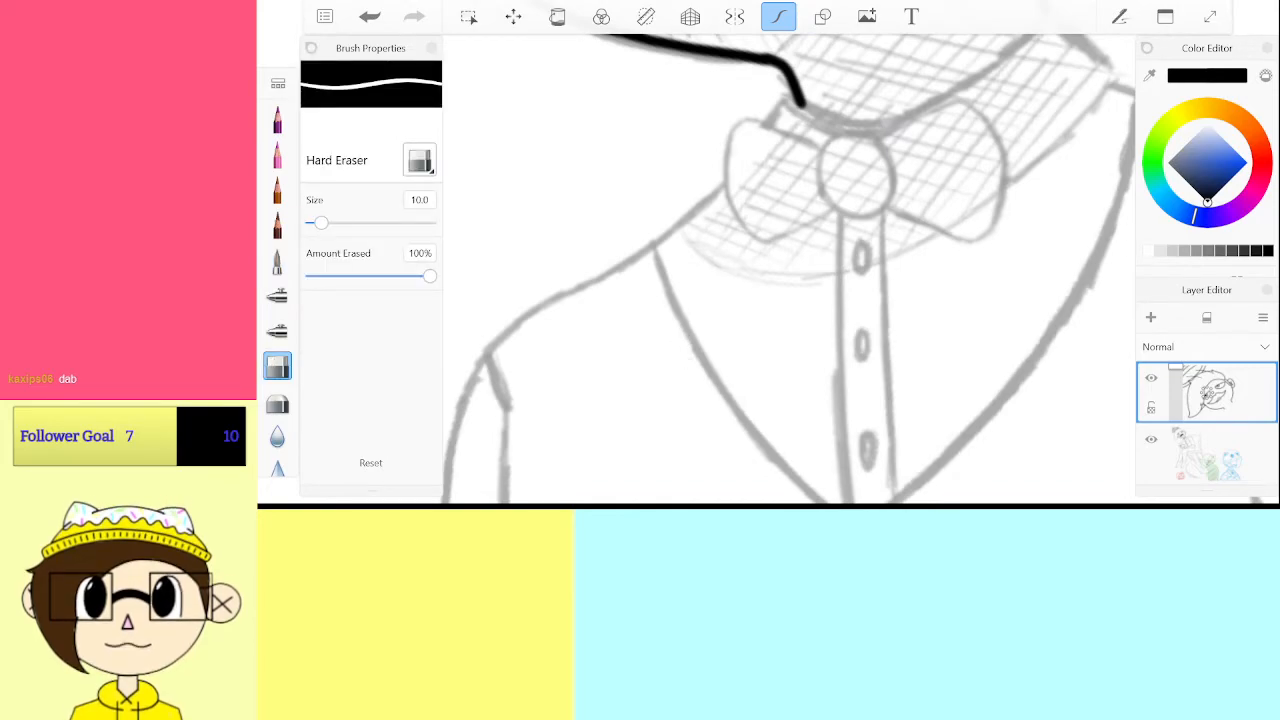
key("e")
scroll(790, 268, "up", 6)
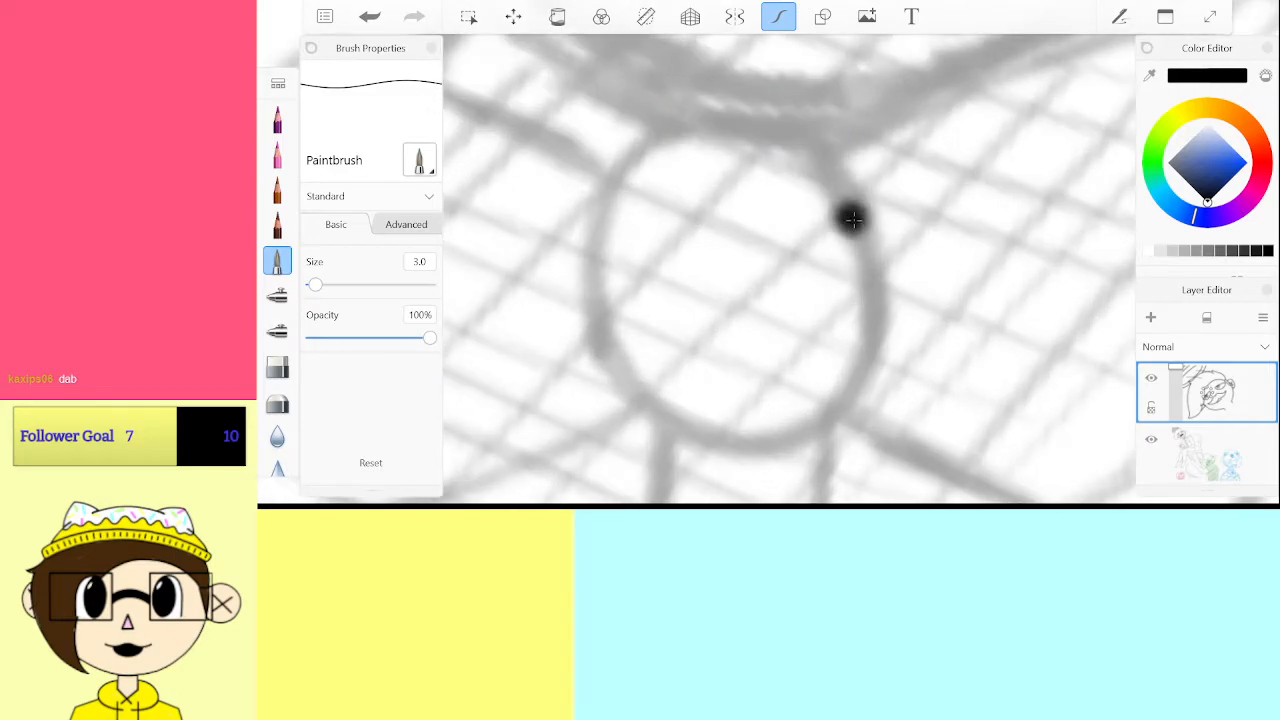
mouse_move(852, 219)
left_mouse_down()
mouse_move(815, 112)
mouse_move(585, 250)
mouse_move(860, 410)
mouse_move(850, 190)
left_mouse_up()
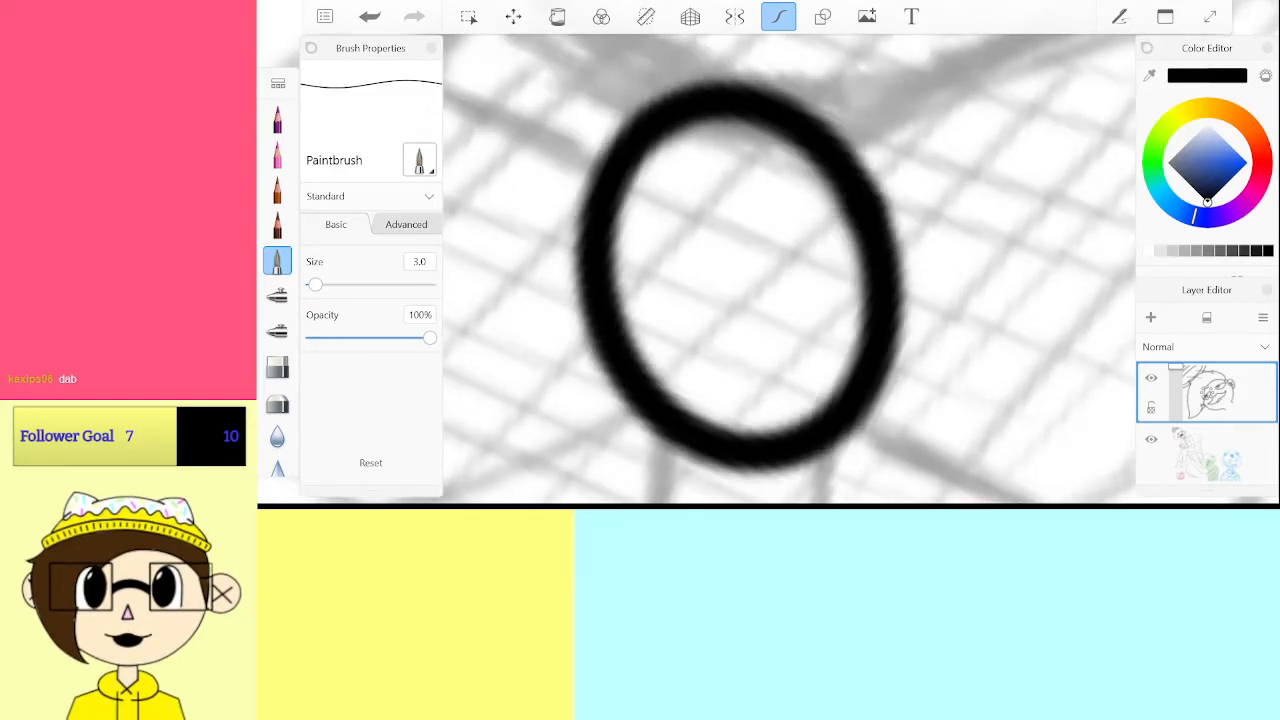
scroll(768, 268, "down", 3)
scroll(768, 268, "up", 3)
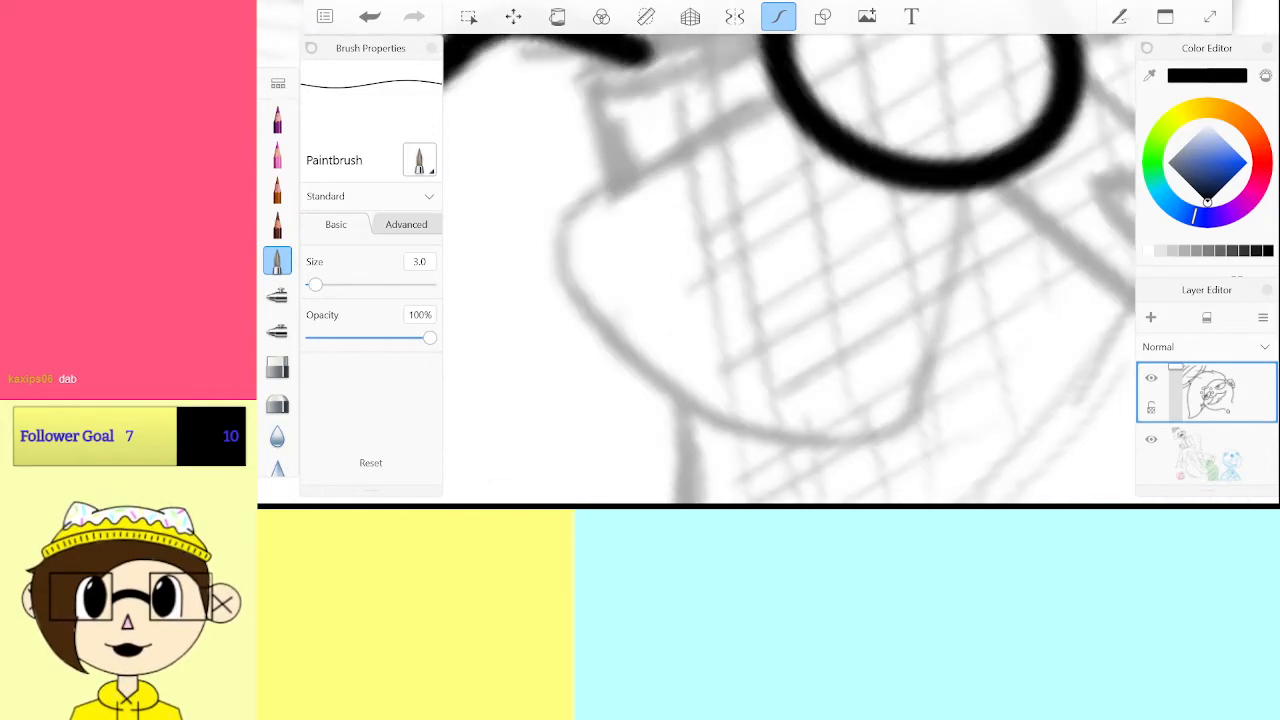
mouse_move(782, 92)
left_mouse_down()
mouse_move(583, 200)
mouse_move(560, 235)
mouse_move(570, 292)
mouse_move(705, 398)
mouse_move(802, 438)
mouse_move(900, 445)
mouse_move(940, 345)
mouse_move(970, 172)
left_mouse_up()
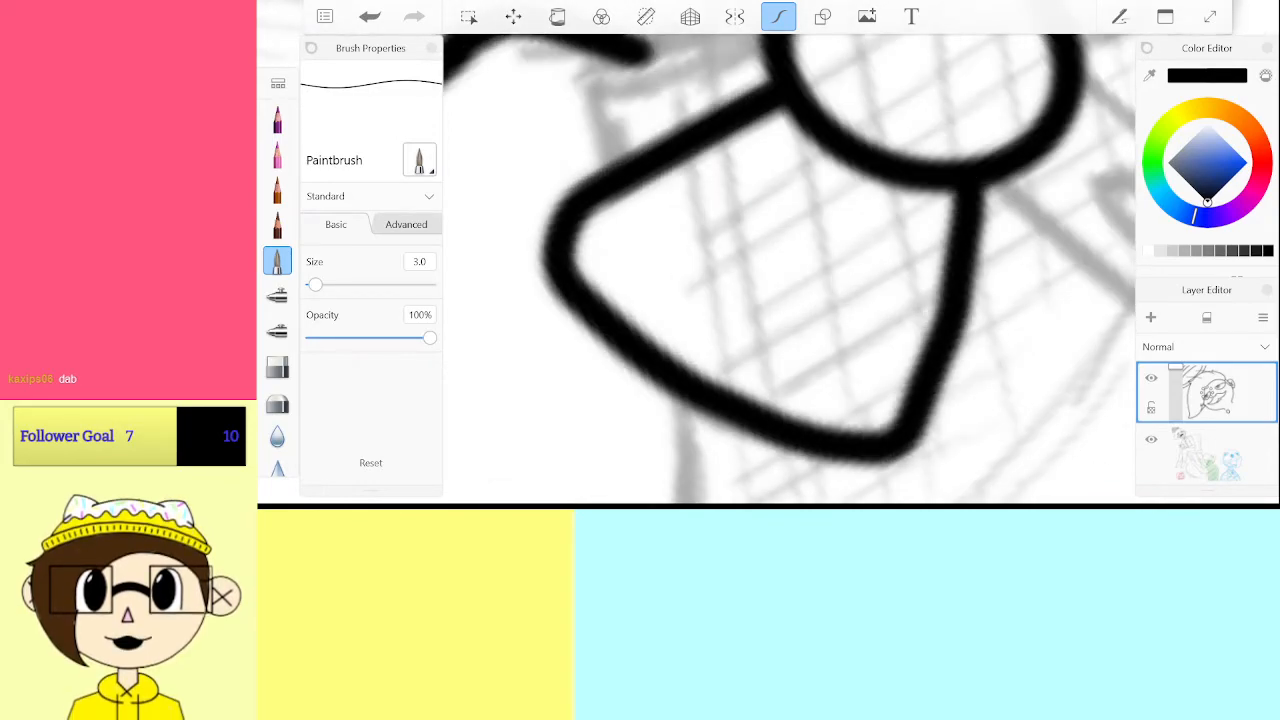
scroll(768, 268, "up", 1)
key("ctrl+z")
Ink the upper and lower edges of the bow tie's hair-side loop, each running from the knot to the loop's corner
mouse_move(648, 107)
left_mouse_down()
mouse_move(565, 240)
mouse_move(530, 405)
mouse_move(615, 395)
left_mouse_up()
scroll(615, 395, "up", 1)
scroll(768, 268, "up", 2)
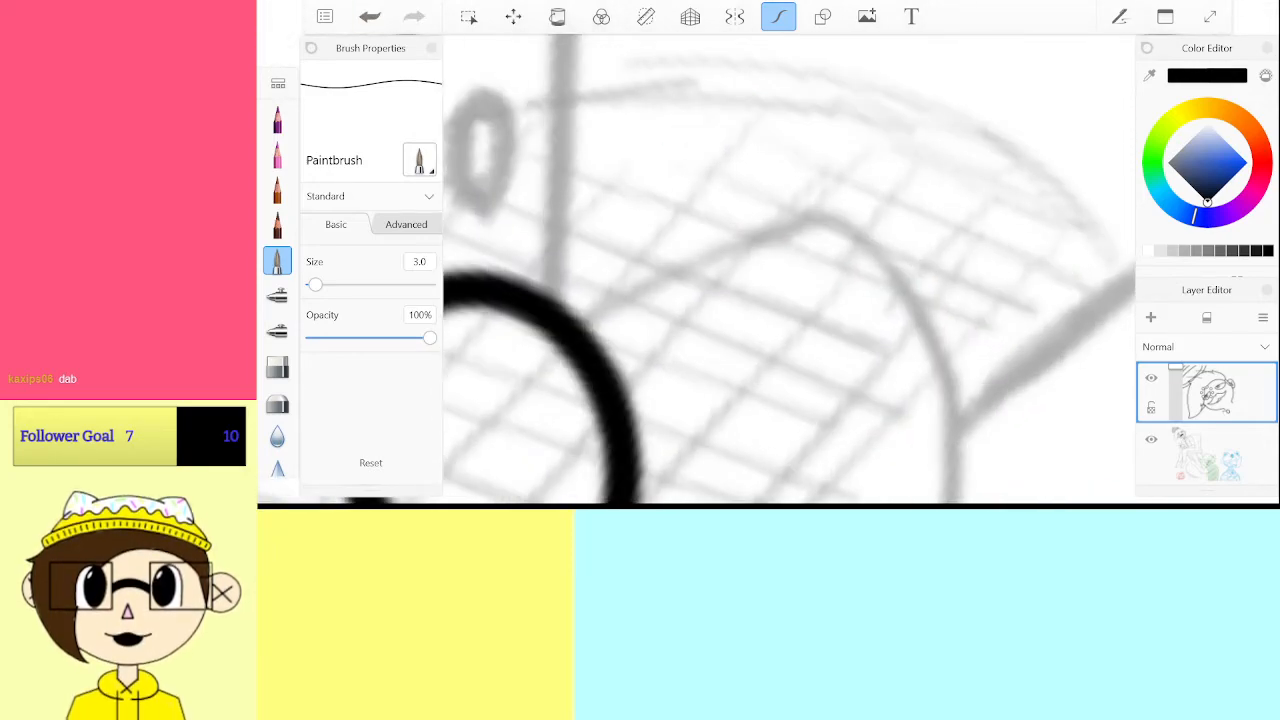
mouse_move(538, 358)
left_mouse_down()
mouse_move(808, 220)
mouse_move(879, 244)
left_mouse_up()
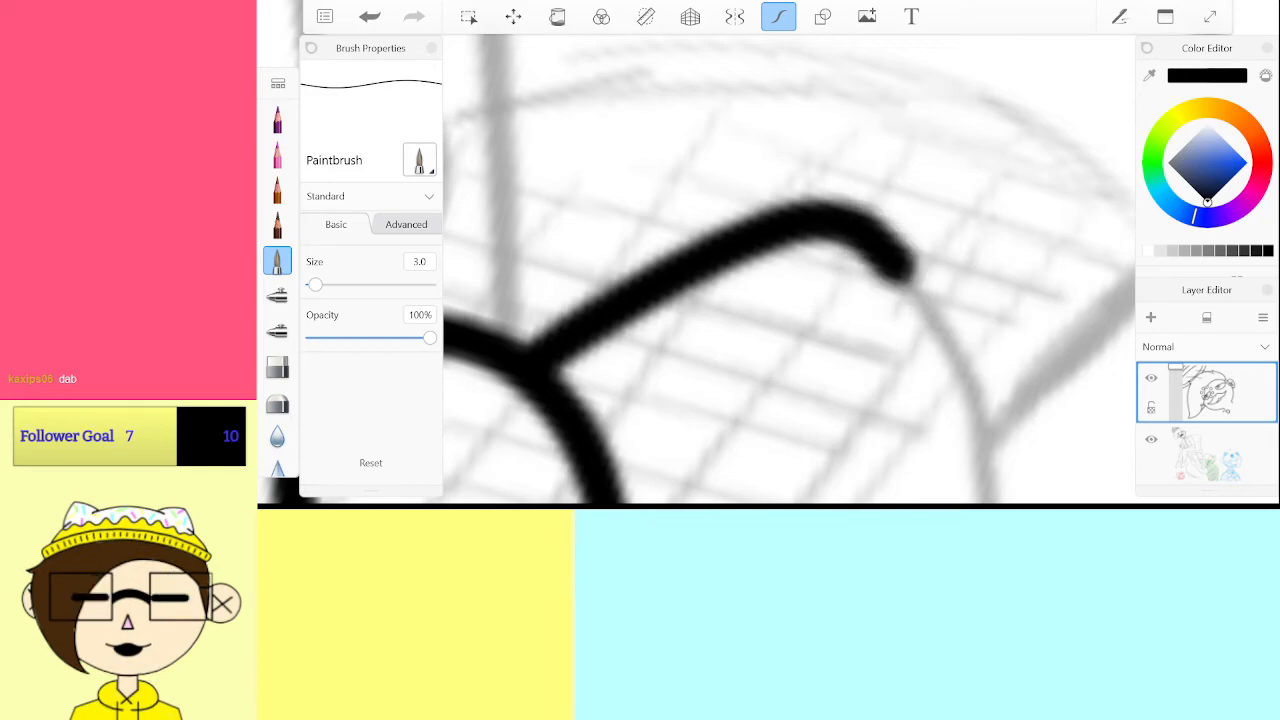
Ink the outer end of the bow tie's hair-side loop, replacing the first stroke and closing the outline
scroll(790, 270, "down", 2)
scroll(790, 270, "up", 2)
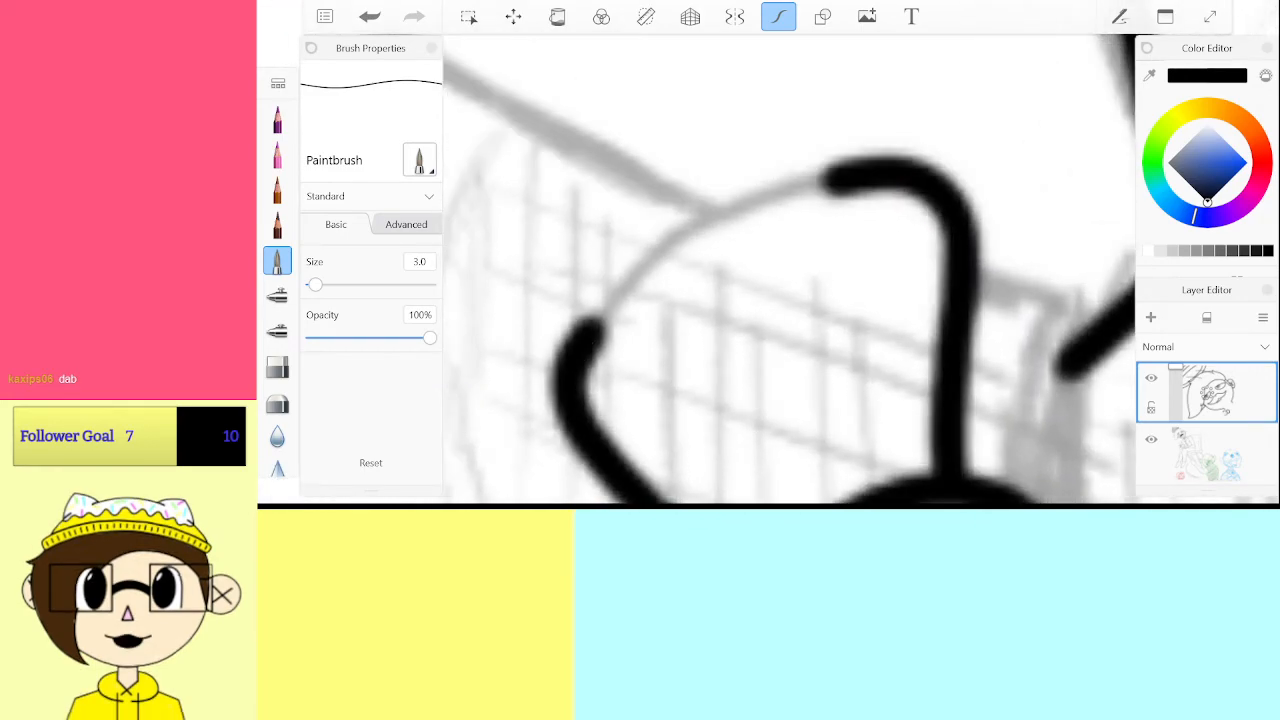
left_click_drag(590, 330, 825, 180)
key("ctrl+z")
mouse_move(571, 358)
left_mouse_down()
mouse_move(671, 258)
mouse_move(795, 190)
left_mouse_up()
Ink the upper edge of the bow tie's ear-side loop from the knot and continue around its outer end
scroll(790, 270, "down", 3)
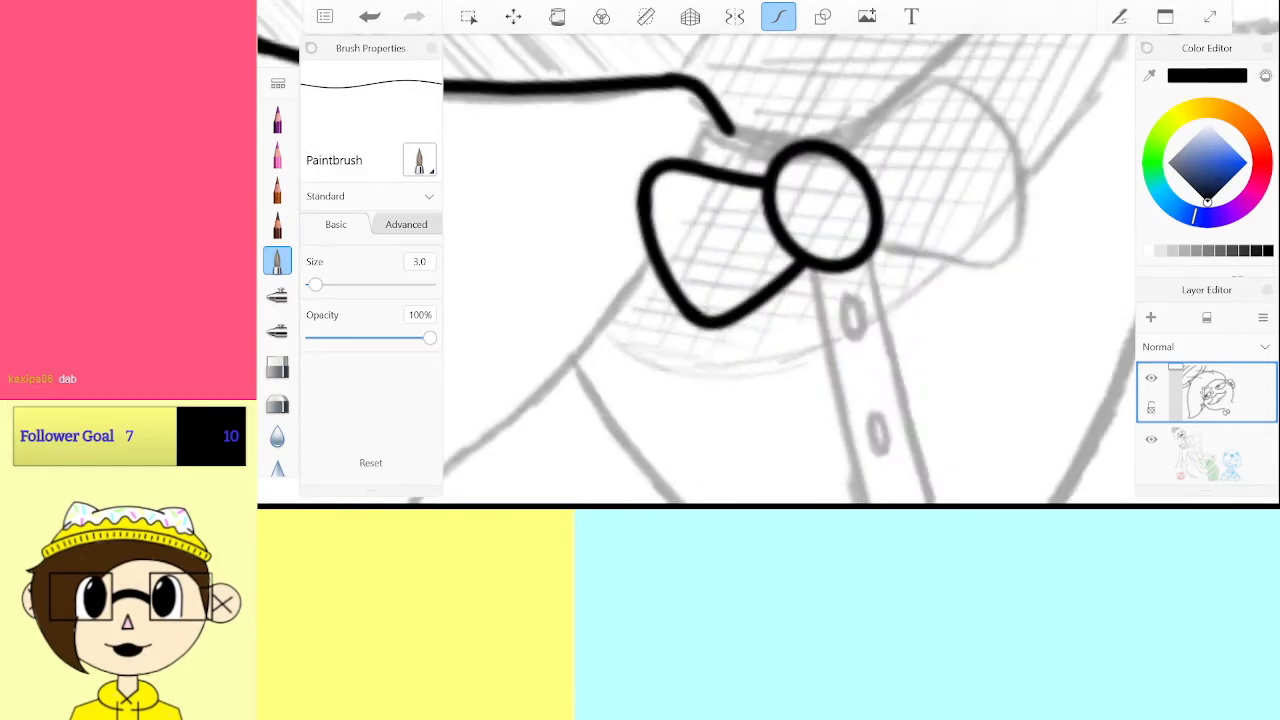
scroll(790, 270, "up", 3)
scroll(790, 270, "up", 3)
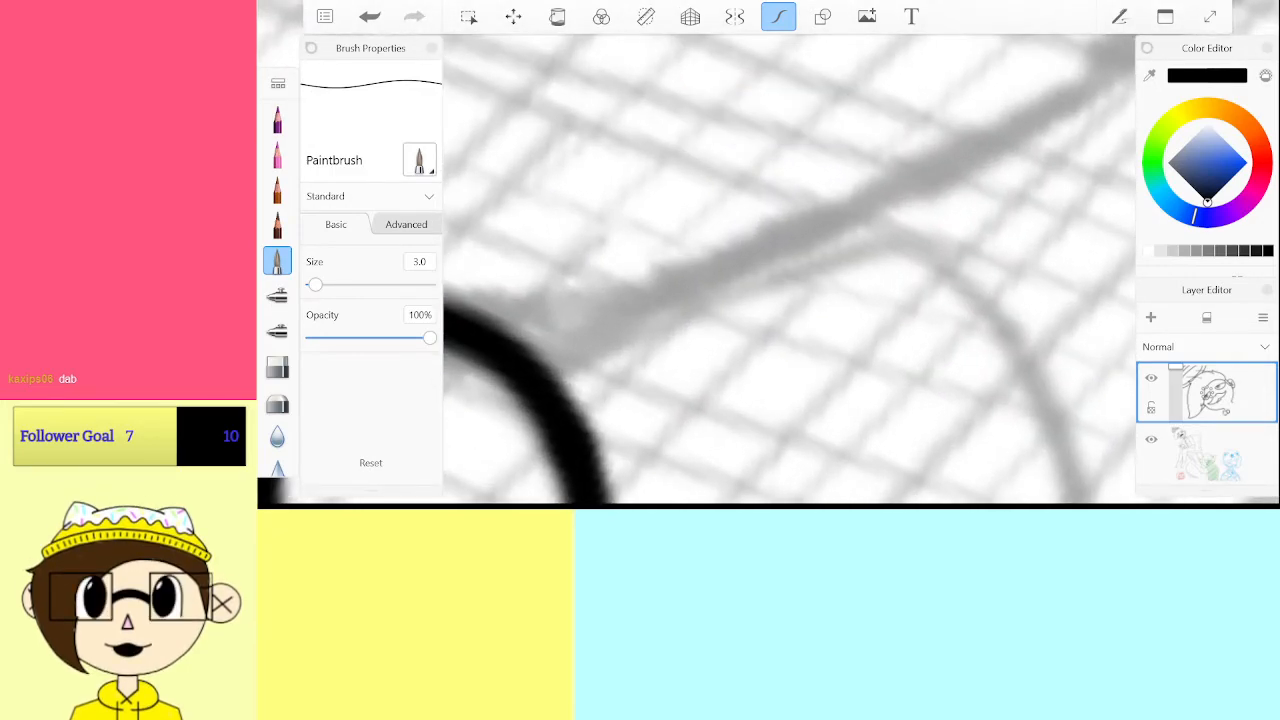
mouse_move(565, 355)
left_mouse_down()
mouse_move(757, 240)
mouse_move(958, 286)
mouse_move(945, 258)
left_mouse_up()
scroll(790, 270, "down", 3)
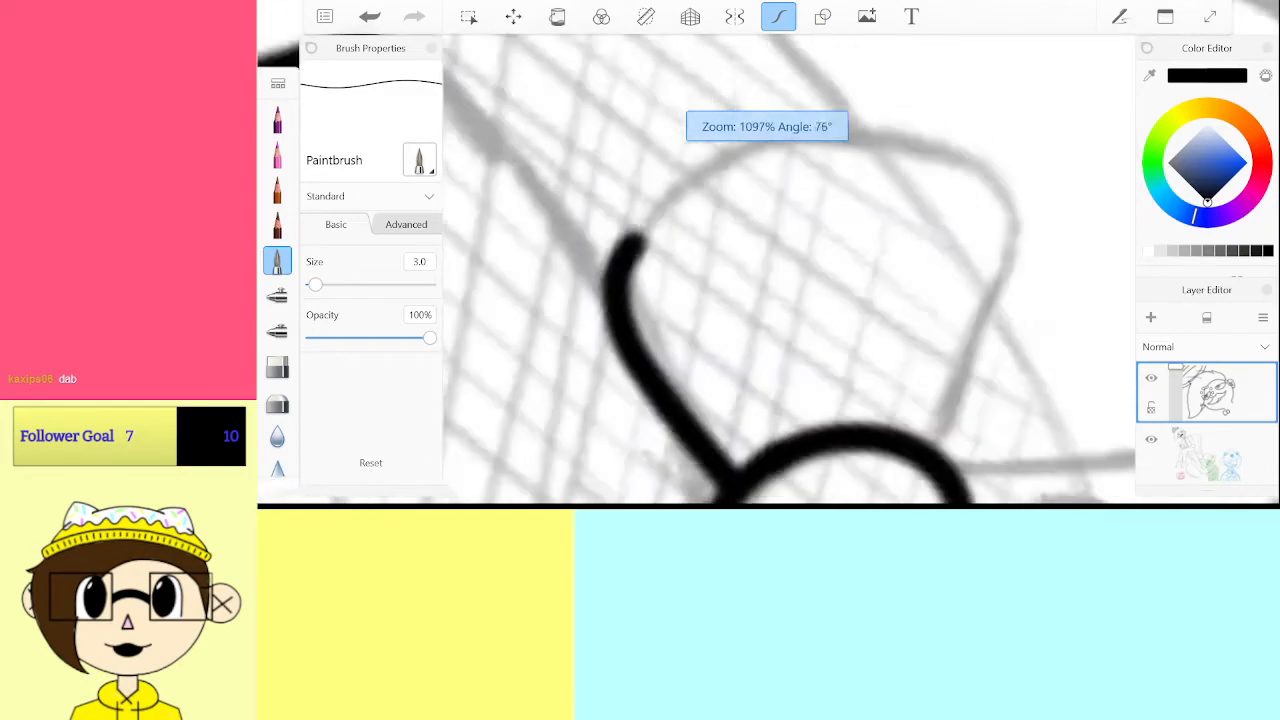
scroll(790, 270, "up", 3)
scroll(790, 270, "up", 1)
mouse_move(560, 388)
left_mouse_down()
mouse_move(603, 326)
mouse_move(775, 216)
mouse_move(986, 209)
mouse_move(1088, 250)
left_mouse_up()
Ink the lower edge of the bow tie's ear-side loop back to the knot, replacing the earlier attempts
scroll(790, 270, "up", 4)
scroll(790, 270, "up", 2)
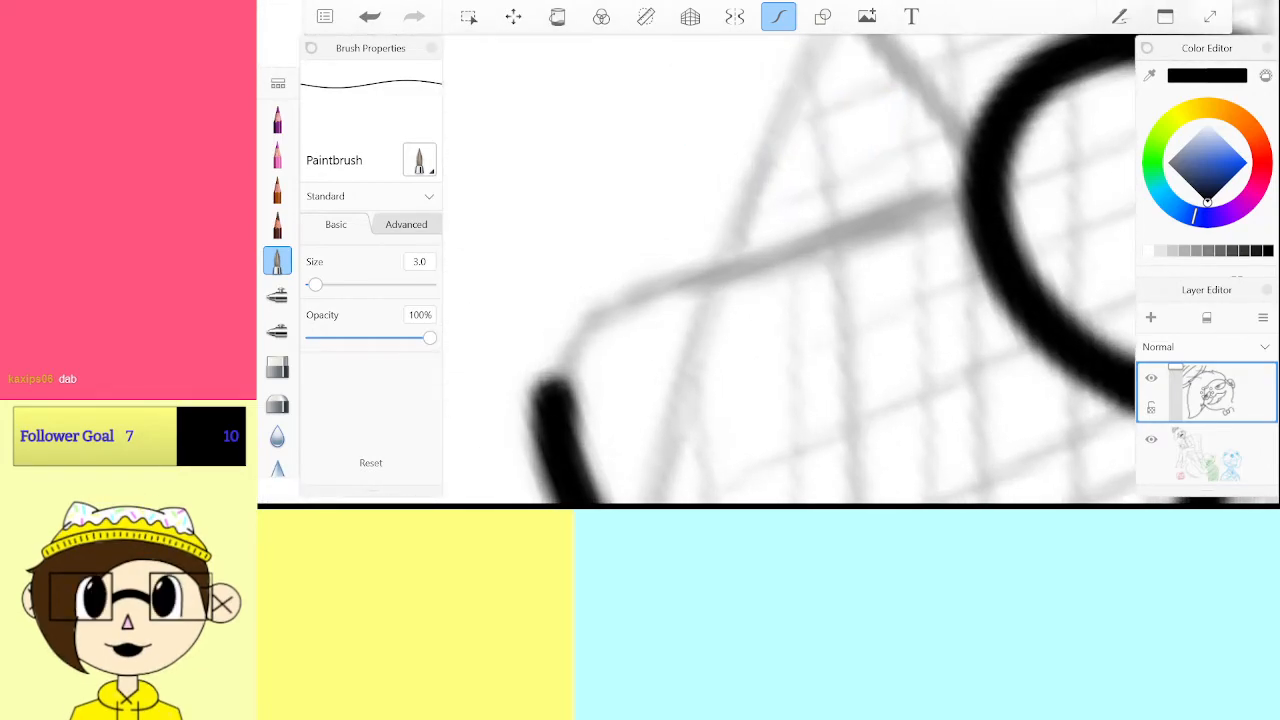
mouse_move(545, 400)
left_mouse_down()
mouse_move(655, 293)
mouse_move(975, 175)
left_mouse_up()
scroll(790, 270, "down", 5)
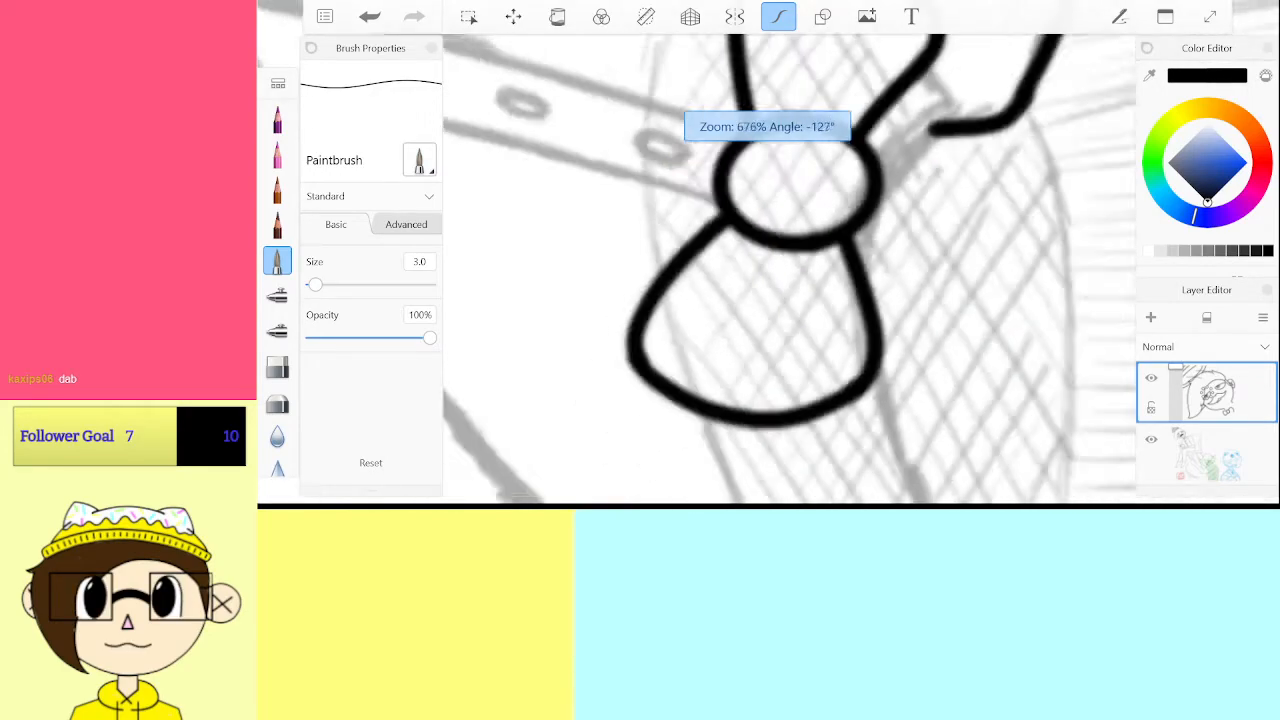
scroll(790, 270, "down", 4)
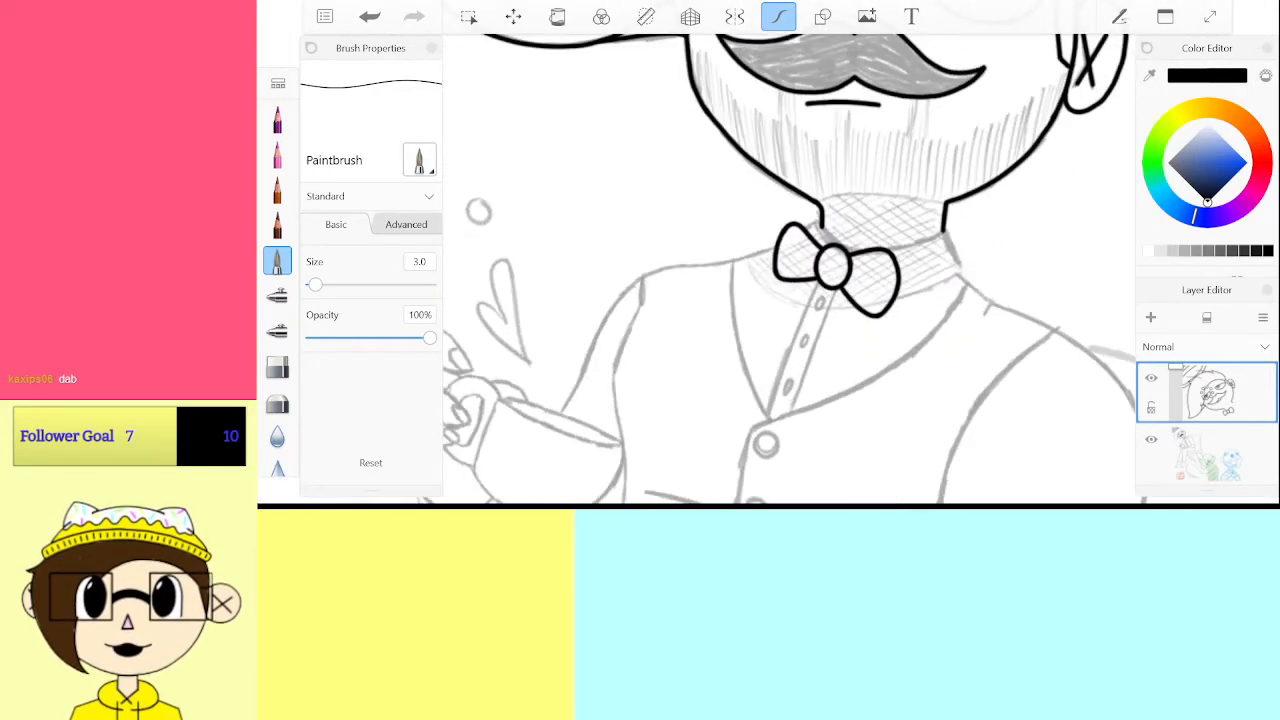
key("ctrl+z")
scroll(790, 270, "up", 8)
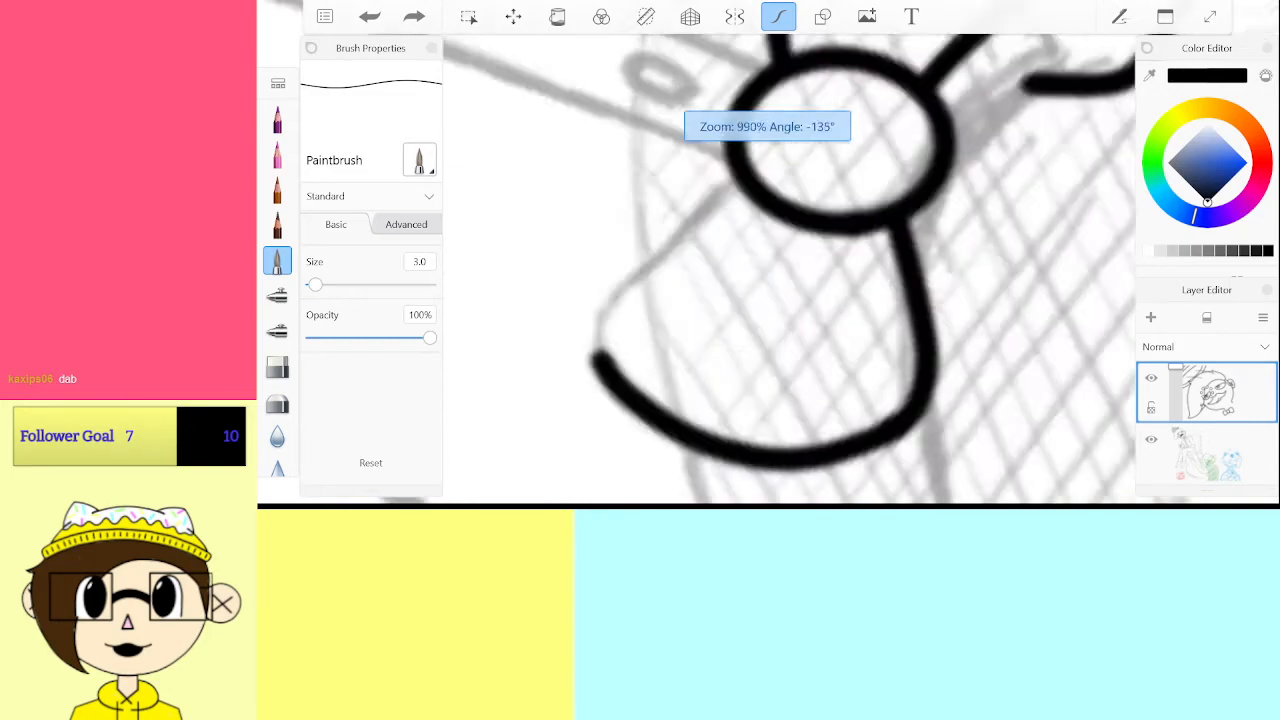
mouse_move(506, 328)
left_mouse_down()
mouse_move(554, 250)
mouse_move(704, 200)
mouse_move(865, 177)
left_mouse_up()
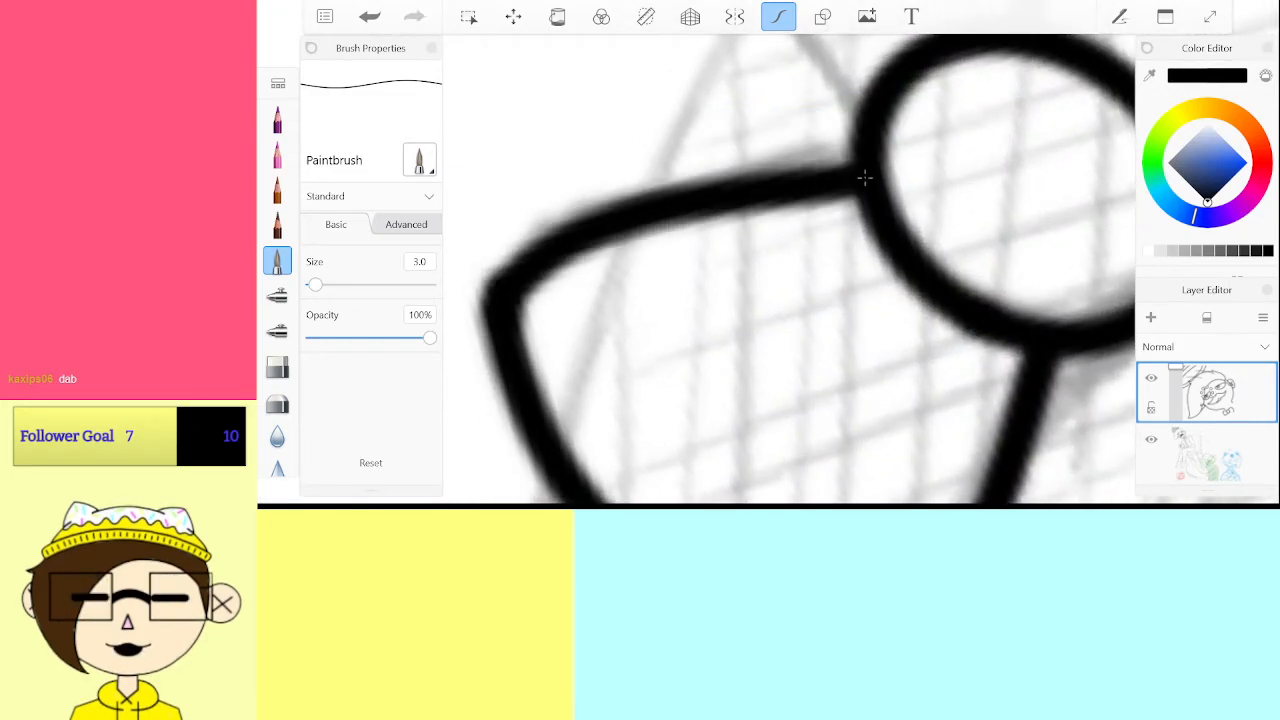
key("ctrl+z")
mouse_move(500, 288)
left_mouse_down()
mouse_move(600, 208)
mouse_move(858, 152)
left_mouse_up()
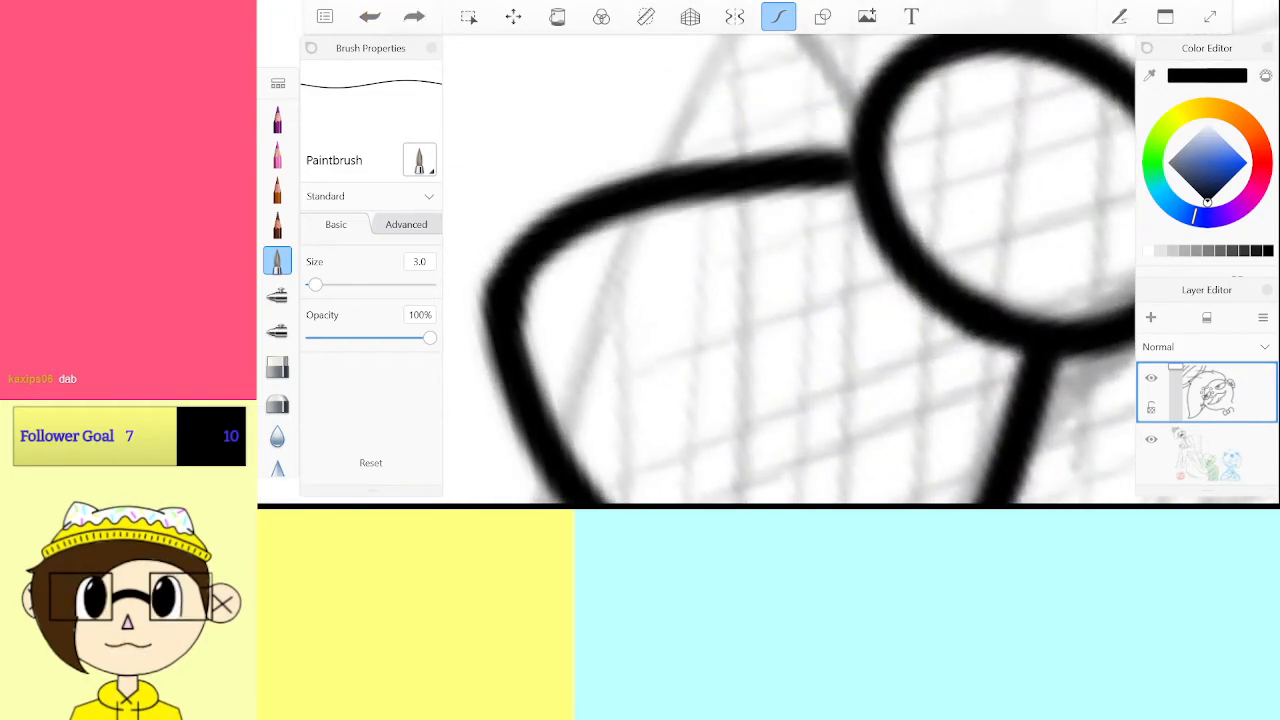
scroll(790, 270, "down", 6)
scroll(790, 270, "down", 5)
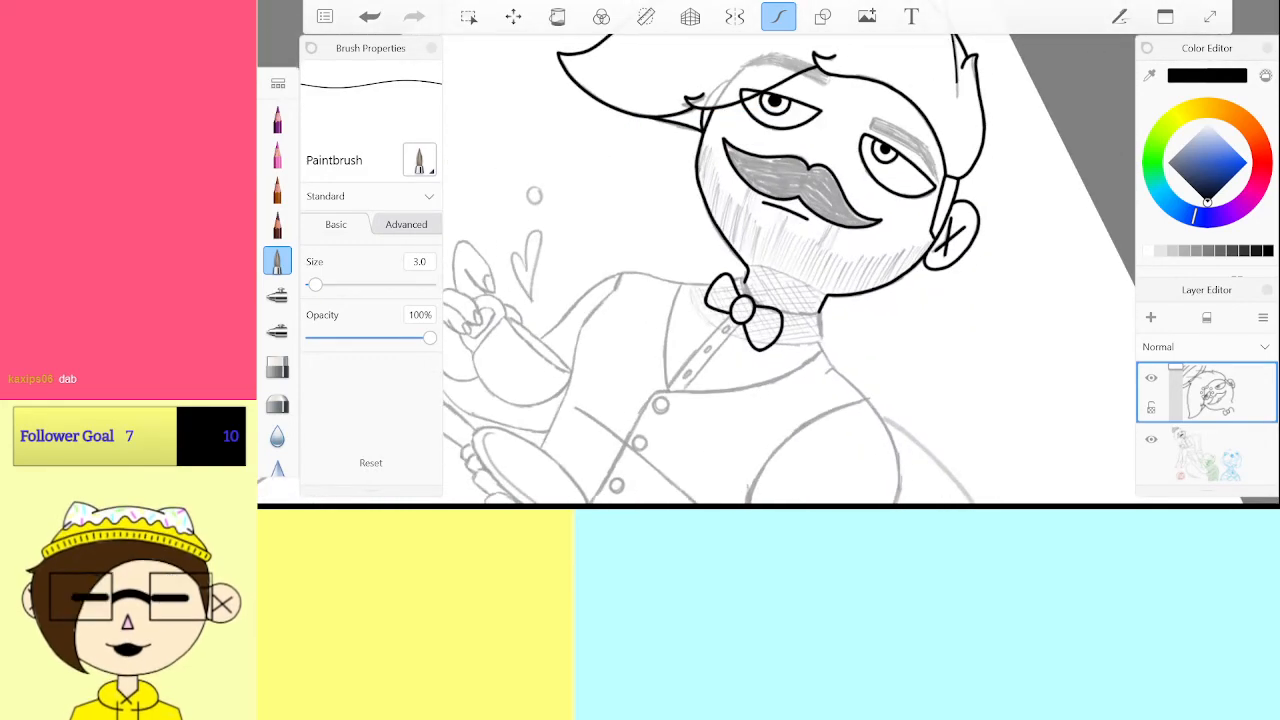
scroll(790, 270, "up", 10)
scroll(790, 270, "up", 3)
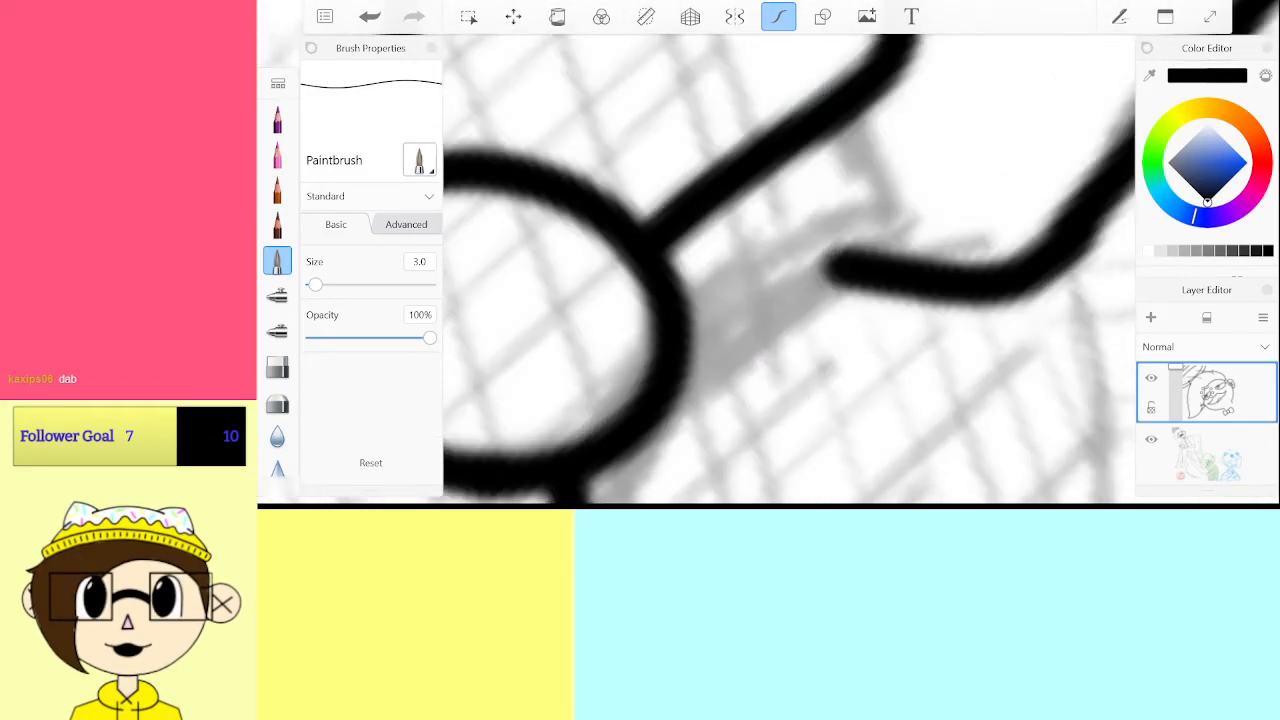
mouse_move(692, 355)
left_mouse_down()
mouse_move(857, 252)
mouse_move(652, 376)
left_mouse_up()
left_click(369, 16)
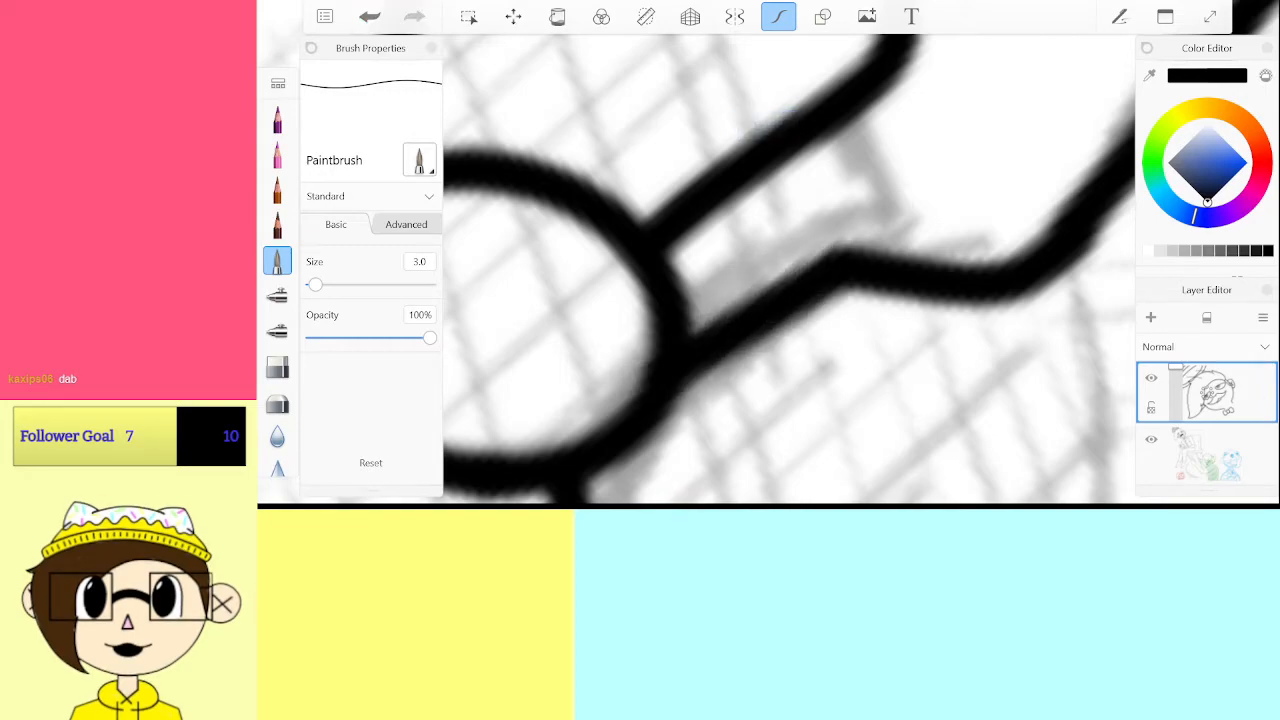
left_click_drag(690, 320, 930, 190)
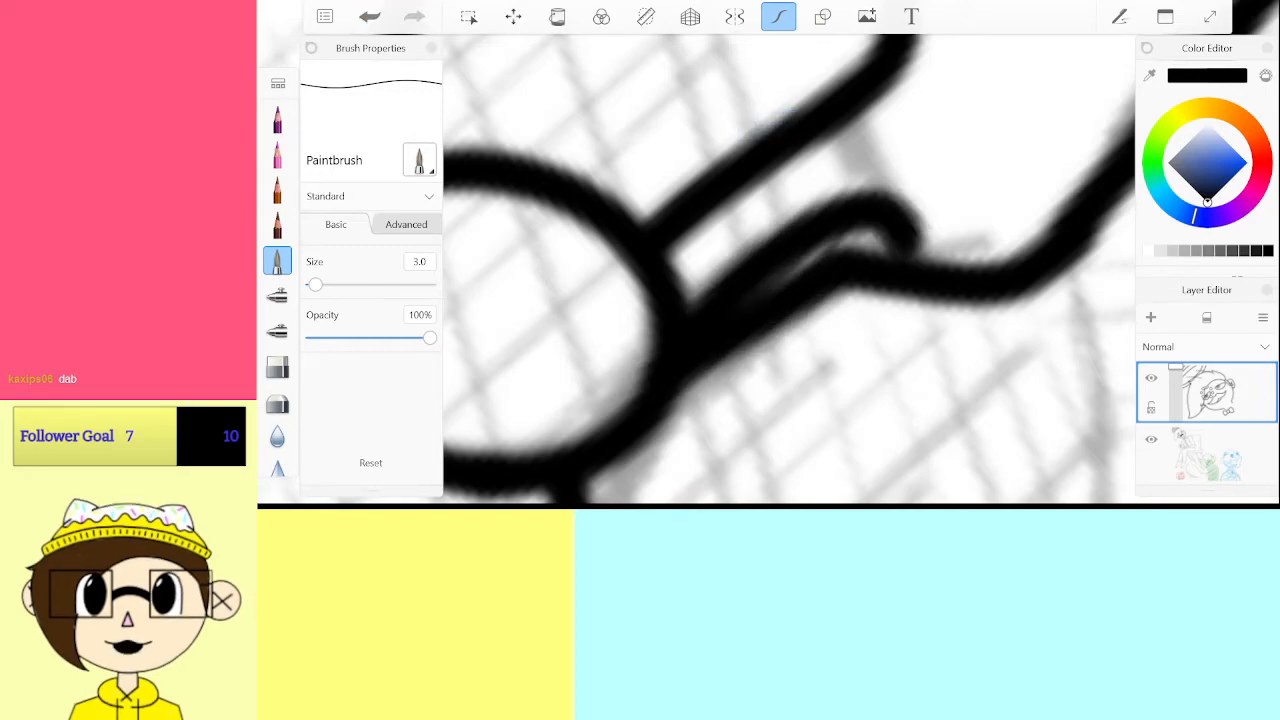
scroll(790, 270, "down", 3)
scroll(790, 270, "up", 2)
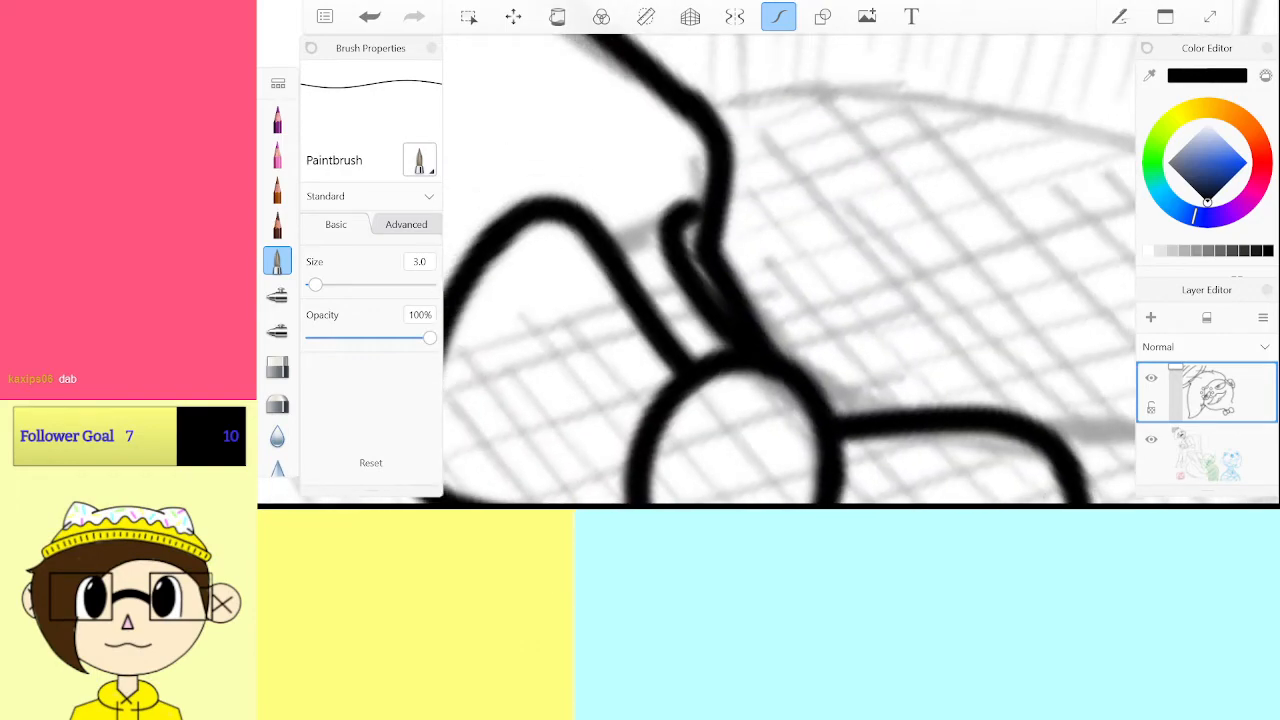
key("ctrl+z")
key("ctrl+z")
mouse_move(750, 362)
left_mouse_down()
mouse_move(695, 268)
mouse_move(712, 210)
left_mouse_up()
key("ctrl+z")
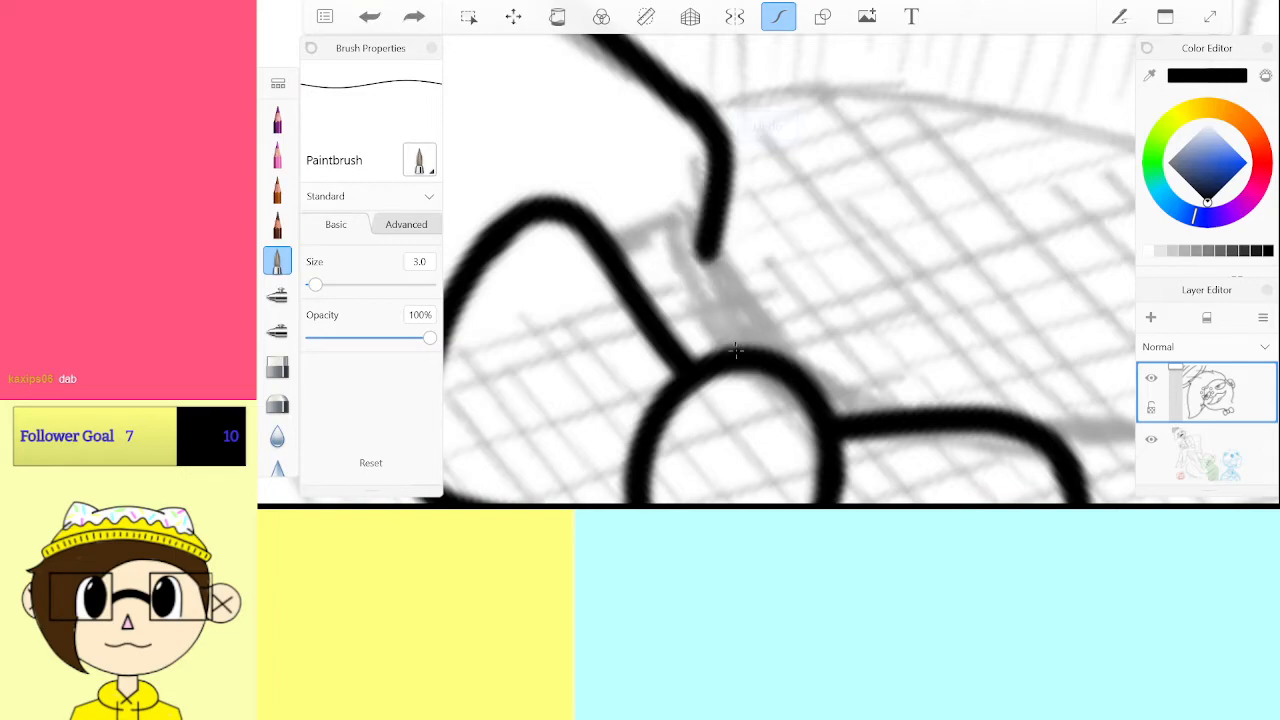
Ink the small collar fold between the hair-side neck line and the knot, plus the short line joining it to the hair-side loop
mouse_move(705, 340)
left_mouse_down()
mouse_move(680, 275)
mouse_move(725, 217)
left_mouse_up()
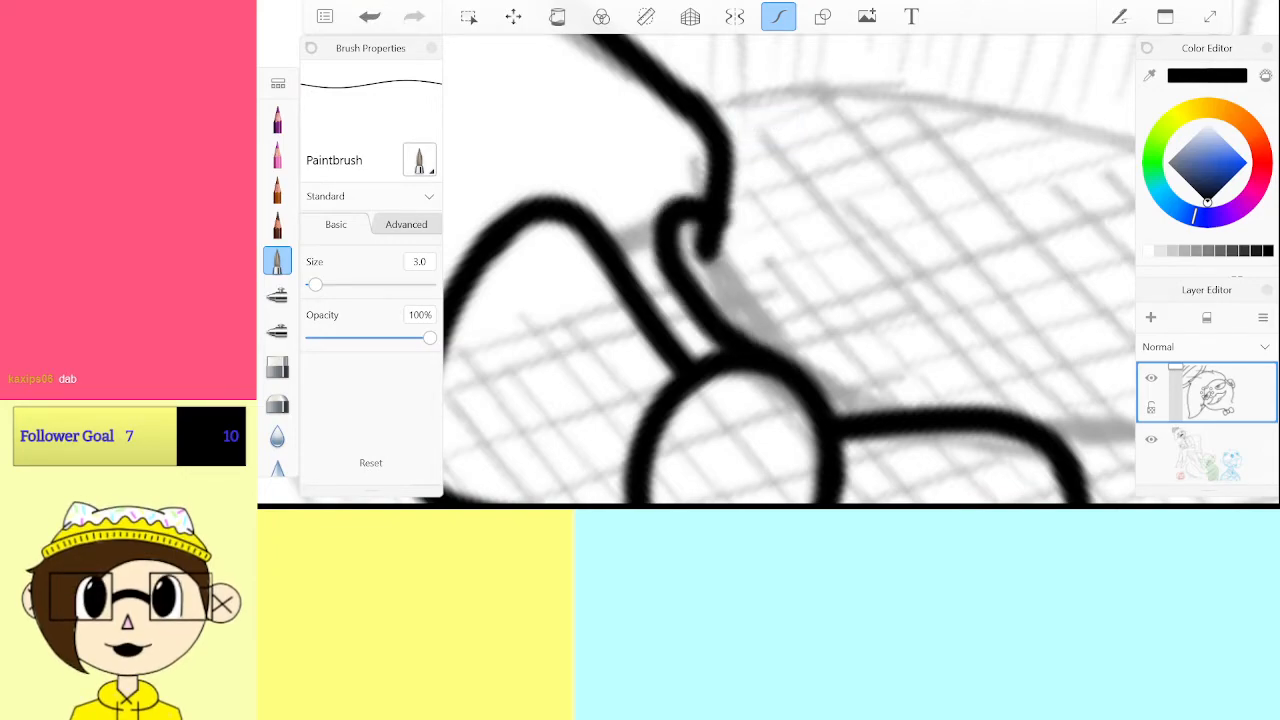
scroll(790, 270, "up", 3)
left_click(370, 16)
mouse_move(612, 289)
left_mouse_down()
mouse_move(620, 281)
mouse_move(645, 355)
mouse_move(851, 257)
left_mouse_up()
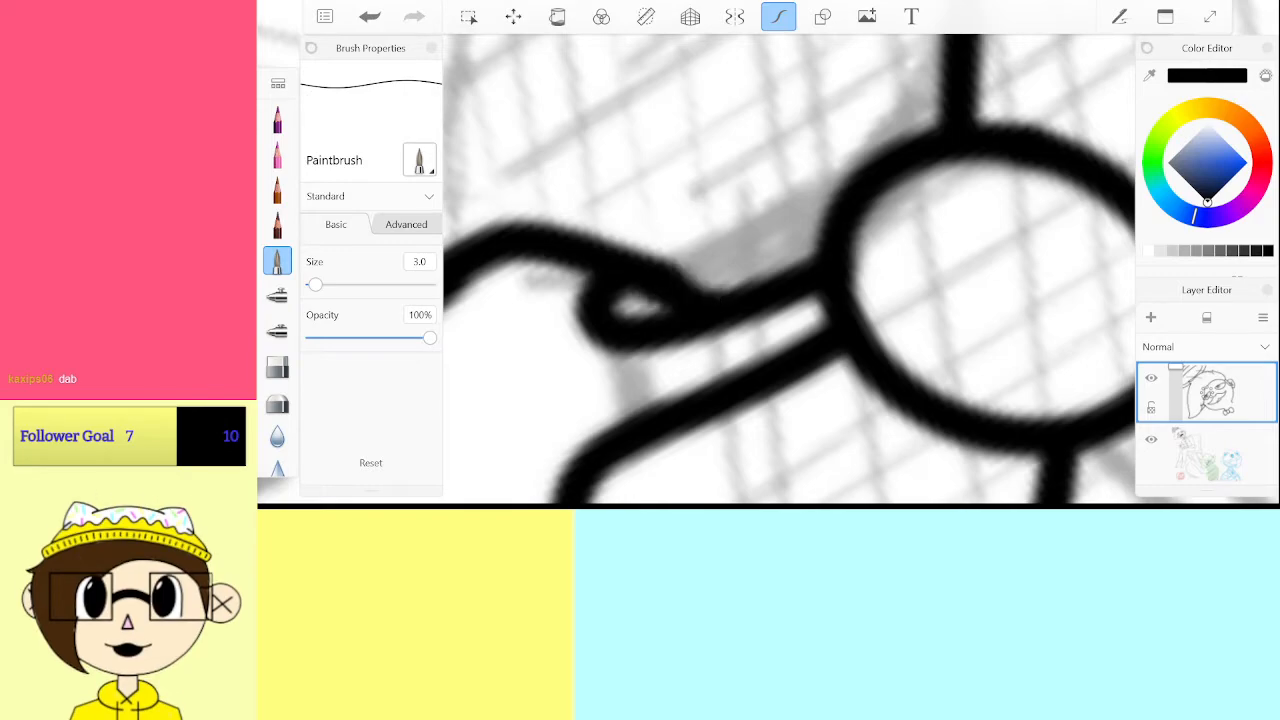
scroll(790, 270, "down", 2)
key("ctrl+z")
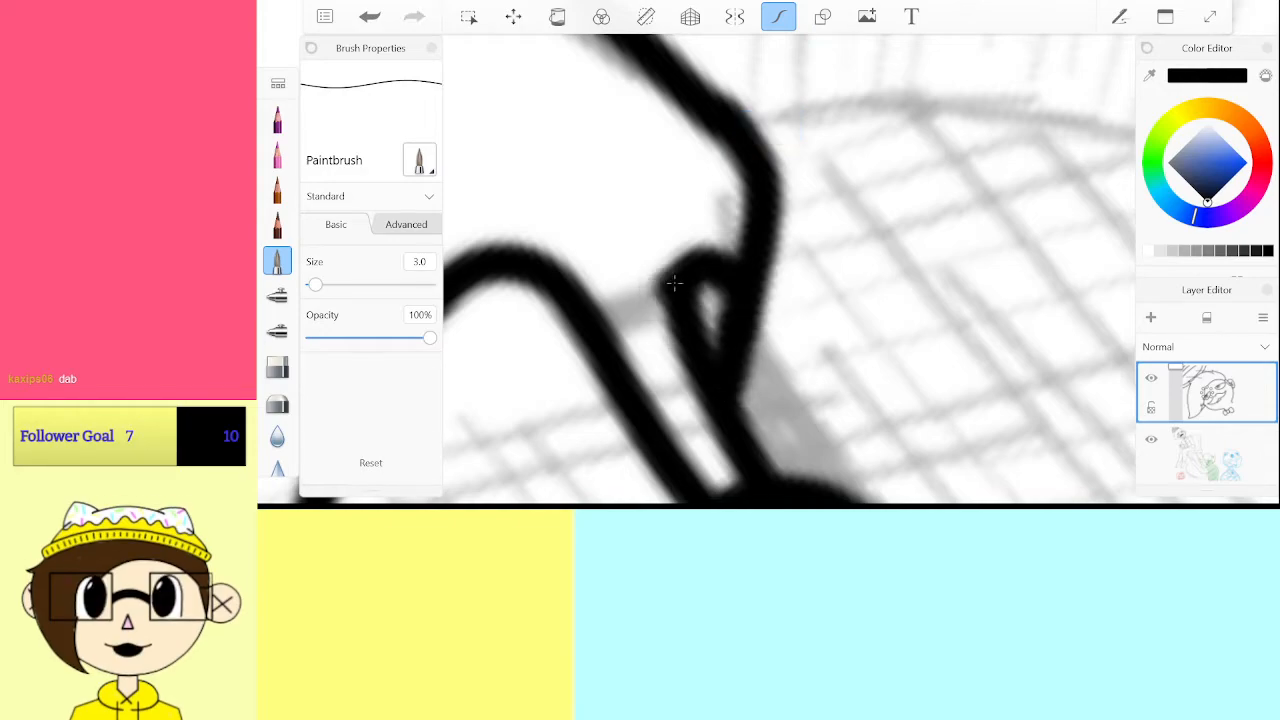
scroll(790, 270, "down", 5)
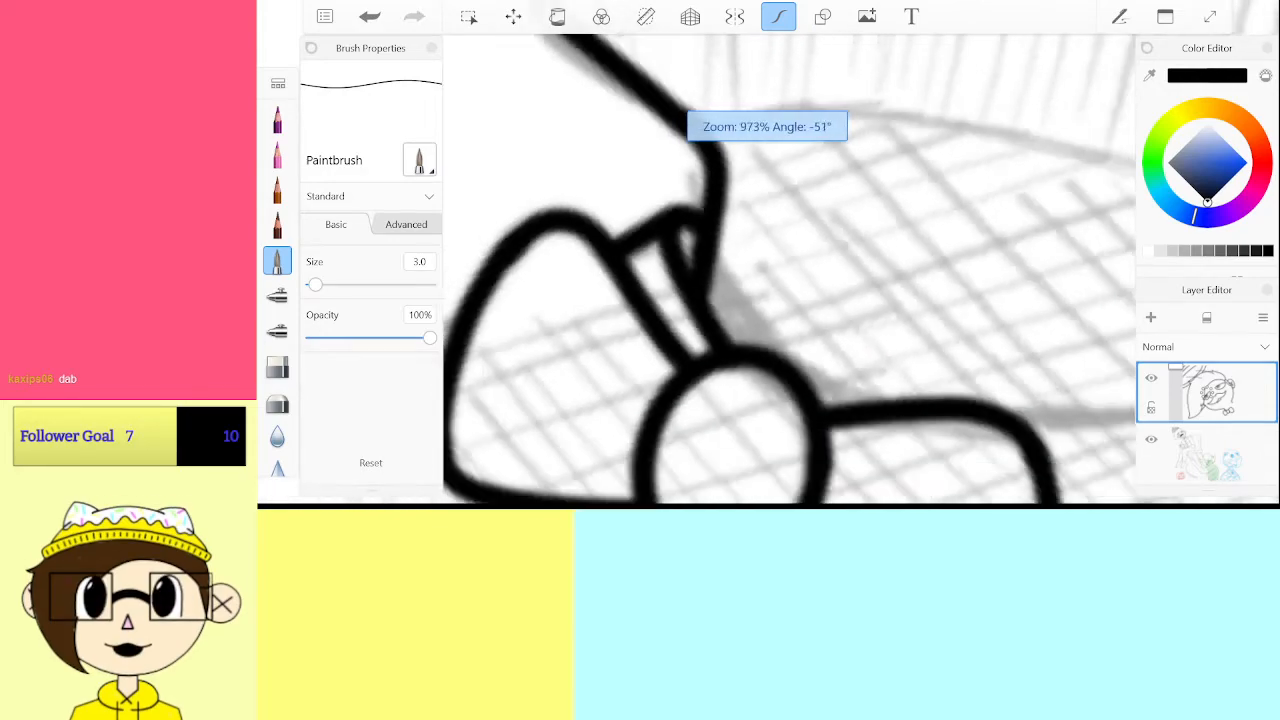
Ink the collar's upper edge from the ear-side loop to the end of the ear-side neck line, replacing the first stroke
scroll(562, 366, "up", 5)
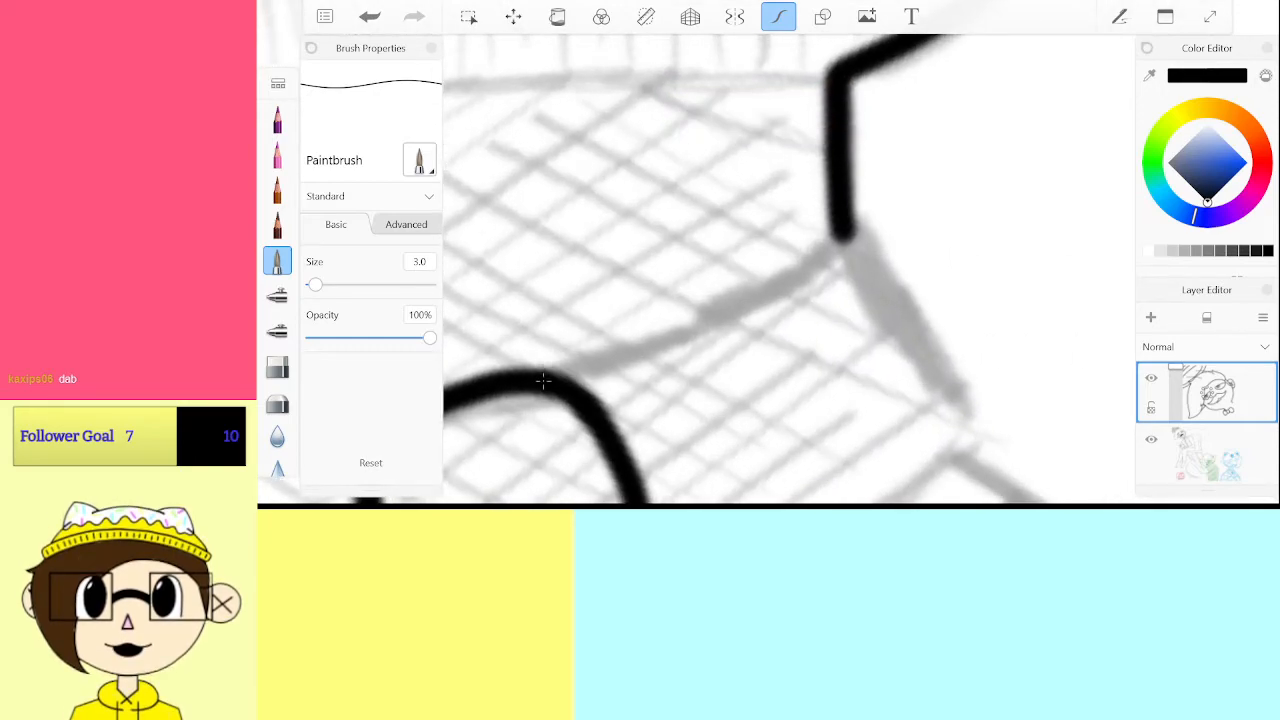
mouse_move(543, 380)
left_mouse_down()
mouse_move(778, 302)
mouse_move(878, 245)
left_mouse_up()
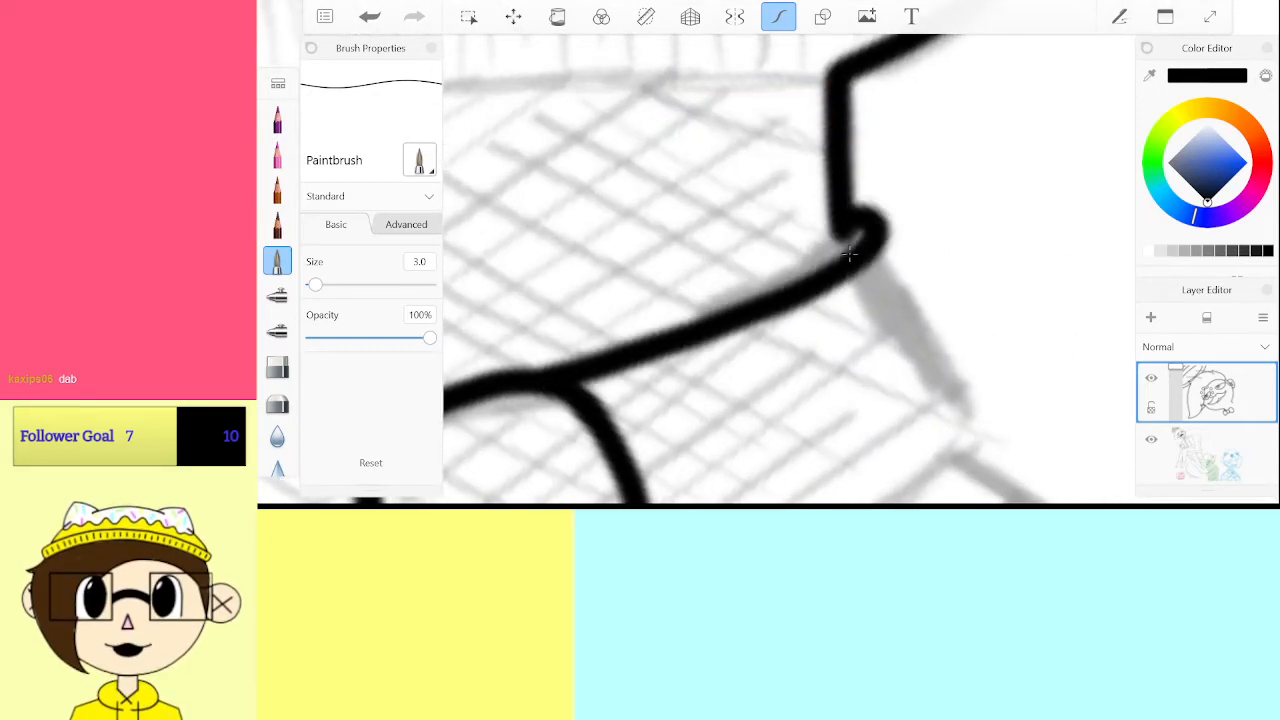
scroll(849, 254, "up", 3)
key("ctrl+z")
mouse_move(524, 394)
left_mouse_down()
mouse_move(814, 308)
mouse_move(970, 222)
left_mouse_up()
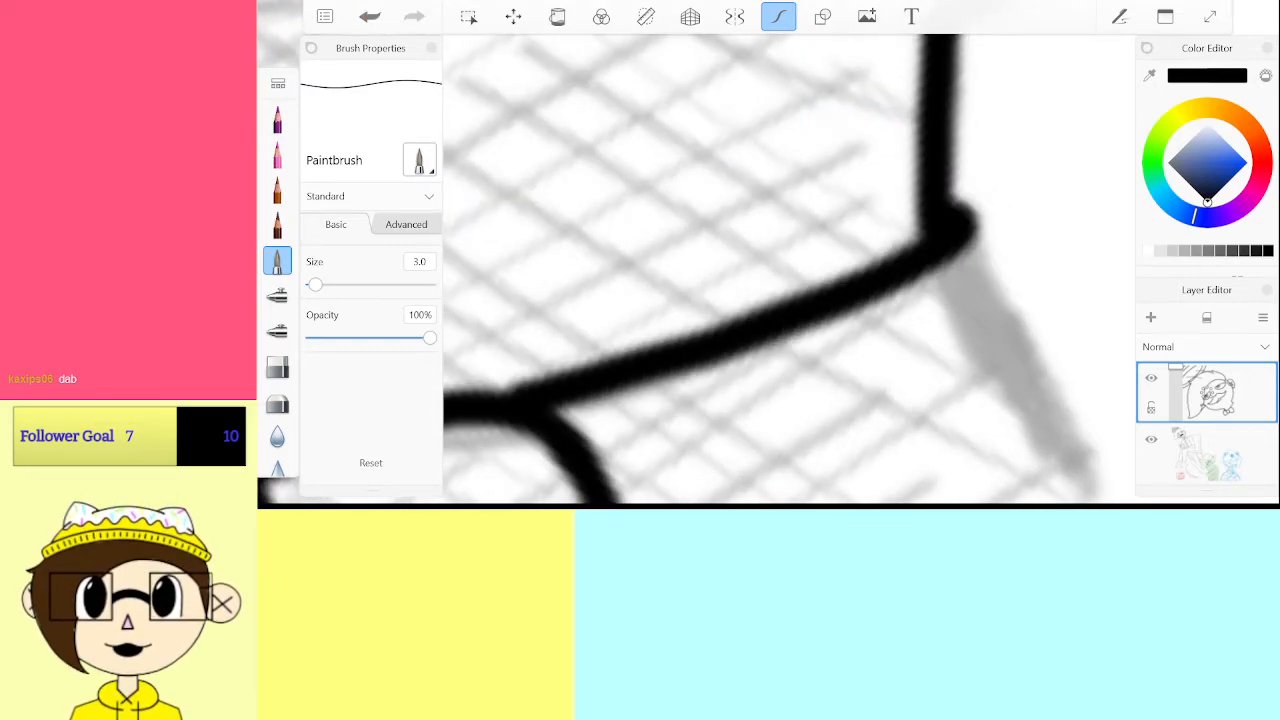
Ink the collar's short outer end, running down from the corner where its upper edge meets the ear-side neck line
scroll(790, 270, "down", 4)
scroll(790, 270, "up", 4)
left_click_drag(580, 367, 758, 272)
scroll(790, 270, "down", 4)
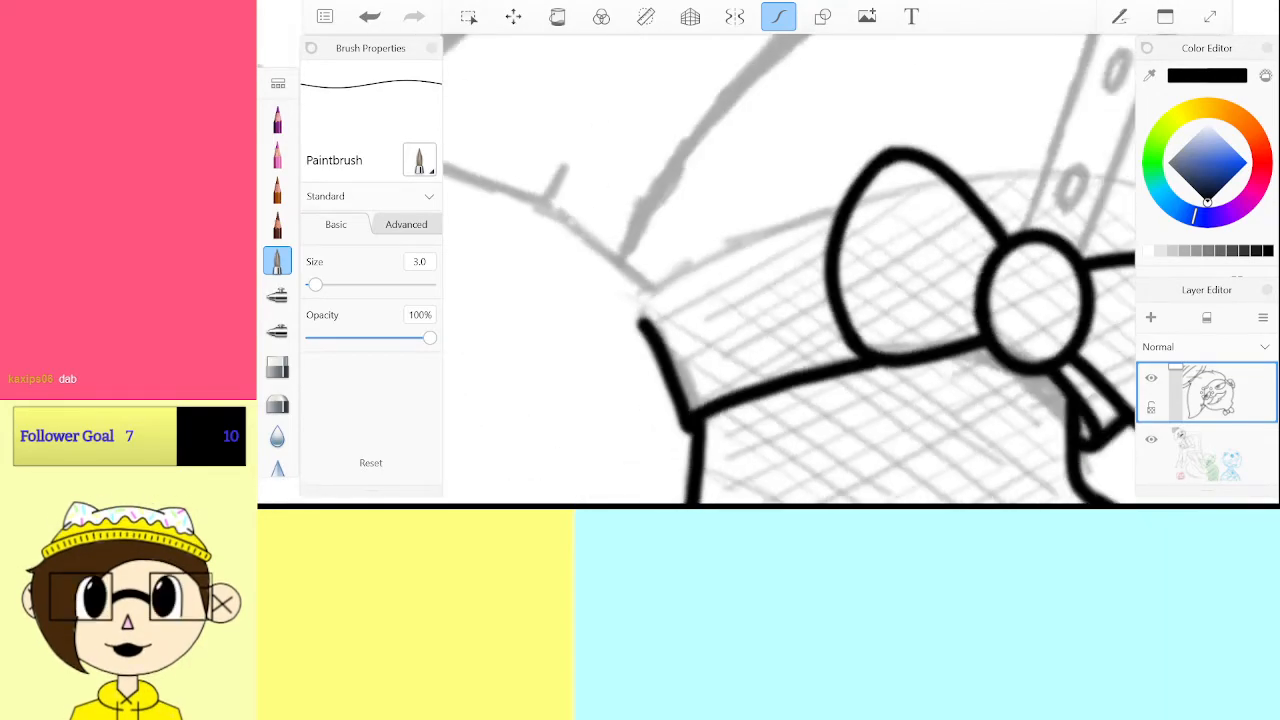
Ink the collar's lower edge between its outer end and the bow tie's ear-side loop, replacing the first attempt
scroll(790, 270, "up", 4)
mouse_move(560, 405)
left_mouse_down()
mouse_move(536, 360)
mouse_move(578, 327)
mouse_move(733, 266)
mouse_move(976, 214)
mouse_move(933, 207)
mouse_move(808, 237)
mouse_move(543, 338)
mouse_move(521, 362)
mouse_move(545, 425)
left_mouse_up()
key("ctrl+z")
scroll(790, 270, "down", 6)
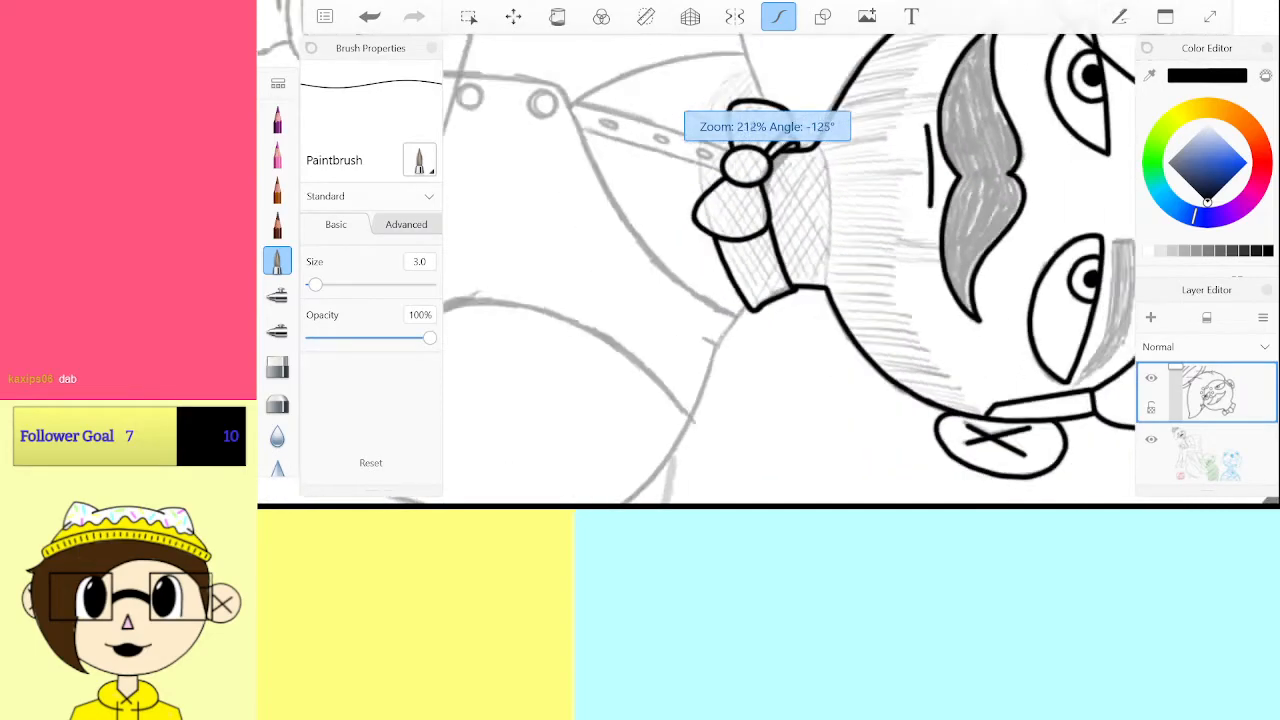
Ink the inner part of the hair-side shoulder line outward from the bow tie's loop, replacing the first longer stroke
scroll(790, 270, "up", 2)
scroll(790, 270, "down", 5)
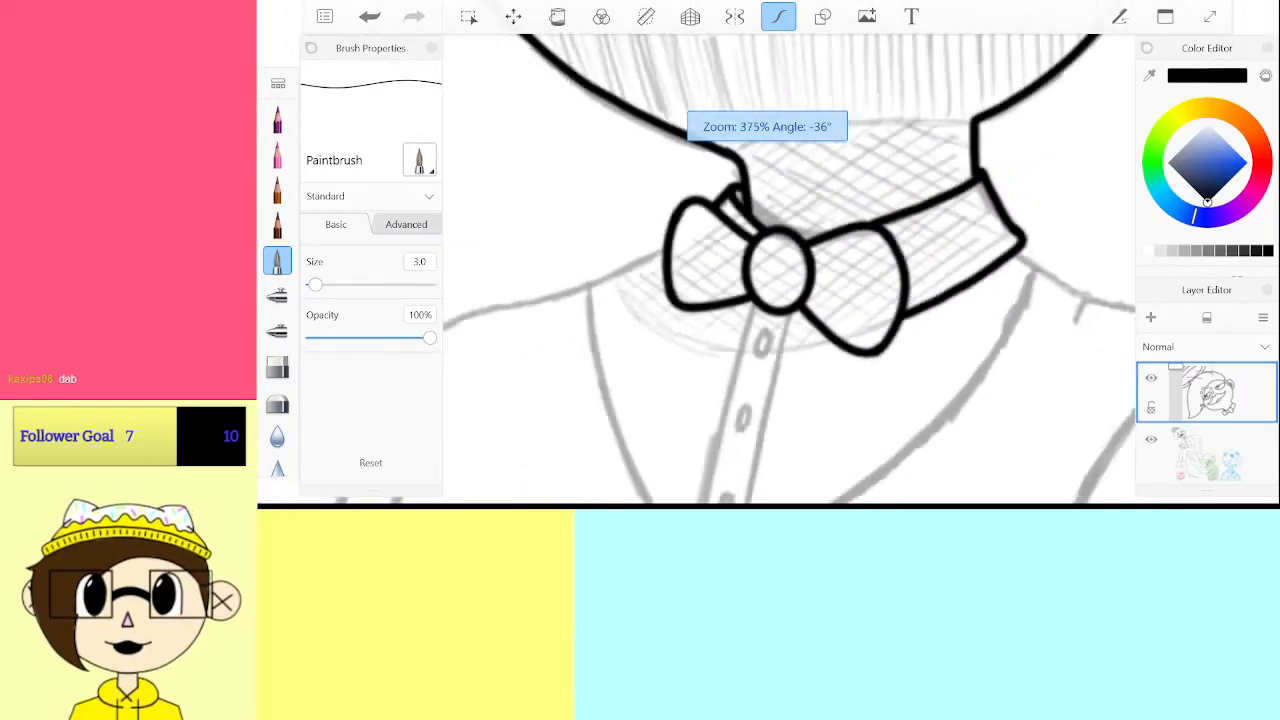
scroll(790, 270, "up", 2)
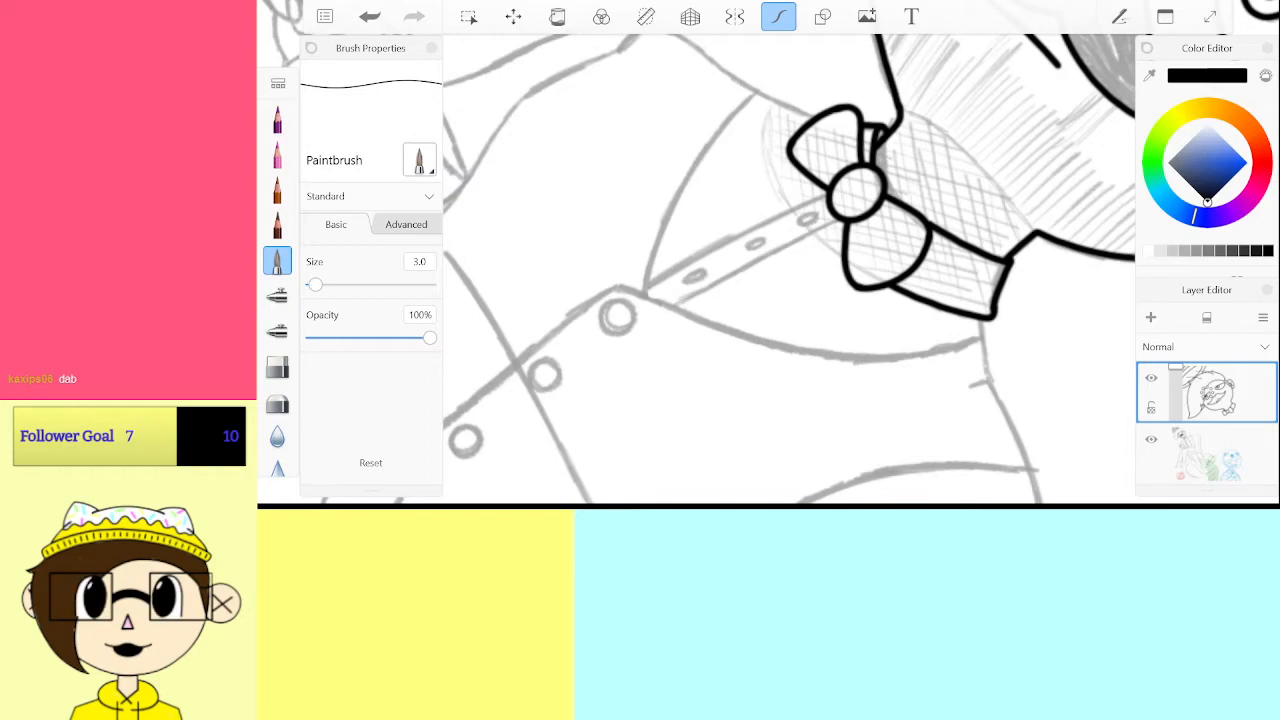
scroll(790, 270, "up", 3)
scroll(790, 270, "down", 2)
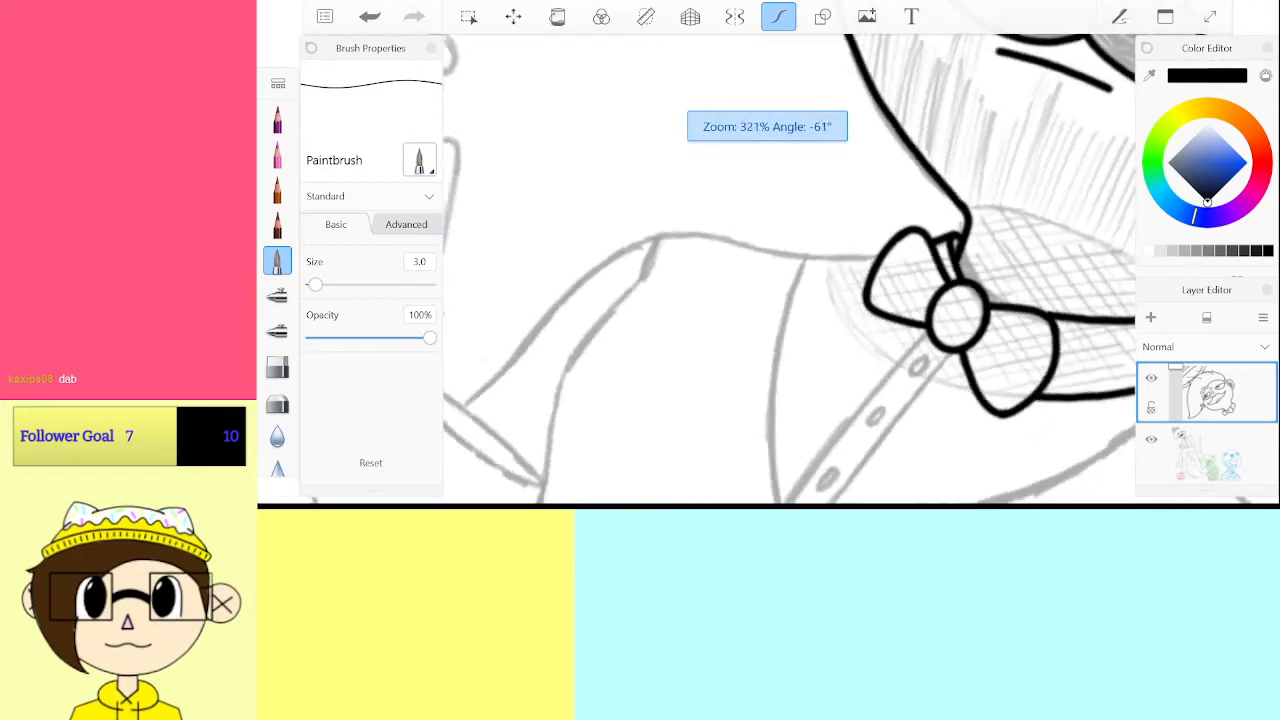
scroll(790, 270, "up", 5)
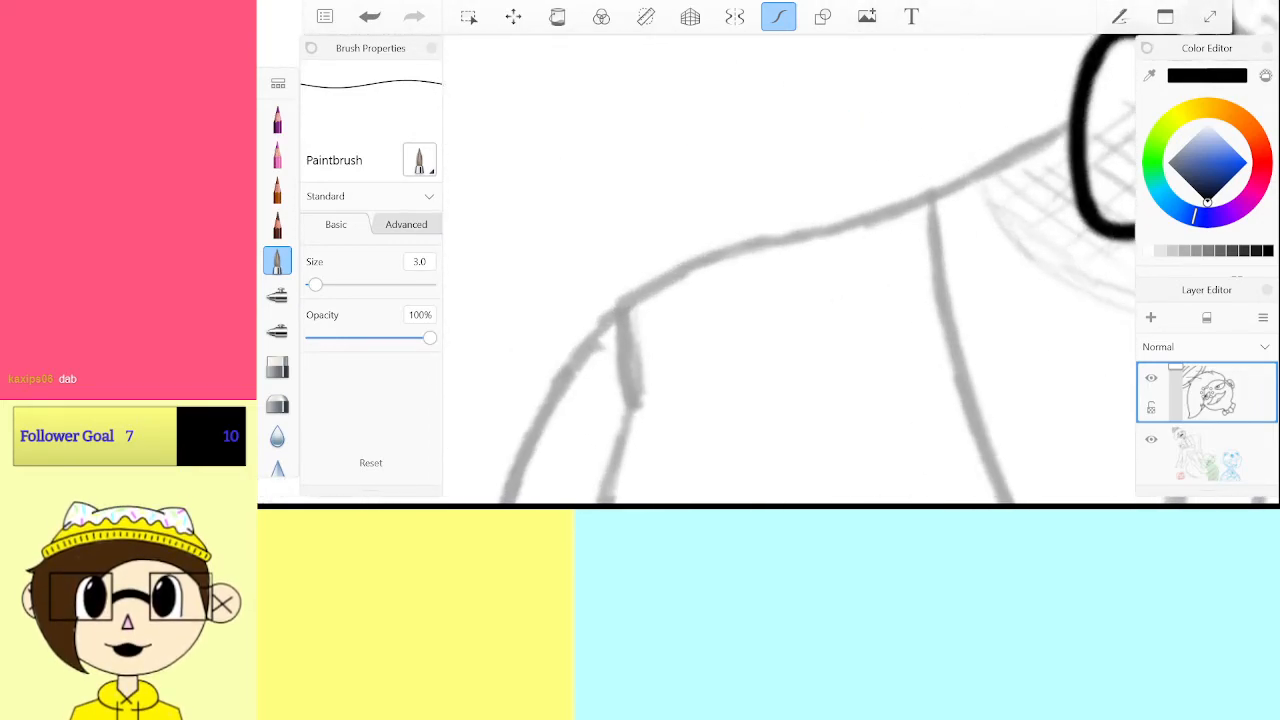
mouse_move(543, 410)
left_mouse_down()
mouse_move(607, 324)
mouse_move(662, 280)
left_mouse_up()
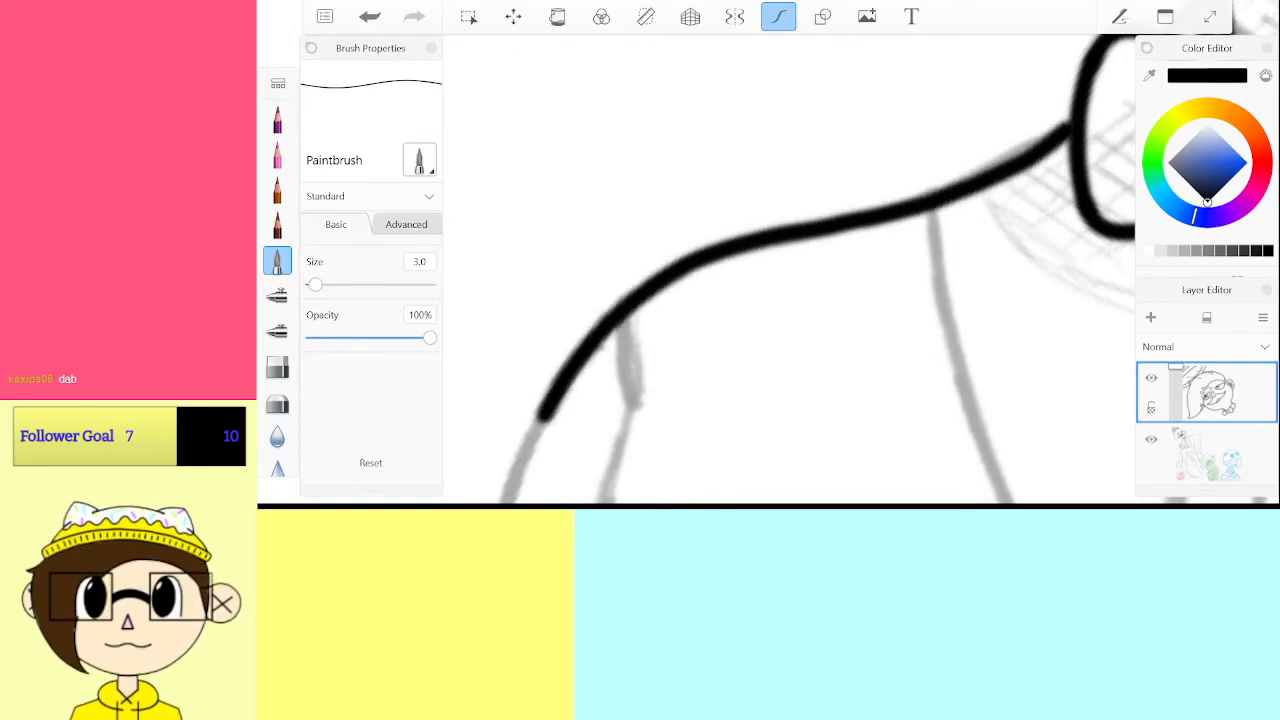
scroll(790, 270, "up", 3)
key("ctrl+z")
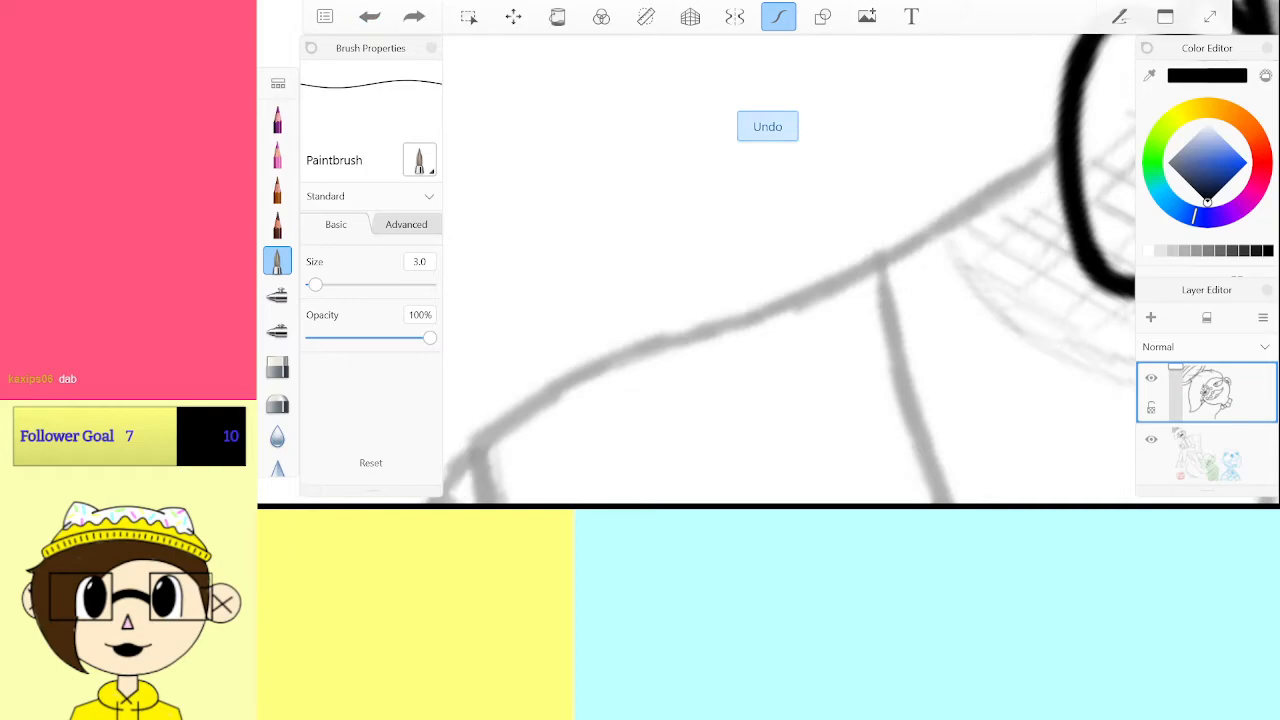
mouse_move(720, 325)
left_mouse_down()
mouse_move(885, 264)
mouse_move(1000, 197)
mouse_move(1080, 135)
left_mouse_up()
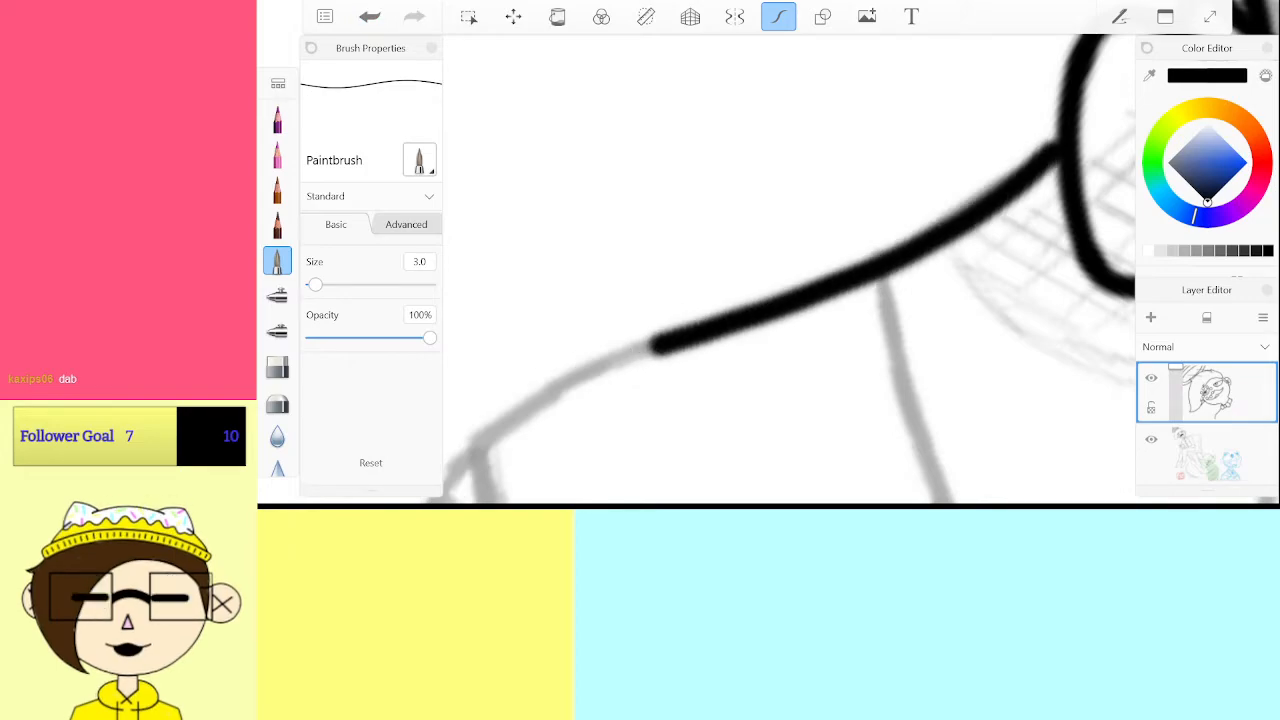
Undo the last shoulder stroke and re-ink the character's shoulder line from the bow tie outward along the sketch
scroll(790, 270, "down", 3)
scroll(790, 270, "up", 3)
key("ctrl+z")
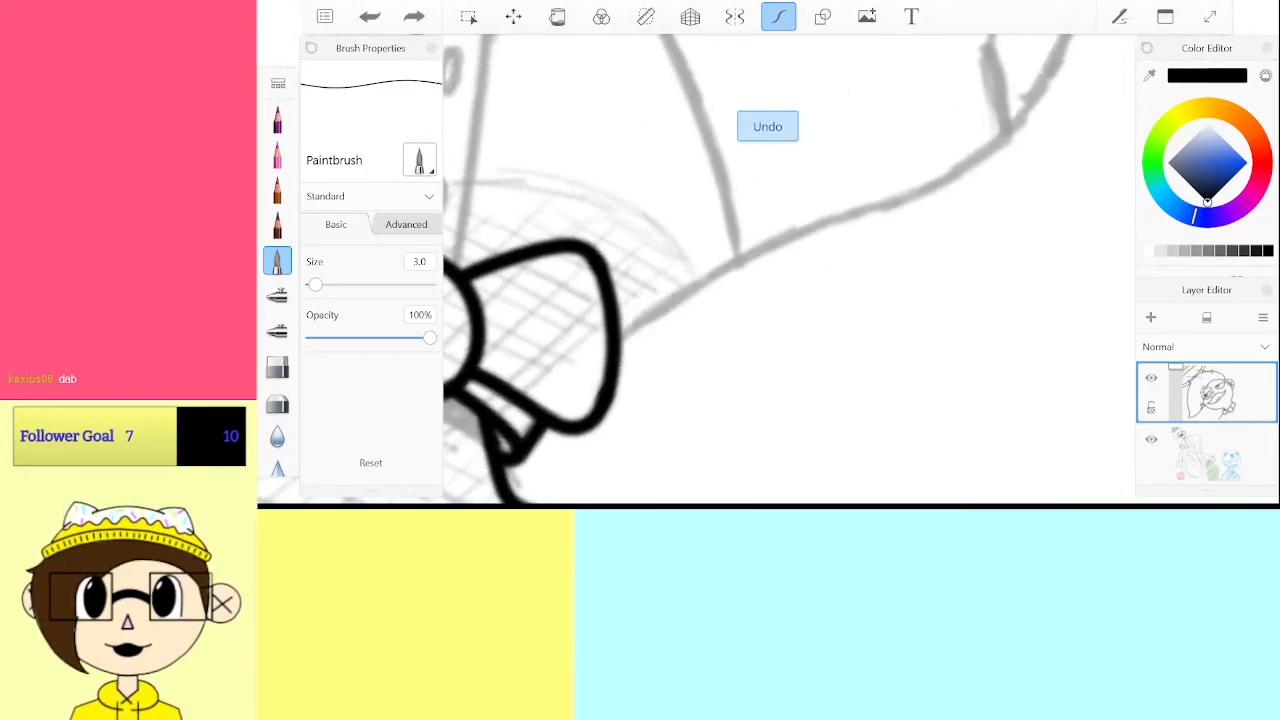
mouse_move(622, 340)
left_mouse_down()
mouse_move(700, 282)
mouse_move(836, 213)
left_mouse_up()
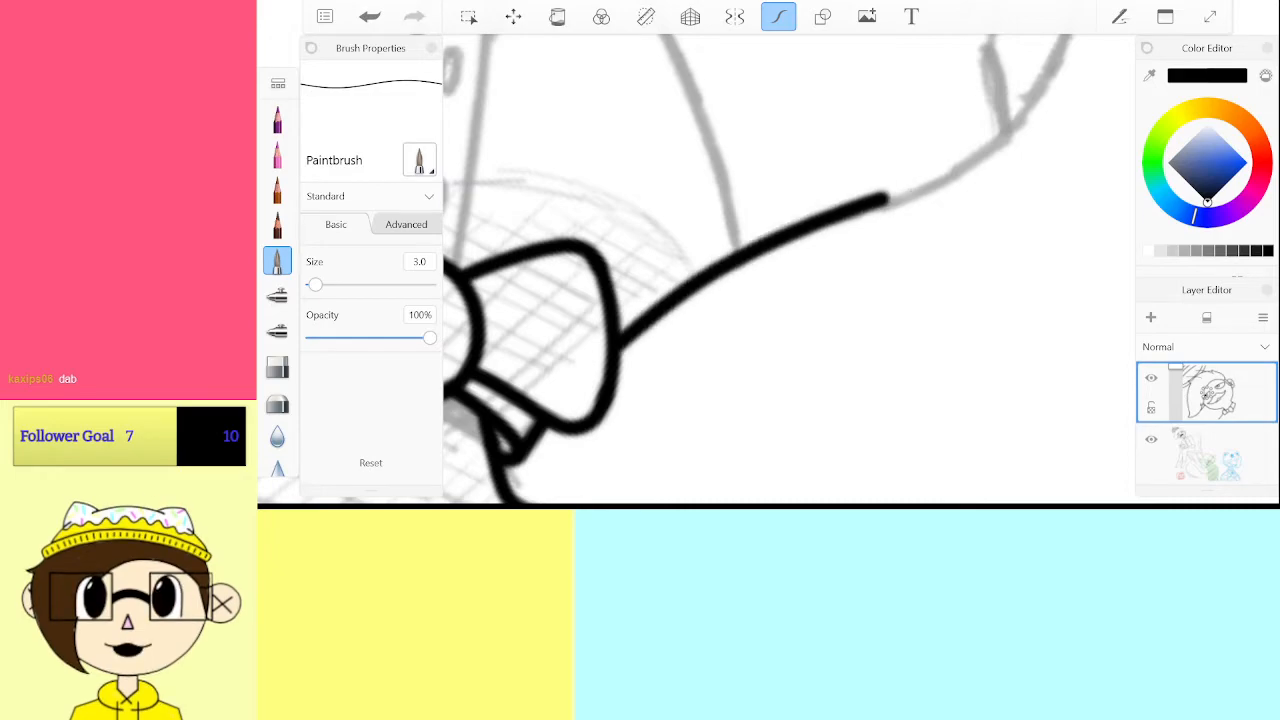
key("ctrl+z")
left_click_drag(620, 338, 770, 245)
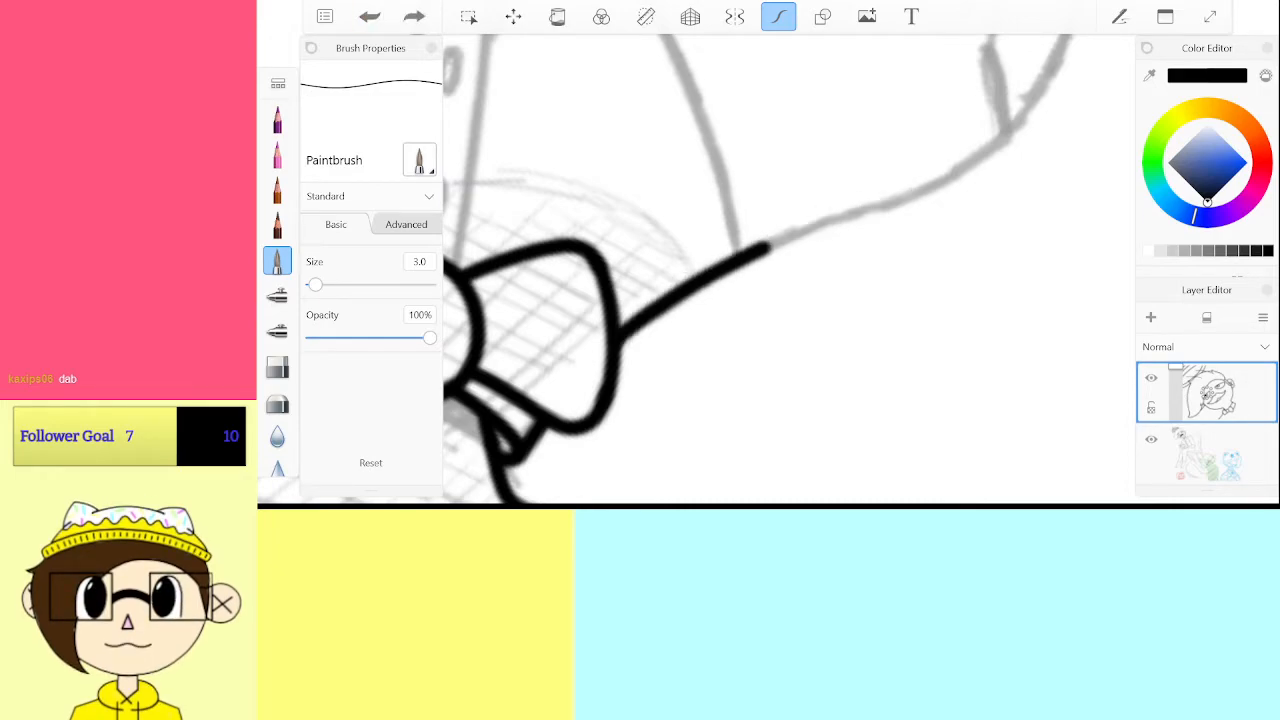
left_click_drag(885, 203, 955, 172)
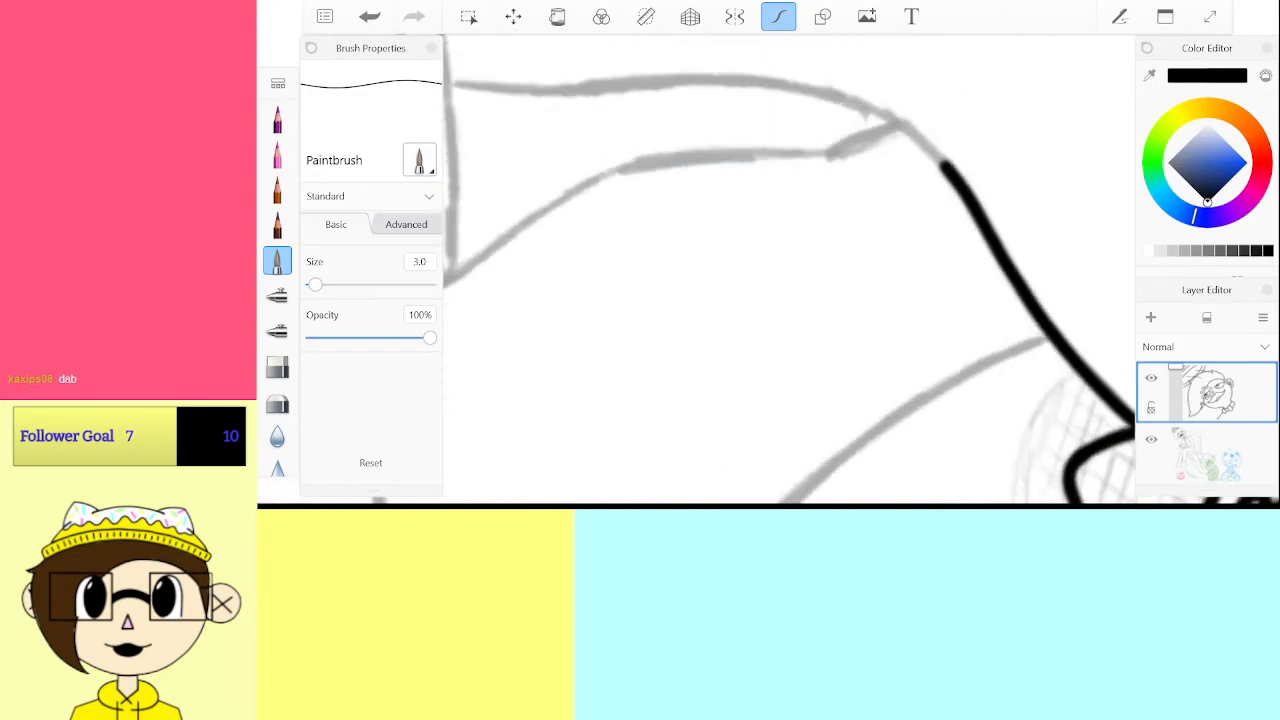
Ink the sleeve's outer line from the teacup up over the shoulder, joining it smoothly to the inked shoulder line
scroll(841, 145, "up", 2)
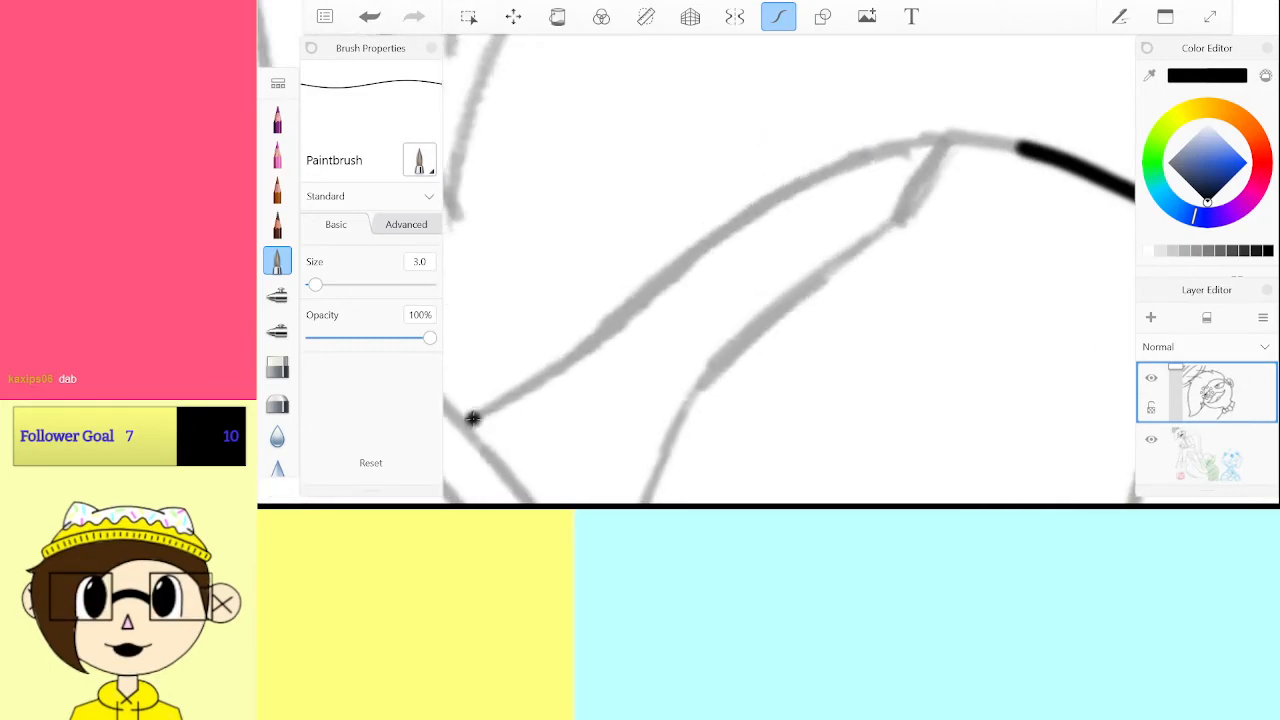
key("ctrl+z")
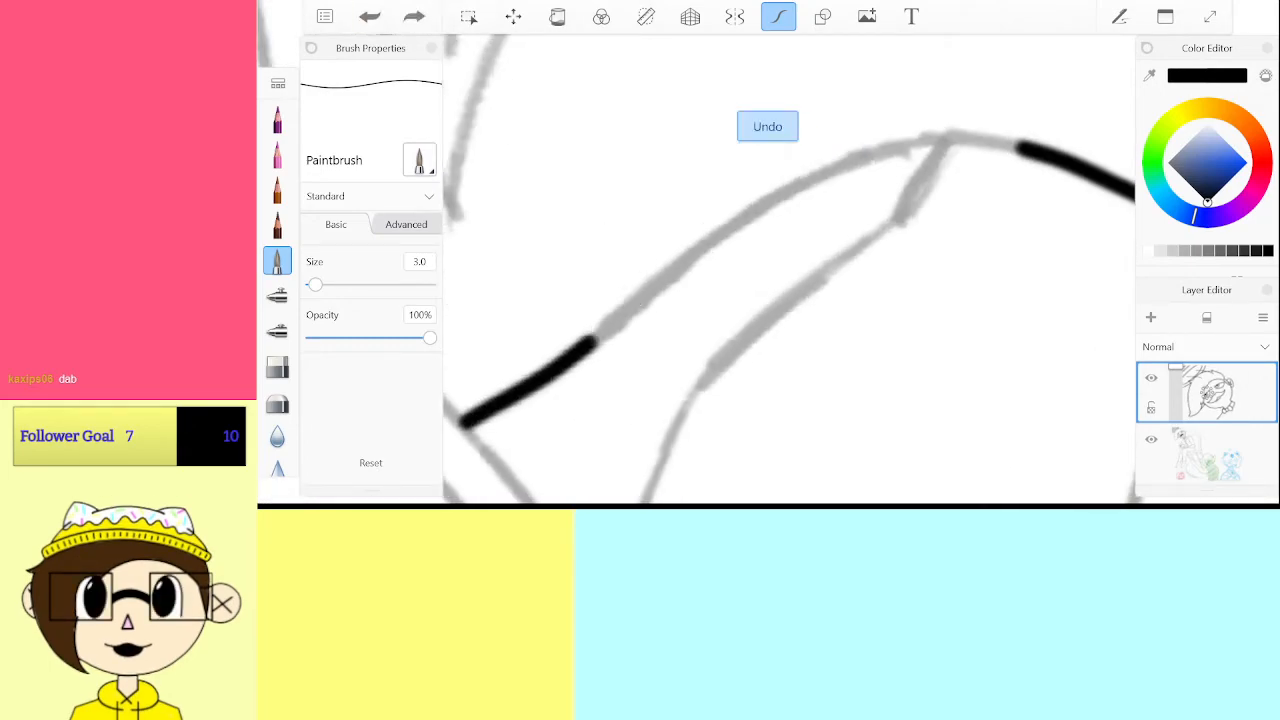
left_click_drag(583, 347, 622, 312)
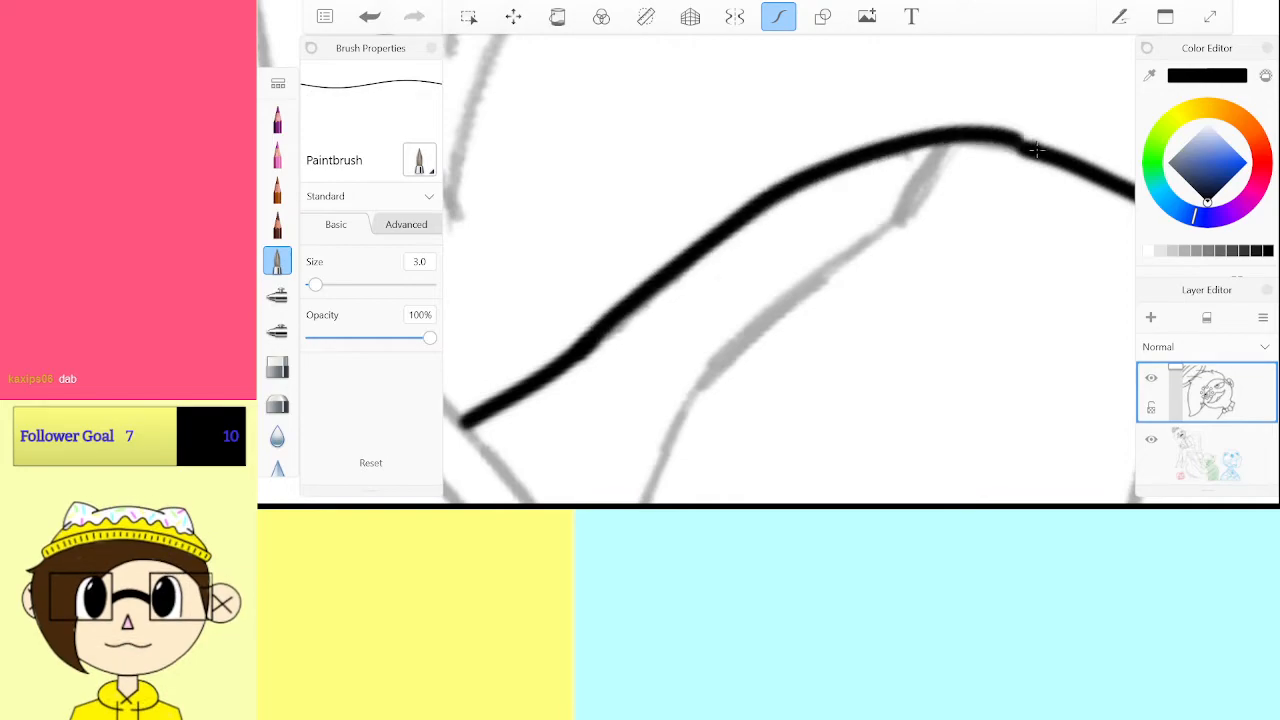
key("ctrl+z")
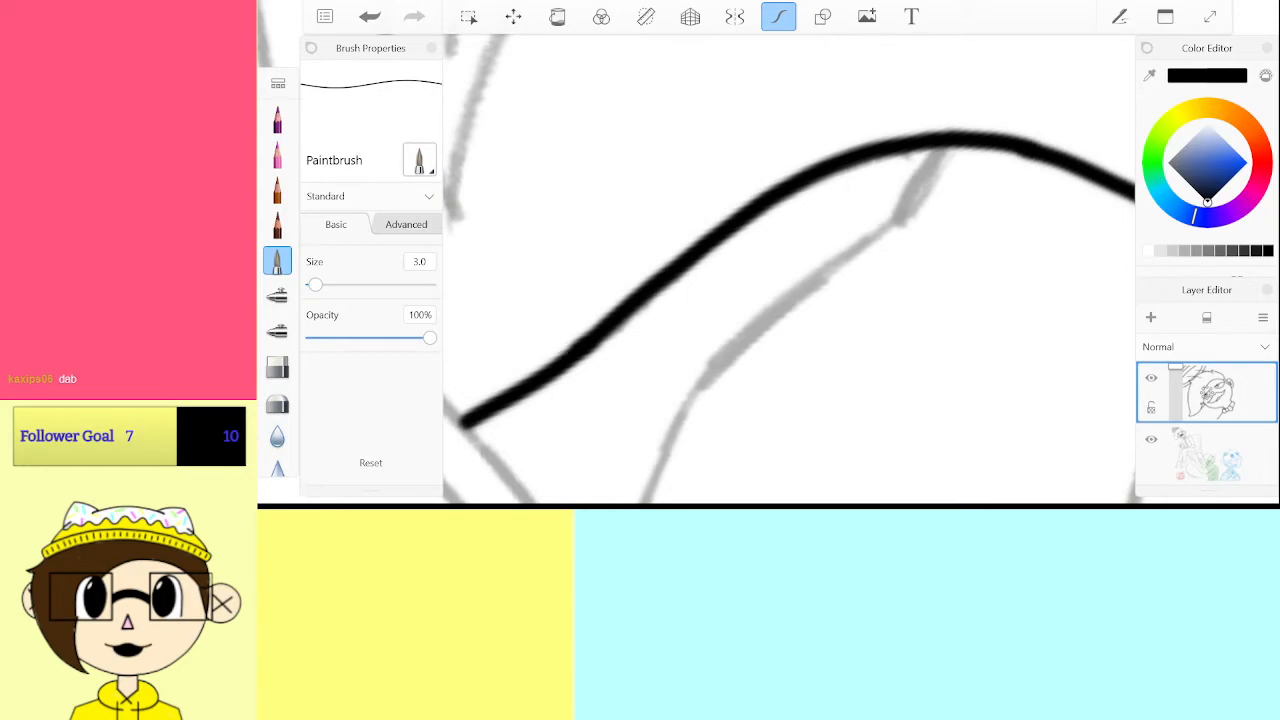
scroll(790, 270, "down", 5)
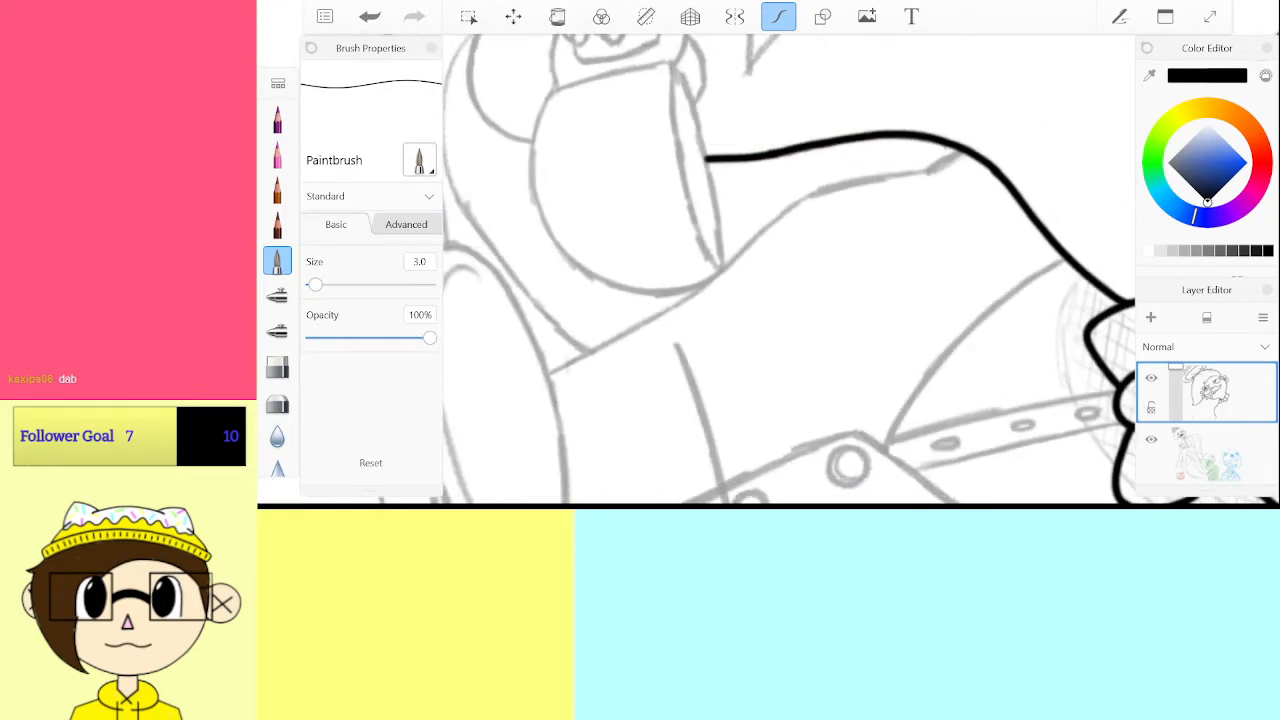
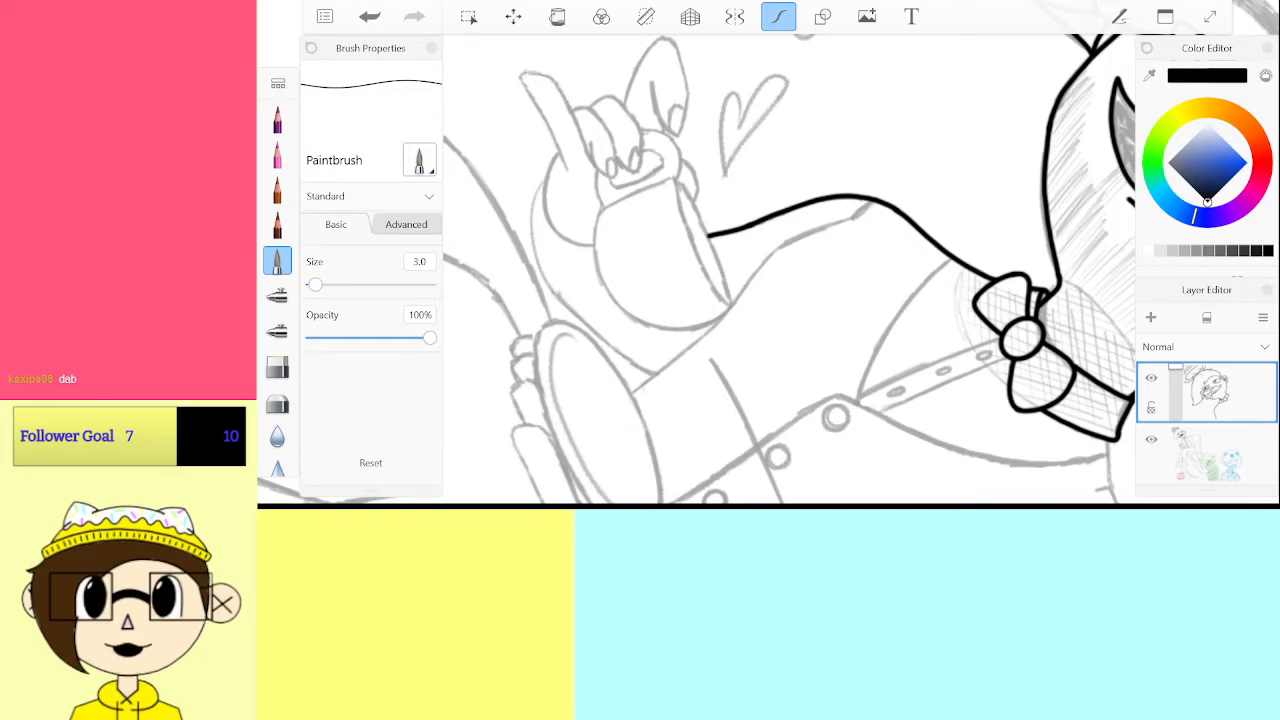
Set the Paintbrush size to 2.0 and ink the small circle above the heart
scroll(789, 270, "up", 3)
scroll(789, 270, "down", 5)
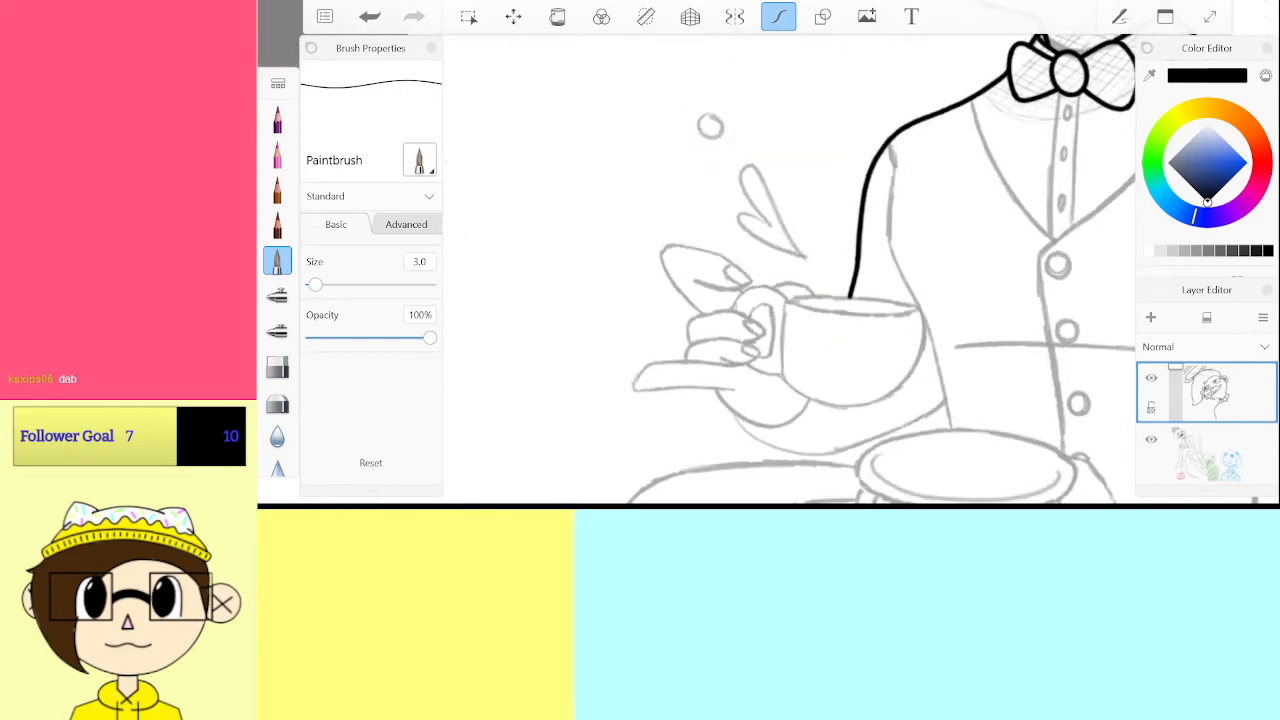
scroll(789, 270, "up", 5)
scroll(789, 270, "up", 8)
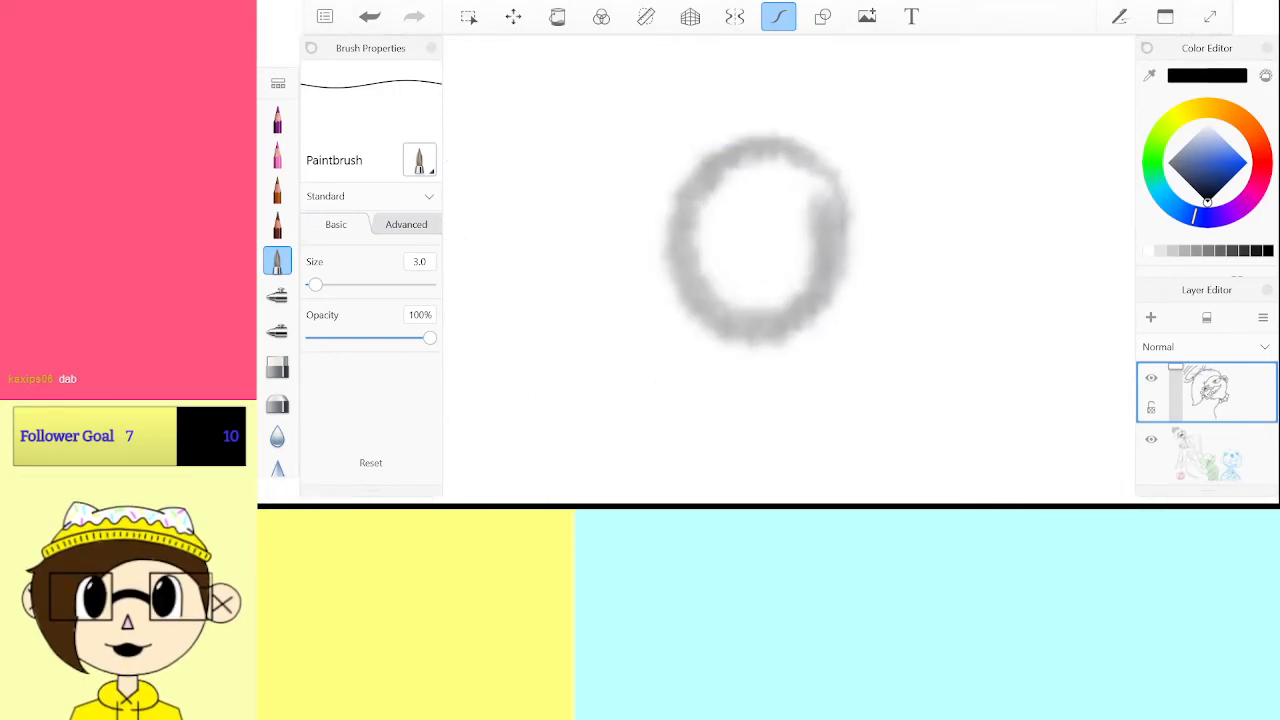
left_click_drag(315, 284, 413, 284)
left_click(419, 261)
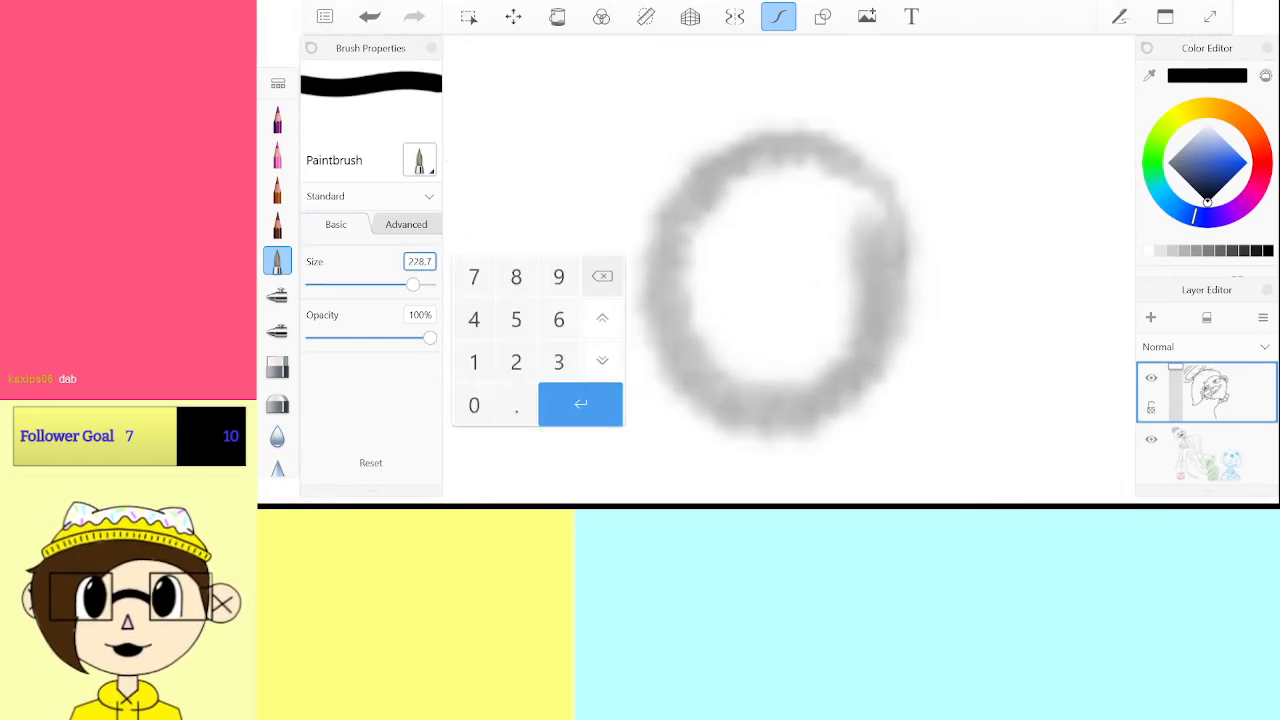
type("2")
left_click(556, 418)
mouse_move(860, 150)
left_mouse_down()
mouse_move(667, 248)
mouse_move(920, 315)
mouse_move(743, 160)
left_mouse_up()
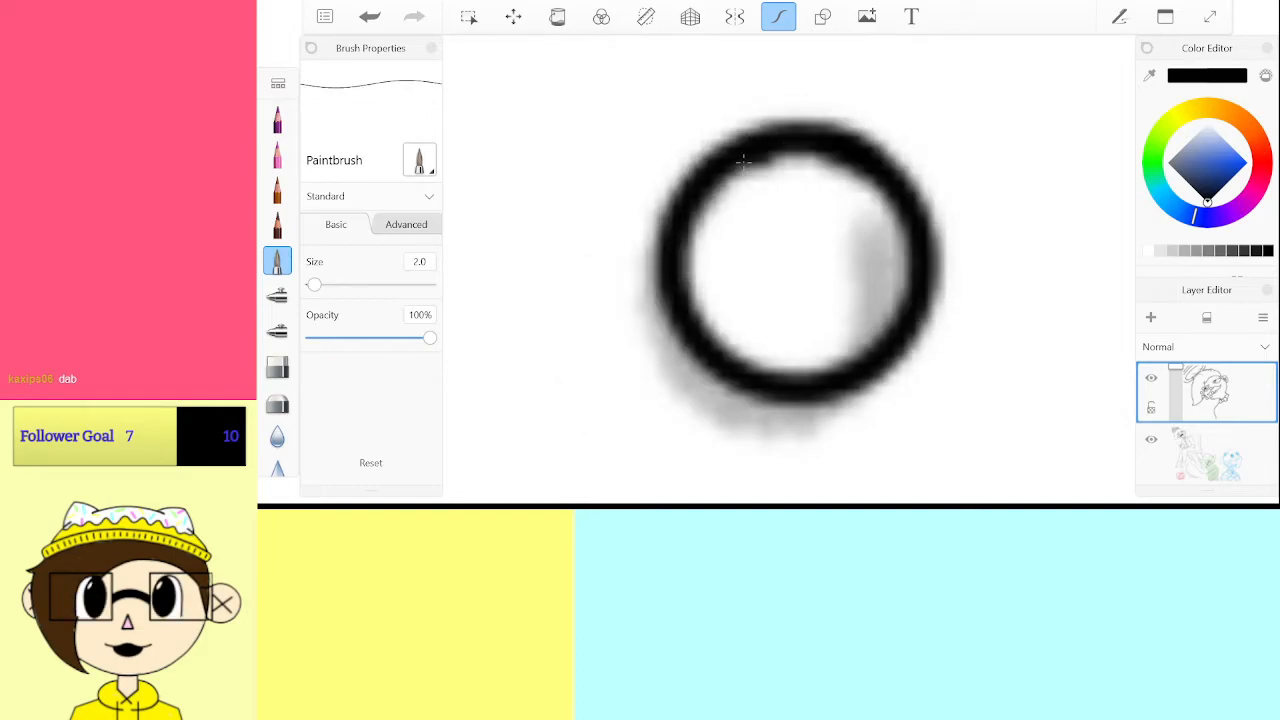
key("ctrl+z")
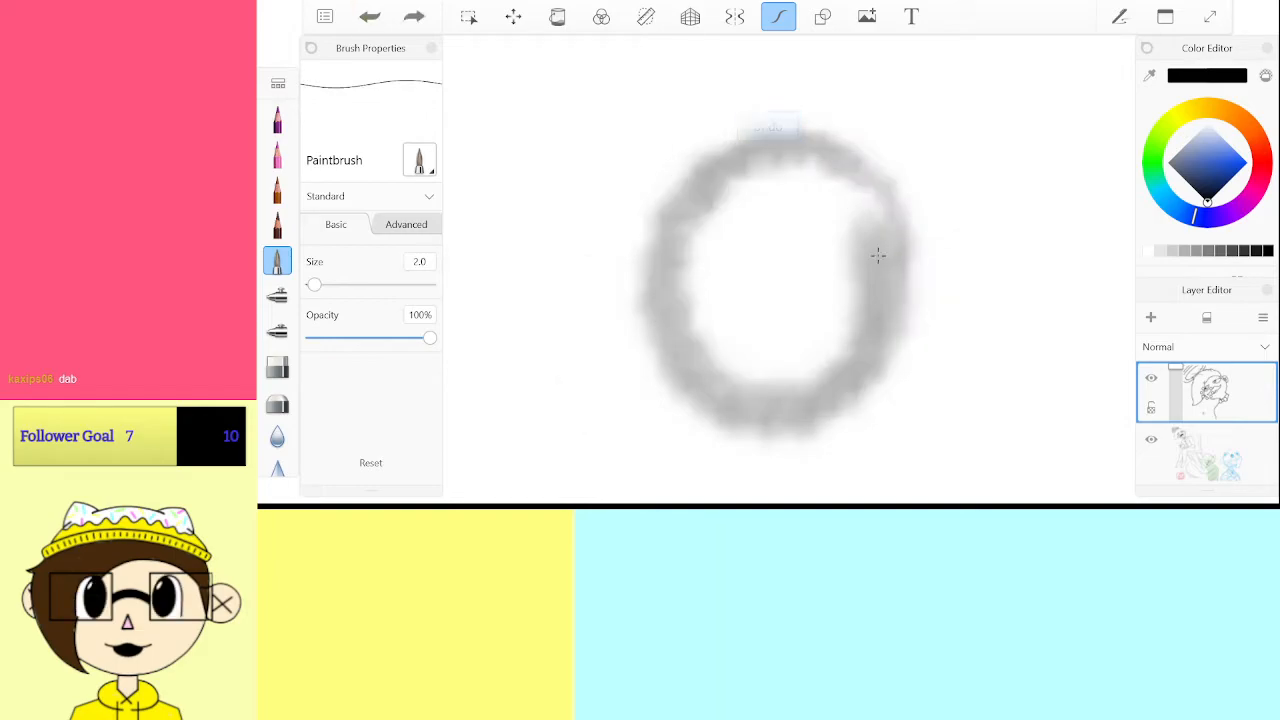
mouse_move(878, 256)
left_mouse_down()
mouse_move(872, 203)
mouse_move(815, 148)
mouse_move(685, 185)
mouse_move(653, 342)
mouse_move(733, 425)
mouse_move(873, 355)
mouse_move(882, 190)
left_mouse_up()
Ink the heart's larger lobe, from the pointed tip around to the inner notch
scroll(770, 280, "down", 5)
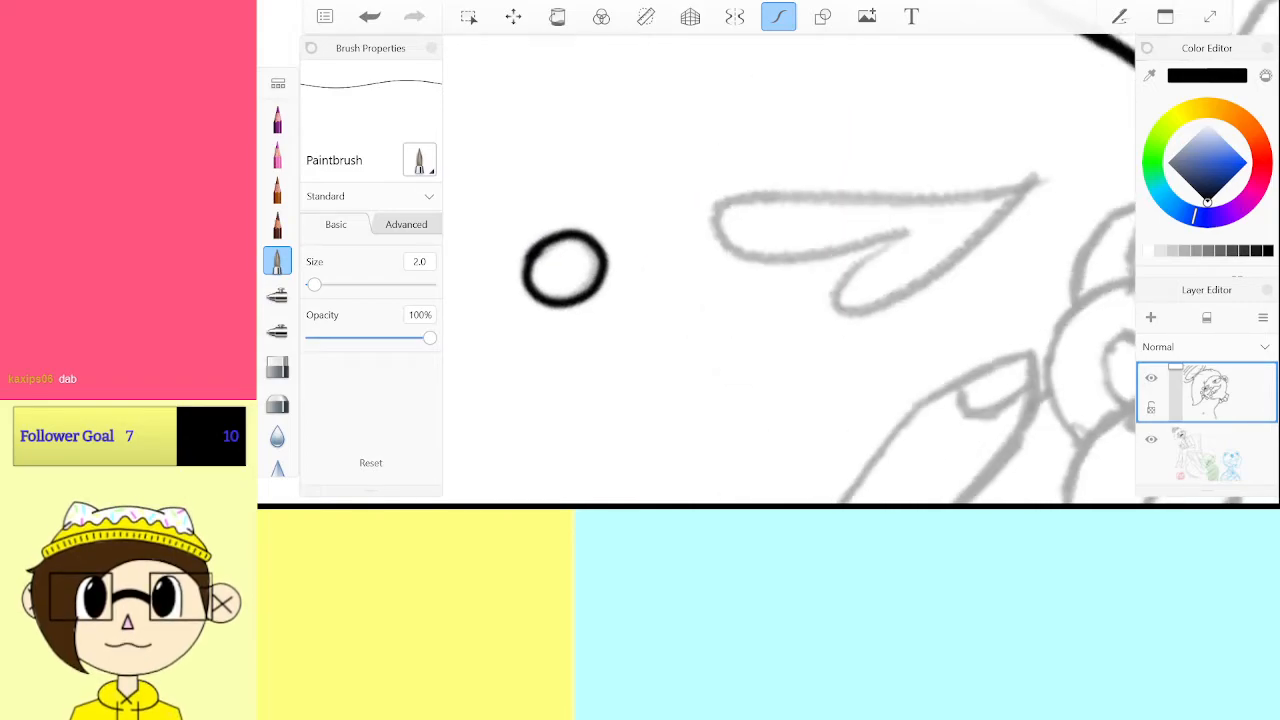
scroll(1055, 120, "up", 4)
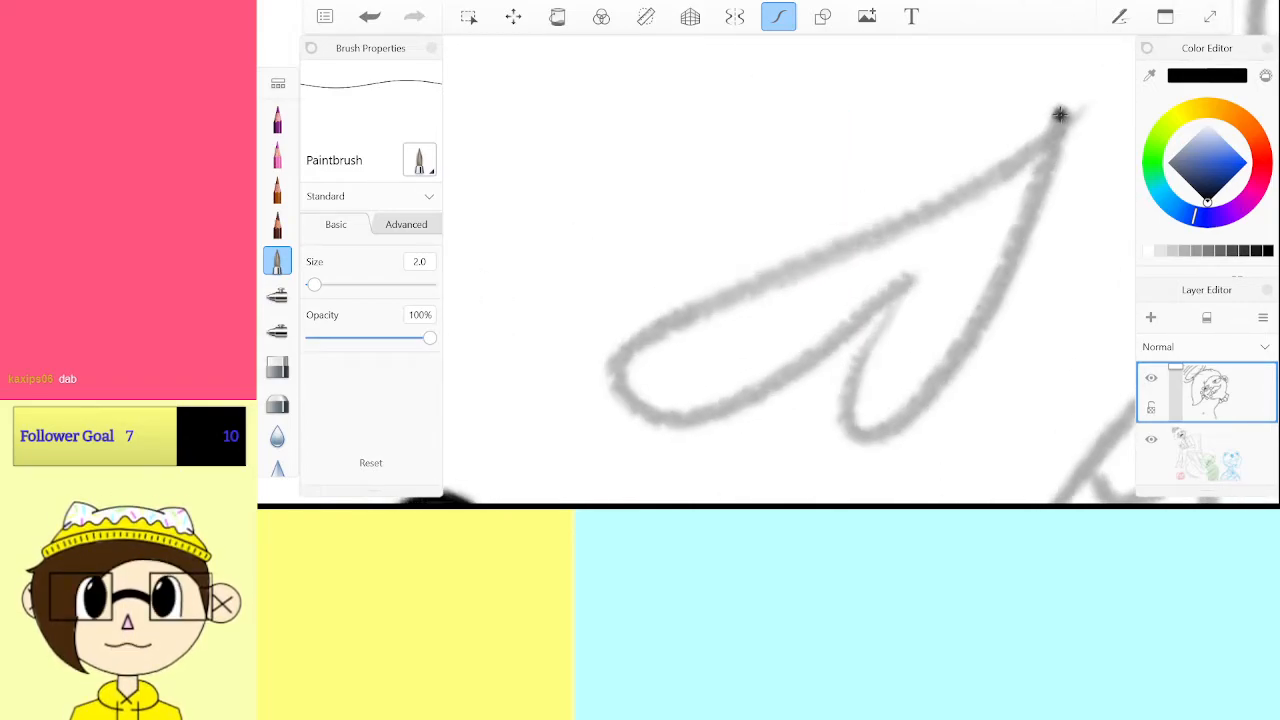
mouse_move(1060, 115)
left_mouse_down()
mouse_move(952, 199)
mouse_move(652, 325)
mouse_move(612, 378)
left_mouse_up()
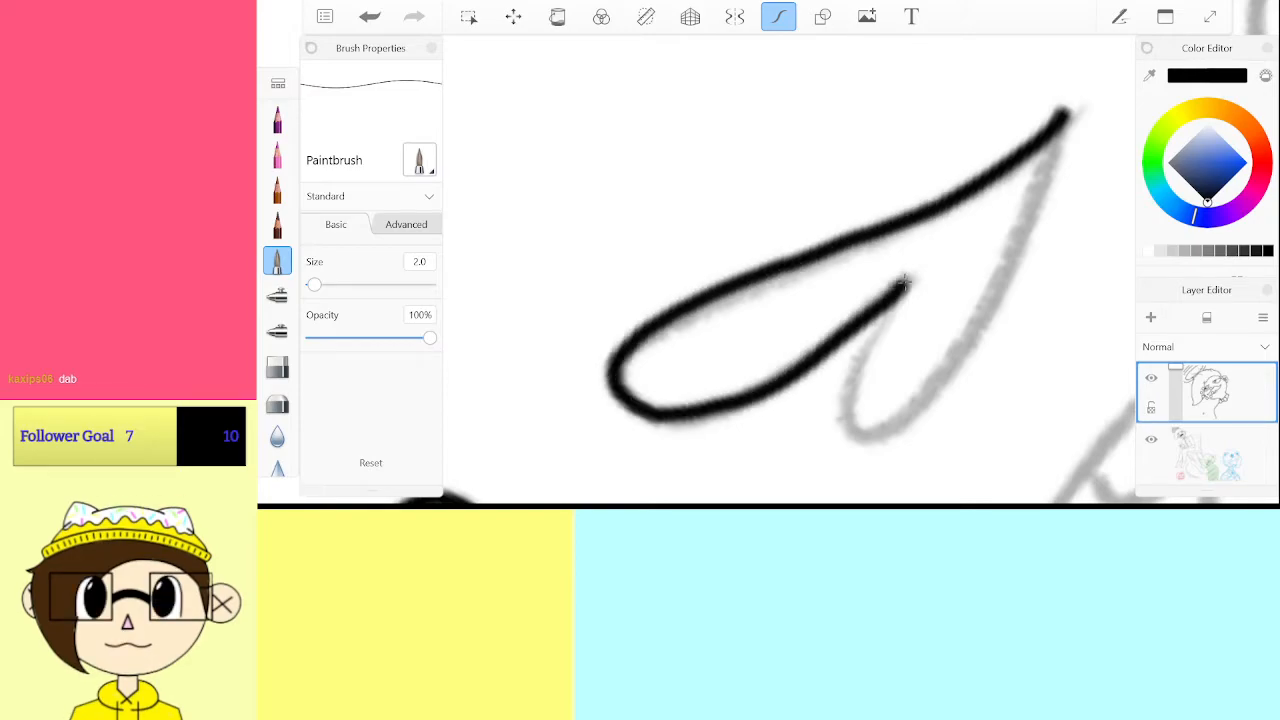
Ink the heart's smaller lobe from the notch to the tip, redrawing its outer edge to close the shape
scroll(905, 282, "up", 2)
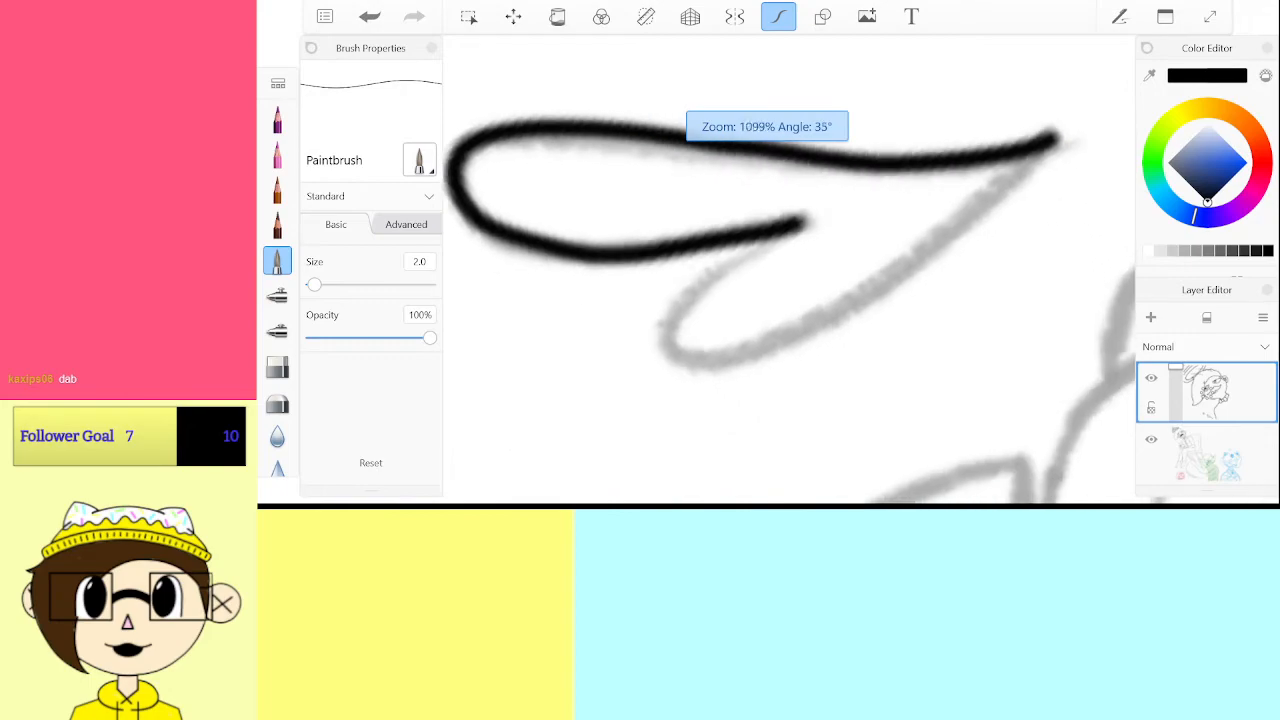
left_click_drag(800, 224, 712, 268)
mouse_move(752, 349)
left_mouse_down()
mouse_move(910, 254)
mouse_move(1046, 136)
left_mouse_up()
scroll(790, 270, "down", 2)
scroll(790, 270, "up", 2)
scroll(790, 270, "up", 2)
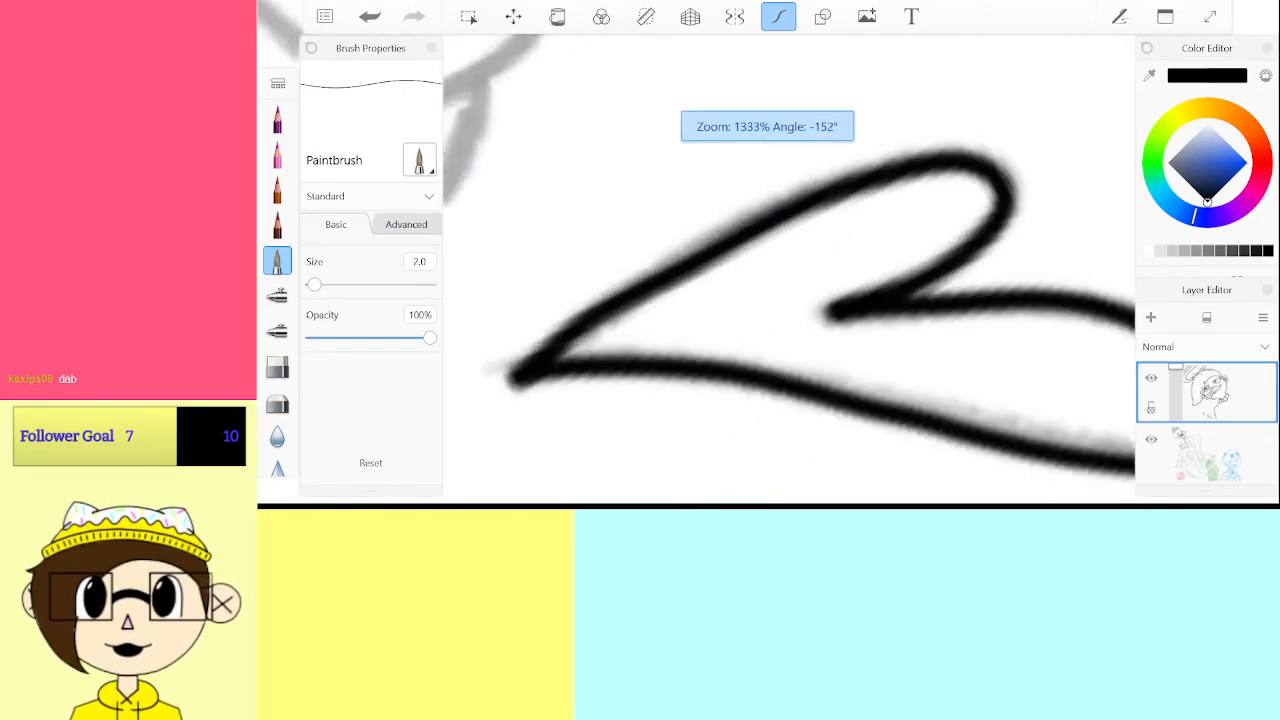
key("ctrl+z")
mouse_move(518, 422)
left_mouse_down()
mouse_move(738, 230)
mouse_move(883, 160)
mouse_move(936, 155)
mouse_move(970, 185)
mouse_move(908, 265)
mouse_move(816, 326)
left_mouse_up()
scroll(790, 270, "down", 3)
scroll(790, 270, "down", 5)
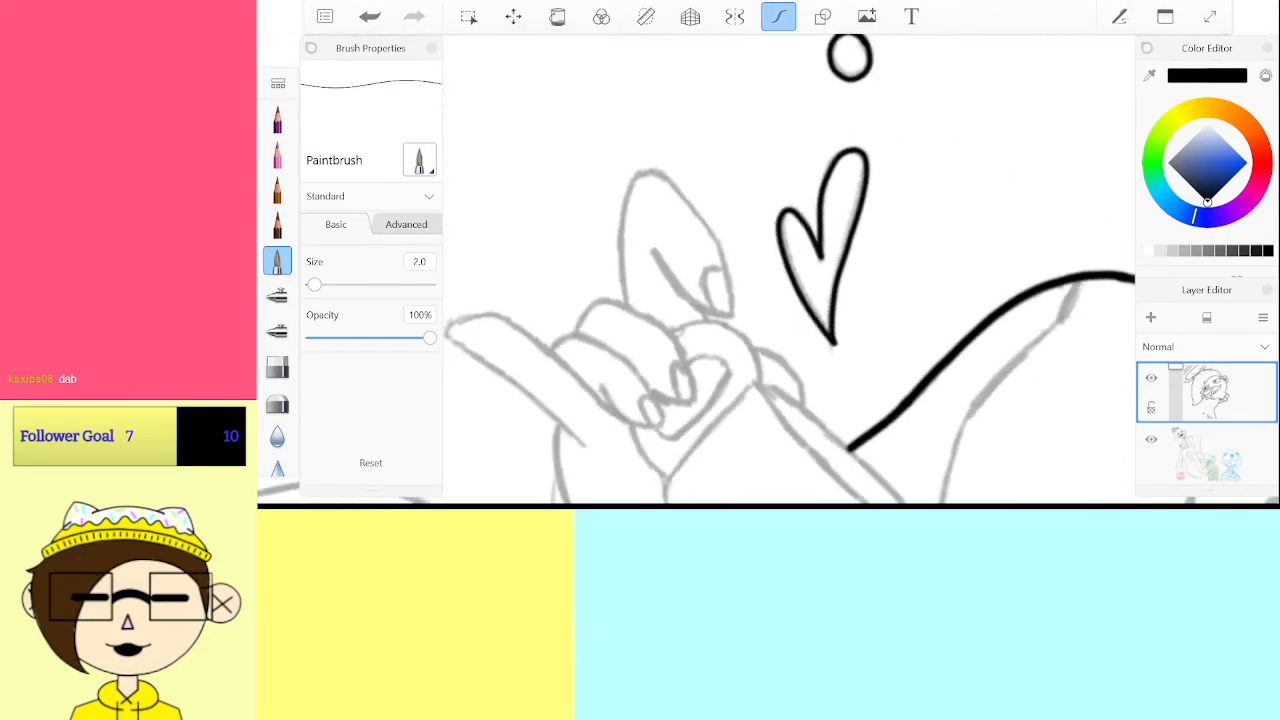
scroll(790, 270, "up", 3)
left_click_drag(791, 334, 791, 416)
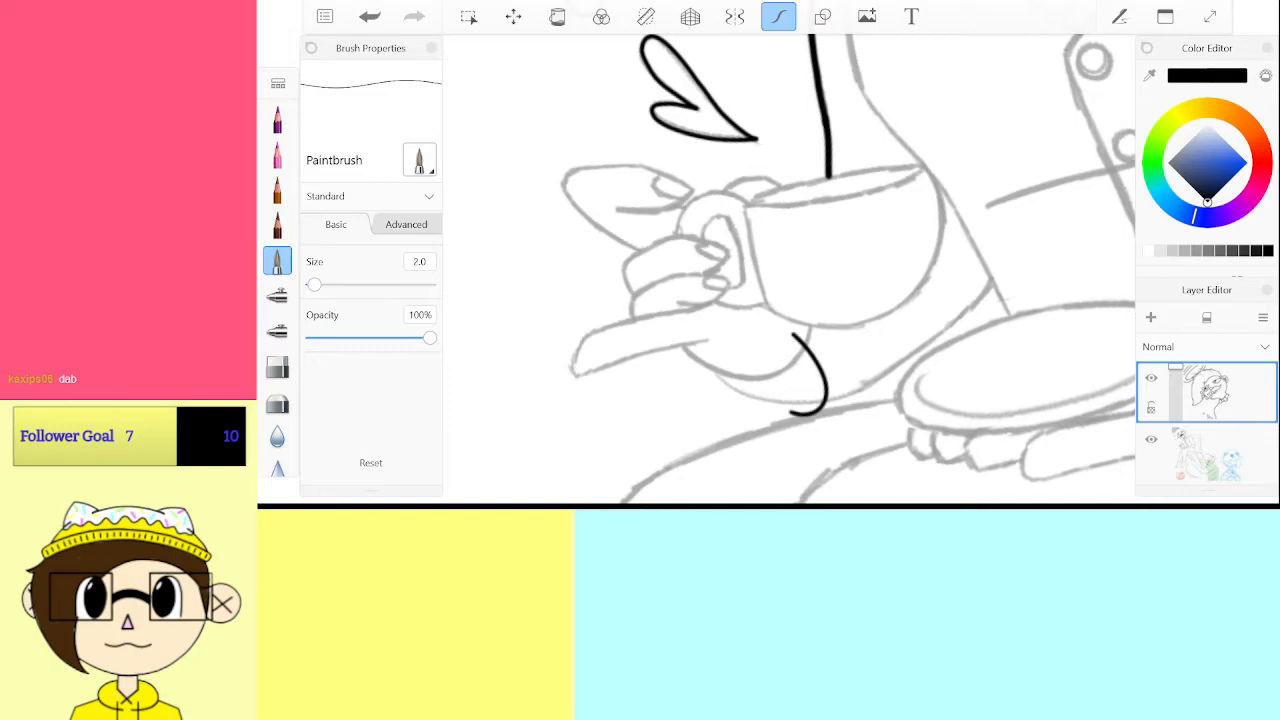
scroll(790, 270, "up", 1)
key("ctrl+z")
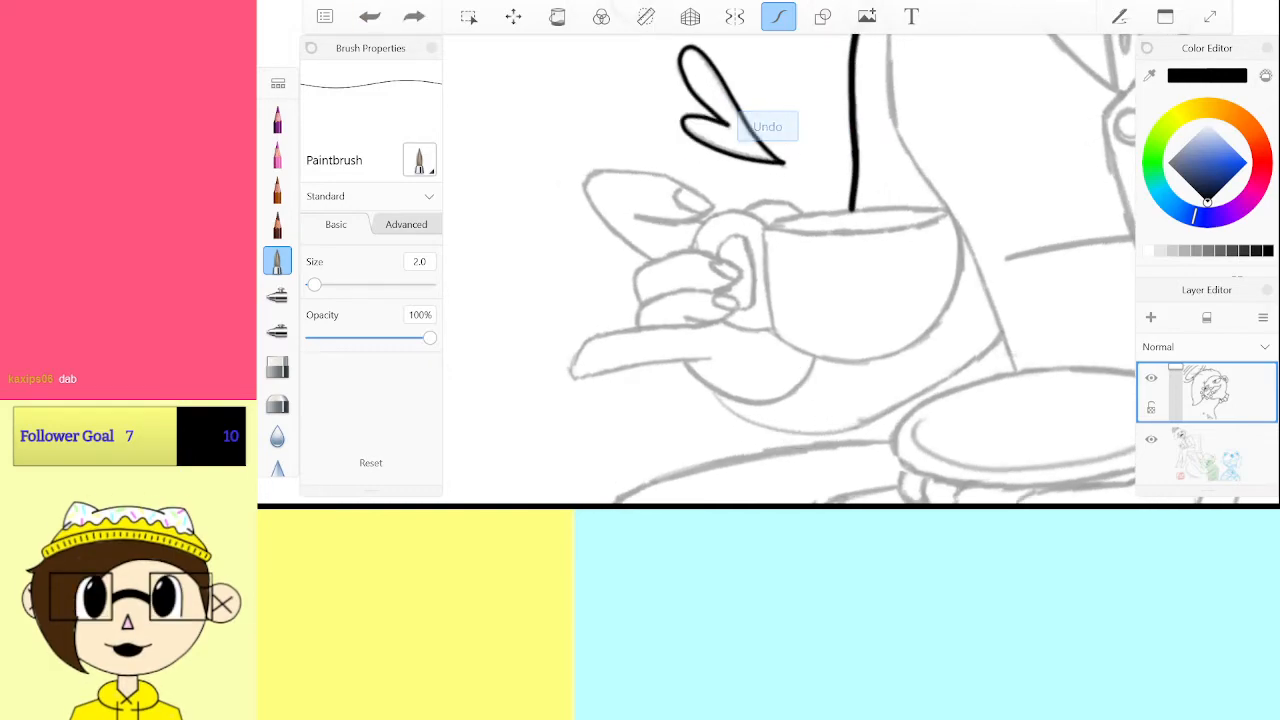
Set the Paintbrush size to 3.0
left_click(419, 262)
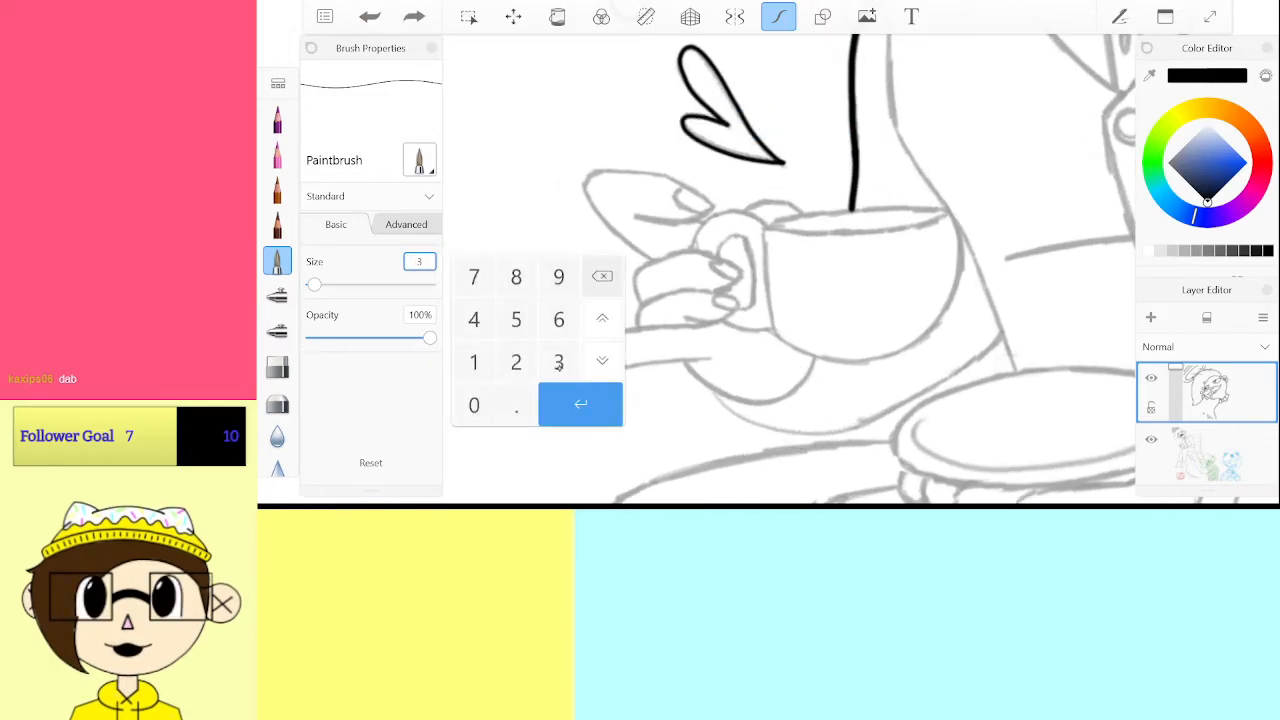
type("3")
key("Return")
scroll(790, 270, "up", 5)
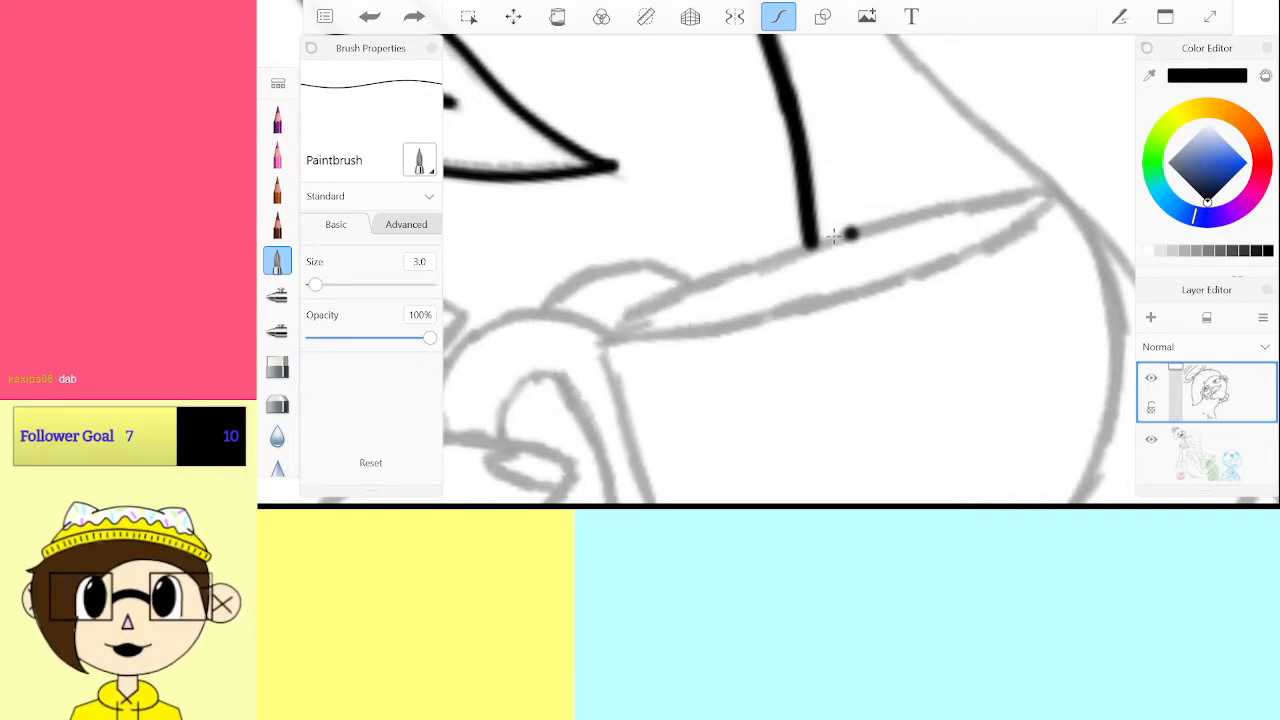
mouse_move(866, 232)
left_mouse_down()
mouse_move(668, 299)
mouse_move(623, 329)
mouse_move(680, 336)
mouse_move(887, 287)
mouse_move(1000, 248)
mouse_move(1048, 203)
mouse_move(865, 232)
mouse_move(640, 328)
left_mouse_up()
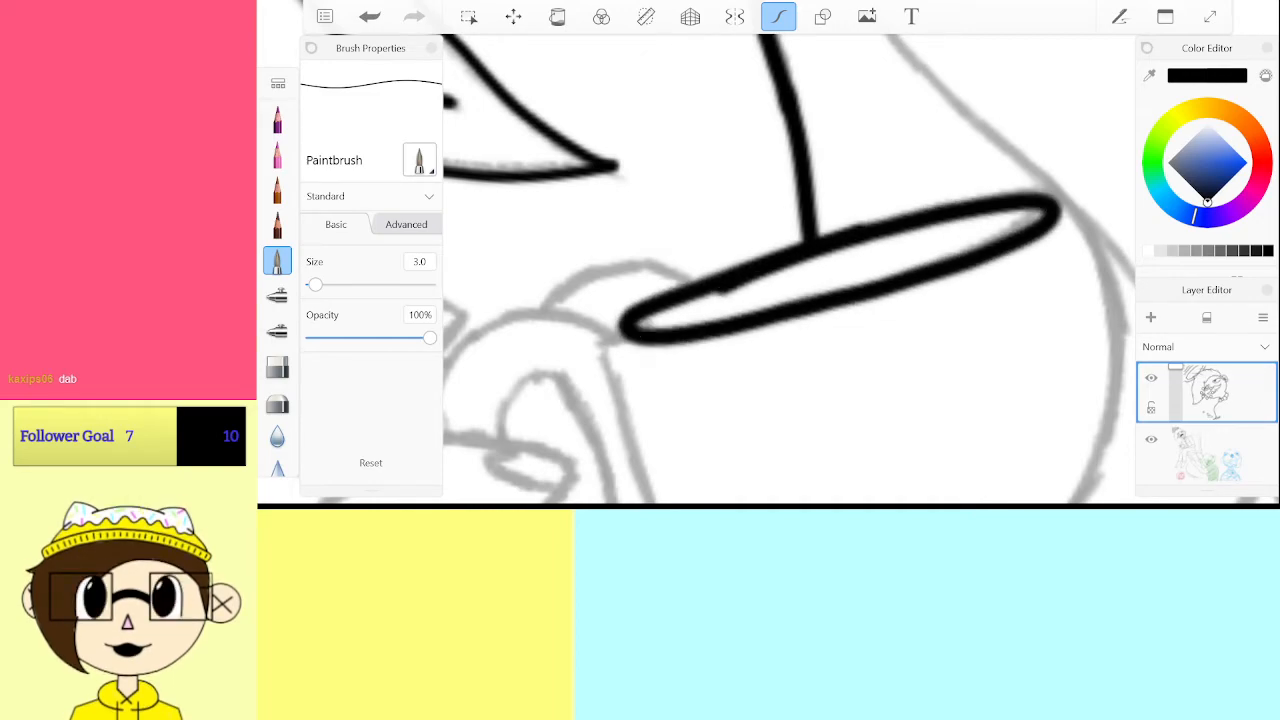
key("ctrl+z")
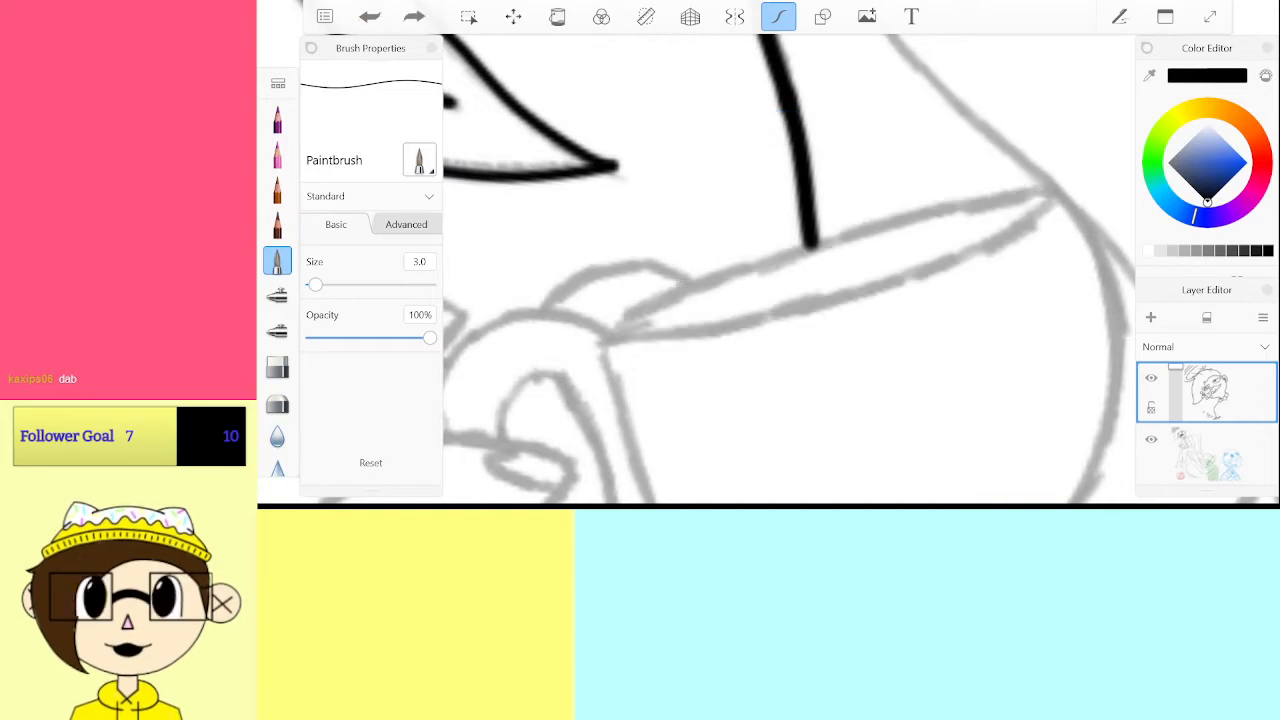
left_click_drag(1016, 228, 1006, 236)
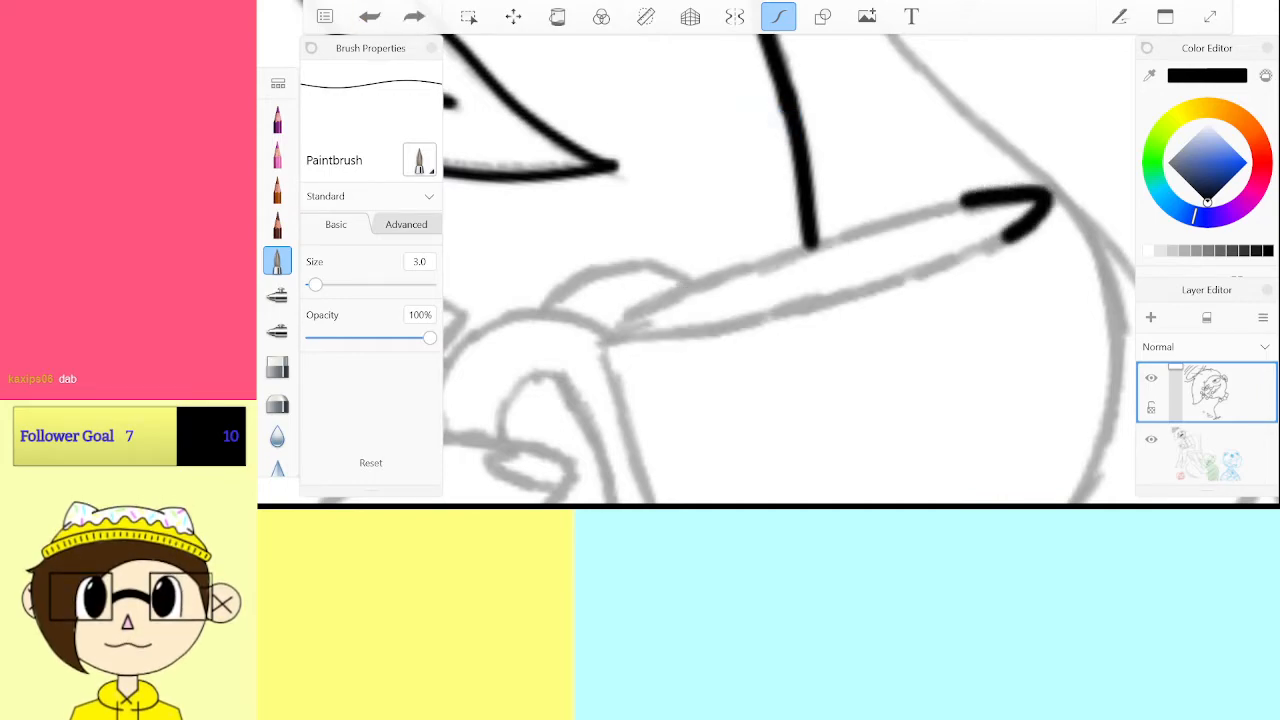
mouse_move(635, 325)
left_mouse_down()
mouse_move(963, 258)
mouse_move(1035, 222)
left_mouse_up()
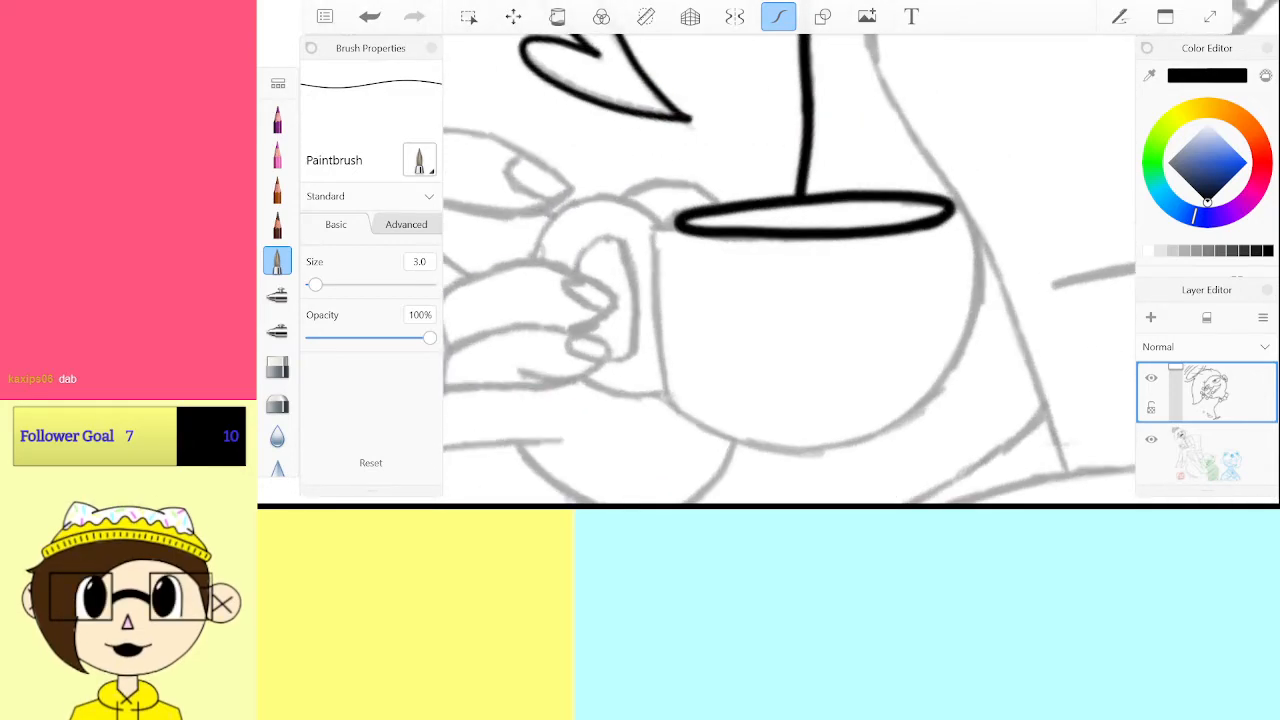
key("ctrl+z")
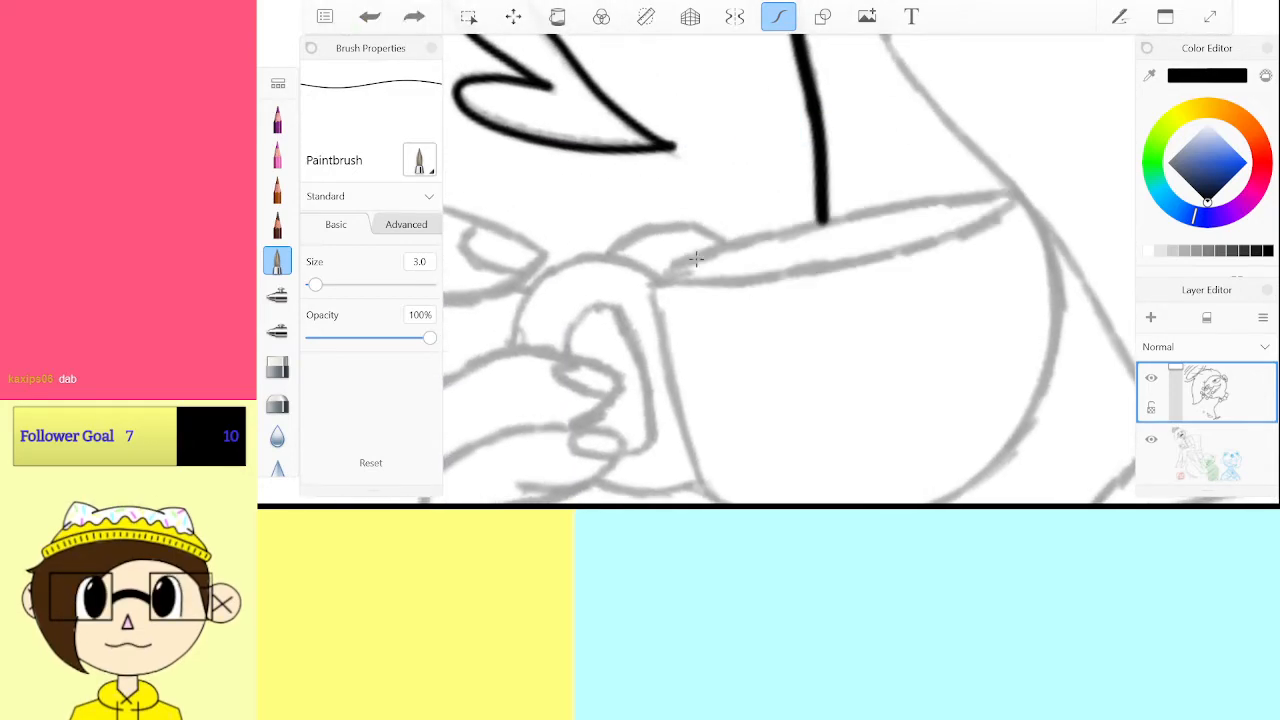
mouse_move(842, 217)
left_mouse_down()
mouse_move(661, 275)
mouse_move(768, 278)
mouse_move(948, 238)
left_mouse_up()
left_click_drag(1018, 200, 760, 232)
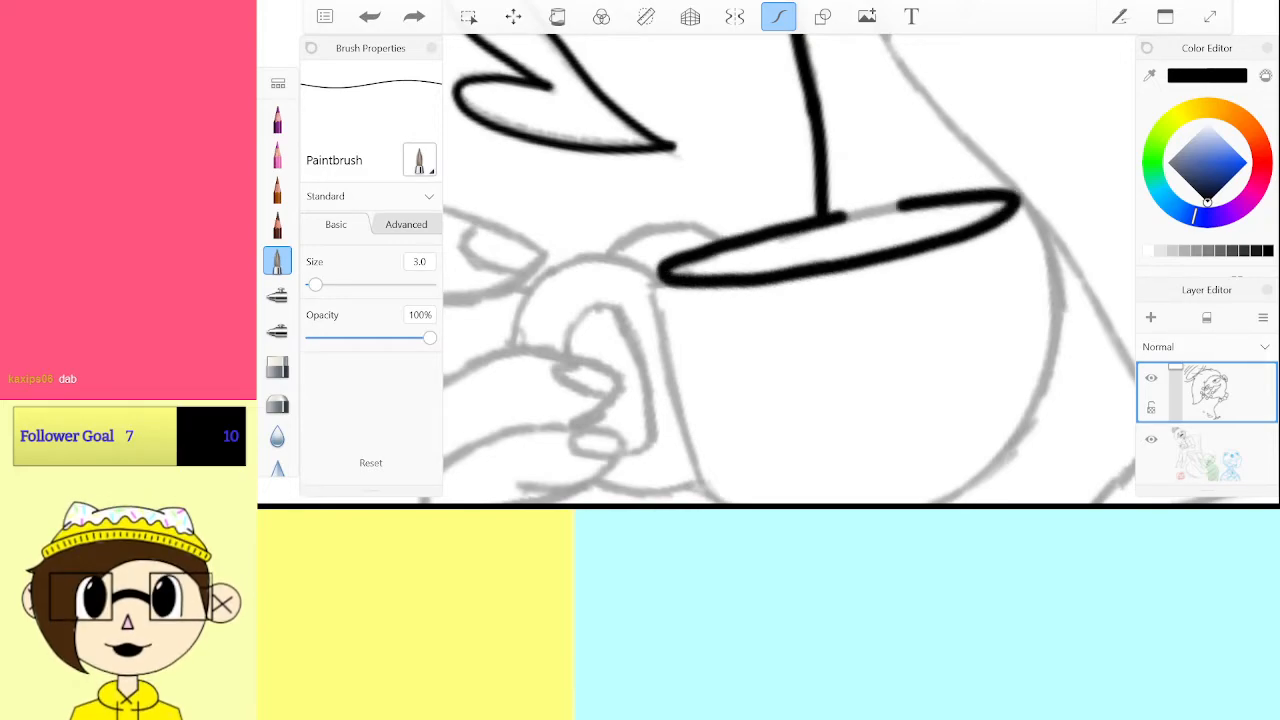
key("ctrl+z")
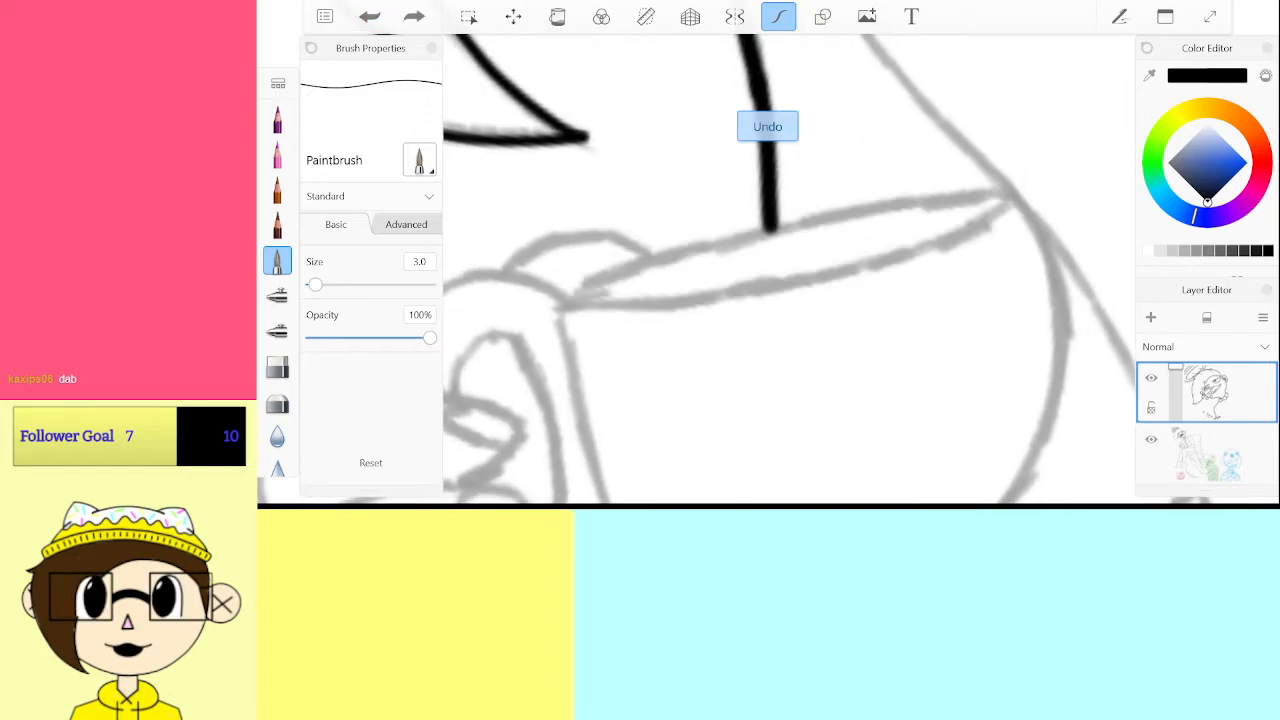
Ink the teacup's rim as a closed narrow ellipse over the sketch, meeting the end of the sleeve line
mouse_move(782, 226)
left_mouse_down()
mouse_move(605, 271)
mouse_move(571, 294)
mouse_move(686, 300)
mouse_move(880, 262)
left_mouse_up()
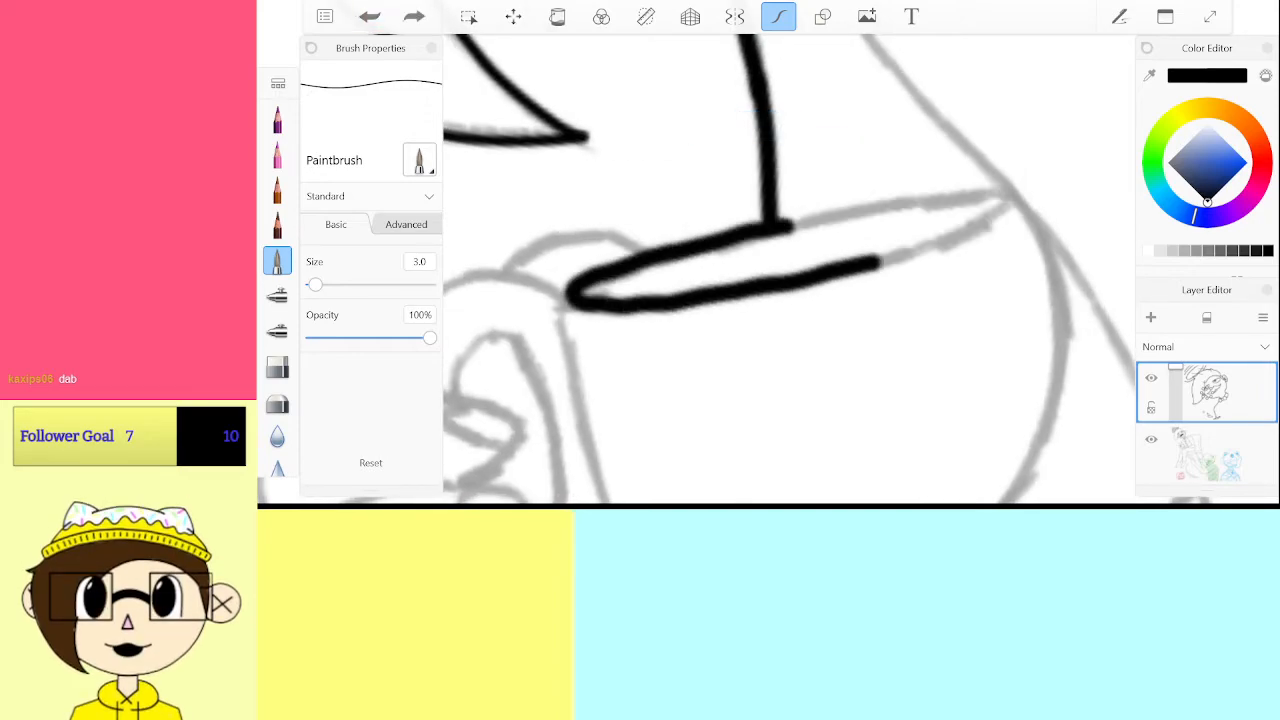
left_click_drag(985, 190, 784, 227)
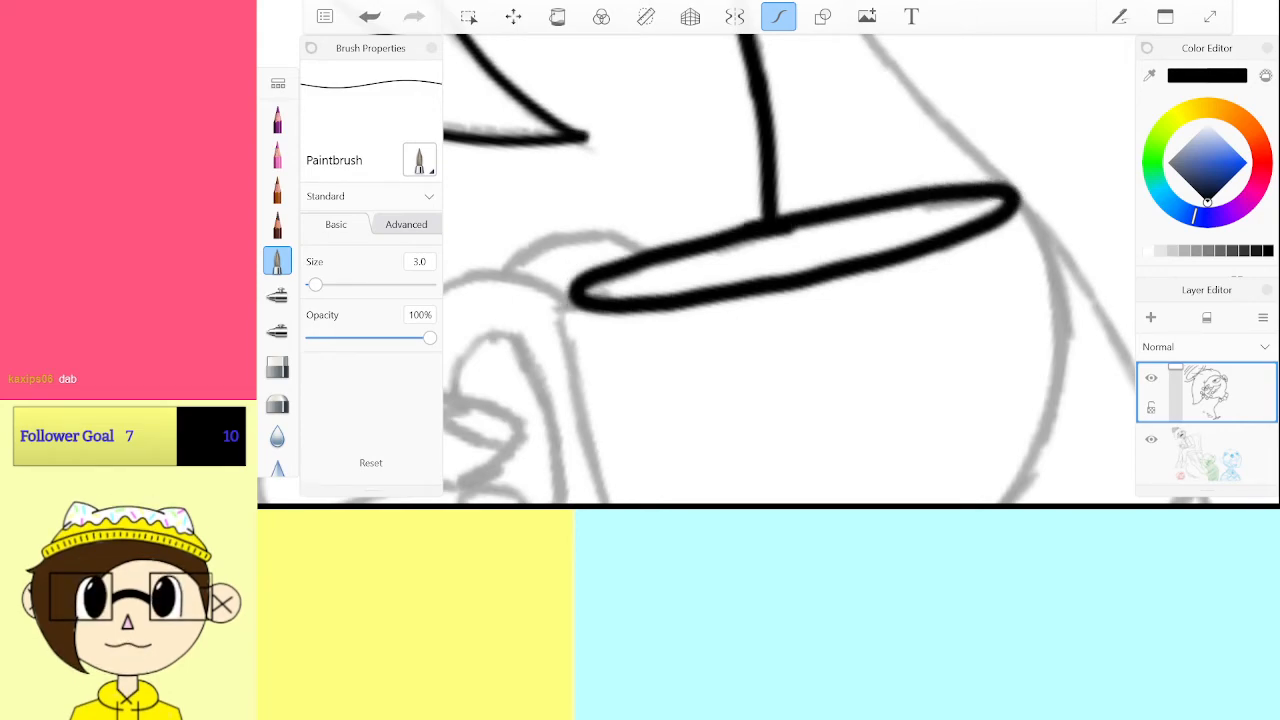
scroll(790, 270, "up", 5)
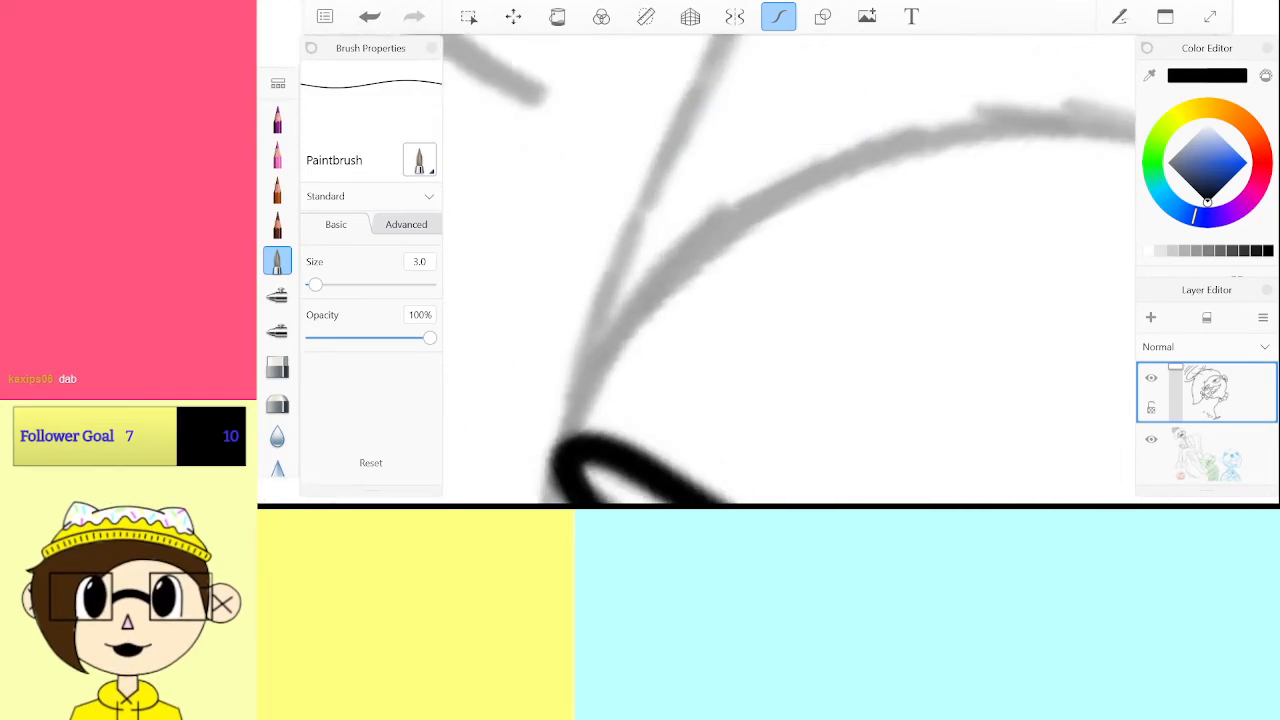
Ink the teacup's bowl over the sketch, from one end of the rim around the rounded base and back to the rim's other end
mouse_move(568, 455)
left_mouse_down()
mouse_move(600, 362)
mouse_move(750, 214)
mouse_move(1026, 126)
mouse_move(1097, 131)
left_mouse_up()
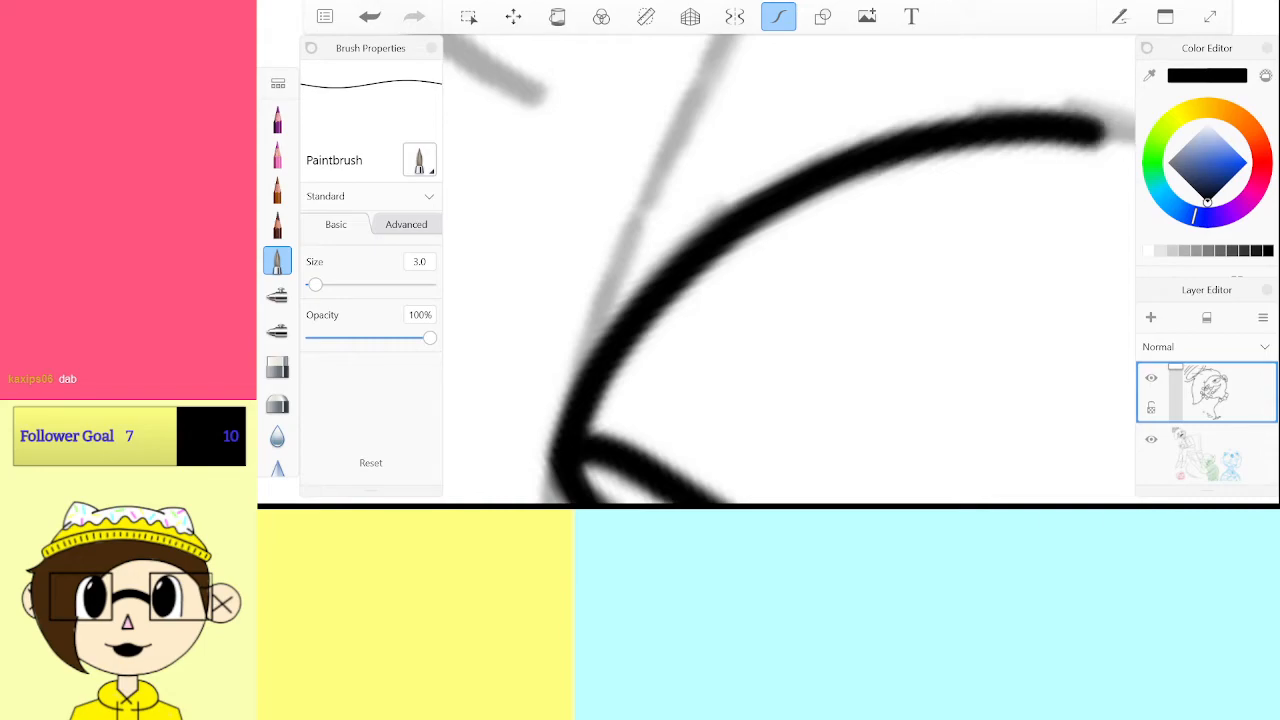
scroll(790, 270, "down", 1)
scroll(790, 270, "down", 3)
scroll(790, 270, "up", 4)
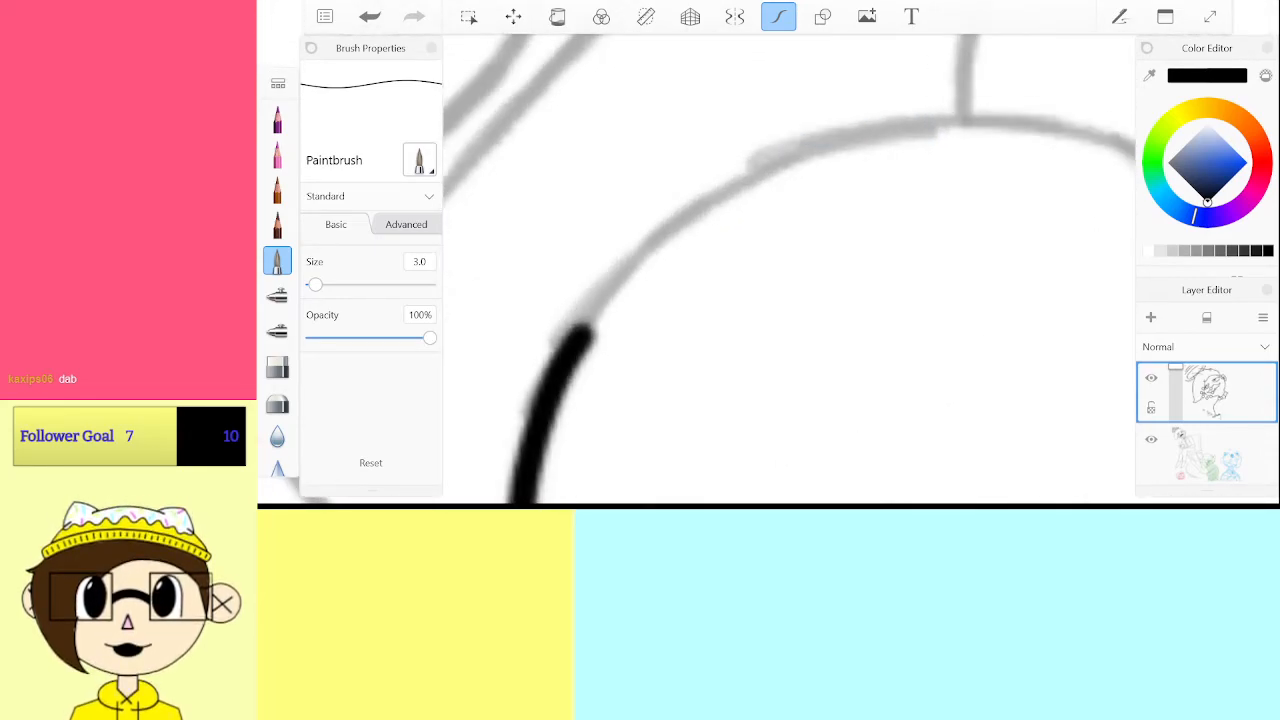
mouse_move(585, 335)
left_mouse_down()
mouse_move(814, 143)
mouse_move(1078, 122)
left_mouse_up()
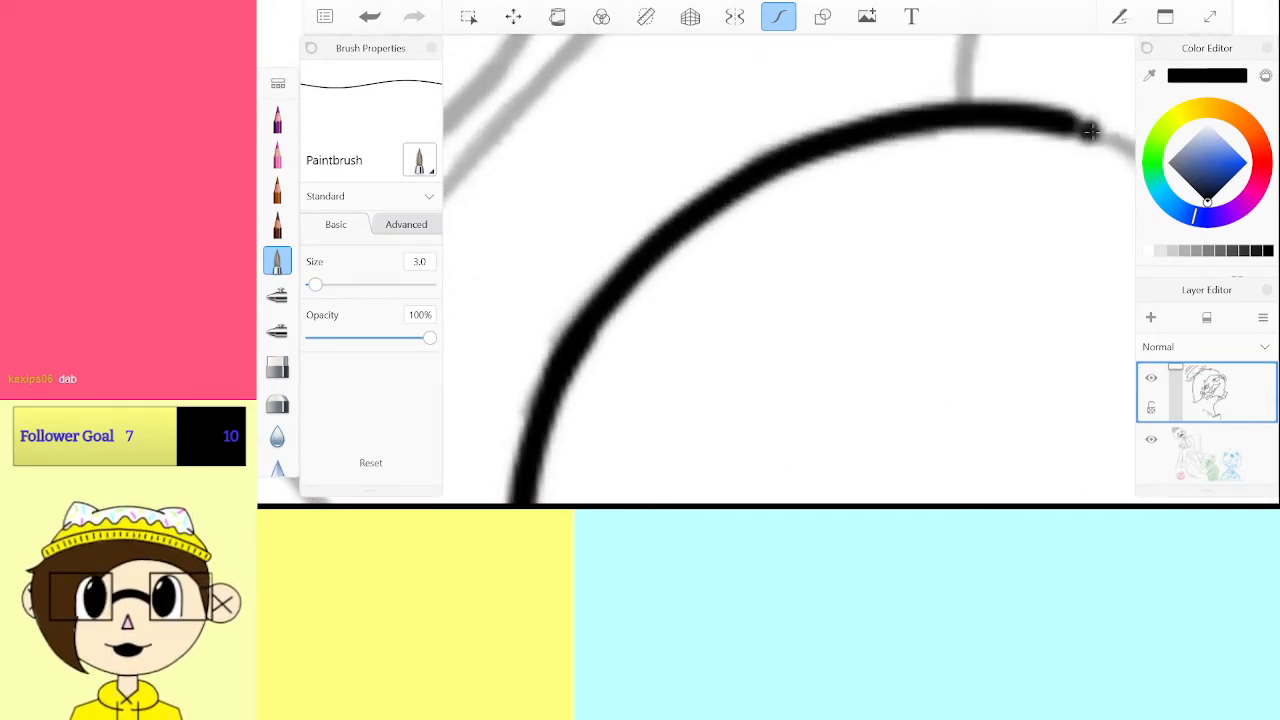
scroll(790, 270, "down", 2)
left_click_drag(739, 221, 580, 315)
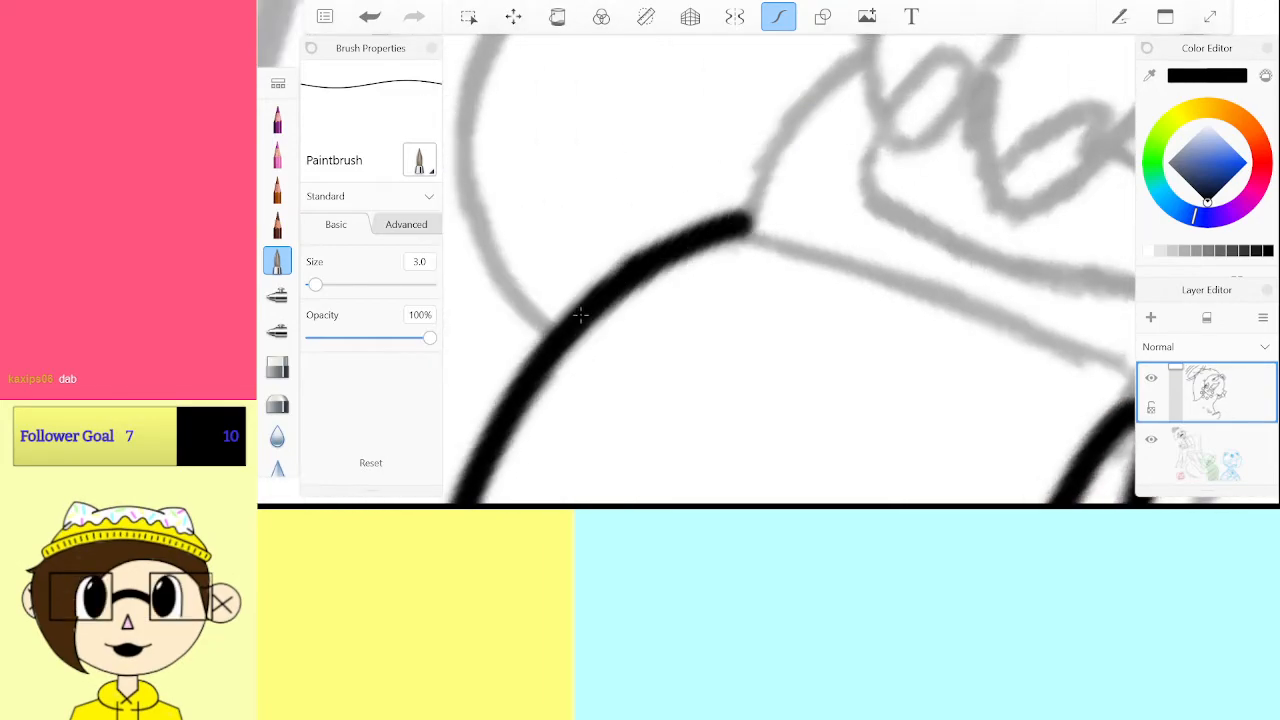
scroll(790, 270, "down", 3)
scroll(790, 270, "up", 1)
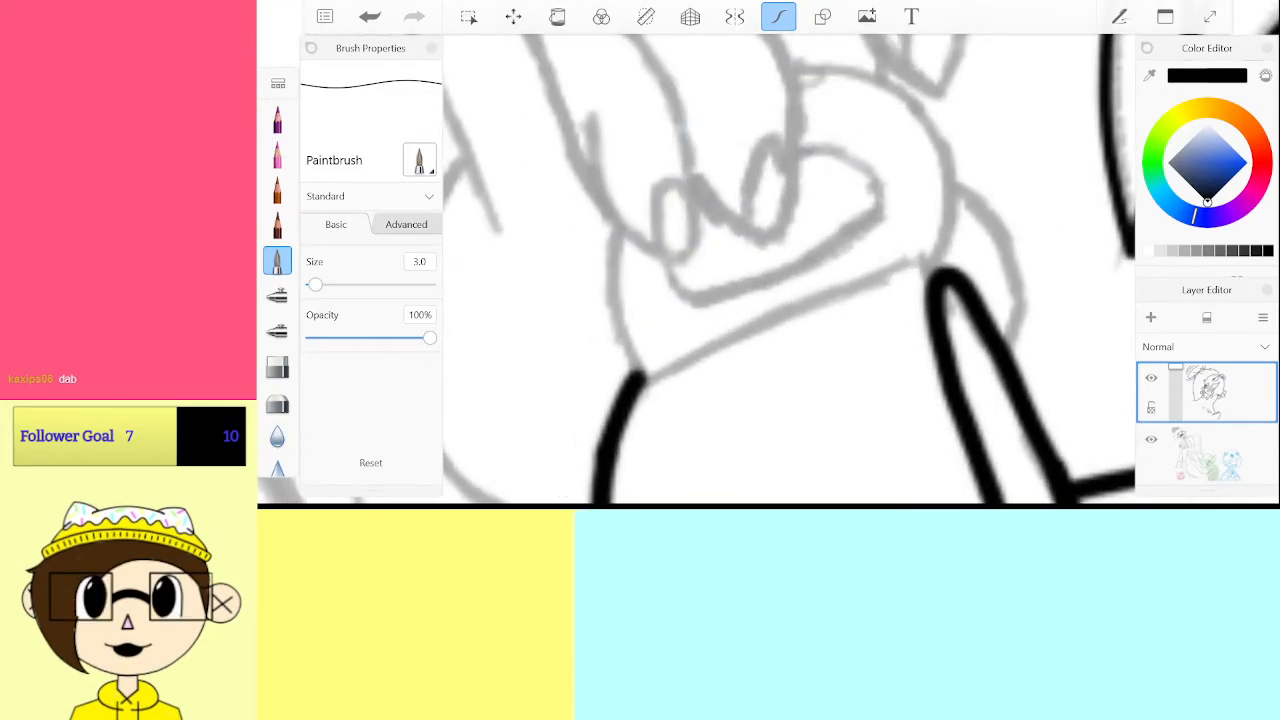
left_click_drag(638, 376, 810, 298)
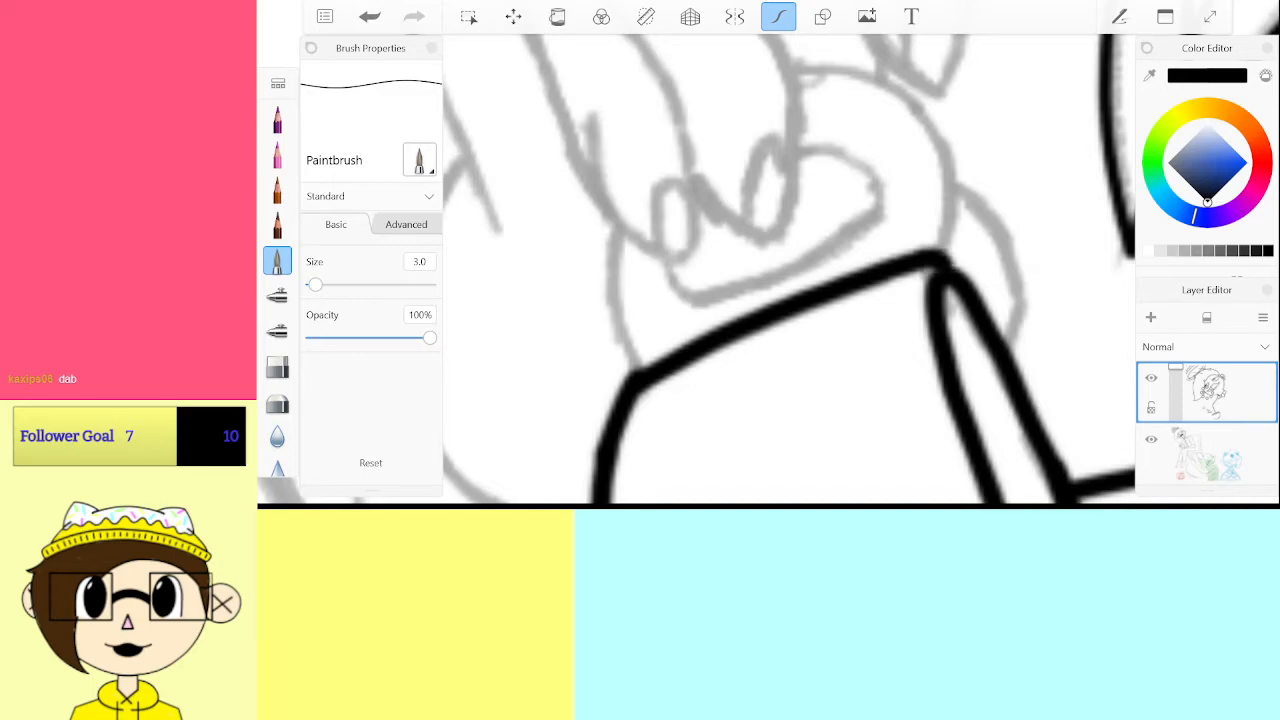
Ink the teacup's handle, with an outer curve interrupted by the fingers and an inner loop for the opening
scroll(790, 270, "up", 5)
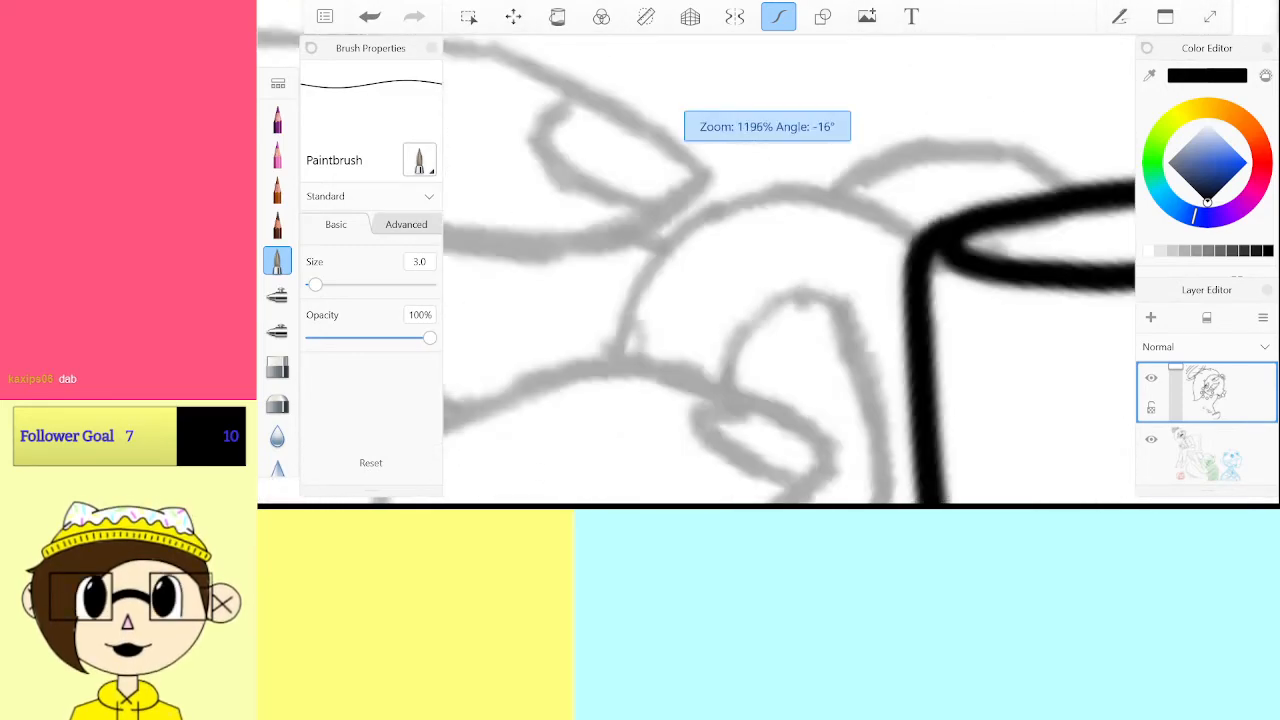
mouse_move(1040, 205)
left_mouse_down()
mouse_move(927, 152)
mouse_move(780, 140)
mouse_move(637, 220)
mouse_move(568, 342)
mouse_move(555, 398)
left_mouse_up()
scroll(790, 270, "up", 1)
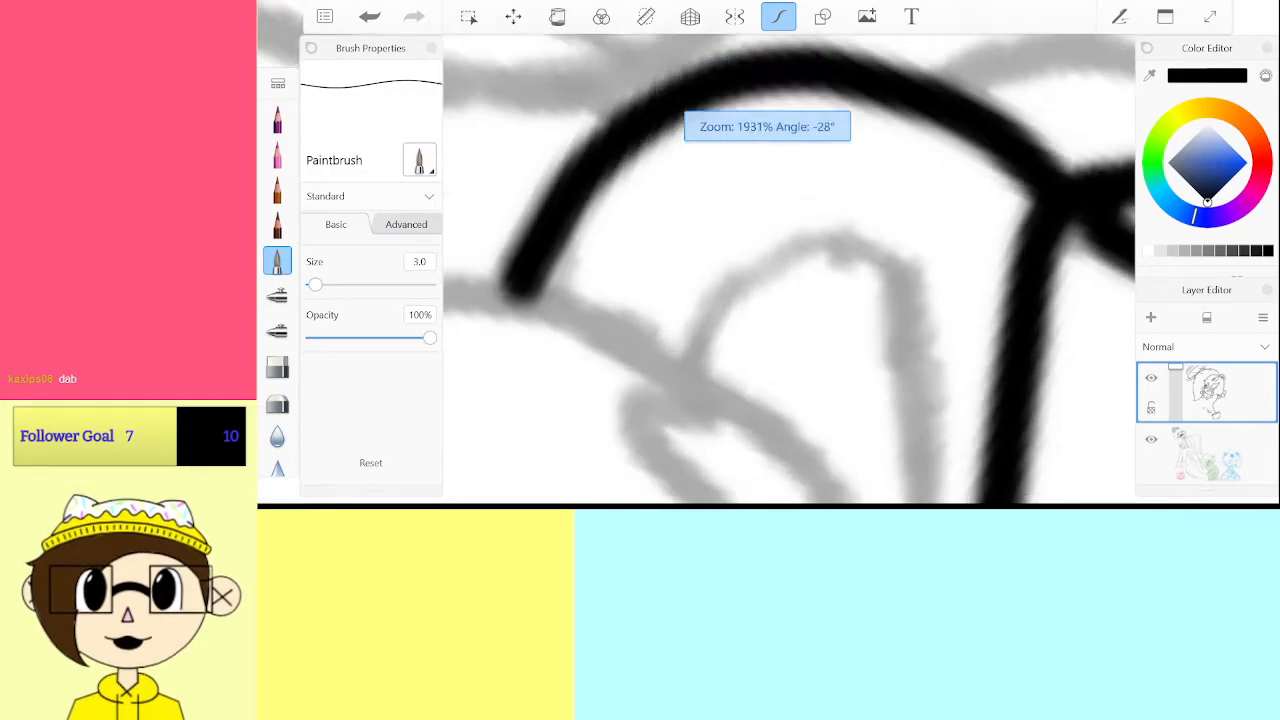
mouse_move(648, 317)
left_mouse_down()
mouse_move(748, 195)
mouse_move(876, 223)
left_mouse_up()
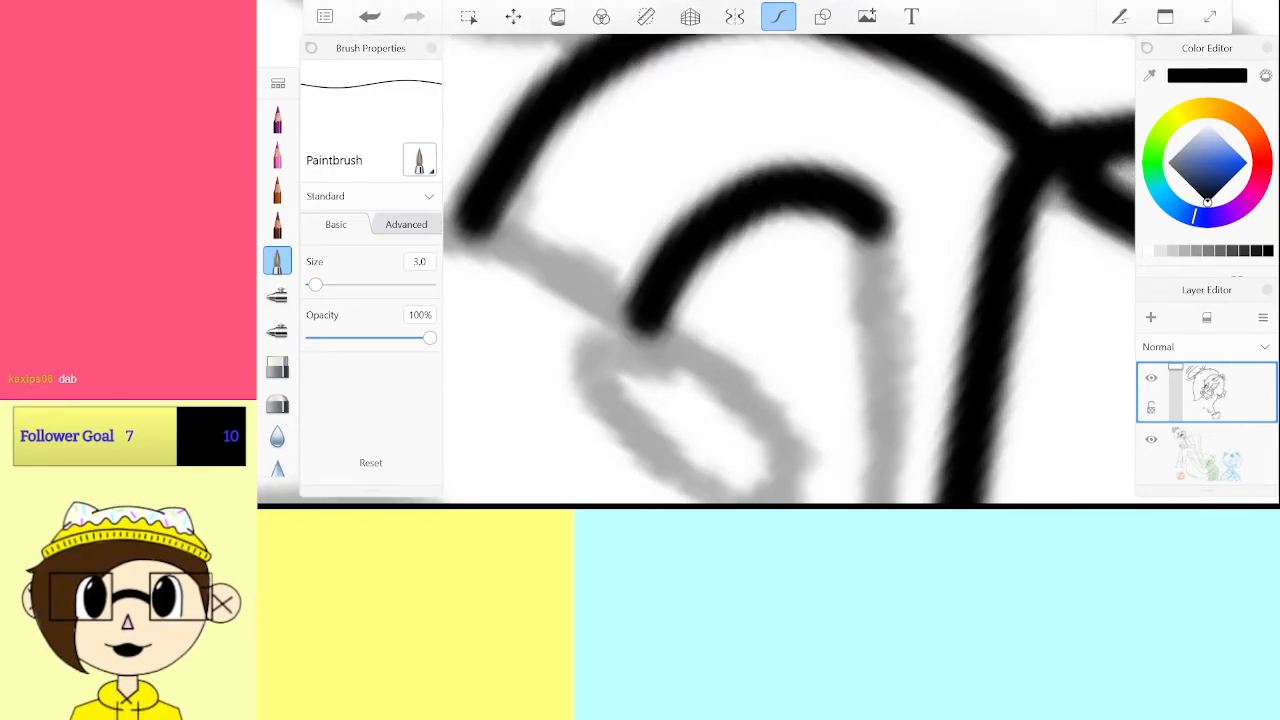
scroll(790, 270, "down", 3)
scroll(790, 270, "up", 3)
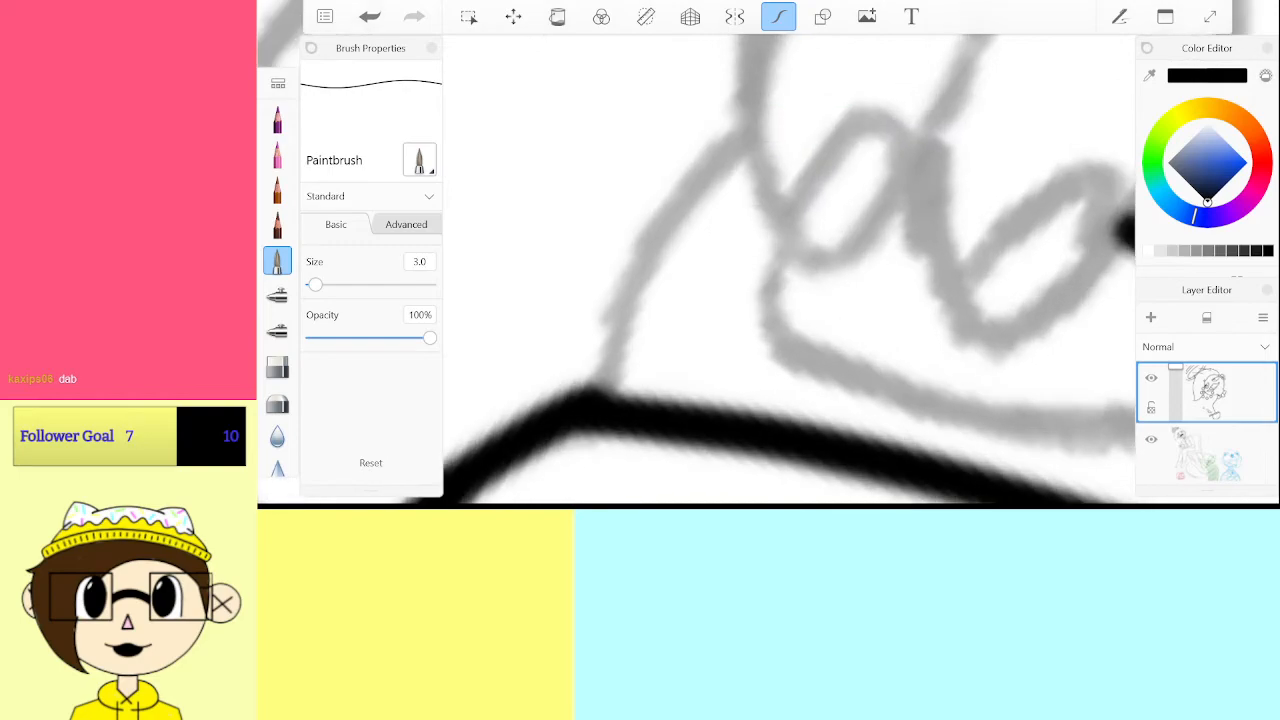
mouse_move(568, 362)
left_mouse_down()
mouse_move(808, 212)
mouse_move(888, 196)
left_mouse_up()
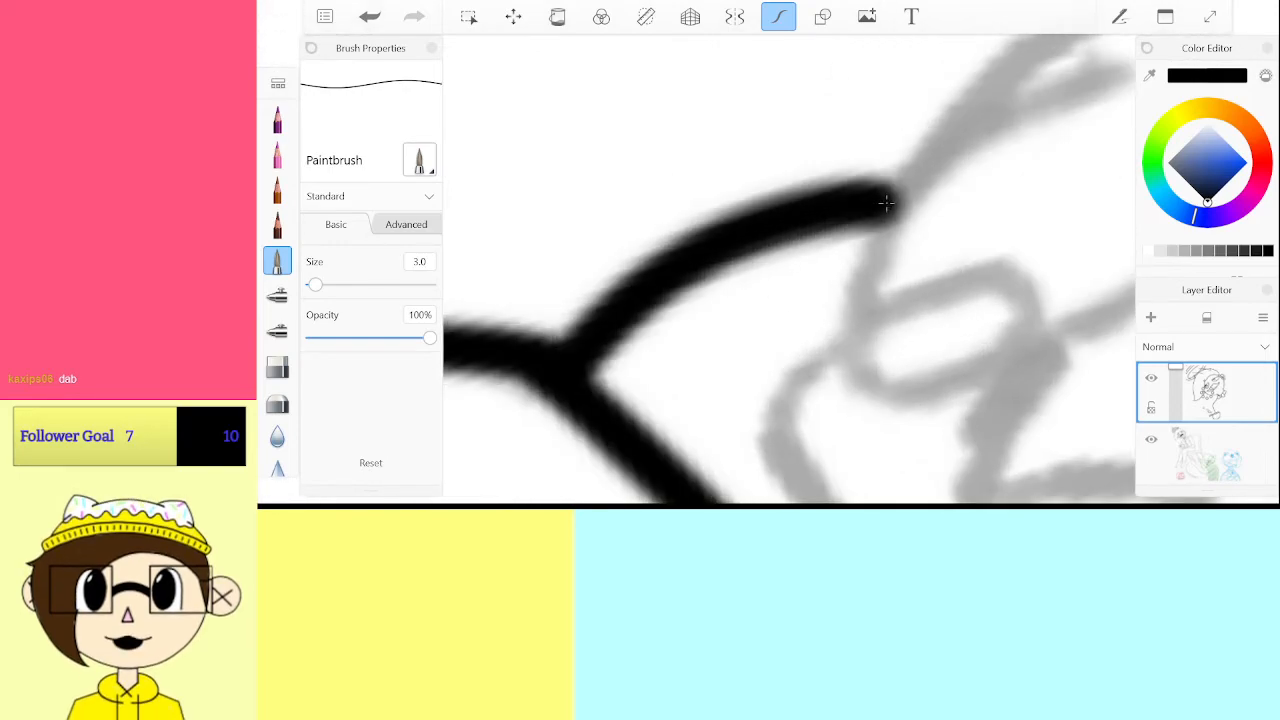
scroll(888, 196, "down", 3)
scroll(790, 270, "up", 1)
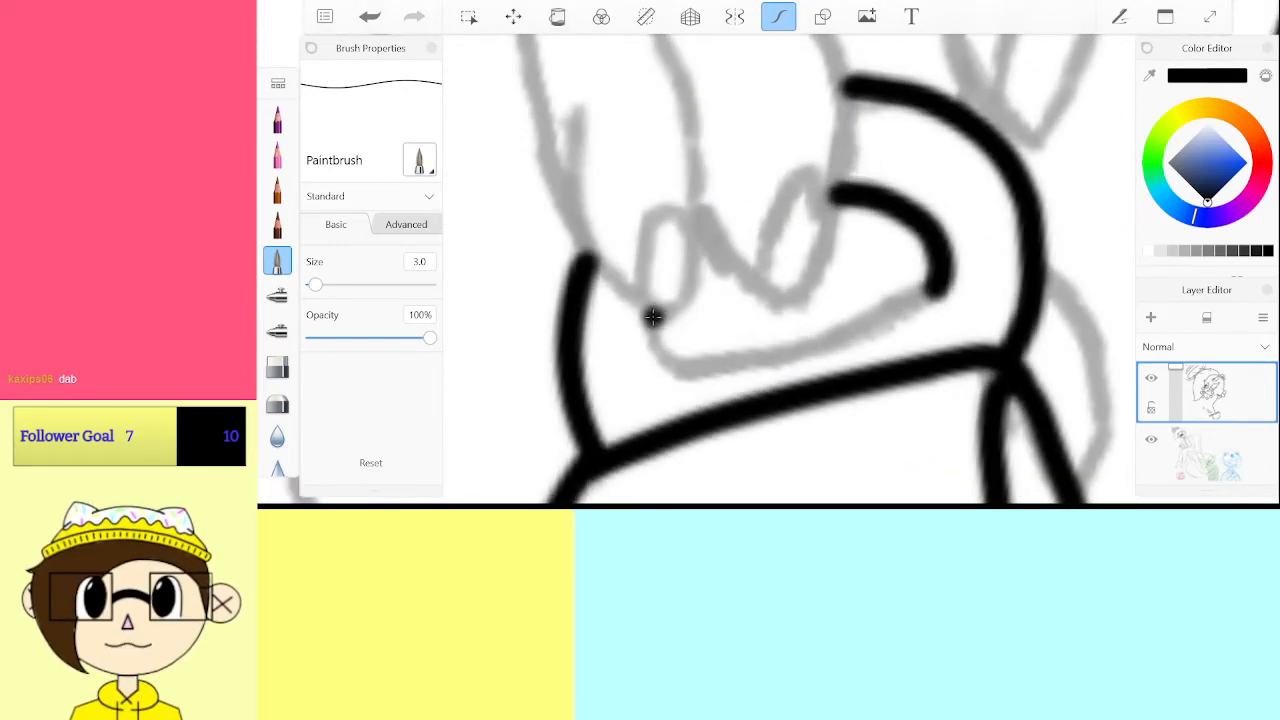
left_click_drag(652, 317, 651, 336)
left_click_drag(740, 362, 937, 289)
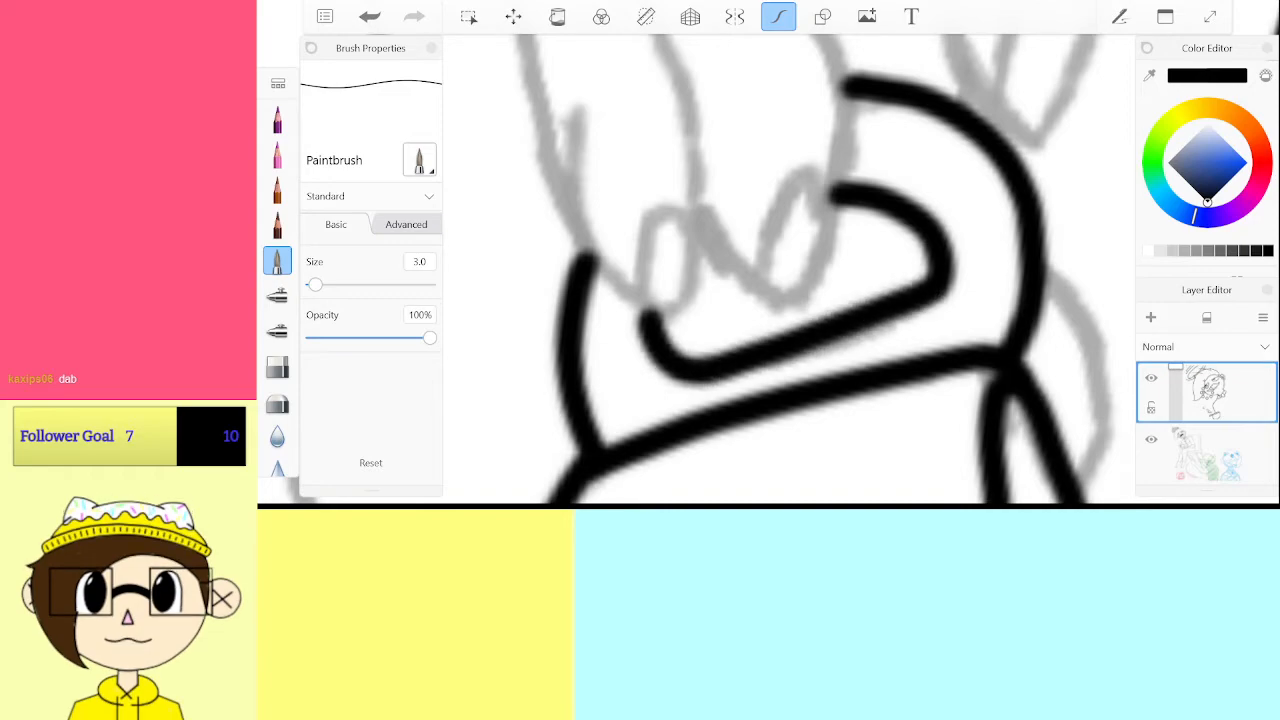
Ink the upper curled finger wrapped through the handle, from under its tip over the top and around the knuckle
scroll(790, 270, "down", 3)
scroll(955, 341, "up", 3)
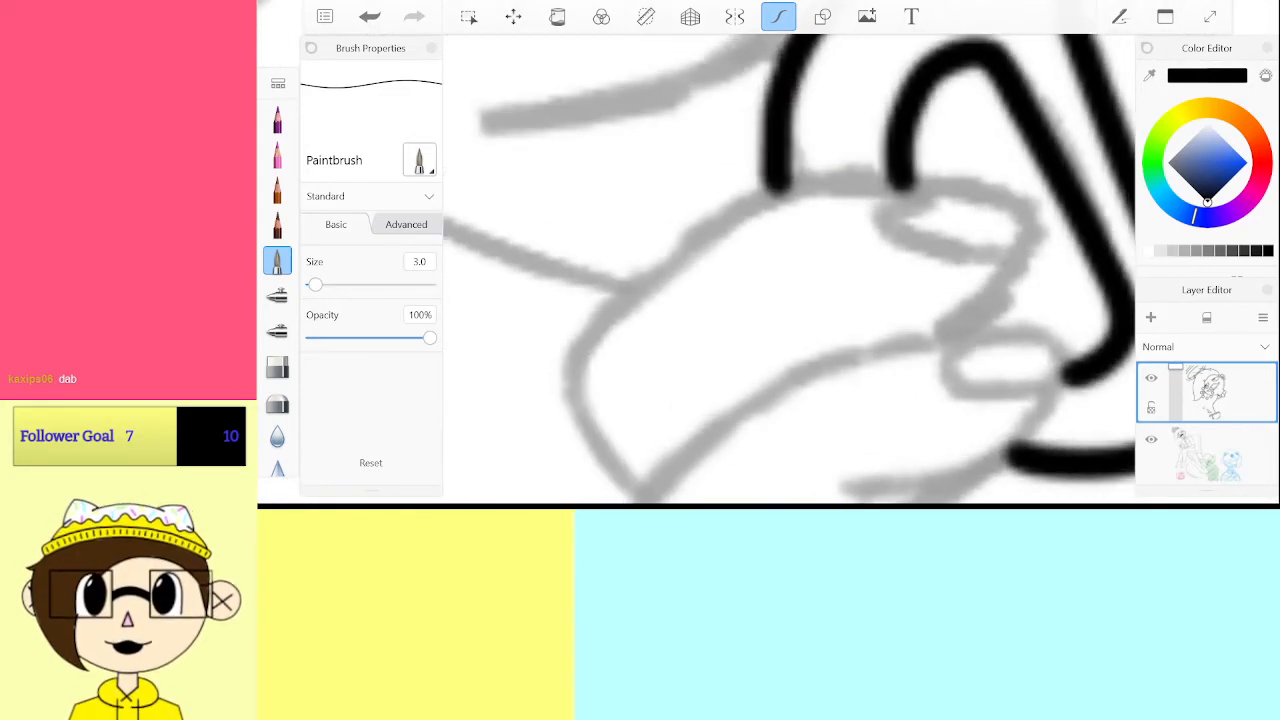
mouse_move(945, 340)
left_mouse_down()
mouse_move(1022, 207)
mouse_move(954, 188)
mouse_move(802, 186)
mouse_move(753, 204)
mouse_move(575, 354)
mouse_move(571, 400)
mouse_move(631, 475)
left_mouse_up()
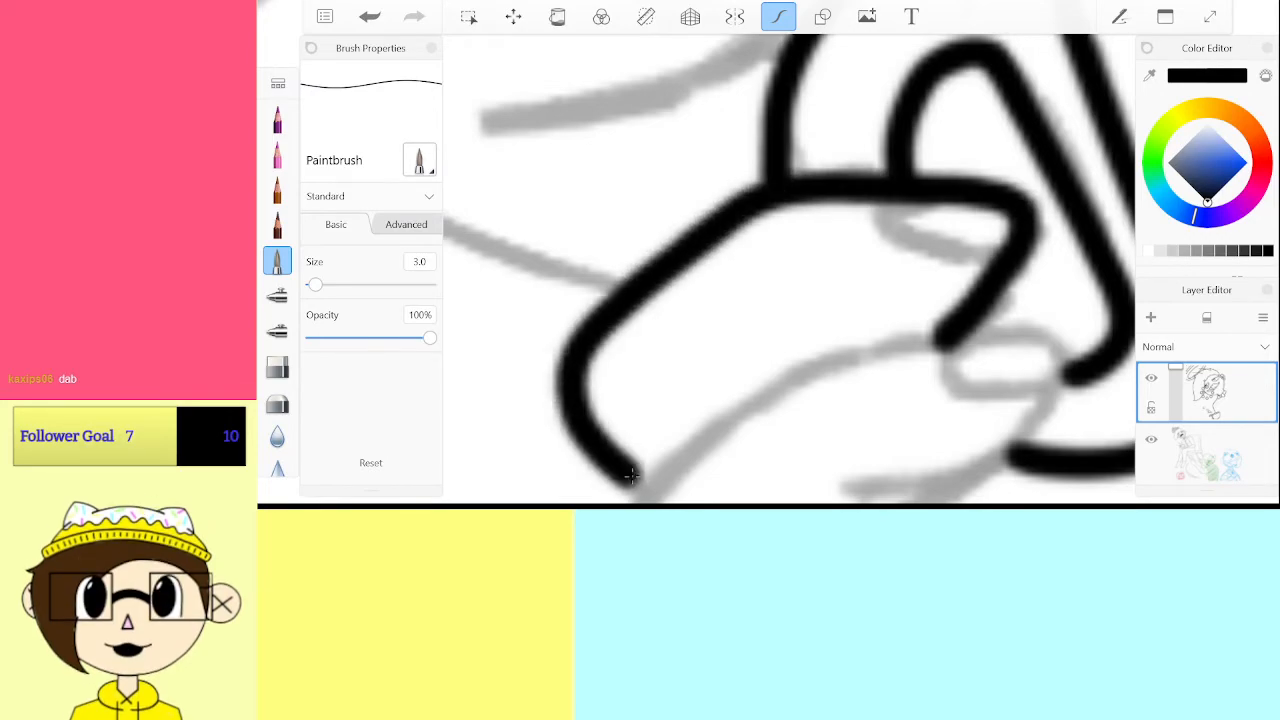
Ink the uppermost finger beside the handle, with its short underside line and its long rounded outline down to the curled finger
scroll(800, 220, "down", 3)
scroll(900, 210, "up", 5)
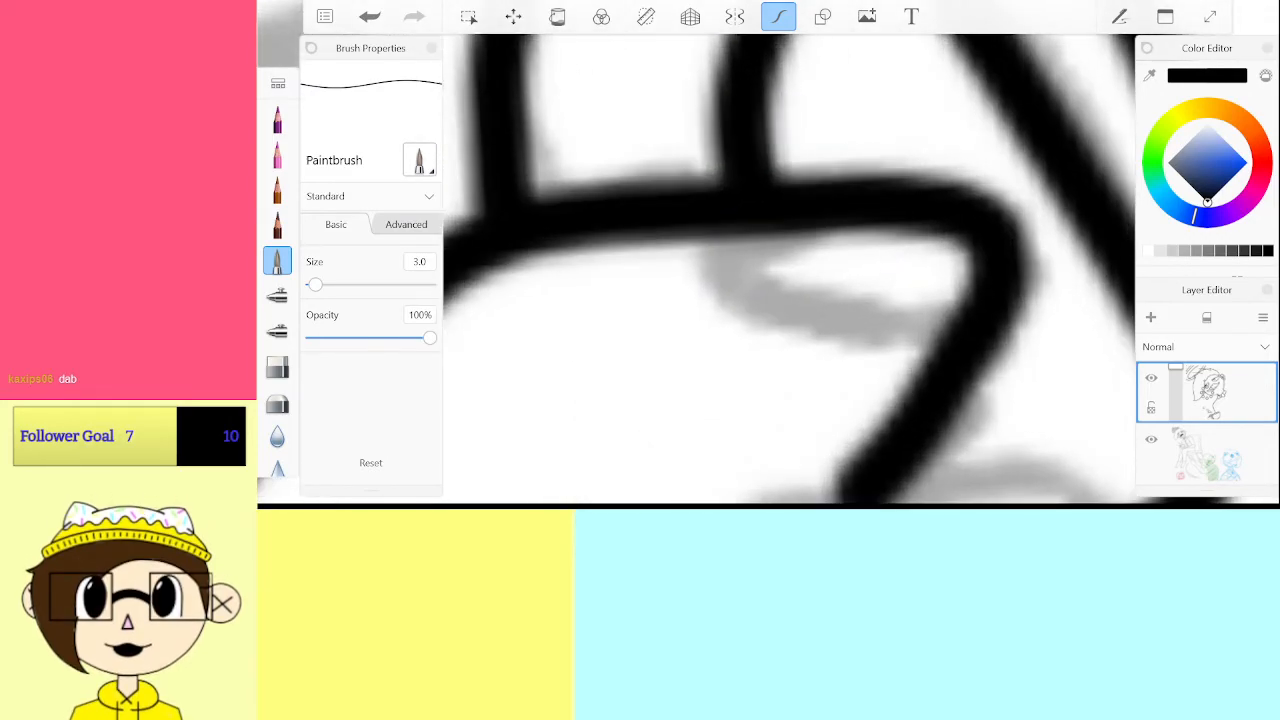
scroll(790, 270, "down", 4)
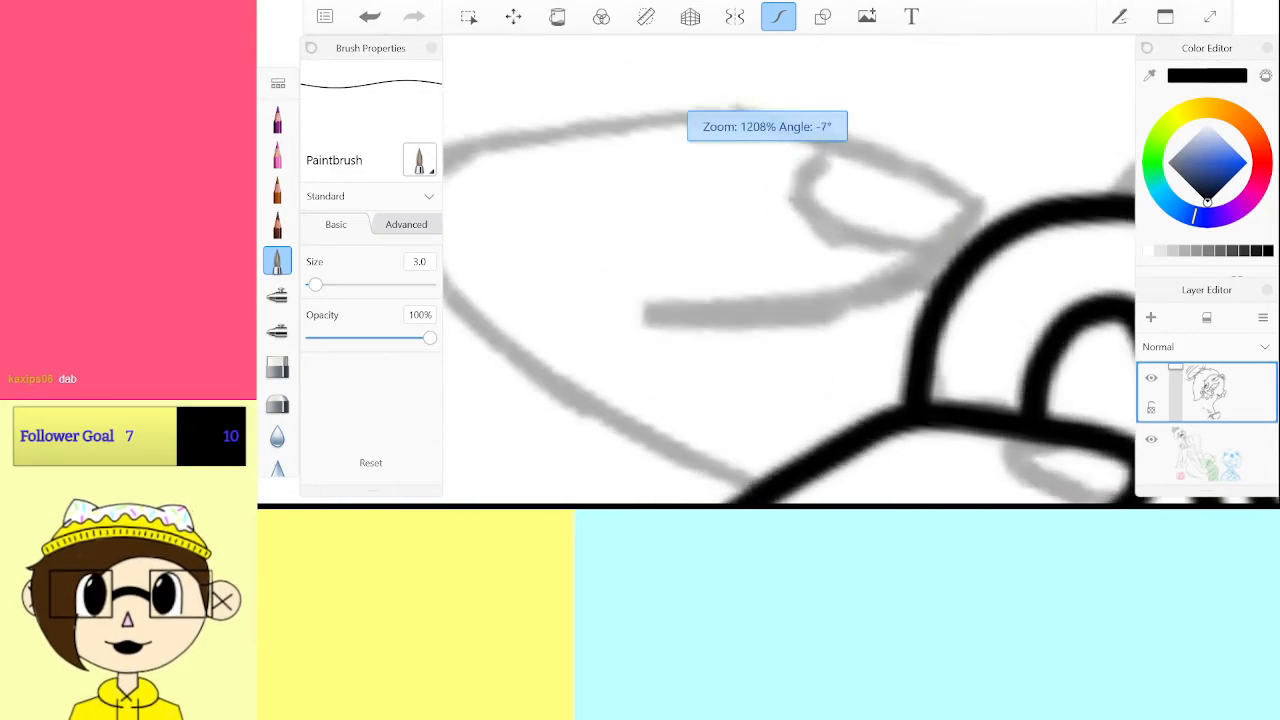
mouse_move(650, 318)
left_mouse_down()
mouse_move(787, 311)
mouse_move(875, 290)
mouse_move(930, 258)
left_mouse_up()
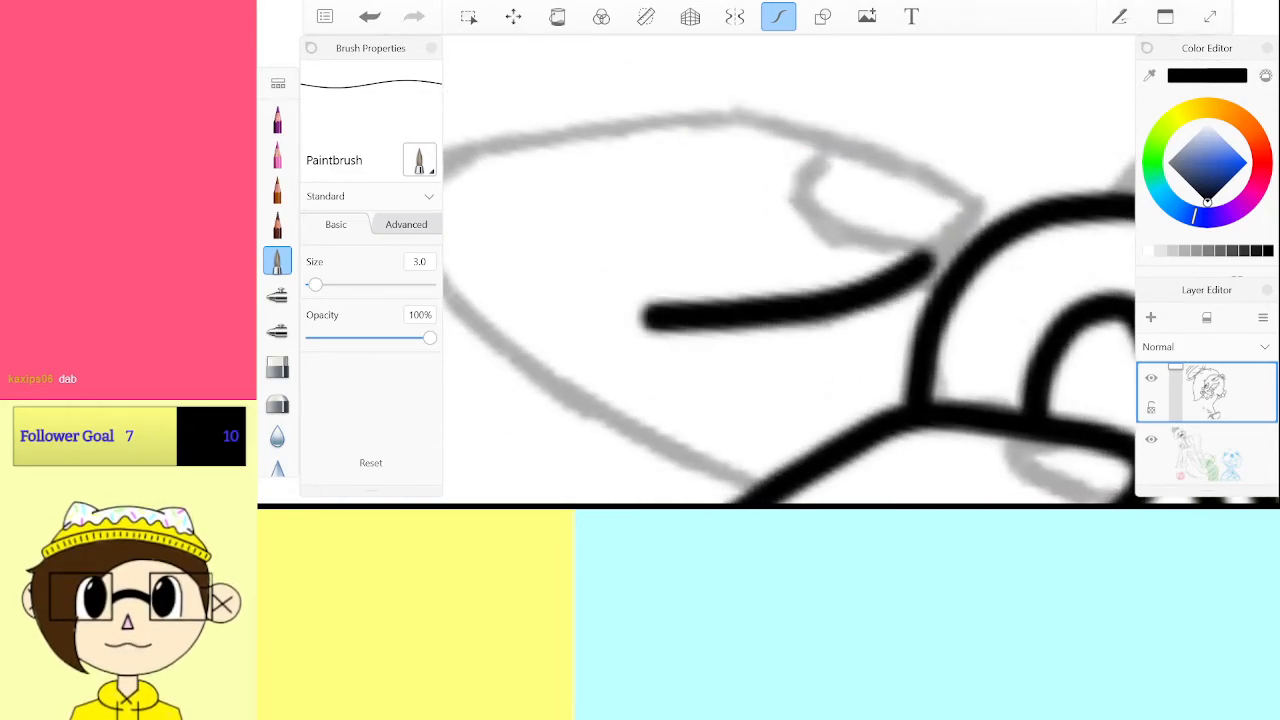
mouse_move(972, 195)
left_mouse_down()
mouse_move(825, 125)
mouse_move(695, 108)
mouse_move(500, 125)
mouse_move(470, 148)
mouse_move(766, 74)
mouse_move(906, 186)
mouse_move(945, 270)
mouse_move(890, 178)
mouse_move(735, 232)
mouse_move(520, 440)
left_mouse_up()
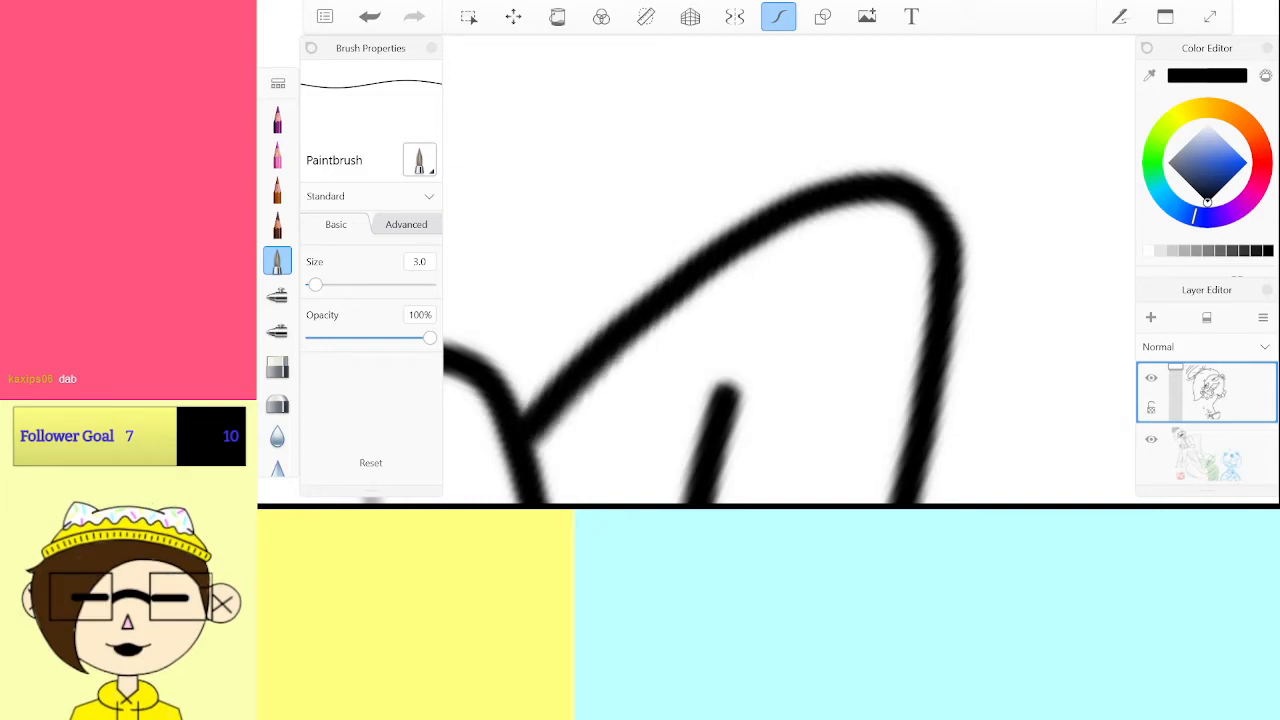
scroll(789, 270, "down", 5)
scroll(789, 270, "up", 5)
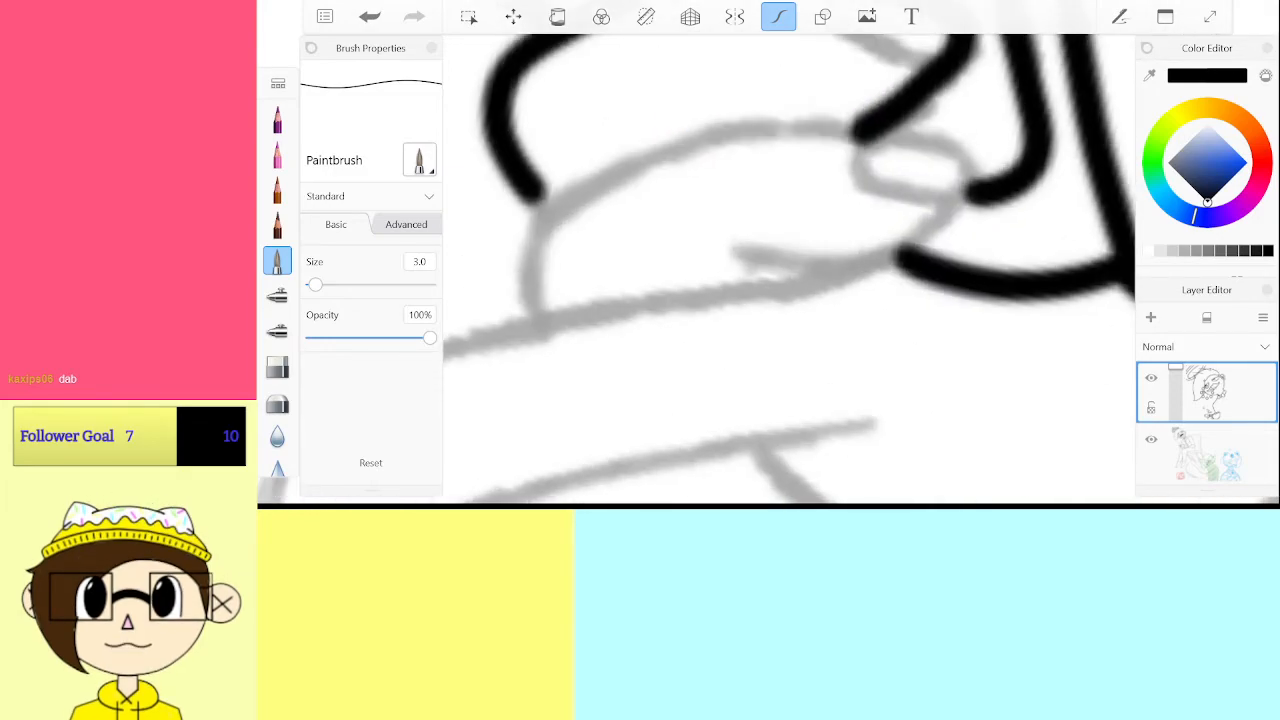
mouse_move(794, 343)
left_mouse_down()
mouse_move(919, 364)
mouse_move(1005, 315)
left_mouse_up()
mouse_move(1040, 255)
left_mouse_down()
mouse_move(988, 236)
mouse_move(812, 212)
mouse_move(655, 267)
mouse_move(590, 340)
left_mouse_up()
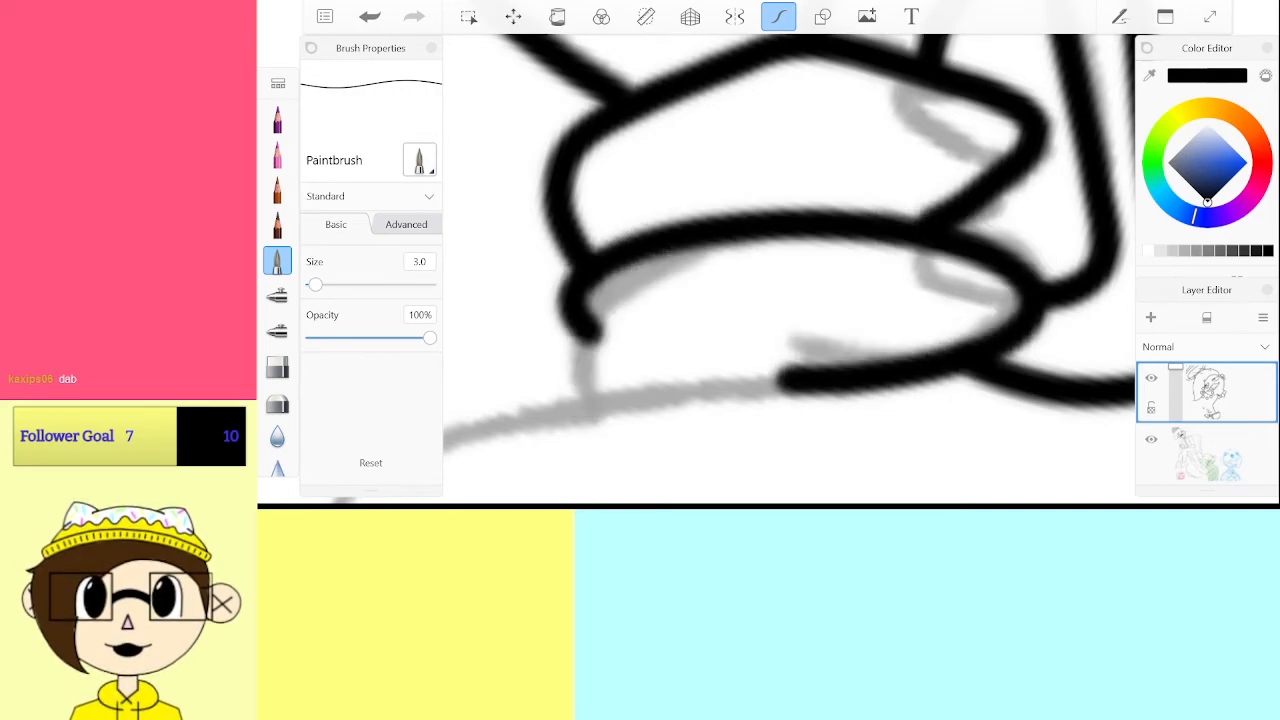
key("ctrl+z")
mouse_move(782, 335)
left_mouse_down()
mouse_move(935, 371)
mouse_move(1030, 292)
mouse_move(1040, 245)
mouse_move(960, 228)
mouse_move(730, 228)
mouse_move(592, 300)
mouse_move(592, 405)
left_mouse_up()
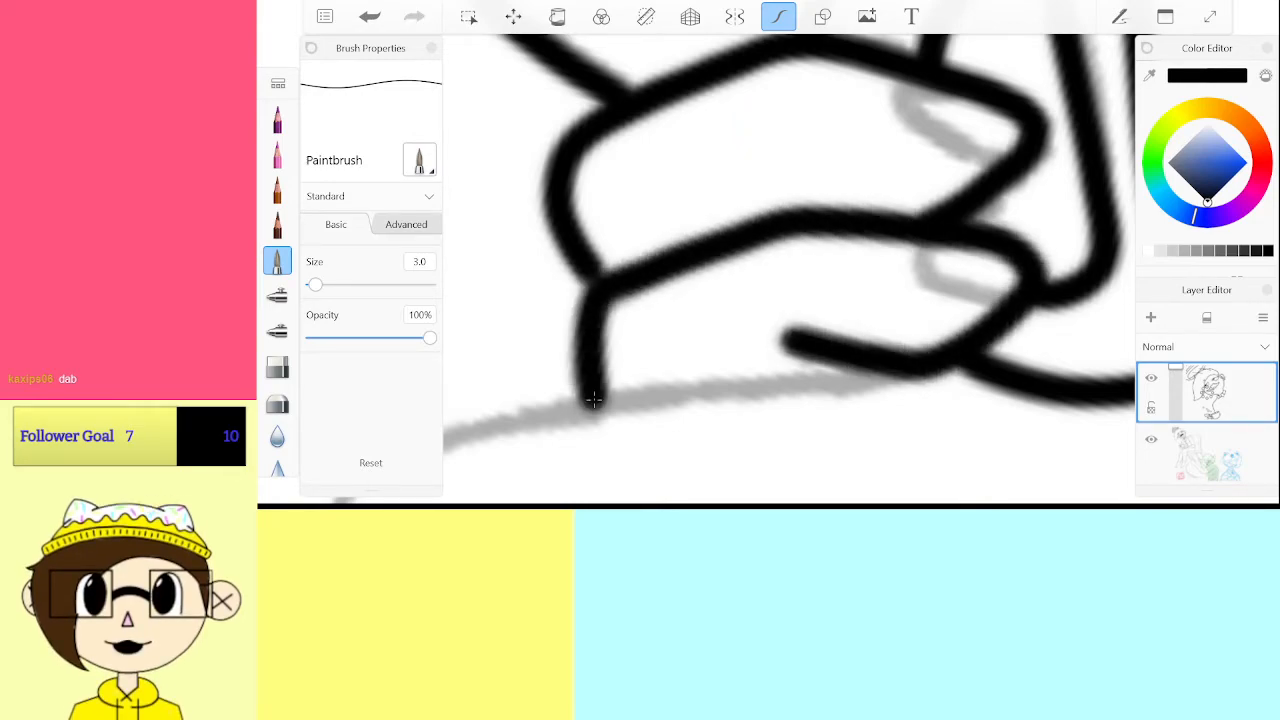
key("ctrl+z")
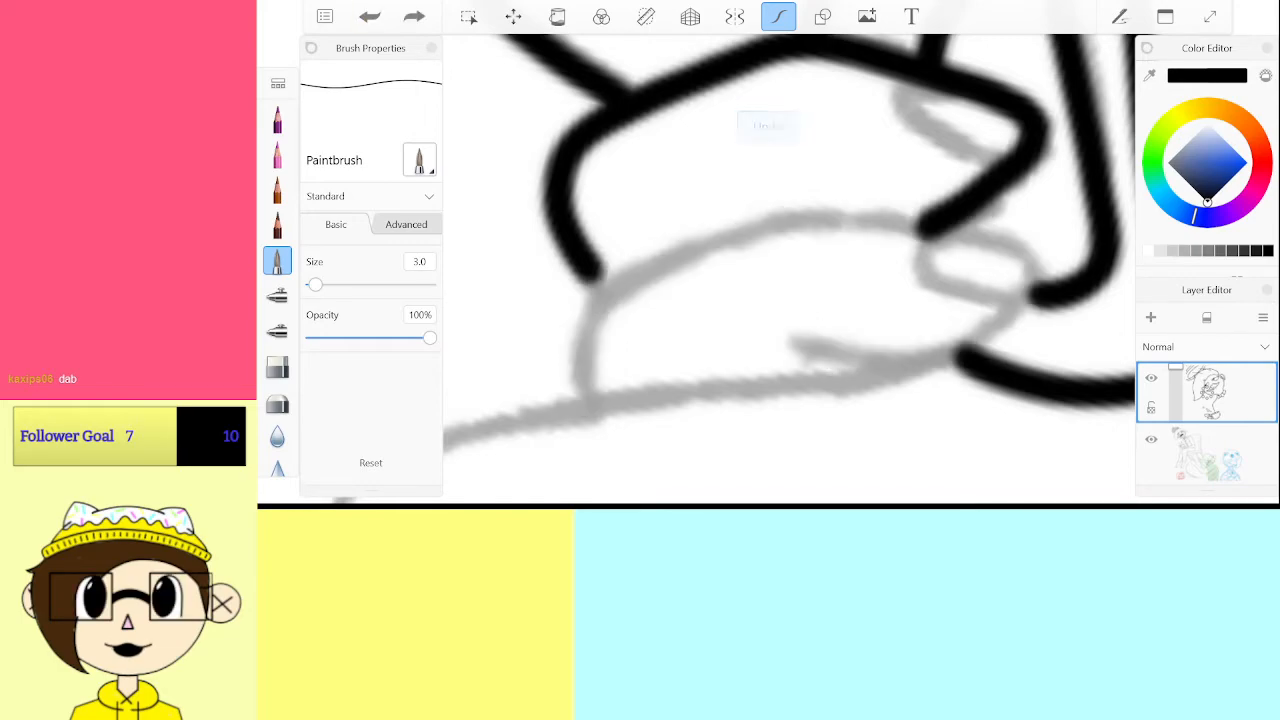
Ink the lower curled finger with its short underside line, and join its knuckle to the finger above
mouse_move(590, 405)
left_mouse_down()
mouse_move(588, 305)
mouse_move(745, 220)
mouse_move(812, 207)
mouse_move(880, 215)
mouse_move(1045, 272)
left_mouse_up()
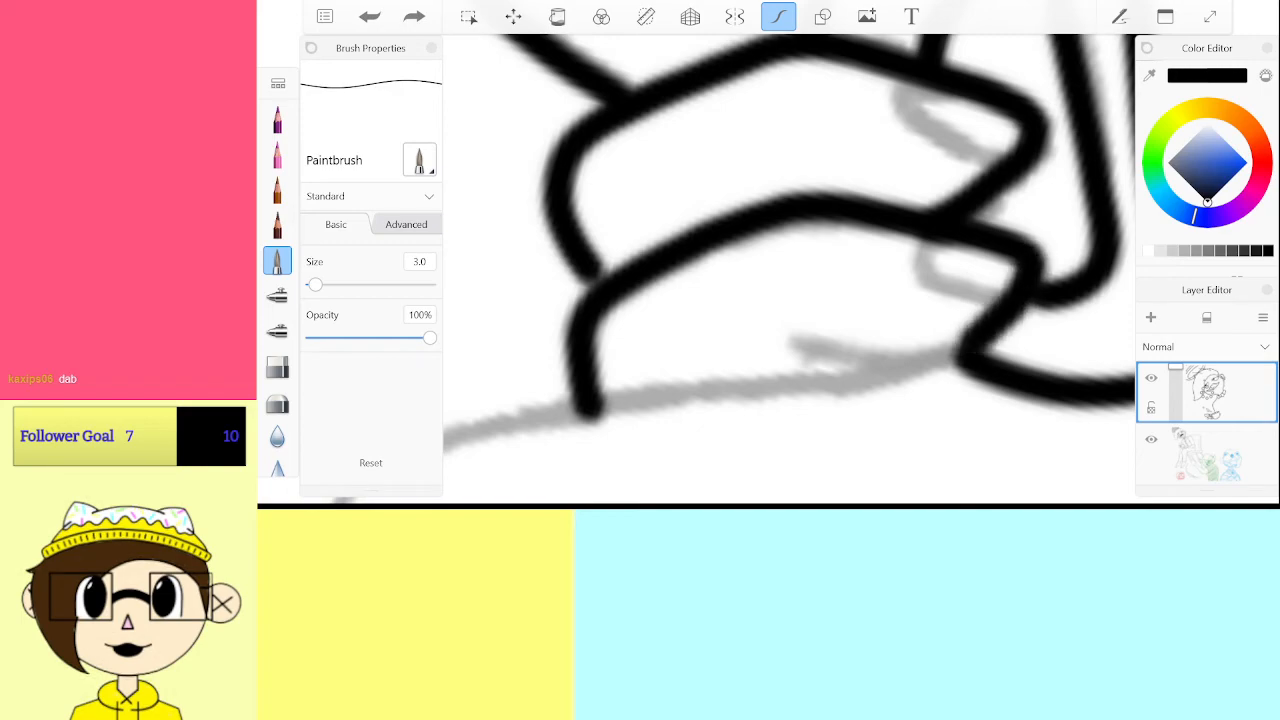
left_click_drag(929, 356, 797, 344)
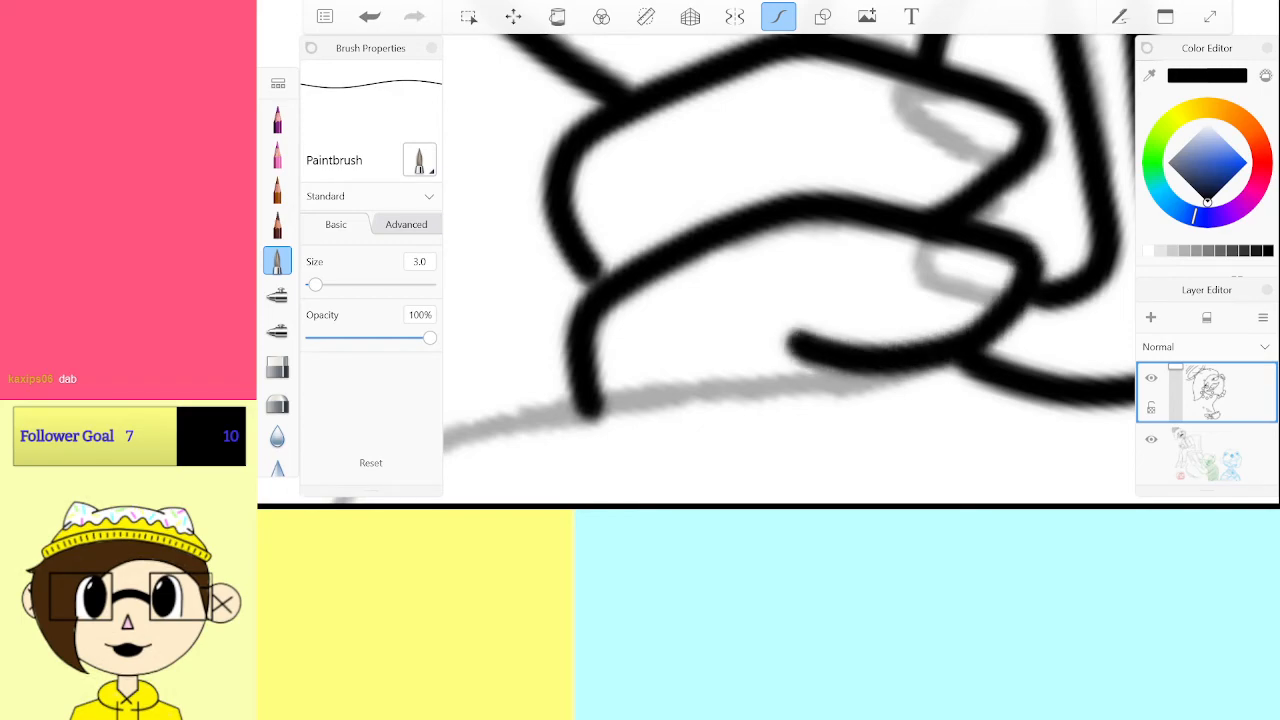
scroll(789, 270, "up", 5)
left_click_drag(676, 352, 796, 272)
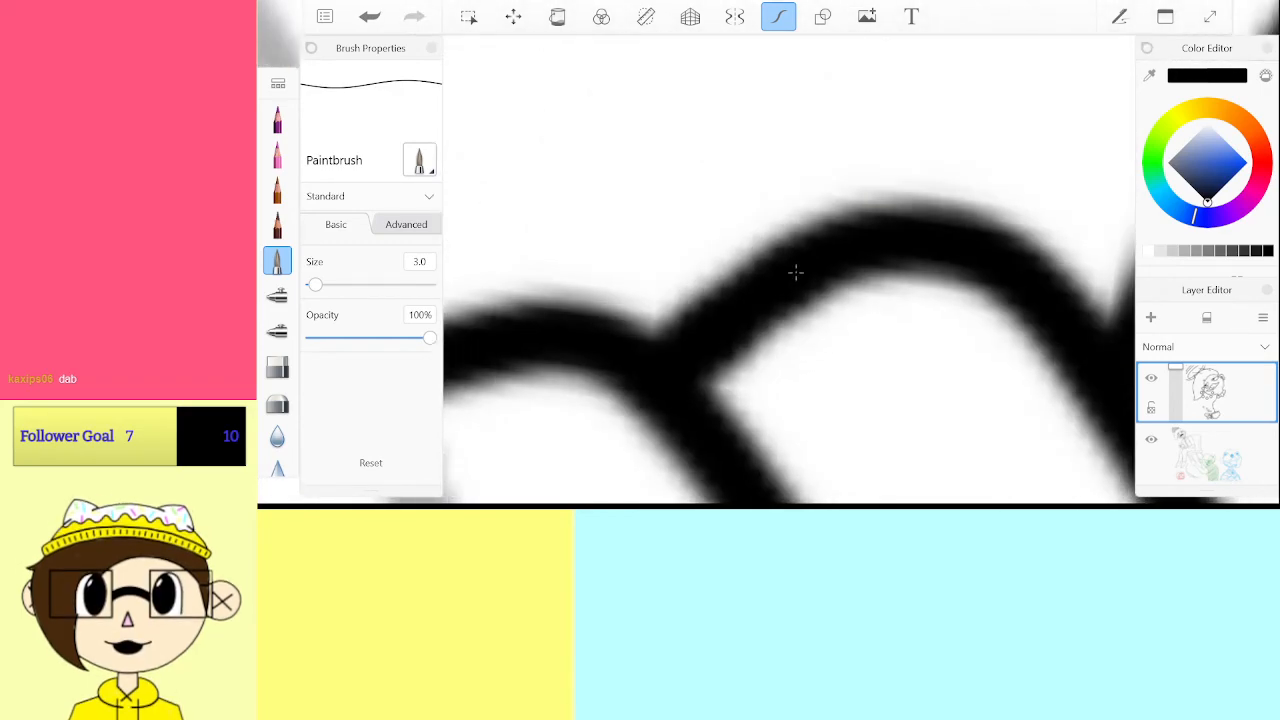
scroll(789, 270, "down", 5)
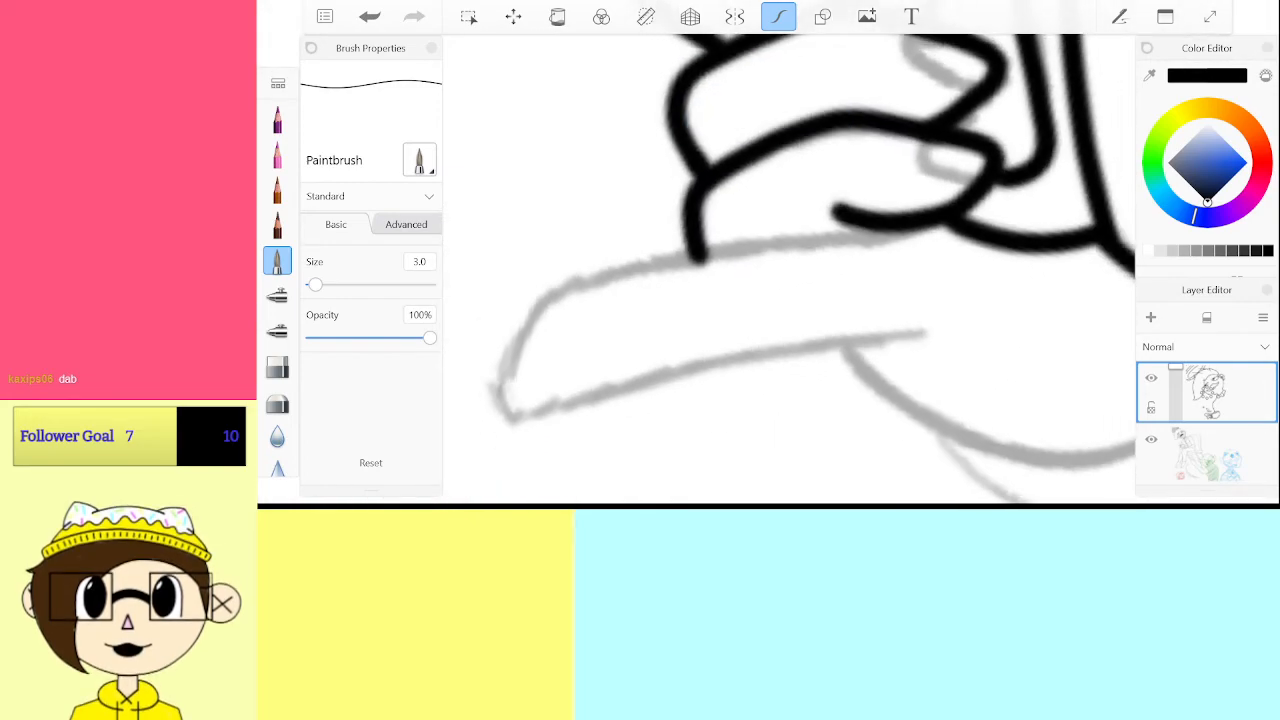
scroll(789, 270, "up", 2)
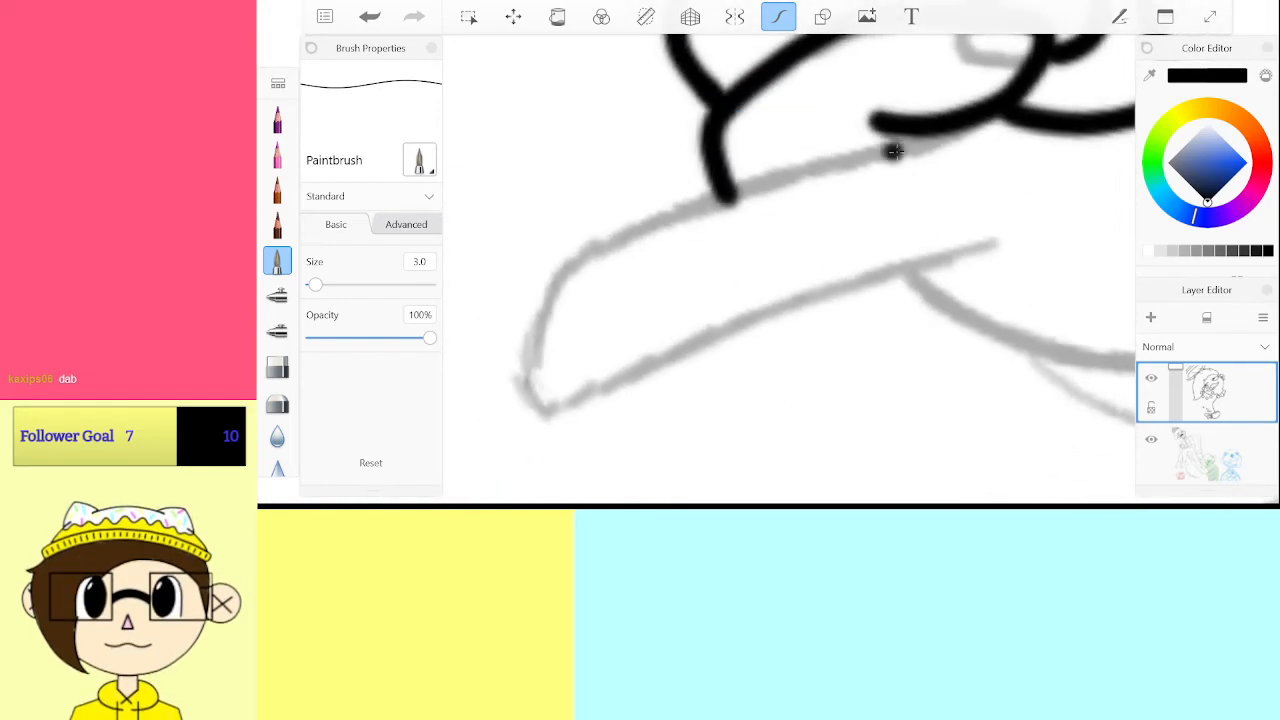
left_click_drag(915, 152, 712, 200)
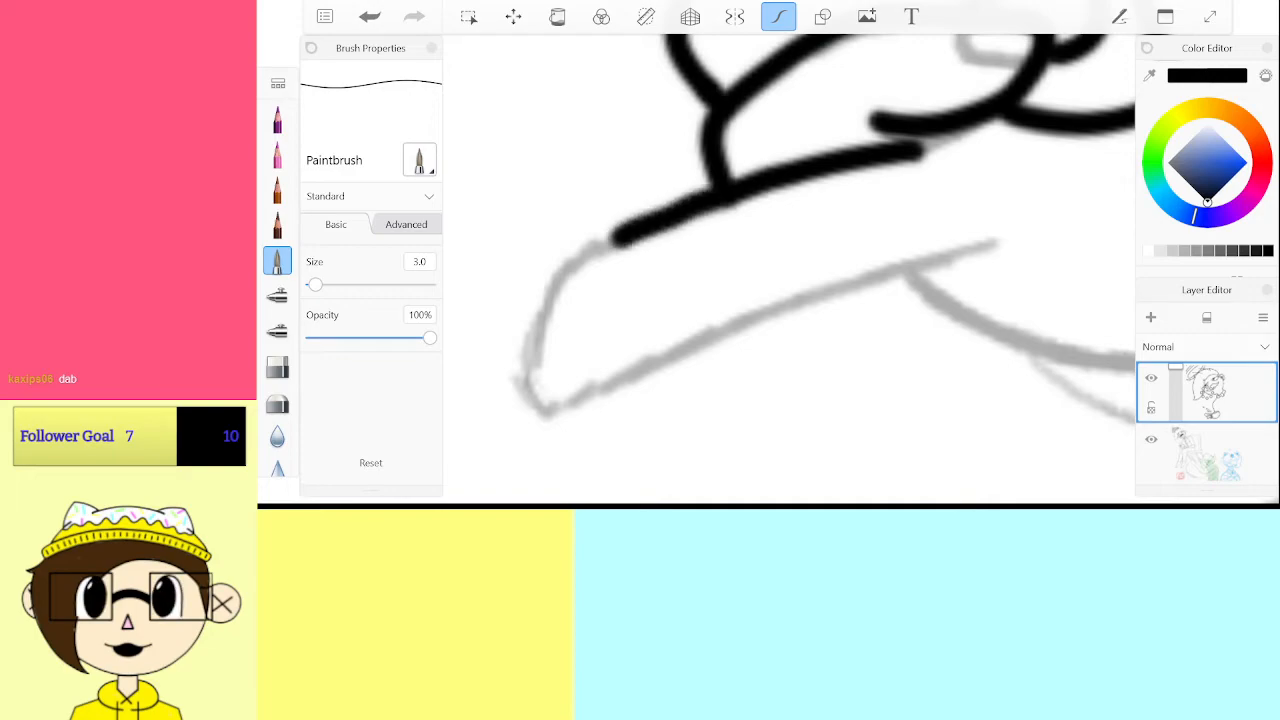
mouse_move(548, 415)
left_mouse_down()
mouse_move(811, 298)
mouse_move(988, 240)
left_mouse_up()
scroll(789, 270, "up", 1)
left_click(369, 16)
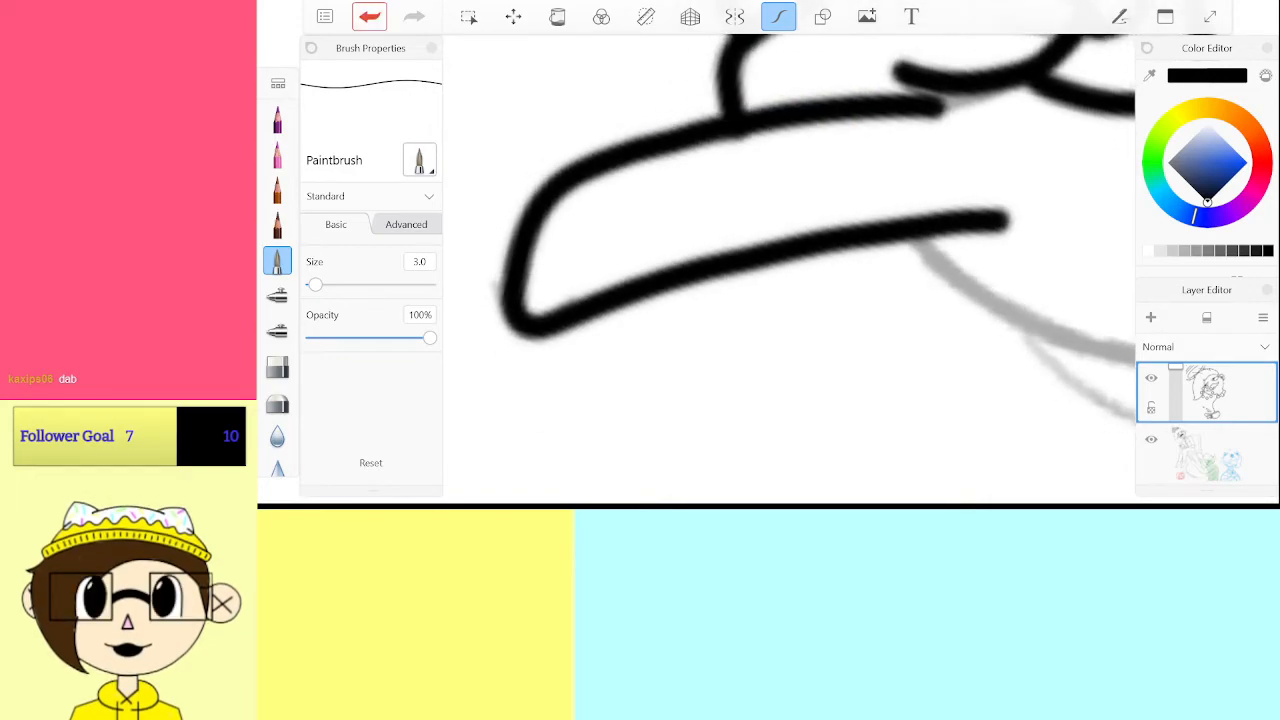
Ink the extended little finger beneath the curled ones as one open outline around its tip, removing any stray stroke on the cup
mouse_move(1002, 215)
left_mouse_down()
mouse_move(726, 259)
mouse_move(520, 324)
mouse_move(508, 290)
mouse_move(542, 214)
mouse_move(623, 155)
mouse_move(928, 86)
left_mouse_up()
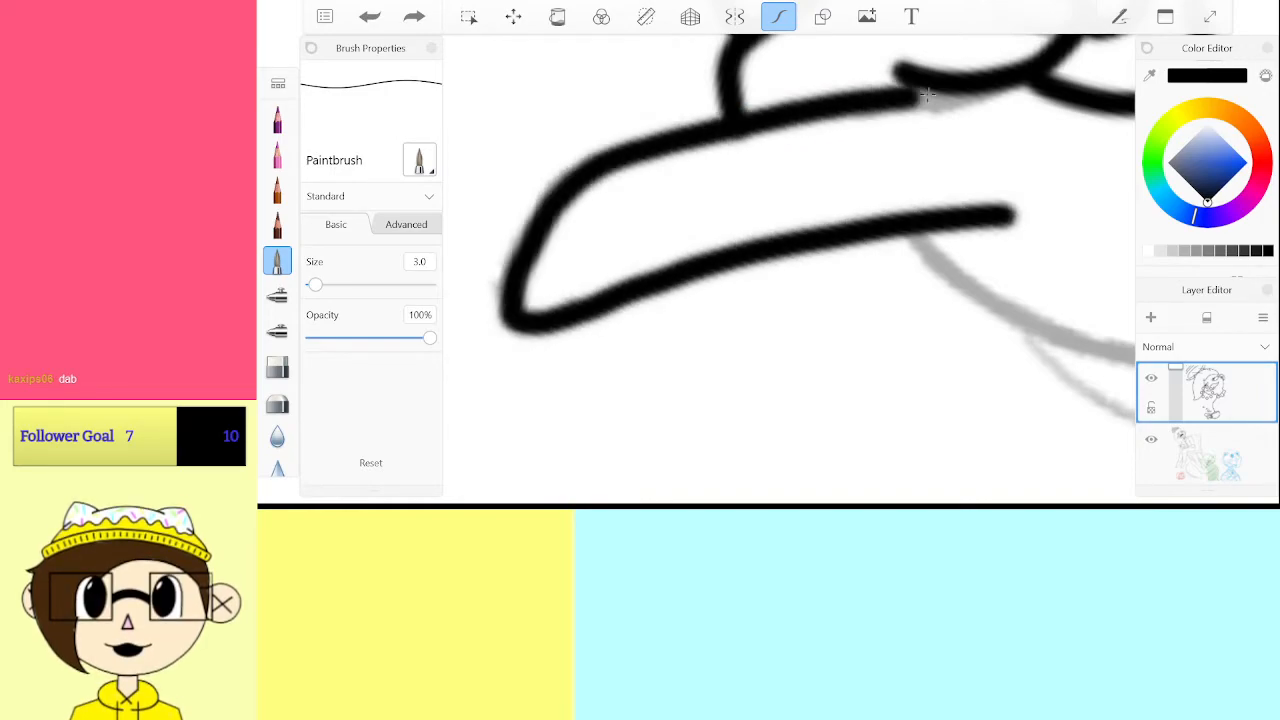
scroll(760, 250, "down", 1)
scroll(760, 265, "down", 5)
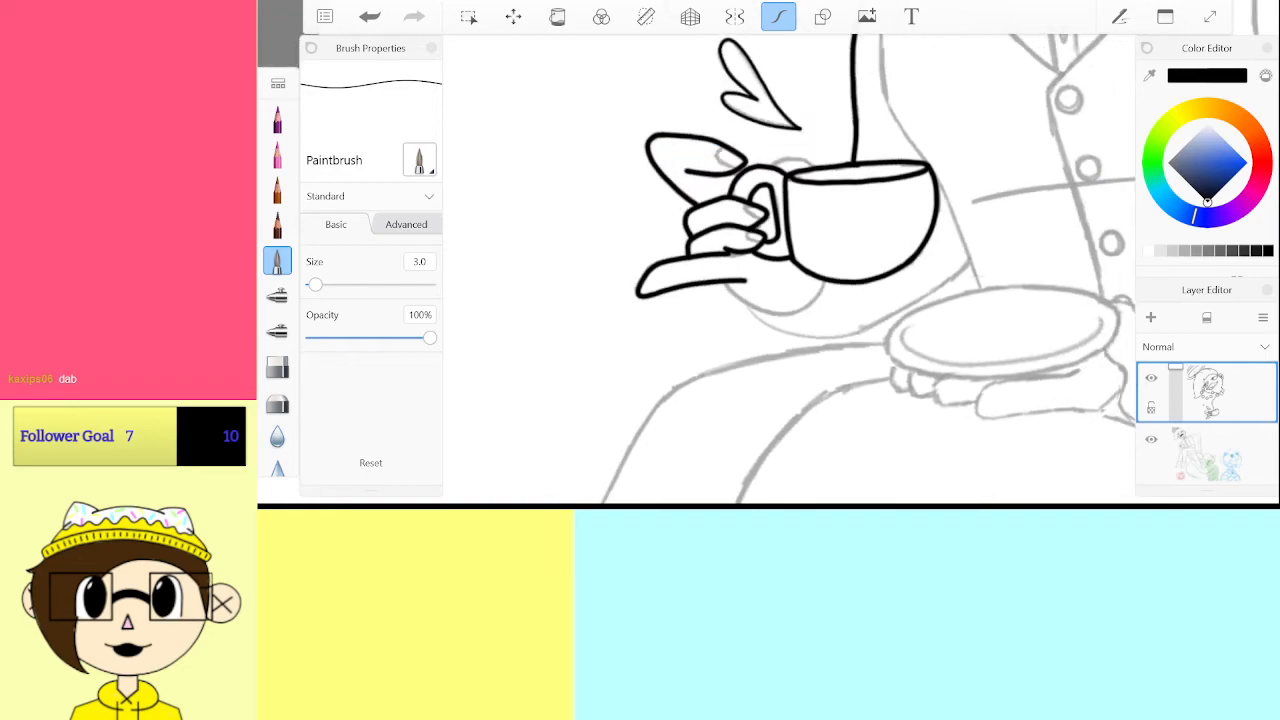
scroll(790, 265, "up", 3)
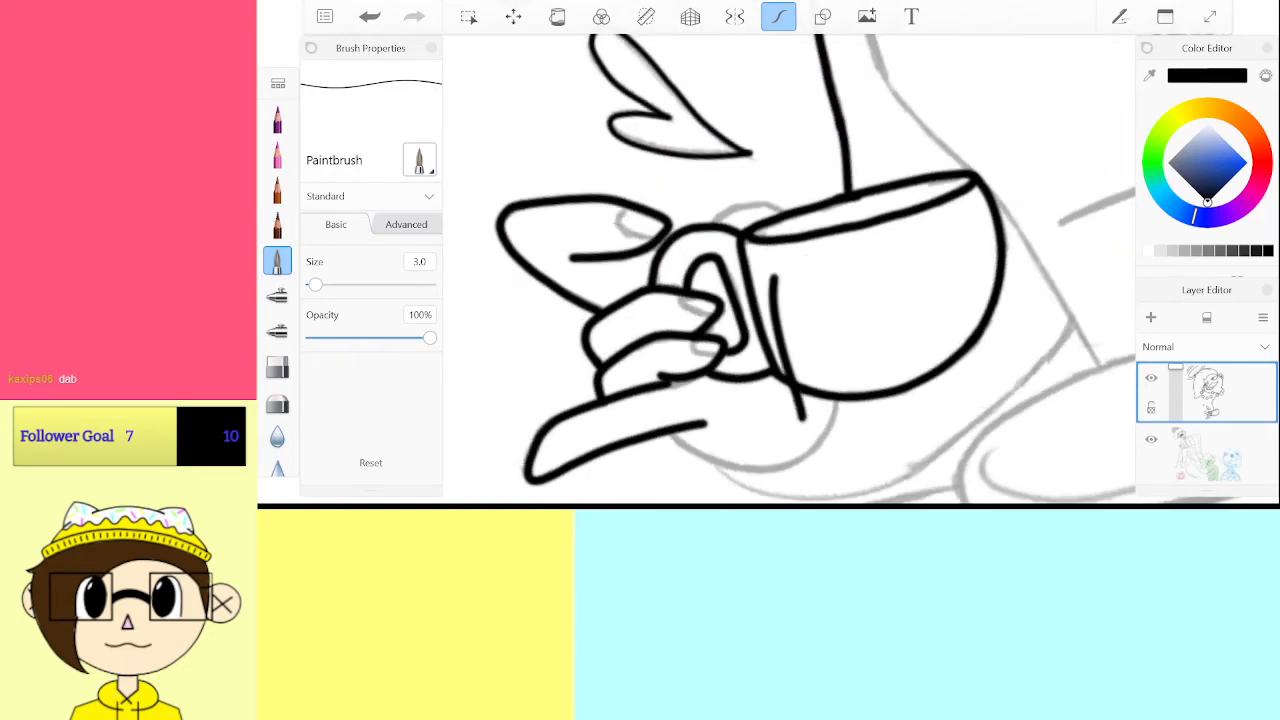
key("ctrl+z")
Ink the small arched bump between the top of the teacup's handle and its rim
scroll(780, 300, "up", 8)
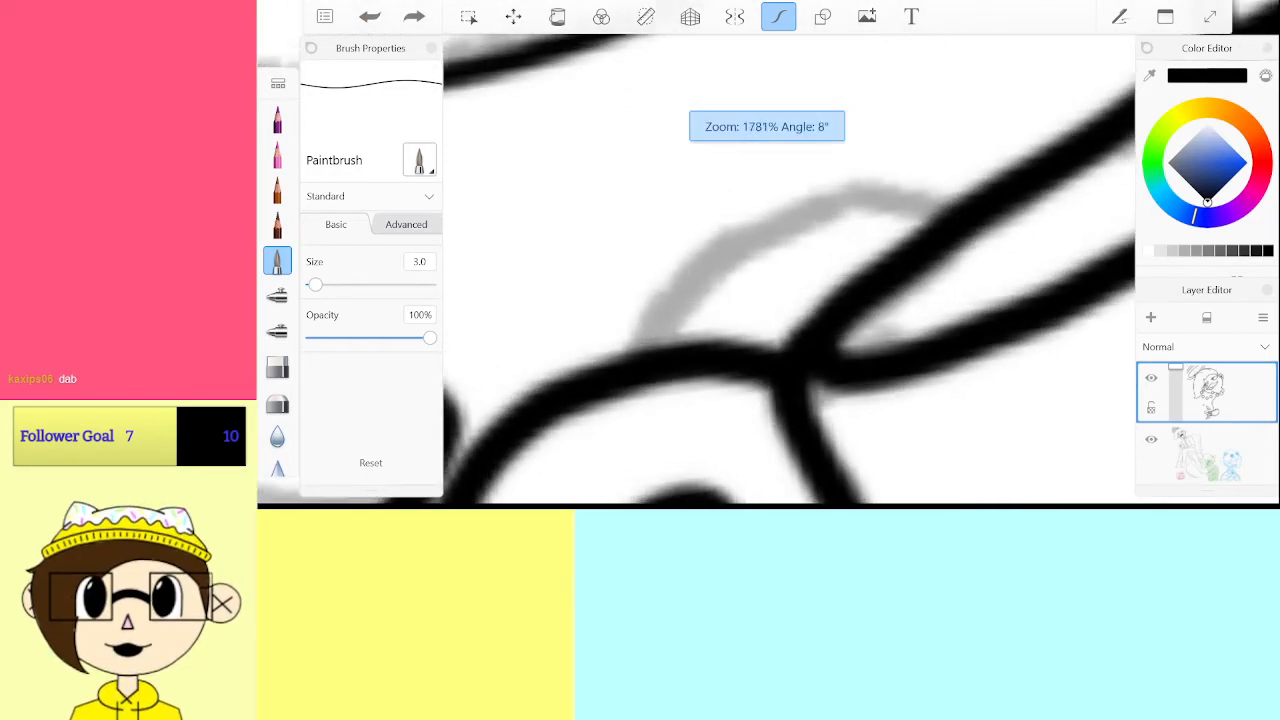
scroll(790, 270, "up", 3)
mouse_move(652, 243)
left_mouse_down()
mouse_move(890, 170)
mouse_move(986, 186)
left_mouse_up()
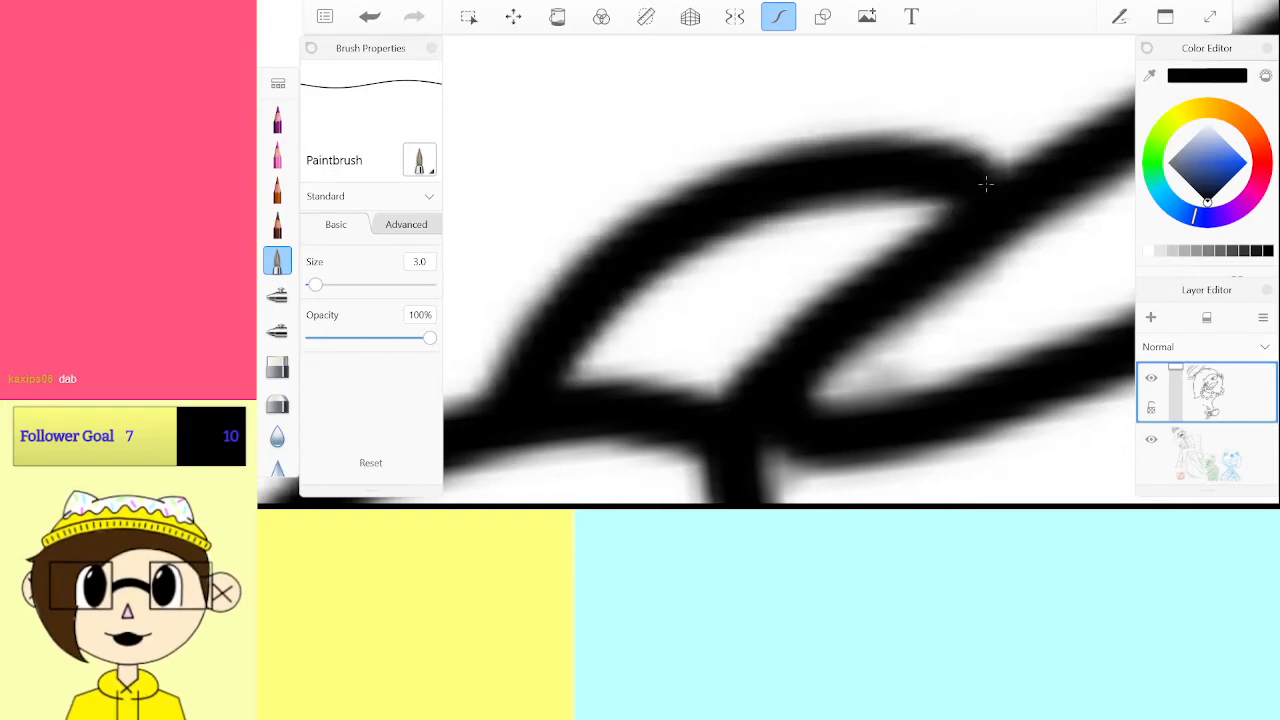
Redraw the short arch between the teacup and the curled finger, and ink the heel of the palm as one arc from cup to little finger
left_click(370, 16)
mouse_move(516, 400)
left_mouse_down()
mouse_move(536, 355)
mouse_move(701, 213)
mouse_move(921, 180)
mouse_move(1000, 185)
left_mouse_up()
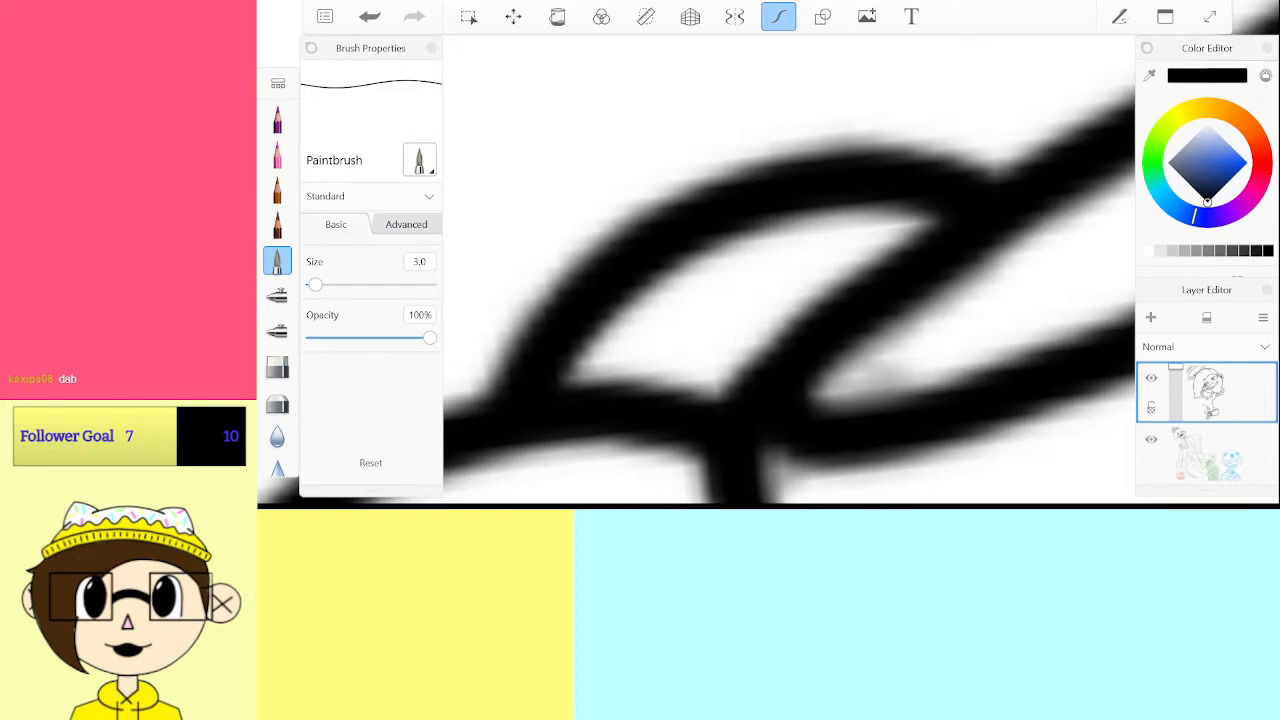
scroll(789, 270, "down", 10)
scroll(789, 270, "up", 5)
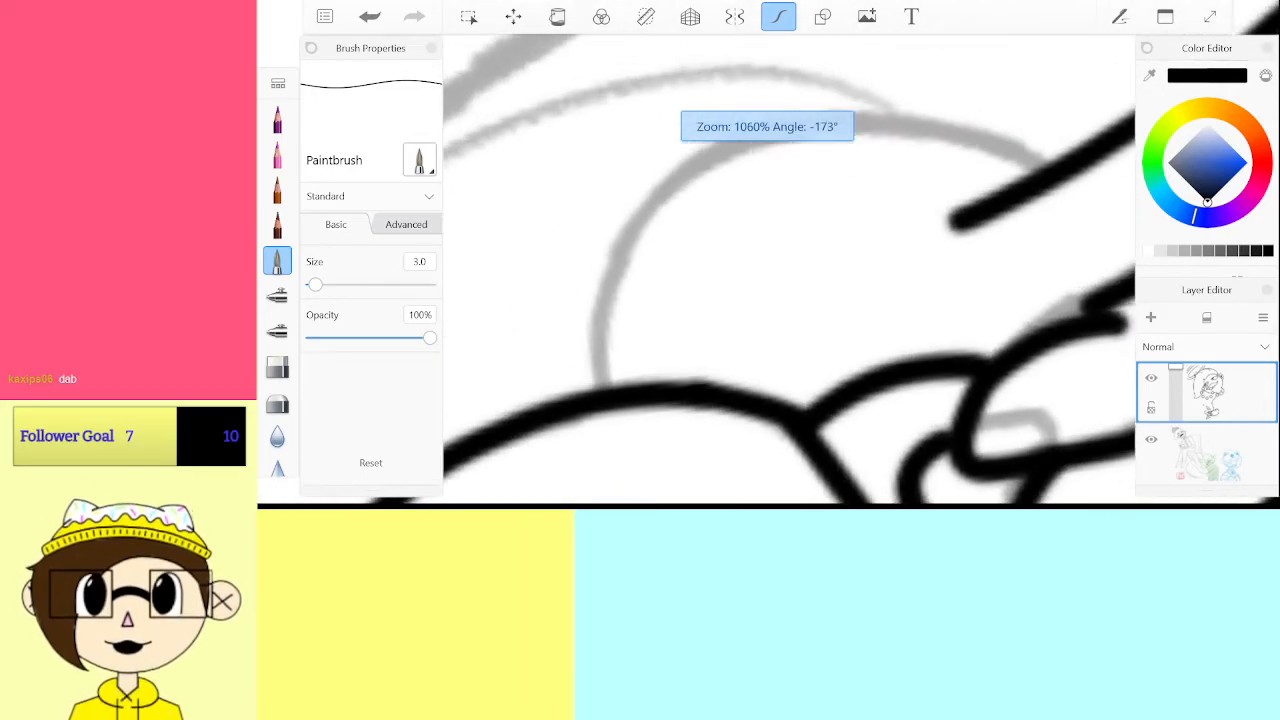
scroll(789, 270, "up", 2)
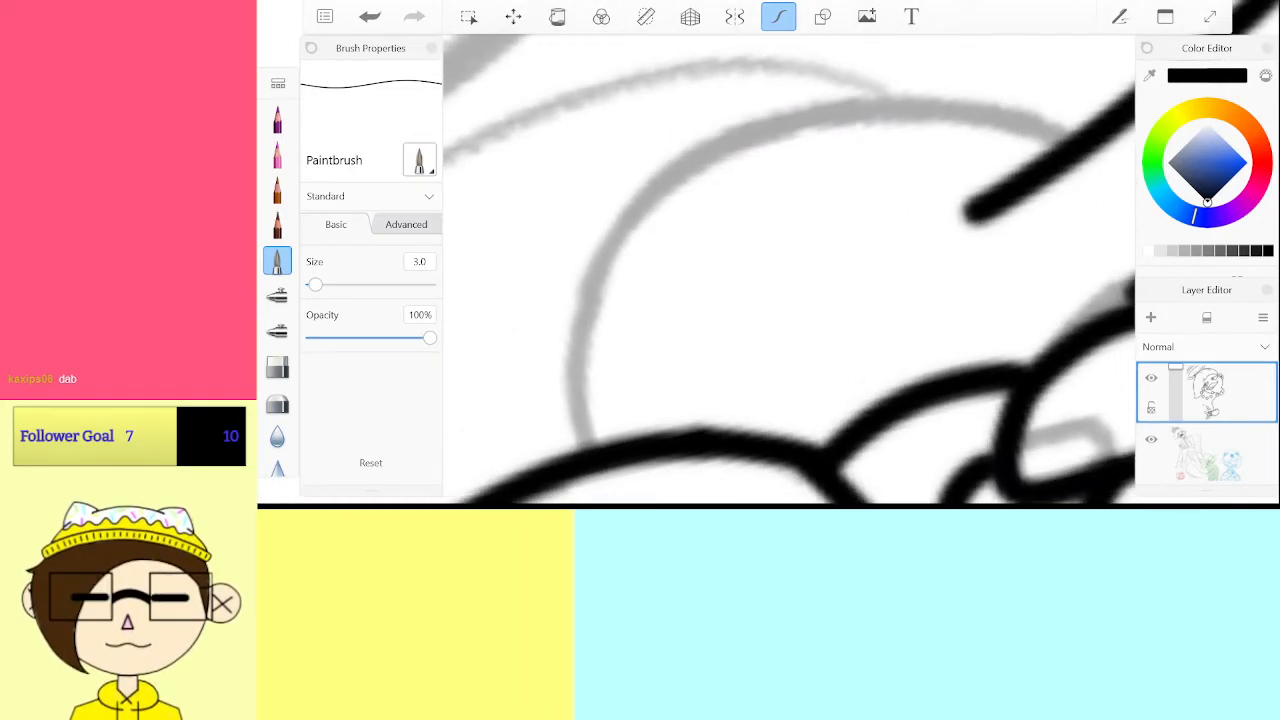
mouse_move(580, 445)
left_mouse_down()
mouse_move(582, 345)
mouse_move(610, 265)
mouse_move(725, 148)
mouse_move(920, 104)
mouse_move(1086, 145)
mouse_move(950, 110)
mouse_move(825, 110)
mouse_move(728, 137)
mouse_move(645, 188)
mouse_move(585, 290)
mouse_move(568, 392)
mouse_move(584, 455)
left_mouse_up()
key("ctrl+z")
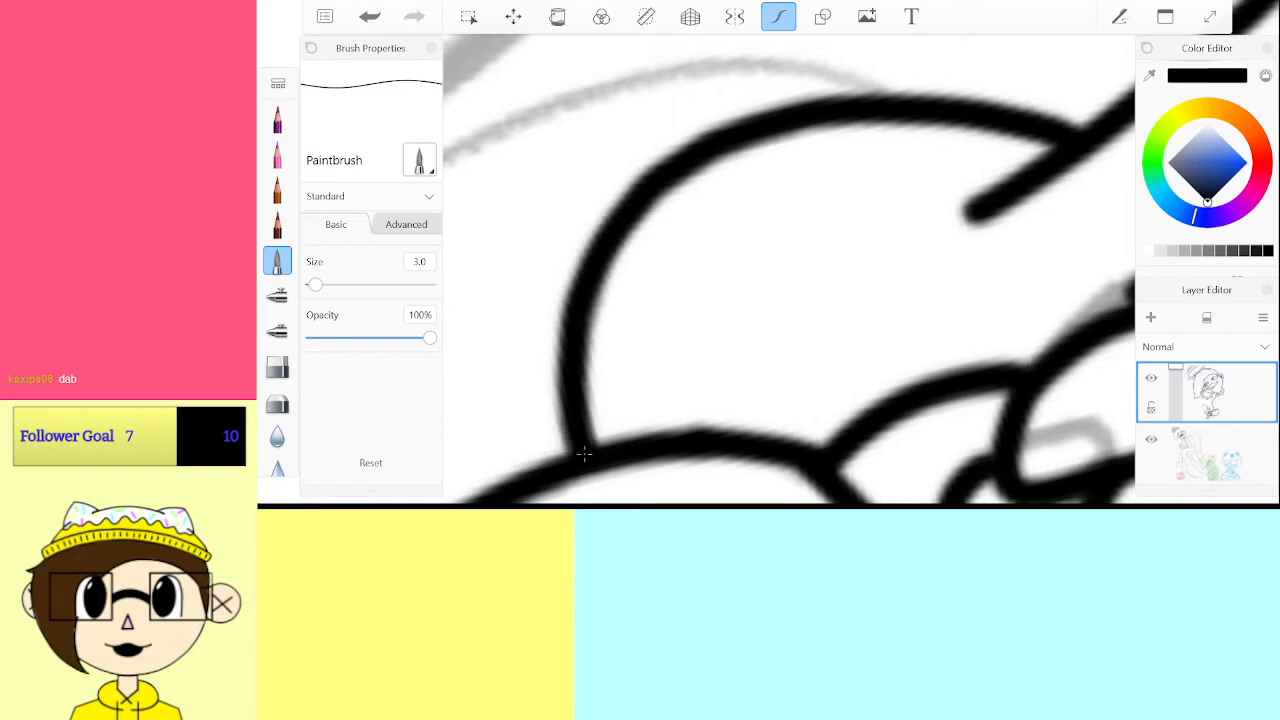
Ink the underside of the raised forearm as one smooth curve from the hand below the teacup to the vest's side
scroll(790, 270, "down", 5)
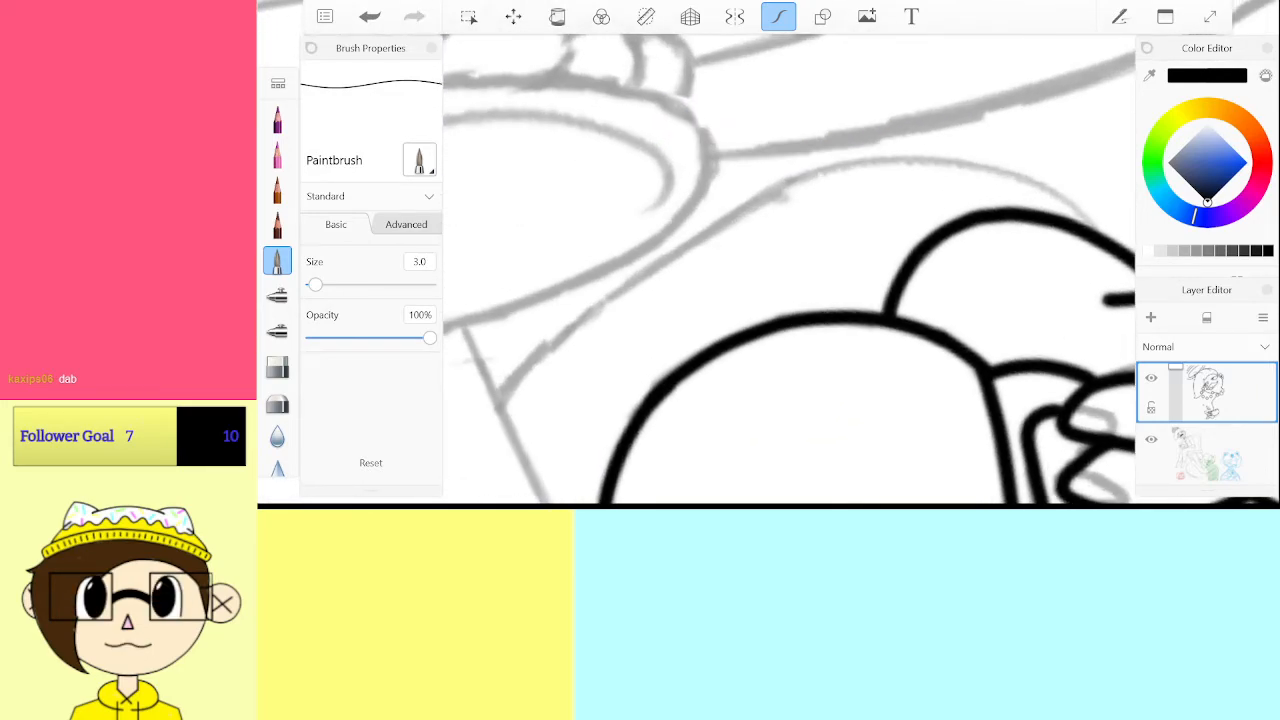
scroll(790, 270, "up", 5)
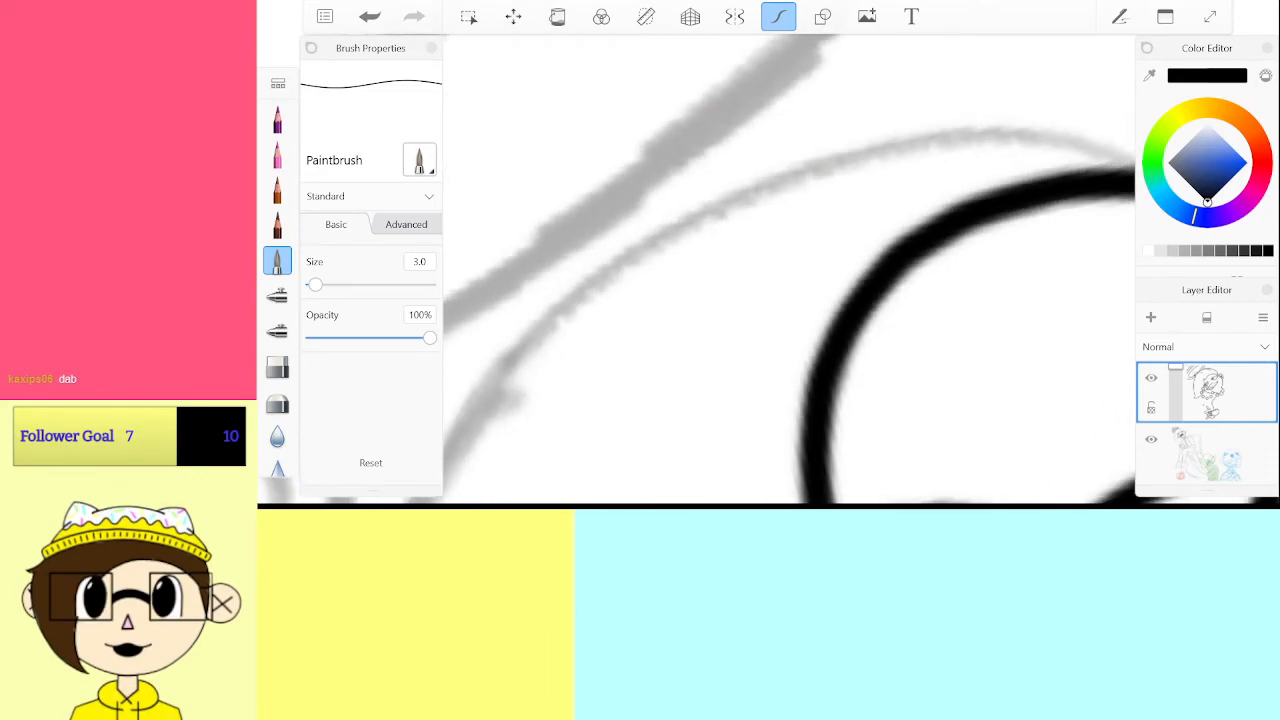
scroll(790, 270, "down", 1)
mouse_move(495, 435)
left_mouse_down()
mouse_move(544, 348)
mouse_move(635, 255)
mouse_move(799, 157)
mouse_move(908, 128)
mouse_move(1076, 140)
left_mouse_up()
scroll(790, 270, "down", 3)
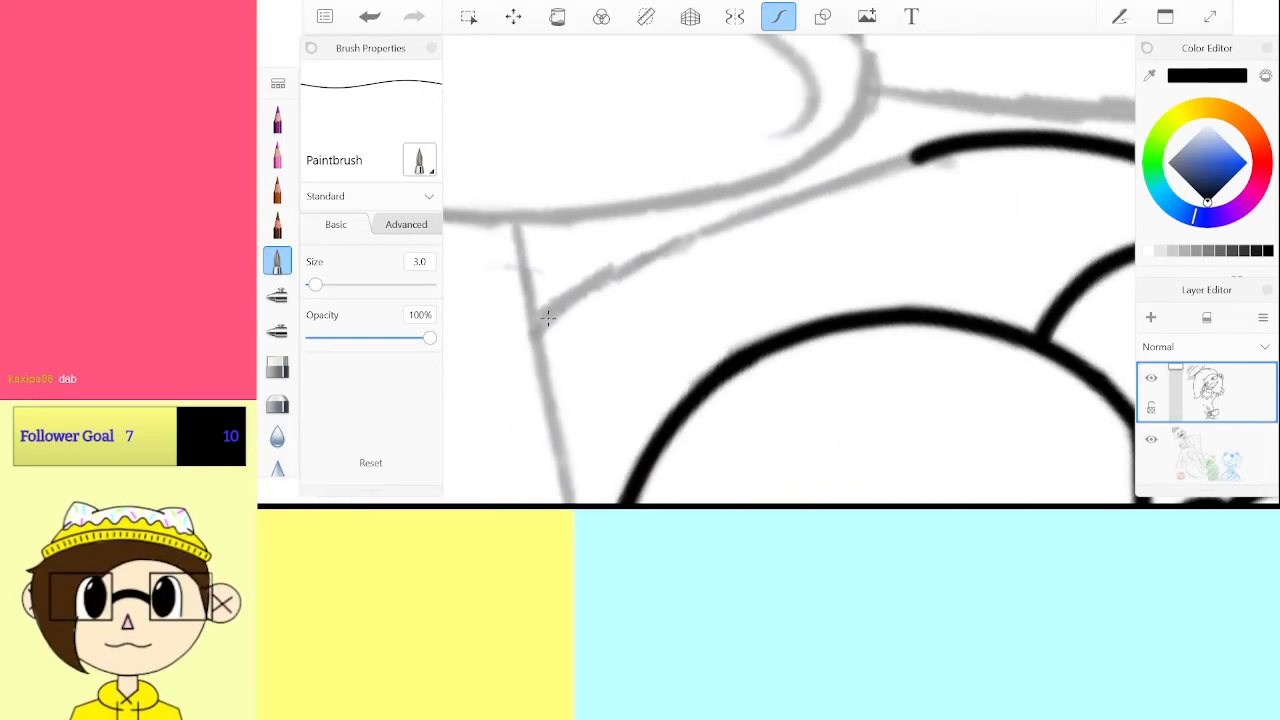
mouse_move(540, 318)
left_mouse_down()
mouse_move(688, 240)
mouse_move(947, 150)
left_mouse_up()
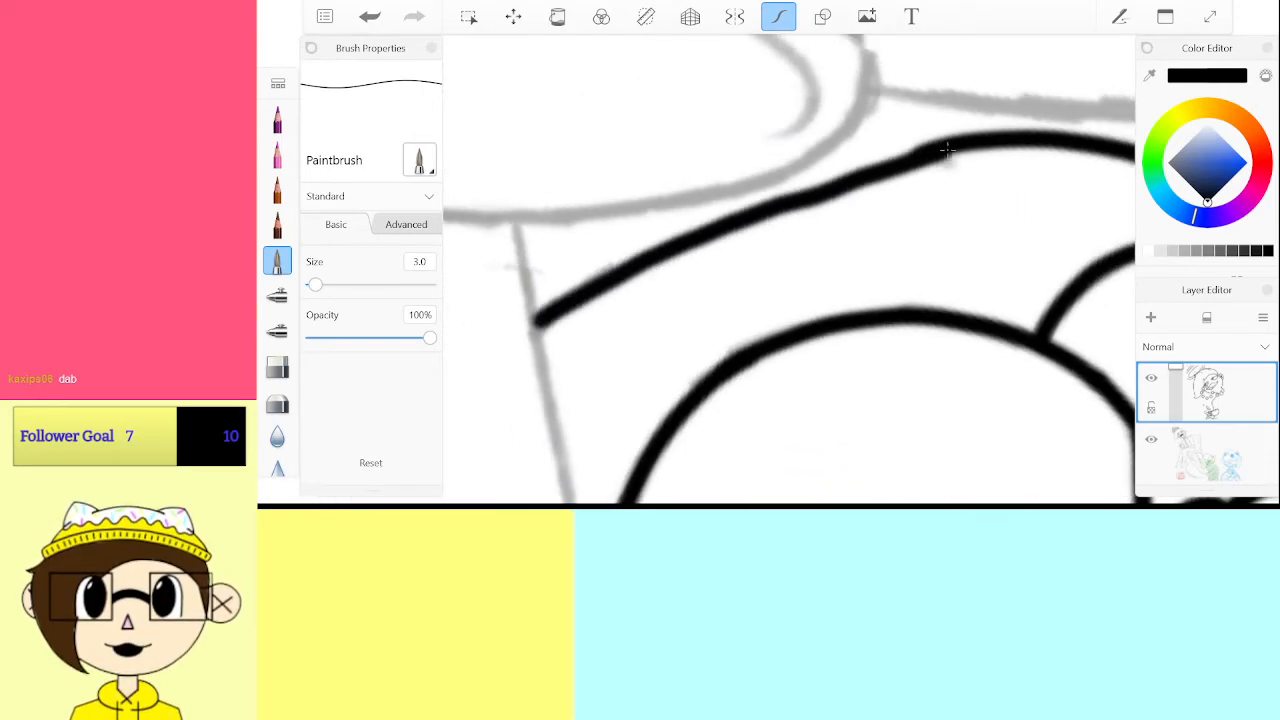
key("ctrl+z")
mouse_move(533, 325)
left_mouse_down()
mouse_move(713, 231)
mouse_move(938, 148)
mouse_move(970, 152)
left_mouse_up()
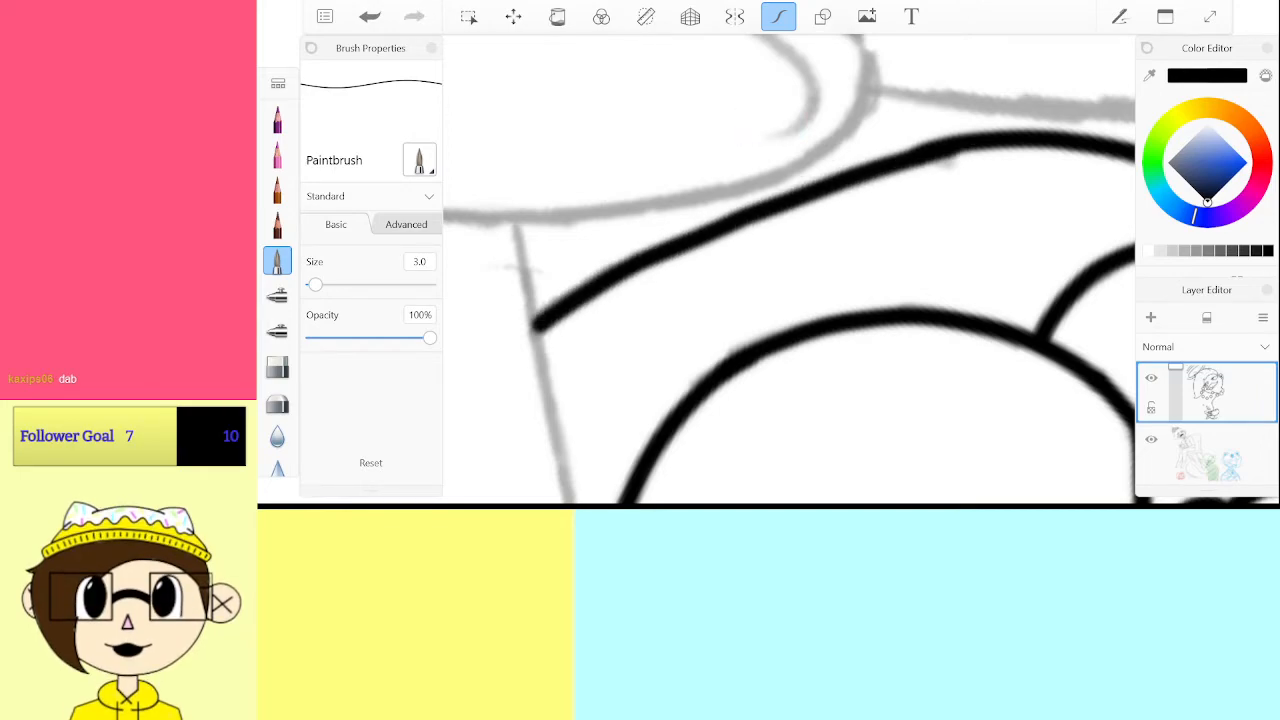
Ink the short crease below the raised arm's shoulder and the vest's side line from it down to the corner of the teacup's rim
scroll(790, 270, "up", 3)
scroll(790, 270, "down", 2)
scroll(790, 270, "up", 5)
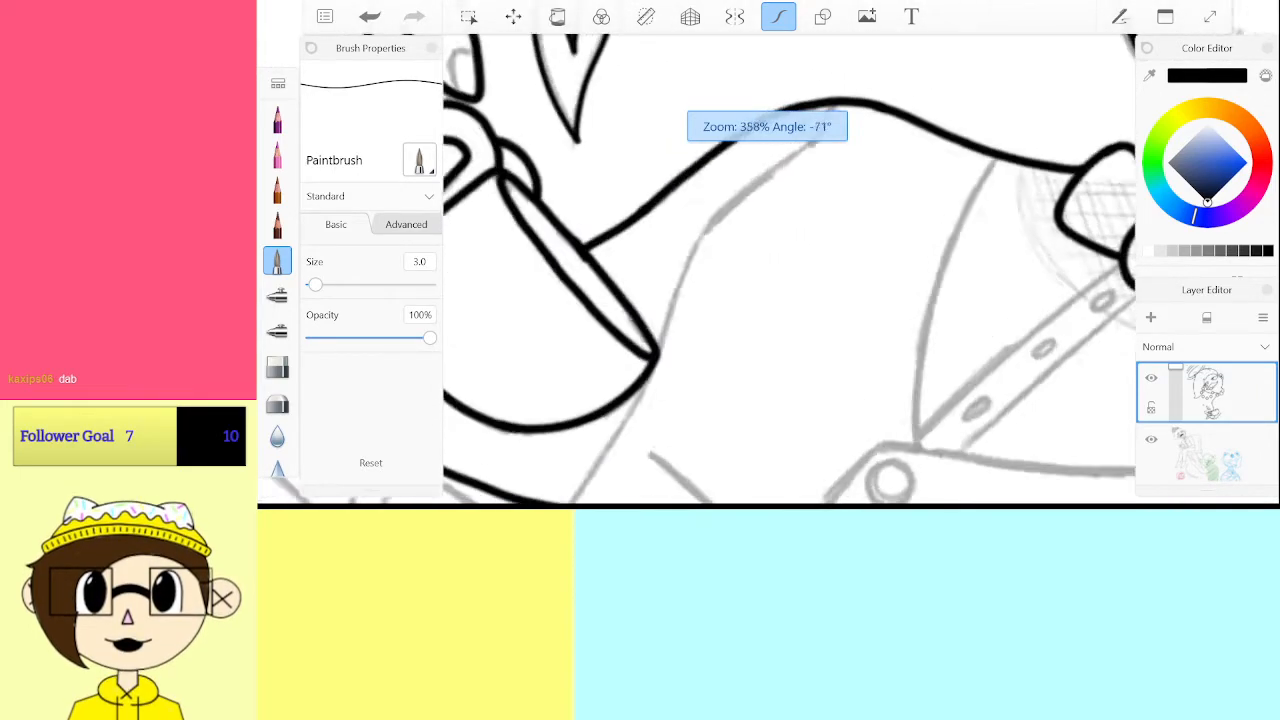
scroll(790, 270, "up", 3)
left_click_drag(645, 230, 800, 105)
scroll(790, 270, "down", 4)
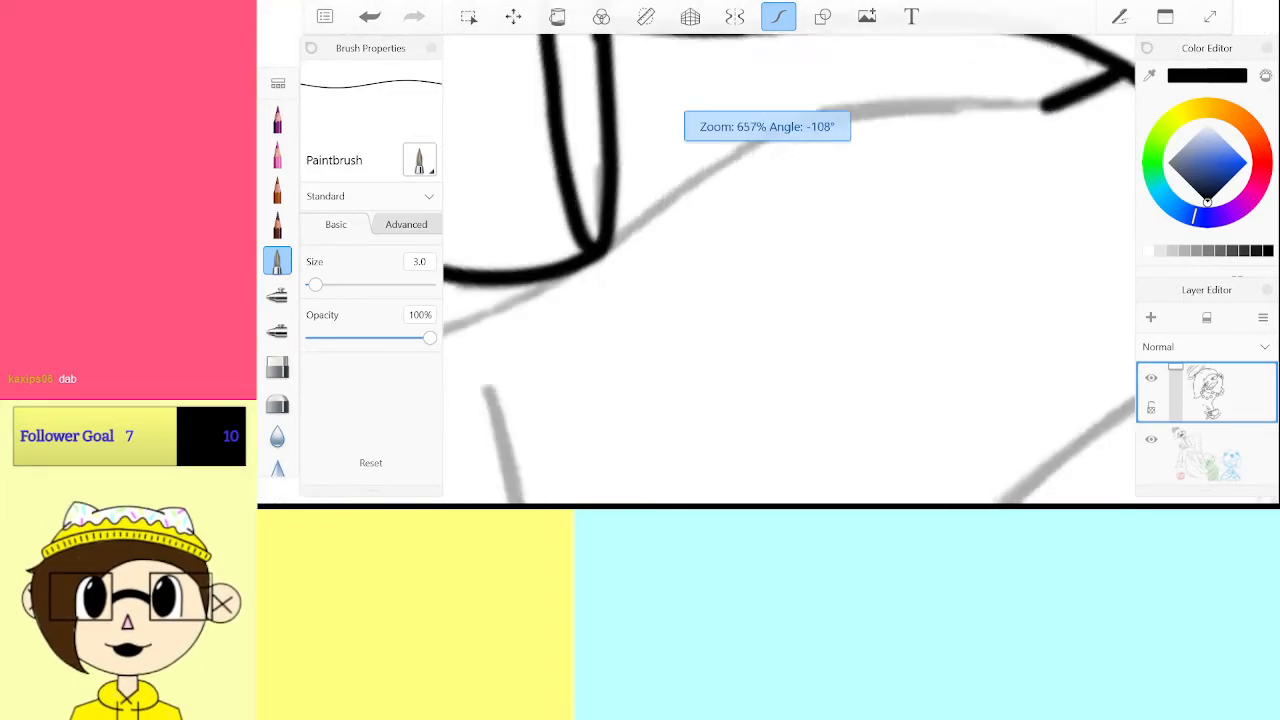
scroll(790, 270, "down", 2)
scroll(790, 270, "up", 5)
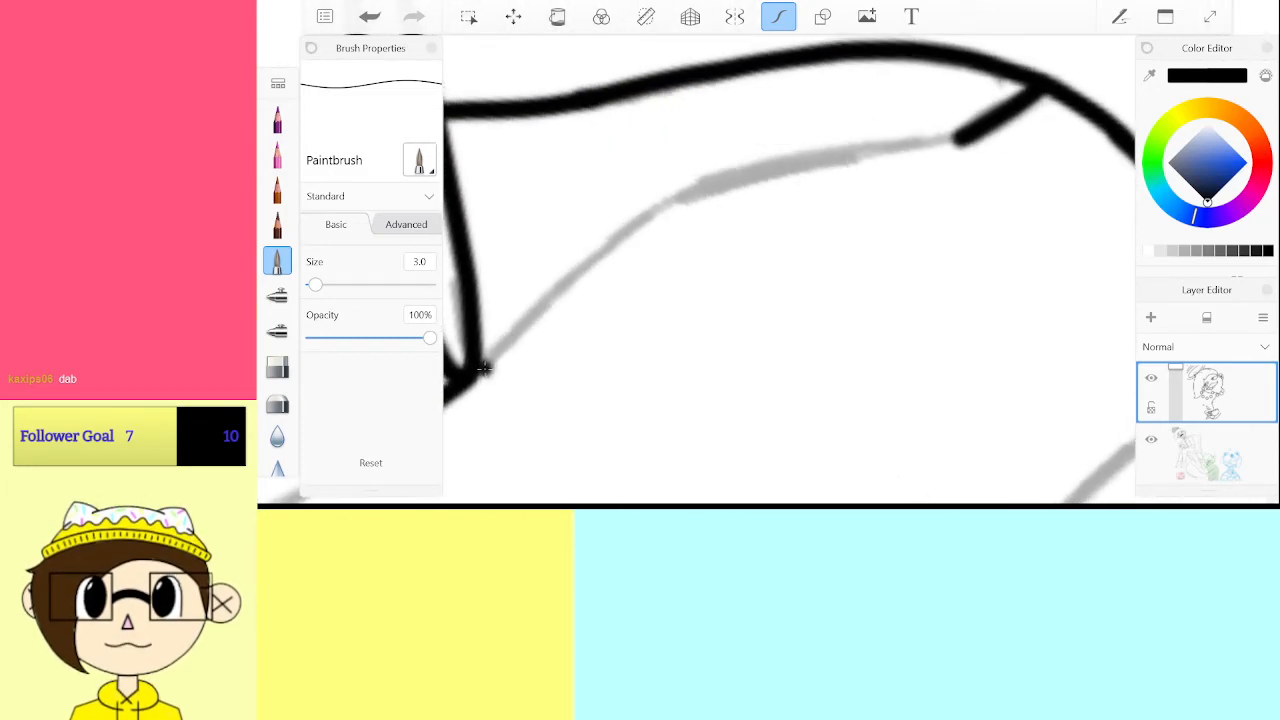
mouse_move(535, 316)
left_mouse_down()
mouse_move(659, 213)
mouse_move(723, 182)
mouse_move(957, 140)
left_mouse_up()
Continue the vest's side line from the teacup's rim corner past the end of the forearm line toward the saucer
scroll(790, 270, "down", 3)
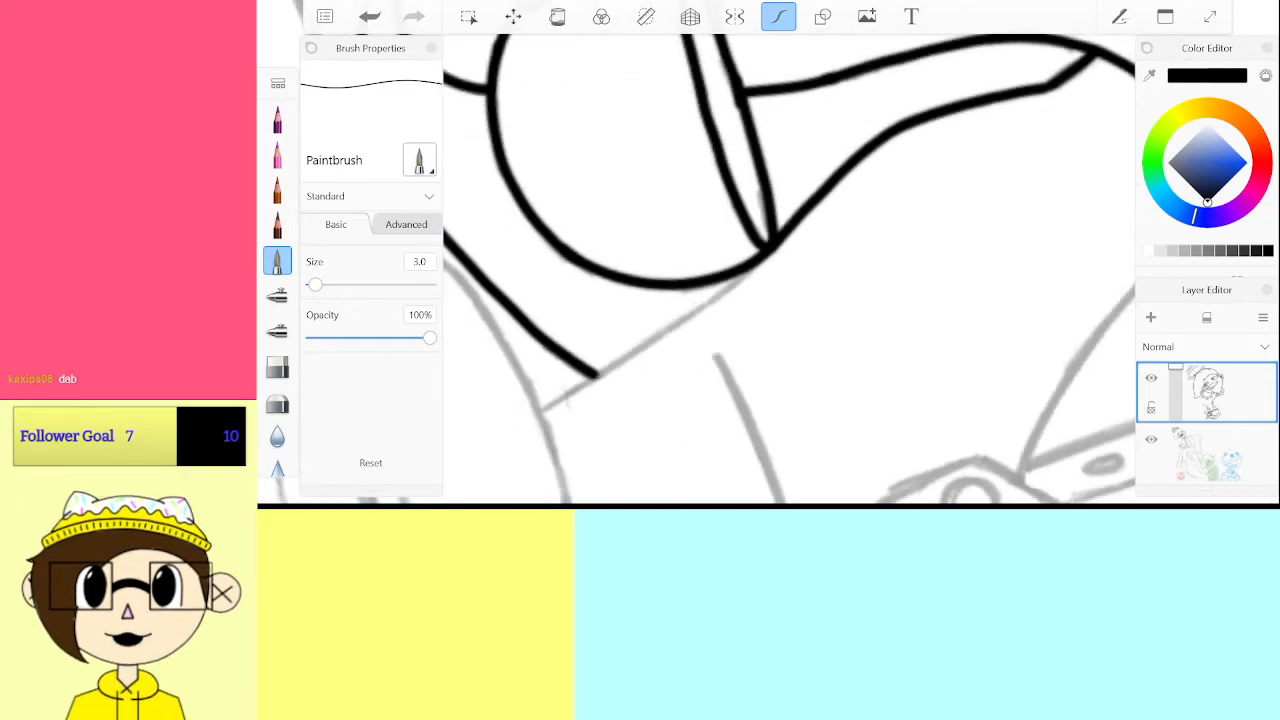
scroll(790, 270, "up", 2)
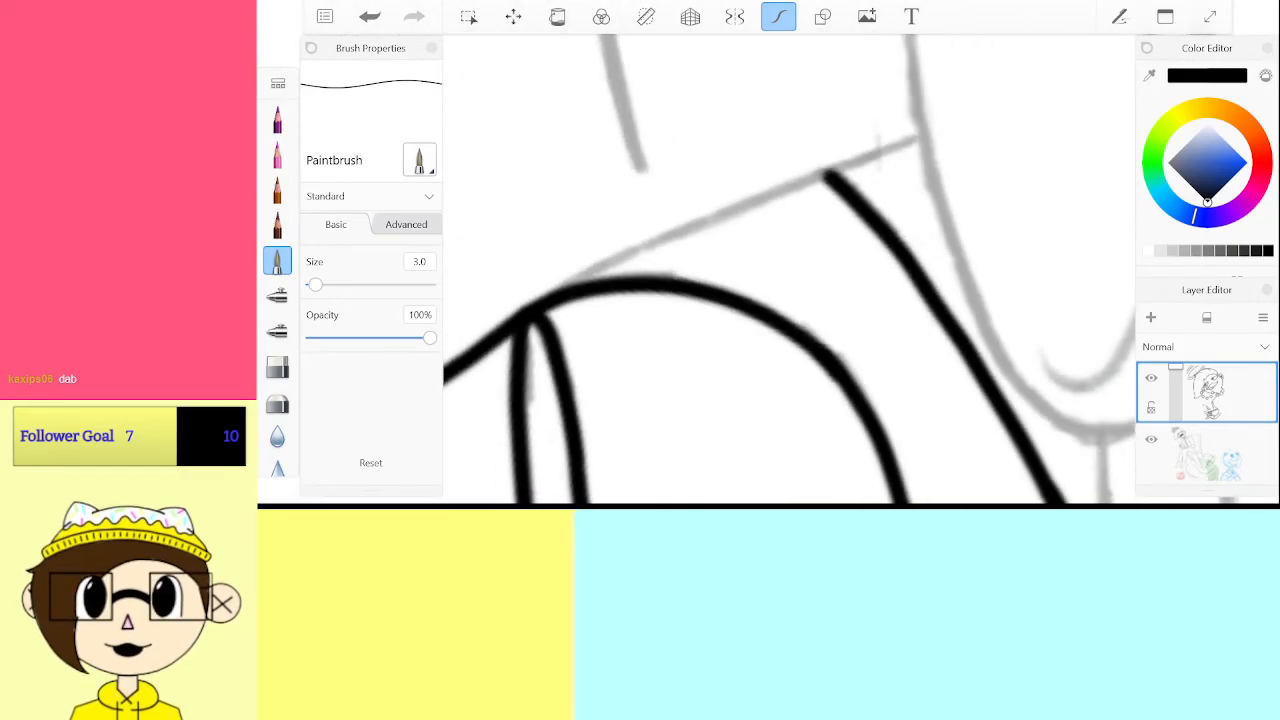
mouse_move(514, 316)
left_mouse_down()
mouse_move(602, 266)
mouse_move(860, 158)
left_mouse_up()
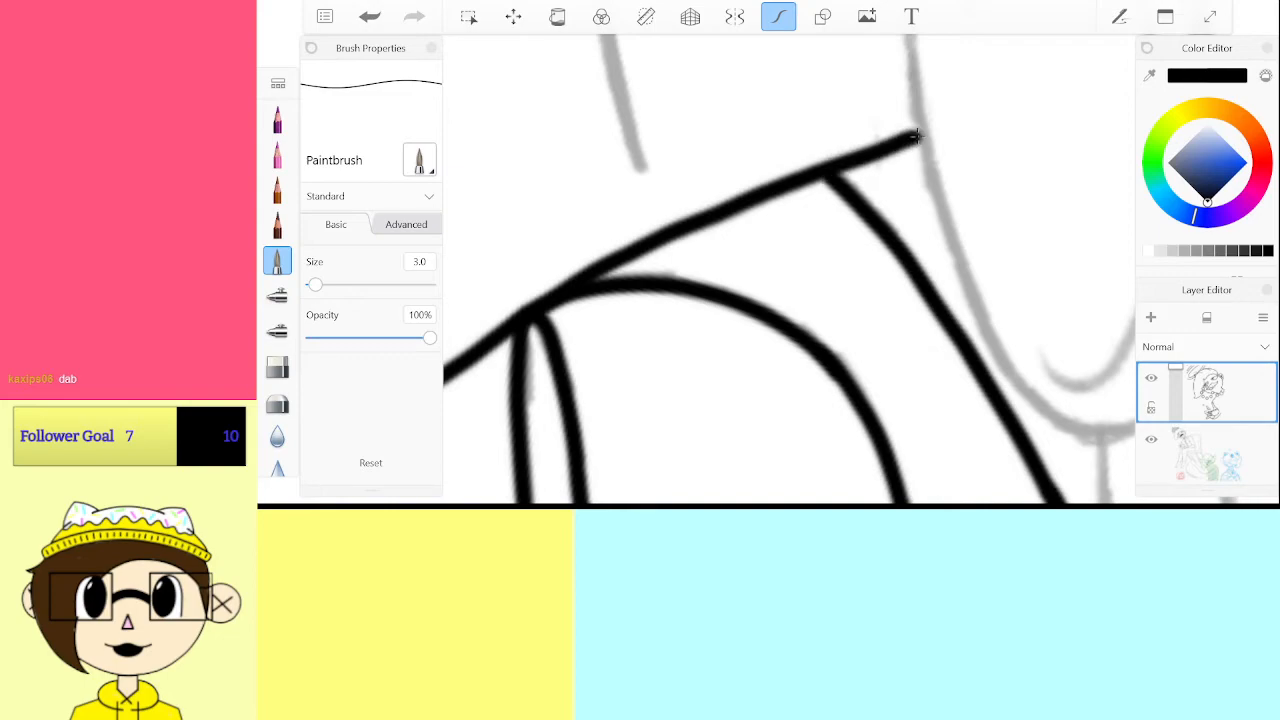
key("ctrl+z")
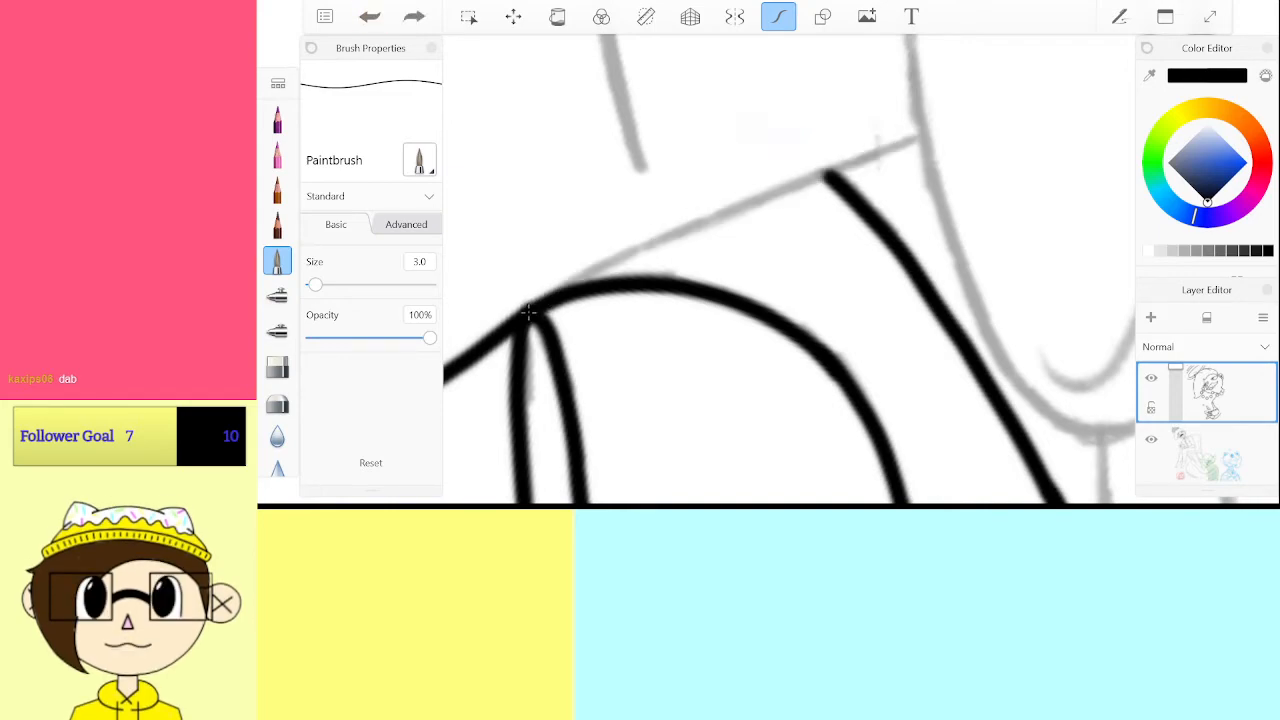
mouse_move(678, 229)
left_mouse_down()
mouse_move(823, 168)
mouse_move(920, 142)
left_mouse_up()
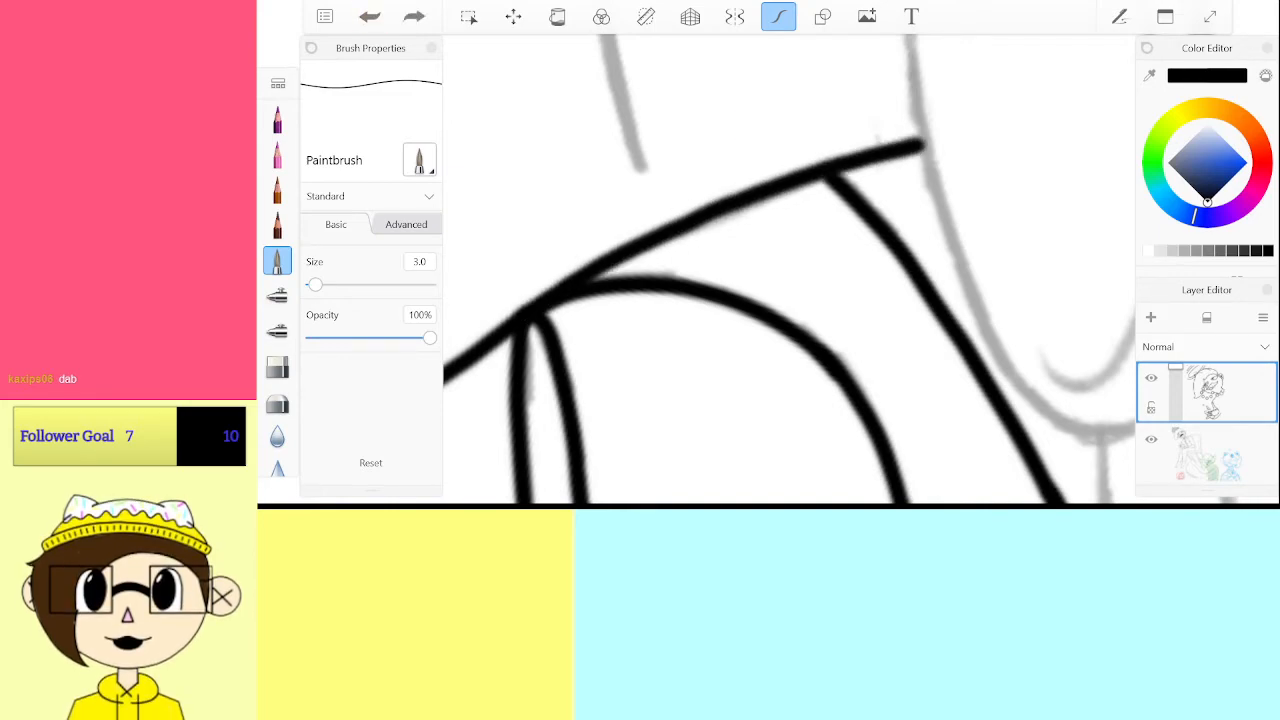
Ink the teacup-side edge of the vest's V-neckline from the shoulder line down to the neckline's point
scroll(788, 270, "down", 5)
scroll(790, 270, "down", 5)
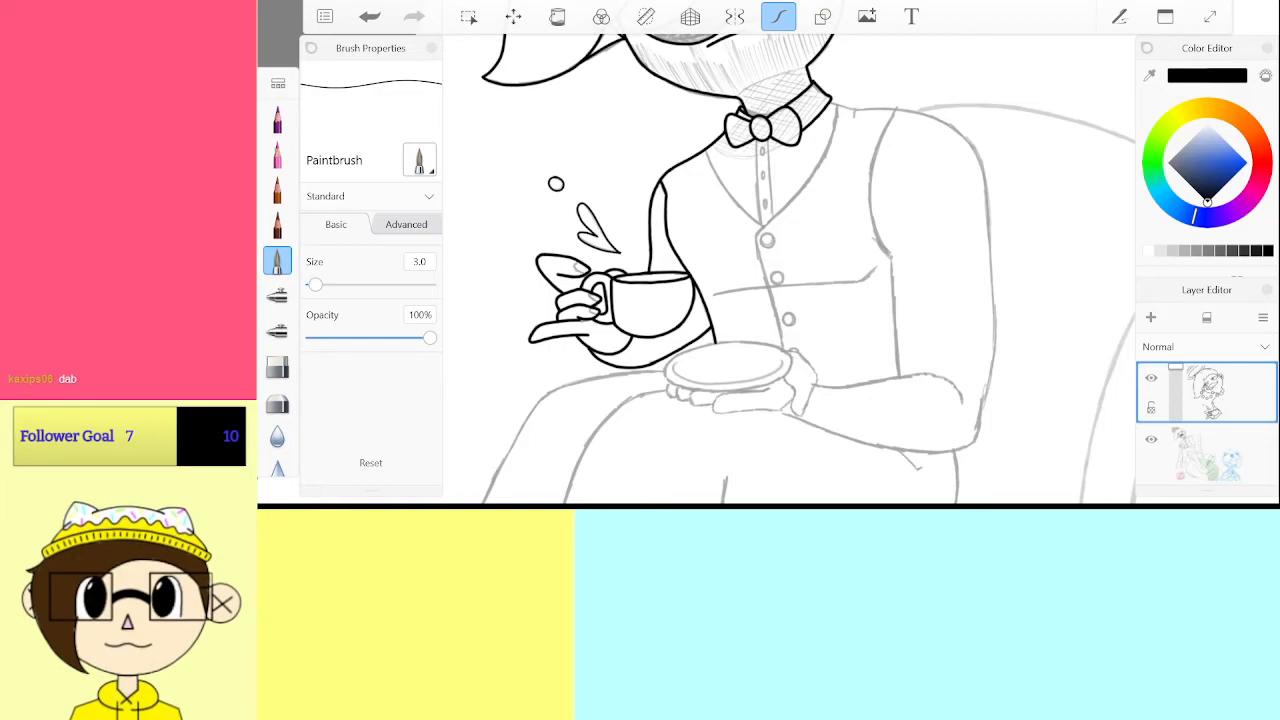
scroll(788, 270, "up", 5)
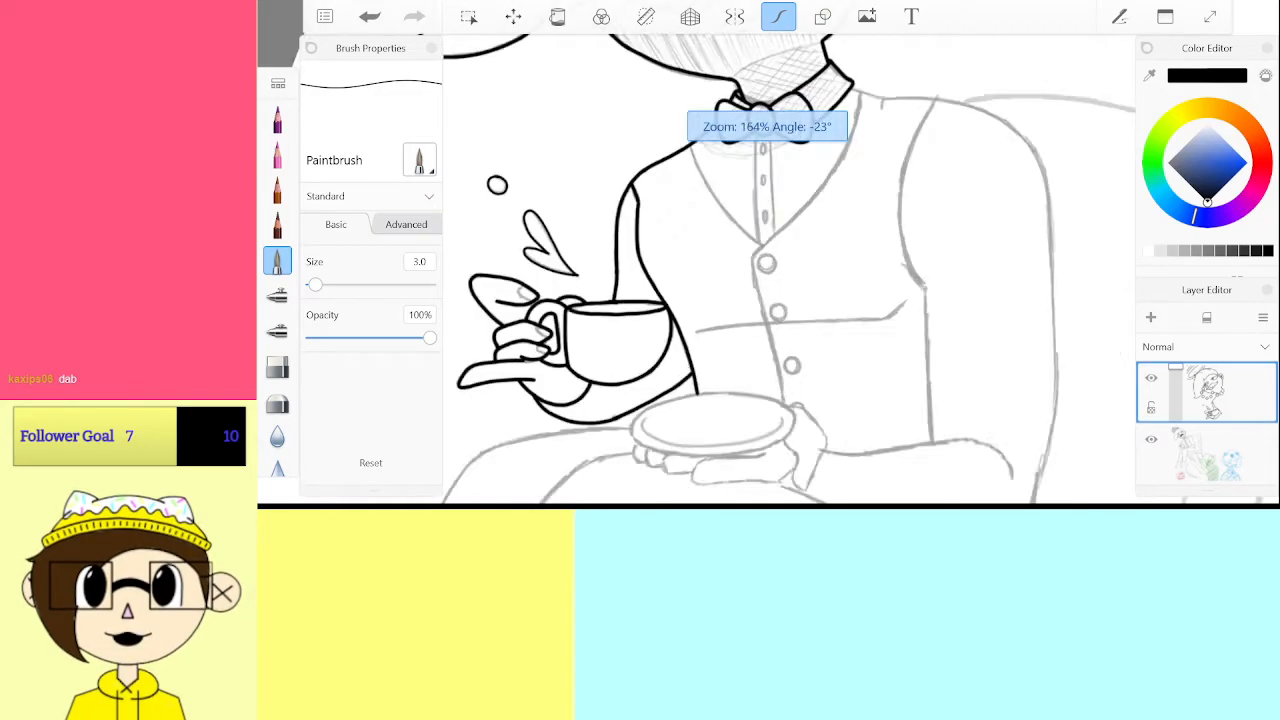
scroll(788, 270, "up", 3)
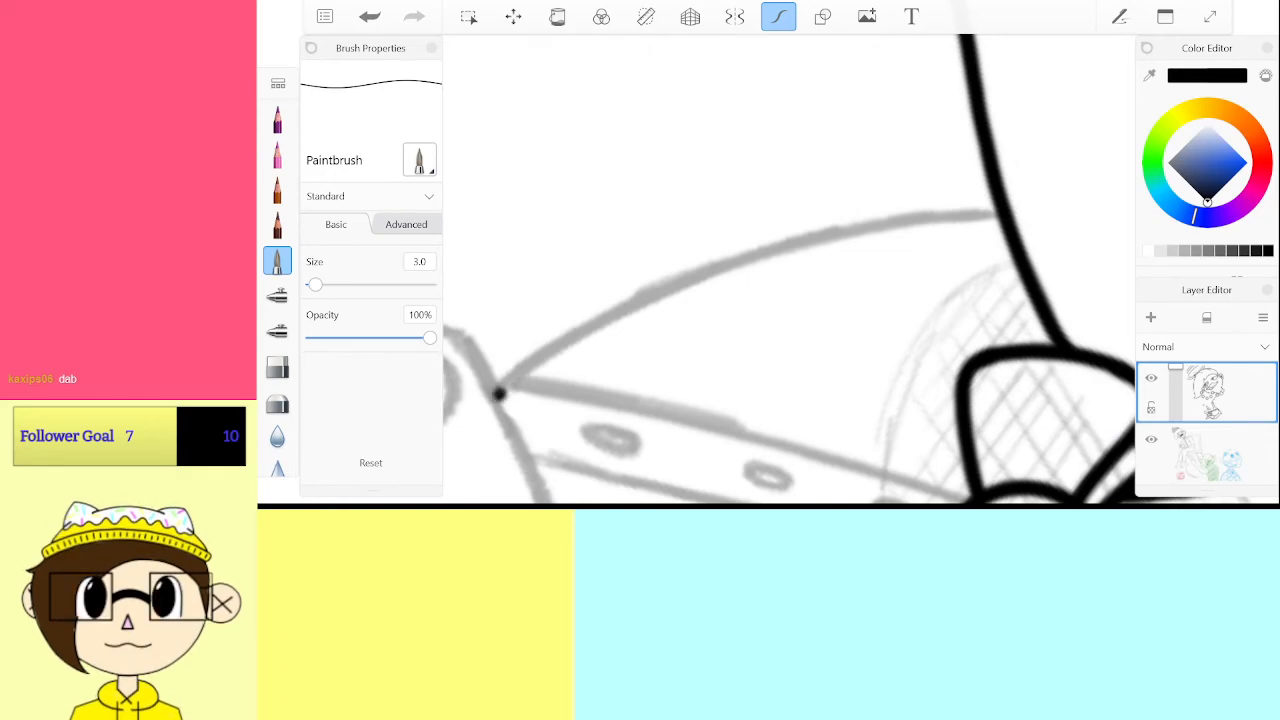
mouse_move(498, 394)
left_mouse_down()
mouse_move(558, 347)
mouse_move(732, 261)
mouse_move(888, 219)
mouse_move(1000, 206)
left_mouse_up()
key("ctrl+z")
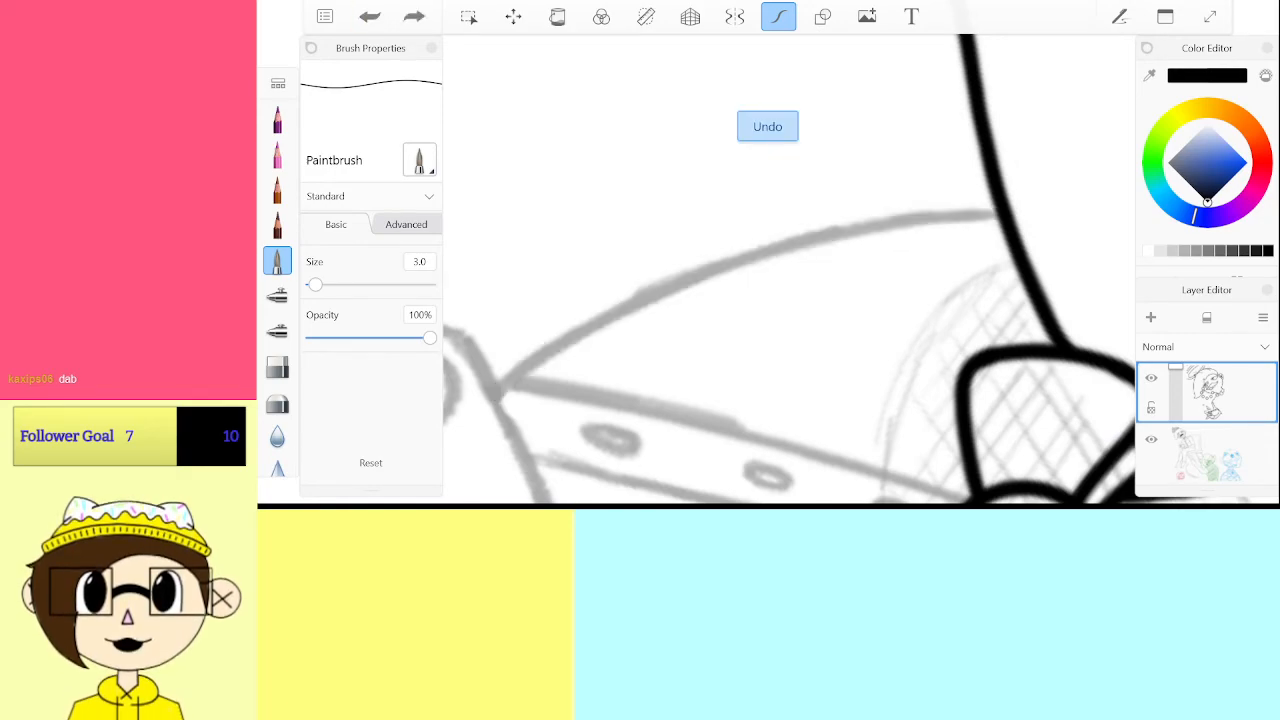
mouse_move(492, 394)
left_mouse_down()
mouse_move(710, 269)
mouse_move(1003, 208)
left_mouse_up()
Ink the opposite shoulder's outline from the collar to the upper arm, and add the short crease line beneath it
scroll(767, 270, "down", 6)
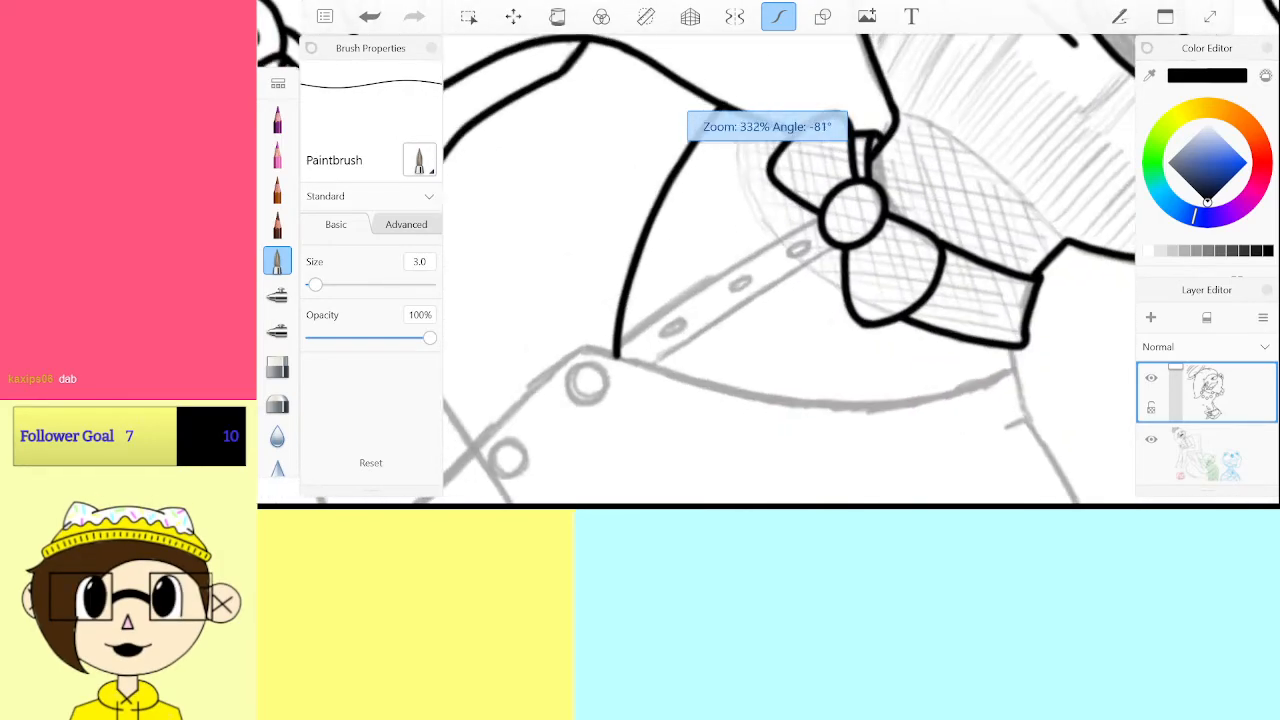
scroll(767, 270, "up", 2)
scroll(767, 270, "down", 3)
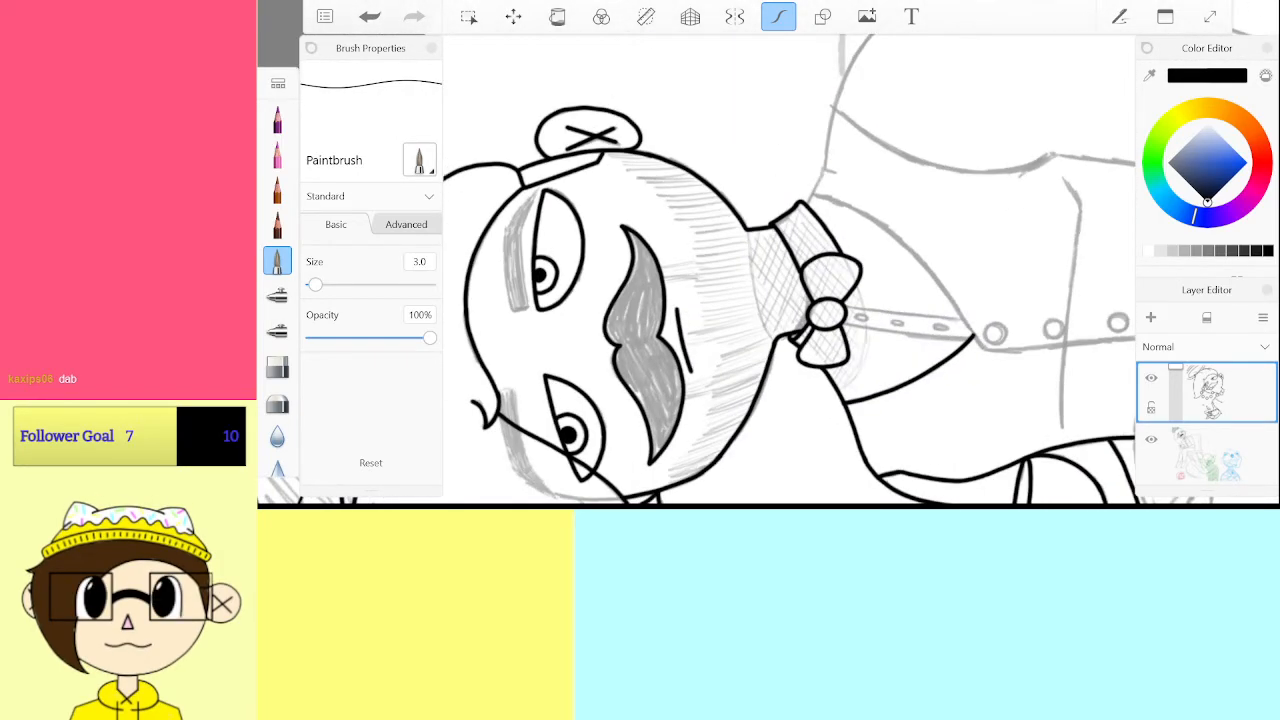
scroll(767, 270, "up", 6)
scroll(767, 270, "up", 1)
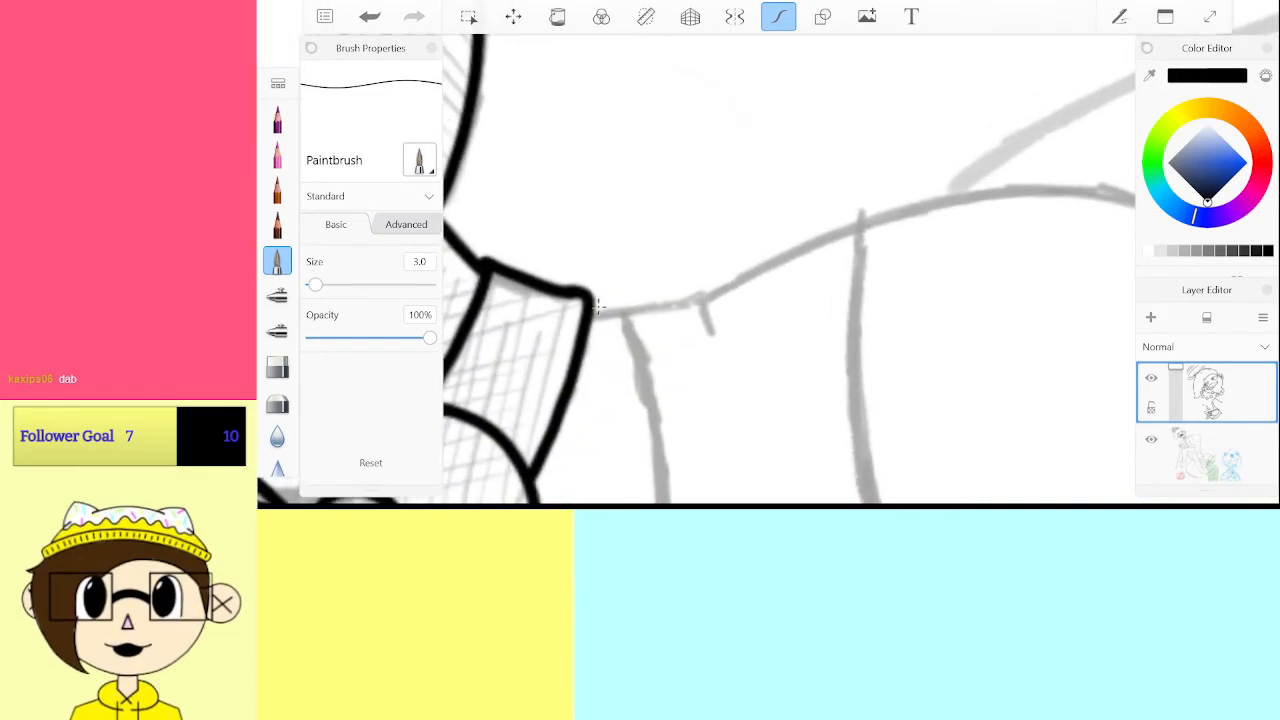
mouse_move(708, 298)
left_mouse_down()
mouse_move(944, 211)
mouse_move(1128, 193)
left_mouse_up()
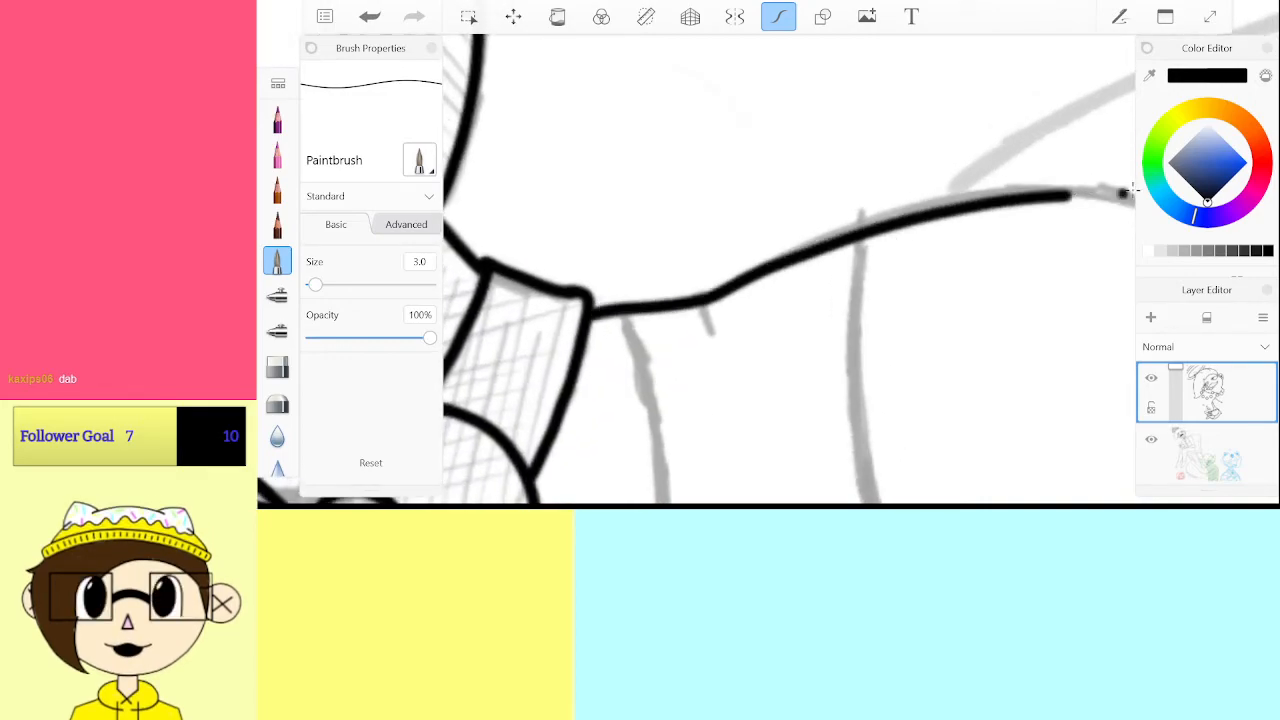
key("ctrl+z")
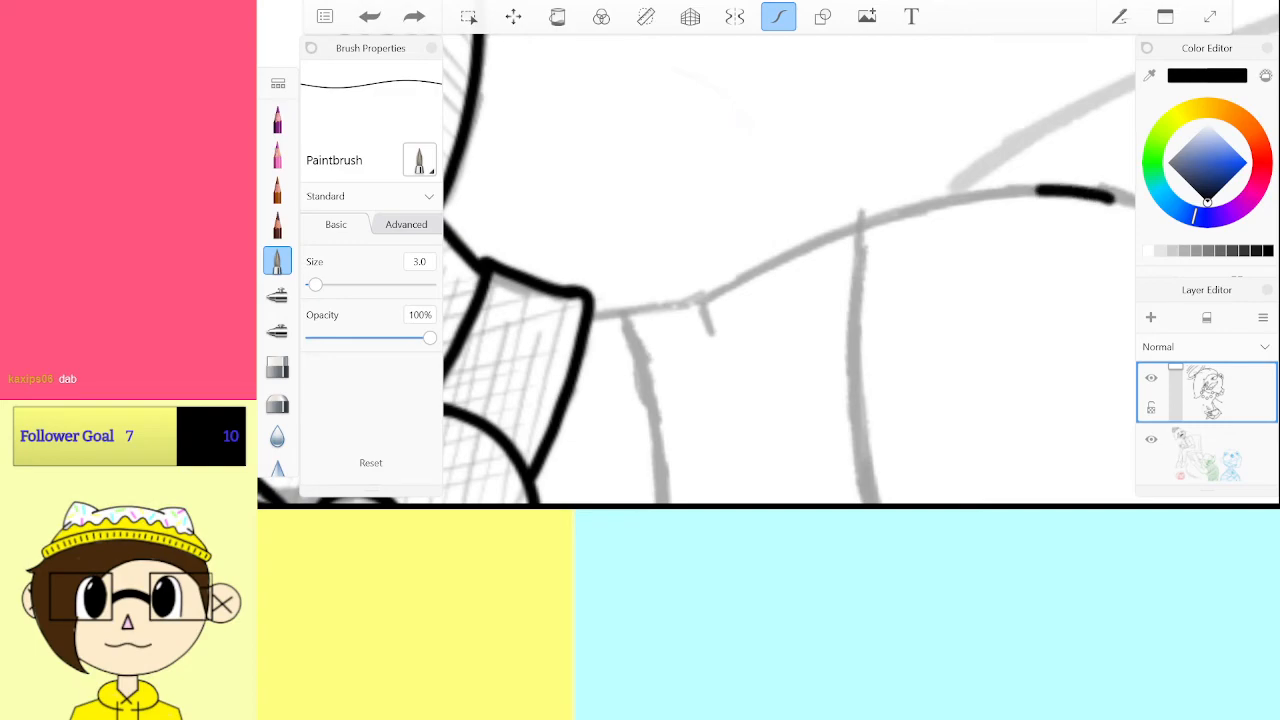
left_click_drag(882, 212, 690, 300)
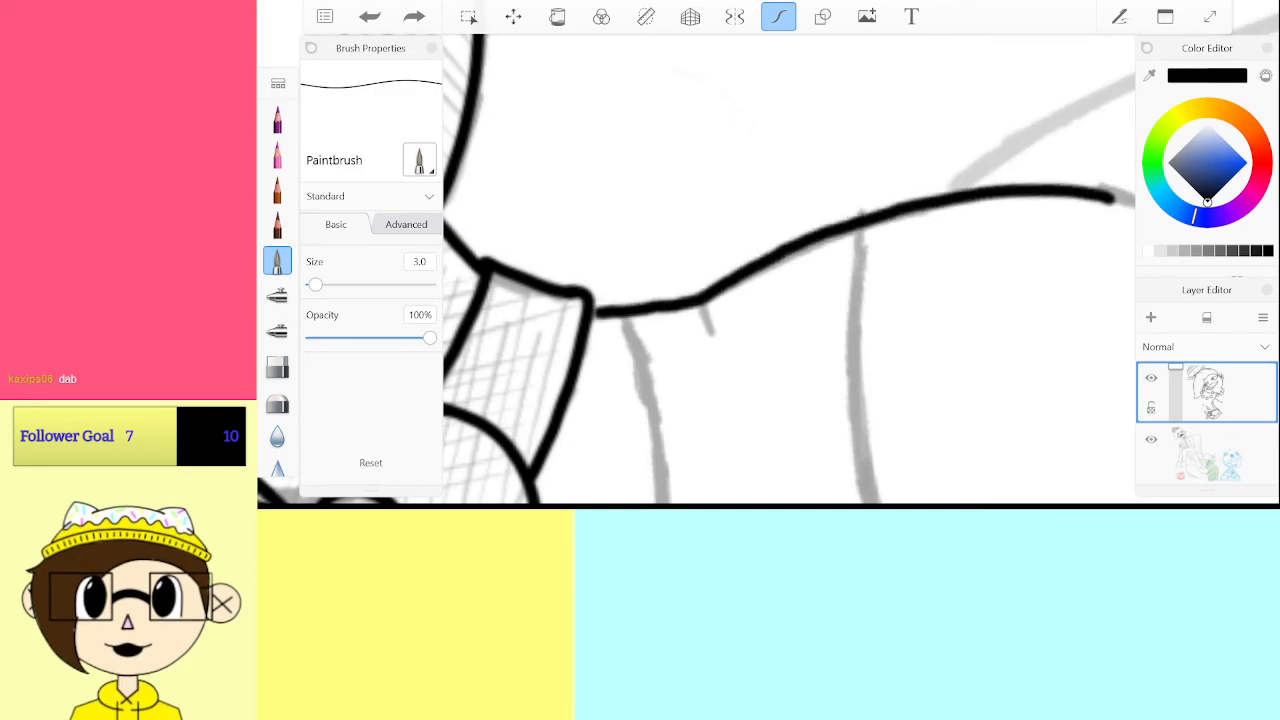
scroll(789, 269, "up", 5)
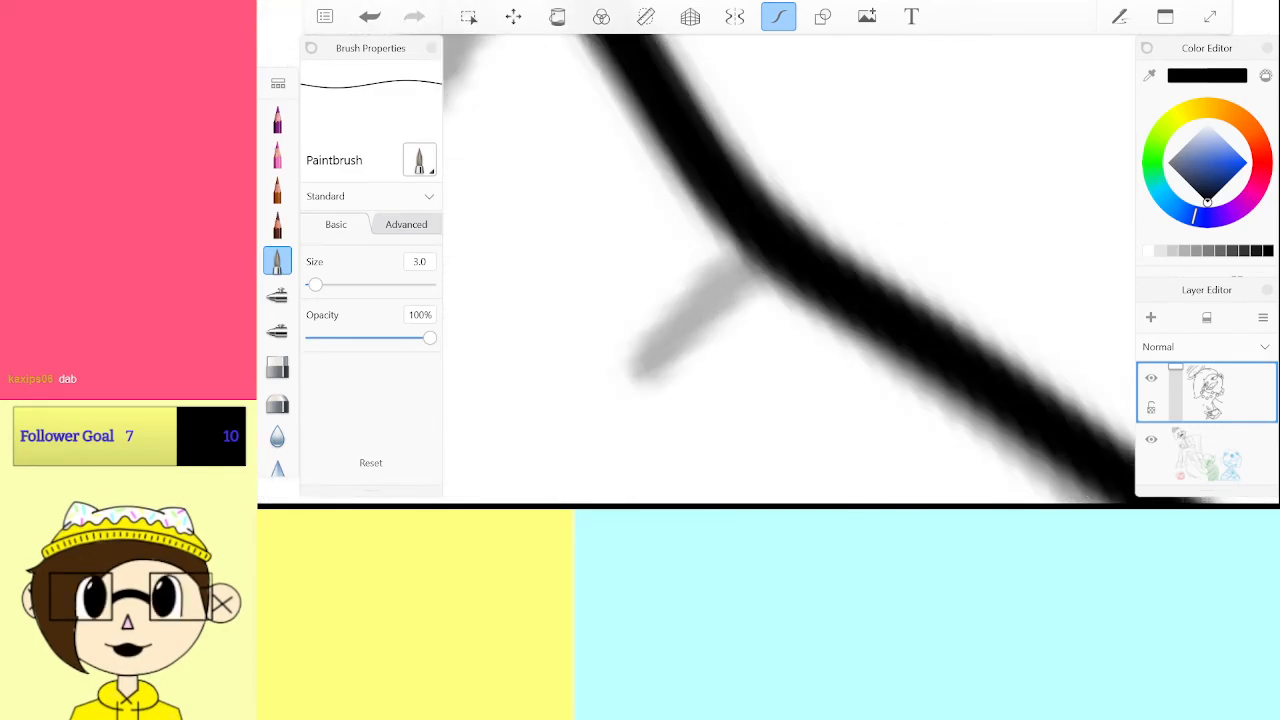
left_click_drag(642, 384, 762, 246)
Ink the other edge of the vest's V-neckline from beside the collar to its point at the top button
scroll(789, 269, "down", 5)
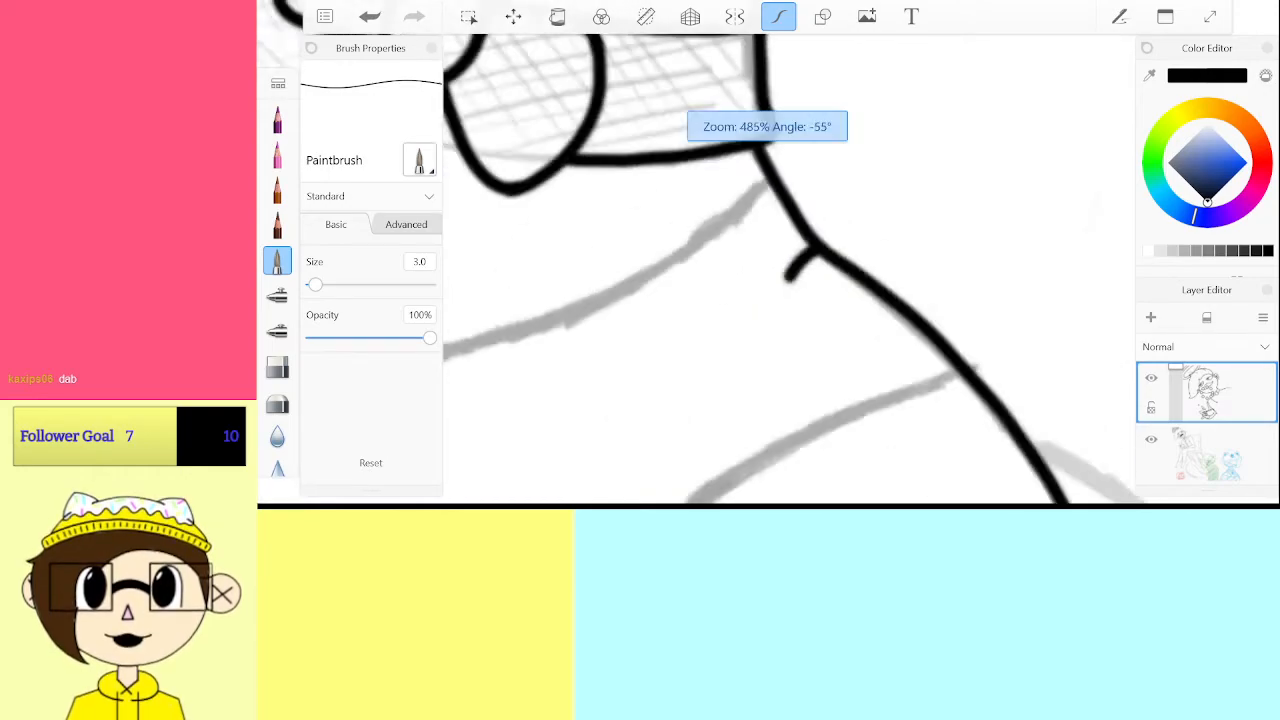
scroll(789, 268, "up", 5)
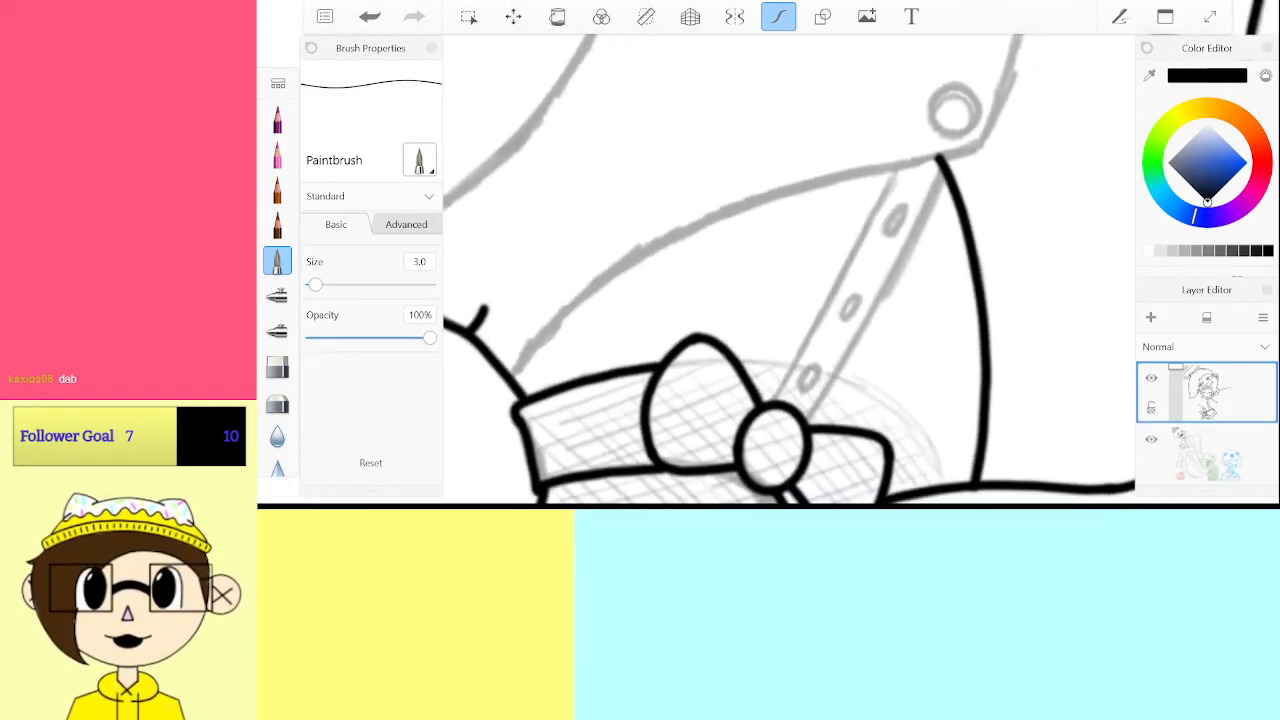
left_click_drag(512, 370, 582, 302)
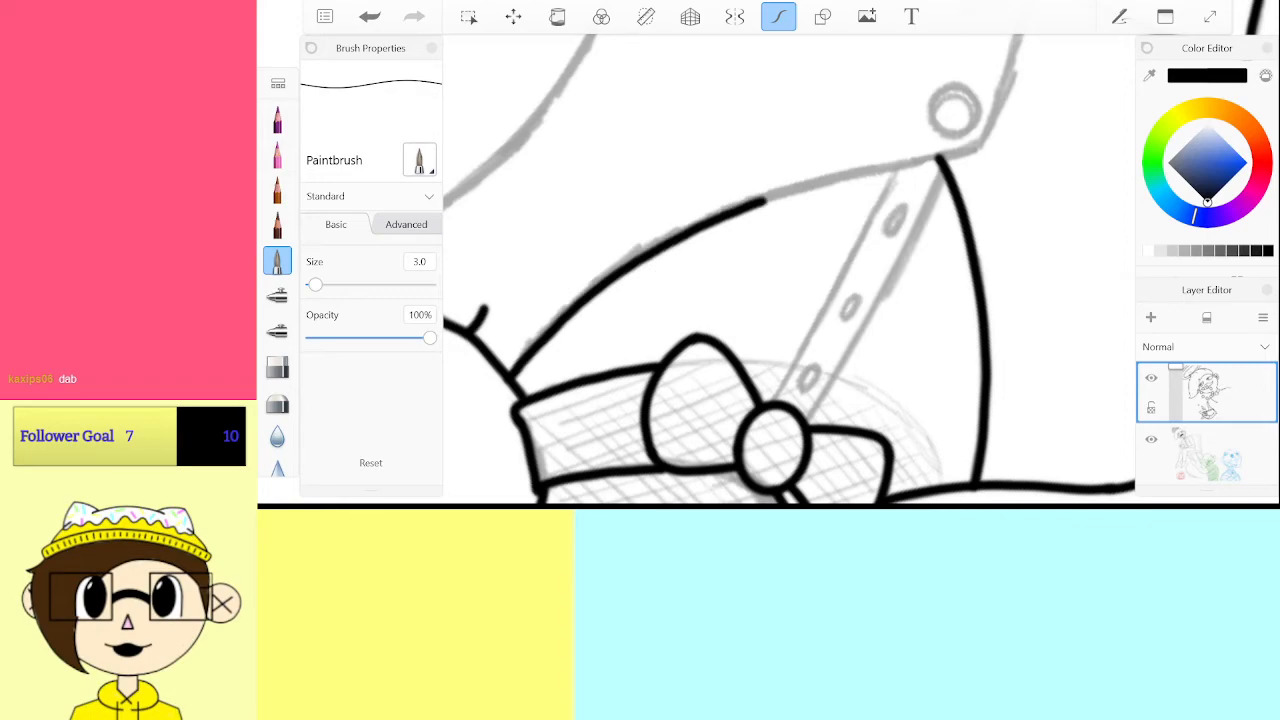
left_click_drag(765, 201, 905, 160)
scroll(789, 268, "down", 5)
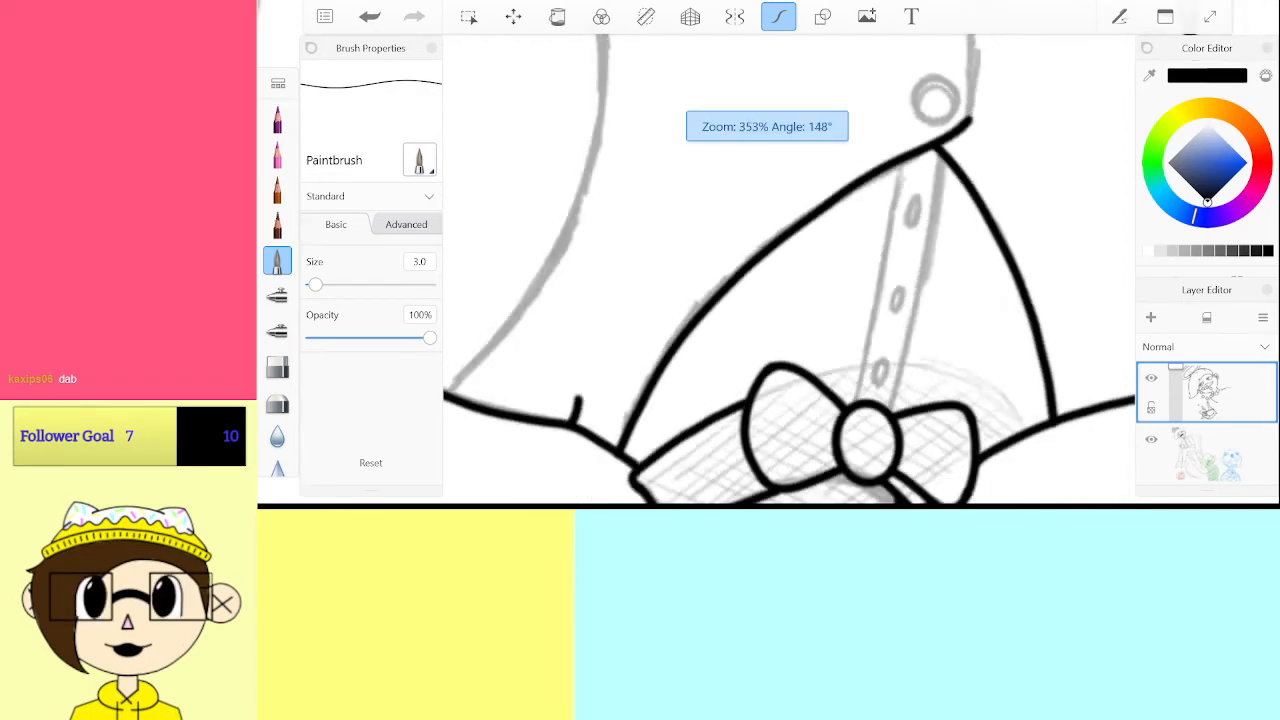
scroll(789, 268, "up", 3)
scroll(789, 268, "down", 3)
scroll(789, 268, "down", 3)
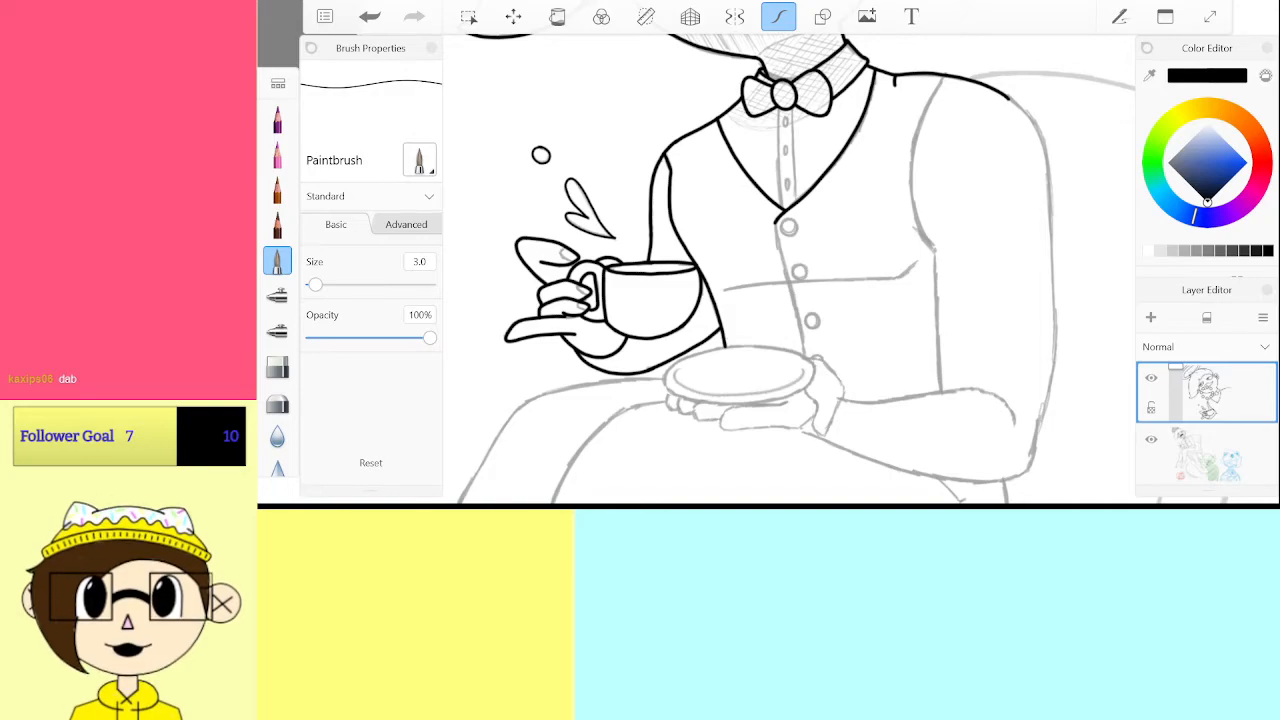
scroll(789, 268, "up", 8)
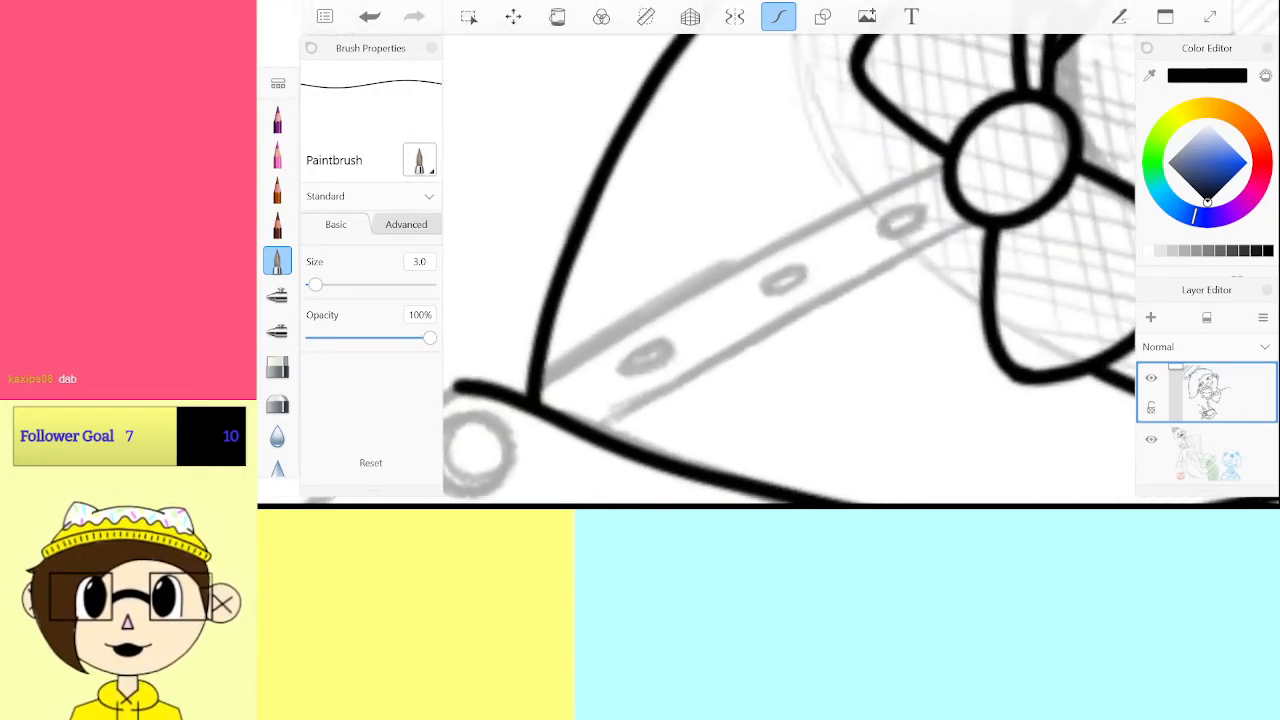
left_click_drag(636, 322, 865, 203)
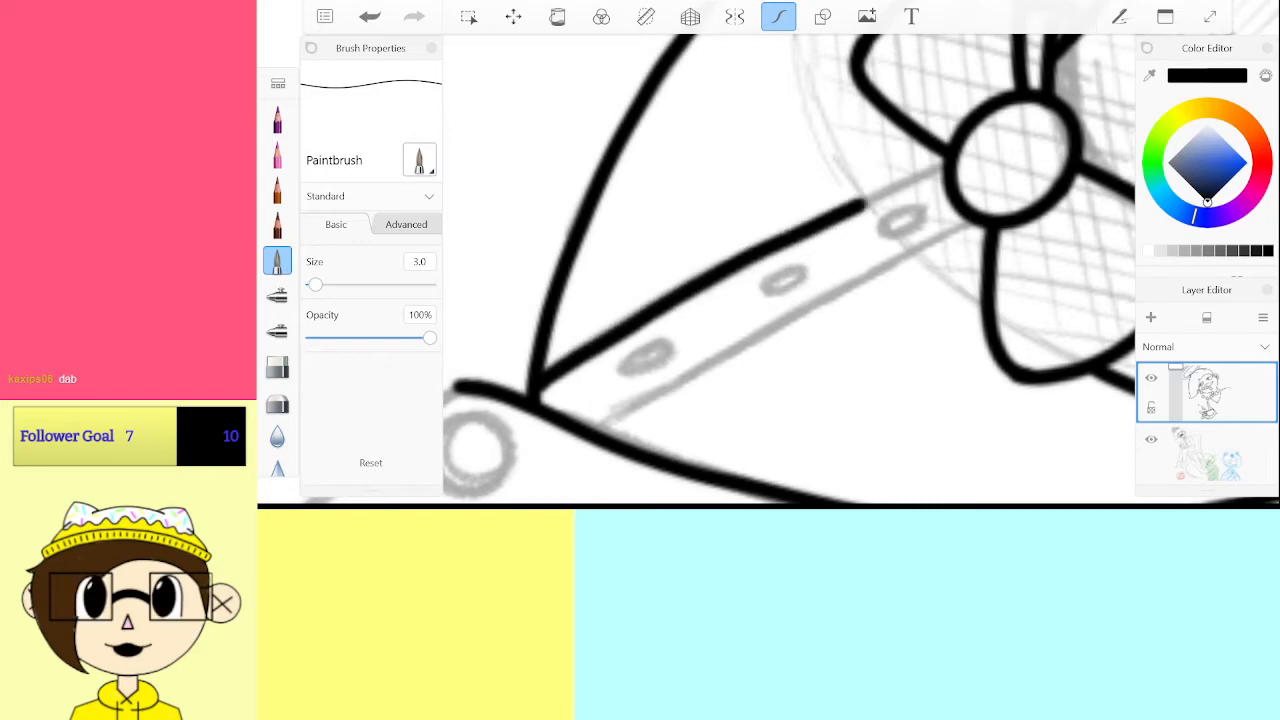
key("ctrl+z")
scroll(789, 268, "up", 1)
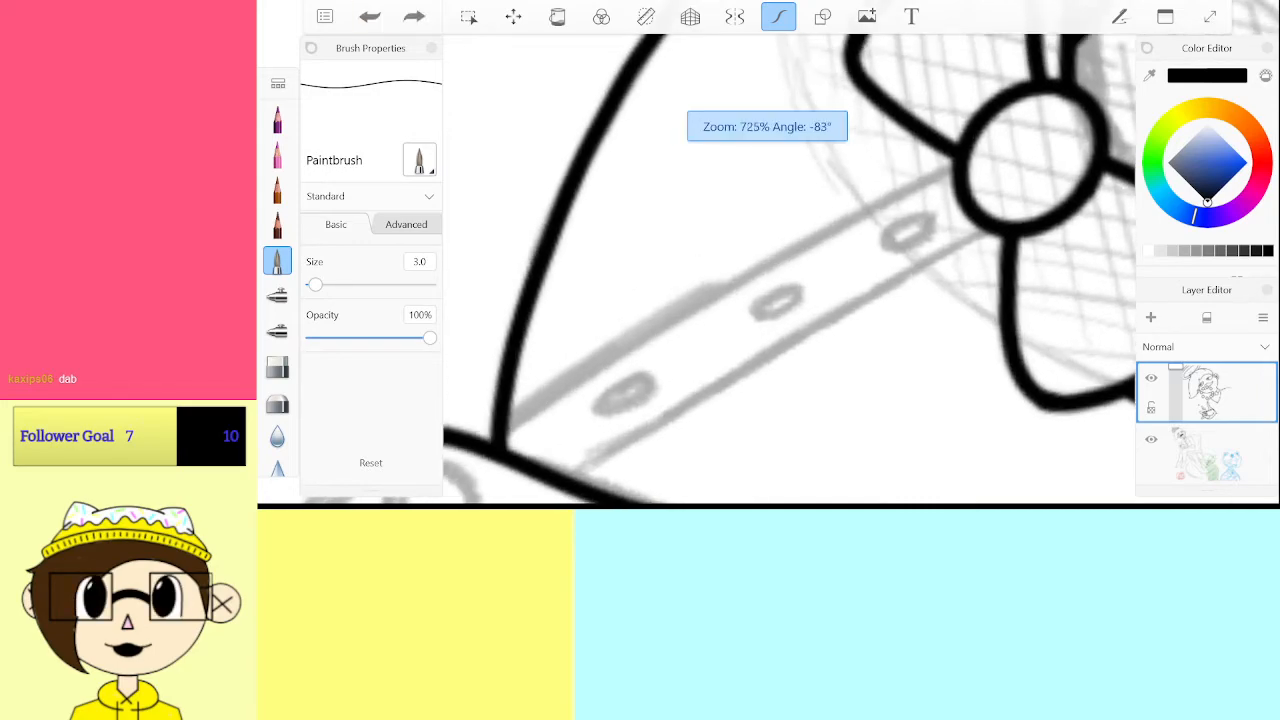
scroll(789, 268, "down", 1)
left_click_drag(558, 440, 594, 425)
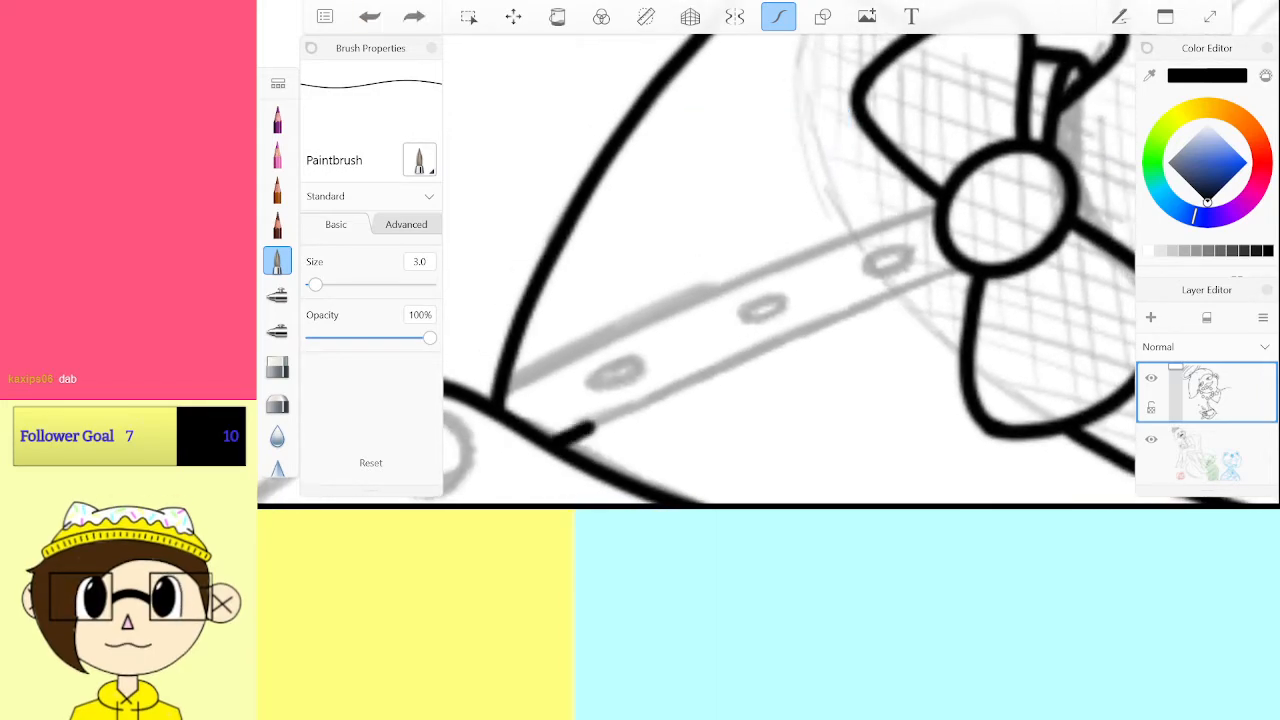
left_click_drag(878, 300, 940, 270)
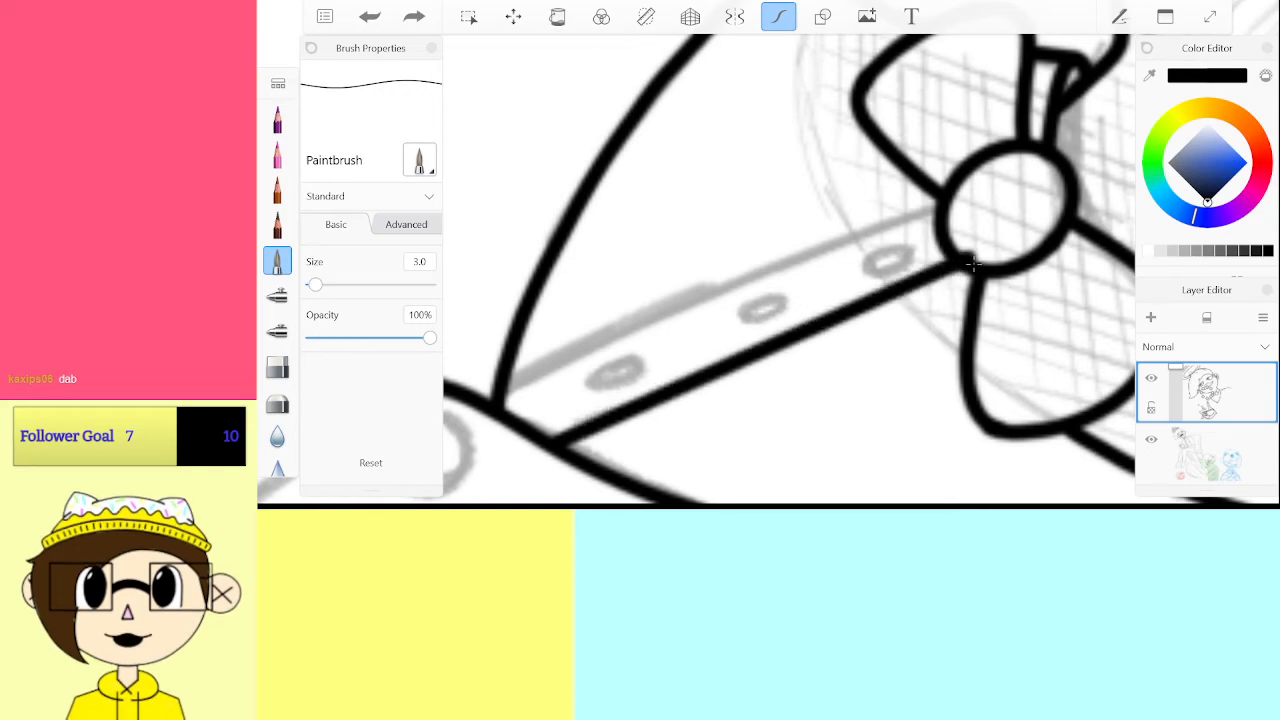
key("ctrl+z")
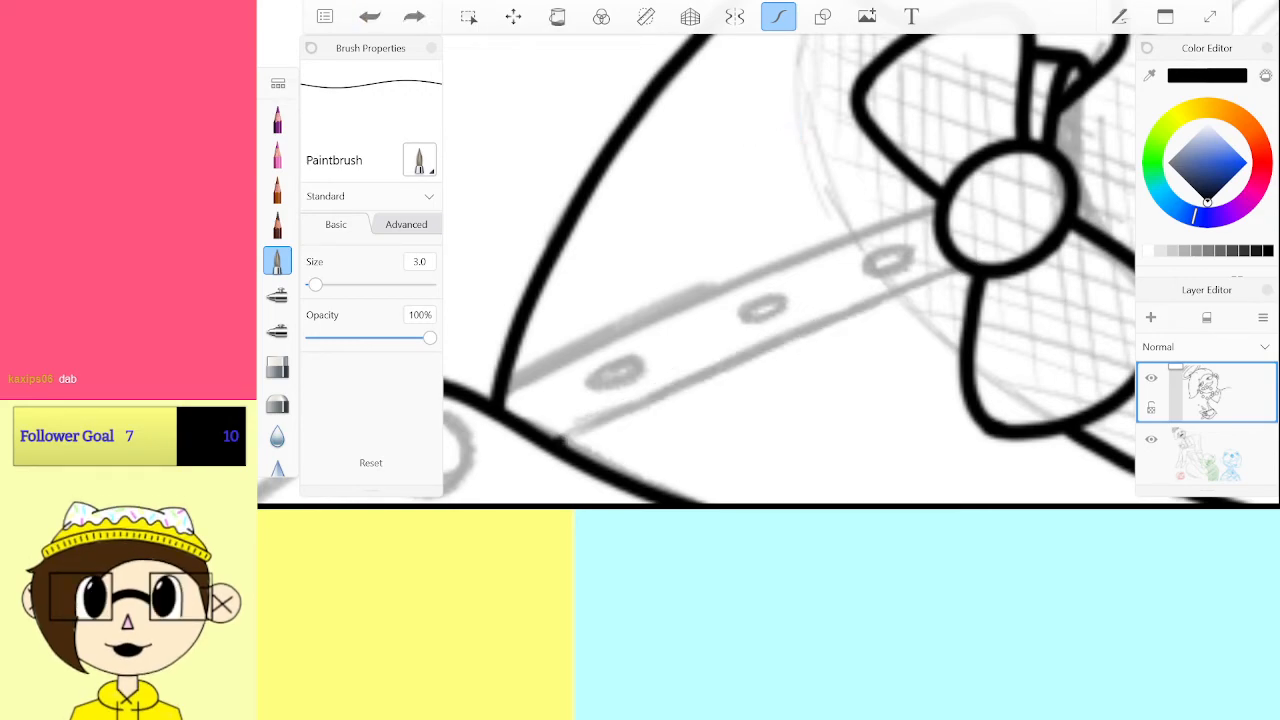
Ink both long edges of the shirt placket from the vest's neckline up to the bow tie's knot
left_click_drag(552, 442, 968, 265)
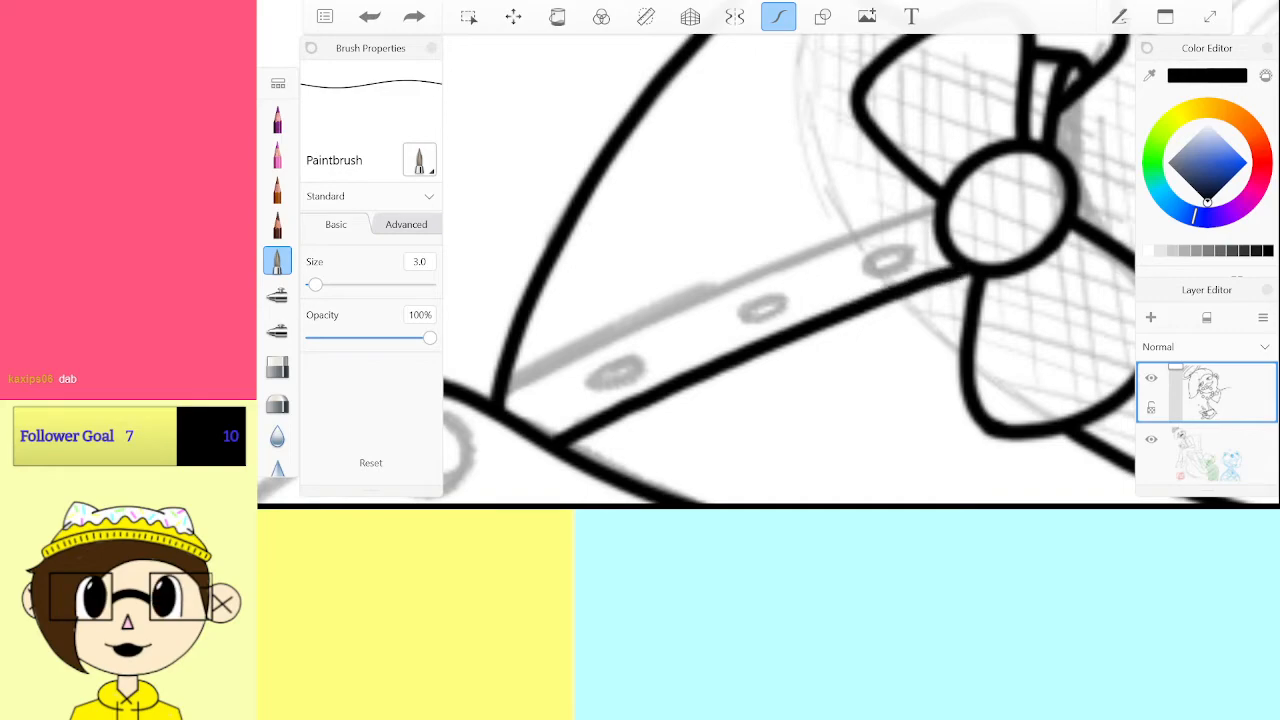
left_click_drag(505, 386, 828, 244)
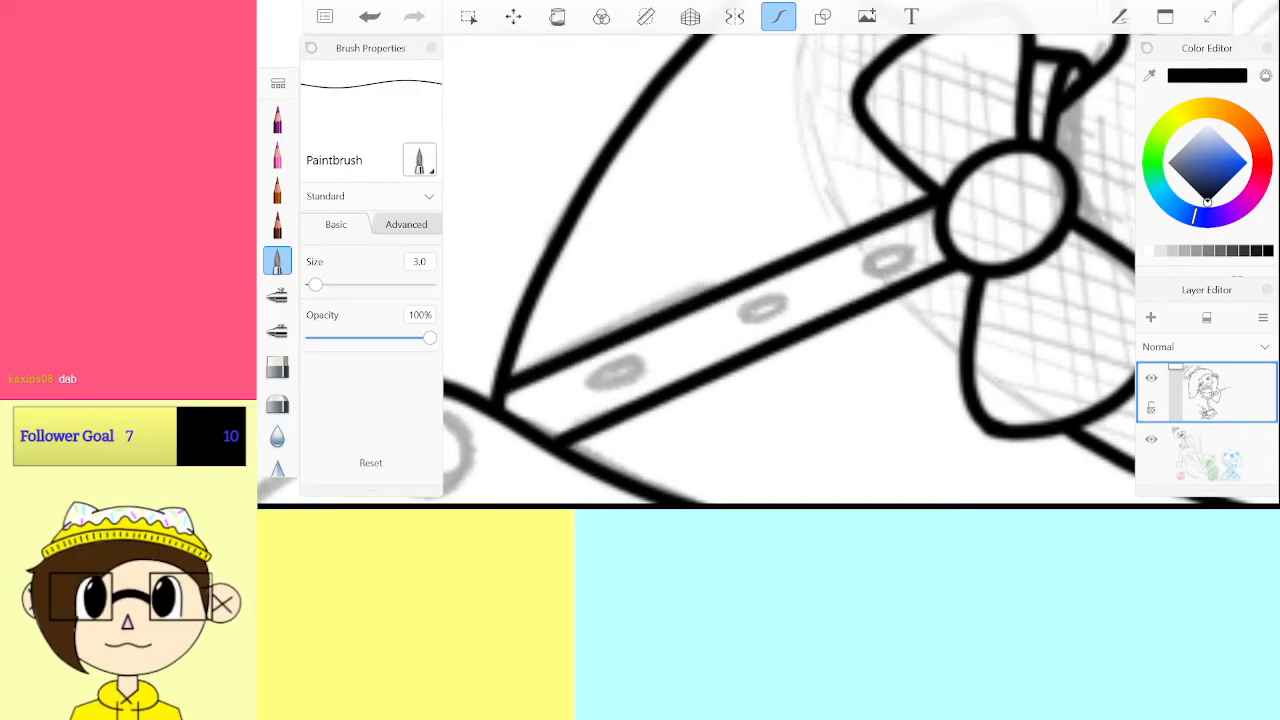
Set the brush size to 2.0 and ink the three small oval buttons along the shirt placket
scroll(860, 265, "up", 5)
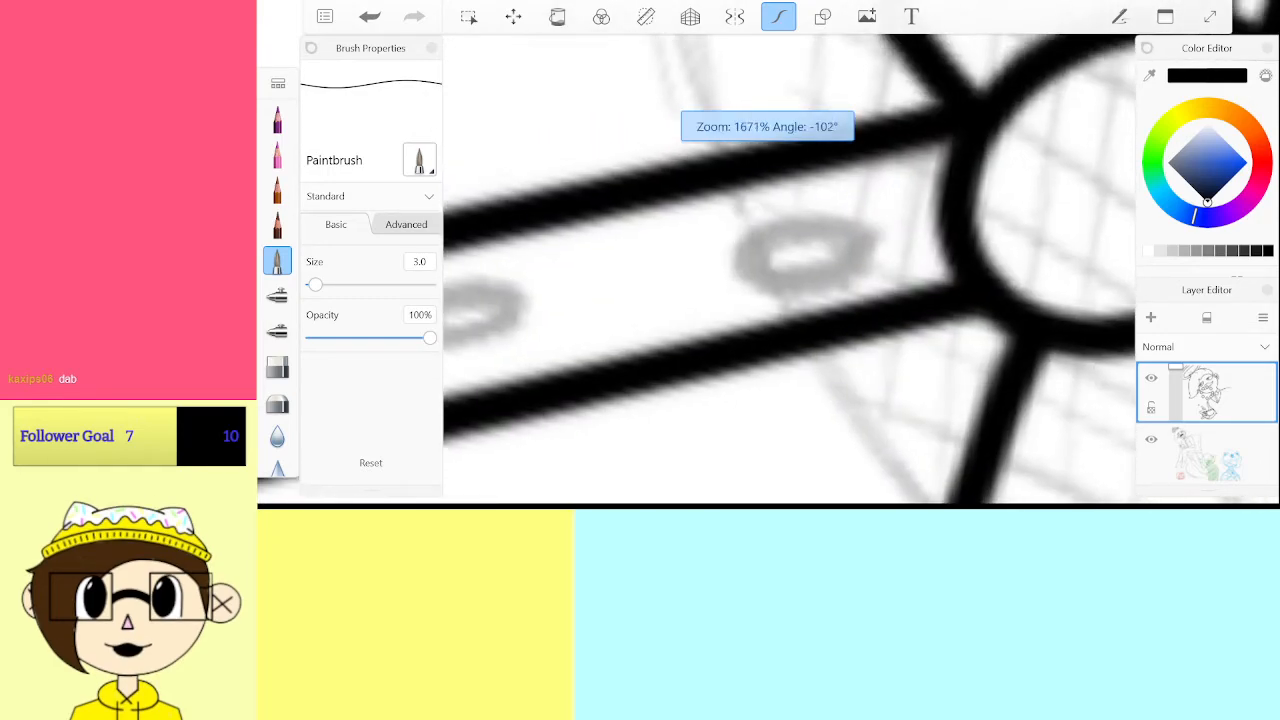
left_click(427, 262)
left_click(516, 364)
left_click(580, 404)
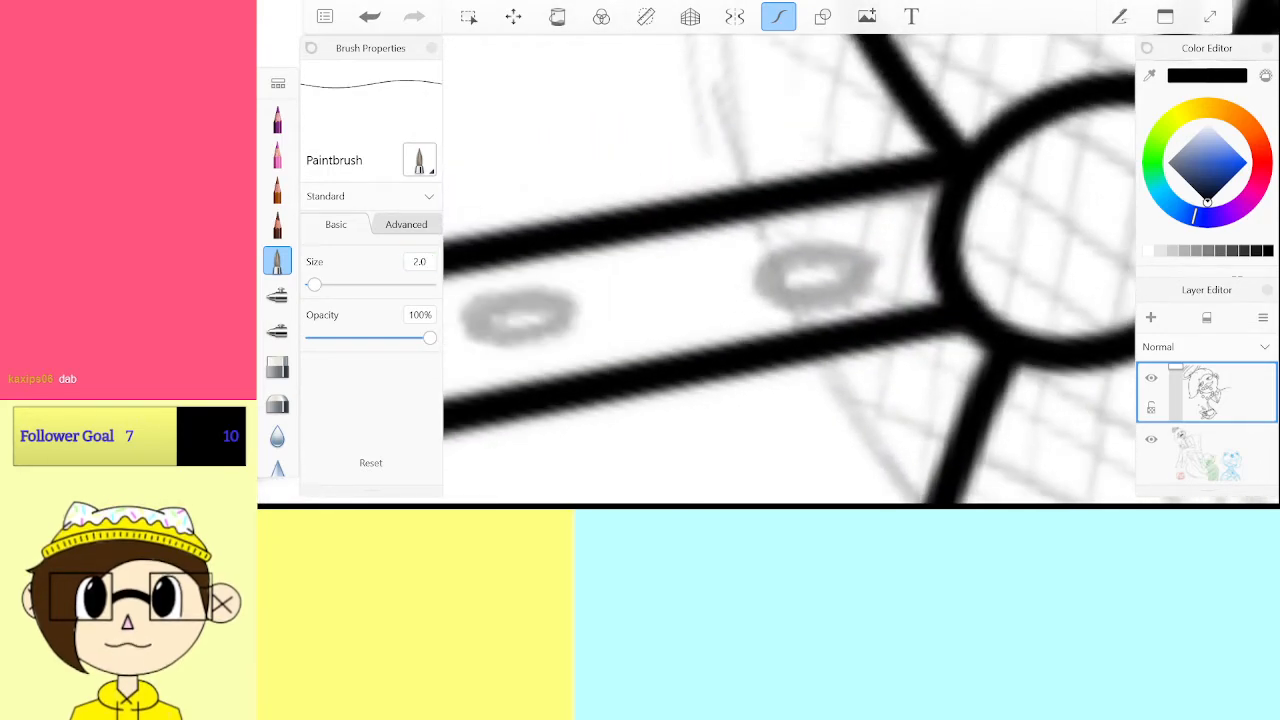
mouse_move(797, 247)
left_mouse_down()
mouse_move(860, 268)
mouse_move(809, 240)
left_mouse_up()
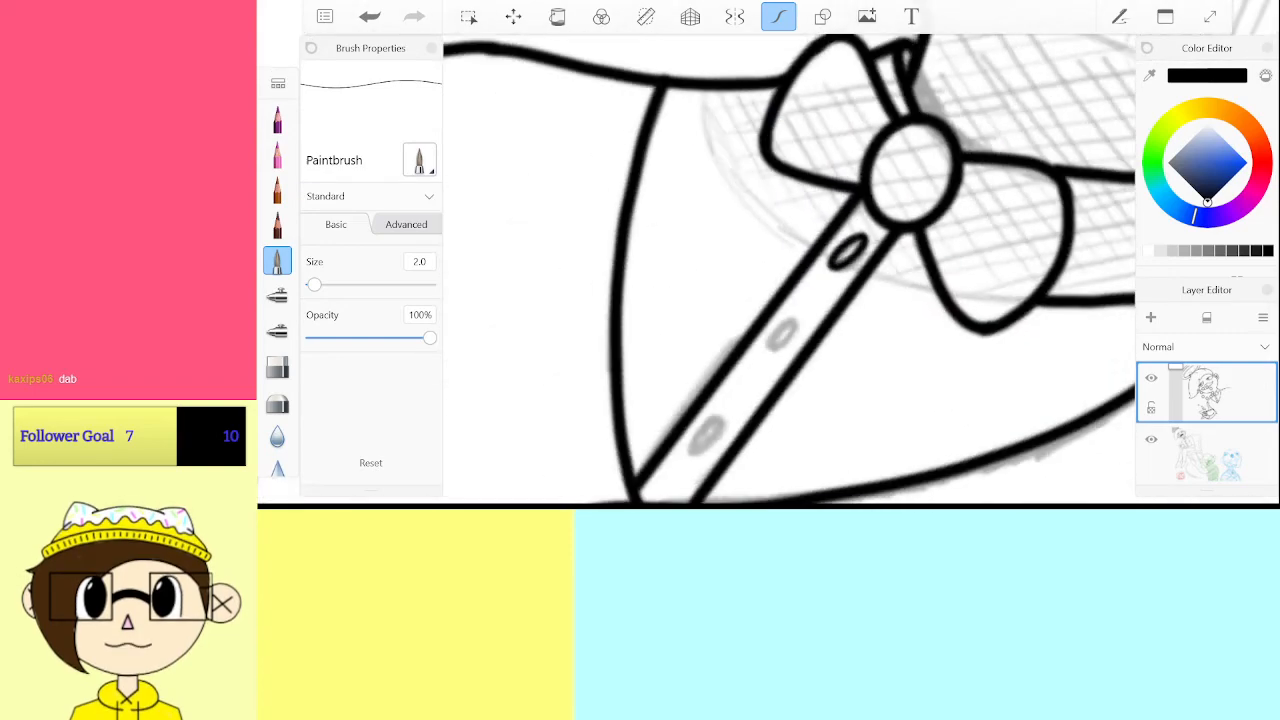
key("ctrl+z")
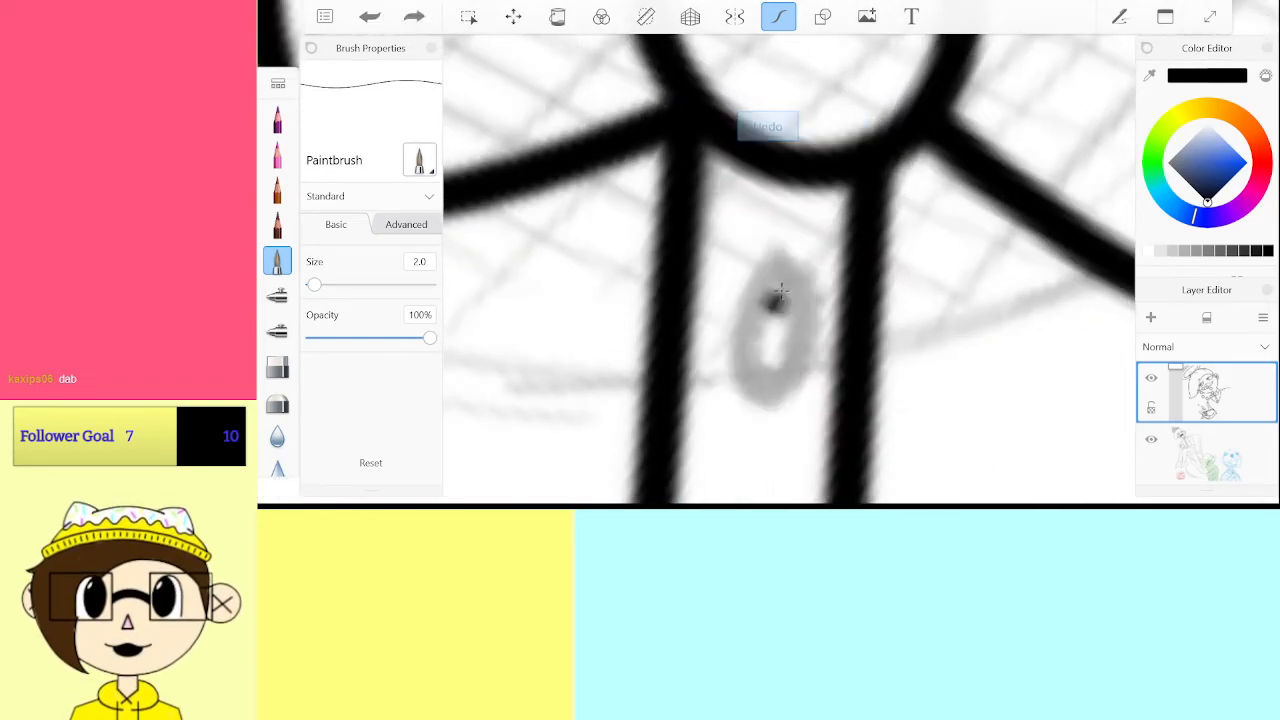
mouse_move(774, 246)
left_mouse_down()
mouse_move(798, 266)
mouse_move(768, 243)
left_mouse_up()
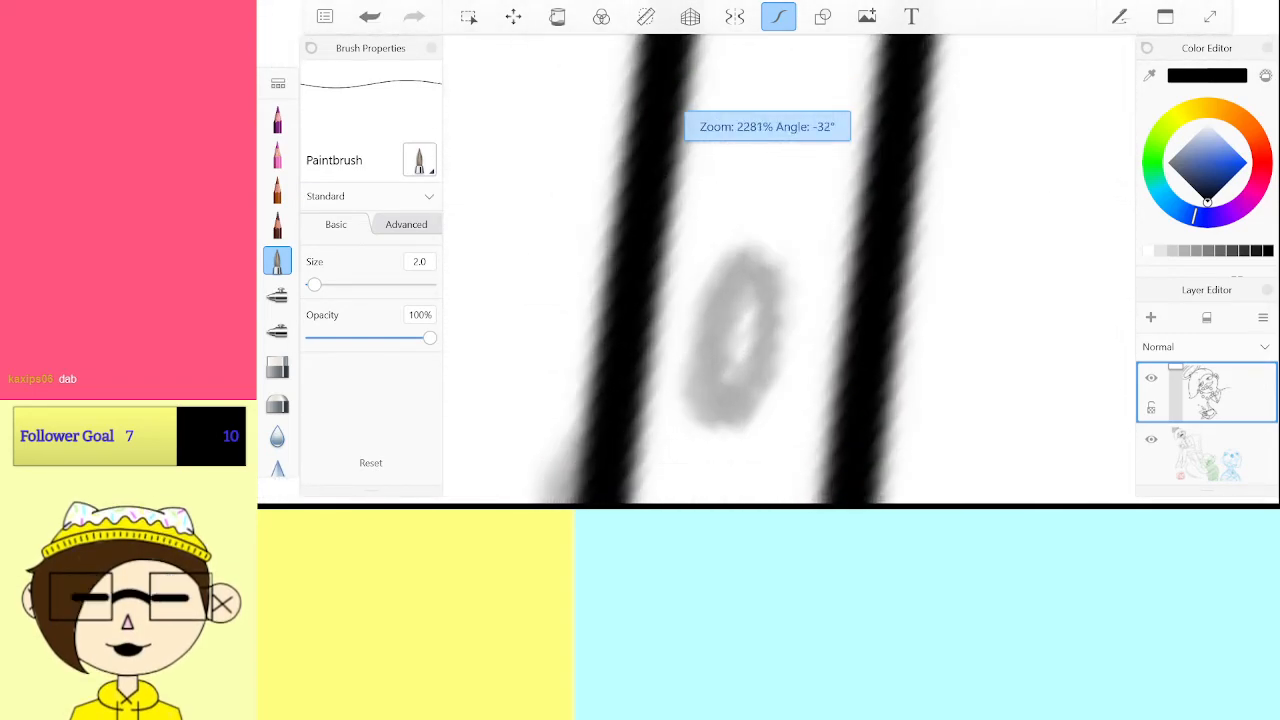
mouse_move(785, 165)
left_mouse_down()
mouse_move(712, 300)
mouse_move(778, 174)
mouse_move(760, 178)
mouse_move(801, 268)
mouse_move(777, 170)
left_mouse_up()
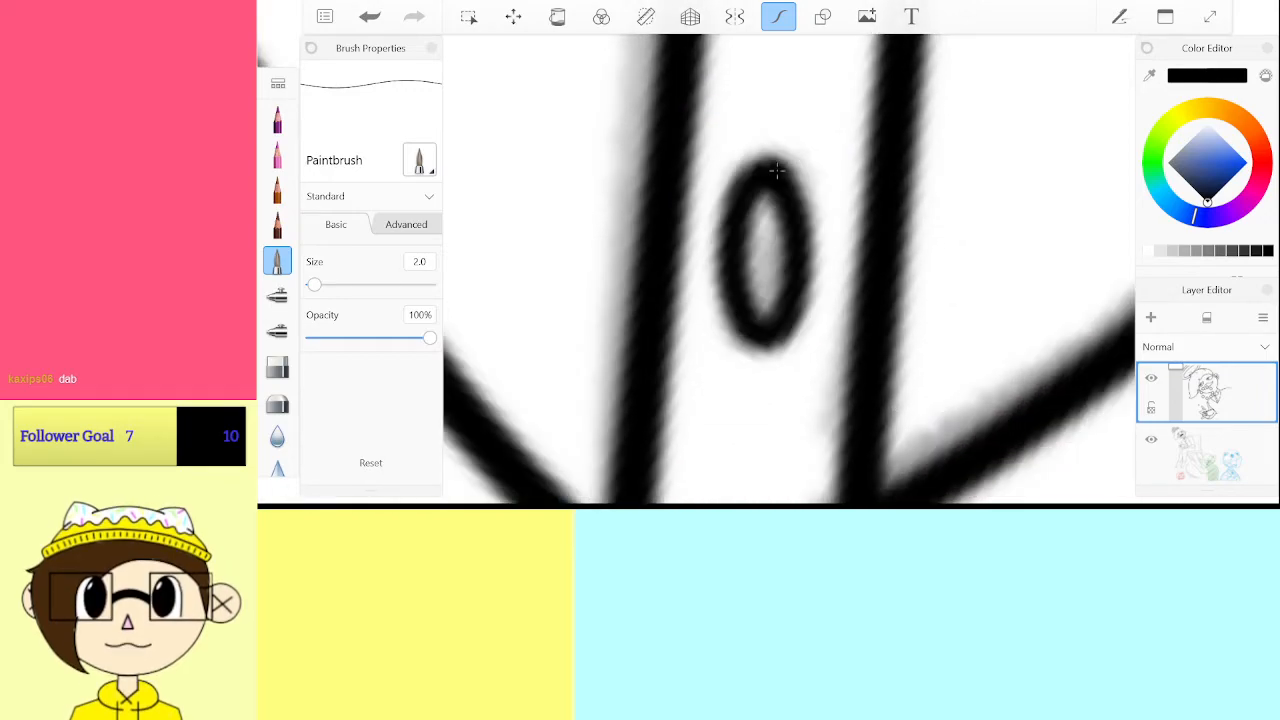
Set the brush size to 3.0 and continue the outer arm outline from the shoulder partway down the upper arm
scroll(789, 268, "down", 10)
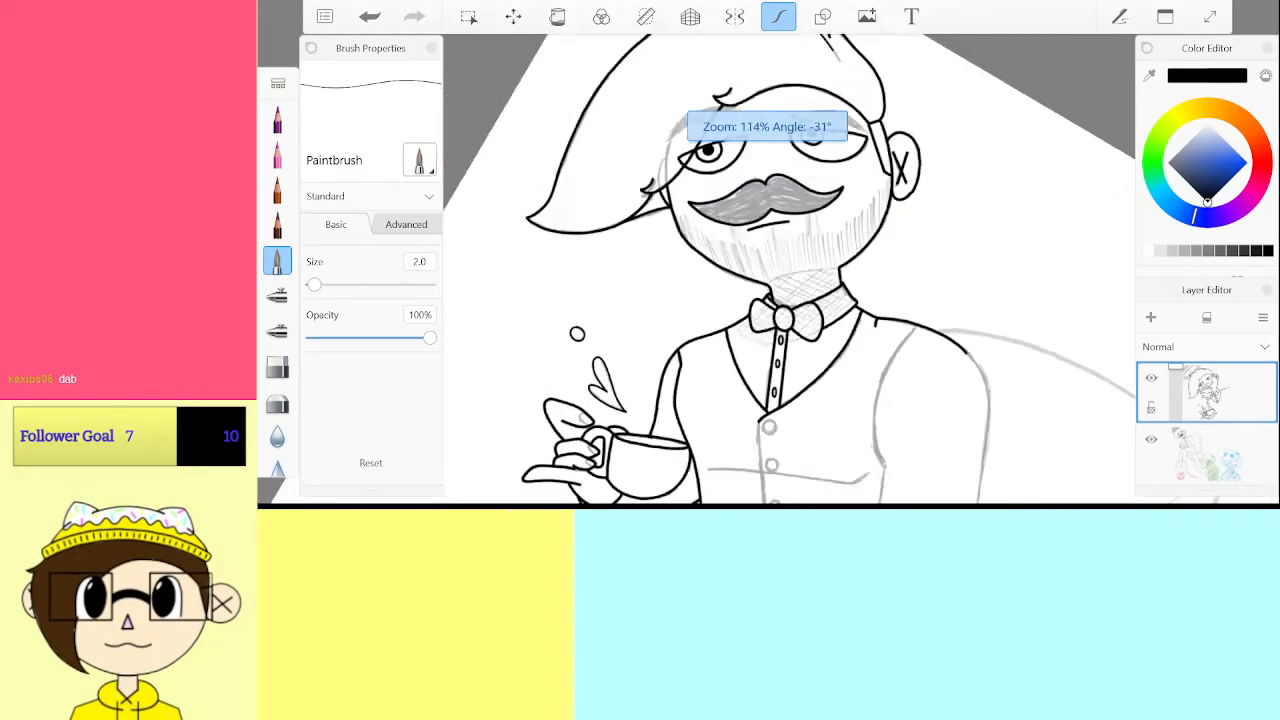
left_click(419, 261)
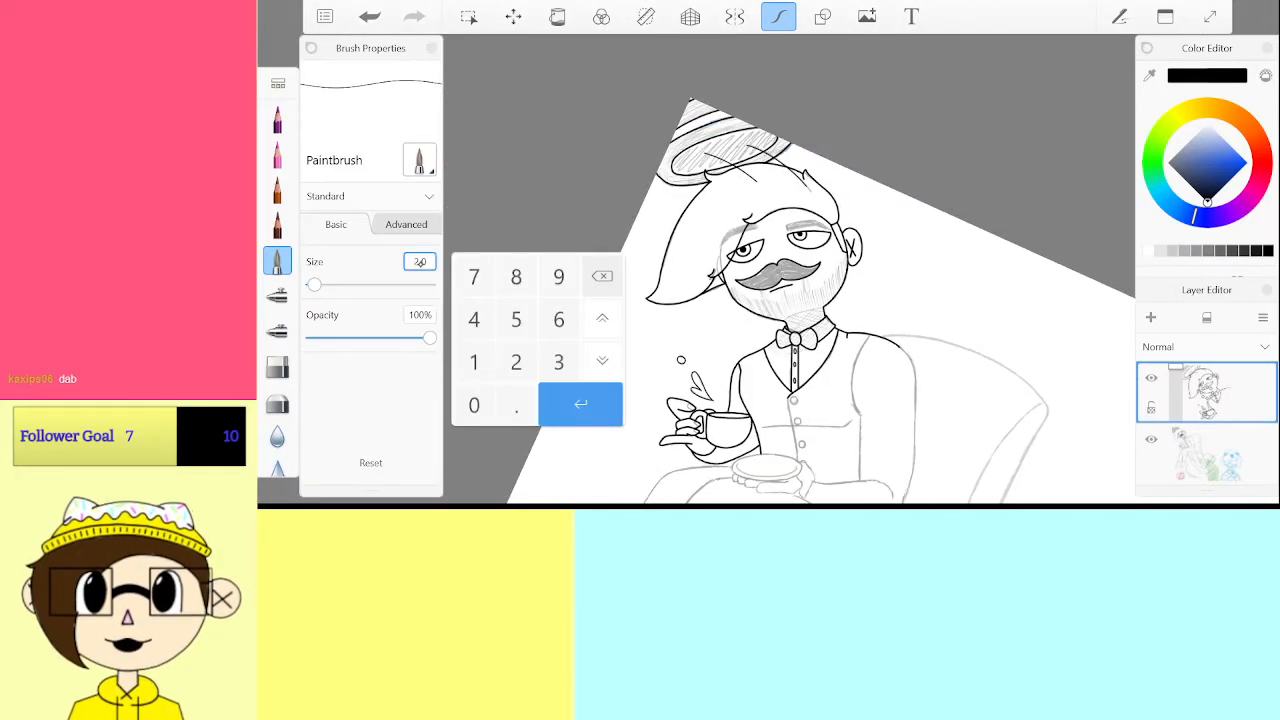
left_click(558, 361)
left_click(580, 403)
scroll(790, 270, "up", 10)
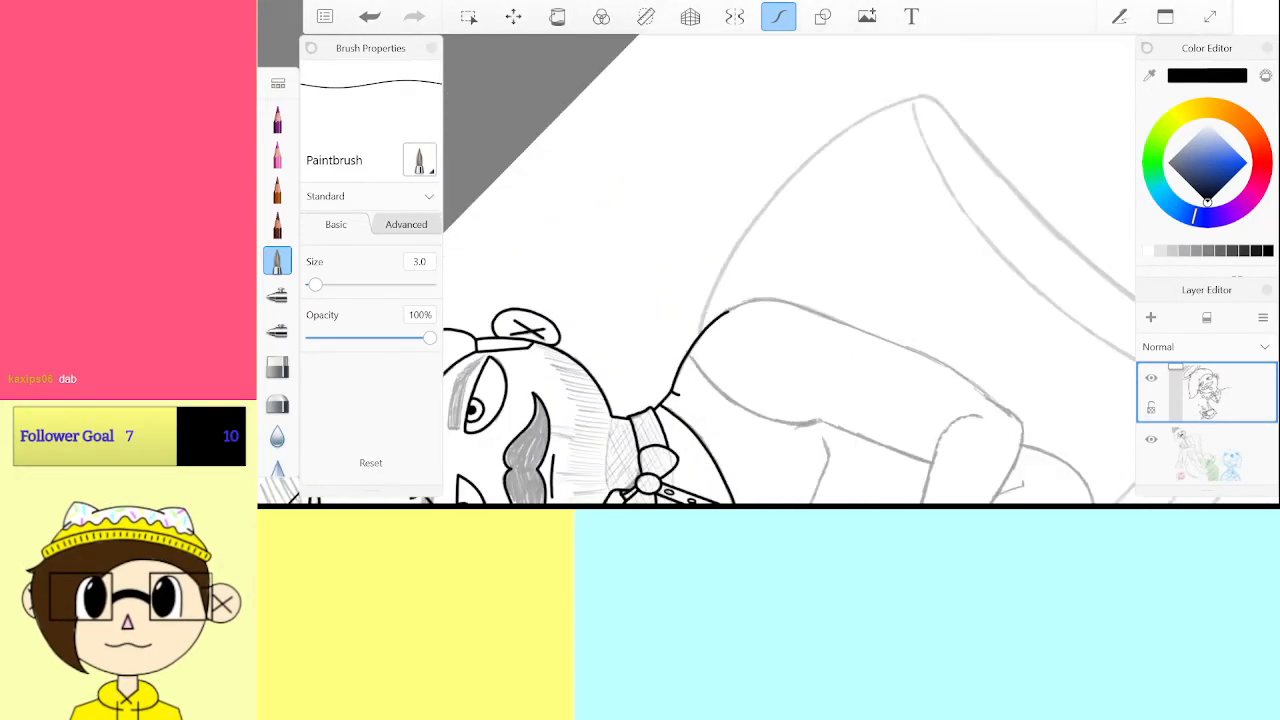
scroll(790, 270, "up", 5)
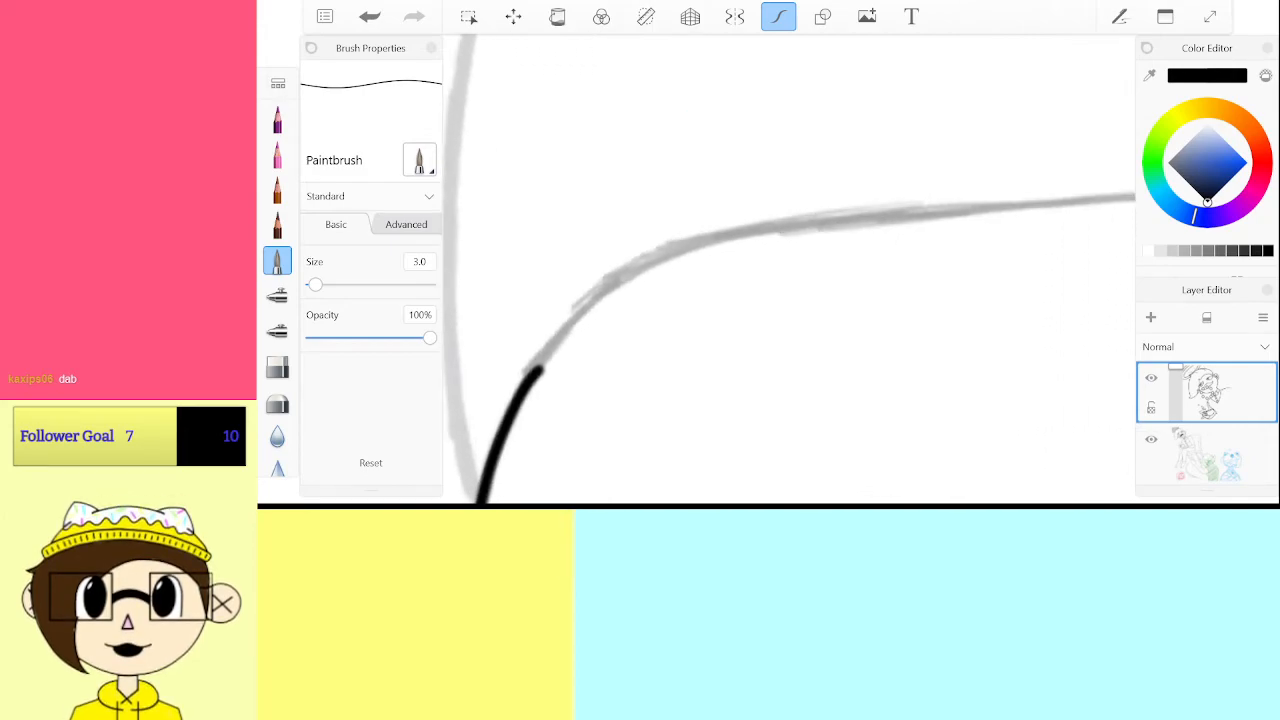
left_click_drag(538, 369, 551, 352)
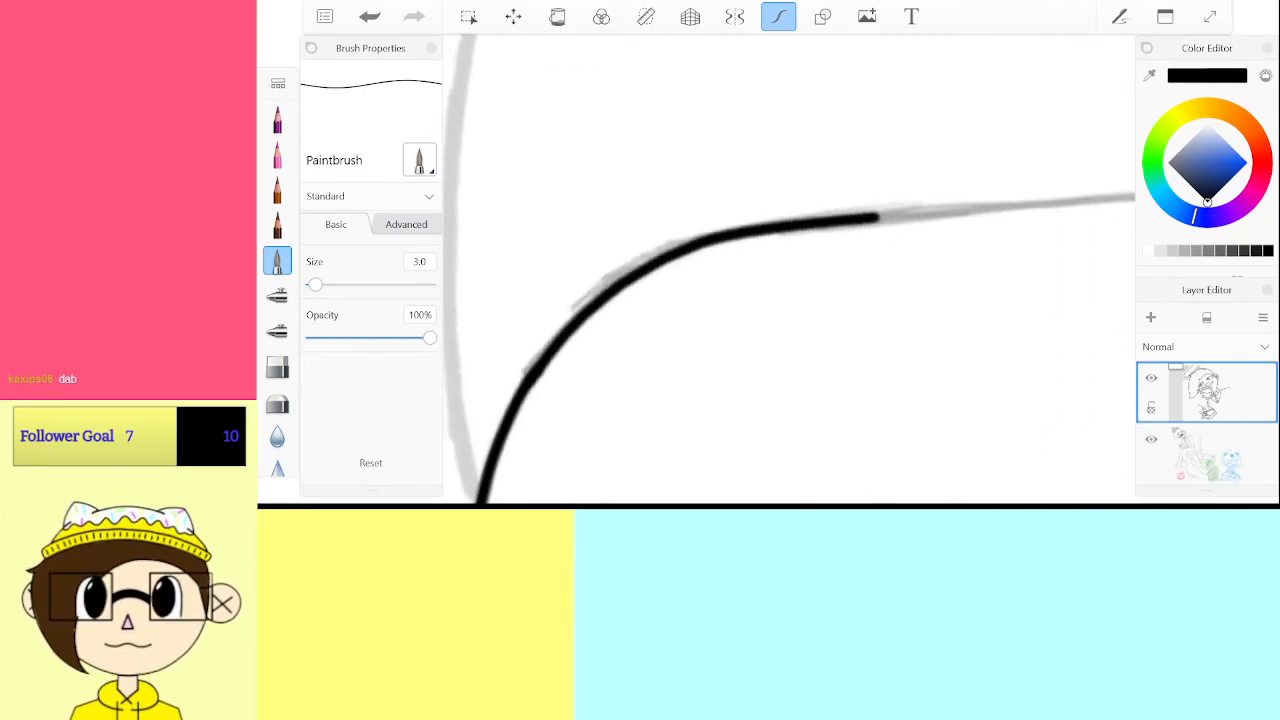
Ink the vest's curved armhole line from the shoulder outline down to the armpit corner
scroll(790, 270, "down", 8)
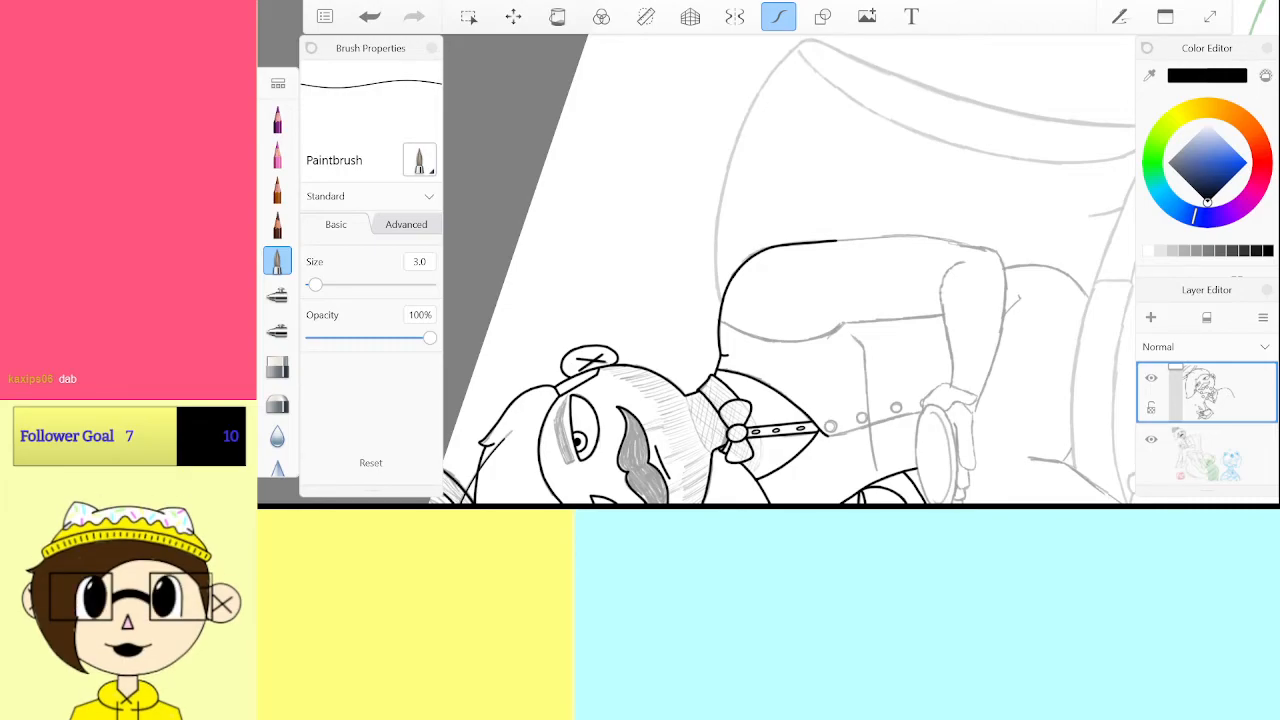
scroll(790, 270, "up", 5)
scroll(790, 270, "down", 8)
scroll(790, 270, "up", 4)
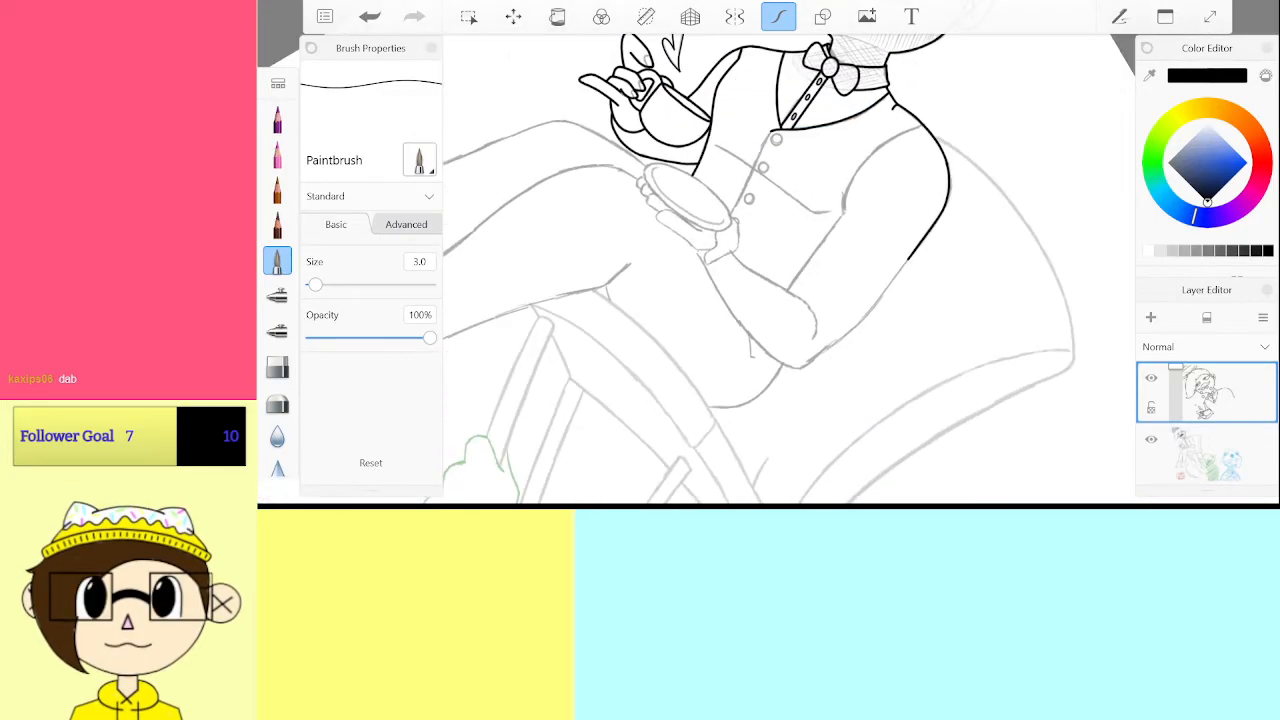
scroll(790, 270, "up", 6)
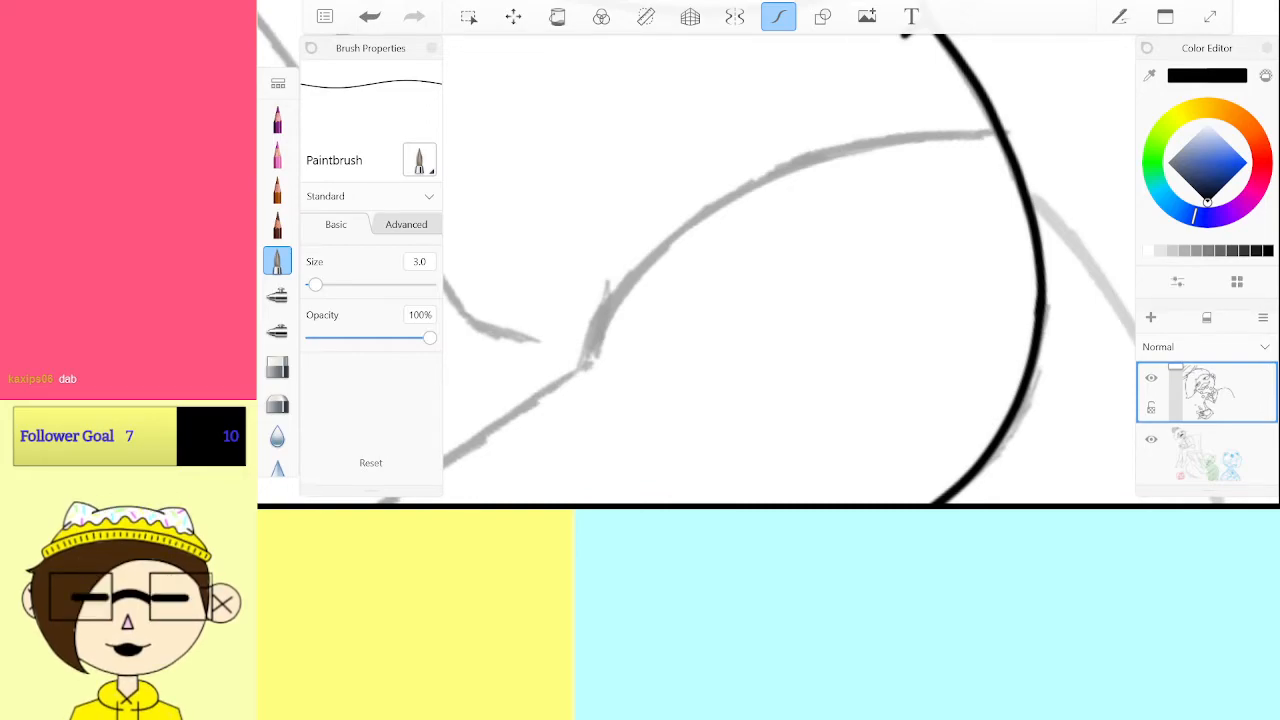
scroll(790, 270, "up", 3)
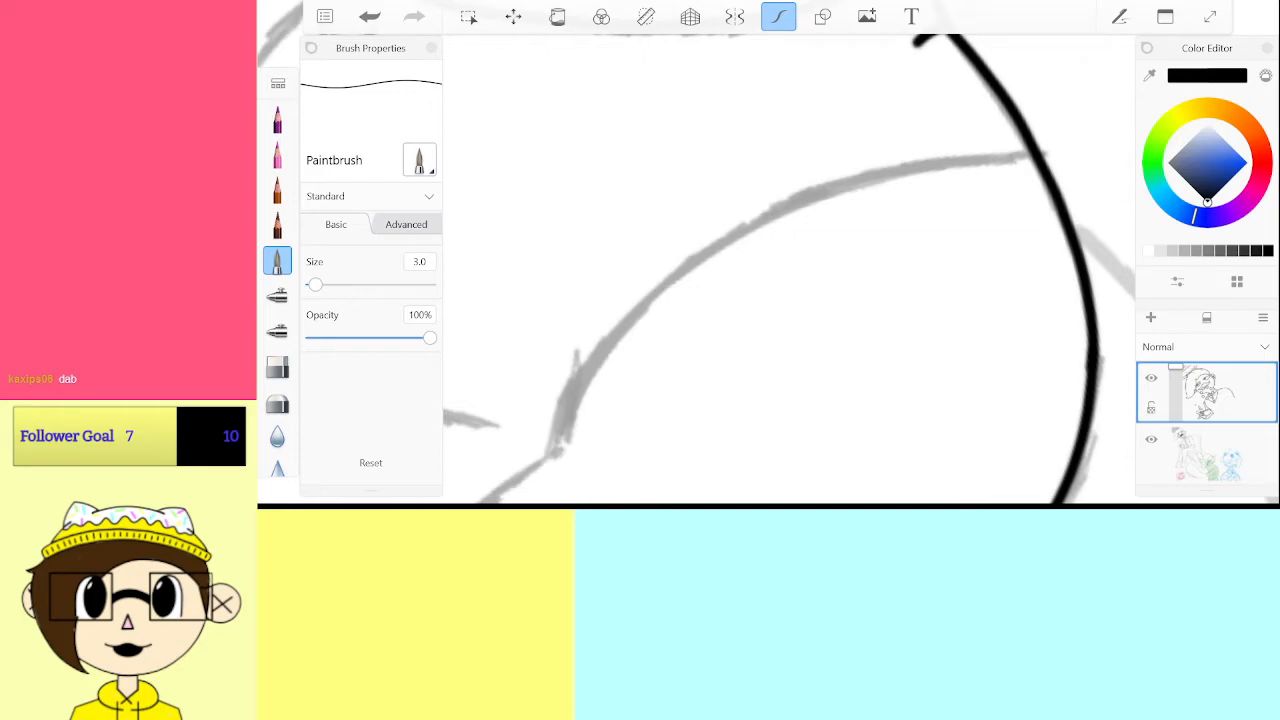
mouse_move(560, 443)
left_mouse_down()
mouse_move(693, 262)
mouse_move(1033, 163)
left_mouse_up()
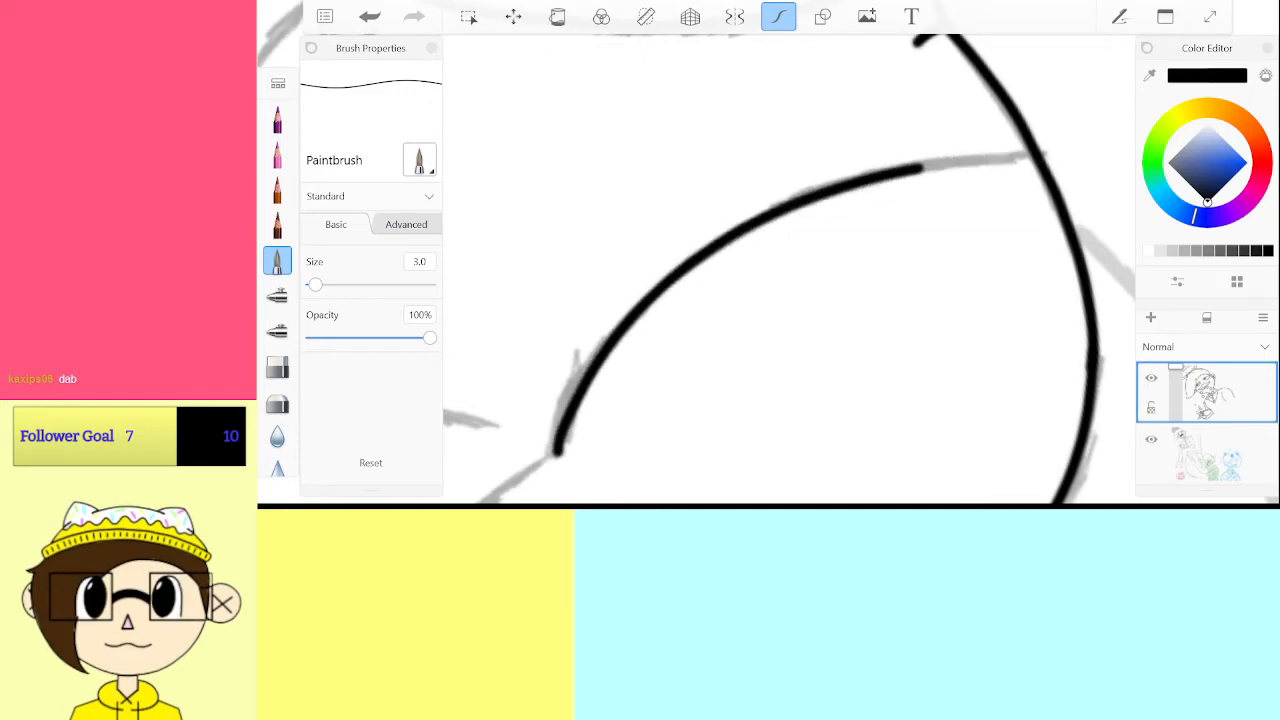
key("ctrl+z")
mouse_move(1035, 155)
left_mouse_down()
mouse_move(903, 167)
mouse_move(805, 196)
left_mouse_up()
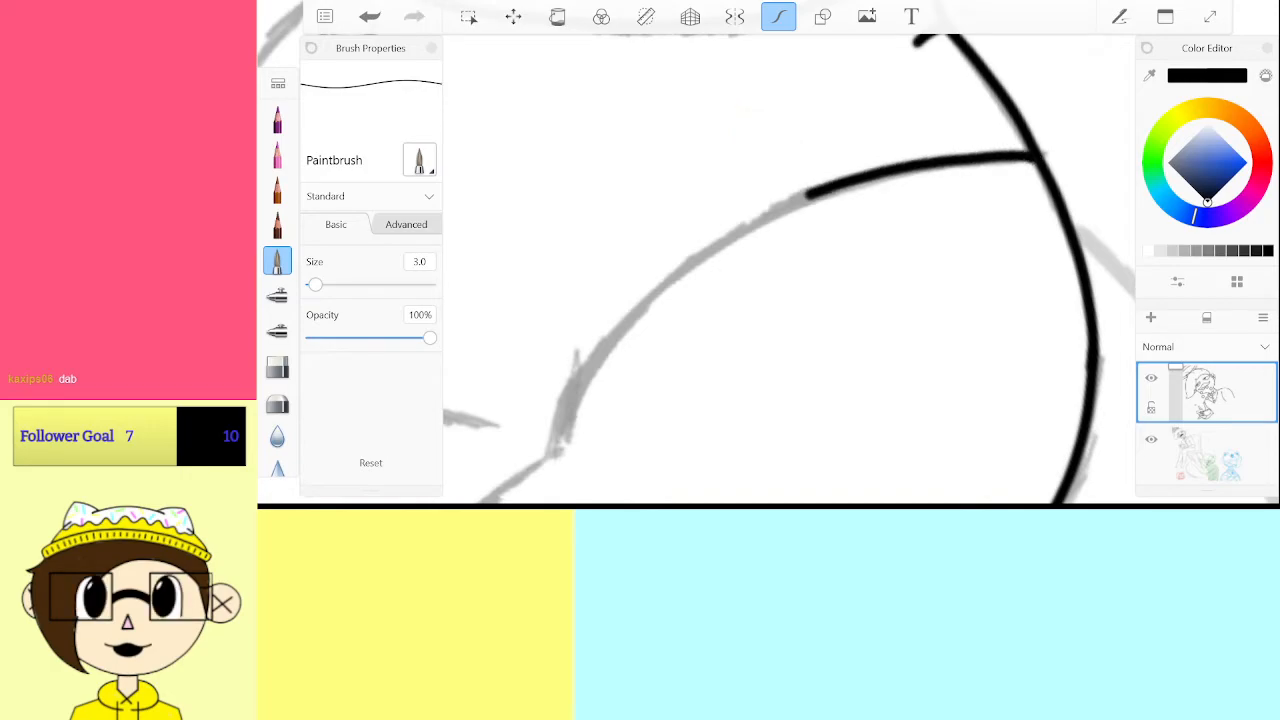
left_click_drag(625, 325, 550, 452)
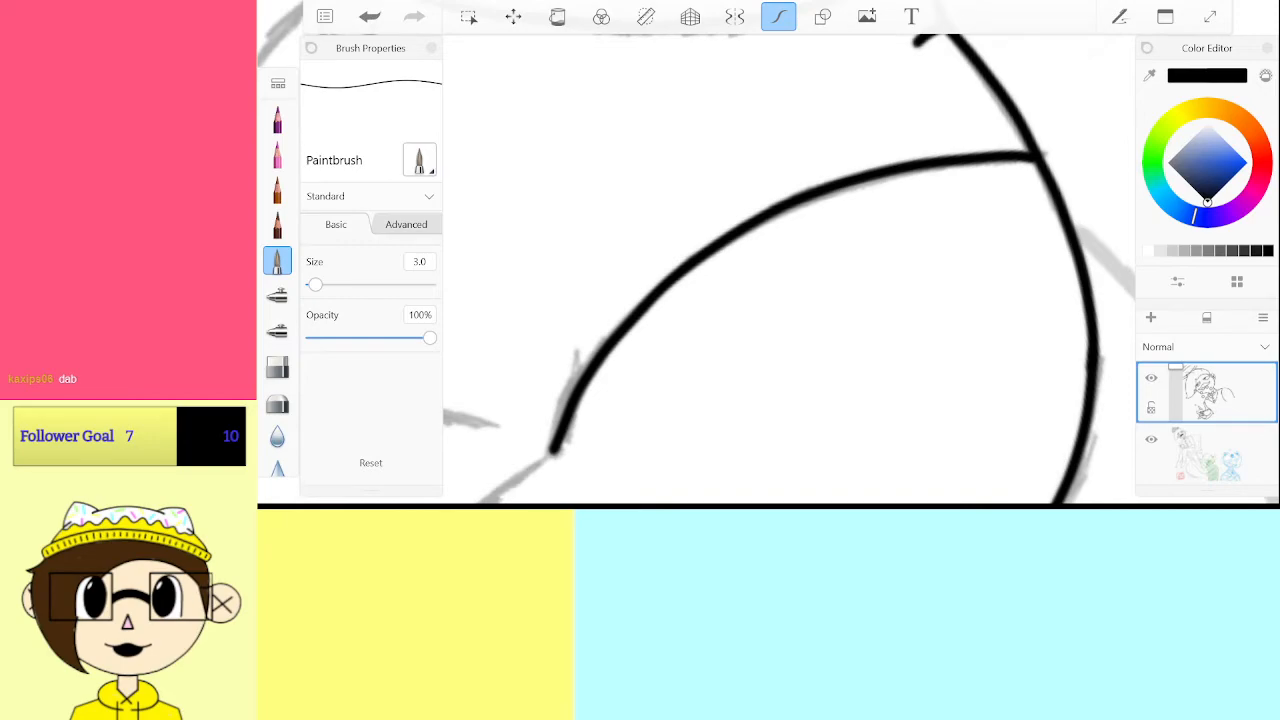
Ink the bent seam line across the vest's front, from near the armhole past the button edge
scroll(790, 270, "down", 5)
scroll(790, 270, "up", 4)
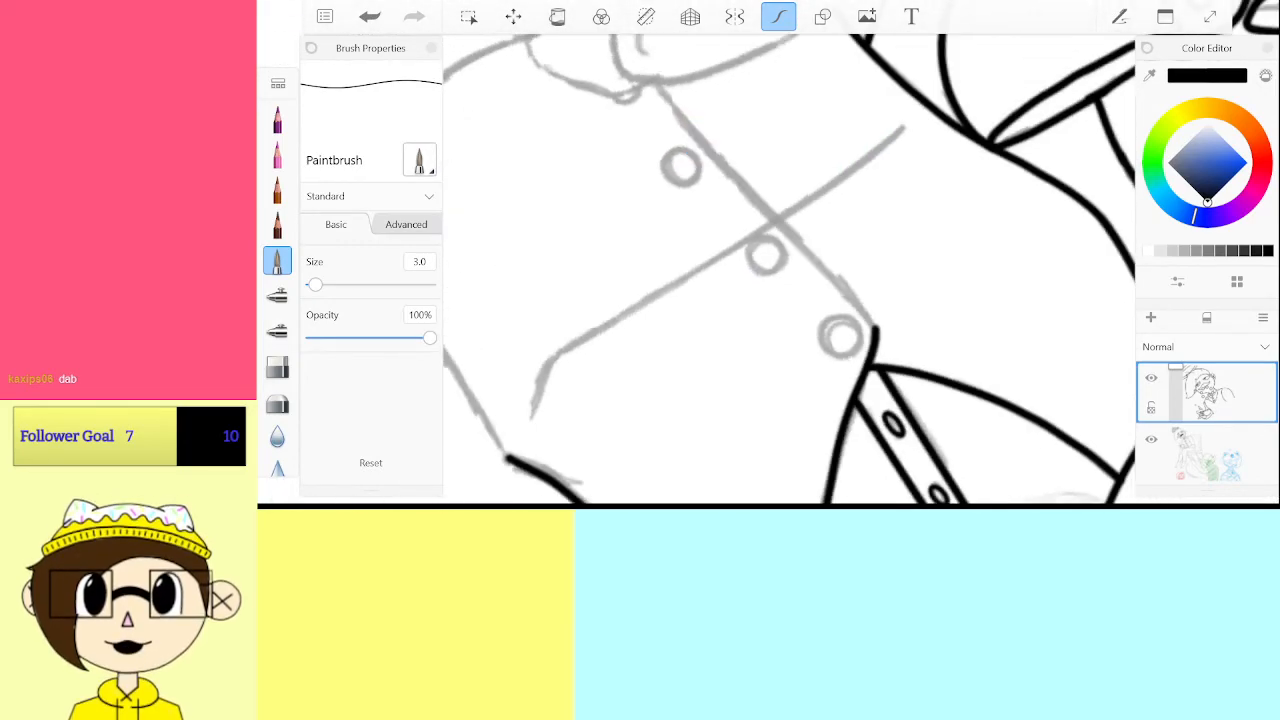
scroll(790, 270, "up", 1)
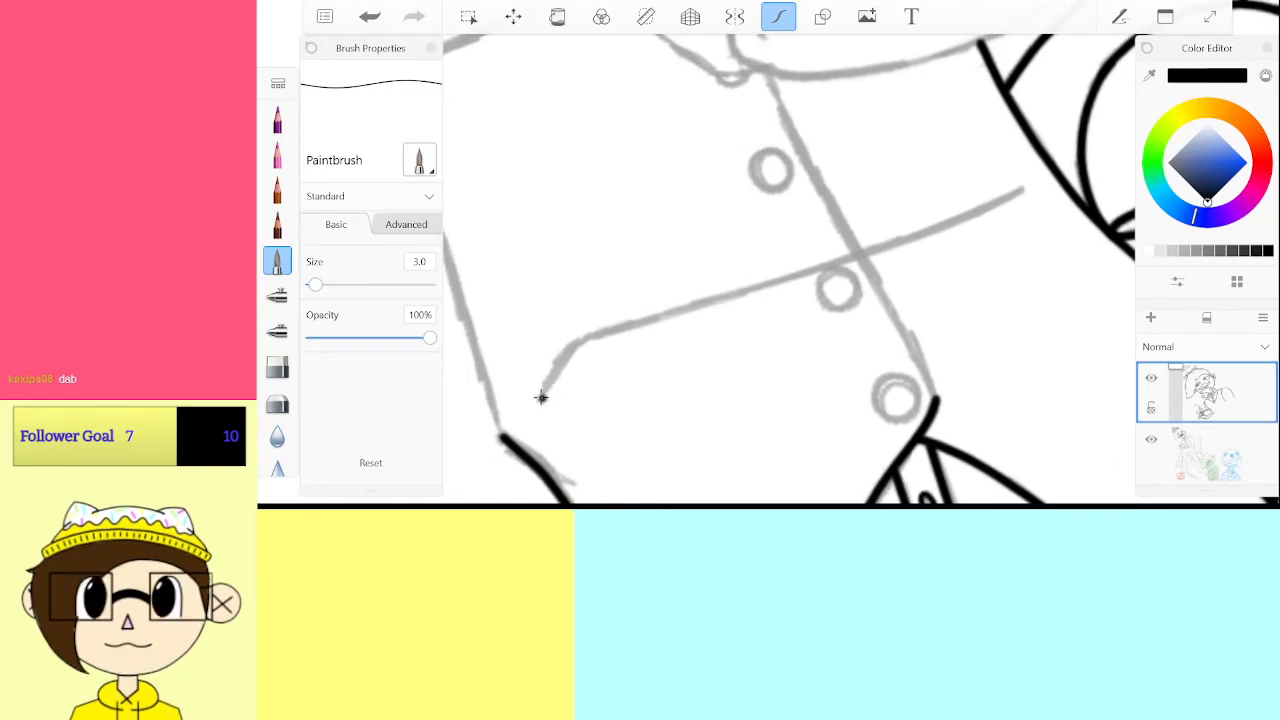
left_click_drag(537, 402, 571, 358)
key("ctrl+z")
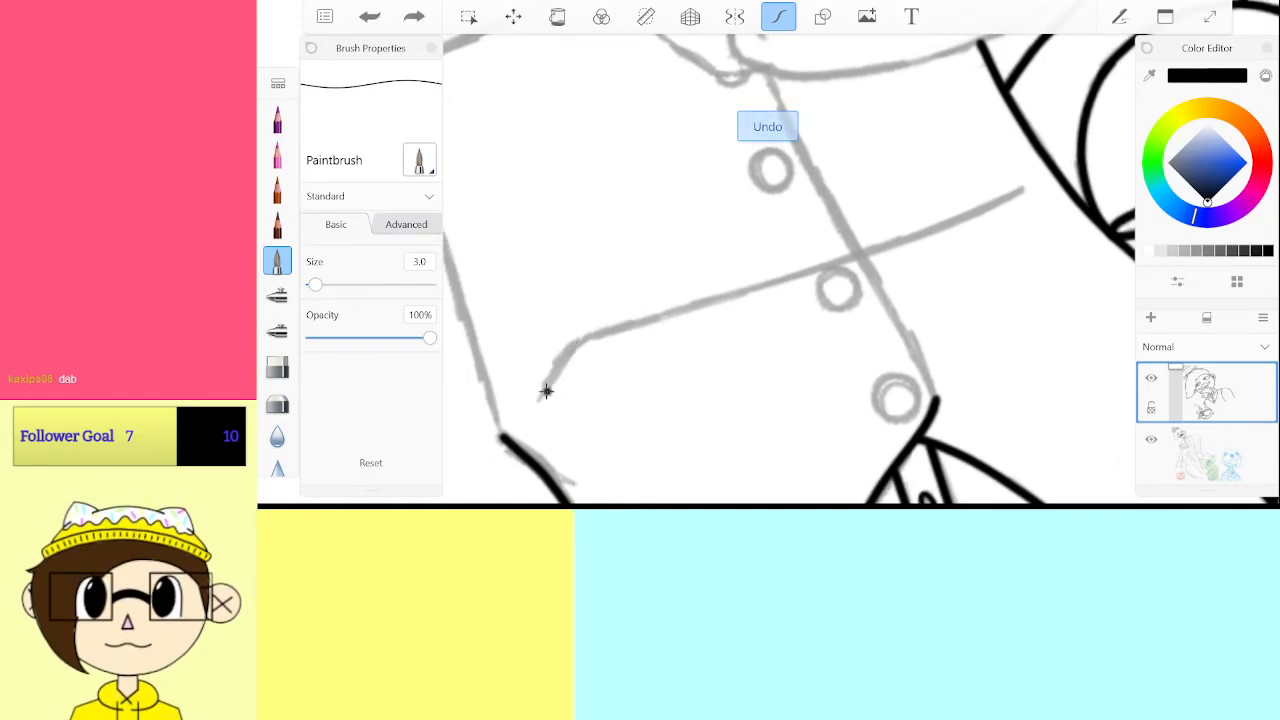
left_click_drag(585, 340, 740, 290)
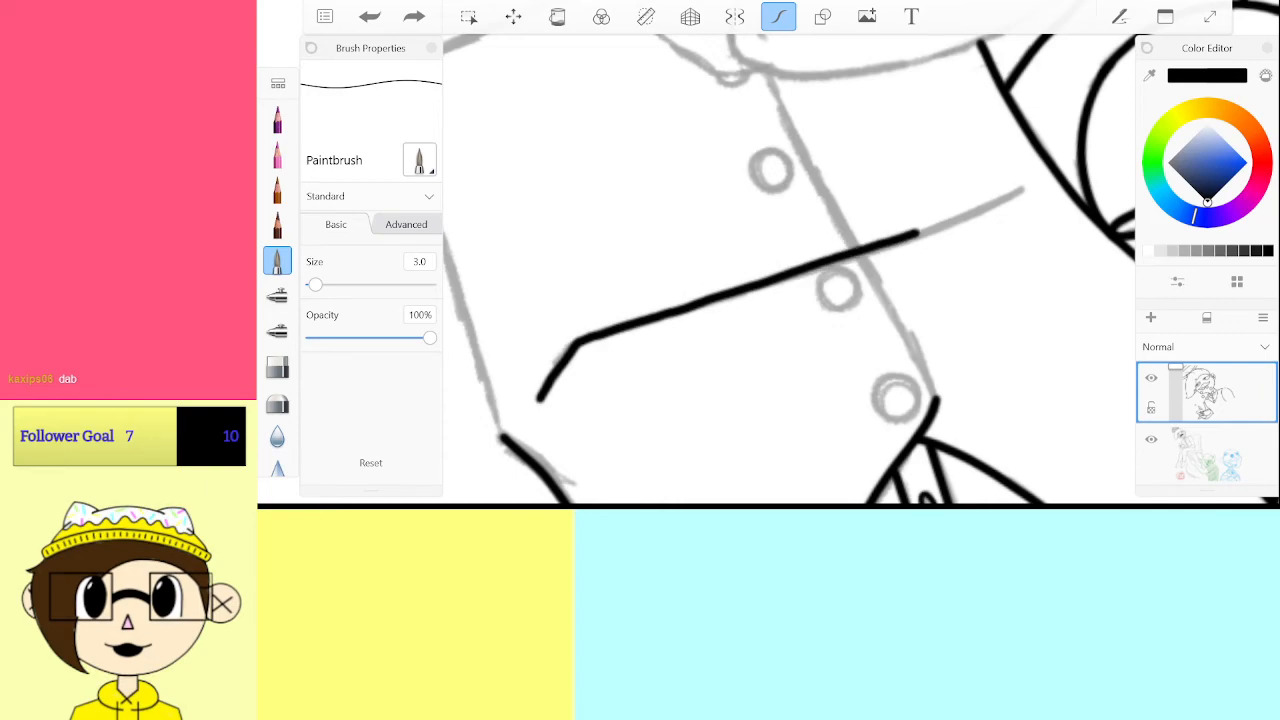
Ink the vest's front opening edge from the saucer's rim up to the point of the V-neckline
scroll(789, 269, "down", 3)
scroll(789, 269, "up", 3)
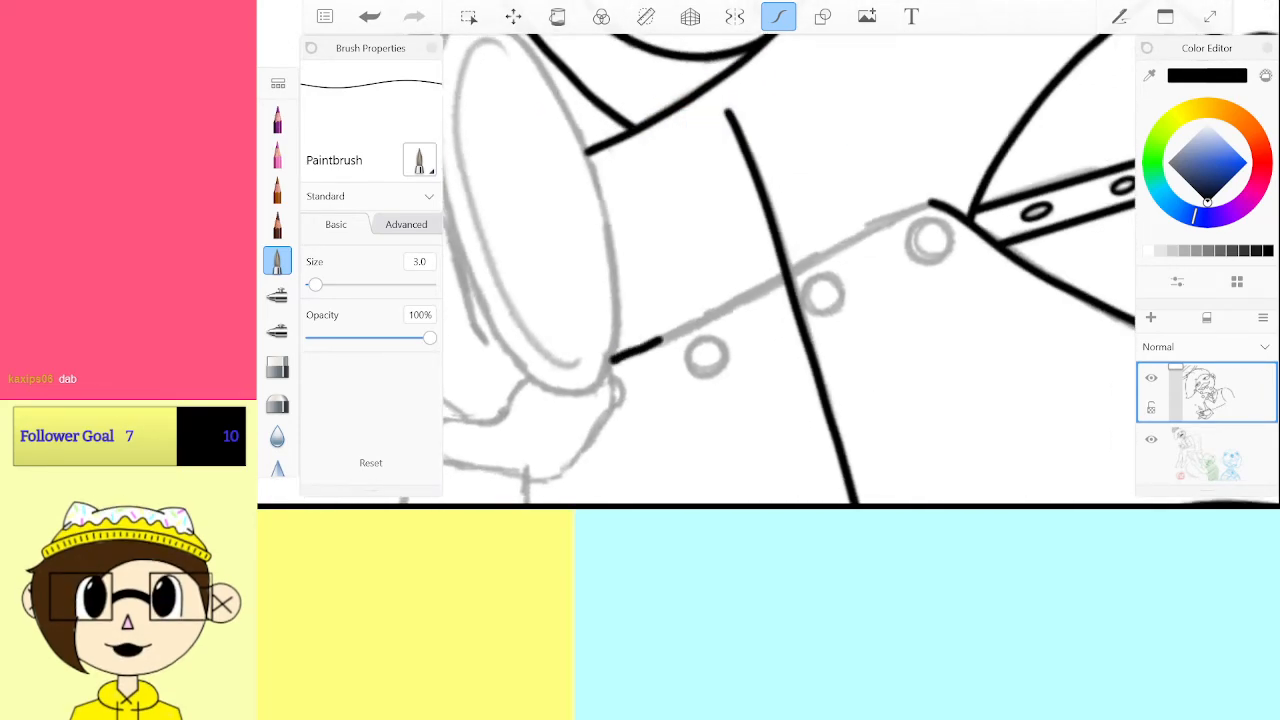
left_click_drag(892, 220, 932, 203)
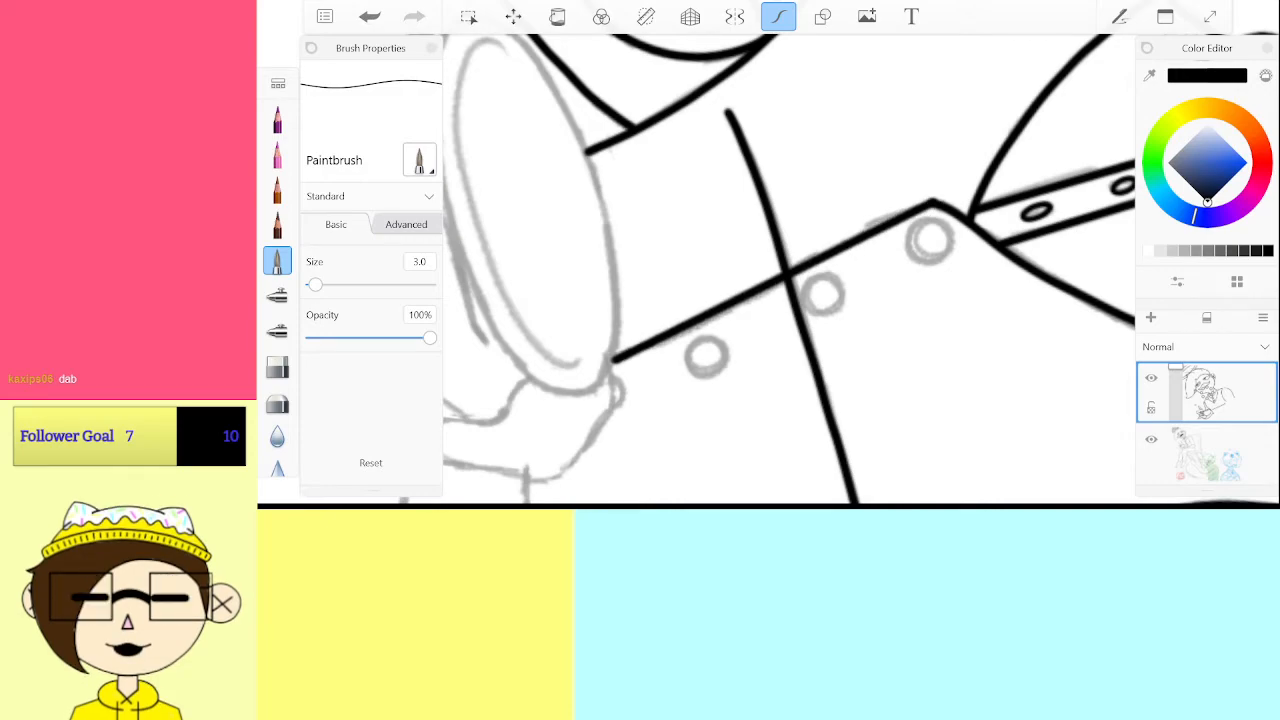
Ink round outlines over the upper two sketched buttons on the vest front, just below the V-neckline
scroll(789, 269, "down", 1)
scroll(810, 190, "up", 5)
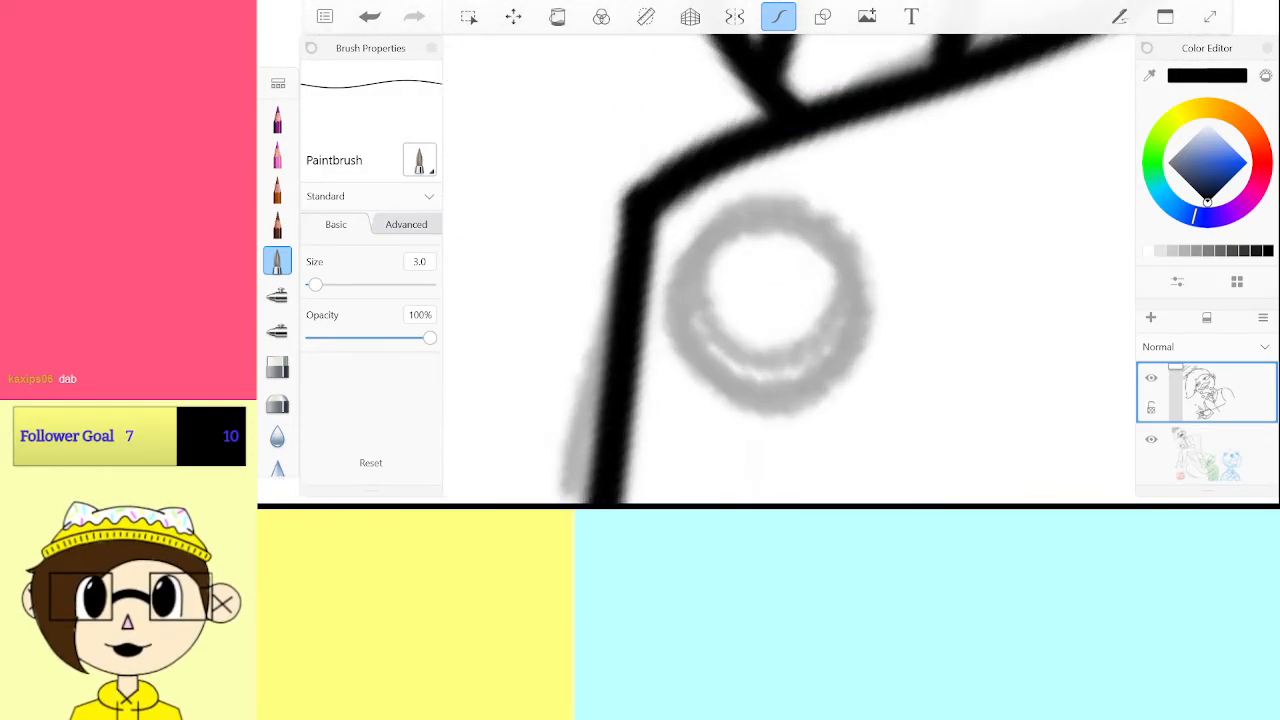
mouse_move(826, 249)
left_mouse_down()
mouse_move(767, 212)
mouse_move(793, 405)
mouse_move(819, 232)
mouse_move(713, 232)
mouse_move(697, 368)
mouse_move(846, 362)
mouse_move(787, 210)
left_mouse_up()
key("ctrl+z")
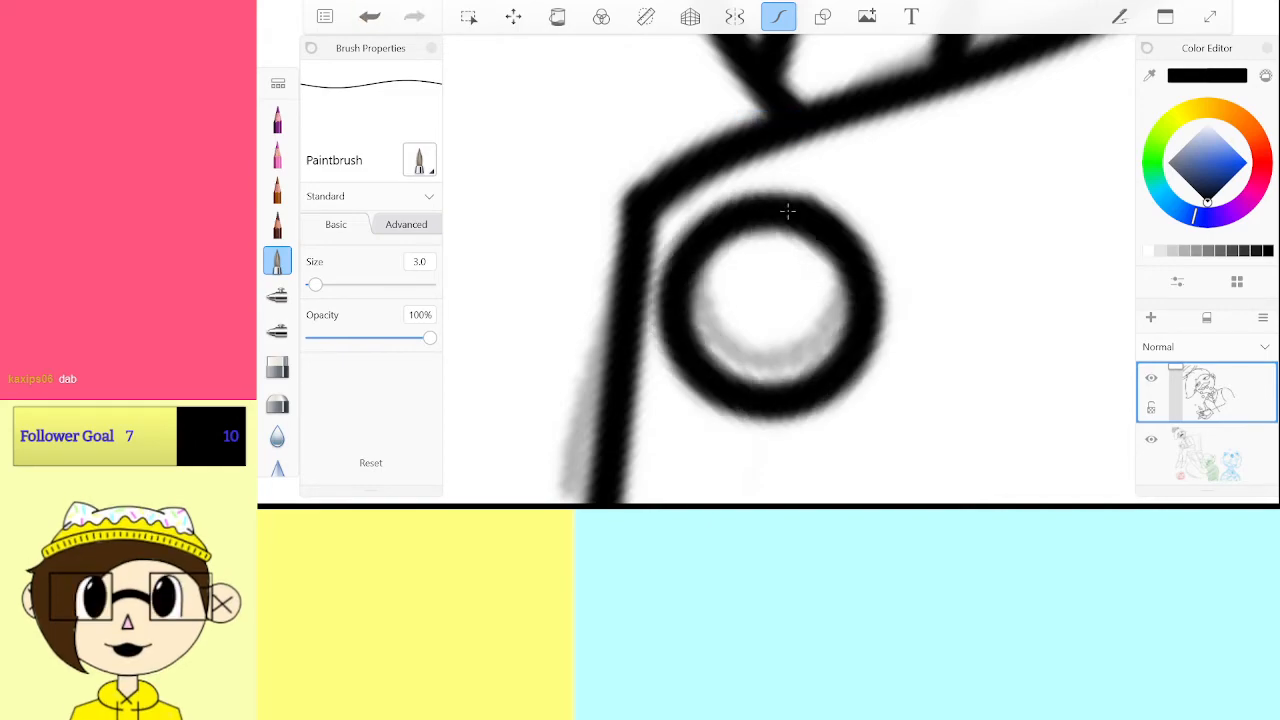
scroll(790, 270, "down", 4)
scroll(790, 270, "up", 4)
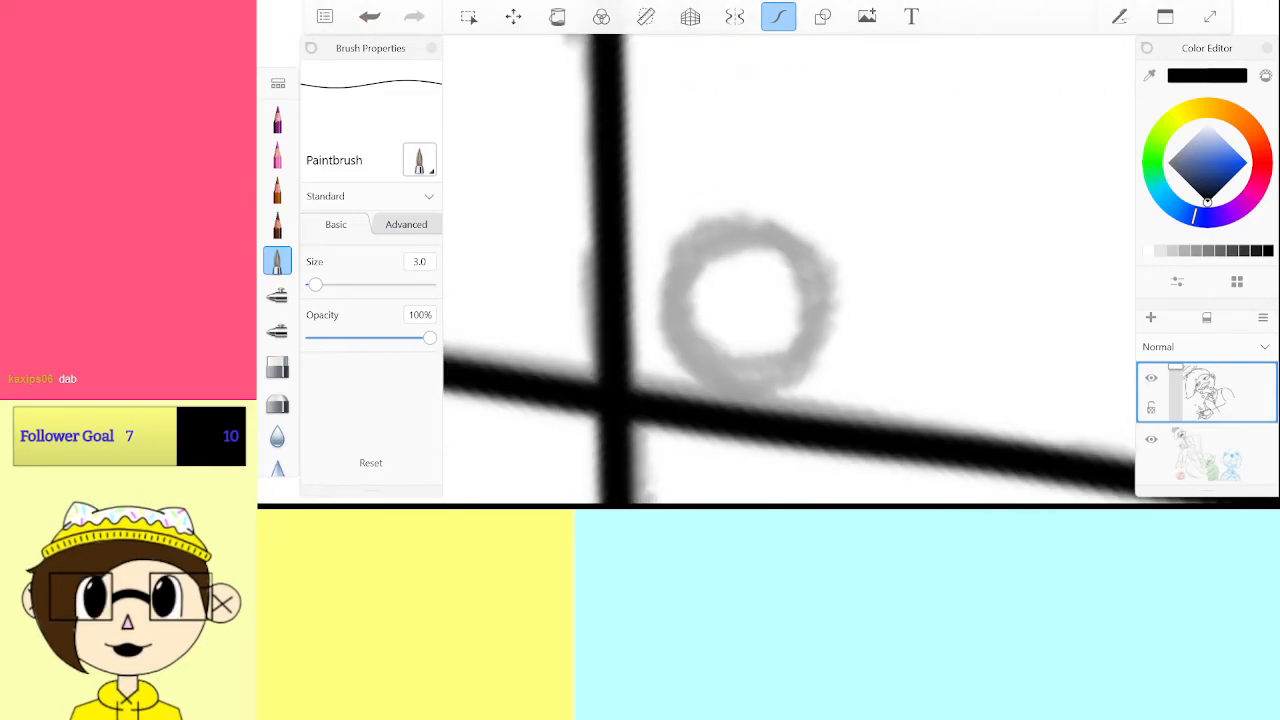
mouse_move(782, 230)
left_mouse_down()
mouse_move(680, 343)
mouse_move(786, 206)
left_mouse_up()
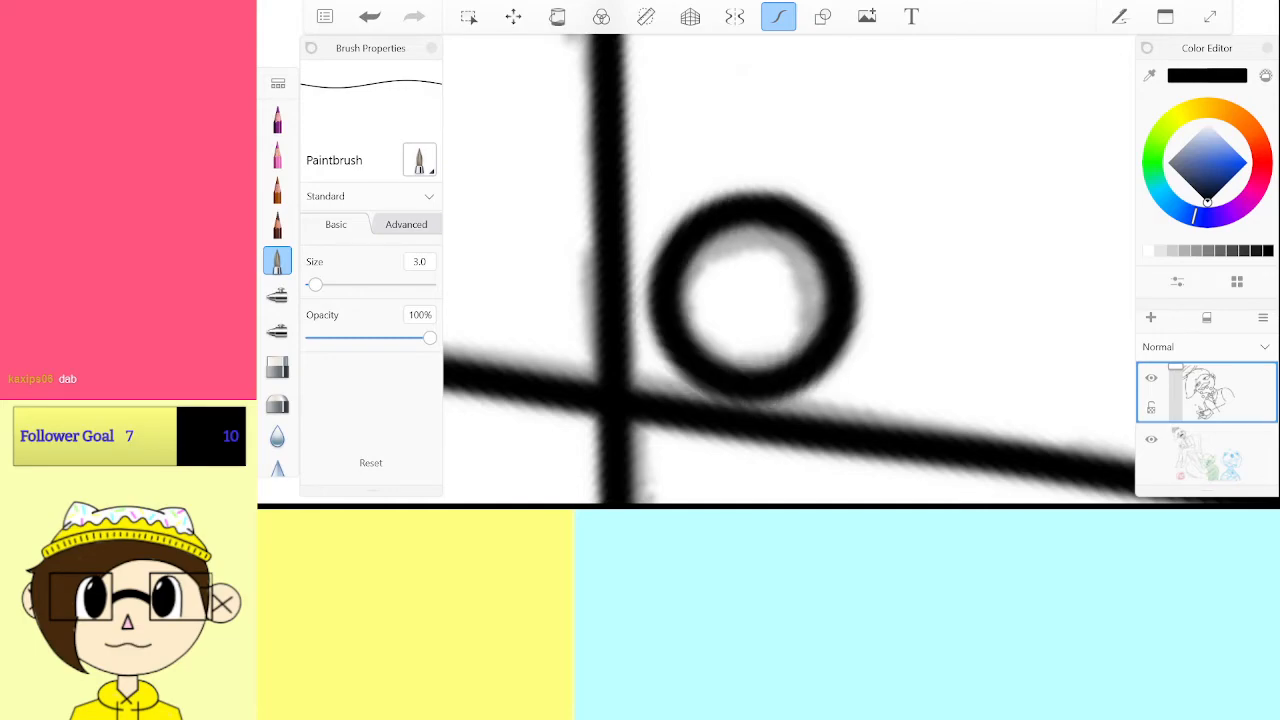
Ink a round outline over the third vest button, below the front seam line, redoing the first attempt
scroll(786, 206, "down", 2)
scroll(776, 400, "up", 4)
mouse_move(750, 145)
left_mouse_down()
mouse_move(620, 222)
mouse_move(777, 362)
mouse_move(802, 168)
mouse_move(649, 180)
left_mouse_up()
key("ctrl+z")
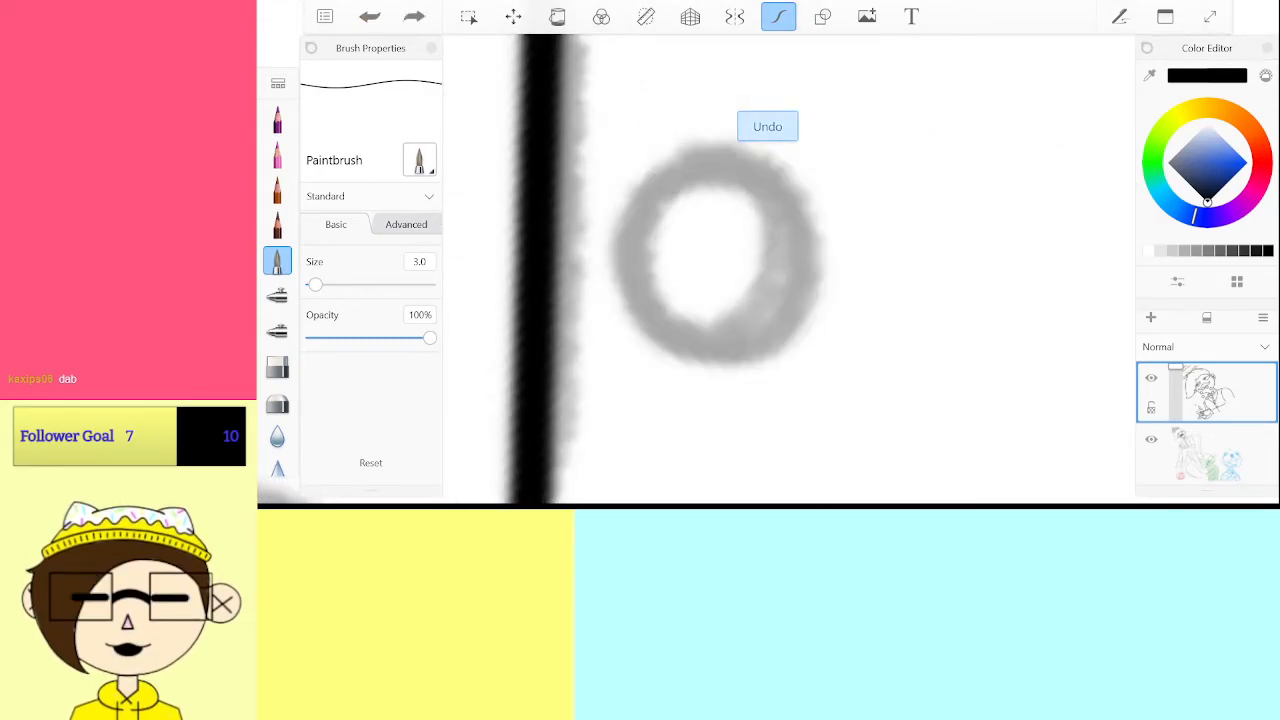
mouse_move(770, 143)
left_mouse_down()
mouse_move(639, 279)
mouse_move(748, 126)
left_mouse_up()
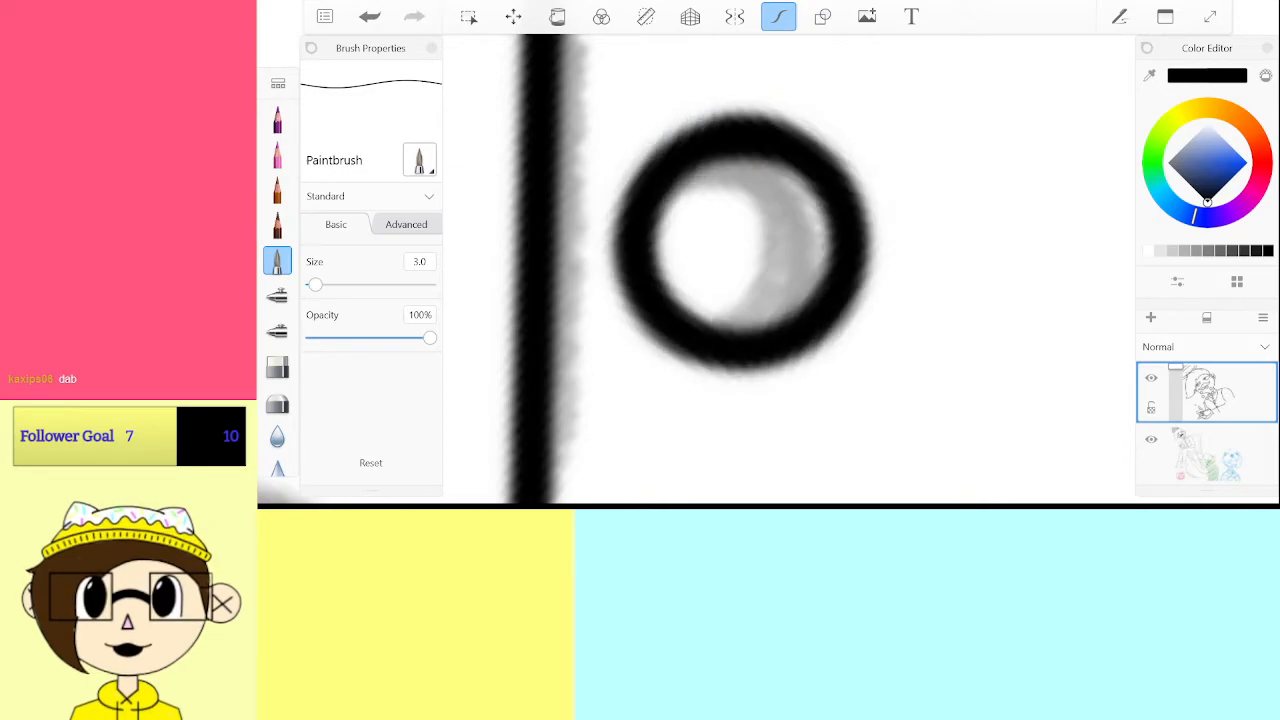
scroll(790, 290, "down", 5)
key("ctrl+z")
scroll(790, 290, "down", 4)
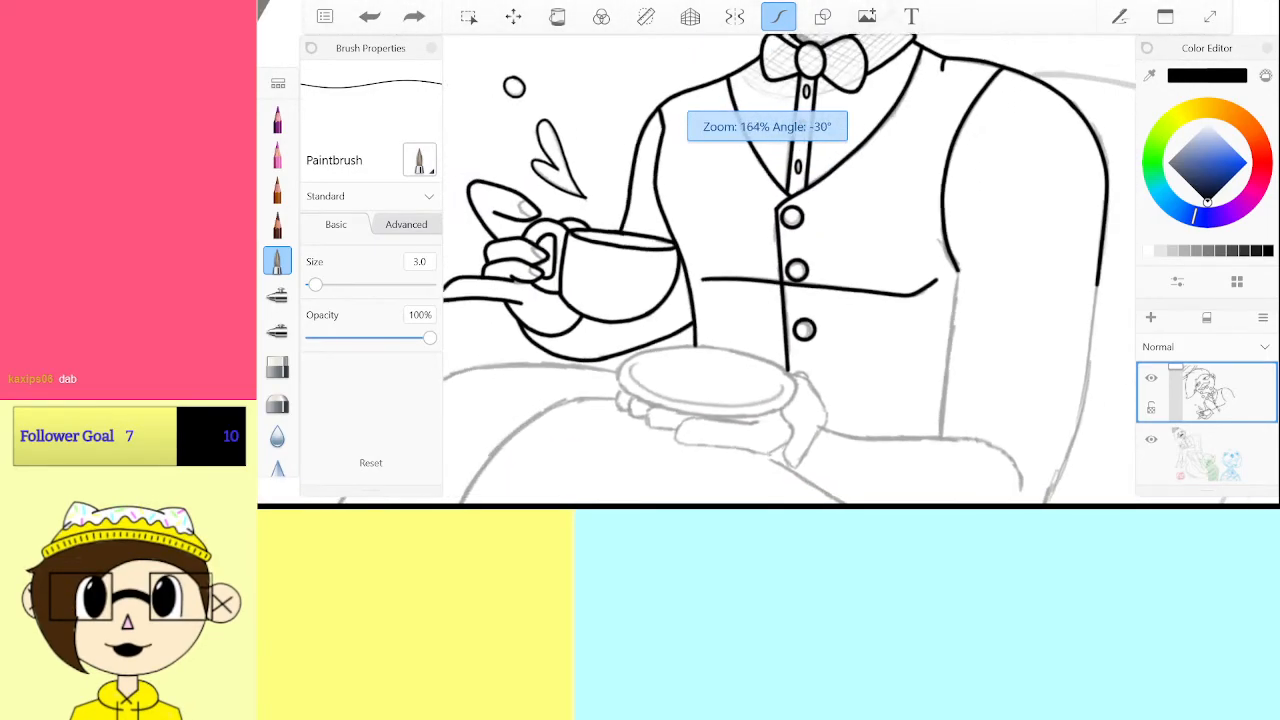
Ink the vest's straight side seam between the forearm's upper edge and the armpit corner
scroll(790, 270, "up", 5)
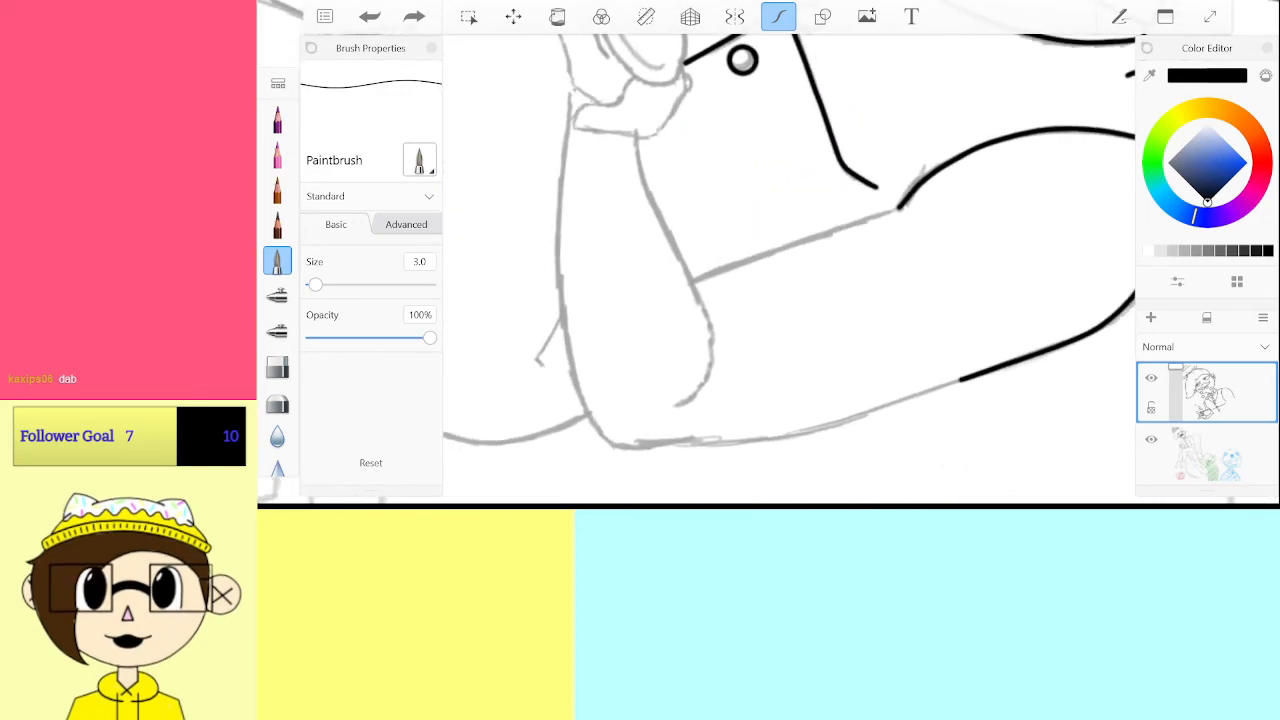
scroll(790, 270, "up", 2)
scroll(790, 270, "up", 2)
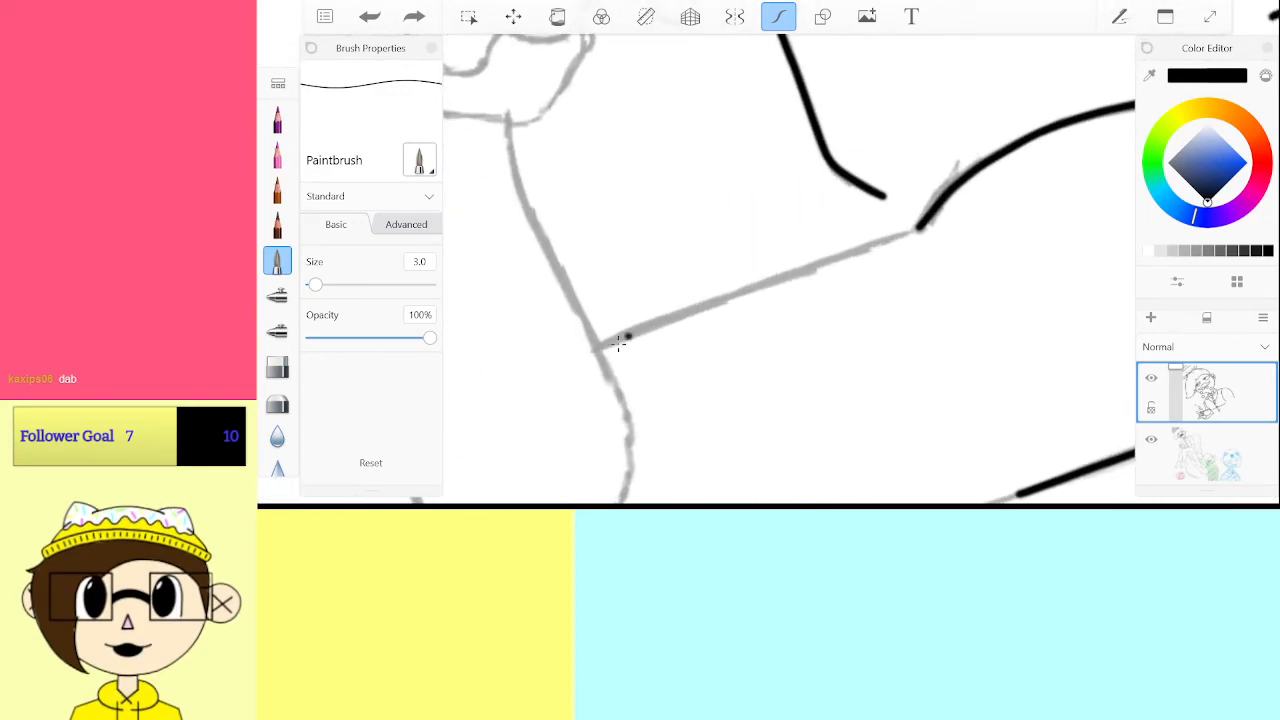
left_click_drag(603, 345, 795, 272)
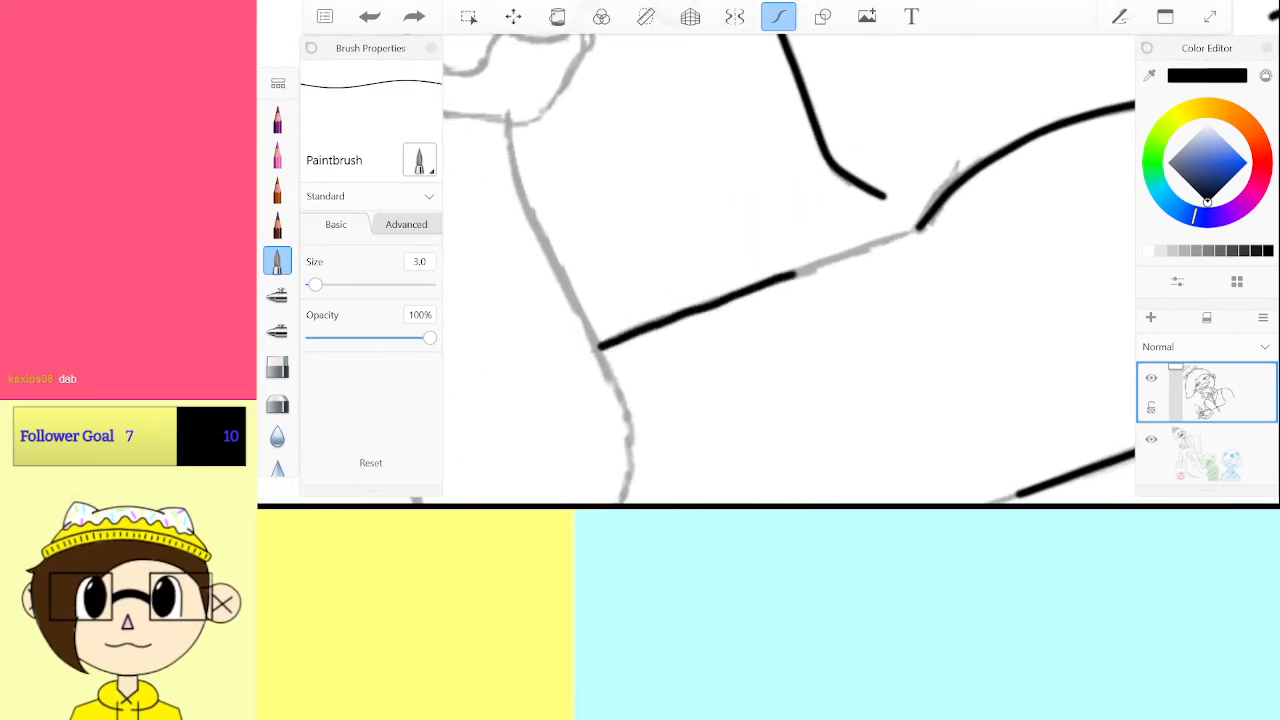
left_click_drag(890, 240, 920, 226)
scroll(790, 270, "down", 5)
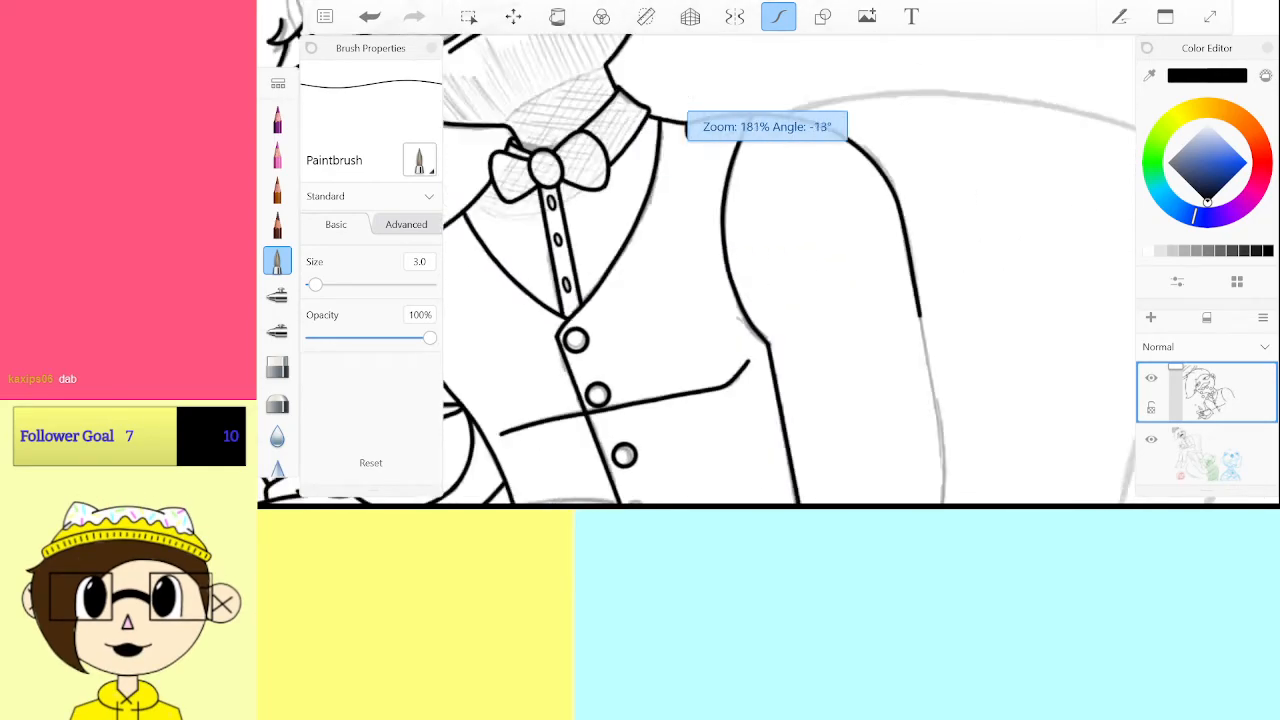
Continue the outer arm outline from the upper arm down and around the elbow's outer corner
scroll(790, 270, "up", 4)
scroll(790, 270, "up", 3)
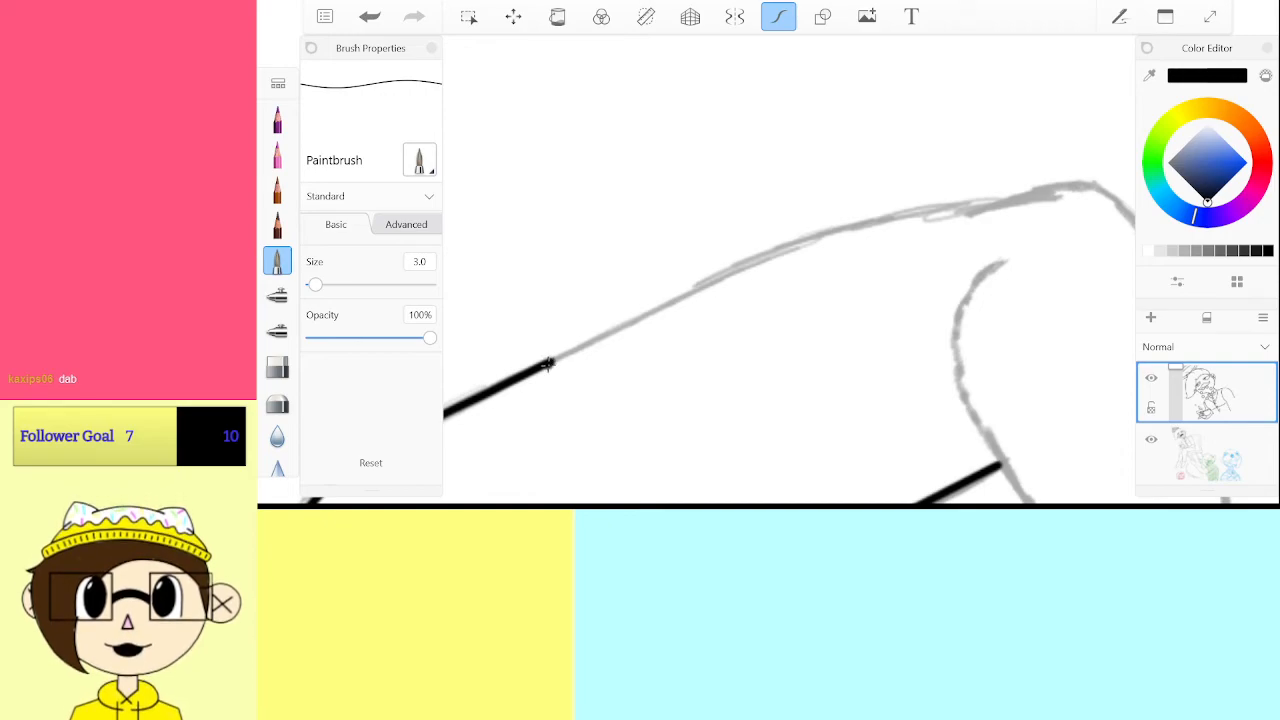
key("ctrl+z")
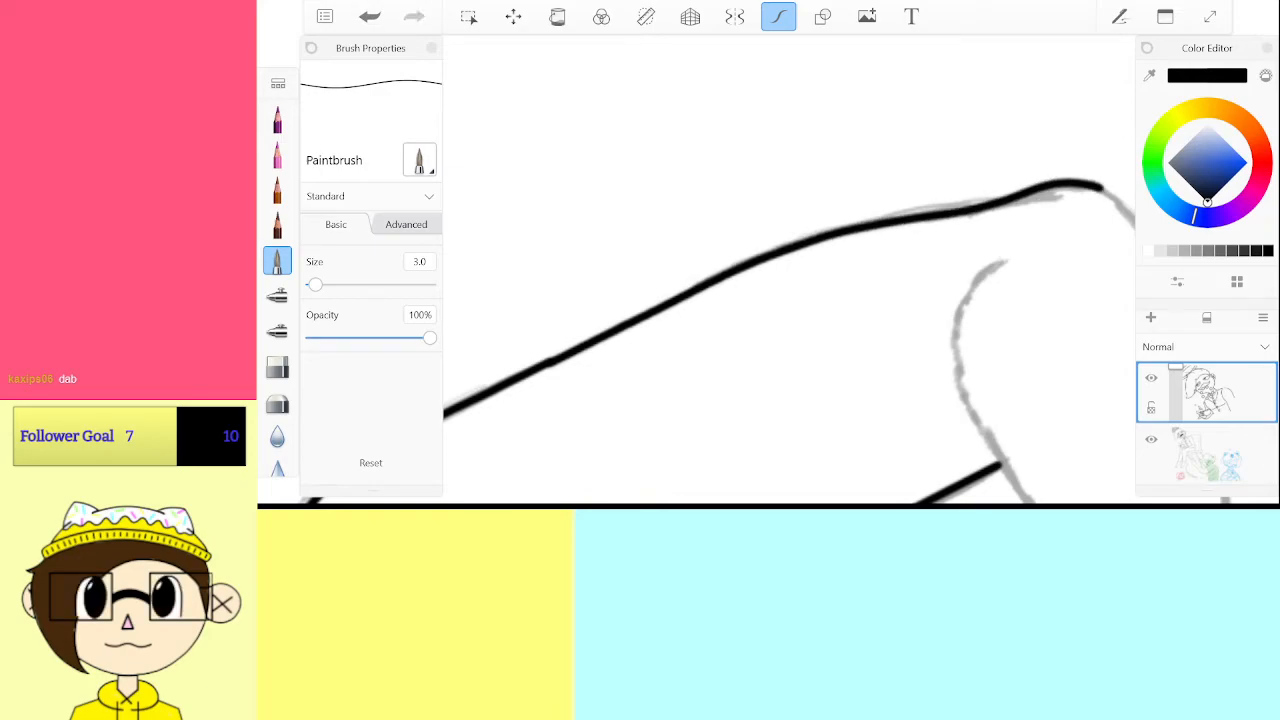
Ink the curved inner elbow crease and the forearm's upper edge to just past the vest's side seam
scroll(790, 270, "down", 5)
scroll(790, 270, "up", 7)
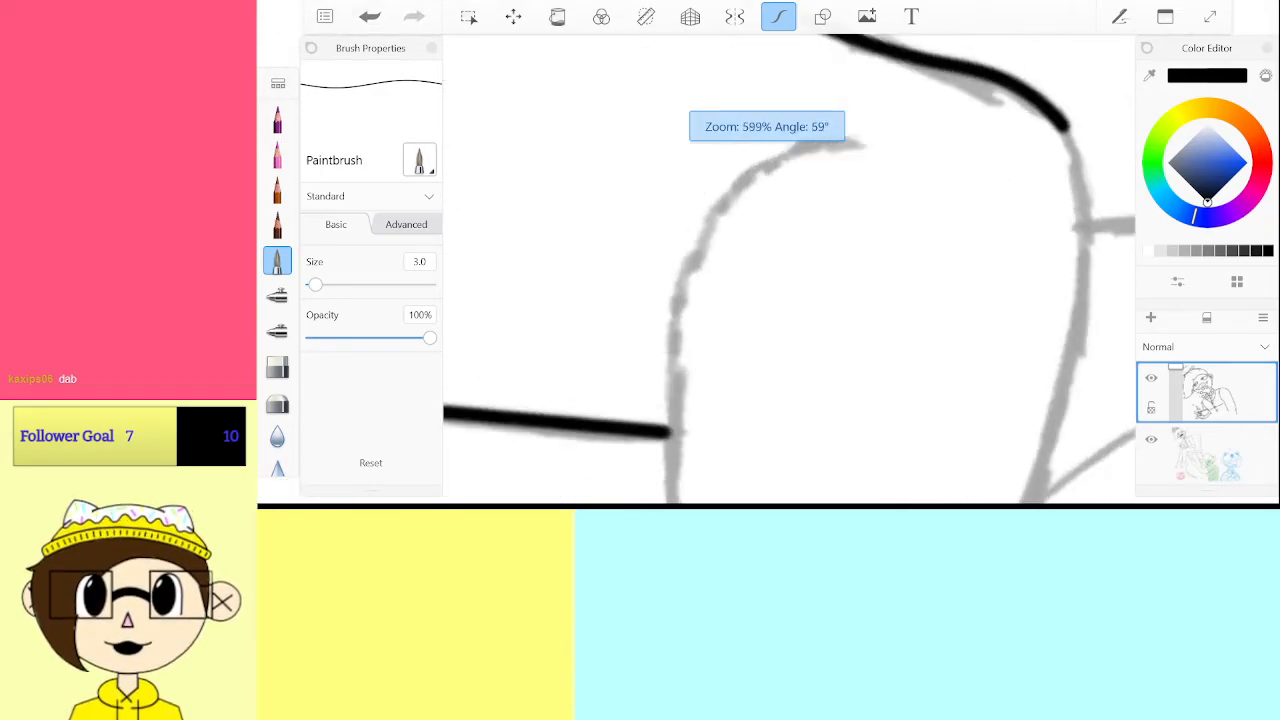
scroll(790, 270, "up", 3)
scroll(790, 270, "down", 4)
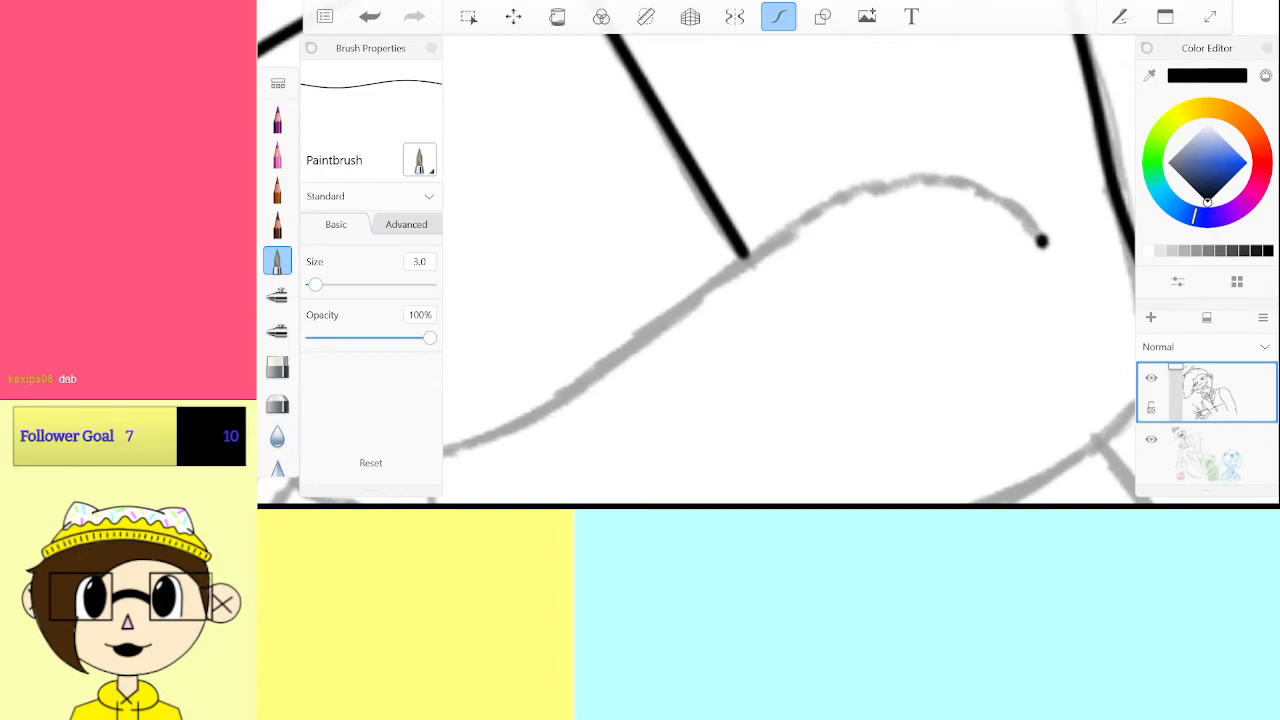
mouse_move(935, 178)
left_mouse_down()
mouse_move(858, 190)
mouse_move(580, 380)
left_mouse_up()
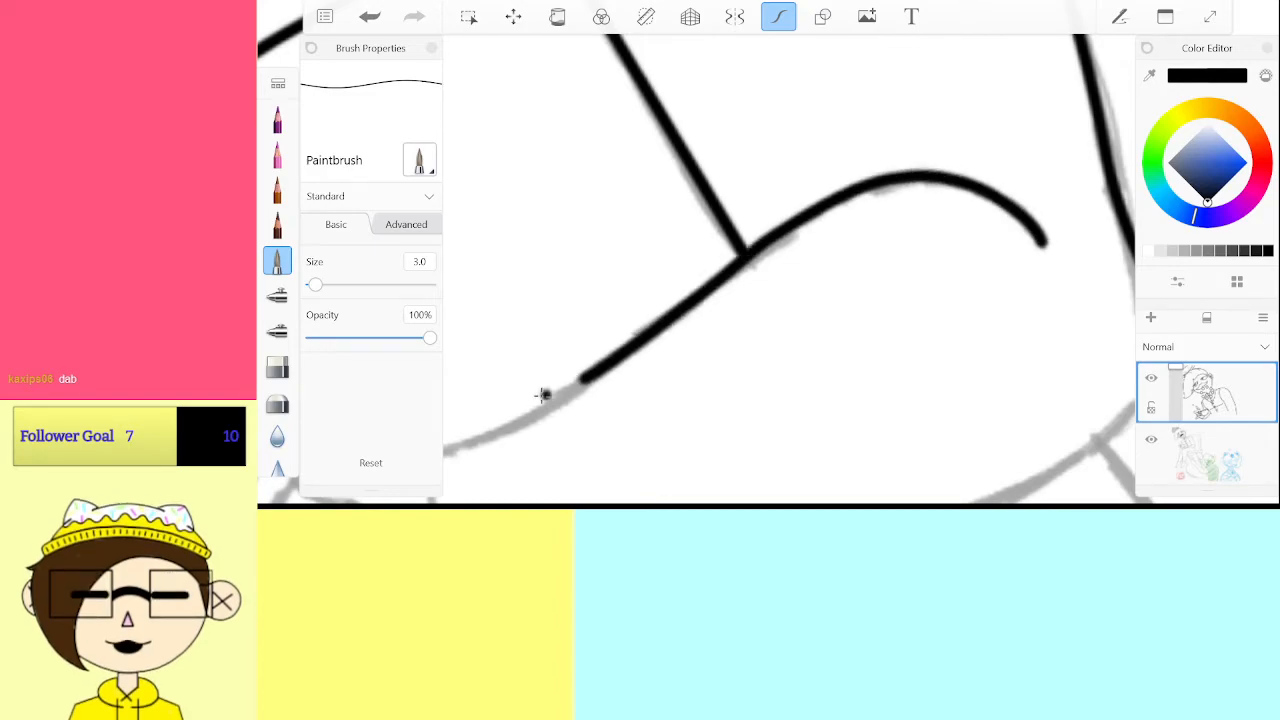
Ink the forearm's lower edge from the elbow to the wrist below the saucer hand, redoing the final short stroke
scroll(790, 270, "down", 5)
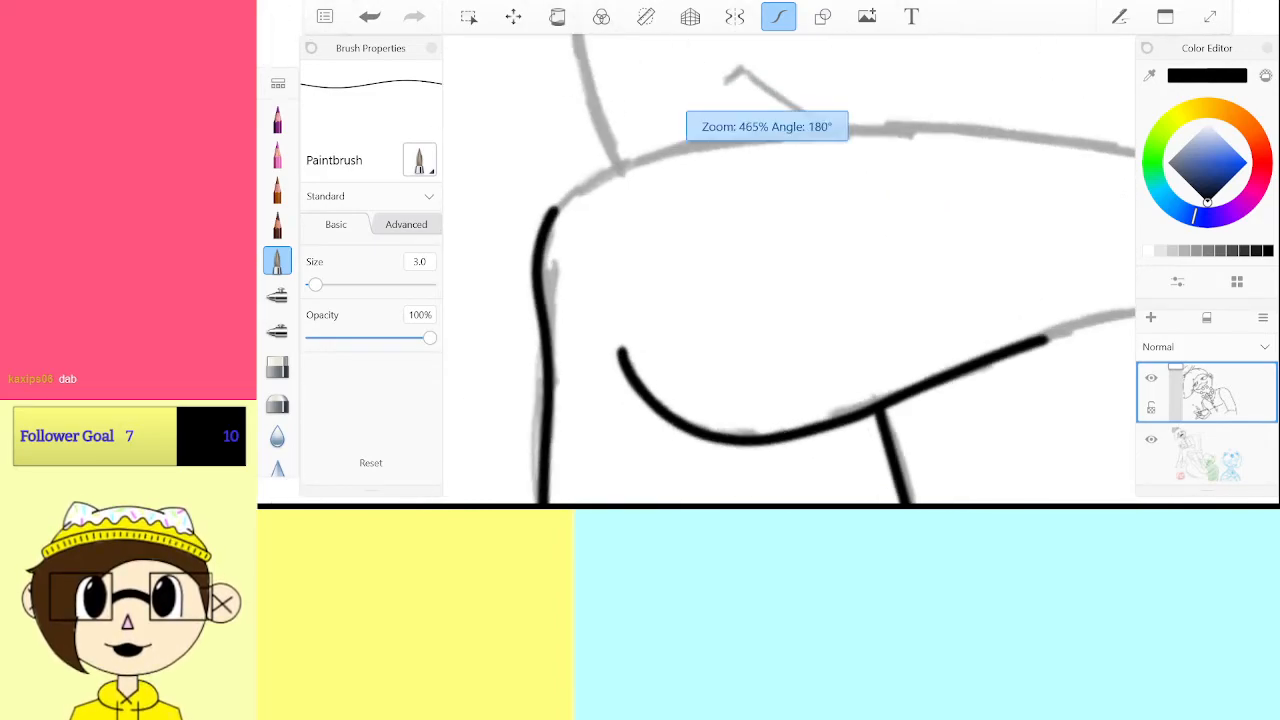
scroll(790, 270, "up", 2)
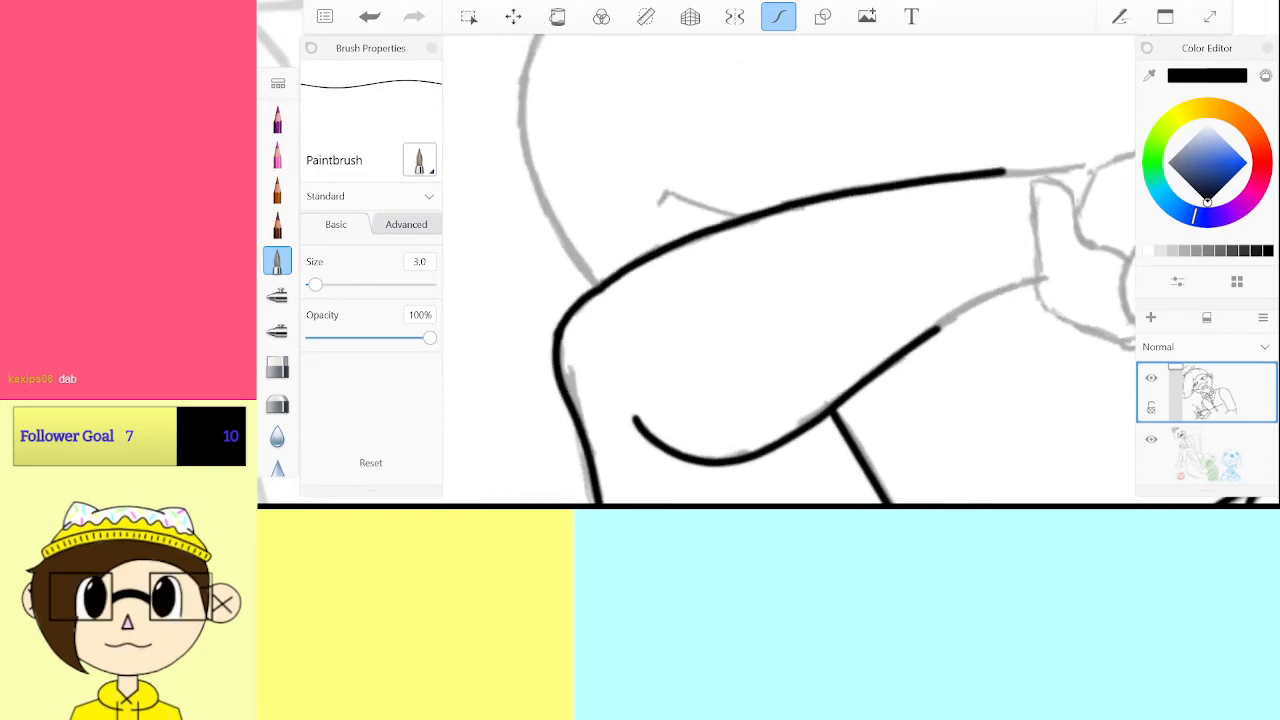
left_click_drag(1003, 171, 1036, 170)
scroll(790, 270, "down", 5)
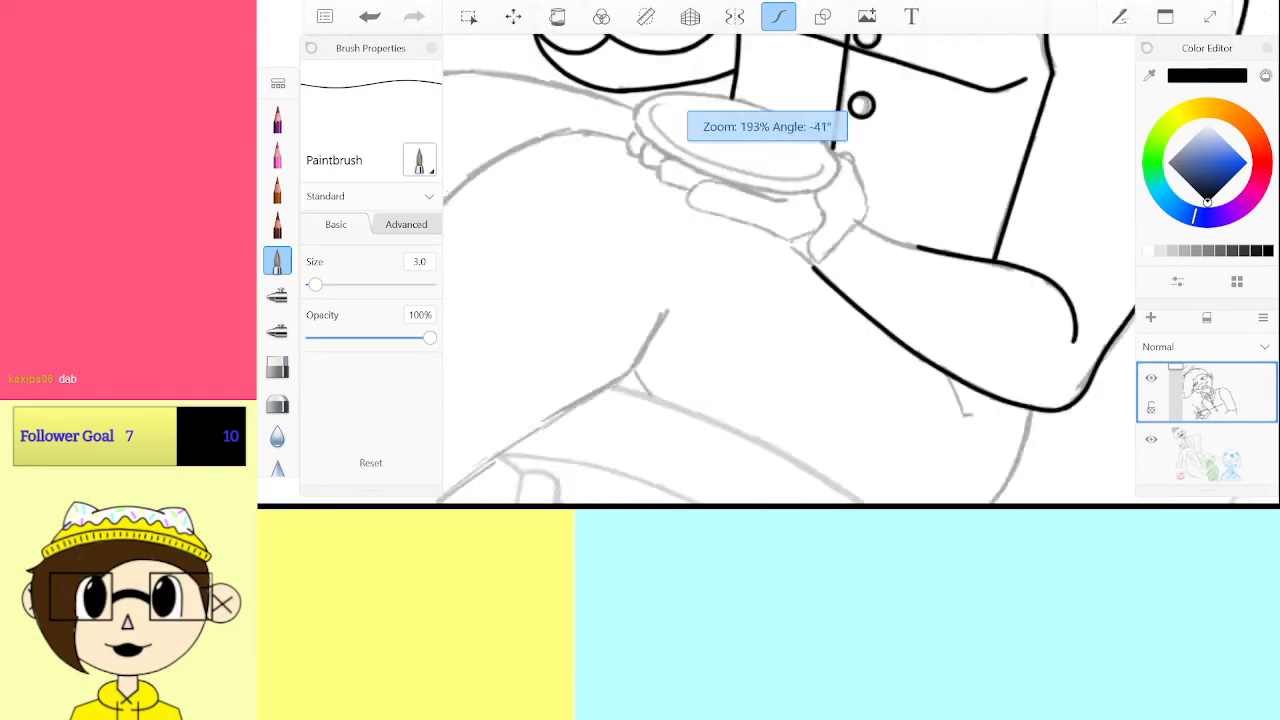
scroll(790, 270, "up", 6)
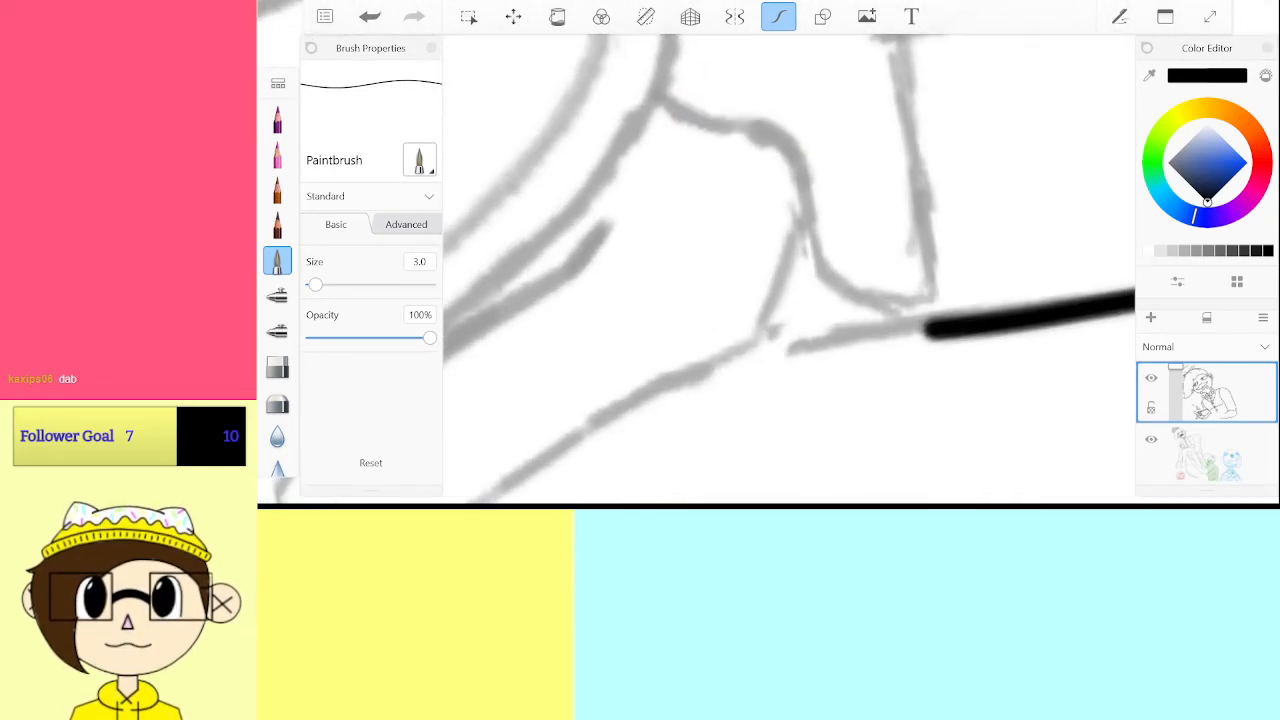
left_click_drag(768, 346, 848, 337)
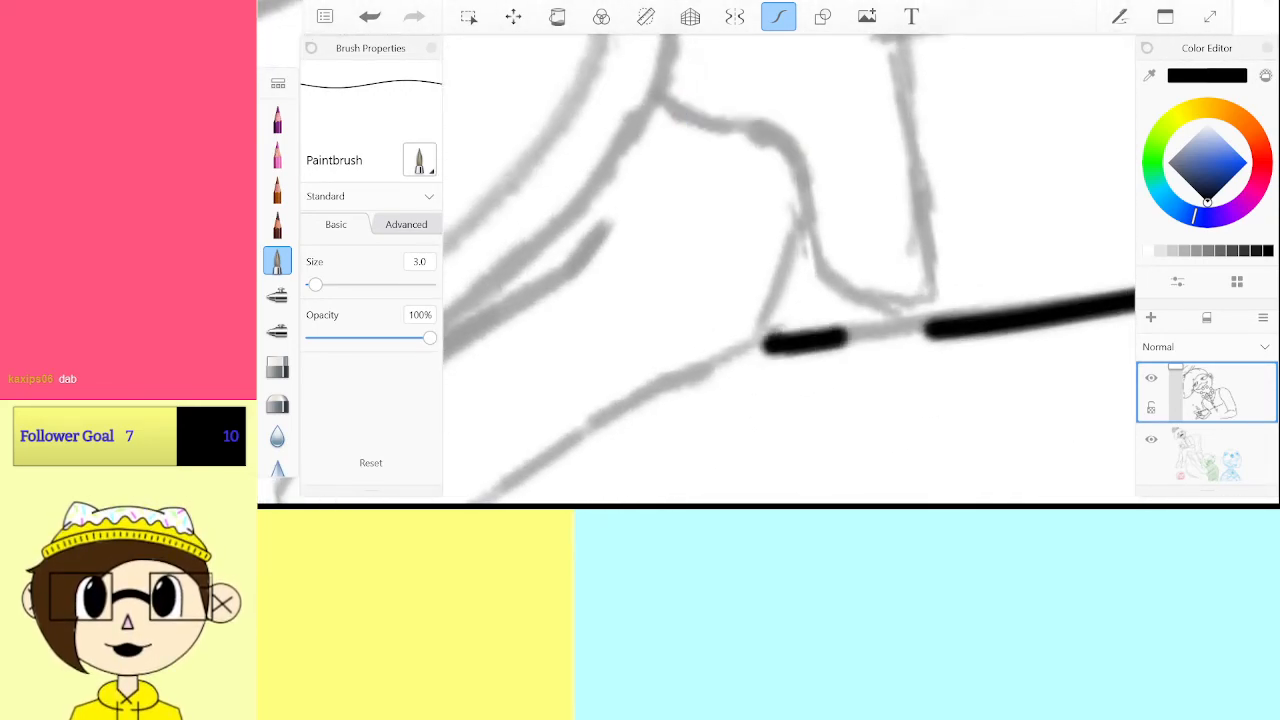
key("ctrl+z")
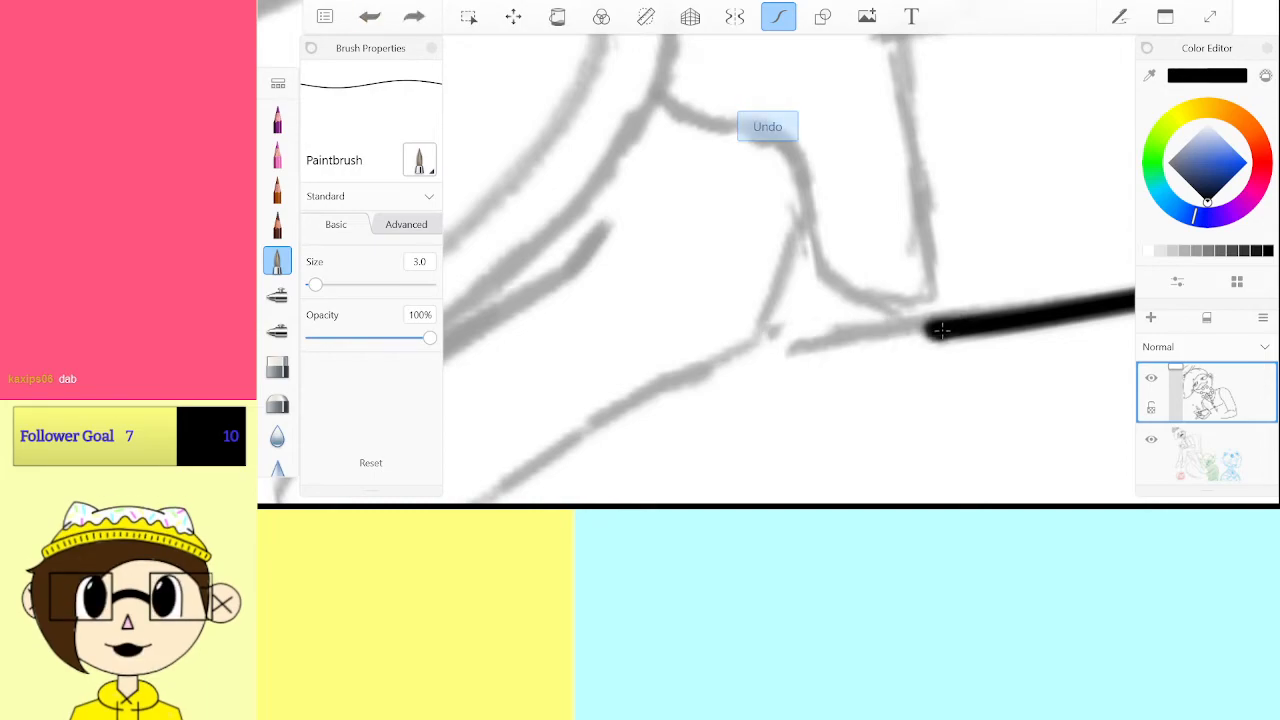
scroll(790, 270, "down", 4)
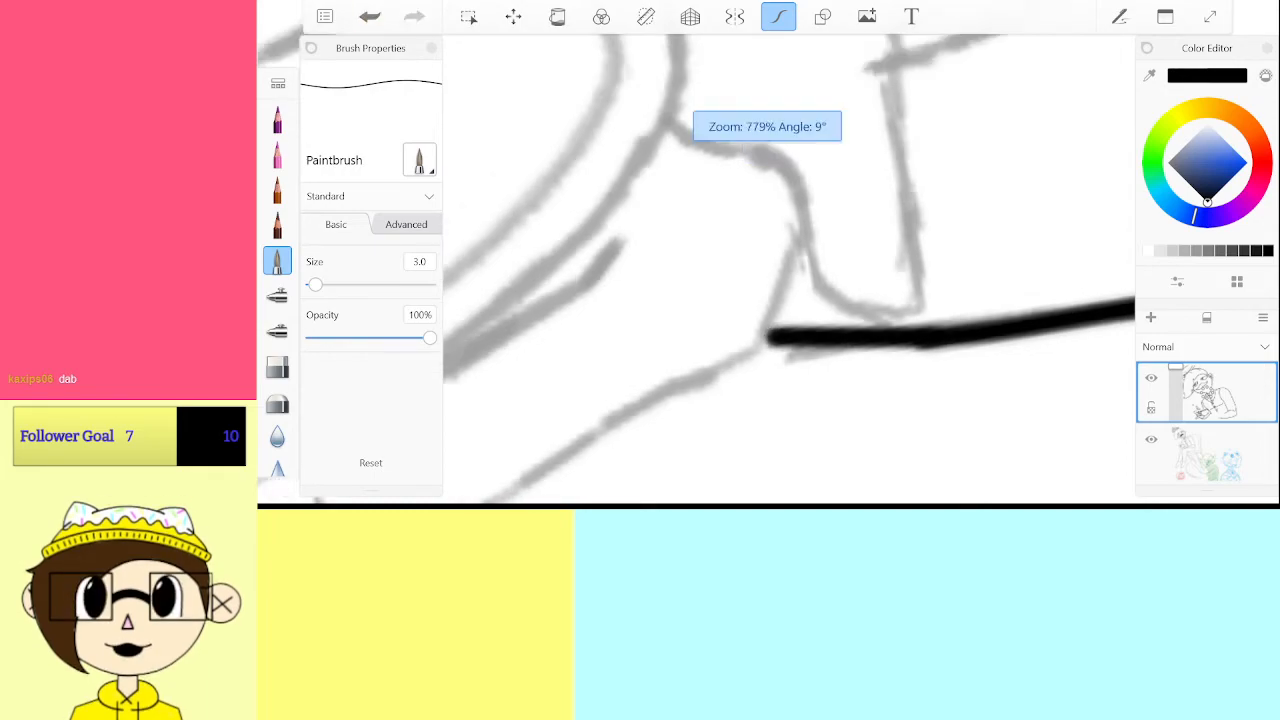
Extend the forearm's upper edge along the sketch to meet the back of the saucer hand
scroll(790, 270, "up", 4)
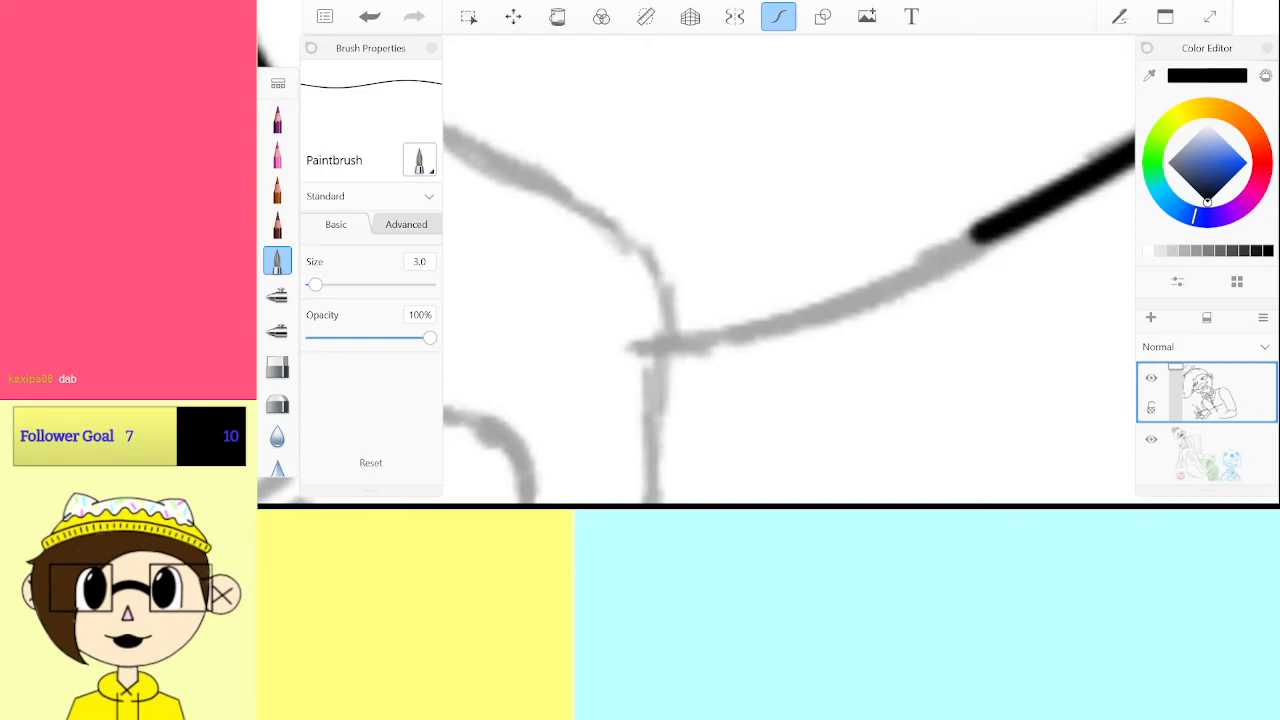
left_click(670, 342)
mouse_move(670, 342)
left_mouse_down()
mouse_move(792, 321)
mouse_move(955, 258)
left_mouse_up()
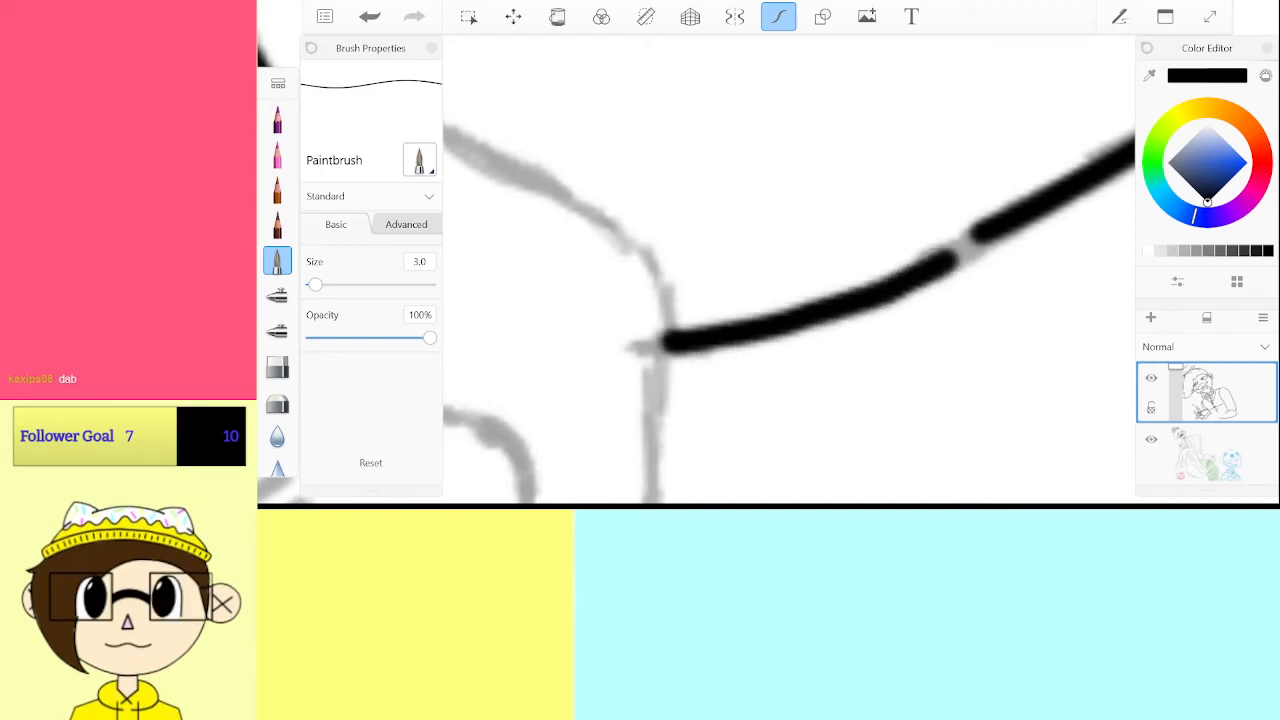
scroll(790, 270, "down", 4)
Ink the contour of the saucer hand's near part, from the saucer's edge around the pointed corner and over the wrist
scroll(790, 270, "up", 2)
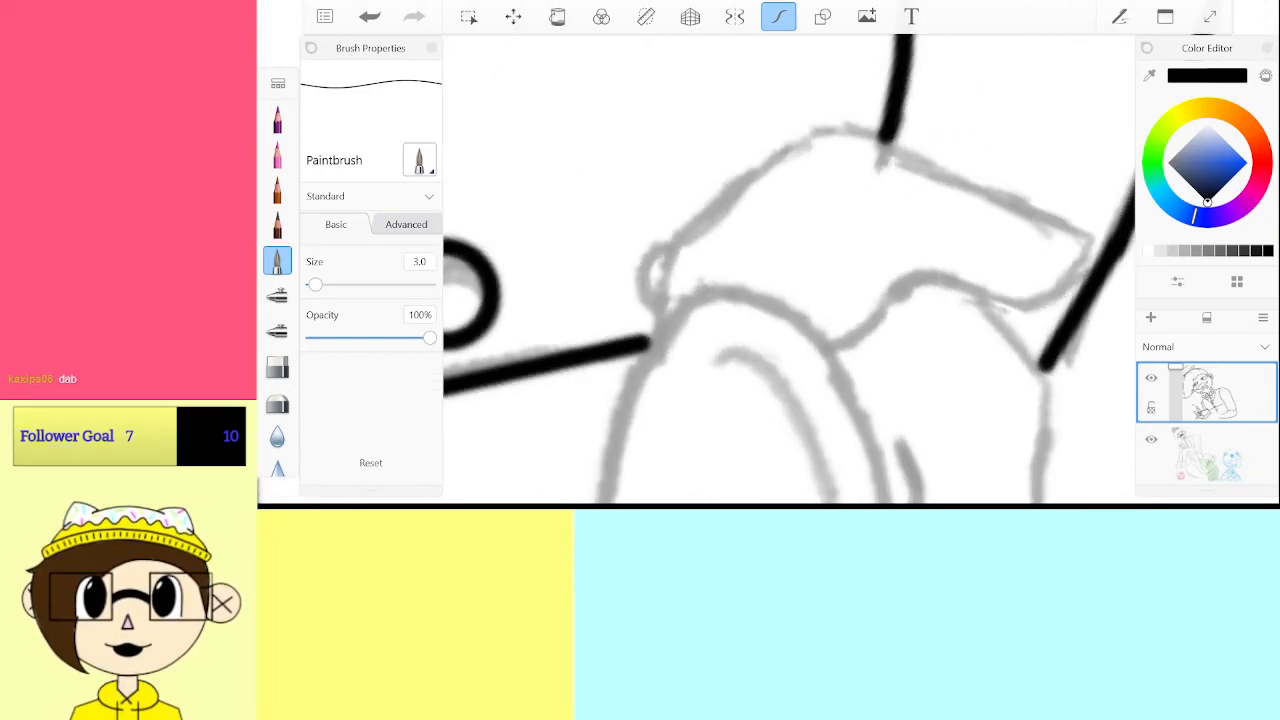
scroll(790, 270, "up", 3)
scroll(790, 270, "down", 2)
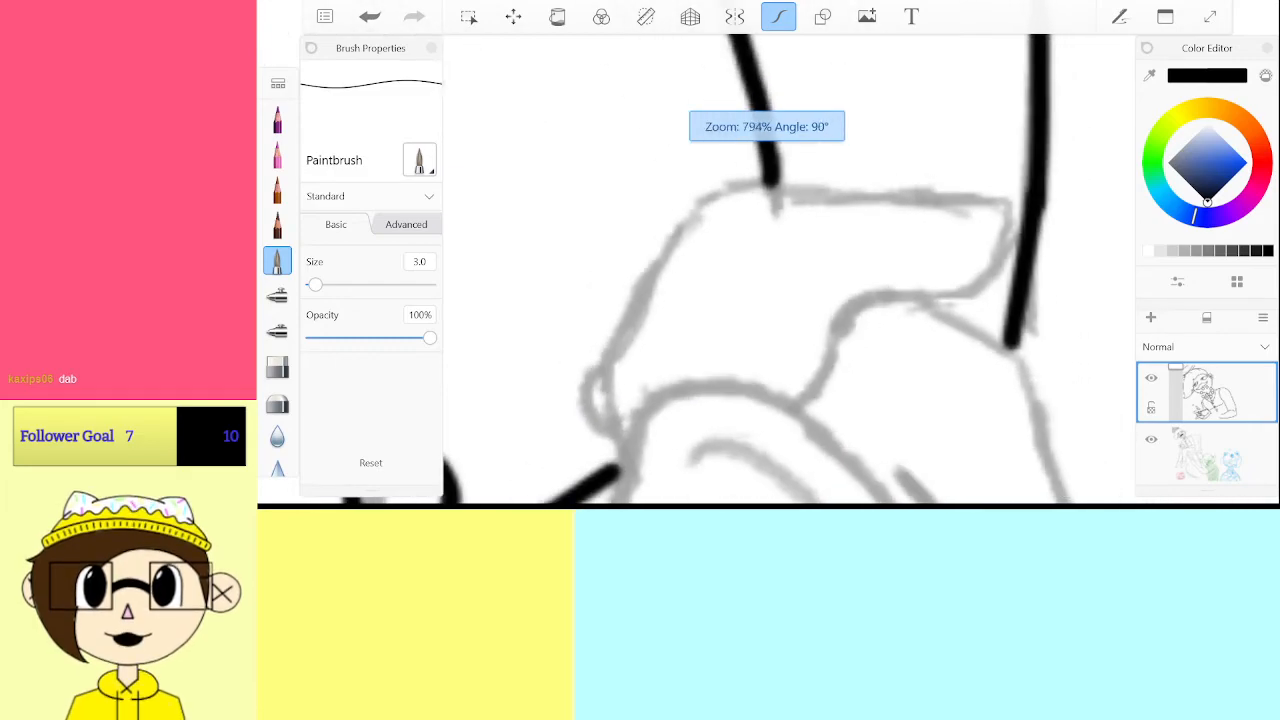
scroll(790, 270, "up", 3)
scroll(790, 270, "down", 1)
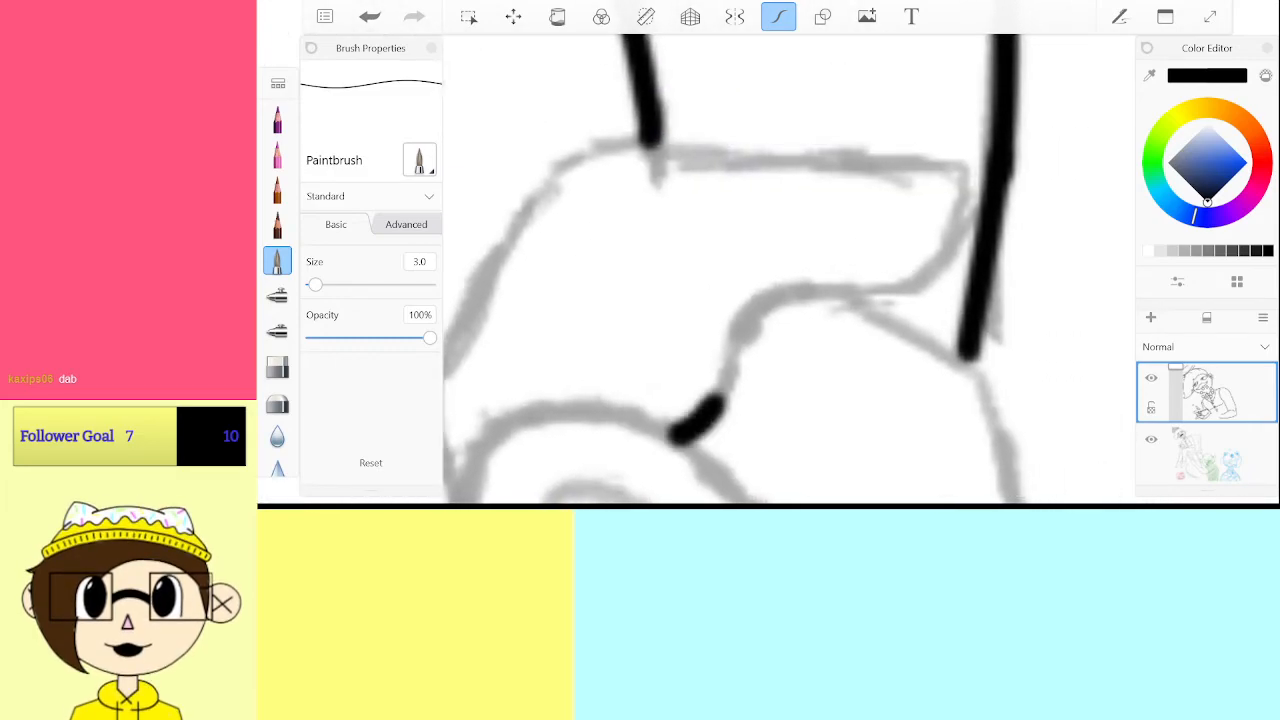
mouse_move(715, 405)
left_mouse_down()
mouse_move(748, 326)
mouse_move(800, 293)
mouse_move(917, 282)
mouse_move(962, 214)
mouse_move(959, 167)
mouse_move(612, 145)
mouse_move(529, 190)
mouse_move(474, 300)
left_mouse_up()
scroll(790, 270, "down", 2)
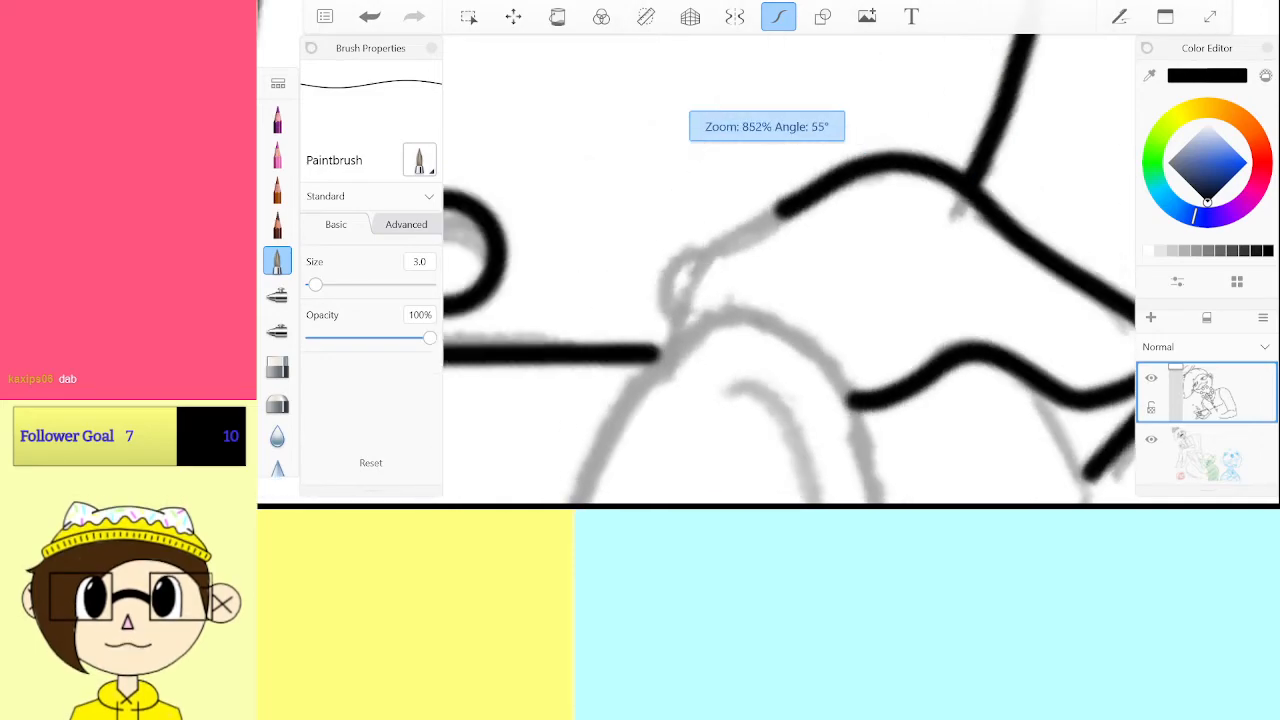
Ink the remaining upper edge of the saucer hand down to the saucer's rim, redrawing it for a smooth join
scroll(790, 270, "up", 3)
scroll(790, 270, "down", 5)
scroll(790, 270, "up", 5)
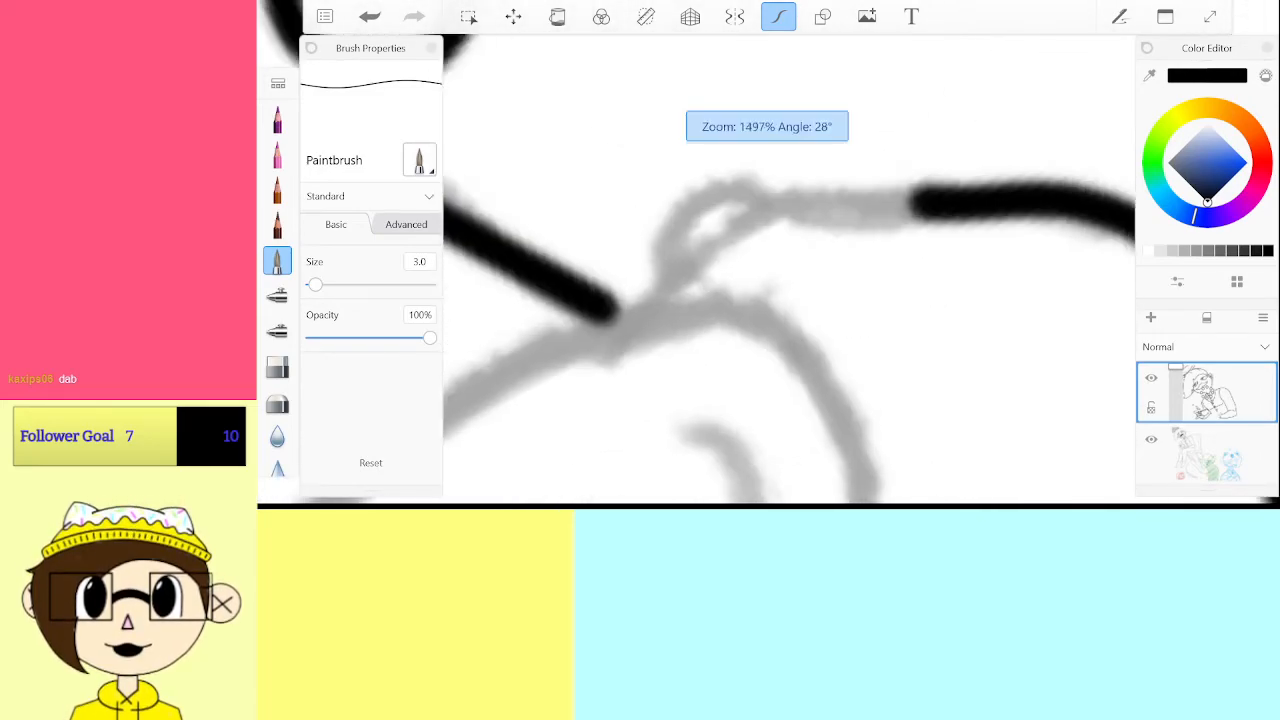
left_click_drag(615, 372, 1130, 210)
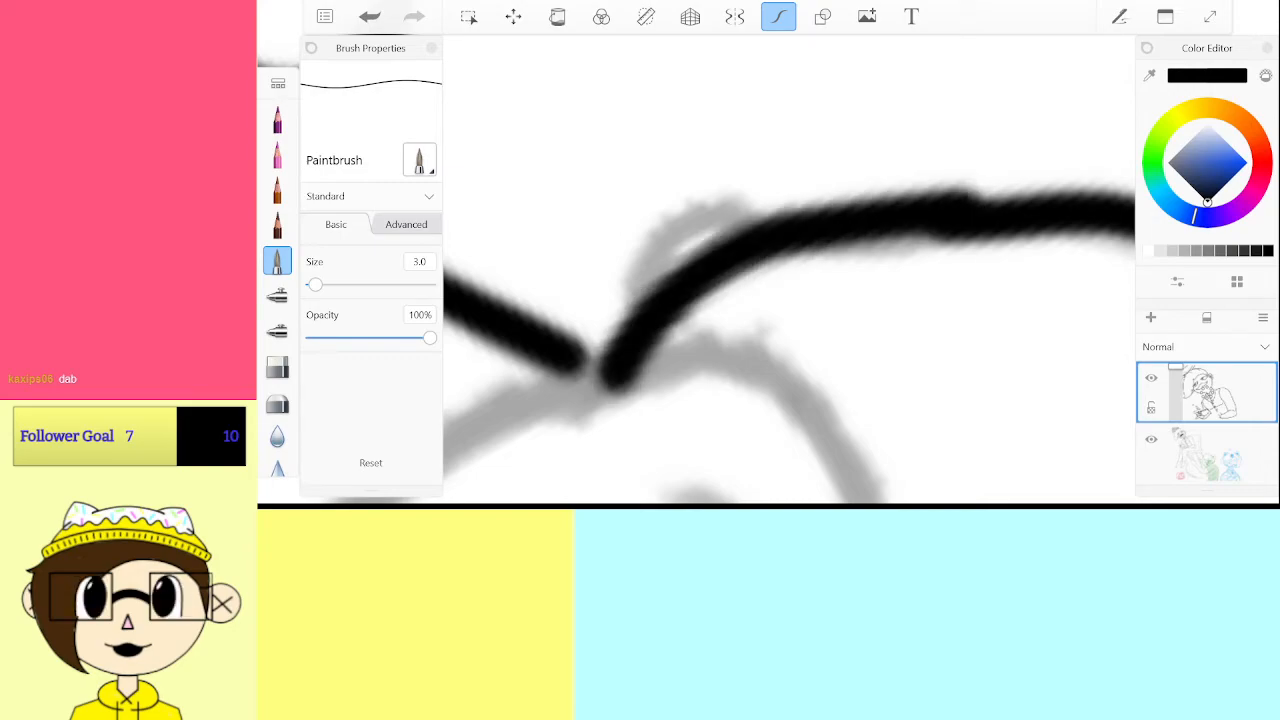
key("ctrl+z")
mouse_move(969, 214)
left_mouse_down()
mouse_move(833, 220)
mouse_move(723, 255)
mouse_move(626, 365)
mouse_move(703, 266)
mouse_move(818, 228)
mouse_move(978, 222)
left_mouse_up()
key("ctrl+z")
Ink the small rounded loop on the saucer hand's upper edge beside the rim, redrawing it until it closes neatly
mouse_move(645, 300)
left_mouse_down()
mouse_move(694, 218)
mouse_move(772, 236)
mouse_move(666, 294)
left_mouse_up()
key("ctrl+z")
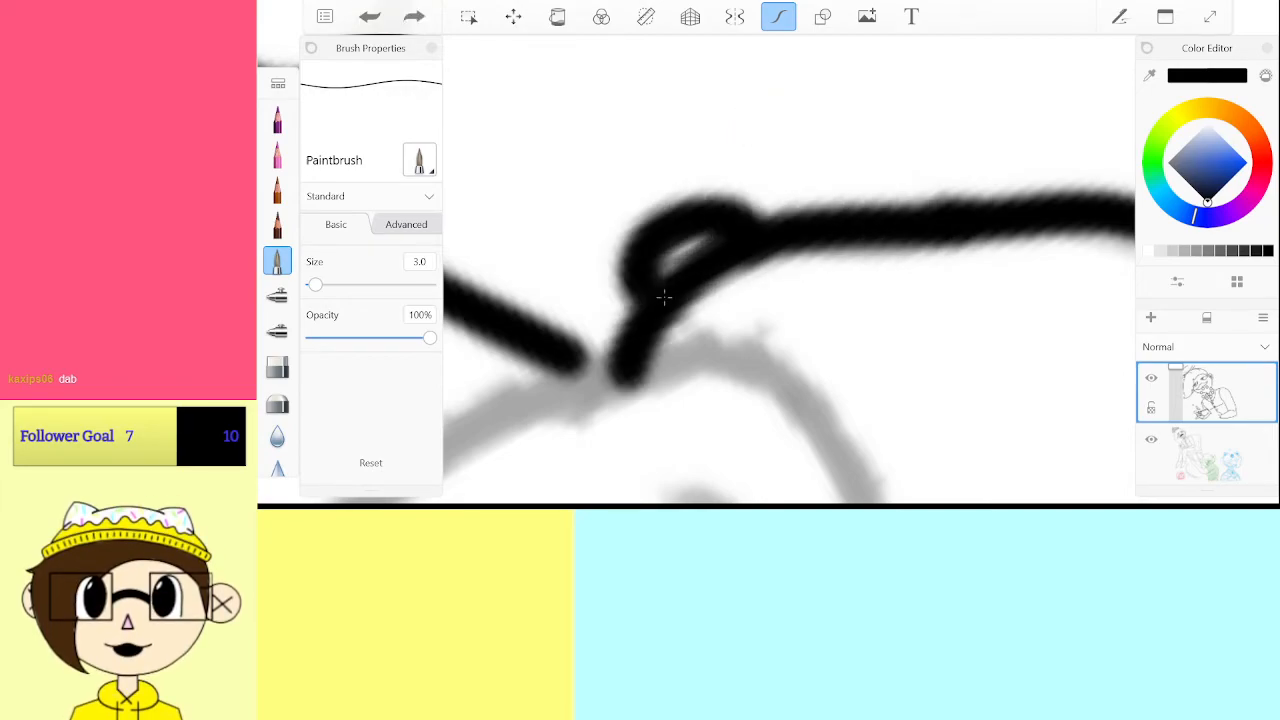
key("ctrl+z")
mouse_move(735, 243)
left_mouse_down()
mouse_move(724, 213)
mouse_move(636, 258)
mouse_move(653, 303)
left_mouse_up()
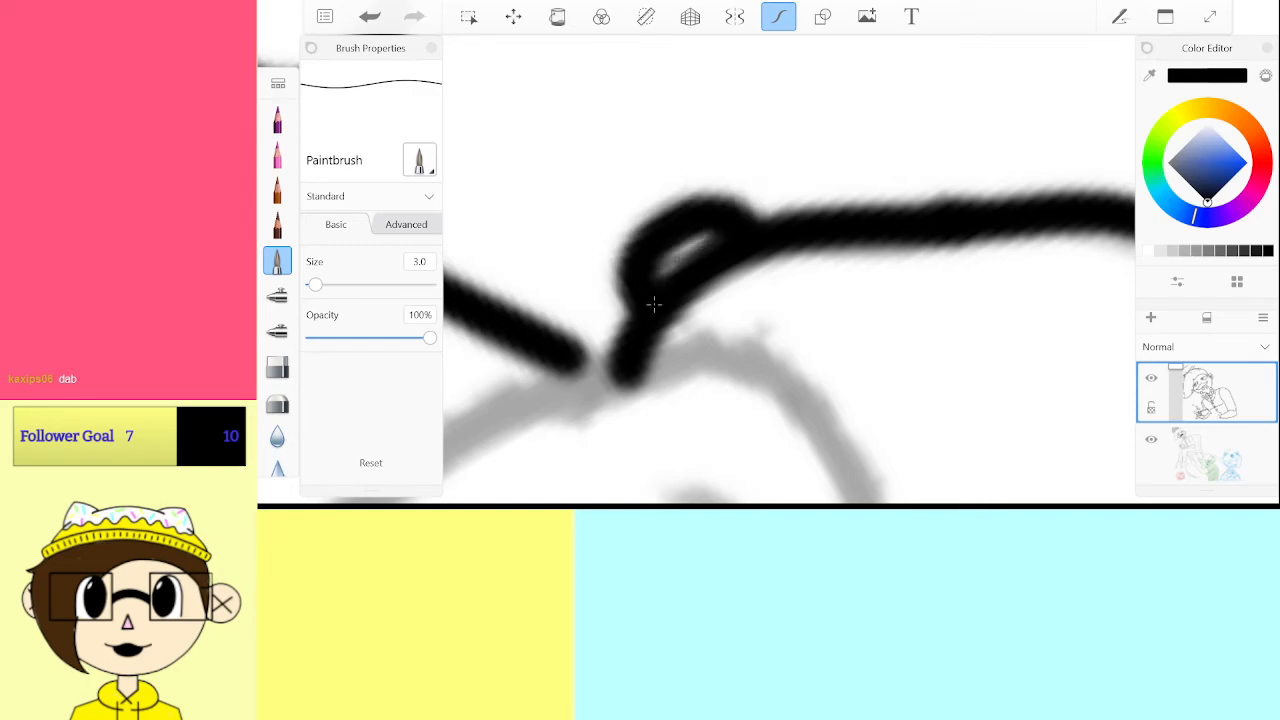
scroll(789, 268, "down", 5)
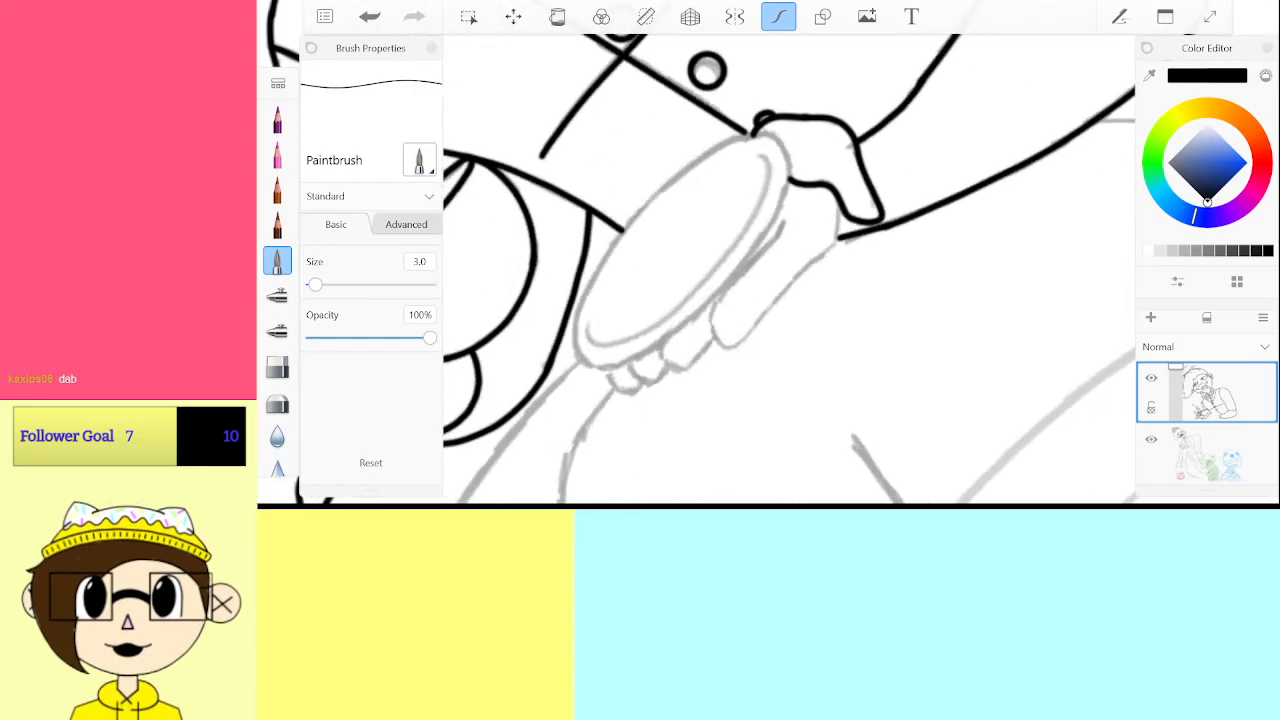
scroll(789, 268, "down", 4)
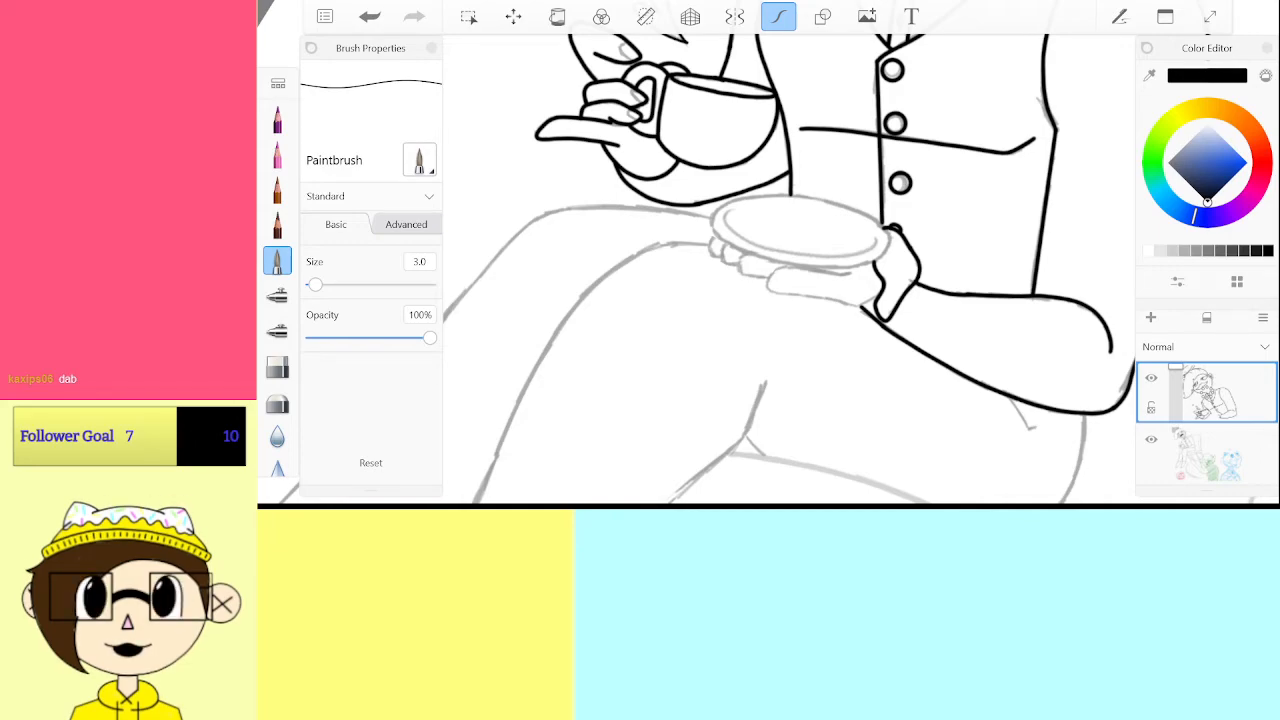
Set the brush size to 2.0 and ink the fingernail on the uppermost finger of the hand holding the cup
scroll(600, 110, "up", 10)
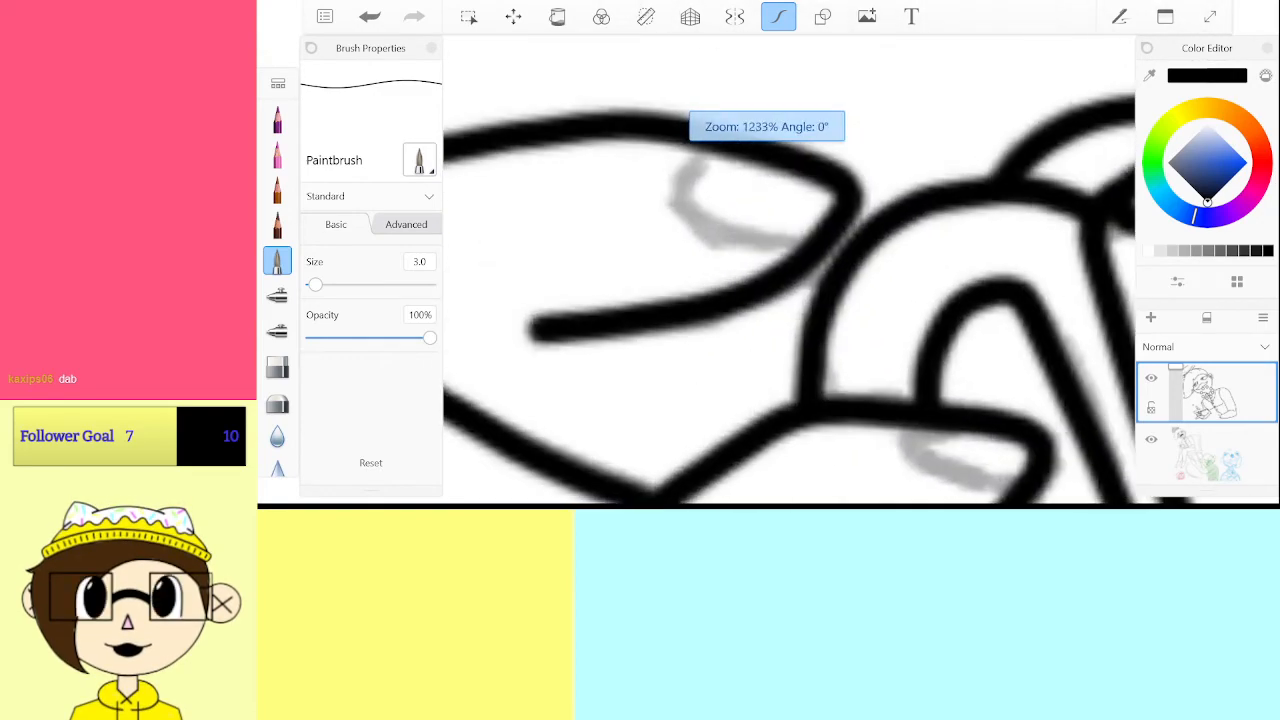
left_click(419, 261)
left_click(516, 361)
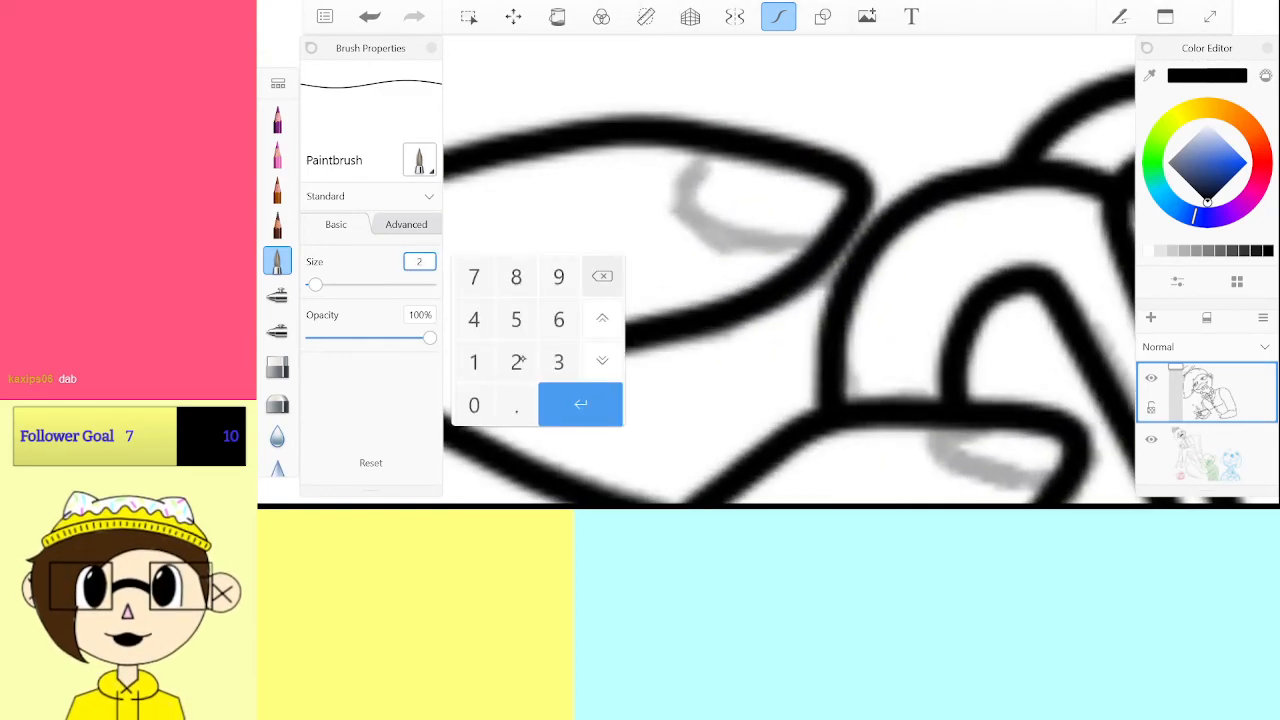
left_click(580, 404)
mouse_move(700, 160)
left_mouse_down()
mouse_move(687, 203)
mouse_move(741, 244)
mouse_move(830, 248)
left_mouse_up()
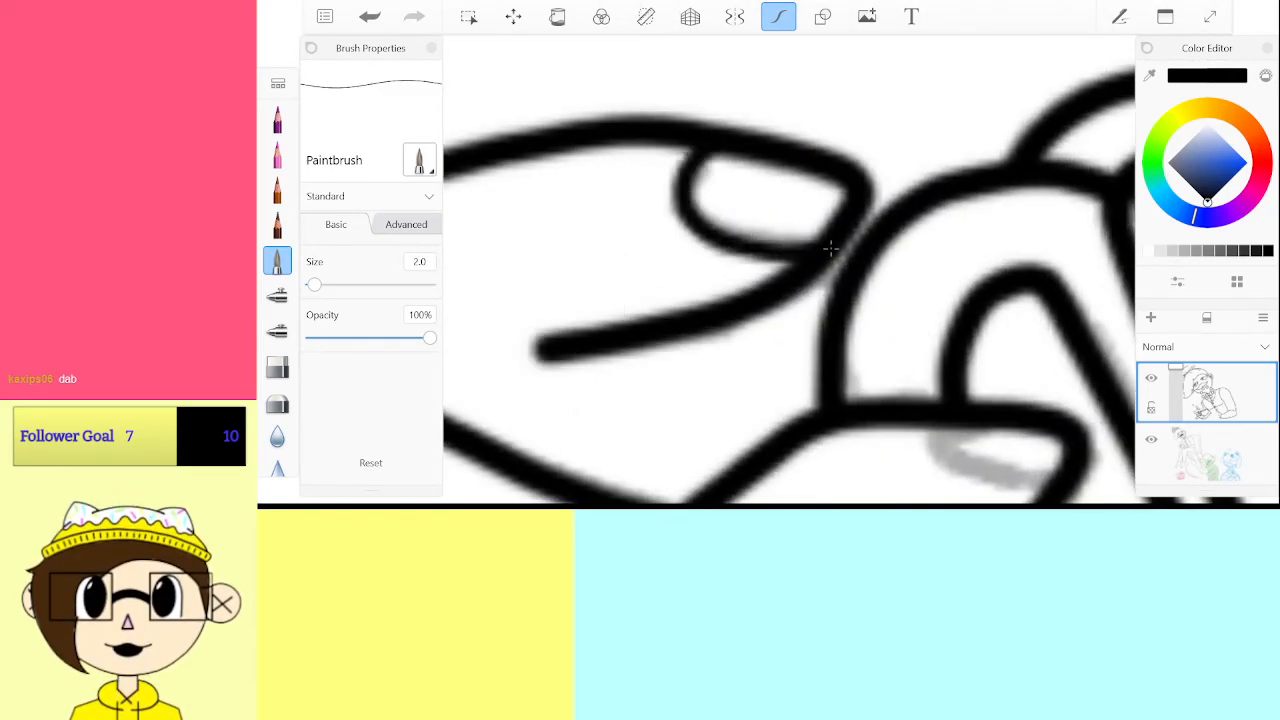
Ink the fingernails on the two fingers curled through the cup's handle
scroll(715, 100, "down", 5)
scroll(890, 260, "up", 8)
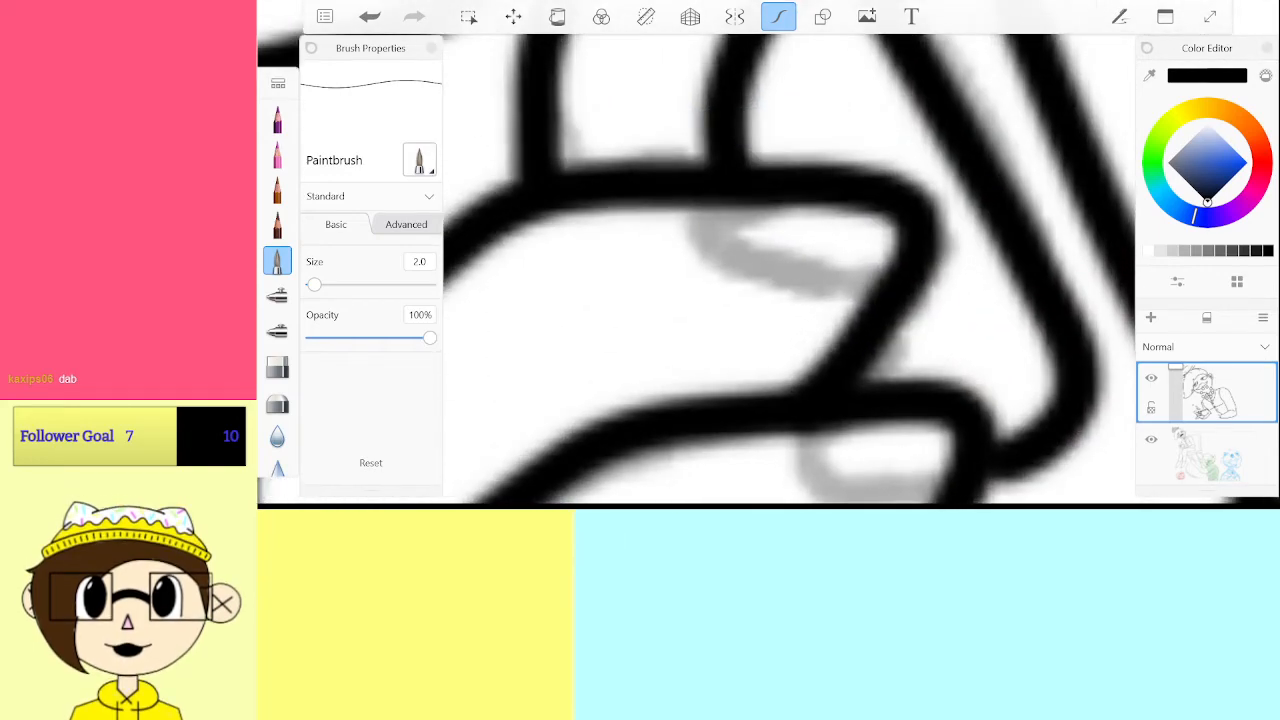
mouse_move(696, 214)
left_mouse_down()
mouse_move(758, 273)
mouse_move(894, 284)
left_mouse_up()
scroll(890, 260, "down", 3)
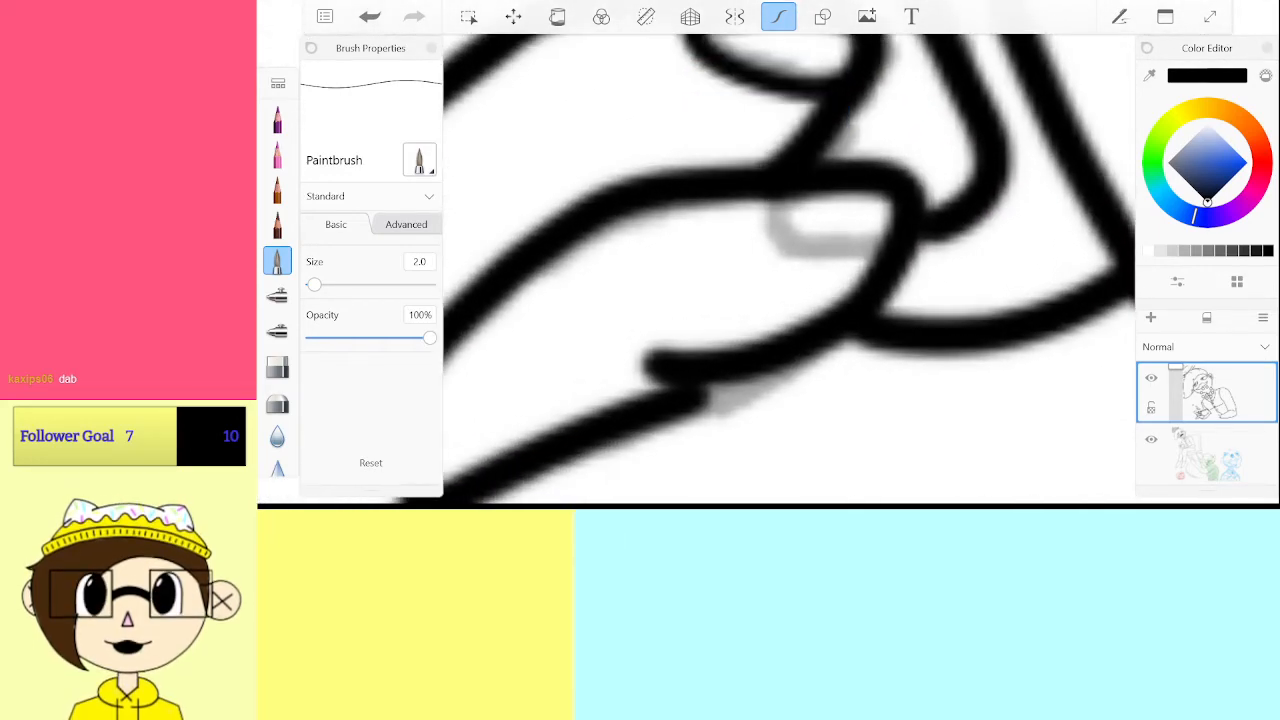
mouse_move(792, 186)
left_mouse_down()
mouse_move(777, 214)
mouse_move(842, 249)
mouse_move(898, 238)
left_mouse_up()
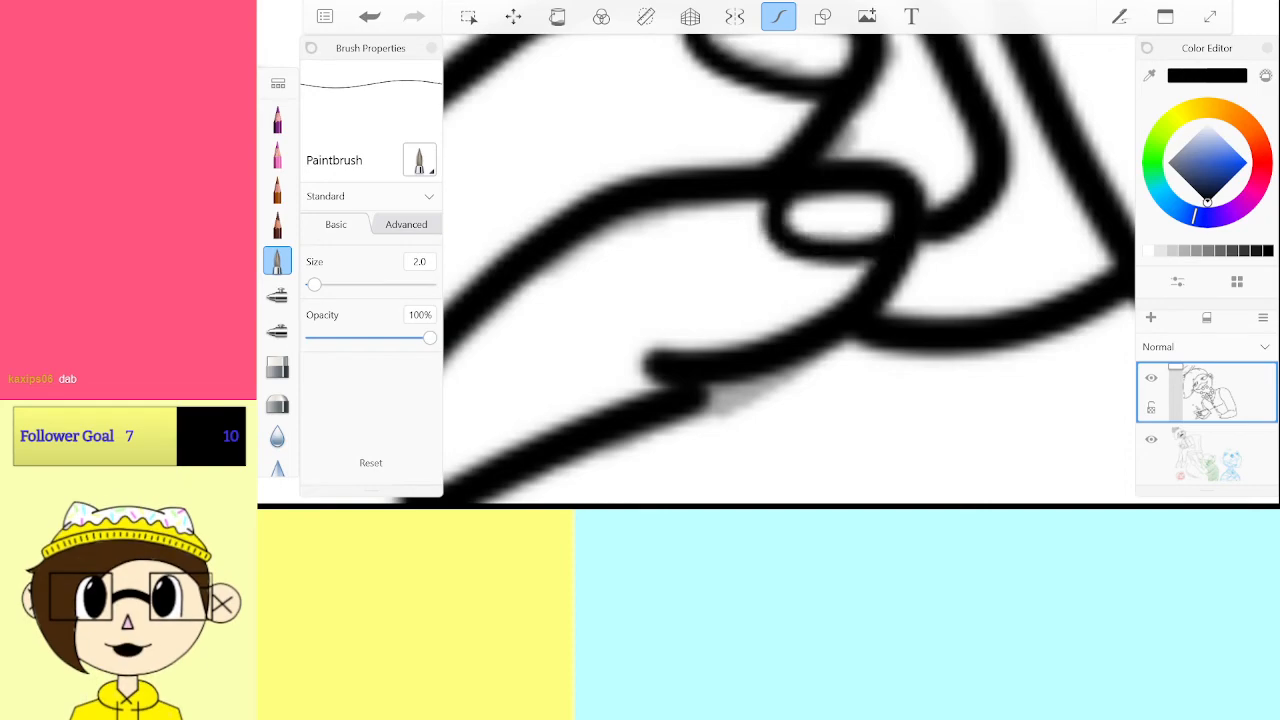
Set the brush size back to 3.0
scroll(898, 238, "down", 6)
scroll(790, 270, "down", 2)
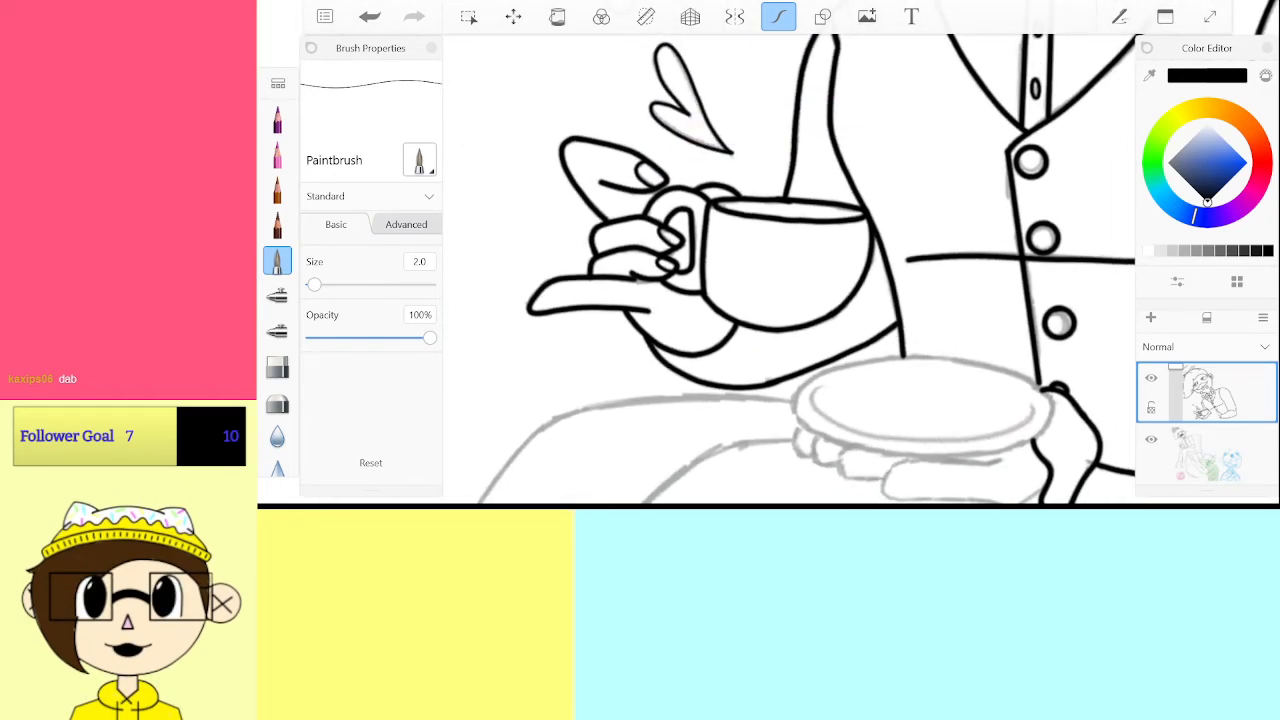
left_click(419, 261)
type("3")
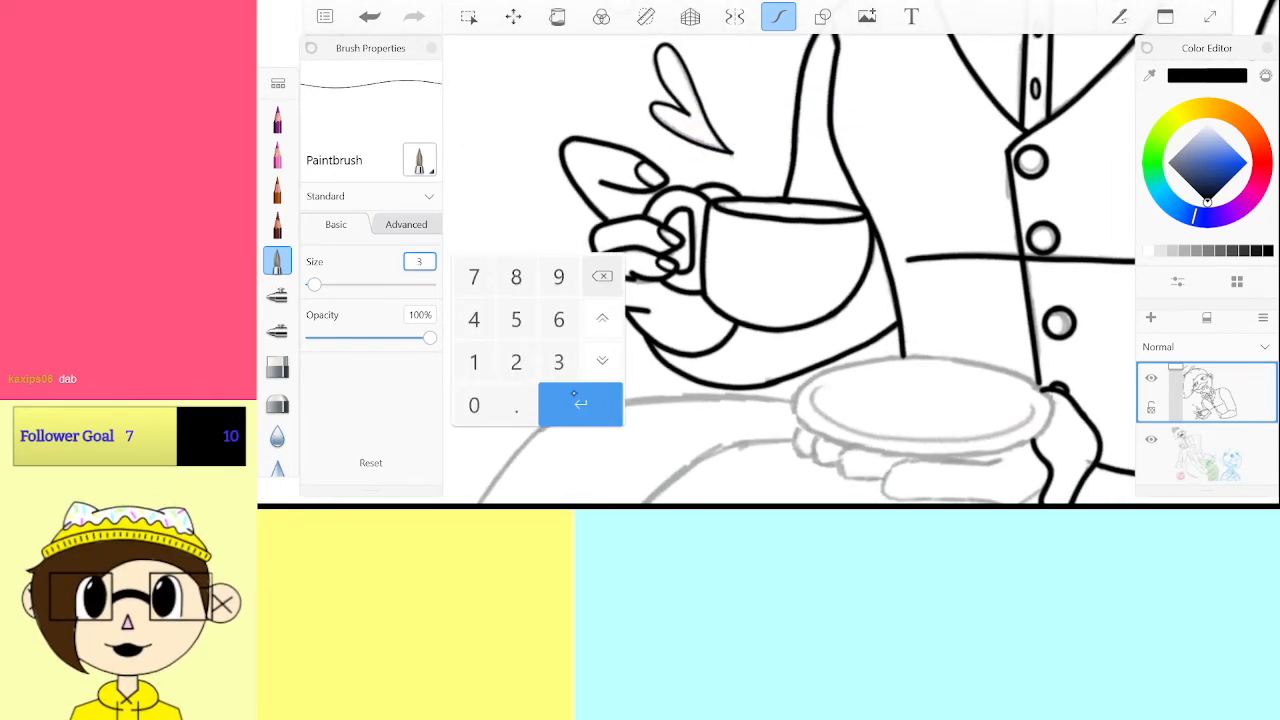
key("Return")
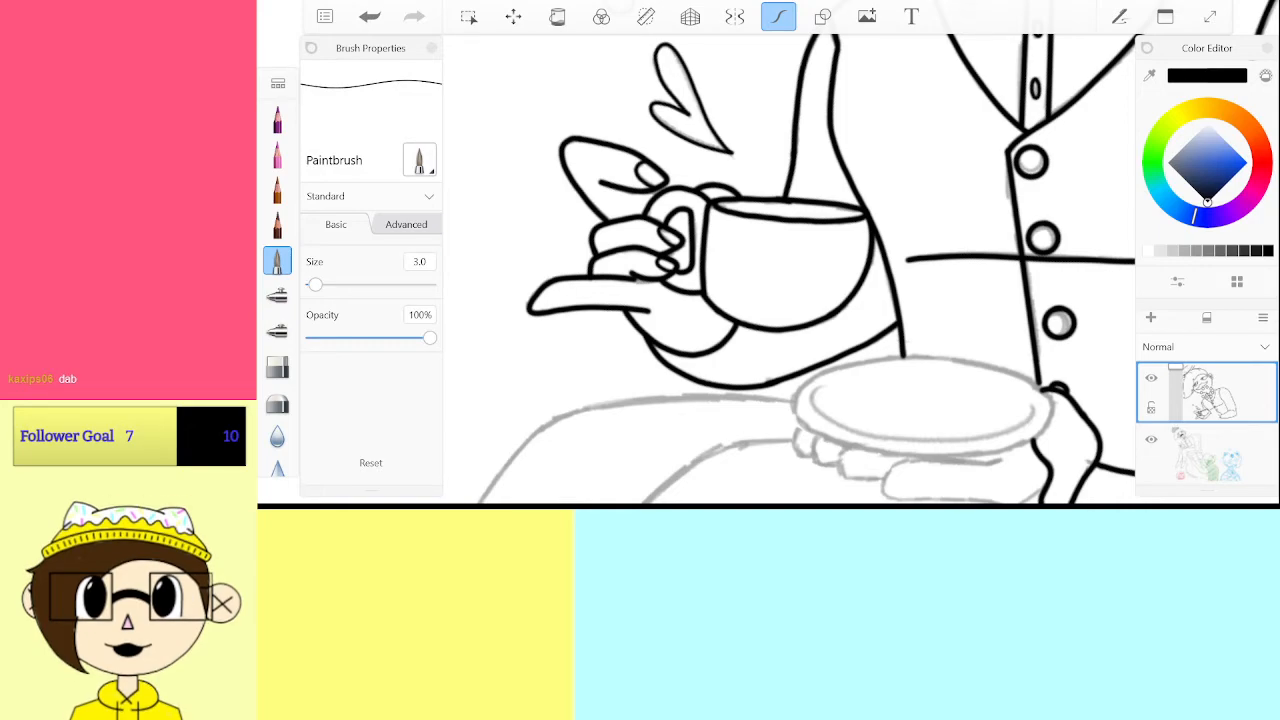
scroll(900, 400, "up", 5)
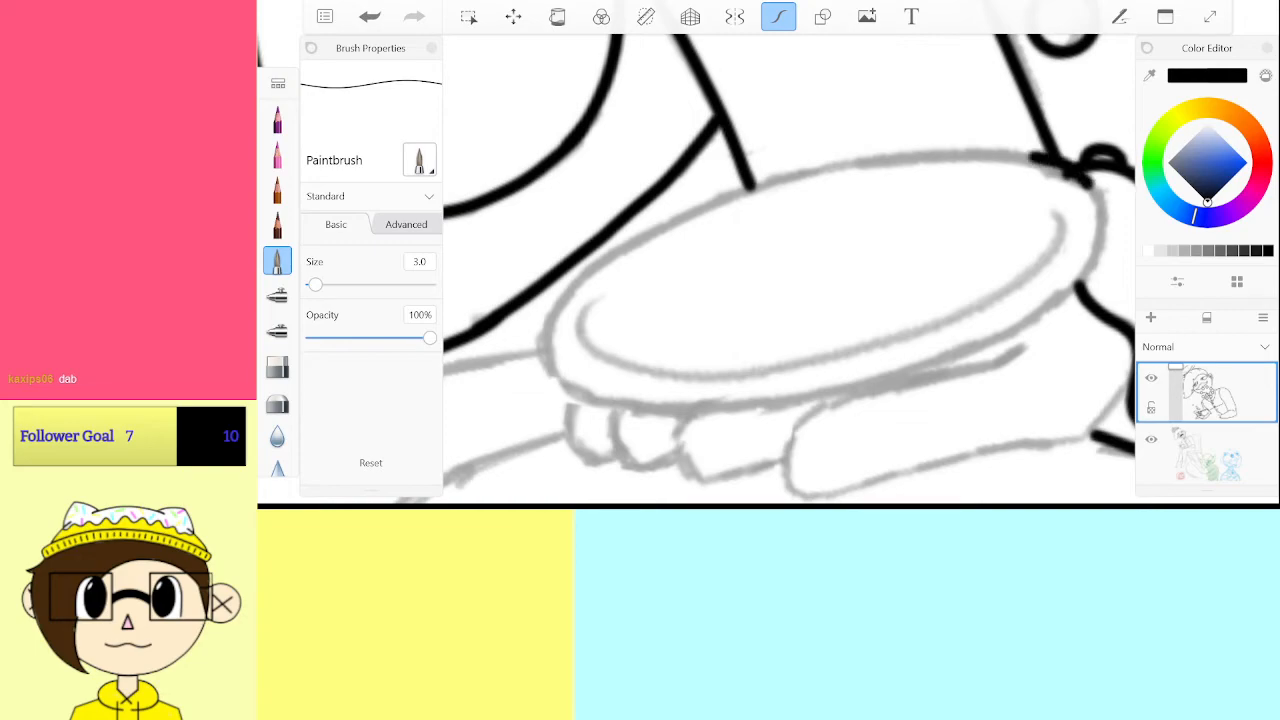
mouse_move(1040, 150)
left_mouse_down()
mouse_move(950, 146)
mouse_move(773, 177)
mouse_move(603, 255)
mouse_move(562, 286)
mouse_move(536, 331)
mouse_move(568, 375)
mouse_move(848, 376)
left_mouse_up()
key("ctrl+z")
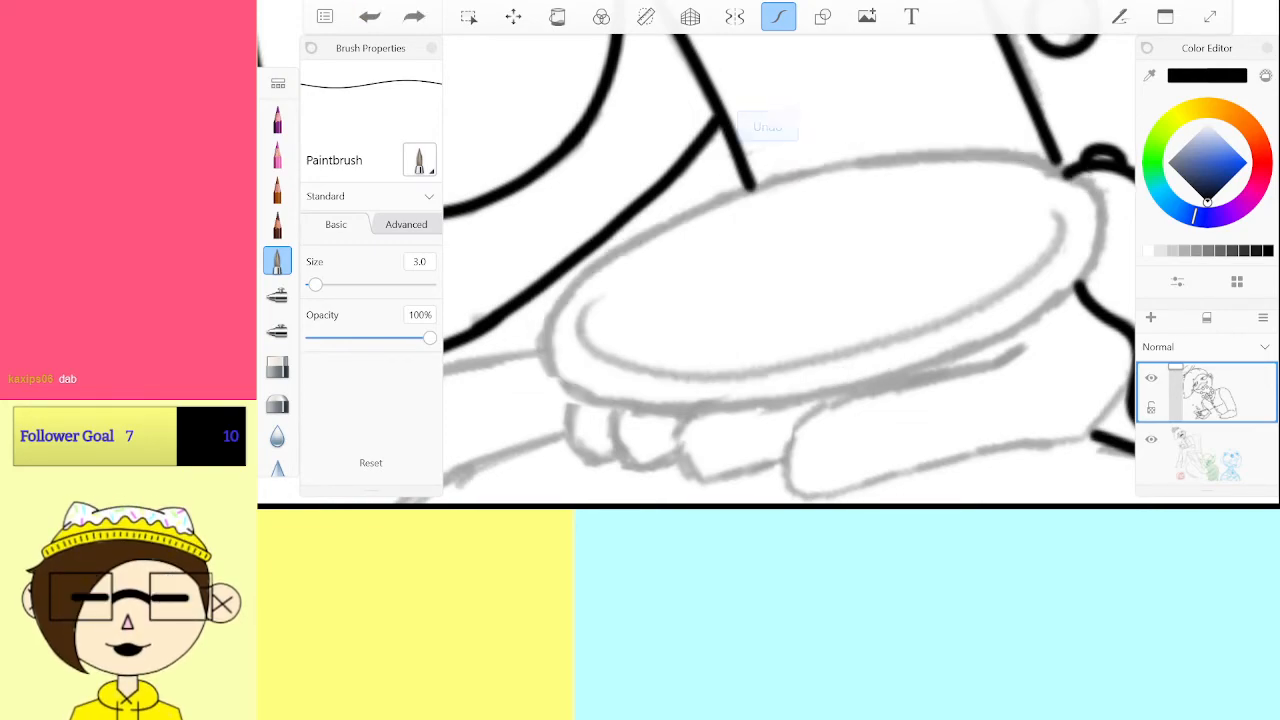
mouse_move(1070, 172)
left_mouse_down()
mouse_move(878, 152)
mouse_move(755, 183)
mouse_move(647, 233)
left_mouse_up()
left_click_drag(567, 291, 550, 354)
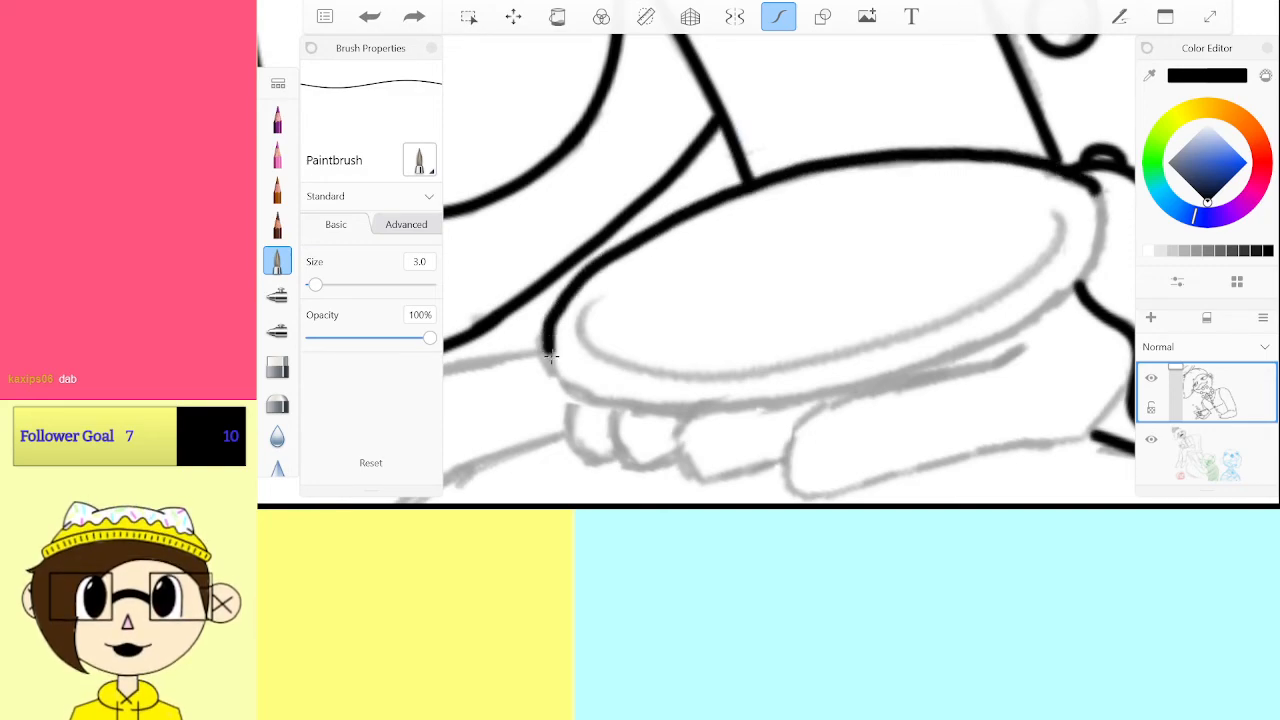
mouse_move(827, 394)
left_mouse_down()
mouse_move(950, 360)
mouse_move(1012, 322)
left_mouse_up()
left_click_drag(1098, 218, 1090, 185)
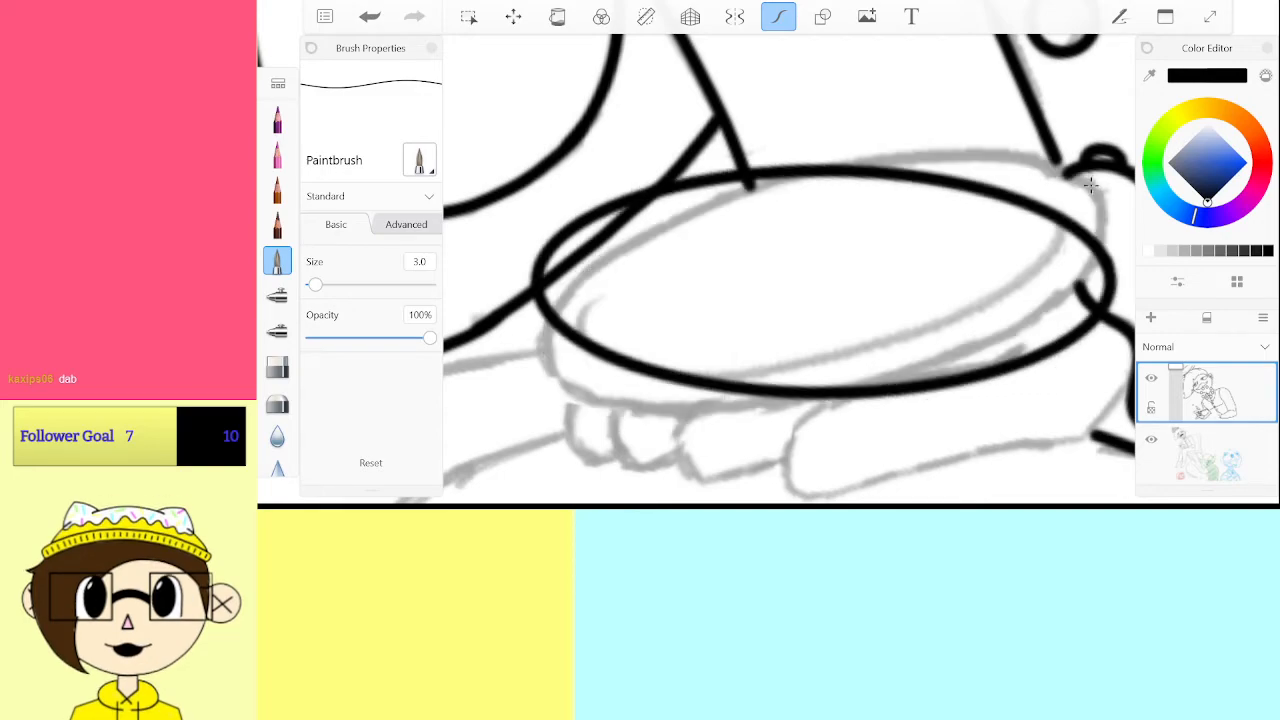
left_click(369, 16)
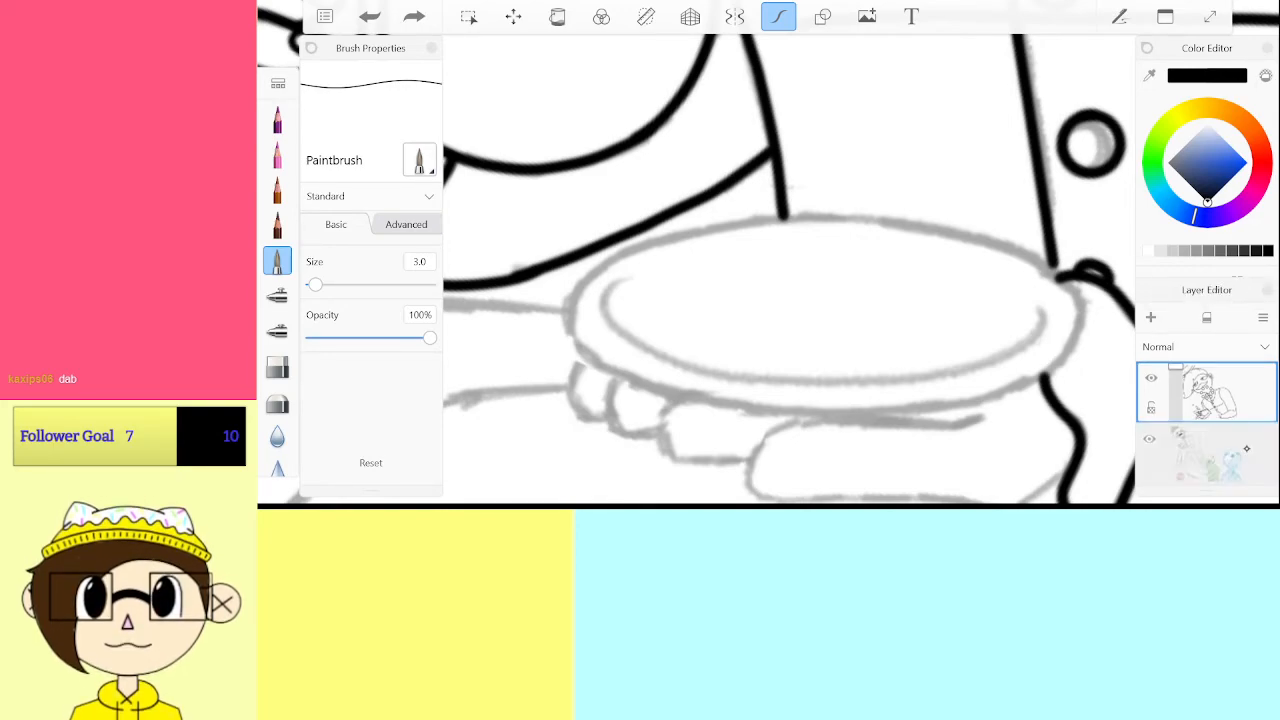
Add a new layer above the line art and ink the saucer's outer rim as a full ellipse along the sketch
left_click(1151, 318)
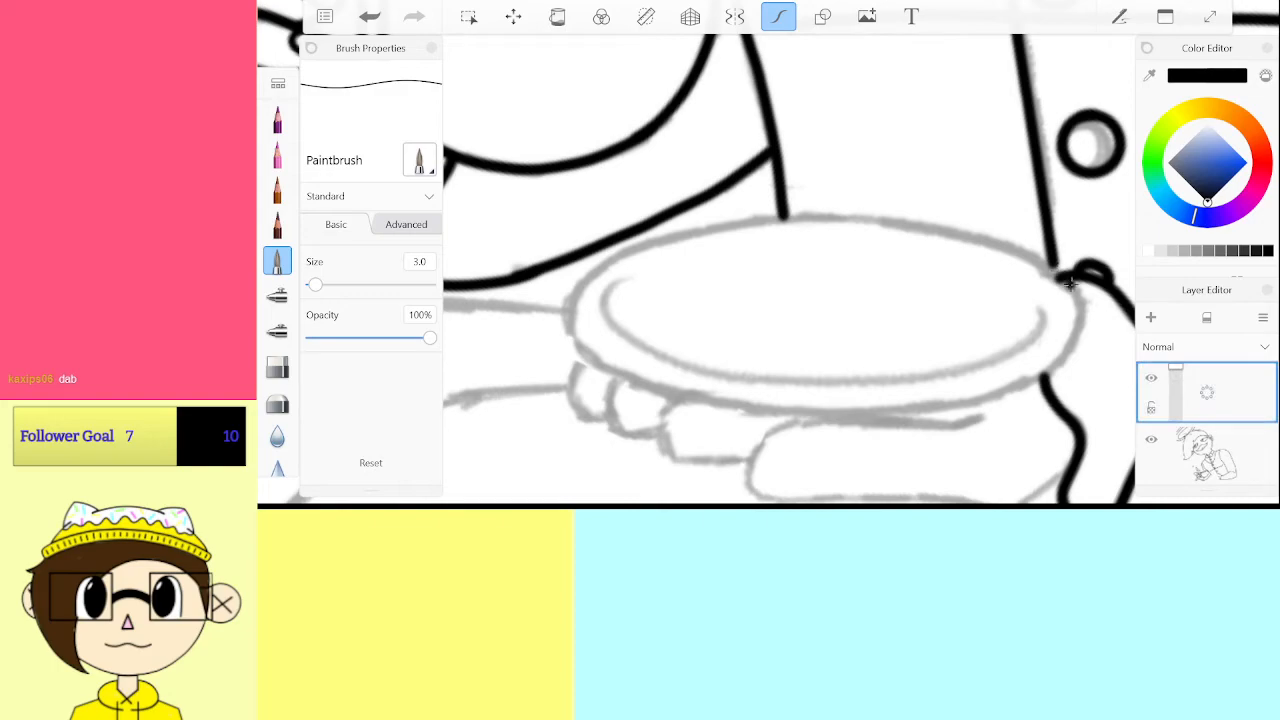
left_click_drag(1006, 256, 1058, 268)
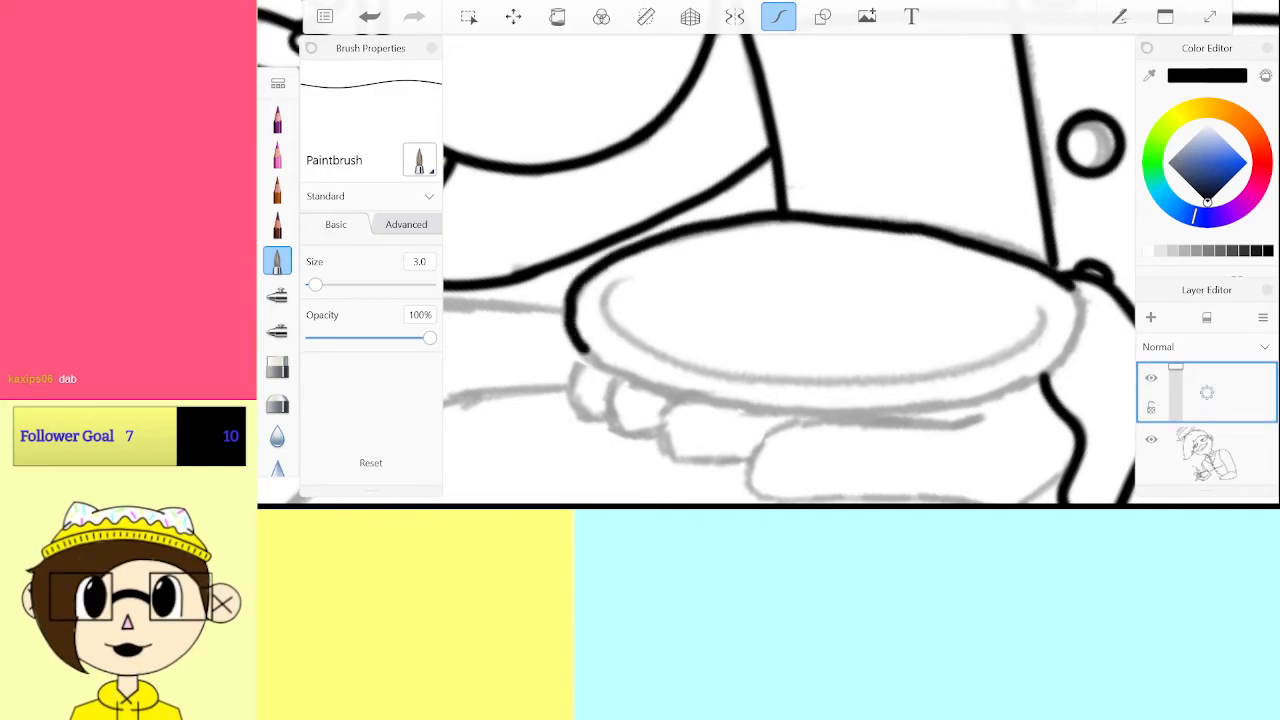
mouse_move(588, 348)
left_mouse_down()
mouse_move(648, 386)
mouse_move(770, 411)
left_mouse_up()
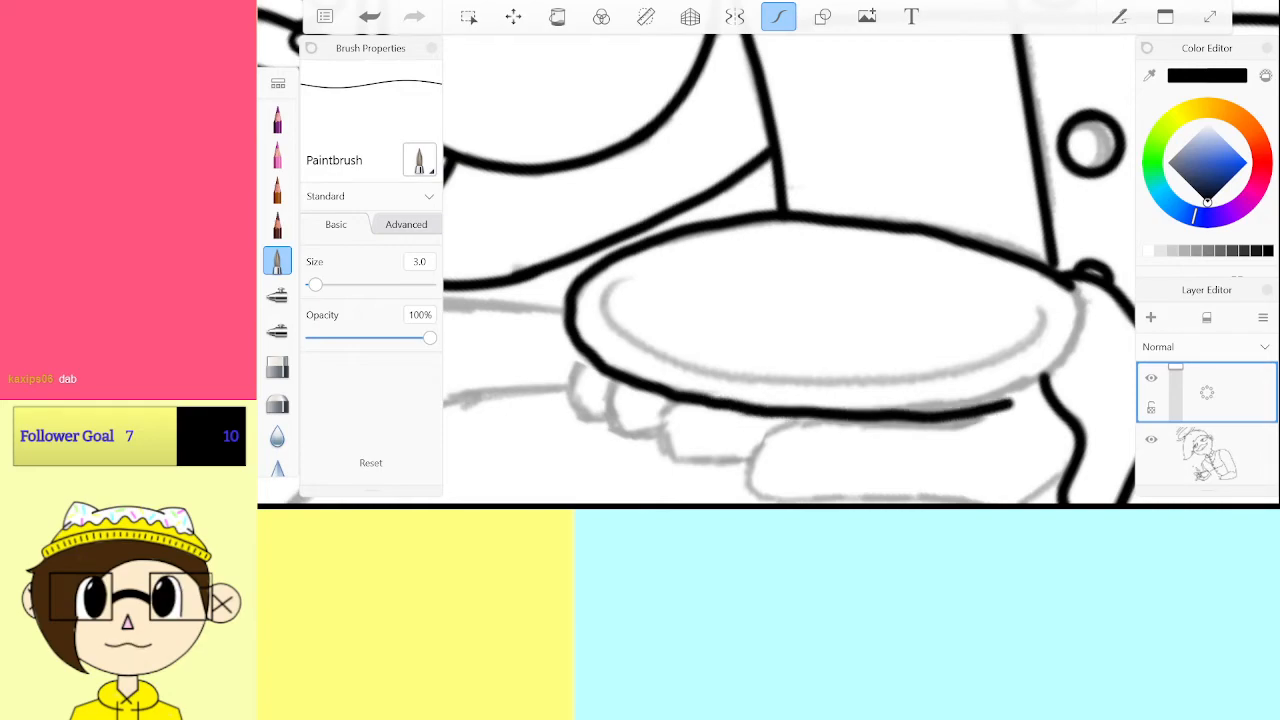
mouse_move(1010, 403)
left_mouse_down()
mouse_move(1044, 380)
mouse_move(1086, 300)
mouse_move(1072, 278)
left_mouse_up()
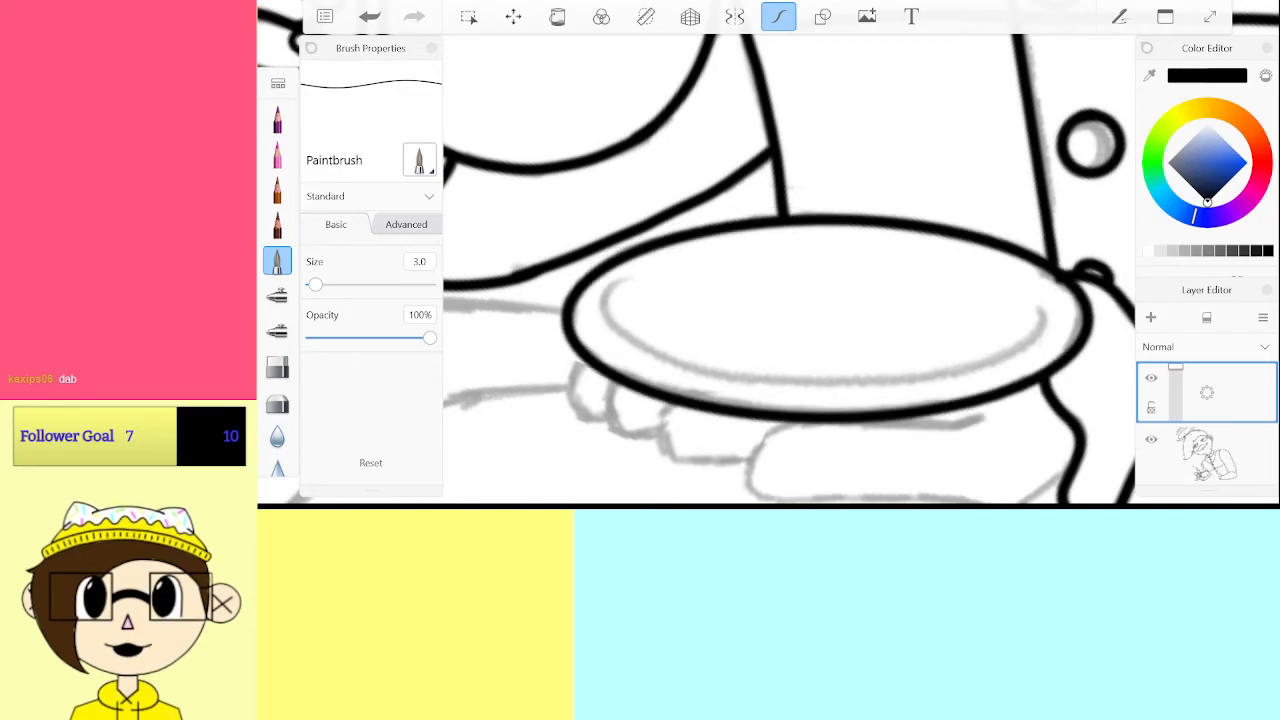
Ink the curved inner rim line inside the saucer, redrawing it until it runs smoothly parallel to the outer edge
scroll(790, 268, "up", 2)
mouse_move(557, 266)
left_mouse_down()
mouse_move(525, 283)
mouse_move(526, 305)
mouse_move(568, 337)
mouse_move(648, 352)
left_mouse_up()
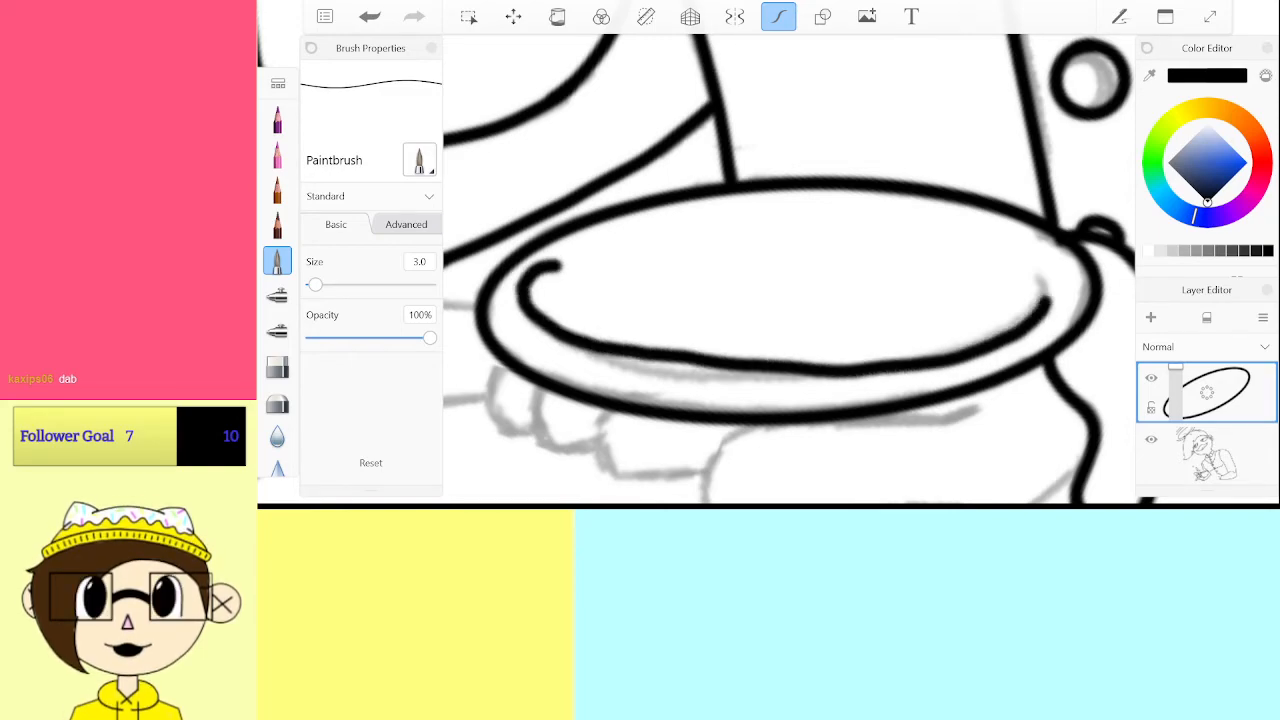
key("ctrl+z")
mouse_move(557, 266)
left_mouse_down()
mouse_move(534, 284)
mouse_move(536, 318)
left_mouse_up()
left_click_drag(600, 356, 706, 376)
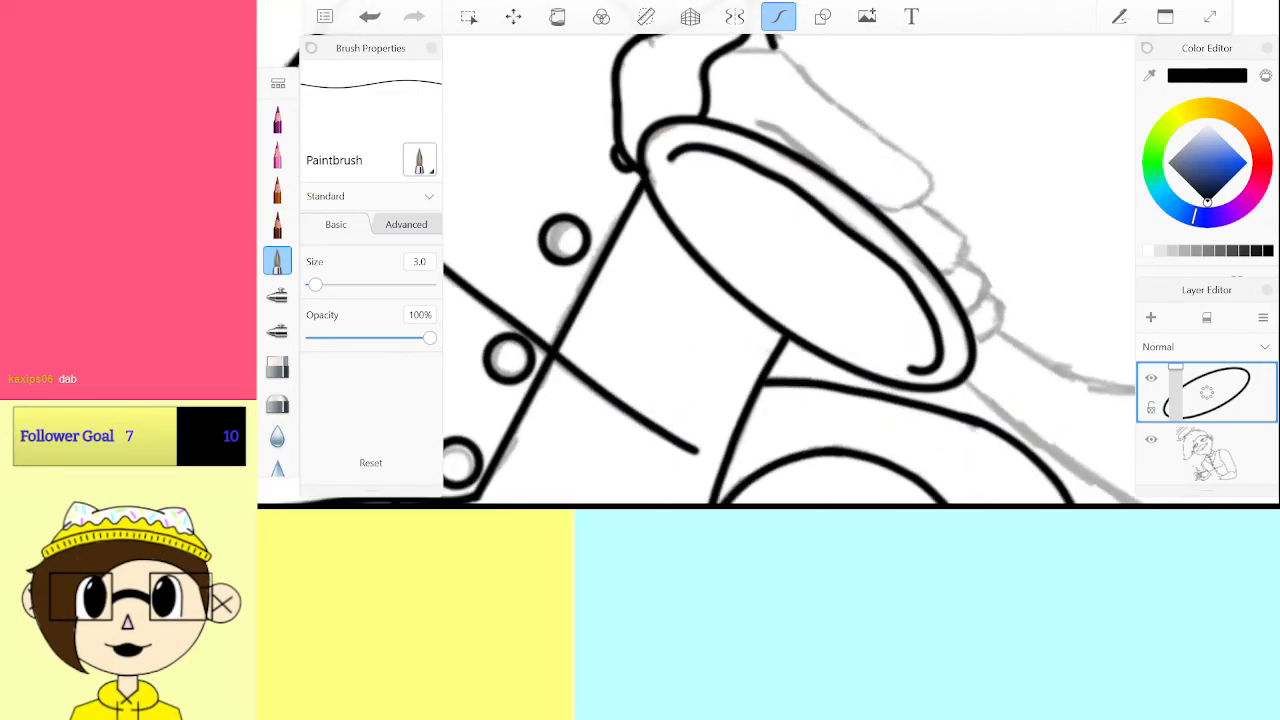
left_click(370, 16)
mouse_move(961, 279)
left_mouse_down()
mouse_move(987, 248)
mouse_move(963, 213)
left_mouse_up()
mouse_move(600, 296)
left_mouse_down()
mouse_move(548, 330)
mouse_move(520, 398)
left_mouse_up()
Nudge the saucer drawing slightly to the left and merge its layer into the line art layer below
scroll(790, 270, "down", 5)
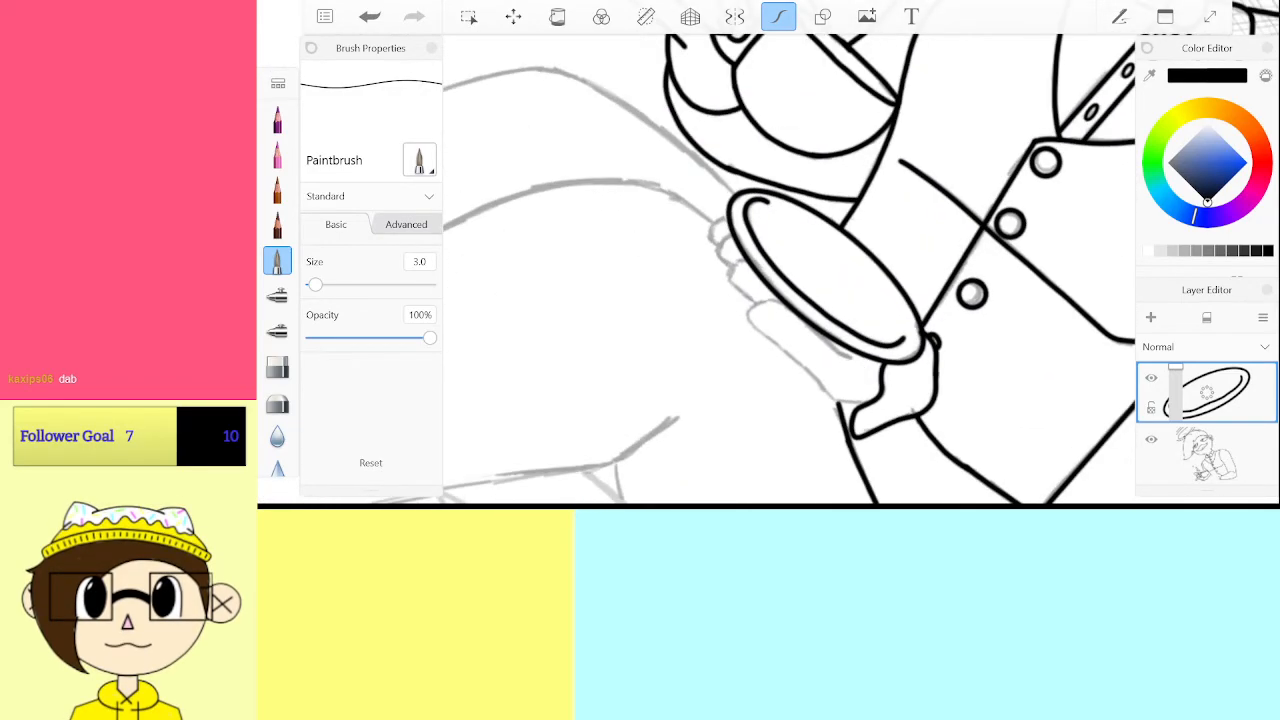
scroll(790, 270, "up", 3)
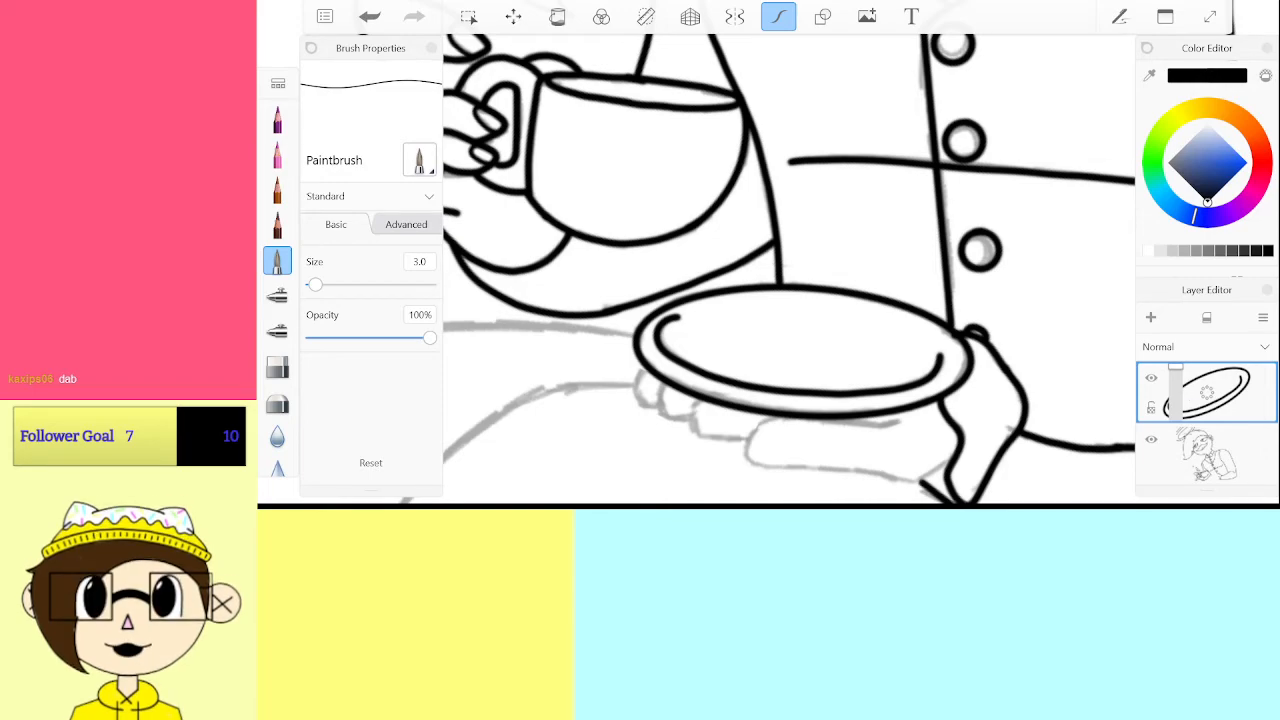
left_click(513, 16)
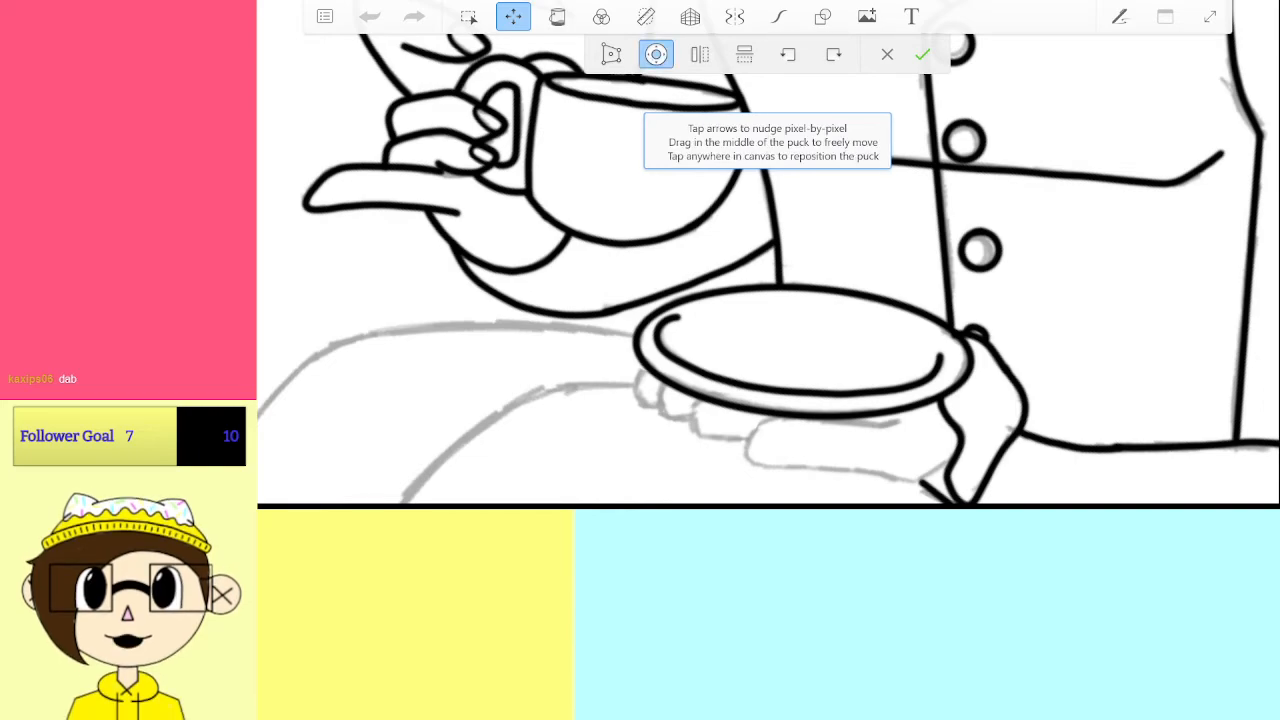
left_click(860, 443)
left_click_drag(865, 443, 871, 443)
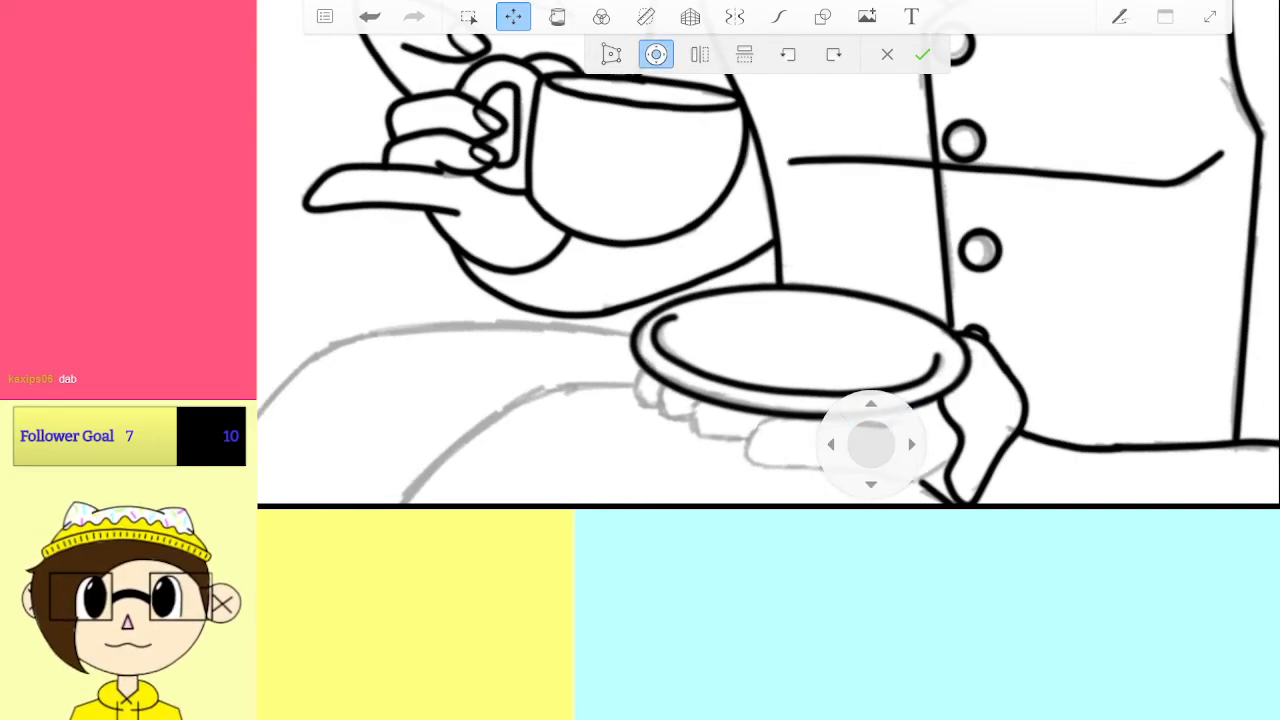
left_click(922, 54)
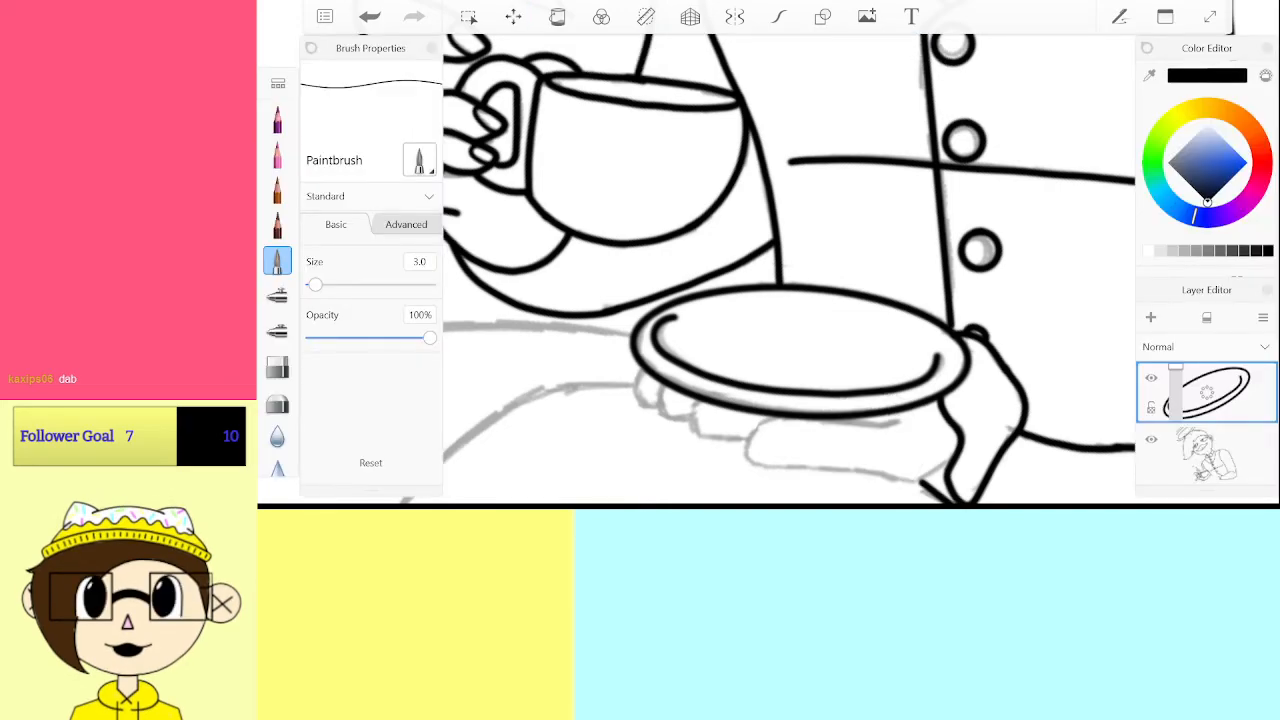
left_click_drag(1207, 393, 1207, 456)
Ink the long finger under the saucer nearest the wrist, from the wrist line around its rounded tip to the saucer's rim
scroll(790, 270, "down", 2)
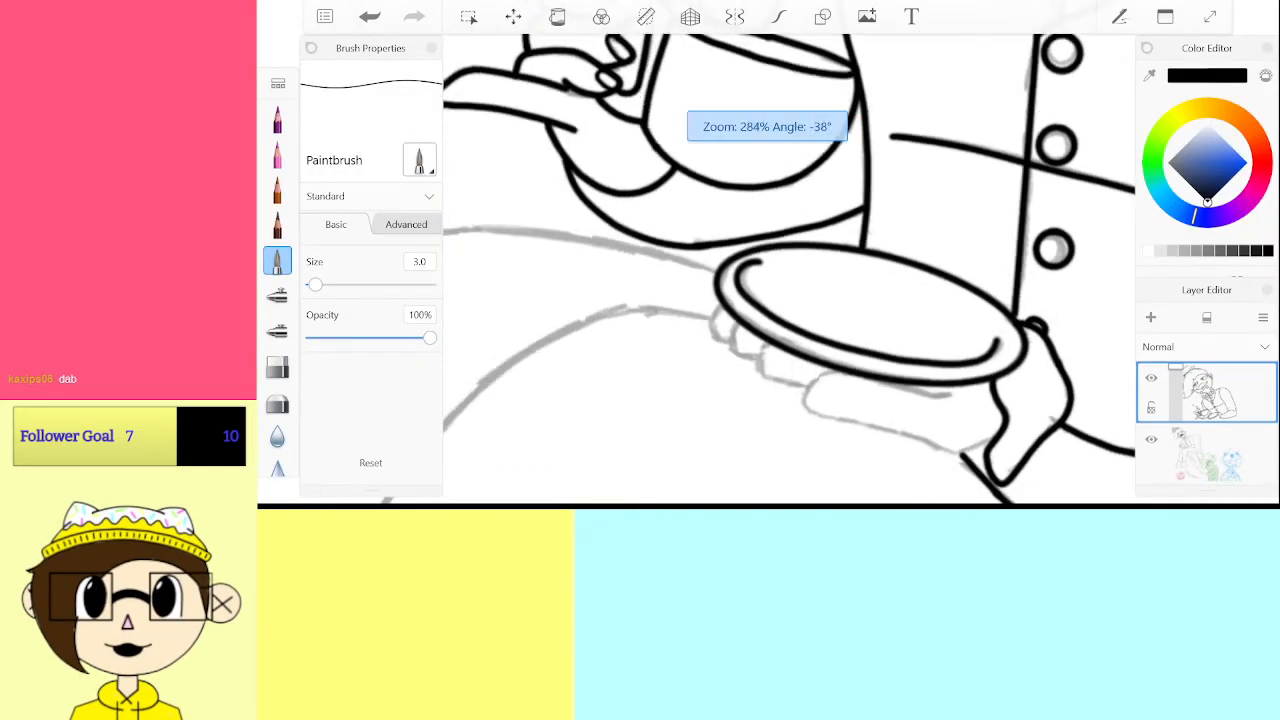
scroll(850, 300, "up", 5)
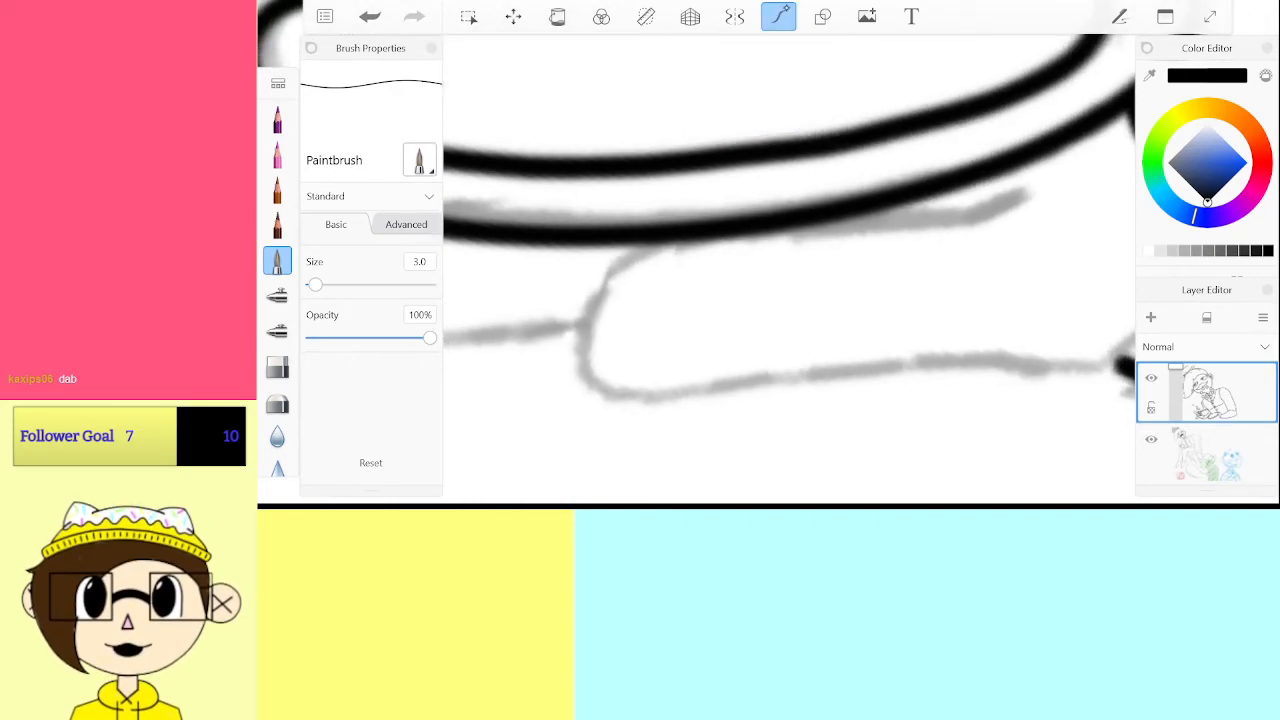
scroll(790, 270, "down", 2)
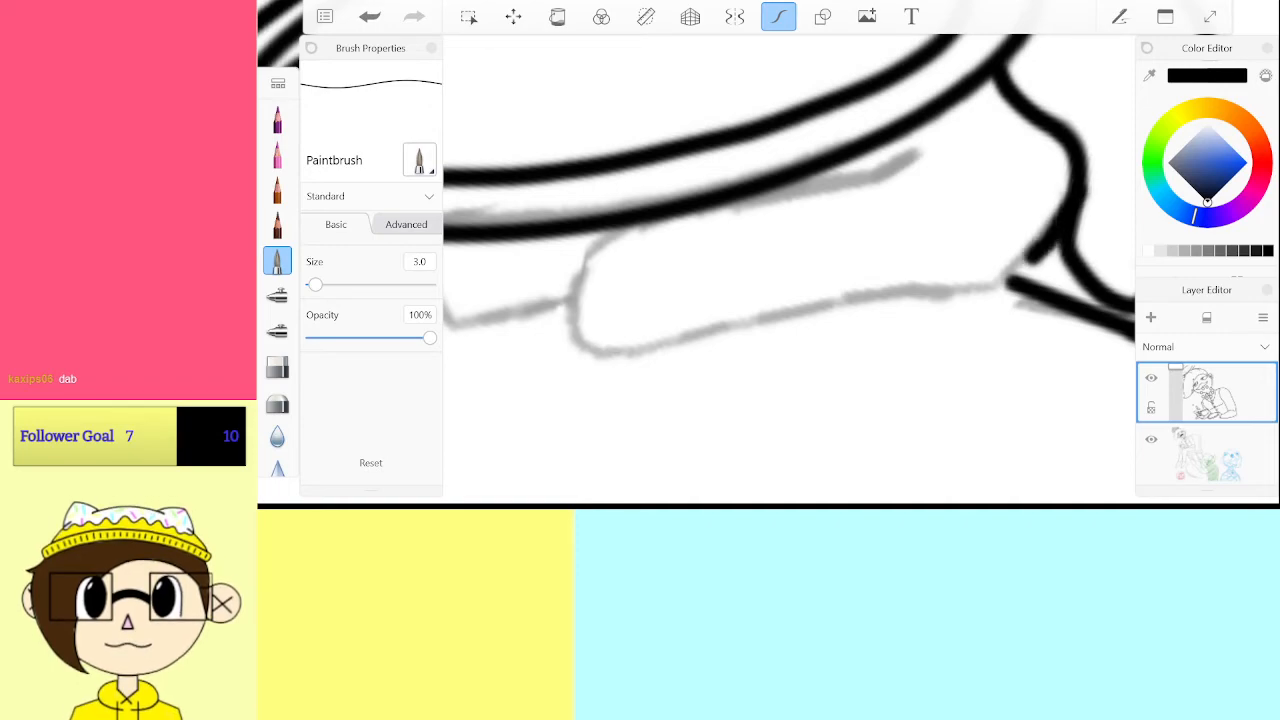
mouse_move(1030, 262)
left_mouse_down()
mouse_move(983, 283)
mouse_move(622, 352)
mouse_move(580, 338)
mouse_move(593, 258)
mouse_move(626, 235)
mouse_move(896, 172)
mouse_move(921, 151)
left_mouse_up()
left_click_drag(584, 342, 893, 392)
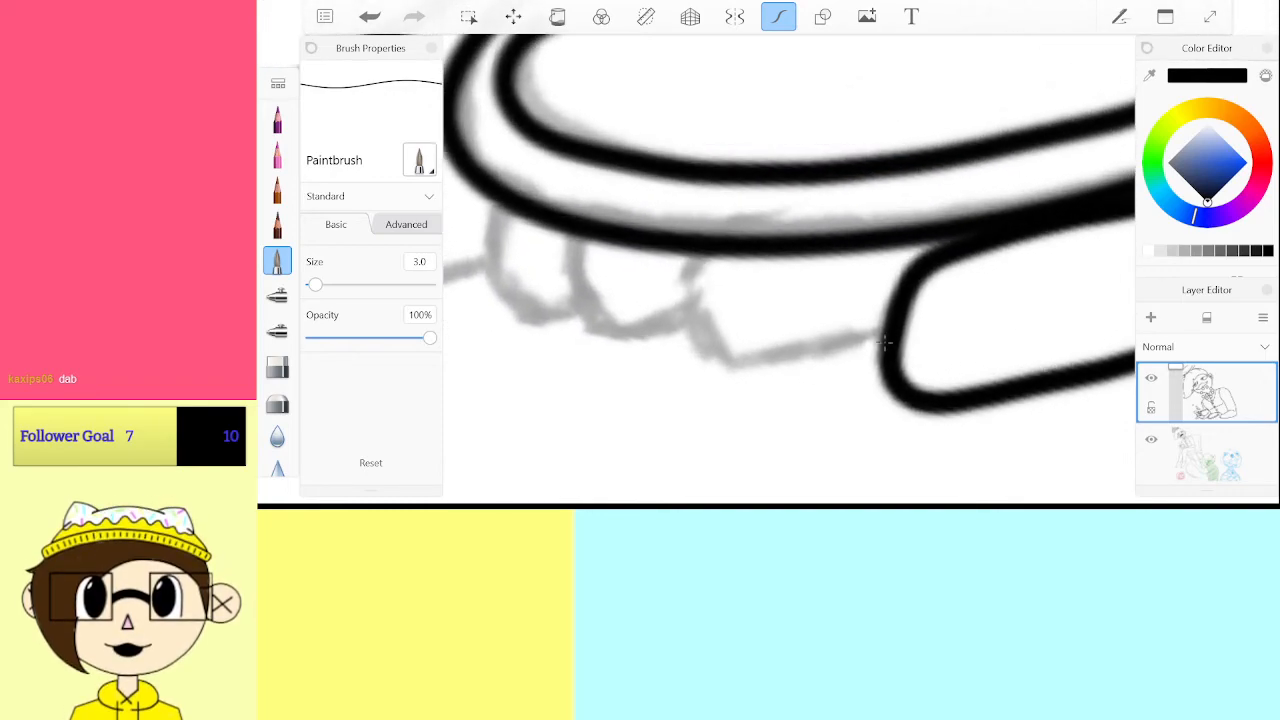
Ink the next two fingertips beneath the saucer's rim, redrawing each for a rounder shape
mouse_move(885, 338)
left_mouse_down()
mouse_move(712, 364)
mouse_move(690, 338)
mouse_move(715, 245)
left_mouse_up()
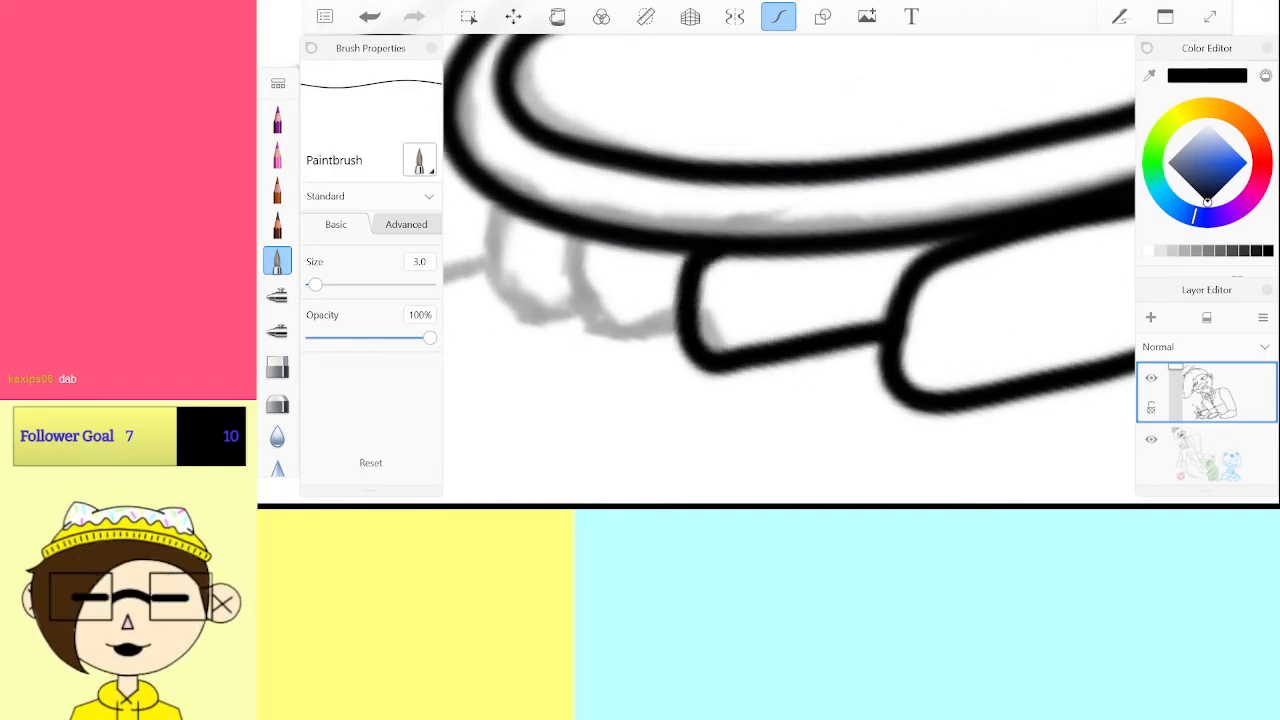
key("ctrl+z")
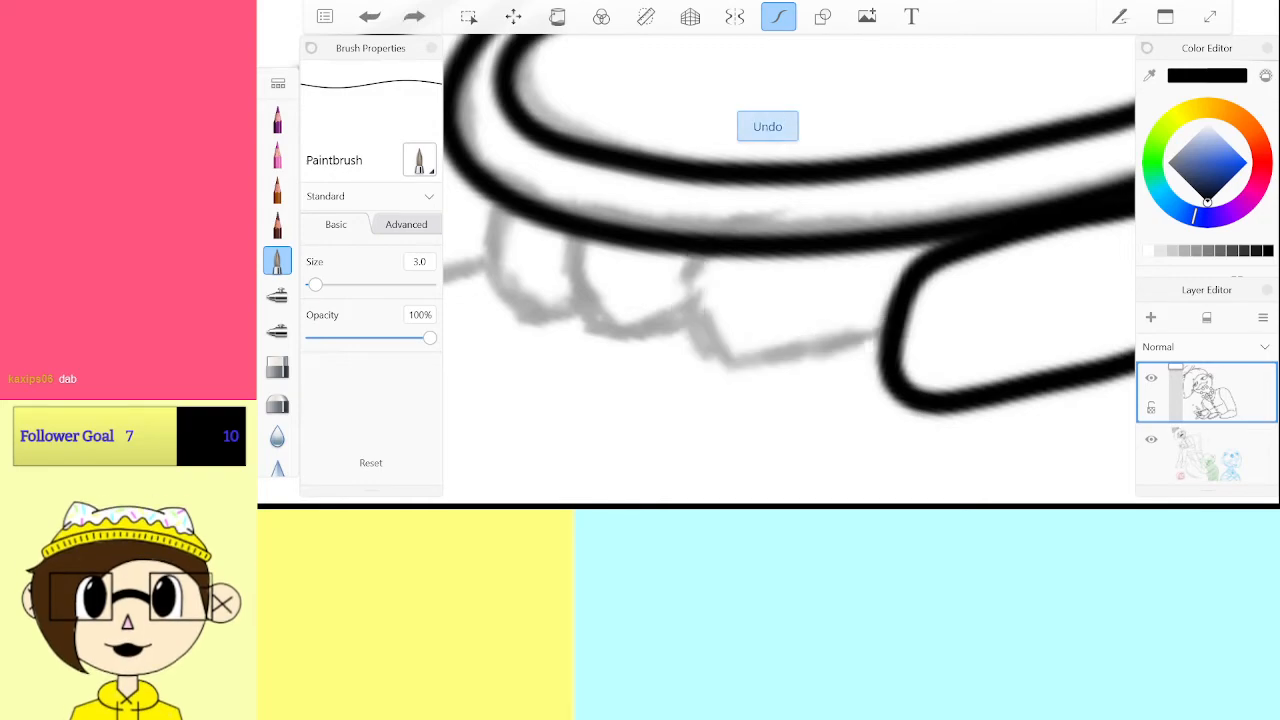
mouse_move(886, 318)
left_mouse_down()
mouse_move(872, 336)
mouse_move(729, 366)
mouse_move(672, 322)
mouse_move(720, 252)
left_mouse_up()
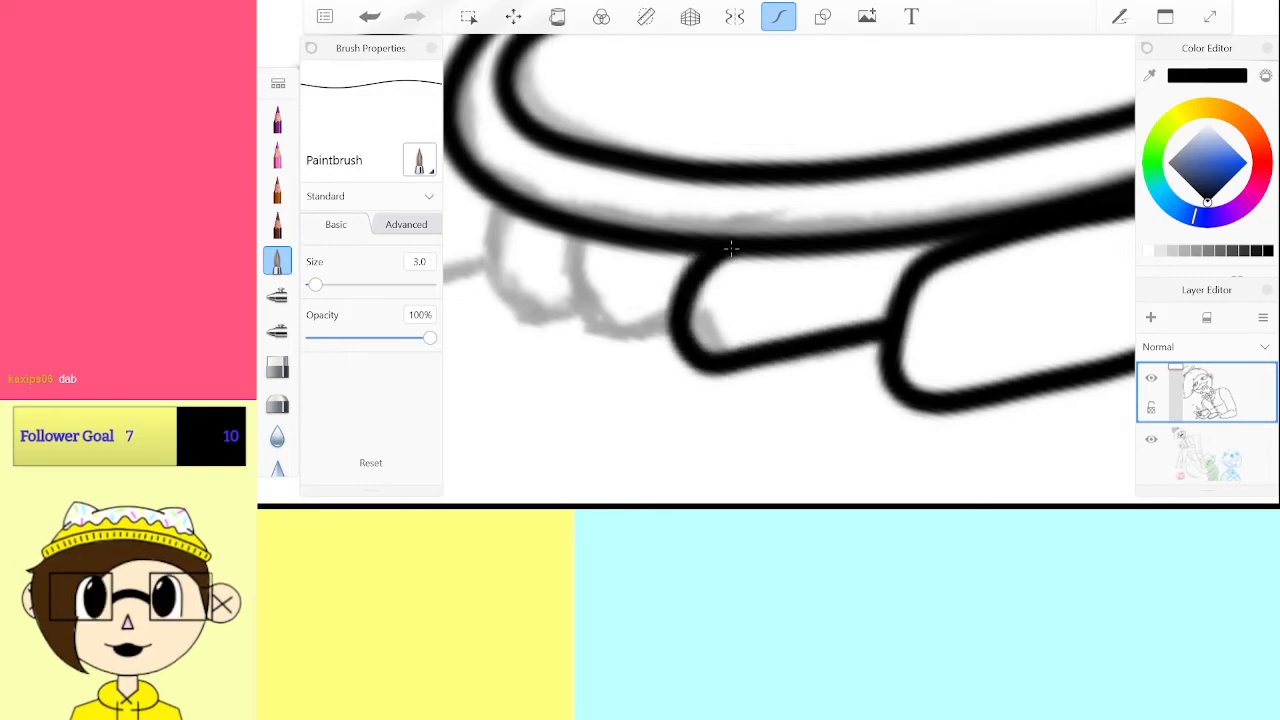
scroll(789, 270, "up", 3)
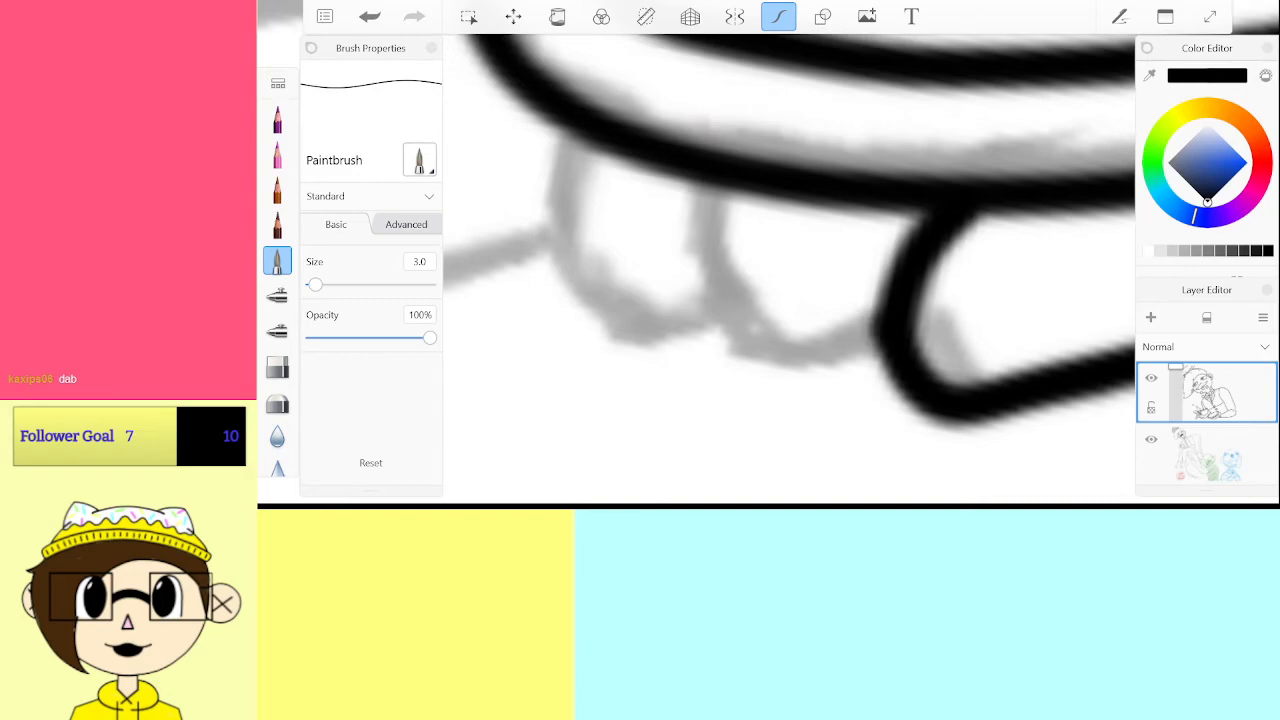
mouse_move(882, 312)
left_mouse_down()
mouse_move(700, 322)
mouse_move(801, 177)
left_mouse_up()
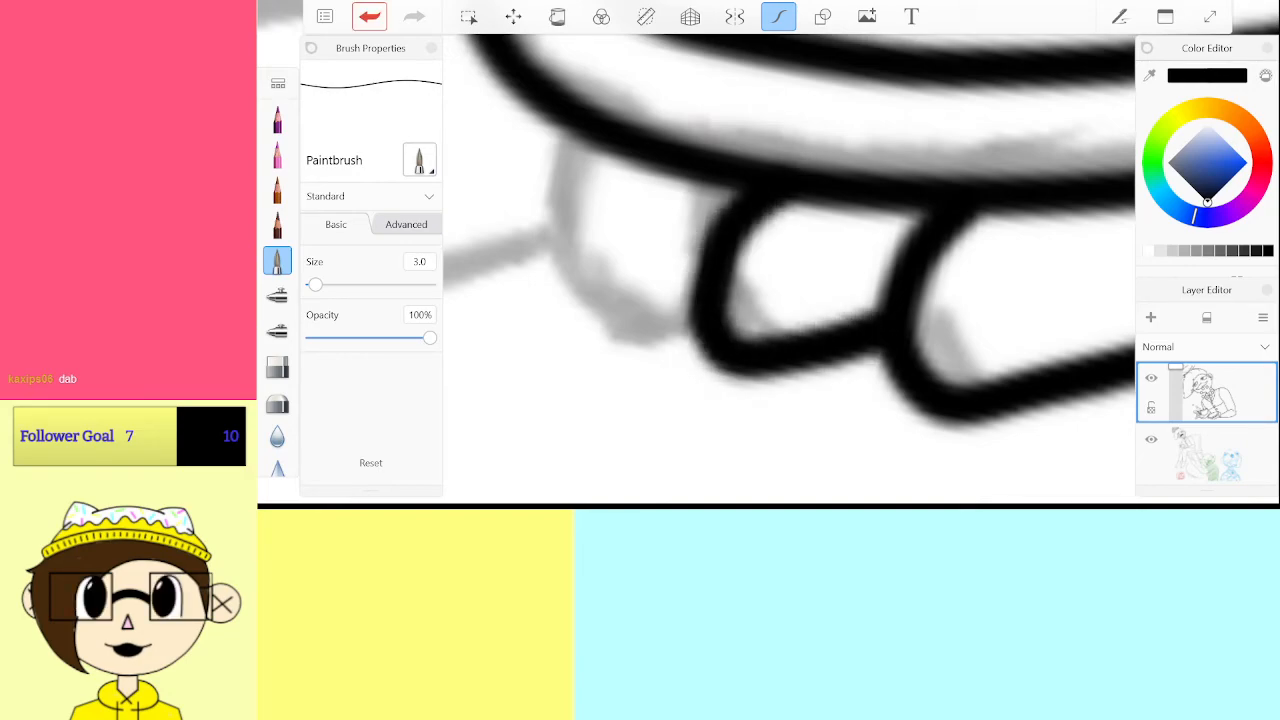
left_click(369, 16)
mouse_move(884, 302)
left_mouse_down()
mouse_move(695, 345)
mouse_move(745, 183)
left_mouse_up()
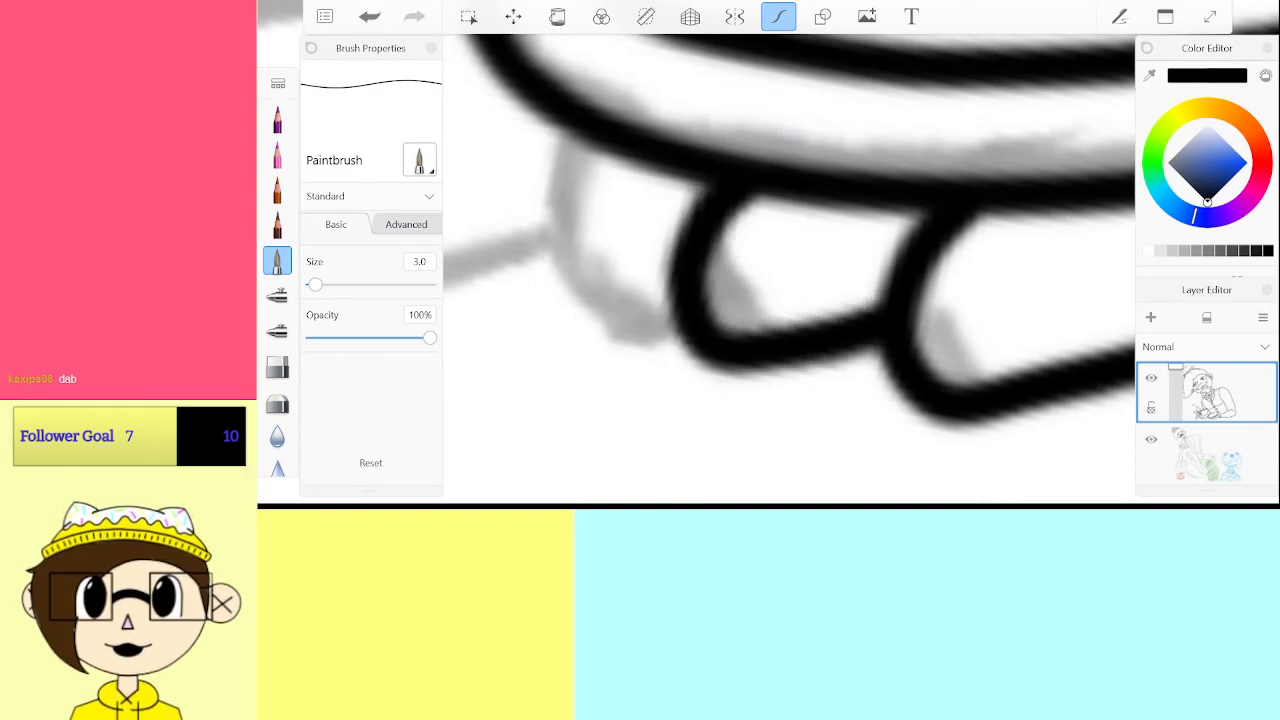
Ink the last small fingertip beneath the saucer's rim, closing it against the neighbouring finger
mouse_move(686, 318)
left_mouse_down()
mouse_move(575, 326)
mouse_move(545, 270)
mouse_move(588, 148)
left_mouse_up()
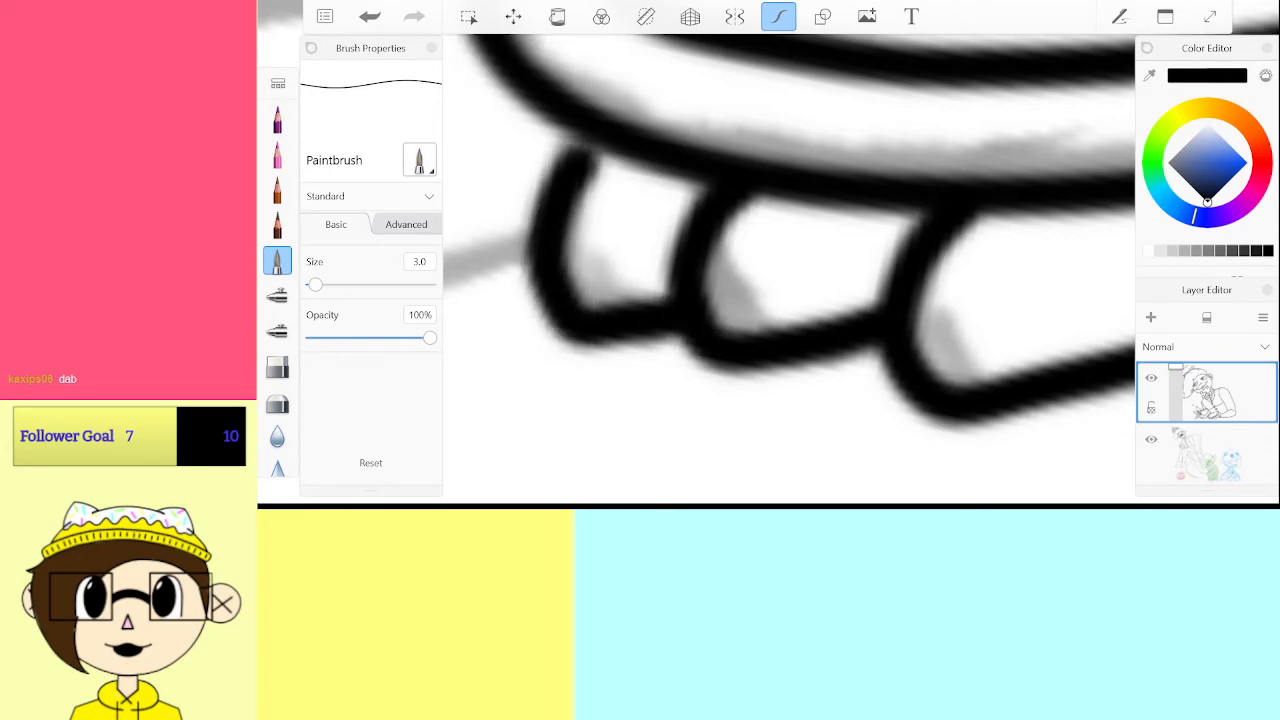
scroll(700, 268, "down", 10)
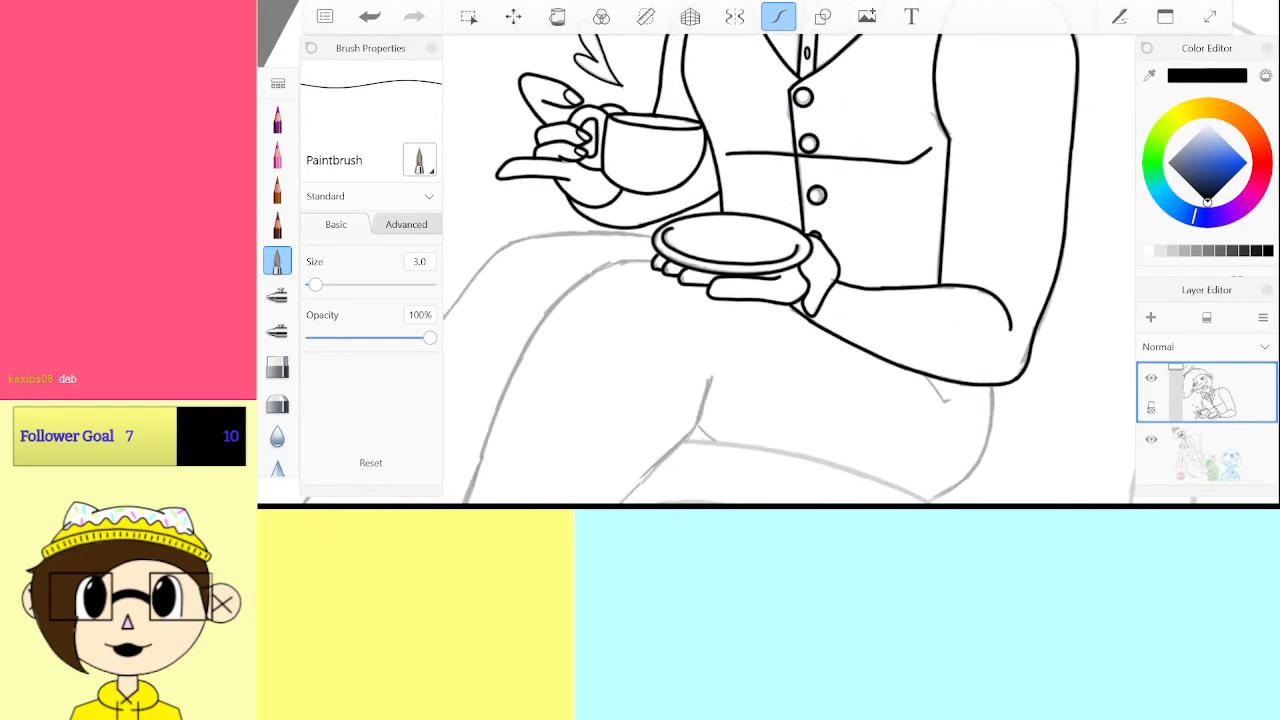
scroll(700, 268, "down", 5)
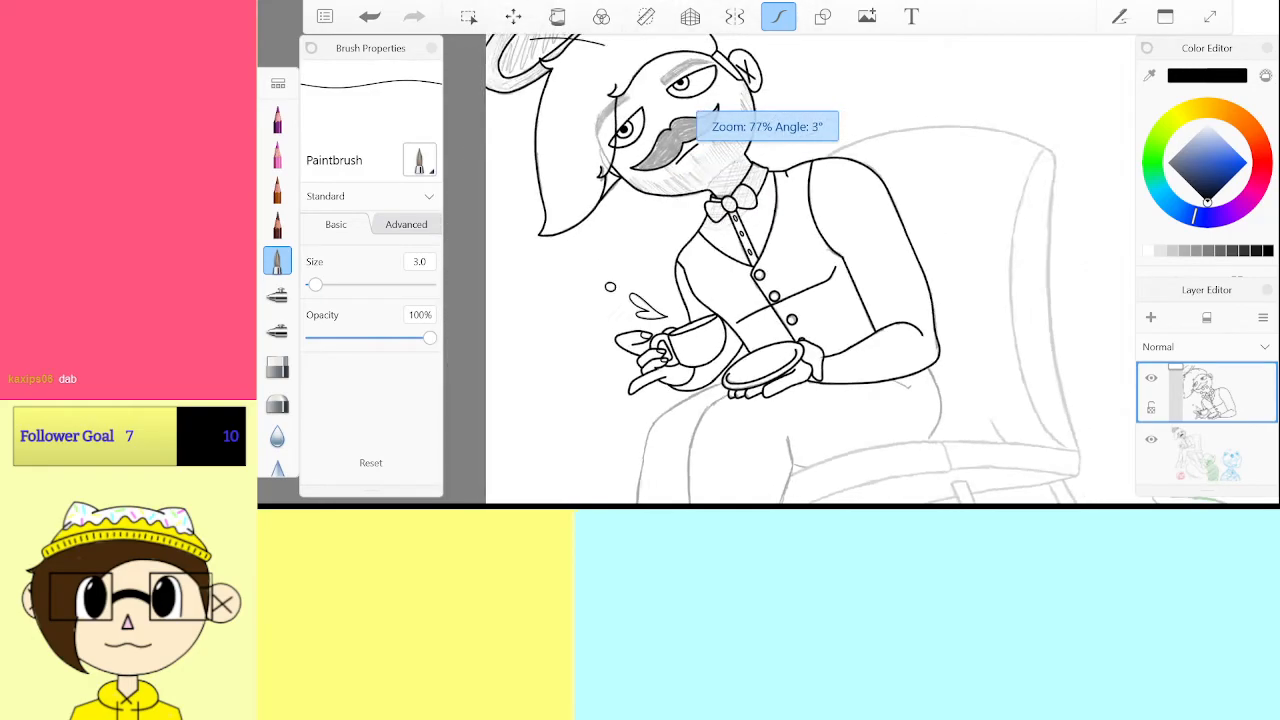
scroll(768, 268, "down", 2)
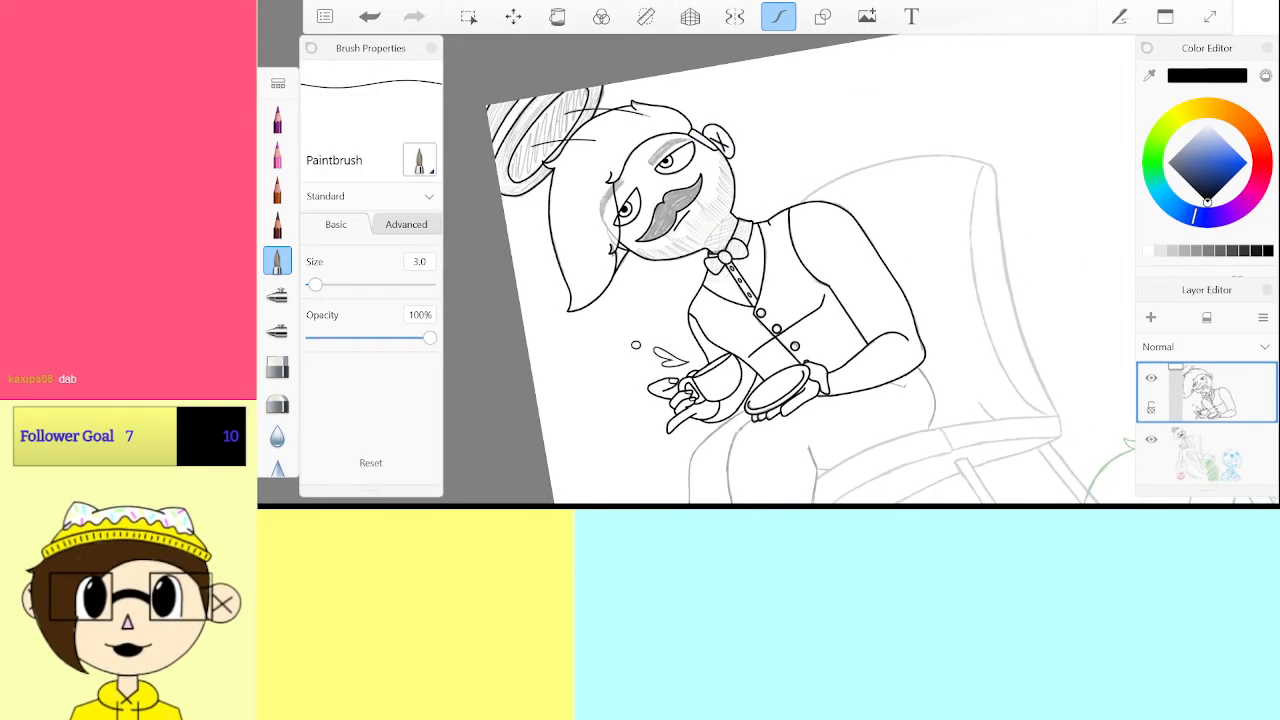
Ink the curved hip line from below the bent elbow down to the chair seat, redrawing it closer to the sketch
scroll(790, 268, "up", 10)
scroll(790, 268, "down", 2)
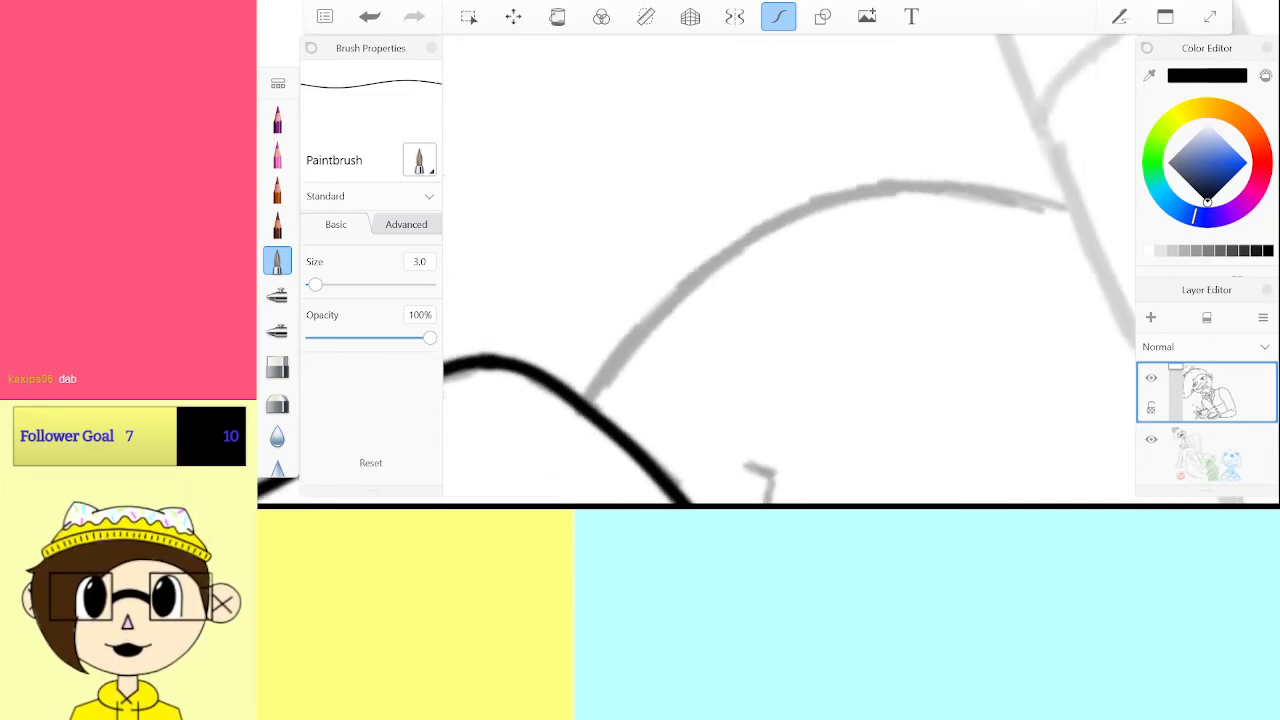
mouse_move(586, 402)
left_mouse_down()
mouse_move(671, 300)
mouse_move(795, 210)
mouse_move(986, 186)
mouse_move(1075, 205)
left_mouse_up()
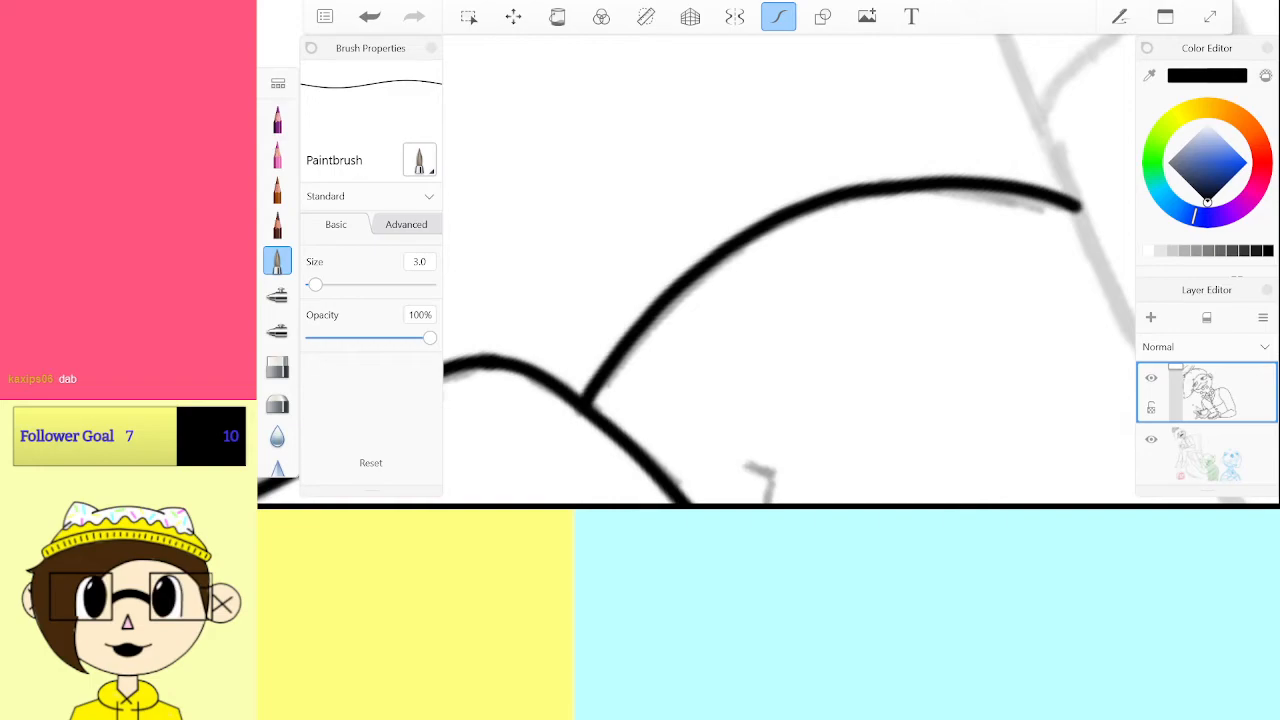
key("ctrl+z")
mouse_move(586, 402)
left_mouse_down()
mouse_move(694, 282)
mouse_move(806, 211)
mouse_move(963, 187)
mouse_move(1075, 205)
left_mouse_up()
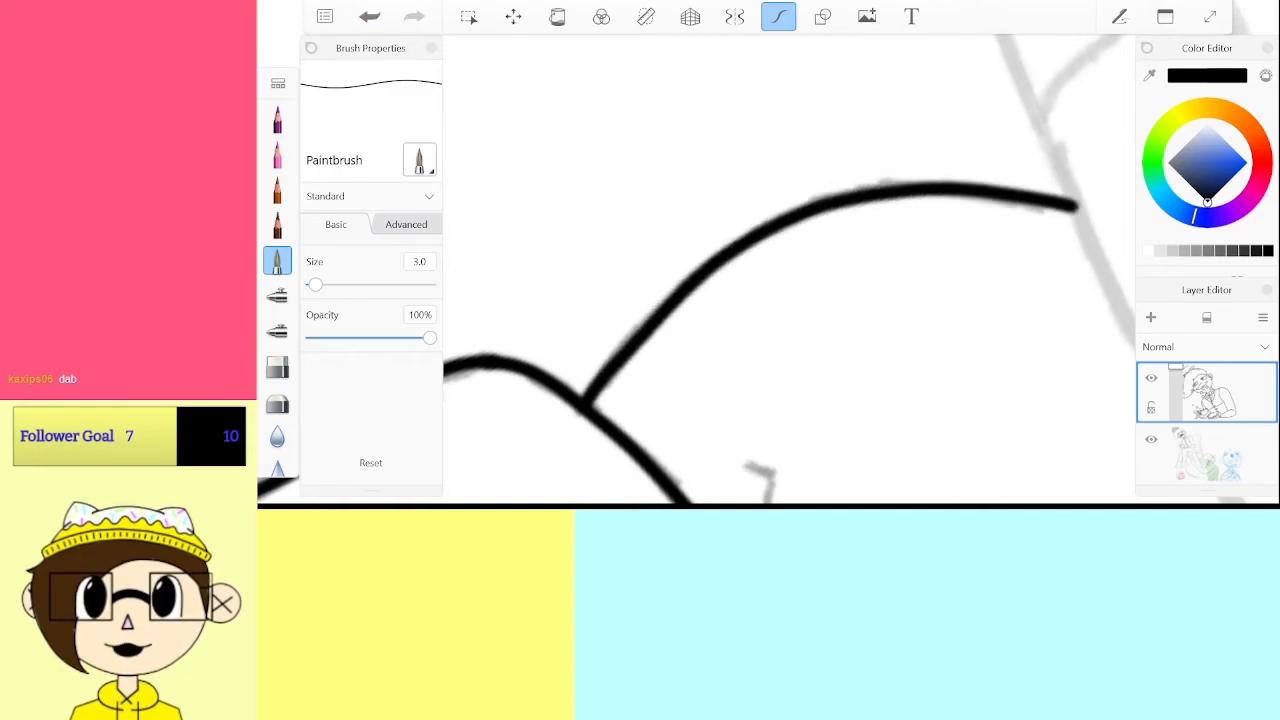
Ink the short hooked crease line just beneath the forearm near the elbow
scroll(767, 270, "down", 5)
scroll(767, 270, "up", 8)
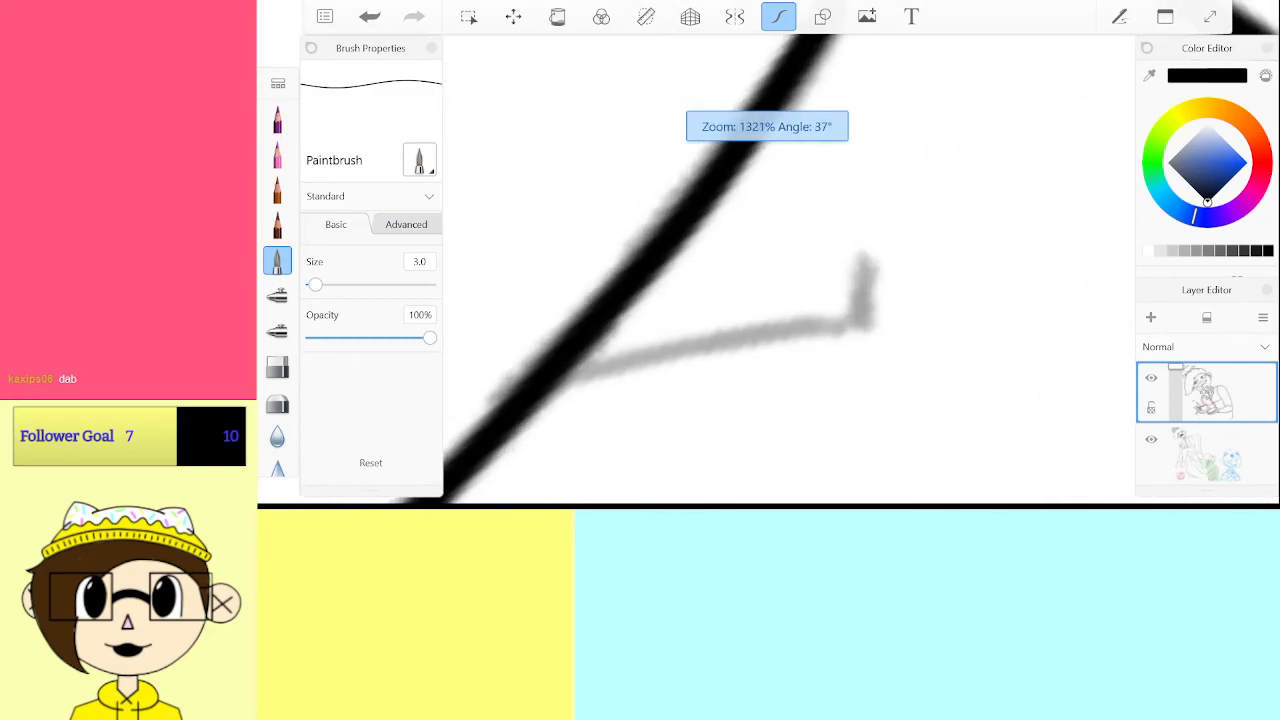
mouse_move(865, 250)
left_mouse_down()
mouse_move(862, 312)
mouse_move(555, 370)
left_mouse_up()
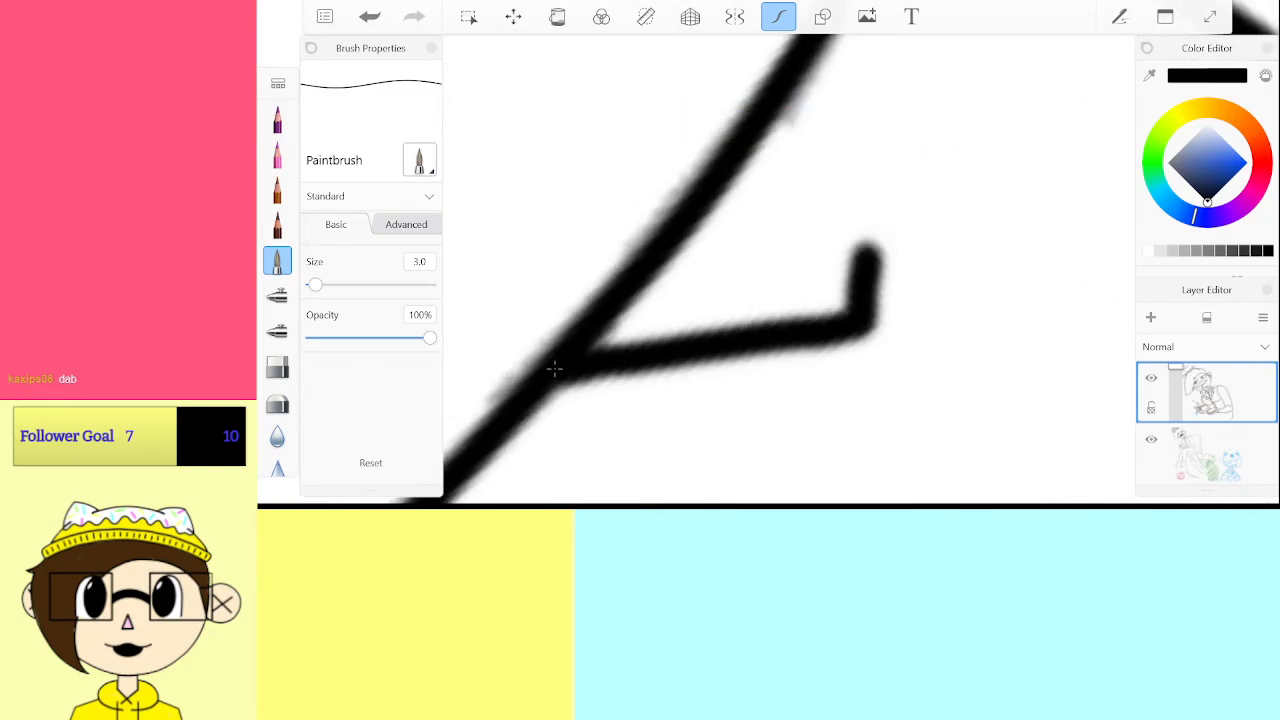
scroll(790, 270, "down", 5)
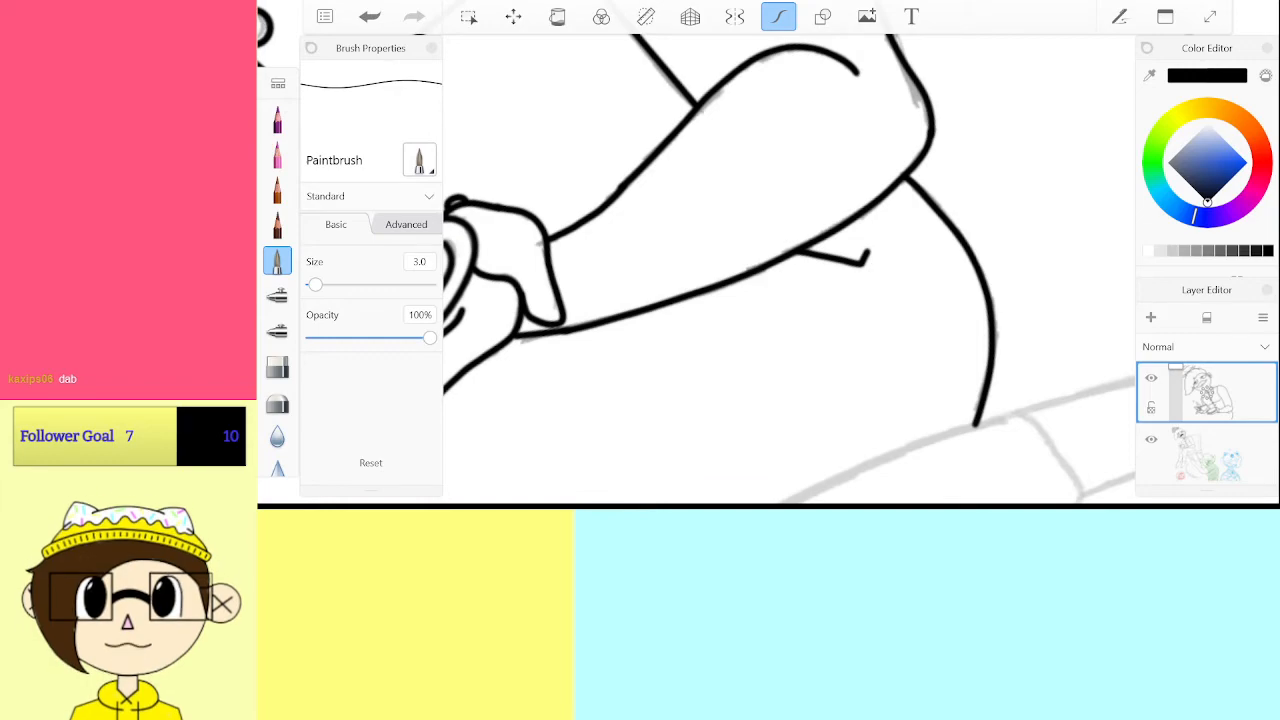
Ink the farther leg's upper outline from the bend of the knee to the saucer's edge, redrawing it as a smoother curve
scroll(855, 198, "down", 10)
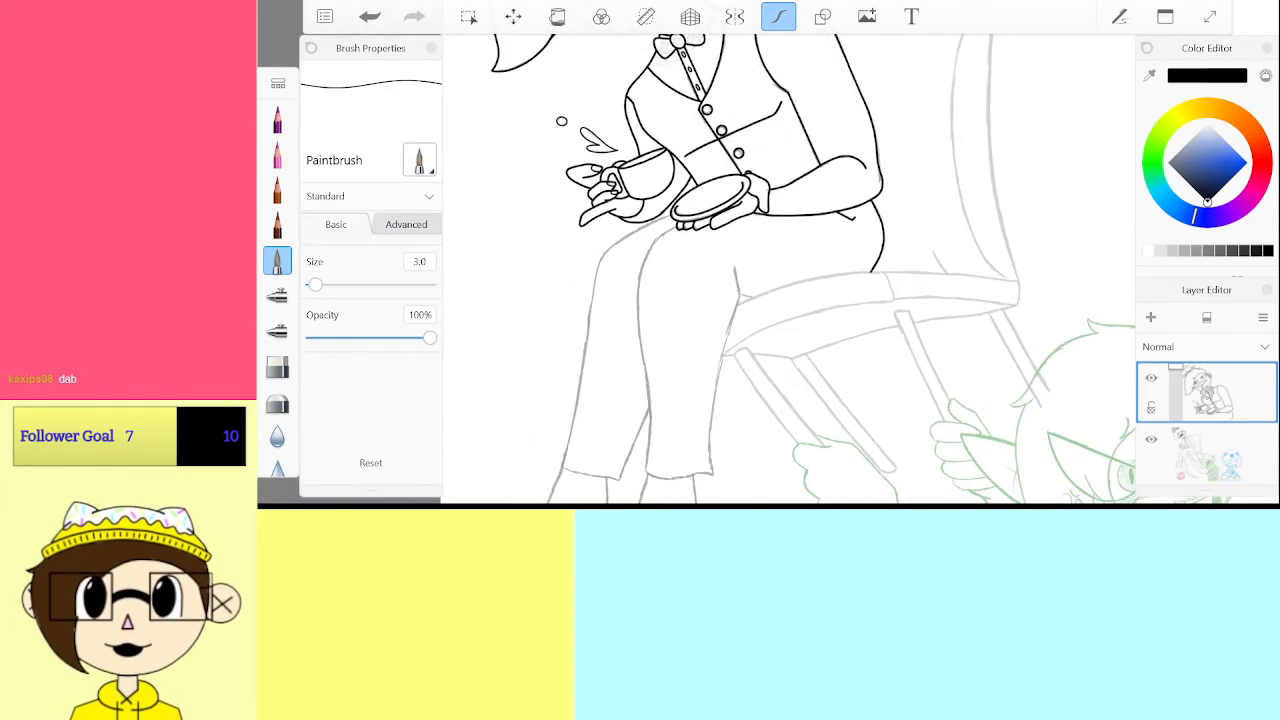
scroll(790, 260, "up", 10)
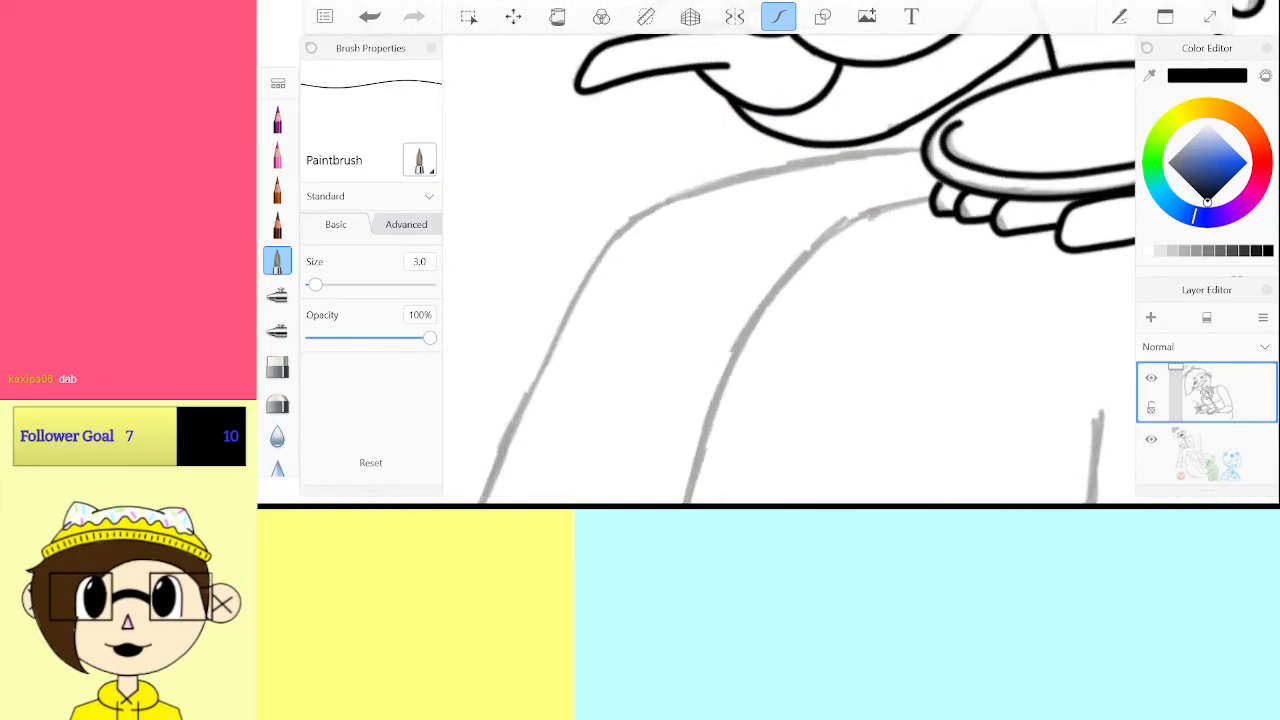
scroll(548, 377, "up", 2)
left_click_drag(534, 406, 584, 308)
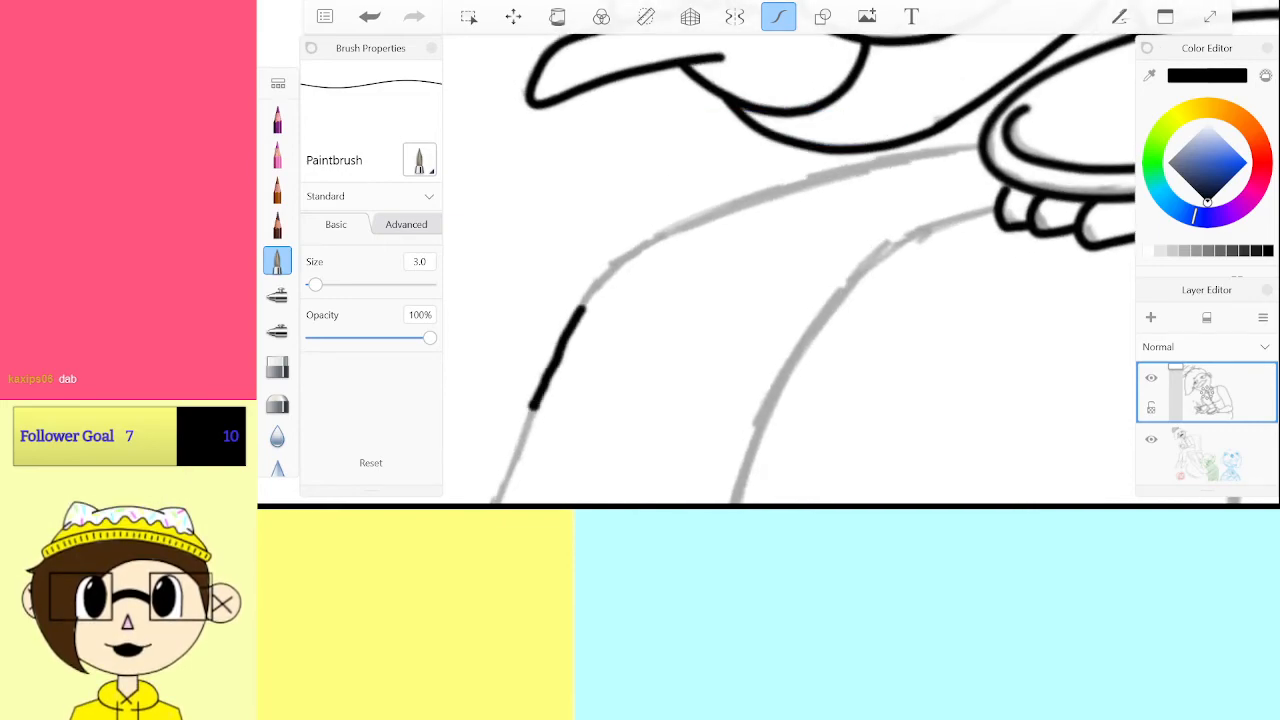
mouse_move(655, 240)
left_mouse_down()
mouse_move(852, 174)
mouse_move(984, 150)
mouse_move(842, 172)
mouse_move(686, 224)
left_mouse_up()
key("ctrl+z")
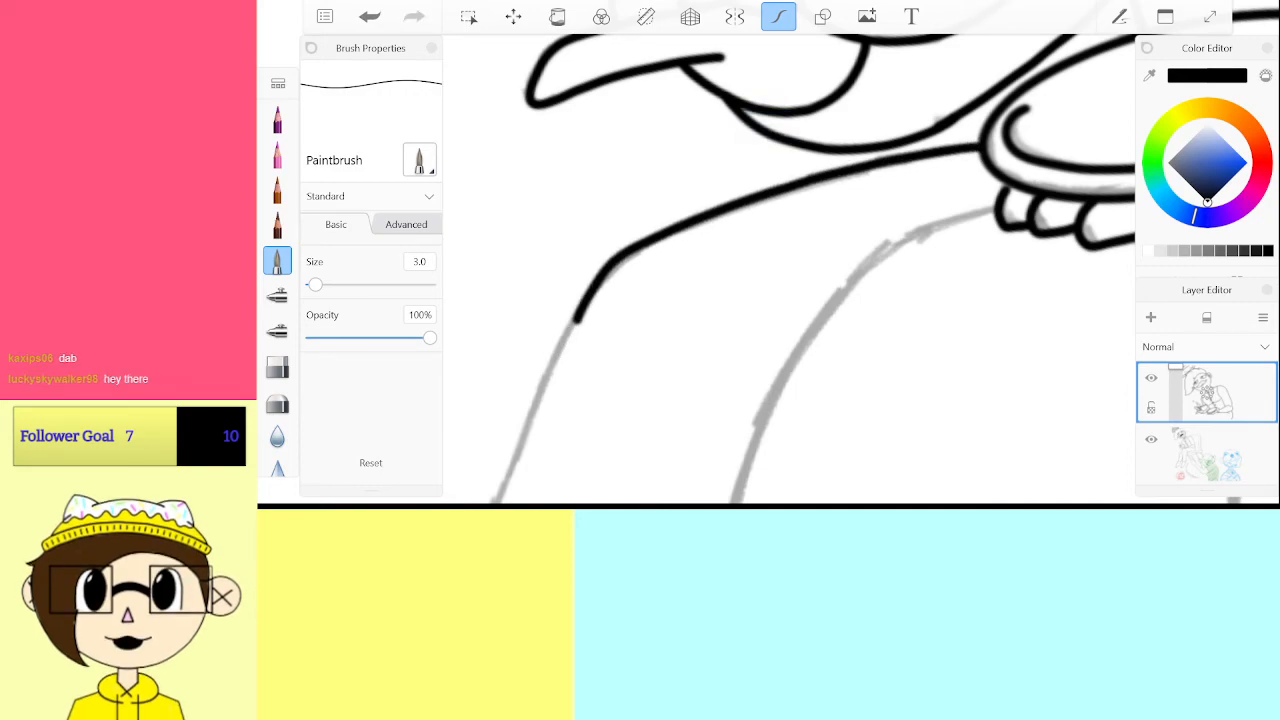
key("ctrl+z")
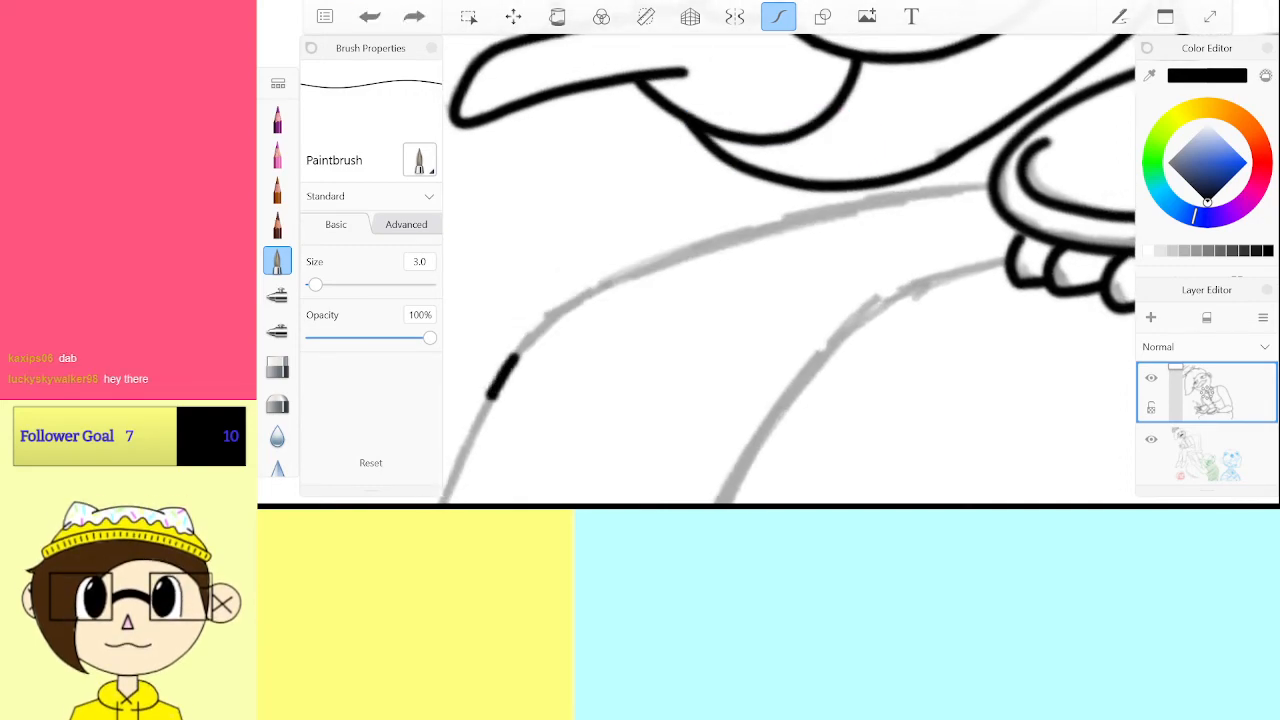
mouse_move(518, 355)
left_mouse_down()
mouse_move(576, 298)
mouse_move(822, 216)
left_mouse_up()
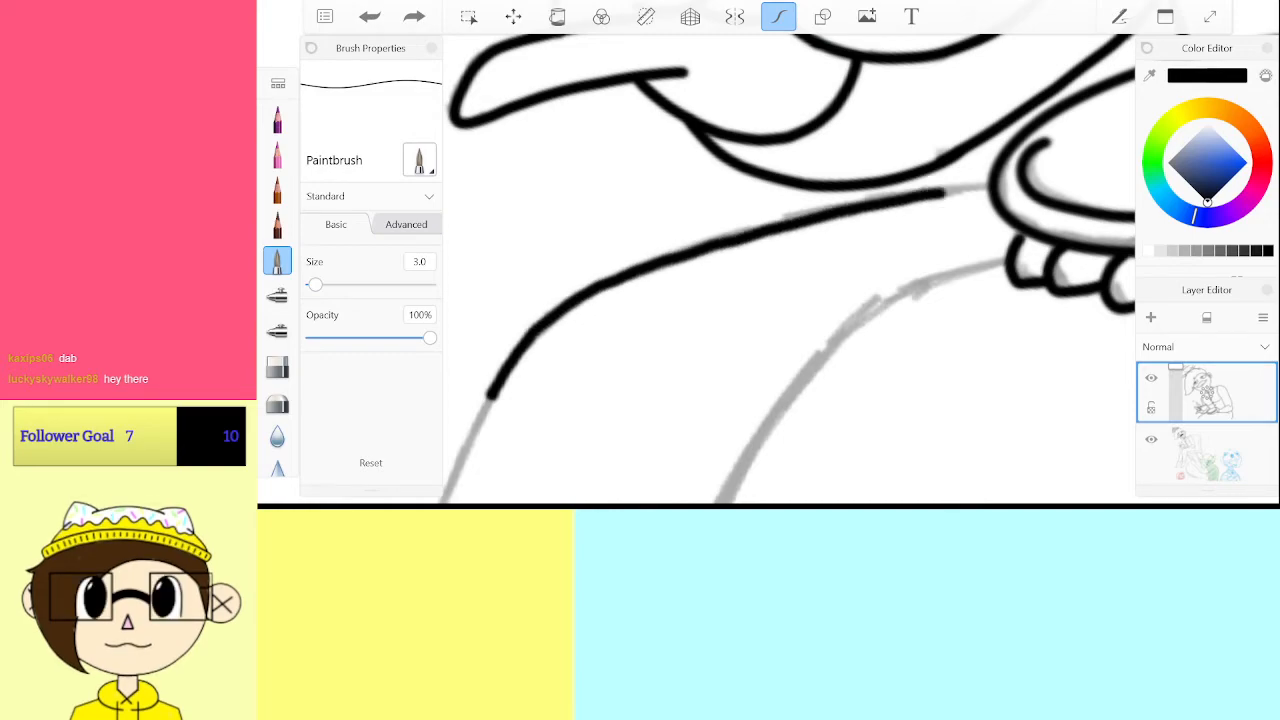
left_click_drag(942, 193, 988, 184)
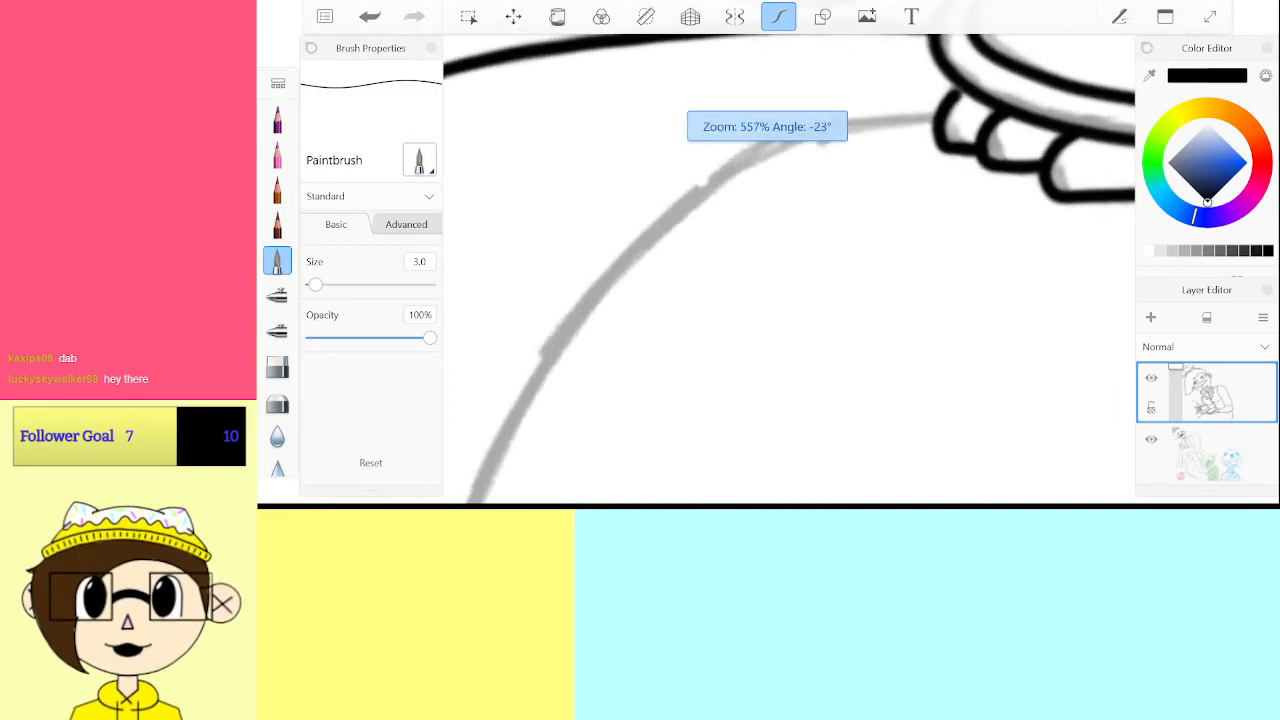
Ink the nearer leg's rounded knee line up to the fingertips under the saucer
scroll(865, 100, "up", 2)
mouse_move(488, 398)
left_mouse_down()
mouse_move(607, 262)
mouse_move(707, 184)
mouse_move(793, 150)
mouse_move(966, 122)
left_mouse_up()
scroll(966, 122, "down", 6)
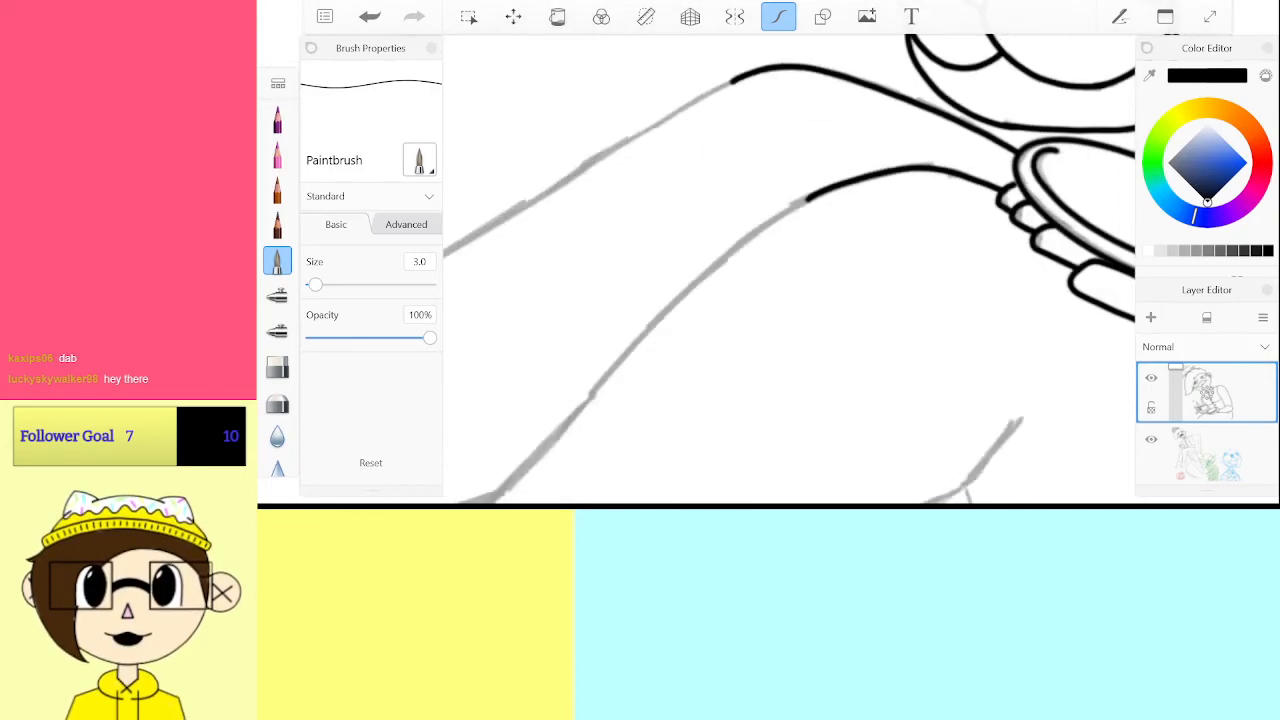
Extend the nearer leg's front outline from the knee partway down the shin, redoing the stroke to follow the sketch
left_click_drag(735, 270, 731, 300)
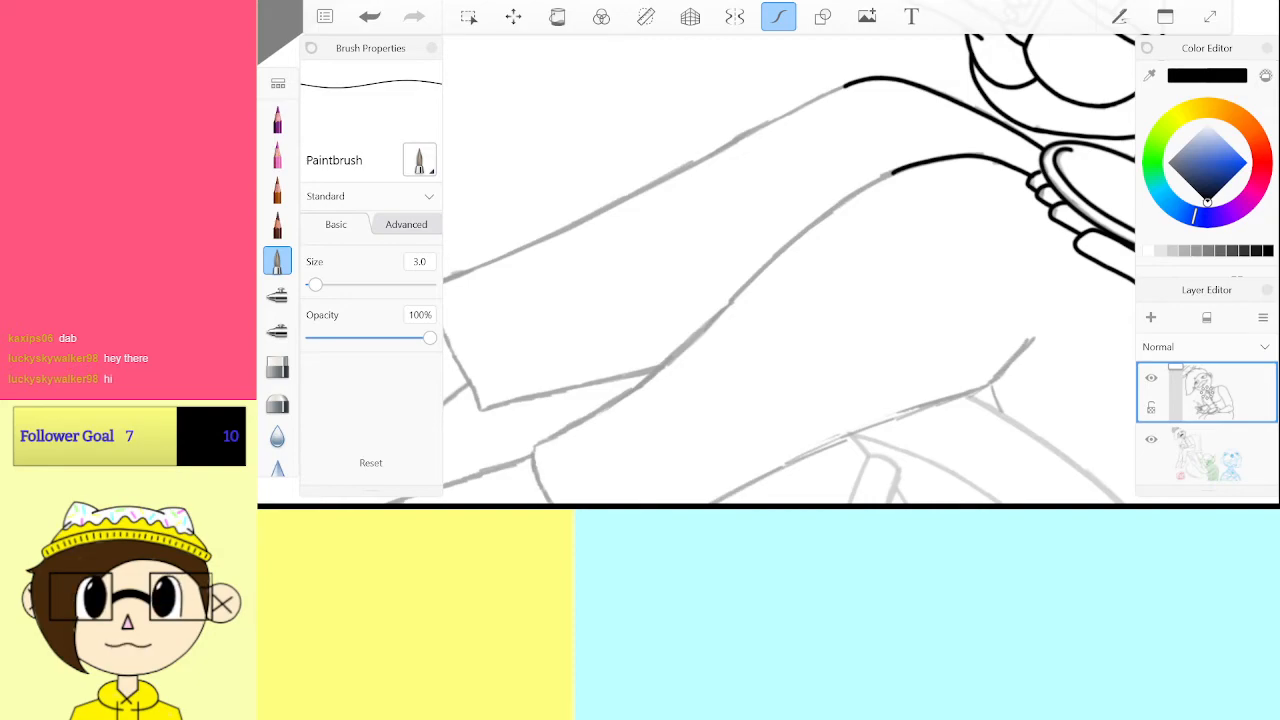
scroll(584, 345, "up", 5)
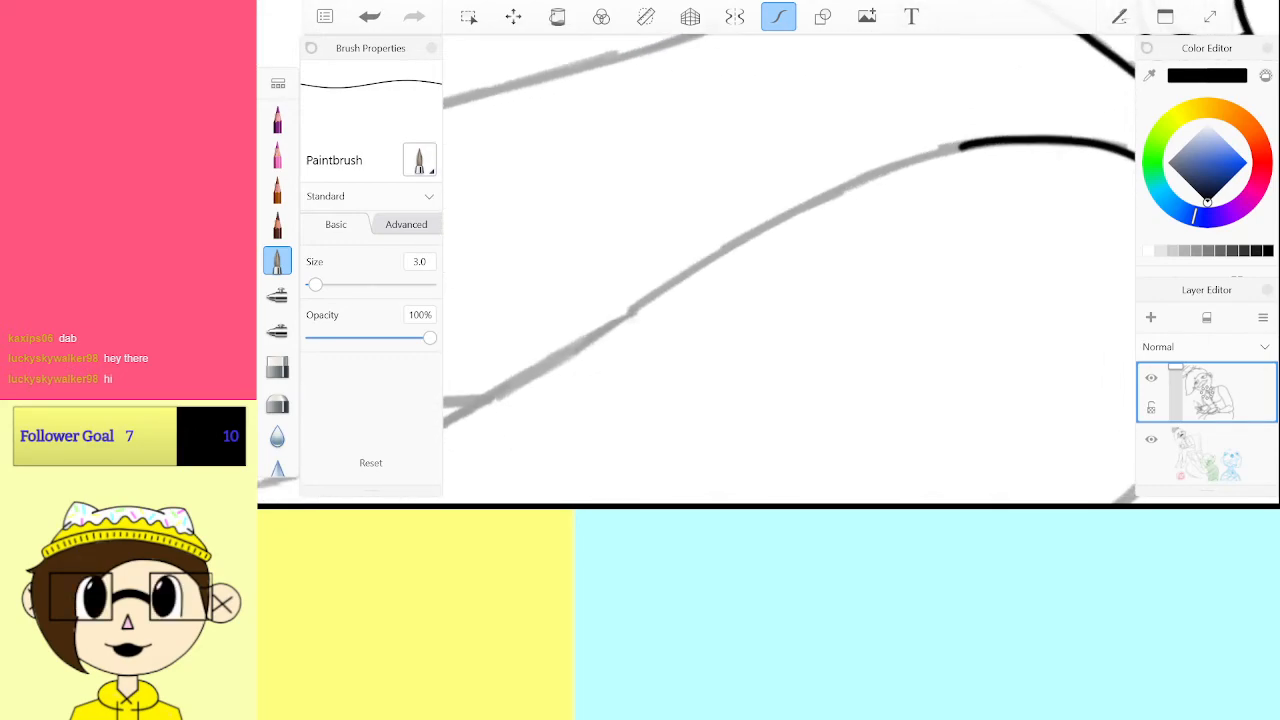
left_click_drag(587, 339, 638, 311)
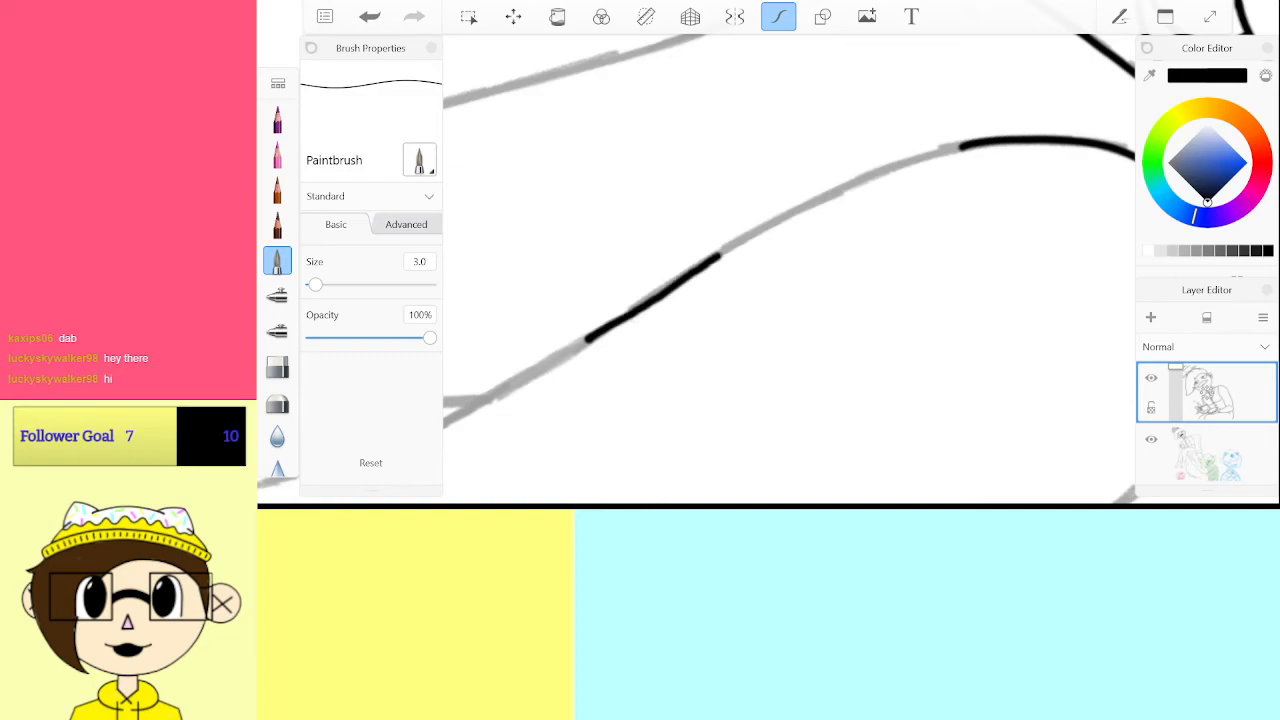
left_click_drag(719, 256, 797, 209)
key("ctrl+z")
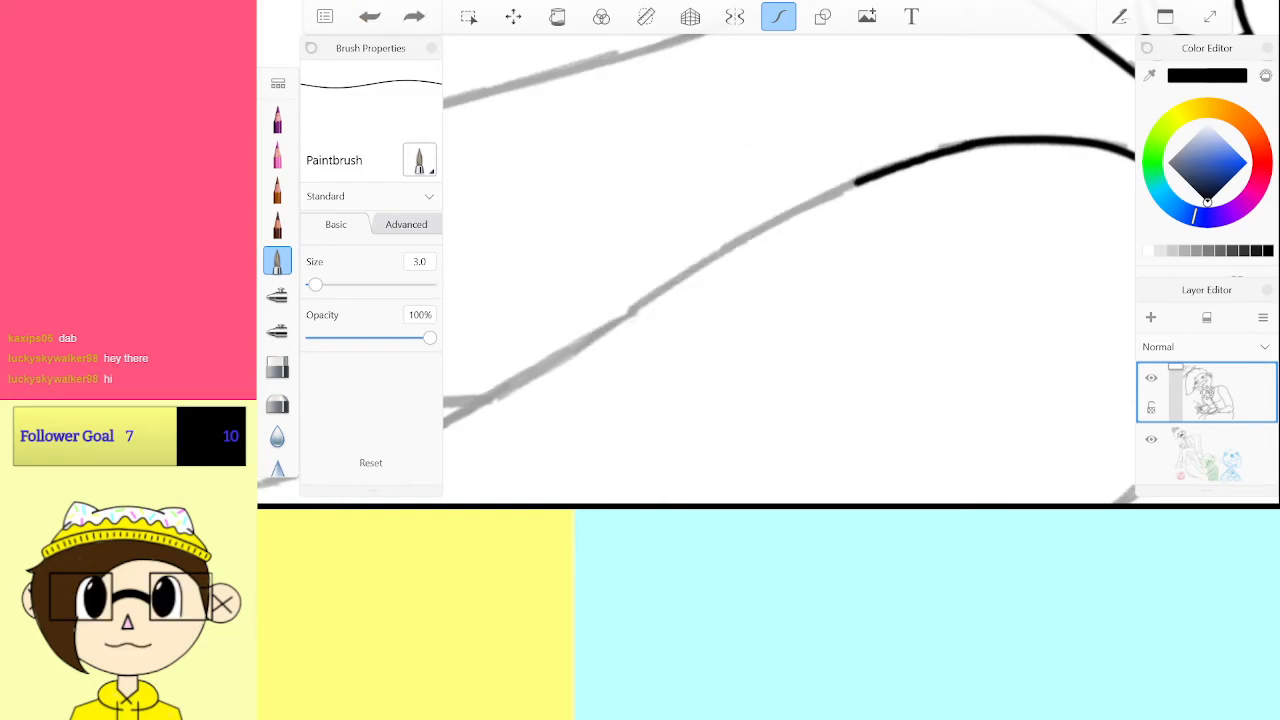
left_click_drag(855, 183, 718, 252)
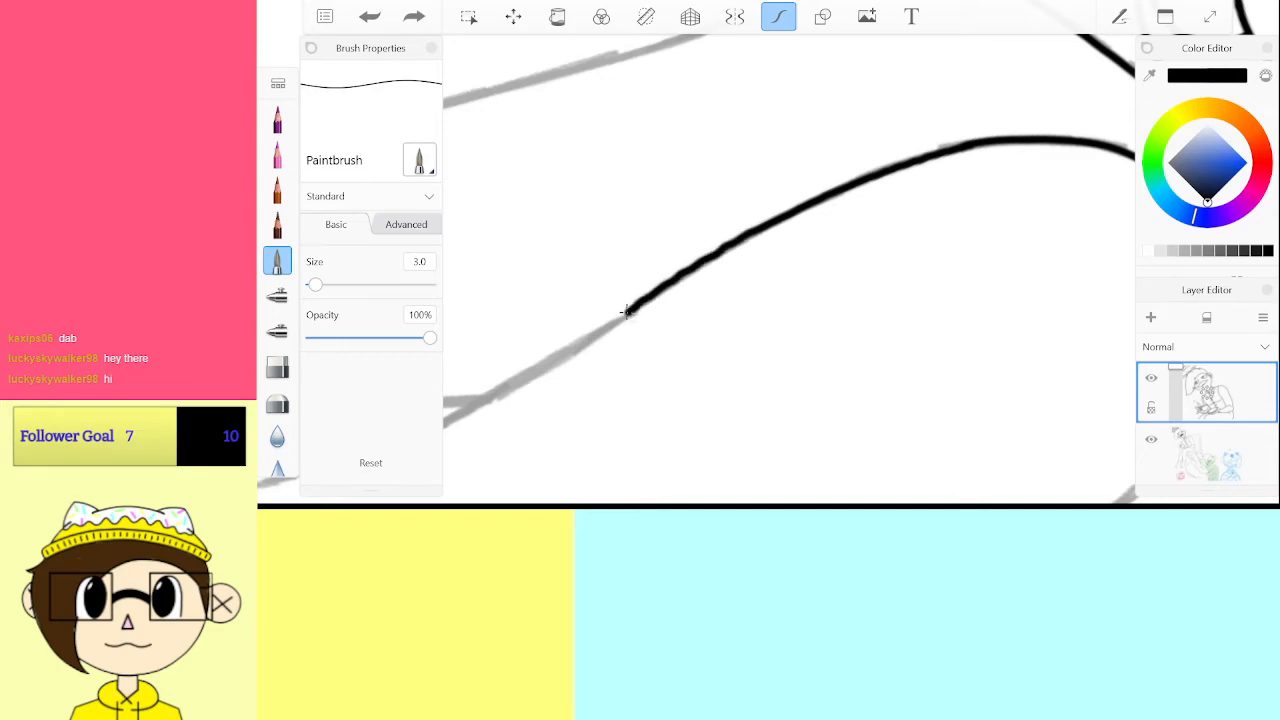
left_click_drag(625, 311, 626, 312)
scroll(789, 270, "down", 5)
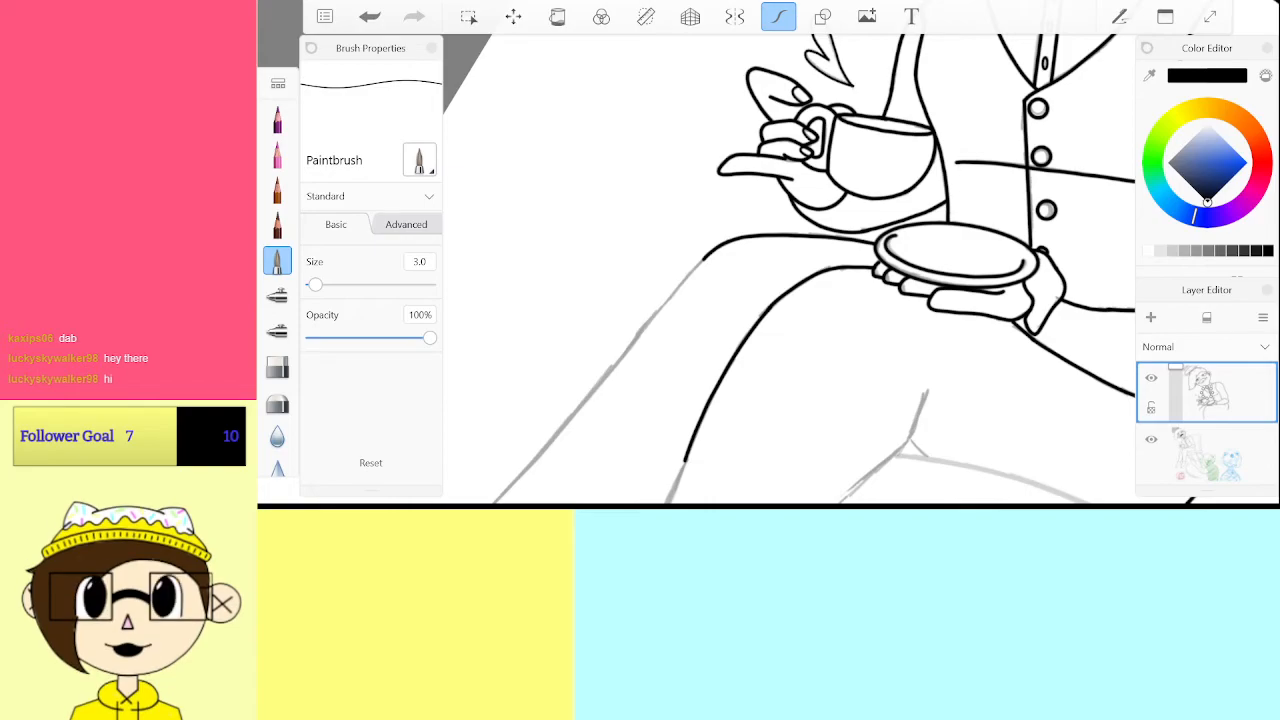
Ink the nearer leg's back outline from the crease behind the knee down the calf toward the trouser hem
scroll(789, 270, "up", 6)
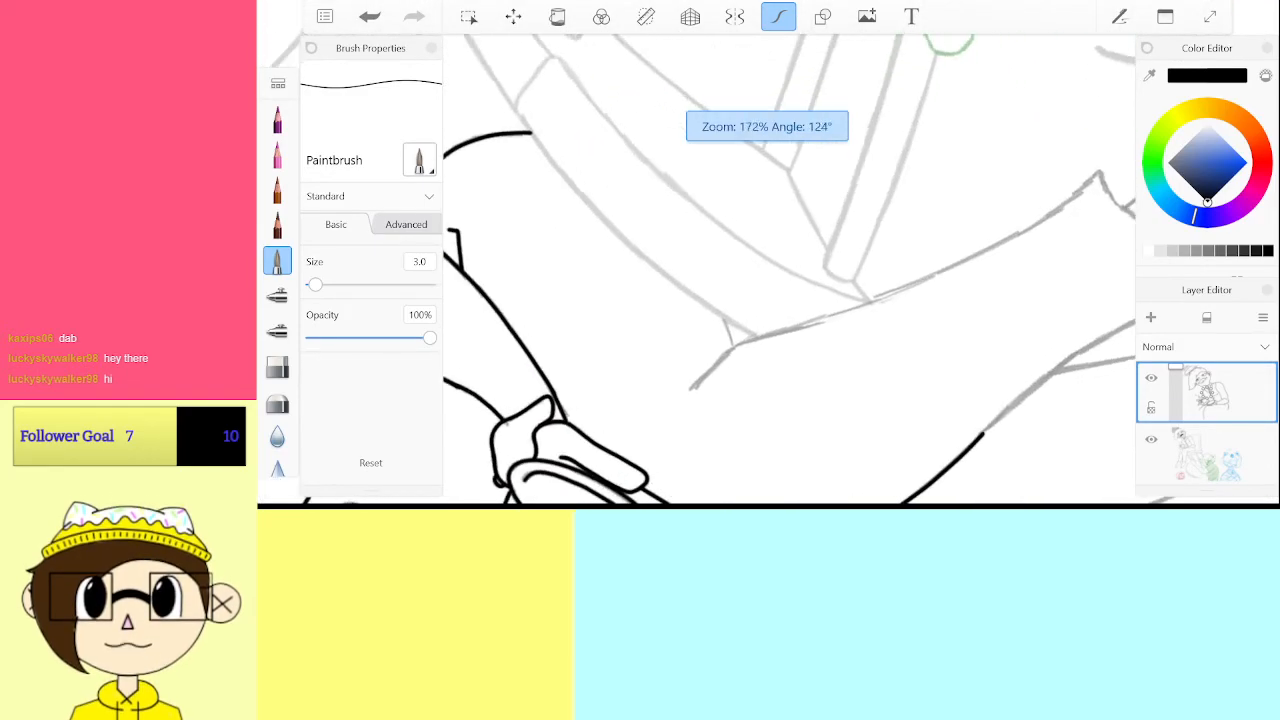
scroll(789, 270, "down", 3)
left_click(835, 449)
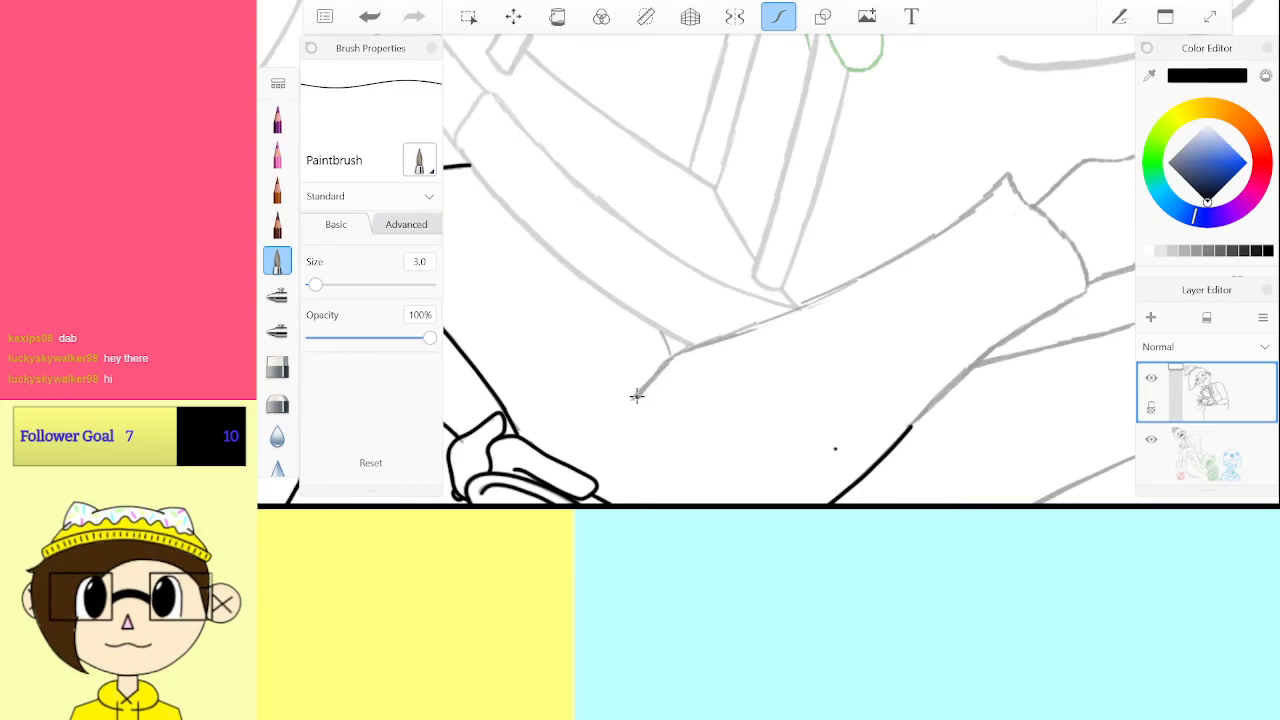
mouse_move(675, 355)
left_mouse_down()
mouse_move(830, 295)
mouse_move(972, 212)
left_mouse_up()
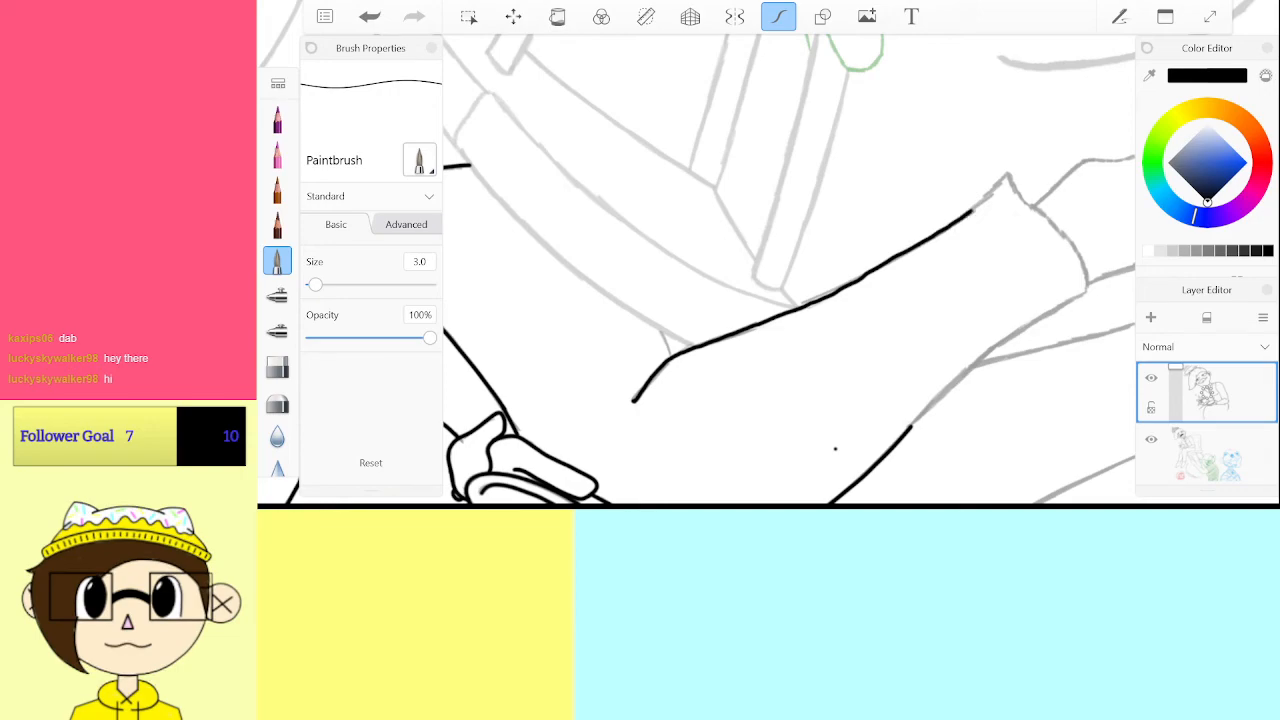
Erase the stray dot inside the nearer leg with the Hard Eraser and switch back to the Paintbrush
scroll(790, 270, "up", 5)
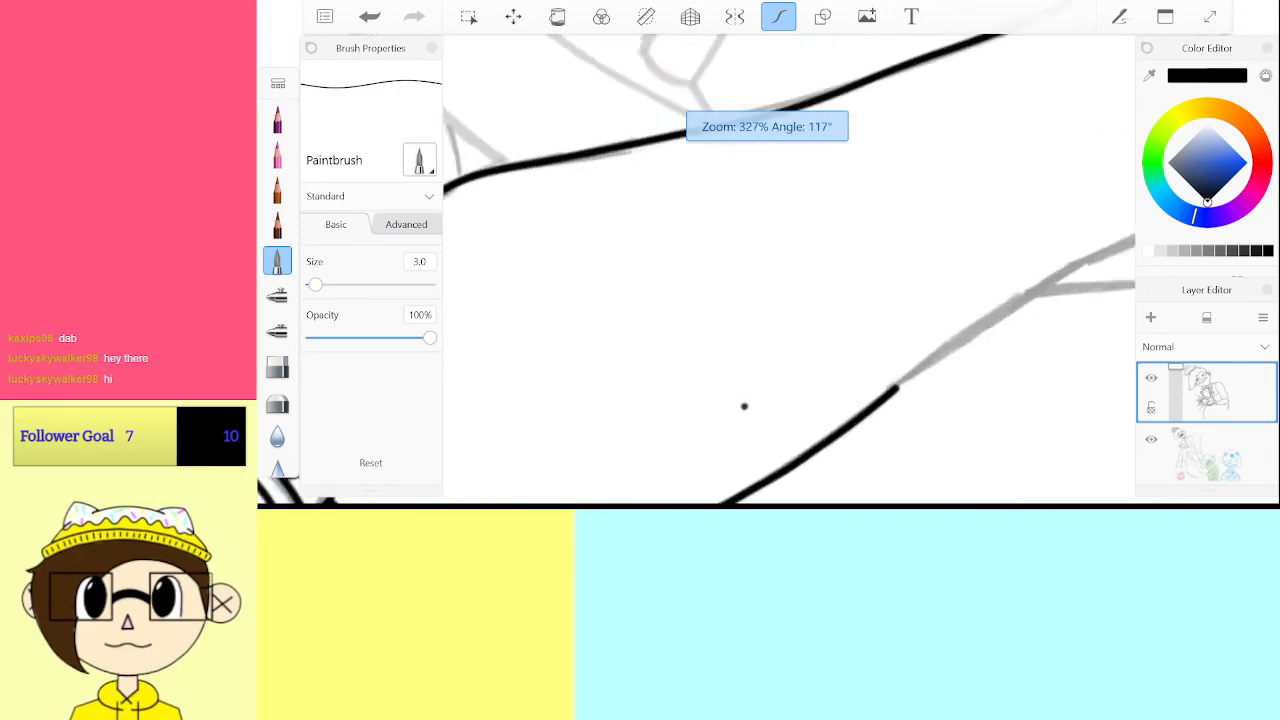
key("e")
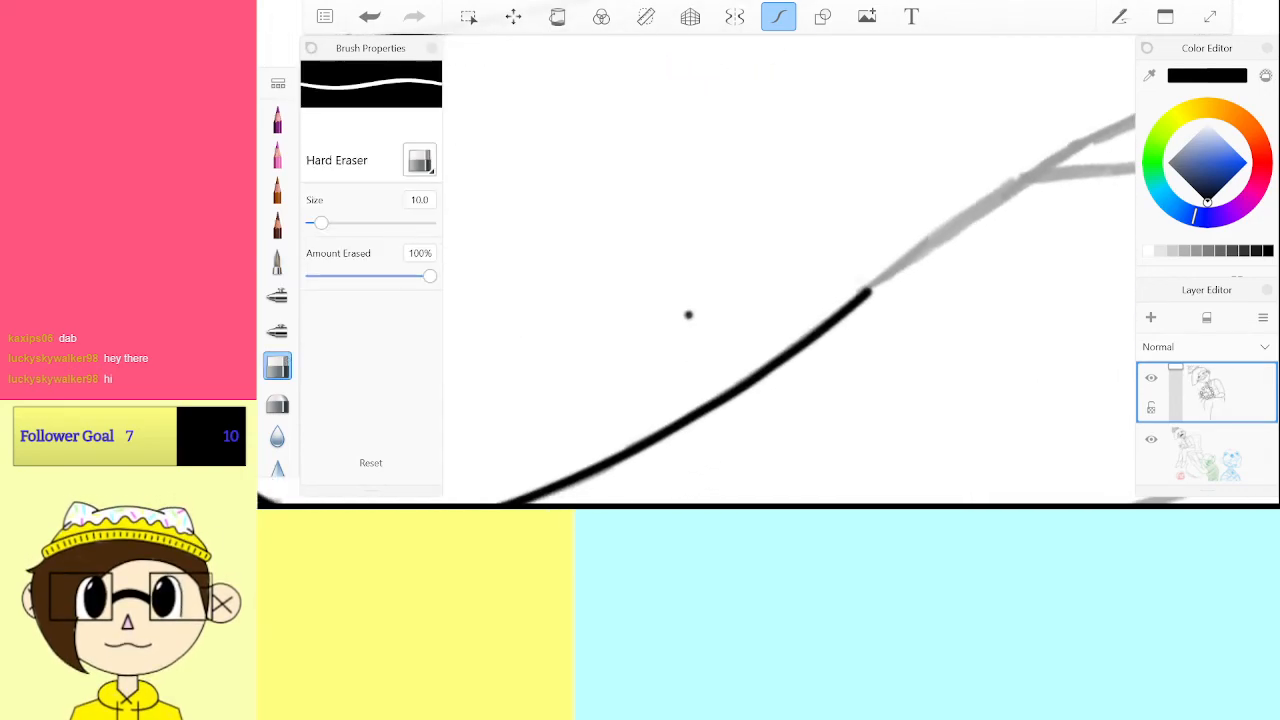
scroll(278, 280, "up", 4)
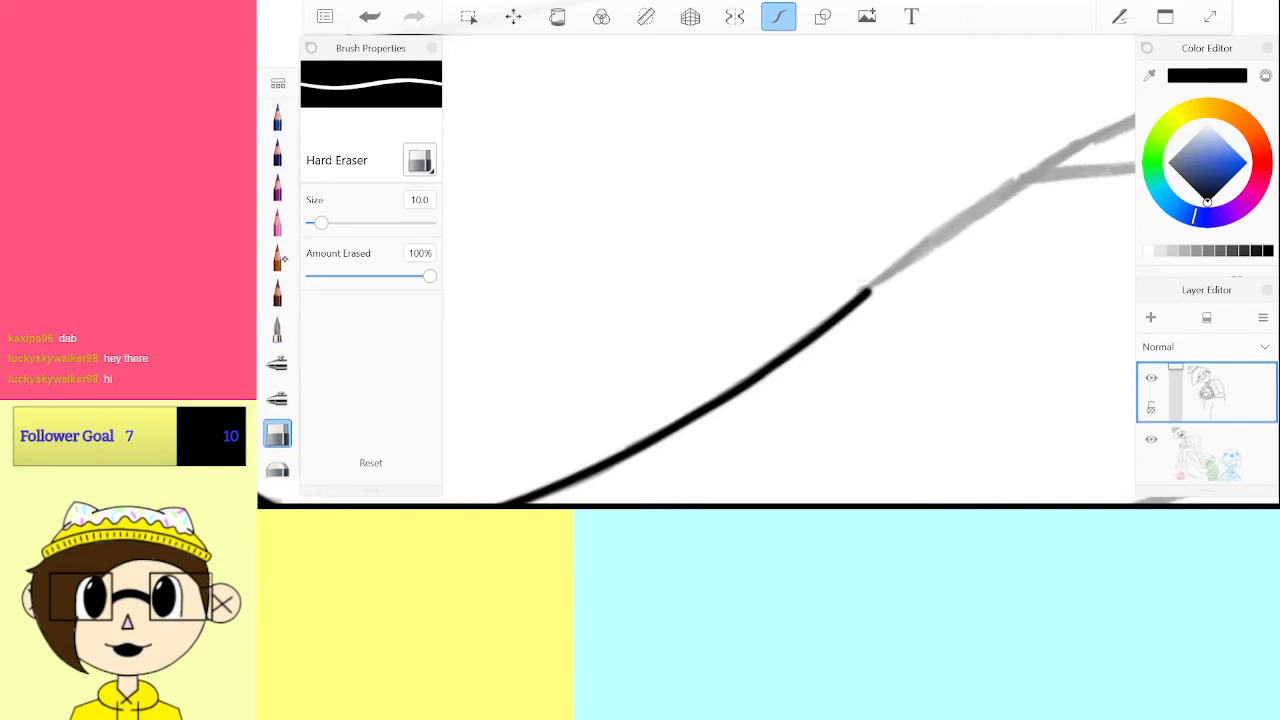
scroll(278, 280, "down", 5)
left_click(278, 228)
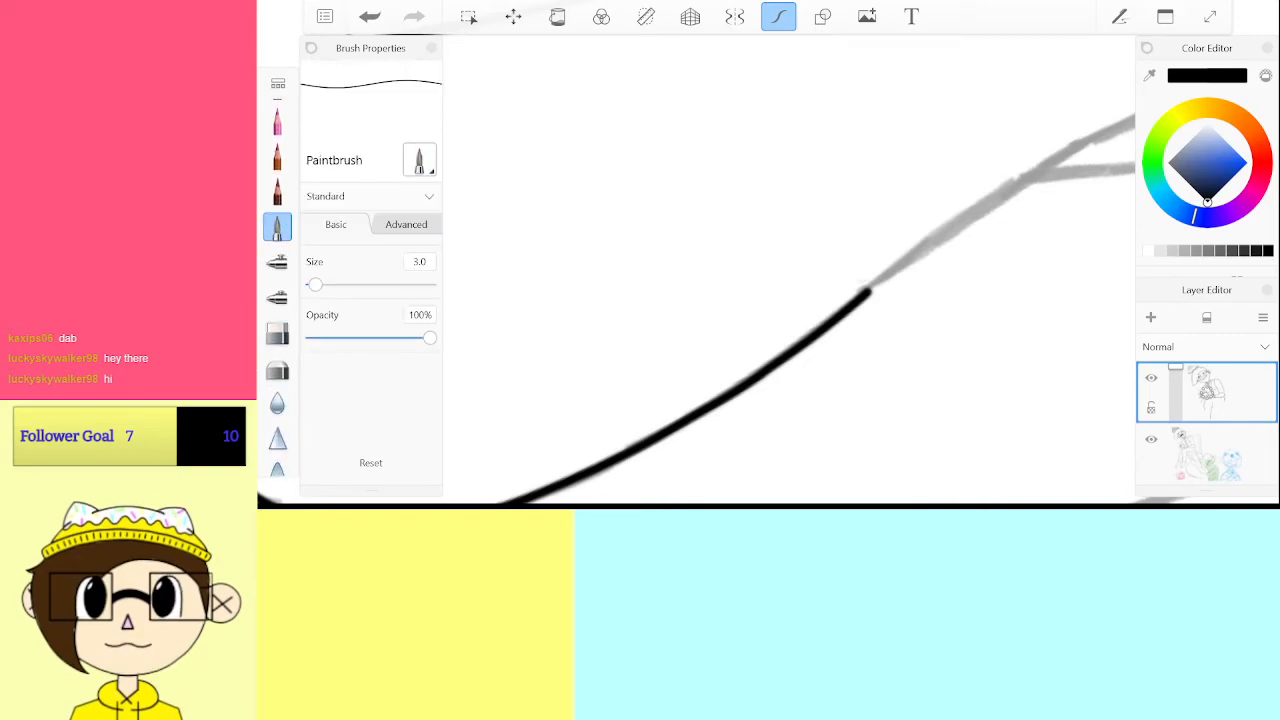
Continue the nearer leg's front outline down the lower shin to the trouser hem
scroll(700, 320, "down", 4)
scroll(790, 270, "up", 3)
scroll(680, 400, "up", 1)
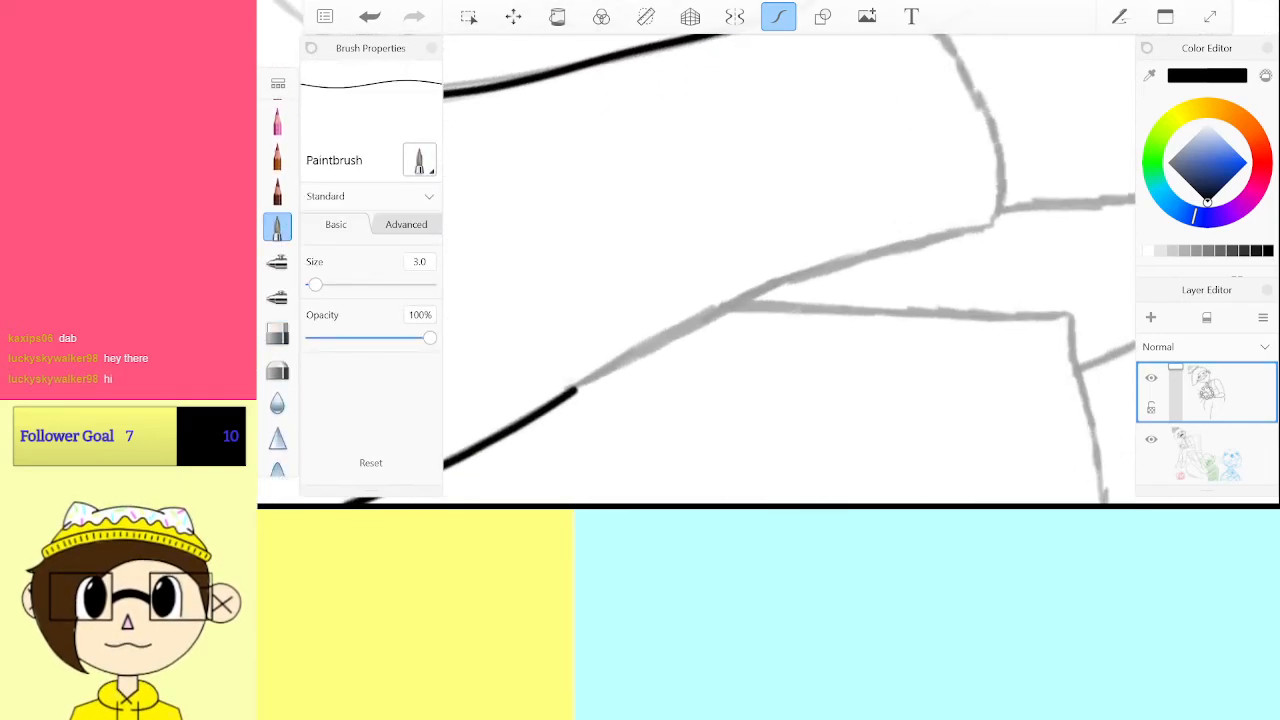
left_click_drag(568, 393, 585, 383)
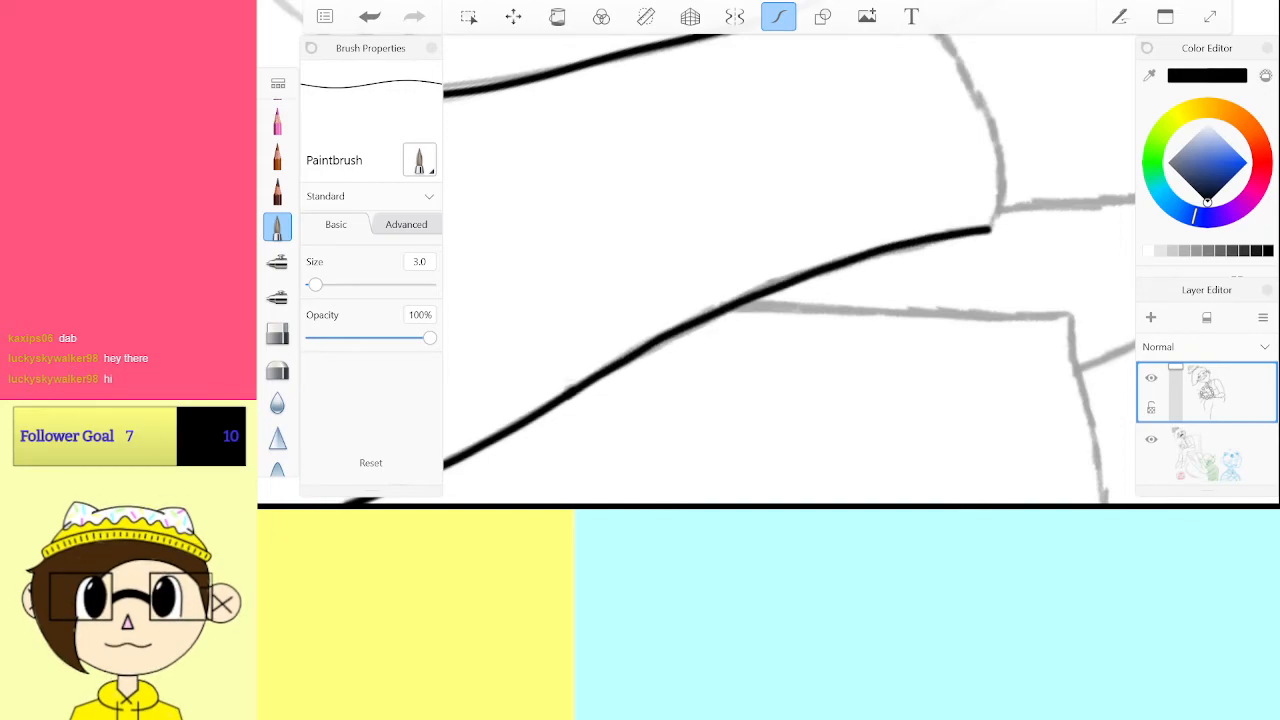
Ink the nearer trouser leg's curved hem, joining the front and back outlines at the ankle
scroll(790, 270, "down", 3)
scroll(770, 270, "up", 4)
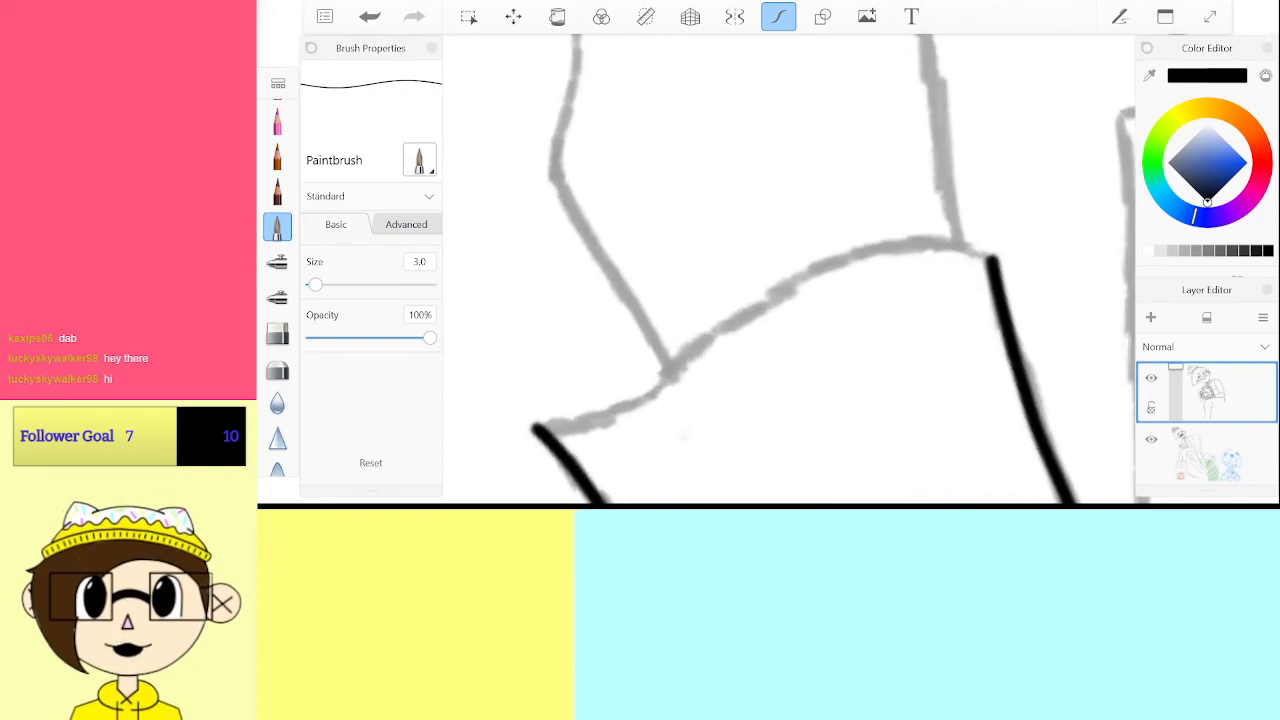
mouse_move(995, 260)
left_mouse_down()
mouse_move(939, 241)
mouse_move(873, 249)
mouse_move(738, 317)
left_mouse_up()
left_click_drag(663, 377, 587, 421)
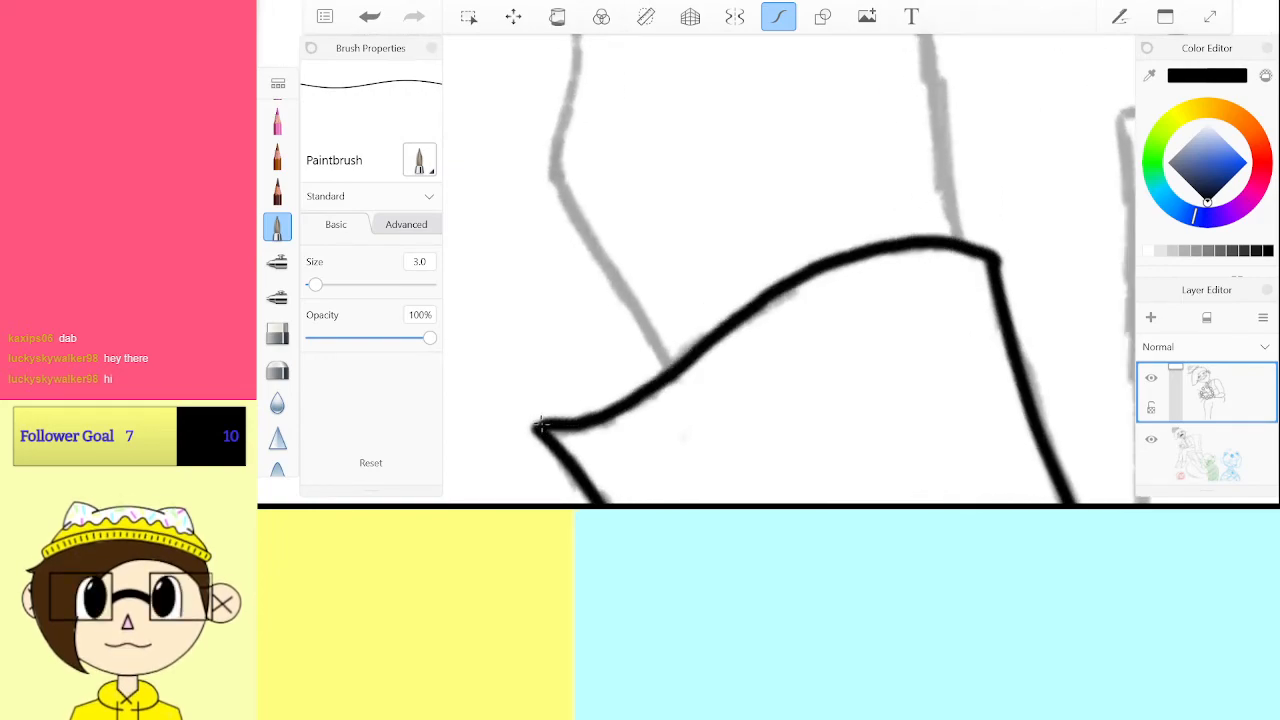
Ink a short curved fold line at the back corner of the nearer trouser hem to show the cuff's inner edge
scroll(790, 270, "down", 5)
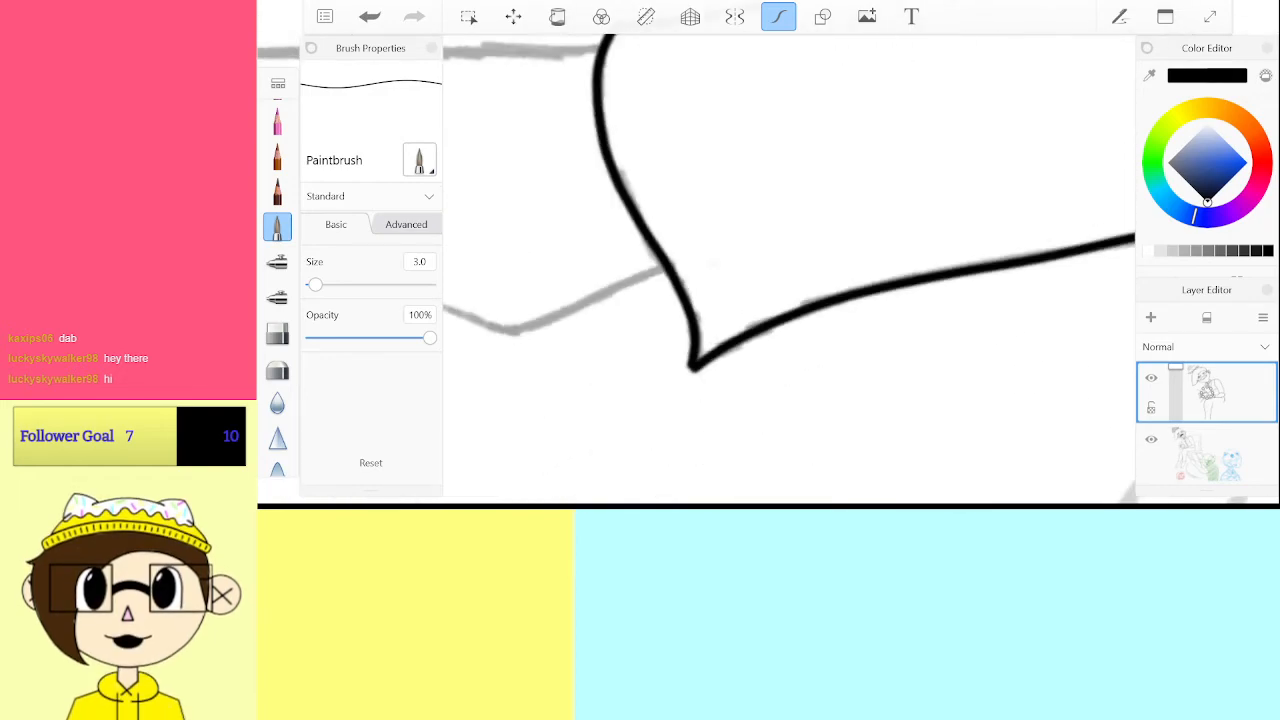
scroll(790, 280, "up", 5)
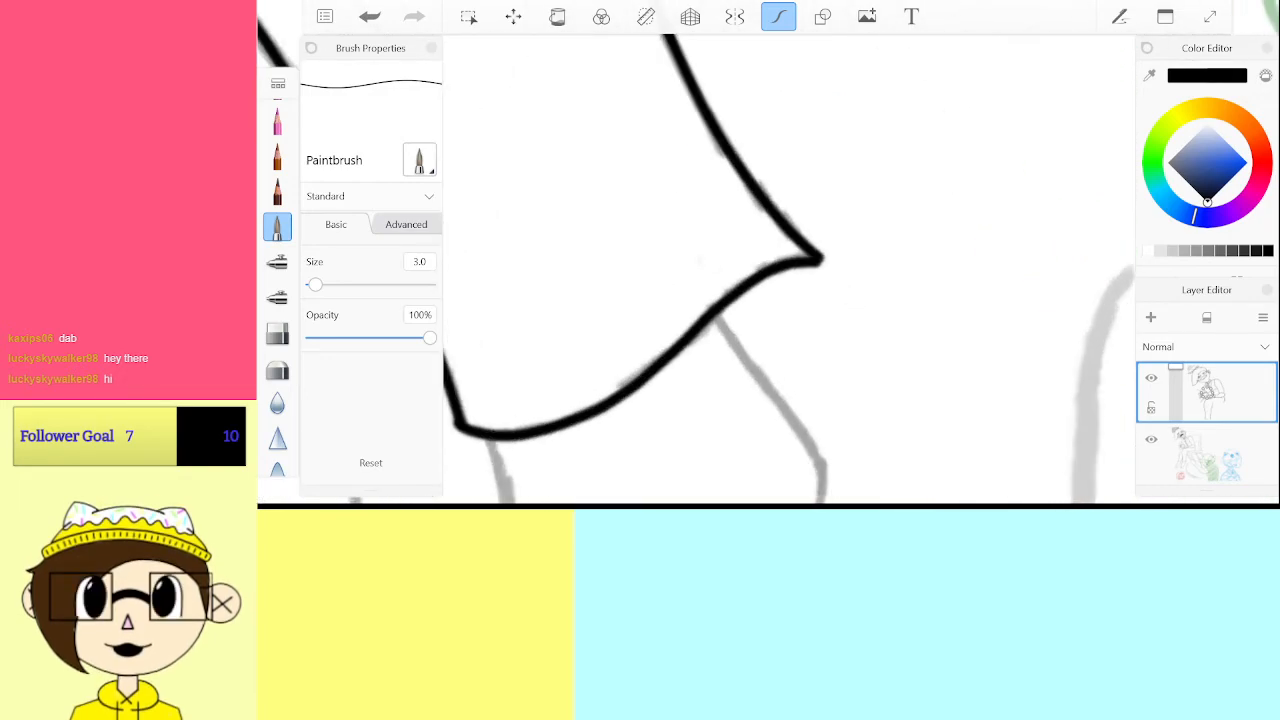
scroll(790, 270, "up", 5)
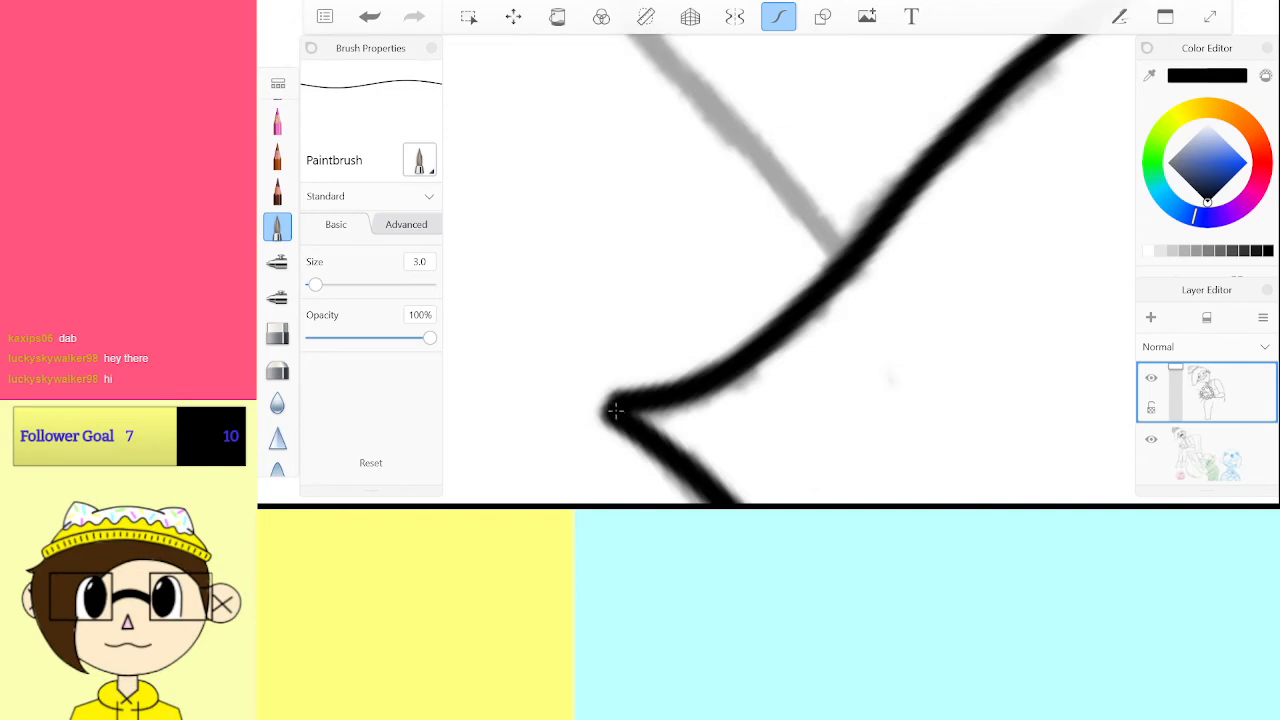
mouse_move(615, 410)
left_mouse_down()
mouse_move(647, 355)
mouse_move(812, 212)
left_mouse_up()
key("ctrl+z")
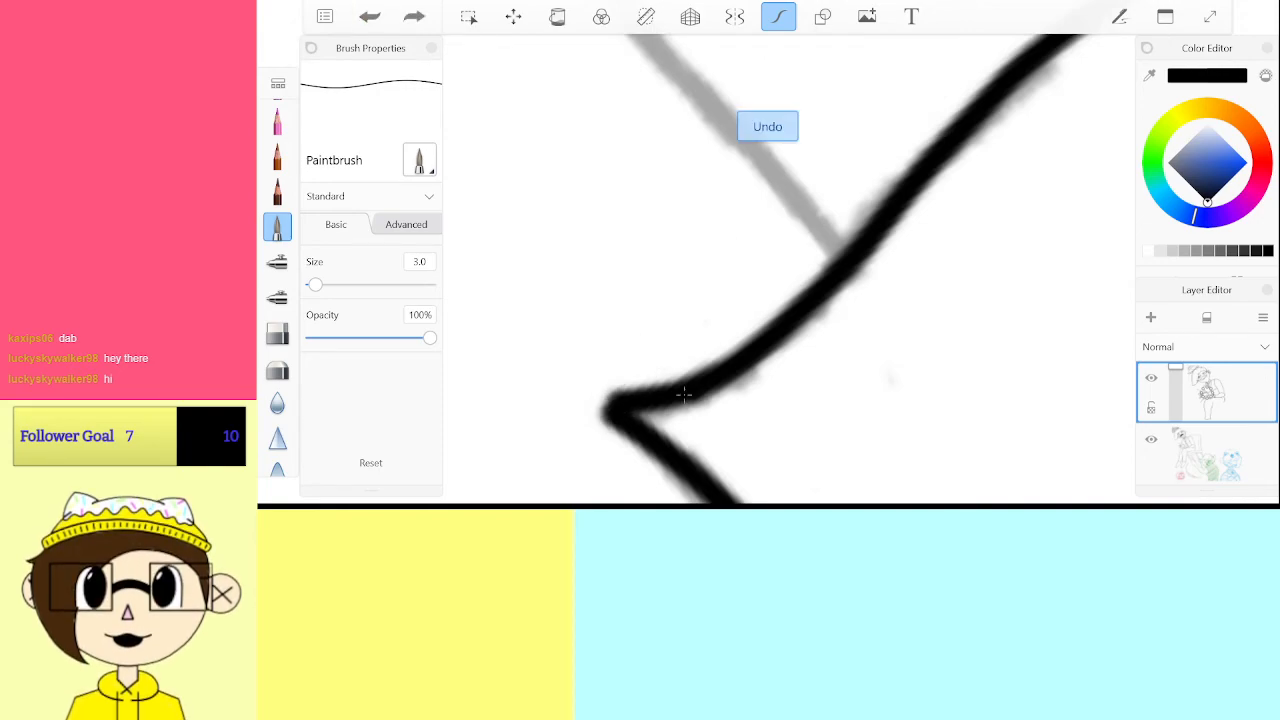
mouse_move(610, 405)
left_mouse_down()
mouse_move(688, 295)
mouse_move(800, 212)
left_mouse_up()
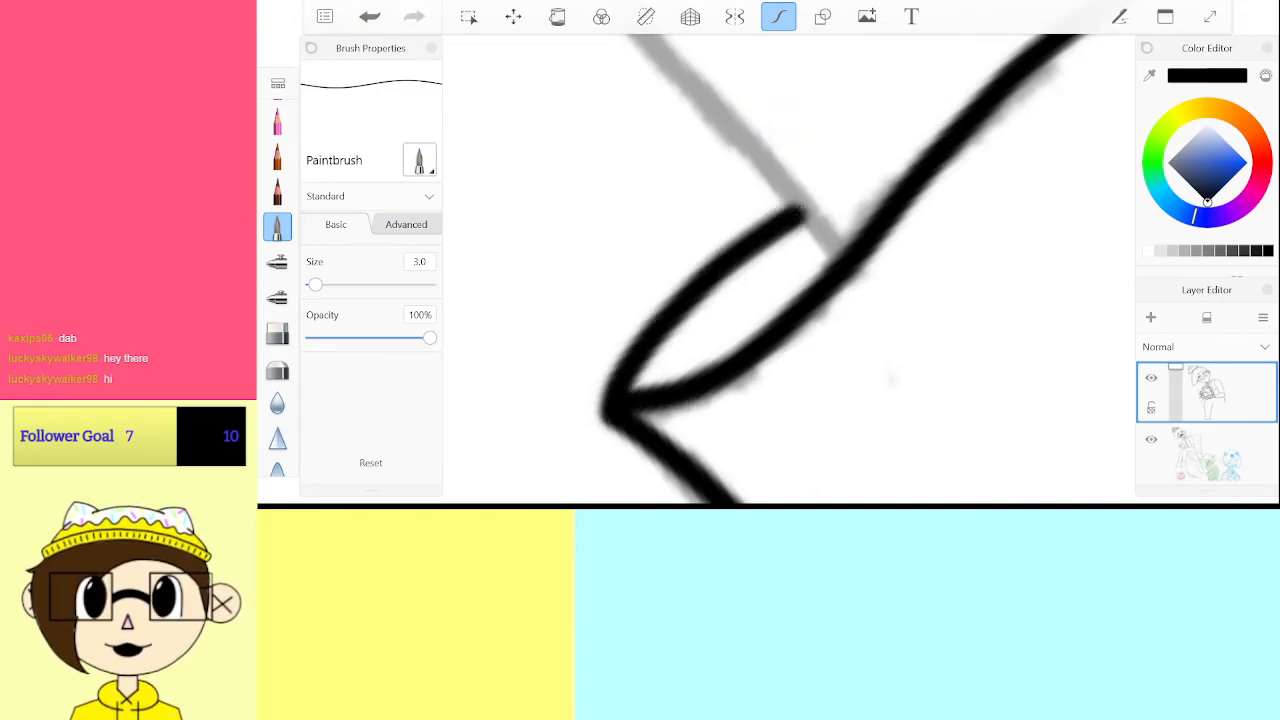
Ink the far leg's back outline as a straight line from the nearer leg down to the hem corner
scroll(790, 270, "down", 6)
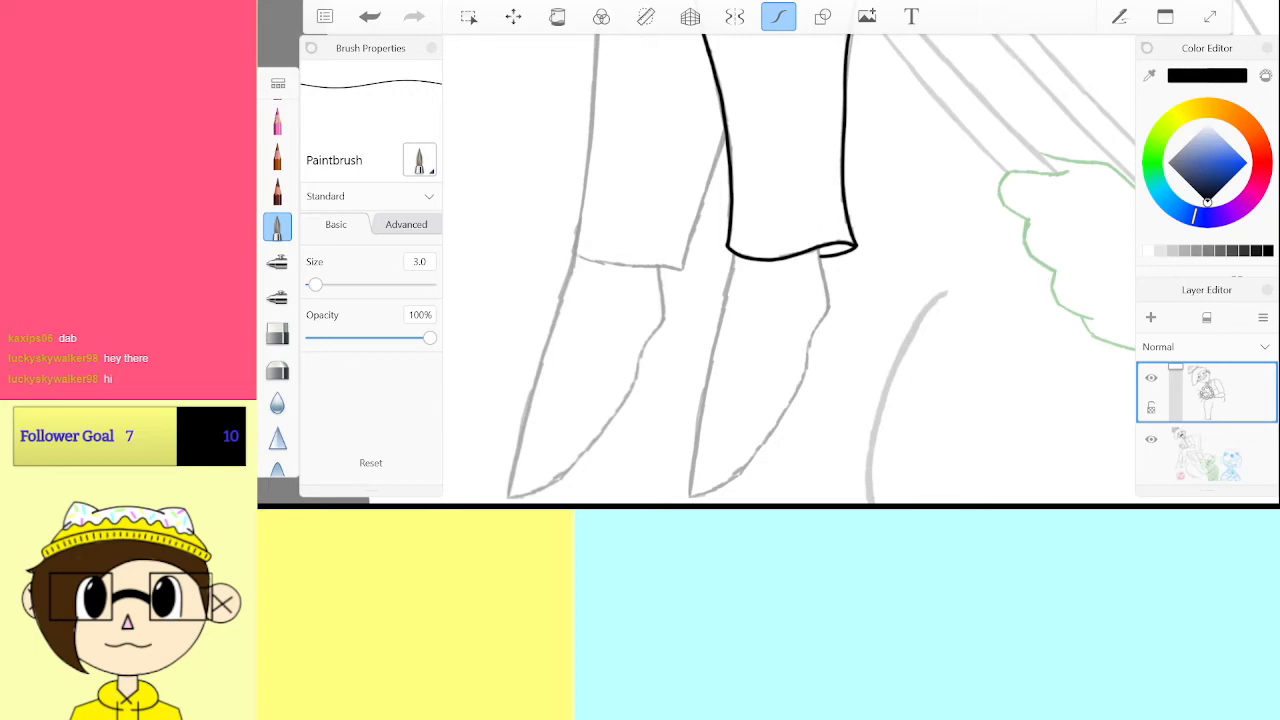
scroll(788, 268, "up", 3)
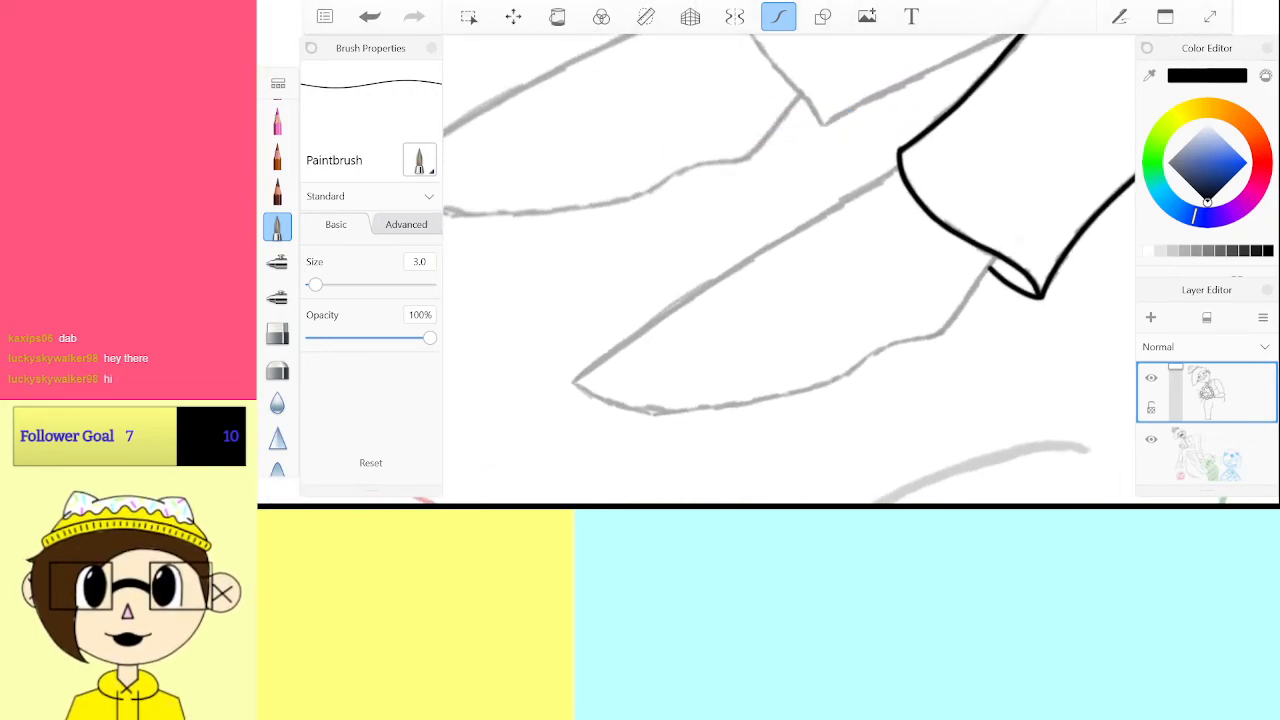
scroll(788, 268, "down", 2)
scroll(788, 268, "up", 5)
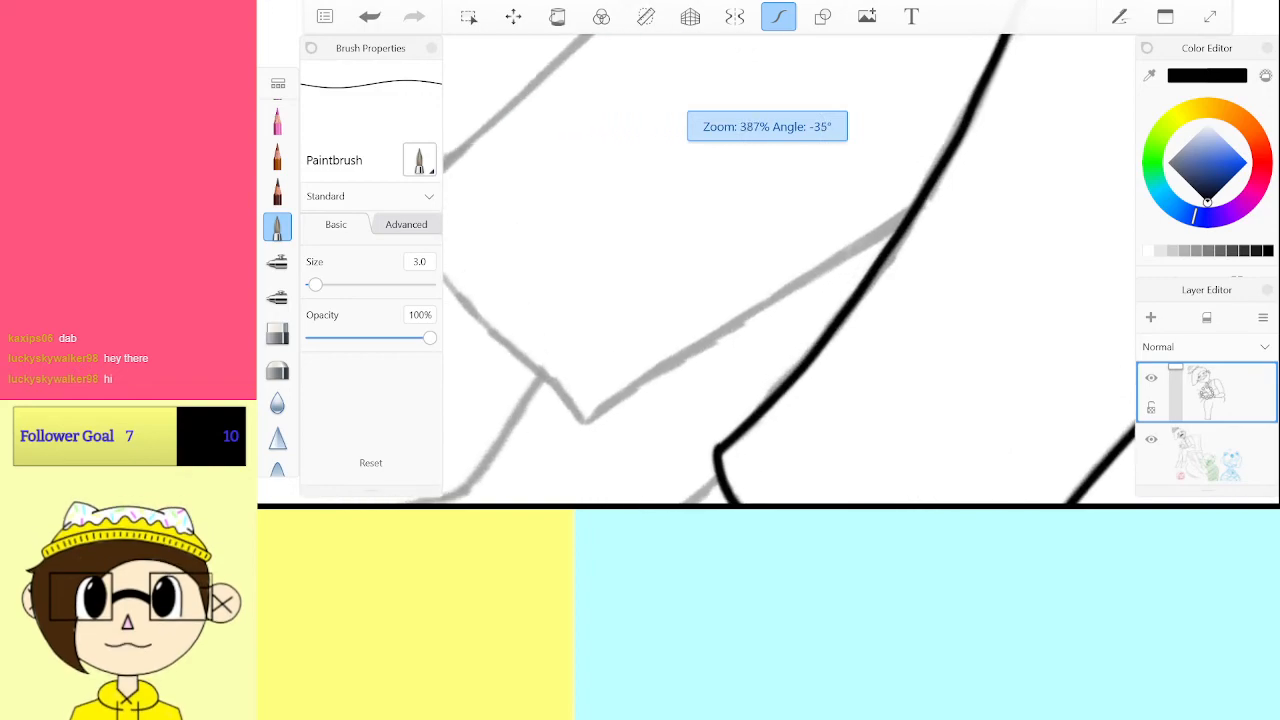
left_click(569, 434)
left_click_drag(670, 365, 918, 196)
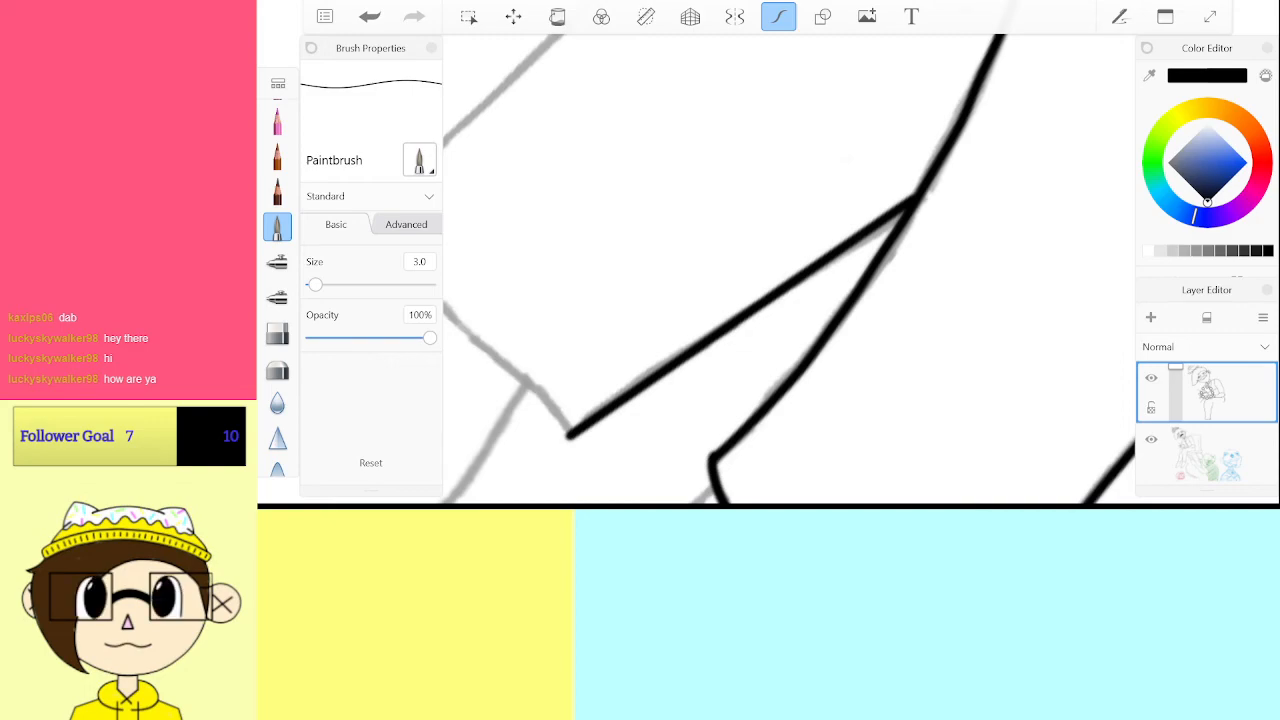
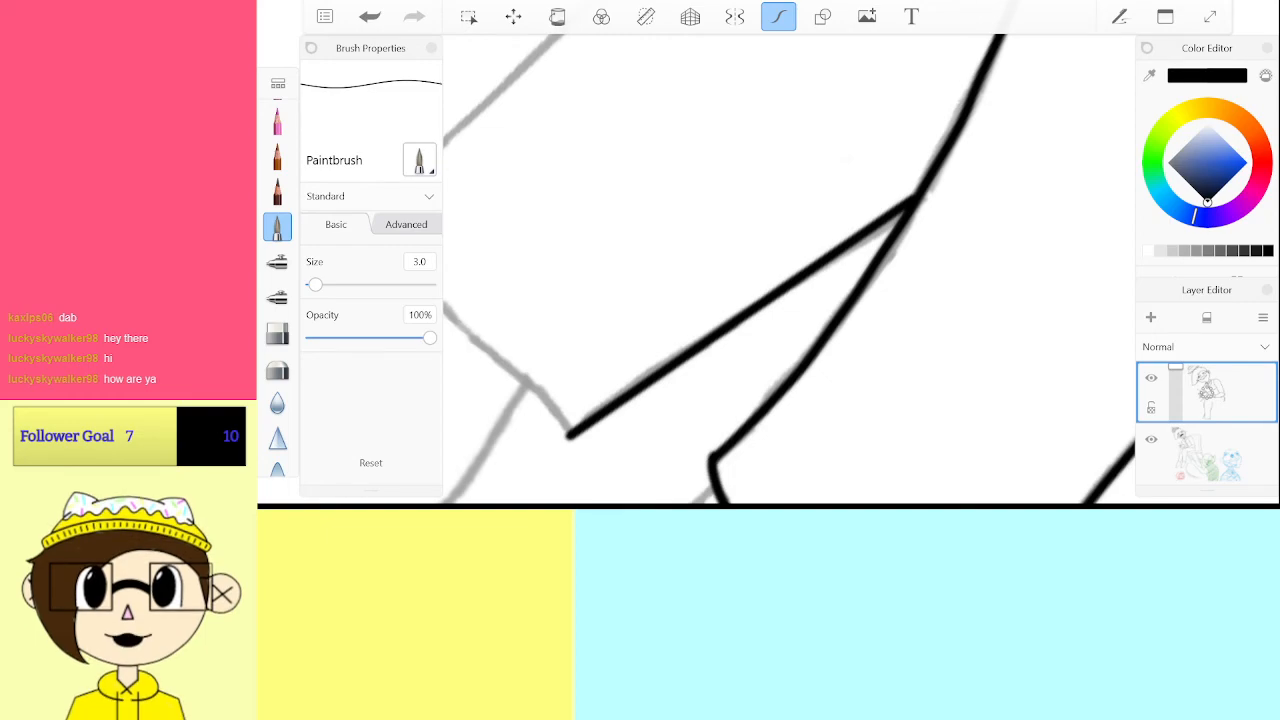
scroll(788, 268, "down", 5)
scroll(788, 268, "up", 5)
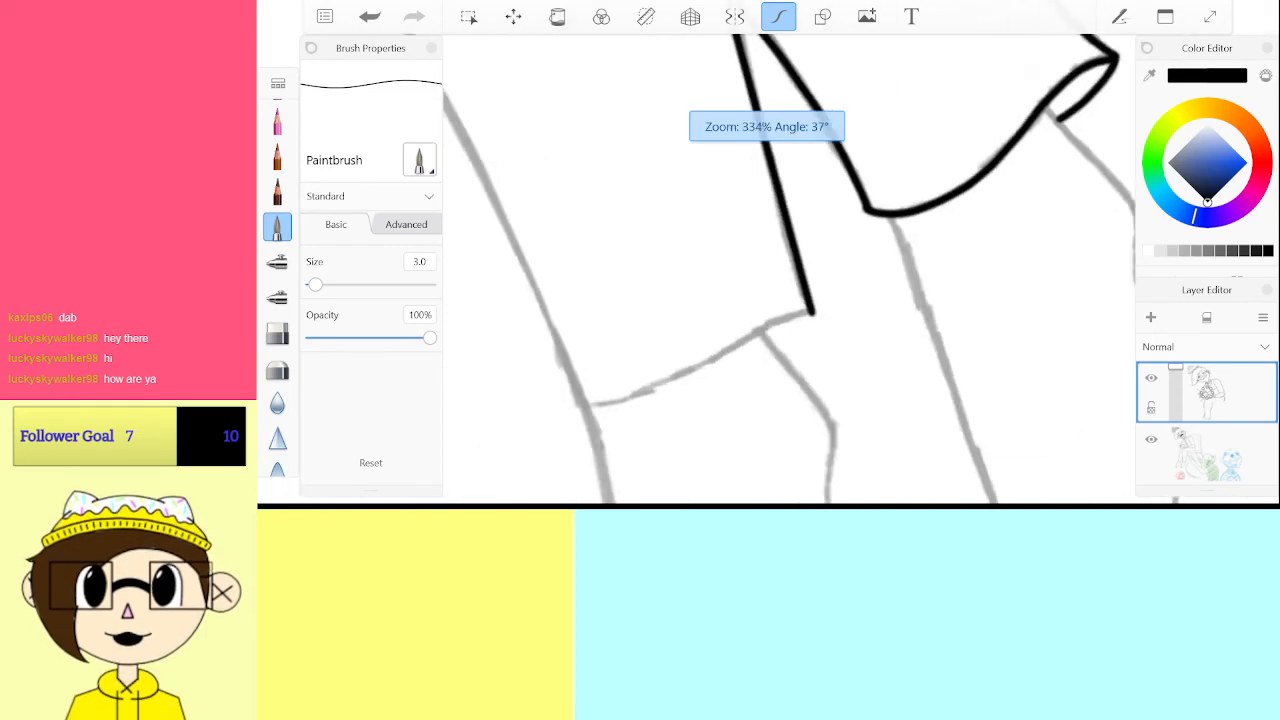
mouse_move(548, 419)
left_mouse_down()
mouse_move(666, 404)
mouse_move(761, 364)
mouse_move(977, 234)
mouse_move(1032, 226)
left_mouse_up()
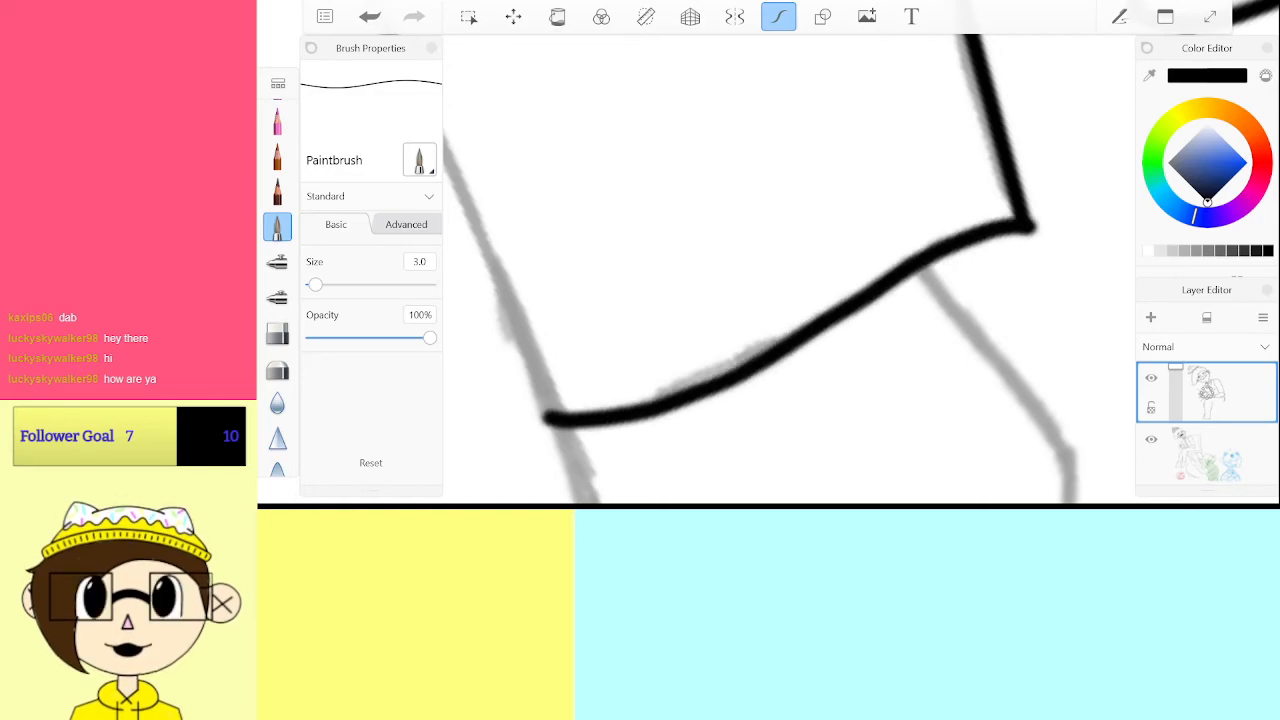
scroll(789, 270, "down", 1)
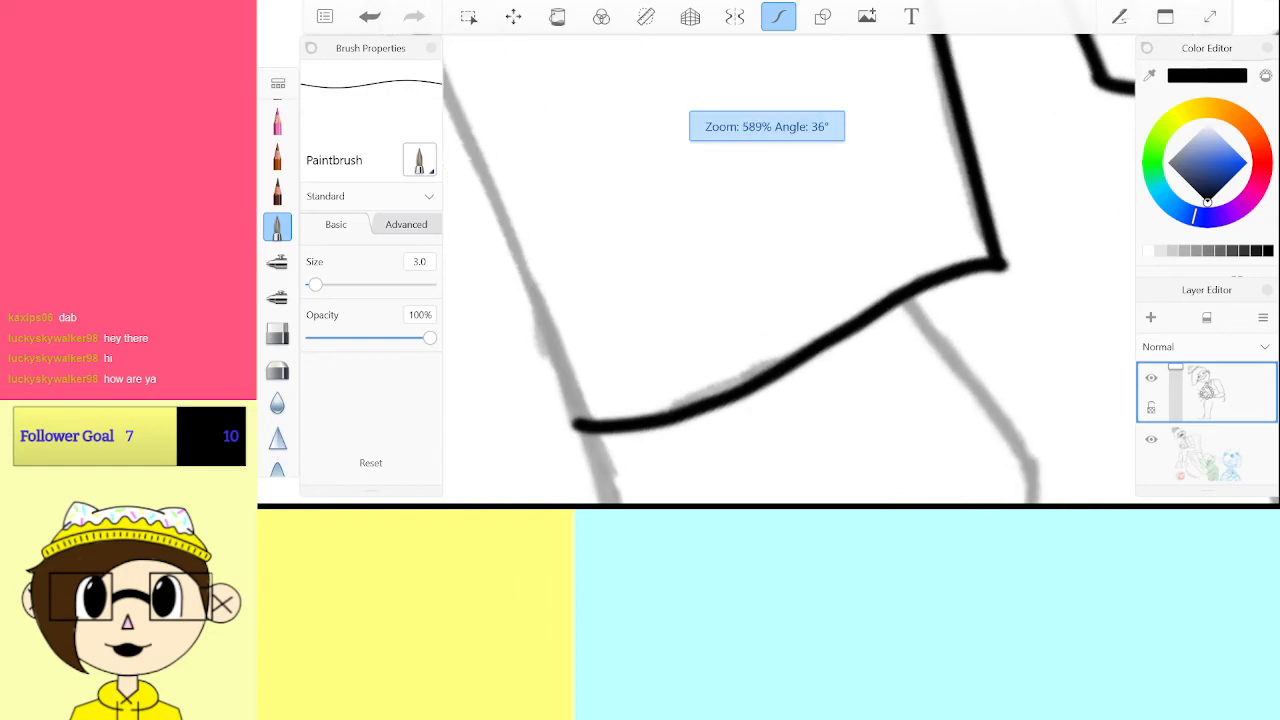
key("ctrl+z")
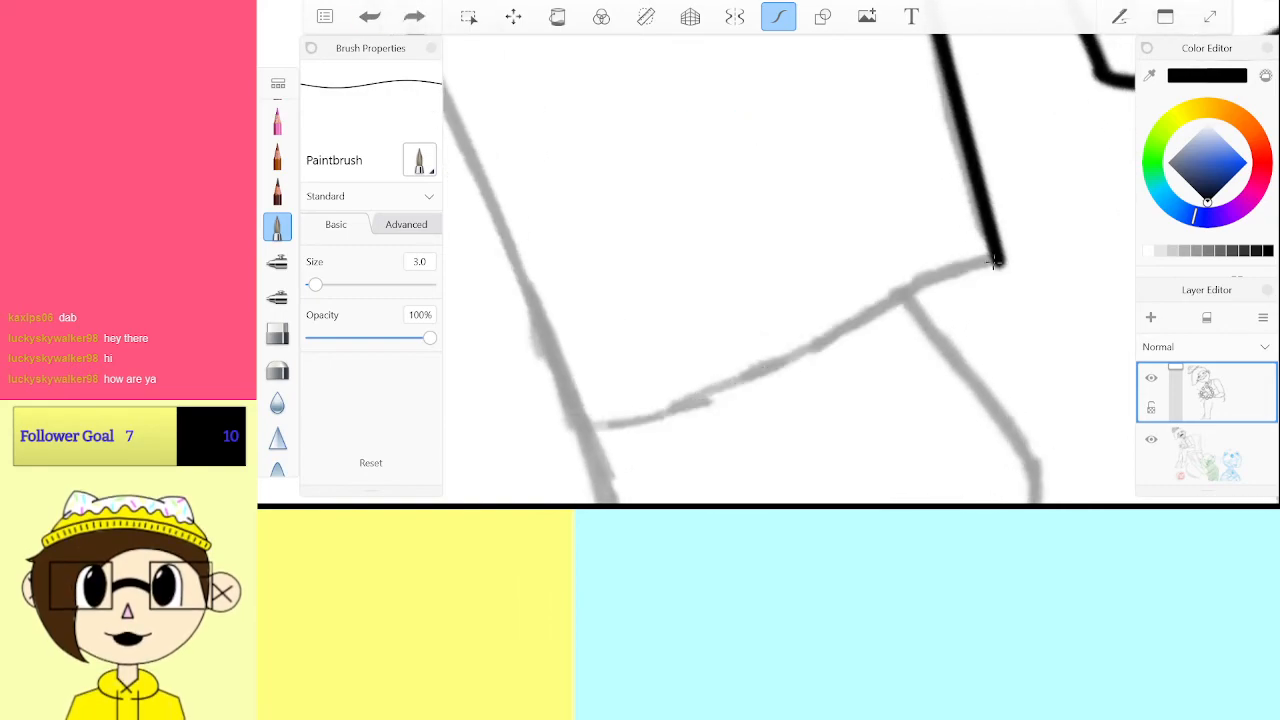
mouse_move(1005, 262)
left_mouse_down()
mouse_move(903, 290)
mouse_move(771, 377)
mouse_move(676, 408)
mouse_move(583, 418)
left_mouse_up()
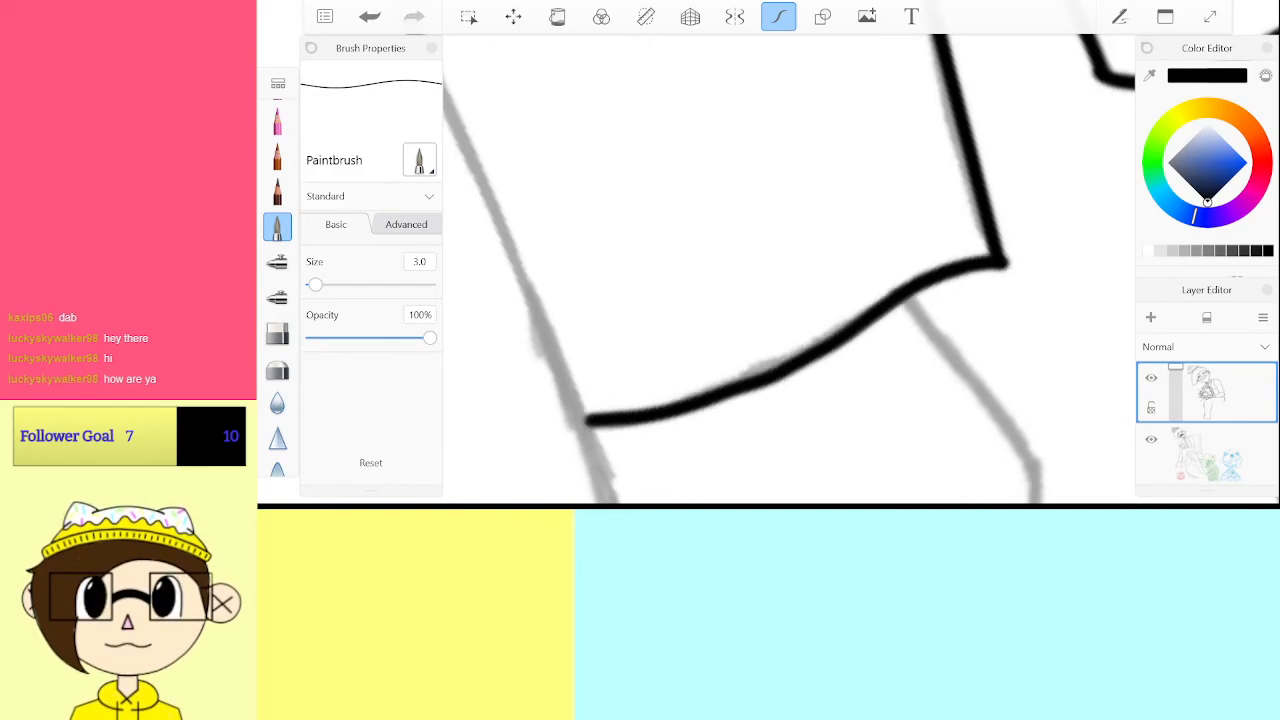
key("ctrl+z")
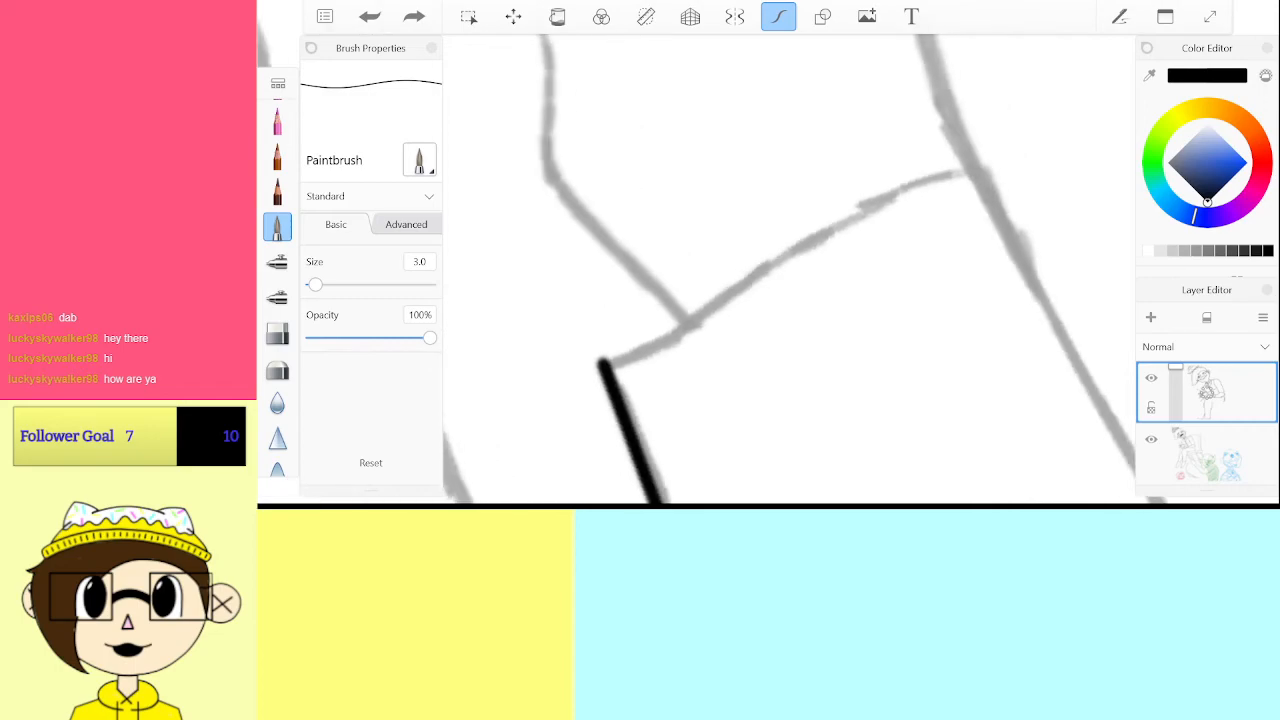
Ink the far trouser leg's curved hem from the back corner across to the sketched front outline
mouse_move(605, 360)
left_mouse_down()
mouse_move(659, 344)
mouse_move(840, 213)
mouse_move(935, 175)
left_mouse_up()
scroll(790, 270, "down", 3)
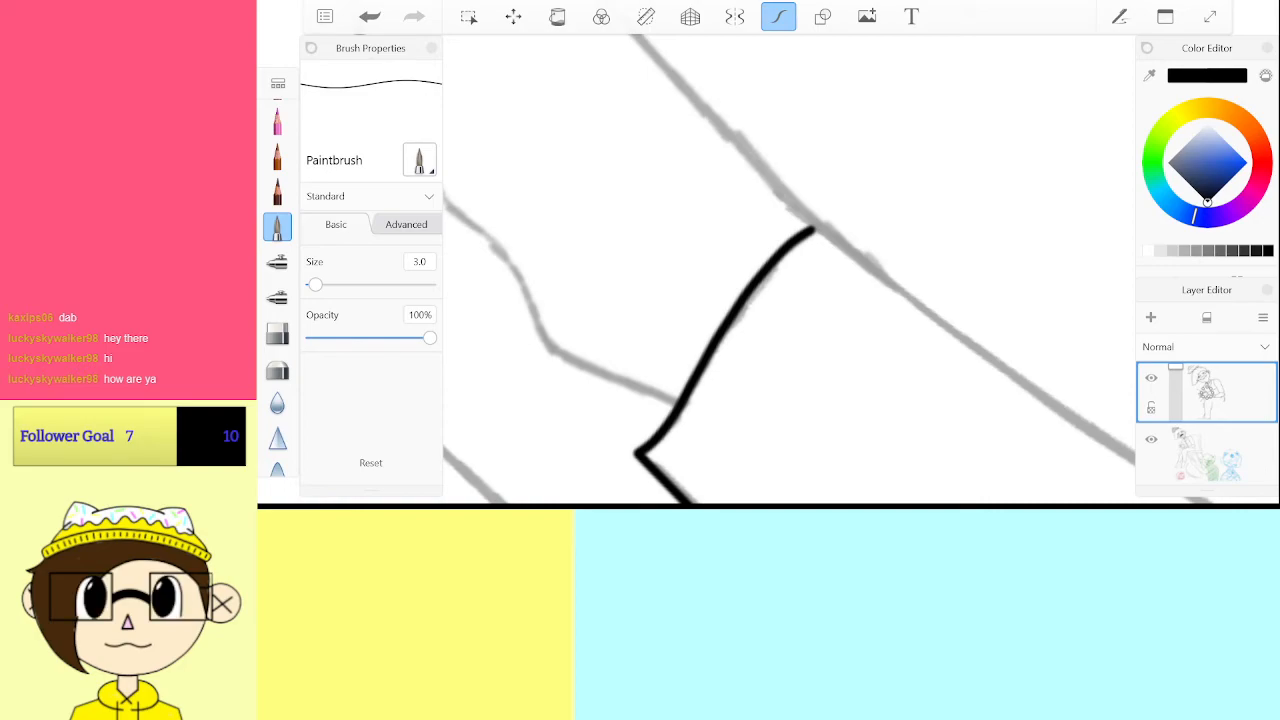
scroll(790, 270, "down", 5)
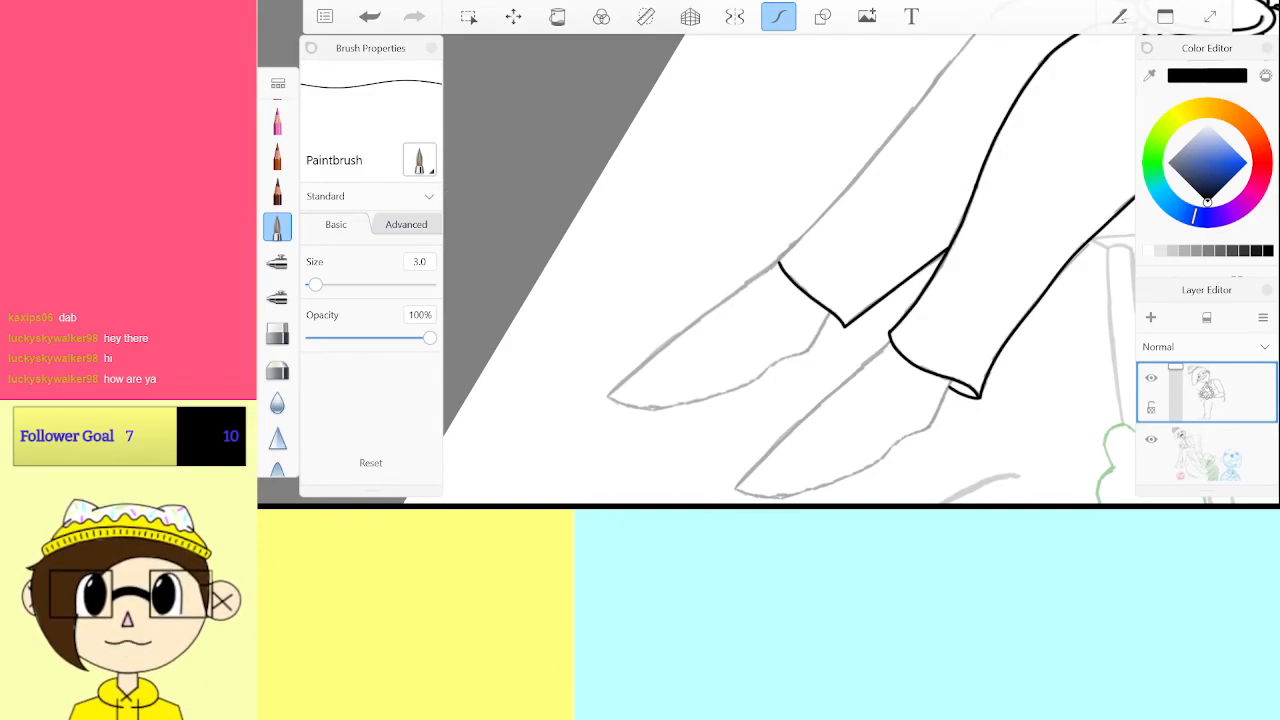
scroll(788, 270, "up", 2)
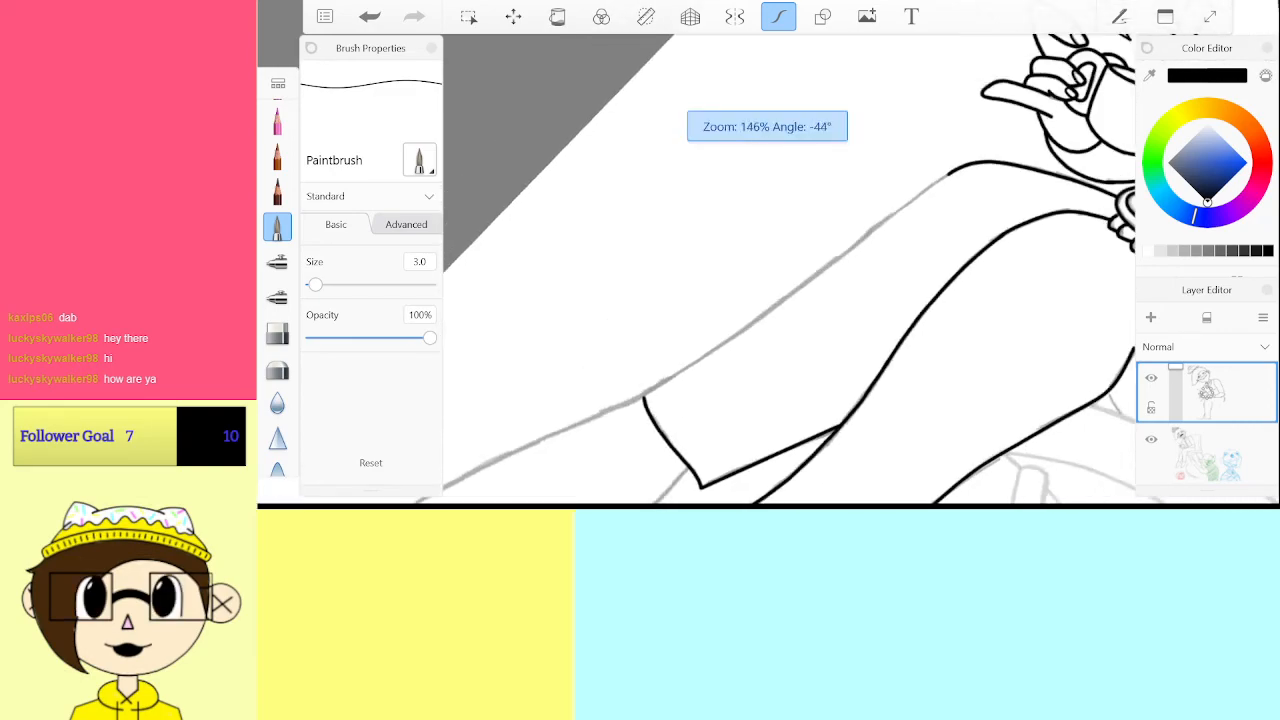
scroll(788, 270, "down", 3)
scroll(788, 270, "up", 6)
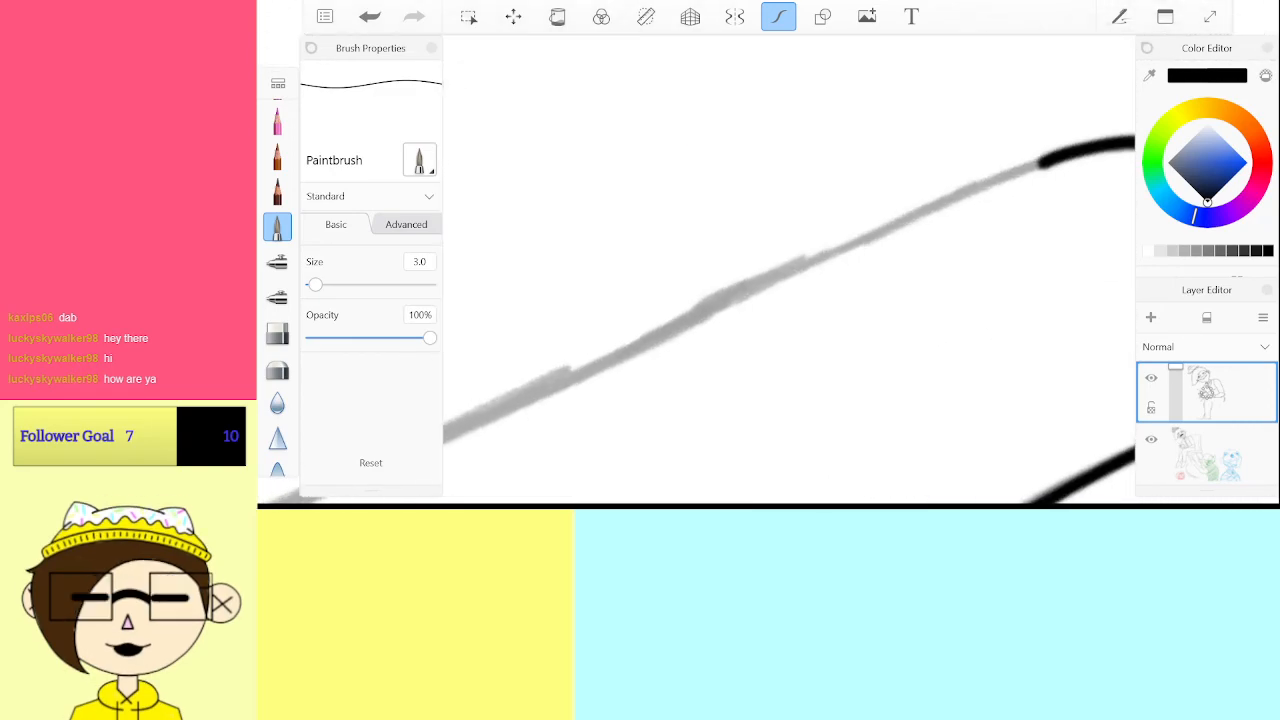
scroll(788, 270, "down", 4)
scroll(788, 270, "up", 2)
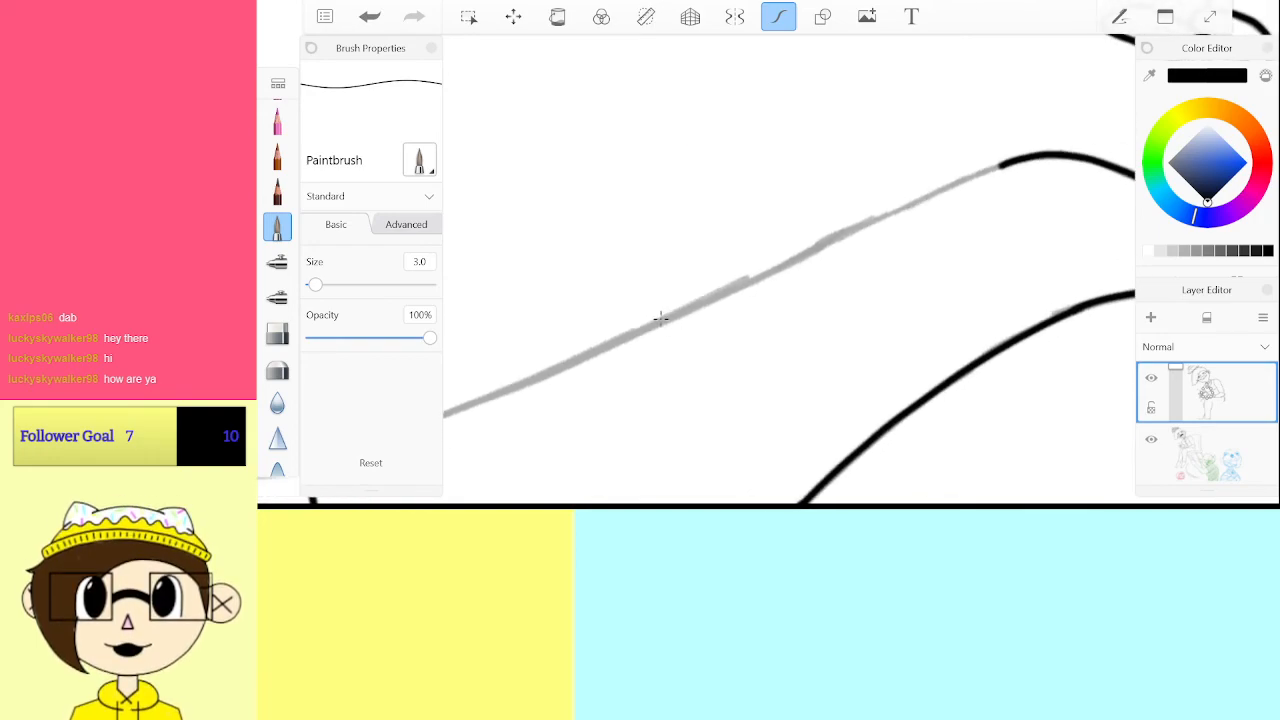
left_click_drag(643, 331, 880, 220)
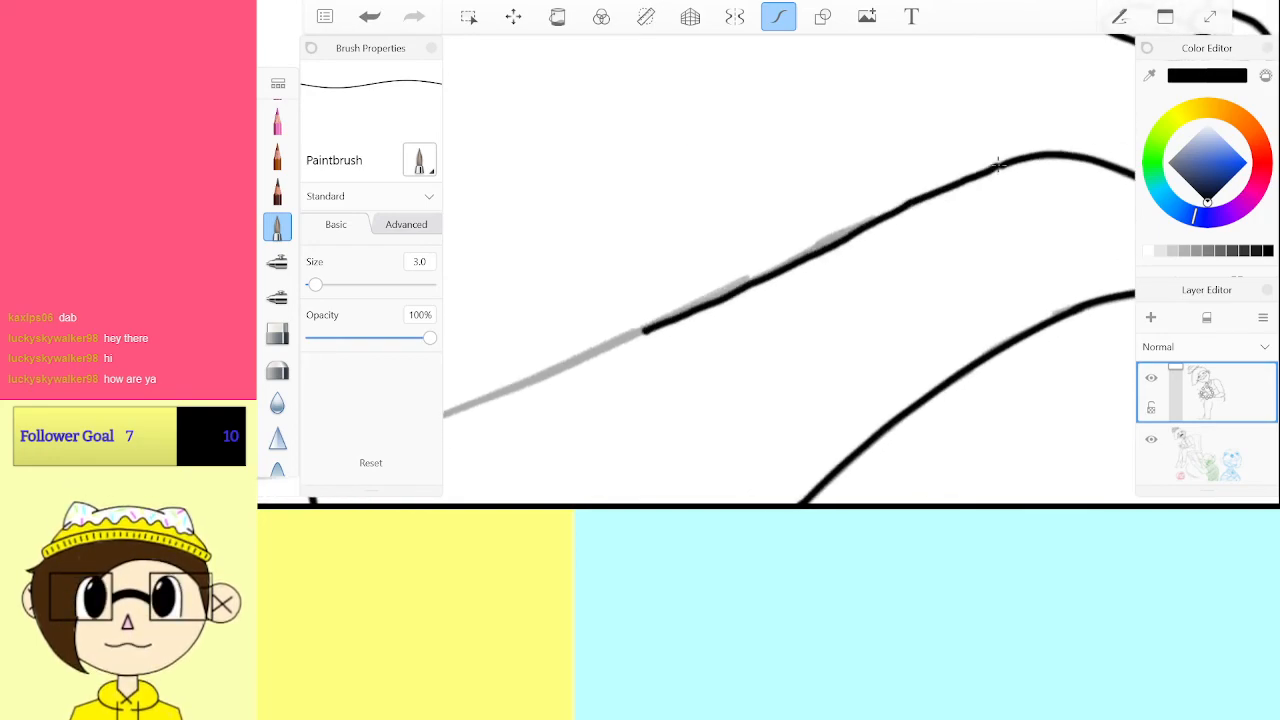
scroll(788, 270, "up", 2)
key("ctrl+z")
scroll(788, 270, "down", 5)
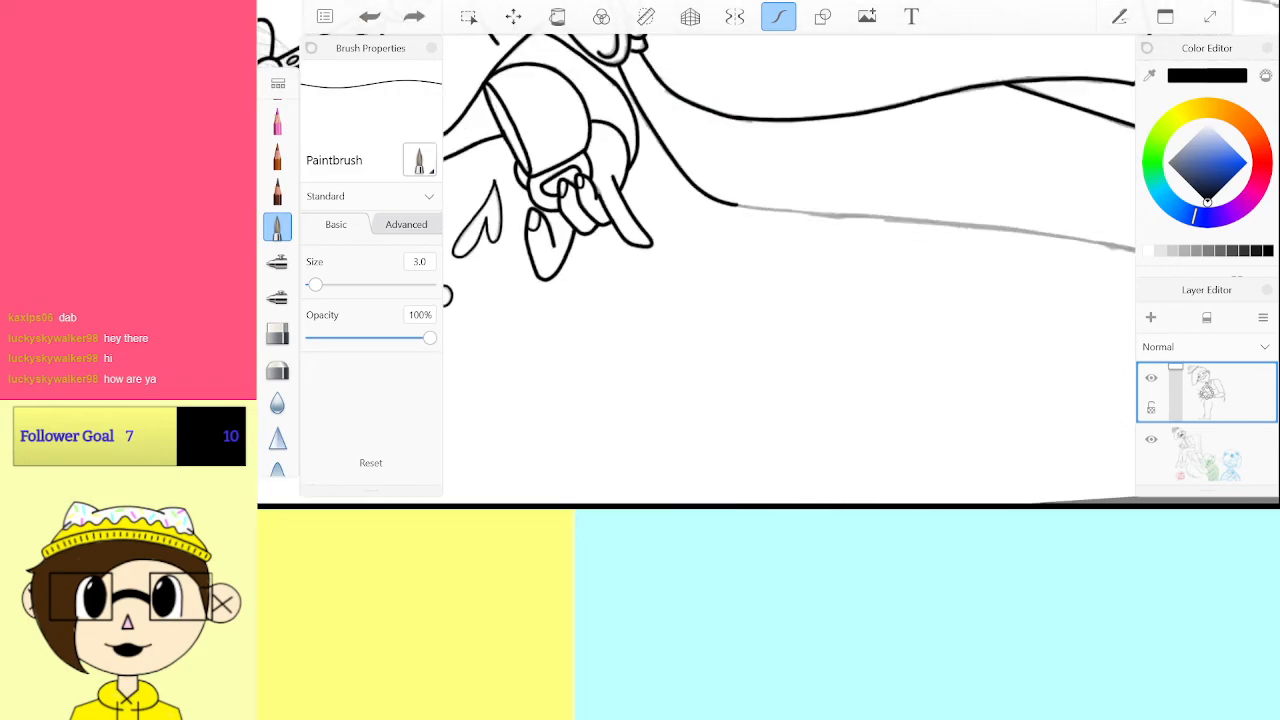
scroll(788, 270, "up", 3)
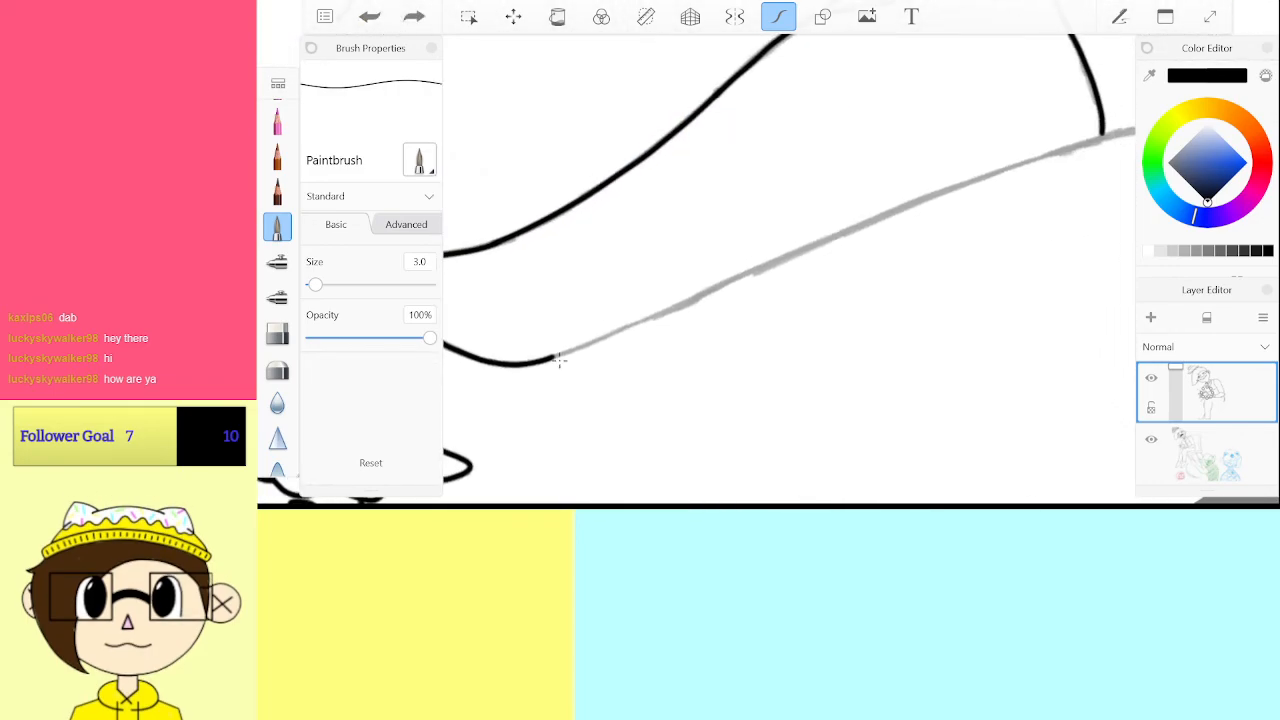
left_click_drag(559, 362, 598, 342)
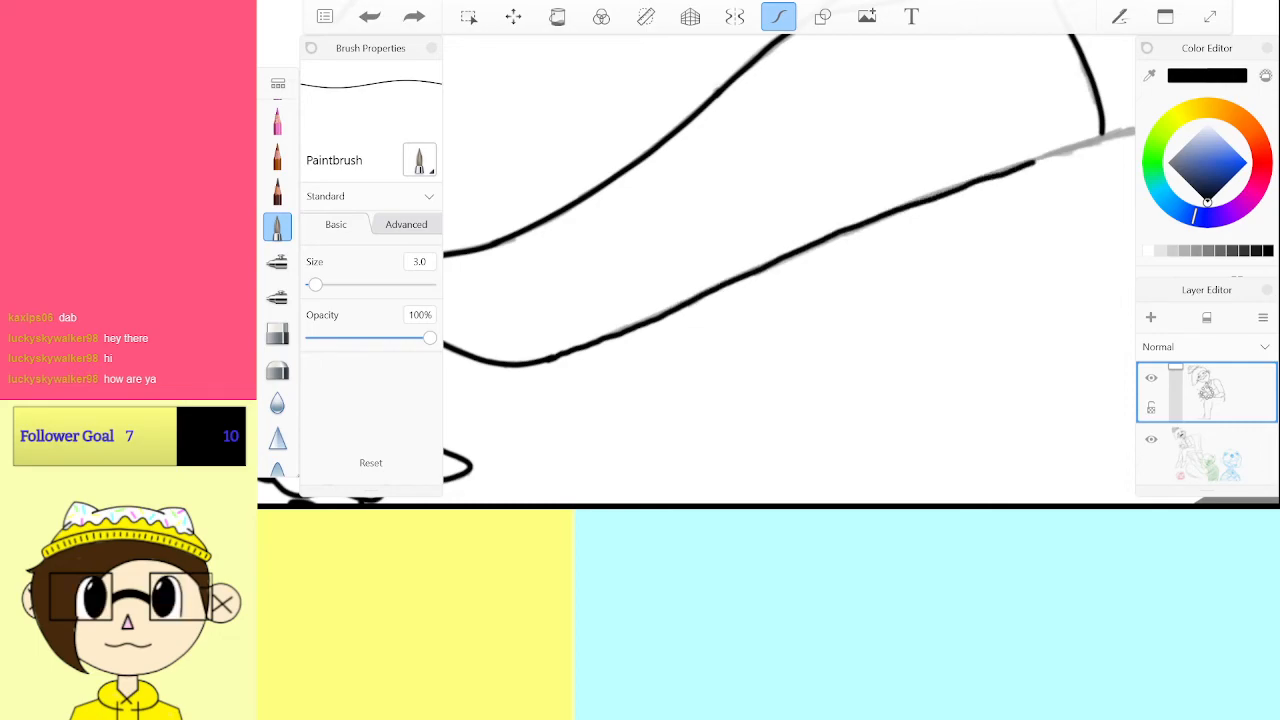
left_click_drag(1098, 141, 1104, 139)
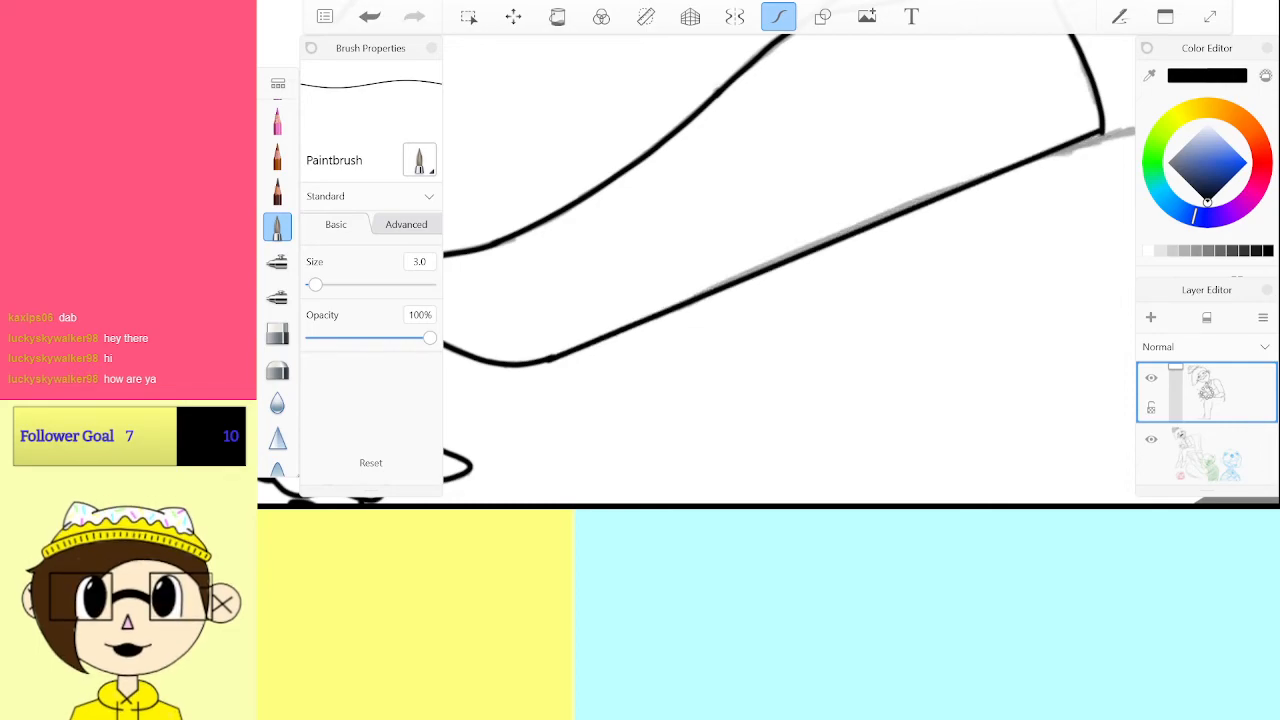
left_click(370, 16)
left_click(779, 16)
scroll(788, 270, "down", 2)
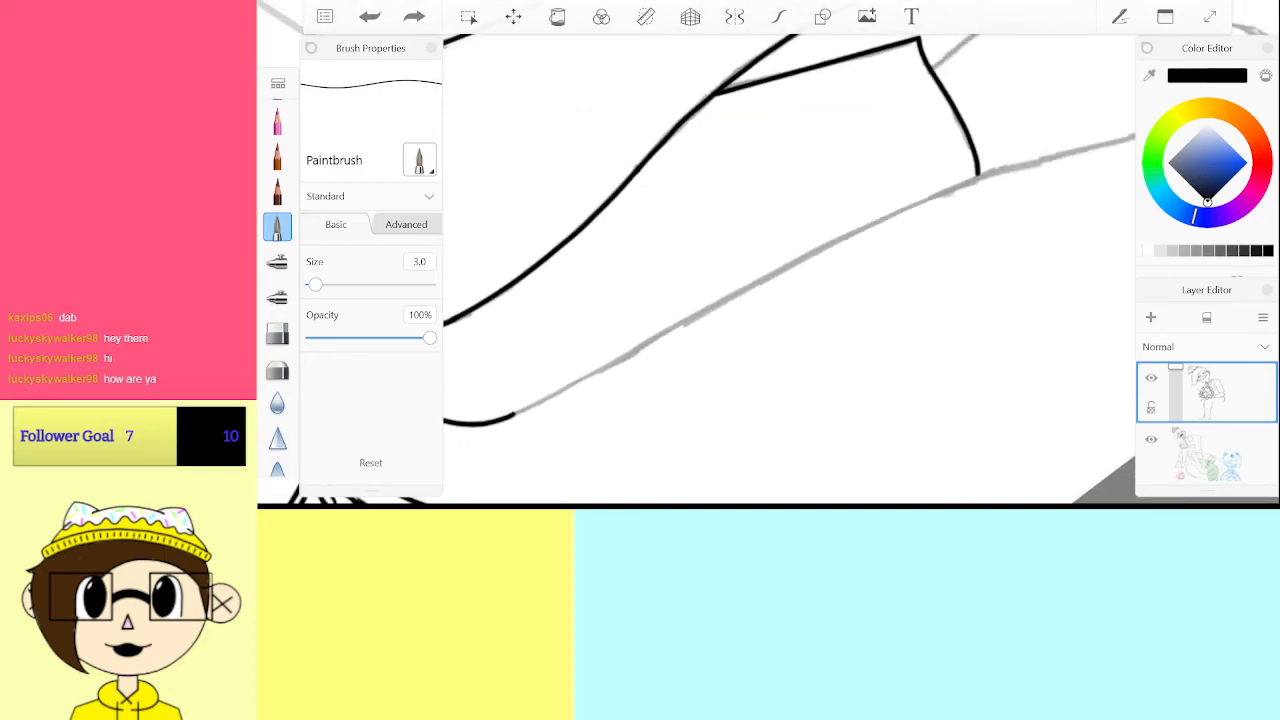
left_click(779, 16)
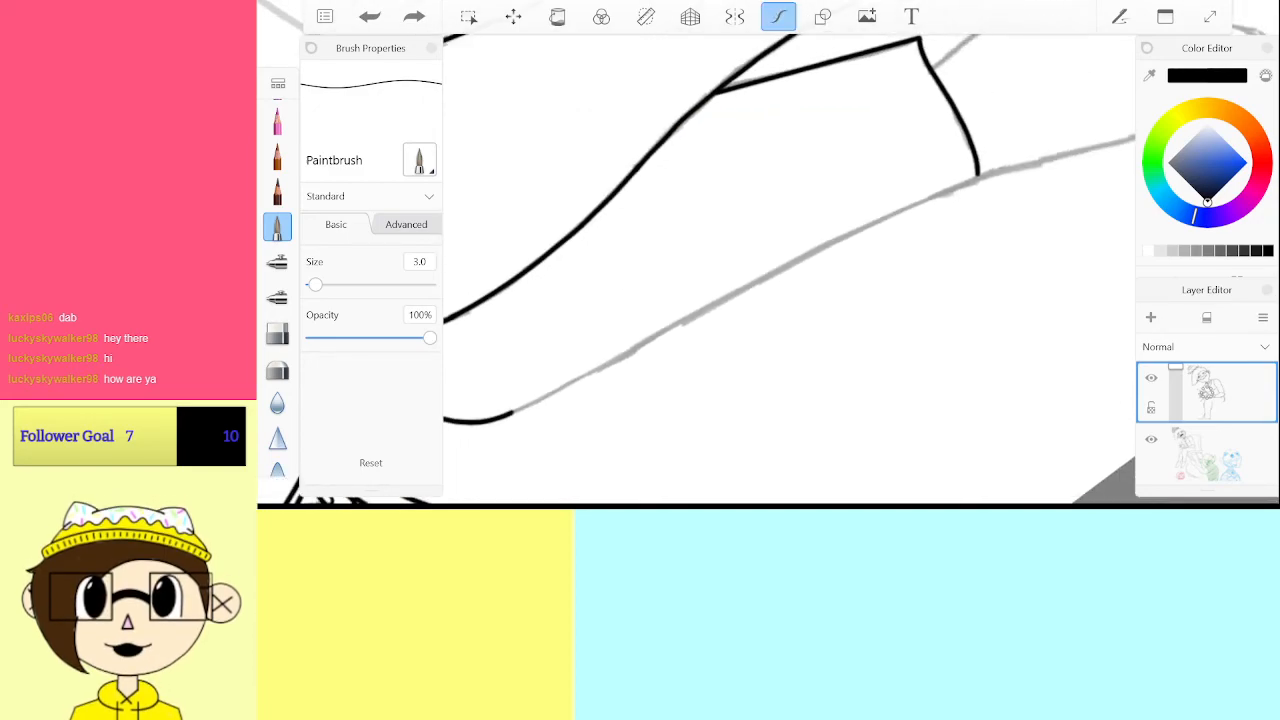
scroll(788, 270, "up", 3)
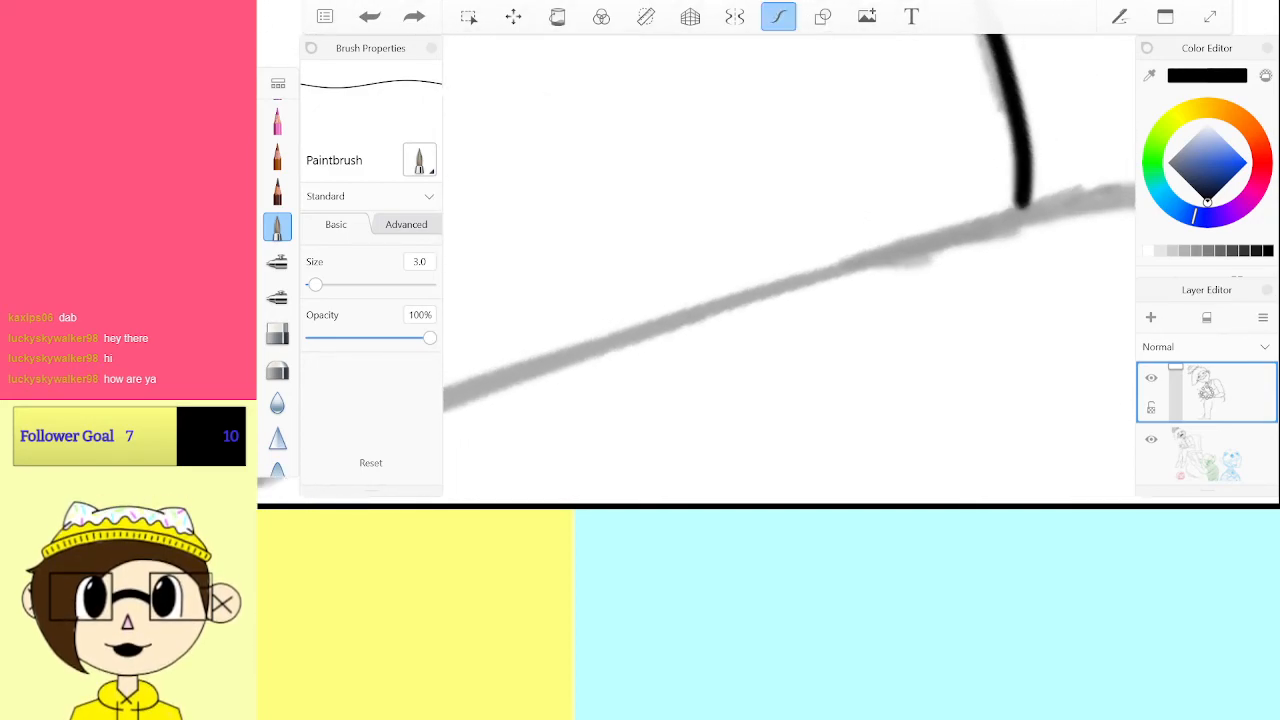
left_click_drag(550, 366, 1022, 208)
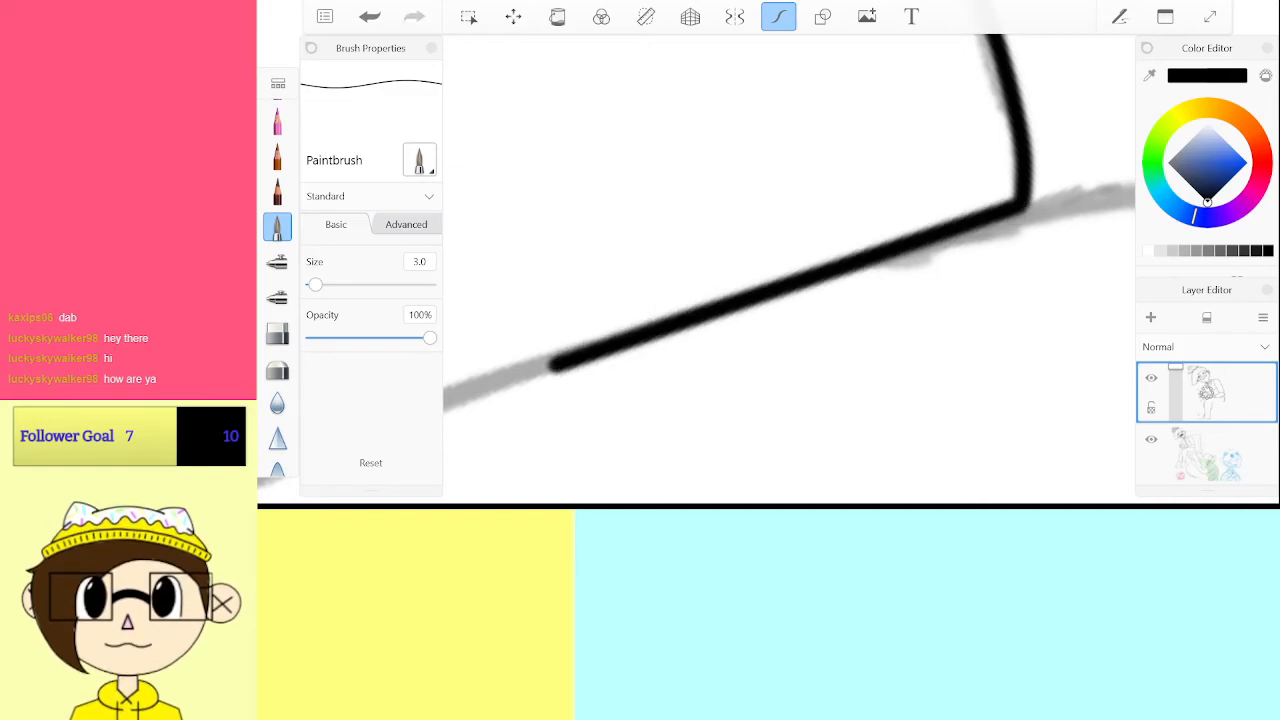
scroll(788, 270, "down", 2)
scroll(788, 270, "down", 2)
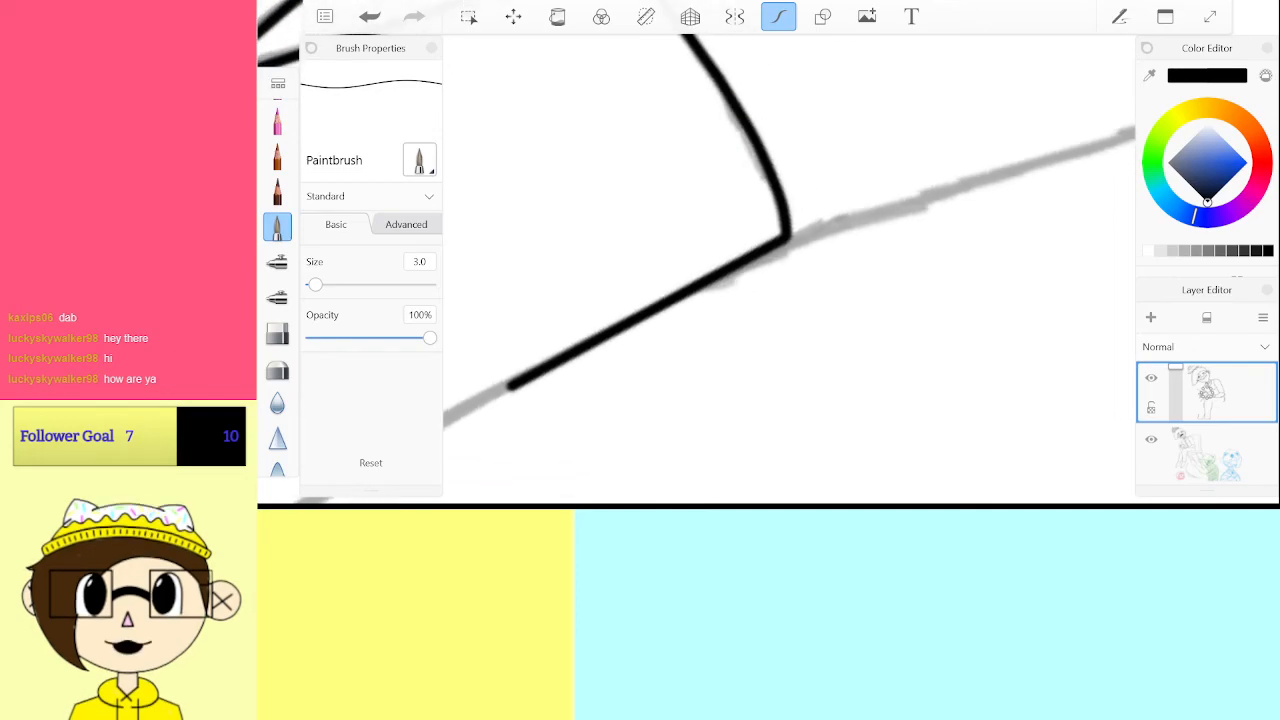
key("ctrl+z")
Extend the front end of the far trouser hem slightly so it reaches the sketched front outline
scroll(788, 270, "down", 1)
scroll(763, 183, "up", 3)
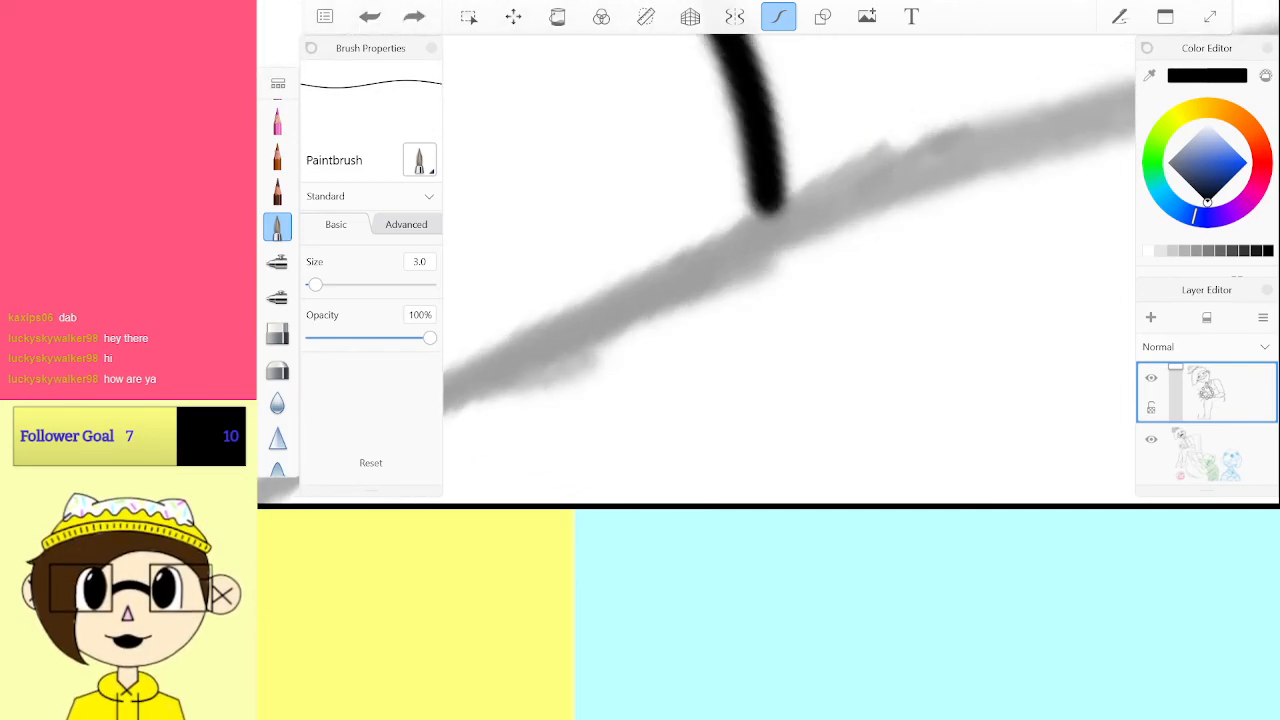
left_click_drag(763, 183, 764, 233)
Ink the upper part of the far leg's front outline, joining the inked knee curve to the shin
scroll(764, 262, "down", 5)
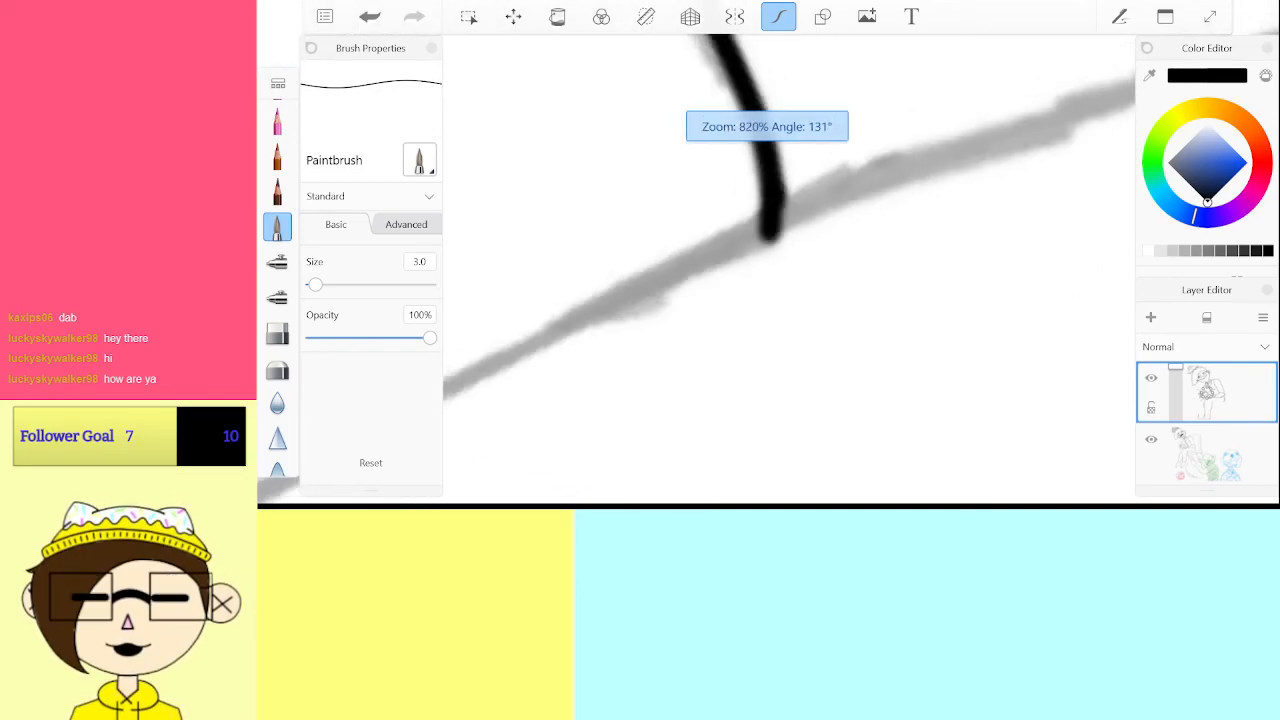
scroll(789, 269, "up", 5)
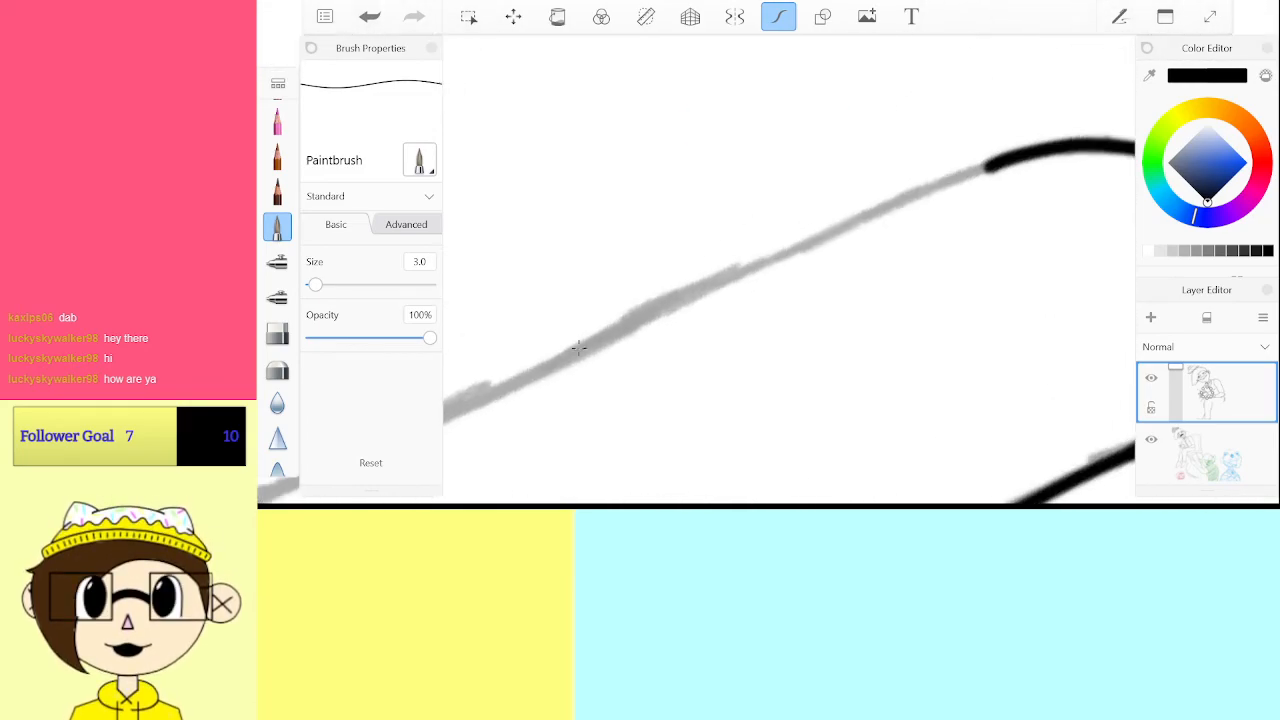
left_click_drag(550, 368, 998, 163)
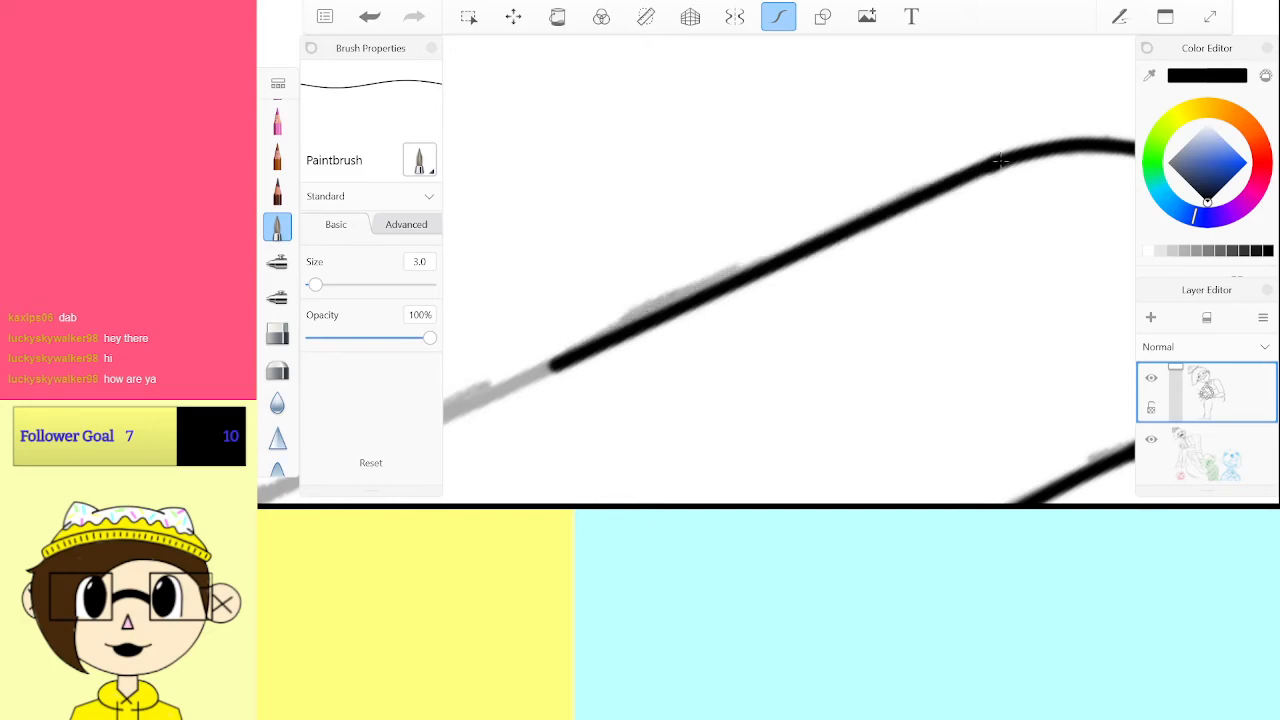
Continue inking the far leg's front outline along the sketched shin towards the trouser hem
scroll(789, 269, "down", 3)
scroll(789, 269, "down", 2)
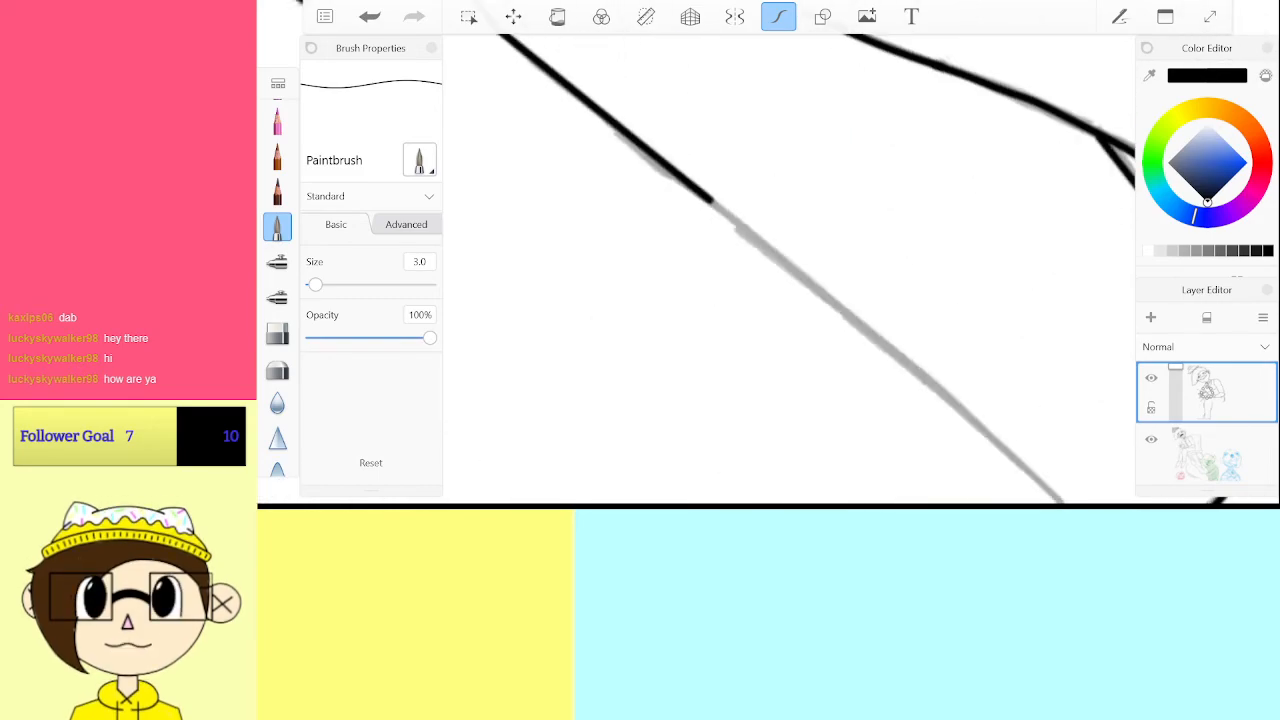
left_click_drag(530, 334, 578, 318)
left_click_drag(680, 280, 760, 250)
scroll(789, 269, "up", 2)
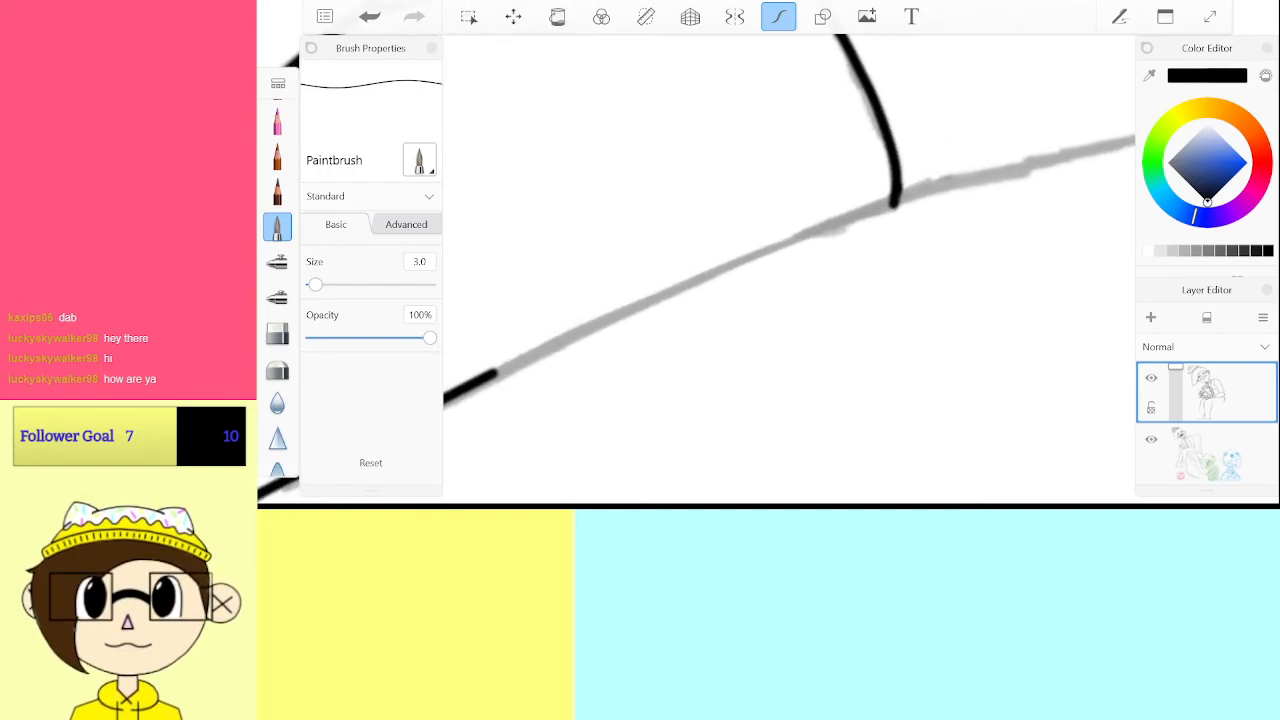
left_click_drag(488, 374, 622, 308)
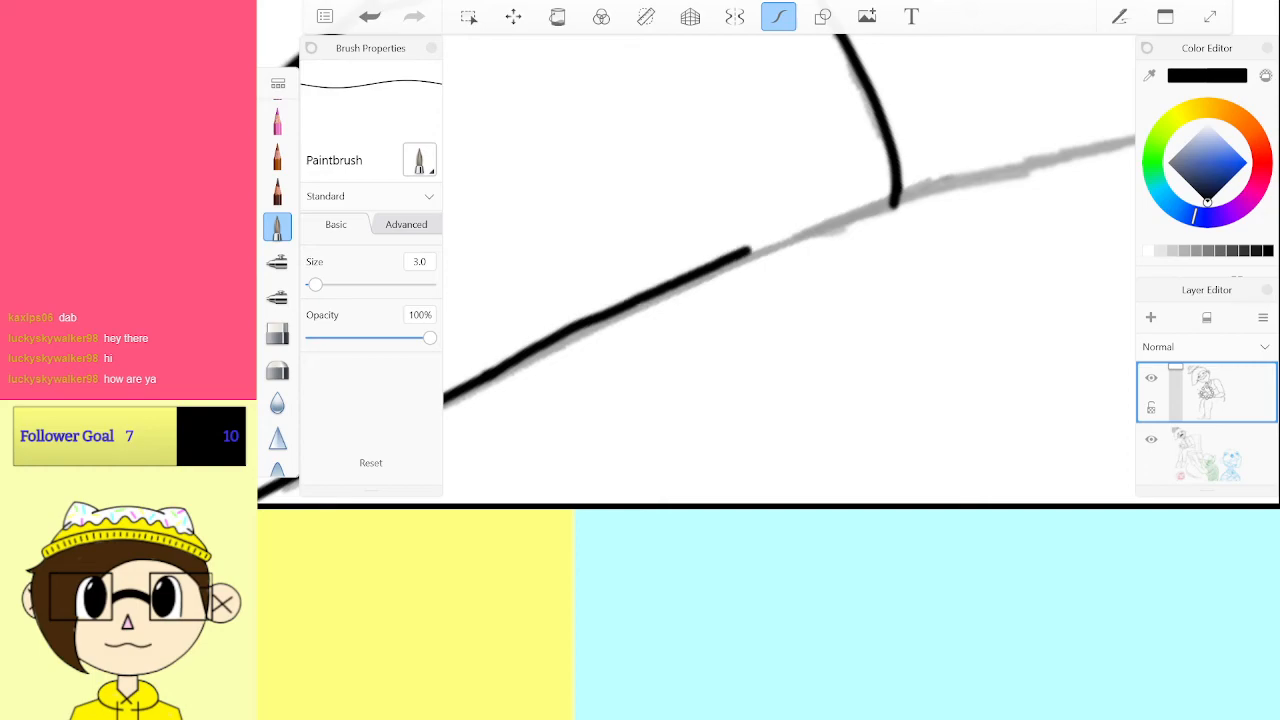
key("ctrl+z")
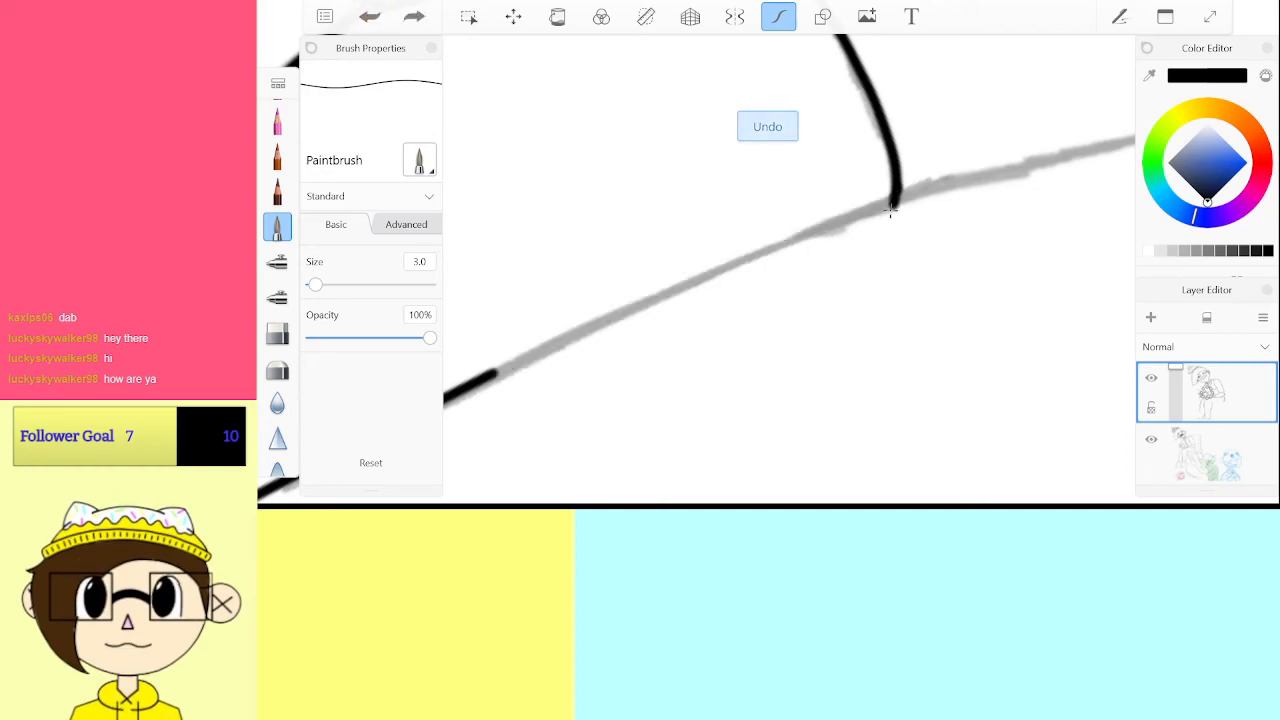
left_click_drag(897, 204, 800, 230)
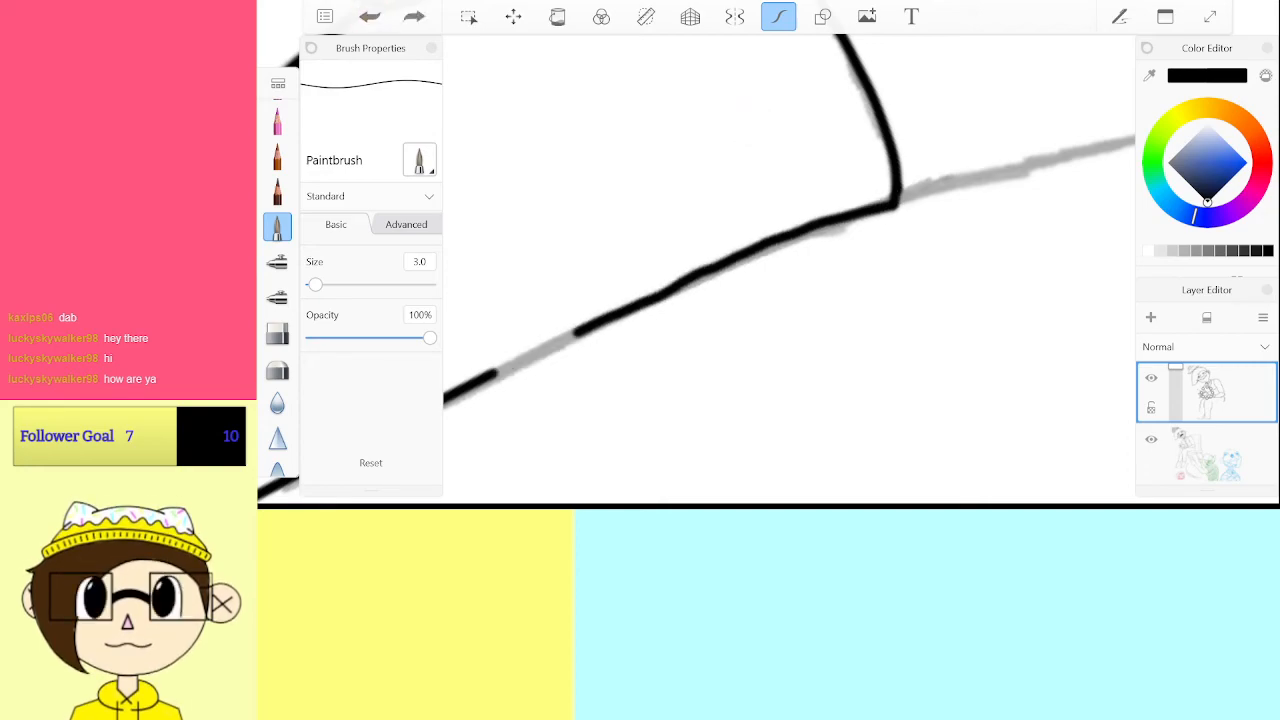
key("ctrl+z")
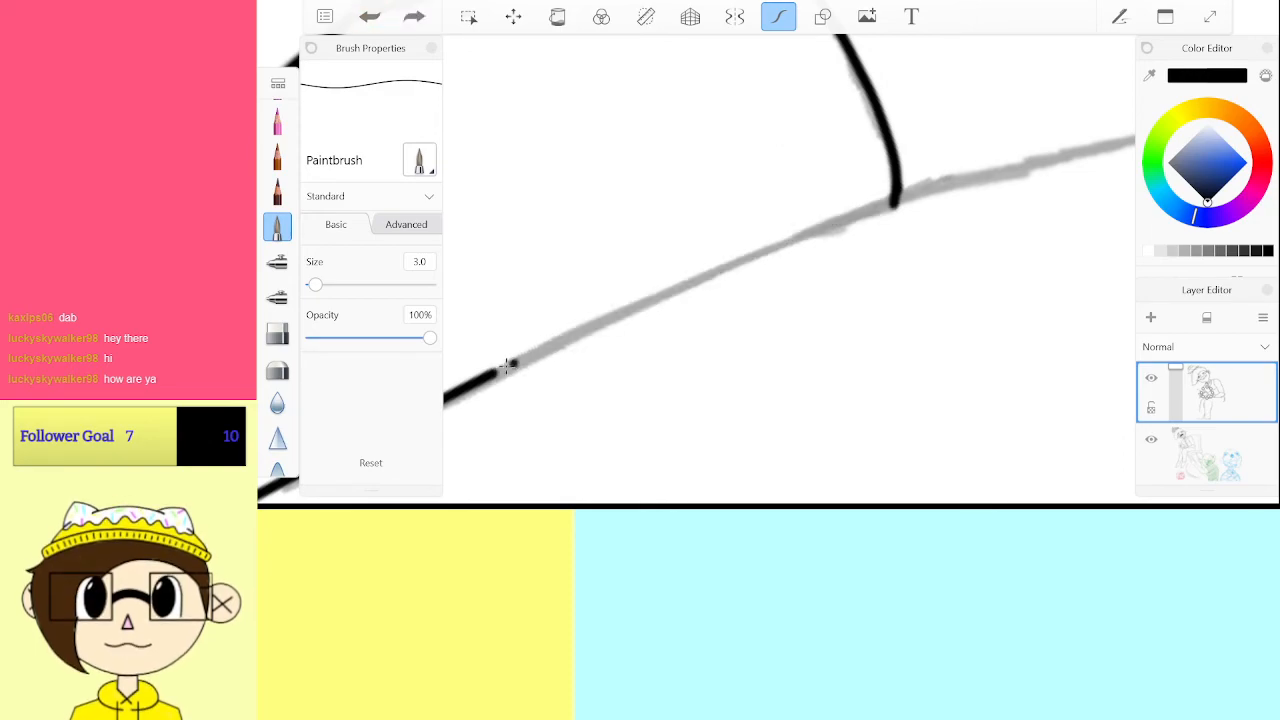
key("ctrl+z")
left_click_drag(552, 345, 670, 288)
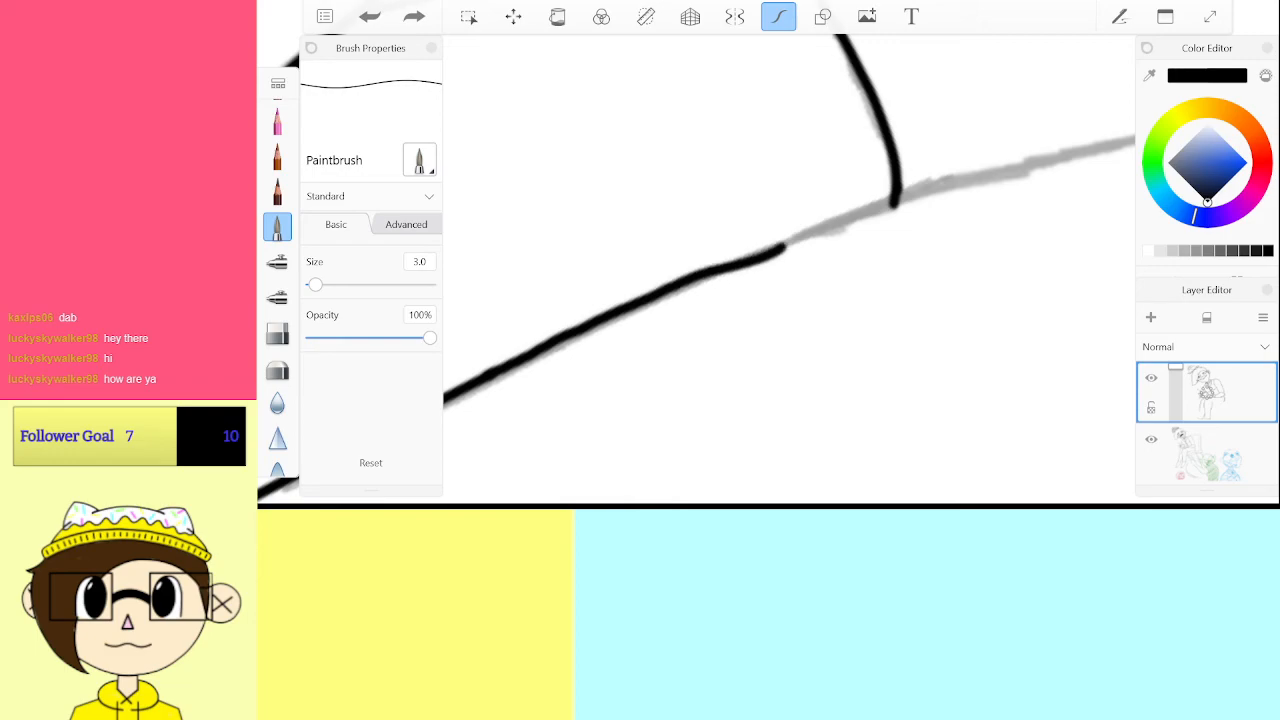
left_click_drag(785, 248, 893, 204)
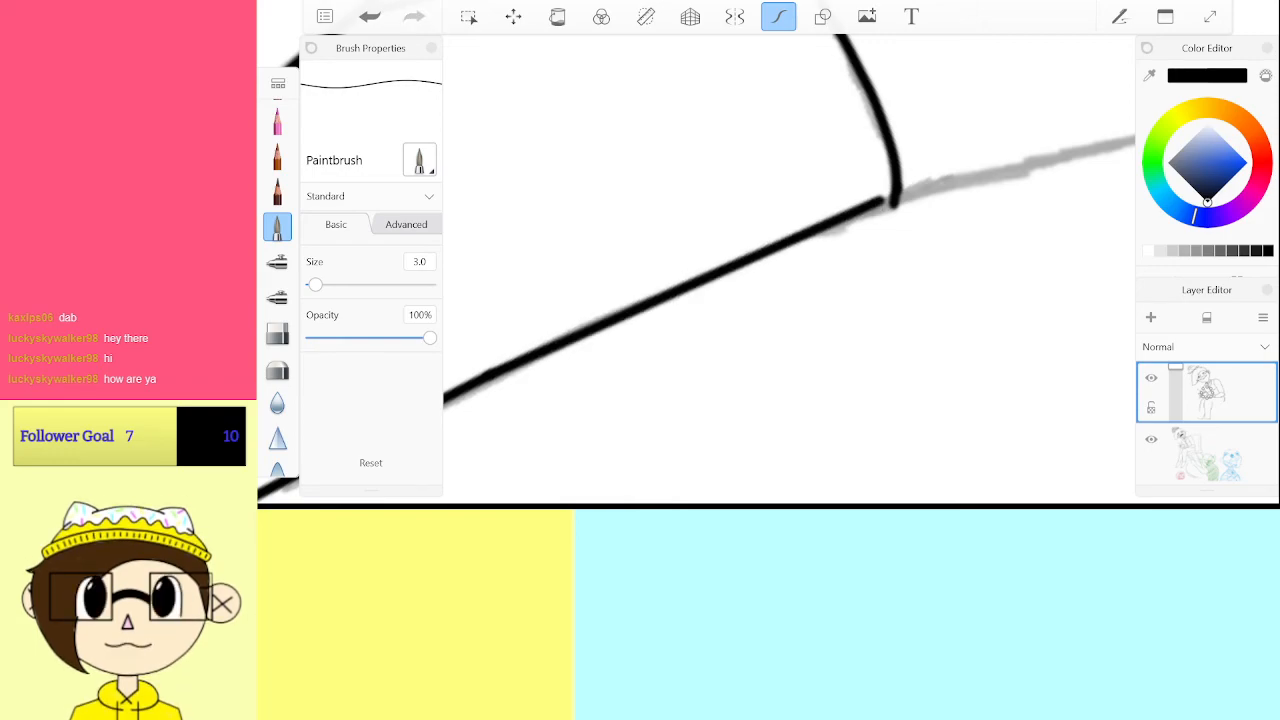
key("ctrl+z")
Ink the last stretch of the far leg's front outline down to the front corner of the trouser hem
left_click_drag(500, 371, 555, 341)
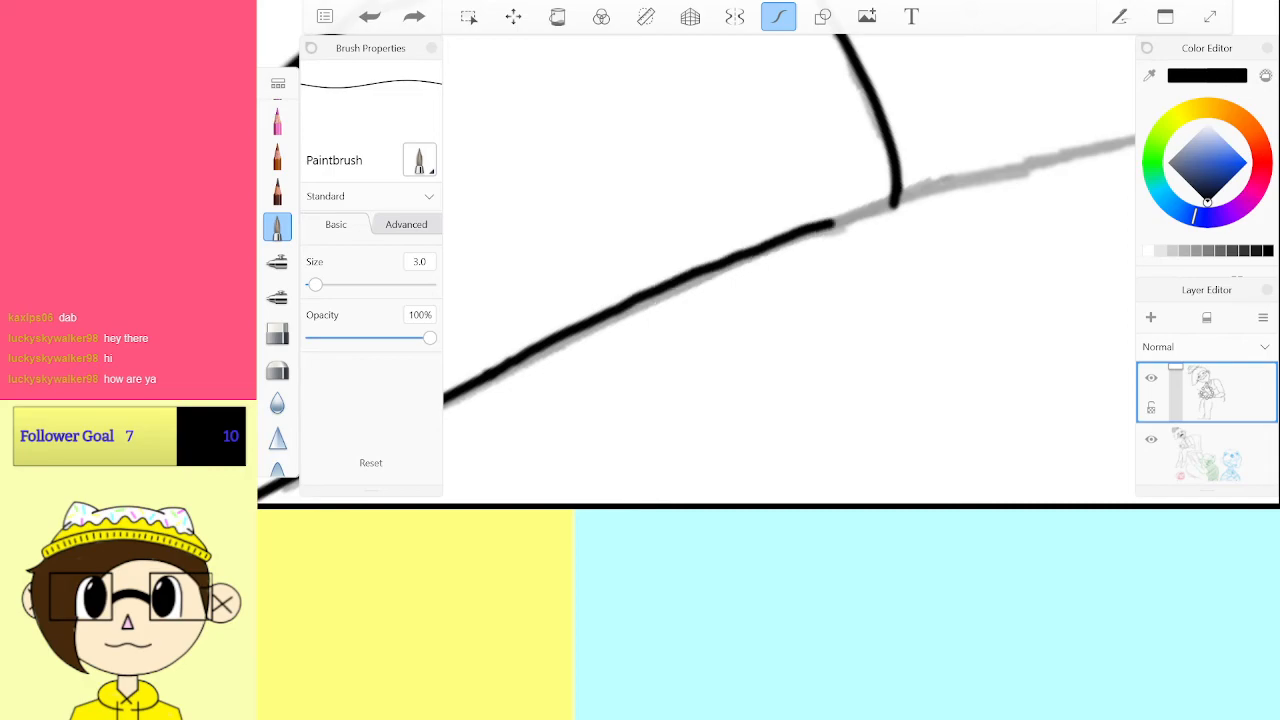
left_click_drag(833, 224, 895, 204)
scroll(790, 270, "down", 5)
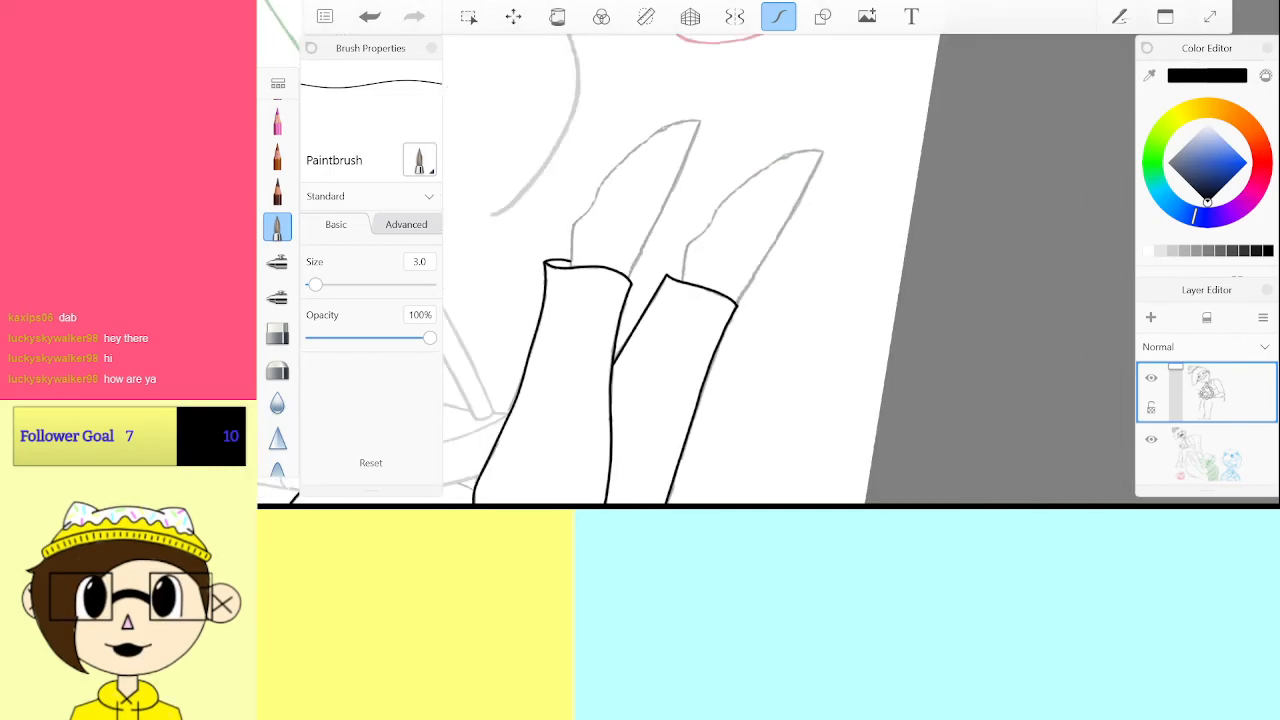
Ink the far shoe's nearly straight upper edge from the toe tip to the front corner of the trouser hem
scroll(790, 270, "up", 3)
scroll(790, 270, "down", 3)
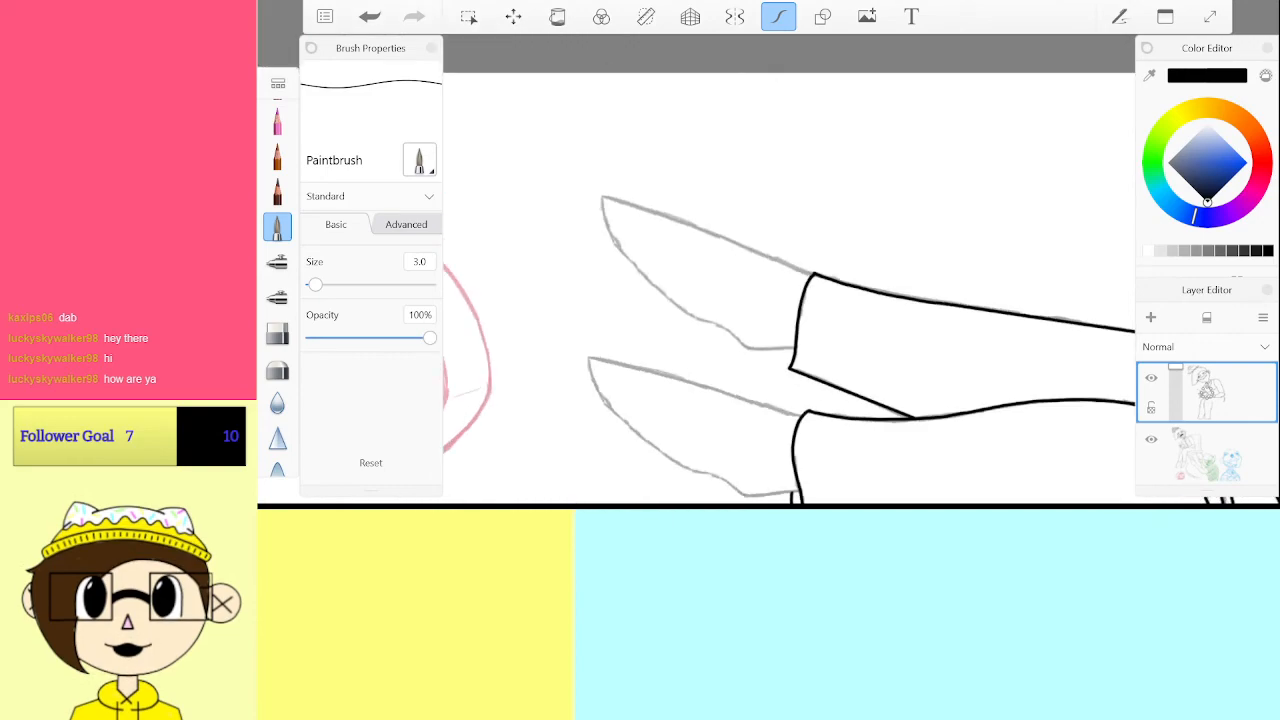
scroll(790, 270, "up", 5)
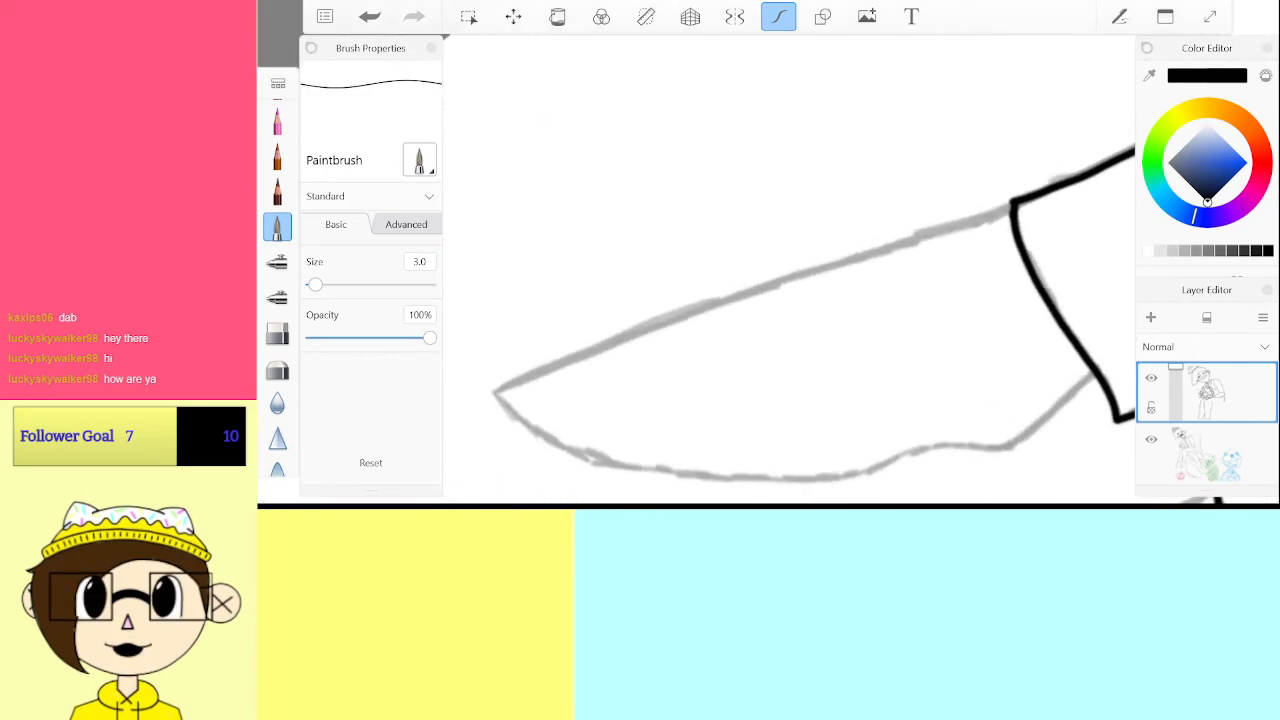
left_click_drag(496, 388, 742, 298)
left_click_drag(942, 233, 1010, 206)
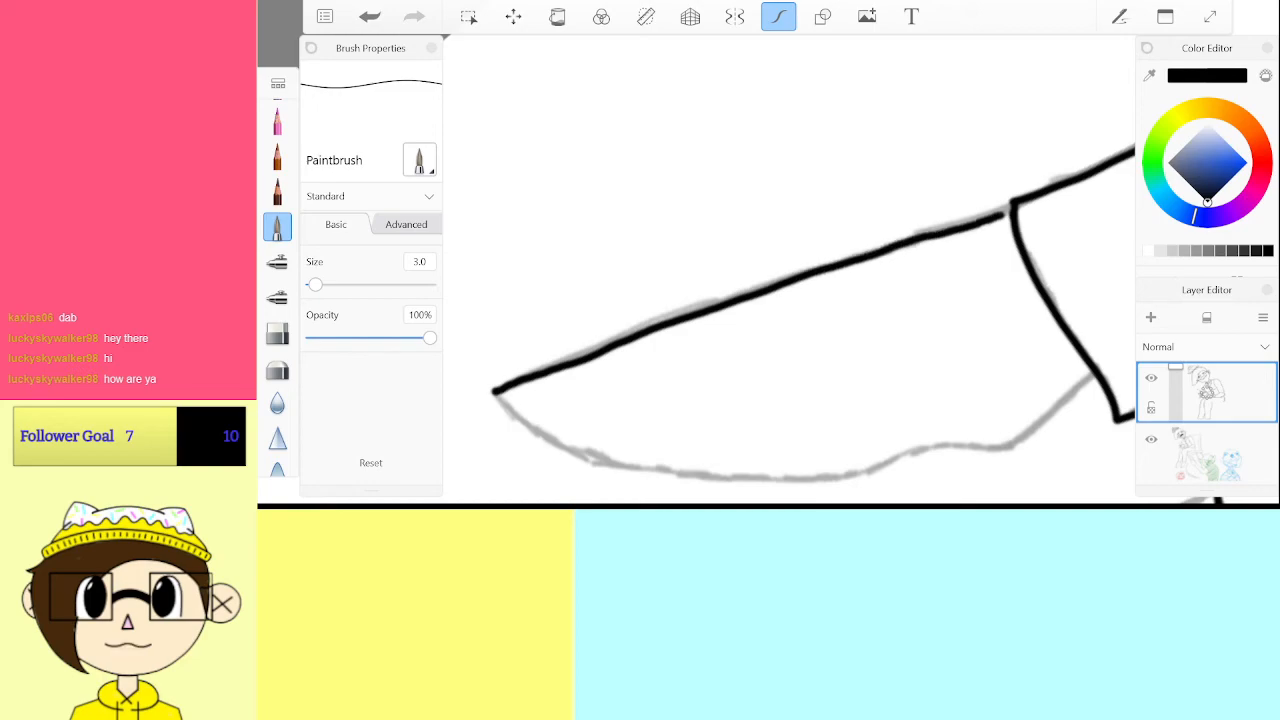
Ink the far shoe's curved sole from the toe tip through the arch and around the heel to the trouser hem
scroll(790, 270, "down", 3)
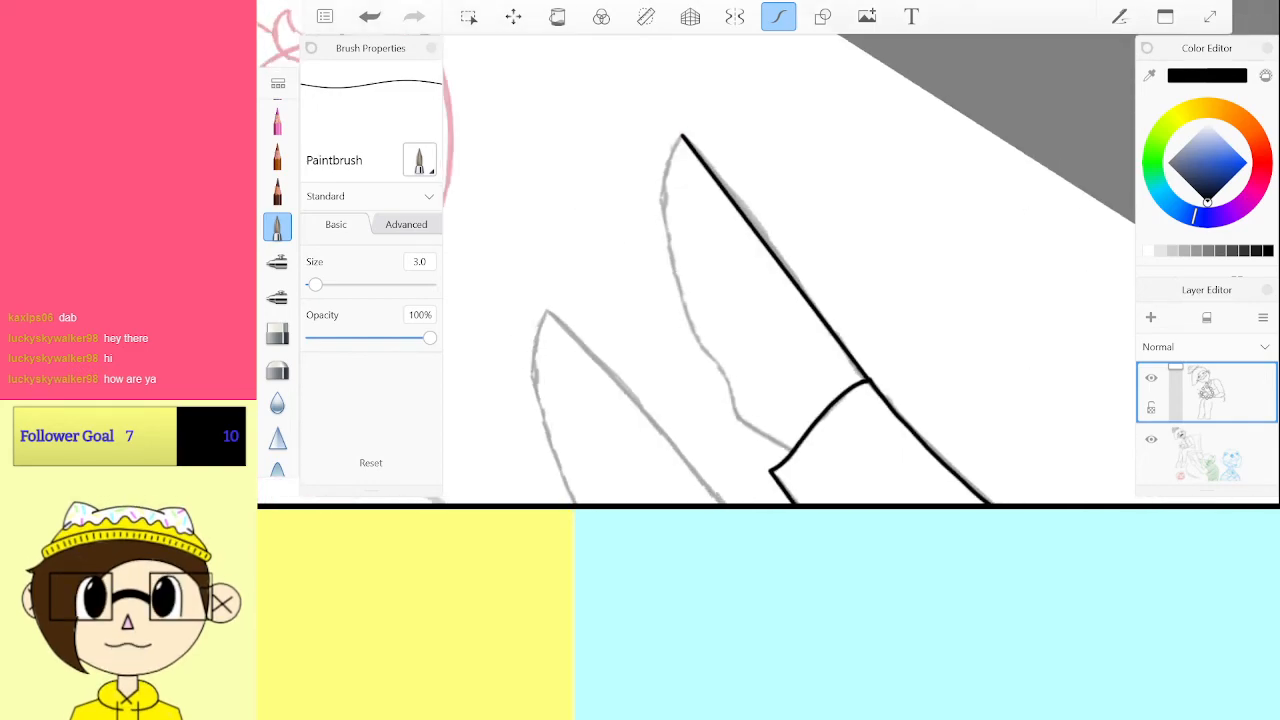
scroll(790, 270, "up", 3)
scroll(790, 270, "up", 1)
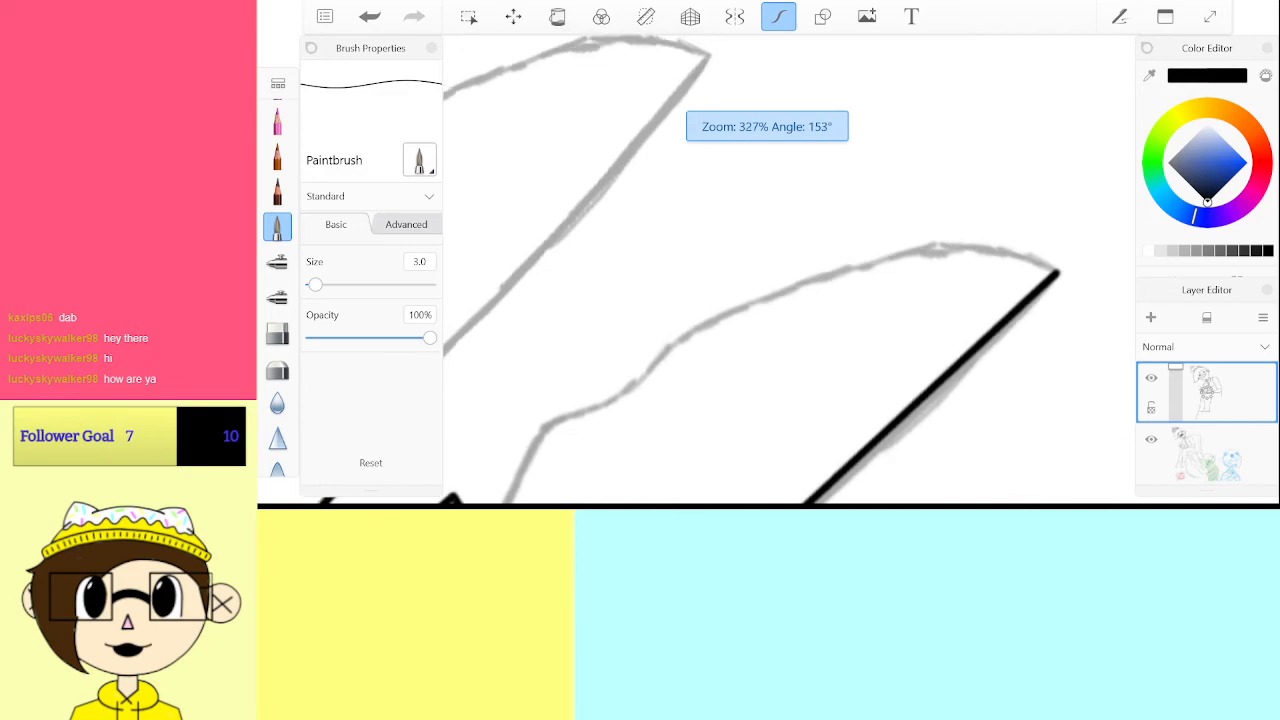
scroll(790, 270, "up", 2)
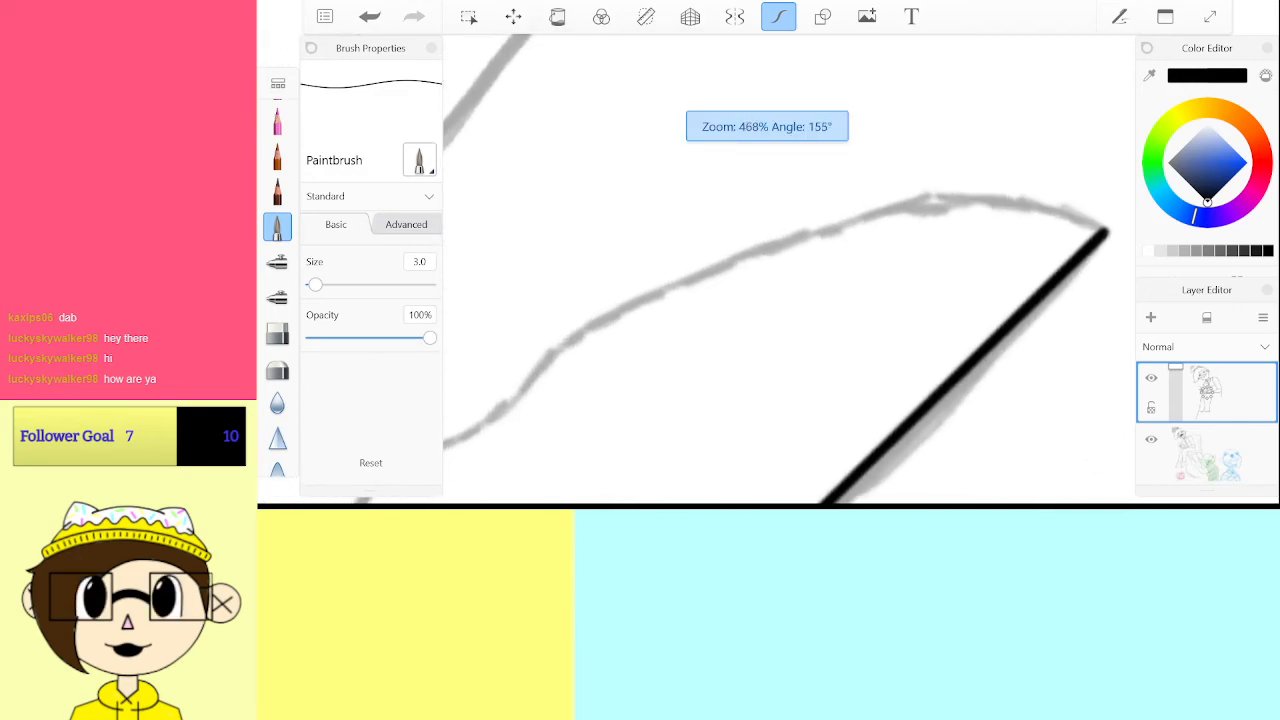
mouse_move(486, 420)
left_mouse_down()
mouse_move(586, 338)
mouse_move(796, 239)
mouse_move(923, 211)
mouse_move(1104, 232)
left_mouse_up()
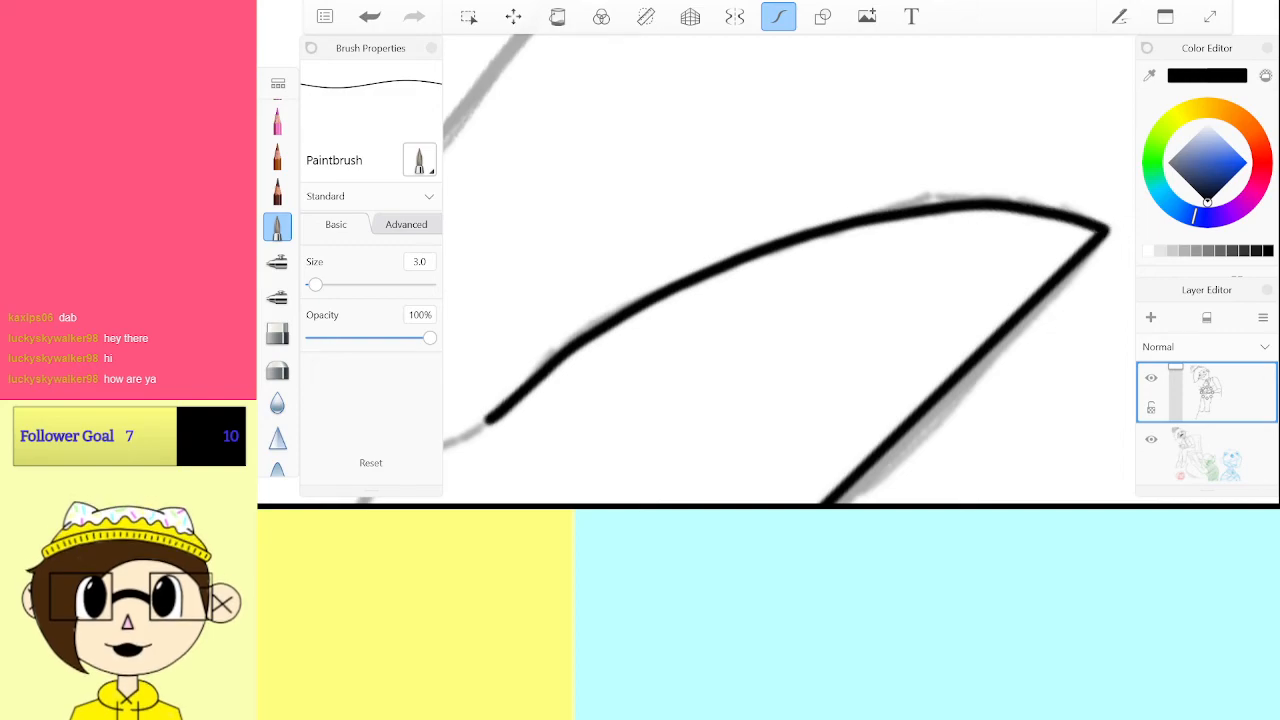
mouse_move(488, 420)
left_mouse_down()
mouse_move(720, 268)
mouse_move(954, 247)
left_mouse_up()
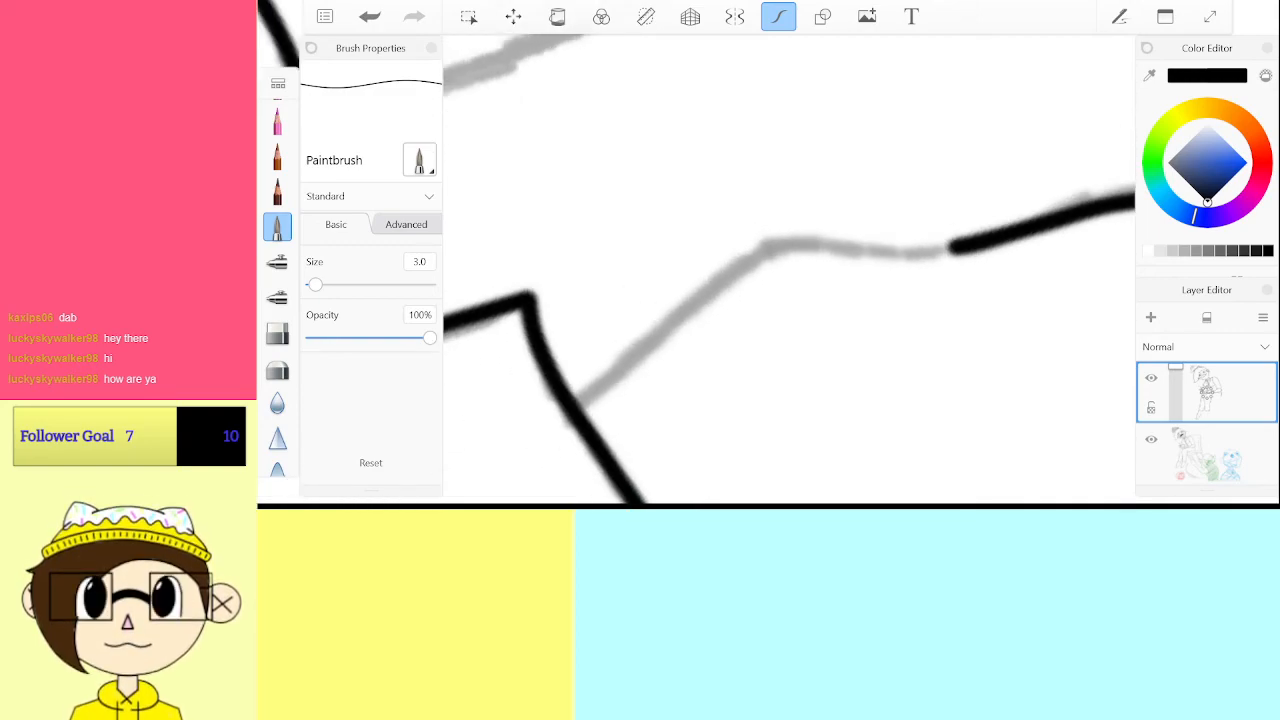
mouse_move(574, 404)
left_mouse_down()
mouse_move(752, 257)
mouse_move(802, 242)
mouse_move(955, 247)
left_mouse_up()
Ink the nearer shoe's nearly straight upper edge from the toe tip towards its trouser hem
scroll(789, 270, "down", 5)
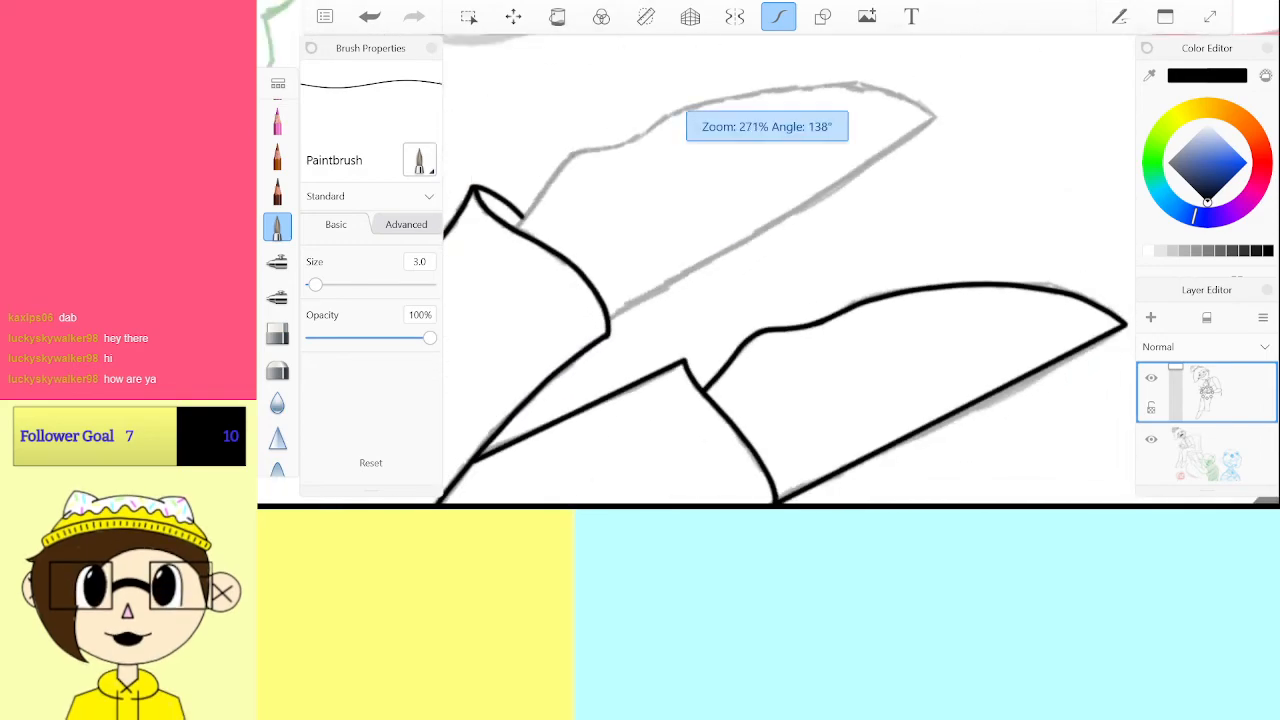
scroll(789, 270, "down", 3)
scroll(789, 270, "up", 3)
scroll(789, 270, "up", 4)
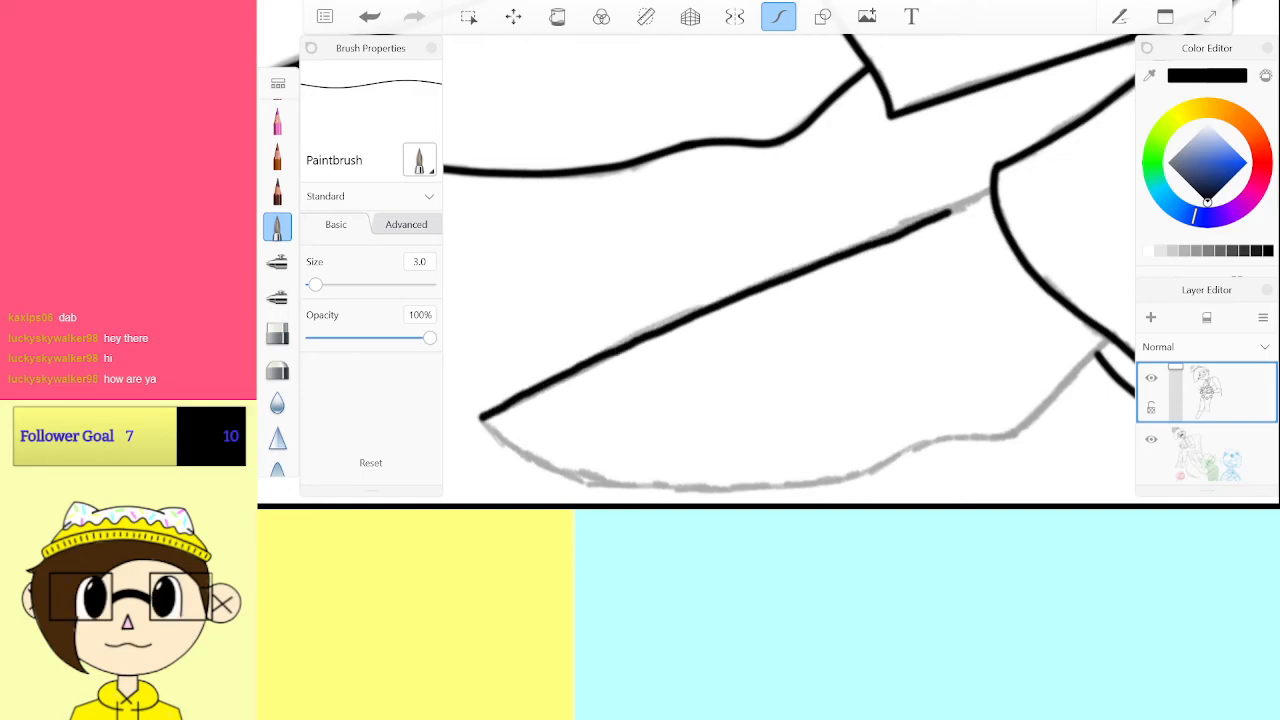
Ink the front curve of the nearer shoe's sole from the toe tip back towards the arch
scroll(789, 270, "down", 3)
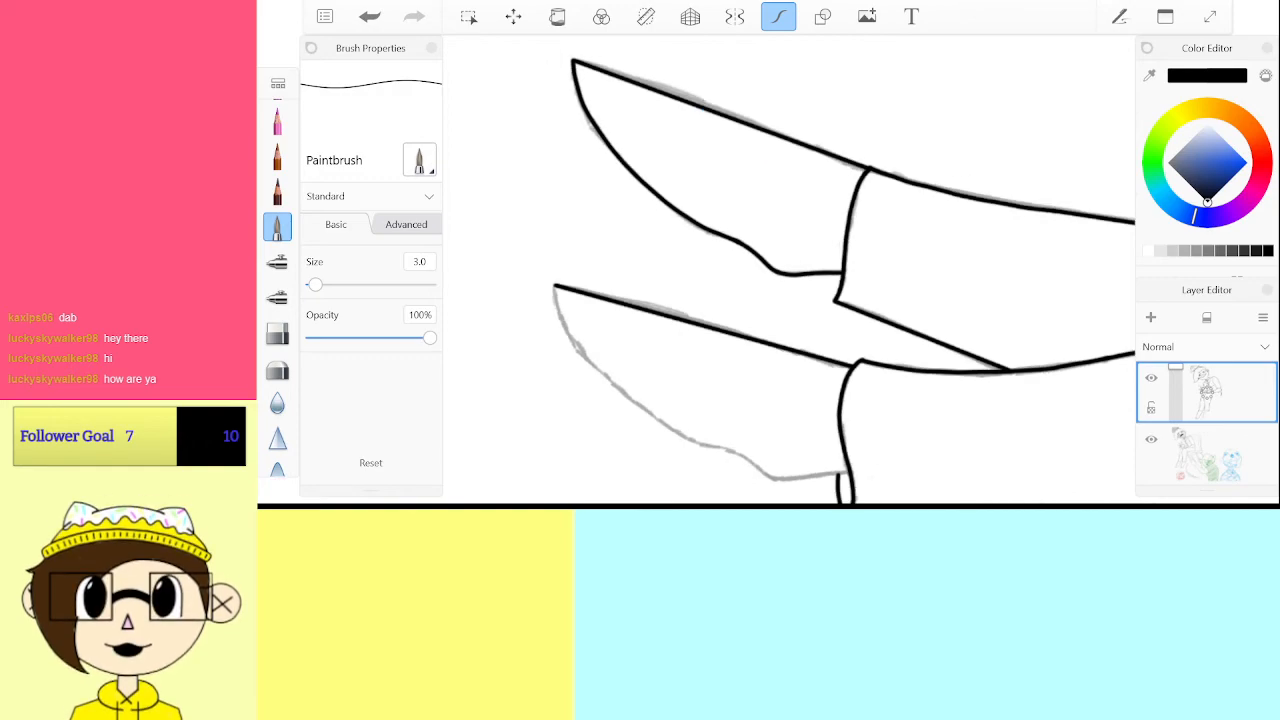
scroll(789, 270, "up", 6)
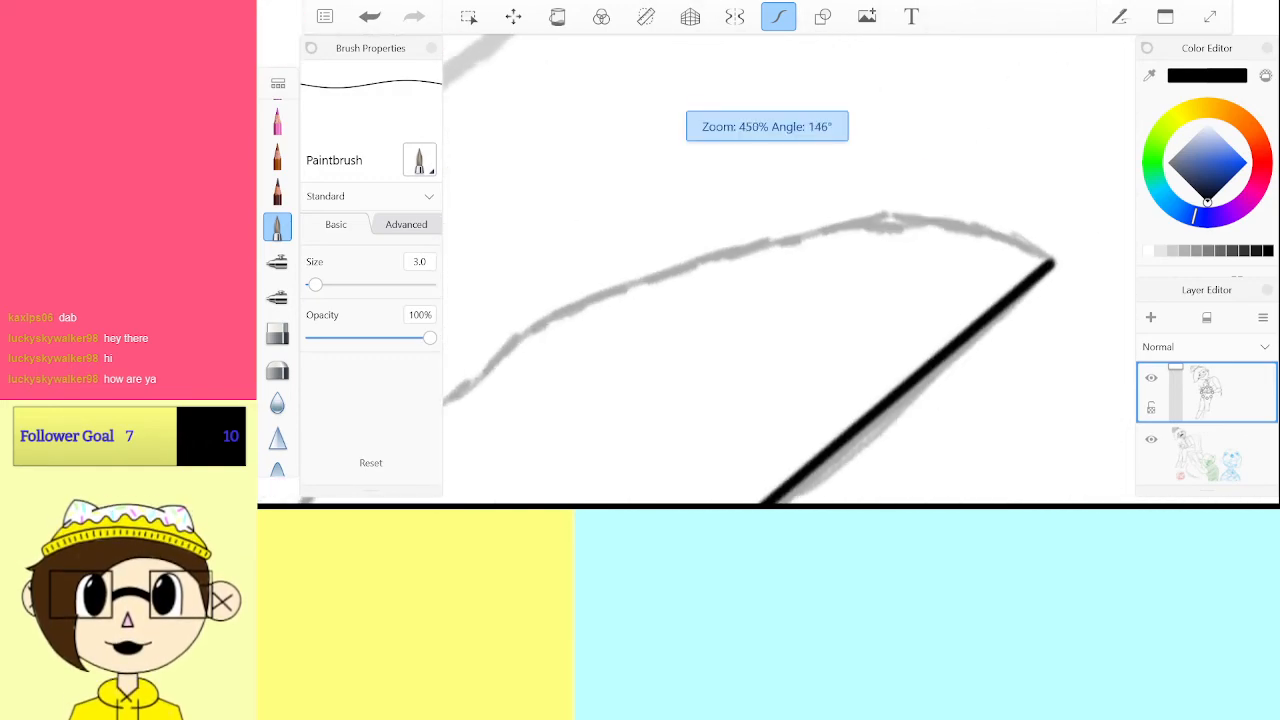
scroll(789, 270, "up", 1)
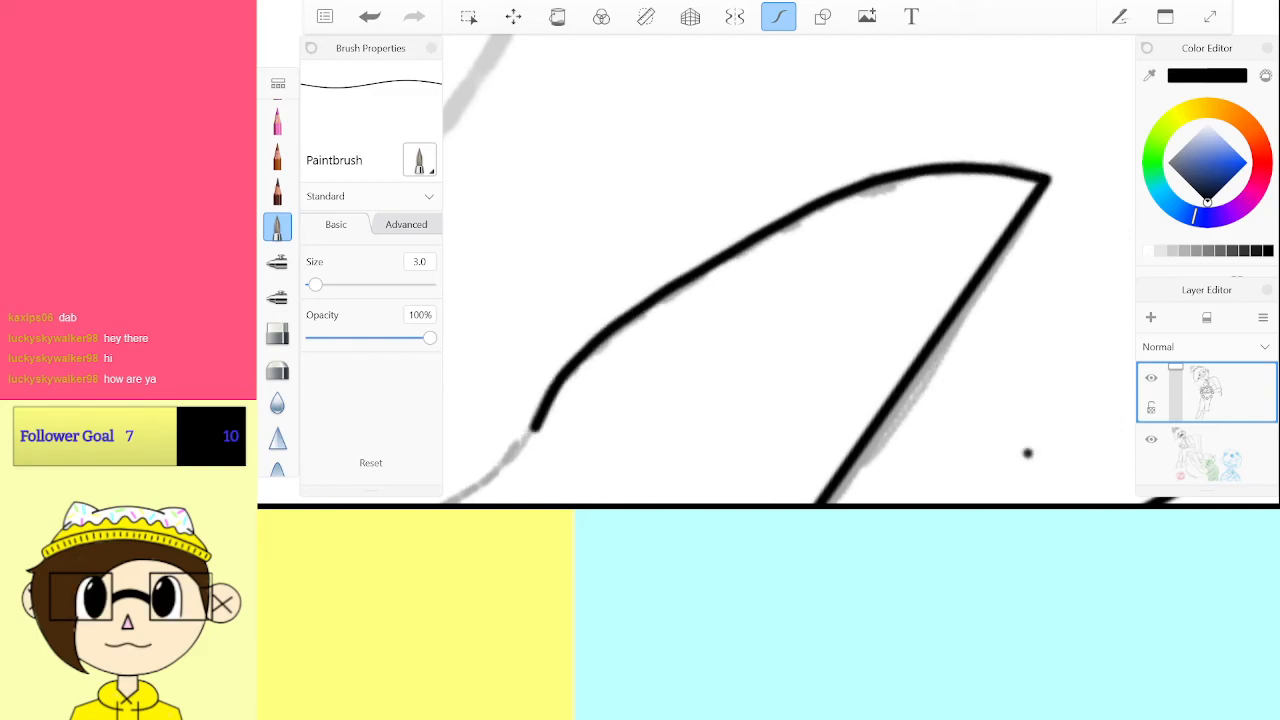
Erase the stray dot between the two shoes with the Hard Eraser, then return to the Paintbrush
left_click_drag(1027, 453, 734, 335)
key("e")
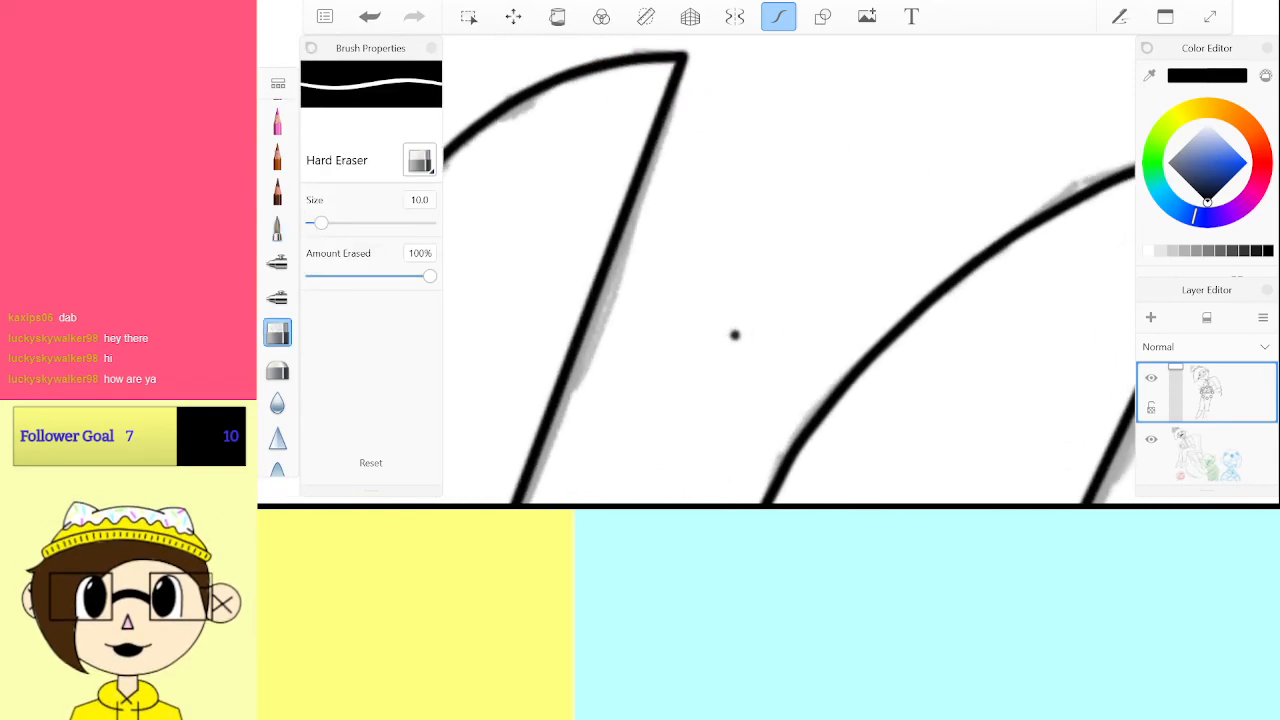
left_click(735, 335)
left_click(277, 228)
Ink the nearer shoe's heel and arch from the trouser hem to the inked front part of the sole
left_click_drag(789, 270, 882, 283)
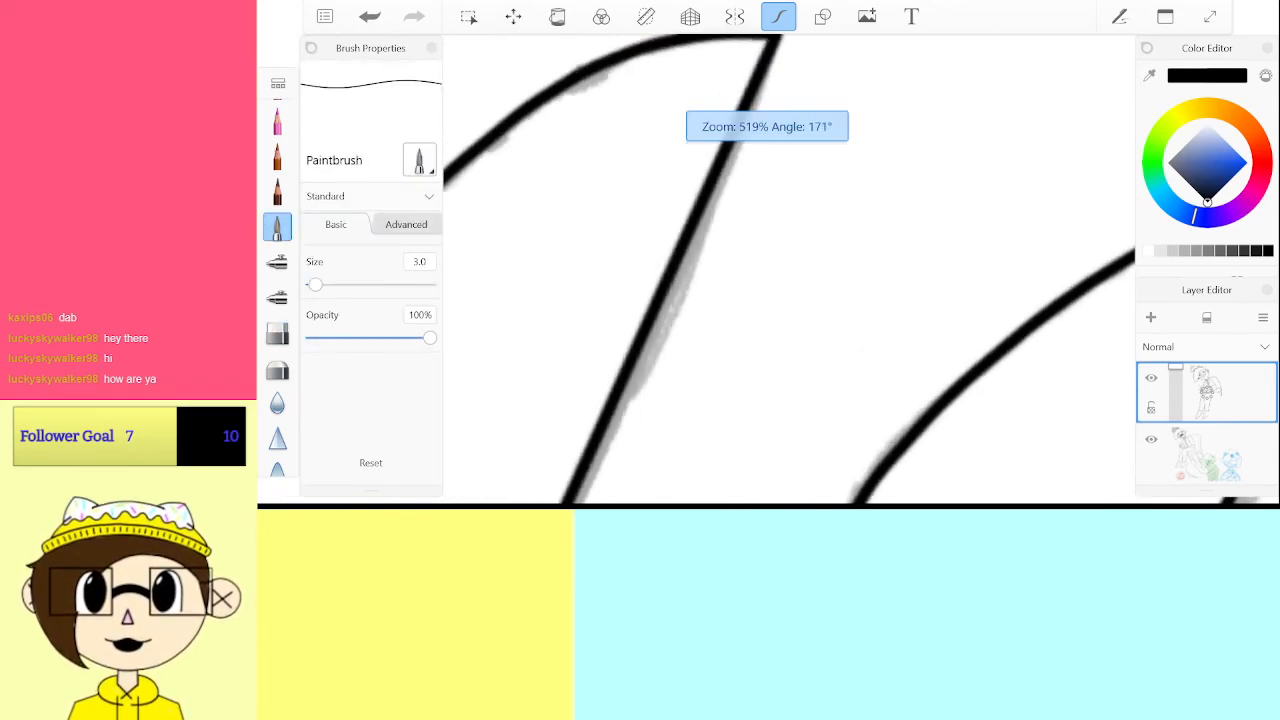
mouse_move(640, 270)
left_mouse_down()
mouse_move(1020, 300)
mouse_move(889, 217)
mouse_move(903, 225)
left_mouse_up()
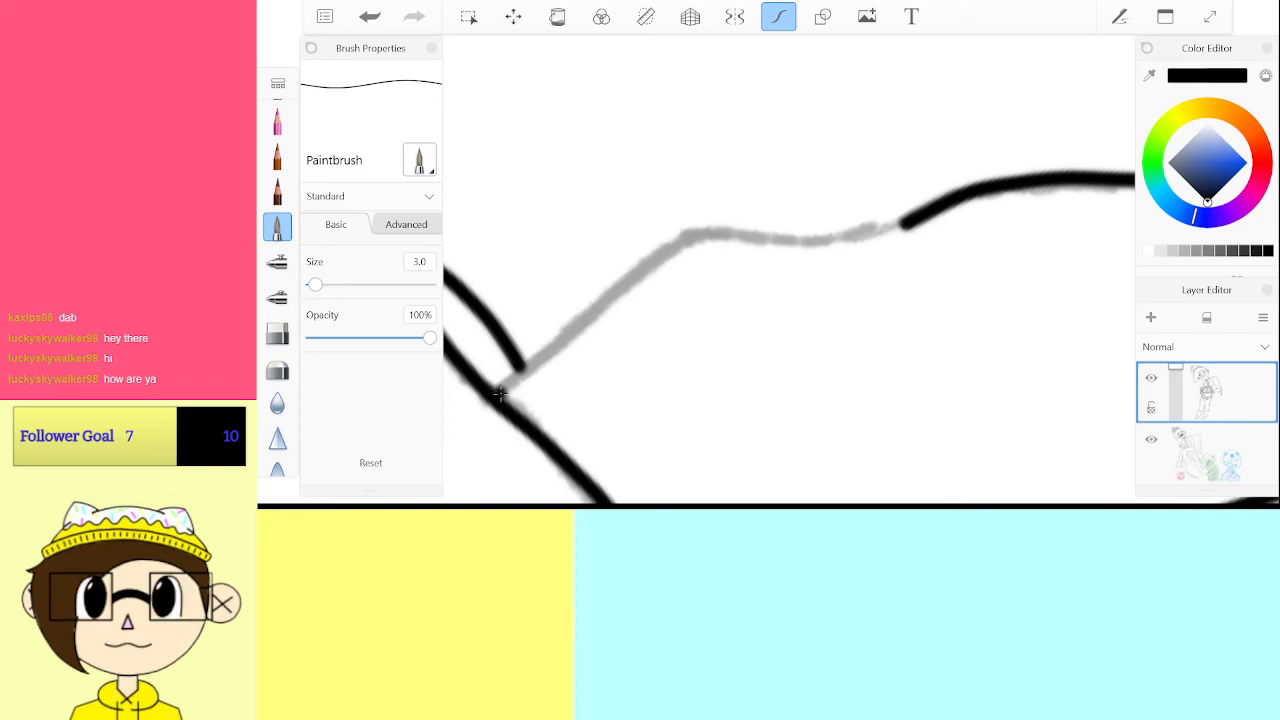
mouse_move(645, 265)
left_mouse_down()
mouse_move(688, 237)
mouse_move(850, 237)
left_mouse_up()
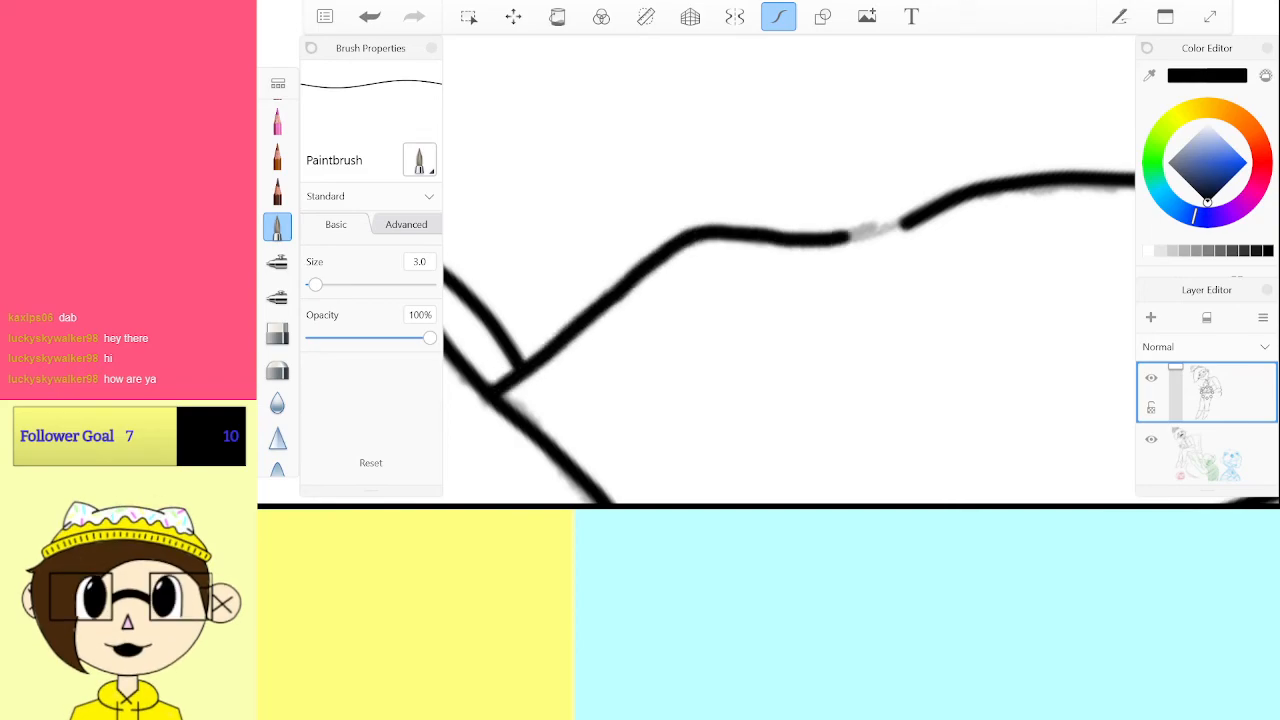
scroll(790, 270, "down", 10)
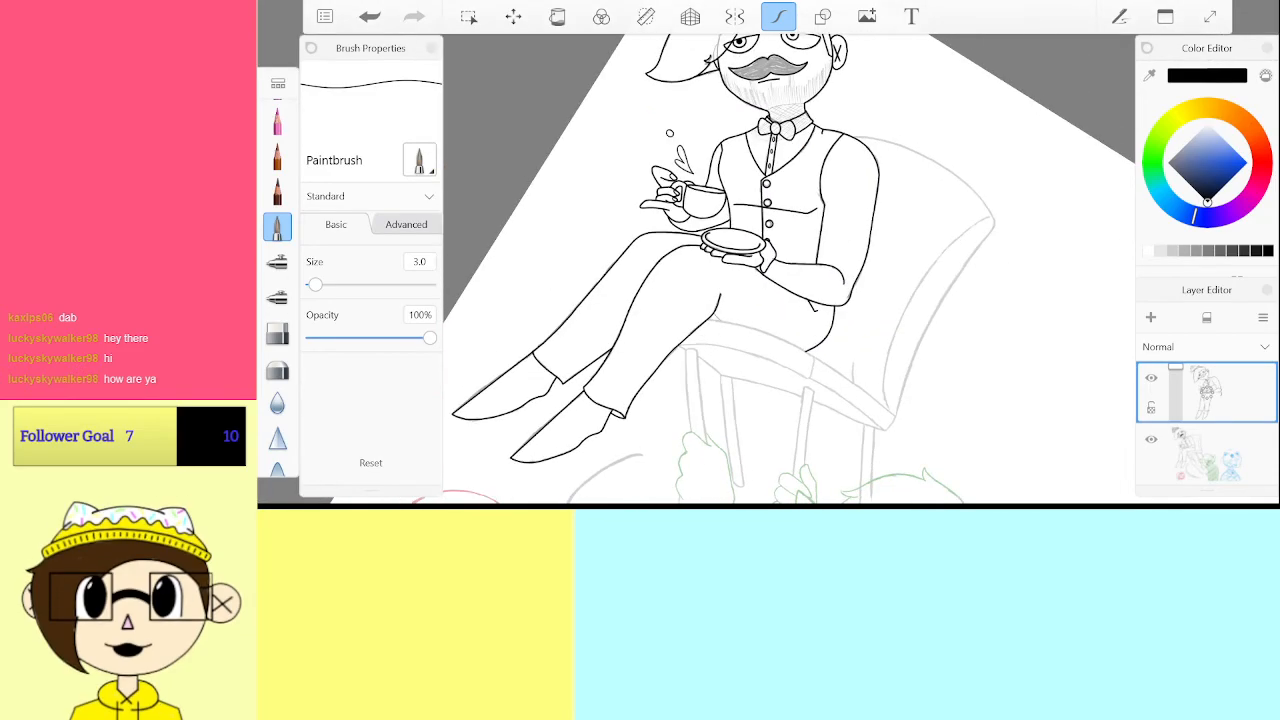
Ink the short sketched line branching from the bend in the nearer leg's back outline at the chair seat
scroll(808, 345, "up", 10)
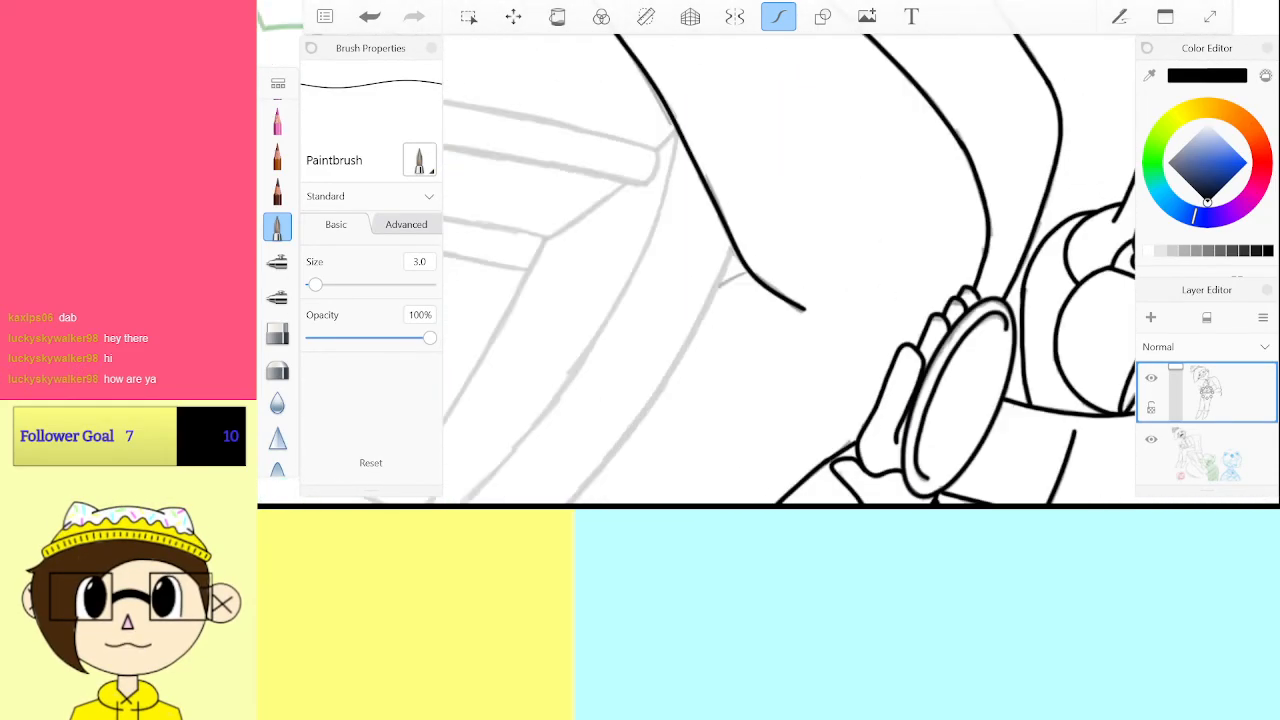
scroll(790, 270, "up", 8)
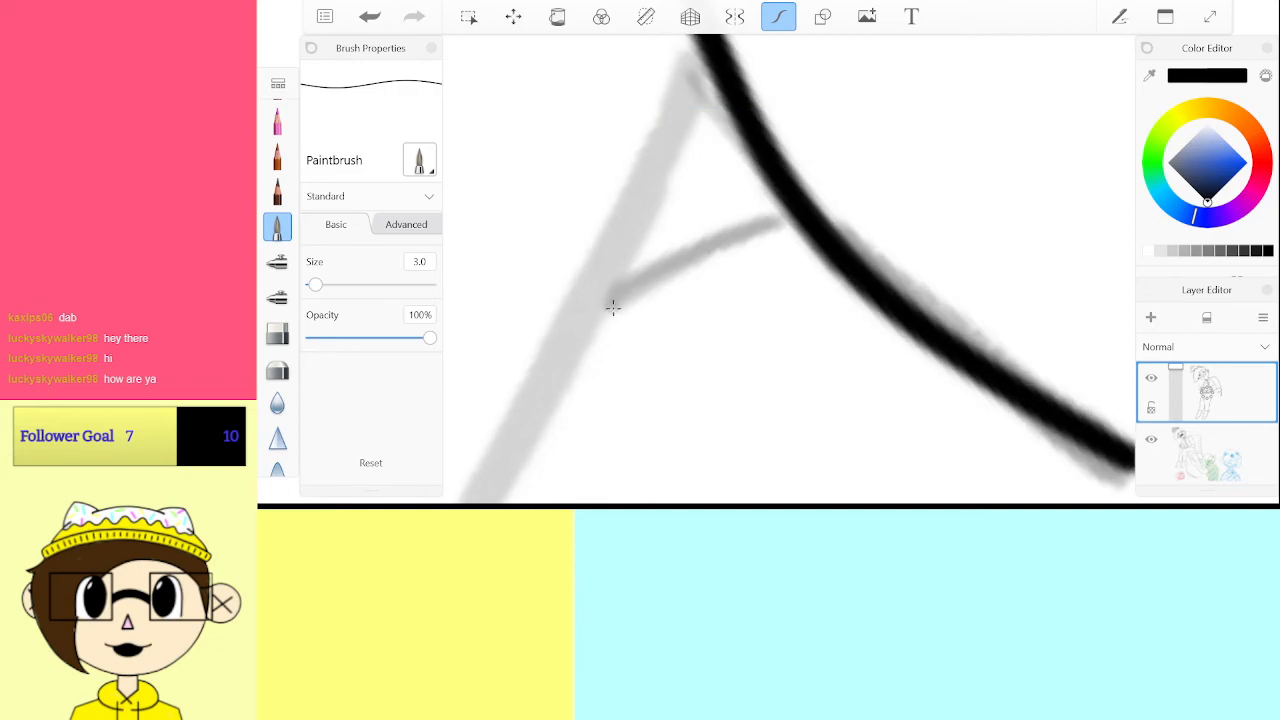
left_click_drag(585, 312, 780, 214)
key("ctrl+z")
mouse_move(622, 293)
left_mouse_down()
mouse_move(592, 305)
mouse_move(786, 206)
left_mouse_up()
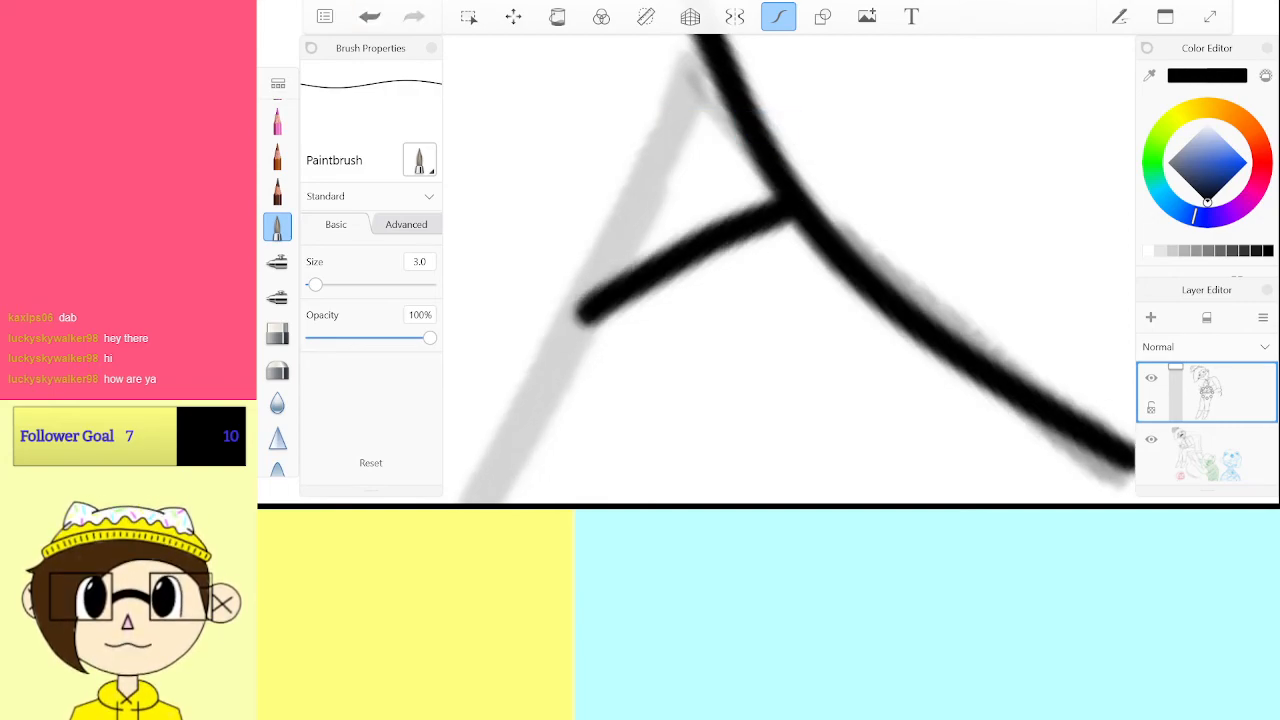
Undo the rough circles drawn over the character's eyebrows and chin
scroll(789, 268, "down", 10)
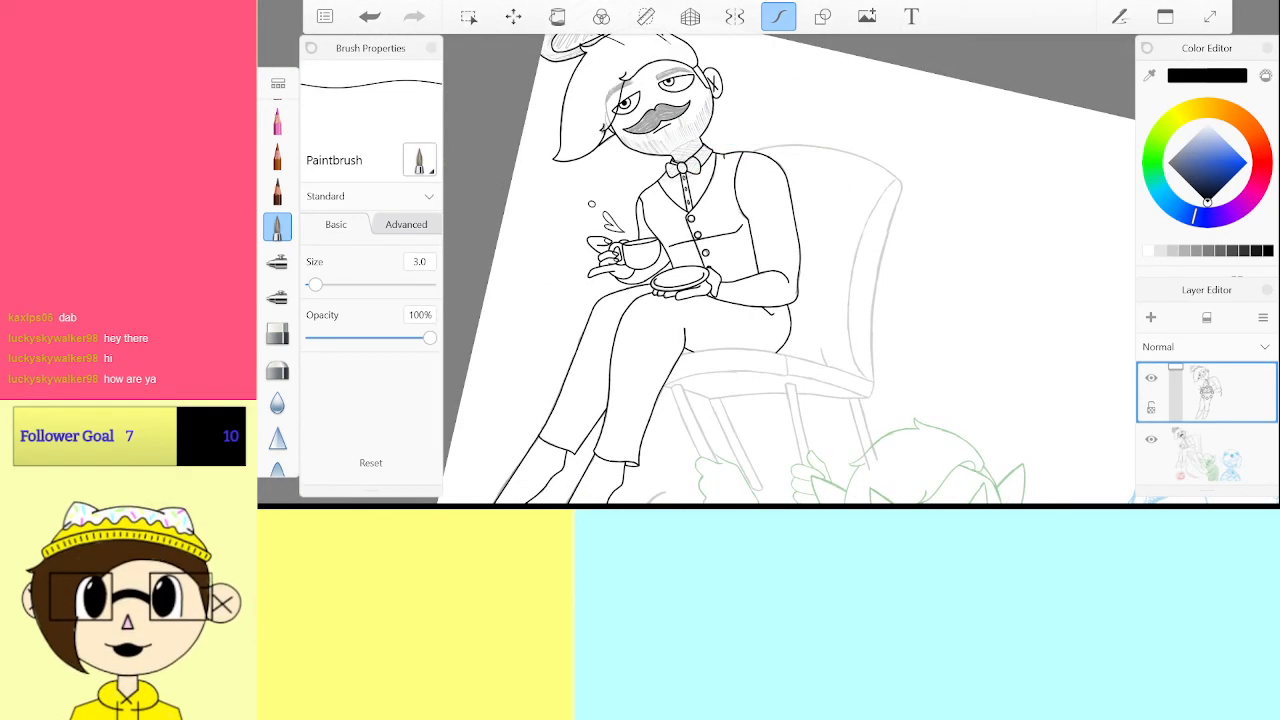
scroll(789, 268, "down", 2)
scroll(789, 268, "up", 10)
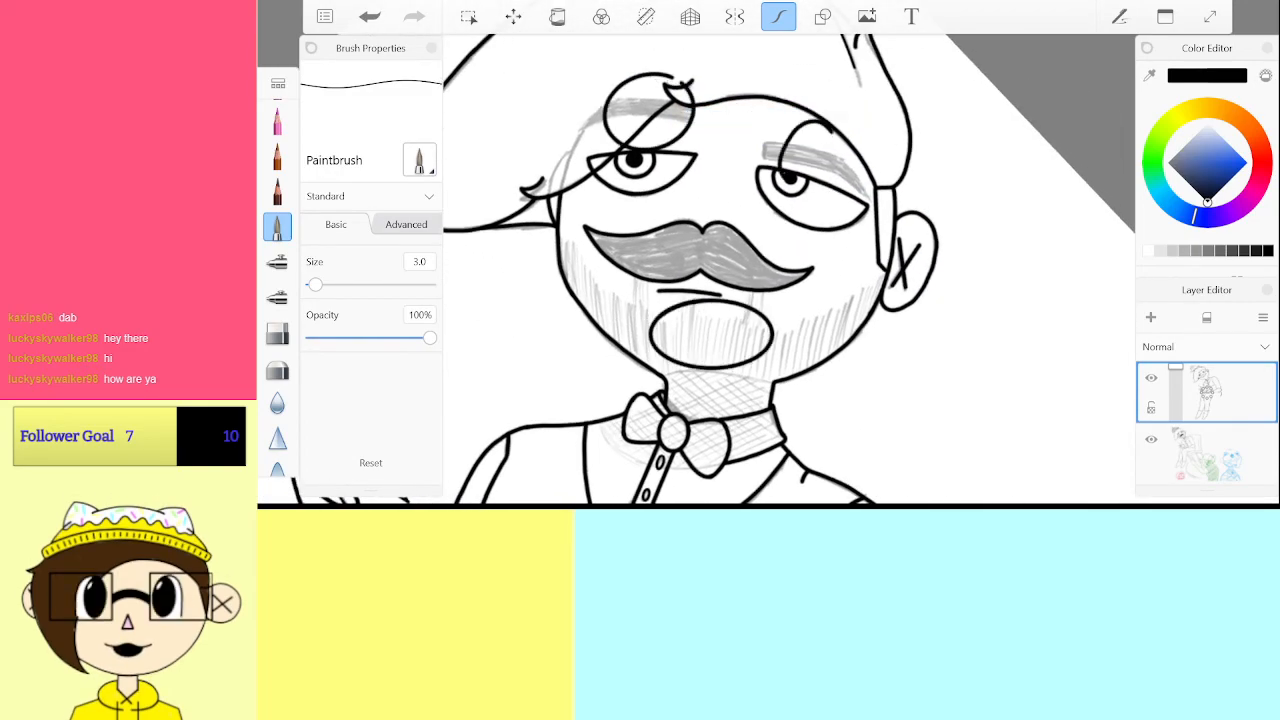
key("ctrl+z")
key("ctrl+z")
key("ctrl+z")
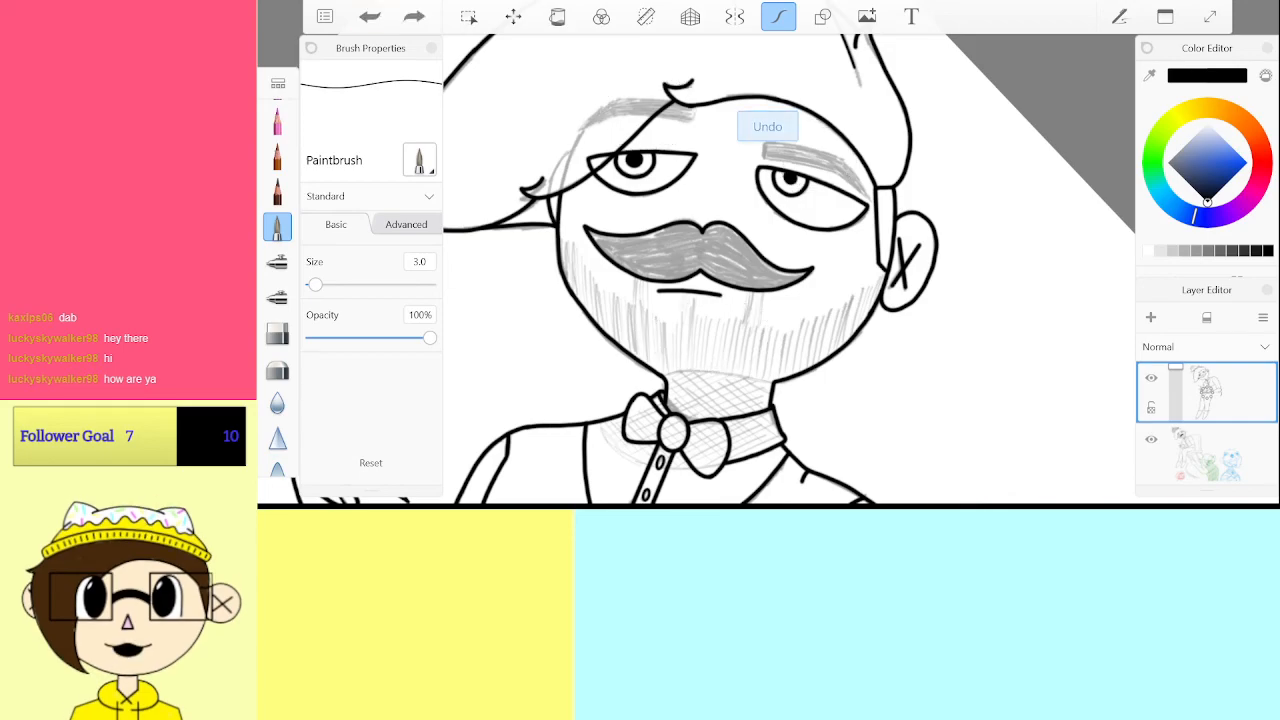
scroll(789, 268, "down", 8)
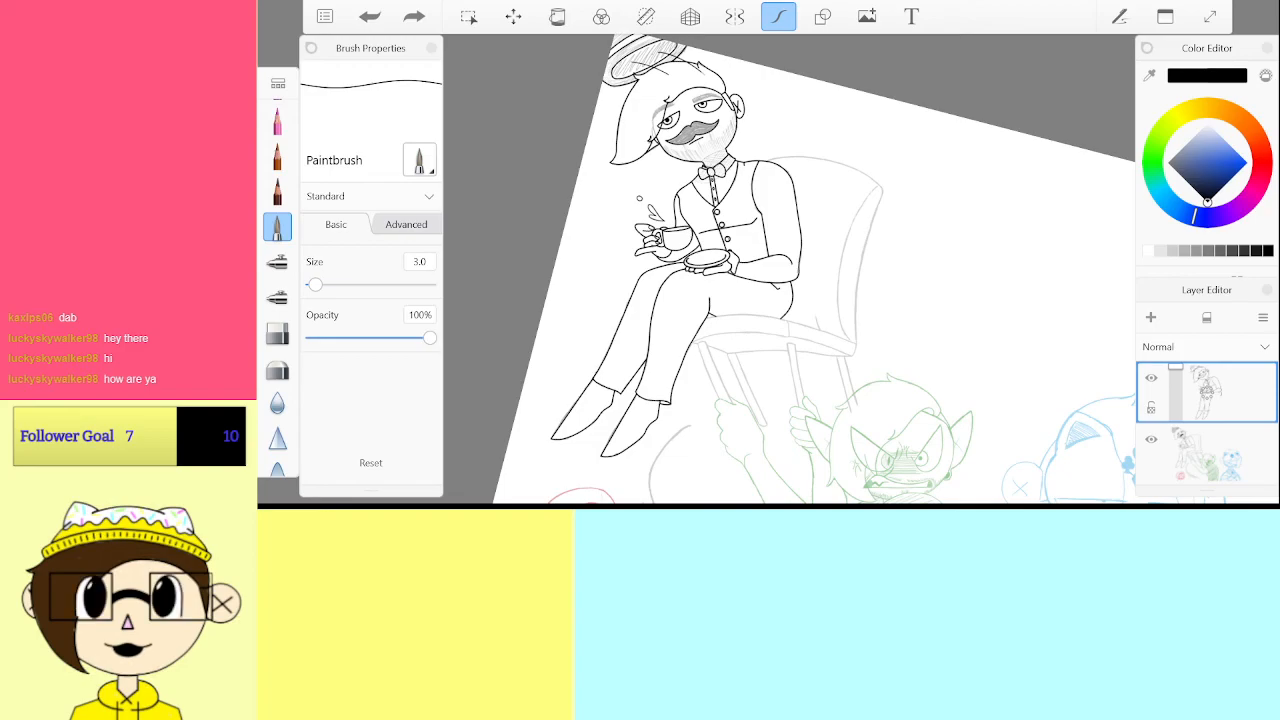
Set the Paintbrush size to 2.0 for inking the red-sketched hooded character's face
scroll(789, 268, "down", 2)
scroll(720, 290, "up", 10)
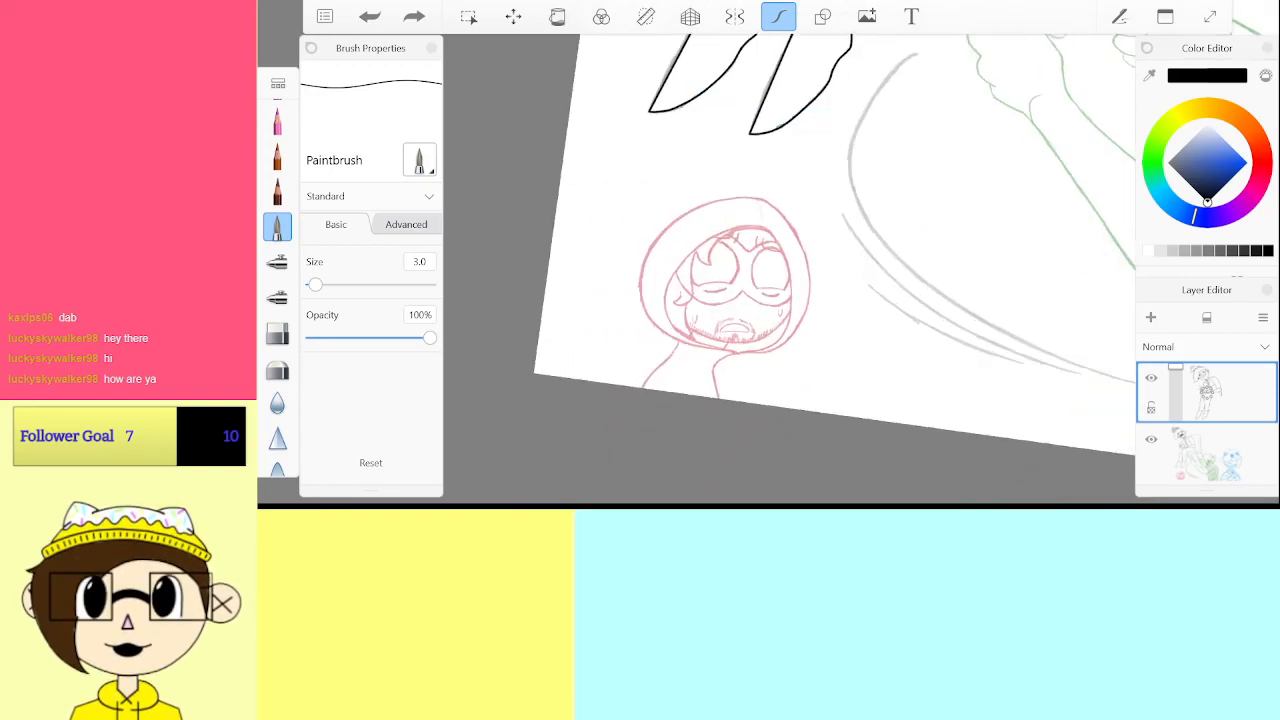
scroll(760, 370, "up", 6)
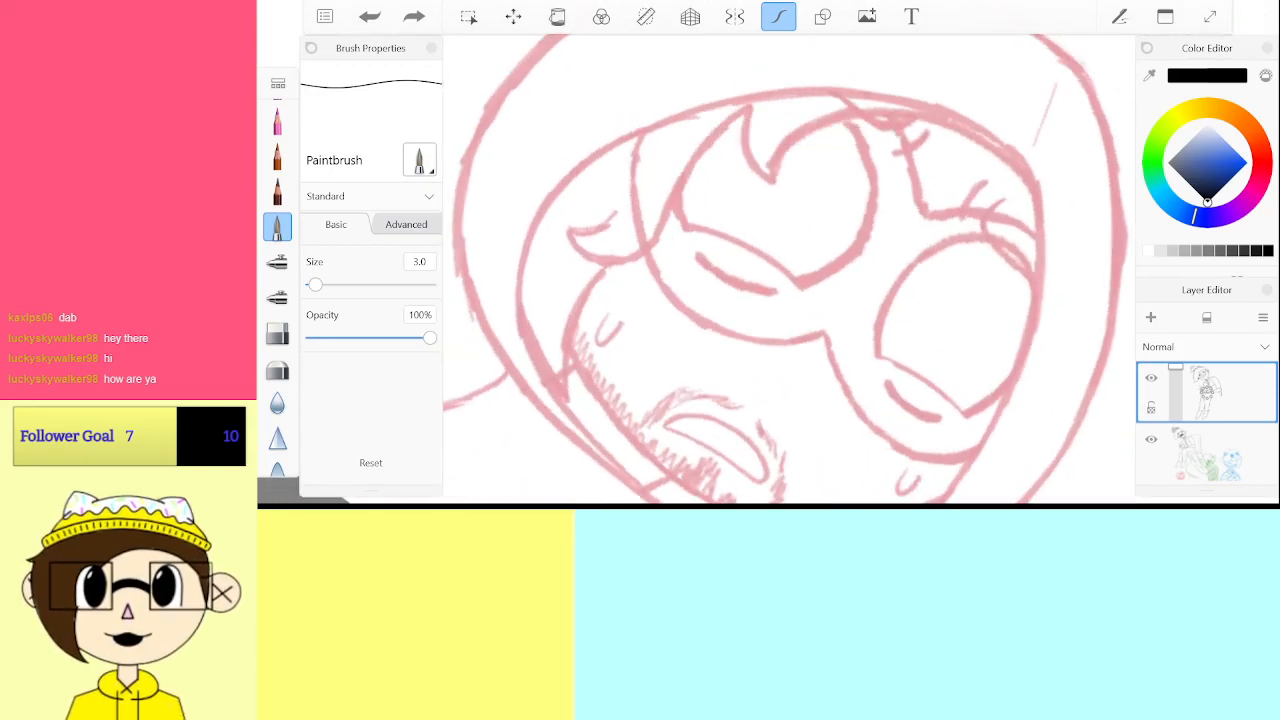
scroll(750, 370, "up", 8)
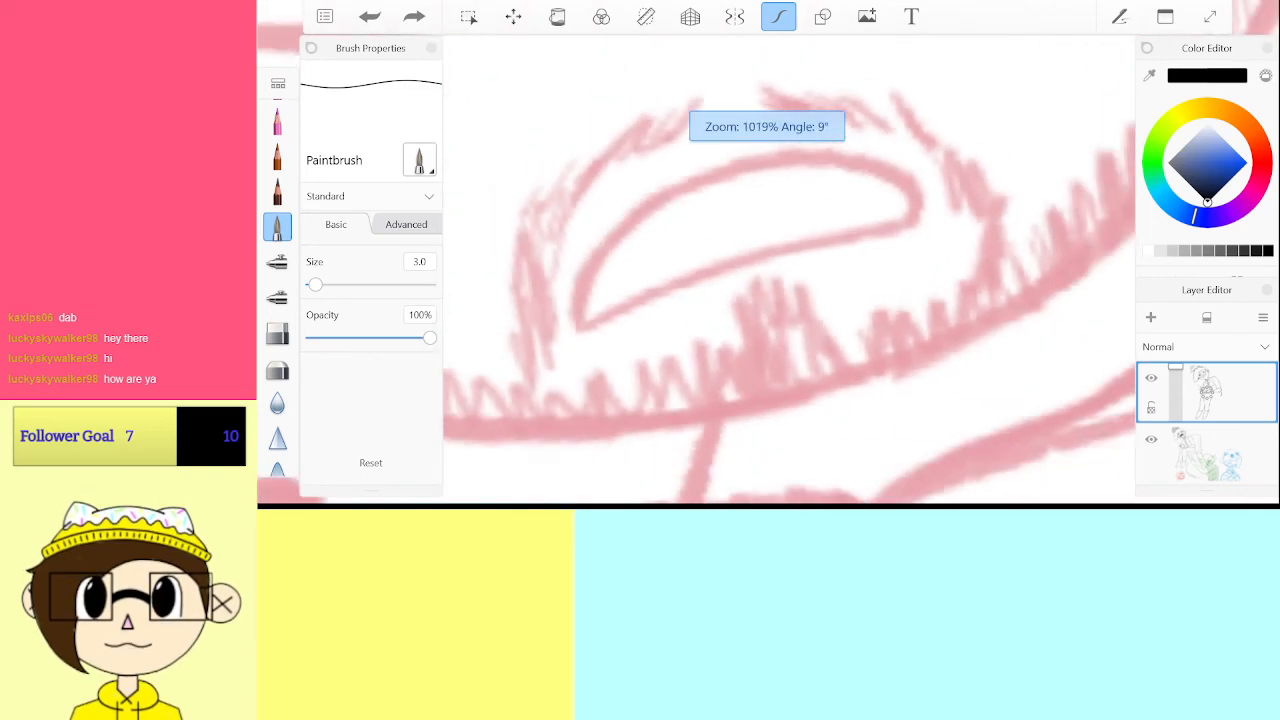
left_click(419, 261)
left_click(516, 361)
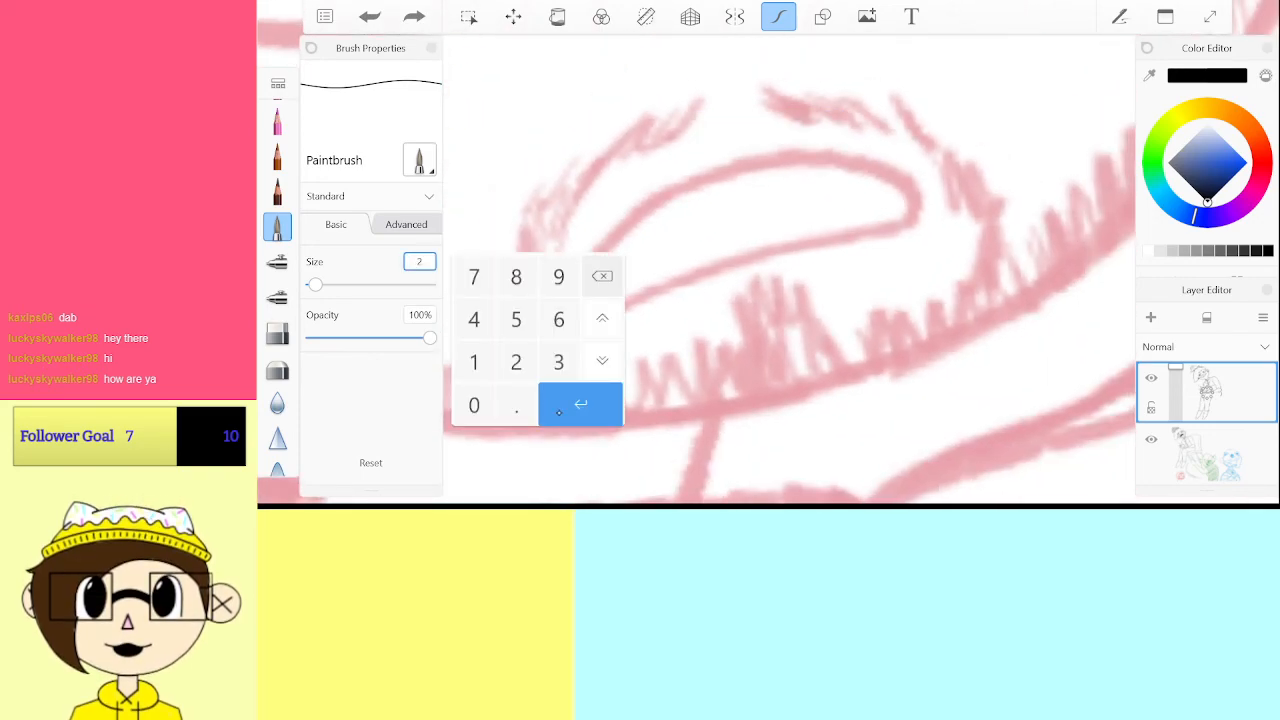
left_click(580, 404)
left_click_drag(584, 328, 765, 253)
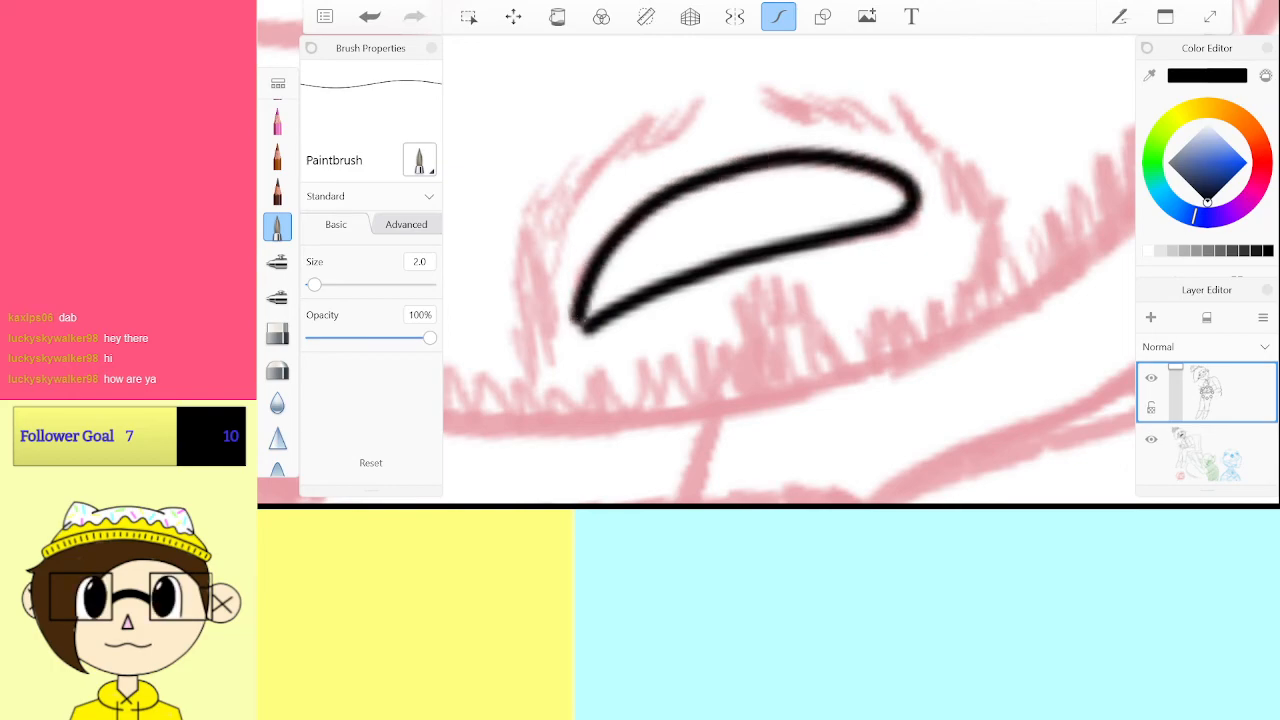
scroll(790, 270, "down", 3)
scroll(790, 270, "up", 4)
key("ctrl+z")
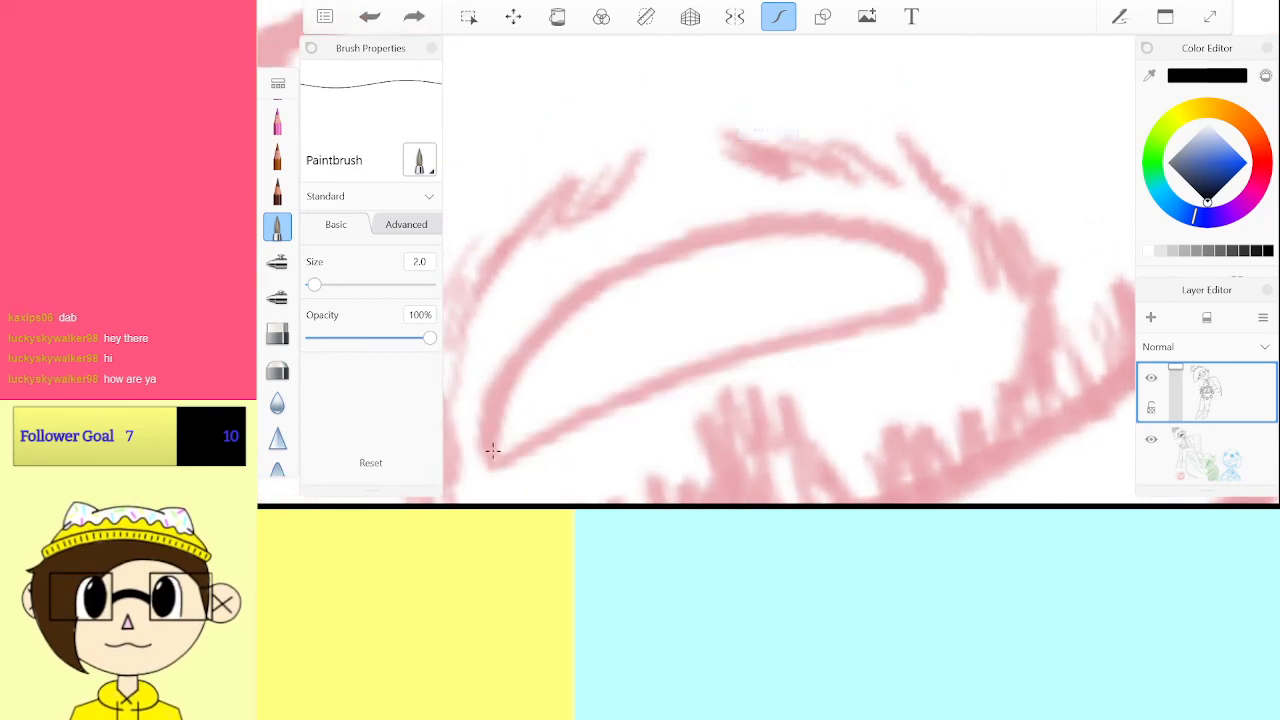
Ink the closed outline of the hooded character's open mouth over the red sketch
left_click_drag(492, 451, 507, 392)
mouse_move(752, 230)
left_mouse_down()
mouse_move(918, 272)
mouse_move(879, 318)
mouse_move(747, 342)
mouse_move(494, 465)
mouse_move(607, 411)
left_mouse_up()
key("ctrl+z")
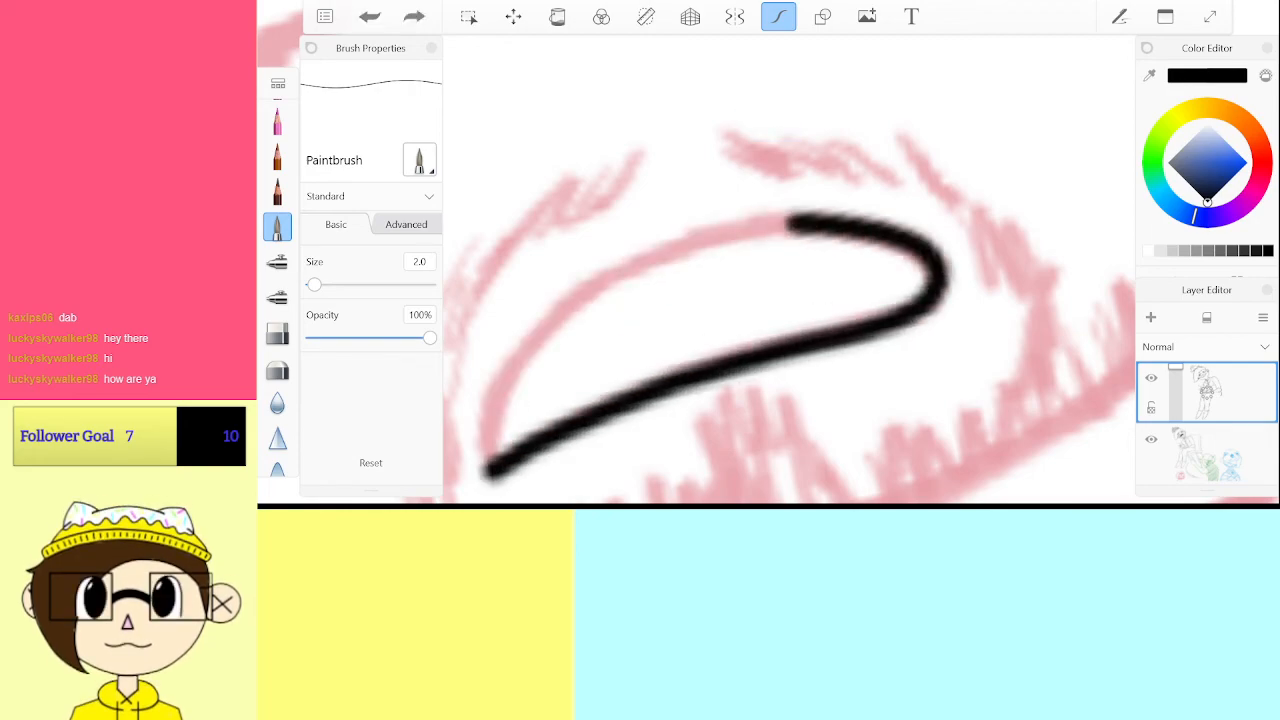
mouse_move(792, 225)
left_mouse_down()
mouse_move(640, 258)
mouse_move(520, 347)
left_mouse_up()
scroll(760, 270, "down", 10)
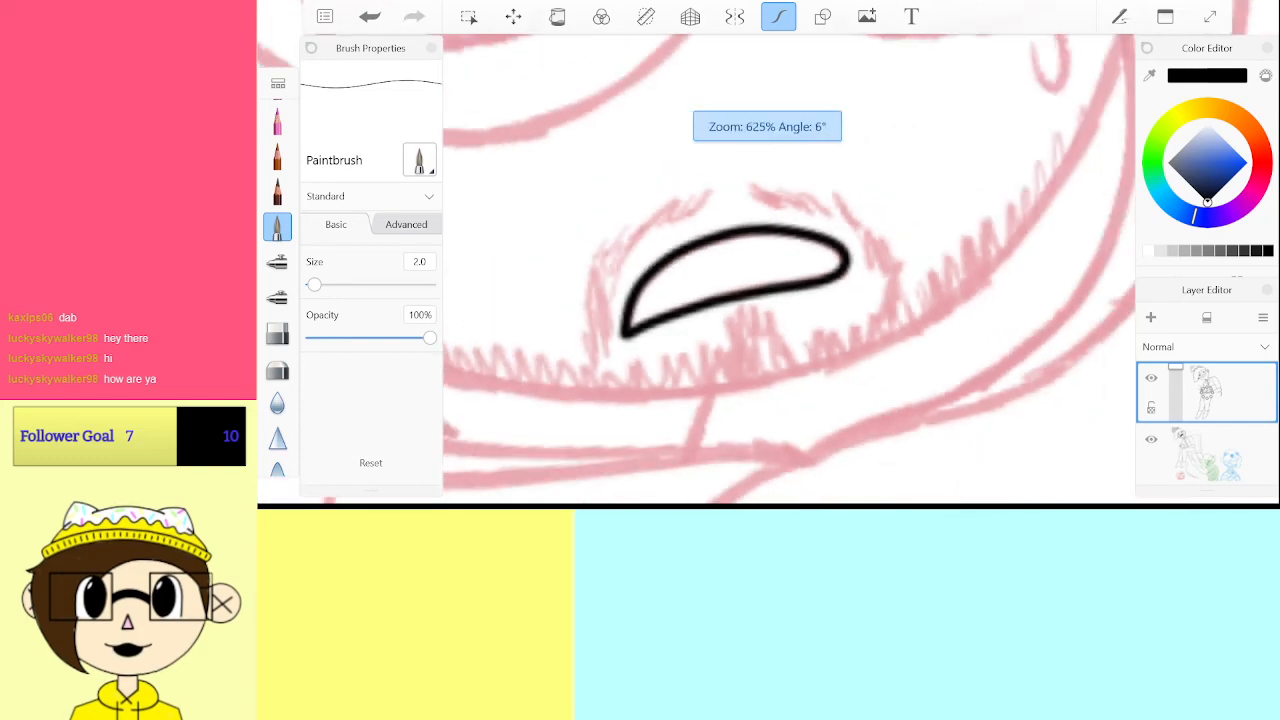
Ink the V-shaped line dipping between the hooded character's eyes, following both halves of the red sketch line
scroll(770, 230, "up", 4)
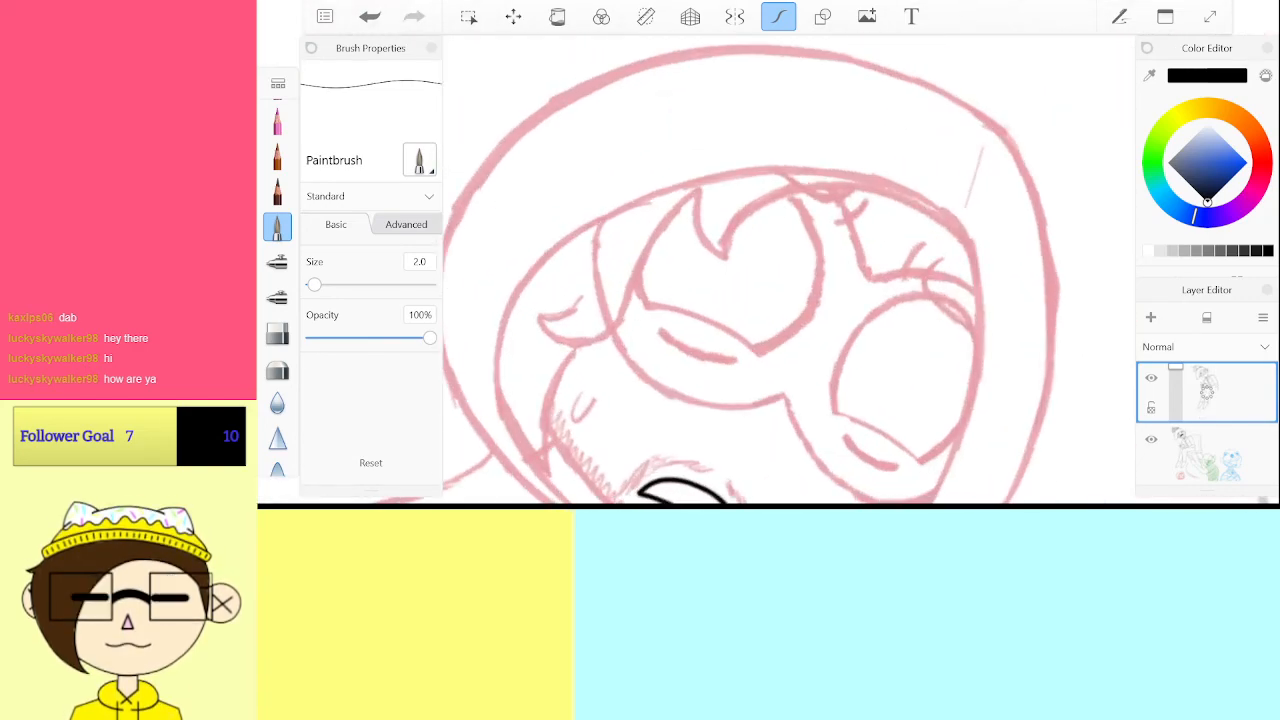
scroll(900, 200, "up", 7)
scroll(780, 270, "down", 5)
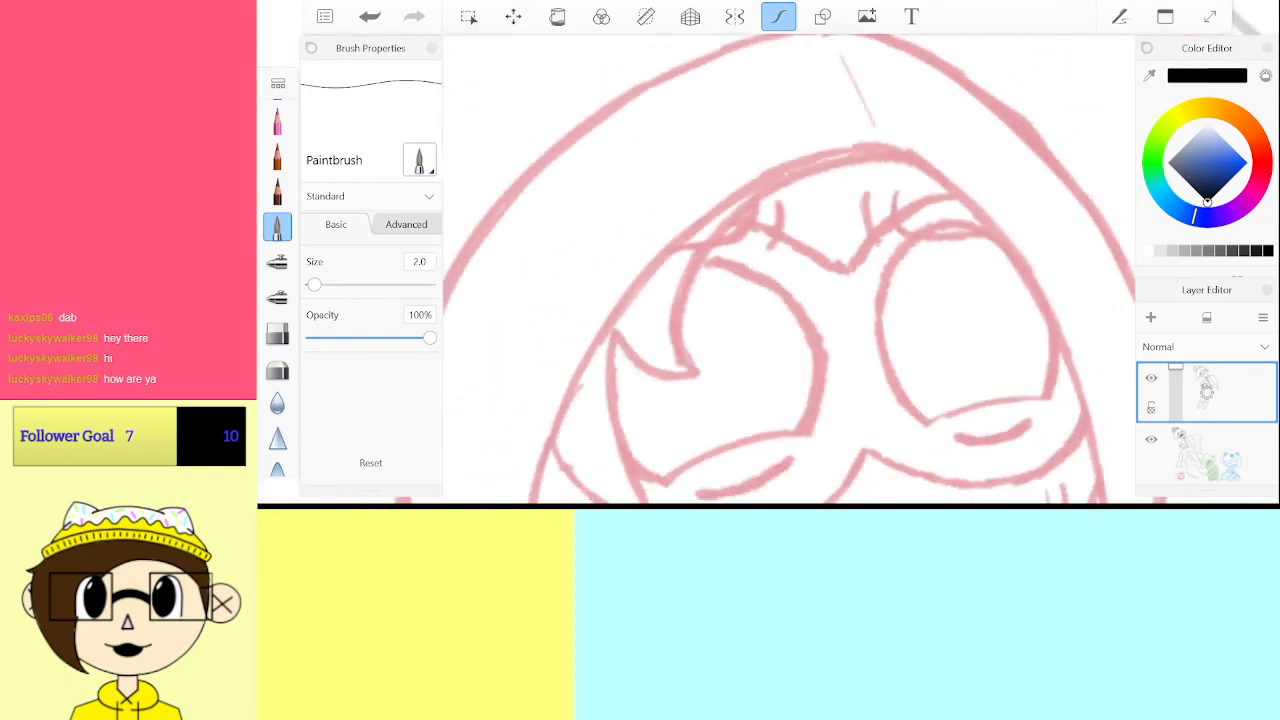
scroll(780, 250, "up", 5)
scroll(790, 270, "up", 3)
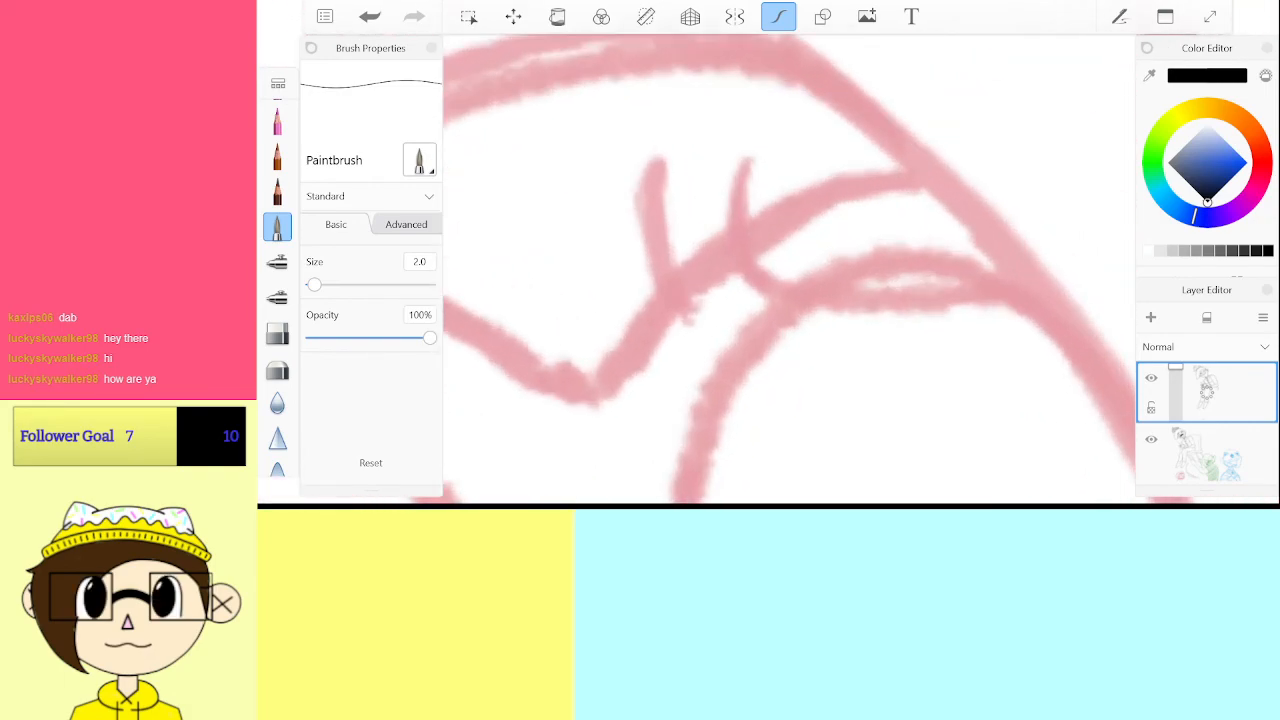
mouse_move(560, 382)
left_mouse_down()
mouse_move(613, 376)
mouse_move(698, 284)
mouse_move(878, 188)
left_mouse_up()
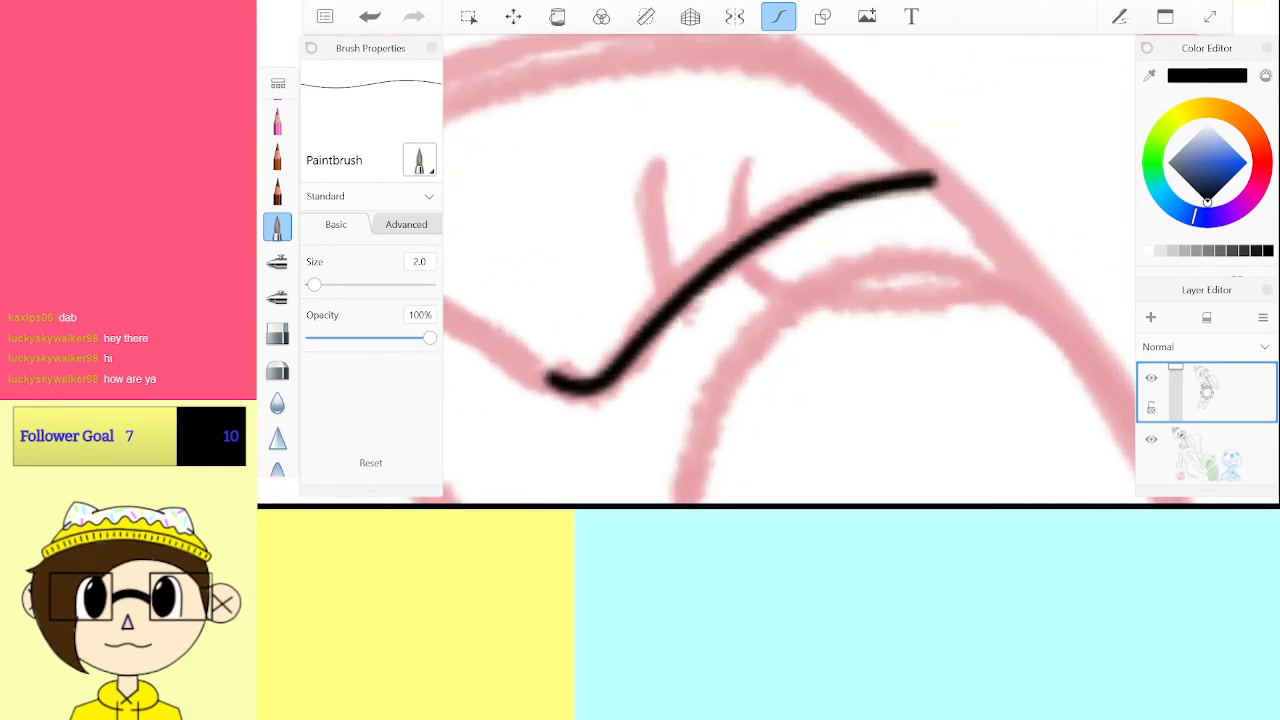
left_click_drag(550, 380, 935, 230)
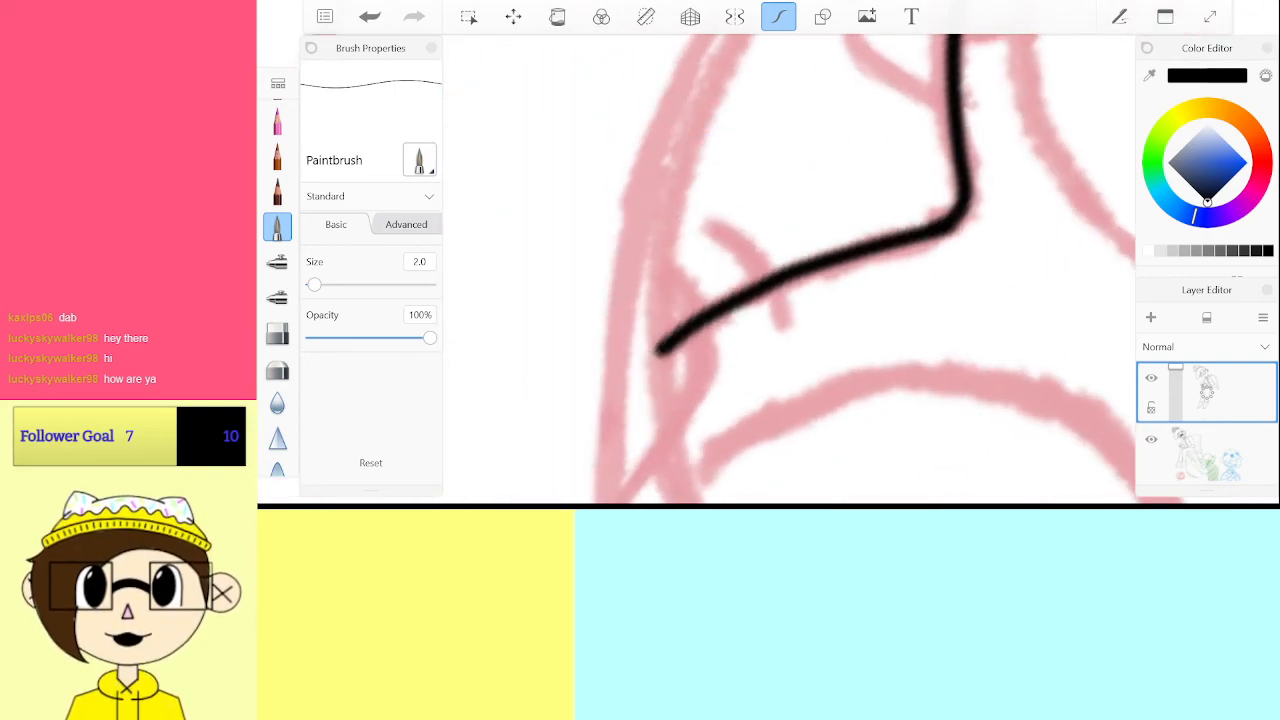
scroll(790, 270, "down", 5)
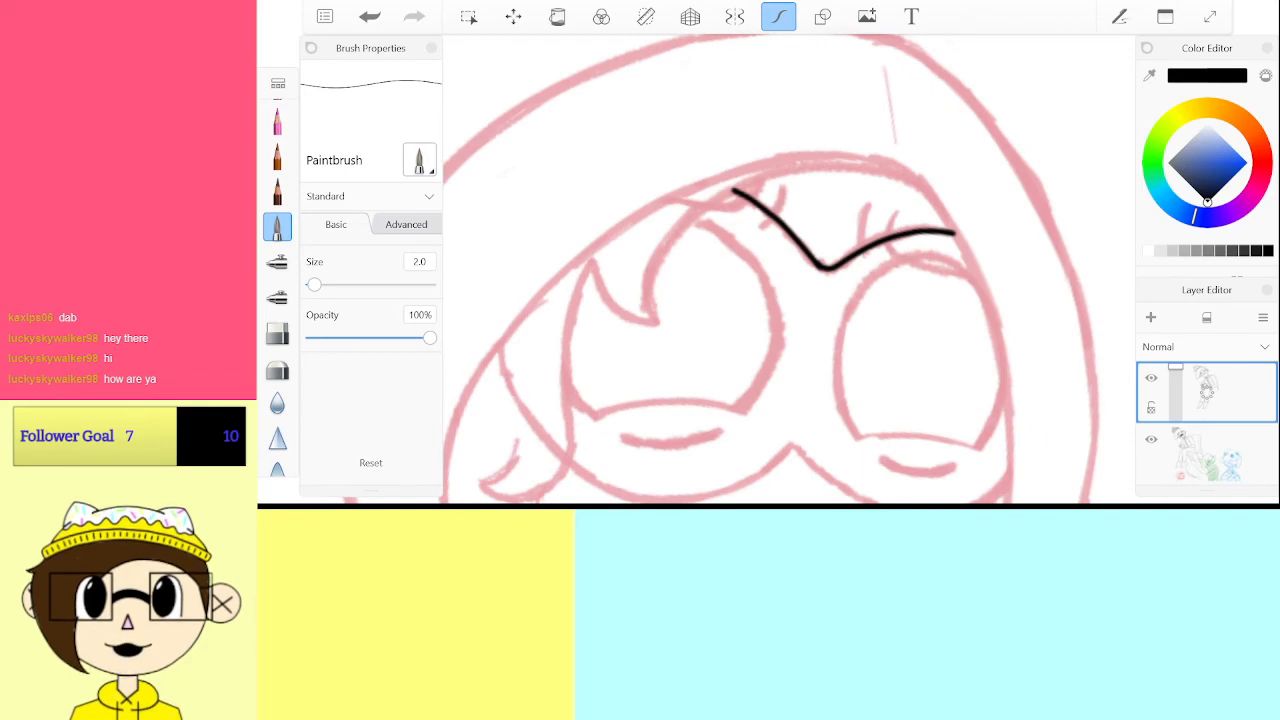
Ink the arched lower edge of the hooded character's left-hand eye
scroll(790, 270, "up", 4)
scroll(790, 270, "down", 4)
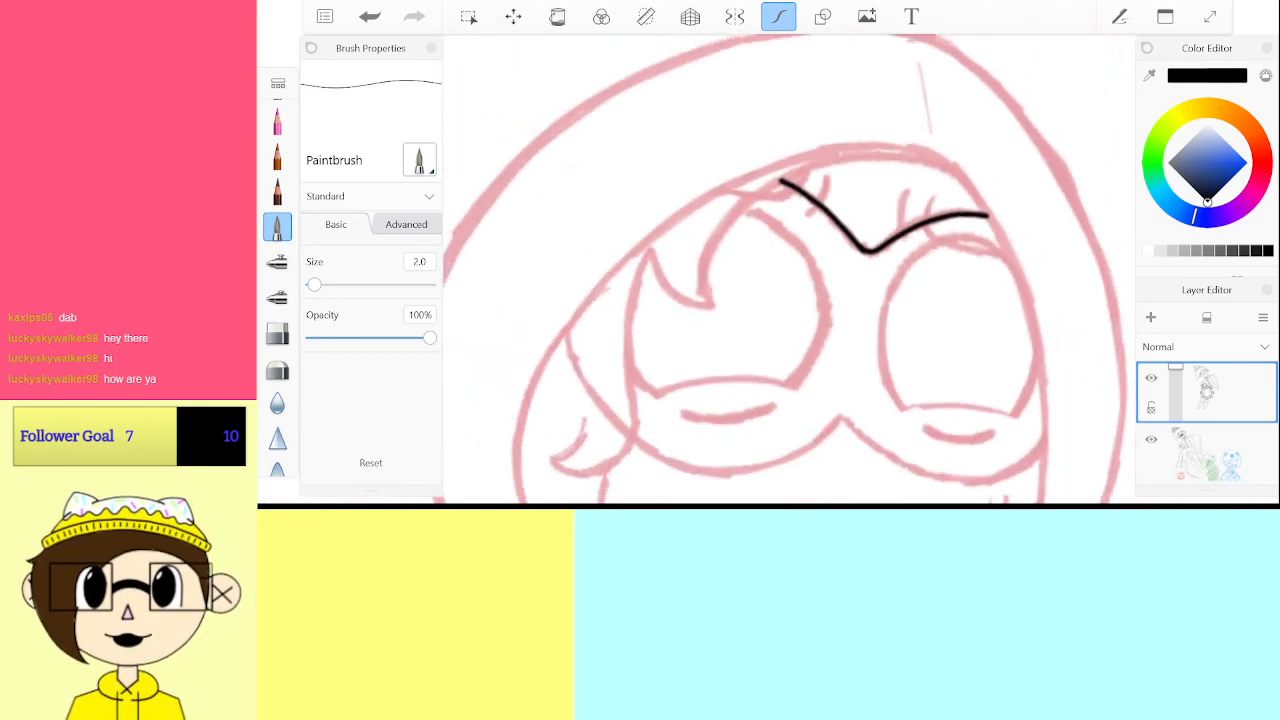
scroll(790, 270, "up", 5)
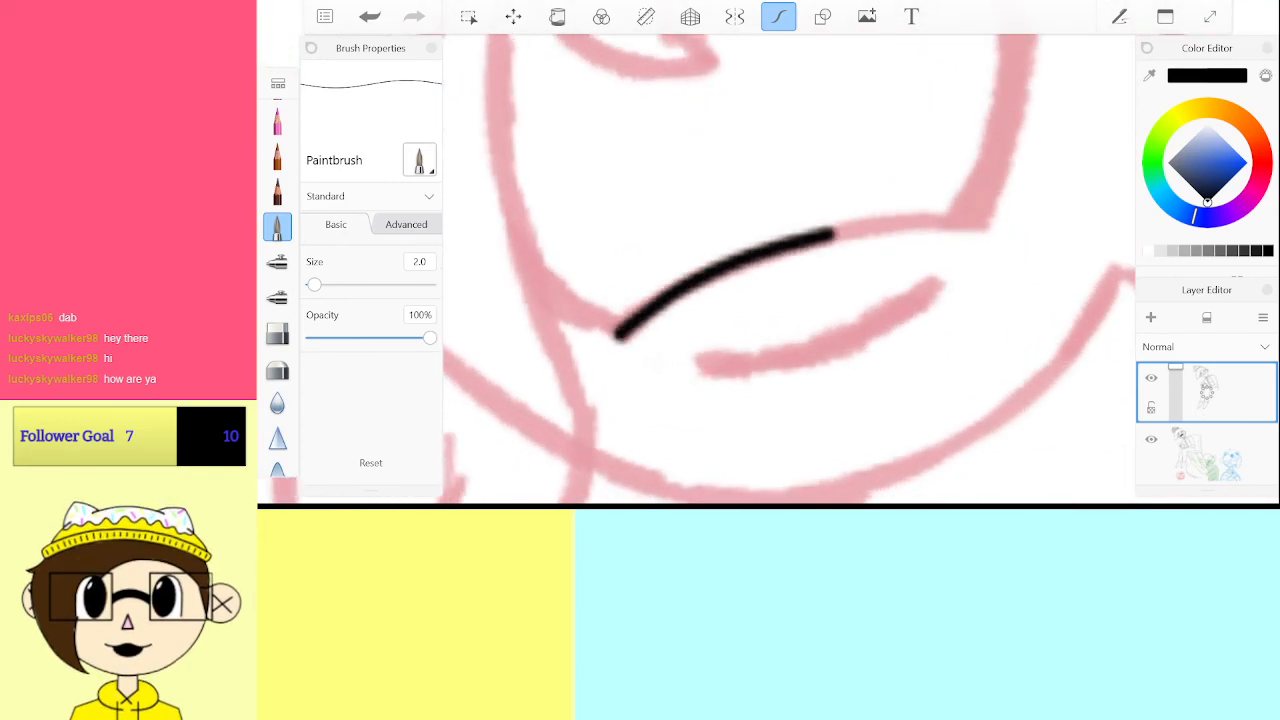
key("ctrl+z")
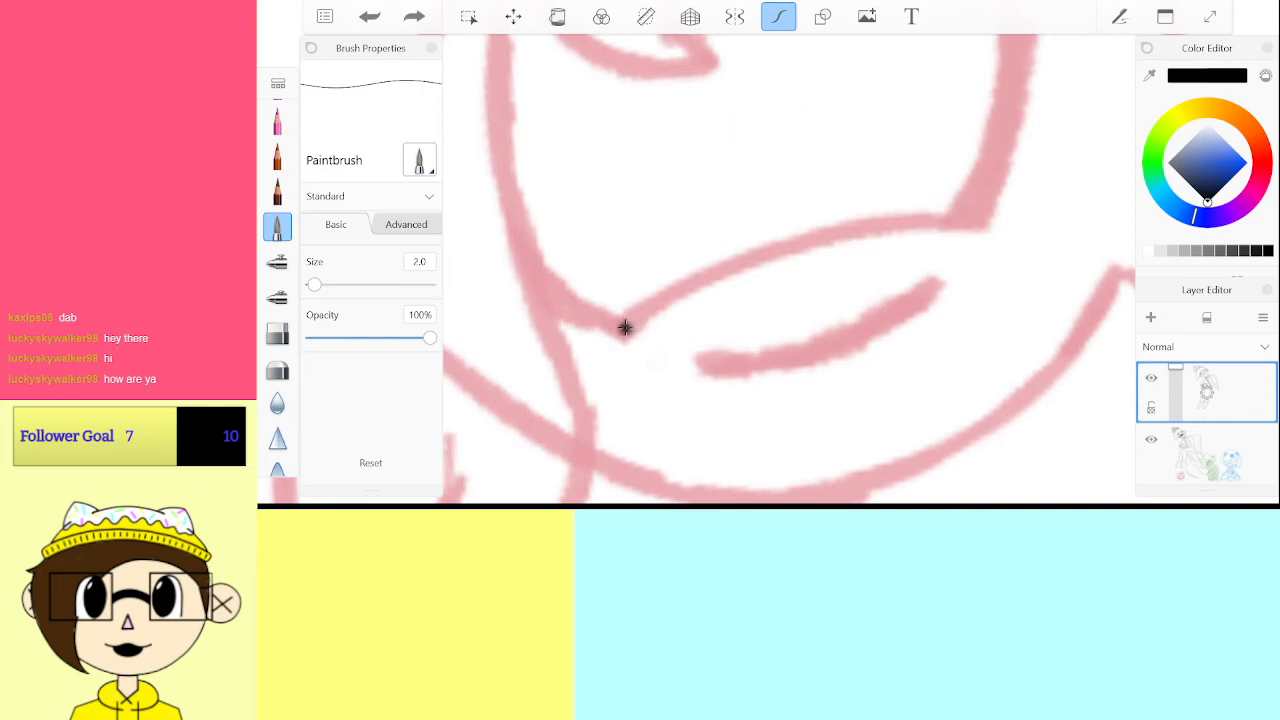
key("ctrl+z")
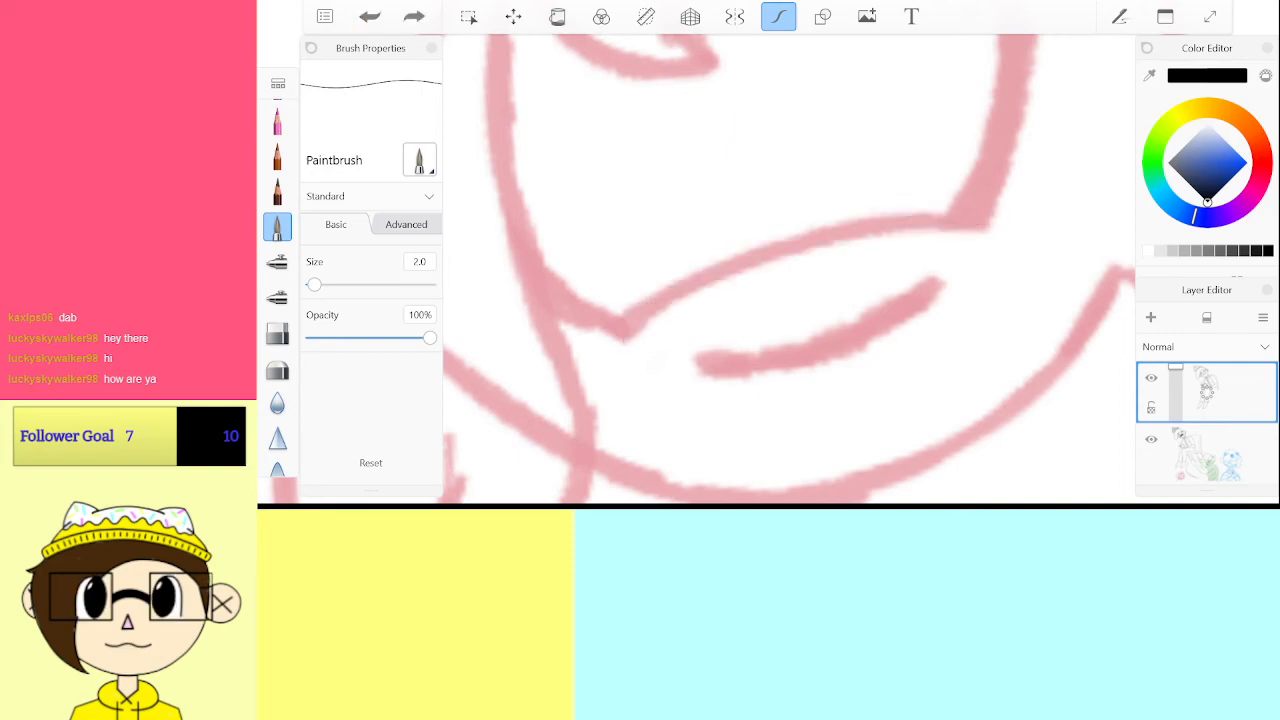
left_click_drag(622, 332, 704, 279)
left_click_drag(895, 221, 972, 222)
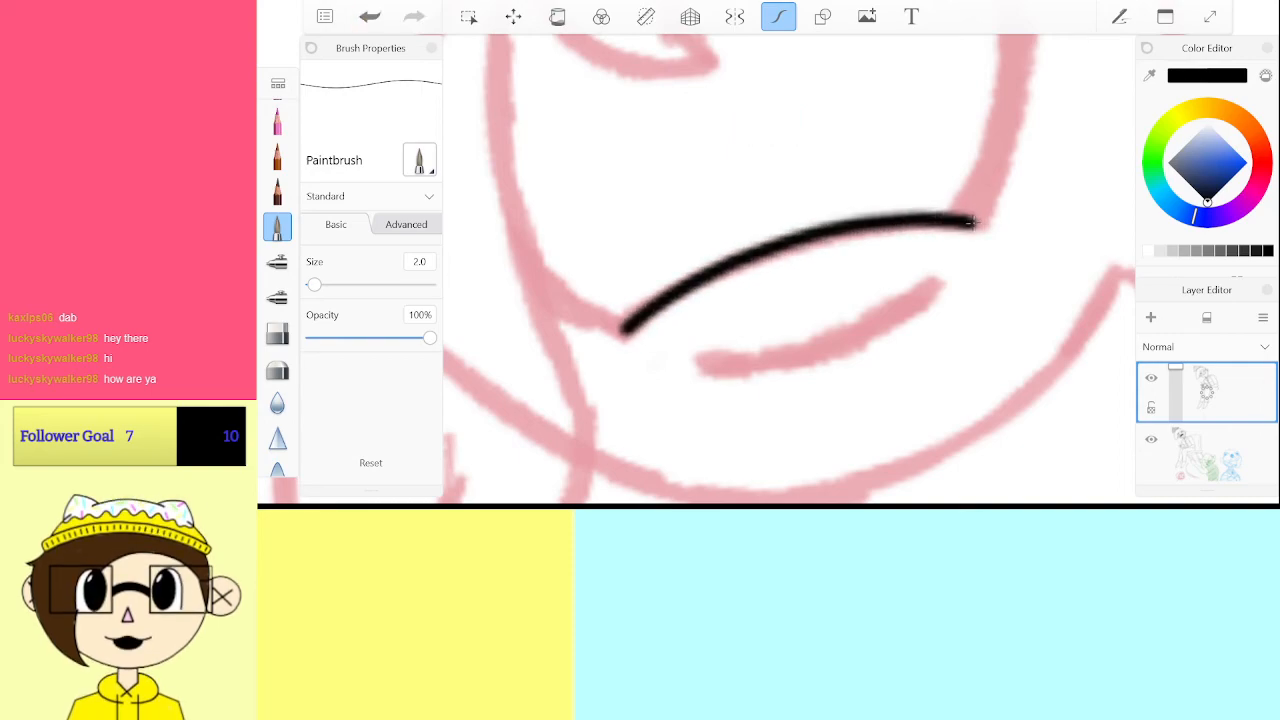
Ink the short crease beneath the left-hand eye, redoing the first stroke
scroll(790, 270, "up", 1)
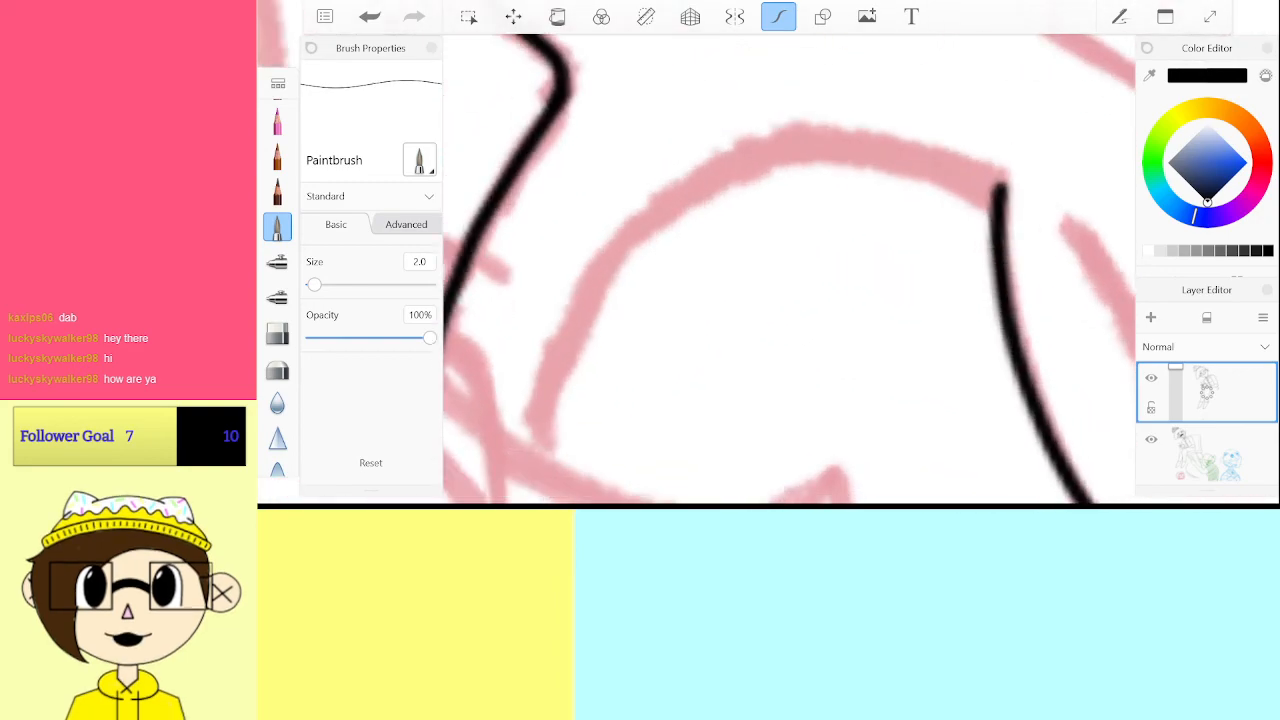
scroll(790, 270, "down", 3)
scroll(790, 270, "down", 4)
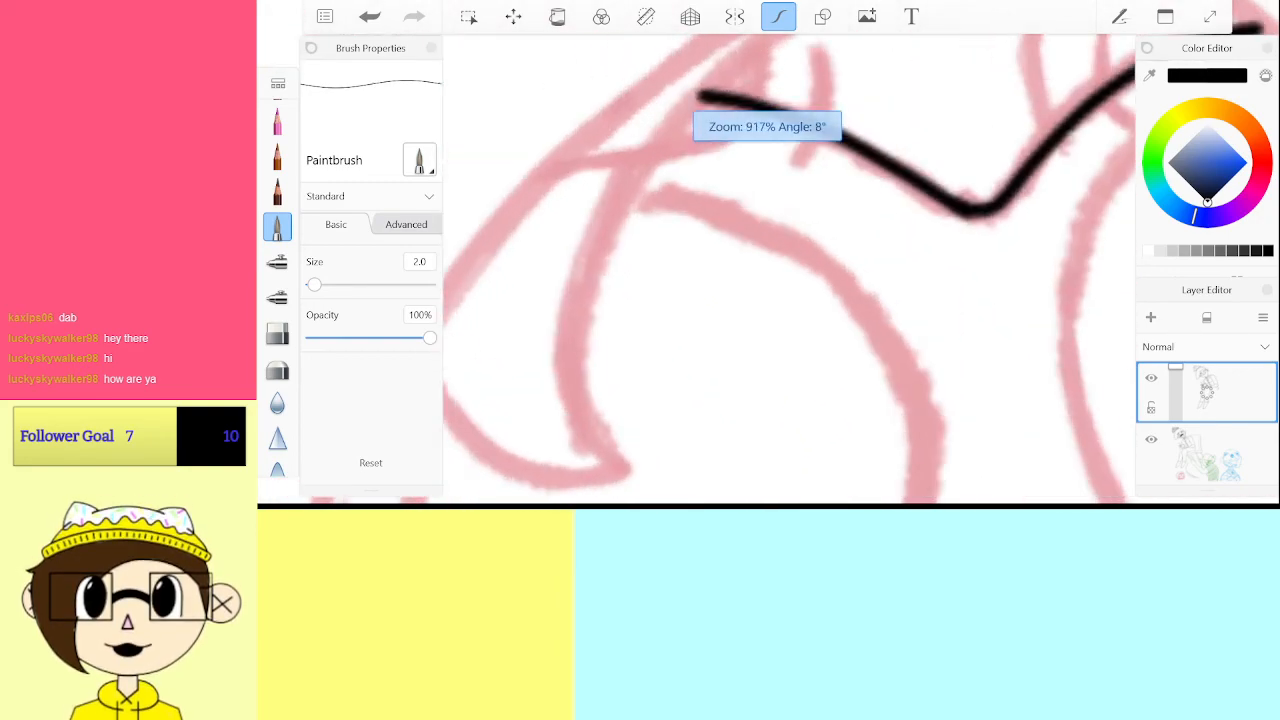
scroll(790, 270, "down", 3)
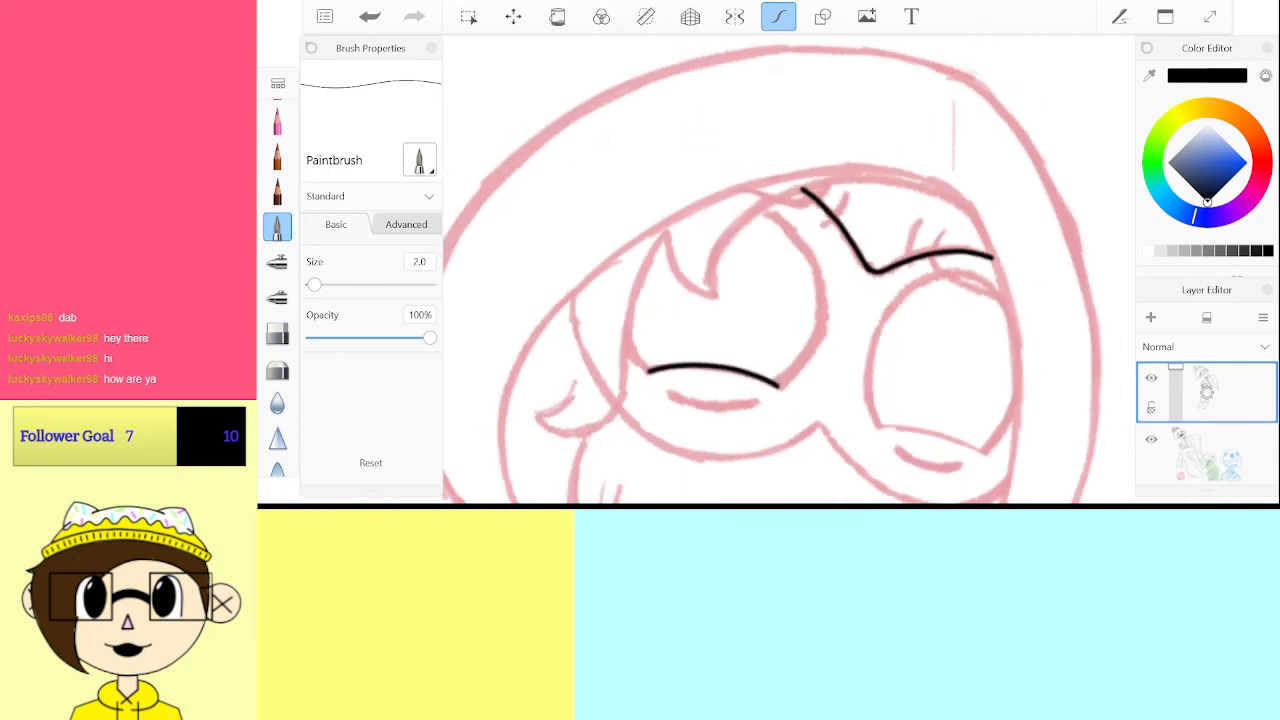
scroll(790, 270, "up", 5)
scroll(790, 270, "up", 4)
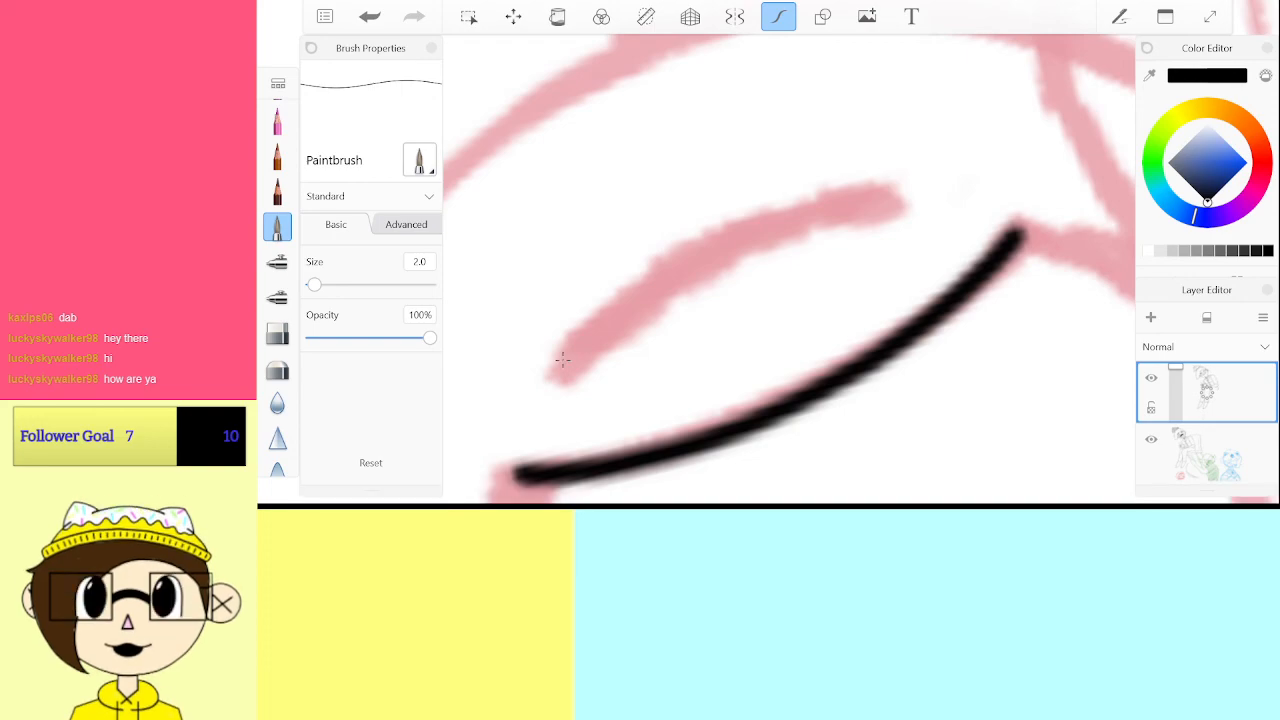
mouse_move(562, 360)
left_mouse_down()
mouse_move(740, 230)
mouse_move(900, 198)
left_mouse_up()
left_click(369, 16)
left_click_drag(558, 370, 752, 222)
Ink the inner curve of the left-hand eye up from the inner corner of its lower edge
mouse_move(780, 340)
left_mouse_down()
mouse_move(914, 300)
mouse_move(1080, 330)
left_mouse_up()
left_click_drag(780, 300, 850, 312)
left_click_drag(1090, 202, 1078, 194)
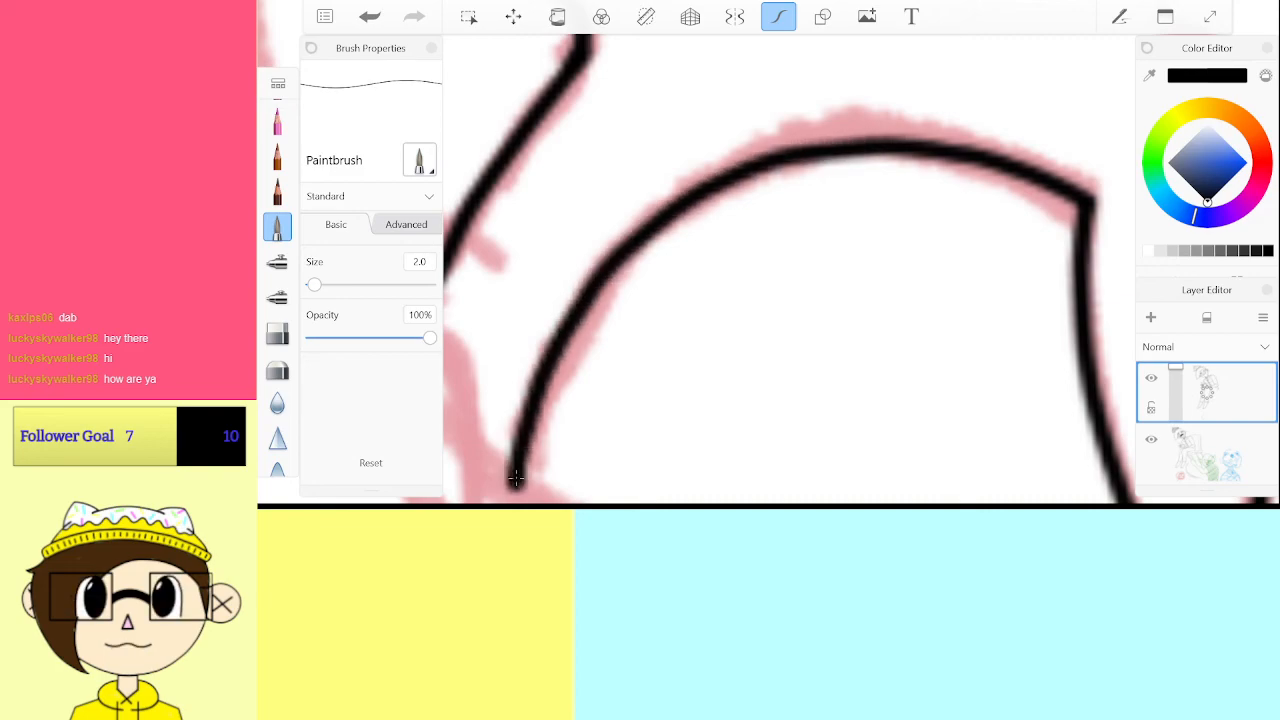
Ink the short furrow and the curved brow stroke crossing the V-shaped line above the left-hand eye
scroll(790, 270, "down", 5)
scroll(790, 270, "up", 4)
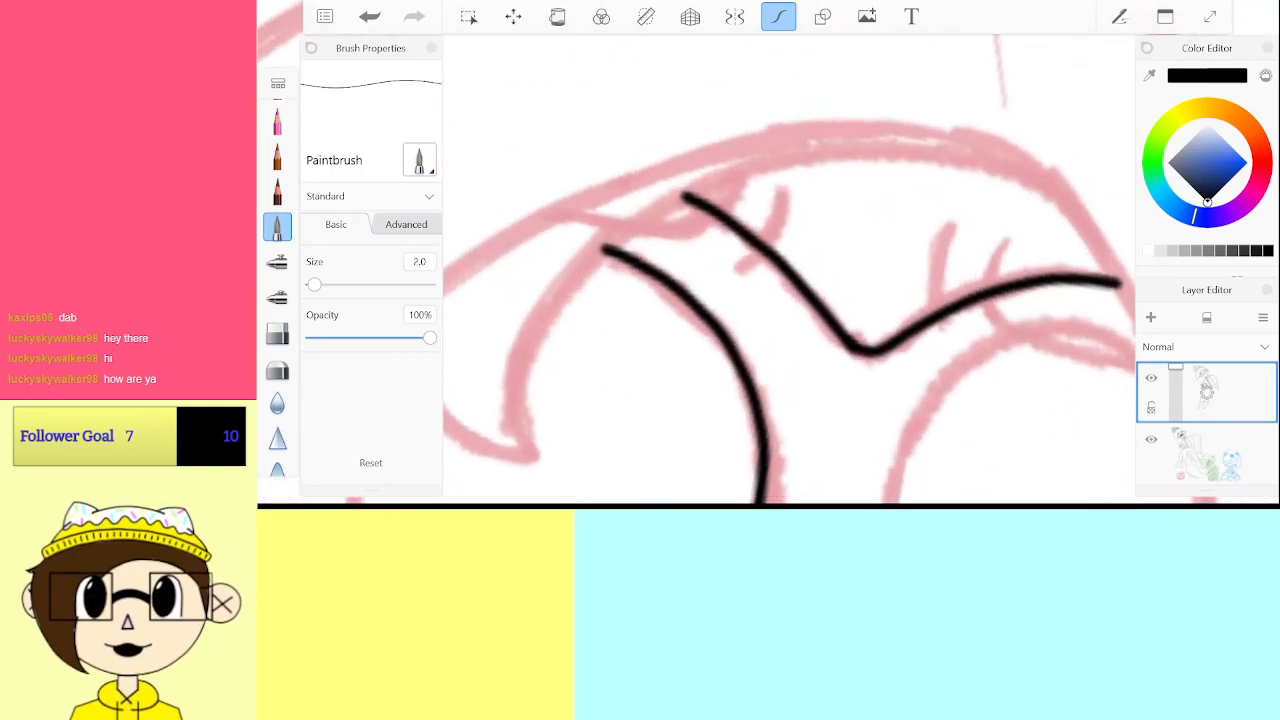
scroll(790, 270, "up", 3)
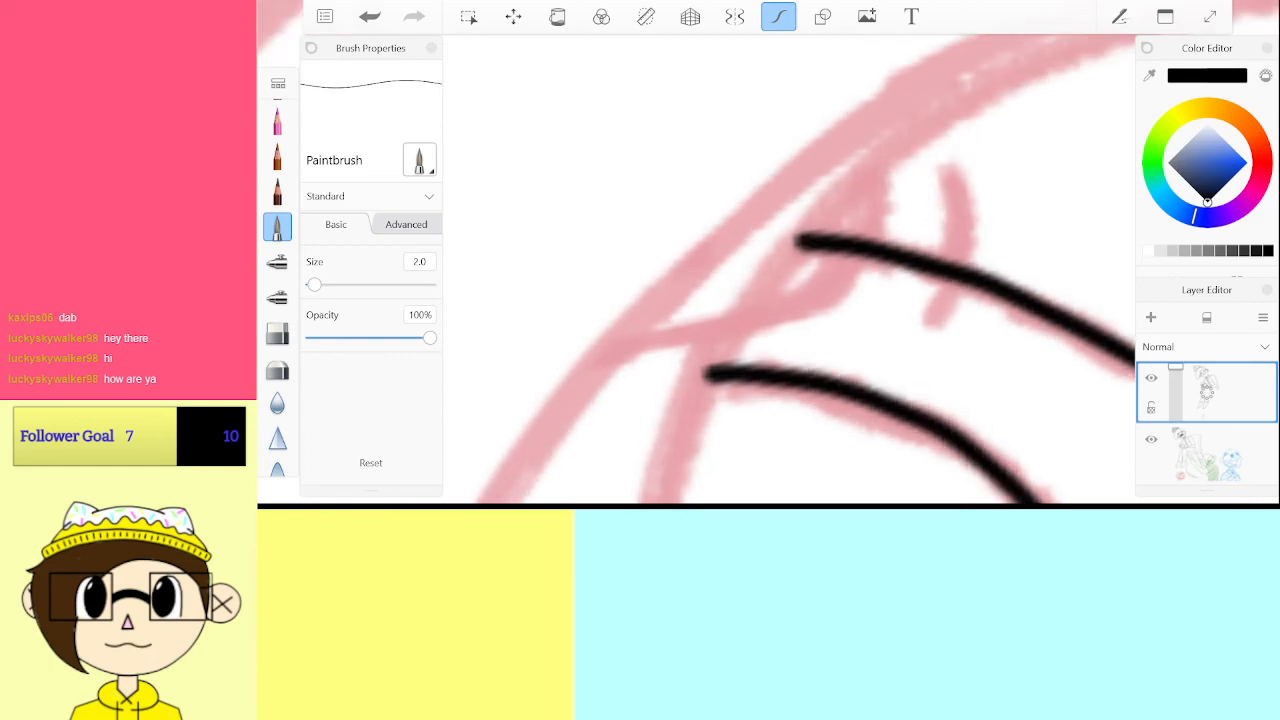
mouse_move(945, 168)
left_mouse_down()
mouse_move(955, 190)
mouse_move(930, 317)
left_mouse_up()
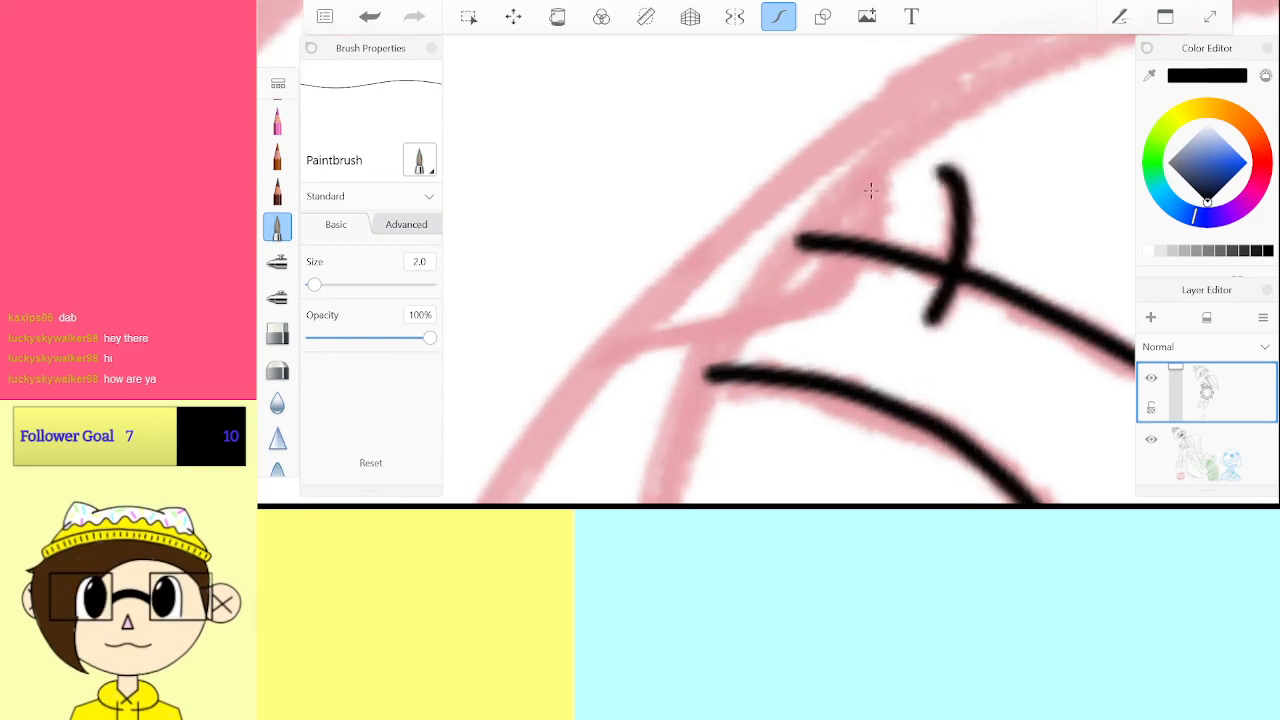
left_click_drag(870, 168, 852, 240)
left_click_drag(675, 336, 612, 352)
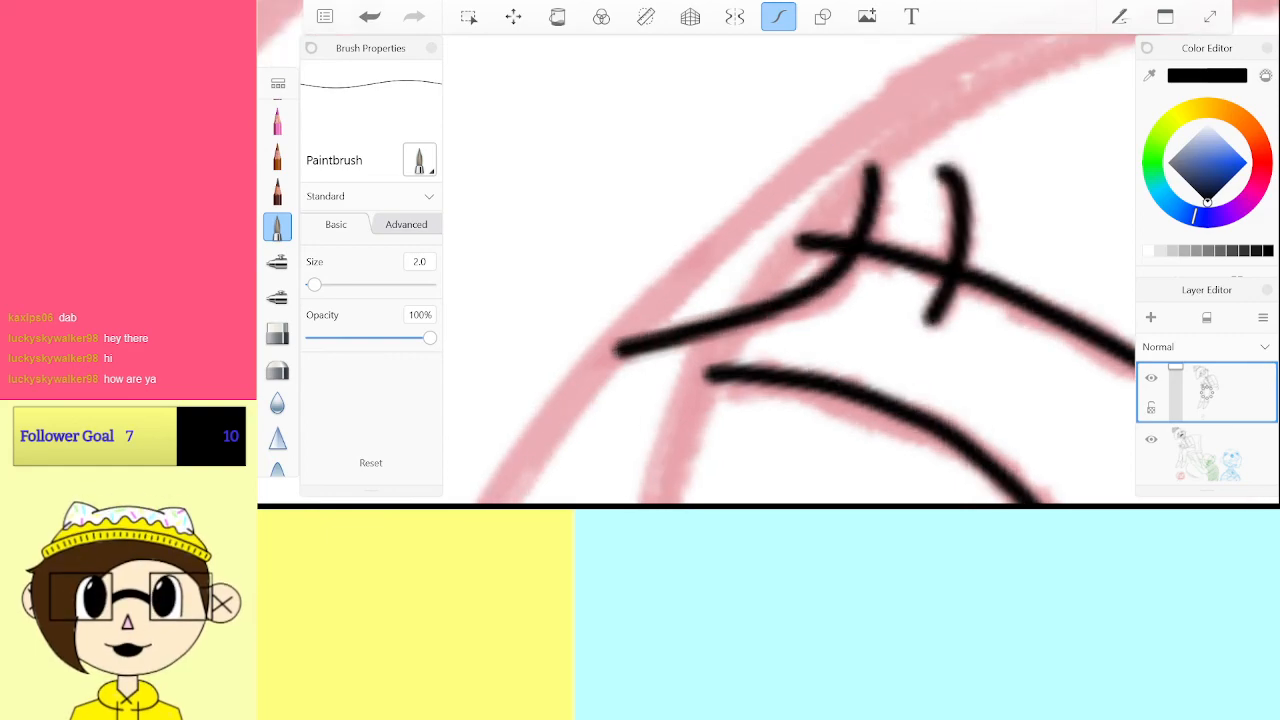
Ink the short furrow and the long curved brow stroke crossing the V-shaped line above the right-hand eye
scroll(790, 270, "down", 5)
scroll(890, 220, "up", 5)
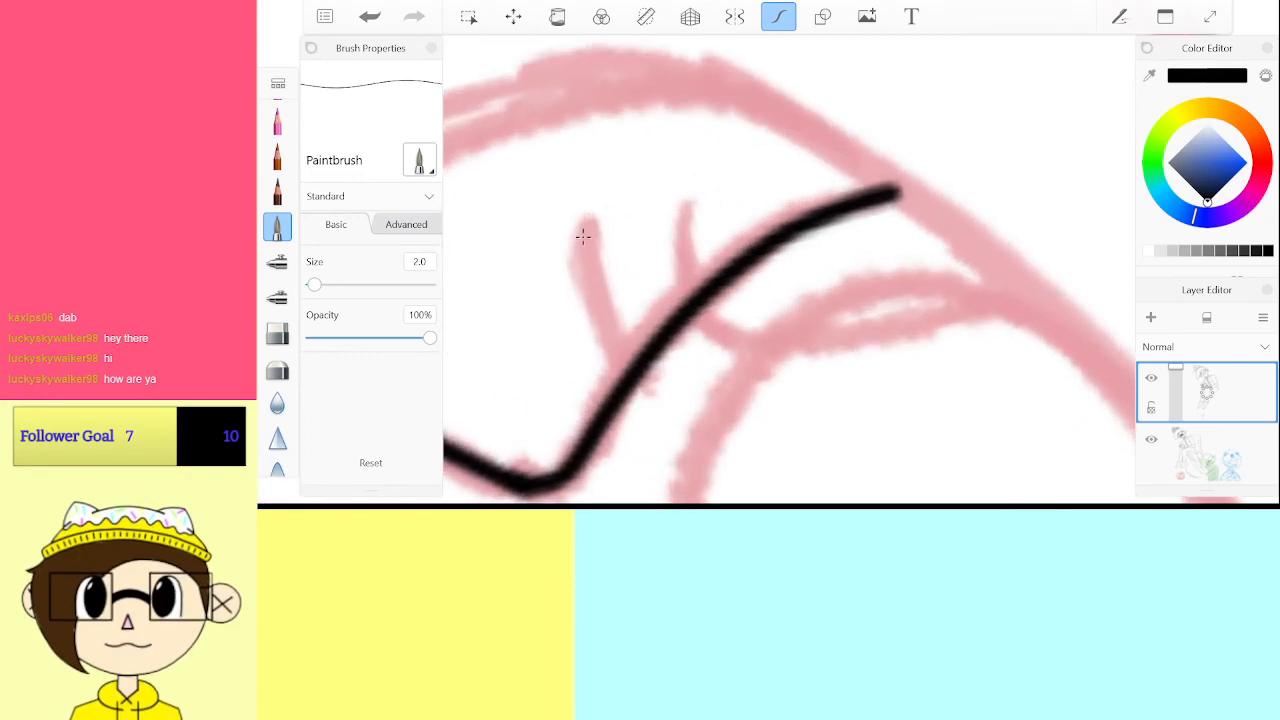
left_click_drag(588, 216, 612, 342)
mouse_move(688, 205)
left_mouse_down()
mouse_move(718, 317)
mouse_move(868, 333)
mouse_move(1022, 308)
left_mouse_up()
key("ctrl+z")
mouse_move(686, 207)
left_mouse_down()
mouse_move(678, 265)
mouse_move(758, 328)
mouse_move(1018, 290)
left_mouse_up()
scroll(790, 270, "down", 5)
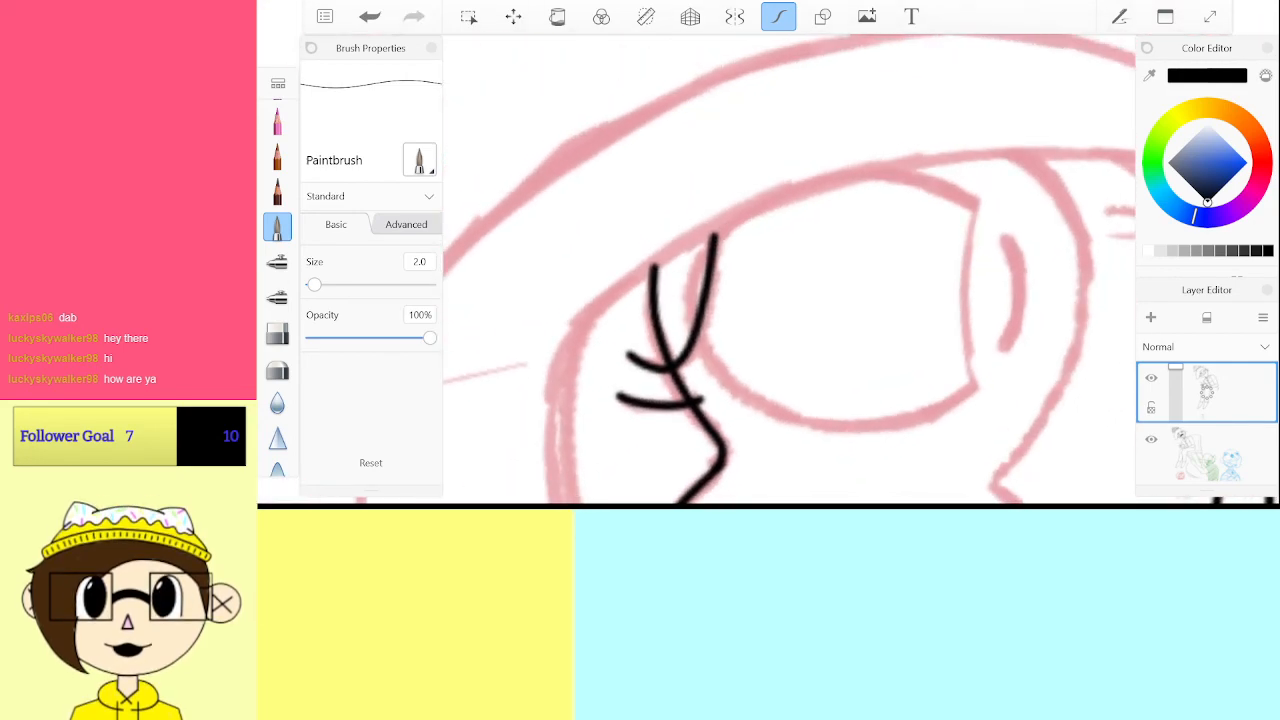
Thicken the curved brow stroke above the right-hand eye with a filled, tapering underside
scroll(790, 270, "down", 5)
scroll(790, 270, "up", 3)
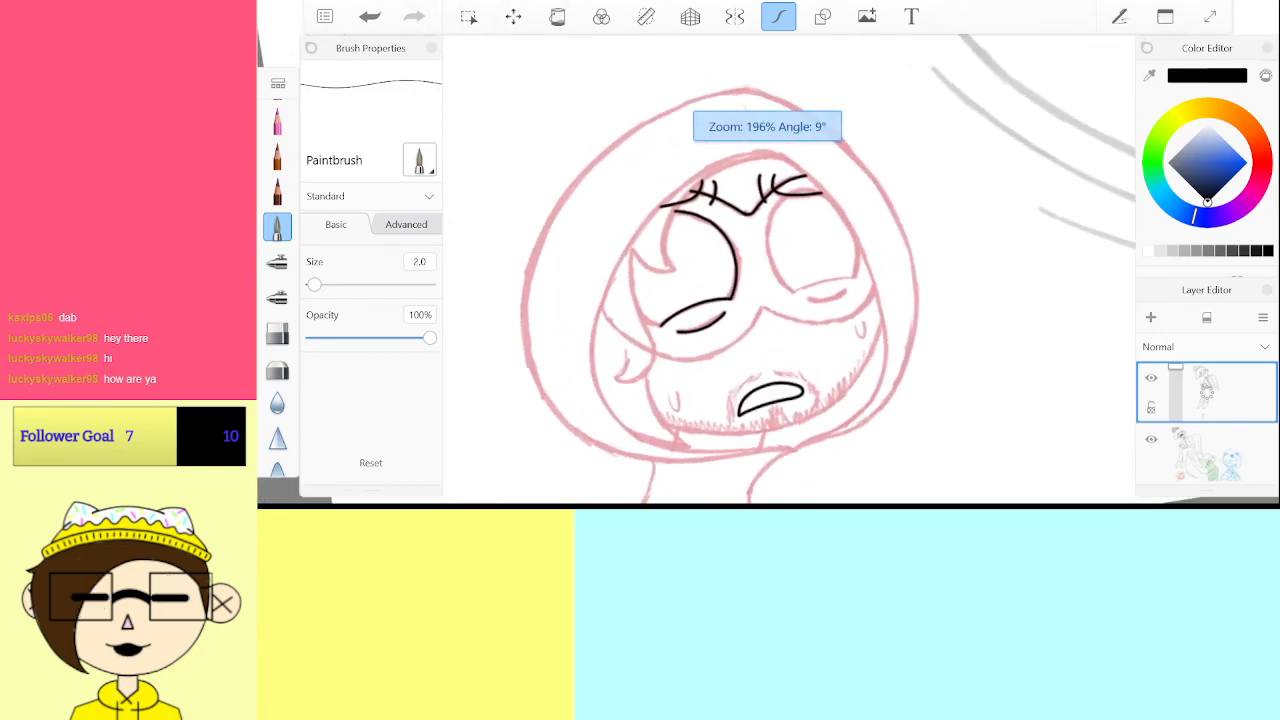
scroll(790, 270, "up", 8)
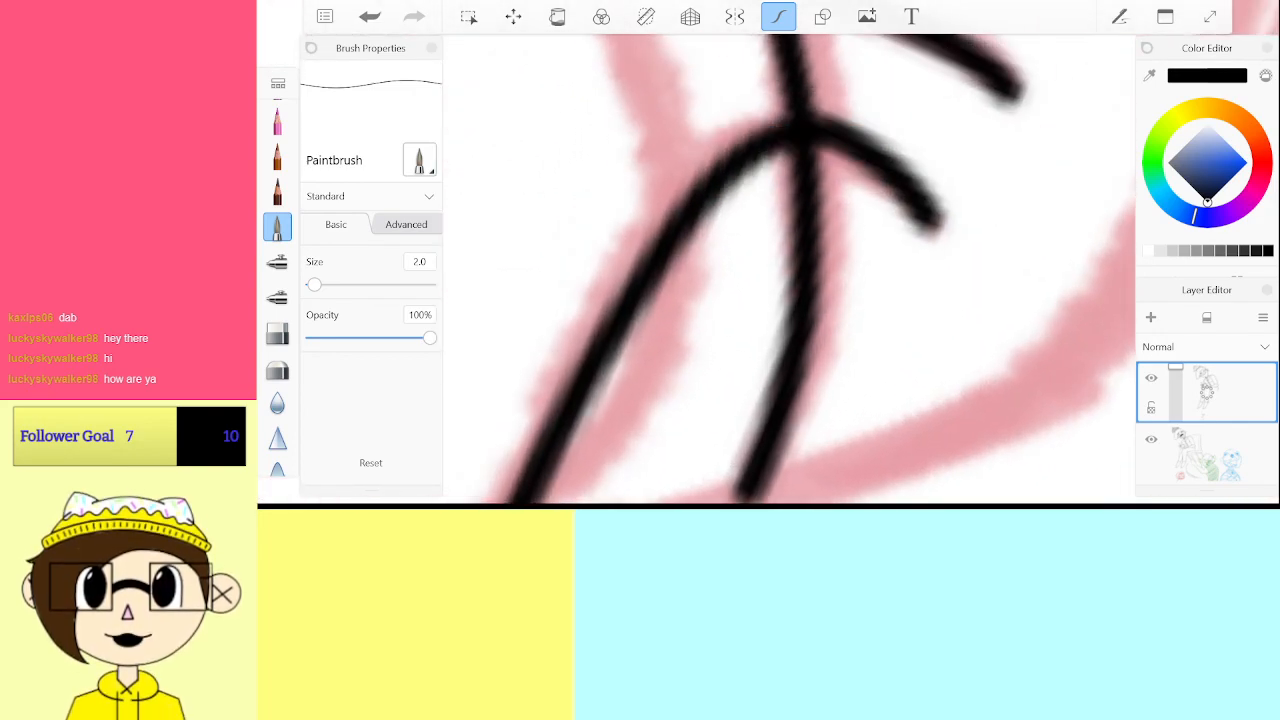
mouse_move(590, 380)
left_mouse_down()
mouse_move(708, 236)
mouse_move(855, 192)
left_mouse_up()
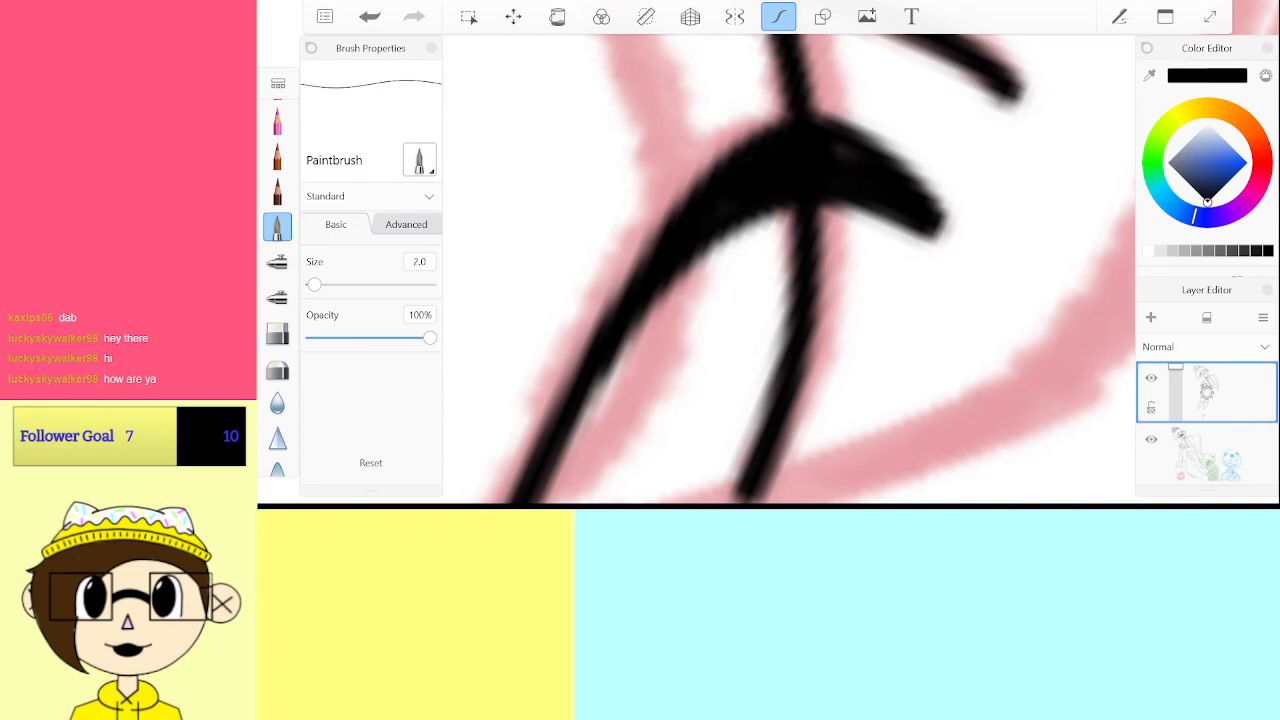
Thicken the curved brow stroke above the left-hand eye to match the tapered one on the other side
scroll(790, 270, "down", 5)
scroll(790, 270, "up", 6)
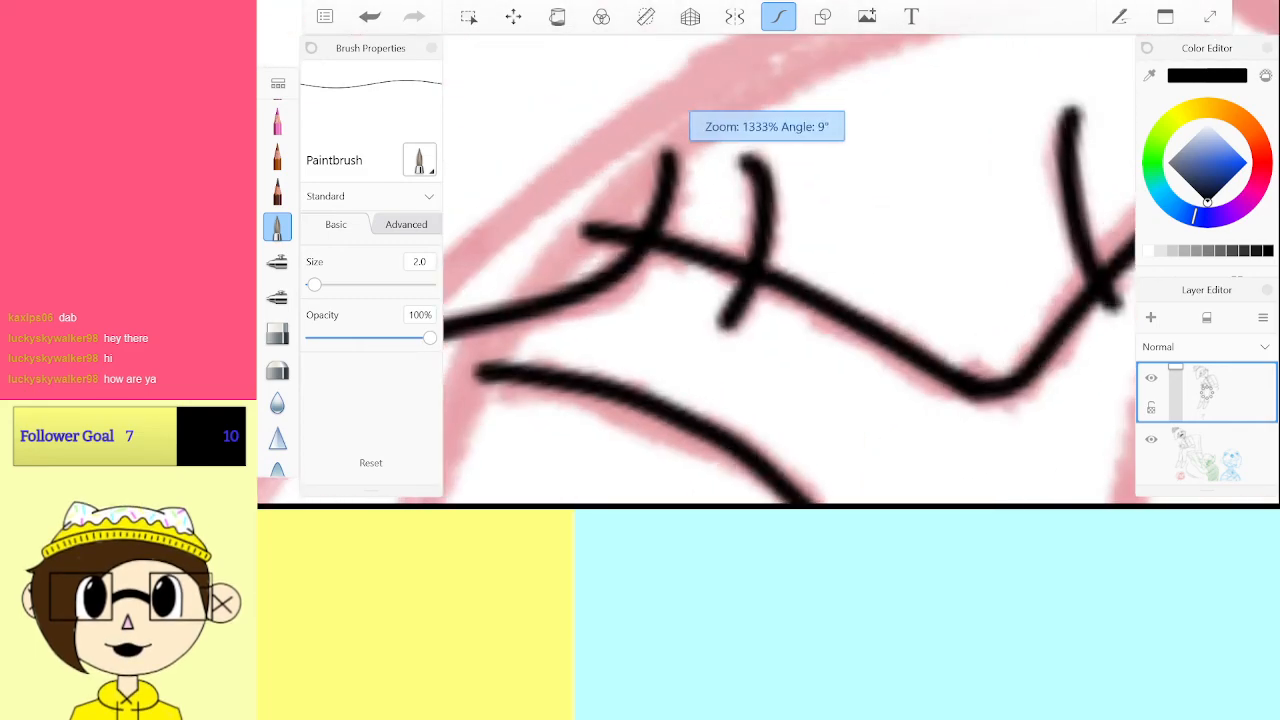
mouse_move(612, 310)
left_mouse_down()
mouse_move(700, 285)
mouse_move(888, 125)
mouse_move(790, 250)
left_mouse_up()
scroll(790, 270, "down", 5)
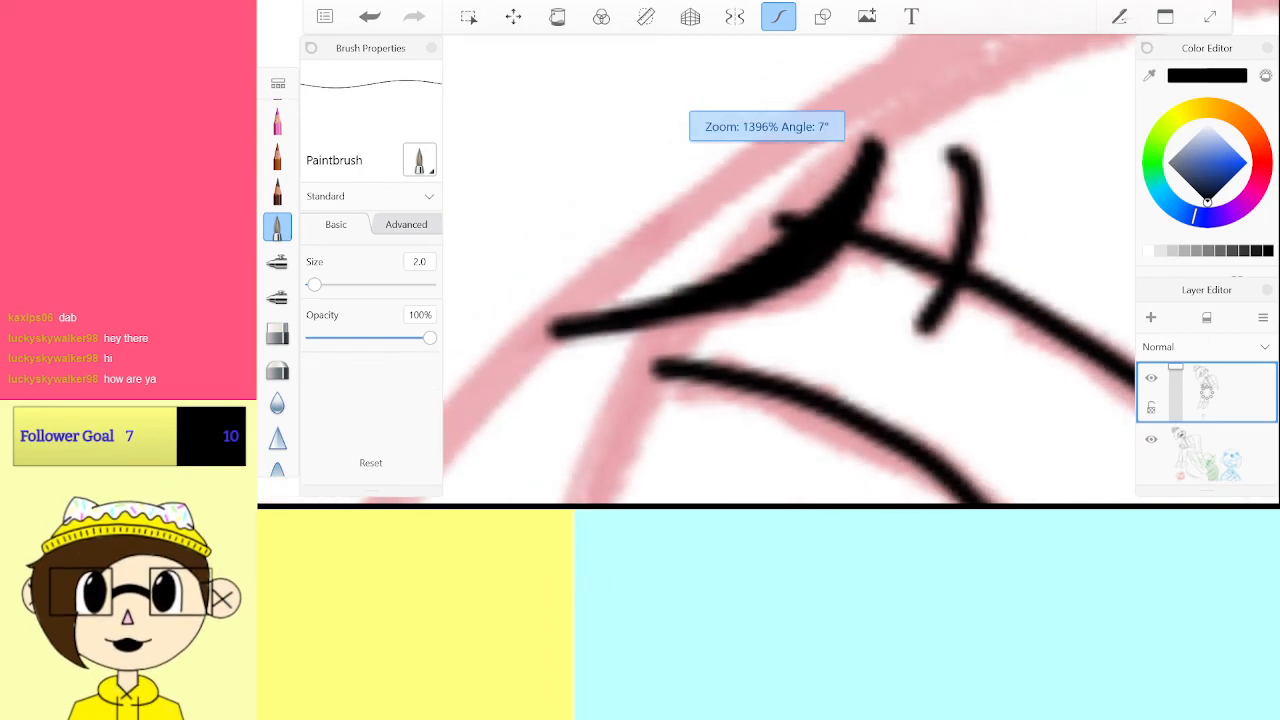
Ink the inner side curve of the hooded character's right-hand eye over the pink sketch
scroll(790, 270, "down", 2)
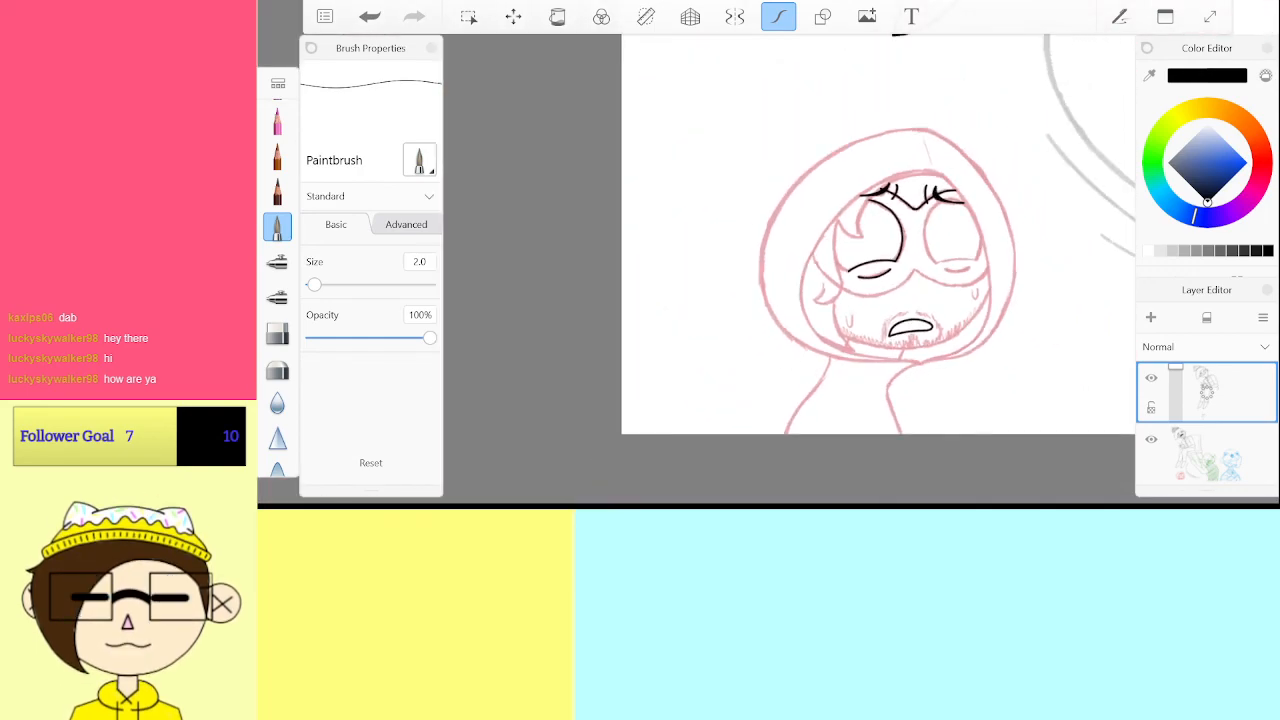
scroll(880, 270, "up", 10)
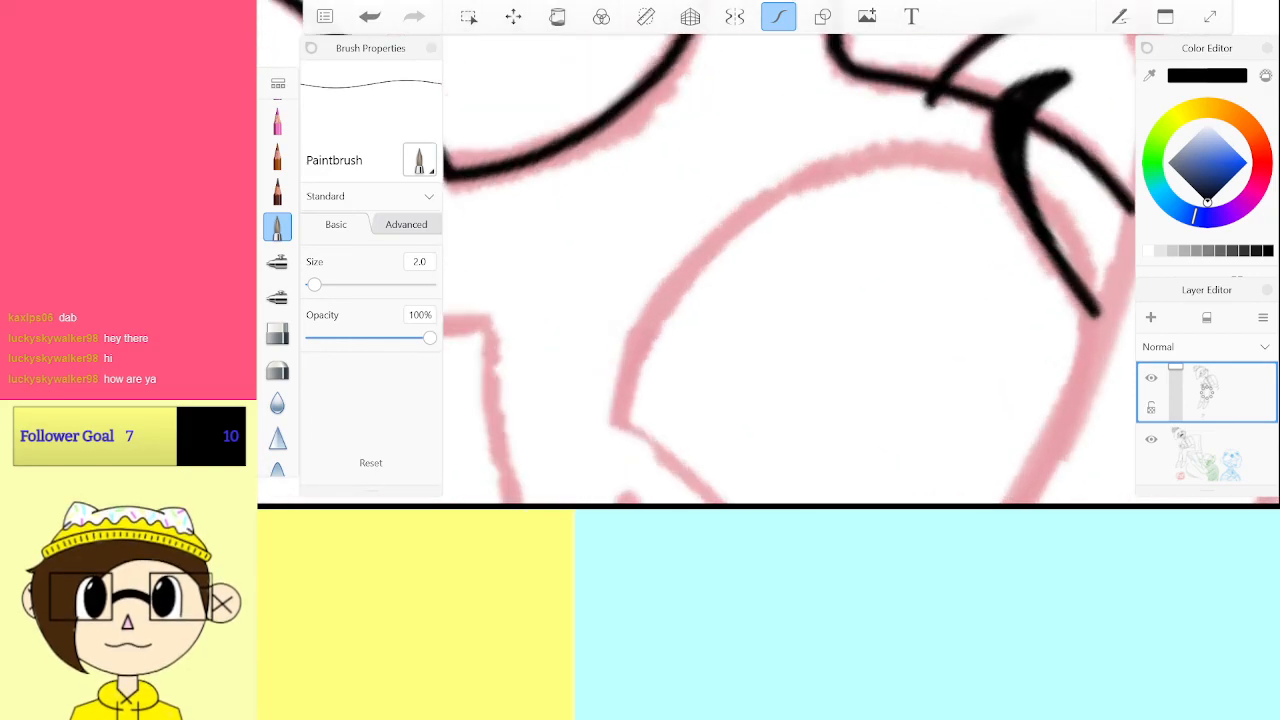
mouse_move(566, 389)
left_mouse_down()
mouse_move(626, 333)
mouse_move(795, 247)
left_mouse_up()
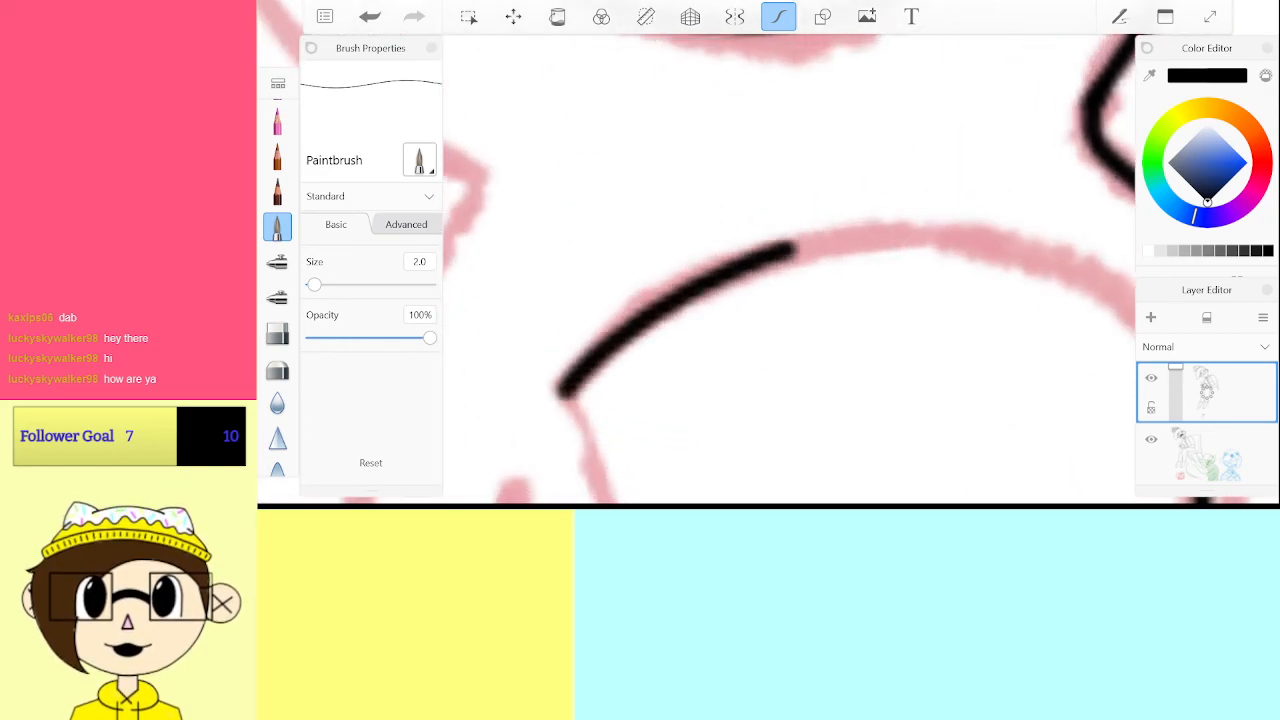
scroll(1022, 248, "down", 12)
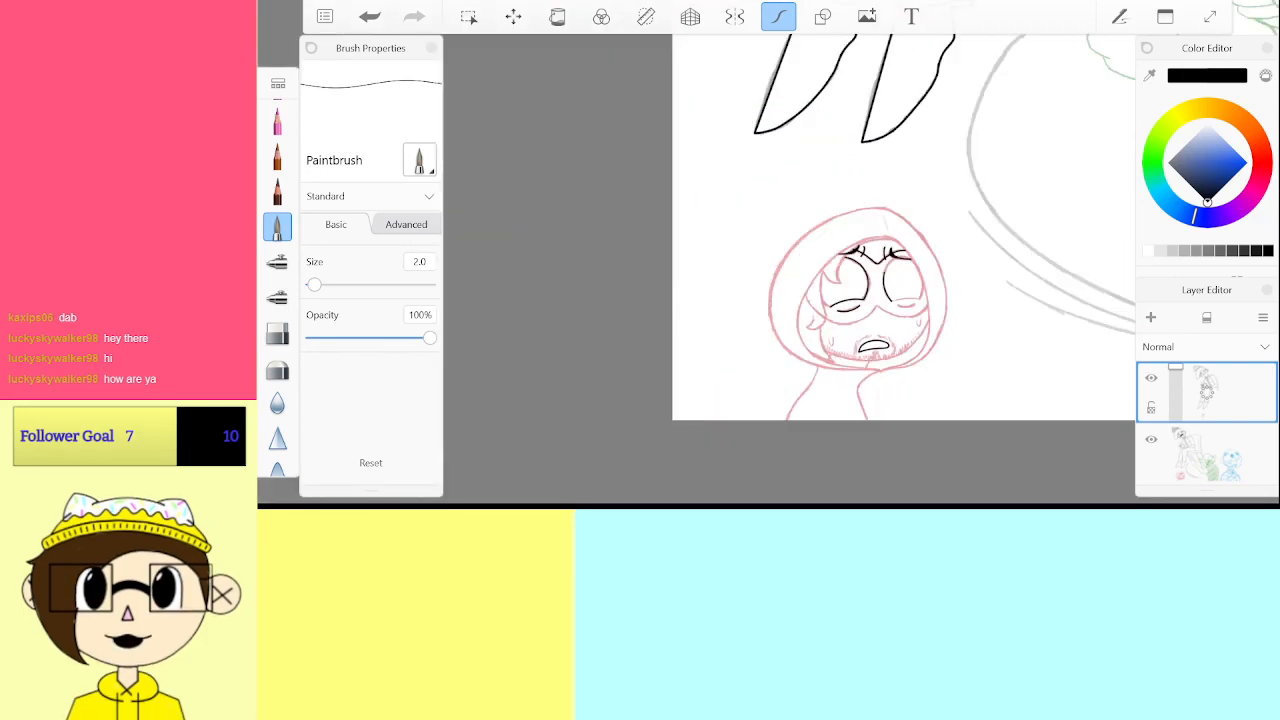
scroll(643, 345, "down", 1)
scroll(640, 180, "up", 5)
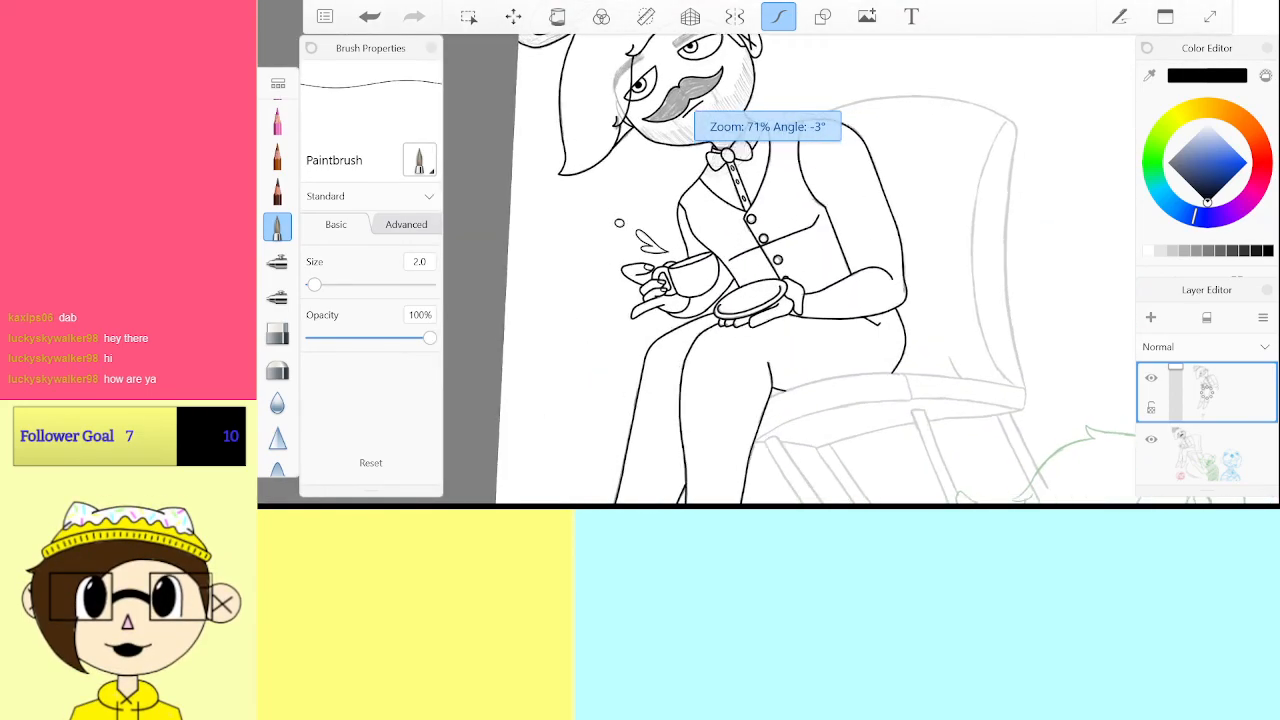
scroll(640, 180, "down", 6)
scroll(830, 200, "up", 2)
scroll(900, 300, "up", 5)
scroll(770, 270, "down", 6)
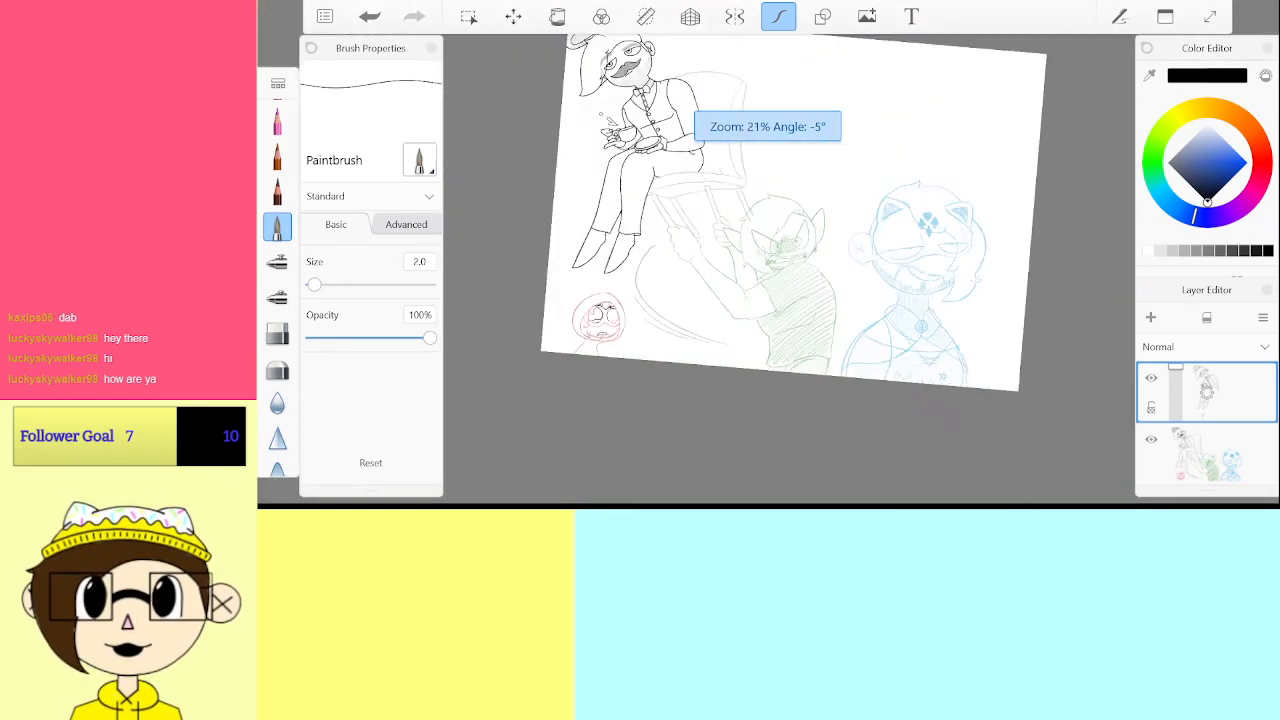
Ink the arched lower lid of the right-hand eye and the short outer side rising from its corner
scroll(777, 237, "up", 10)
scroll(780, 220, "up", 10)
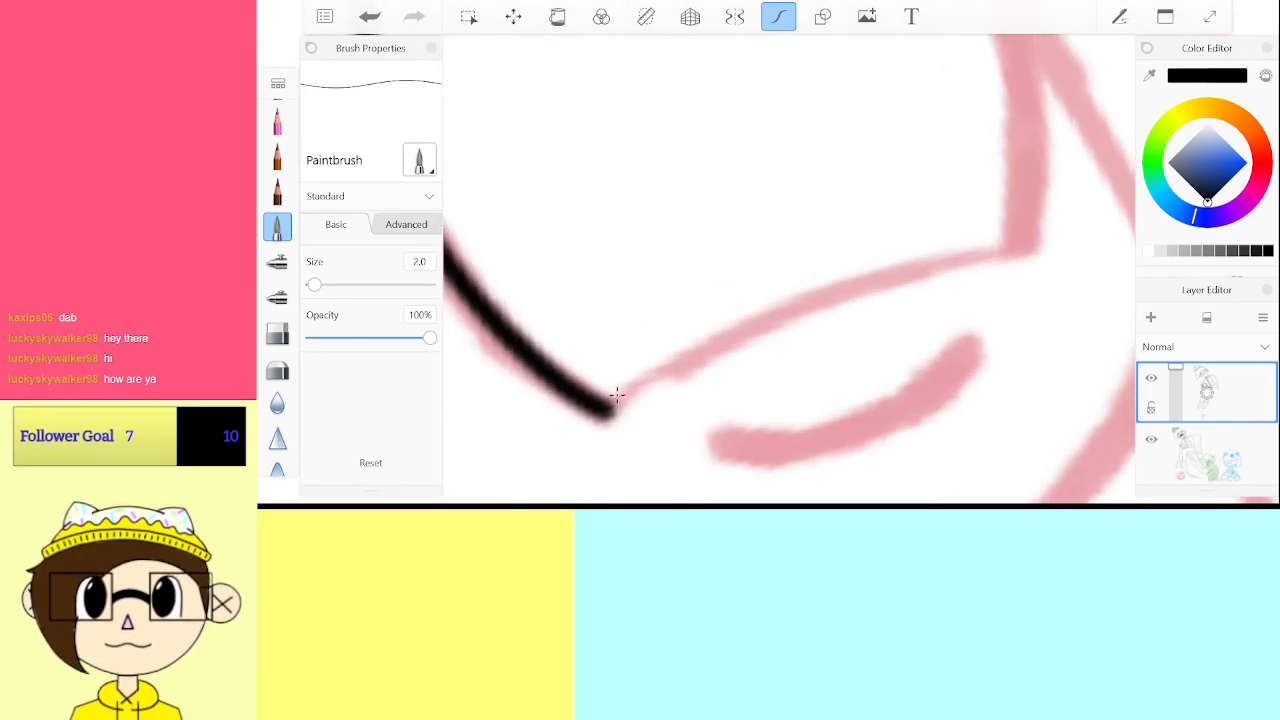
mouse_move(612, 415)
left_mouse_down()
mouse_move(814, 298)
mouse_move(1025, 255)
left_mouse_up()
scroll(790, 270, "down", 3)
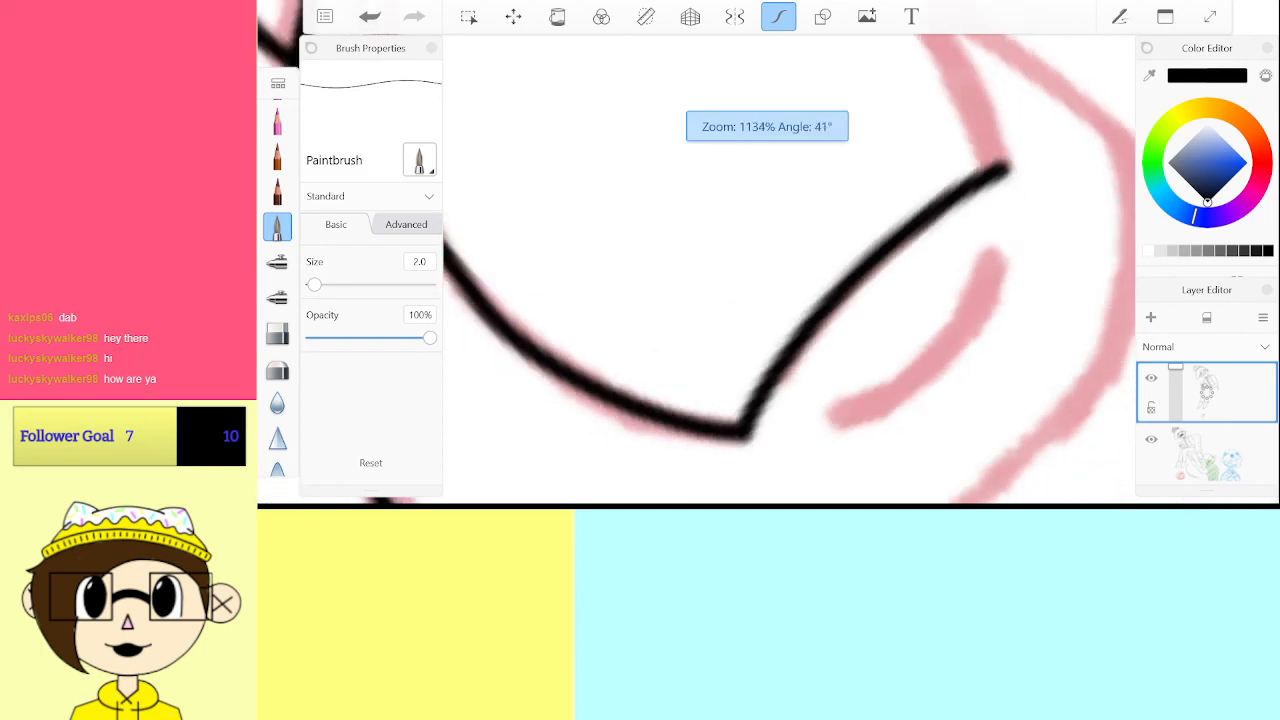
scroll(790, 270, "up", 4)
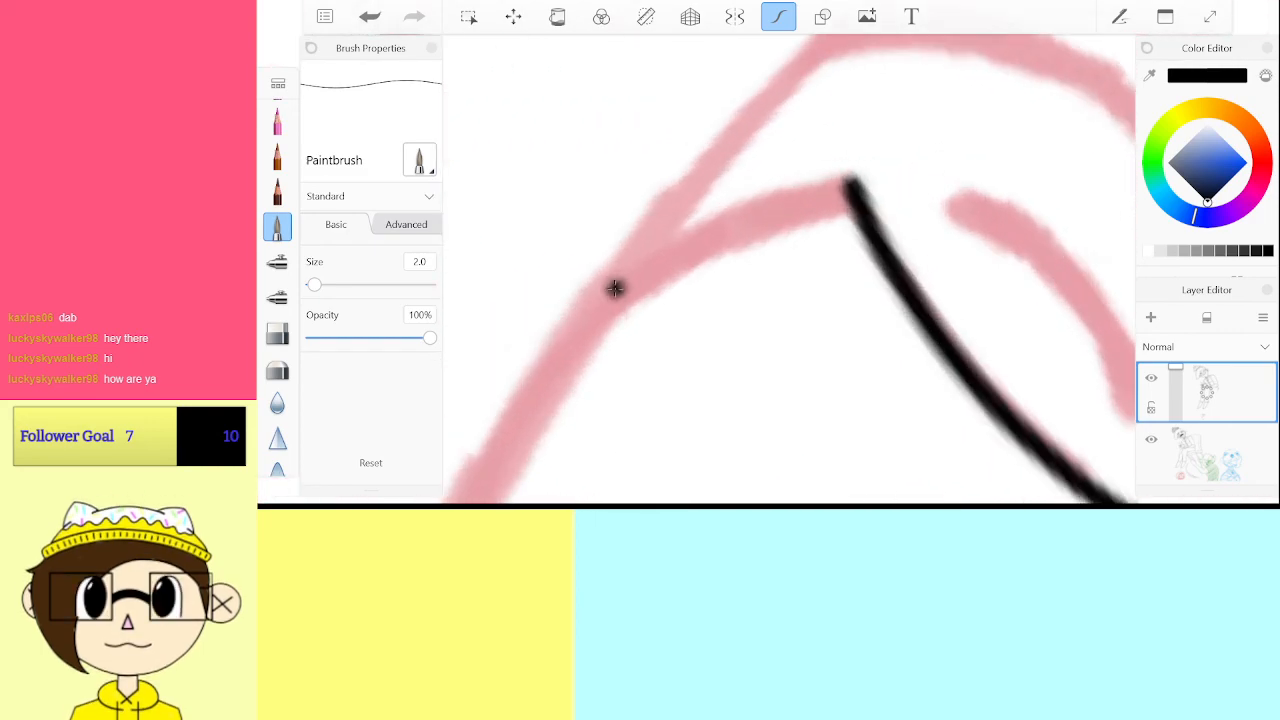
mouse_move(614, 289)
left_mouse_down()
mouse_move(686, 244)
mouse_move(852, 182)
left_mouse_up()
scroll(790, 270, "down", 4)
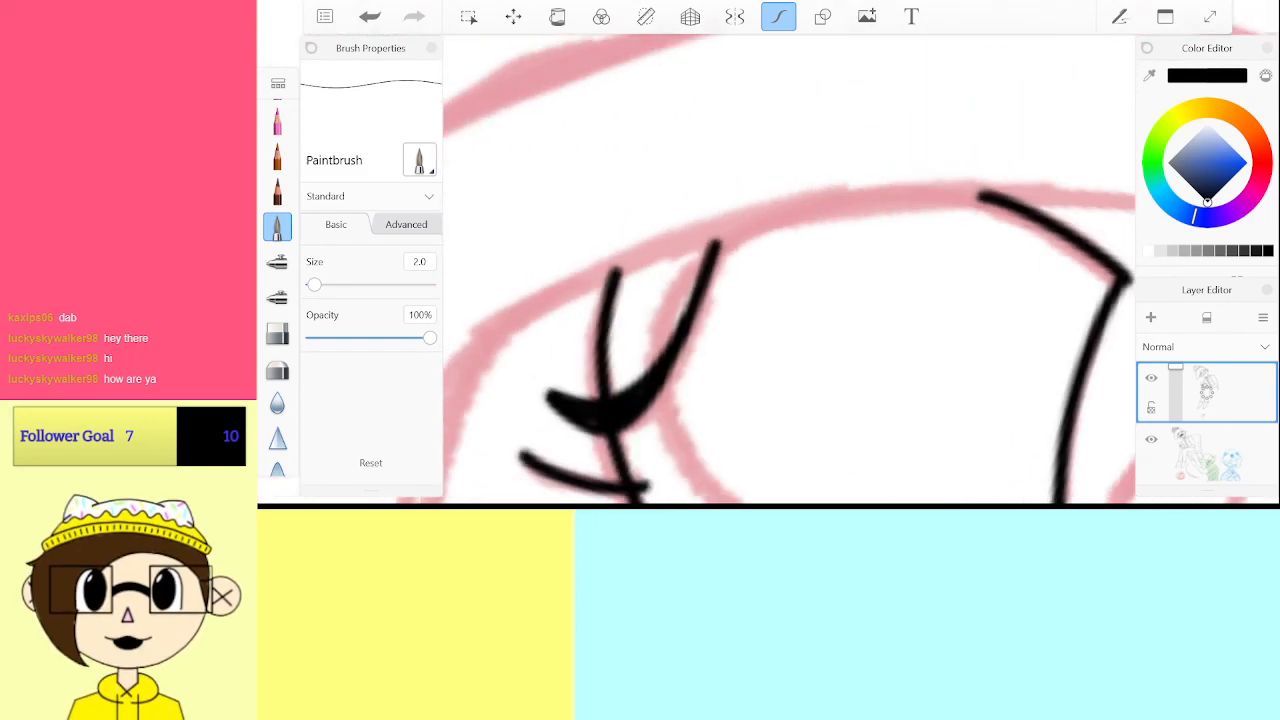
Ink the upper arc of the right-hand eye, continuing from the inner side curve past the thick brow stroke
scroll(790, 270, "up", 4)
scroll(790, 270, "up", 2)
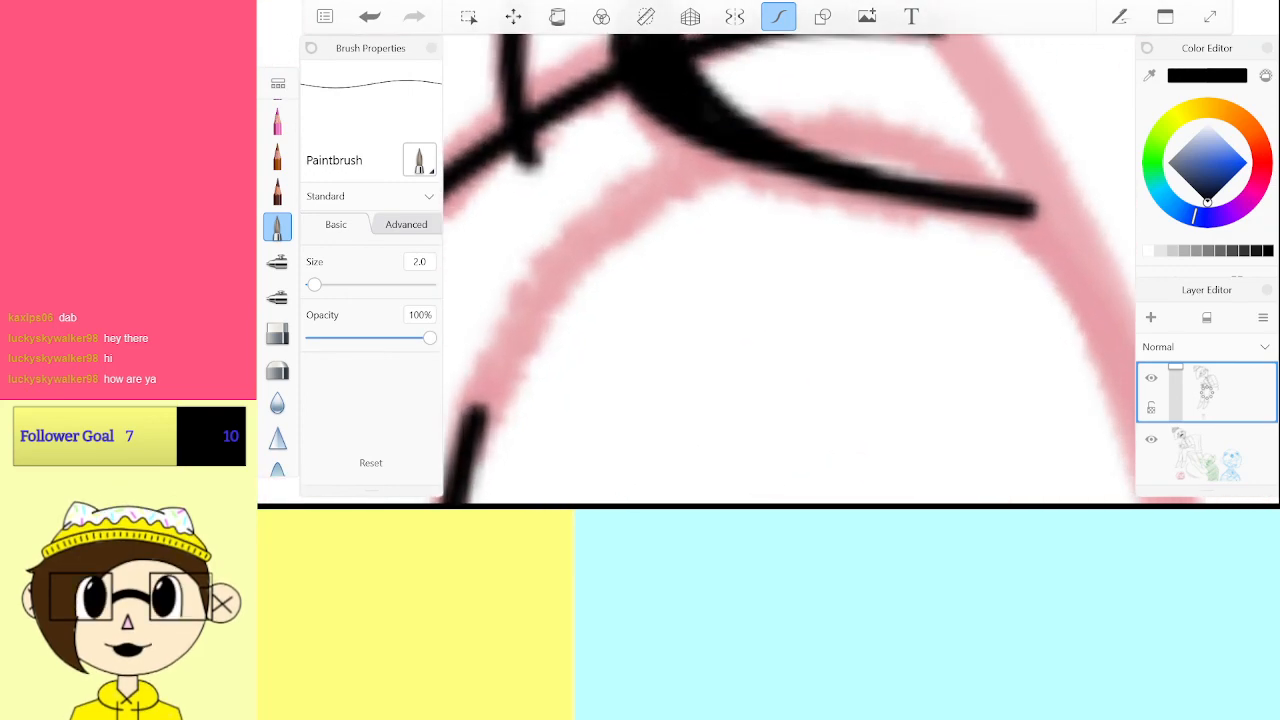
mouse_move(488, 370)
left_mouse_down()
mouse_move(591, 234)
mouse_move(720, 149)
mouse_move(943, 166)
mouse_move(1065, 245)
left_mouse_up()
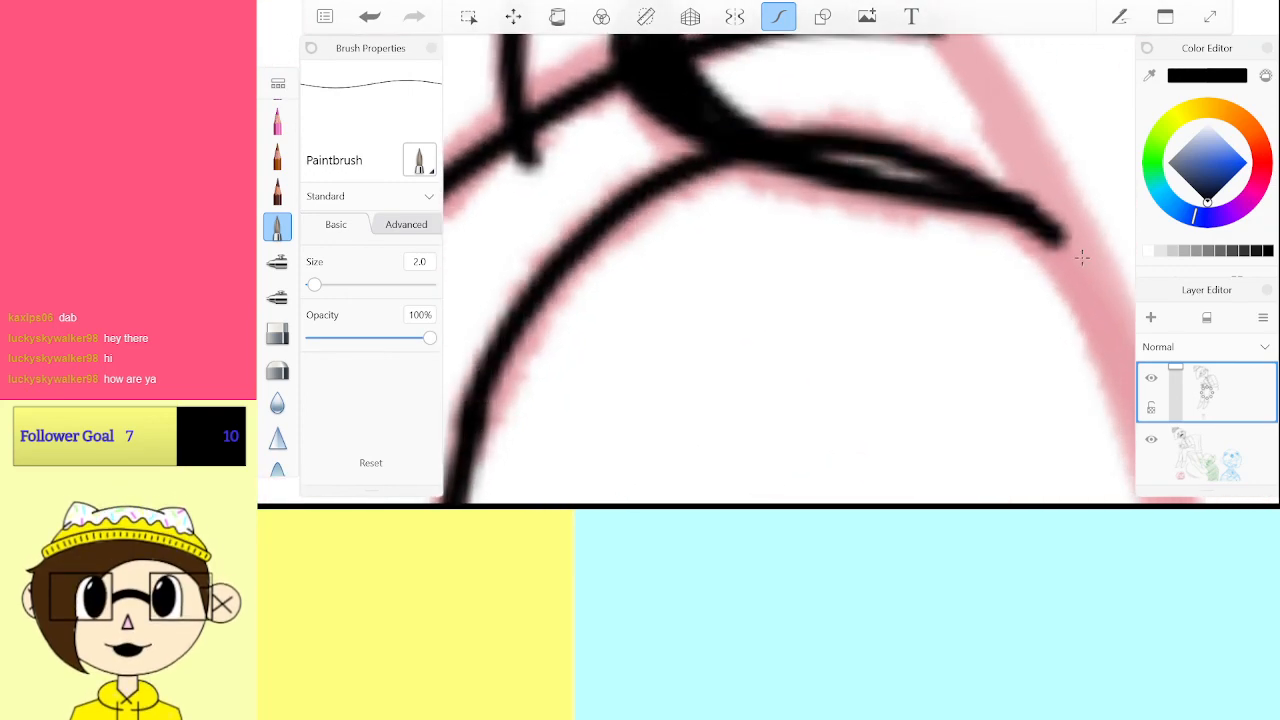
scroll(790, 270, "down", 4)
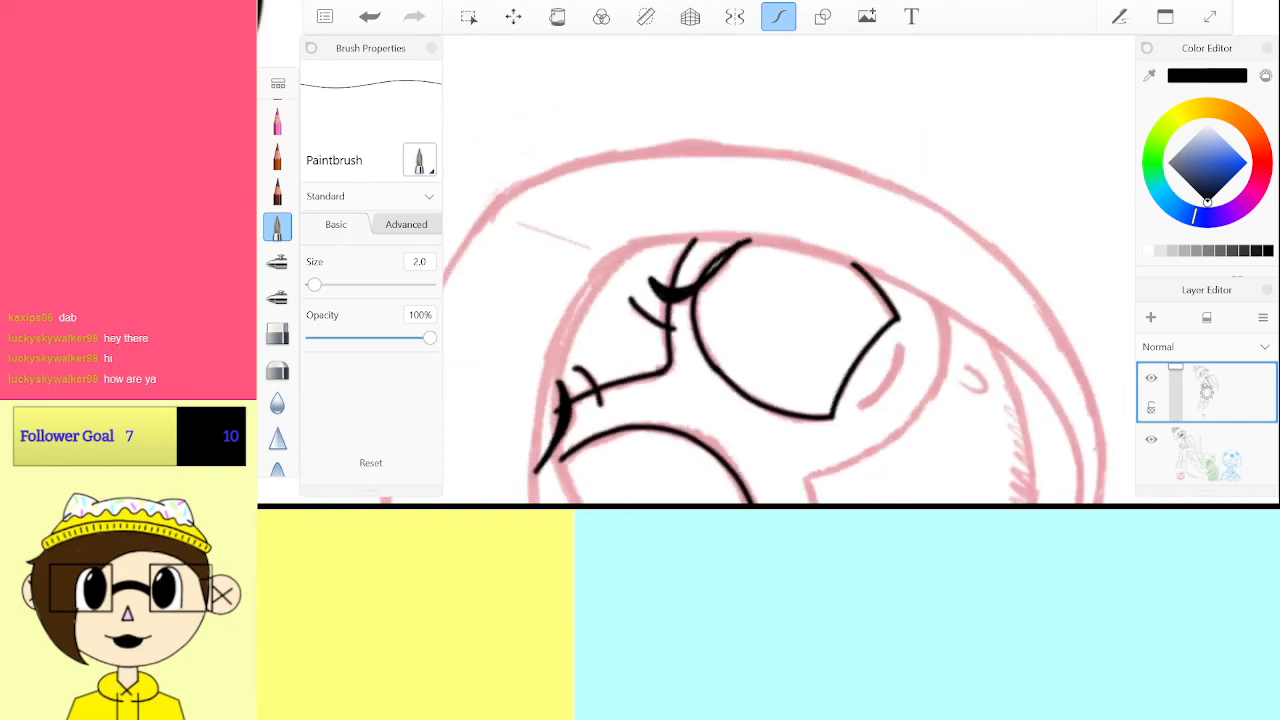
Try to ink the hood's inner edge above the right-hand eye in one long stroke
scroll(790, 270, "up", 3)
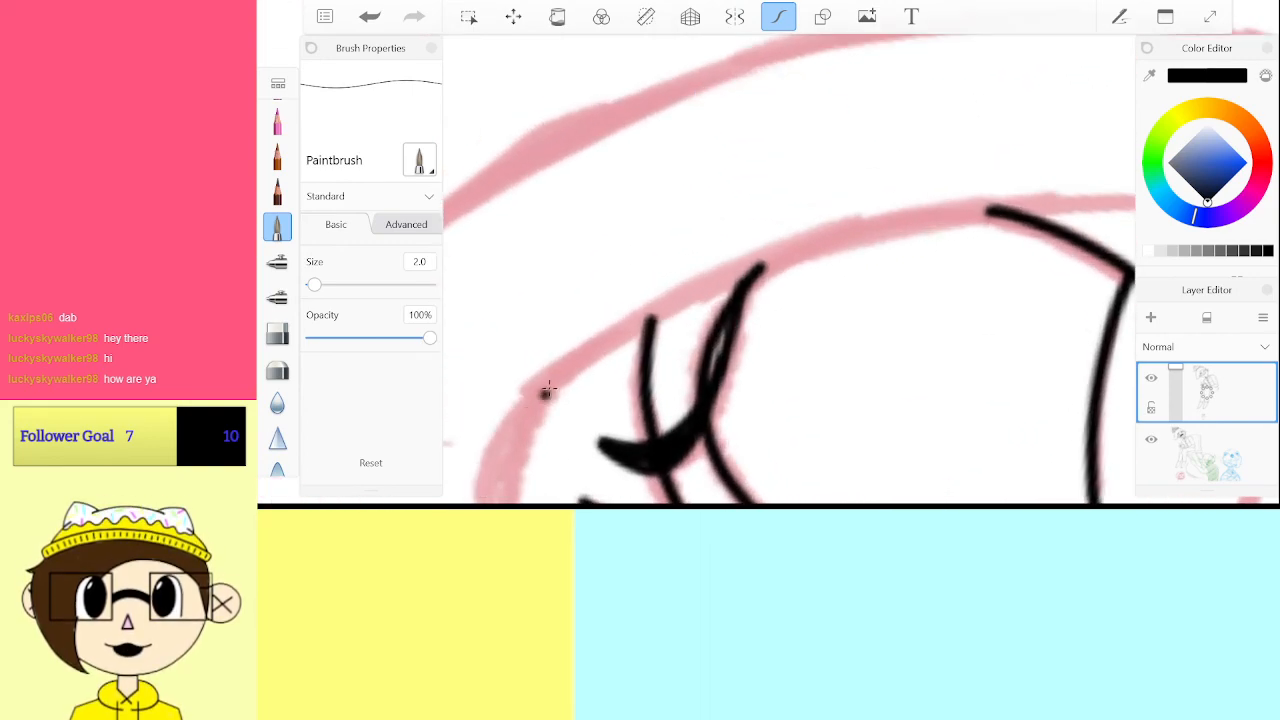
mouse_move(648, 320)
left_mouse_down()
mouse_move(860, 230)
mouse_move(1045, 206)
left_mouse_up()
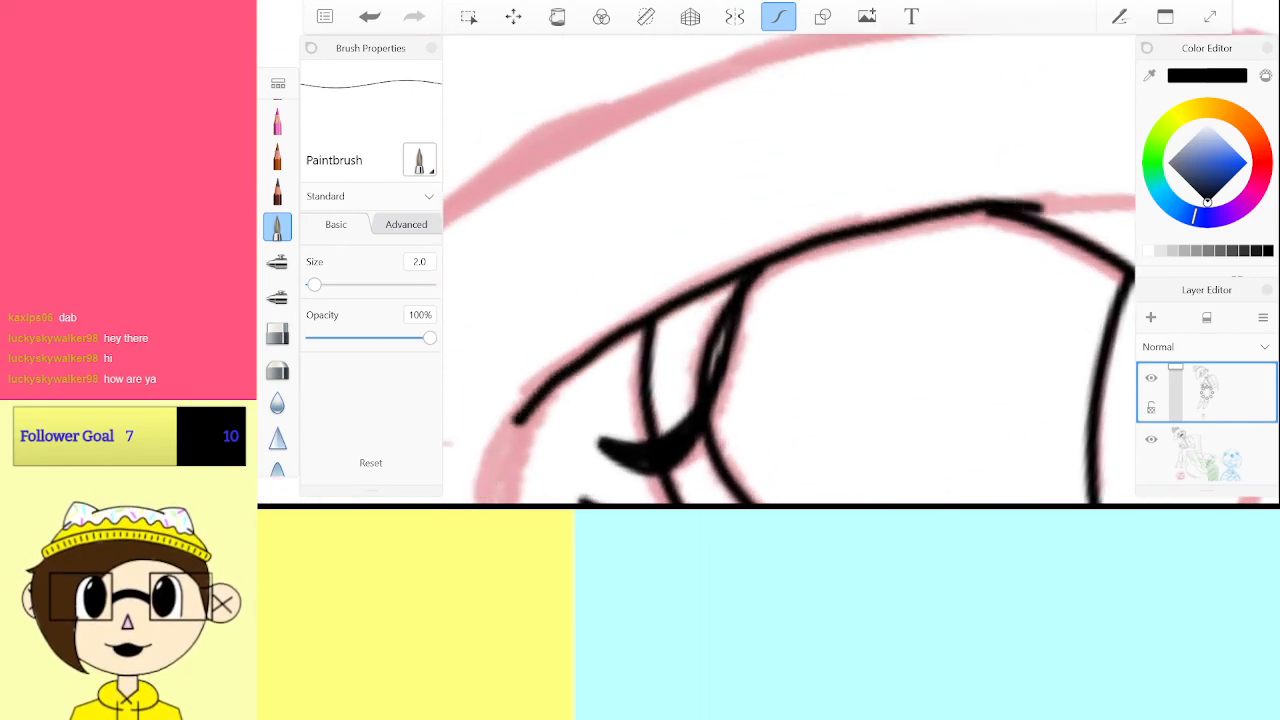
key("ctrl+z")
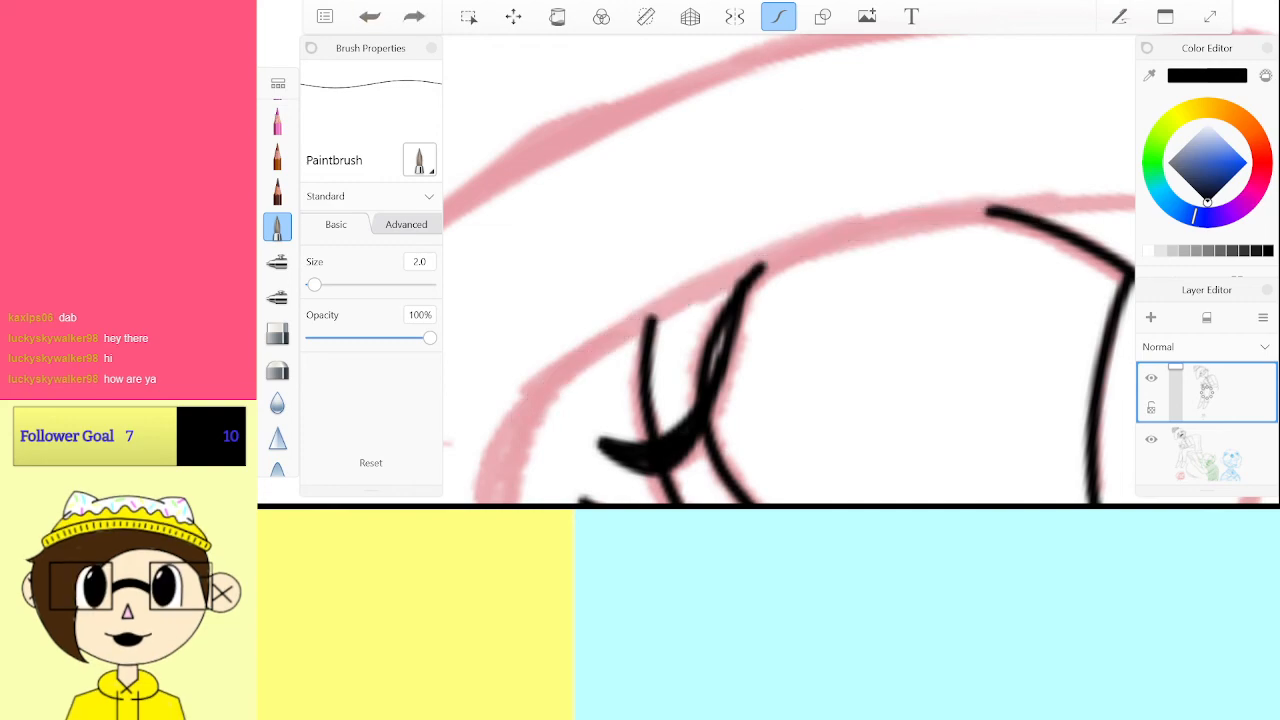
Ink the short curved crease beneath the right-hand eye
scroll(790, 300, "down", 3)
scroll(790, 300, "up", 1)
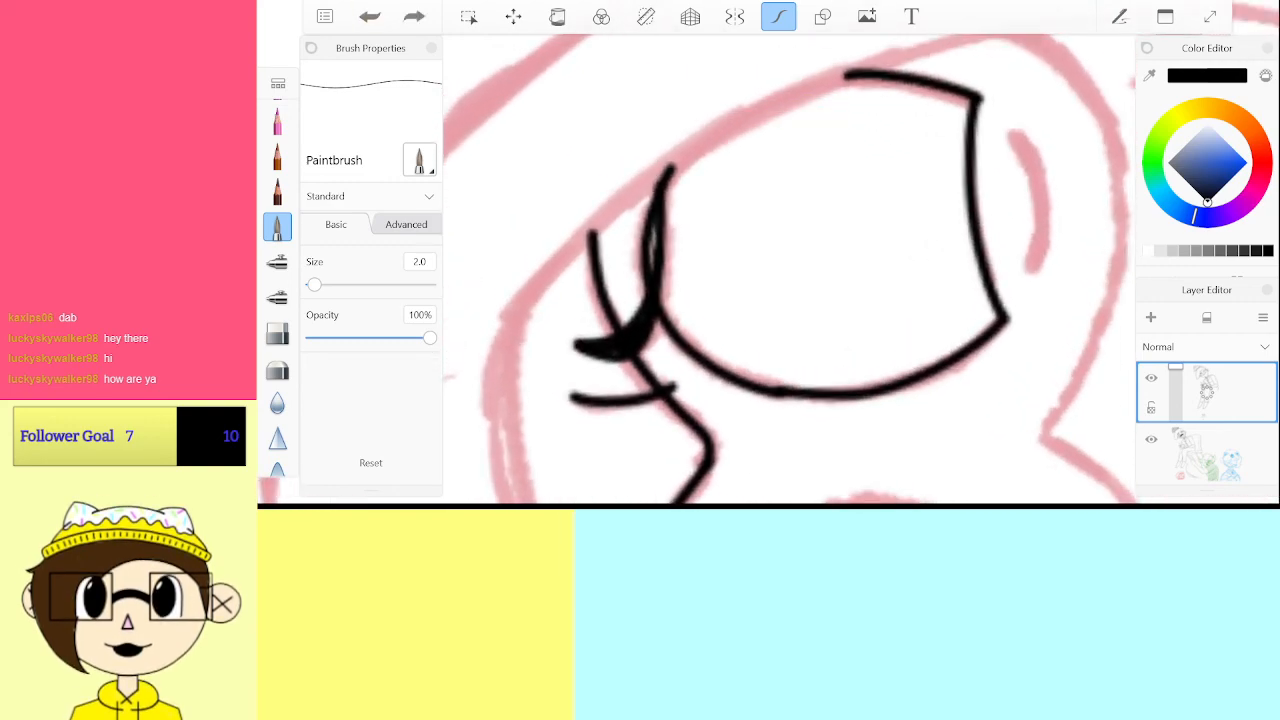
scroll(790, 300, "down", 2)
scroll(790, 300, "down", 2)
scroll(790, 300, "up", 4)
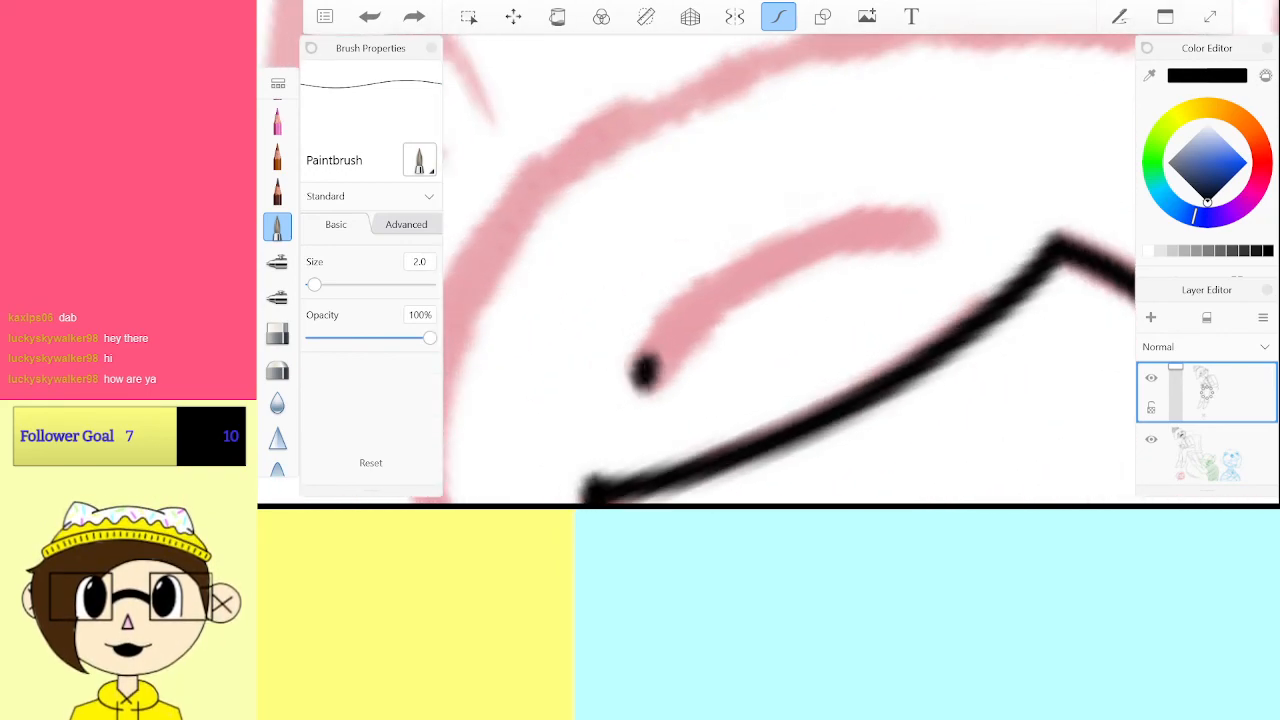
left_click_drag(642, 374, 915, 215)
scroll(790, 300, "down", 2)
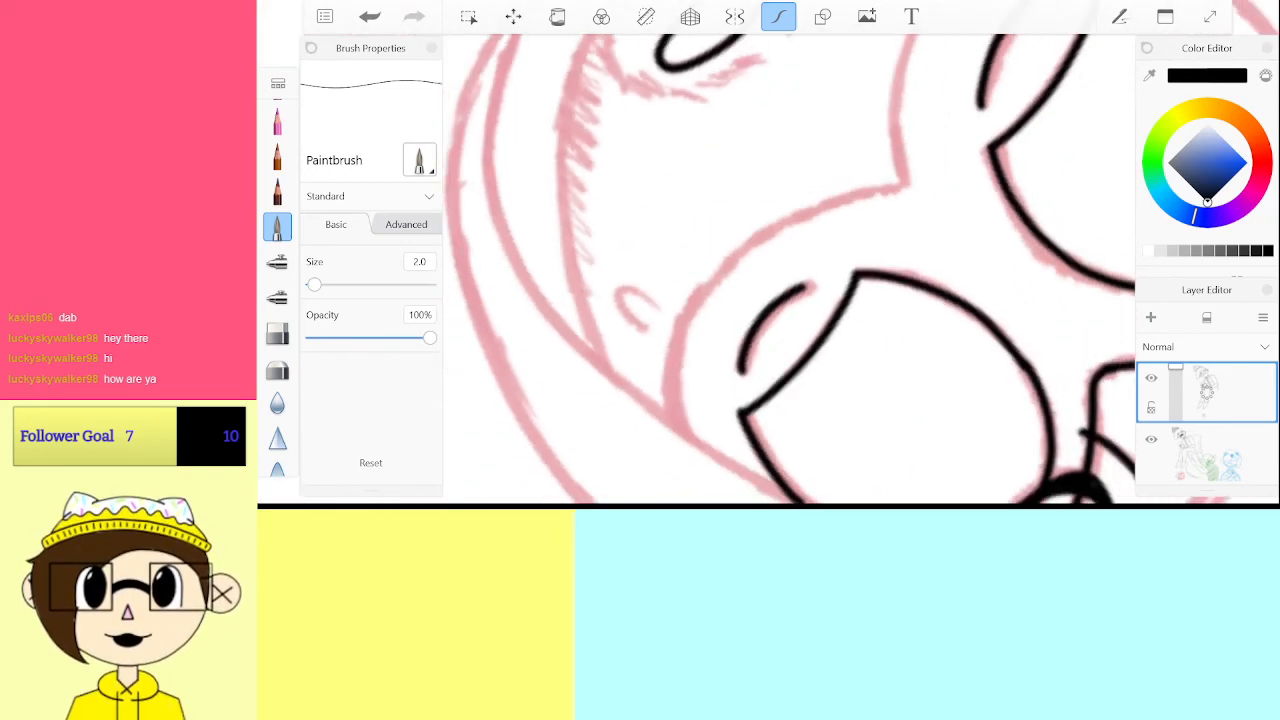
Ink the curved jaw line from below the hair tuft on the left-hand cheek down to the hood's inner edge
scroll(790, 270, "down", 3)
scroll(790, 270, "up", 3)
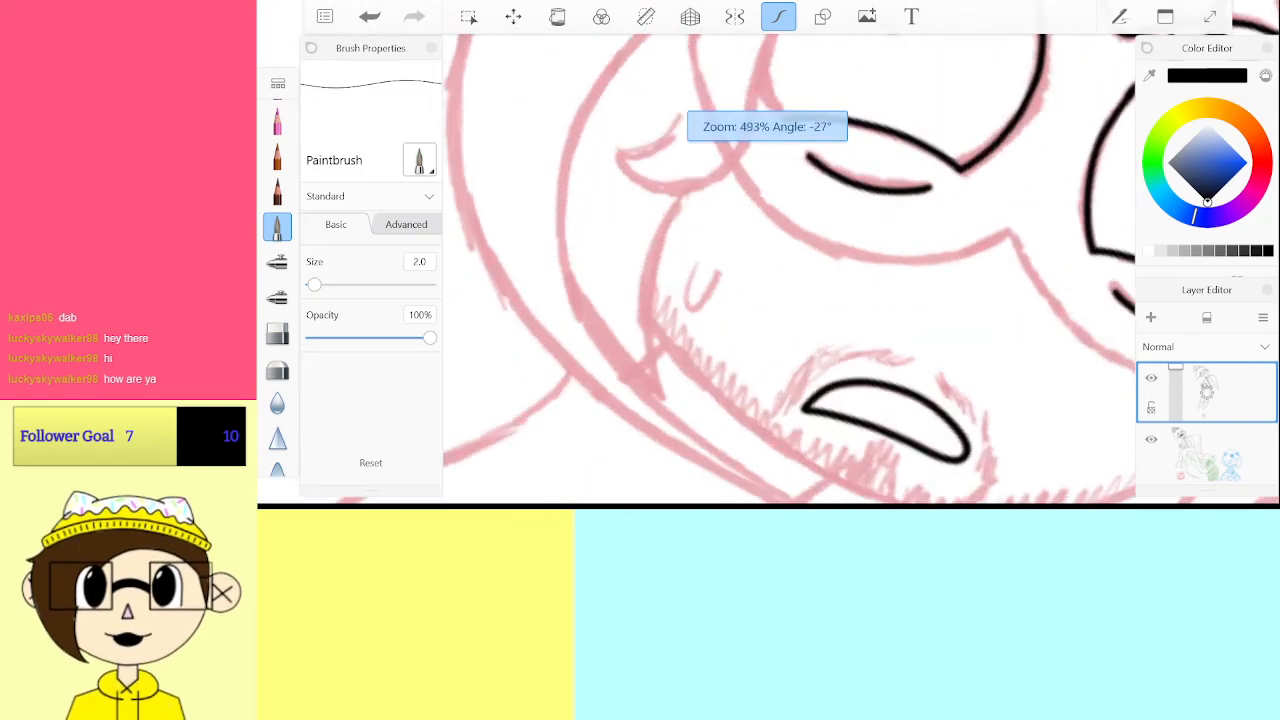
scroll(790, 270, "up", 3)
scroll(790, 270, "down", 2)
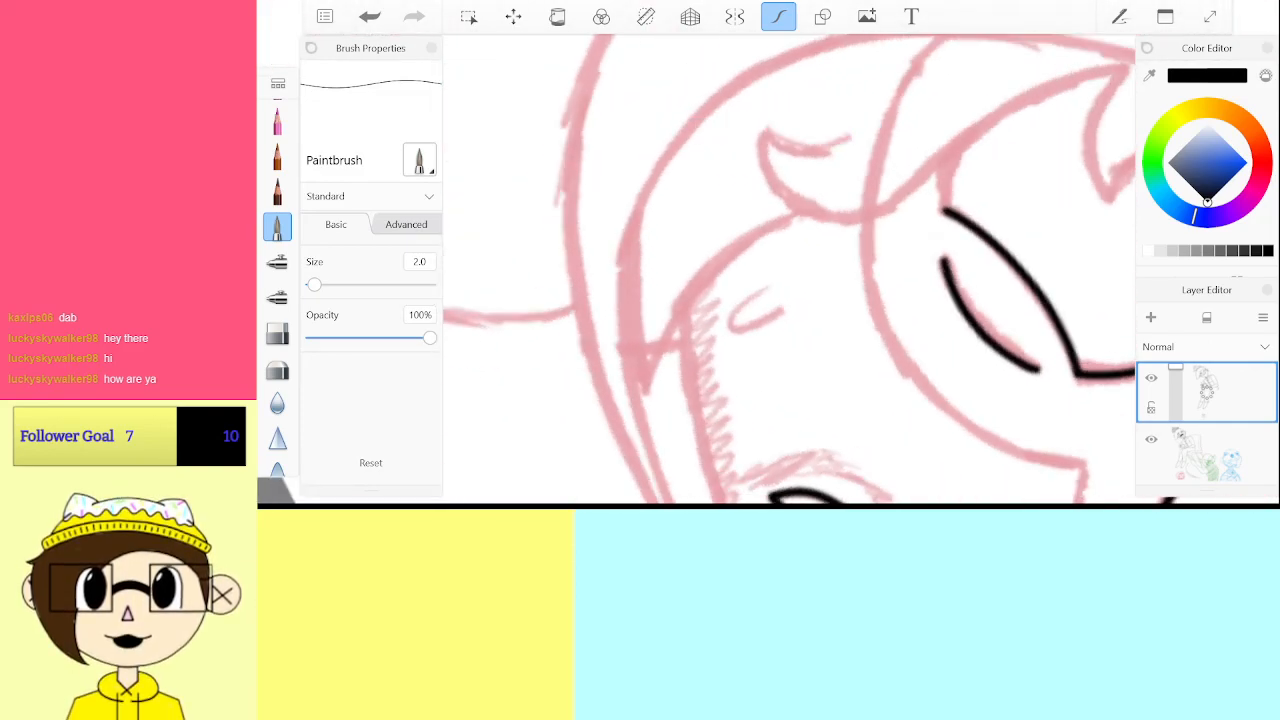
scroll(700, 320, "up", 3)
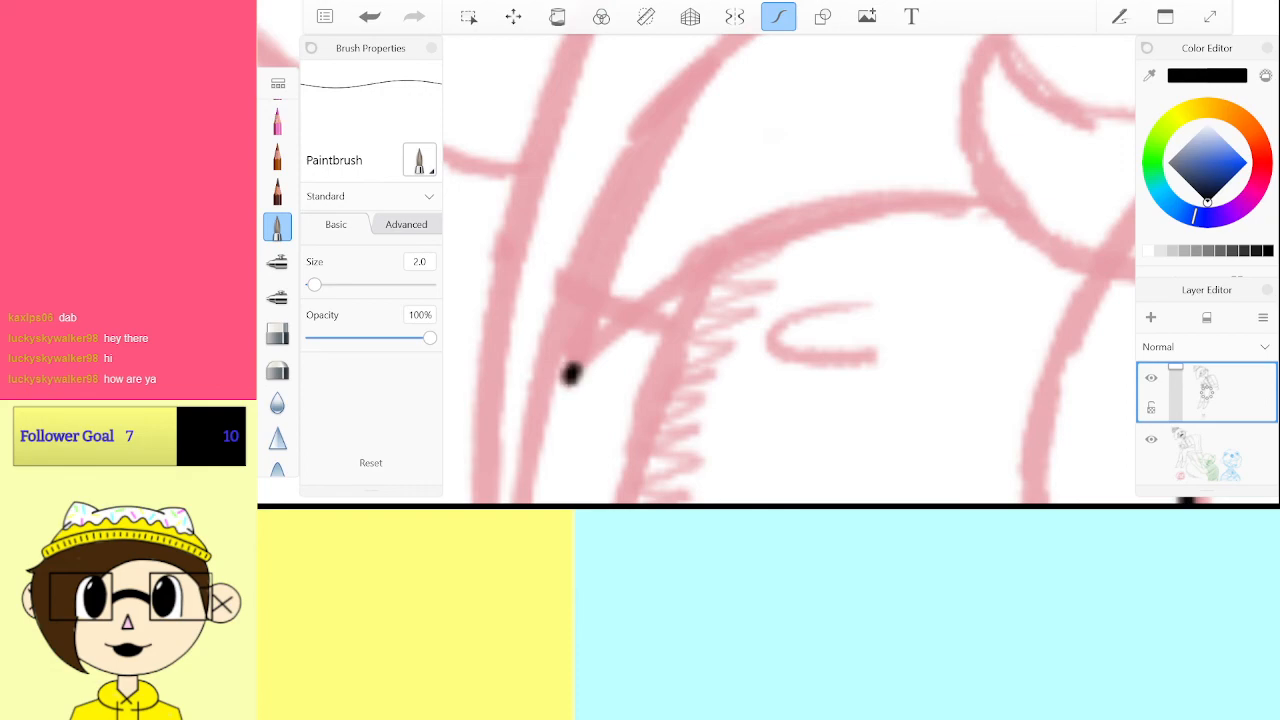
mouse_move(570, 373)
left_mouse_down()
mouse_move(742, 241)
mouse_move(1003, 200)
left_mouse_up()
Ink a short stroke along the hood's inner edge, starting from the pointed lower end of the jaw line
scroll(790, 270, "up", 2)
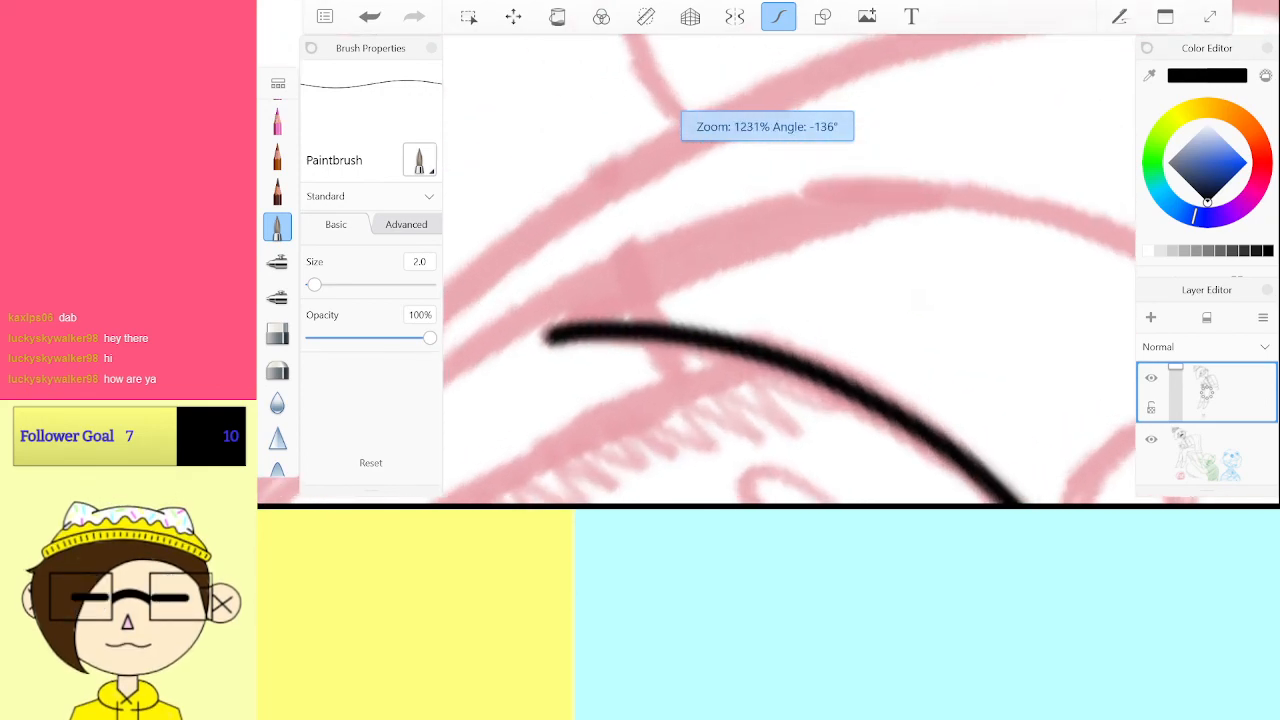
left_click_drag(645, 288, 965, 205)
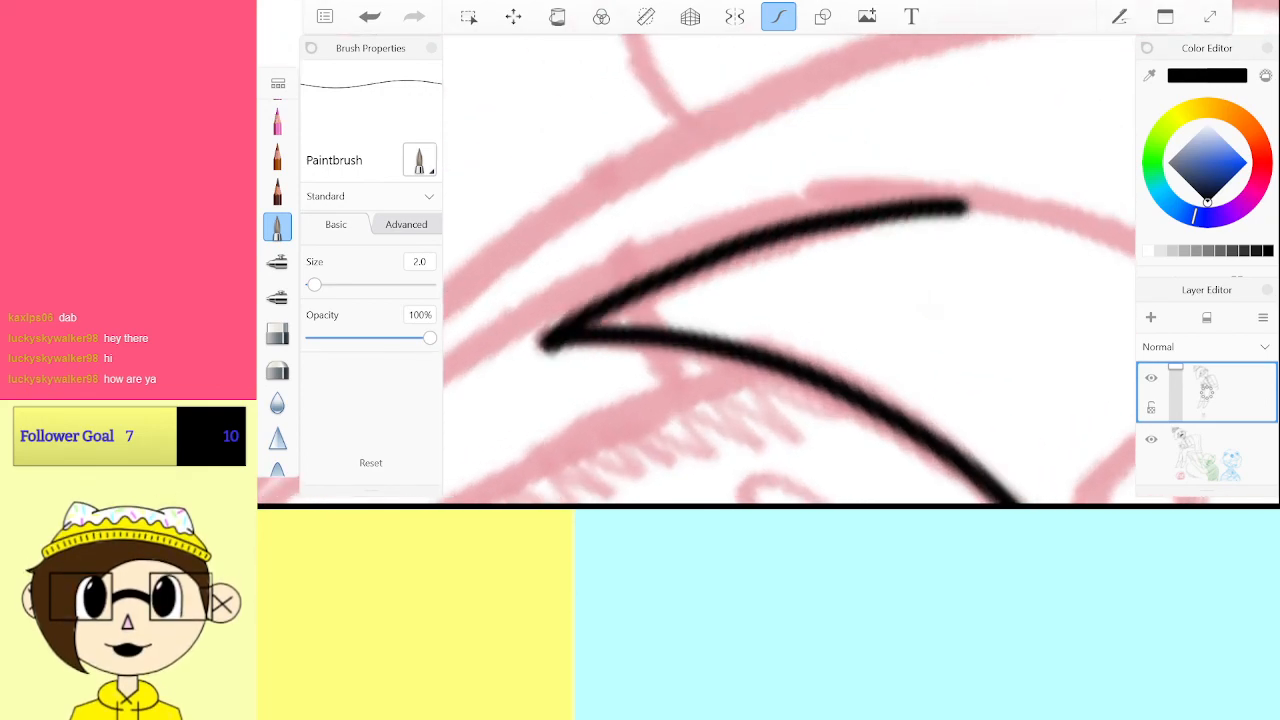
key("ctrl+z")
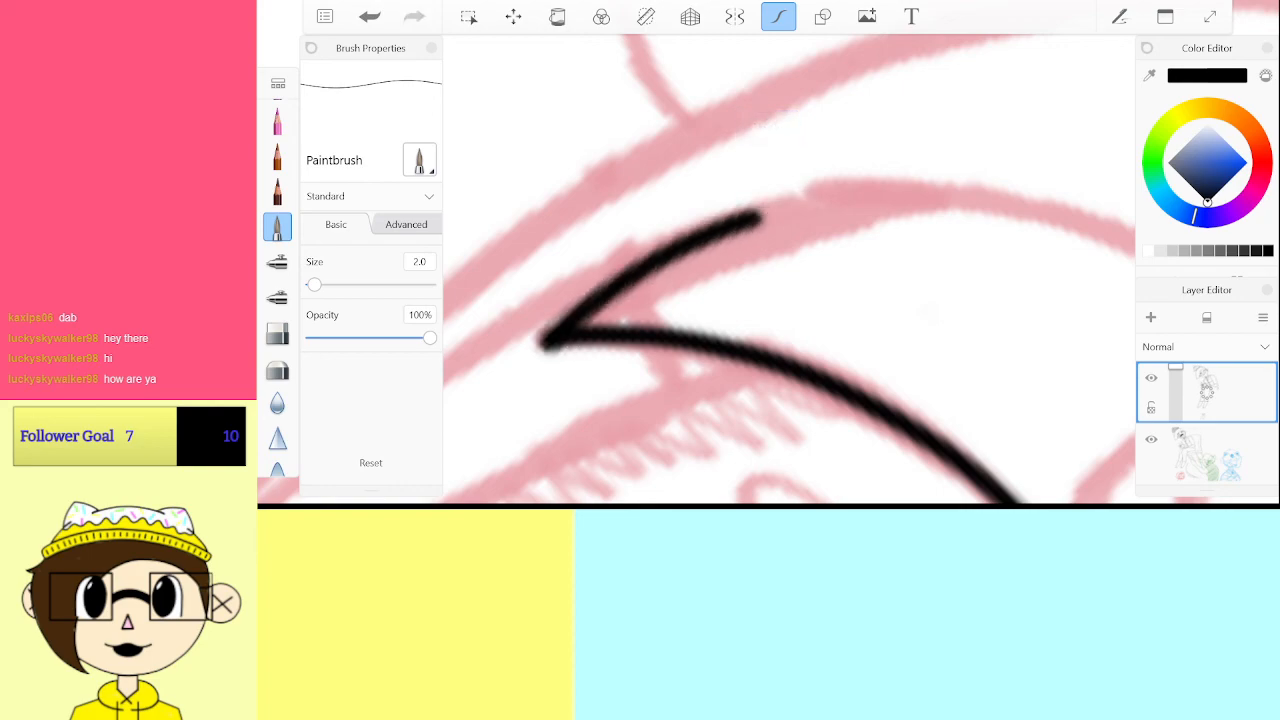
Examine the hooded character's inked face up close and within the whole composition
scroll(790, 200, "down", 3)
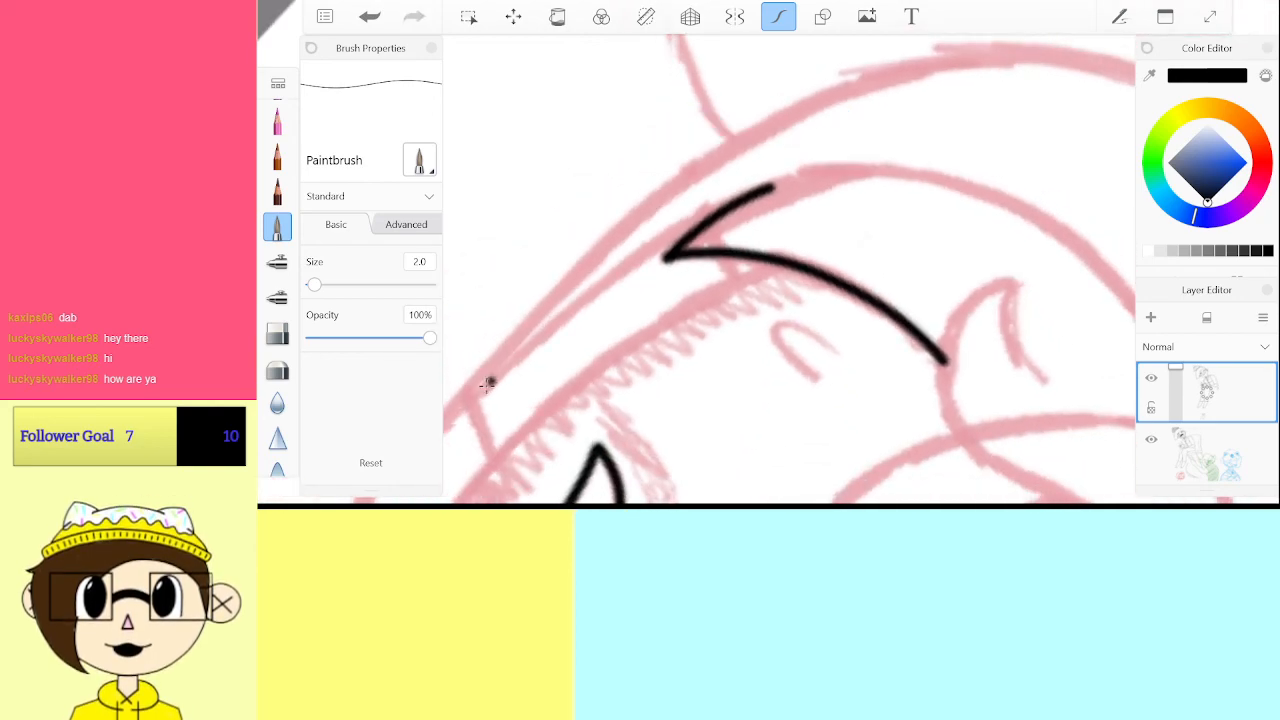
scroll(790, 268, "down", 4)
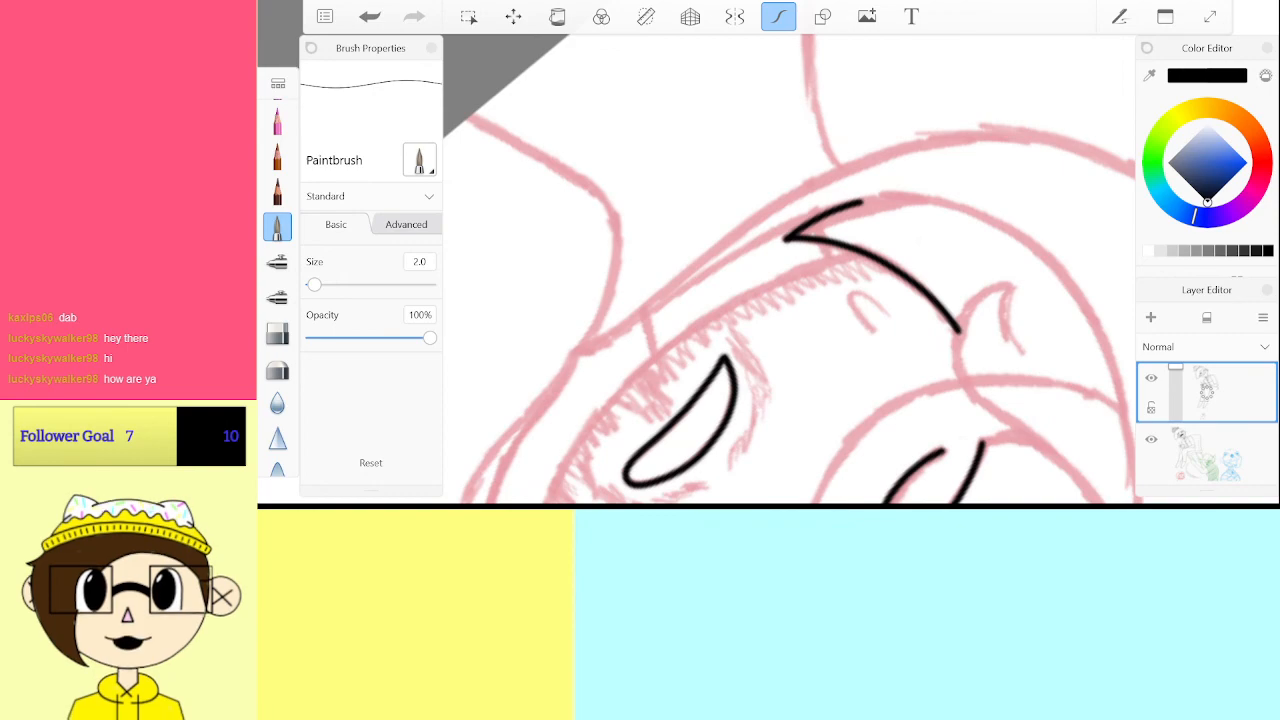
scroll(790, 268, "down", 4)
scroll(768, 268, "down", 5)
scroll(768, 268, "up", 5)
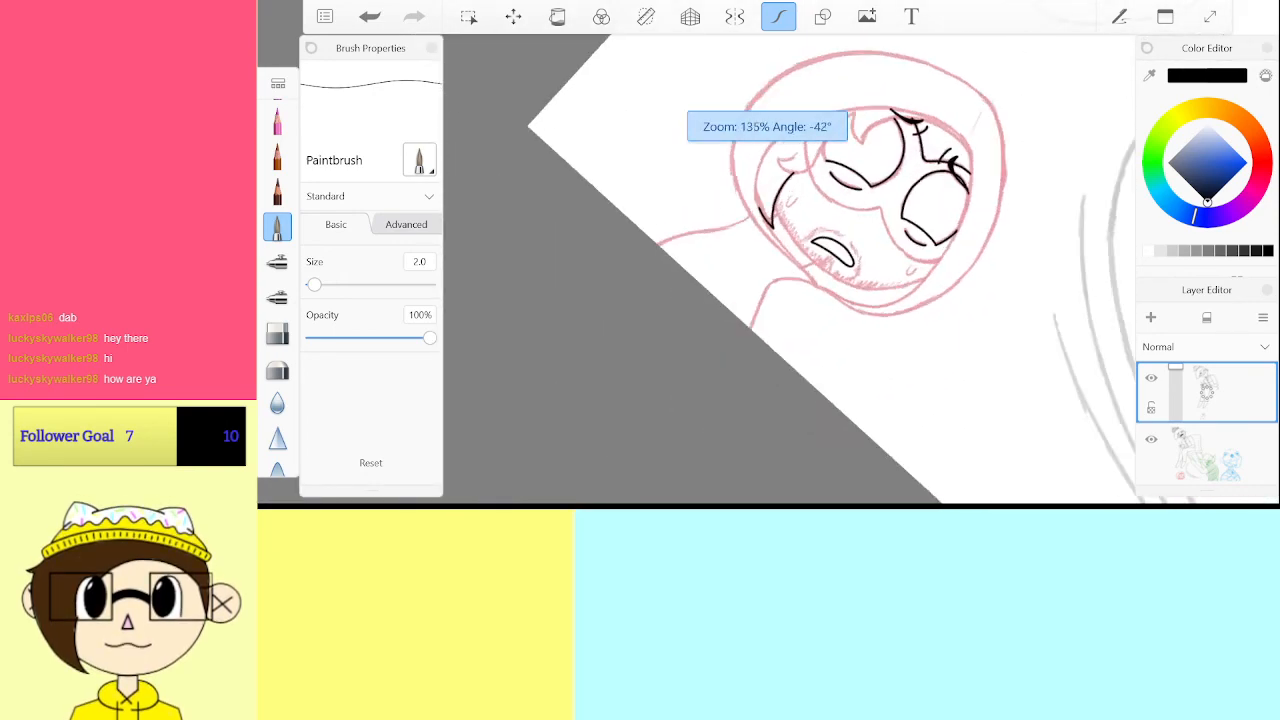
scroll(790, 268, "up", 1)
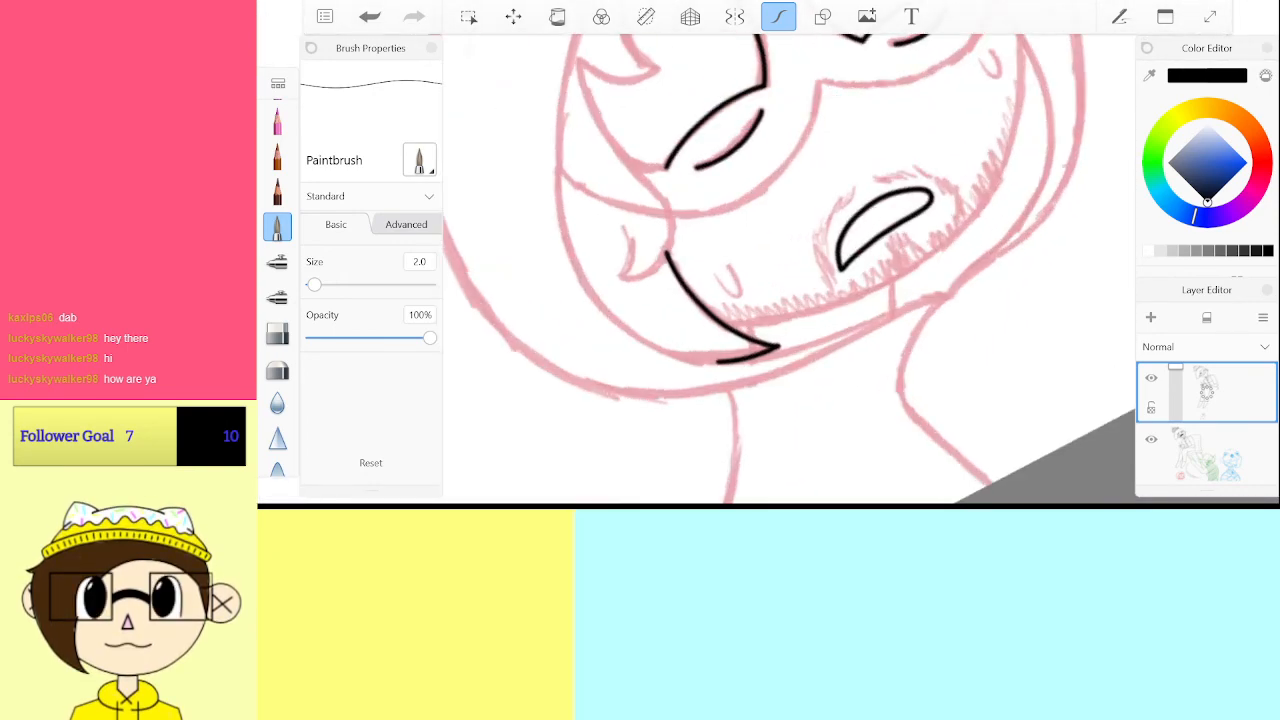
scroll(790, 268, "down", 5)
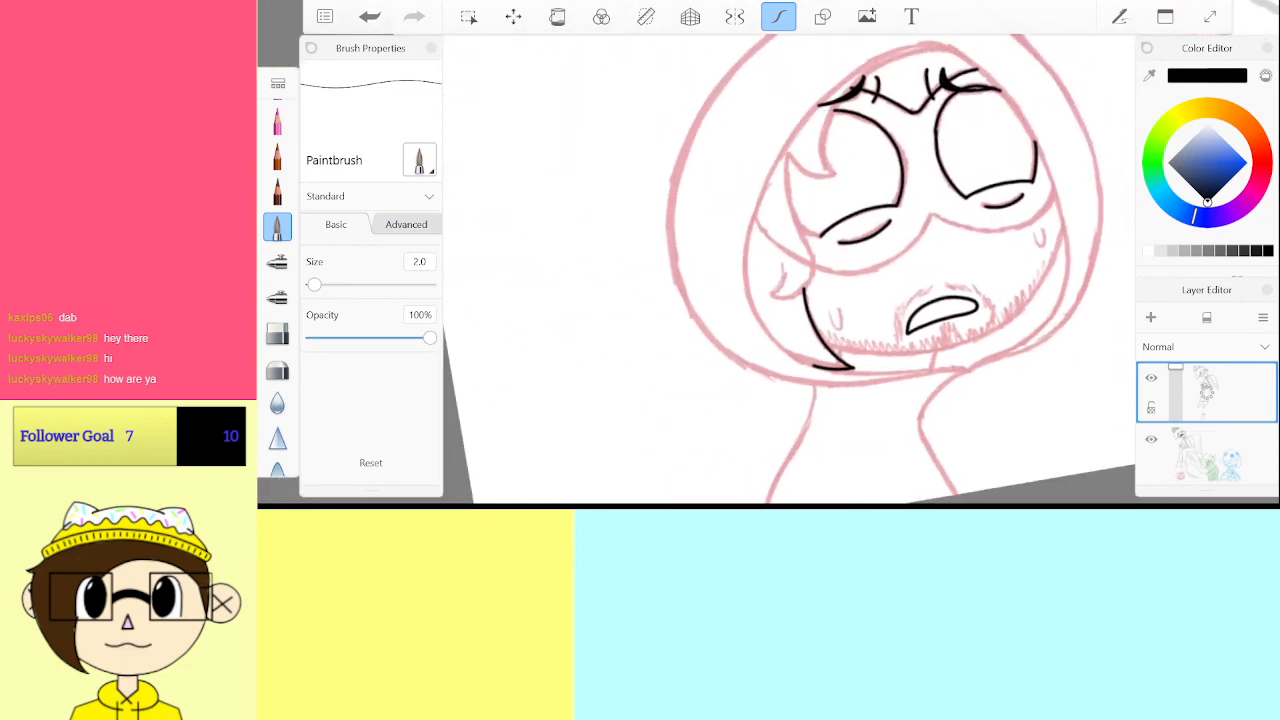
scroll(790, 268, "down", 6)
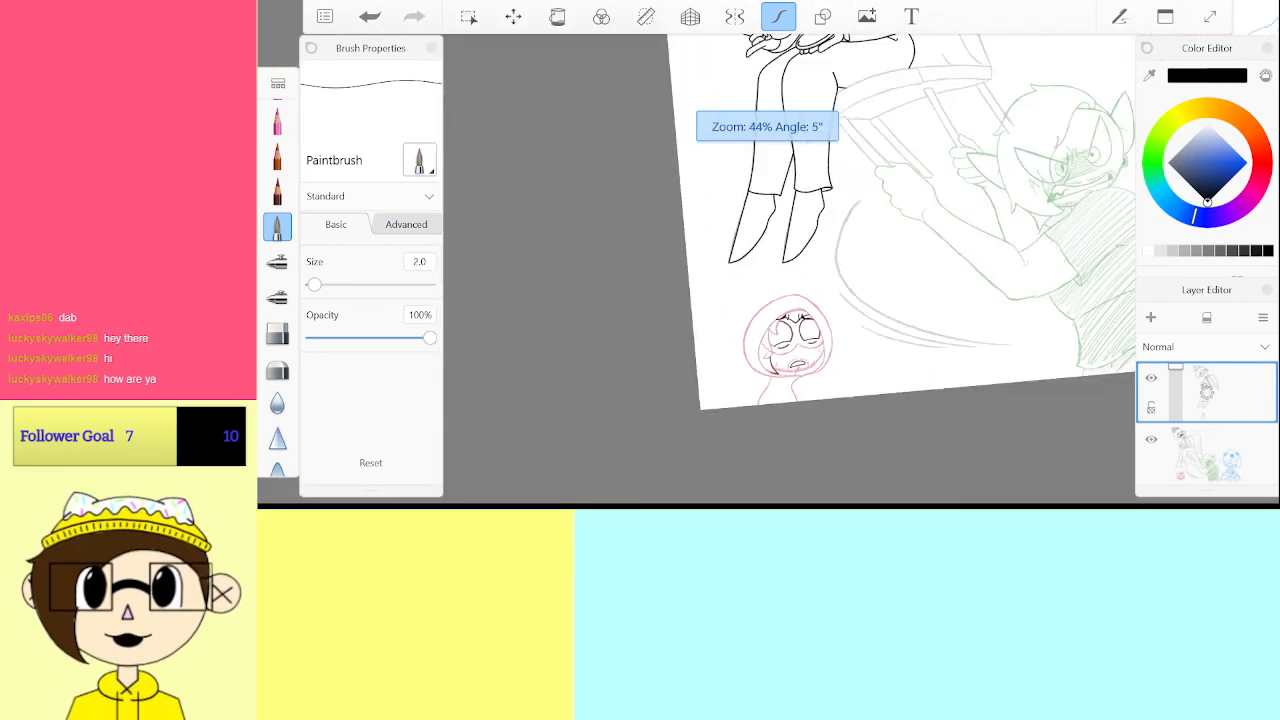
scroll(790, 268, "down", 5)
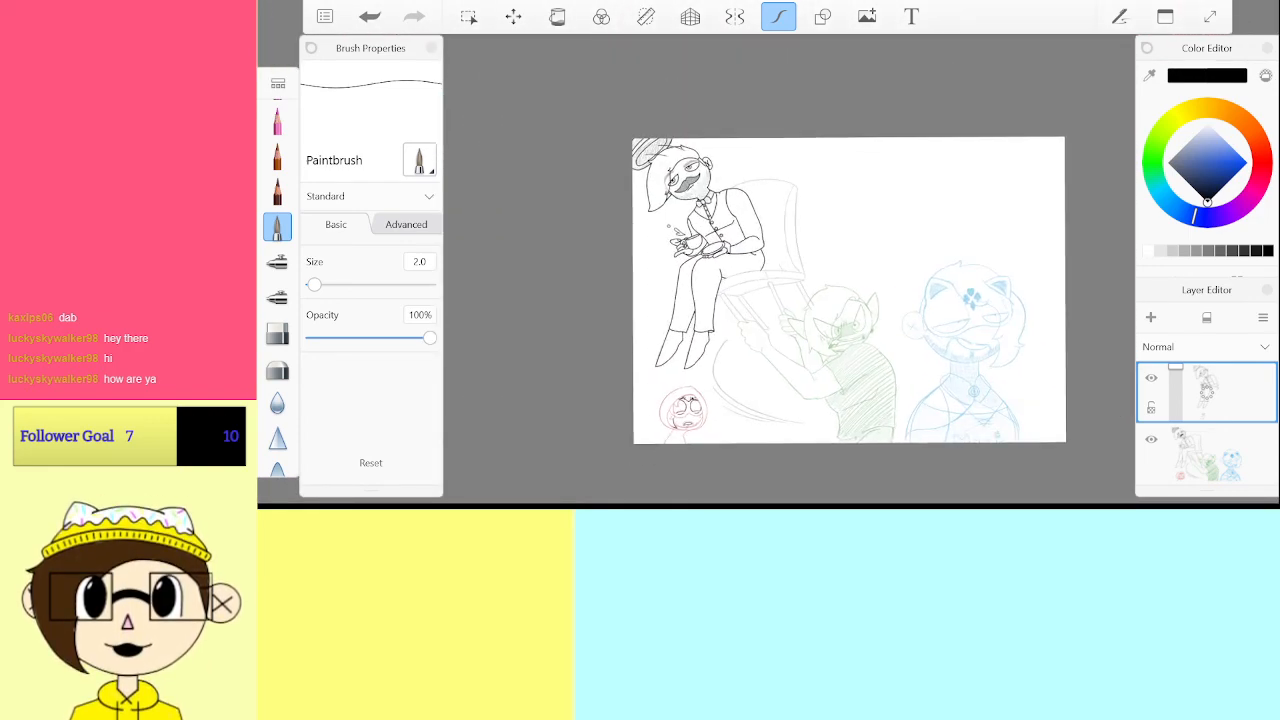